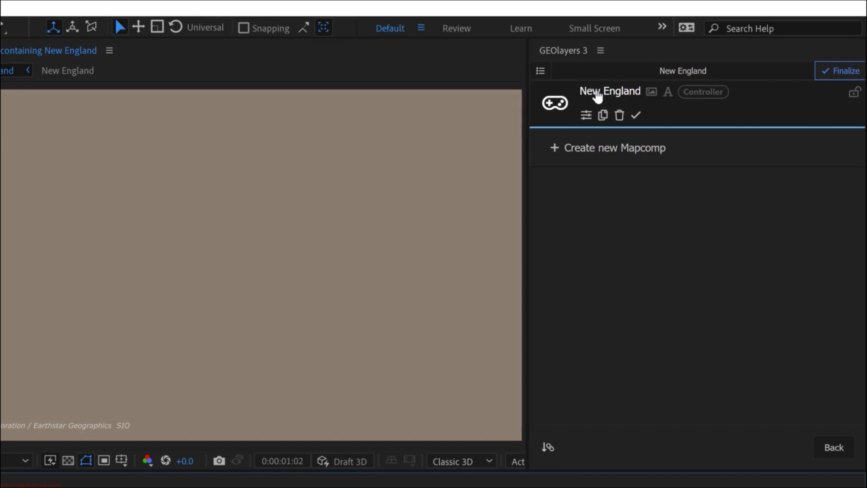
# - Create a new mapcomp named US Wide Locator with the default settings and turn off its map imagery
pyautogui.click(605, 151)
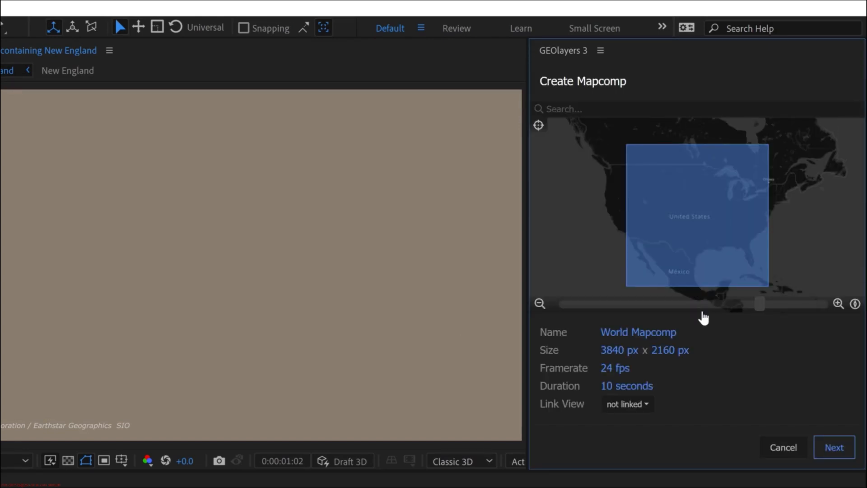
pyautogui.click(636, 331)
pyautogui.write('US Wide Locator')
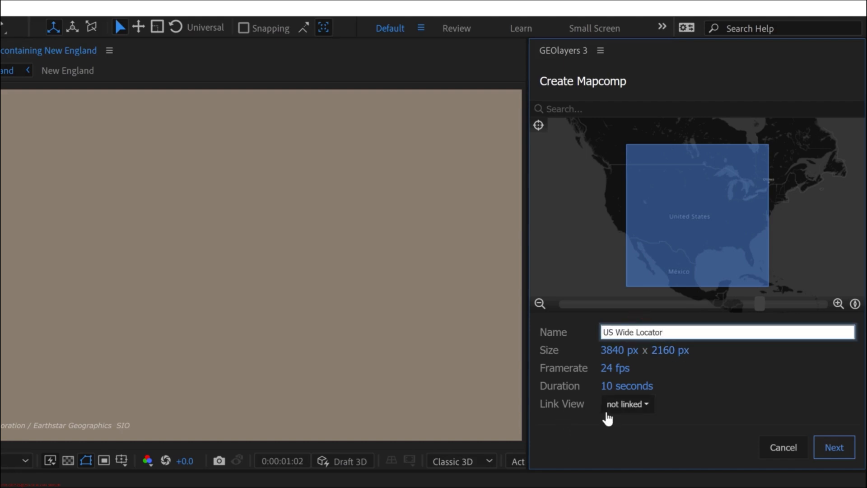
pyautogui.click(834, 446)
pyautogui.click(830, 448)
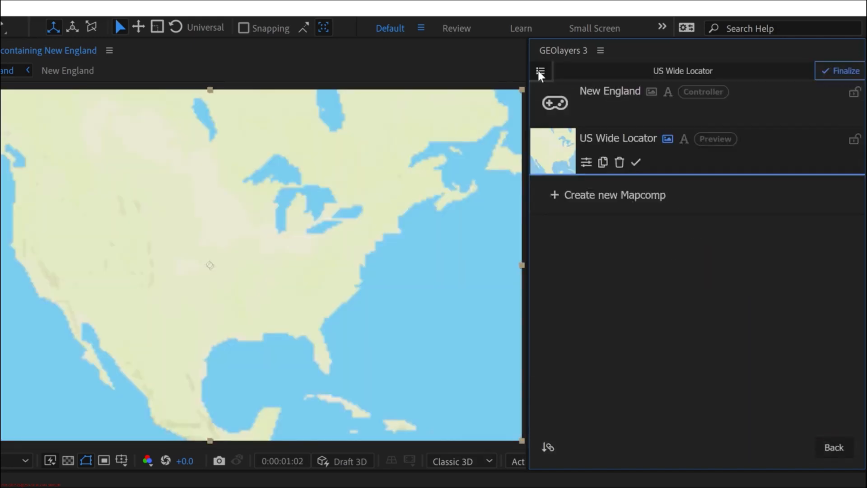
pyautogui.click(668, 139)
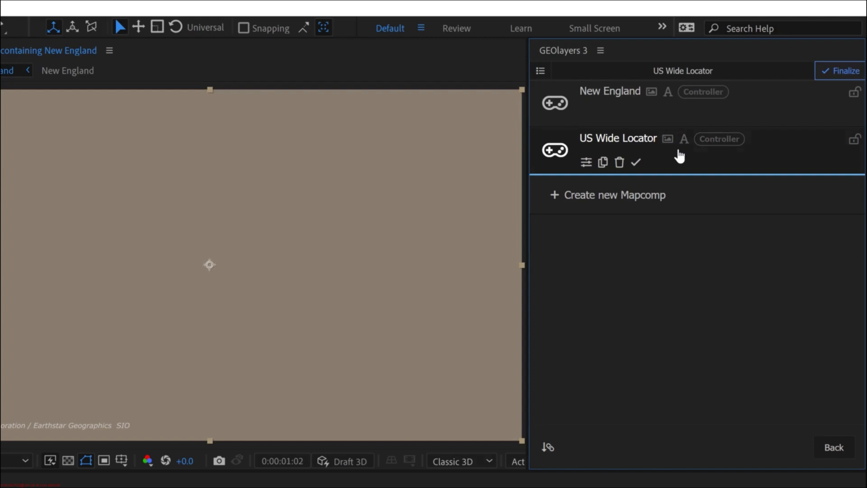
# - Open the New England mapcomp and choose the brown US state style with borders as the drawing style
pyautogui.click(589, 94)
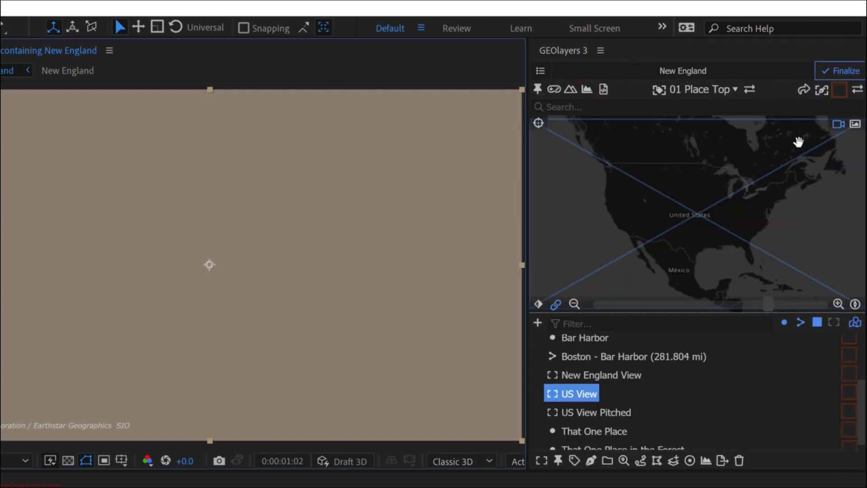
pyautogui.click(840, 91)
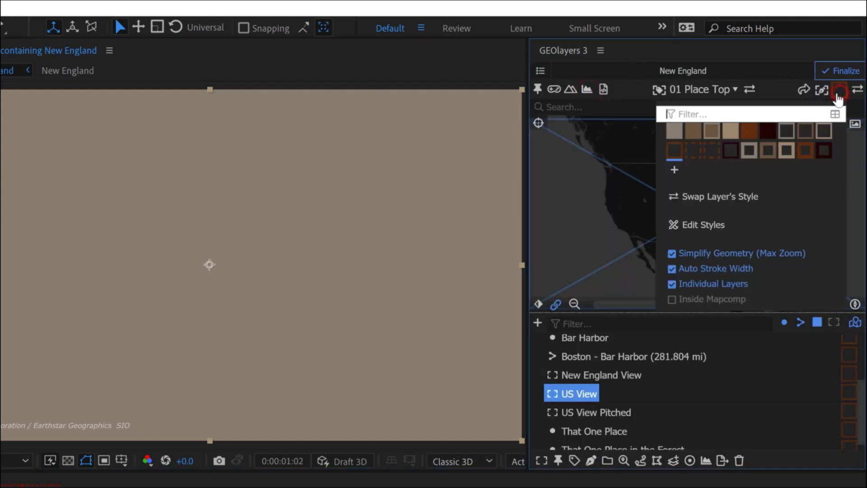
pyautogui.click(711, 131)
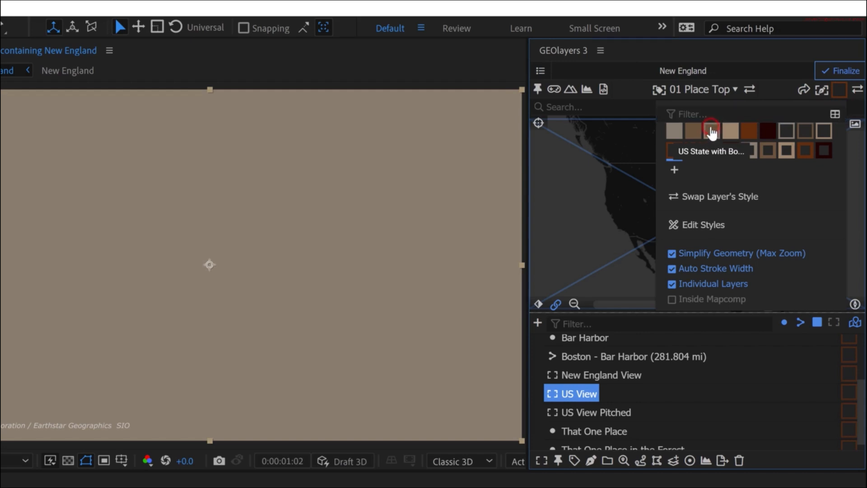
# - Select the six New England states from Connecticut through Vermont and enable drawing them inside the mapcomp
pyautogui.scroll(5, 601, 402)
pyautogui.click(602, 399)
pyautogui.scroll(-3, 597, 402)
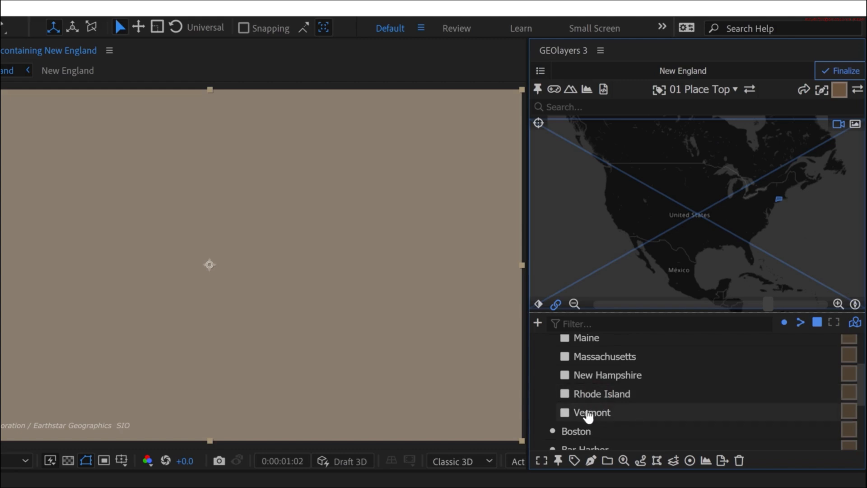
pyautogui.keyDown('shift'); pyautogui.click(586, 412); pyautogui.keyUp('shift')
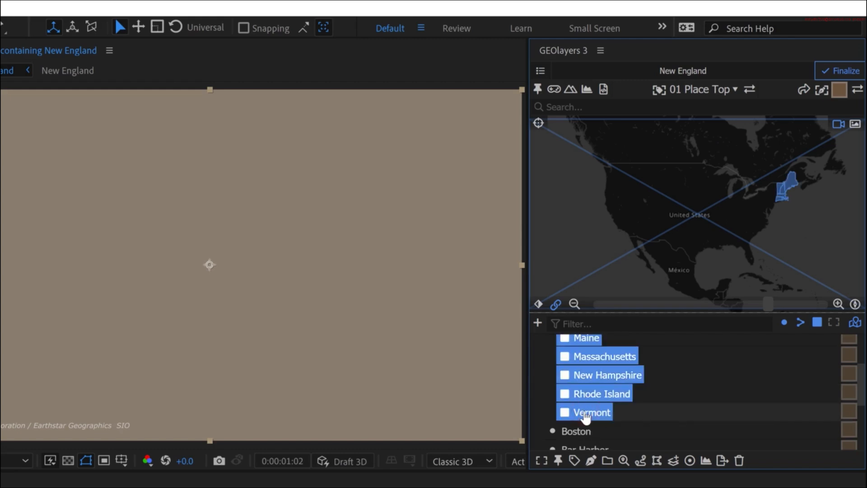
pyautogui.click(839, 90)
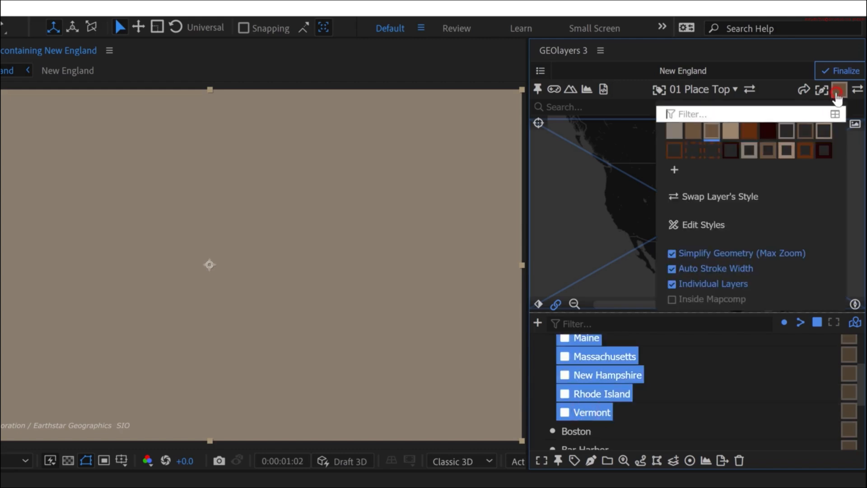
pyautogui.click(698, 305)
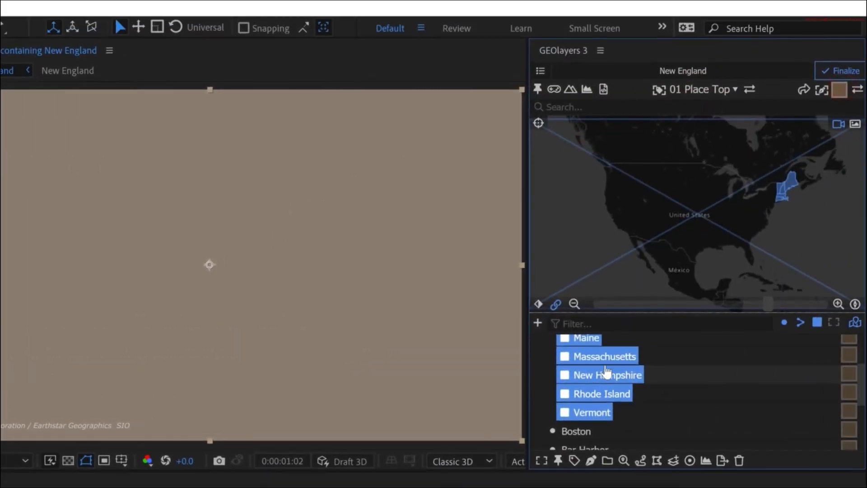
# - Draw the selected state features and frame the map view on the New England folder
pyautogui.click(590, 460)
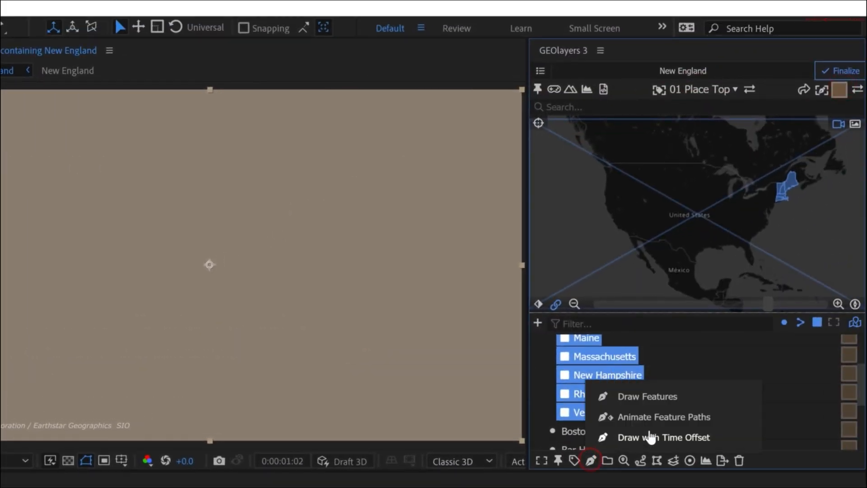
pyautogui.click(655, 396)
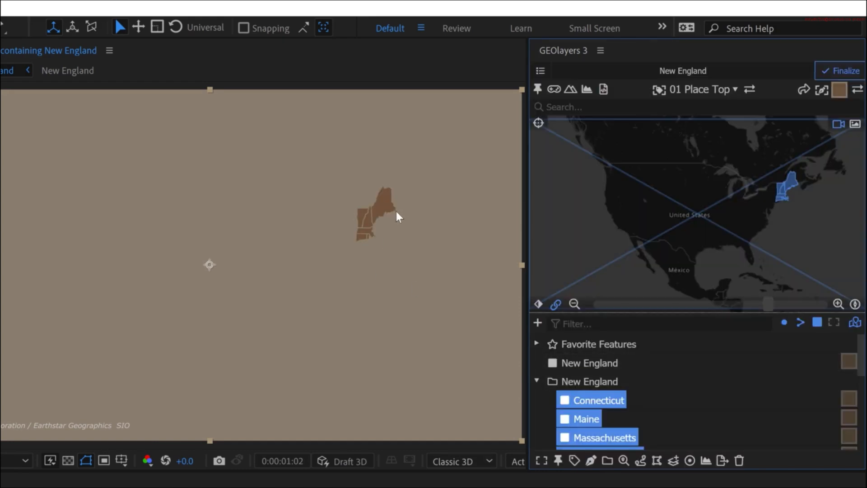
pyautogui.doubleClick(586, 382)
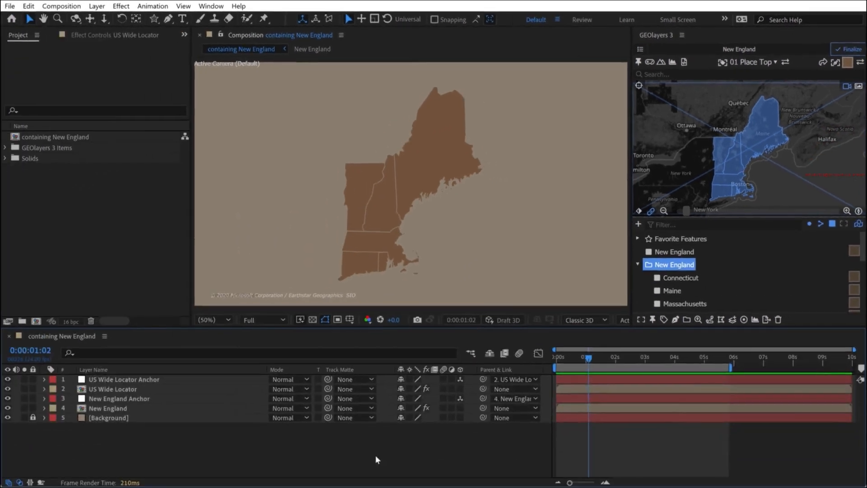
# - Hide the New England mapcomp layer in the containing New England composition
pyautogui.click(181, 389)
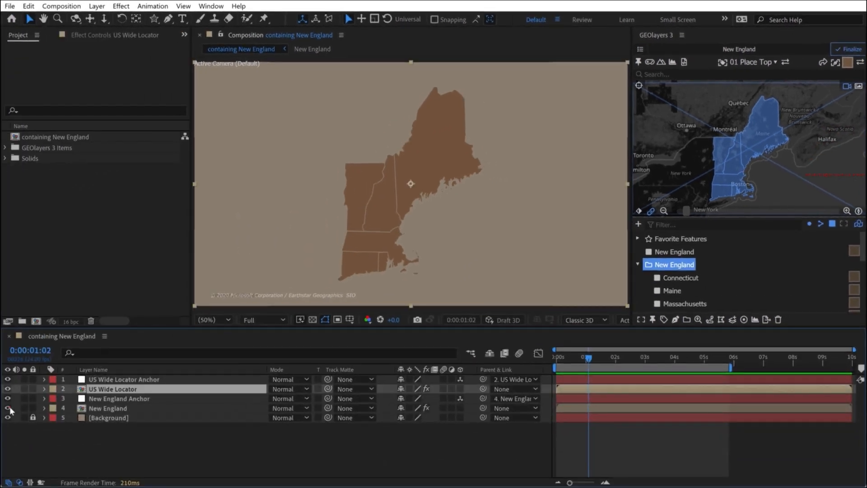
pyautogui.click(8, 407)
pyautogui.click(65, 431)
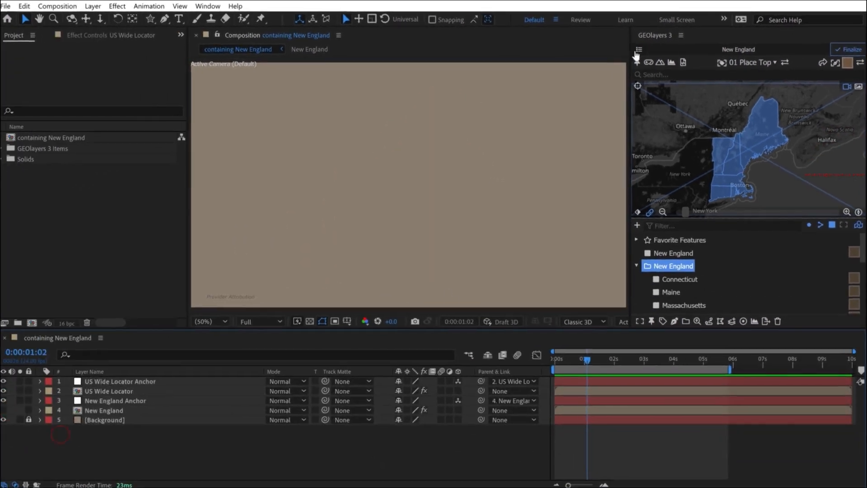
# - Switch to the US Wide Locator mapcomp and set its drawing style to Color 2
pyautogui.click(640, 49)
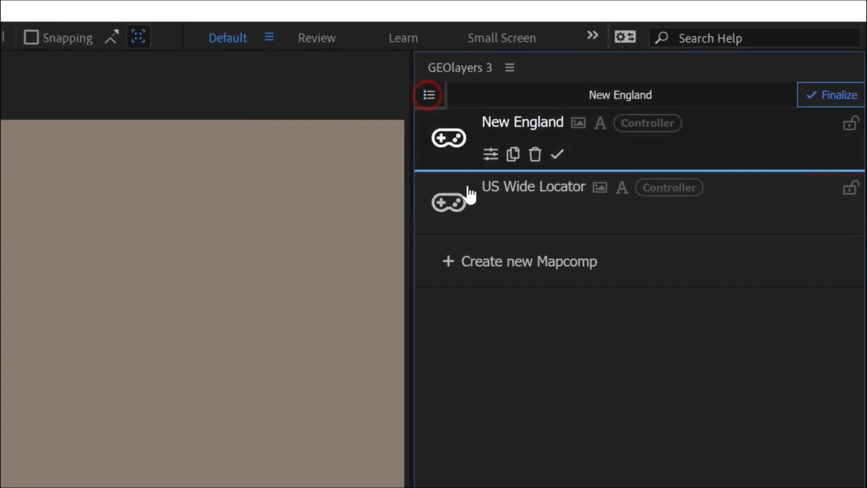
pyautogui.click(507, 189)
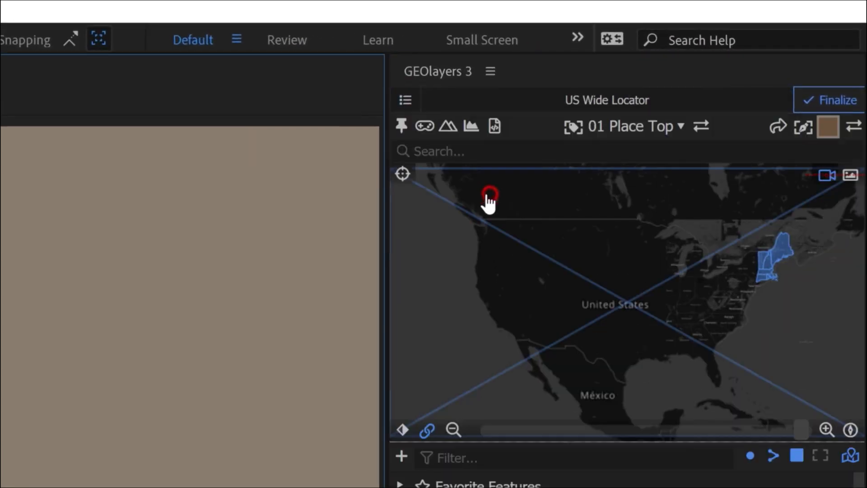
pyautogui.click(828, 128)
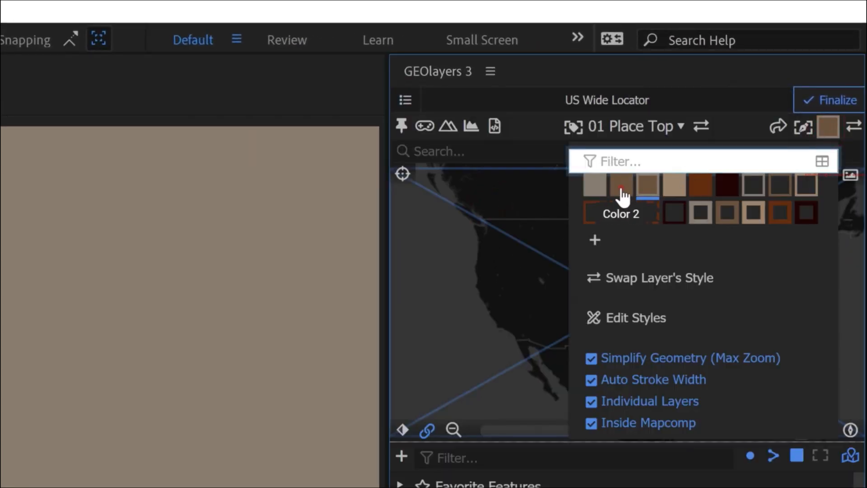
pyautogui.click(621, 195)
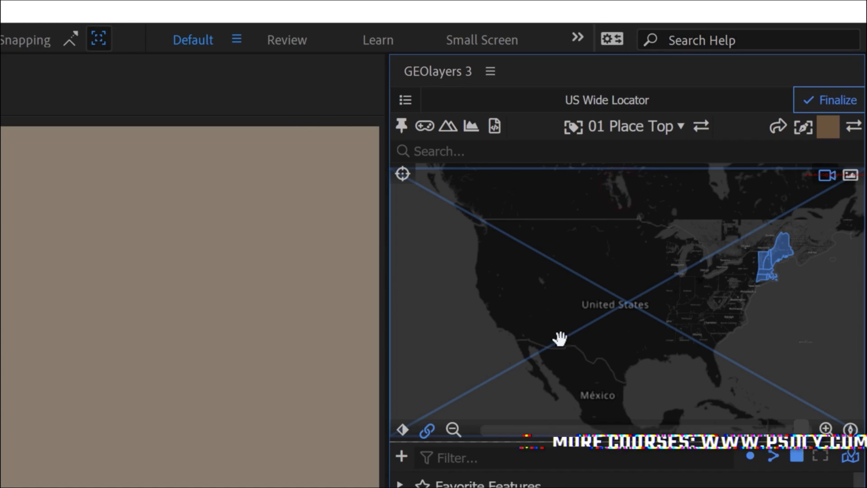
# - Search for "united states" and add the United States of America country feature to the browser
pyautogui.click(491, 151)
pyautogui.write('united states')
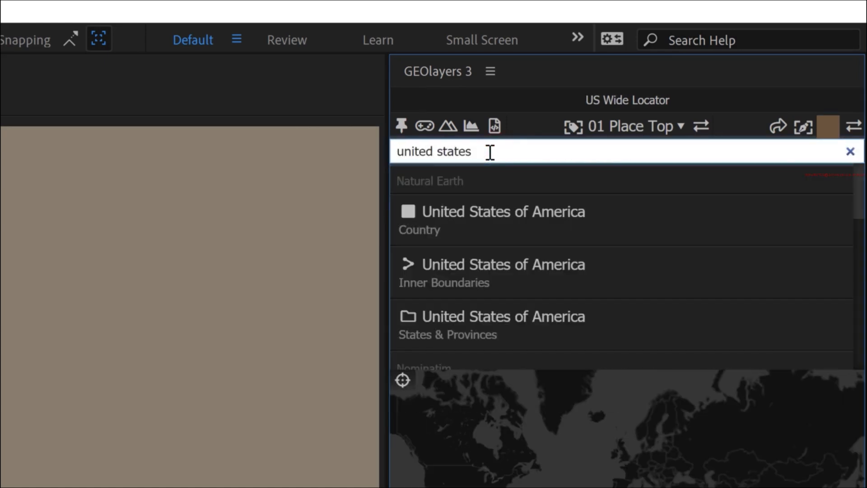
pyautogui.moveTo(489, 223)
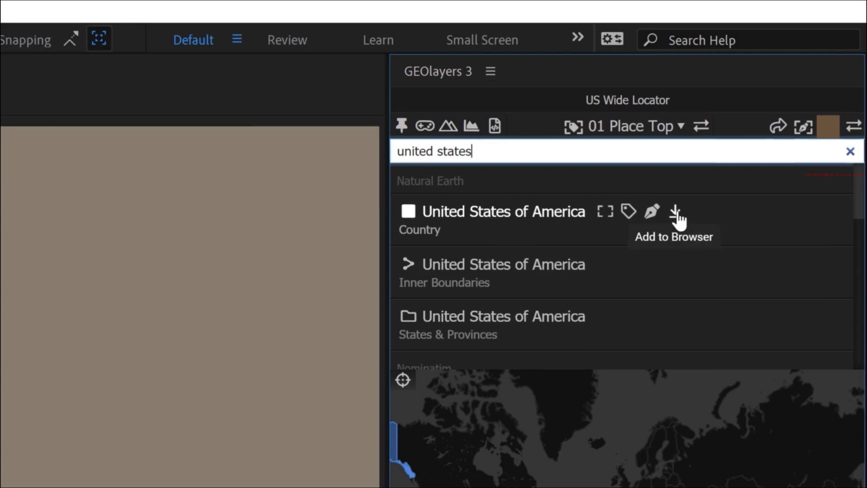
pyautogui.click(675, 213)
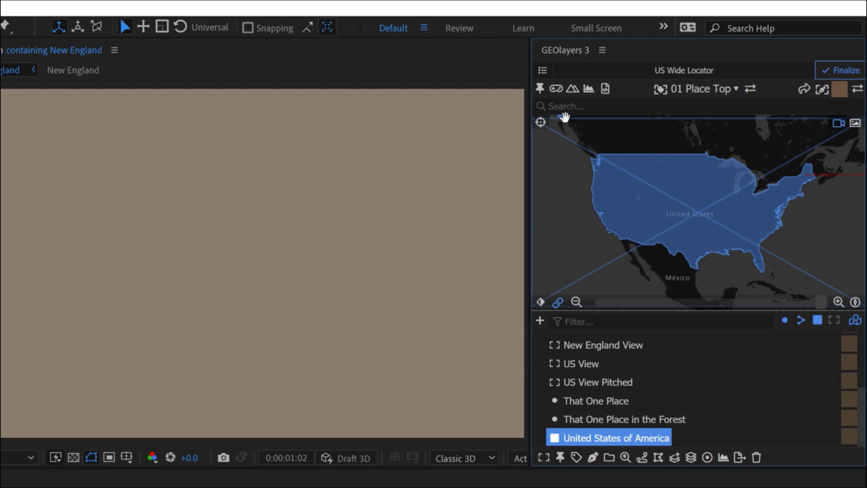
# - Split the United States of America feature into separate polygons and select the contiguous mainland polygon
pyautogui.scroll(-3, 689, 181)
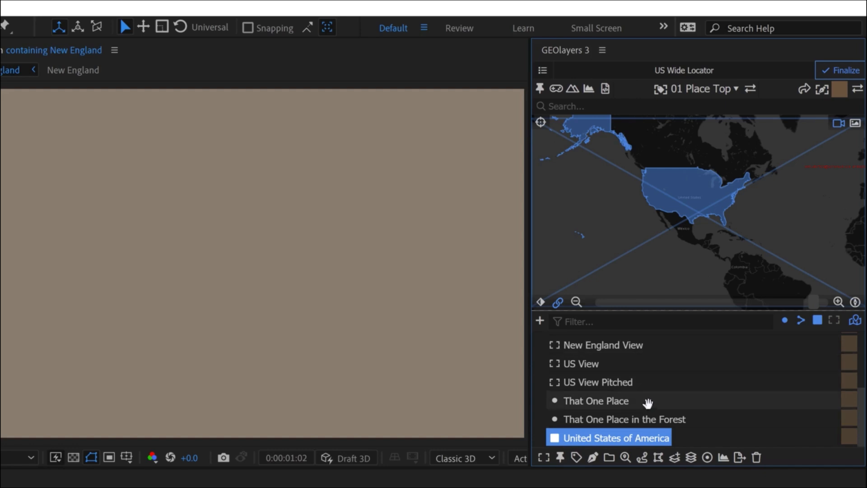
pyautogui.click(691, 458)
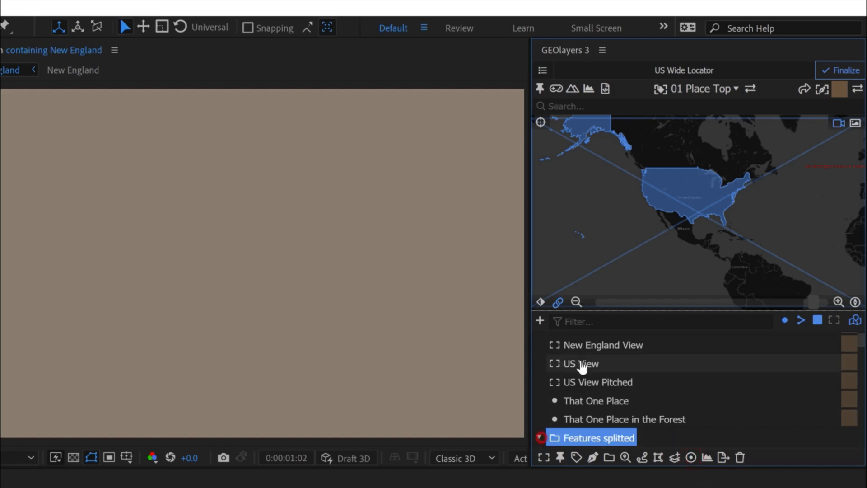
pyautogui.scroll(-5, 583, 367)
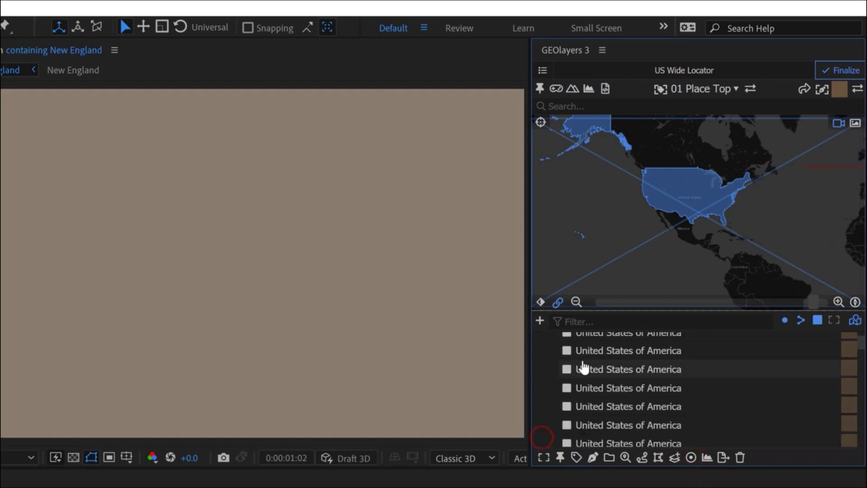
pyautogui.click(609, 374)
pyautogui.click(609, 355)
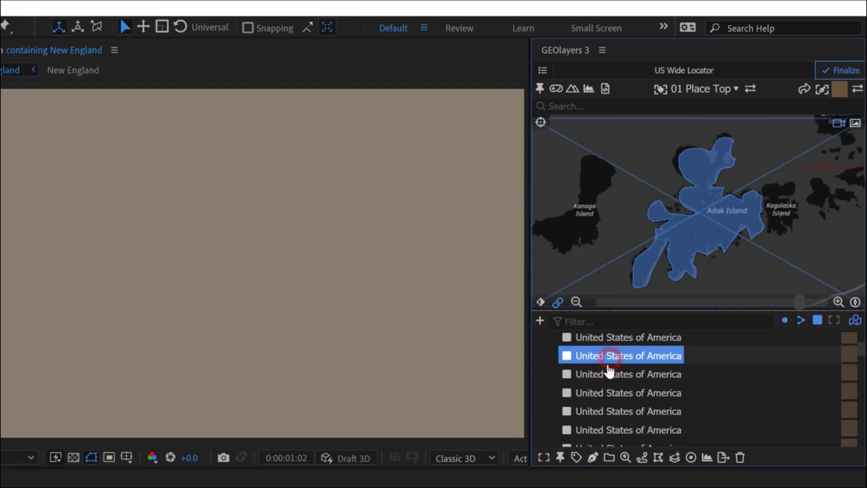
pyautogui.click(618, 385)
pyautogui.scroll(5, 628, 387)
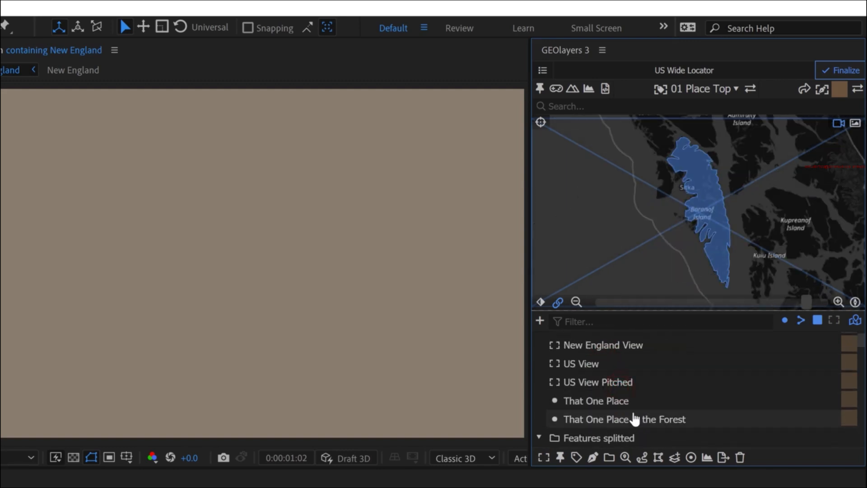
pyautogui.scroll(-4, 632, 406)
pyautogui.click(623, 376)
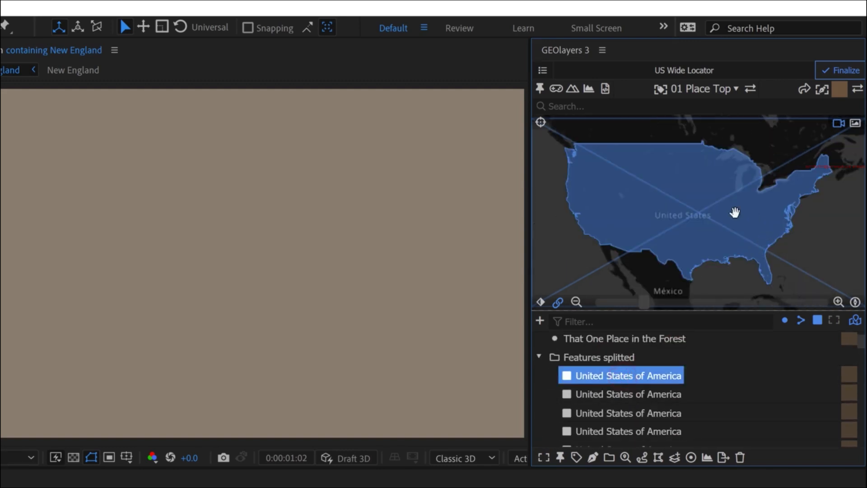
# - Draw the mainland United States polygon inside the US Wide Locator mapcomp using the Color 2 style
pyautogui.click(839, 93)
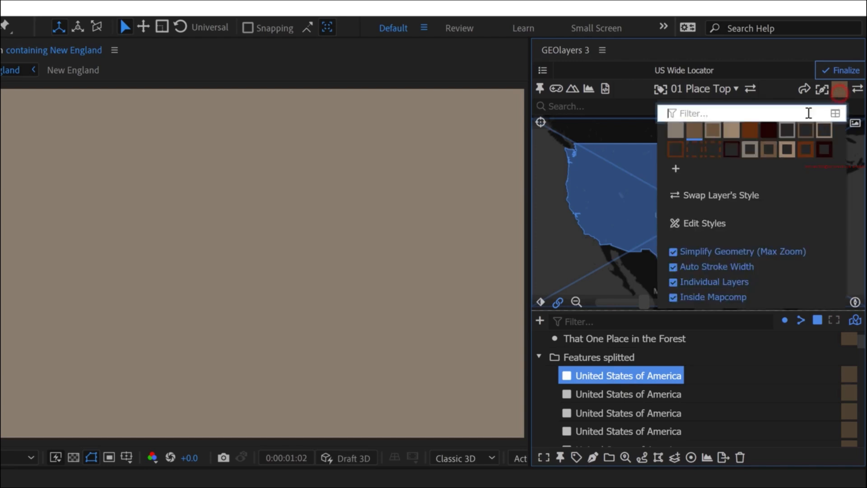
pyautogui.click(836, 92)
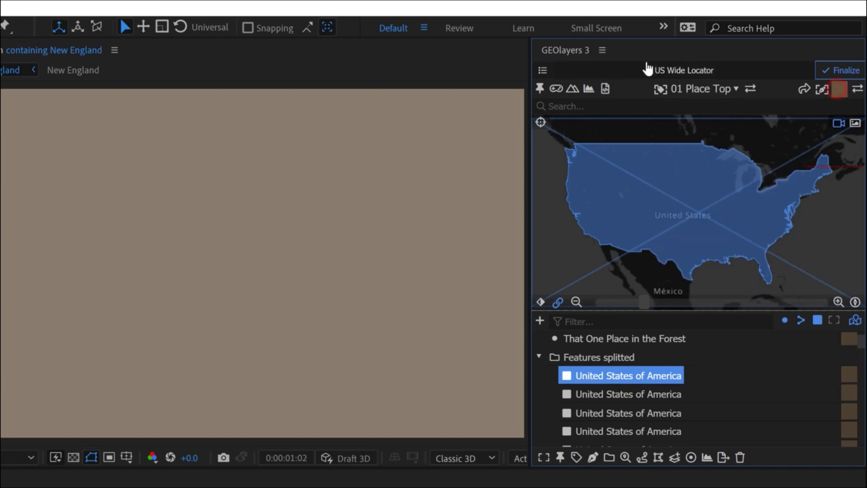
pyautogui.click(592, 457)
pyautogui.click(641, 433)
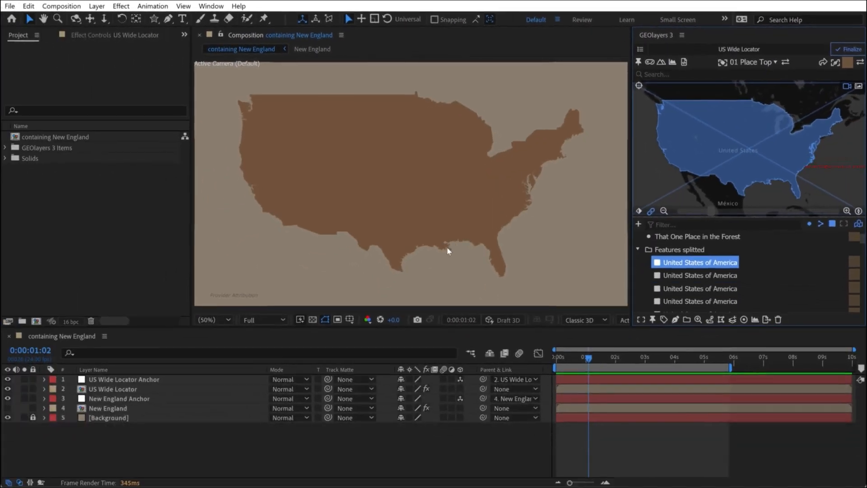
# - Set the United States of America layer's opacity to 25% inside the US Wide Locator composition and return to containing New England
pyautogui.doubleClick(103, 391)
pyautogui.press('t')
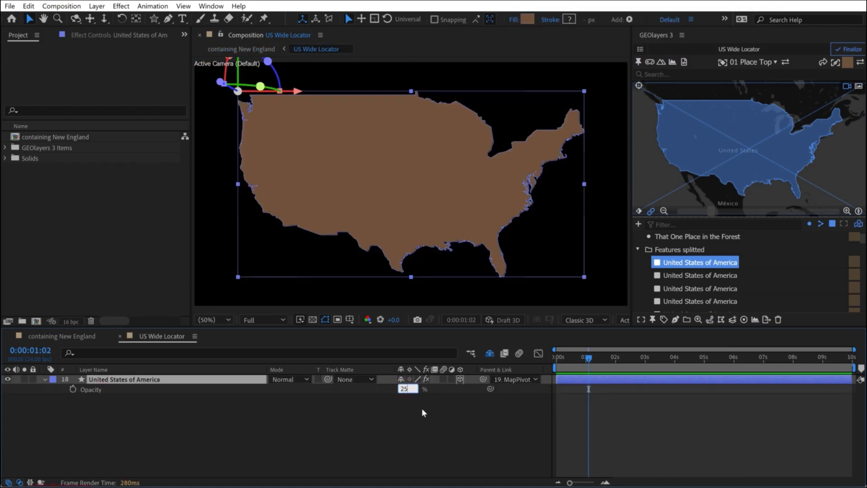
pyautogui.write('25')
pyautogui.press('Return')
pyautogui.click(391, 440)
pyautogui.click(69, 335)
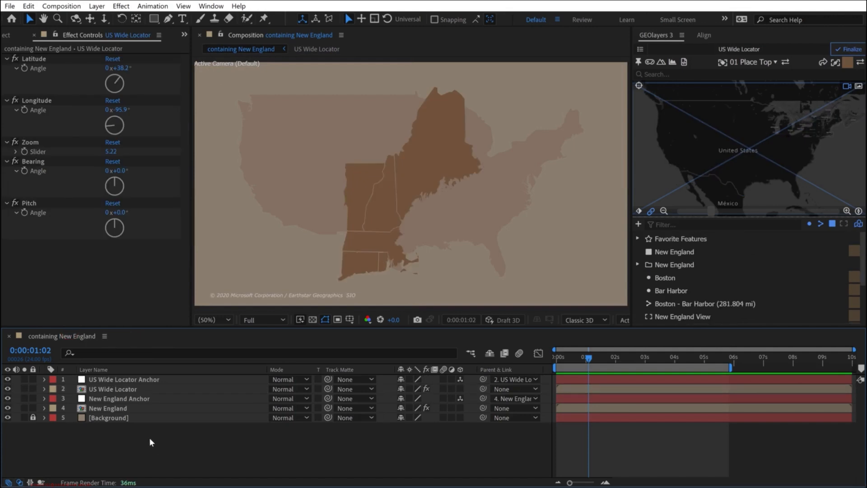
# - Hide the New England mapcomp layer and draw the New England feature inside the US Wide Locator mapcomp in the current brown style
pyautogui.click(7, 407)
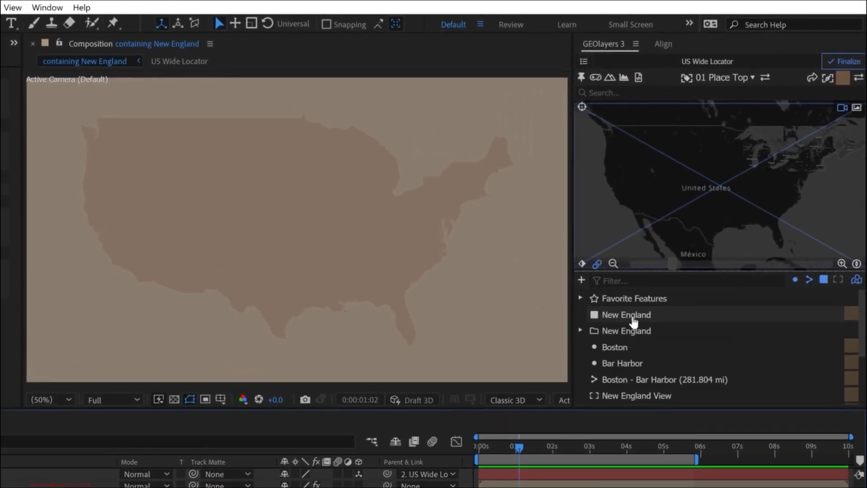
pyautogui.click(634, 319)
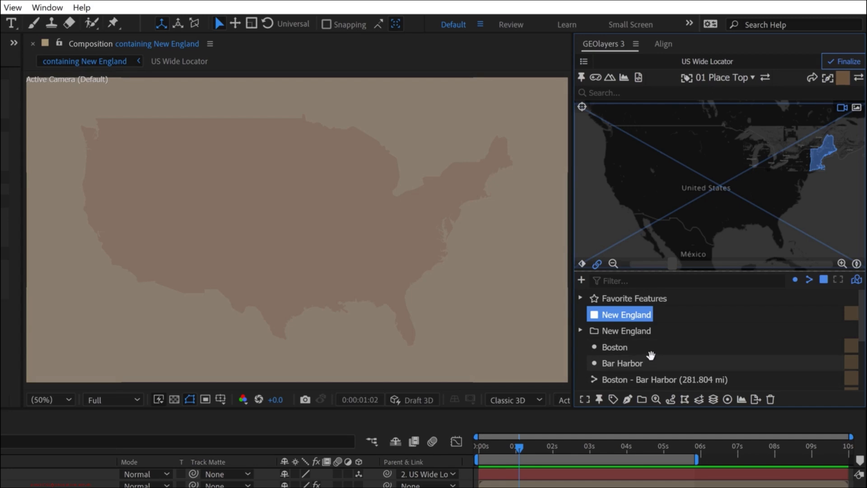
pyautogui.click(843, 81)
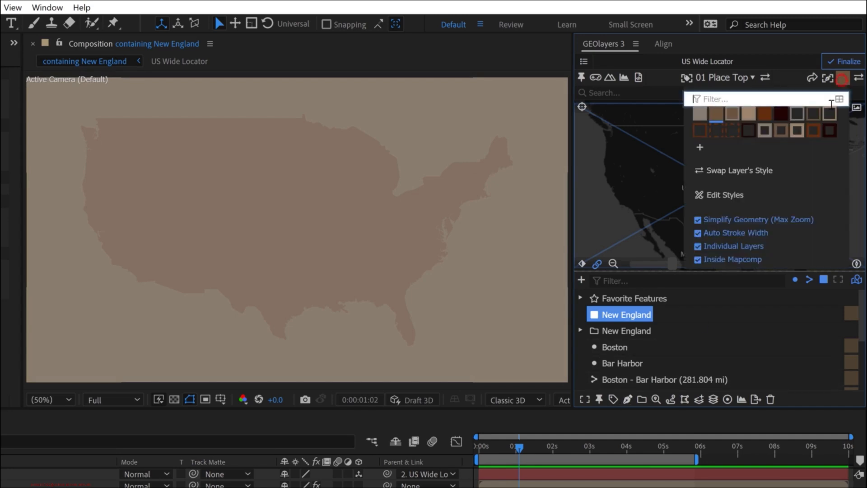
pyautogui.click(843, 84)
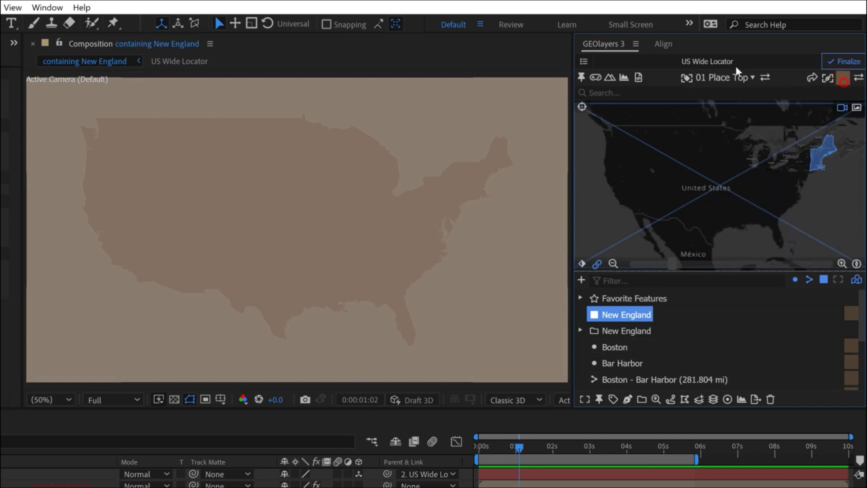
pyautogui.click(627, 398)
pyautogui.click(662, 360)
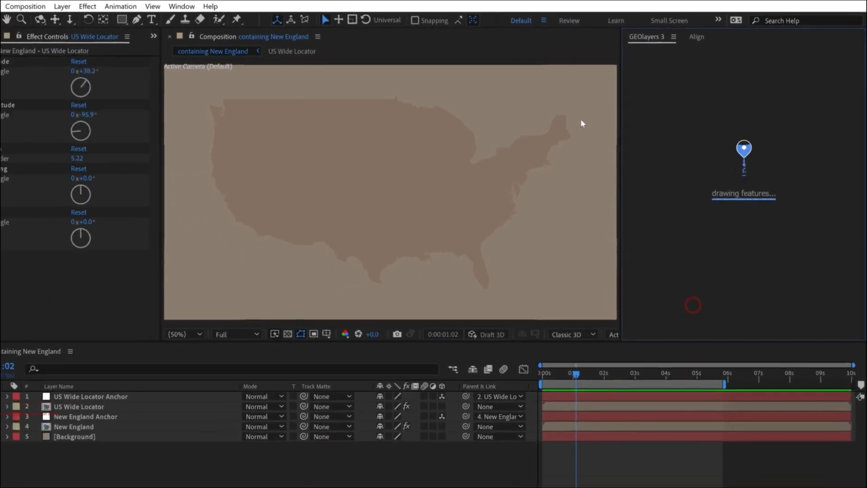
# - Check the New England shape layer inside the US Wide Locator composition, return to containing New England and show the New England mapcomp layer
pyautogui.doubleClick(112, 389)
pyautogui.click(118, 426)
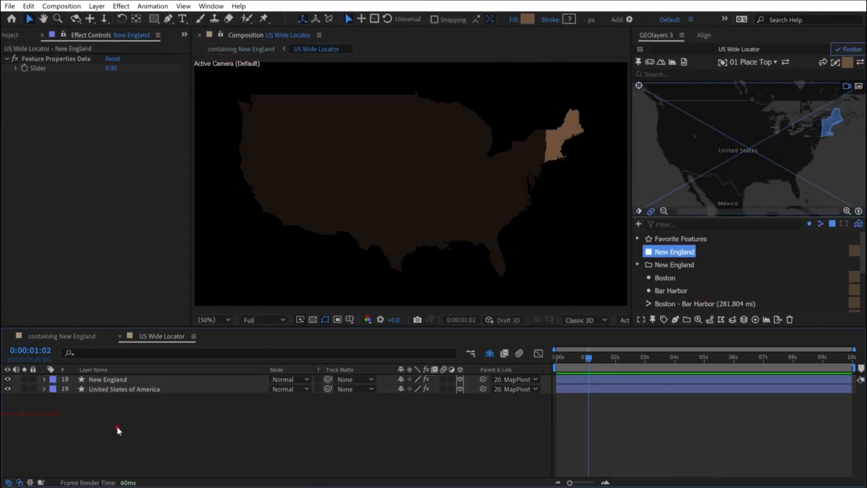
pyautogui.click(64, 336)
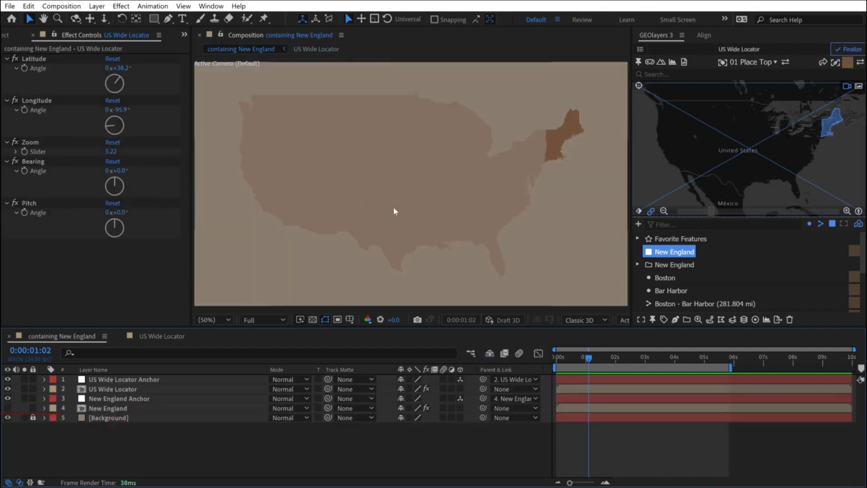
pyautogui.click(8, 408)
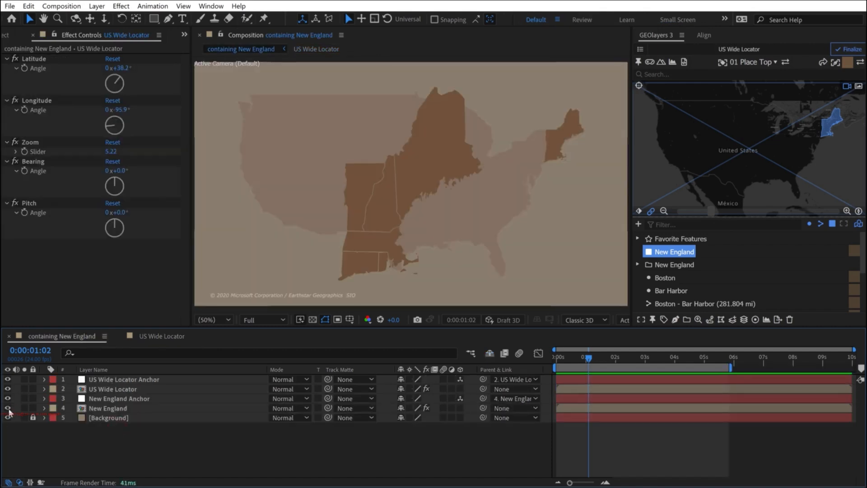
# - Zoom out and pan the US Wide Locator mapcomp so the mainland United States becomes a small inset beside New England
pyautogui.click(112, 388)
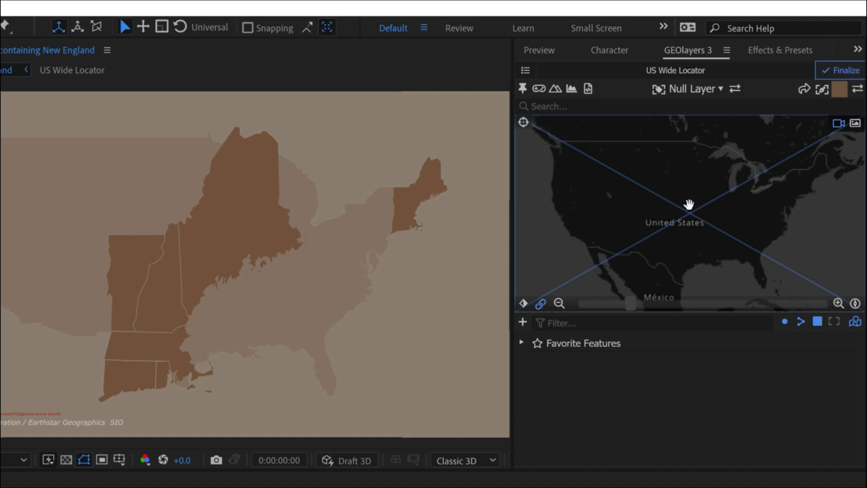
pyautogui.moveTo(680, 181); pyautogui.dragTo(809, 237)
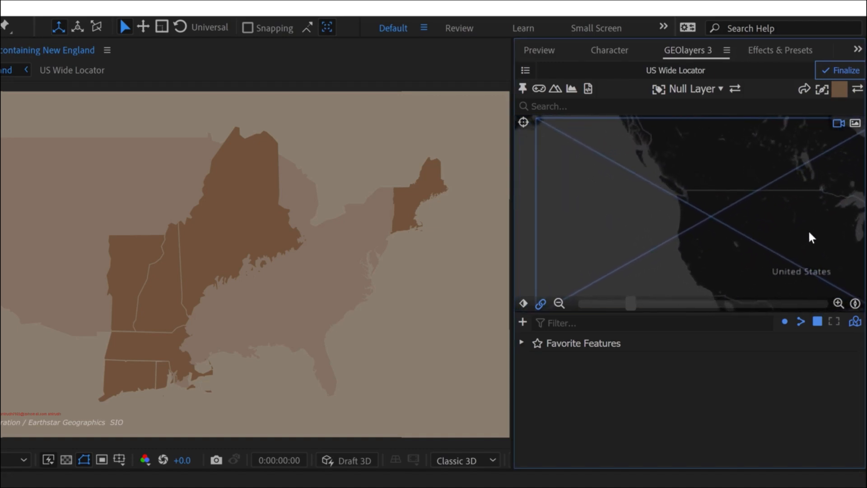
pyautogui.click(559, 303)
pyautogui.click(558, 304)
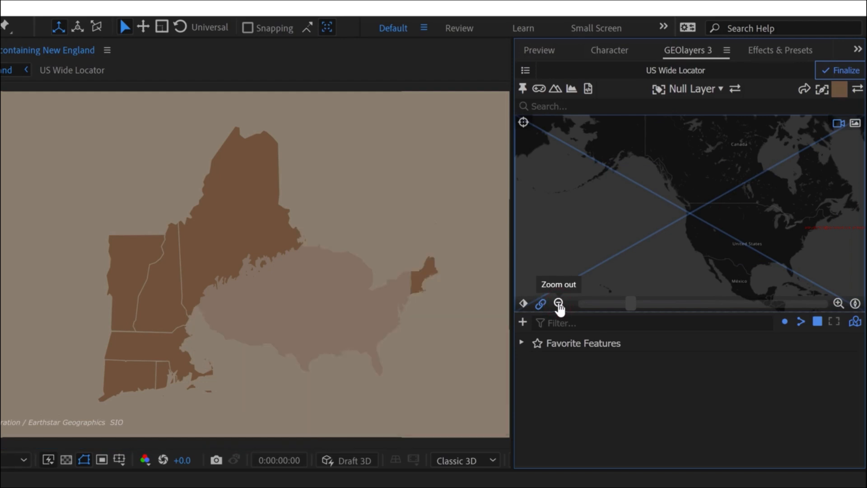
pyautogui.moveTo(749, 226); pyautogui.dragTo(768, 247)
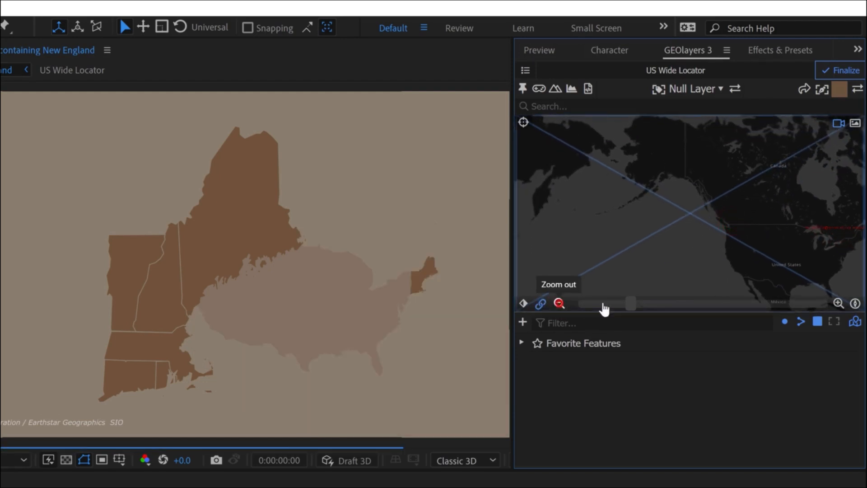
pyautogui.moveTo(774, 244); pyautogui.dragTo(824, 258)
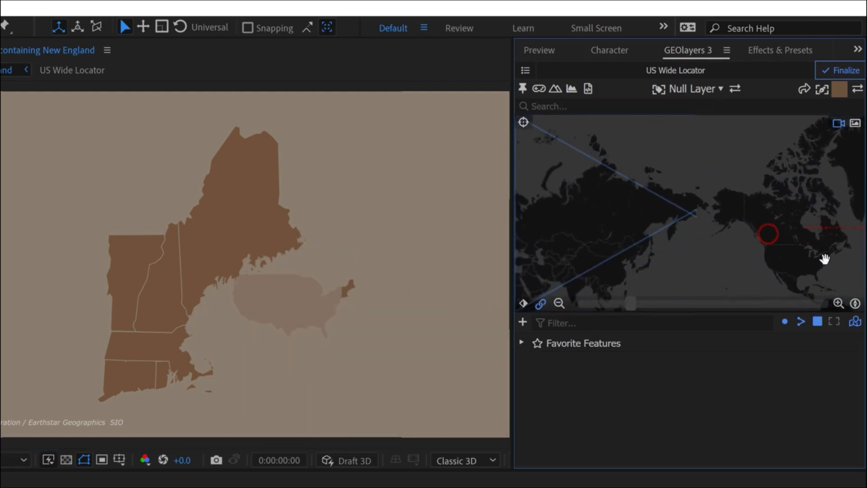
pyautogui.moveTo(627, 303); pyautogui.dragTo(673, 304)
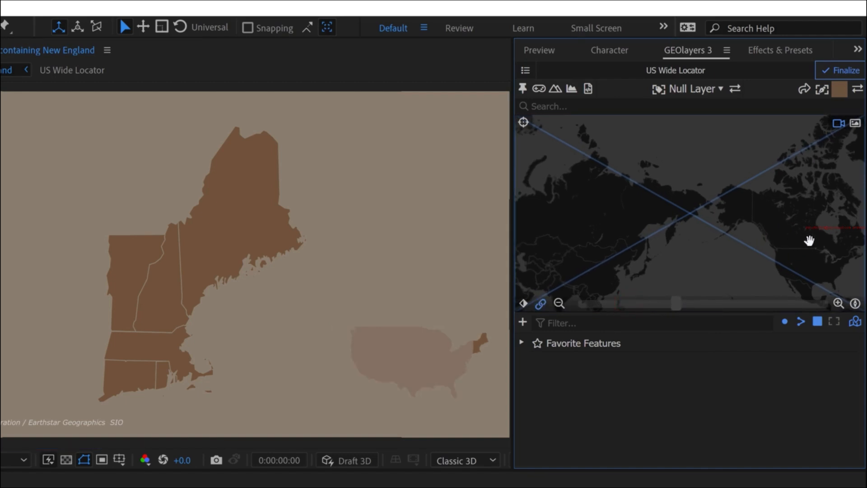
# - Fine-tune the US Wide Locator mapcomp's zoom and position so the United States fits in the lower-right corner of the composition
pyautogui.moveTo(809, 240); pyautogui.dragTo(799, 230)
pyautogui.moveTo(676, 304); pyautogui.dragTo(672, 304)
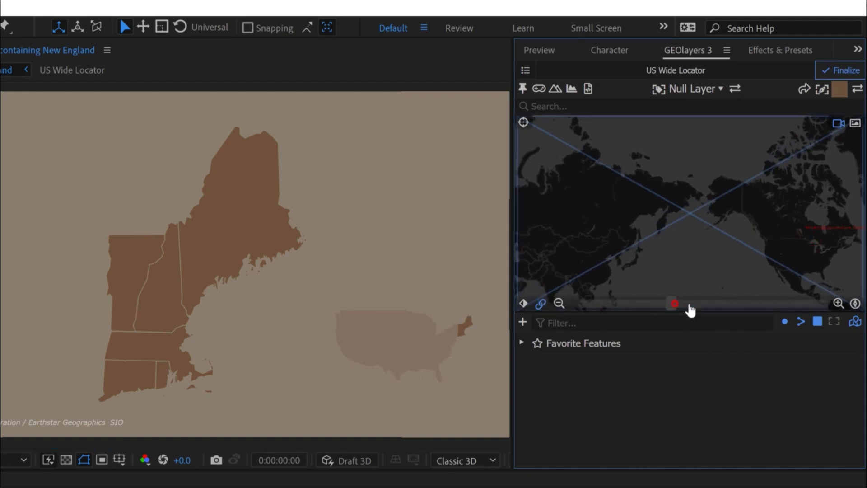
pyautogui.click(691, 307)
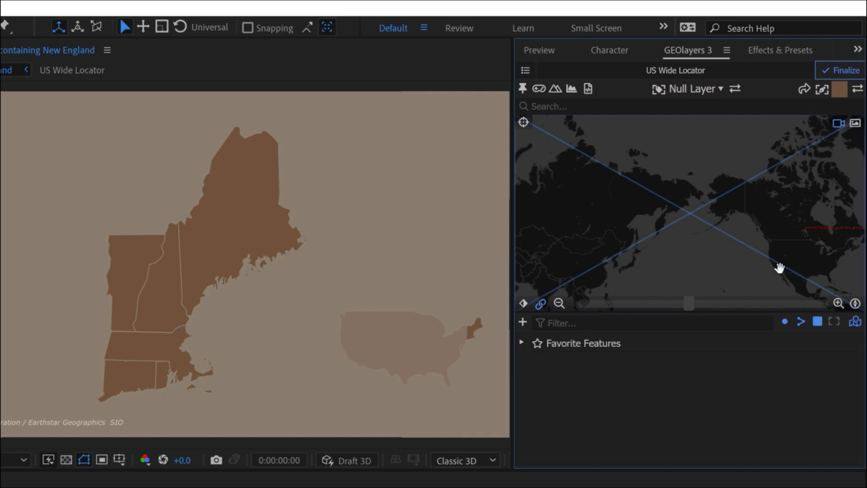
pyautogui.moveTo(778, 238); pyautogui.dragTo(769, 227)
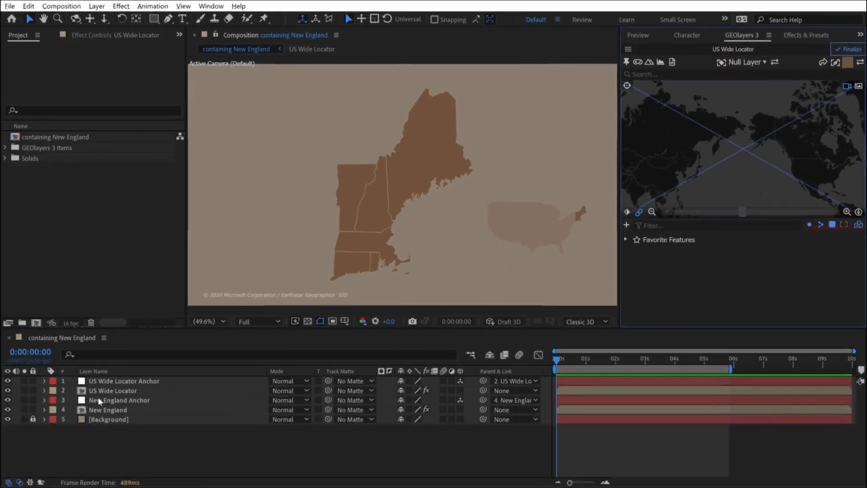
pyautogui.click(96, 389)
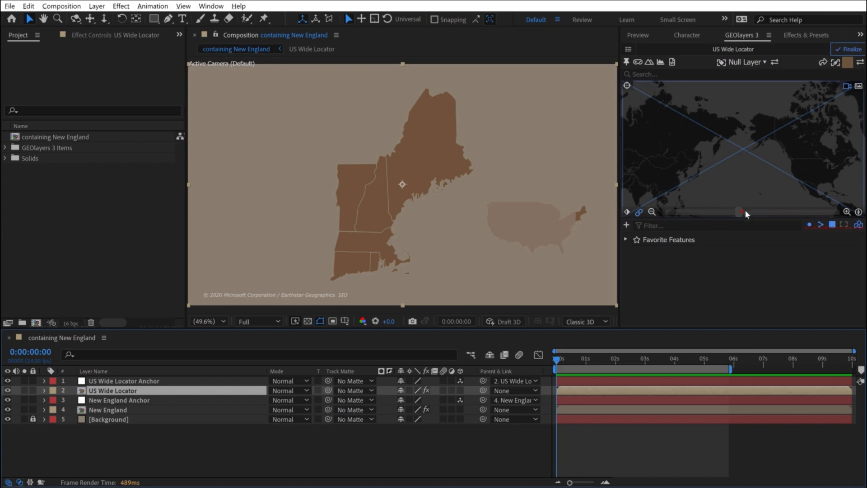
pyautogui.moveTo(743, 211); pyautogui.dragTo(785, 209)
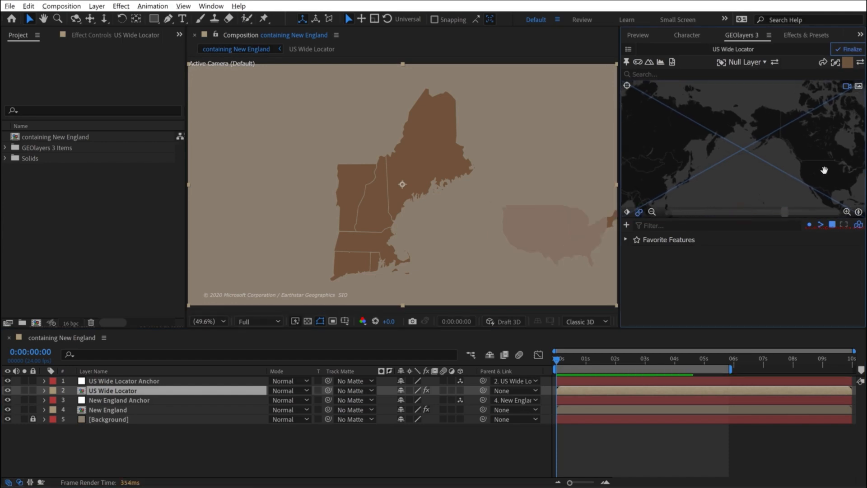
pyautogui.moveTo(822, 171); pyautogui.dragTo(809, 168)
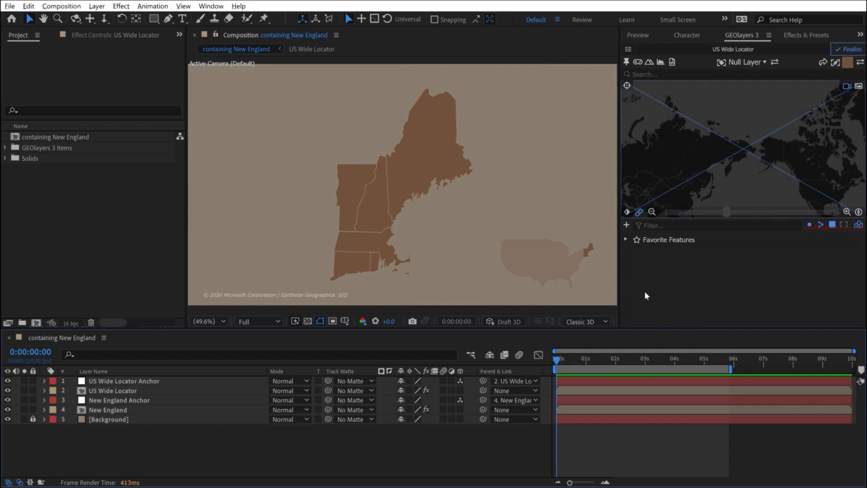
# - Create a composition-sized rectangle shape layer with a 30 px brown stroke and rename it Locator Border
pyautogui.click(154, 19)
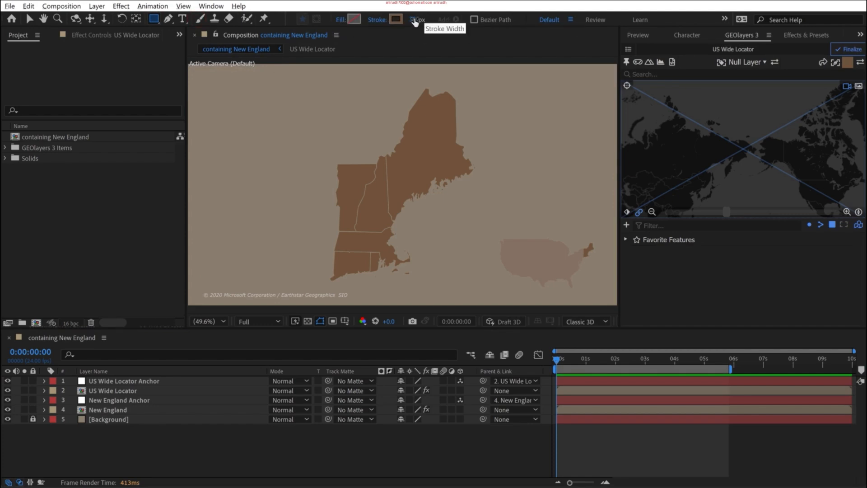
pyautogui.doubleClick(154, 19)
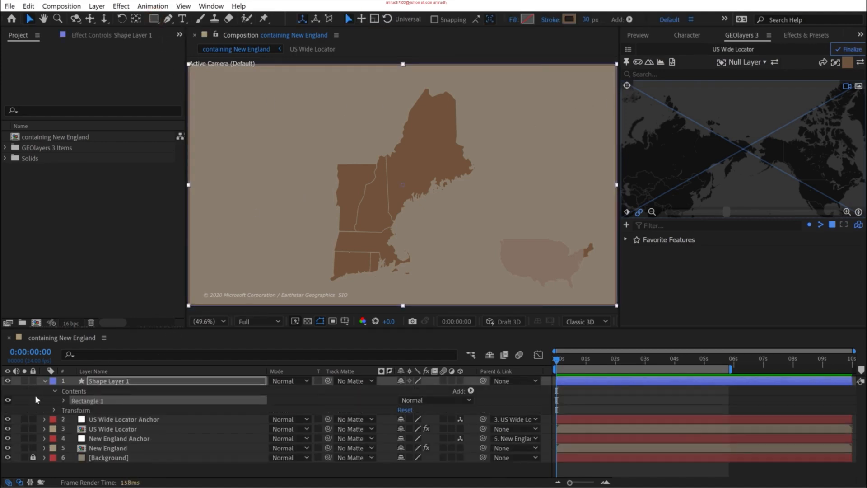
pyautogui.click(116, 380)
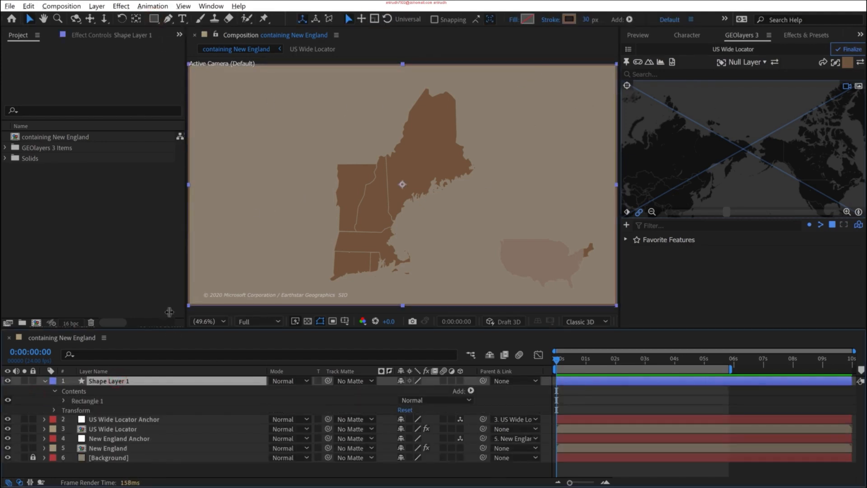
pyautogui.press('Return')
pyautogui.write('Locator Border')
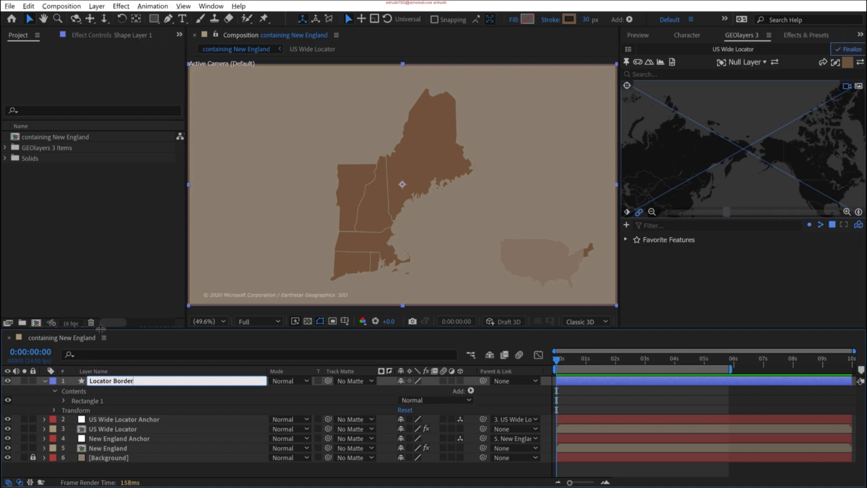
pyautogui.click(105, 380)
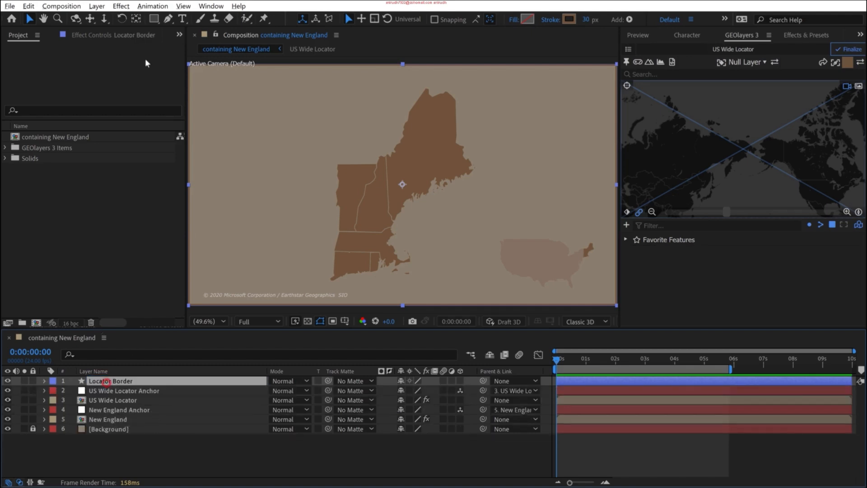
# - Move the Locator Border layer's anchor point to the composition's lower-right corner and reselect the layer
pyautogui.click(135, 19)
pyautogui.moveTo(401, 184); pyautogui.dragTo(607, 299)
pyautogui.hotkey('ctrl', 'z')
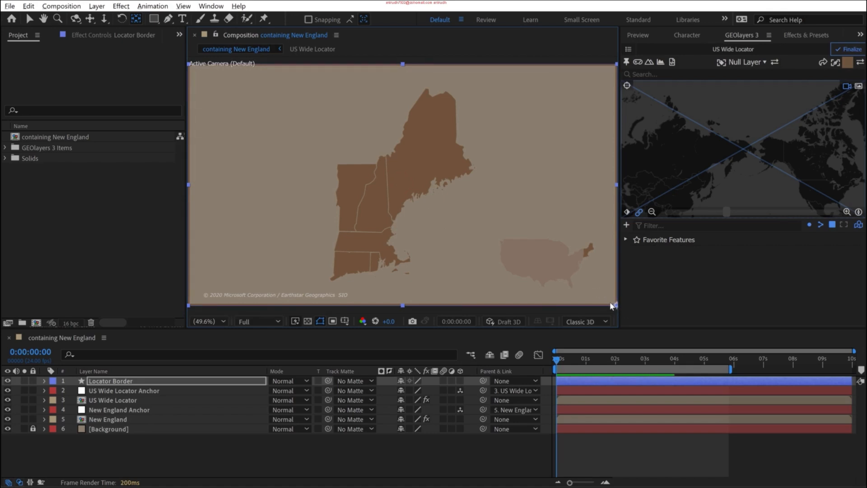
pyautogui.click(111, 446)
pyautogui.click(107, 381)
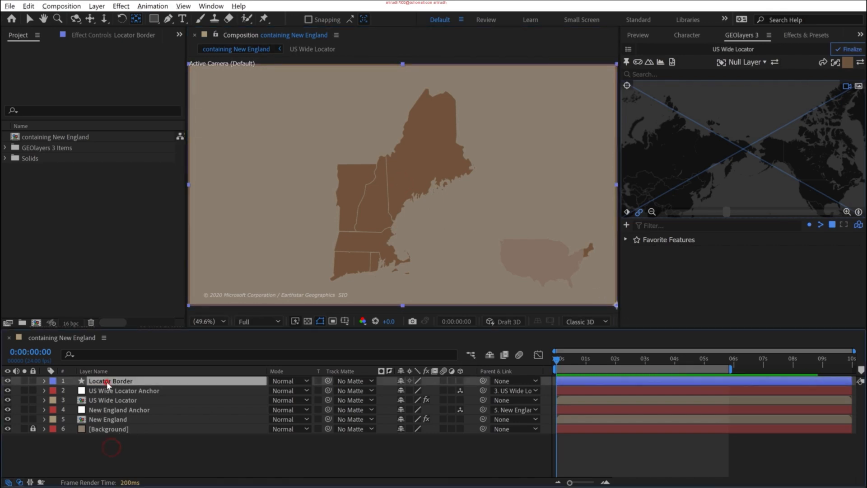
# - Scale the Locator Border down toward the lower-right corner so it frames the US locator map, and preview the composition
pyautogui.press('v')
pyautogui.moveTo(190, 66); pyautogui.dragTo(489, 235)
pyautogui.moveTo(489, 236); pyautogui.dragTo(491, 236)
pyautogui.click(315, 436)
pyautogui.press('space')
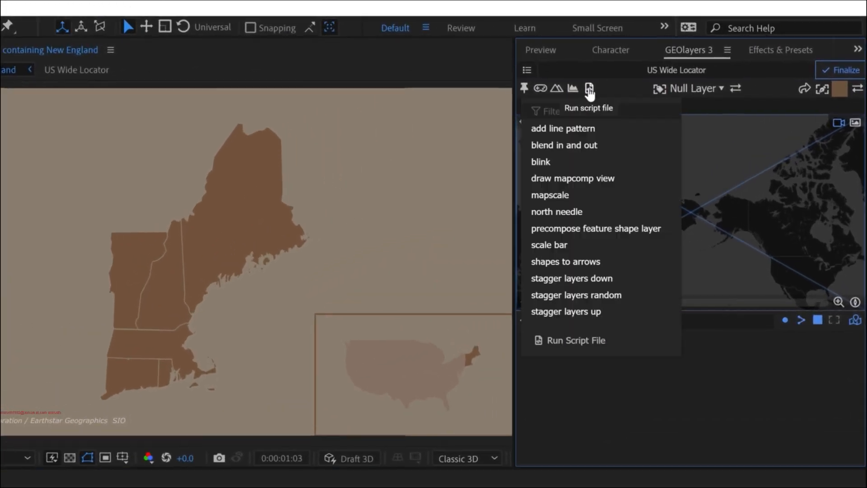
# - Run the draw mapcomp view script to outline the New England mapcomp's view on the US Wide Locator mapcomp, and deselect the outline
pyautogui.click(625, 77)
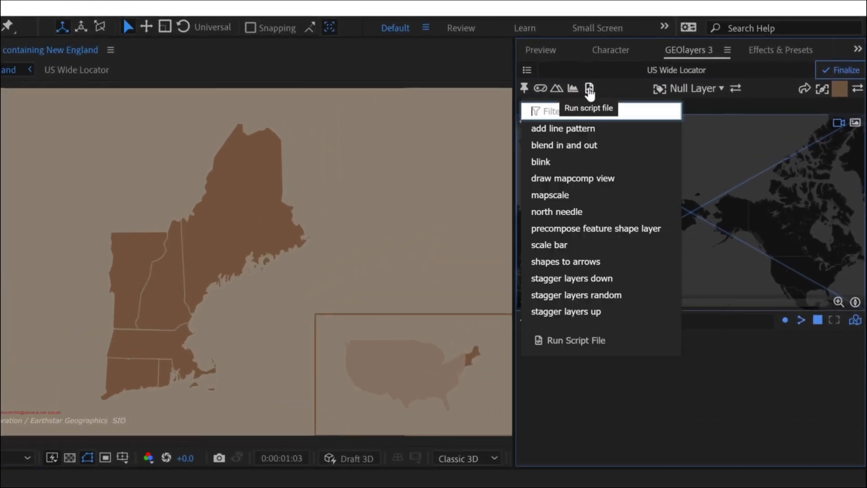
pyautogui.click(572, 178)
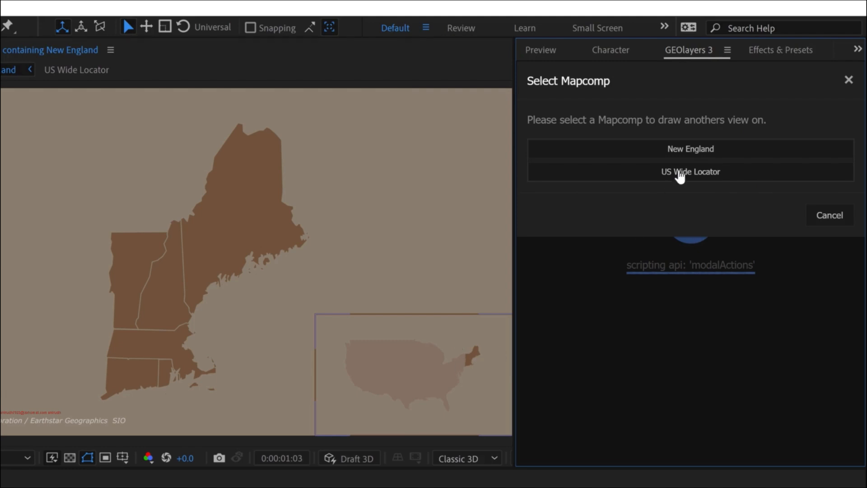
pyautogui.click(680, 176)
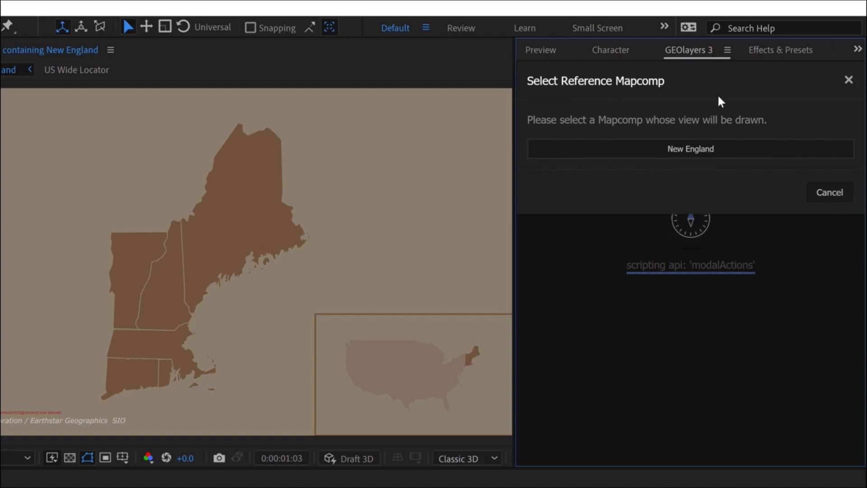
pyautogui.click(687, 152)
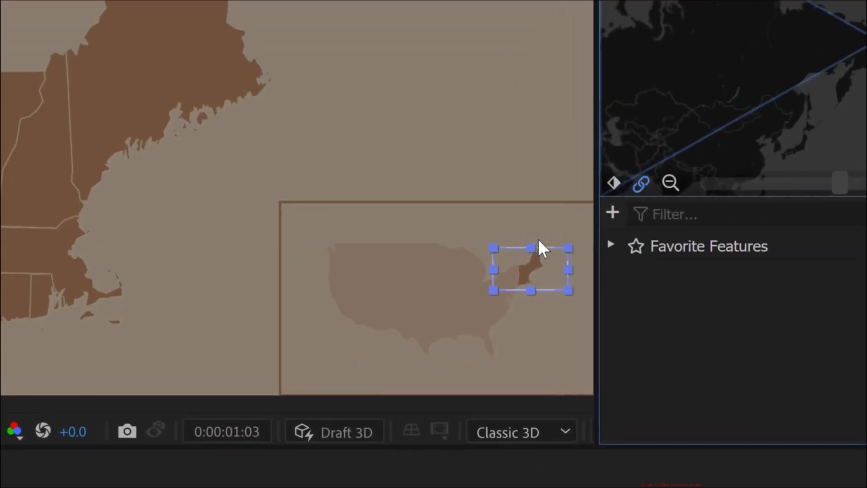
pyautogui.click(496, 481)
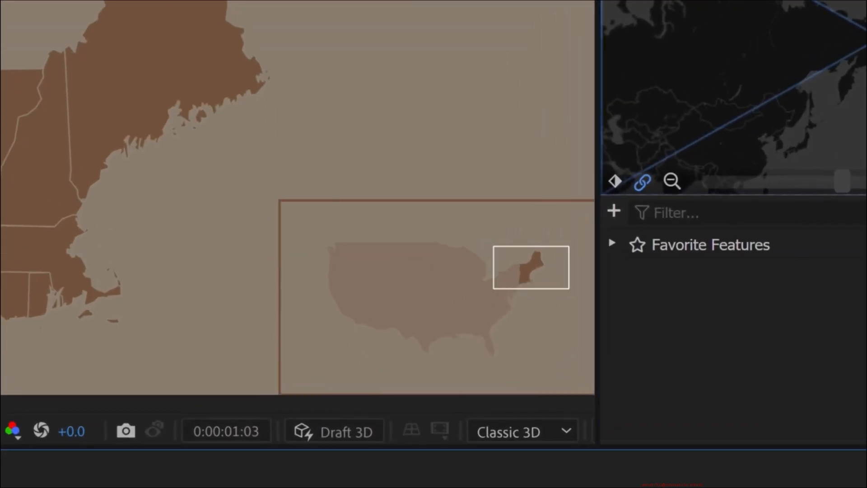
pyautogui.click(51, 410)
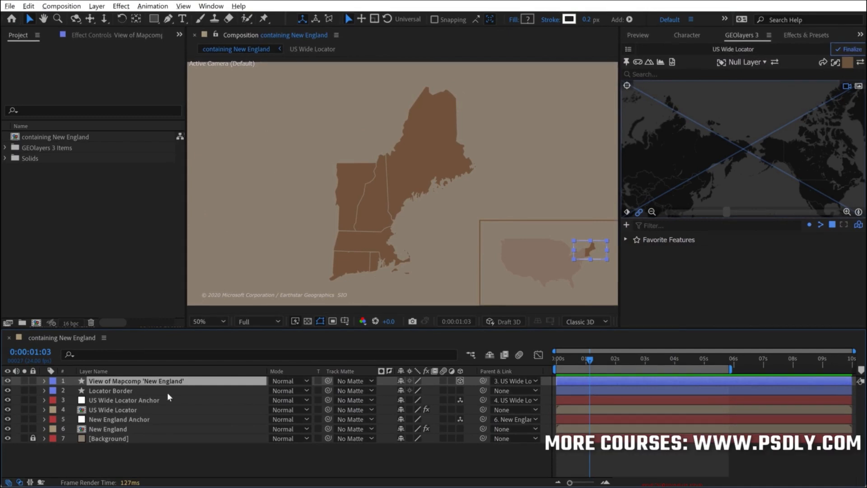
pyautogui.click(441, 440)
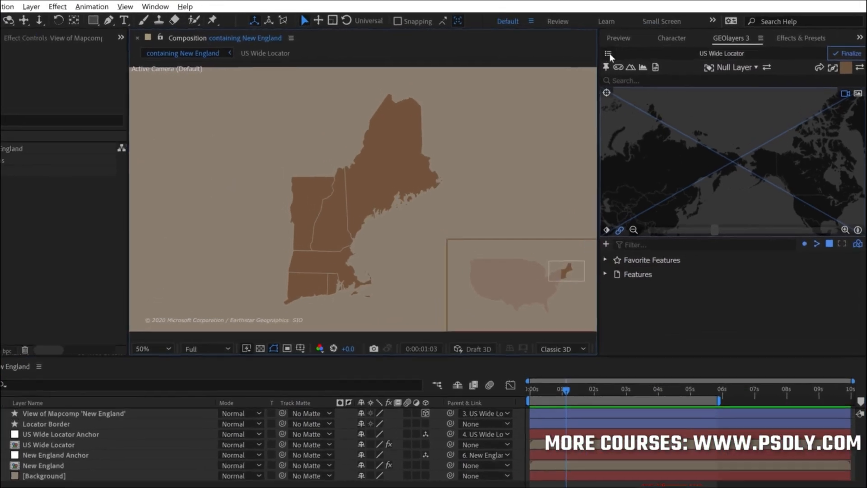
# - Activate the New England mapcomp and test panning, tilting and rotating its view against the locator outline, resetting its orientation to north
pyautogui.click(609, 53)
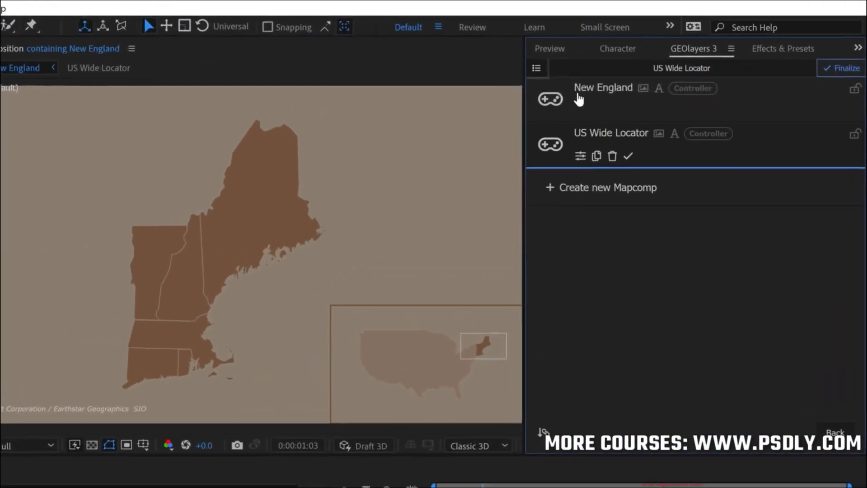
pyautogui.click(625, 78)
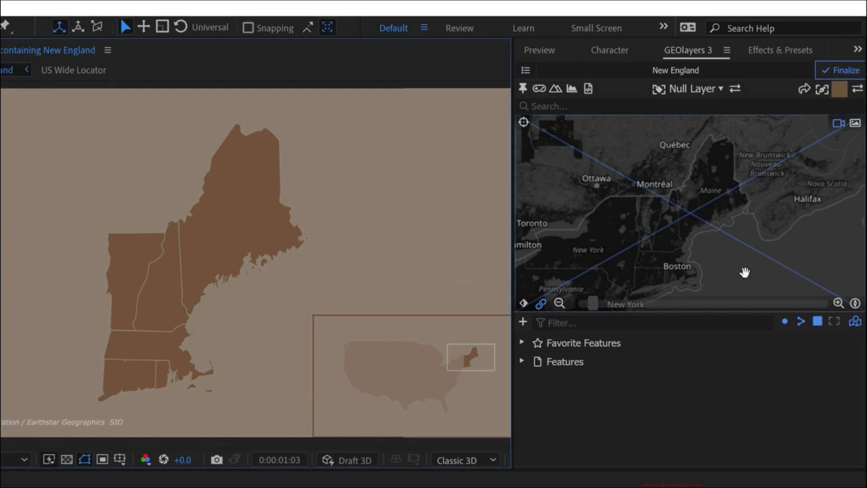
pyautogui.moveTo(700, 190); pyautogui.dragTo(727, 190)
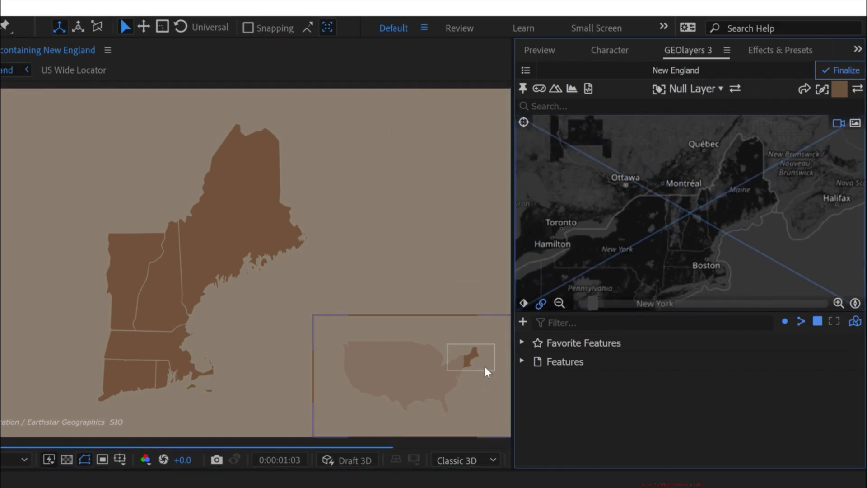
pyautogui.moveTo(753, 207); pyautogui.dragTo(699, 203)
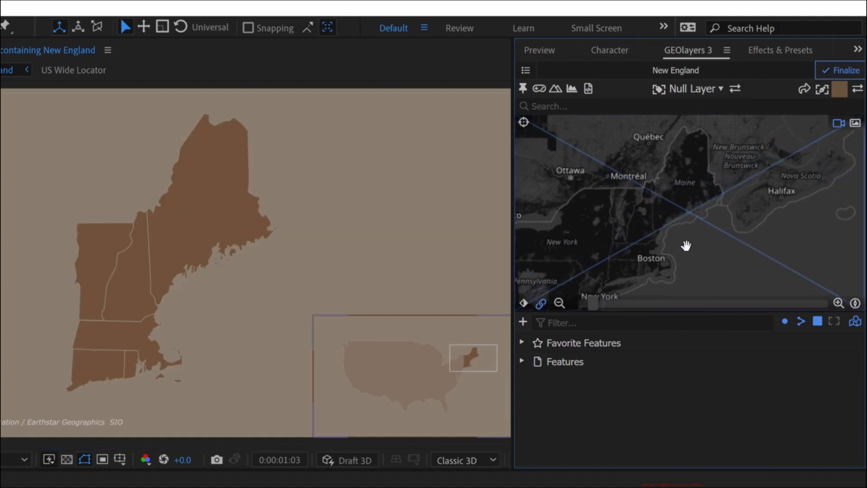
pyautogui.moveTo(685, 245); pyautogui.dragTo(724, 160)
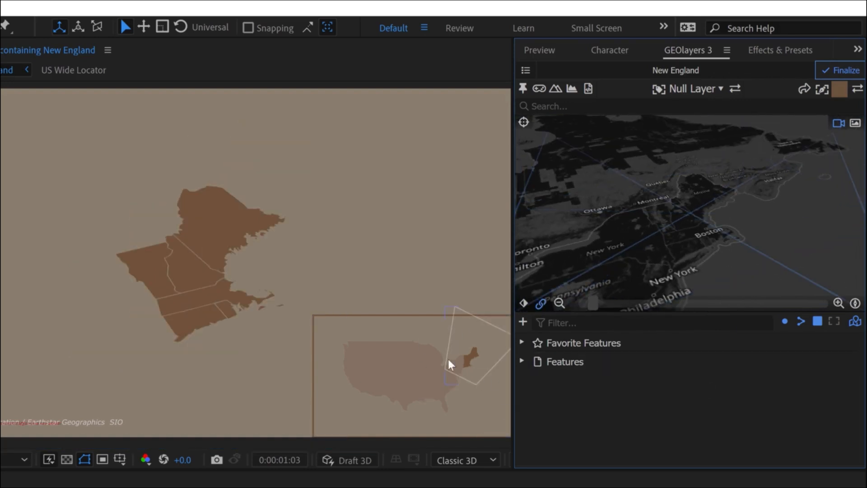
pyautogui.click(855, 302)
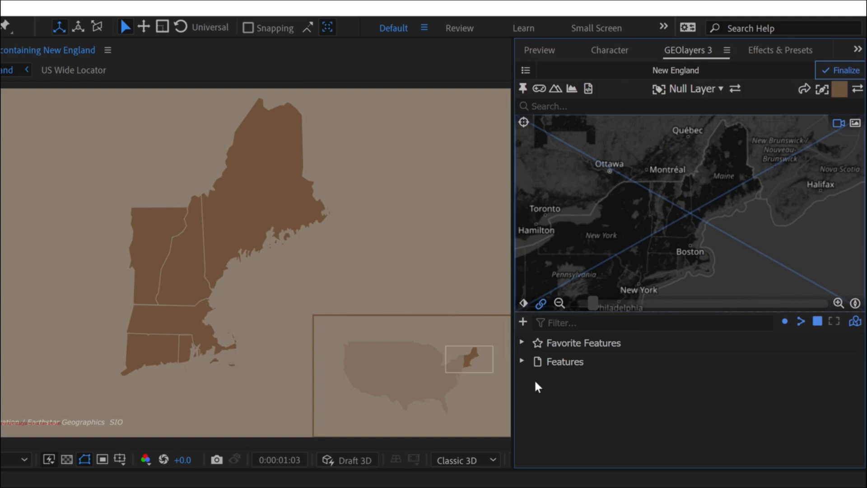
pyautogui.click(564, 361)
pyautogui.click(585, 380)
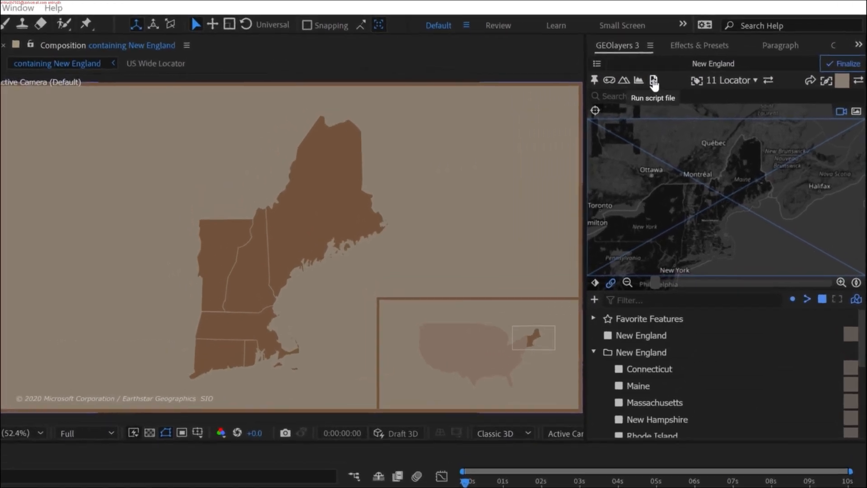
# - Run the scale bar script for the New England mapcomp with left alignment
pyautogui.click(639, 87)
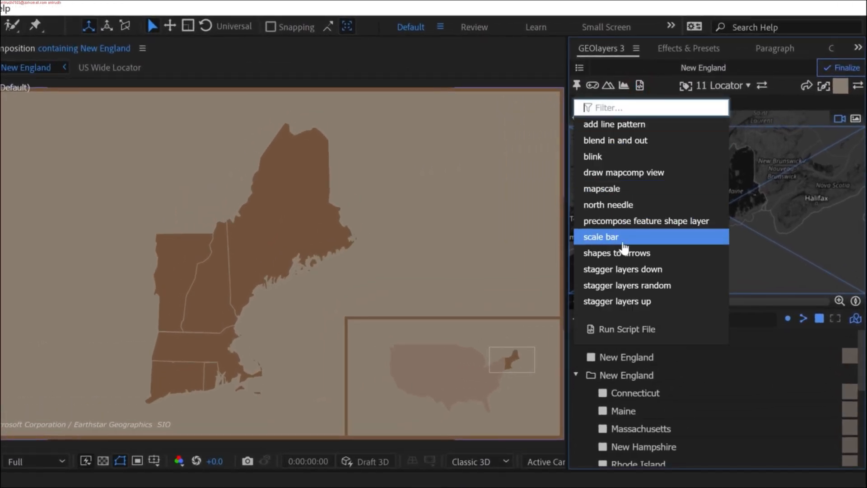
pyautogui.click(603, 239)
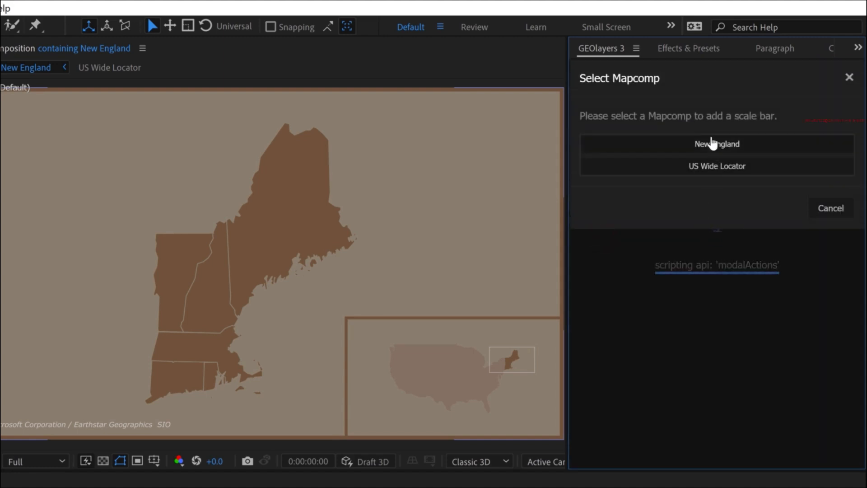
pyautogui.click(690, 145)
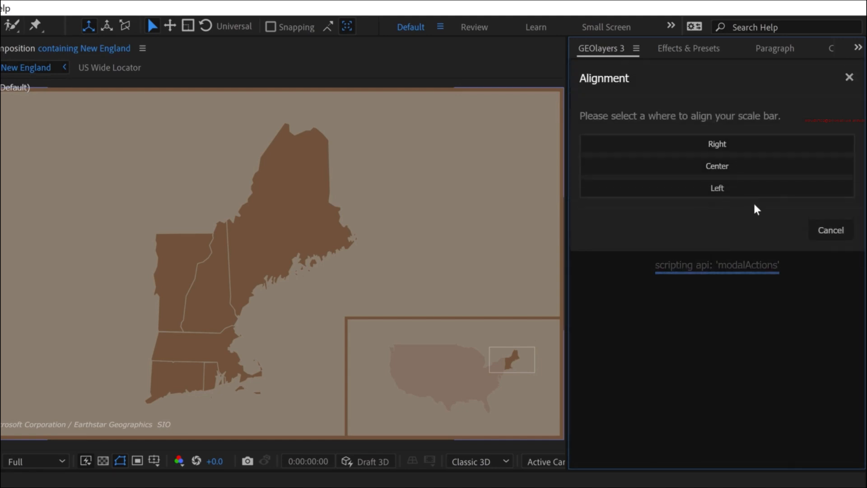
pyautogui.click(717, 188)
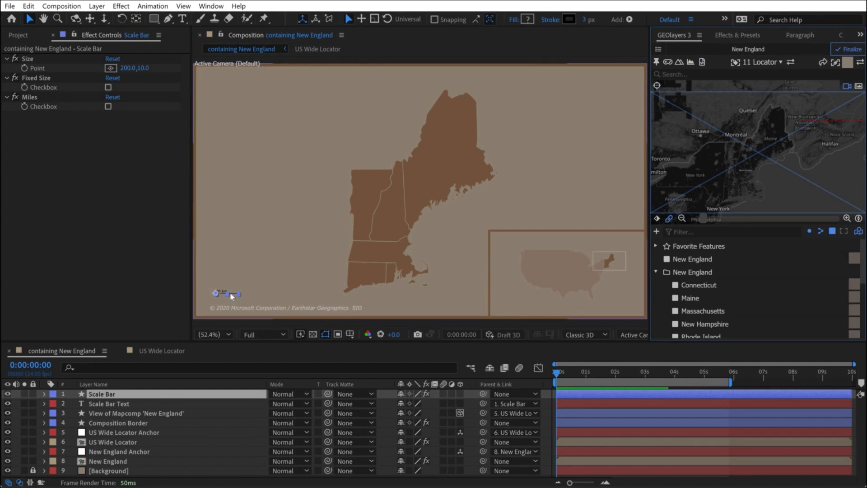
# - Examine the new Scale Bar and Scale Bar Text layers up close in the composition
pyautogui.click(102, 402)
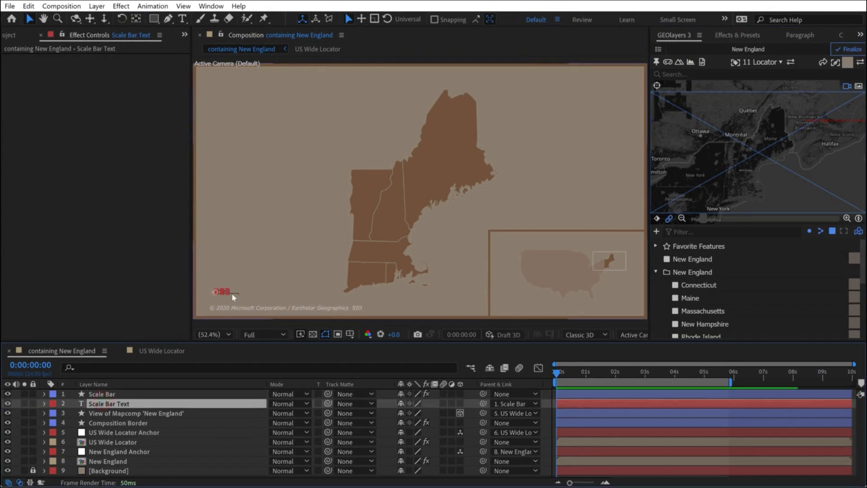
pyautogui.click(192, 321)
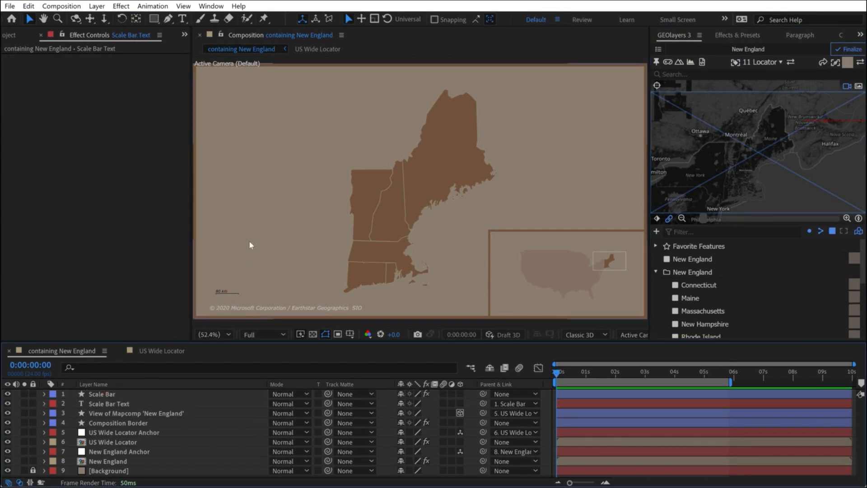
pyautogui.scroll(4, 249, 244)
pyautogui.moveTo(240, 267); pyautogui.dragTo(409, 209)
pyautogui.moveTo(289, 232); pyautogui.dragTo(451, 199)
pyautogui.moveTo(321, 240); pyautogui.dragTo(497, 163)
pyautogui.moveTo(322, 221); pyautogui.dragTo(296, 206)
pyautogui.scroll(1, 265, 276)
pyautogui.moveTo(266, 278); pyautogui.dragTo(472, 120)
# - Change the Scale Bar layer's stroke from black to a near-white color
pyautogui.click(99, 395)
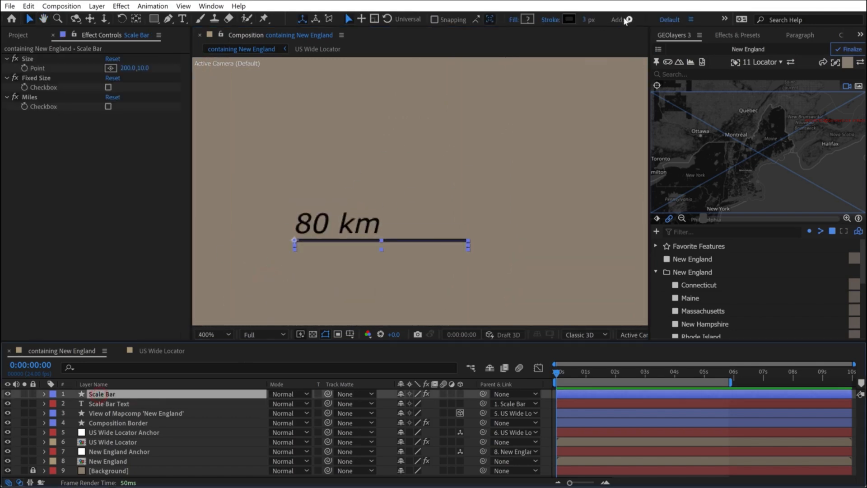
pyautogui.click(568, 19)
pyautogui.moveTo(625, 266); pyautogui.dragTo(580, 244)
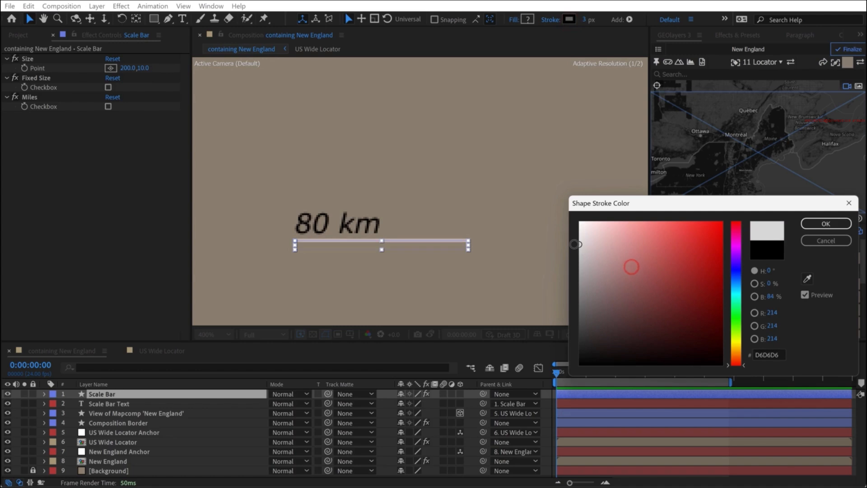
pyautogui.click(771, 296)
pyautogui.write('100')
pyautogui.click(825, 223)
# - Set the Scale Bar Text fill color to a light grey with 90% brightness
pyautogui.click(120, 403)
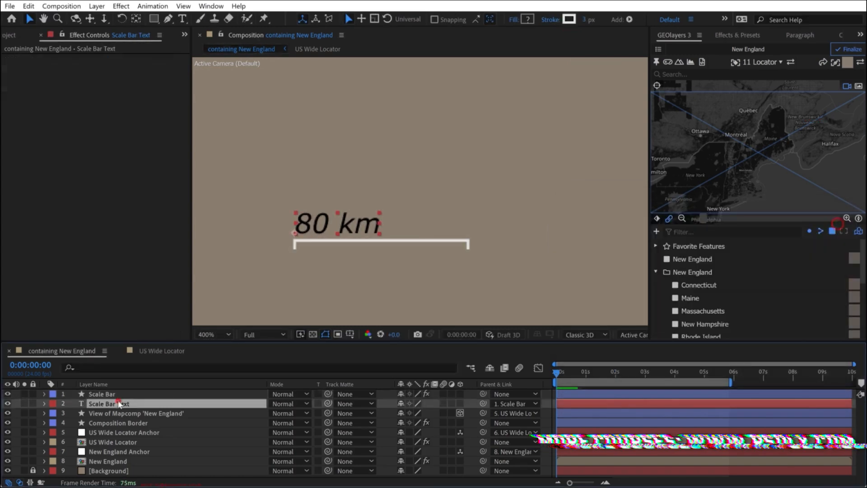
pyautogui.click(841, 35)
pyautogui.click(748, 56)
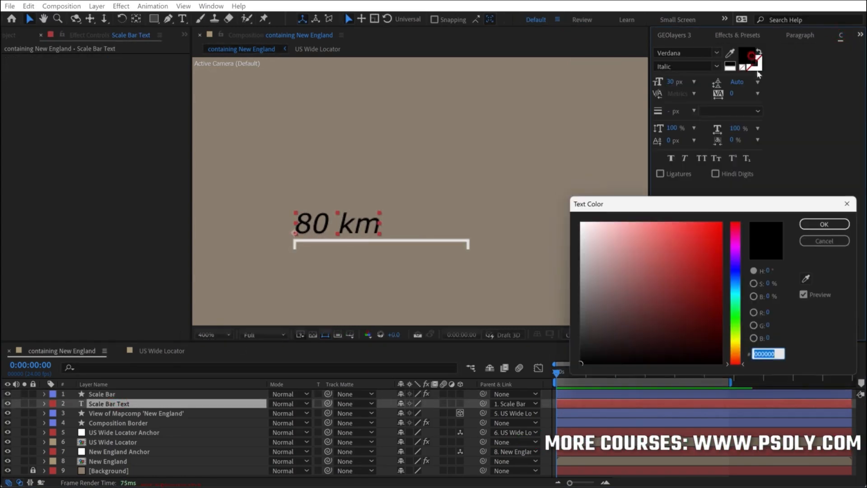
pyautogui.click(771, 296)
pyautogui.write('100')
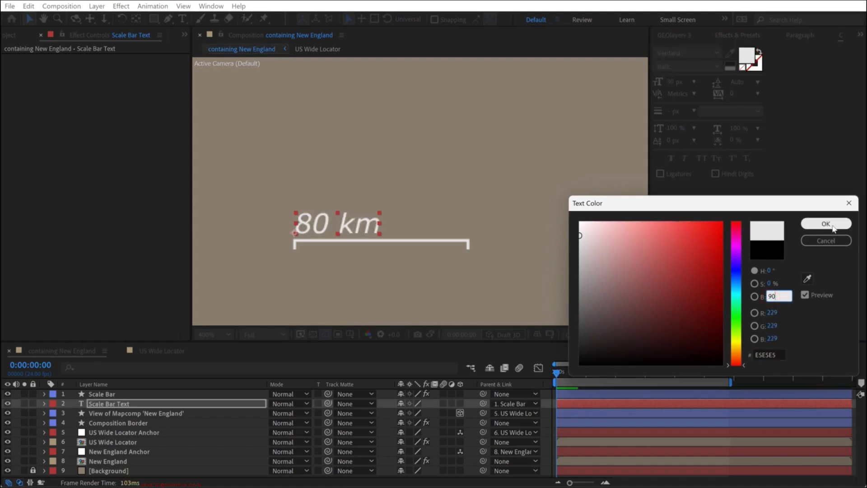
pyautogui.click(831, 224)
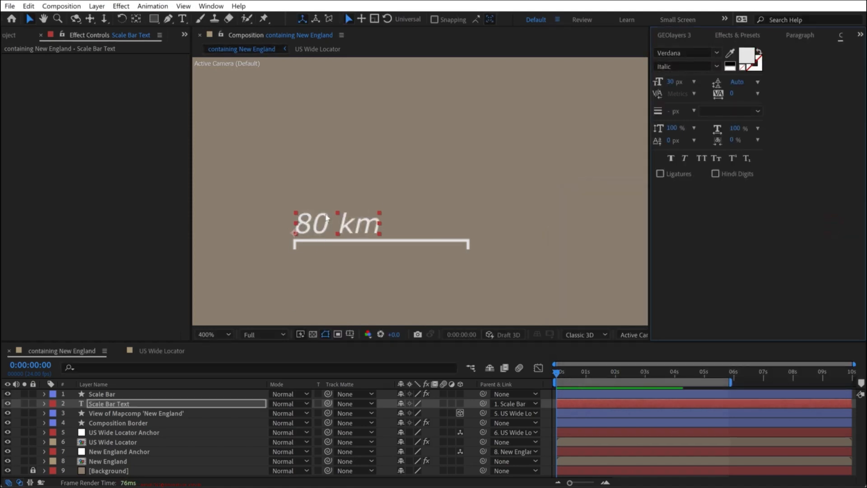
# - Try different dimensions for the Scale Bar with its Size effect, widening it to 323
pyautogui.click(102, 394)
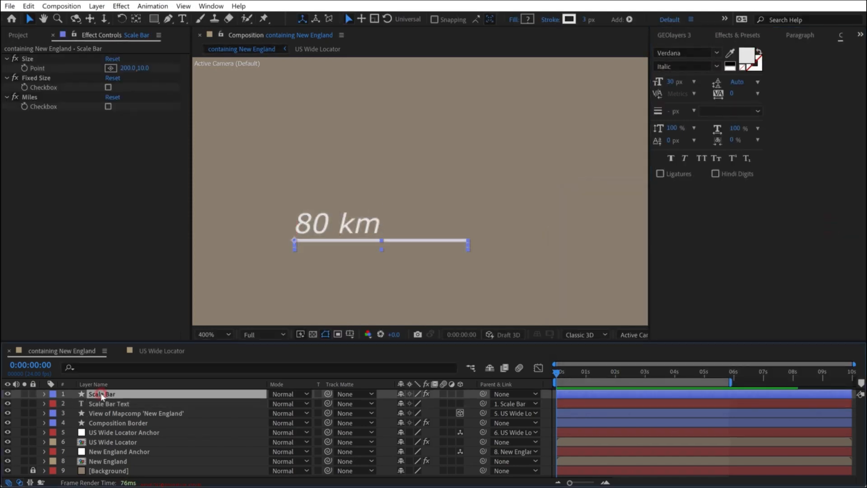
pyautogui.click(105, 35)
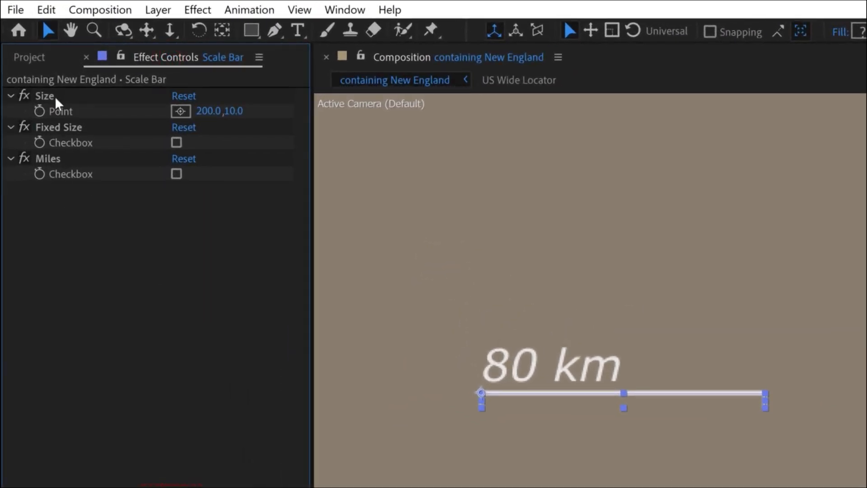
pyautogui.moveTo(202, 111); pyautogui.dragTo(328, 114)
pyautogui.moveTo(237, 111); pyautogui.dragTo(266, 112)
pyautogui.hotkey('ctrl', 'z')
pyautogui.moveTo(207, 111); pyautogui.dragTo(258, 104)
pyautogui.moveTo(189, 97); pyautogui.dragTo(150, 82)
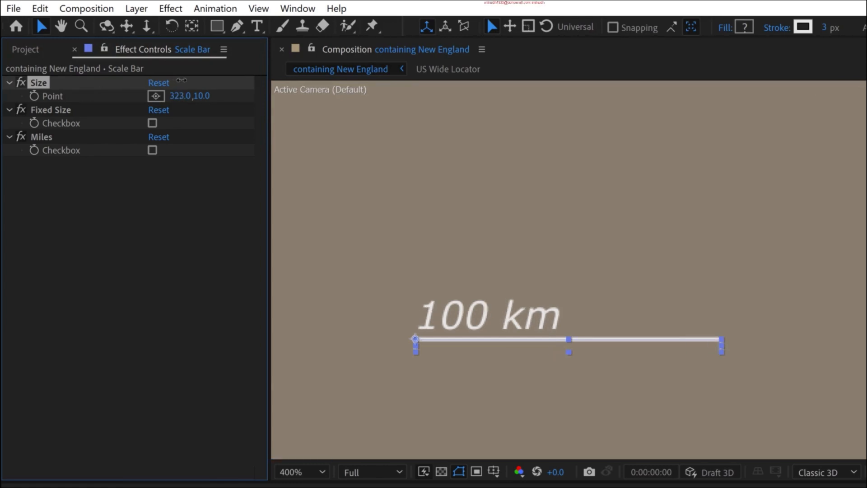
# - Try the Scale Bar's Fixed Size option with an adjusted Size value, and switch its units to miles
pyautogui.click(152, 122)
pyautogui.moveTo(180, 95); pyautogui.dragTo(140, 97)
pyautogui.click(152, 150)
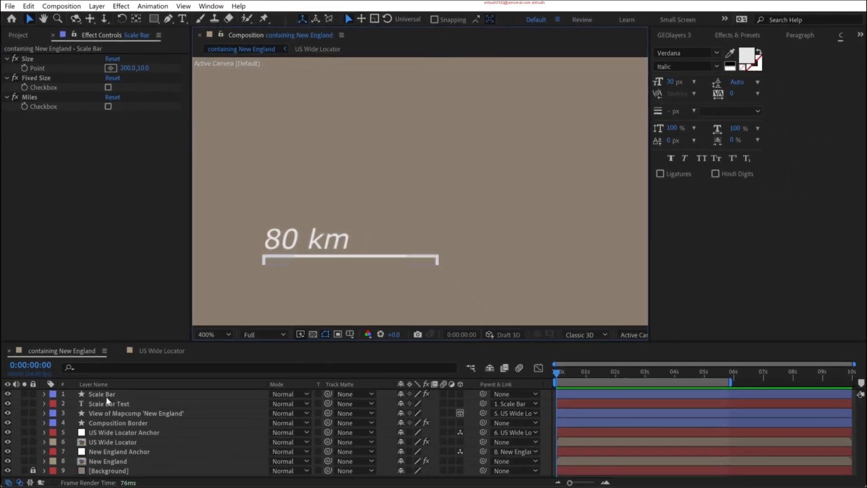
# - Try enlarging the Scale Bar Text to a font size of 63 px
pyautogui.click(108, 404)
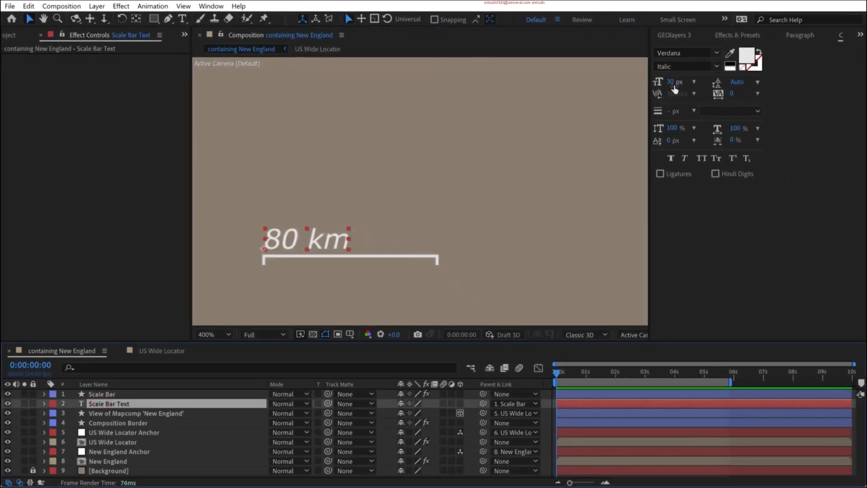
pyautogui.moveTo(672, 82); pyautogui.dragTo(687, 79)
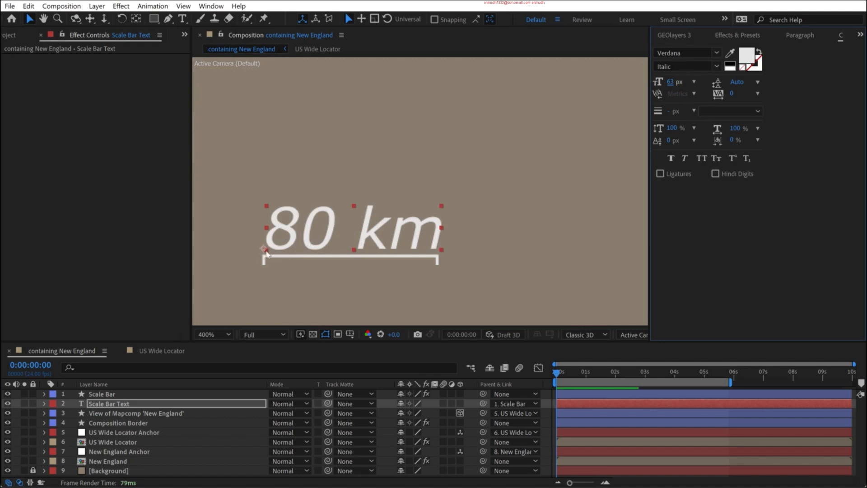
pyautogui.click(405, 228)
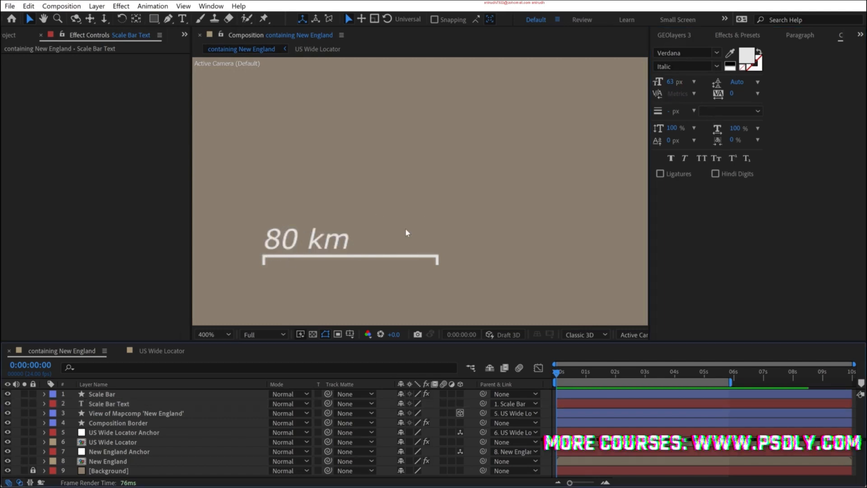
# - Run the north needle script for the New England mapcomp with left alignment
pyautogui.hotkey('shift', '/')
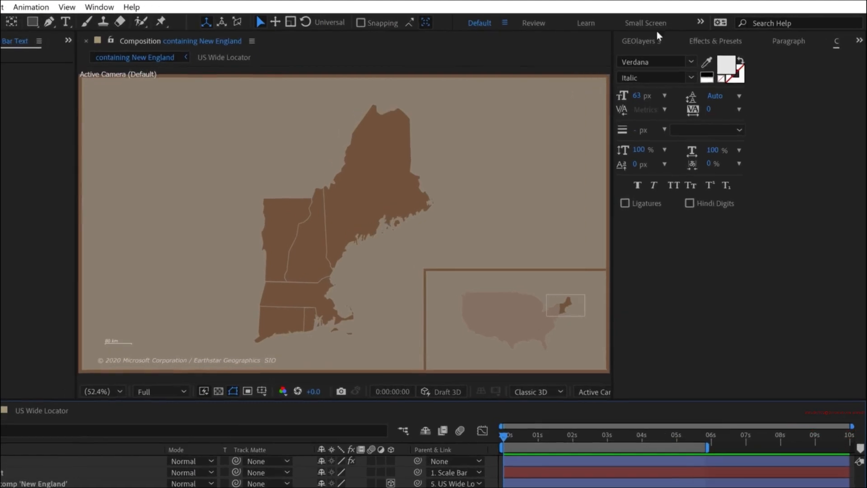
pyautogui.click(674, 35)
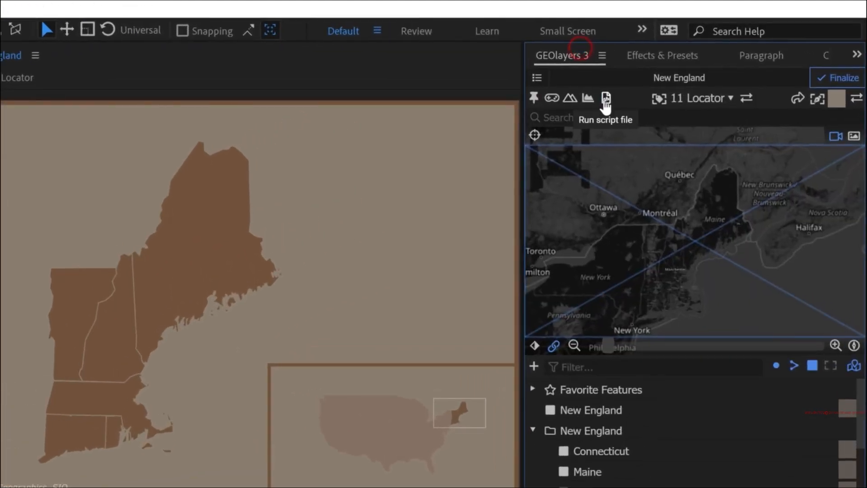
pyautogui.click(606, 98)
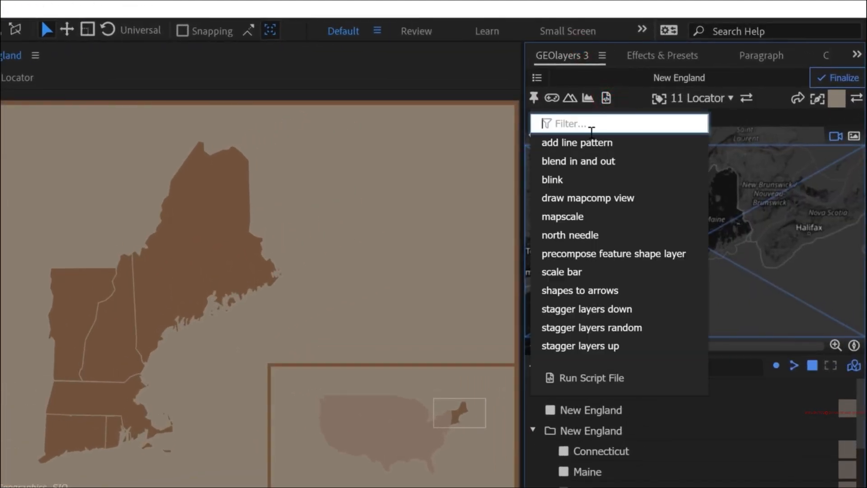
pyautogui.click(581, 236)
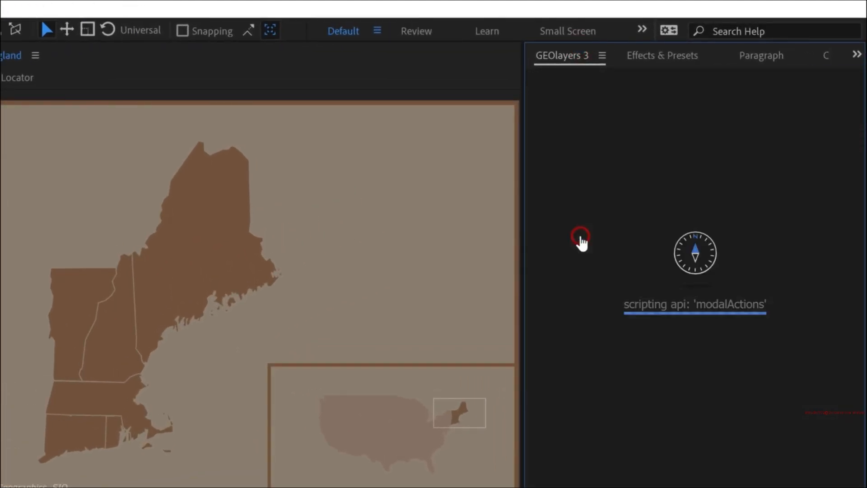
pyautogui.click(699, 166)
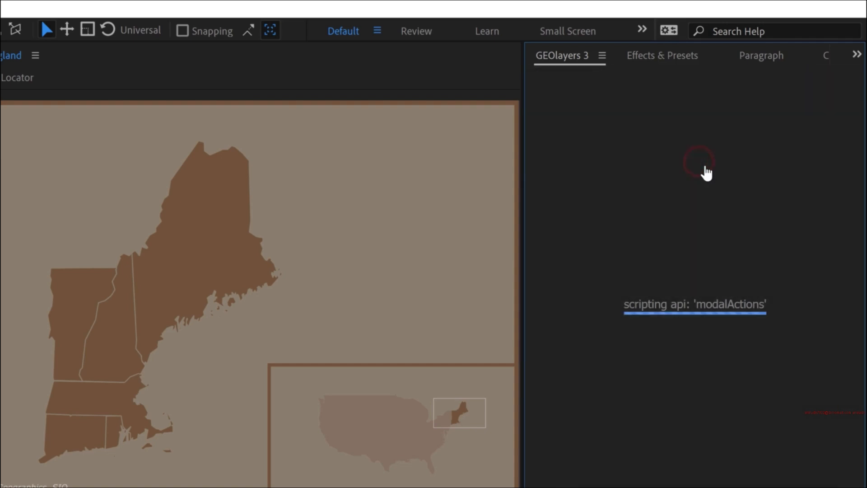
pyautogui.click(695, 218)
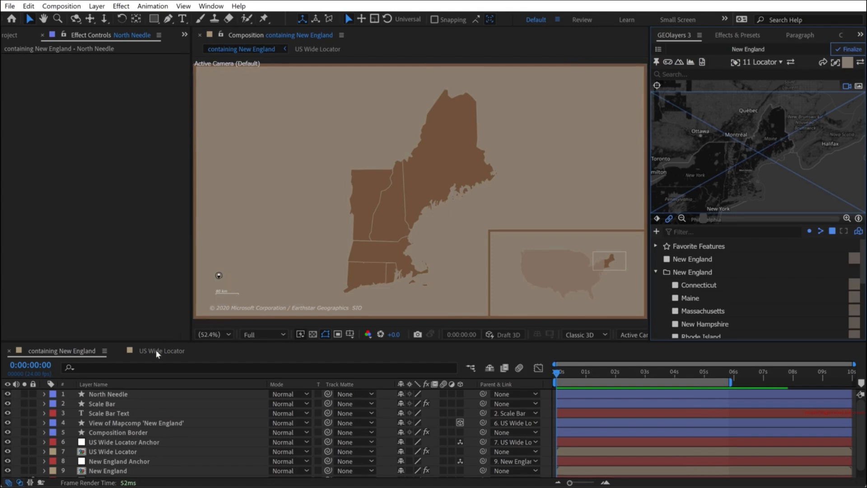
# - Inspect the North Needle layer up close above the scale bar, and deselect it
pyautogui.scroll(1, 229, 286)
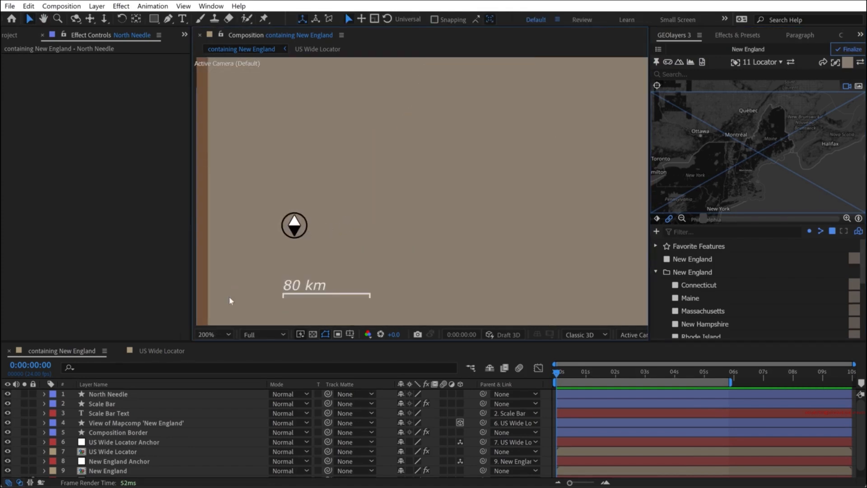
pyautogui.click(122, 396)
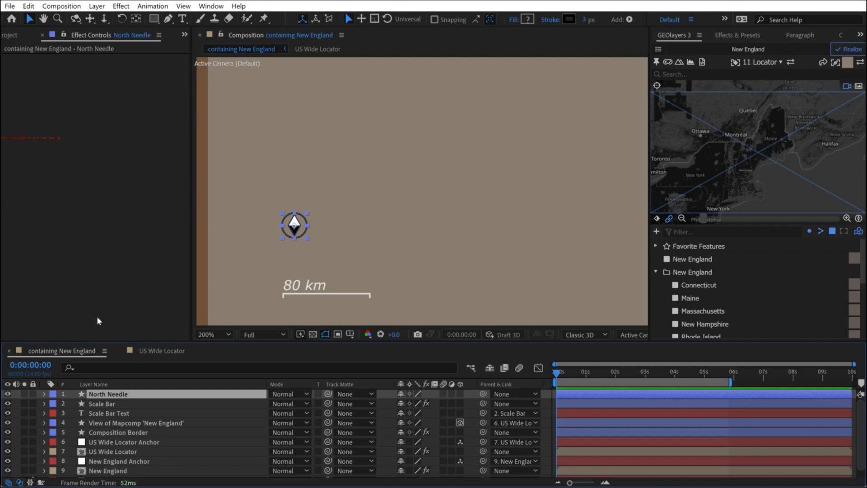
pyautogui.click(15, 401)
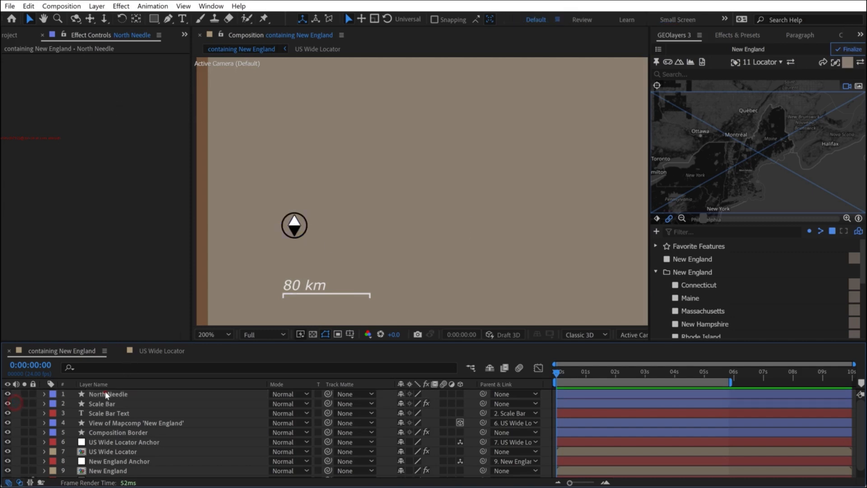
# - Examine the North Needle layer's contents by selecting its Needle and Ring shape groups, and collapse the layer
pyautogui.click(106, 395)
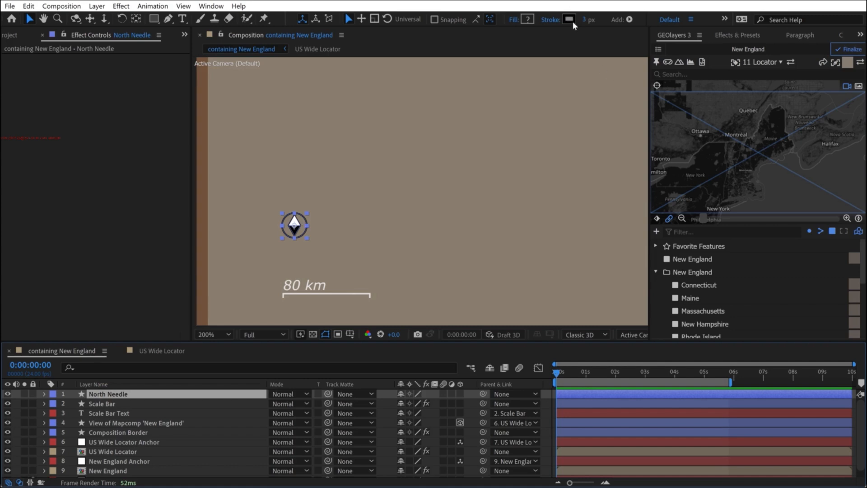
pyautogui.click(44, 394)
pyautogui.click(54, 404)
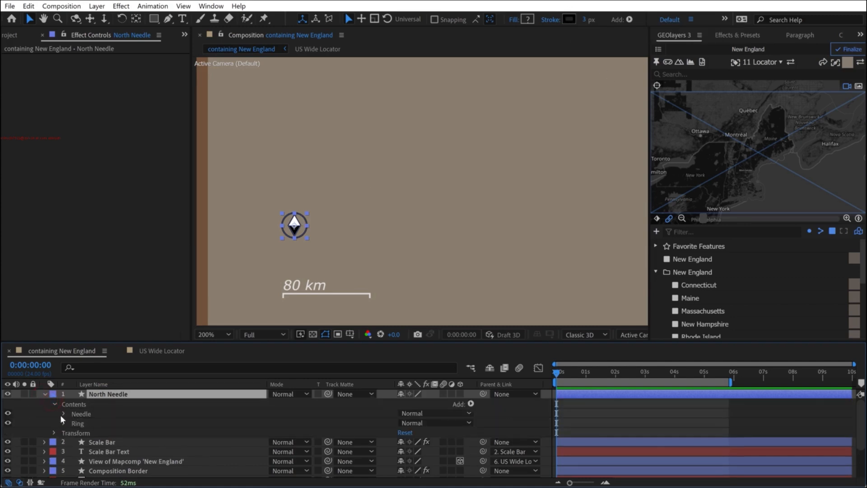
pyautogui.click(74, 420)
pyautogui.click(81, 412)
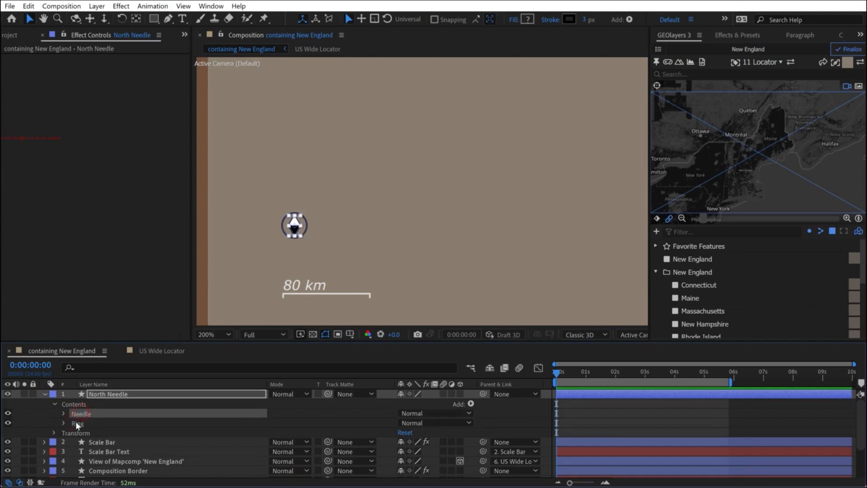
pyautogui.click(76, 423)
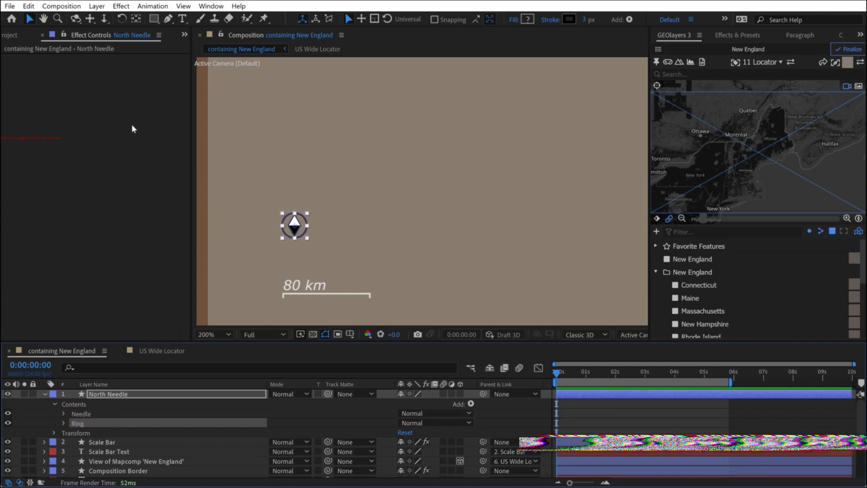
pyautogui.click(44, 393)
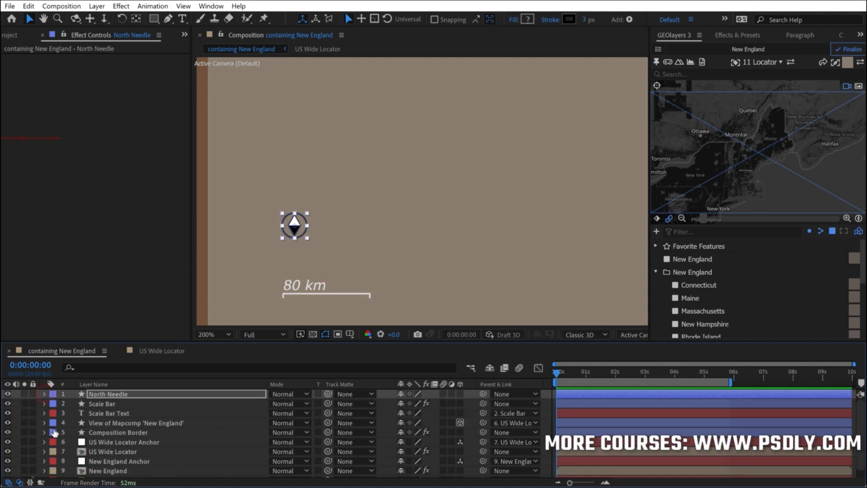
pyautogui.moveTo(765, 185)
pyautogui.mouseDown()
pyautogui.moveTo(754, 144)
pyautogui.moveTo(730, 127)
pyautogui.mouseUp()
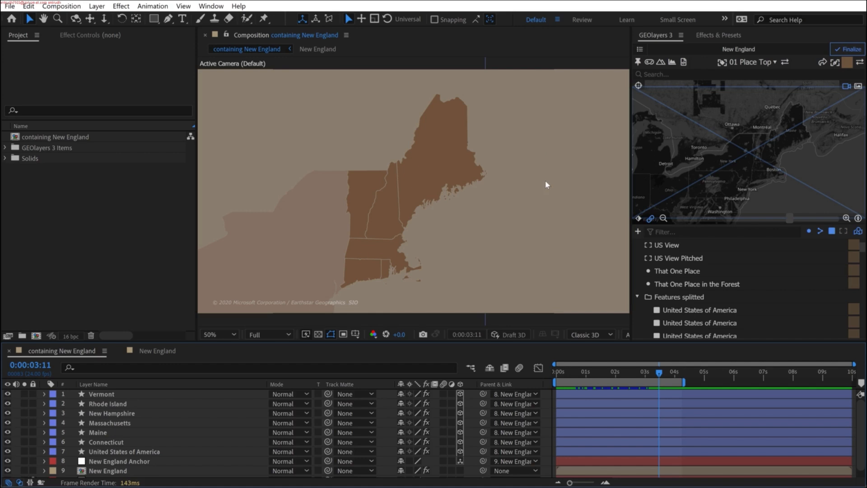
# - Switch to the paper texture folder, import old paper 3.jpg into the project, and add it above the Vermont layer
pyautogui.hotkey('alt', 'Tab')
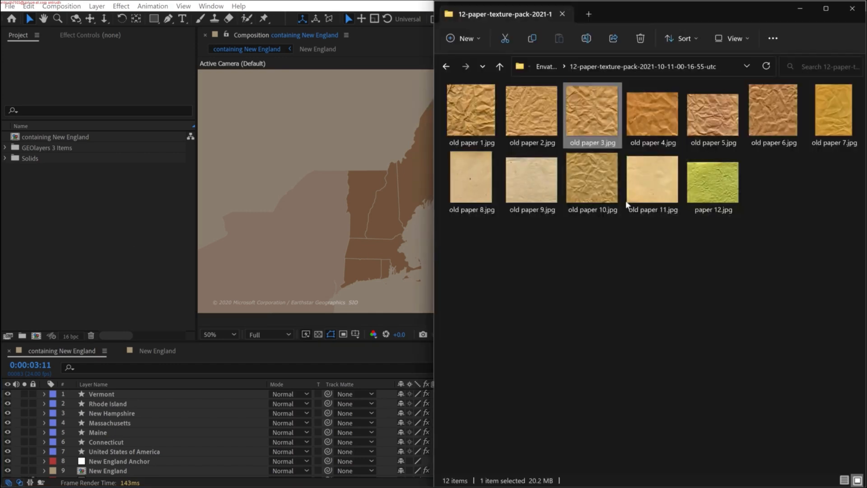
pyautogui.moveTo(586, 105)
pyautogui.mouseDown()
pyautogui.moveTo(618, 181)
pyautogui.moveTo(626, 289)
pyautogui.moveTo(30, 243)
pyautogui.moveTo(64, 244)
pyautogui.mouseUp()
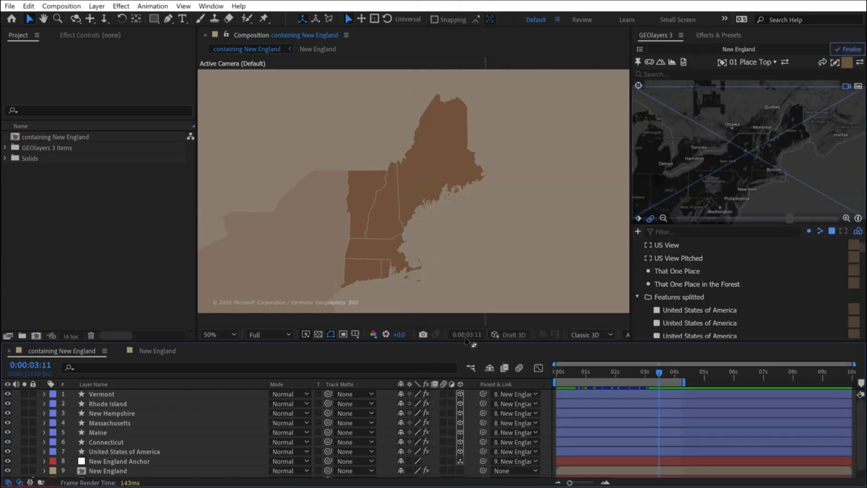
pyautogui.moveTo(496, 355); pyautogui.dragTo(36, 184)
pyautogui.moveTo(68, 234); pyautogui.dragTo(110, 393)
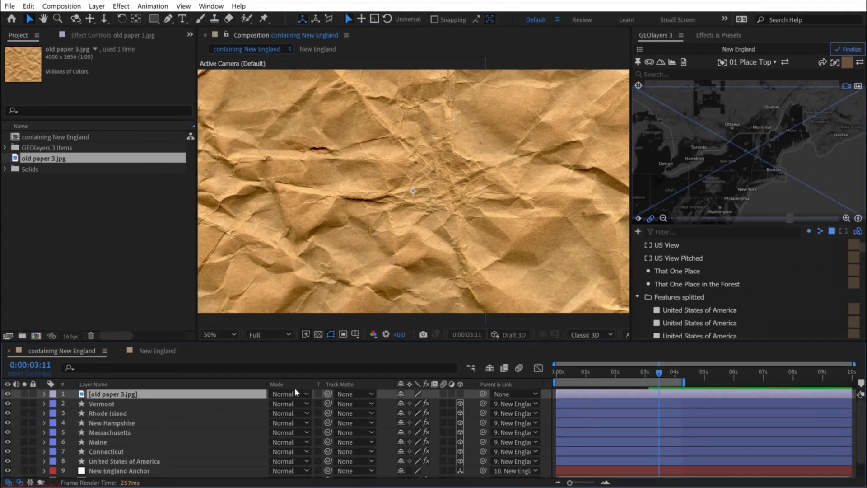
# - Set the old paper 3.jpg layer's blending mode to Multiply, and show the timeline's mode columns instead of the layer switches
pyautogui.click(294, 394)
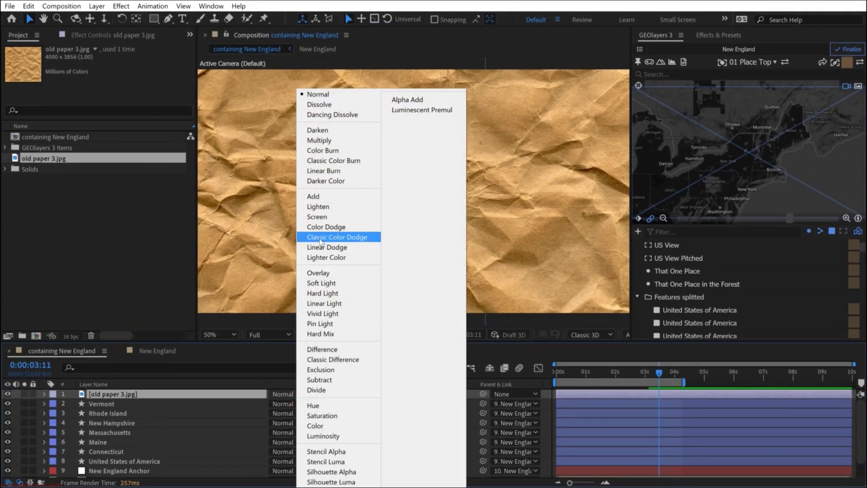
pyautogui.click(319, 140)
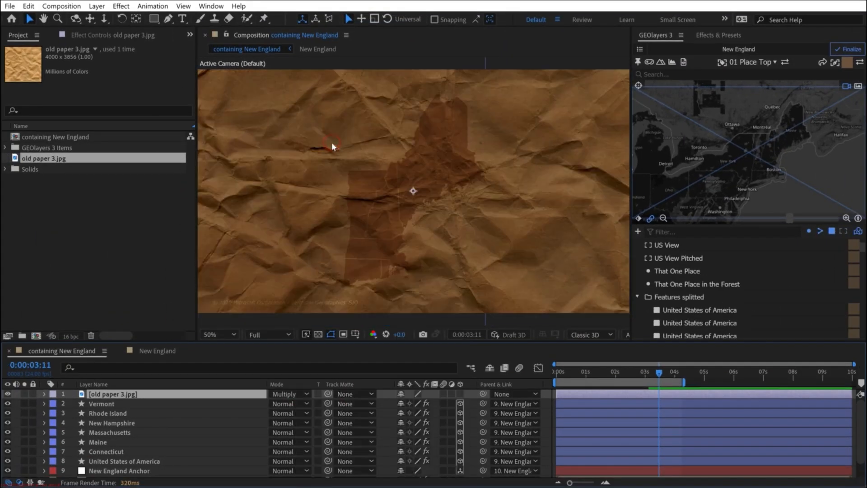
pyautogui.click(19, 482)
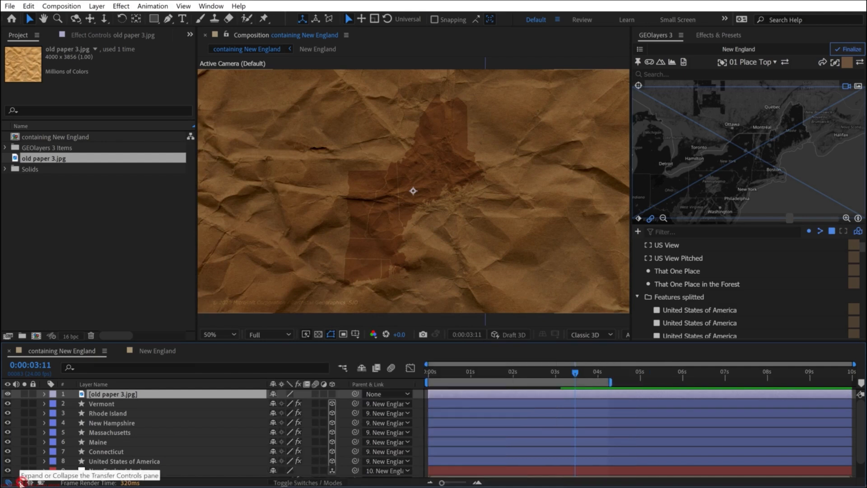
pyautogui.click(19, 483)
pyautogui.click(19, 483)
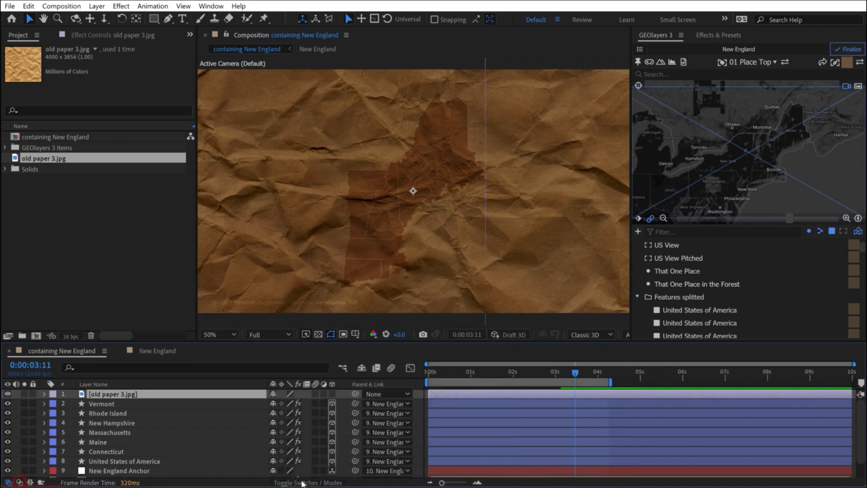
pyautogui.click(302, 482)
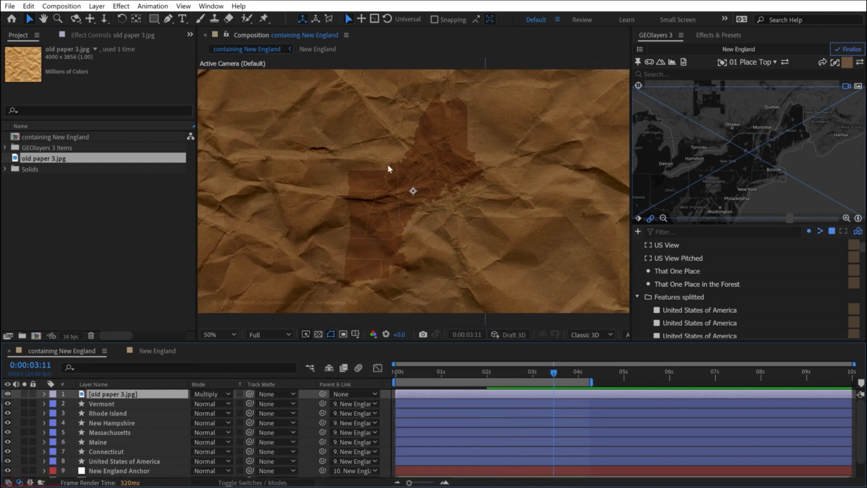
# - Apply Hue/Saturation to the old paper 3.jpg layer with Master Saturation -69 and Master Lightness 54
pyautogui.click(702, 37)
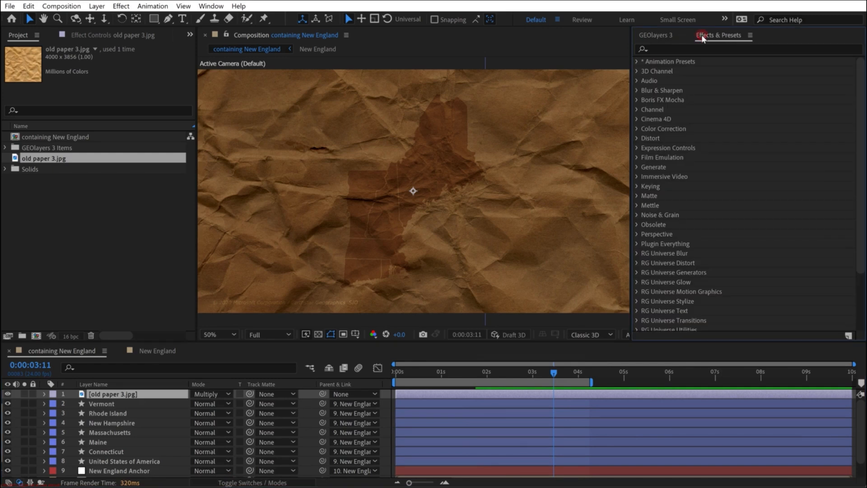
pyautogui.click(688, 47)
pyautogui.write('hue')
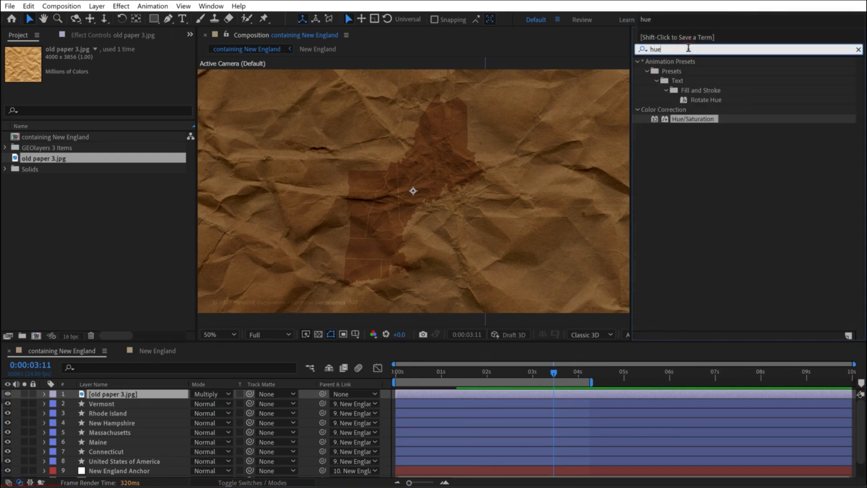
pyautogui.moveTo(689, 119); pyautogui.dragTo(125, 393)
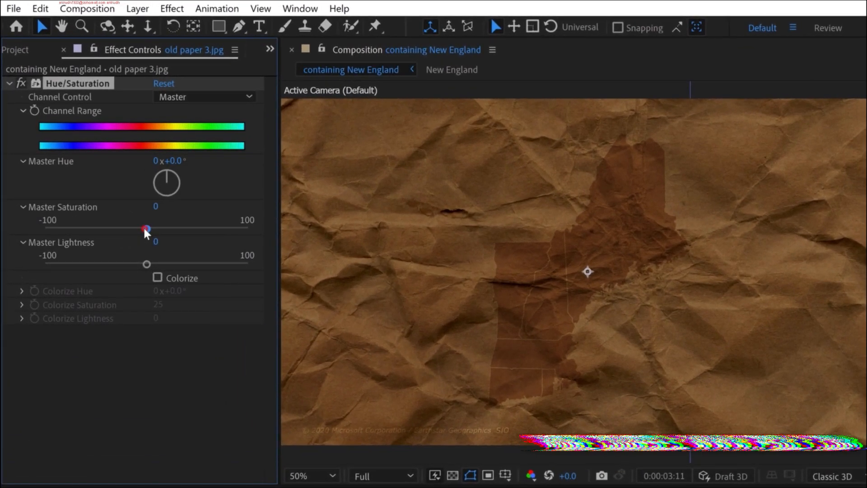
pyautogui.moveTo(144, 228); pyautogui.dragTo(76, 228)
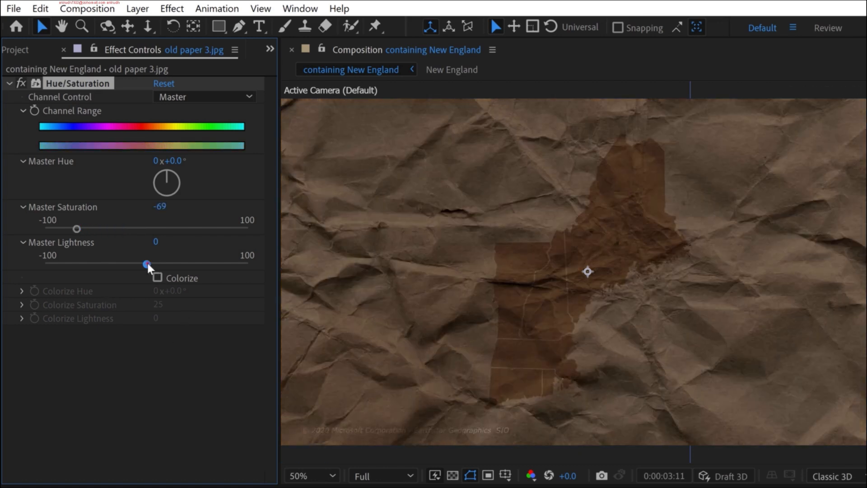
pyautogui.moveTo(167, 263); pyautogui.dragTo(201, 264)
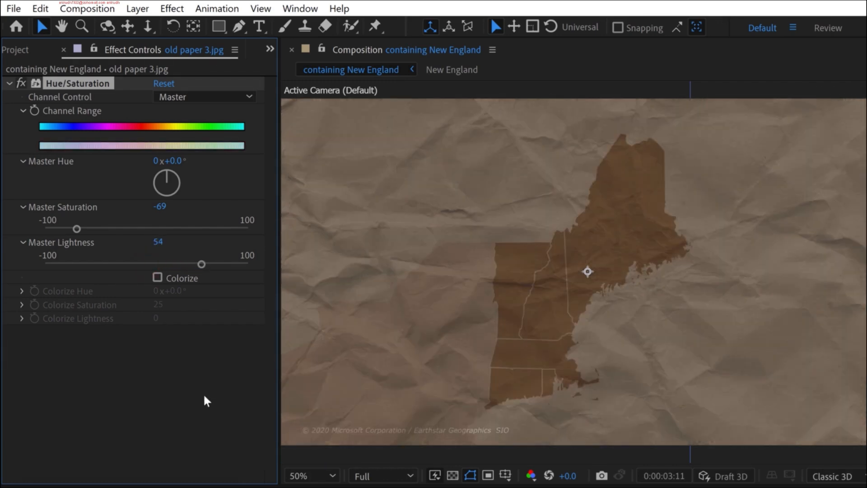
# - Compare the map with and without the Hue/Saturation effect, and with and without the paper texture layer
pyautogui.click(19, 81)
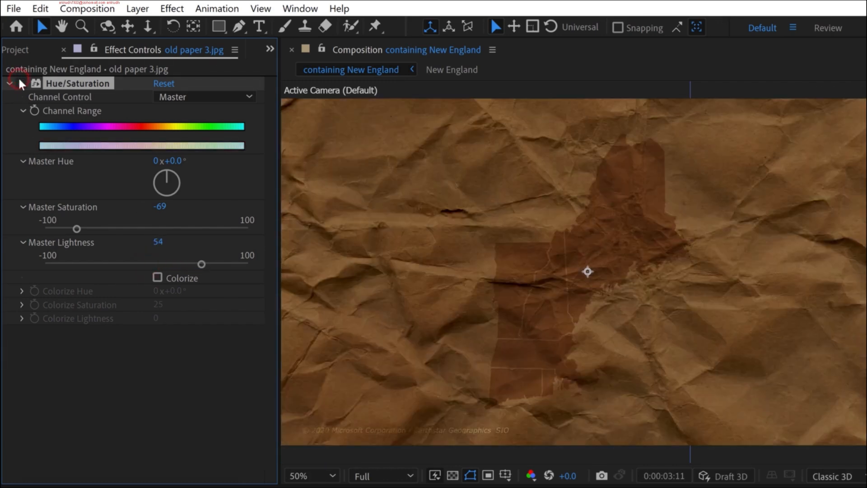
pyautogui.click(19, 82)
pyautogui.click(8, 487)
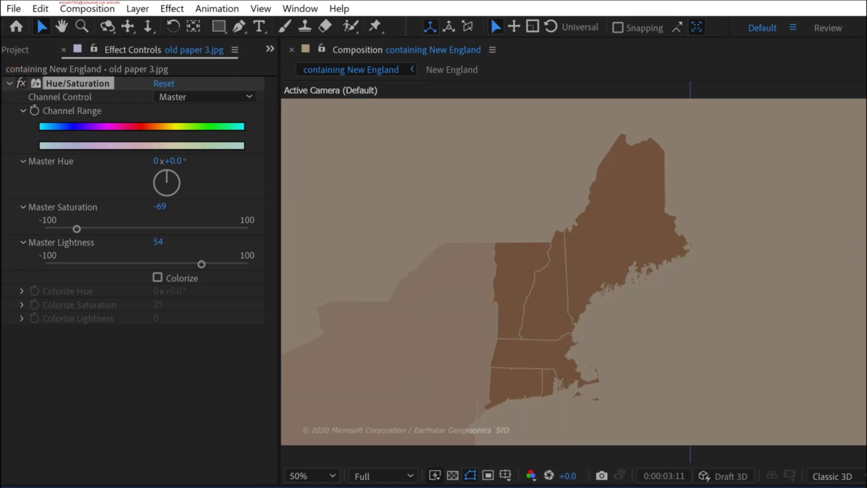
pyautogui.click(8, 487)
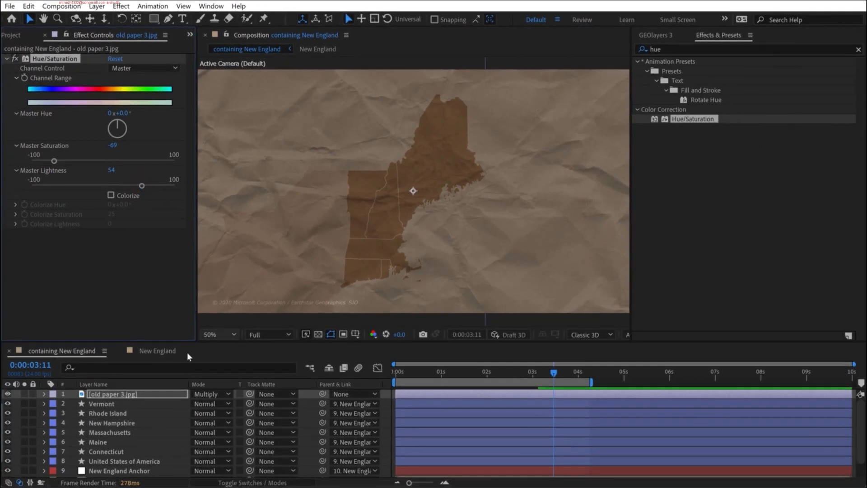
# - Lower the old paper 3.jpg layer's opacity to about 77%
pyautogui.click(109, 397)
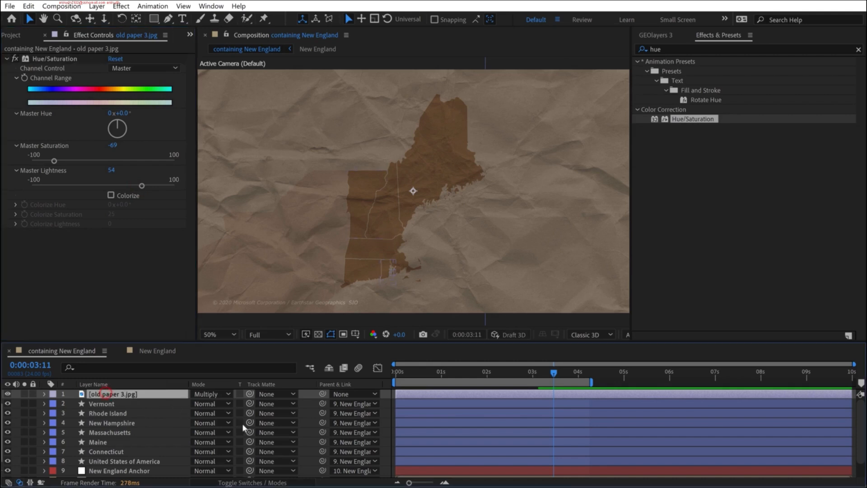
pyautogui.press('t')
pyautogui.moveTo(204, 400); pyautogui.dragTo(198, 403)
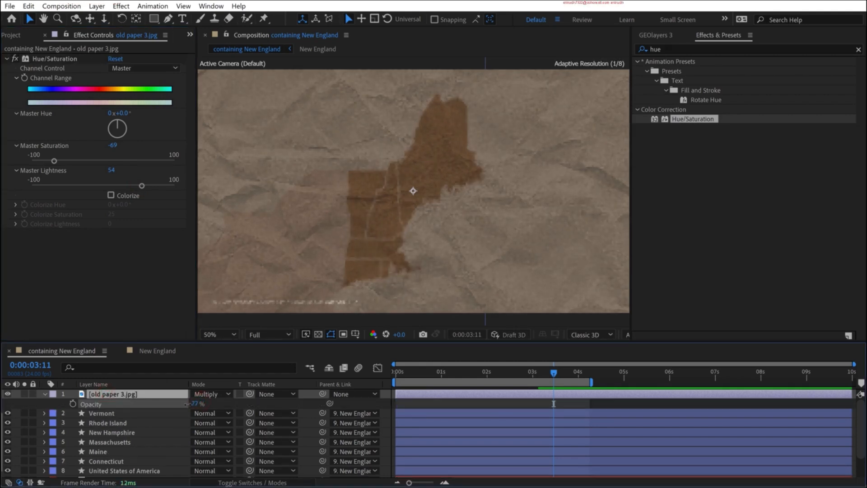
pyautogui.press('t')
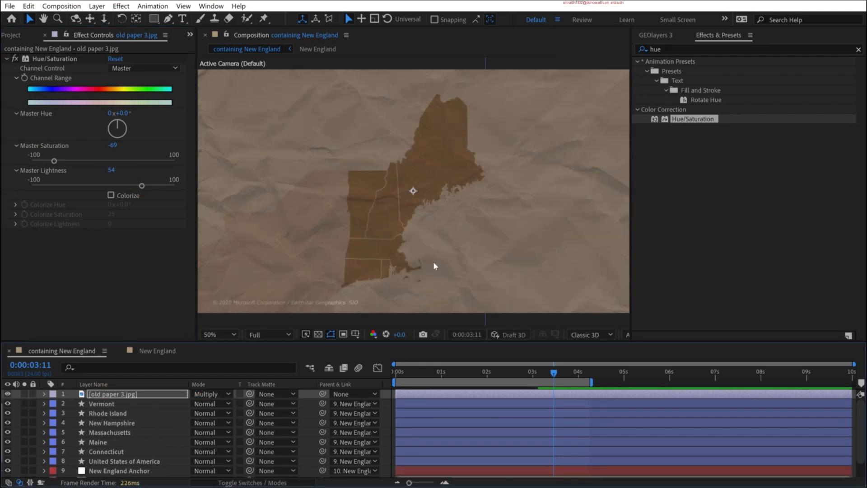
# - Scrub the timeline between the US view and the New England close-up to check how the paper texture behaves
pyautogui.moveTo(532, 371); pyautogui.dragTo(445, 372)
pyautogui.click(409, 375)
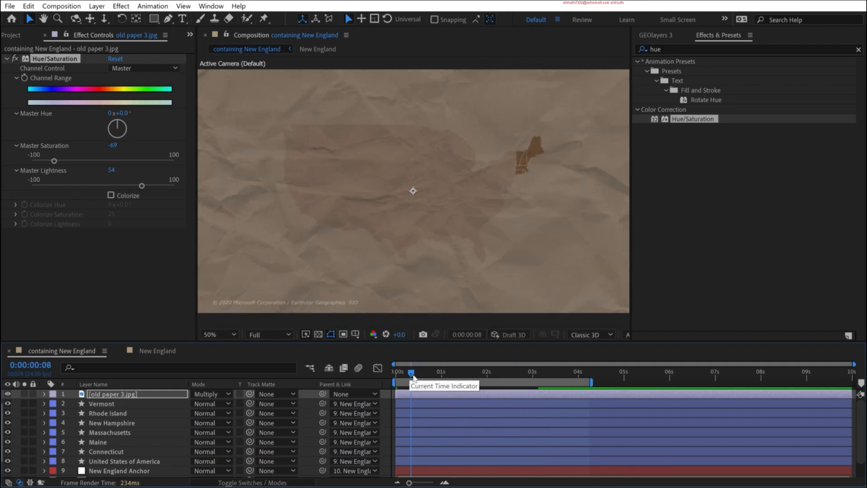
pyautogui.moveTo(411, 372); pyautogui.dragTo(537, 372)
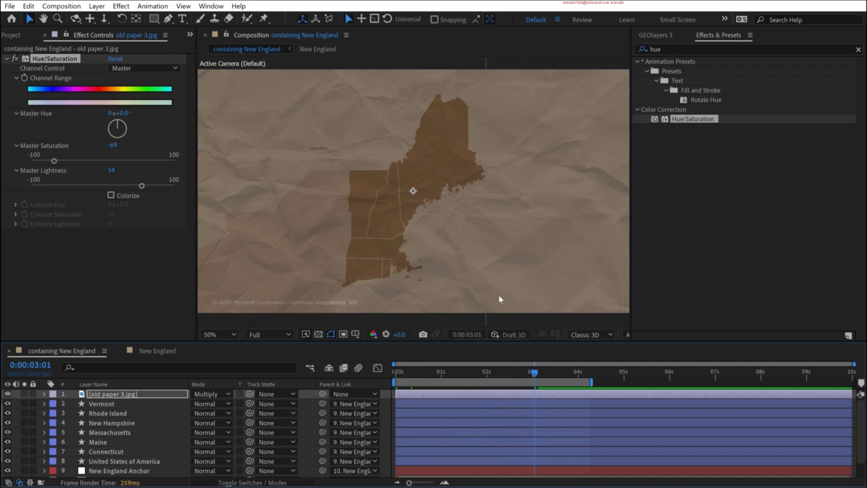
# - At the New England close-up, parent the old paper 3.jpg layer to the New England Anchor, and return to the first frame
pyautogui.click(562, 369)
pyautogui.click(116, 392)
pyautogui.moveTo(403, 370); pyautogui.dragTo(160, 444)
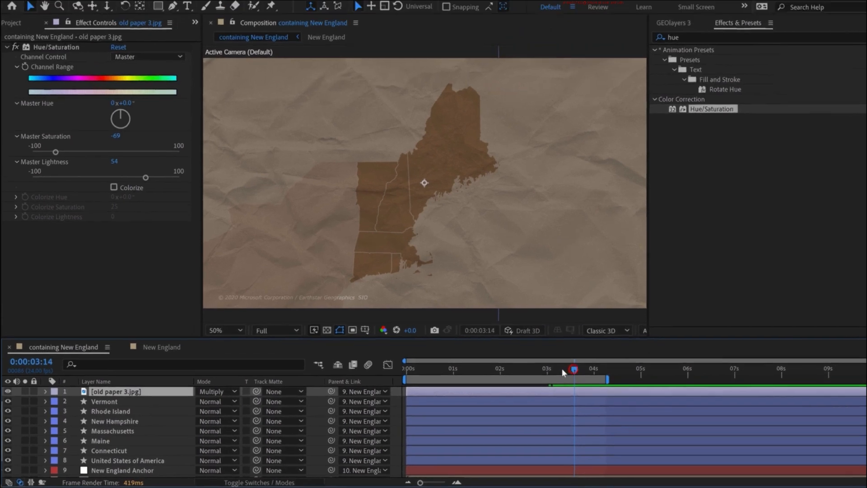
pyautogui.moveTo(701, 345); pyautogui.dragTo(662, 342)
pyautogui.moveTo(530, 371); pyautogui.dragTo(392, 366)
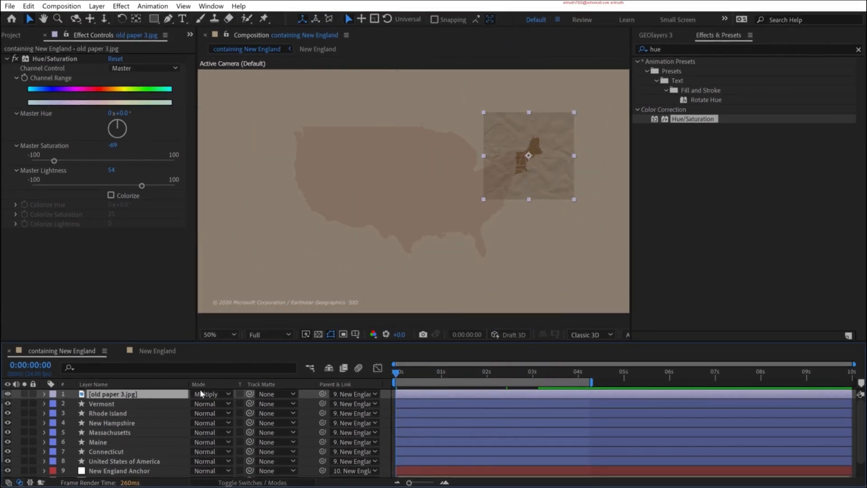
# - Move the paper texture from New England to the middle of the United States
pyautogui.scroll(-2, 88, 457)
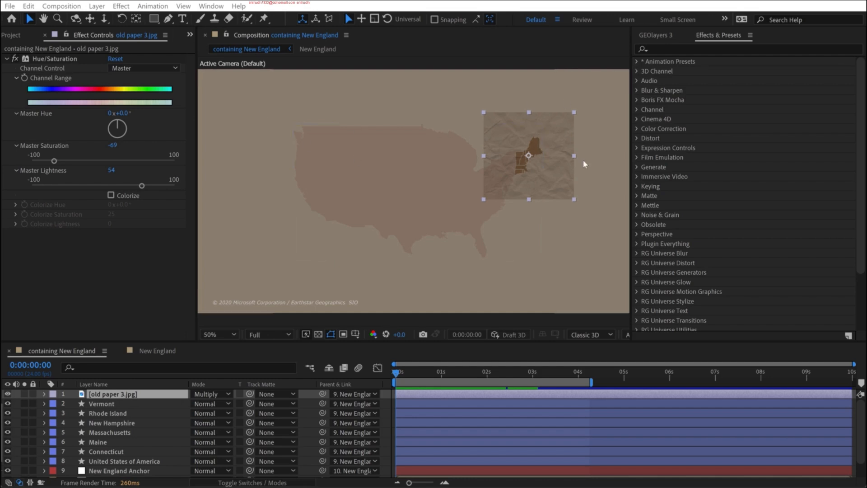
pyautogui.moveTo(522, 169); pyautogui.dragTo(418, 201)
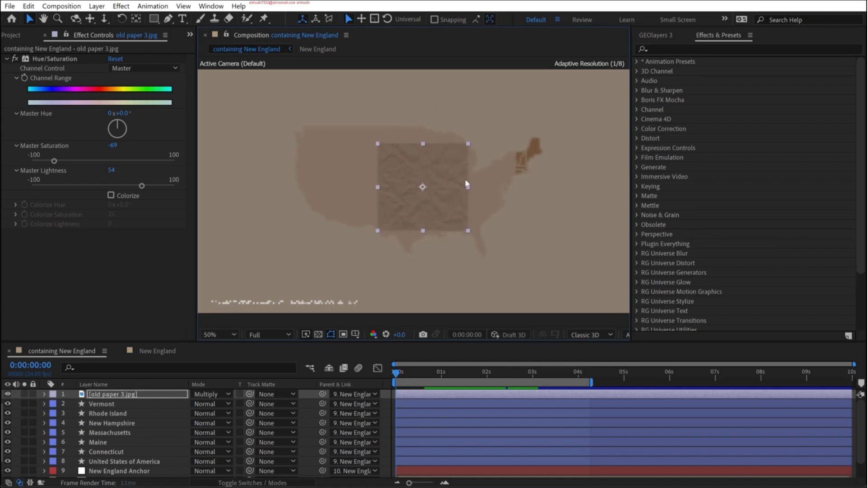
pyautogui.moveTo(430, 207); pyautogui.dragTo(423, 209)
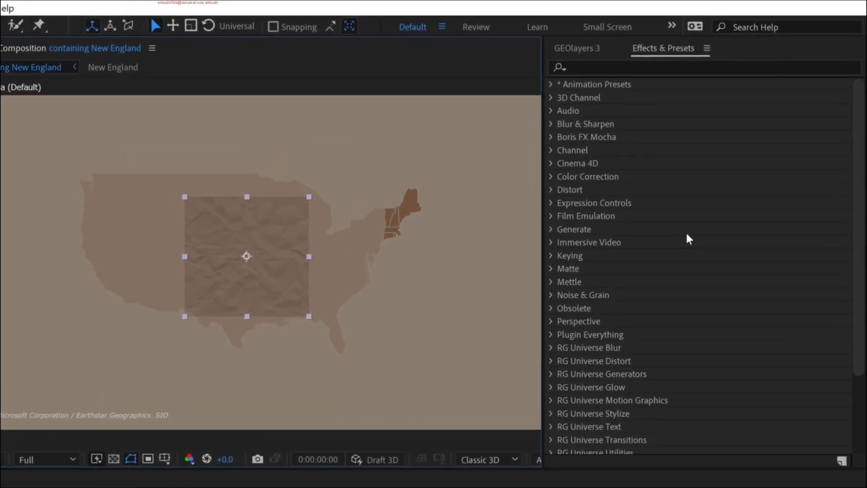
# - Apply the CC RepeTile effect from the Stylize category to the old paper 3.jpg layer
pyautogui.scroll(-3, 722, 172)
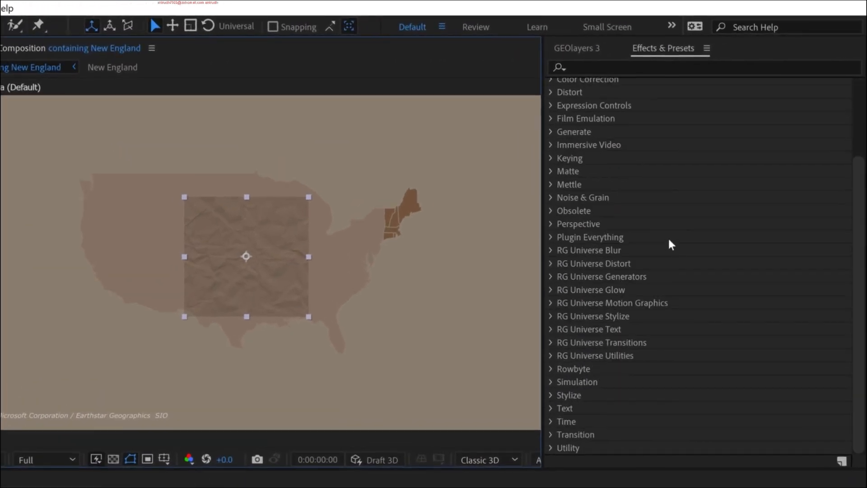
pyautogui.click(550, 394)
pyautogui.scroll(-2, 624, 325)
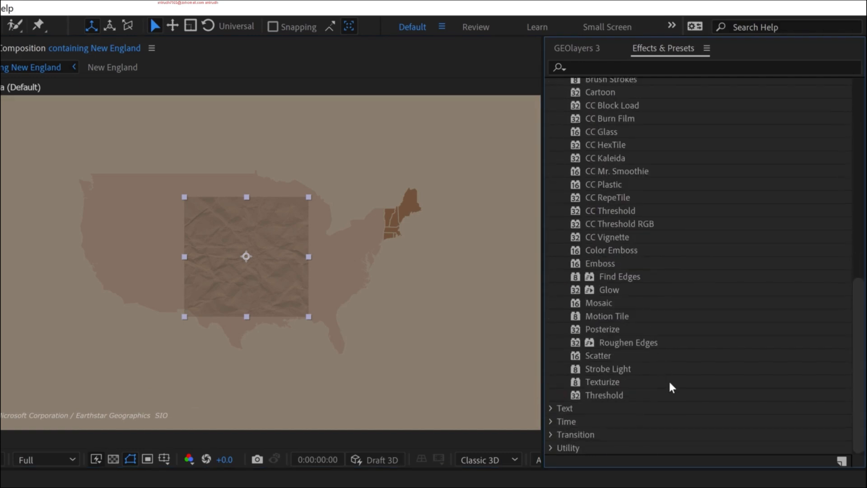
pyautogui.scroll(2, 673, 384)
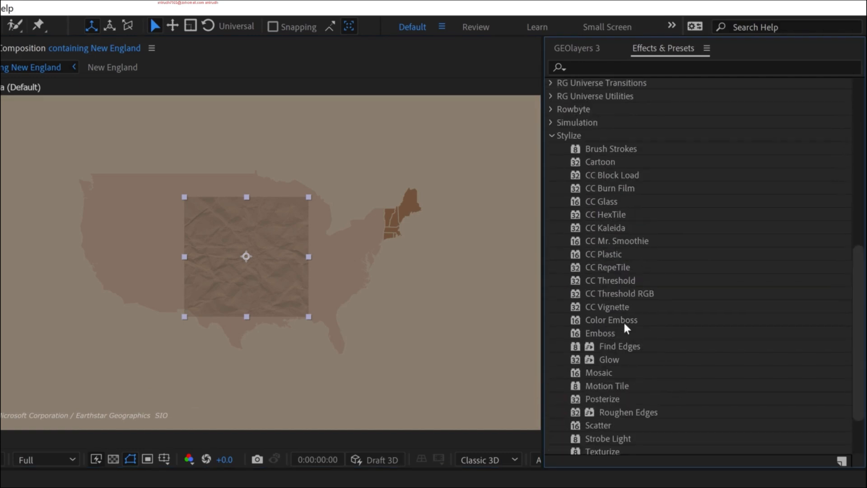
pyautogui.click(615, 268)
pyautogui.moveTo(609, 269); pyautogui.dragTo(119, 395)
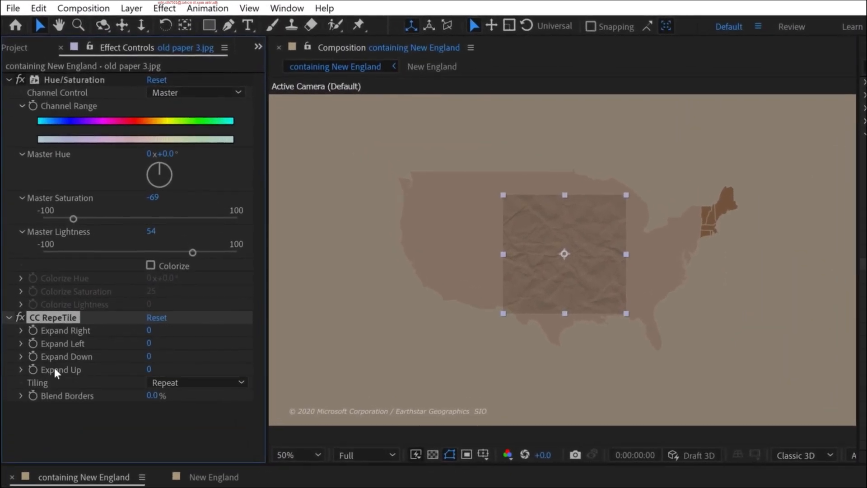
# - Tile the paper texture across the map with CC RepeTile: Expand Right 8489, Left 8030, Down 4040 and Up 3320
pyautogui.moveTo(149, 329); pyautogui.dragTo(839, 327)
pyautogui.moveTo(146, 343); pyautogui.dragTo(710, 350)
pyautogui.moveTo(150, 360); pyautogui.dragTo(407, 372)
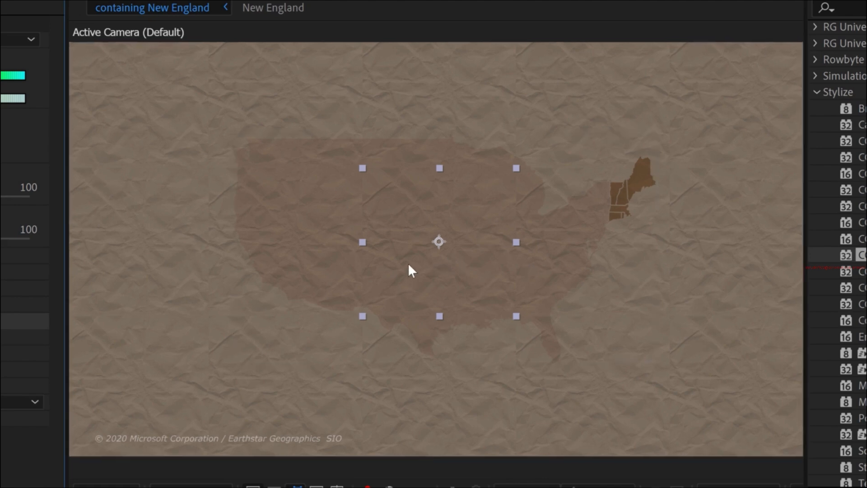
# - Inspect the tile seams up close and set CC RepeTile's Blend Borders to 5%
pyautogui.press('.')
pyautogui.moveTo(691, 253); pyautogui.dragTo(614, 254)
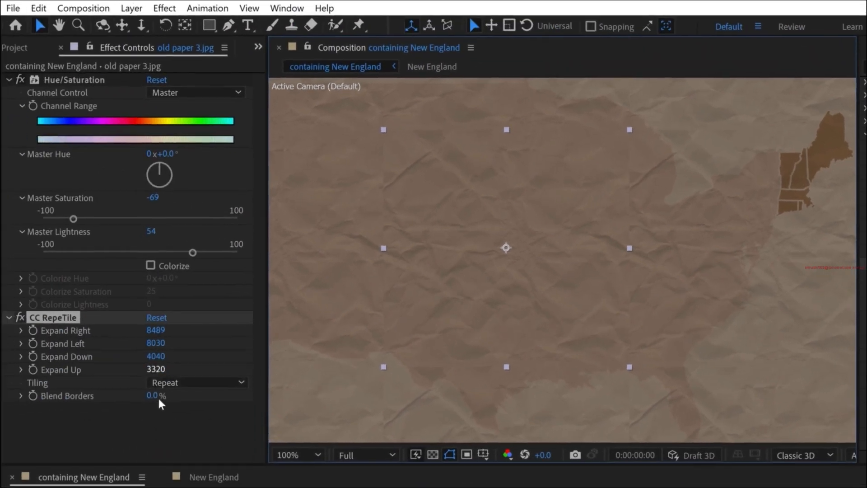
pyautogui.click(156, 395)
pyautogui.write('3')
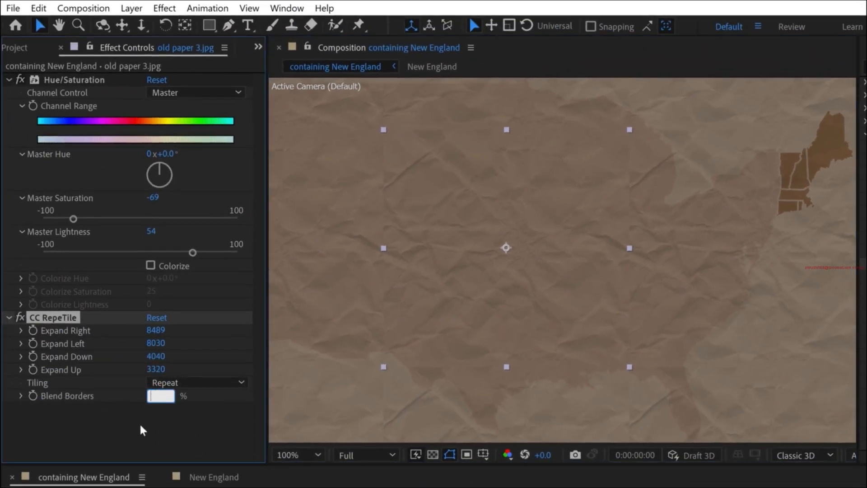
pyautogui.press('Return')
pyautogui.hotkey('shift', '/')
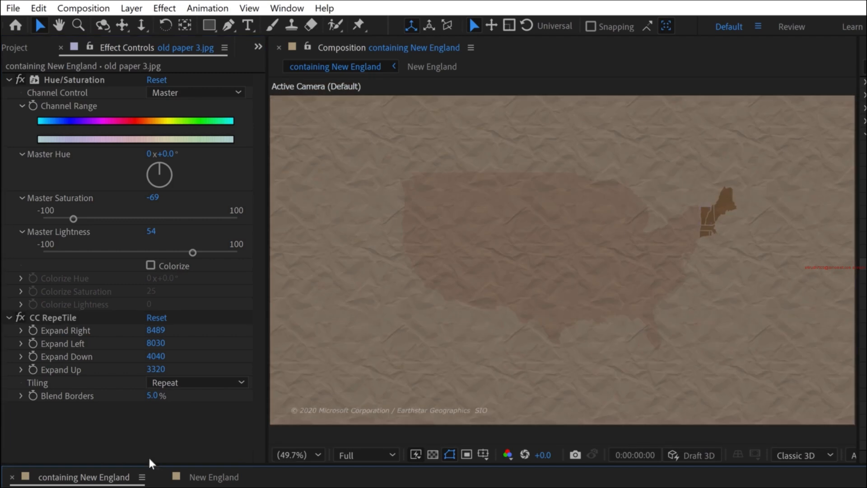
# - Try Random tiling for the paper texture, settle on Checker 180 deg, and scrub the timeline to about four seconds
pyautogui.click(187, 384)
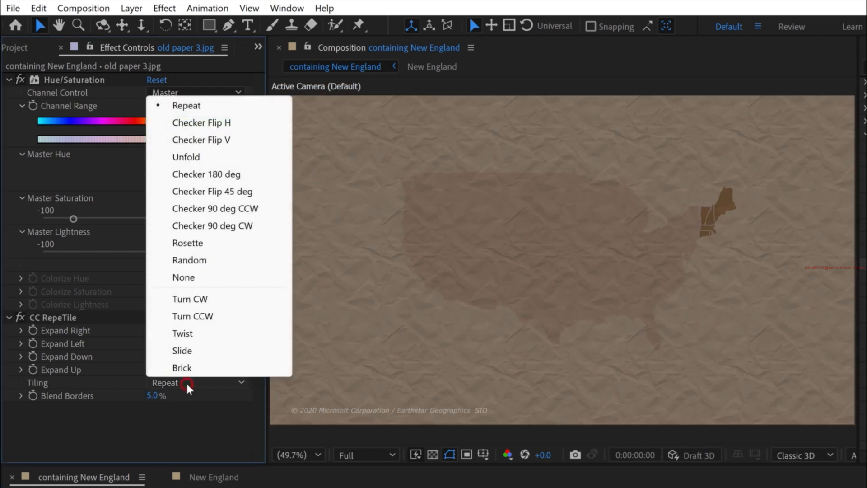
pyautogui.click(195, 260)
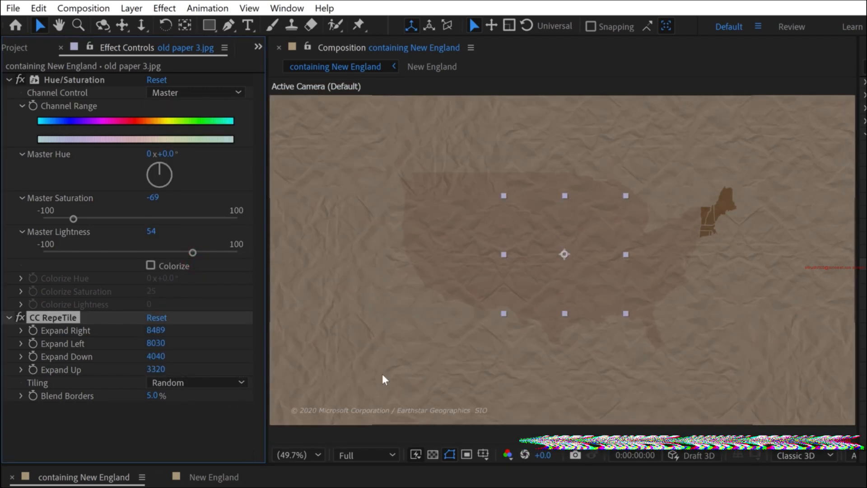
pyautogui.click(200, 382)
pyautogui.click(206, 175)
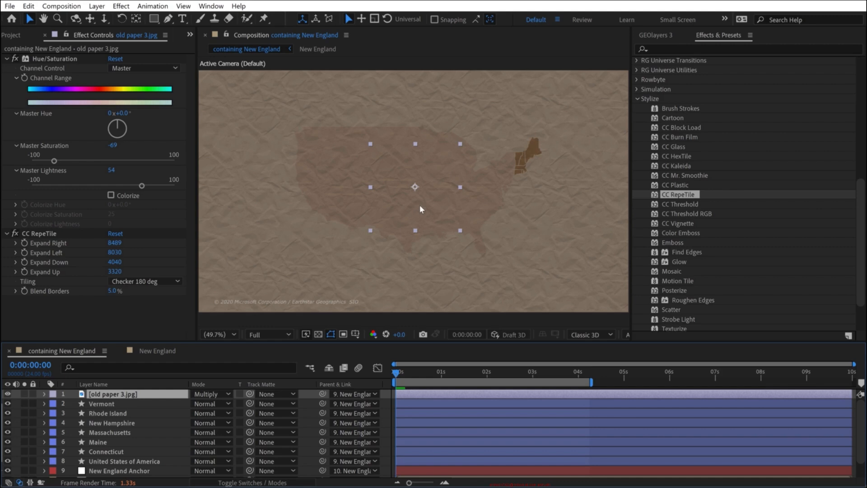
pyautogui.moveTo(407, 373); pyautogui.dragTo(579, 373)
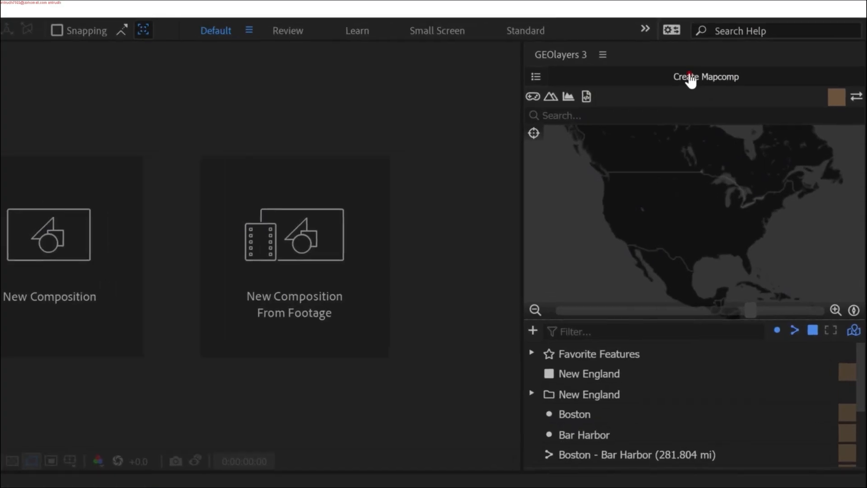
# - Create a World Mapcomp with a satellite imagery style, frame it on New England and finalize it
pyautogui.click(688, 76)
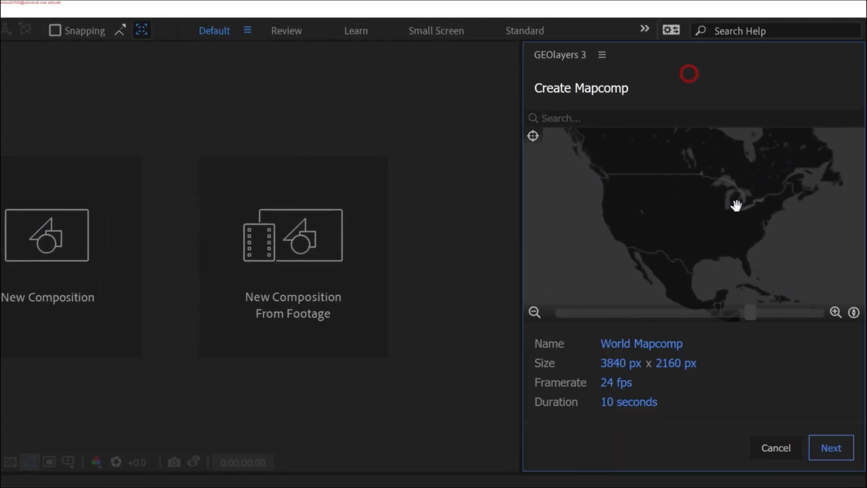
pyautogui.click(833, 456)
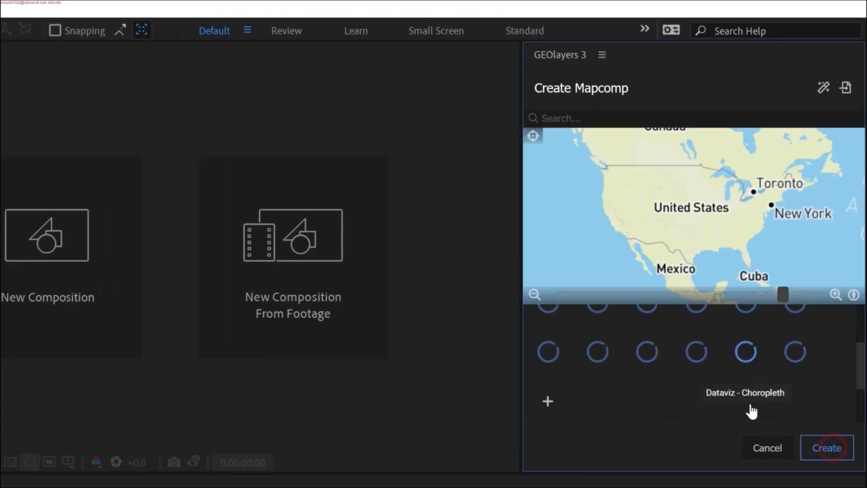
pyautogui.click(548, 387)
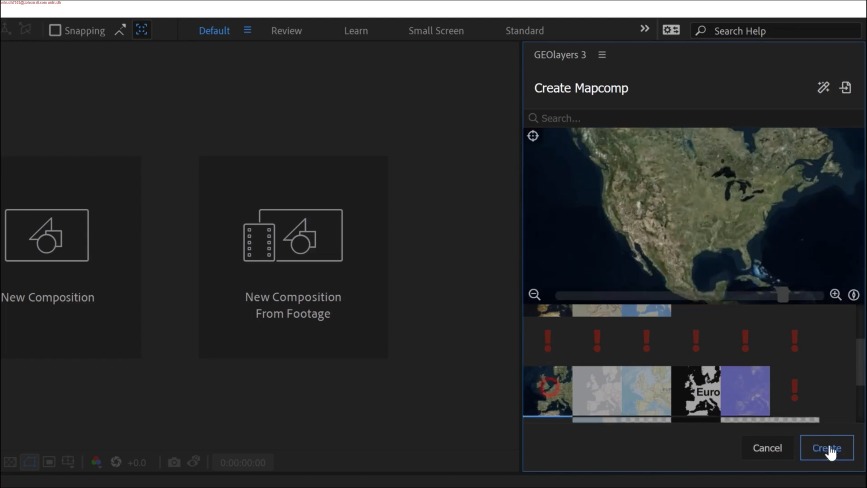
pyautogui.click(827, 448)
pyautogui.click(573, 376)
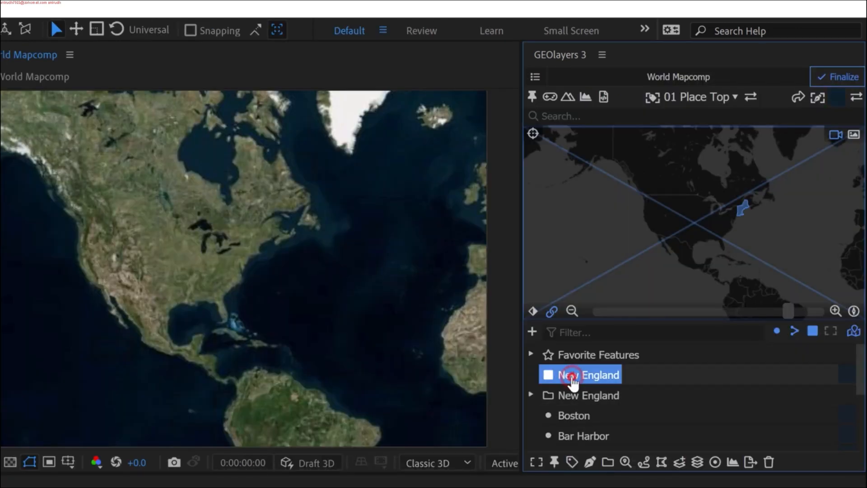
pyautogui.click(837, 76)
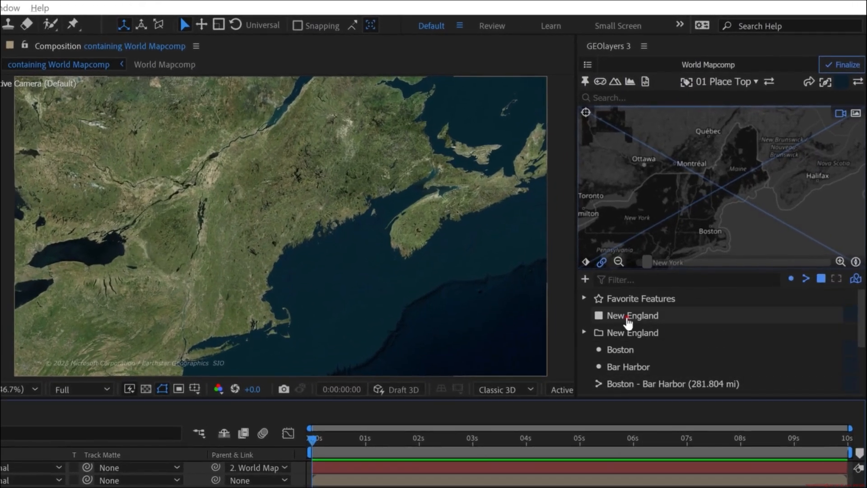
# - Draw the New England feature from the GEOlayers list as a shape layer on the satellite map
pyautogui.click(635, 316)
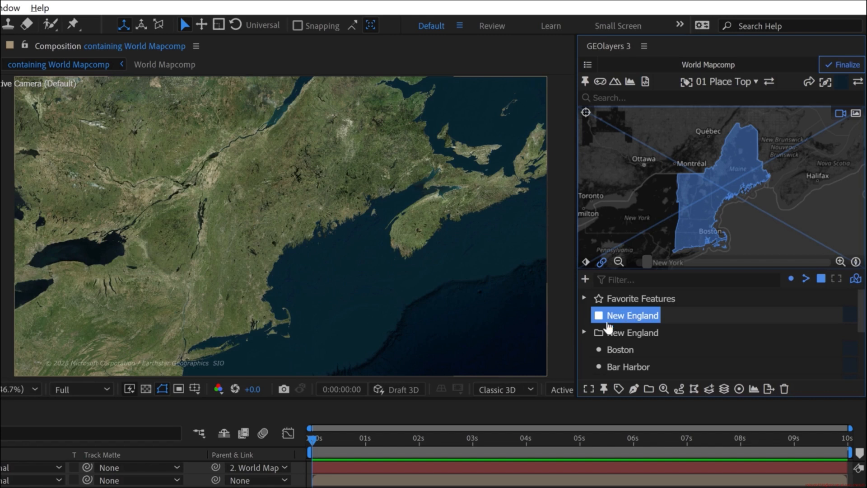
pyautogui.click(635, 390)
pyautogui.click(699, 352)
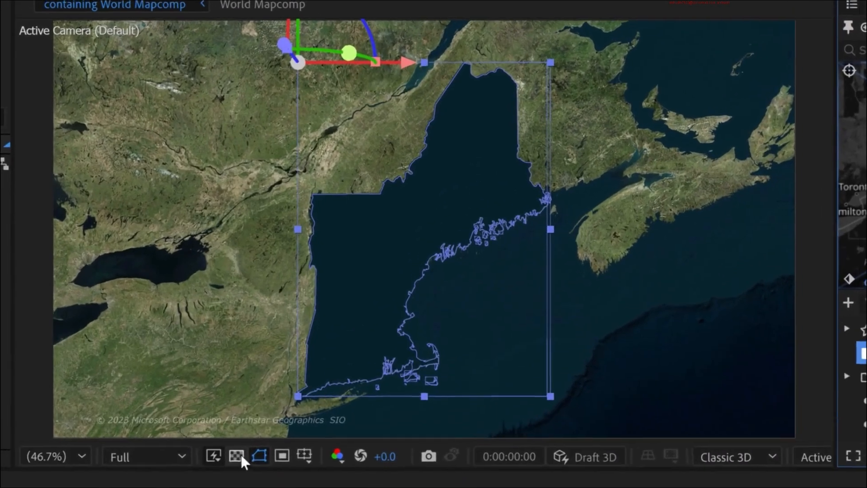
# - Solo the New England shape layer to examine it on its own, and restore the full map view
pyautogui.click(236, 455)
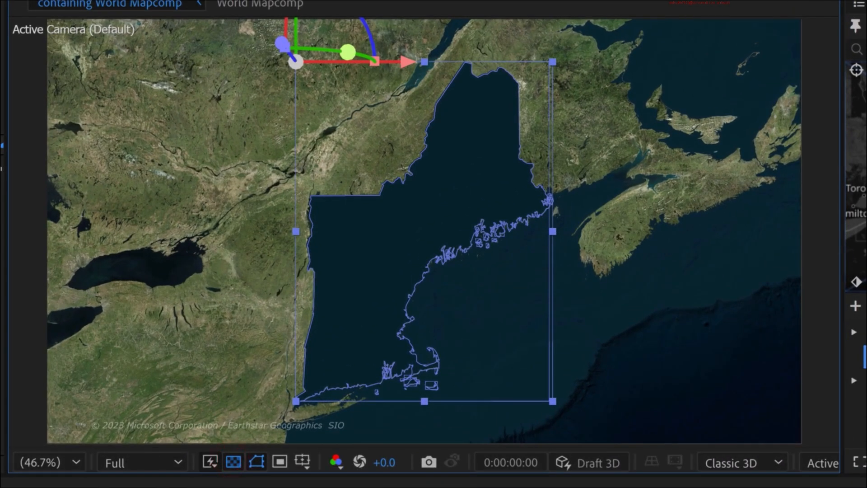
pyautogui.click(9, 486)
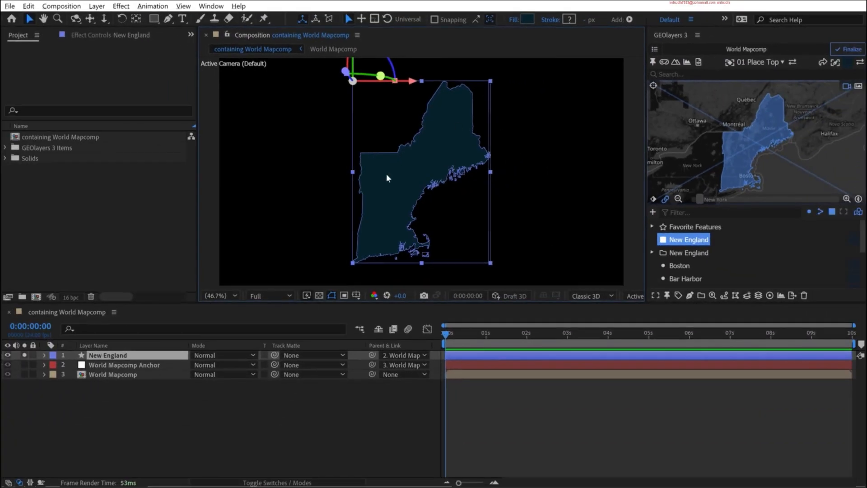
pyautogui.click(462, 146)
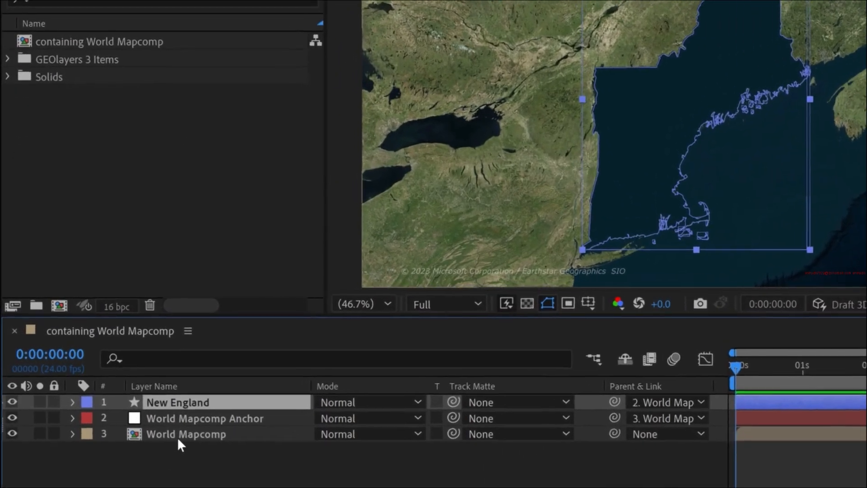
# - Rename the New England shape layer to MATTE New England
pyautogui.click(107, 375)
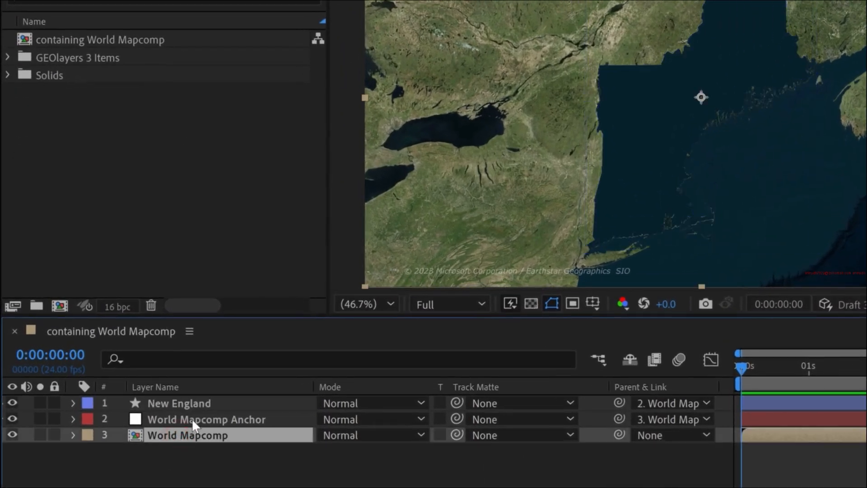
pyautogui.click(175, 397)
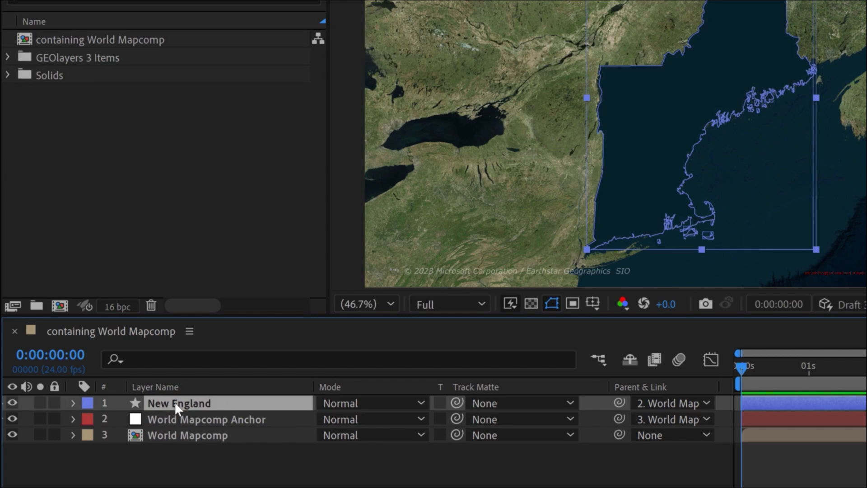
pyautogui.press('Return')
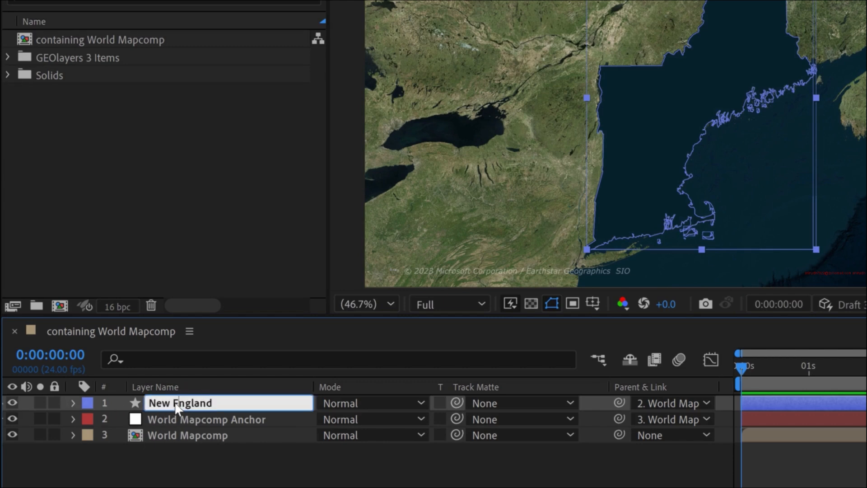
pyautogui.write('MATTE')
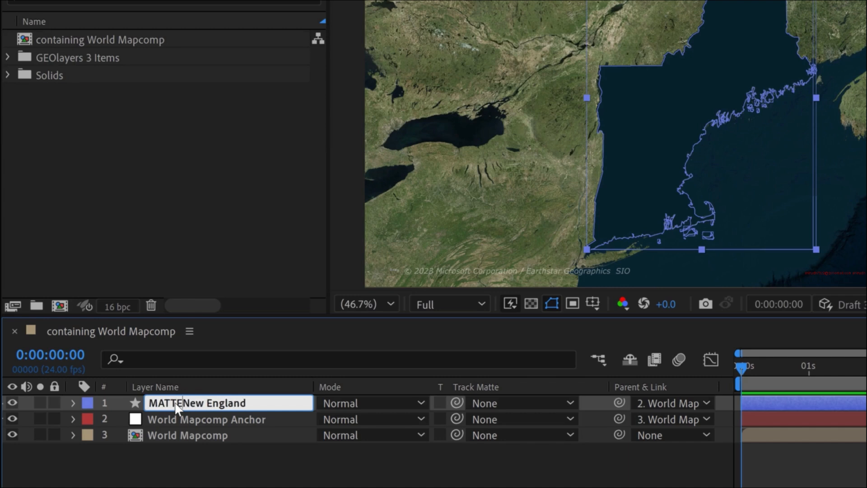
pyautogui.press('Return')
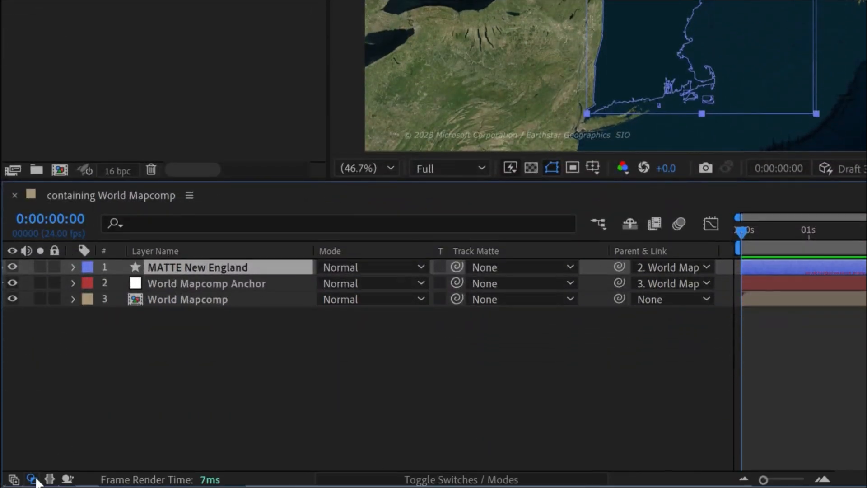
# - Toggle the timeline's mode and track matte columns, and look through the matte choices for the World Mapcomp layer
pyautogui.click(32, 479)
pyautogui.click(32, 478)
pyautogui.click(456, 479)
pyautogui.click(423, 480)
pyautogui.click(520, 299)
pyautogui.click(375, 342)
# - Use the MATTE New England layer as the World Mapcomp layer's track matte and show the transparency grid
pyautogui.moveTo(457, 298); pyautogui.dragTo(456, 299)
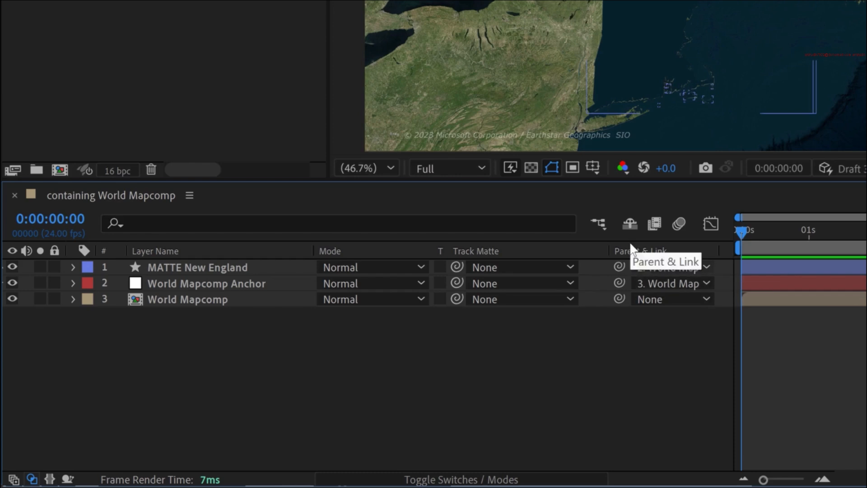
pyautogui.moveTo(457, 298); pyautogui.dragTo(205, 272)
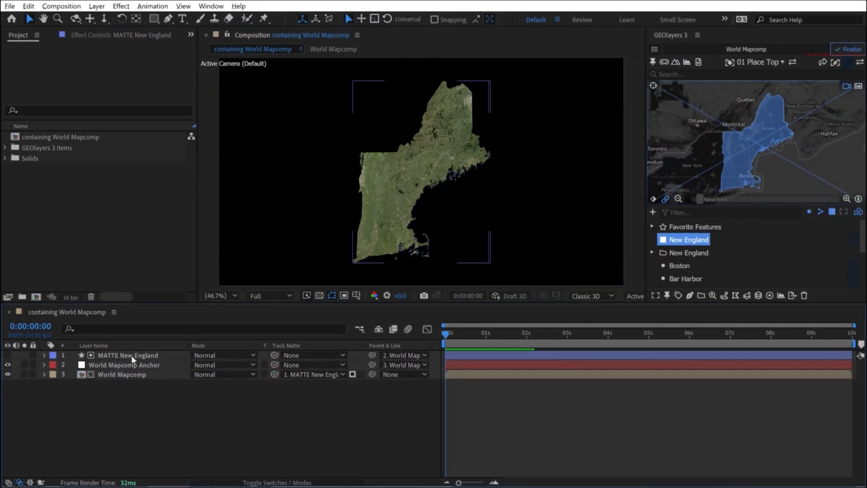
pyautogui.click(184, 440)
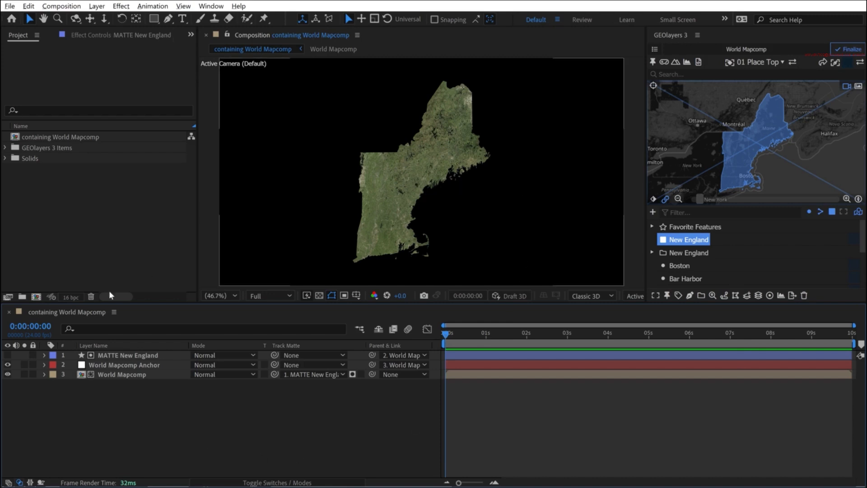
pyautogui.click(121, 354)
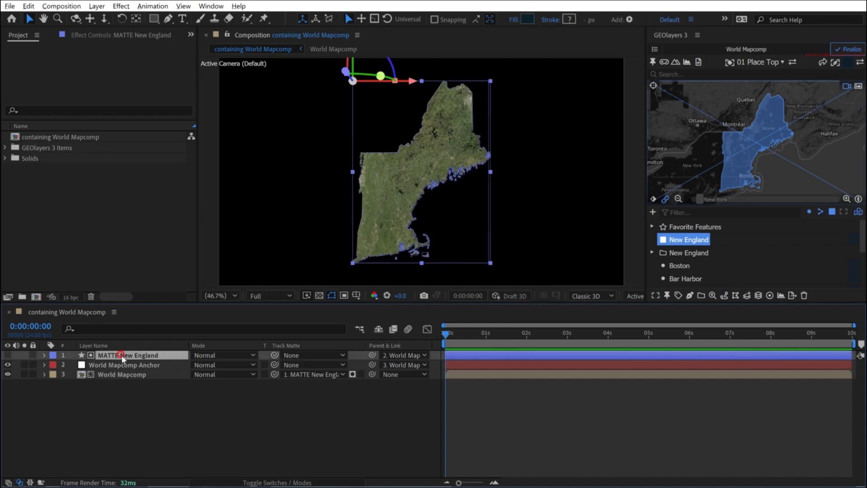
pyautogui.click(303, 426)
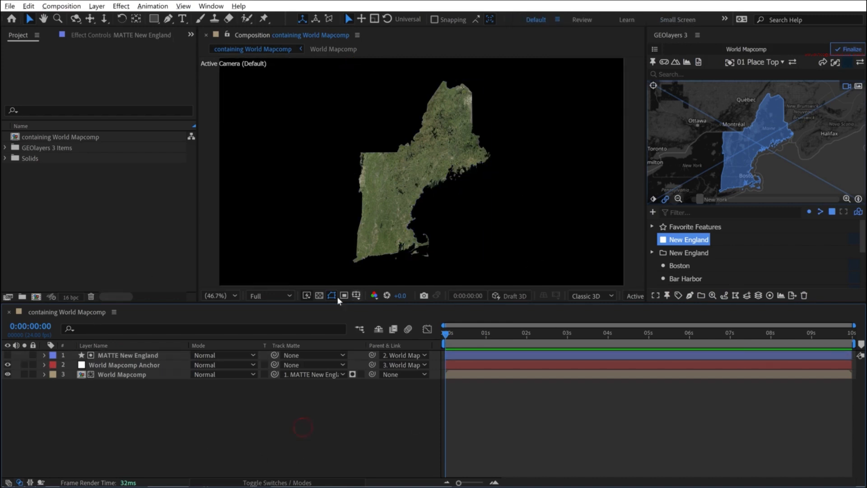
pyautogui.click(319, 295)
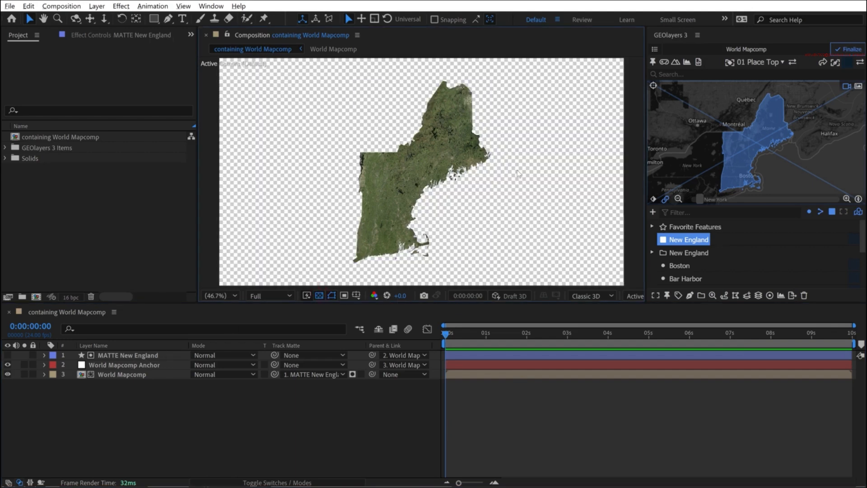
# - Try varying the MATTE New England layer's opacity to test its effect on the matted map, and restore it to 100%
pyautogui.click(125, 356)
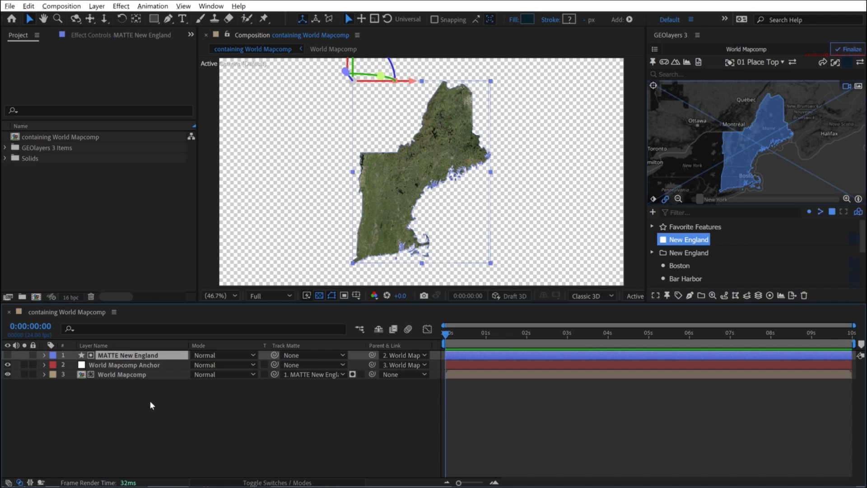
pyautogui.press('t')
pyautogui.moveTo(200, 365); pyautogui.dragTo(250, 382)
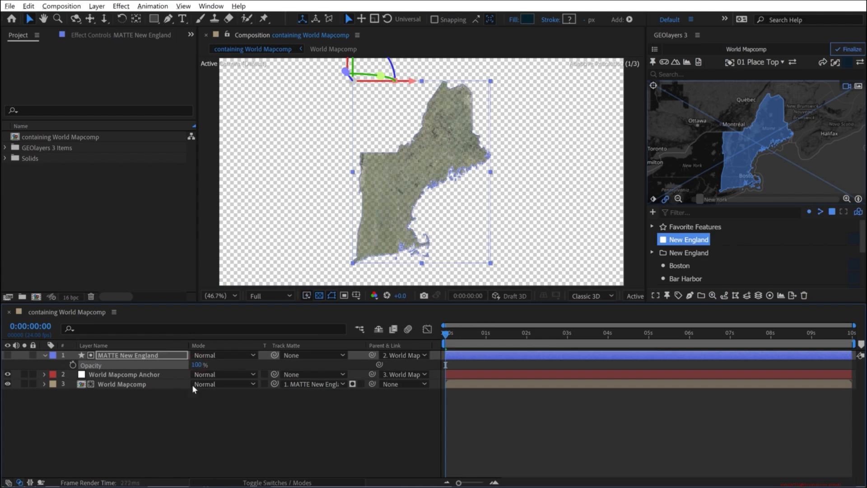
pyautogui.press('t')
pyautogui.click(168, 412)
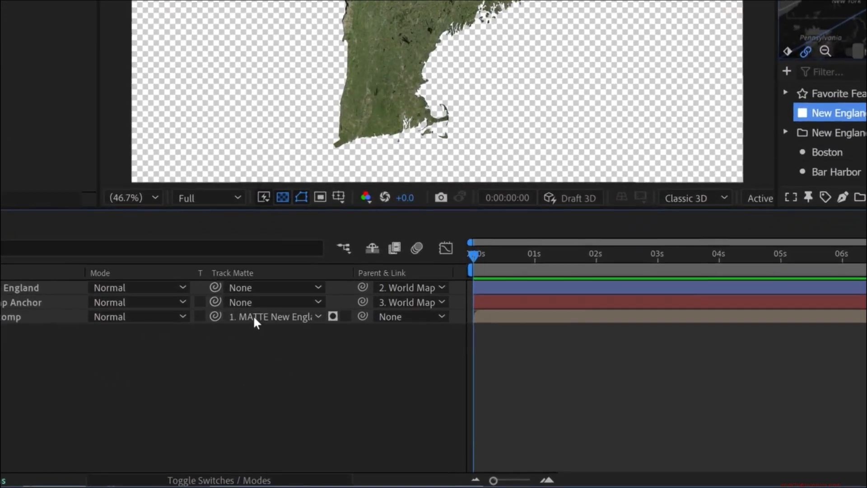
# - Keep MATTE New England as the World Mapcomp's track matte, trying Luma Matte and returning to Alpha Matte
pyautogui.click(300, 374)
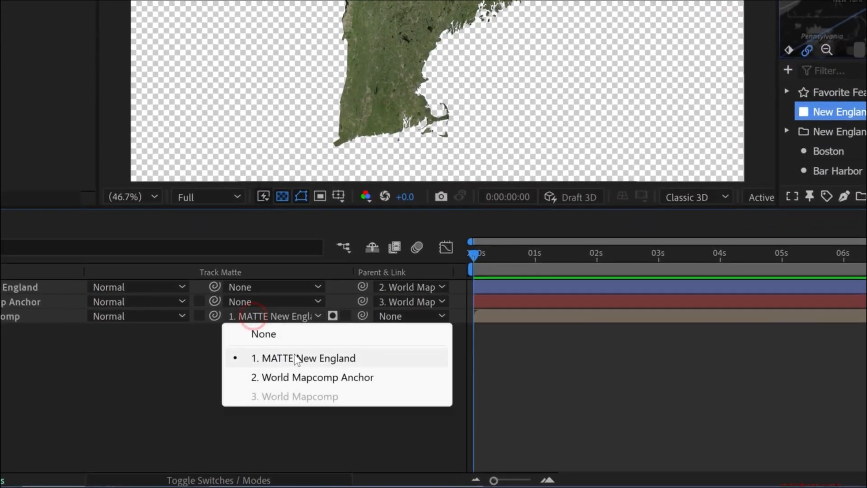
pyautogui.click(186, 359)
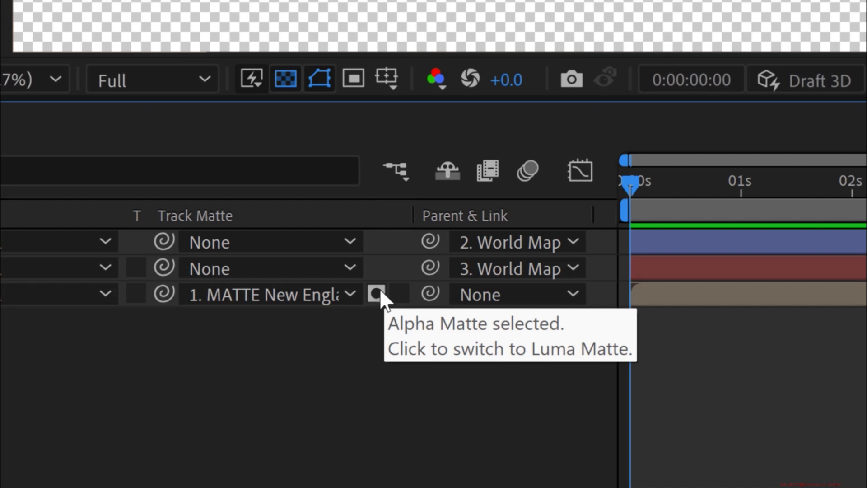
pyautogui.click(377, 293)
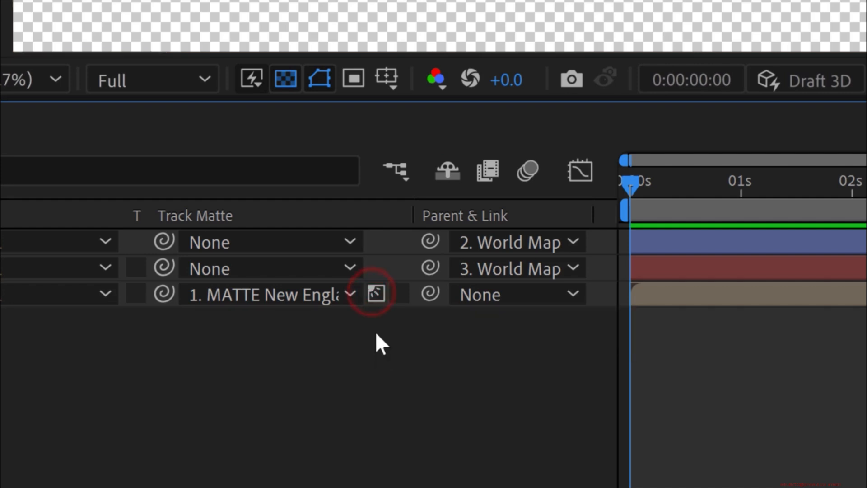
pyautogui.click(378, 291)
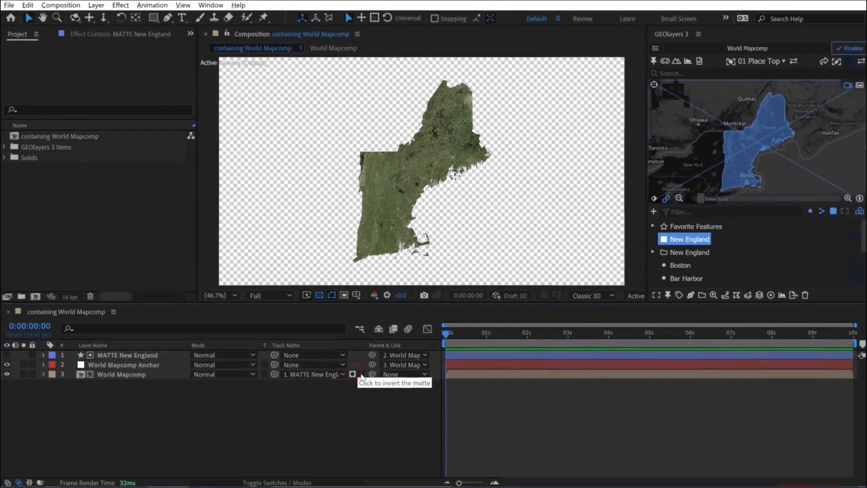
# - Try inverting the World Mapcomp layer's track matte, and return it to the non-inverted matte
pyautogui.click(373, 344)
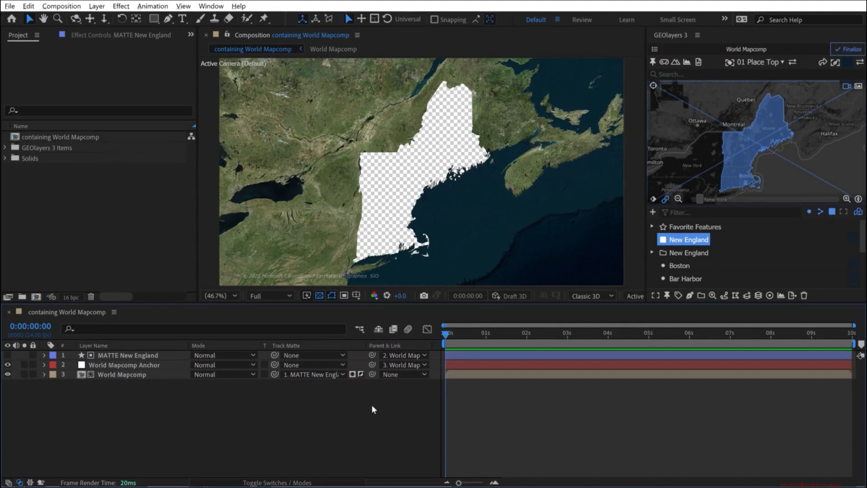
pyautogui.click(360, 373)
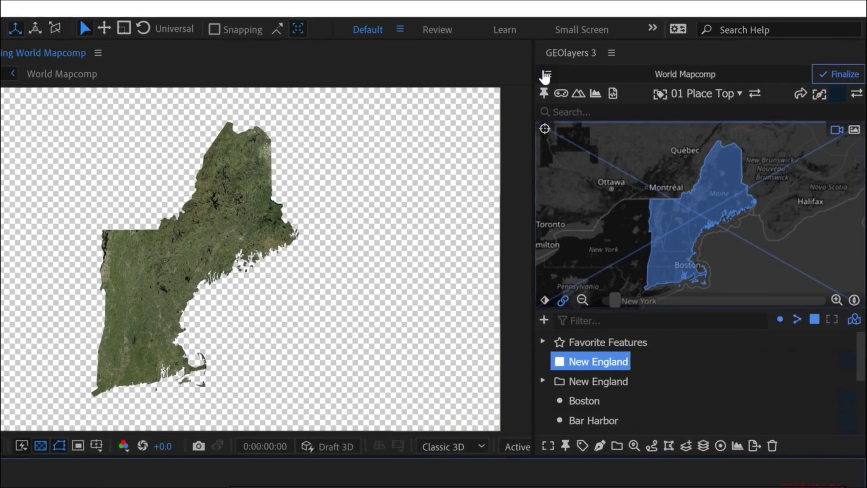
# - Rename the World Mapcomp to Background in its mapcomp settings
pyautogui.click(654, 49)
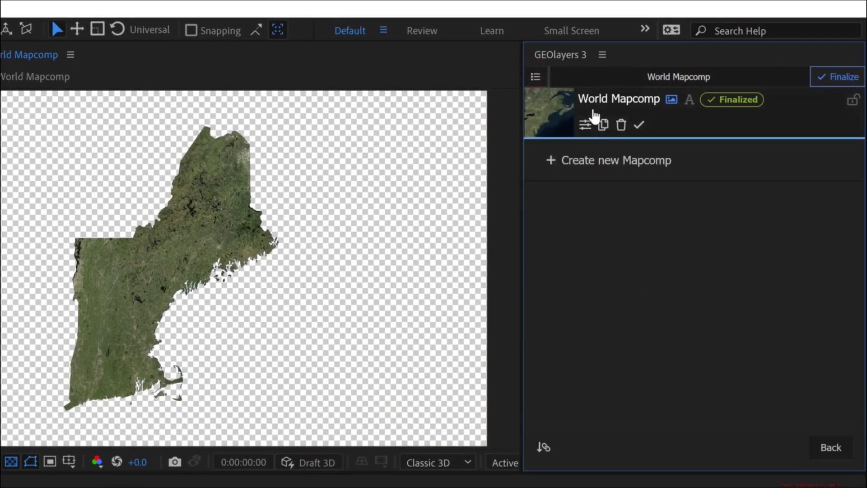
pyautogui.click(585, 128)
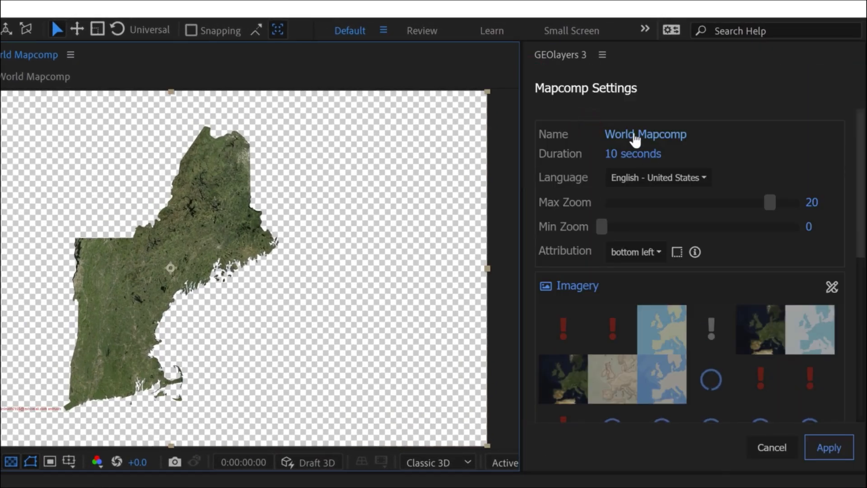
pyautogui.click(630, 134)
pyautogui.write('Background')
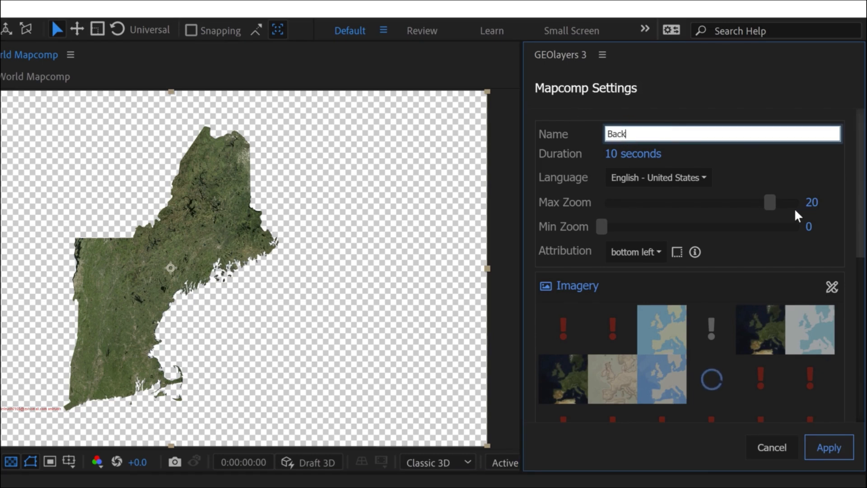
pyautogui.click(828, 447)
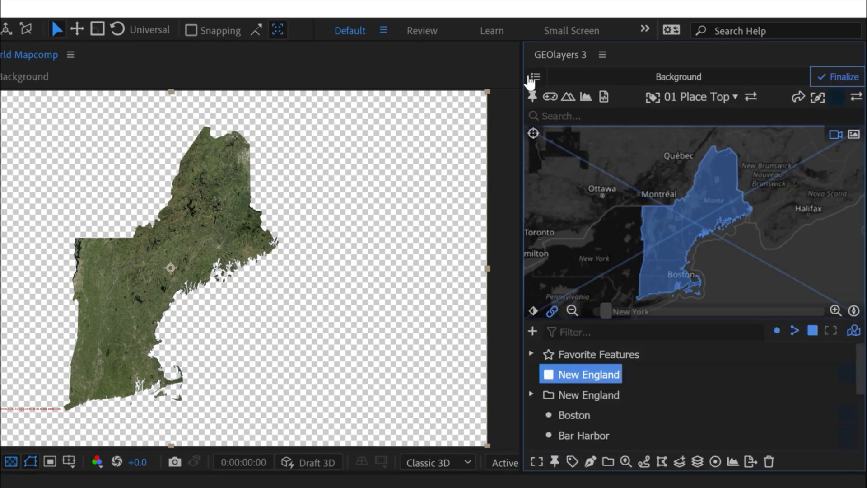
# - Duplicate the Background mapcomp within the same composition and name the copy New England
pyautogui.click(535, 77)
pyautogui.click(603, 125)
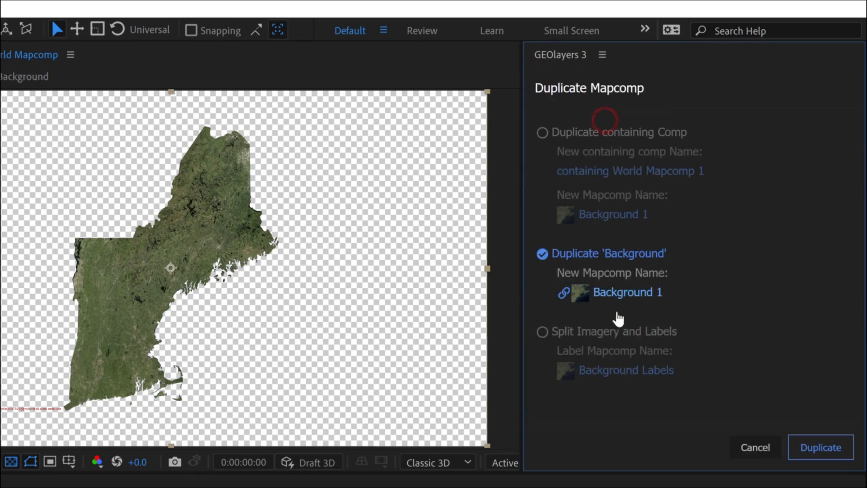
pyautogui.click(625, 293)
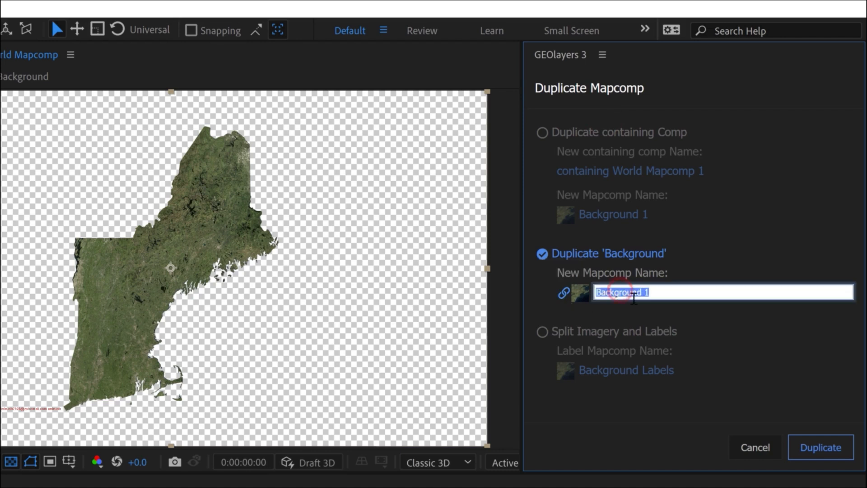
pyautogui.write('New')
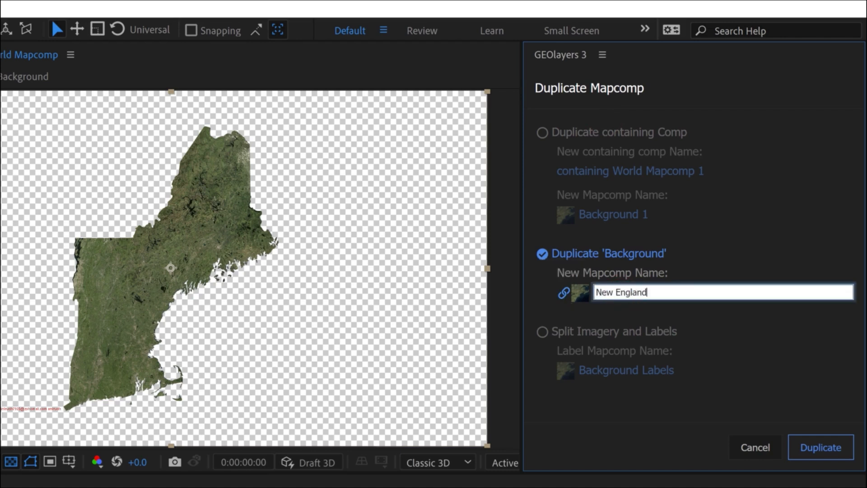
pyautogui.write(' England')
pyautogui.click(809, 450)
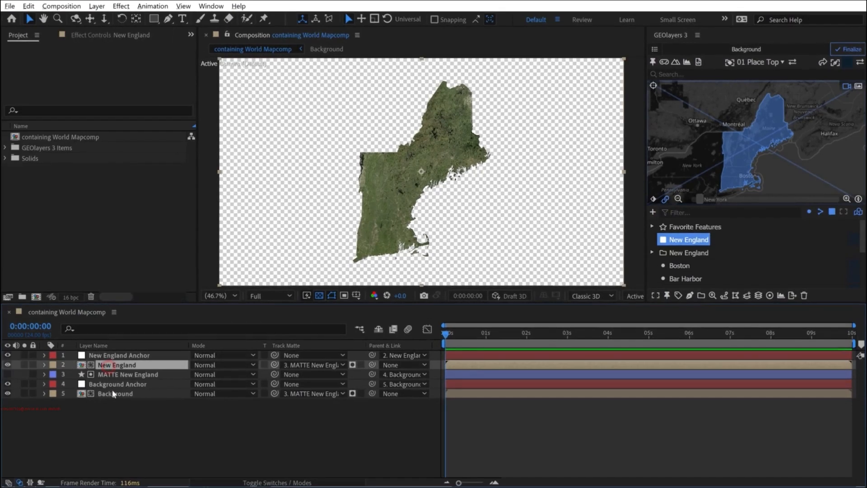
# - Move the MATTE New England layer to the top of the layer stack
pyautogui.click(113, 393)
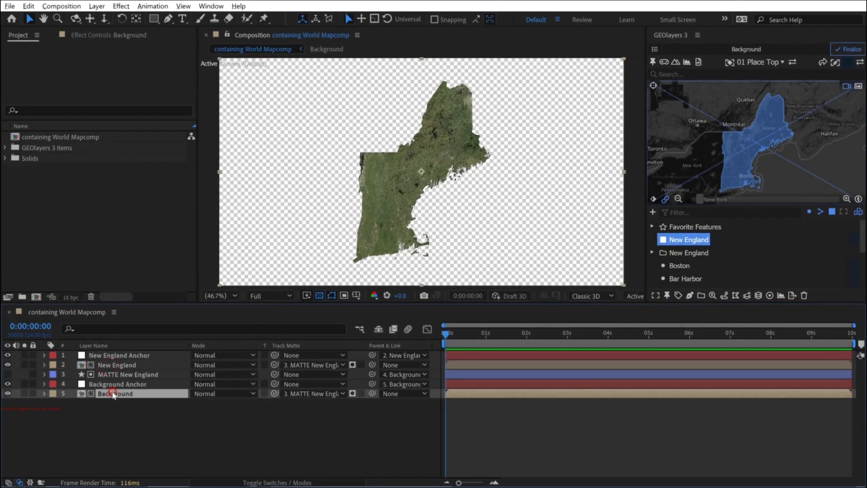
pyautogui.click(109, 374)
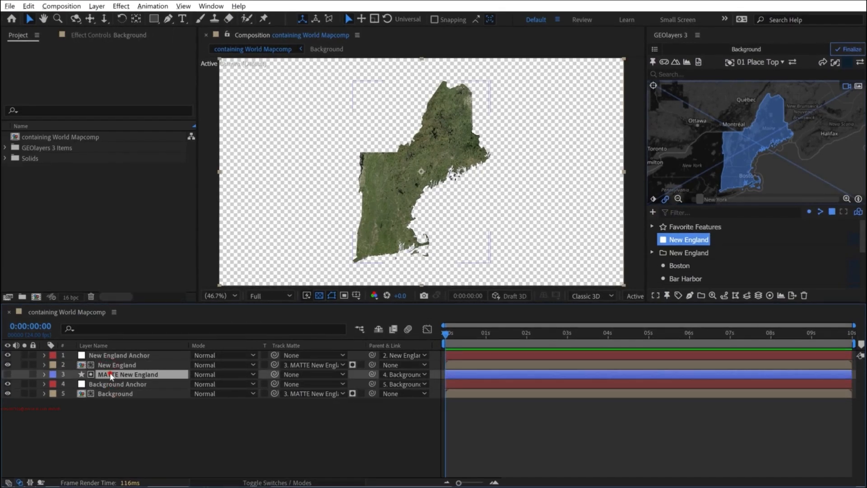
pyautogui.hotkey('ctrl', 'shift', ']')
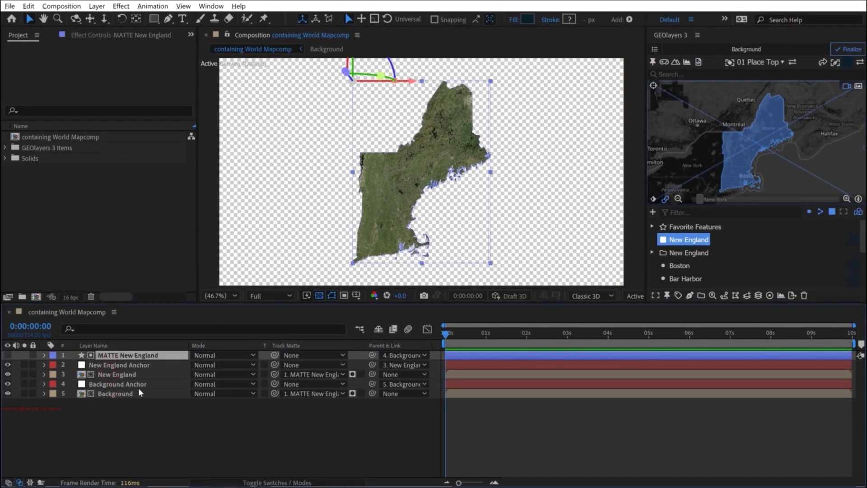
# - Solo the Background layer, try inverting its matte, remove its track matte entirely, and end the solo view
pyautogui.click(25, 393)
pyautogui.click(110, 393)
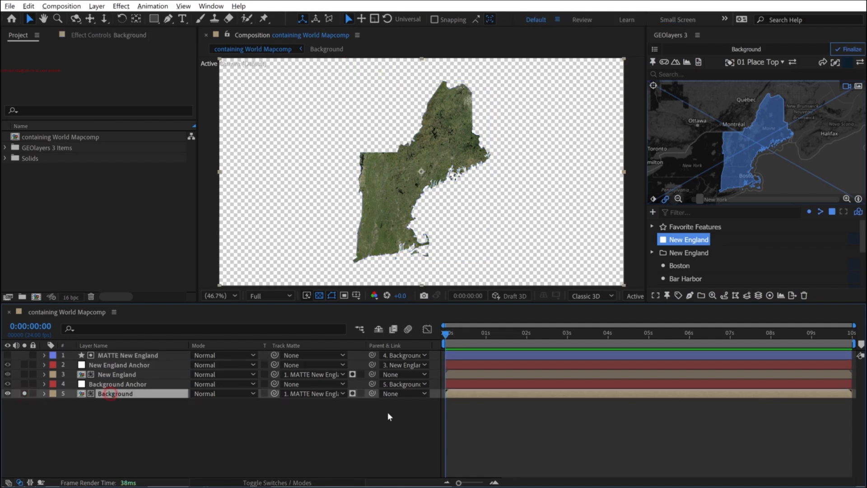
pyautogui.click(296, 406)
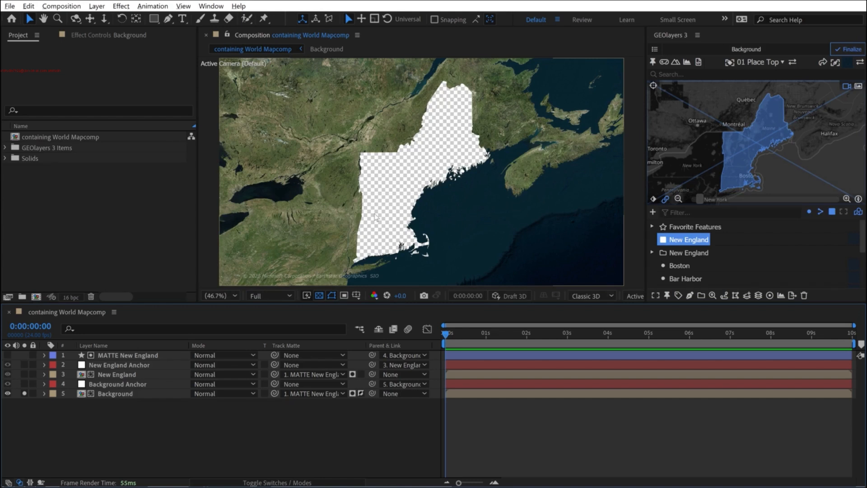
pyautogui.click(318, 393)
pyautogui.click(322, 405)
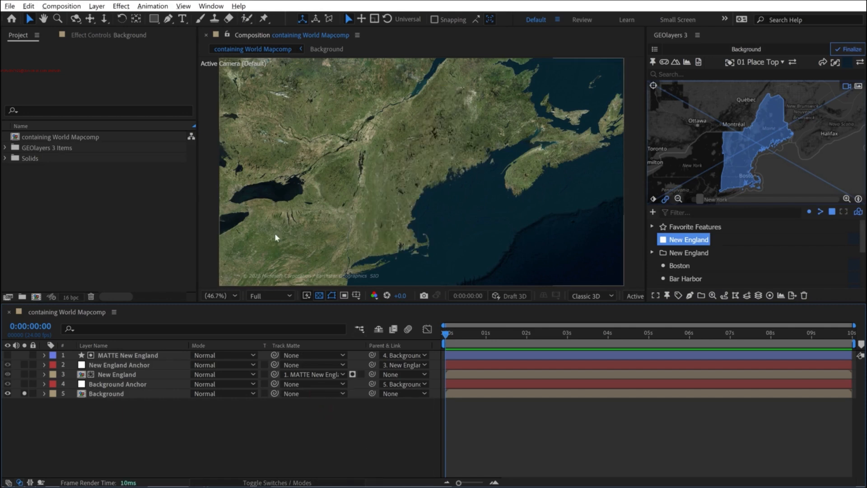
pyautogui.click(24, 393)
# - Lower the Background layer's opacity to 42% and turn off the transparency grid
pyautogui.click(100, 394)
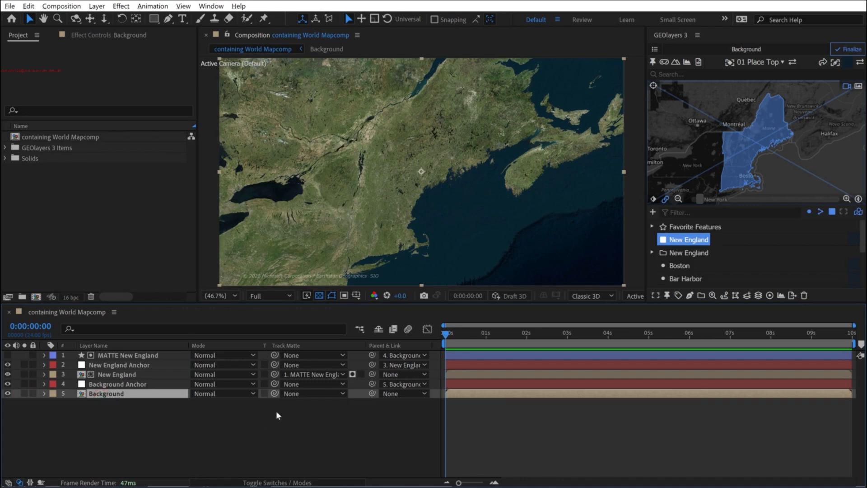
pyautogui.press('t')
pyautogui.moveTo(200, 407); pyautogui.dragTo(182, 408)
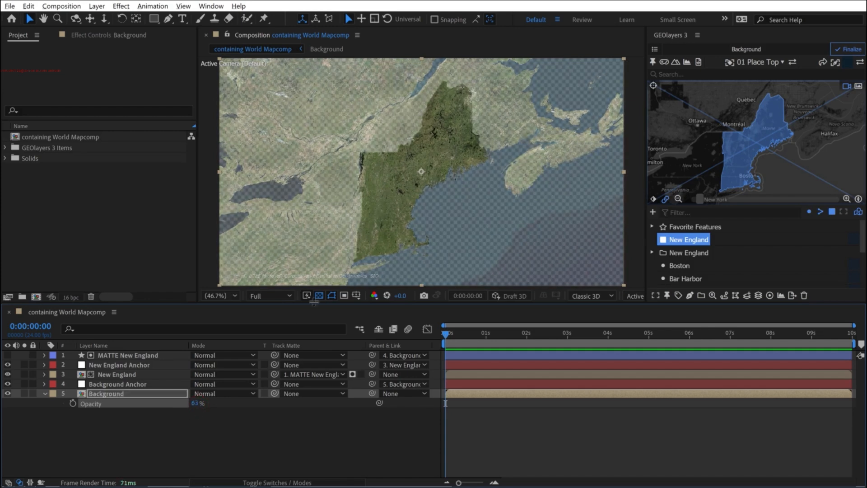
pyautogui.click(319, 295)
pyautogui.moveTo(195, 403); pyautogui.dragTo(186, 404)
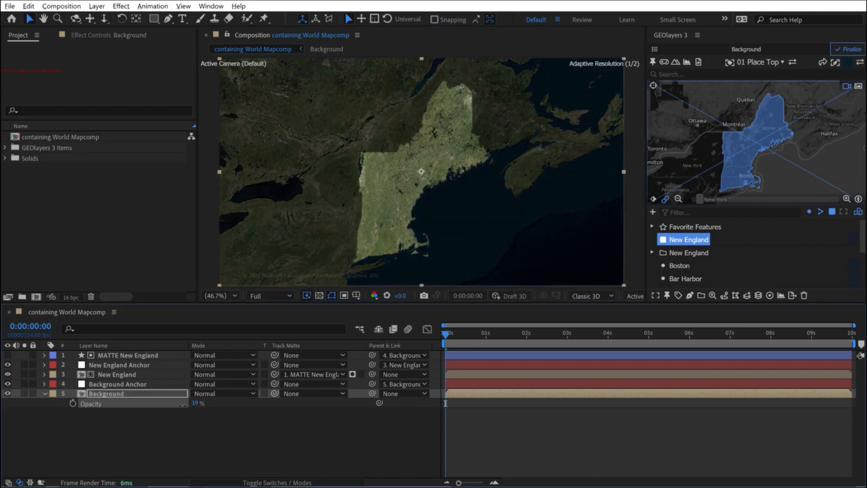
pyautogui.moveTo(195, 403)
pyautogui.mouseDown()
pyautogui.moveTo(181, 406)
pyautogui.moveTo(197, 404)
pyautogui.mouseUp()
pyautogui.click(165, 424)
# - Apply Hue/Saturation to the Background layer with Master Saturation at -77, and try out Master Lightness 27 before returning it to 0
pyautogui.click(210, 5)
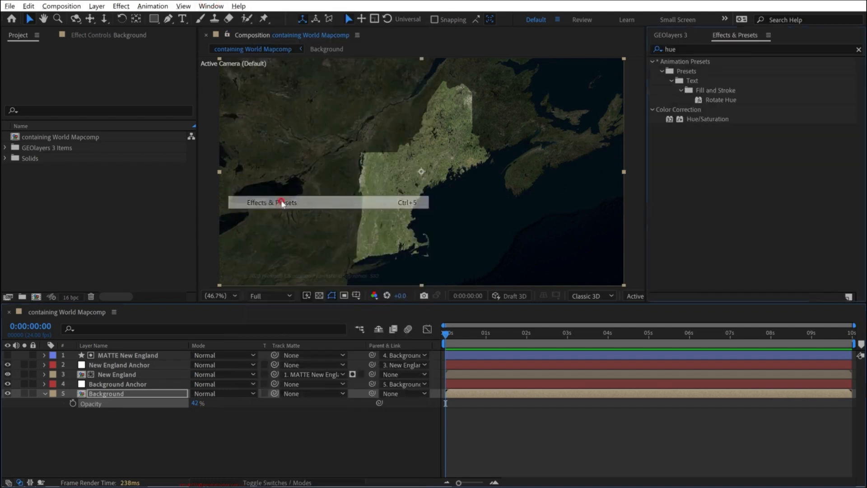
pyautogui.click(275, 202)
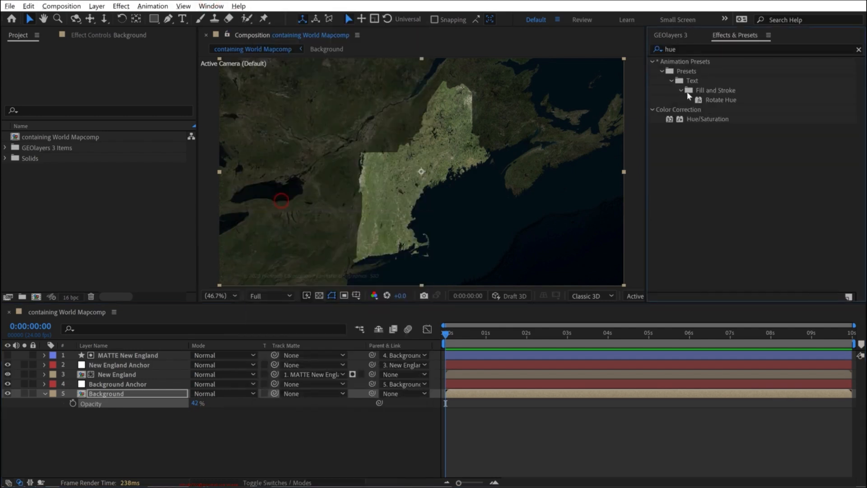
pyautogui.moveTo(695, 119); pyautogui.dragTo(127, 394)
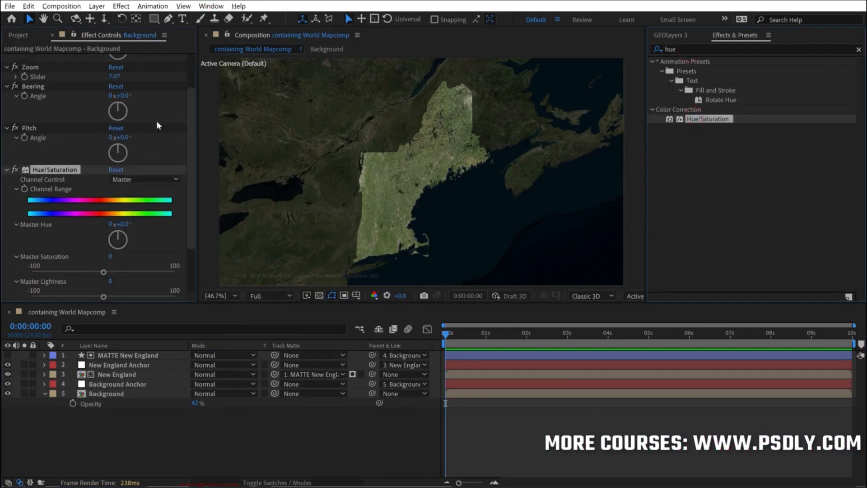
pyautogui.moveTo(105, 233); pyautogui.dragTo(47, 234)
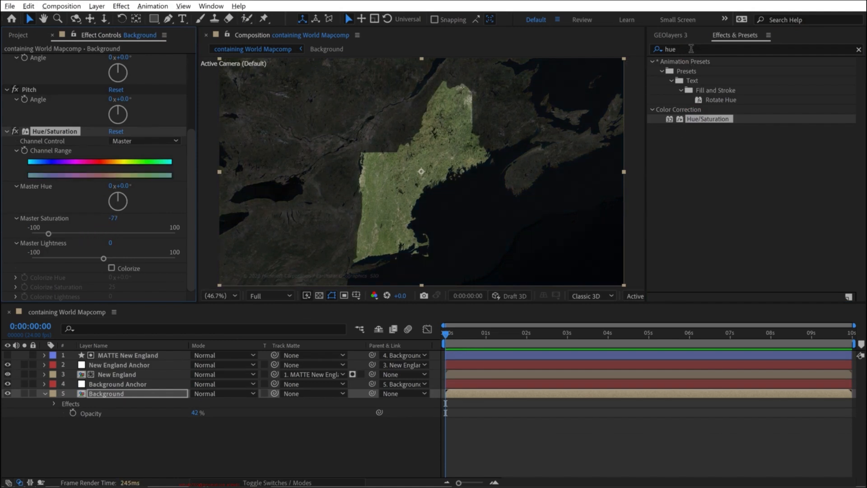
pyautogui.moveTo(96, 256); pyautogui.dragTo(124, 261)
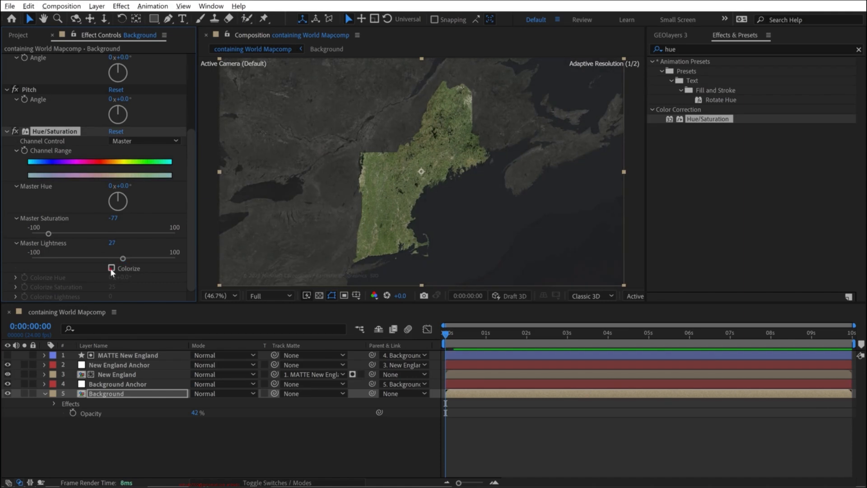
pyautogui.click(111, 268)
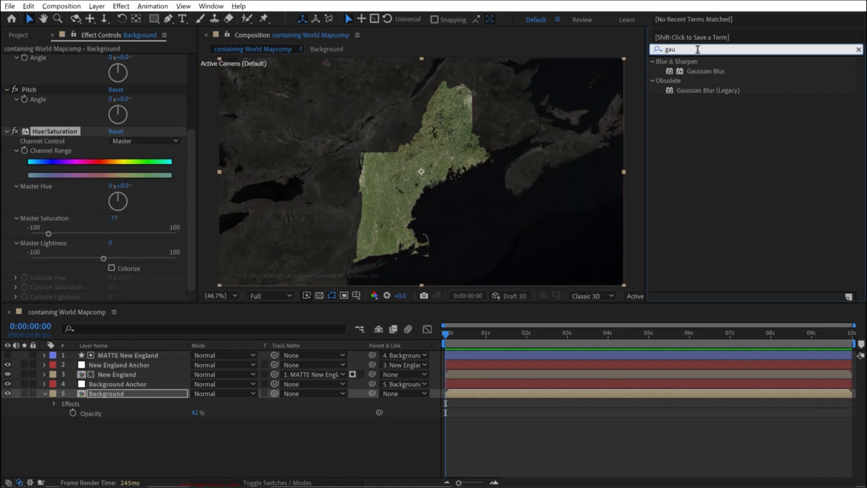
# - Apply Gaussian Blur to the Background layer with a Blurriness of about 2.5
pyautogui.moveTo(702, 71); pyautogui.dragTo(113, 393)
pyautogui.moveTo(113, 277); pyautogui.dragTo(126, 276)
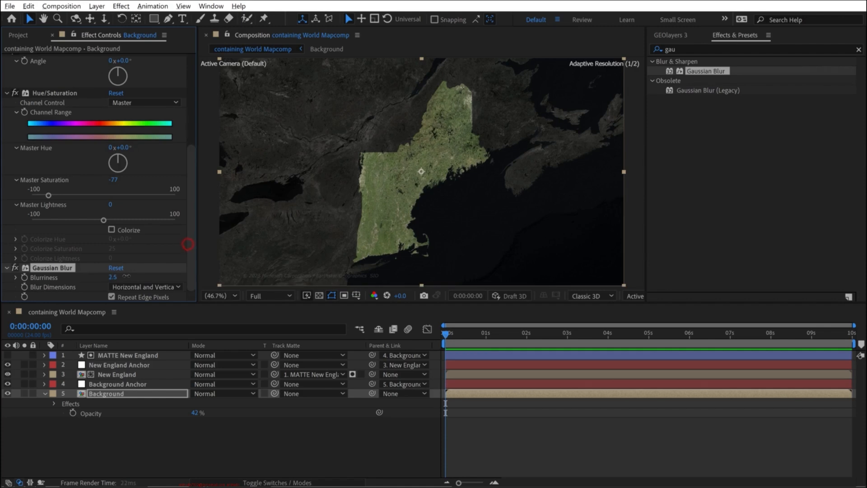
pyautogui.press('`')
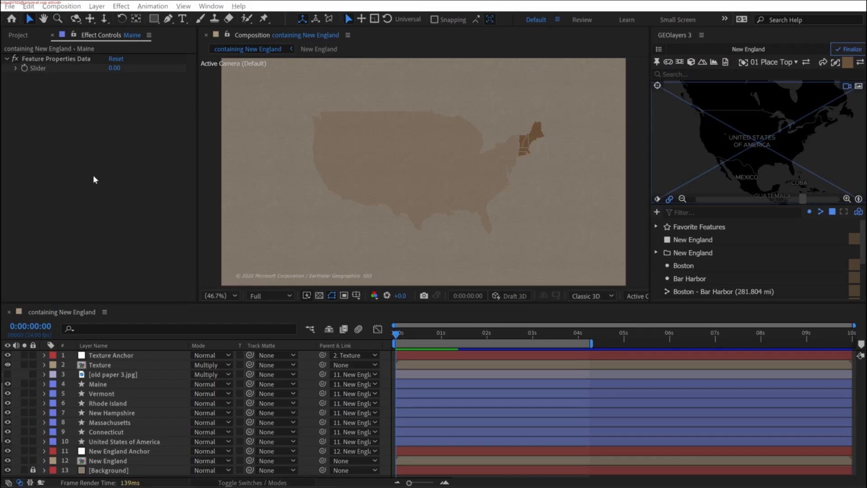
# - Add an adjustment layer to the containing New England composition, trying it below old paper 3.jpg and keeping it on top
pyautogui.click(58, 312)
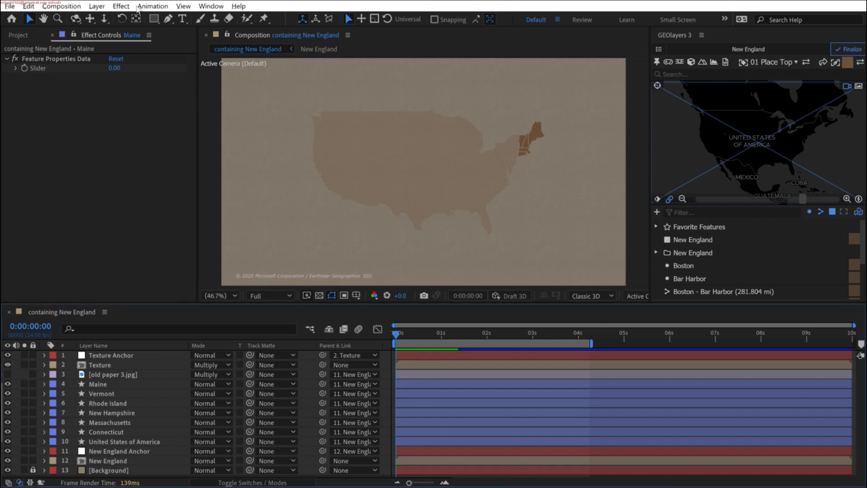
pyautogui.click(96, 6)
pyautogui.moveTo(113, 19)
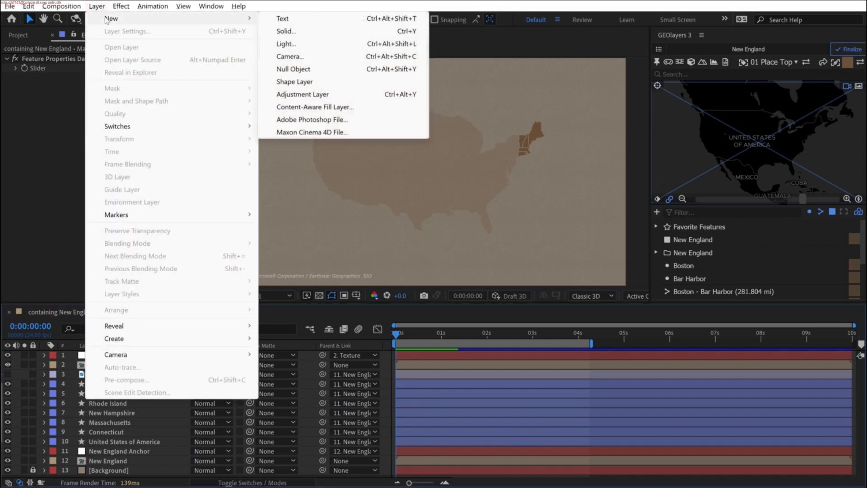
pyautogui.click(346, 96)
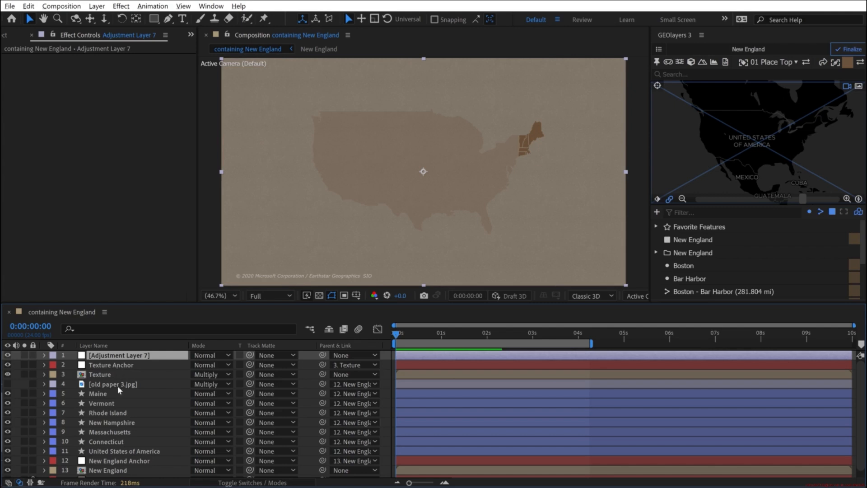
pyautogui.moveTo(126, 392); pyautogui.dragTo(95, 400)
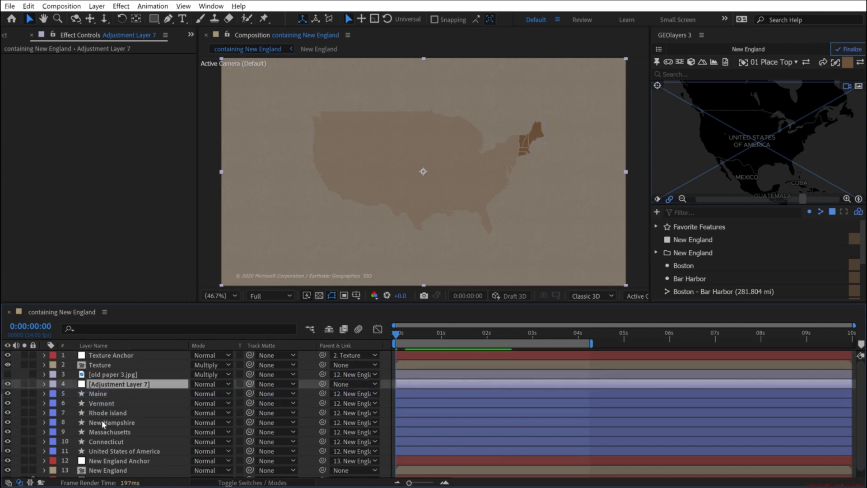
pyautogui.moveTo(109, 387); pyautogui.dragTo(109, 354)
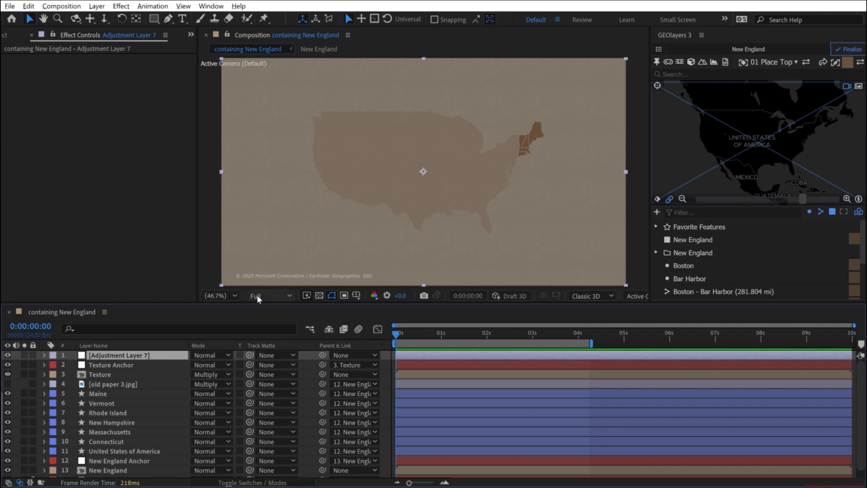
# - Find the CC Vignette effect among the effects and presets and apply it to the adjustment layer
pyautogui.click(209, 5)
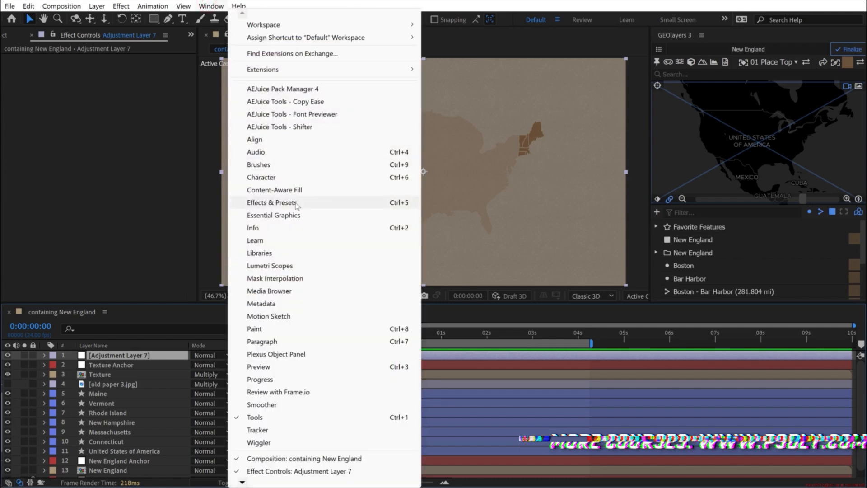
pyautogui.click(294, 202)
pyautogui.click(714, 48)
pyautogui.write('vignee')
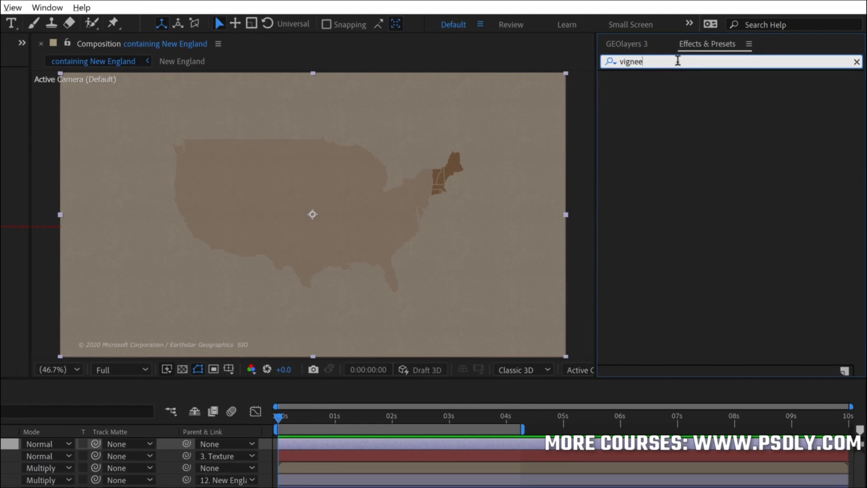
pyautogui.press('BackSpace')
pyautogui.write('t')
pyautogui.click(649, 151)
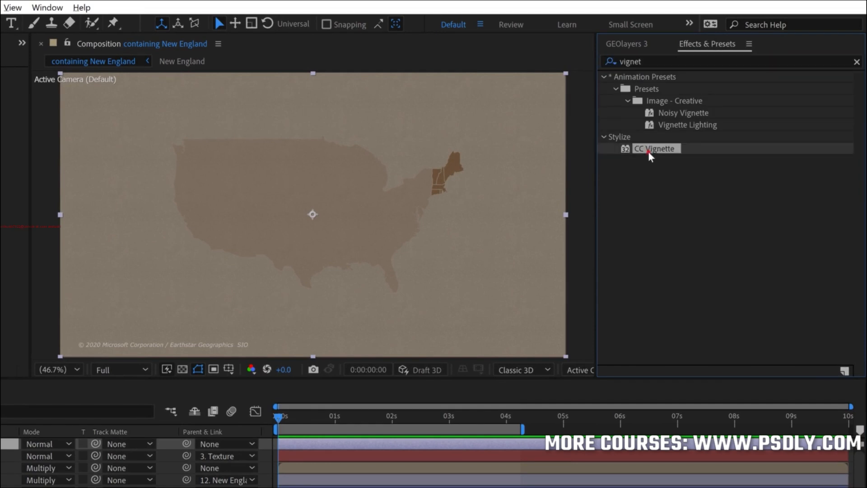
pyautogui.moveTo(555, 219); pyautogui.dragTo(148, 321)
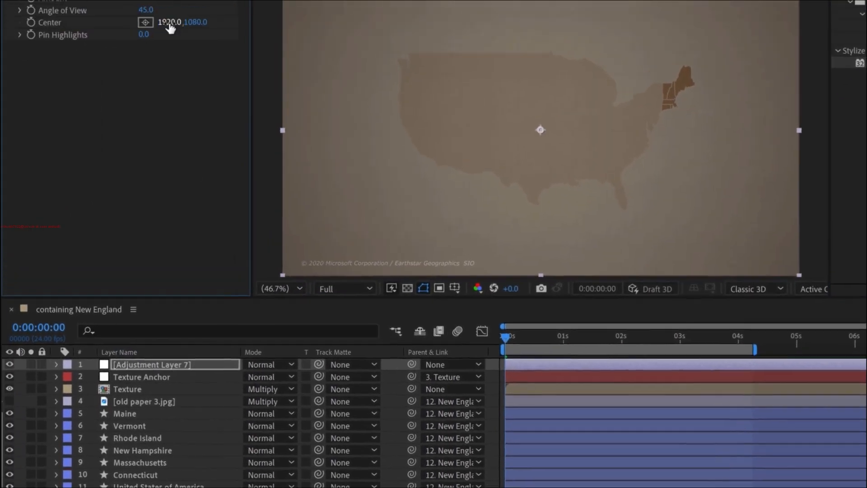
# - Set CC Vignette's Amount to 40 and Angle of View to 60, with its Center near New England at about 2817.2, 869.1
pyautogui.moveTo(178, 114); pyautogui.dragTo(340, 113)
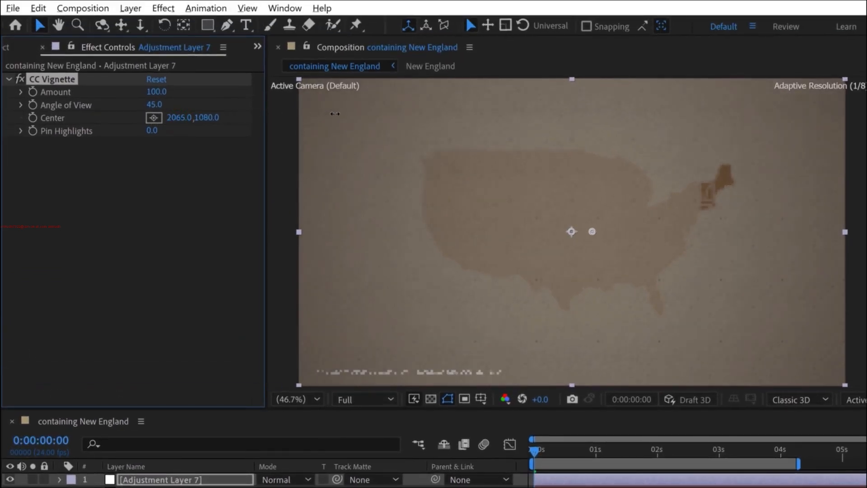
pyautogui.moveTo(202, 115); pyautogui.dragTo(448, 111)
pyautogui.moveTo(149, 134); pyautogui.dragTo(44, 150)
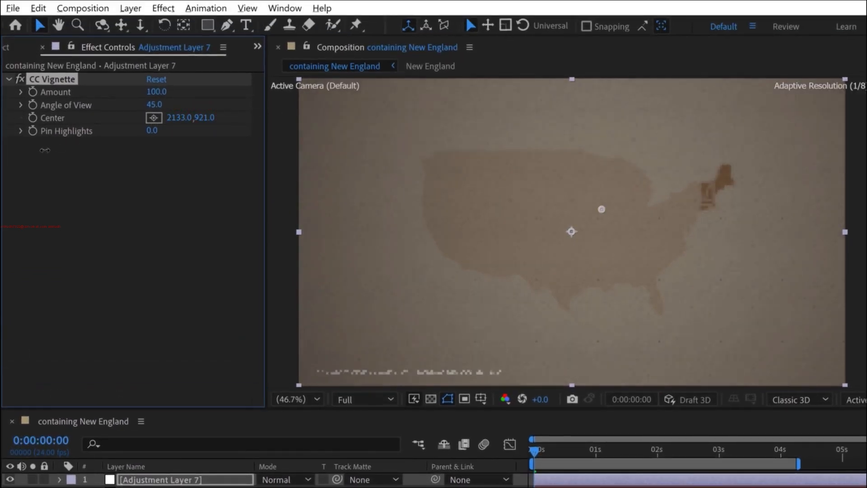
pyautogui.click(156, 118)
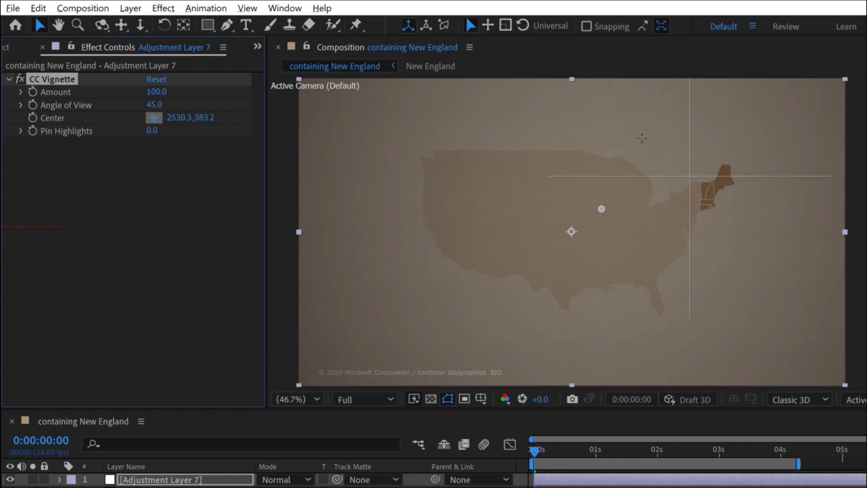
pyautogui.click(710, 190)
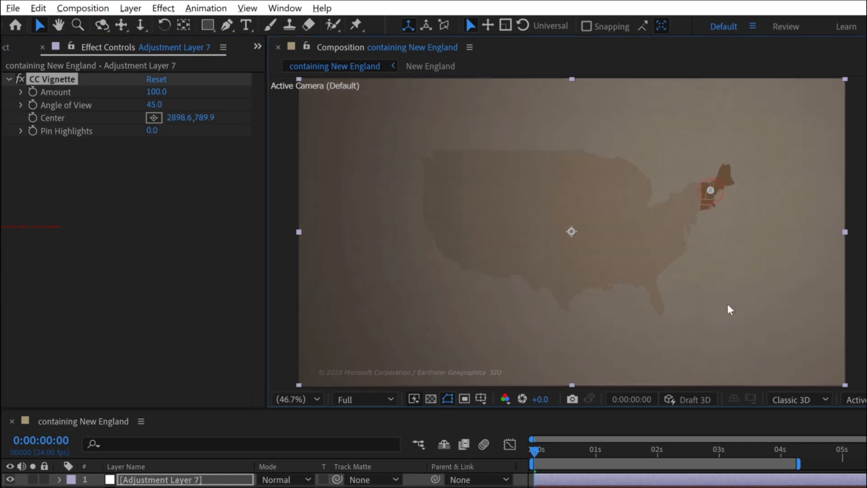
pyautogui.moveTo(184, 118); pyautogui.dragTo(124, 124)
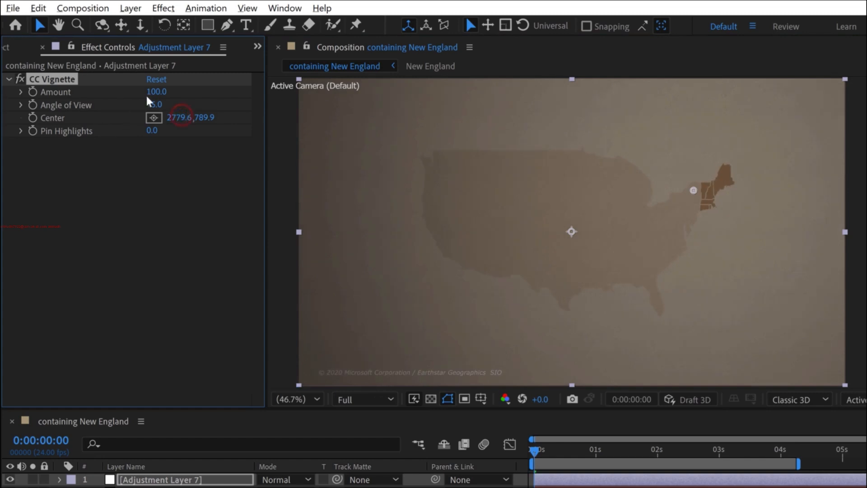
pyautogui.moveTo(161, 96); pyautogui.dragTo(181, 101)
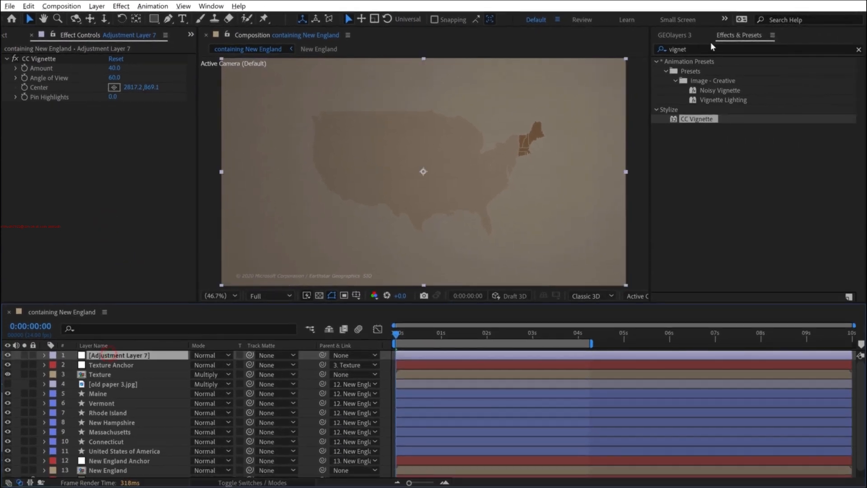
# - Add the Noise effect to the adjustment layer with Amount of Noise at 8%
pyautogui.click(705, 48)
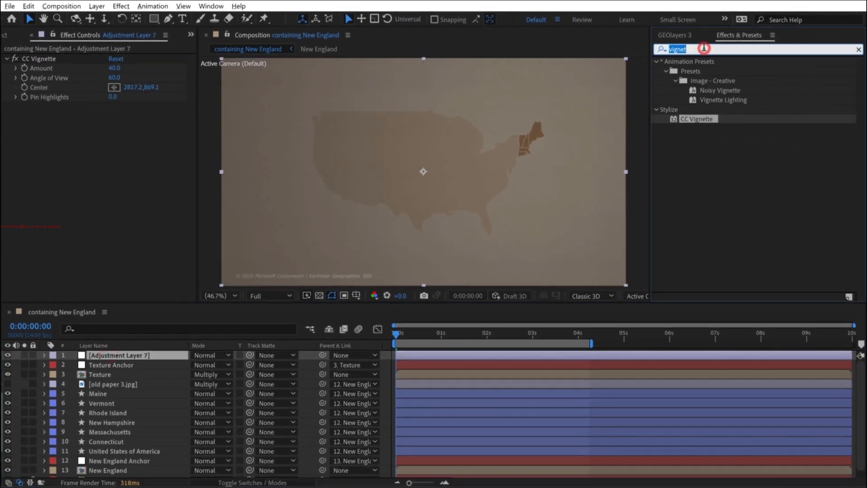
pyautogui.write('noise')
pyautogui.moveTo(700, 112); pyautogui.dragTo(383, 117)
pyautogui.click(116, 116)
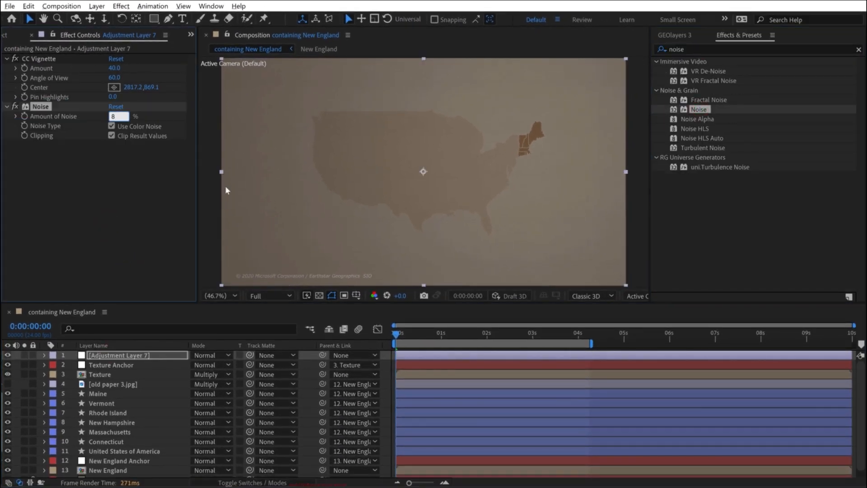
pyautogui.click(145, 180)
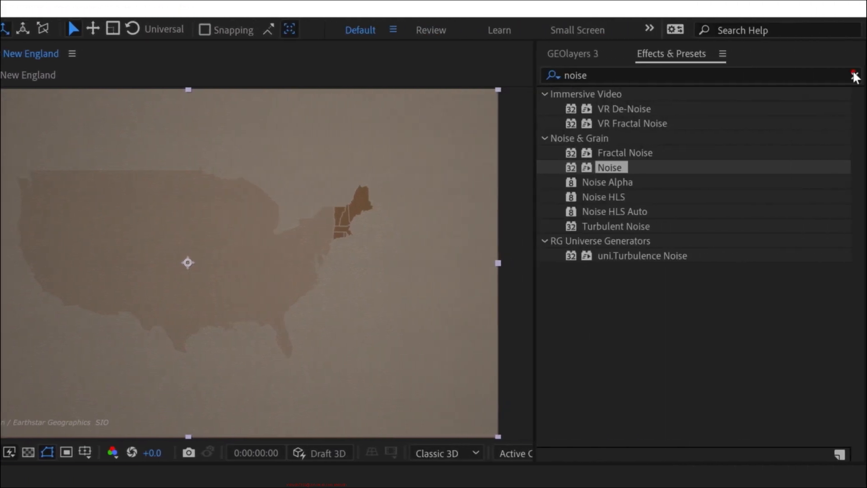
# - Clear the effects search and locate the Noisy Vignette preset in the Image - Creative animation presets
pyautogui.click(853, 73)
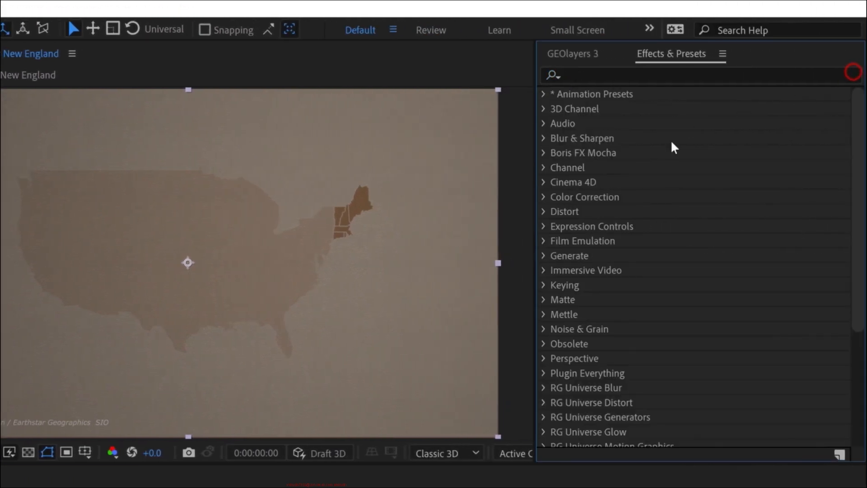
pyautogui.click(543, 94)
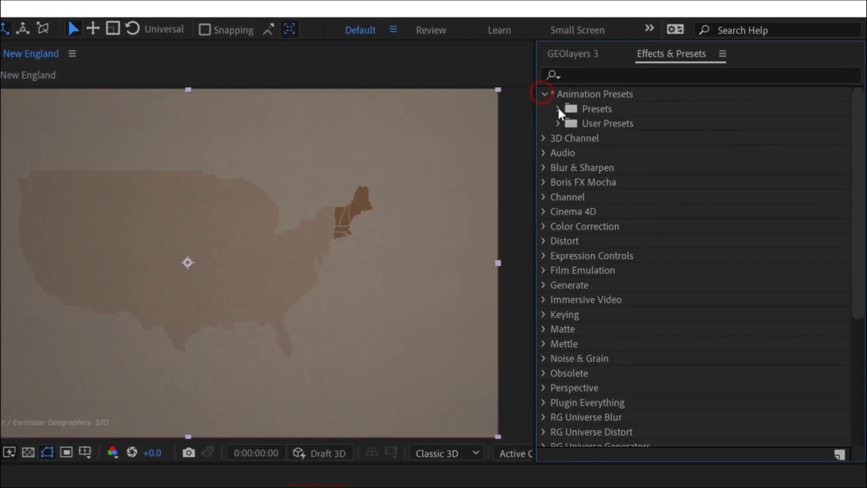
pyautogui.click(557, 109)
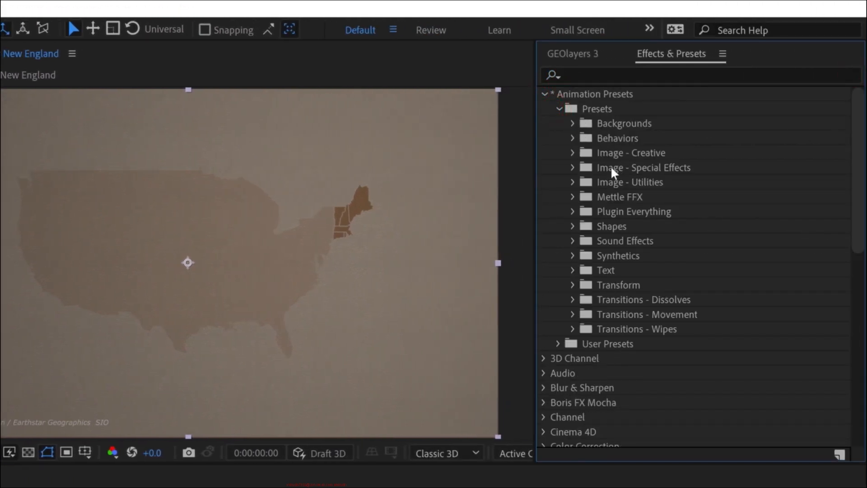
pyautogui.click(572, 152)
pyautogui.scroll(-10, 655, 254)
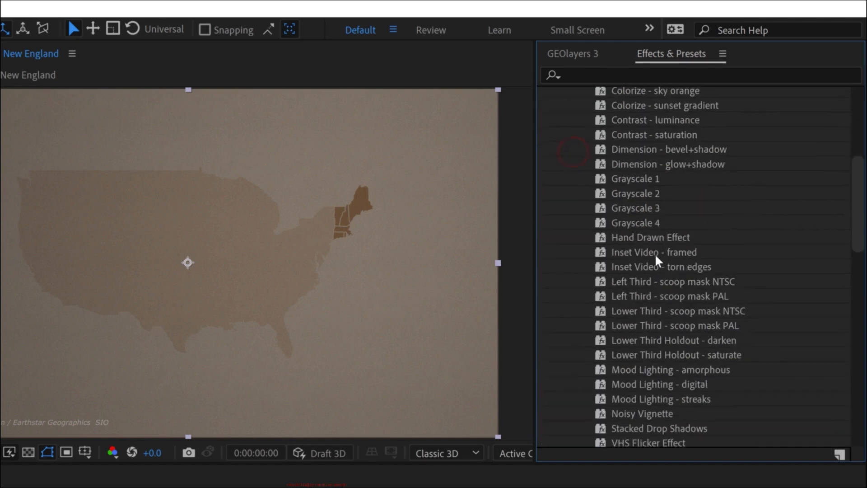
pyautogui.click(634, 220)
pyautogui.moveTo(652, 203); pyautogui.dragTo(99, 363)
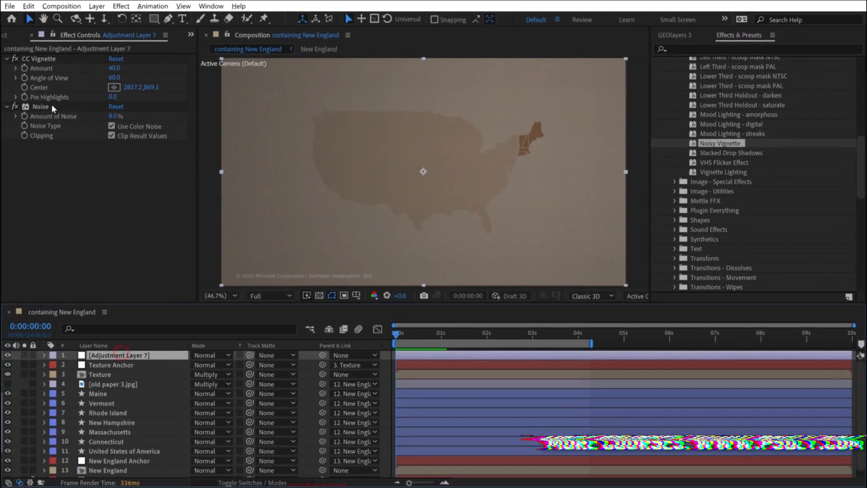
# - Remove CC Vignette and Noise from the adjustment layer and apply the Noisy Vignette preset in their place
pyautogui.click(52, 106)
pyautogui.keyDown('shift'); pyautogui.click(47, 58); pyautogui.keyUp('shift')
pyautogui.press('Delete')
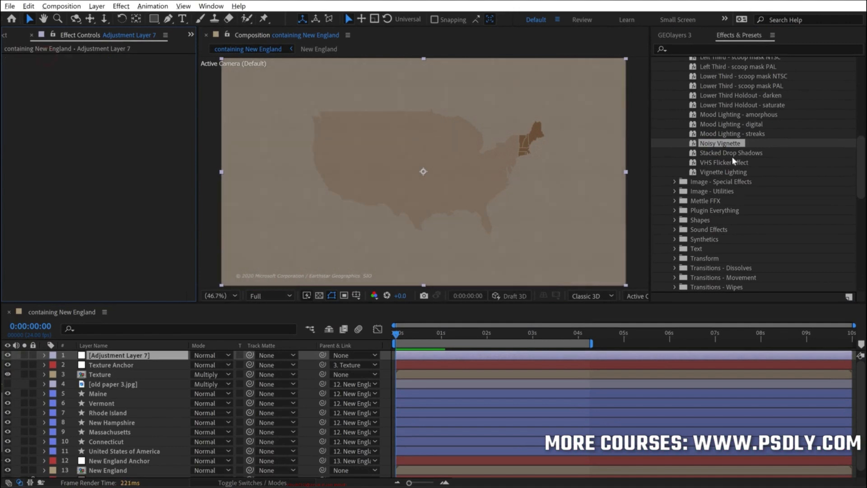
pyautogui.doubleClick(728, 143)
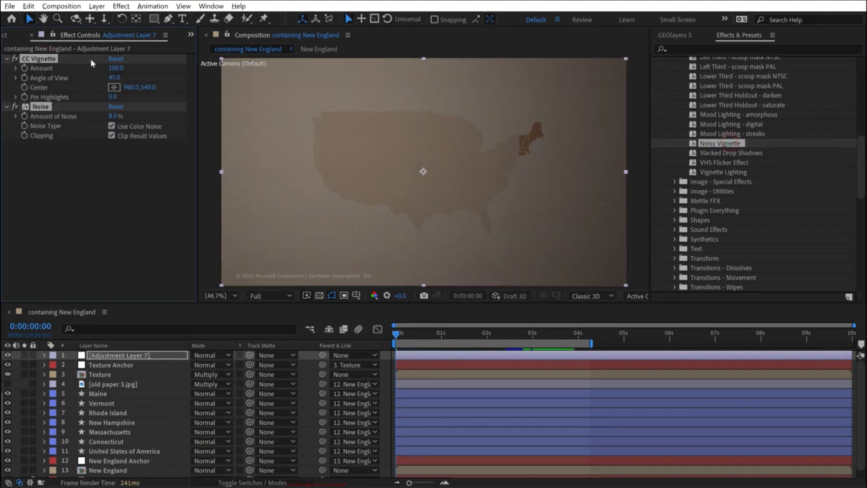
# - Center the preset's CC Vignette on New England at about 2842.9, 852.0, with Amount 40 and Angle of View 60
pyautogui.click(115, 88)
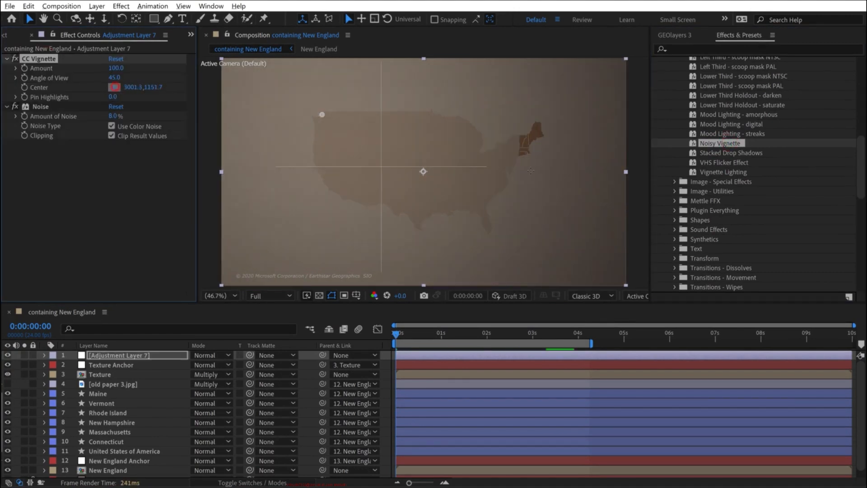
pyautogui.click(524, 143)
pyautogui.click(115, 68)
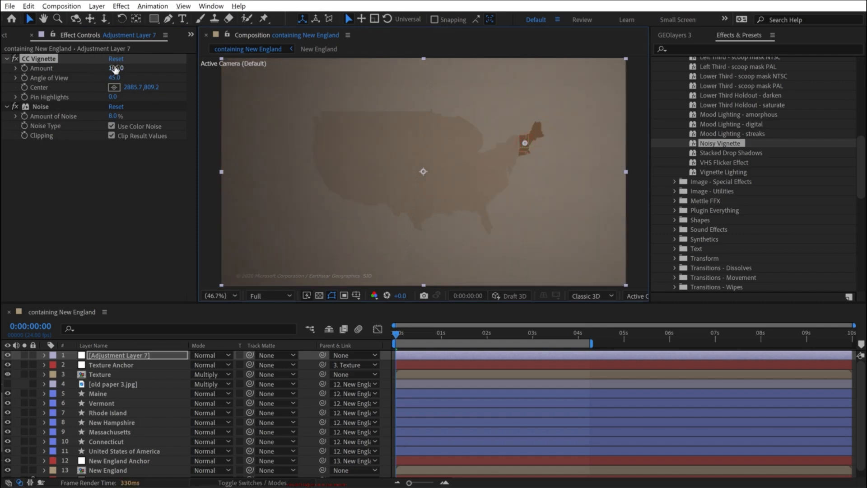
pyautogui.write('40')
pyautogui.press('Tab')
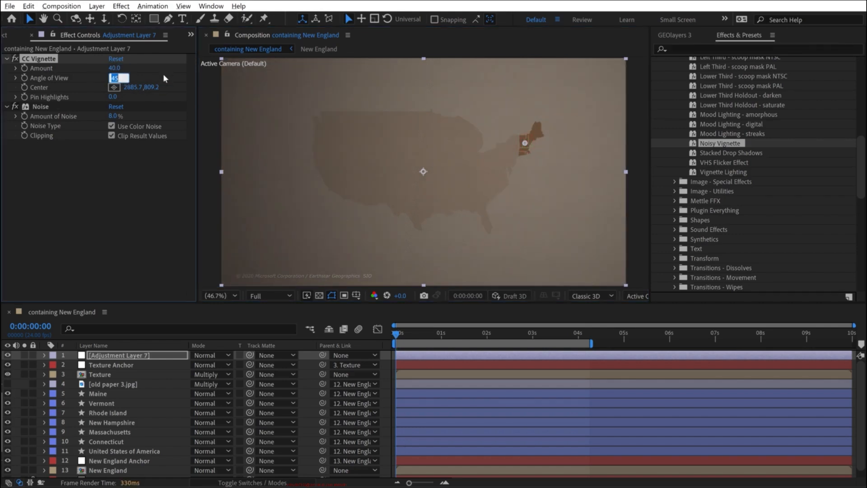
pyautogui.write('60')
pyautogui.press('Return')
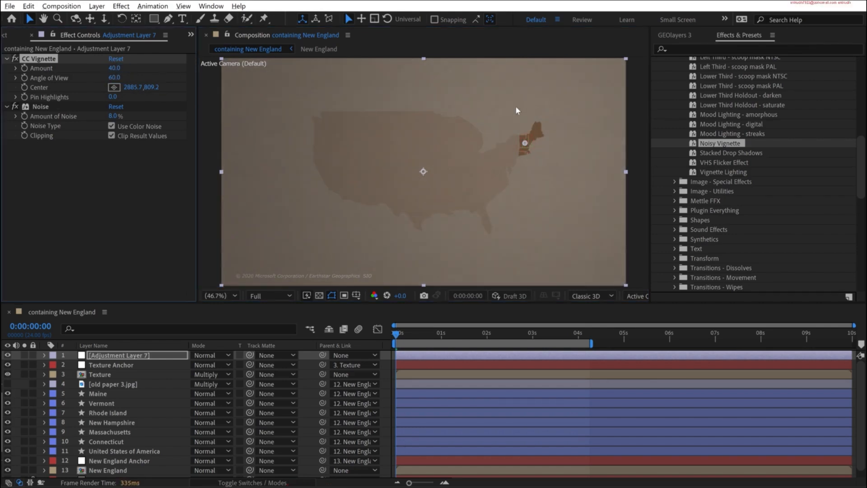
pyautogui.moveTo(525, 143); pyautogui.dragTo(516, 152)
# - Rename the adjustment layer Noisy Vignette and toggle its visibility off and on to compare the look
pyautogui.click(127, 355)
pyautogui.press('Return')
pyautogui.write('Noisy Vignette')
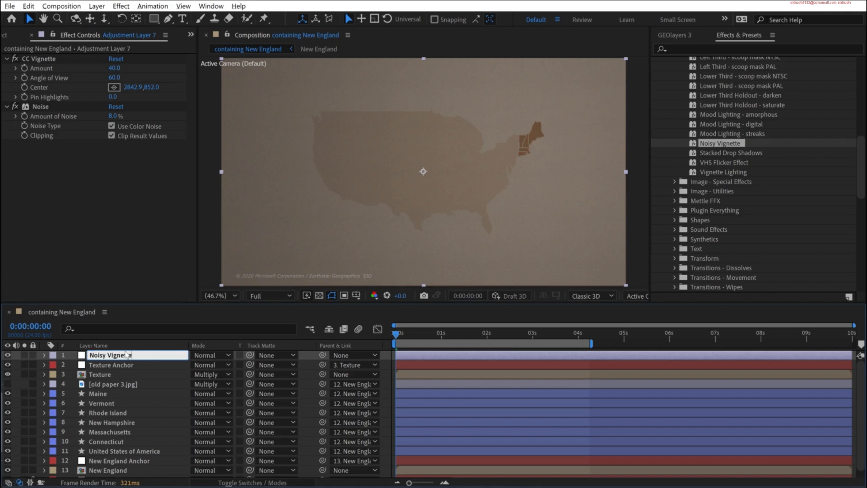
pyautogui.press('Return')
pyautogui.click(19, 383)
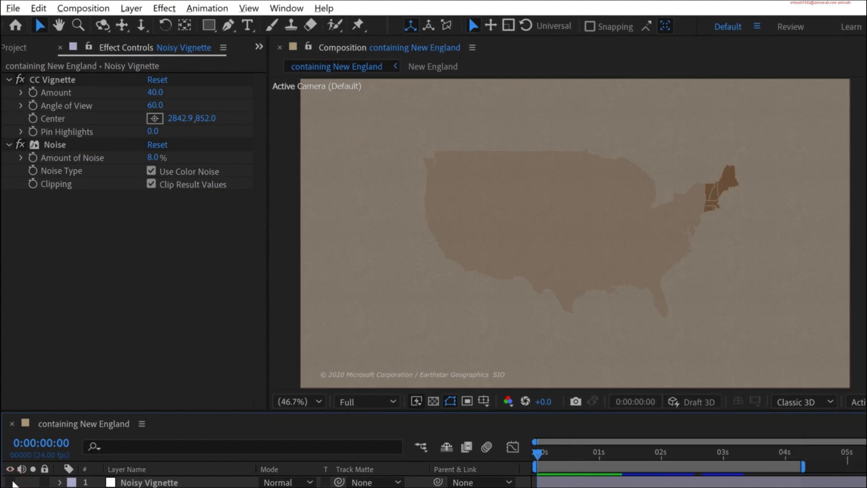
pyautogui.click(10, 481)
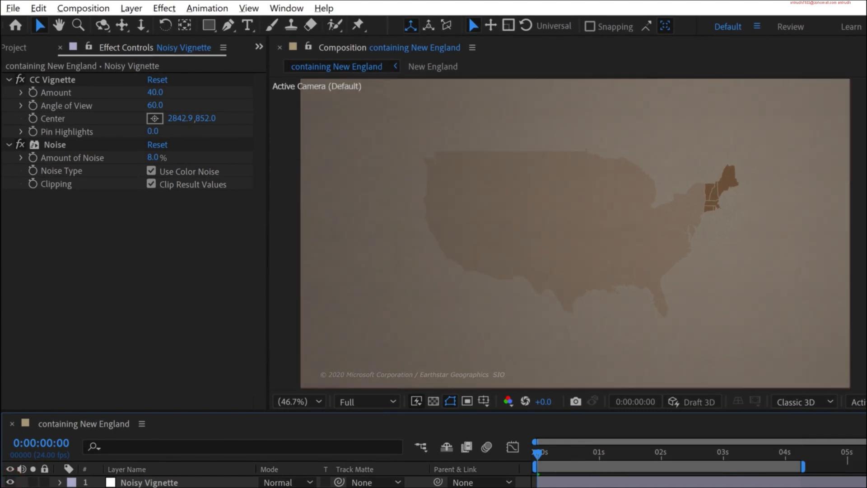
# - Go to 0:00:04:00 and shift the CC Vignette Center's X value to about 2356.9 for the zoomed-in view
pyautogui.moveTo(565, 453); pyautogui.dragTo(605, 453)
pyautogui.moveTo(678, 459); pyautogui.dragTo(785, 454)
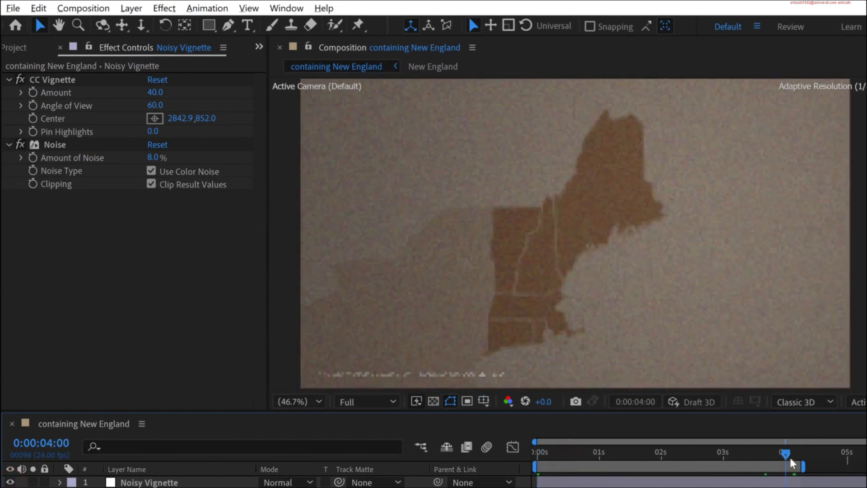
pyautogui.moveTo(190, 119); pyautogui.dragTo(193, 121)
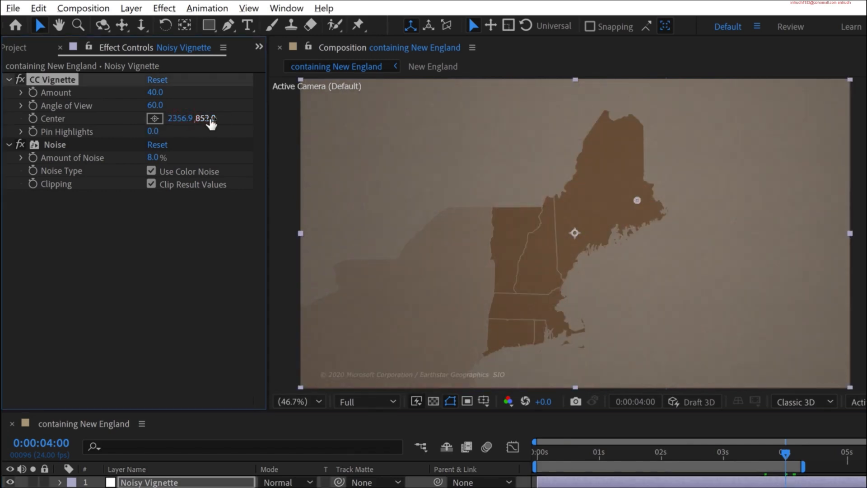
pyautogui.press('F2')
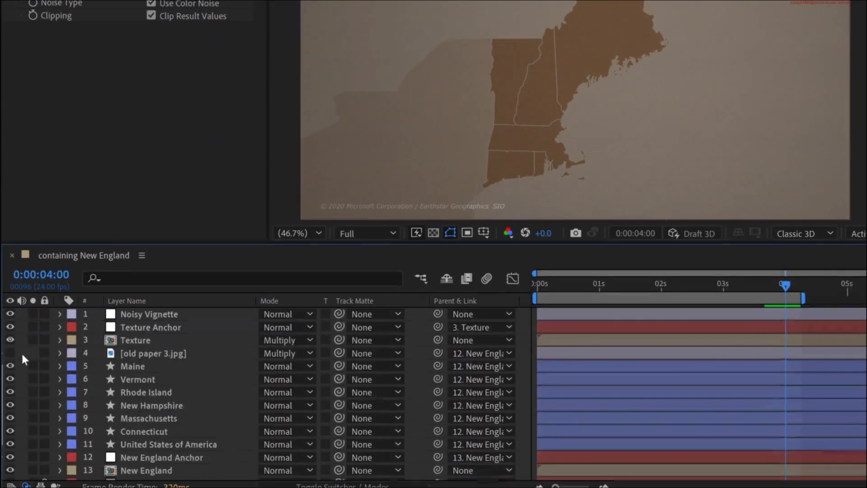
# - Add another adjustment layer, place it directly below the Maine layer, and select Maine
pyautogui.rightClick(21, 345)
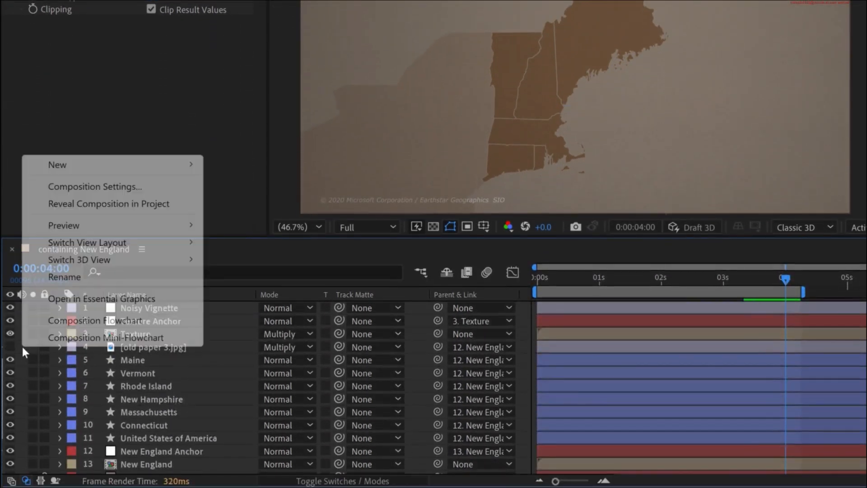
pyautogui.moveTo(111, 170)
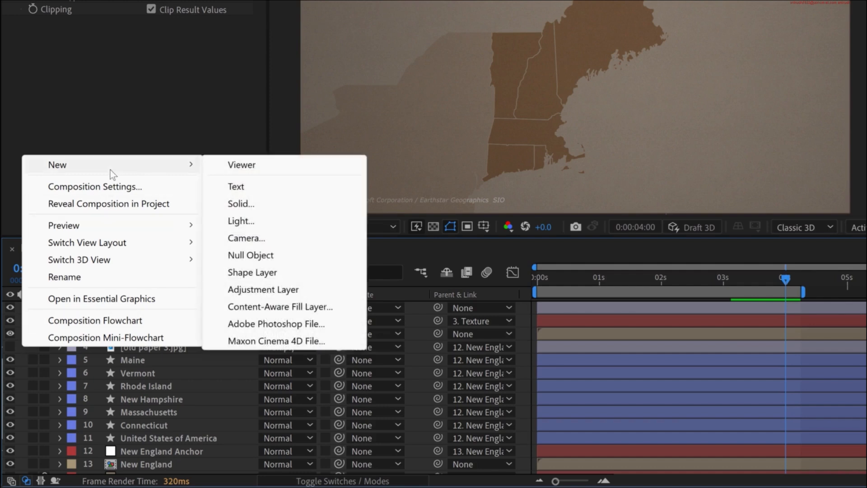
pyautogui.click(238, 287)
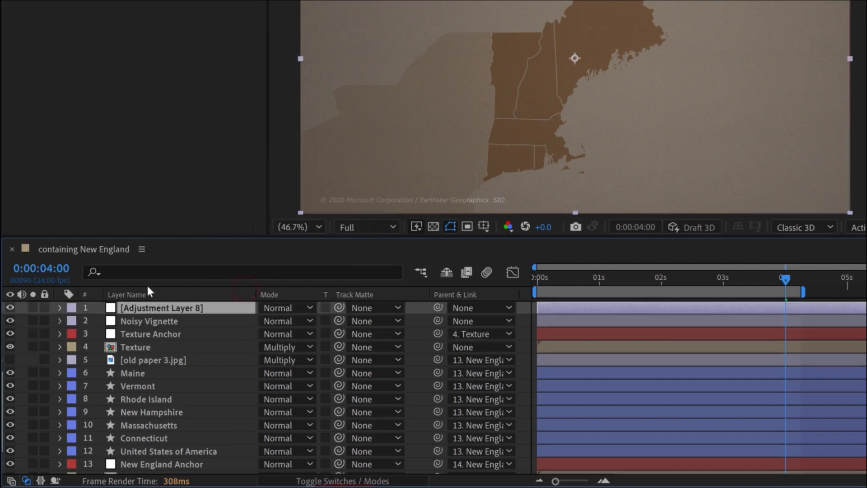
pyautogui.moveTo(153, 307); pyautogui.dragTo(155, 380)
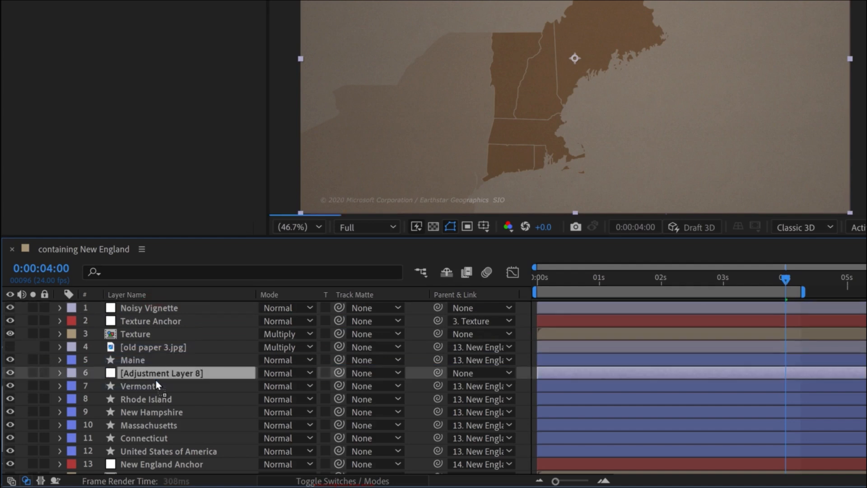
pyautogui.click(129, 357)
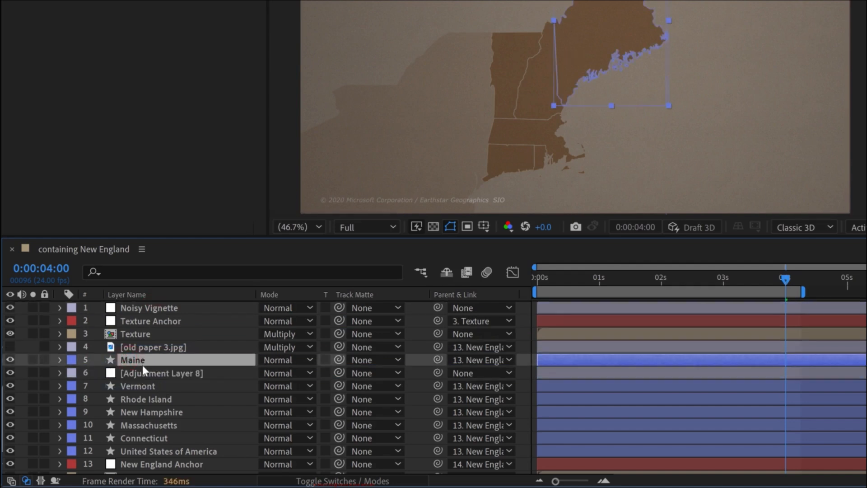
# - Apply the Hue/Saturation effect to the new adjustment layer below Maine
pyautogui.click(143, 372)
pyautogui.click(716, 47)
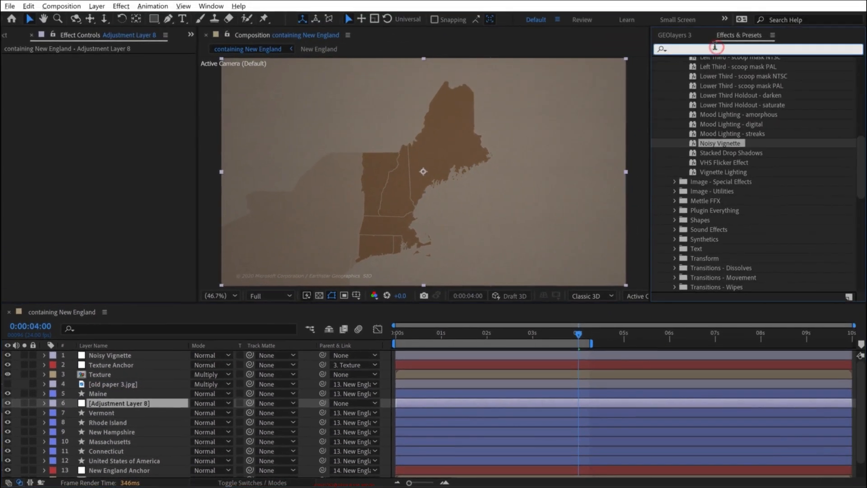
pyautogui.write('hue')
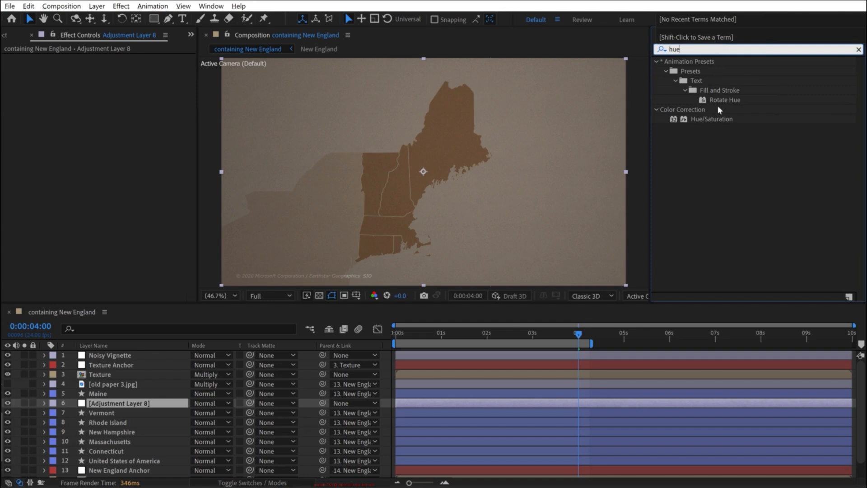
pyautogui.moveTo(710, 118); pyautogui.dragTo(120, 404)
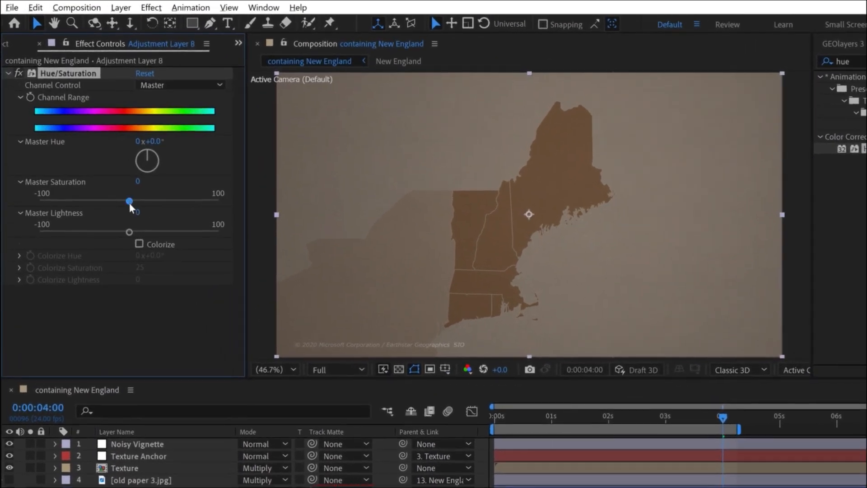
# - Lower the effect's Master Saturation to -100 and its Master Lightness to -100
pyautogui.moveTo(109, 204); pyautogui.dragTo(73, 201)
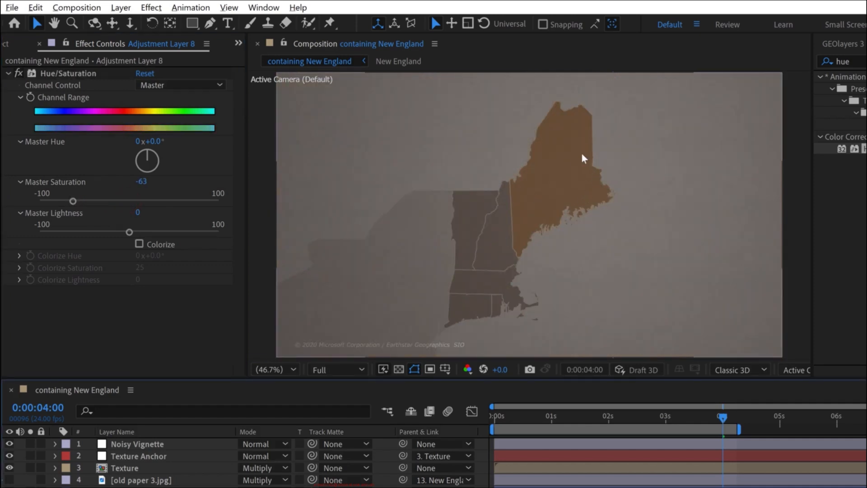
pyautogui.moveTo(73, 201); pyautogui.dragTo(39, 201)
pyautogui.moveTo(129, 232); pyautogui.dragTo(99, 232)
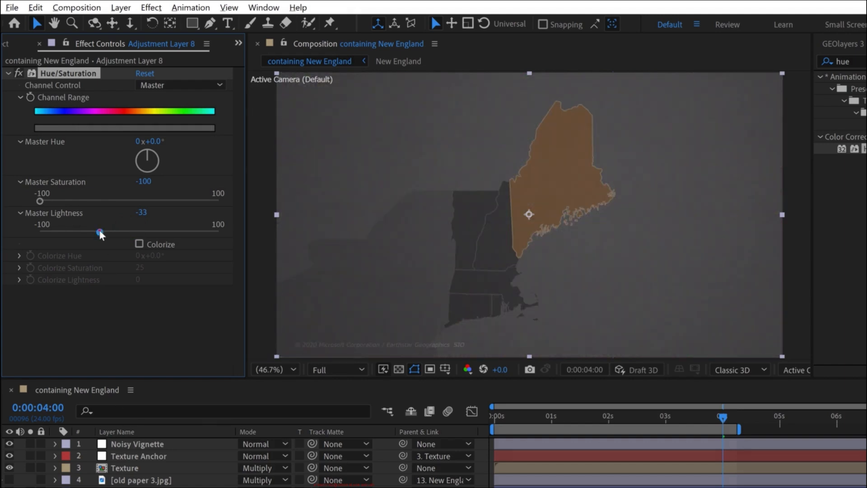
pyautogui.moveTo(34, 231); pyautogui.dragTo(21, 230)
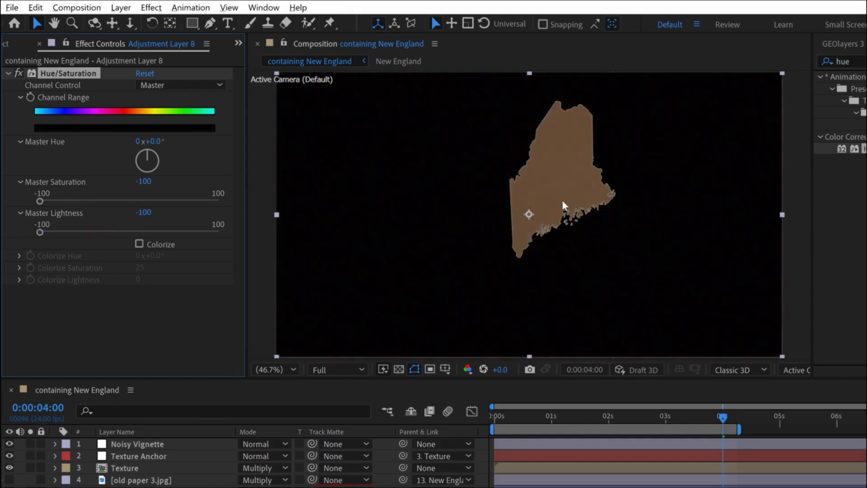
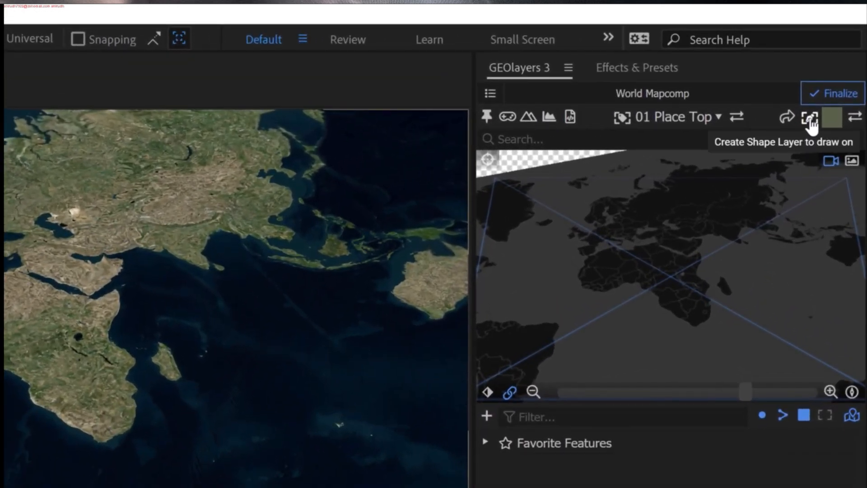
# - Create a GEOlayers shape layer to draw on for the World Mapcomp, and activate the Pen tool with that layer selected
pyautogui.click(810, 118)
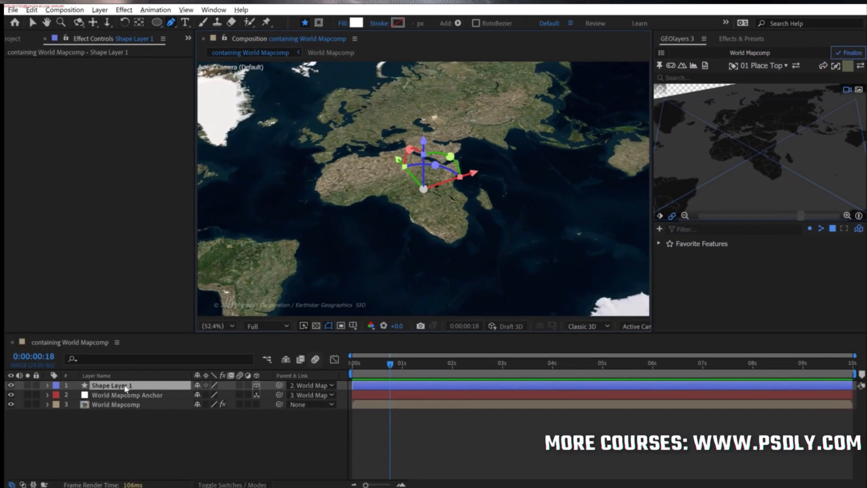
pyautogui.click(119, 386)
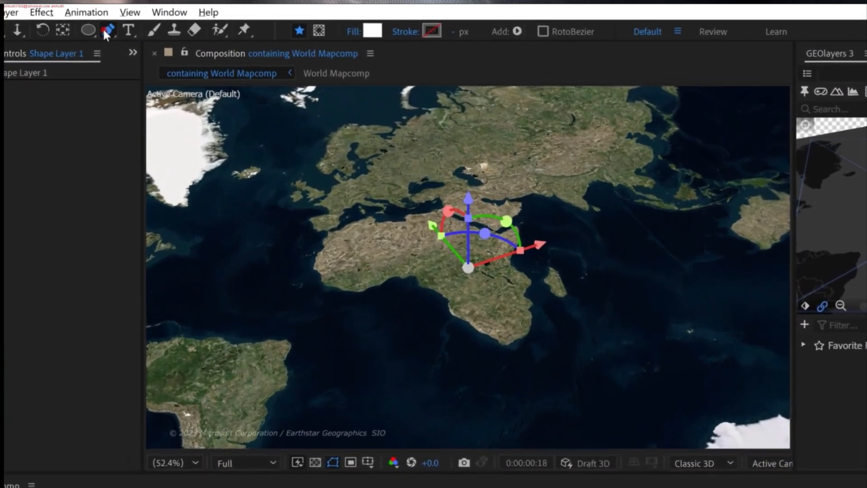
pyautogui.click(171, 21)
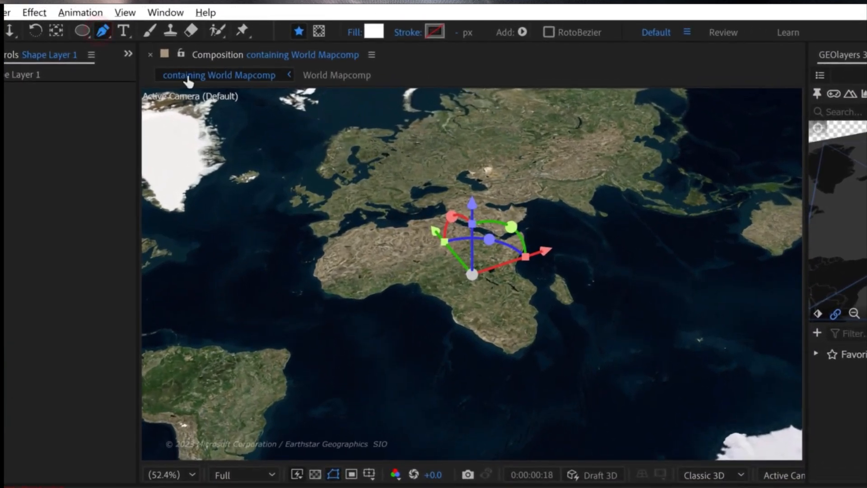
# - Set the shape's fill to none and its stroke to a solid colour
pyautogui.click(355, 33)
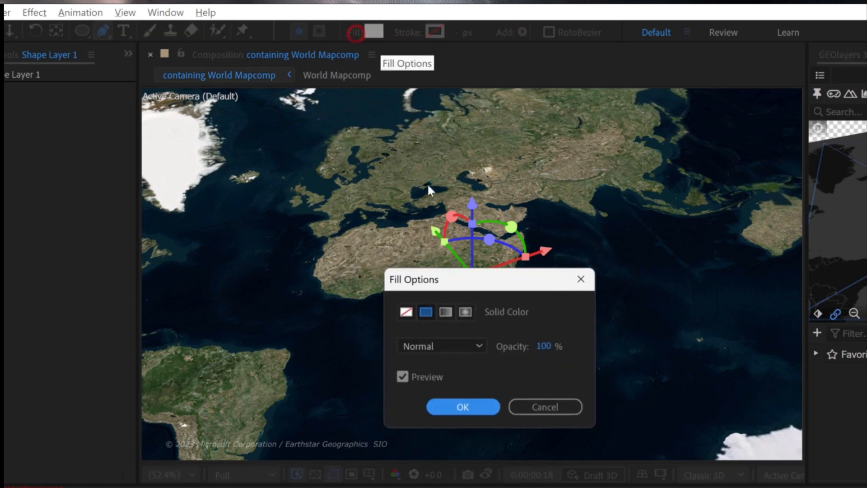
pyautogui.click(406, 312)
pyautogui.click(475, 407)
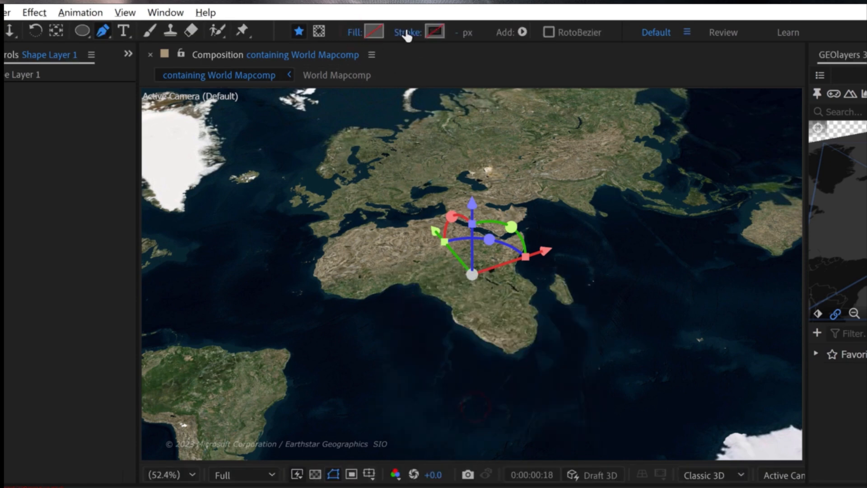
pyautogui.click(406, 32)
pyautogui.click(426, 310)
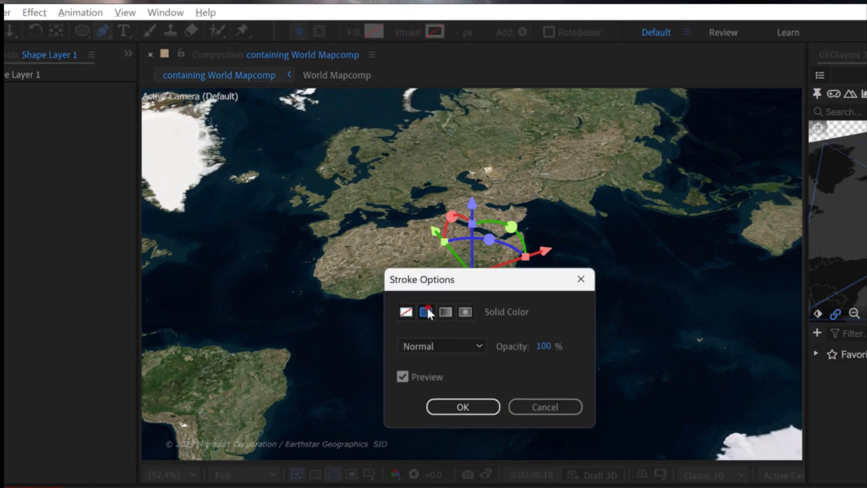
pyautogui.click(480, 412)
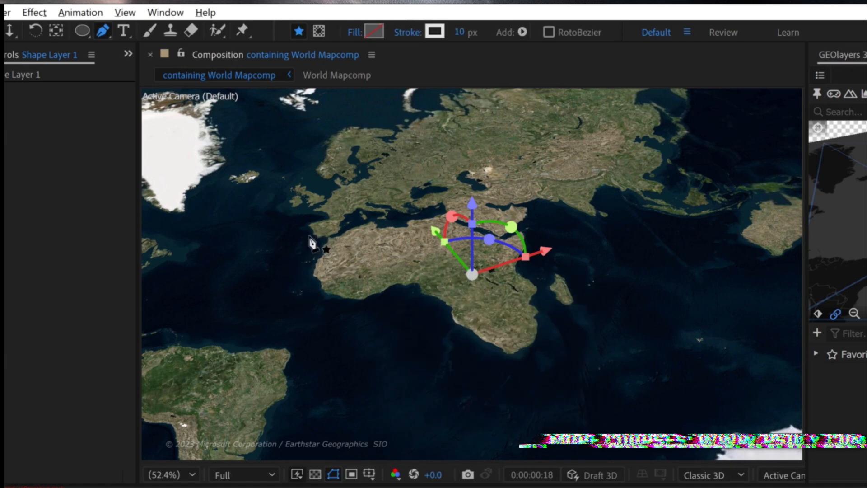
# - Draw a curved open path from off northwest Africa around the continent's southern tip and up to India, and deselect it
pyautogui.moveTo(318, 239); pyautogui.dragTo(303, 258)
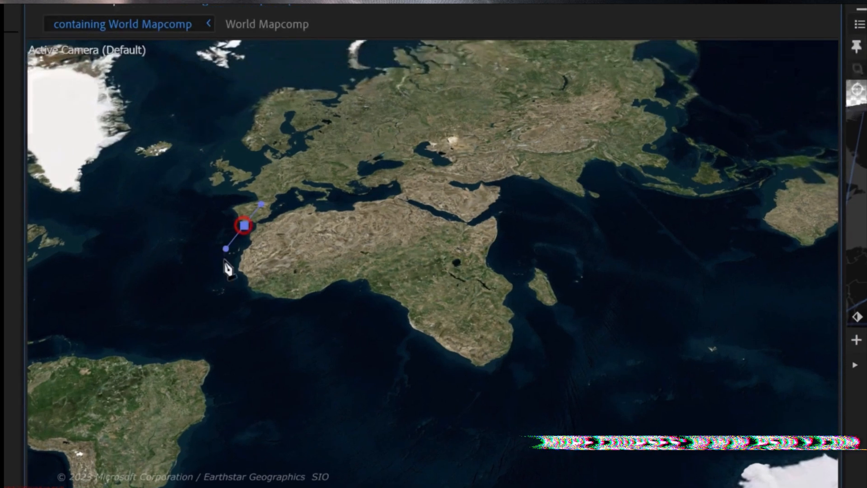
pyautogui.moveTo(225, 288); pyautogui.dragTo(231, 308)
pyautogui.moveTo(355, 338); pyautogui.dragTo(402, 360)
pyautogui.moveTo(457, 397); pyautogui.dragTo(509, 378)
pyautogui.moveTo(498, 290); pyautogui.dragTo(492, 264)
pyautogui.moveTo(526, 180); pyautogui.dragTo(543, 175)
pyautogui.click(196, 467)
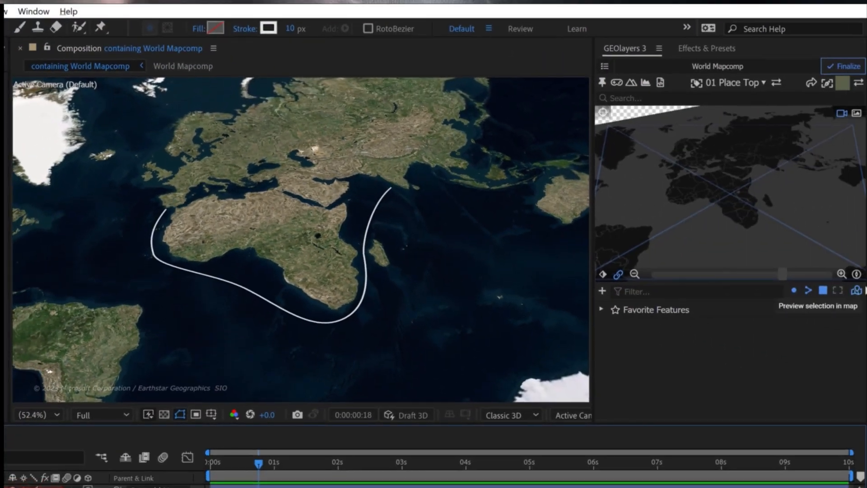
# - Reset, rotate and zoom the map view to check how the drawn path follows the map
pyautogui.click(856, 274)
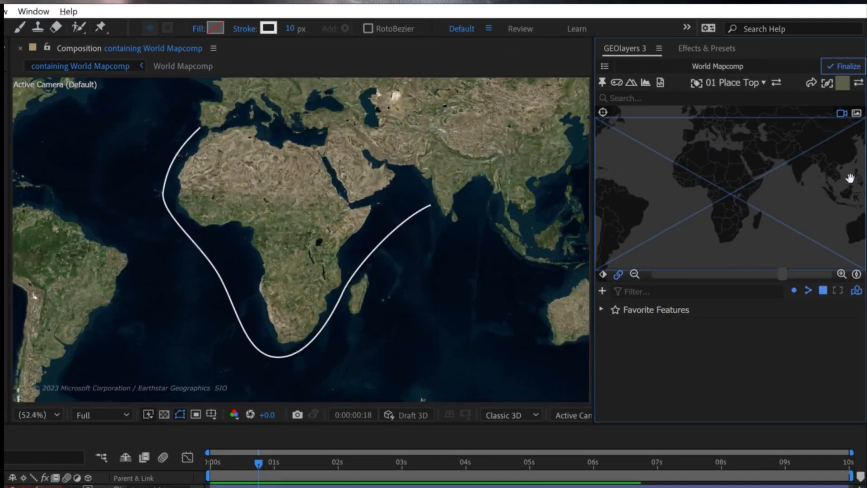
pyautogui.moveTo(773, 223); pyautogui.dragTo(747, 171)
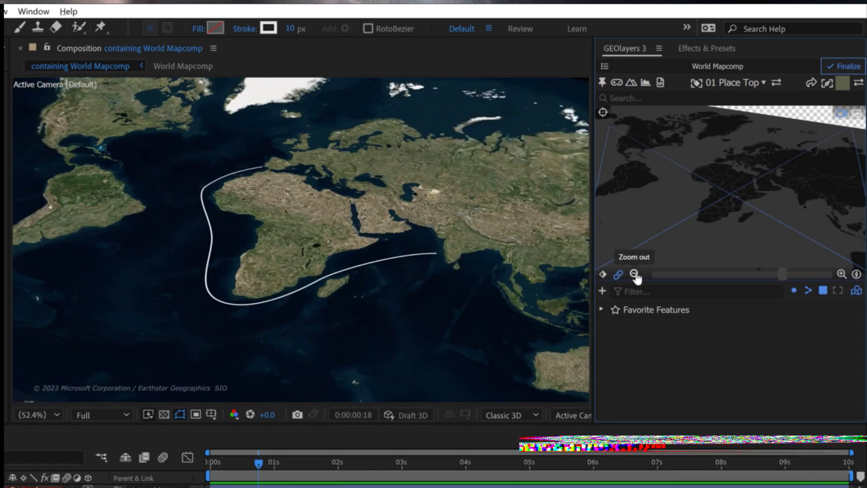
pyautogui.click(634, 275)
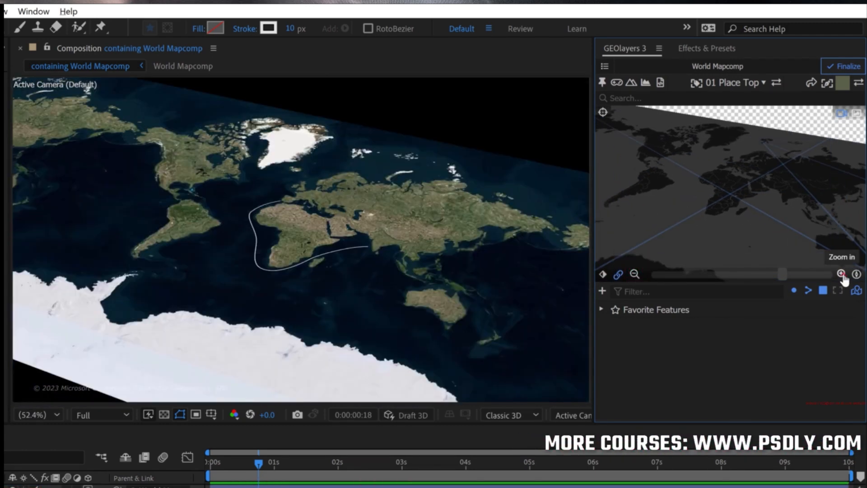
pyautogui.click(841, 274)
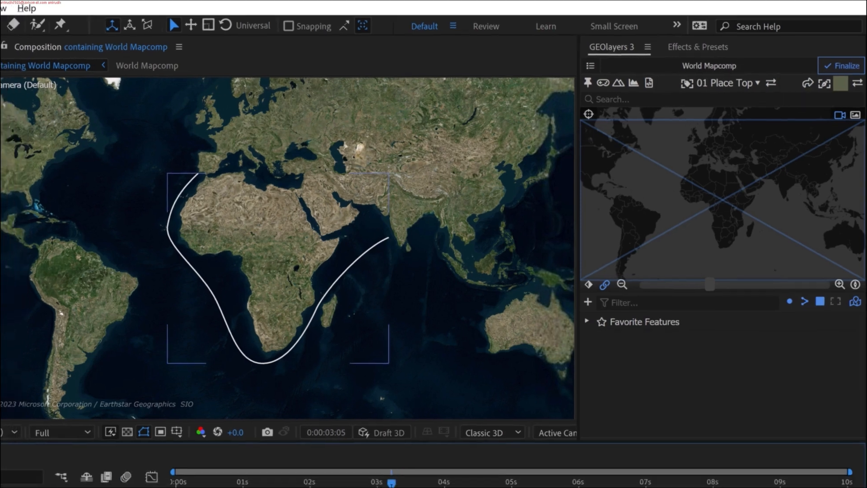
# - Hide the BEST METHOD shape layer and create an arrow layer with GEOlayers' Draw Arrow
pyautogui.click(7, 382)
pyautogui.click(111, 434)
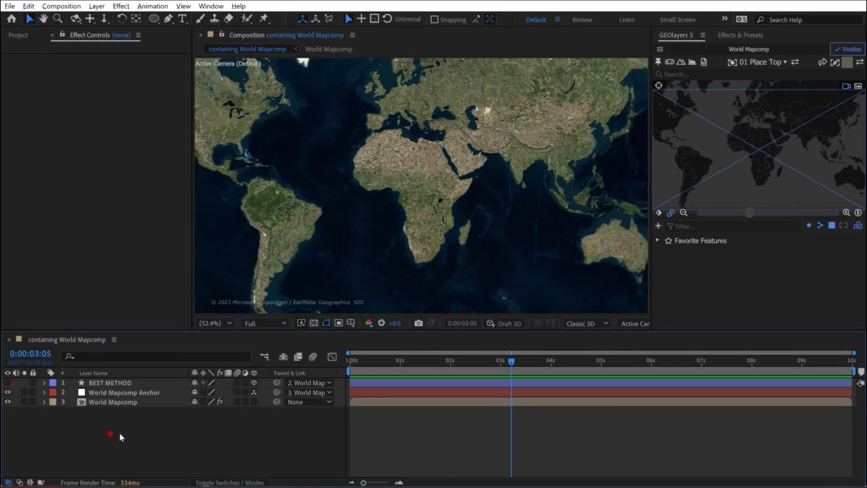
pyautogui.click(822, 63)
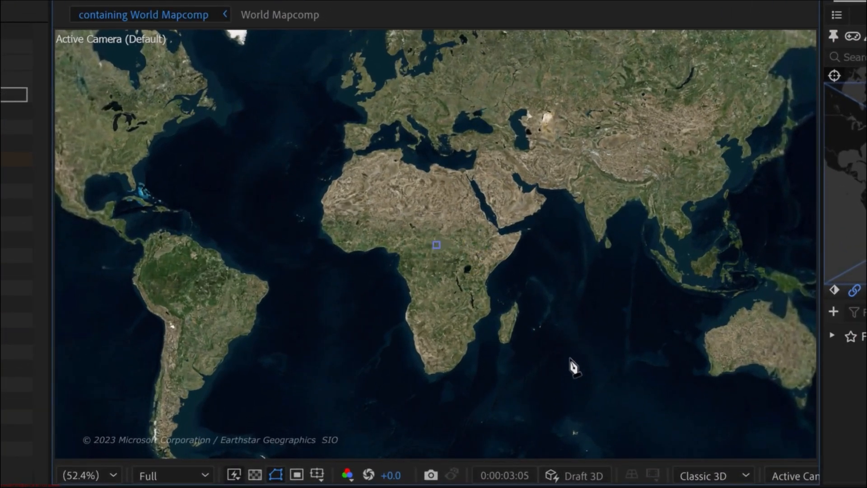
# - Draw the arrow's curved path from the Iberian coast around southern Africa to the southern tip of India
pyautogui.press('/')
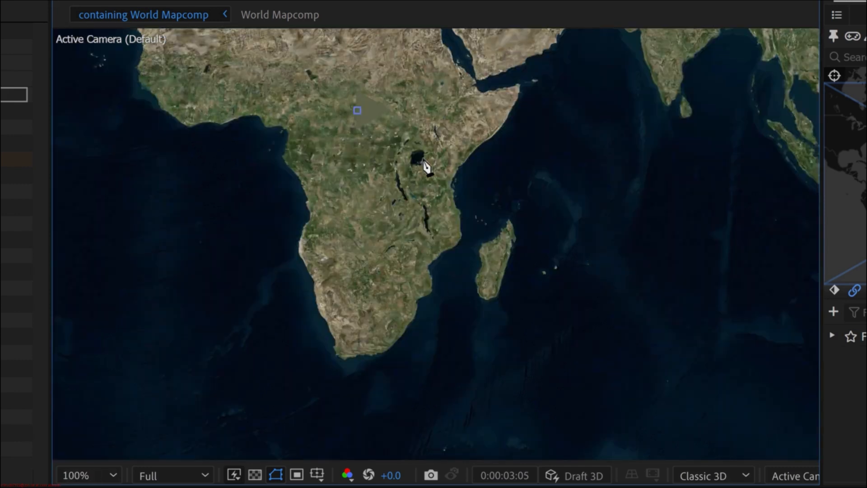
pyautogui.moveTo(421, 134); pyautogui.dragTo(650, 396)
pyautogui.moveTo(572, 351); pyautogui.dragTo(394, 164)
pyautogui.press(',')
pyautogui.moveTo(374, 269); pyautogui.dragTo(381, 311)
pyautogui.moveTo(436, 343); pyautogui.dragTo(454, 356)
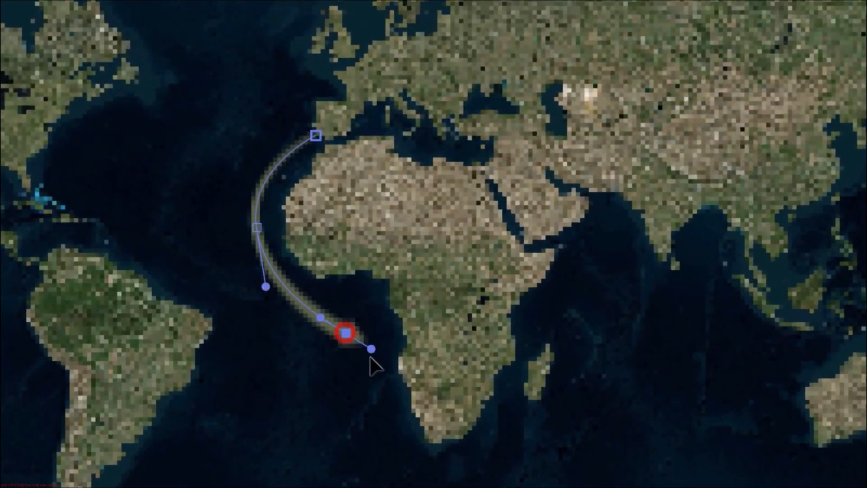
pyautogui.moveTo(370, 356); pyautogui.dragTo(373, 376)
pyautogui.moveTo(436, 391); pyautogui.dragTo(391, 335)
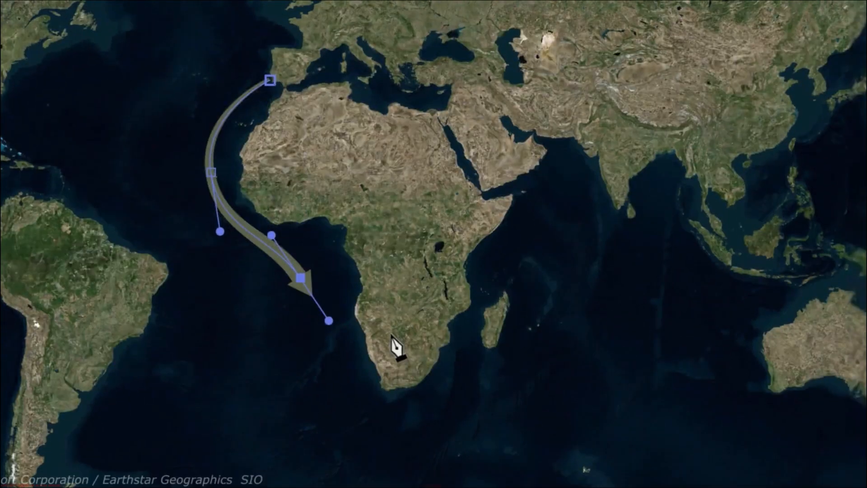
pyautogui.moveTo(377, 414); pyautogui.dragTo(424, 435)
pyautogui.moveTo(472, 329); pyautogui.dragTo(485, 299)
pyautogui.moveTo(586, 207); pyautogui.dragTo(646, 186)
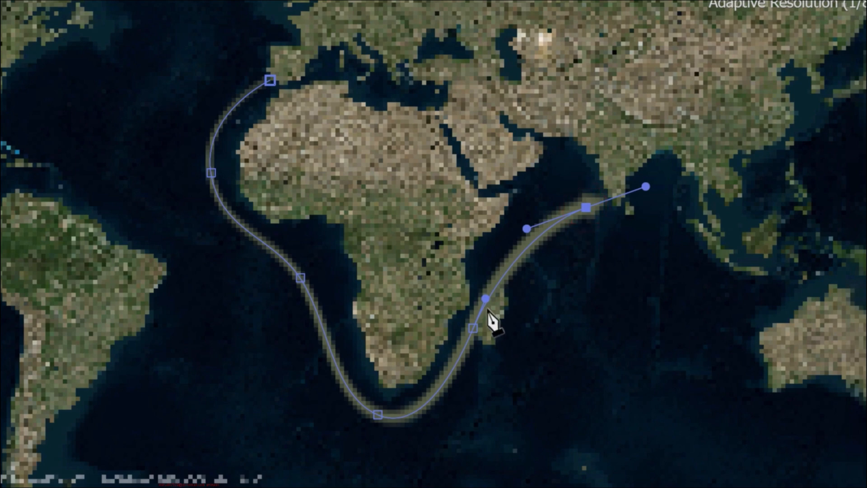
pyautogui.click(483, 299)
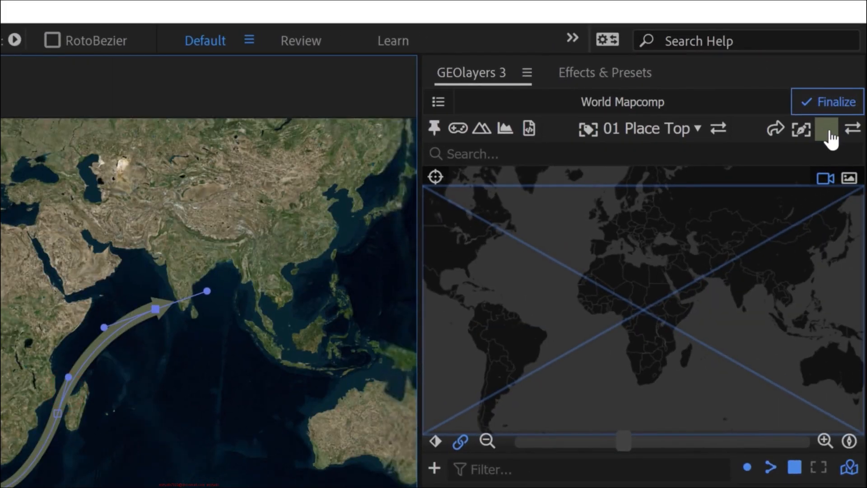
# - Select the Arrow layer and reveal its Trim End keyframes in the timeline
pyautogui.click(828, 132)
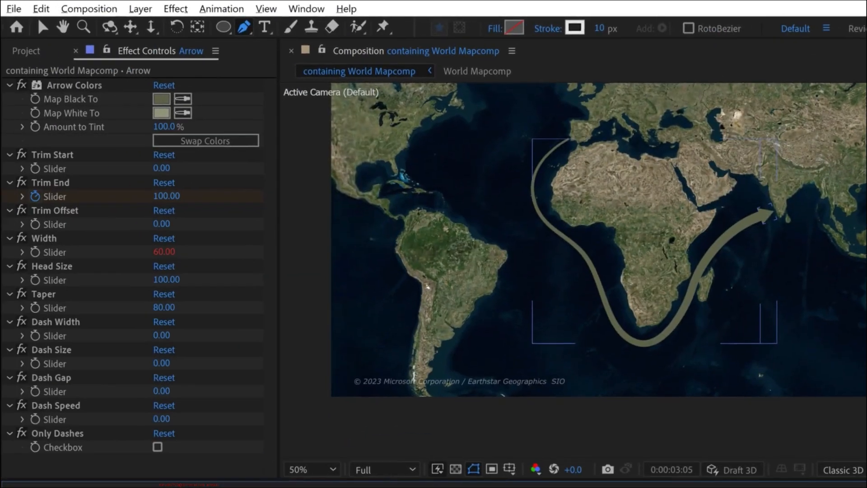
pyautogui.click(190, 486)
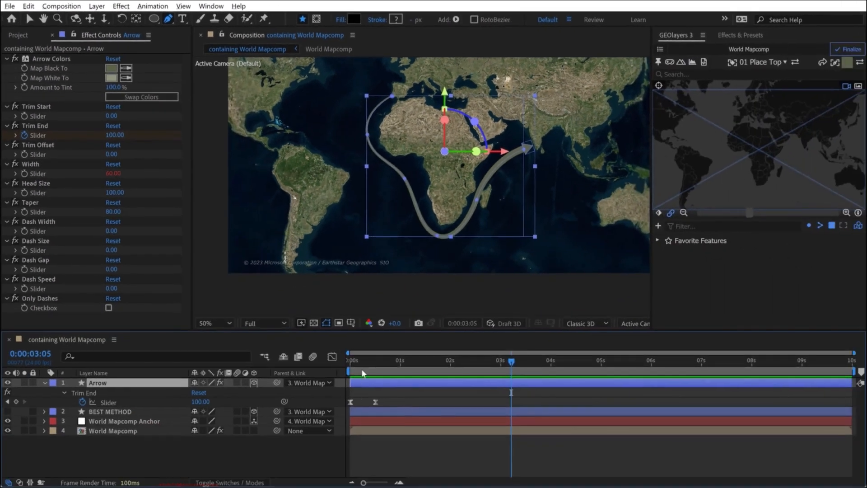
pyautogui.click(435, 401)
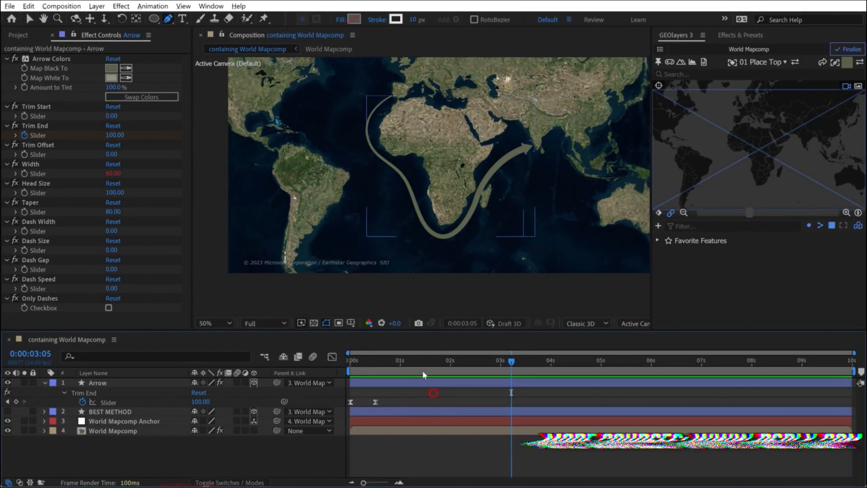
# - Preview the arrow's growth animation from the start of the composition
pyautogui.moveTo(421, 365); pyautogui.dragTo(347, 364)
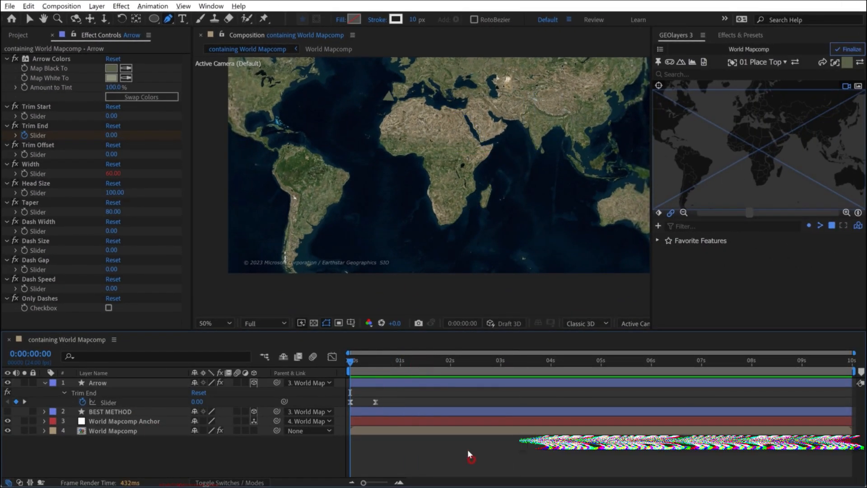
pyautogui.press('space')
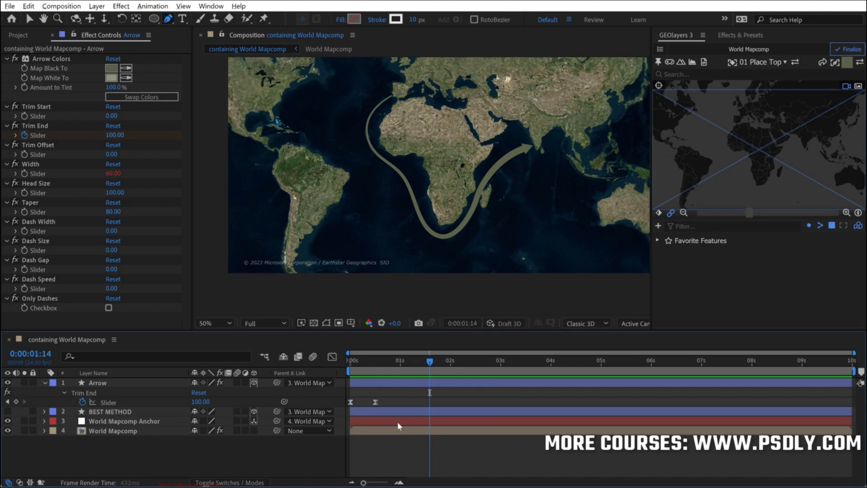
pyautogui.press('space')
# - Move the arrow's last Trim End keyframe to about 5.4 seconds to slow its growth, and preview the animation
pyautogui.click(375, 401)
pyautogui.moveTo(397, 400); pyautogui.dragTo(622, 401)
pyautogui.click(648, 457)
pyautogui.press('space')
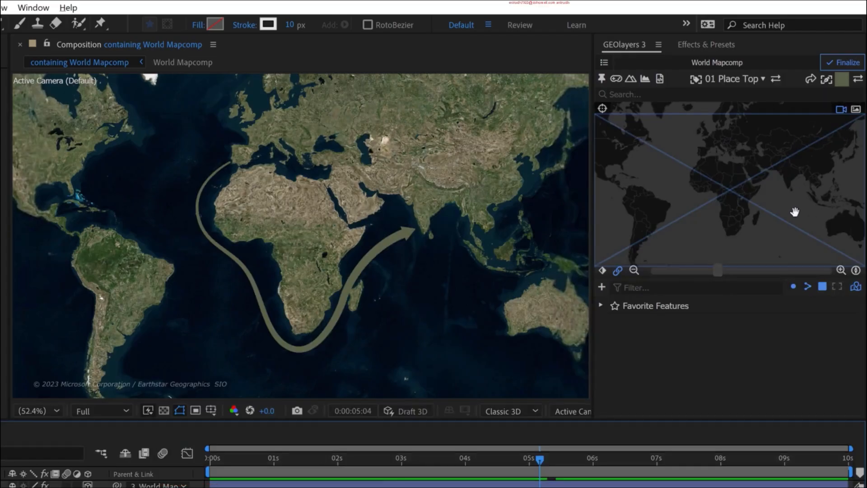
# - Tilt the map into a perspective view and zoom in on Africa
pyautogui.moveTo(784, 199); pyautogui.dragTo(731, 141)
pyautogui.moveTo(707, 210); pyautogui.dragTo(741, 224)
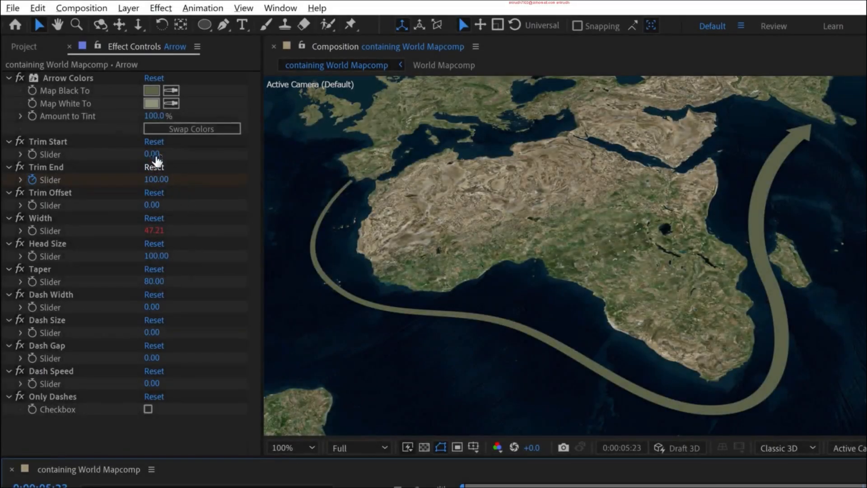
# - Try a Trim Start of 58 and a Trim Offset of 241 on the arrow, and return the offset to 0
pyautogui.moveTo(147, 153); pyautogui.dragTo(193, 150)
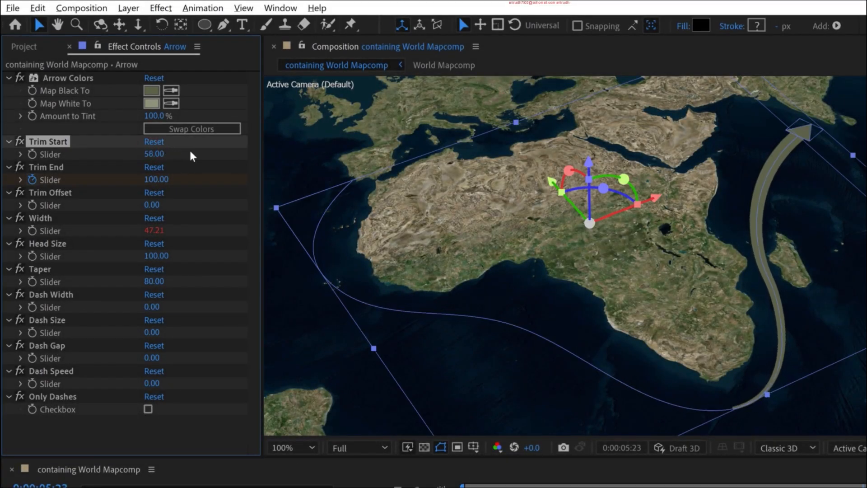
pyautogui.click(186, 205)
pyautogui.moveTo(154, 206); pyautogui.dragTo(332, 200)
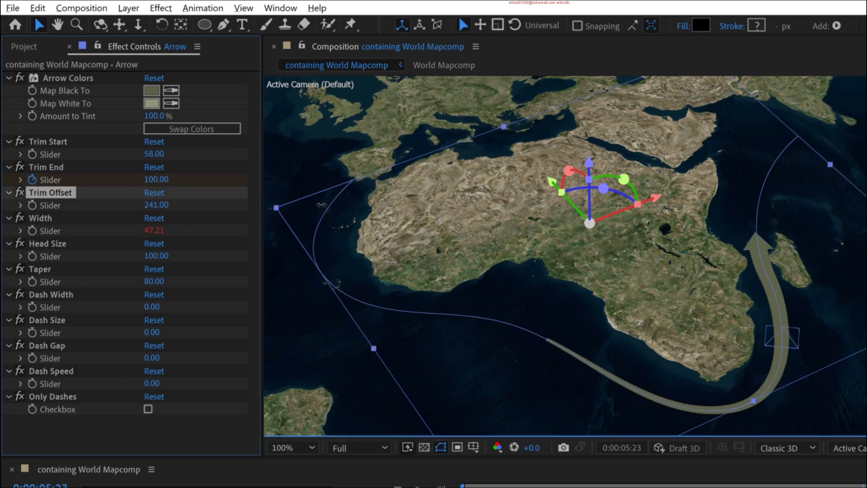
pyautogui.click(152, 205)
pyautogui.write('0')
pyautogui.press('Return')
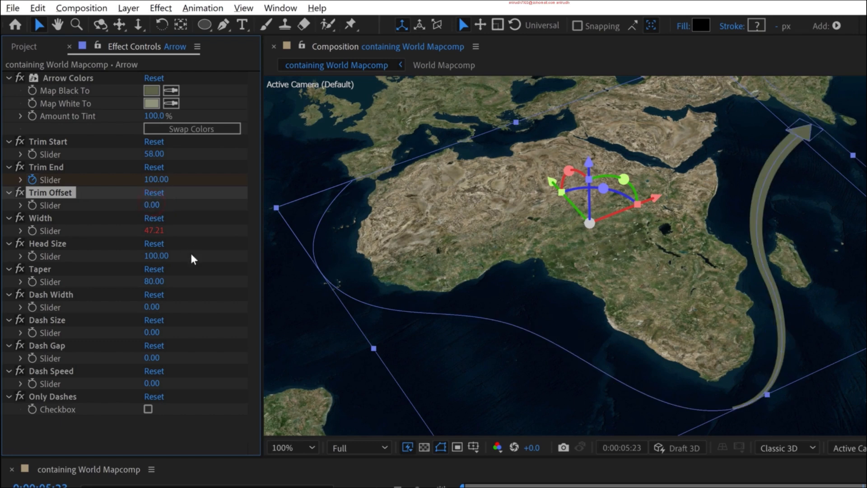
# - Try a different Head Size on the arrow and undo the change
pyautogui.moveTo(169, 255); pyautogui.dragTo(197, 275)
pyautogui.hotkey('ctrl', 'z')
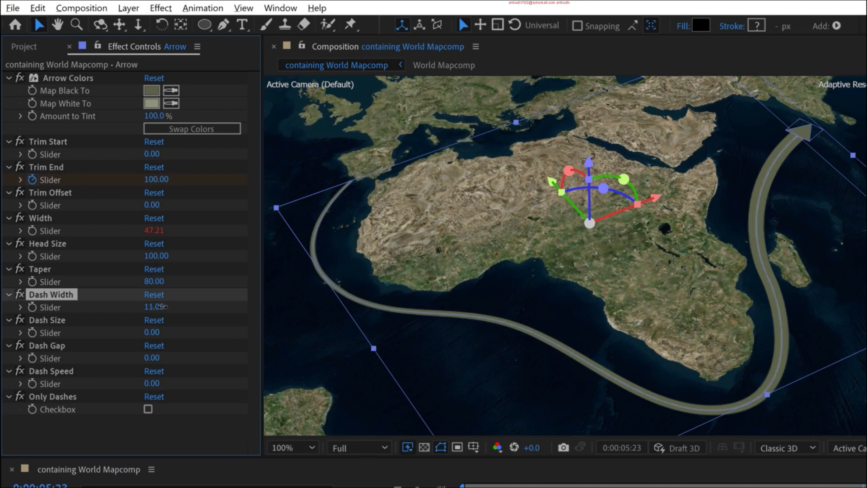
# - Give the arrow dashes with Dash Width 16, Dash Size 32, Dash Gap 31 and Dash Speed 30
pyautogui.moveTo(152, 332); pyautogui.dragTo(166, 357)
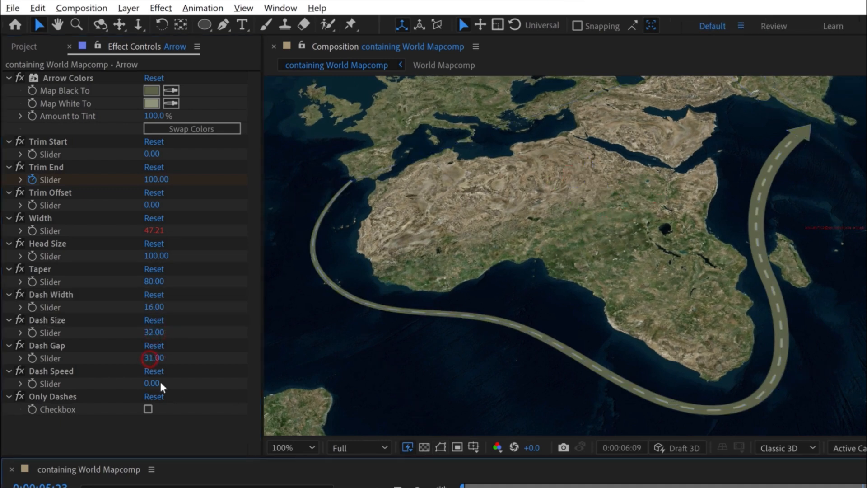
pyautogui.moveTo(158, 383); pyautogui.dragTo(172, 383)
pyautogui.click(271, 485)
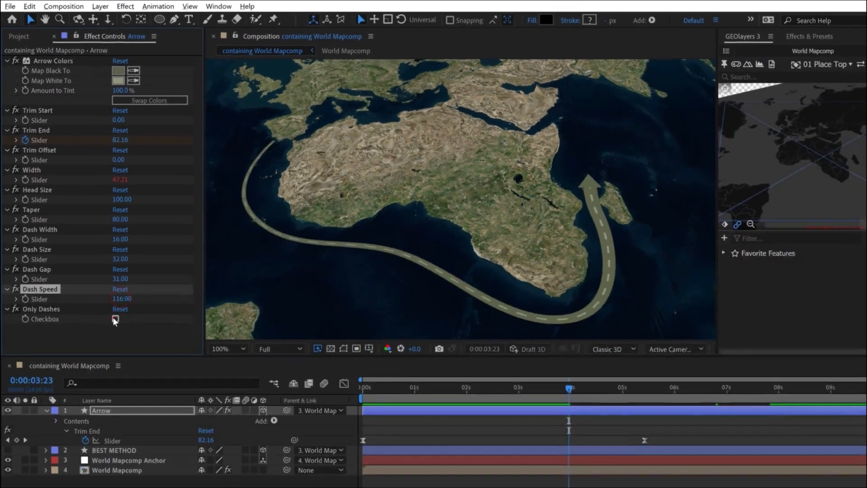
# - Raise the arrow's Dash Speed to 116, enable Only Dashes, and preview the moving dashes
pyautogui.click(148, 409)
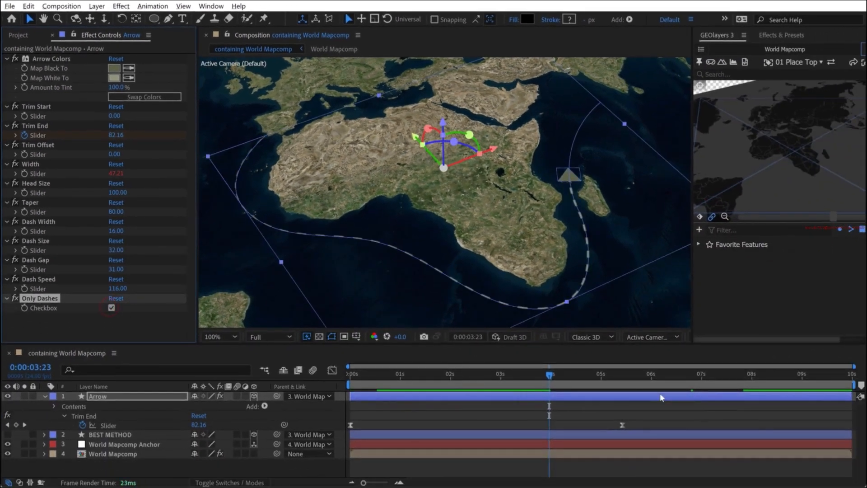
pyautogui.click(713, 401)
pyautogui.press('space')
# - Set the arrow's Head Size to 0 and play the dashed line's animation from the start
pyautogui.click(117, 192)
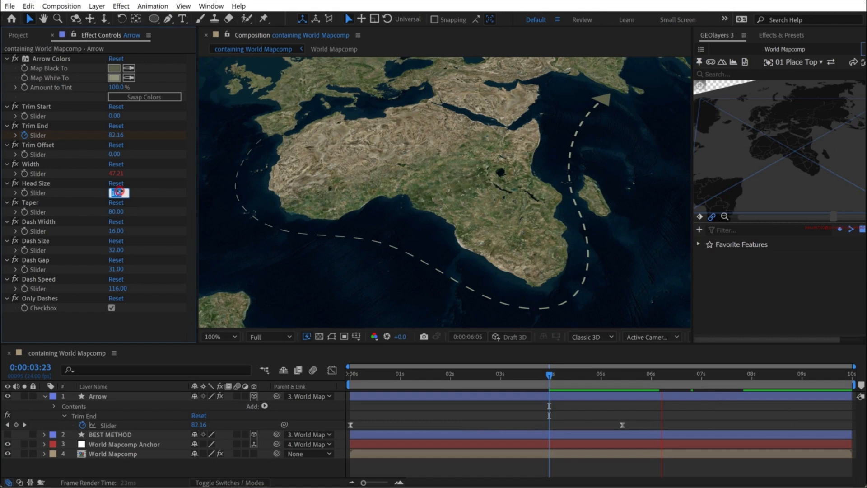
pyautogui.press('Return')
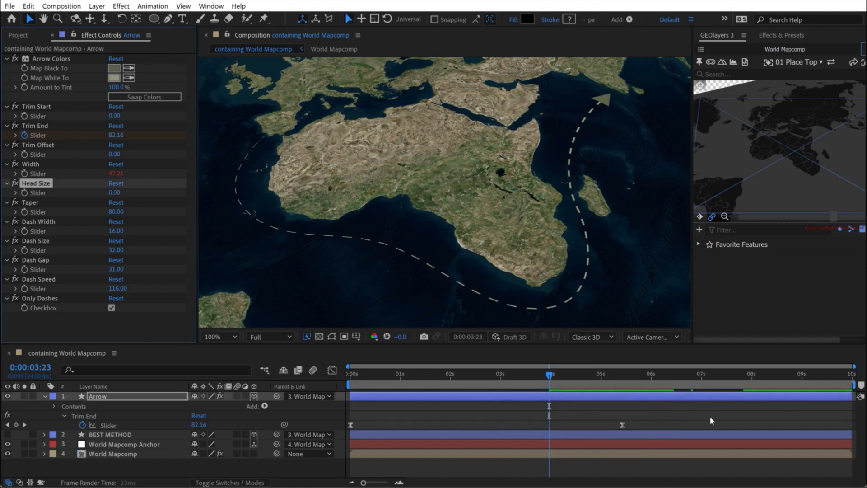
pyautogui.click(713, 422)
pyautogui.press('Home')
pyautogui.press('space')
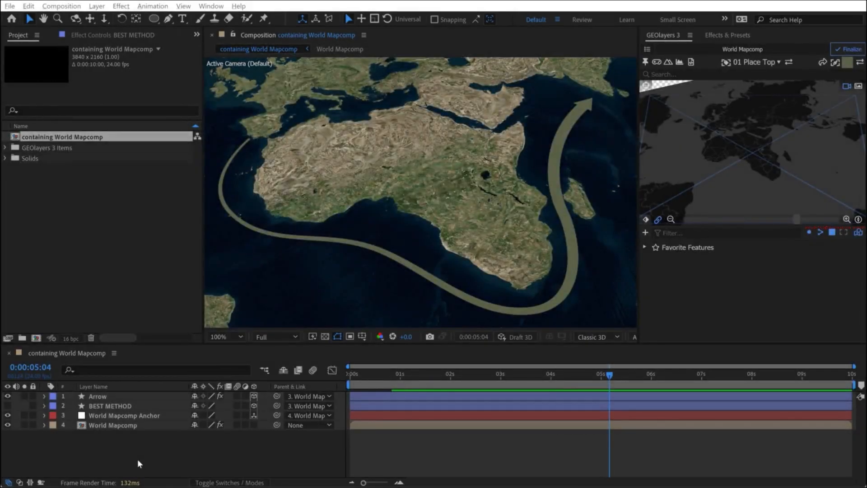
# - Hide the Arrow layer, and show and select the BEST METHOD shape layer
pyautogui.click(7, 396)
pyautogui.click(8, 406)
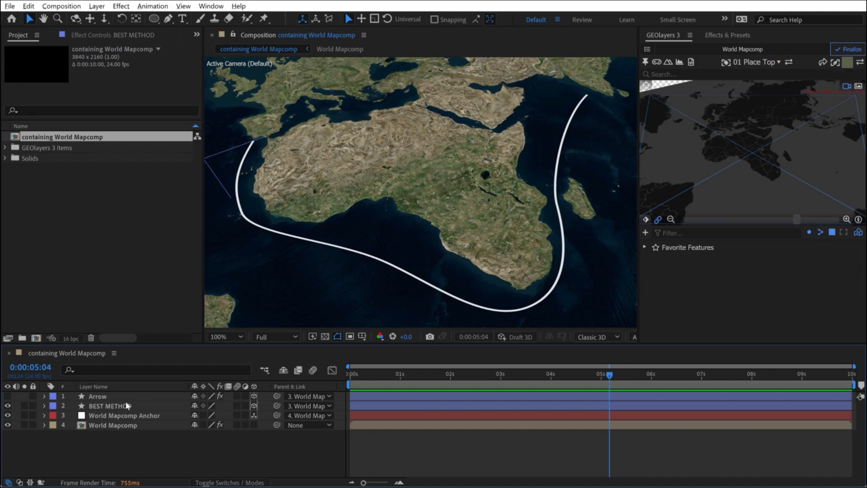
pyautogui.click(114, 406)
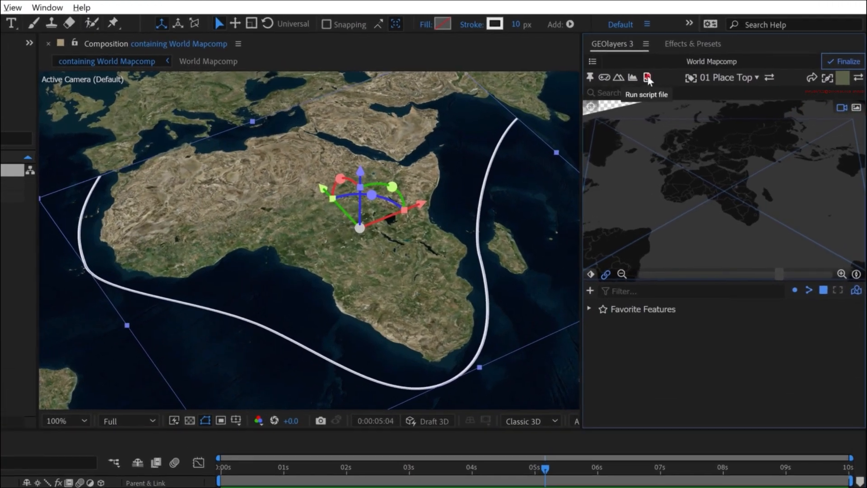
# - Turn the BEST METHOD path into an arrow with the "shapes to arrows" GEOlayers script
pyautogui.click(691, 61)
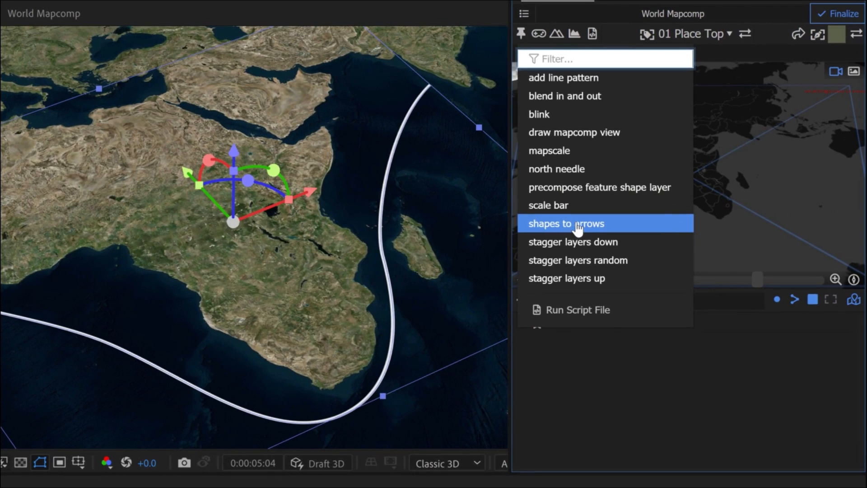
pyautogui.click(578, 224)
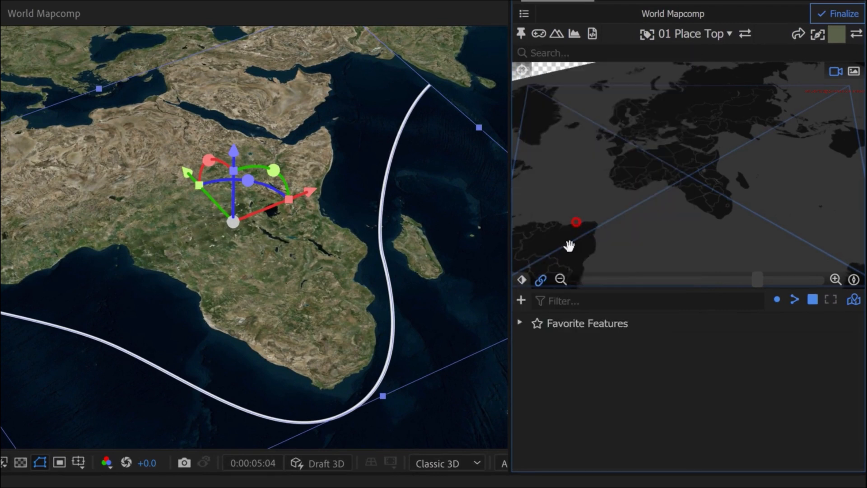
pyautogui.scroll(3, 451, 410)
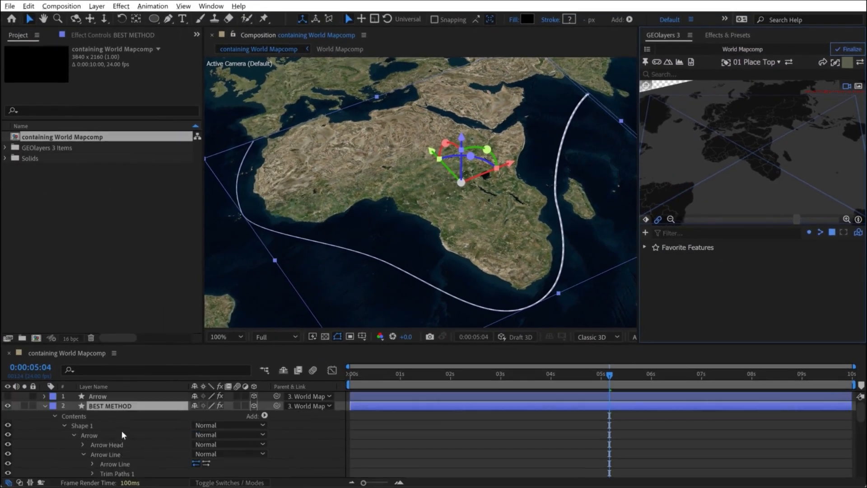
# - Reveal the BEST METHOD layer's keyframes and move the last Trim End keyframe to about 5 seconds
pyautogui.click(110, 406)
pyautogui.press('u')
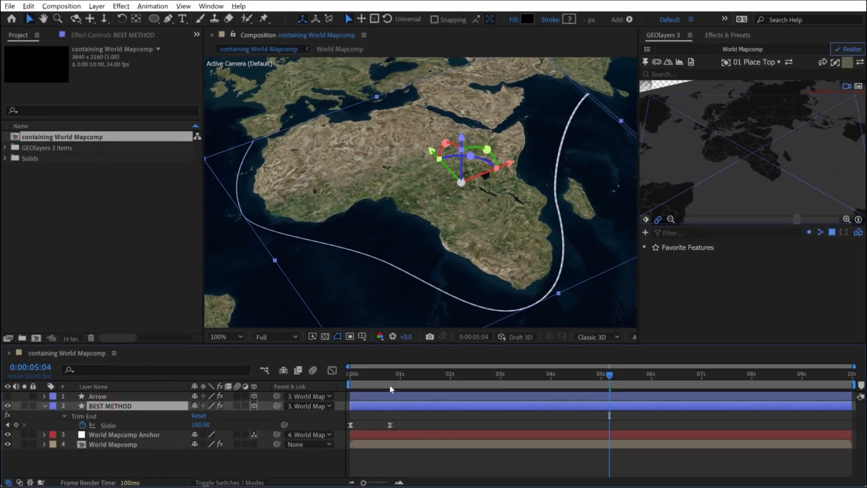
pyautogui.click(391, 425)
pyautogui.moveTo(582, 427); pyautogui.dragTo(603, 427)
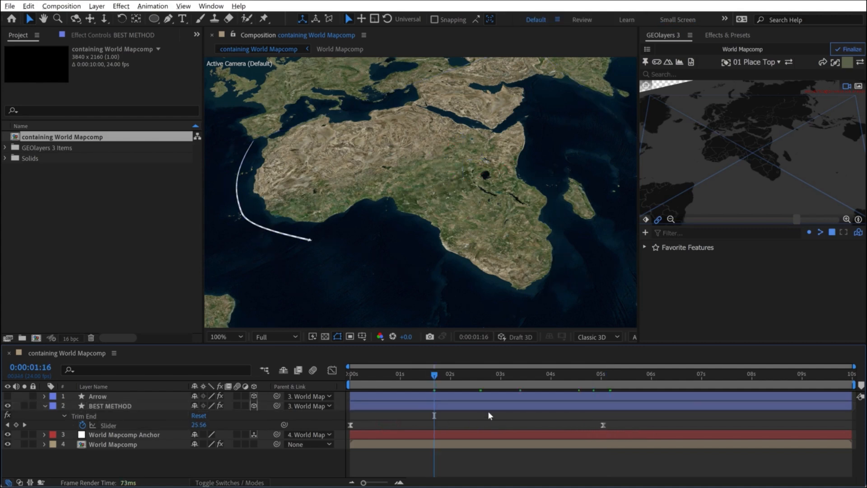
# - Increase the Width in the BEST METHOD layer's arrow effects to thicken the route line
pyautogui.click(491, 406)
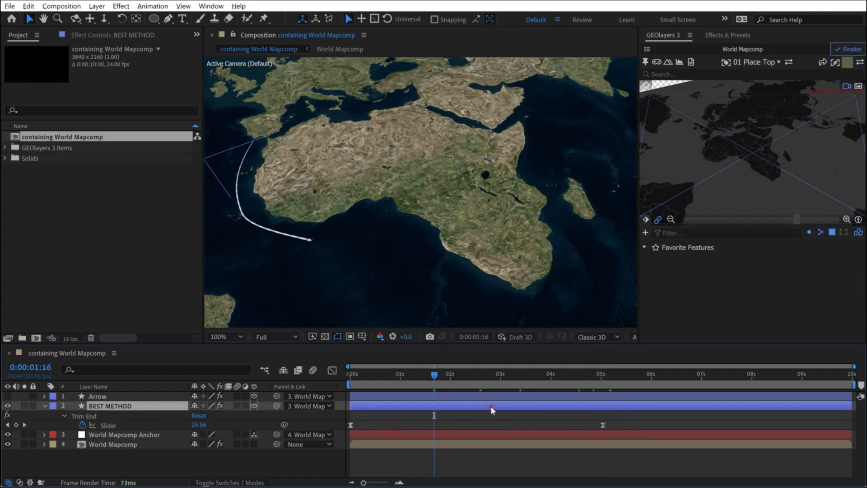
pyautogui.click(108, 34)
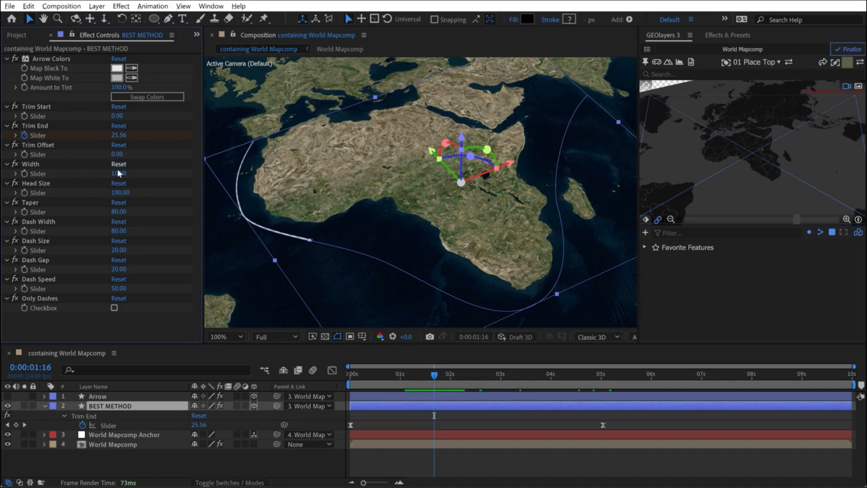
pyautogui.moveTo(119, 173); pyautogui.dragTo(173, 173)
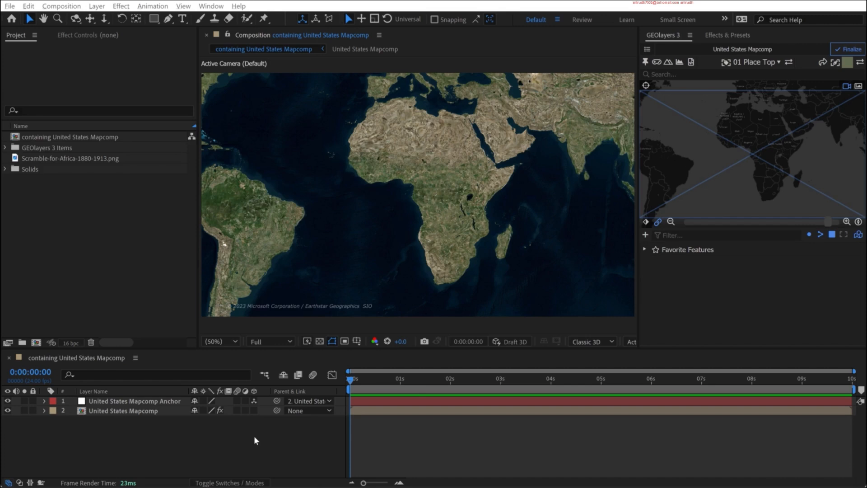
# - Open Scramble-for-Africa-1880-1913.png on its own and examine its 1880 and 1913 maps of Africa
pyautogui.click(68, 158)
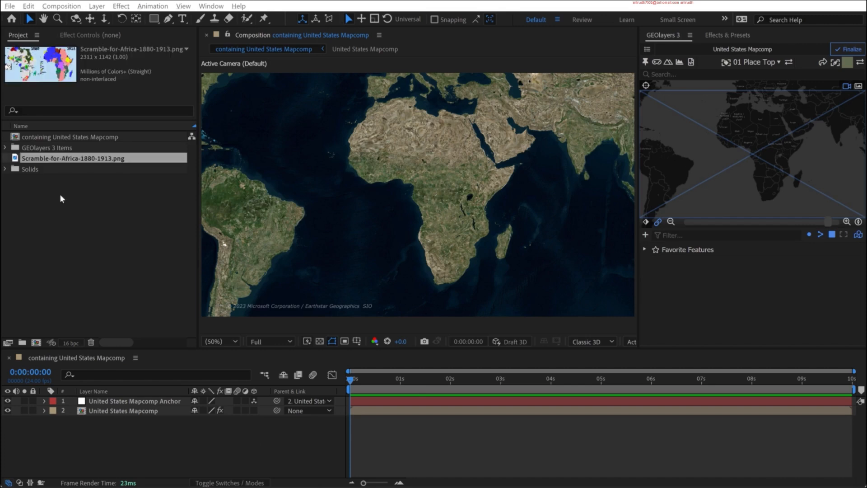
pyautogui.doubleClick(14, 158)
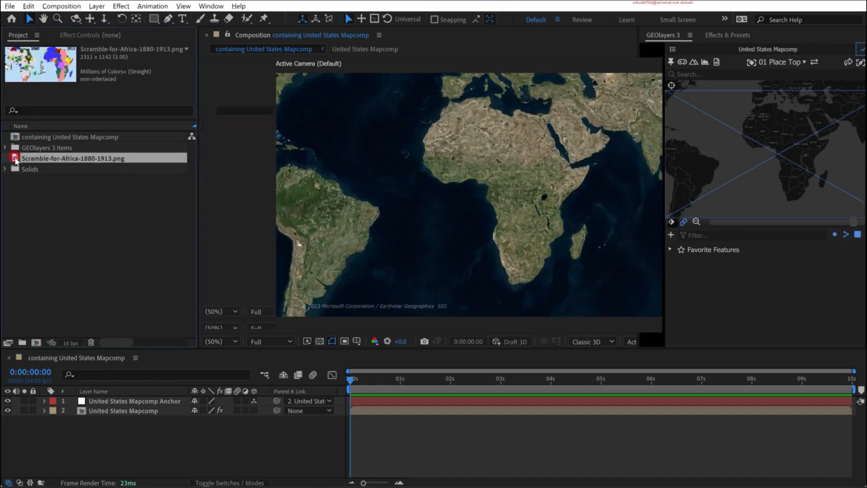
pyautogui.moveTo(229, 36); pyautogui.dragTo(416, 161)
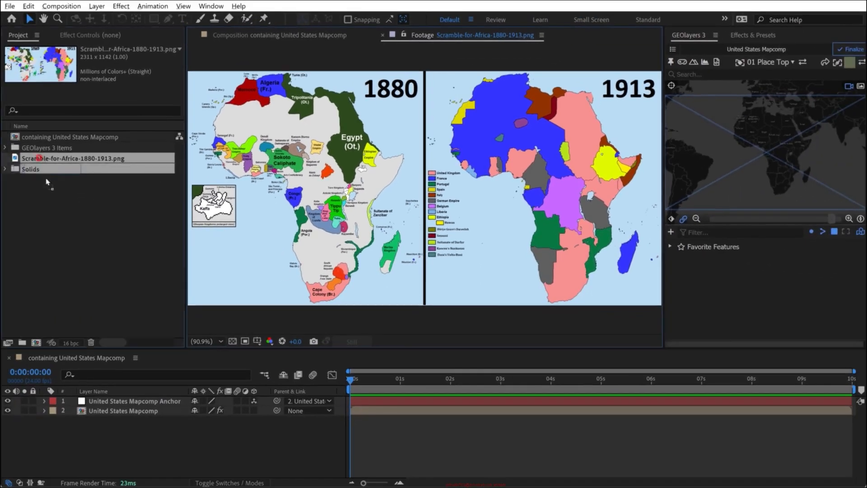
# - Place Scramble-for-Africa-1880-1913.png over Africa as the top layer of the composition and set its opacity to 48%
pyautogui.moveTo(47, 182); pyautogui.dragTo(106, 400)
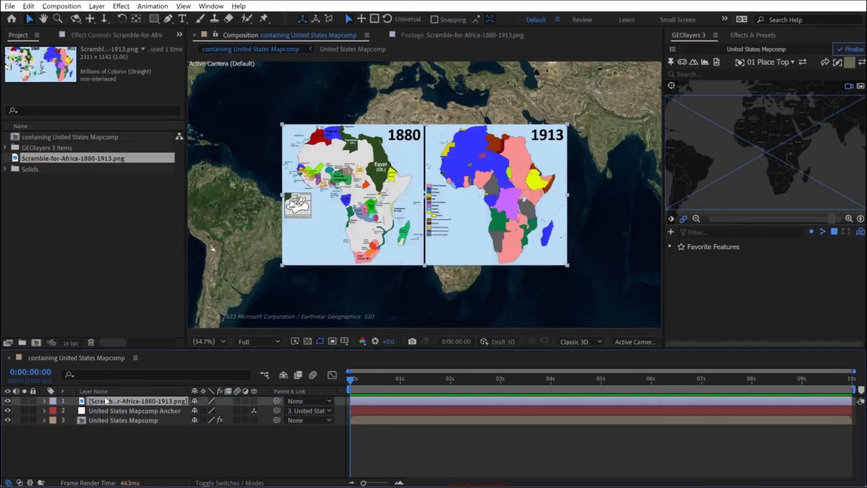
pyautogui.moveTo(362, 159); pyautogui.dragTo(411, 138)
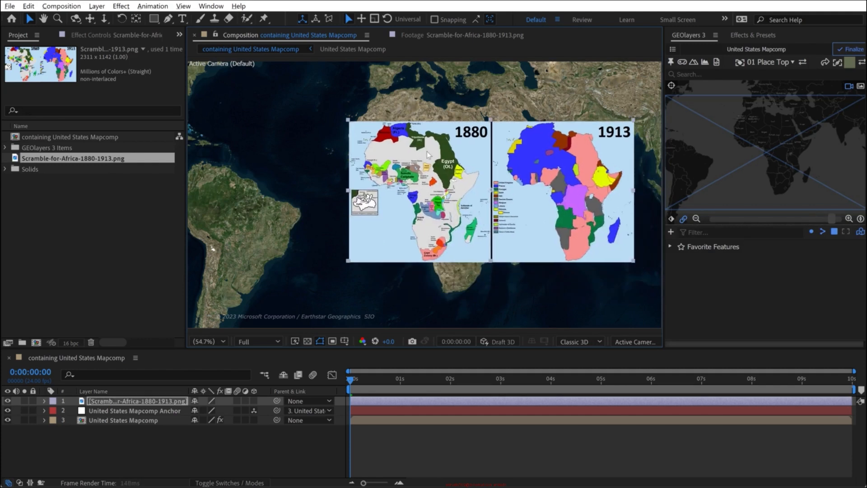
pyautogui.click(135, 400)
pyautogui.press('t')
pyautogui.moveTo(196, 413); pyautogui.dragTo(171, 413)
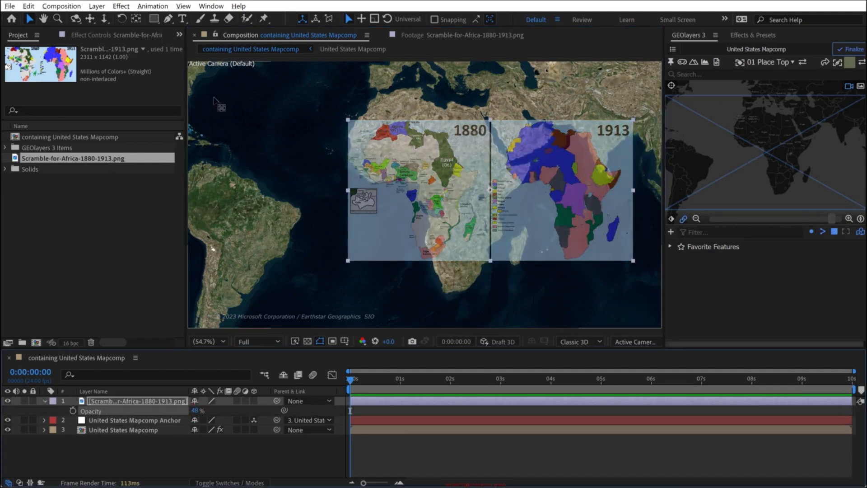
# - With the Pan Behind tool, move the image's anchor point to the tip of the Horn of Africa on its 1880 map
pyautogui.press('y')
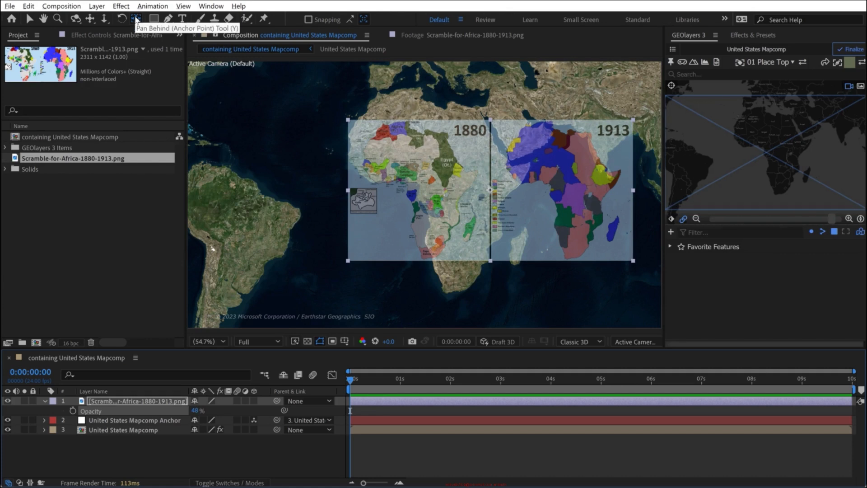
pyautogui.click(136, 19)
pyautogui.scroll(1, 483, 199)
pyautogui.moveTo(515, 217); pyautogui.dragTo(441, 233)
pyautogui.scroll(1, 452, 210)
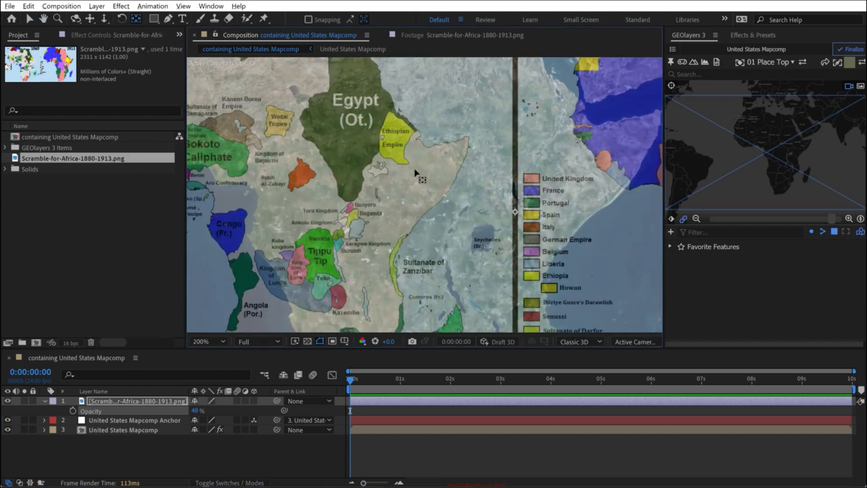
pyautogui.moveTo(445, 160); pyautogui.dragTo(401, 180)
pyautogui.scroll(-3, 406, 185)
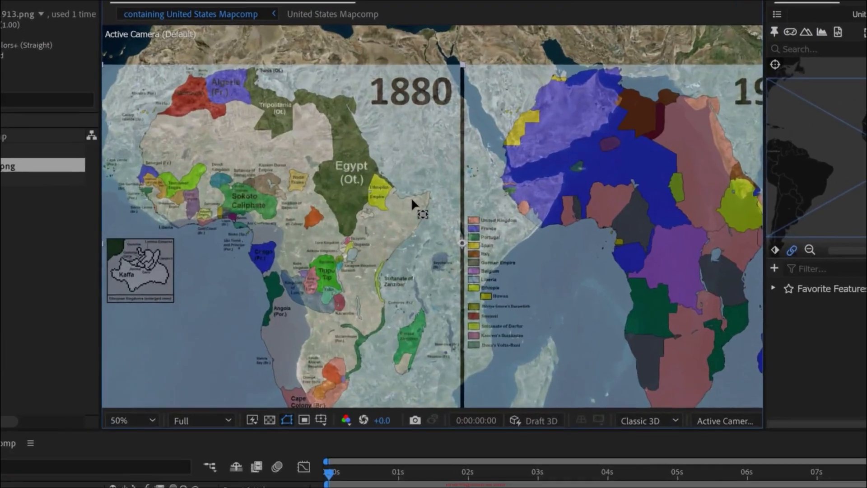
pyautogui.scroll(2, 409, 218)
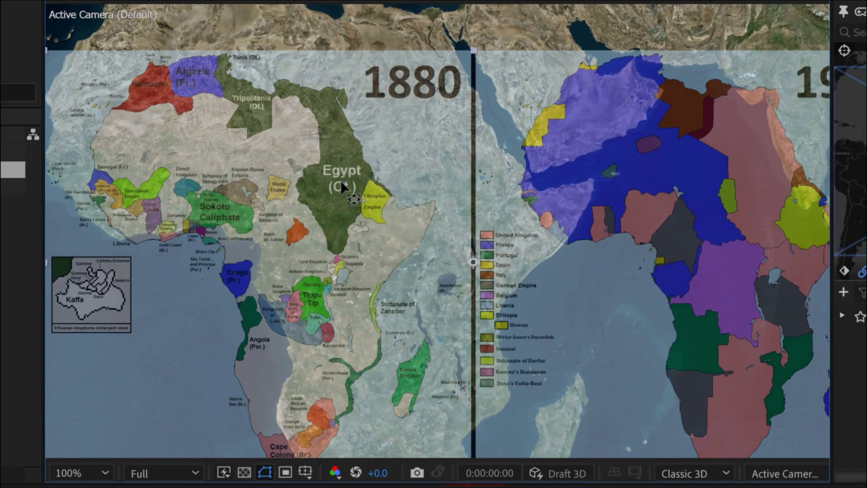
pyautogui.scroll(1, 412, 225)
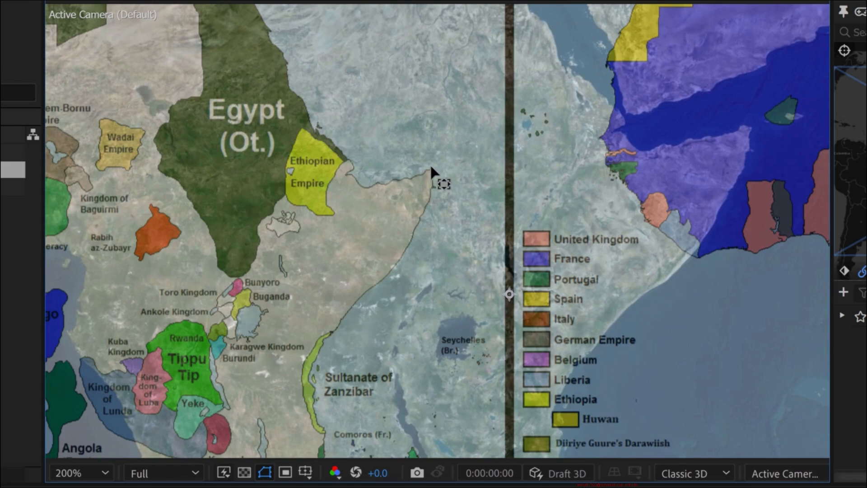
pyautogui.moveTo(510, 294); pyautogui.dragTo(429, 172)
pyautogui.scroll(1, 429, 168)
pyautogui.moveTo(446, 121); pyautogui.dragTo(484, 221)
pyautogui.click(458, 220)
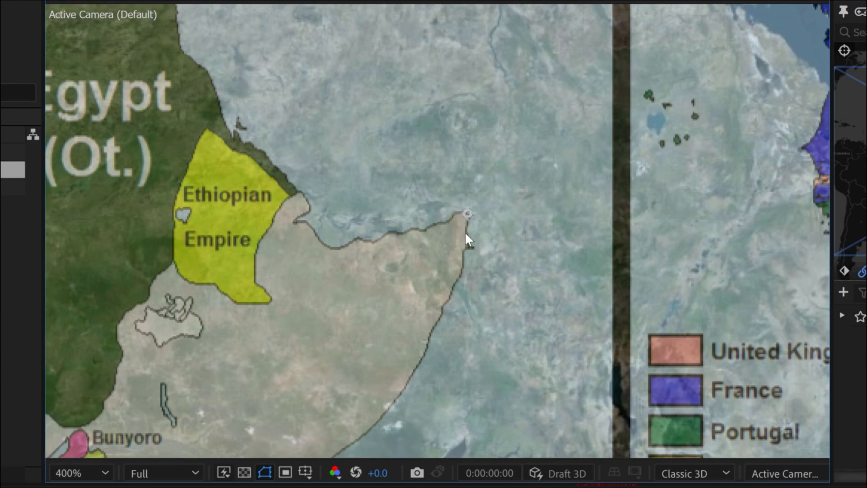
# - Move the image so the Horn of Africa's tip on its 1880 map aligns with the satellite map's coastline
pyautogui.press(',')
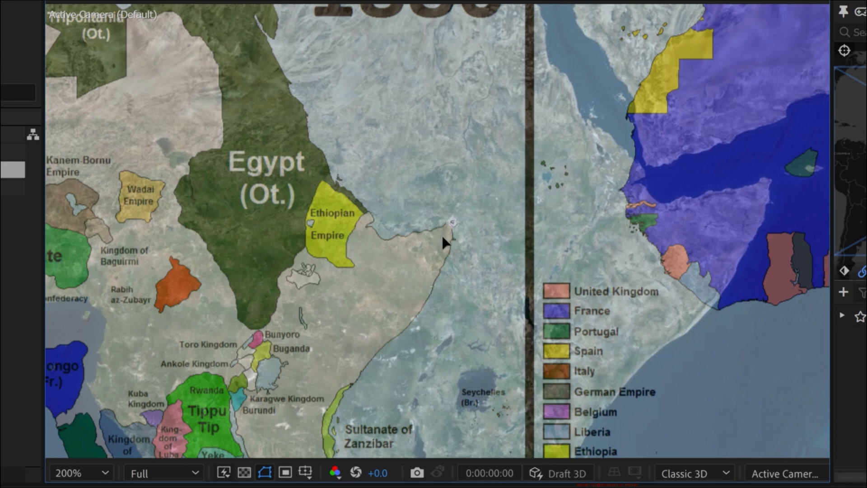
pyautogui.moveTo(441, 234)
pyautogui.mouseDown()
pyautogui.moveTo(591, 267)
pyautogui.moveTo(727, 216)
pyautogui.moveTo(753, 189)
pyautogui.mouseUp()
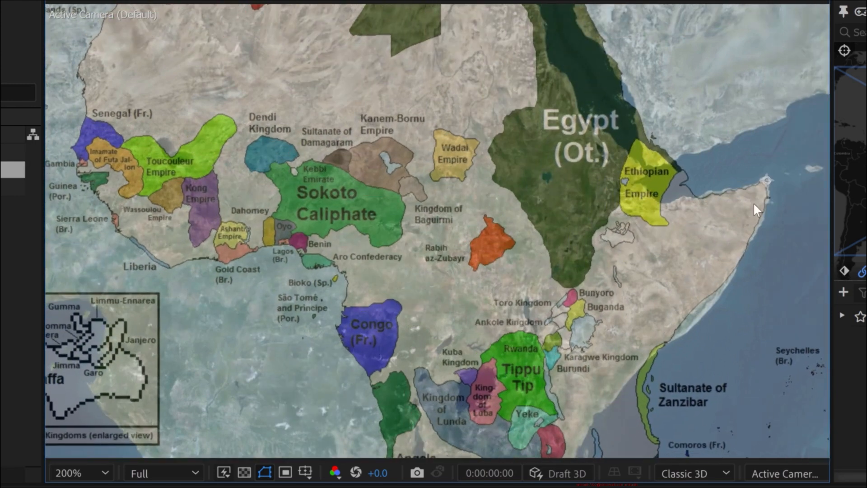
pyautogui.moveTo(753, 202); pyautogui.dragTo(558, 239)
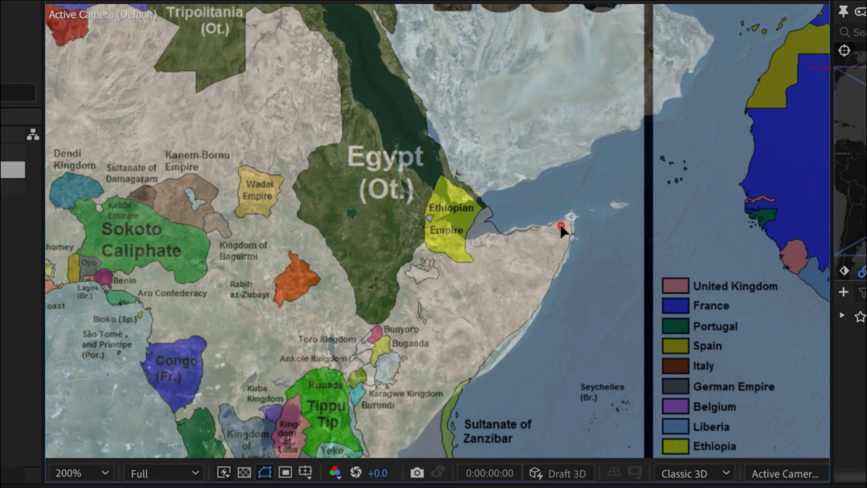
pyautogui.moveTo(562, 230); pyautogui.dragTo(564, 230)
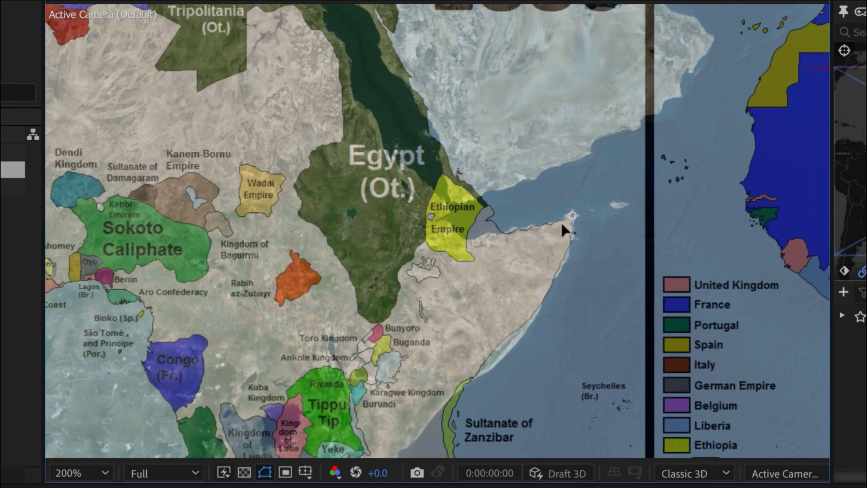
pyautogui.press('.')
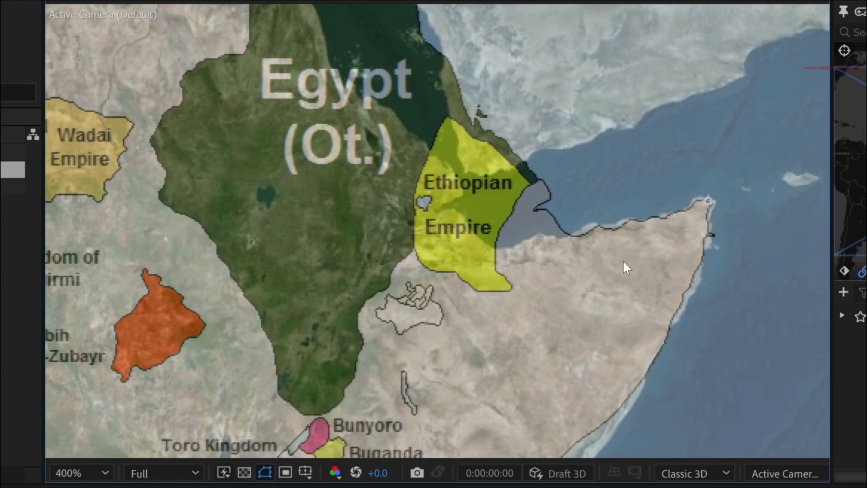
pyautogui.moveTo(685, 208); pyautogui.dragTo(614, 220)
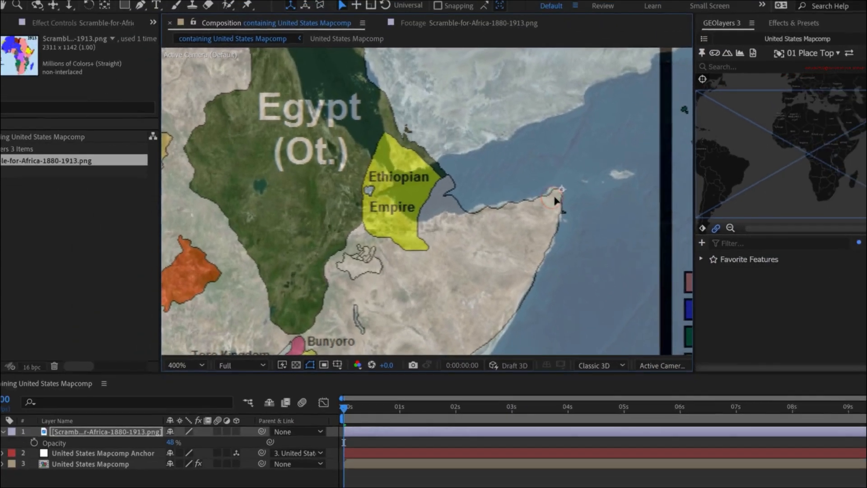
pyautogui.press(',')
# - Scale the image layer to 158.3% so the 1880 map's West African coastline matches the satellite map
pyautogui.click(107, 433)
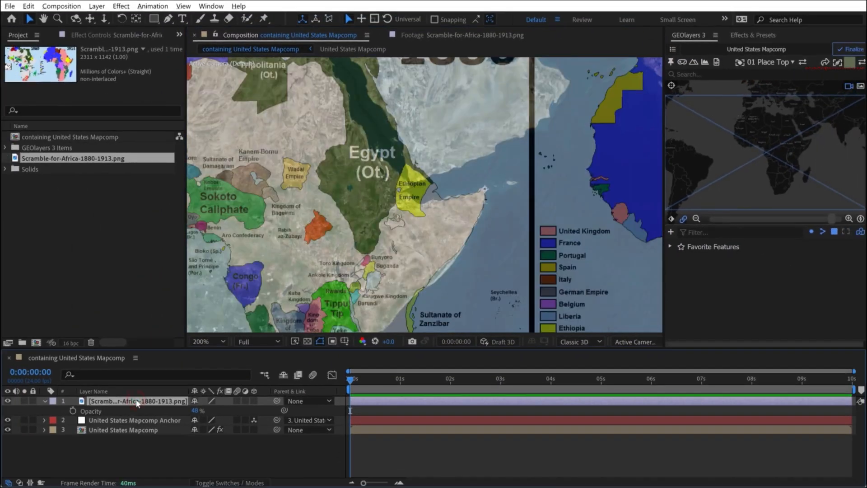
pyautogui.hotkey('shift', 's')
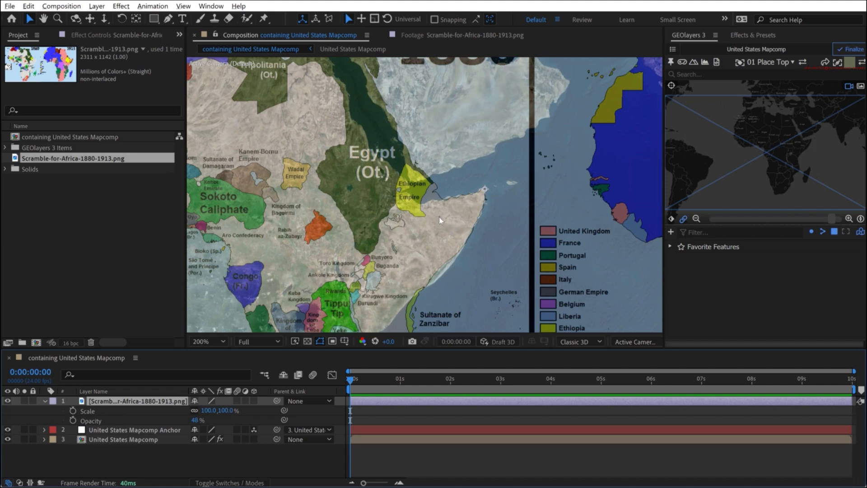
pyautogui.scroll(-4, 440, 220)
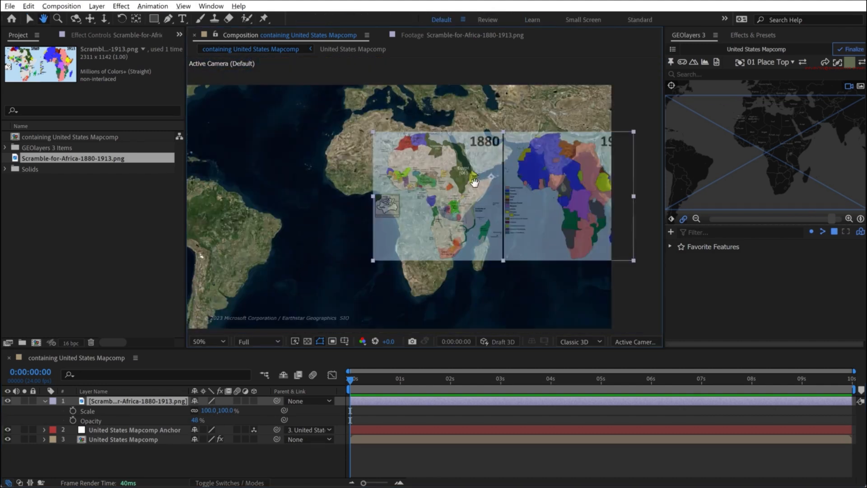
pyautogui.moveTo(210, 411); pyautogui.dragTo(365, 386)
pyautogui.scroll(2, 325, 187)
pyautogui.moveTo(325, 186); pyautogui.dragTo(443, 240)
pyautogui.scroll(2, 424, 204)
pyautogui.scroll(1, 423, 201)
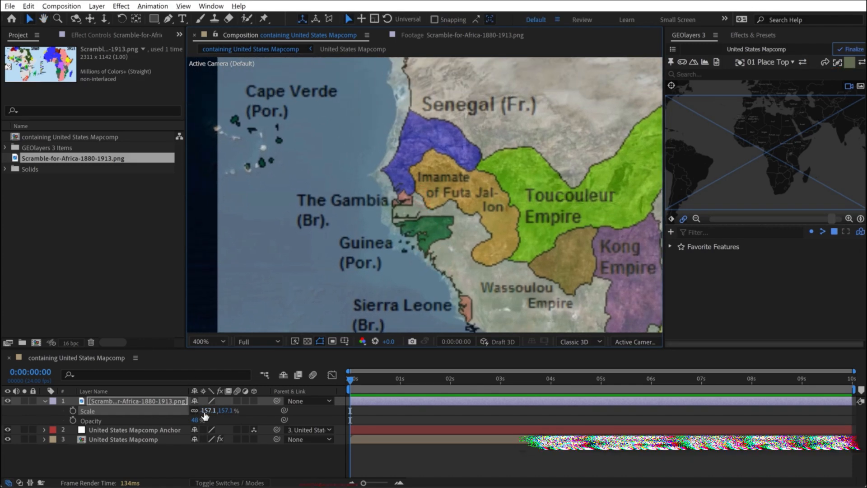
pyautogui.moveTo(209, 410); pyautogui.dragTo(215, 410)
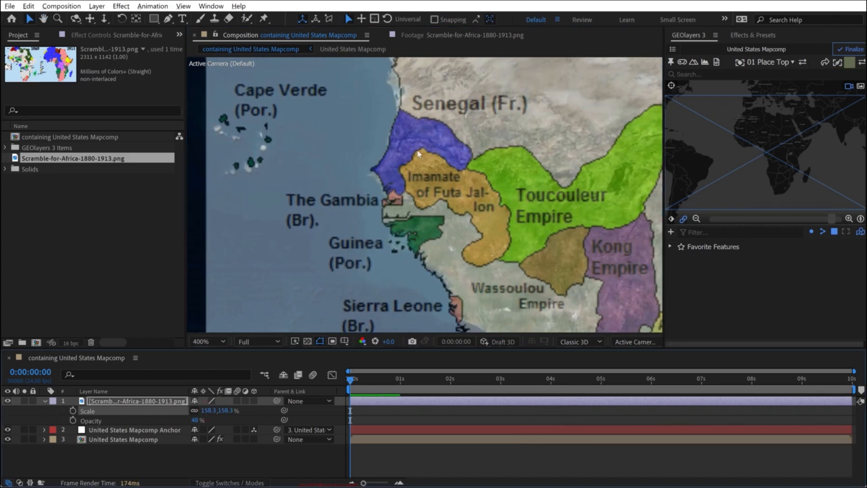
# - Check the overlay's fit across Africa by toggling the image layer's visibility, and lower its opacity to 29%
pyautogui.scroll(-1, 450, 189)
pyautogui.moveTo(523, 231); pyautogui.dragTo(396, 196)
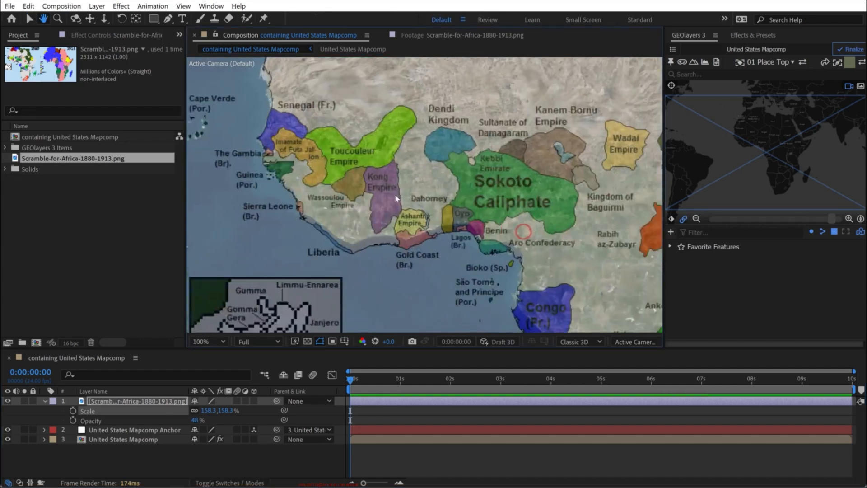
pyautogui.scroll(-1, 395, 196)
pyautogui.moveTo(541, 236); pyautogui.dragTo(487, 187)
pyautogui.scroll(-1, 491, 195)
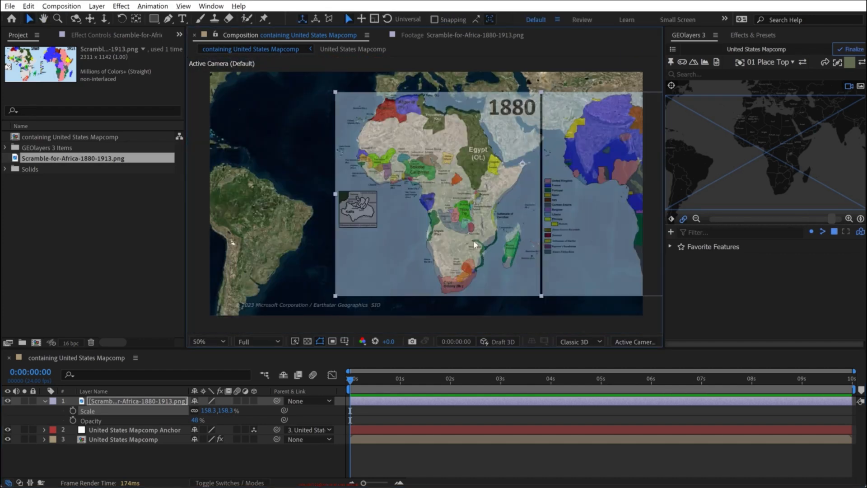
pyautogui.click(98, 457)
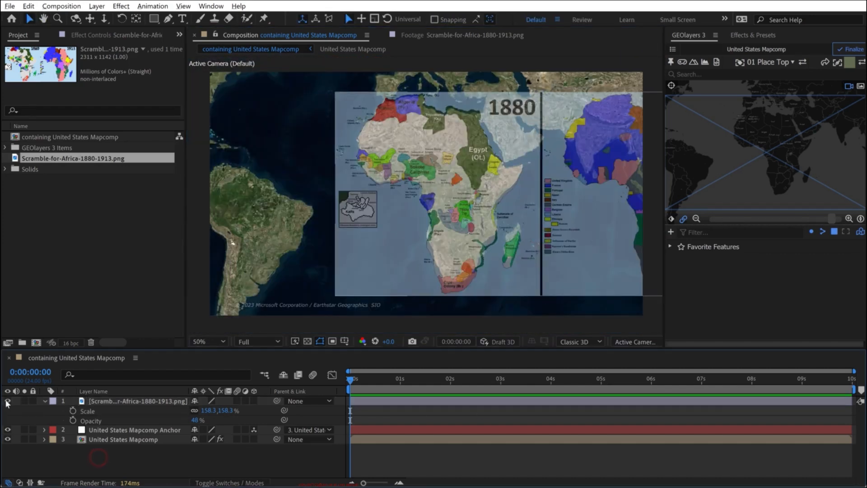
pyautogui.click(7, 401)
pyautogui.click(8, 401)
pyautogui.moveTo(185, 420)
pyautogui.mouseDown()
pyautogui.moveTo(167, 420)
pyautogui.moveTo(195, 420)
pyautogui.moveTo(180, 420)
pyautogui.mouseUp()
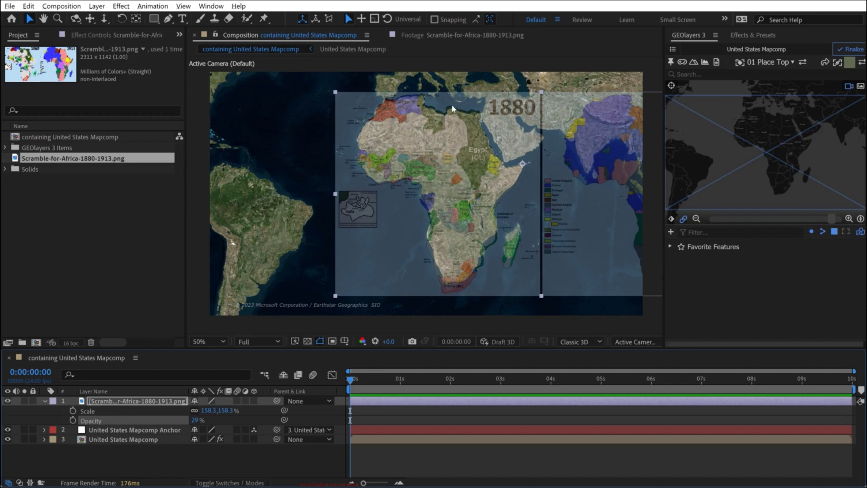
# - Check the overlay's fit in North Africa and at the Cape, and parent the image layer to the United States Mapcomp Anchor layer
pyautogui.scroll(5, 451, 106)
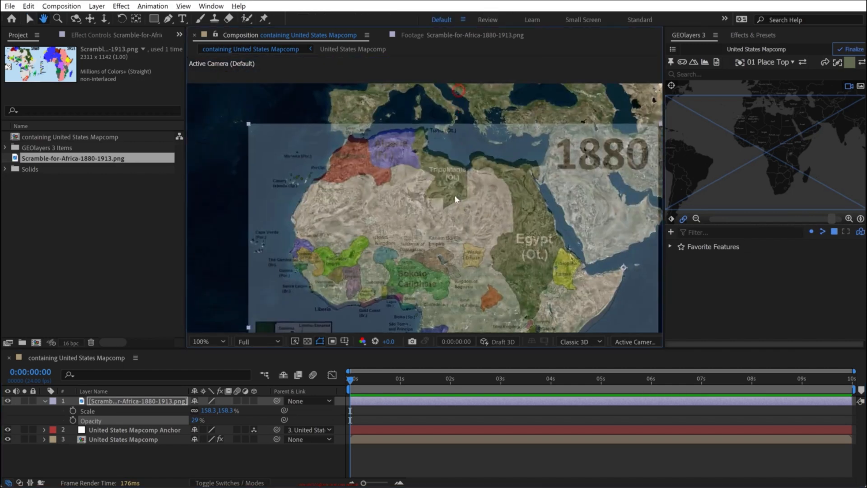
pyautogui.moveTo(431, 109); pyautogui.dragTo(432, 168)
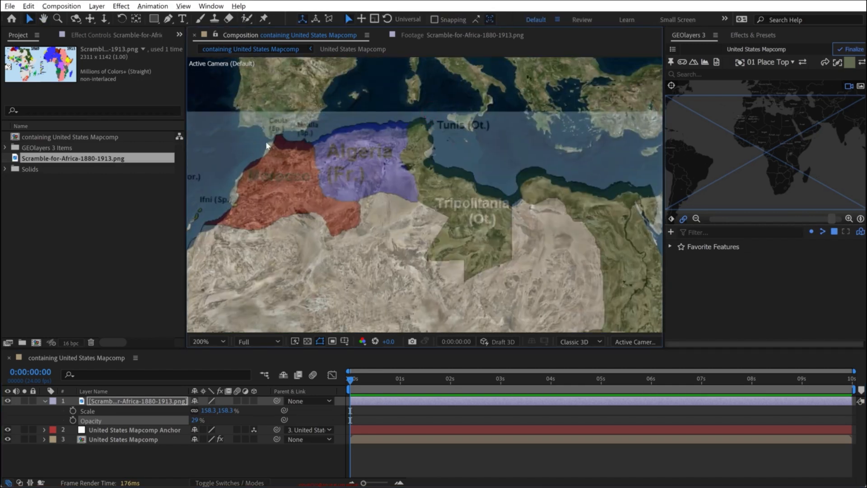
pyautogui.scroll(-5, 491, 281)
pyautogui.scroll(5, 418, 251)
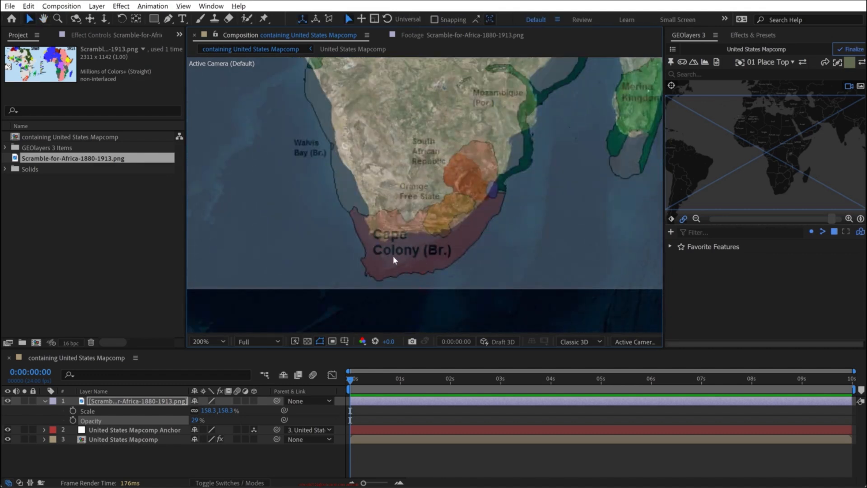
pyautogui.hotkey('shift', '/')
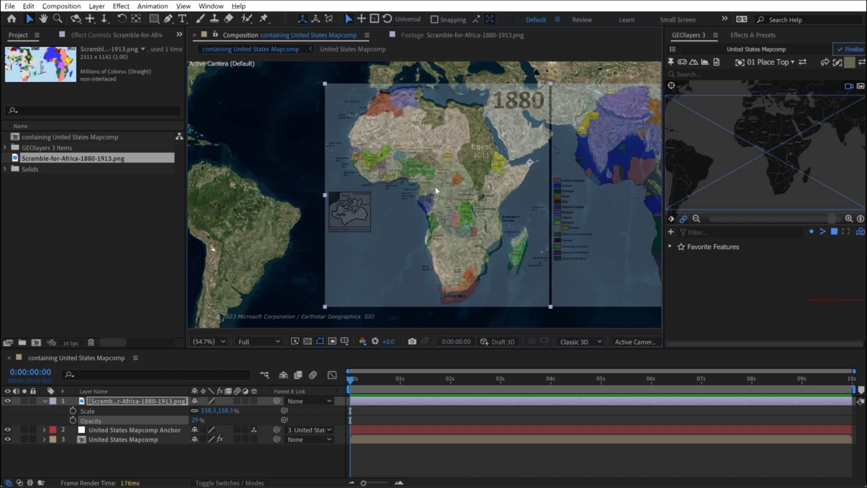
pyautogui.click(130, 401)
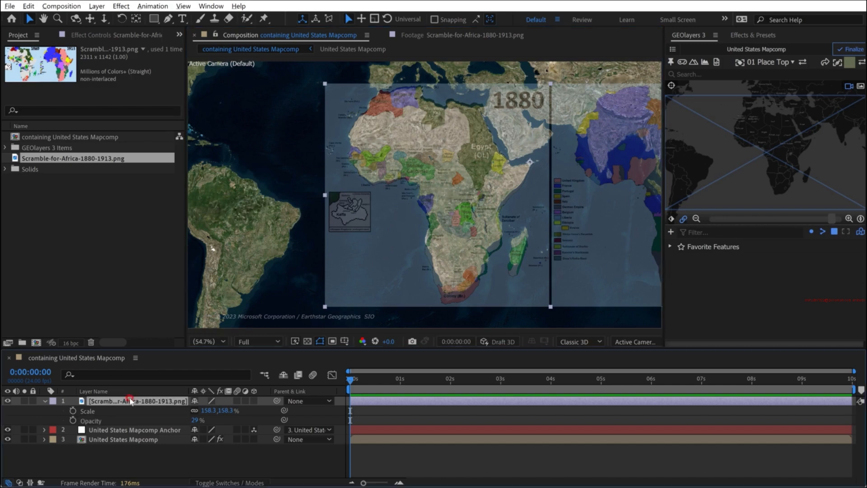
pyautogui.moveTo(276, 399); pyautogui.dragTo(131, 430)
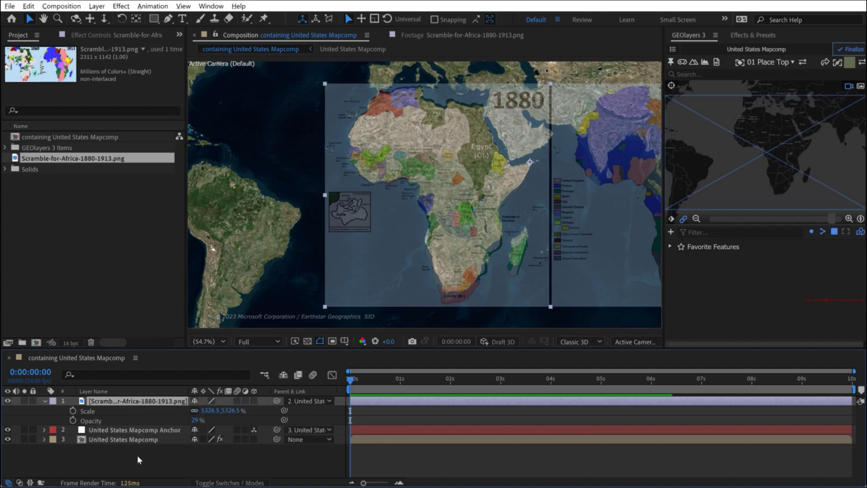
# - With the Puppet Pin tool, place a pin on the image at the tip of the Horn of Africa
pyautogui.scroll(1, 481, 184)
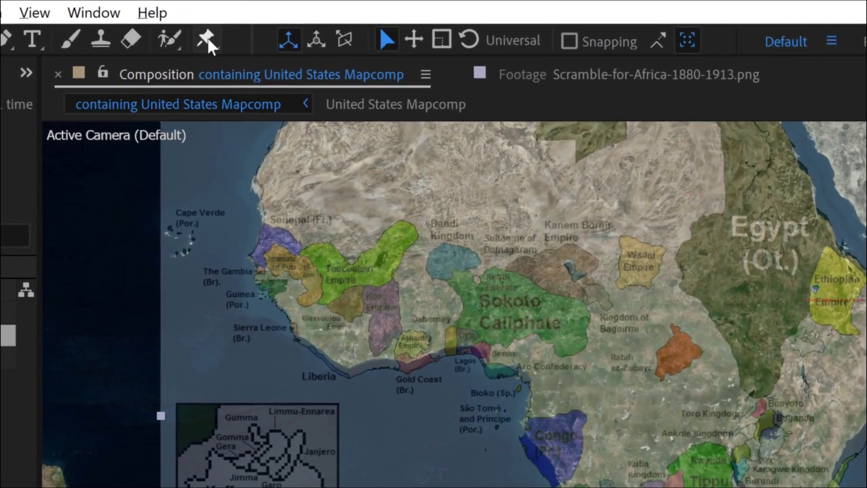
pyautogui.click(206, 39)
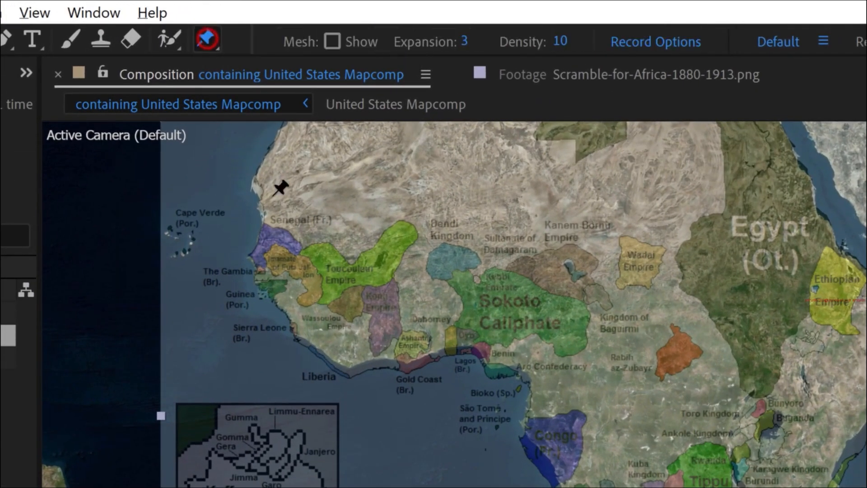
pyautogui.scroll(1, 854, 327)
pyautogui.moveTo(619, 210); pyautogui.dragTo(309, 303)
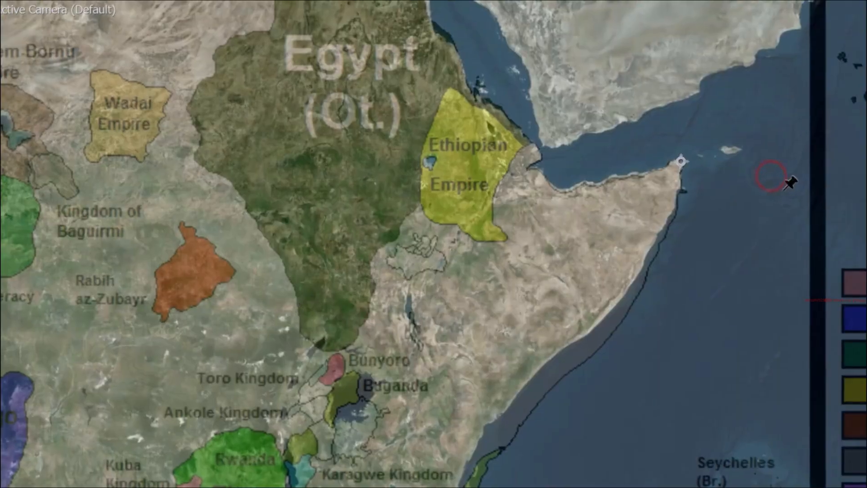
pyautogui.scroll(1, 787, 179)
pyautogui.moveTo(766, 179); pyautogui.dragTo(456, 271)
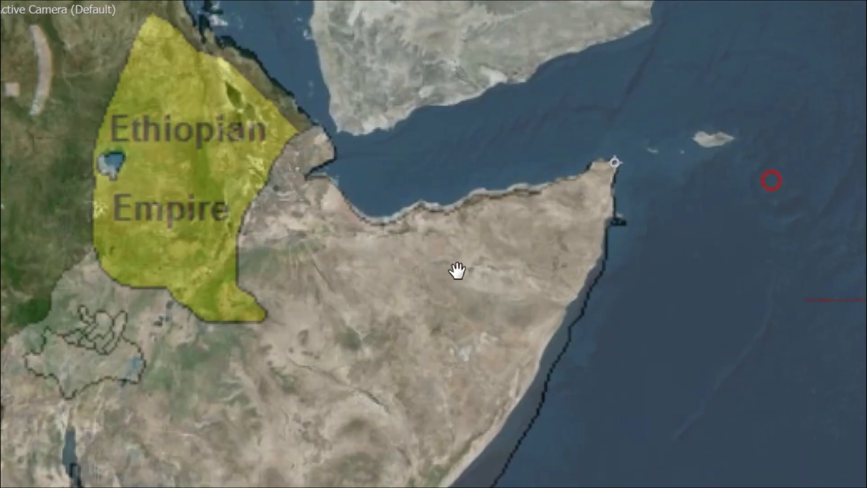
pyautogui.click(606, 172)
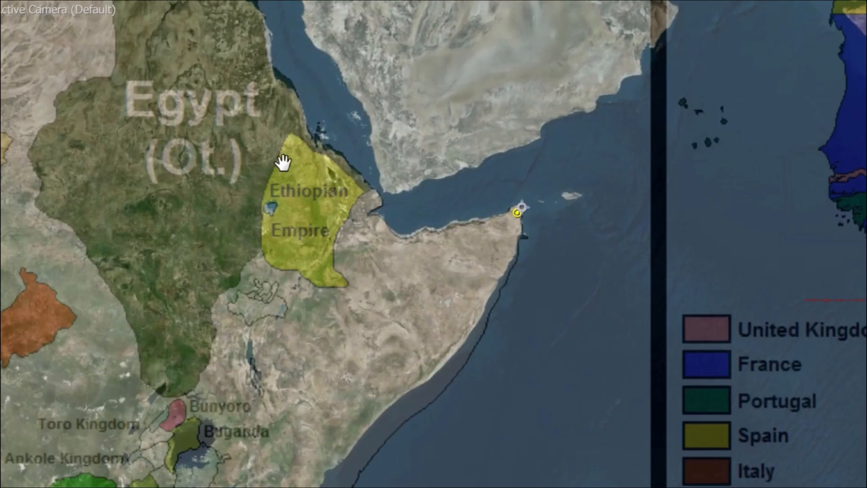
# - Pin the image at Senegal's westernmost point and pull the pin onto the satellite map's coastline
pyautogui.moveTo(283, 162); pyautogui.dragTo(446, 290)
pyautogui.moveTo(333, 232); pyautogui.dragTo(548, 216)
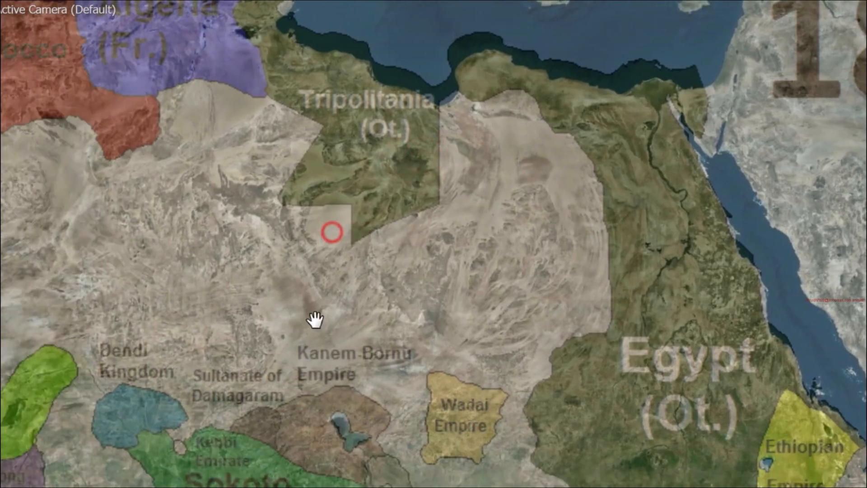
pyautogui.moveTo(360, 294); pyautogui.dragTo(537, 245)
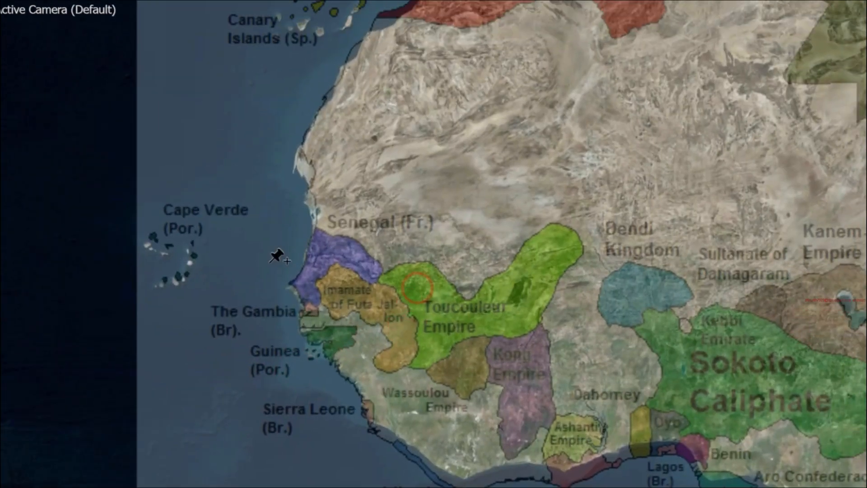
pyautogui.scroll(1, 272, 263)
pyautogui.moveTo(282, 263); pyautogui.dragTo(519, 216)
pyautogui.scroll(1, 399, 267)
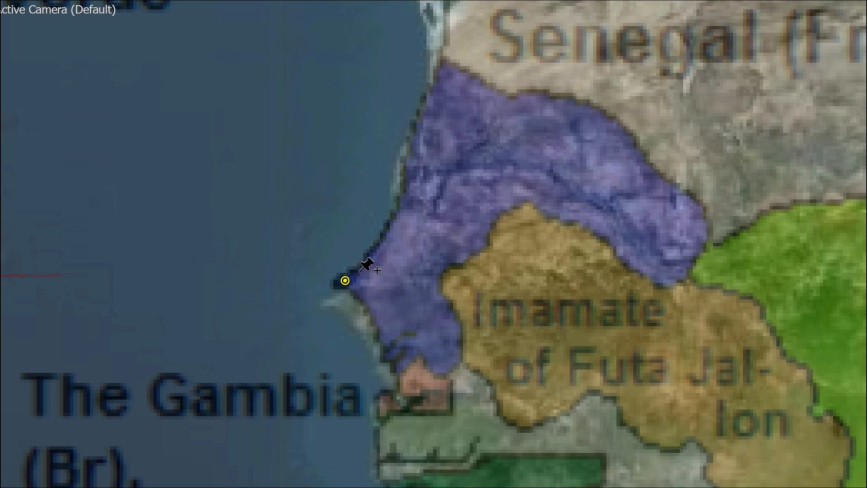
pyautogui.click(346, 281)
pyautogui.moveTo(347, 283); pyautogui.dragTo(343, 291)
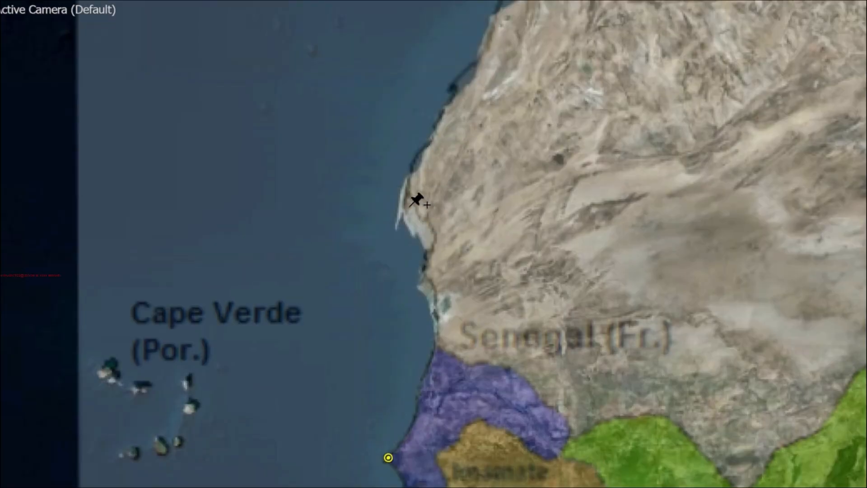
# - Pin the image's coast north of Senegal and Morocco's northern tip, matching both to the satellite coastline
pyautogui.click(408, 204)
pyautogui.moveTo(415, 218); pyautogui.dragTo(400, 224)
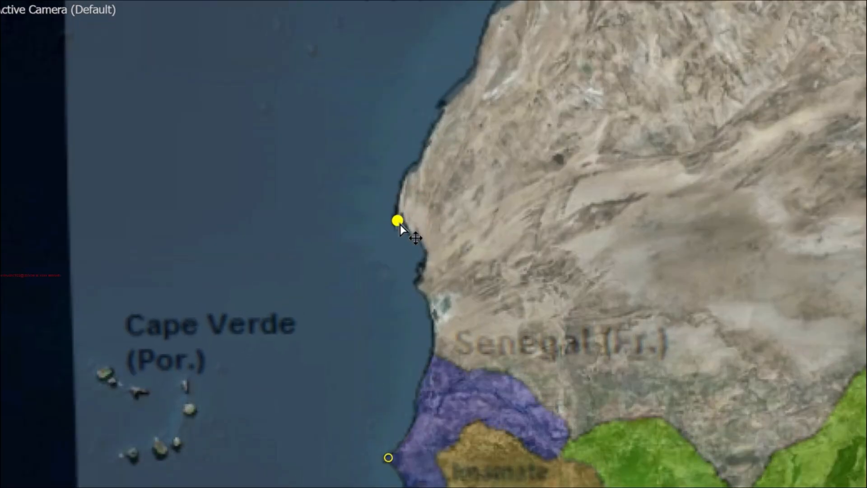
pyautogui.moveTo(505, 110); pyautogui.dragTo(319, 470)
pyautogui.click(564, 174)
pyautogui.press('space')
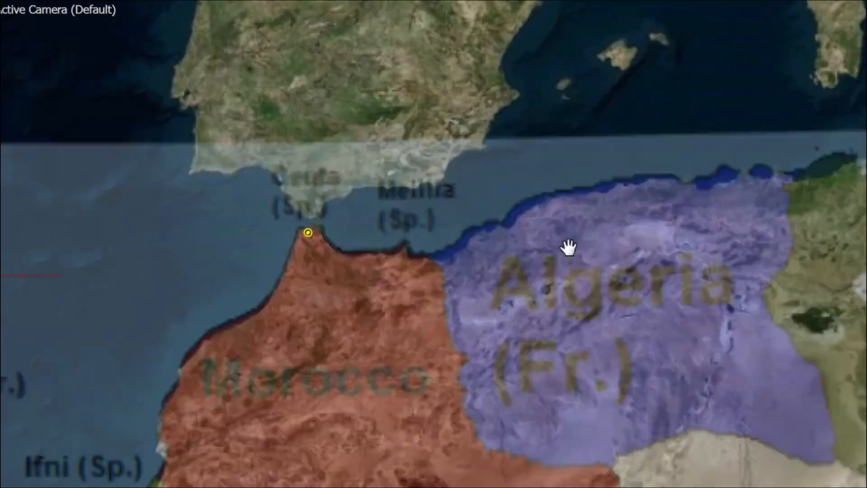
# - Add puppet pins at Tunis and along the Libyan coast, moving them to match the satellite map's Mediterranean coastline
pyautogui.click(584, 202)
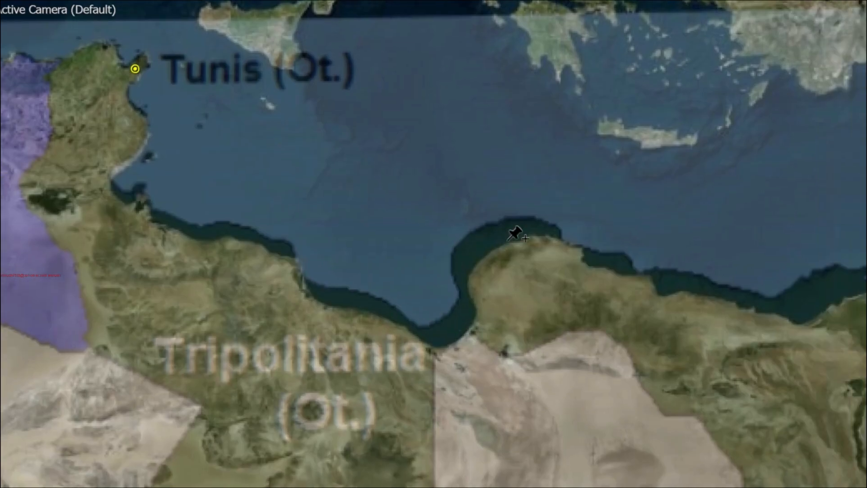
pyautogui.moveTo(681, 325); pyautogui.dragTo(427, 273)
pyautogui.click(298, 182)
pyautogui.moveTo(298, 182); pyautogui.dragTo(323, 205)
pyautogui.moveTo(197, 229); pyautogui.dragTo(723, 312)
pyautogui.scroll(1, 449, 273)
pyautogui.click(565, 290)
pyautogui.scroll(-1, 564, 298)
# - Pin the Sinai Peninsula's southern tip and the head of the Gulf of Suez, fitting them to the satellite map
pyautogui.moveTo(564, 298); pyautogui.dragTo(231, 237)
pyautogui.moveTo(564, 298); pyautogui.dragTo(231, 237)
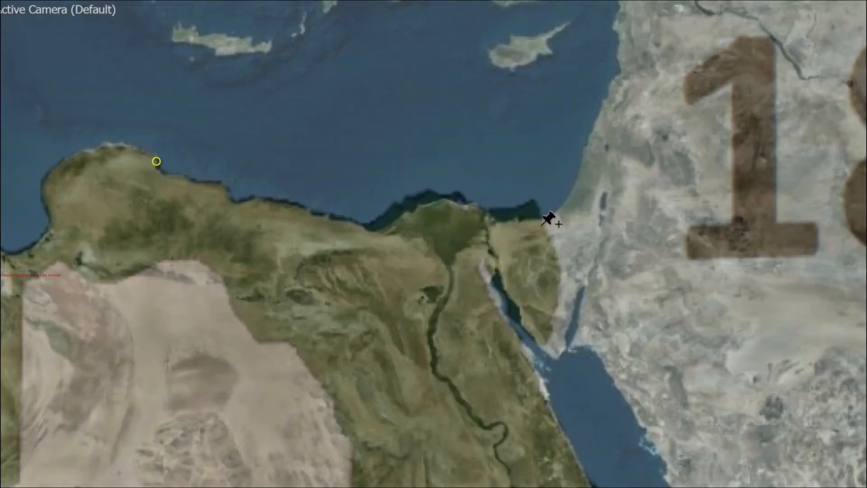
pyautogui.scroll(1, 565, 298)
pyautogui.moveTo(604, 344); pyautogui.dragTo(494, 290)
pyautogui.click(578, 397)
pyautogui.click(456, 235)
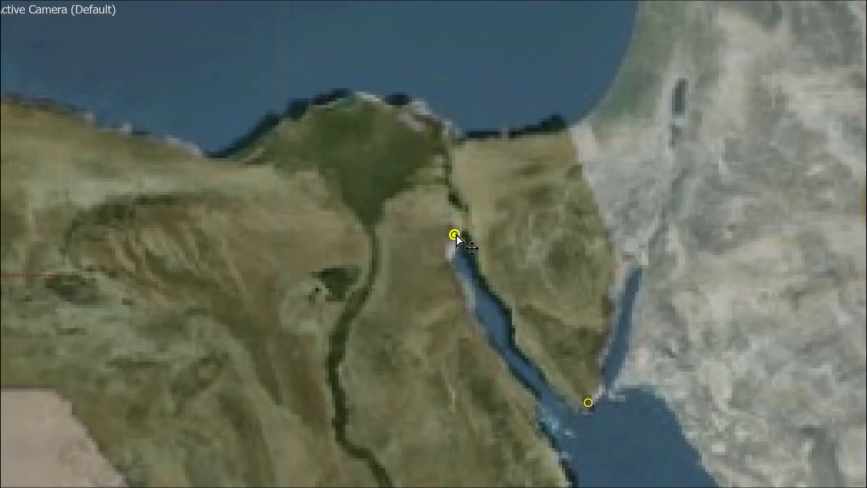
# - Pin Madagascar's northern tip, southern tip and west coast, and move the pins so the island matches the satellite map
pyautogui.scroll(-1, 456, 234)
pyautogui.moveTo(519, 472); pyautogui.dragTo(517, 280)
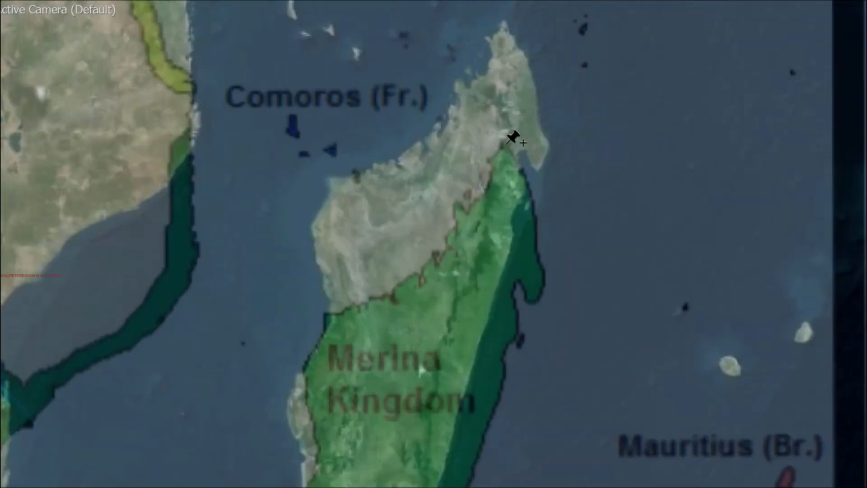
pyautogui.click(505, 26)
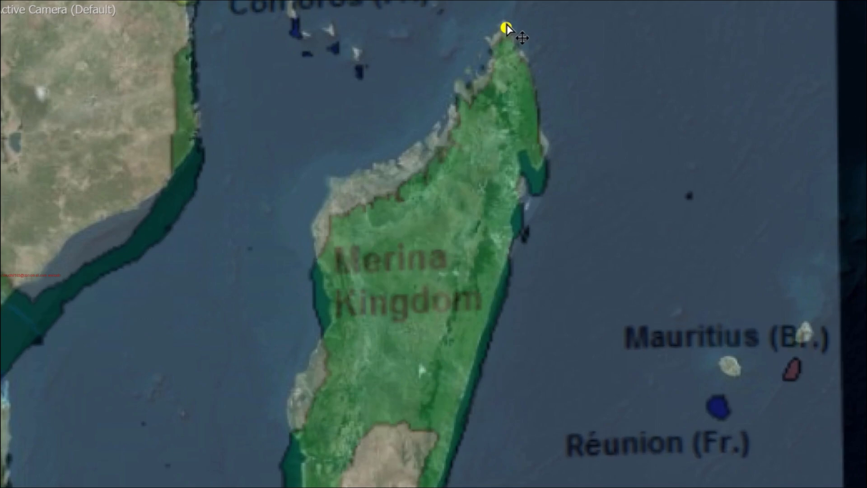
pyautogui.moveTo(440, 367); pyautogui.dragTo(470, 179)
pyautogui.moveTo(387, 407); pyautogui.dragTo(392, 345)
pyautogui.moveTo(560, 93); pyautogui.dragTo(523, 275)
pyautogui.scroll(1, 319, 237)
pyautogui.moveTo(351, 129); pyautogui.dragTo(343, 112)
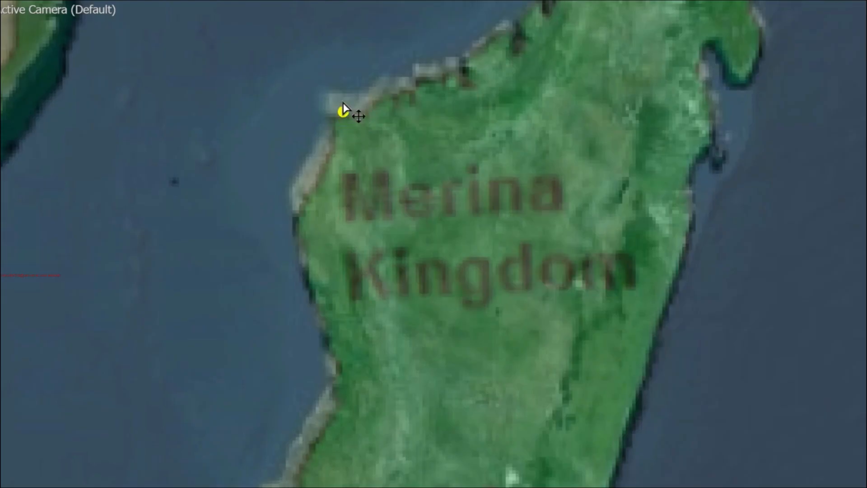
# - Add puppet pins at the Cape Colony's southern coast and on the coast south of Angola, aligning them with the satellite coastline
pyautogui.moveTo(638, 101); pyautogui.dragTo(541, 292)
pyautogui.scroll(-5, 393, 203)
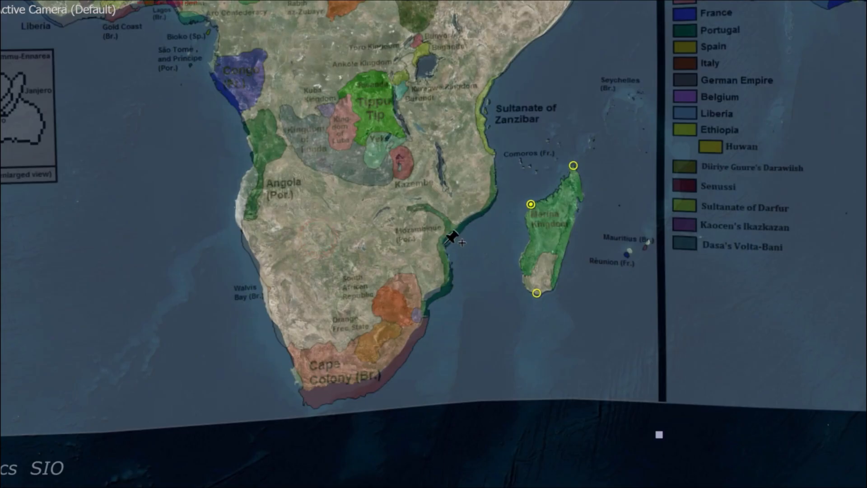
pyautogui.moveTo(399, 223); pyautogui.dragTo(432, 296)
pyautogui.scroll(1, 442, 257)
pyautogui.moveTo(388, 159); pyautogui.dragTo(437, 333)
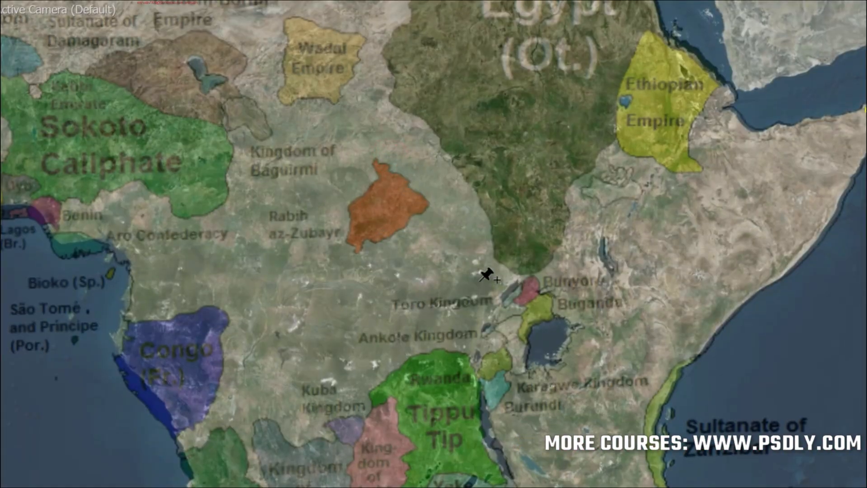
# - Pin the French Congo's coast and pull it up onto the satellite map's coastline
pyautogui.scroll(1, 510, 282)
pyautogui.moveTo(192, 330); pyautogui.dragTo(435, 325)
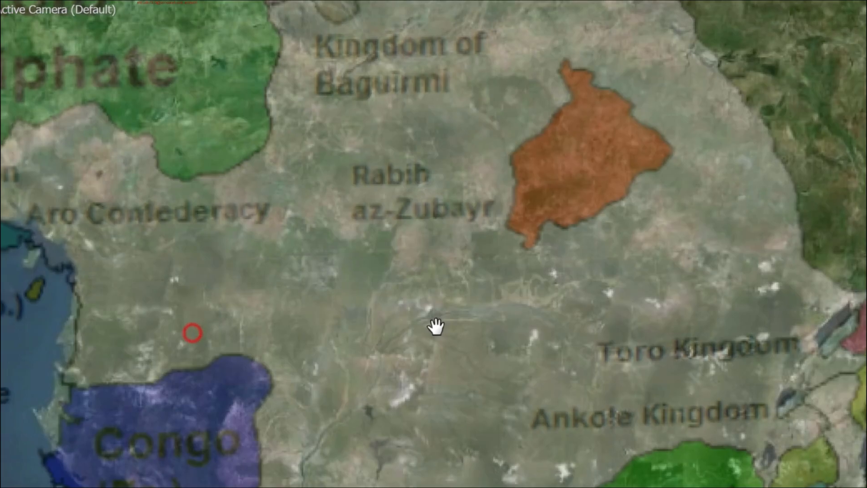
pyautogui.click(44, 457)
pyautogui.moveTo(44, 456); pyautogui.dragTo(39, 412)
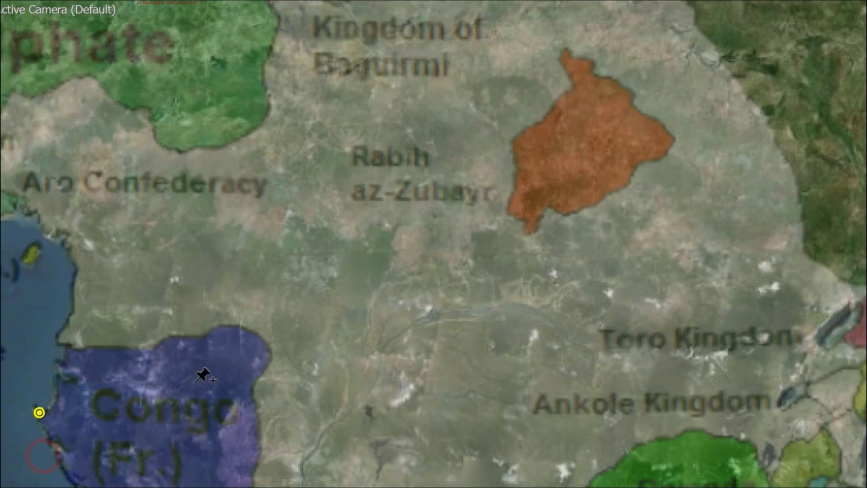
# - Pin the narrow lake northeast of Bunyoro and move it onto the satellite map's lake
pyautogui.moveTo(612, 223); pyautogui.dragTo(150, 270)
pyautogui.scroll(1, 585, 316)
pyautogui.moveTo(587, 302); pyautogui.dragTo(357, 217)
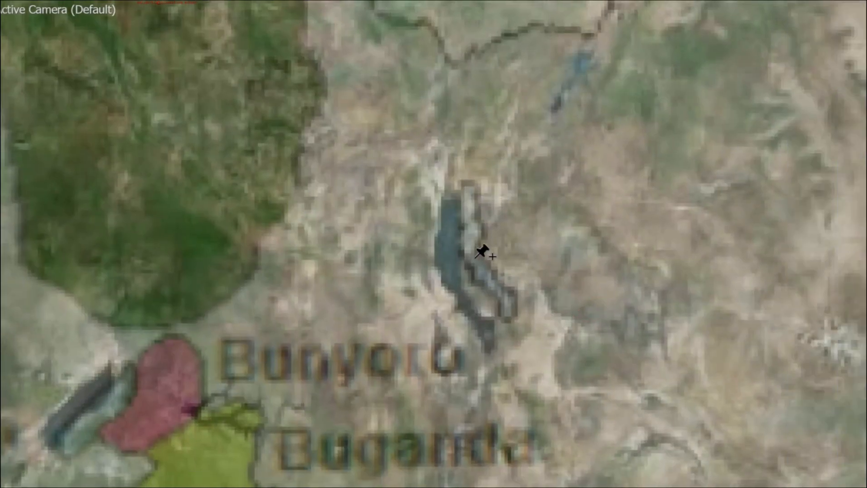
pyautogui.moveTo(474, 252); pyautogui.dragTo(454, 263)
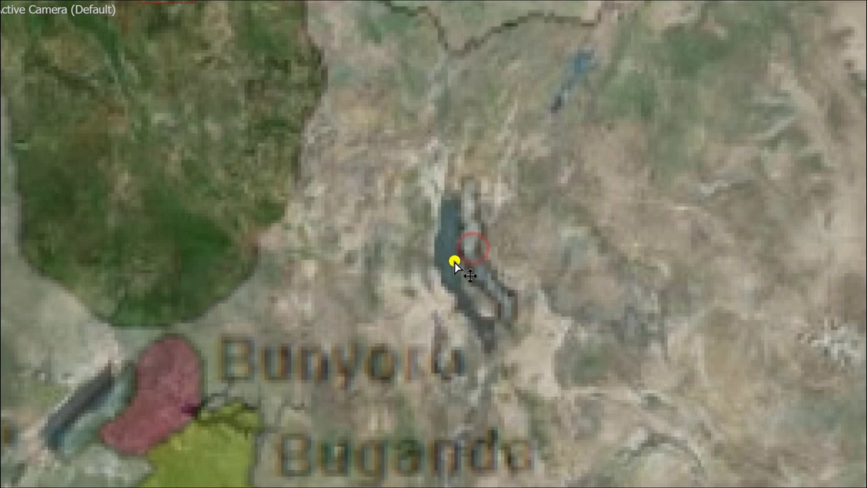
pyautogui.scroll(-2, 459, 261)
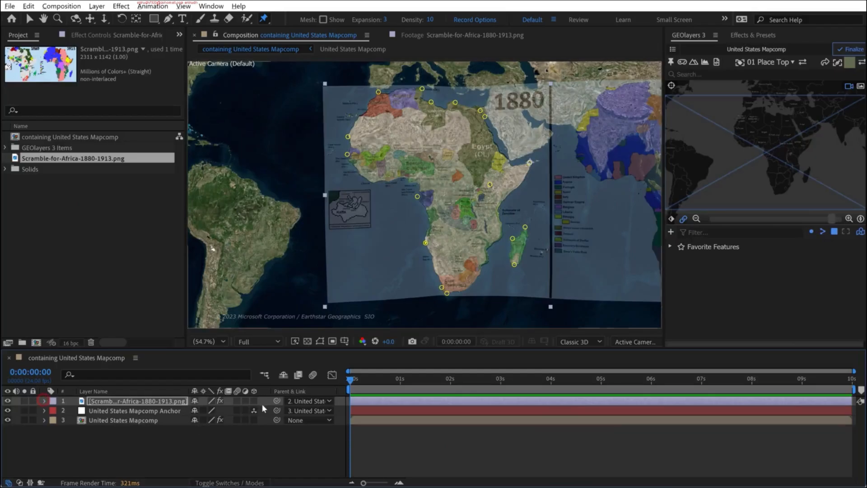
# - Make the historical map image a 3D layer and raise its opacity to 100%
pyautogui.click(253, 401)
pyautogui.click(269, 450)
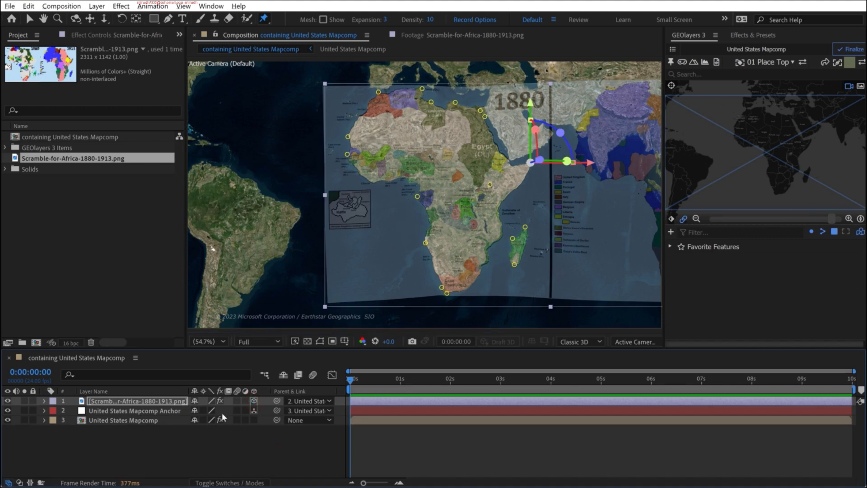
pyautogui.click(117, 400)
pyautogui.press('t')
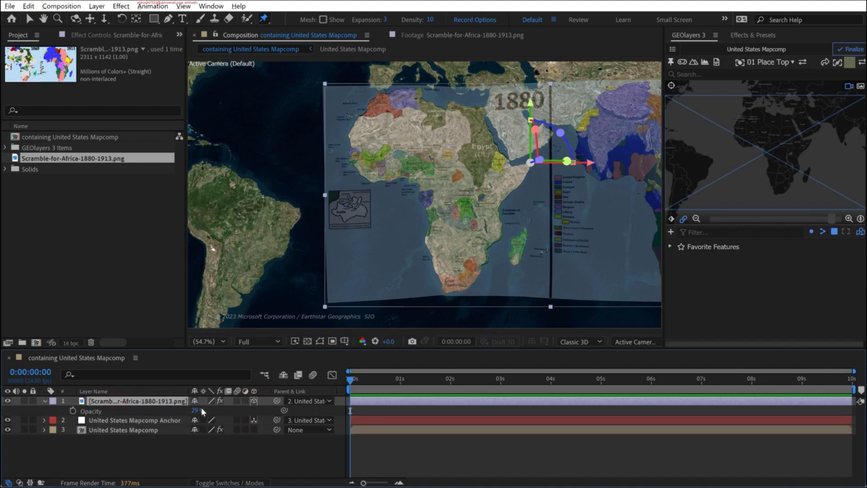
pyautogui.moveTo(196, 410); pyautogui.dragTo(271, 411)
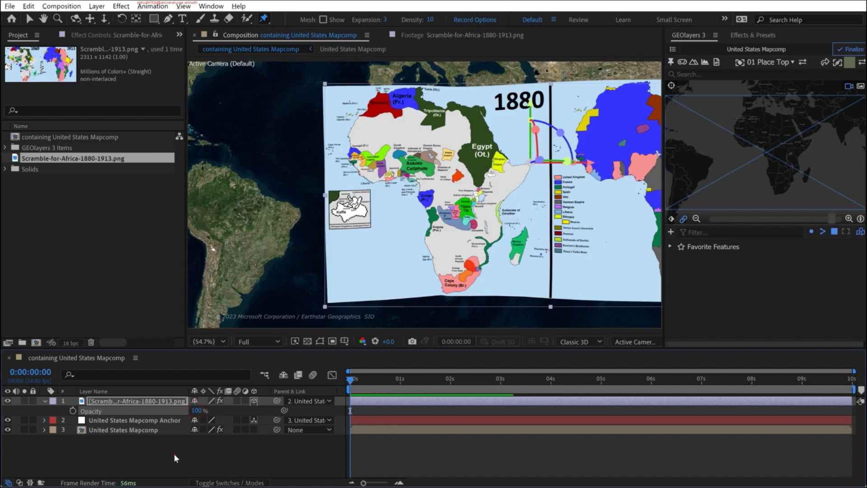
pyautogui.click(174, 455)
# - Draw a rectangular mask on the historical map layer that keeps only the 1880 map
pyautogui.press('v')
pyautogui.scroll(-1, 568, 146)
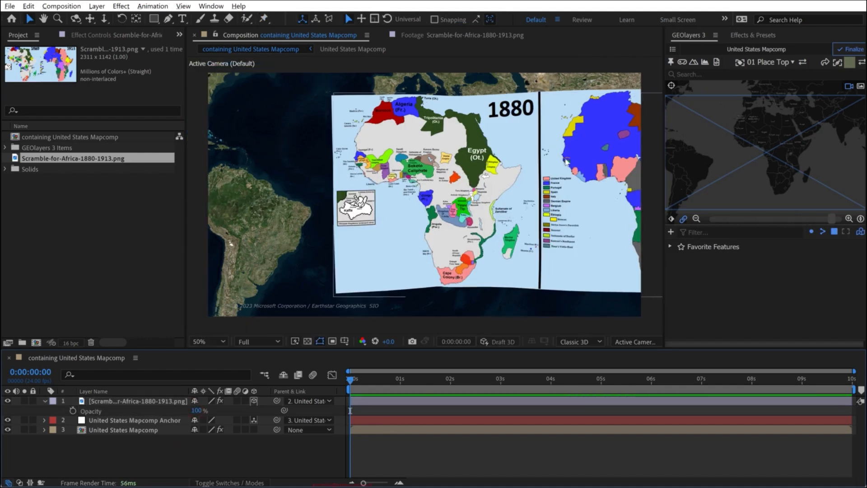
pyautogui.middleClick(546, 166)
pyautogui.moveTo(546, 166); pyautogui.dragTo(475, 166)
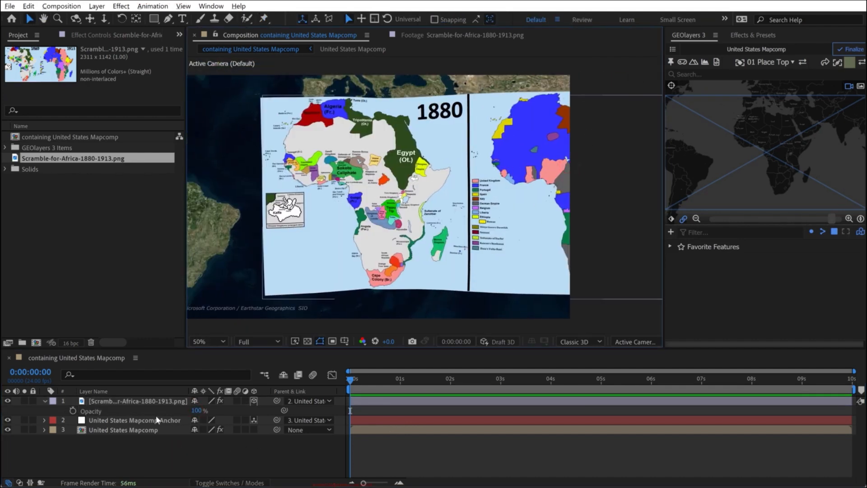
pyautogui.click(148, 401)
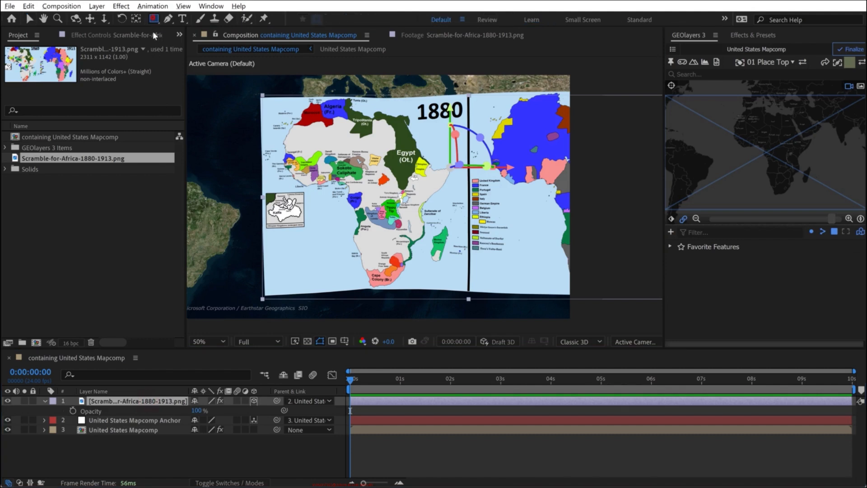
pyautogui.click(154, 19)
pyautogui.moveTo(245, 91)
pyautogui.mouseDown()
pyautogui.moveTo(454, 300)
pyautogui.moveTo(486, 305)
pyautogui.mouseUp()
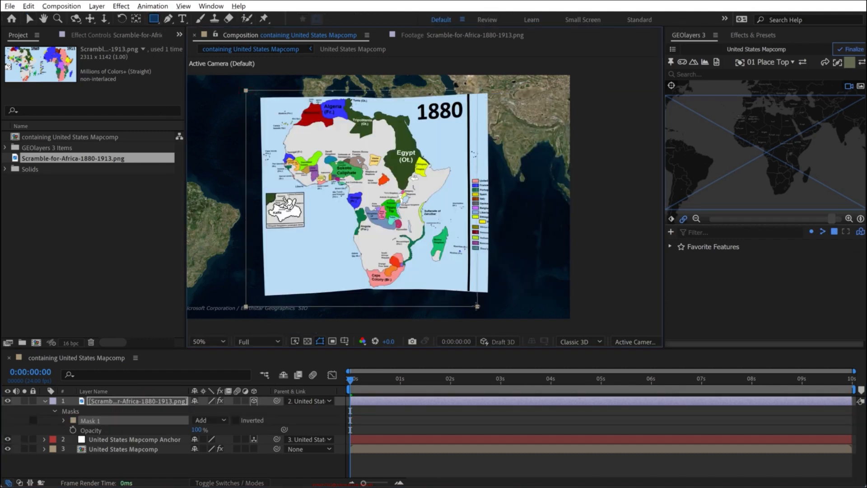
# - Toggle the historical map's visibility to compare it with the satellite map, and inspect the overlay in an enlarged viewer
pyautogui.click(8, 401)
pyautogui.click(8, 402)
pyautogui.click(8, 401)
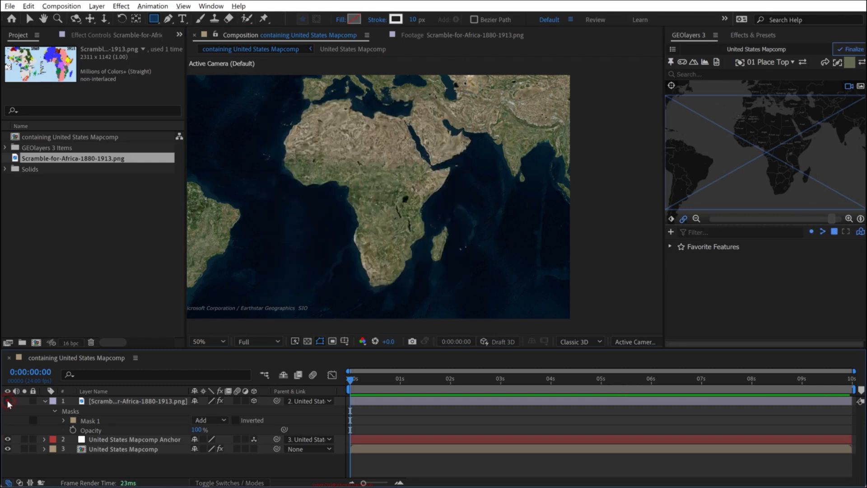
pyautogui.click(8, 401)
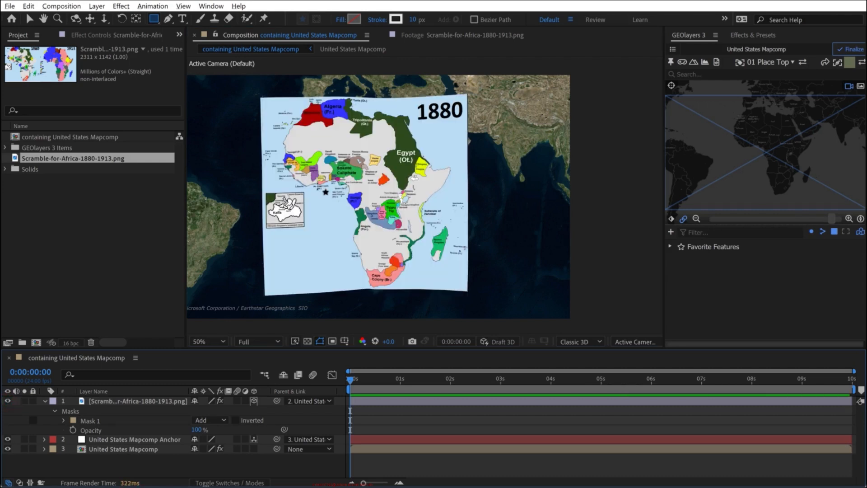
pyautogui.press('v')
pyautogui.press('`')
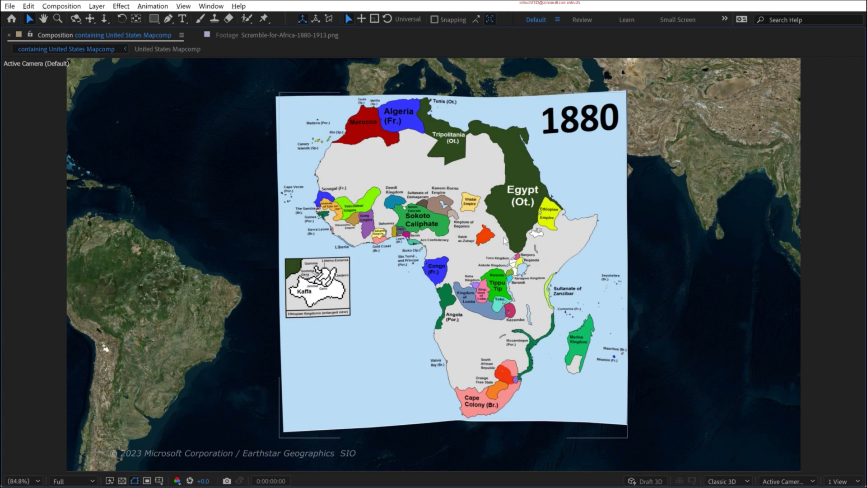
pyautogui.press('`')
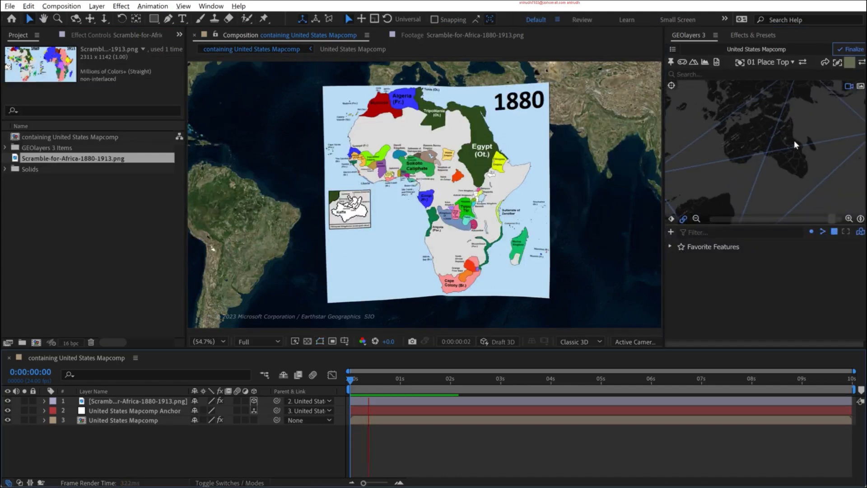
# - Preview the tilted map, reset the map view's bearing and pitch, zoom out, and toggle the historical map's visibility
pyautogui.press('space')
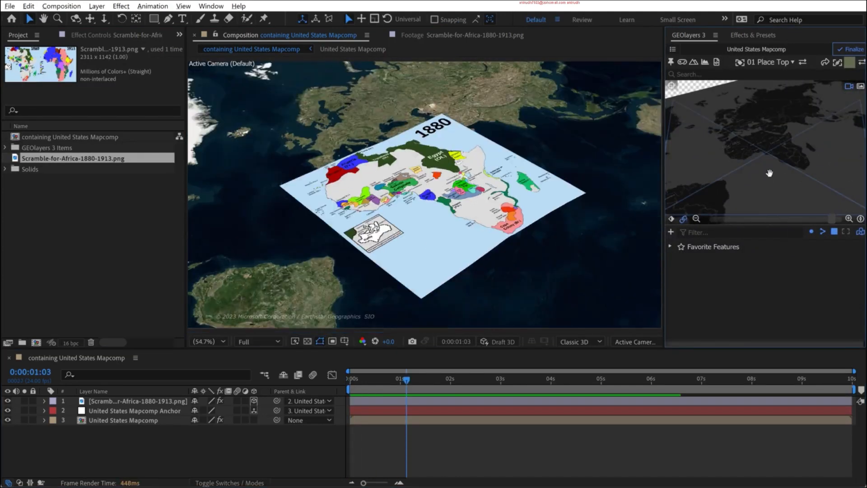
pyautogui.click(860, 219)
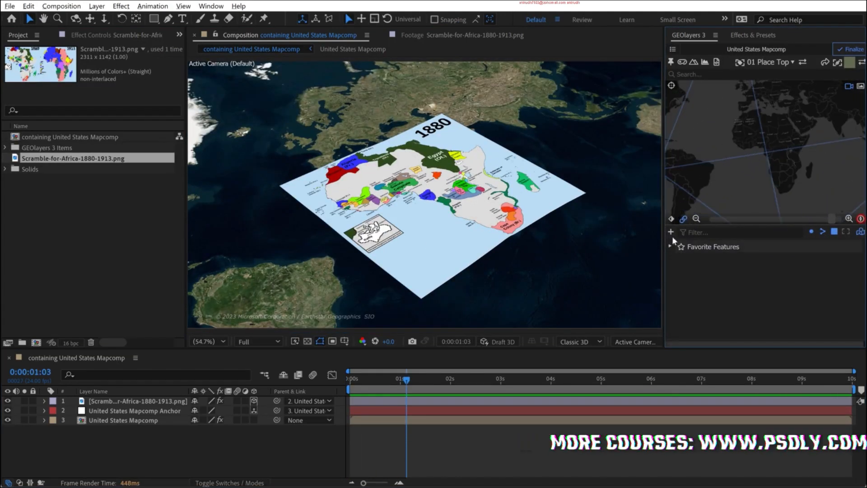
pyautogui.click(696, 219)
pyautogui.click(8, 401)
pyautogui.click(8, 401)
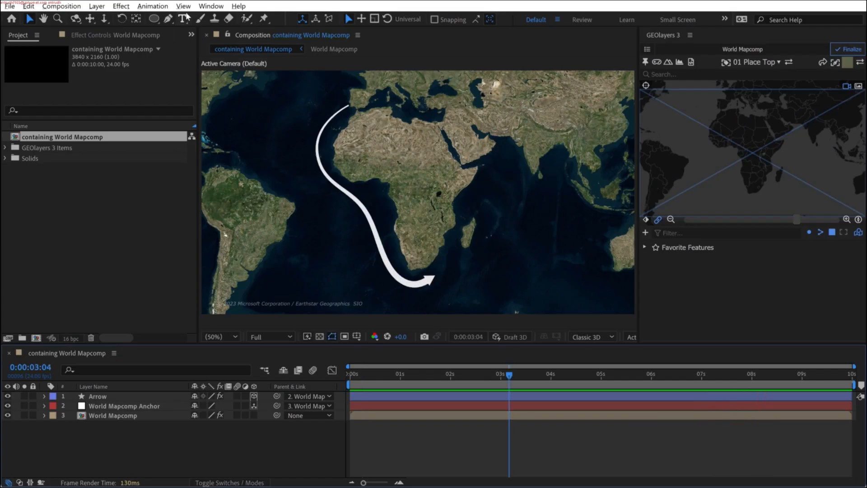
# - Search the effects for "hue" and apply Hue/Saturation to the World Mapcomp layer
pyautogui.click(211, 6)
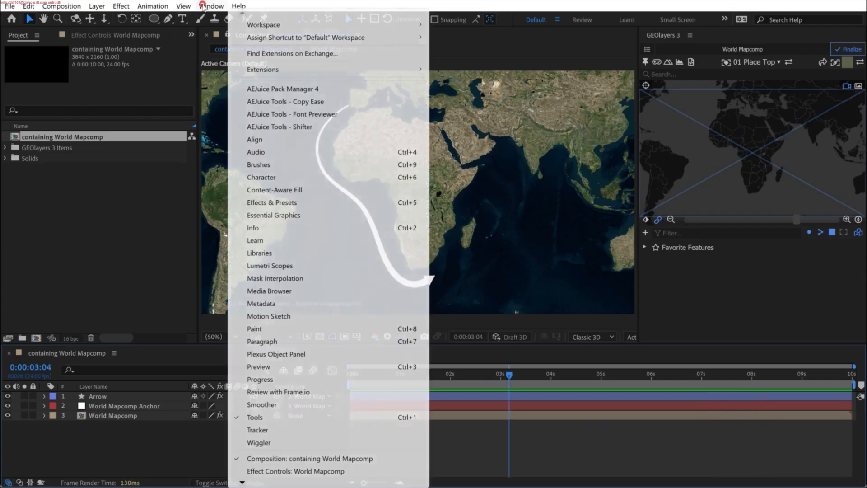
pyautogui.click(273, 203)
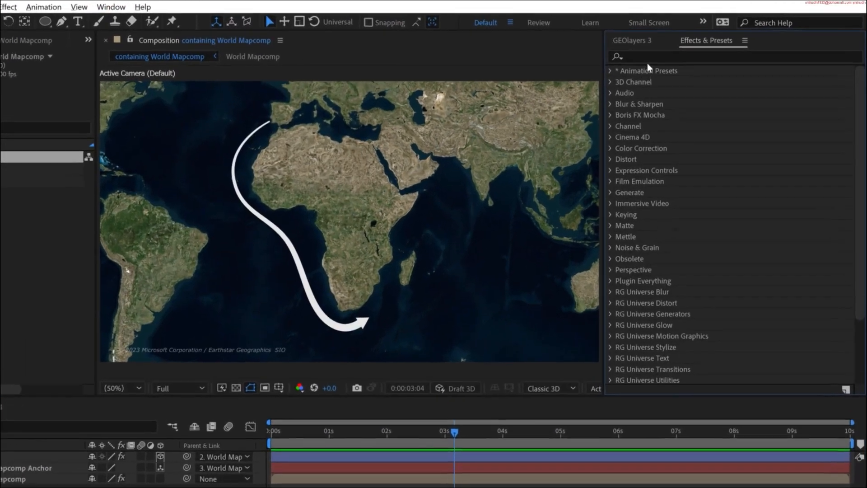
pyautogui.click(678, 49)
pyautogui.write('hue')
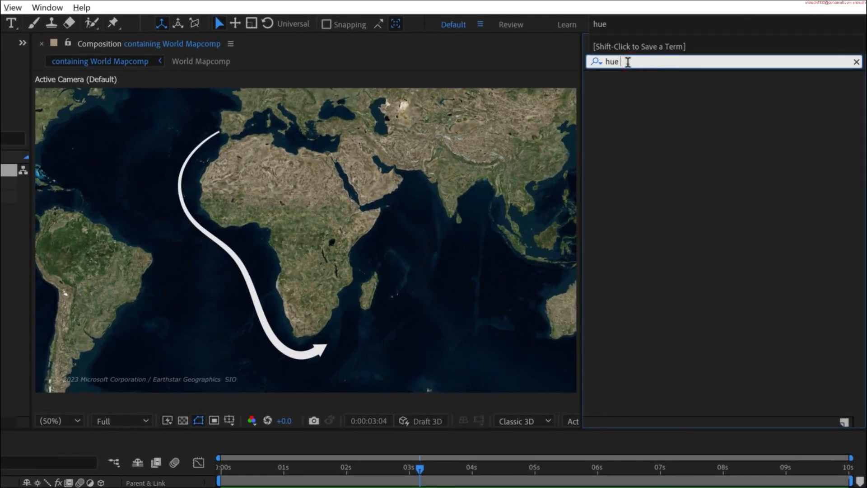
pyautogui.moveTo(647, 150); pyautogui.dragTo(181, 448)
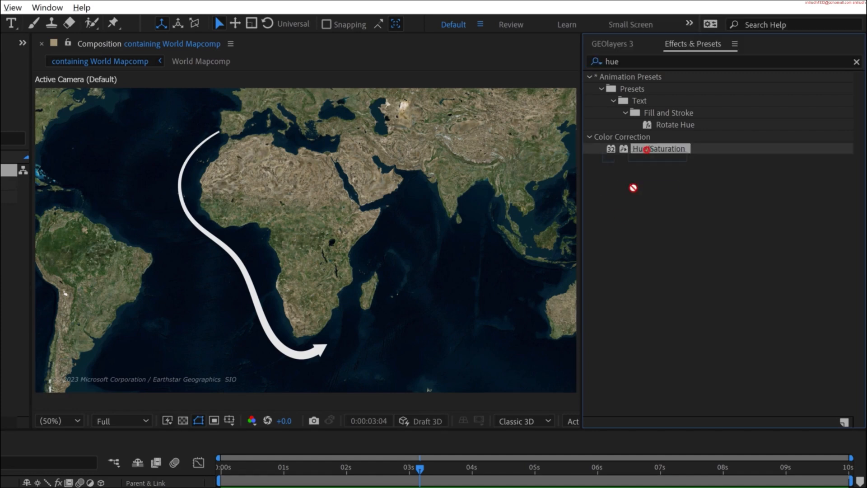
pyautogui.moveTo(263, 402); pyautogui.dragTo(2, 475)
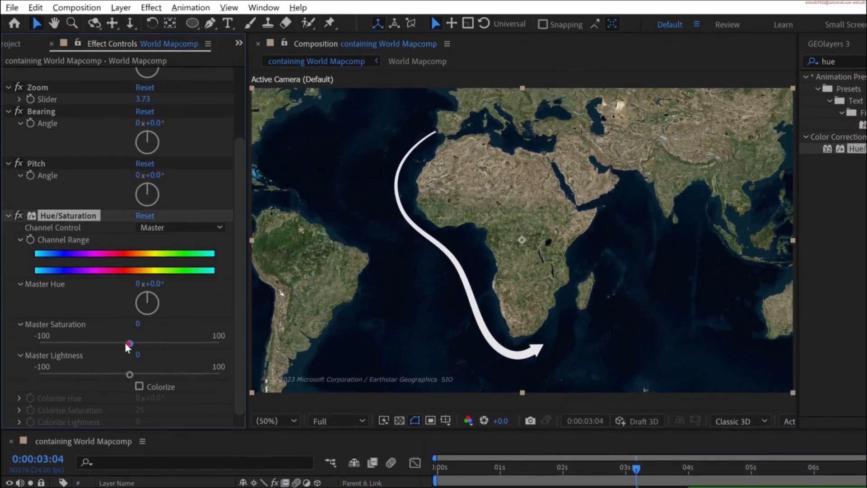
# - Set the World Mapcomp's Master Saturation to -74 and Master Lightness to 16
pyautogui.moveTo(129, 228); pyautogui.dragTo(97, 229)
pyautogui.moveTo(96, 343); pyautogui.dragTo(59, 344)
pyautogui.moveTo(145, 375); pyautogui.dragTo(143, 375)
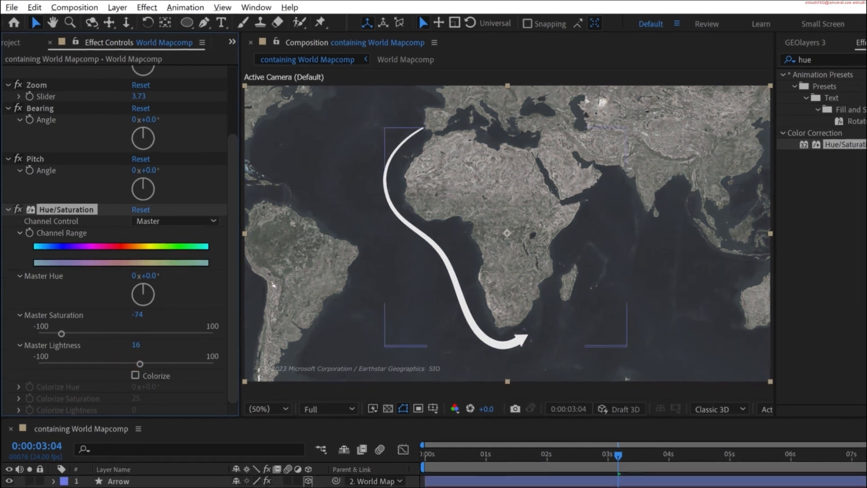
# - Search the effects for "drop sh" and apply Drop Shadow to the Arrow layer
pyautogui.click(100, 408)
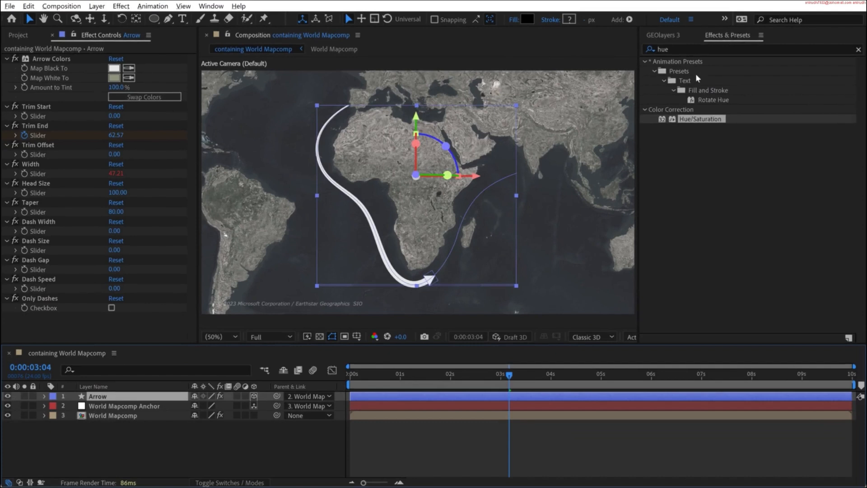
pyautogui.click(694, 50)
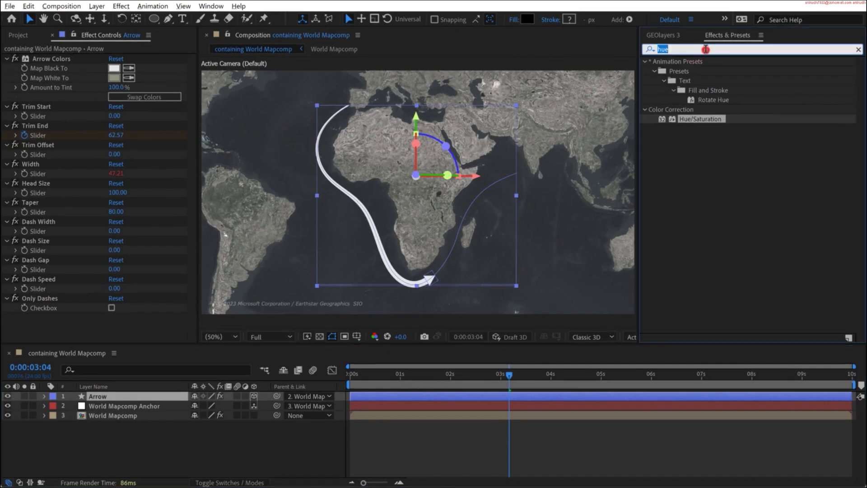
pyautogui.write('drop sh')
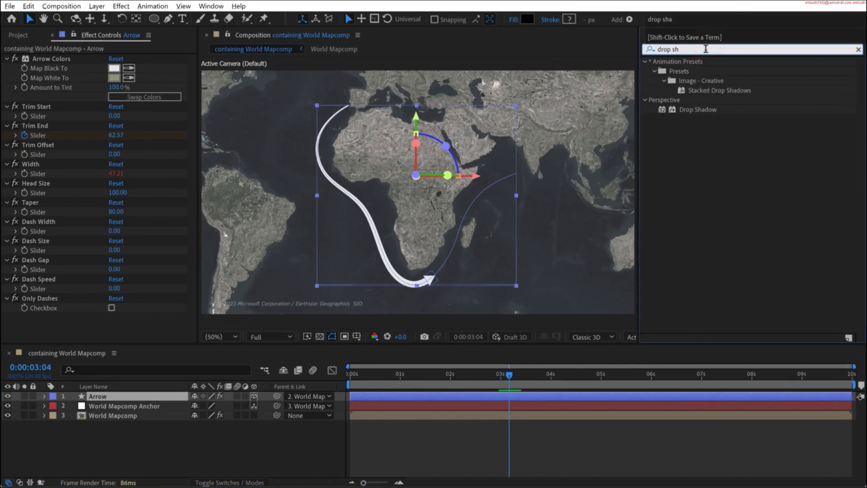
pyautogui.moveTo(696, 110); pyautogui.dragTo(150, 378)
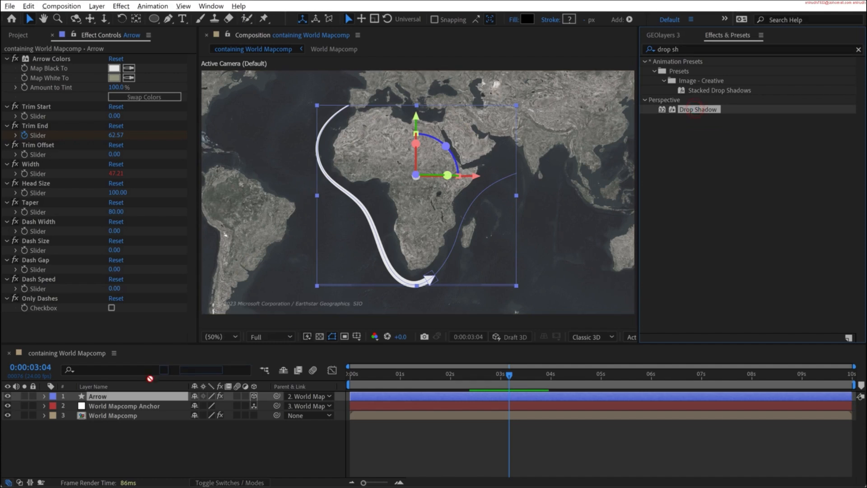
pyautogui.moveTo(96, 396); pyautogui.dragTo(96, 396)
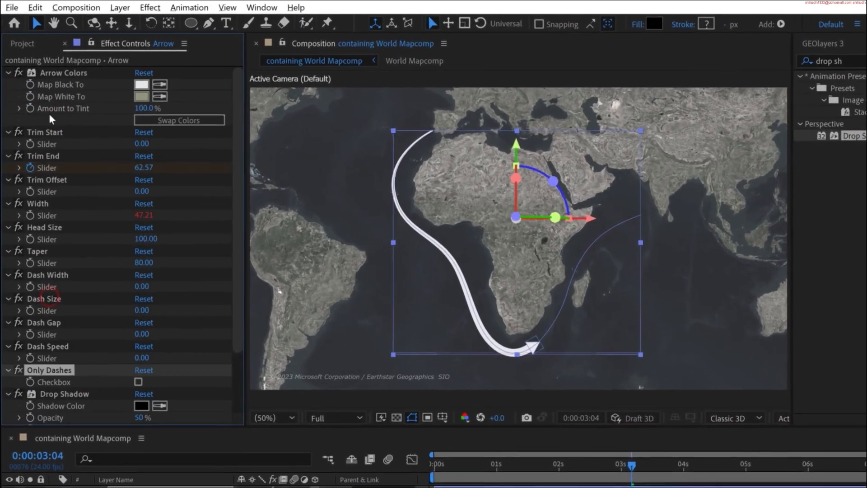
# - Collapse the Arrow's other effects and set its Drop Shadow to direction 222°, distance 63 and softness 87
pyautogui.keyDown('shift'); pyautogui.click(53, 73); pyautogui.keyUp('shift')
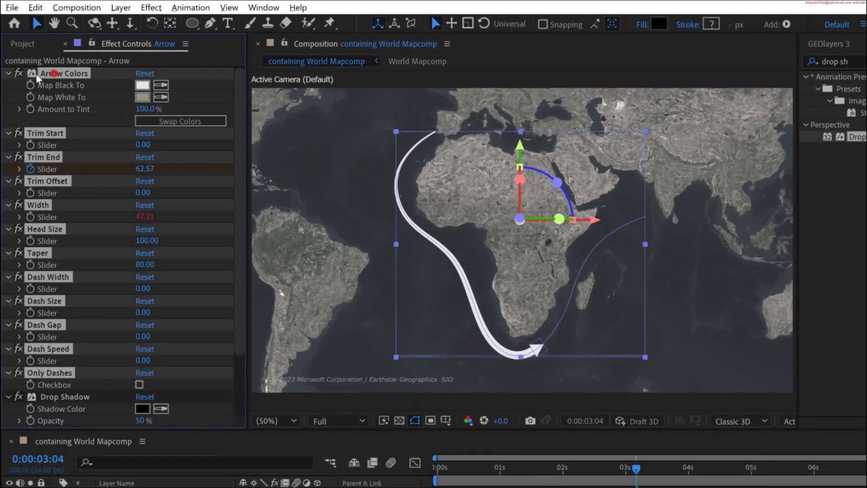
pyautogui.click(8, 73)
pyautogui.click(88, 340)
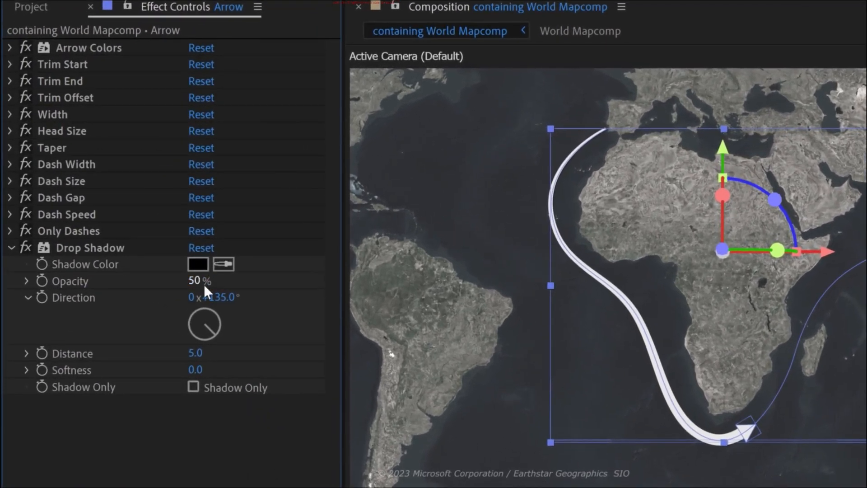
pyautogui.click(200, 354)
pyautogui.moveTo(200, 354)
pyautogui.mouseDown()
pyautogui.moveTo(223, 354)
pyautogui.moveTo(195, 334)
pyautogui.moveTo(207, 355)
pyautogui.mouseUp()
pyautogui.moveTo(197, 368); pyautogui.dragTo(276, 361)
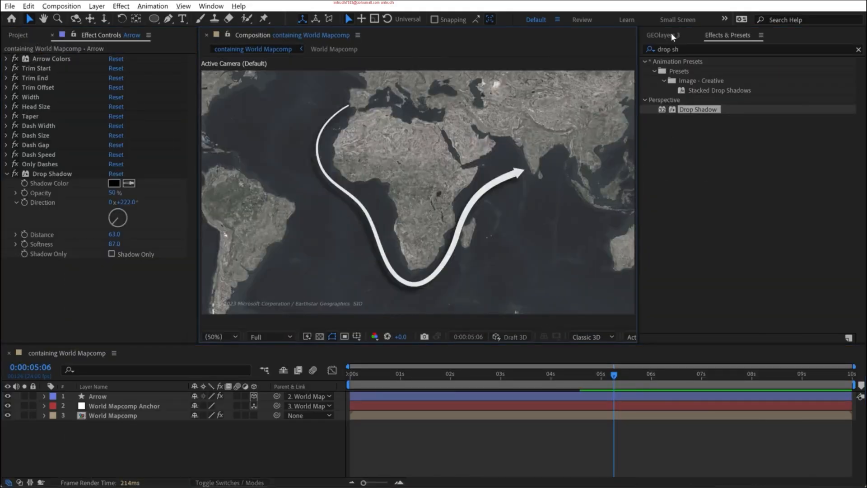
# - Tilt, rotate and zoom the GEOlayers map so Africa and the arrow route appear in perspective
pyautogui.click(663, 35)
pyautogui.moveTo(756, 193); pyautogui.dragTo(749, 163)
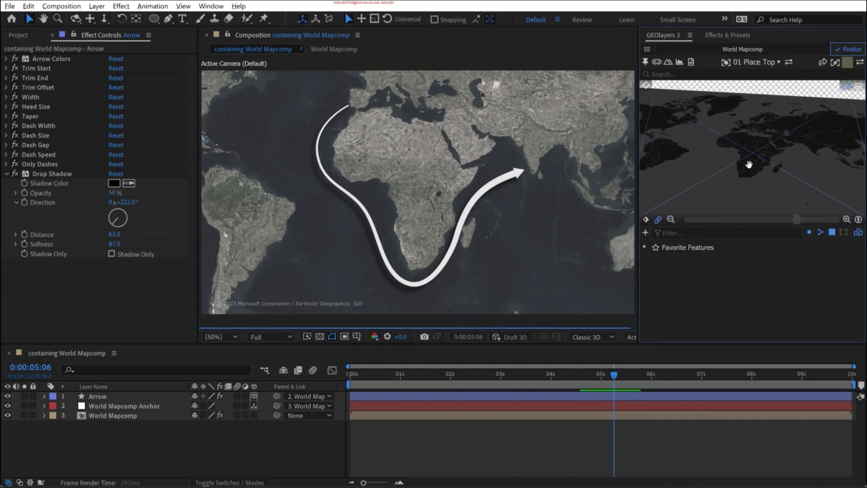
pyautogui.moveTo(744, 185); pyautogui.dragTo(748, 166)
pyautogui.scroll(3, 769, 176)
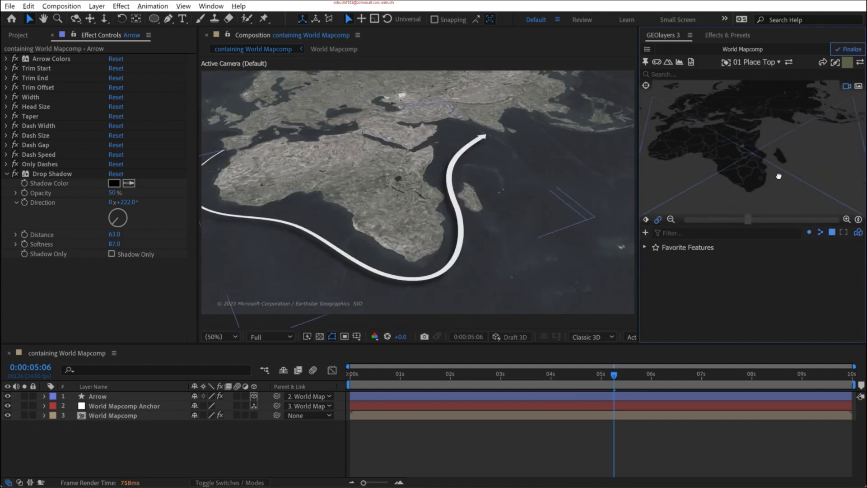
pyautogui.scroll(2, 771, 177)
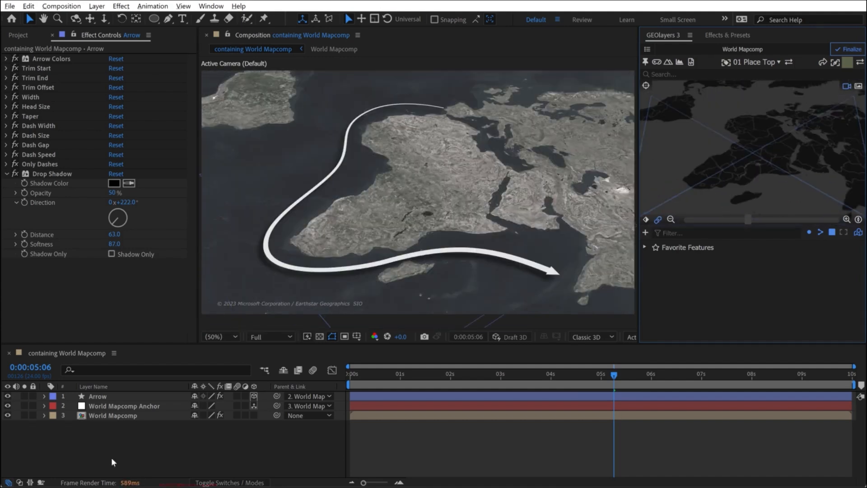
# - Delete the Drop Shadow effect from the Arrow layer
pyautogui.click(99, 397)
pyautogui.click(59, 175)
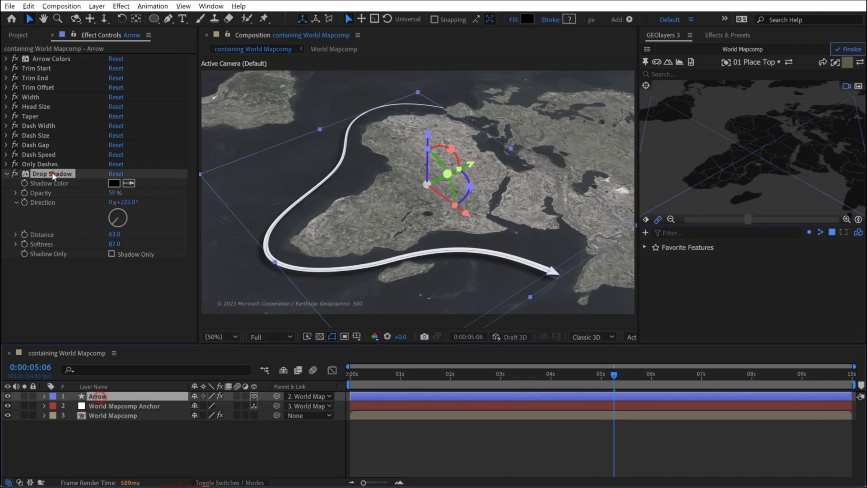
pyautogui.press('Delete')
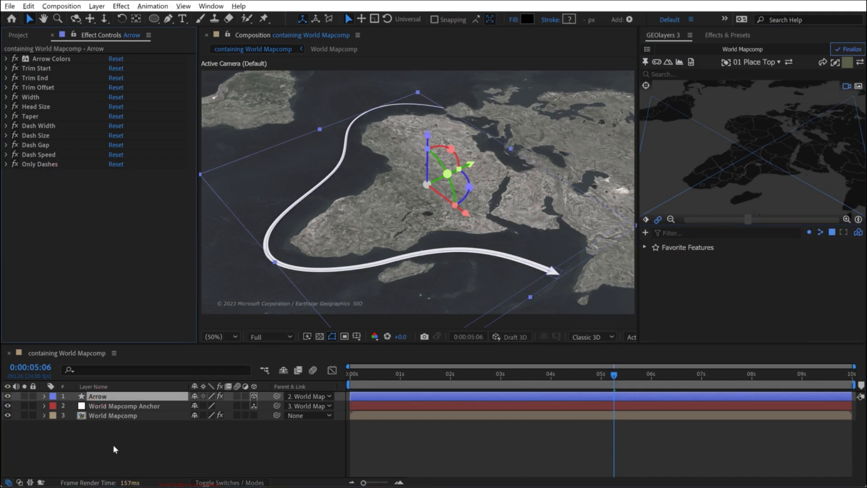
# - Duplicate the Arrow layer and rename the copy Arrow Shadow
pyautogui.click(99, 463)
pyautogui.click(101, 396)
pyautogui.hotkey('ctrl', '`')
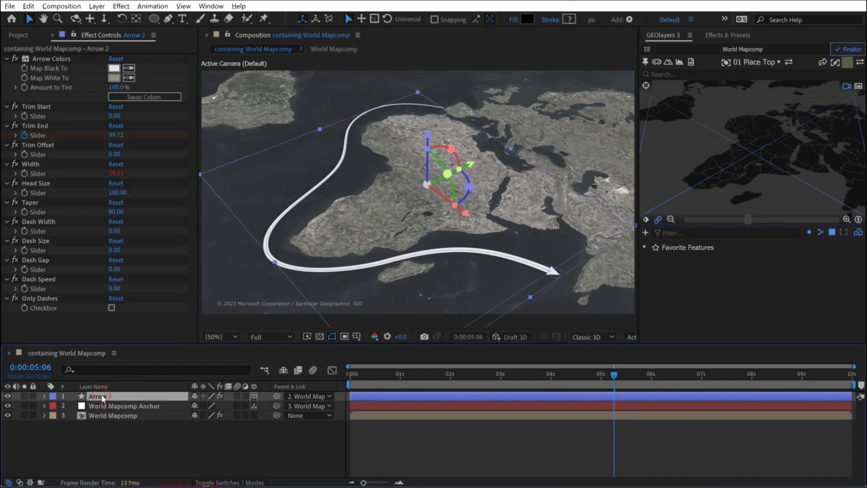
pyautogui.hotkey('ctrl', 'd')
pyautogui.press('Return')
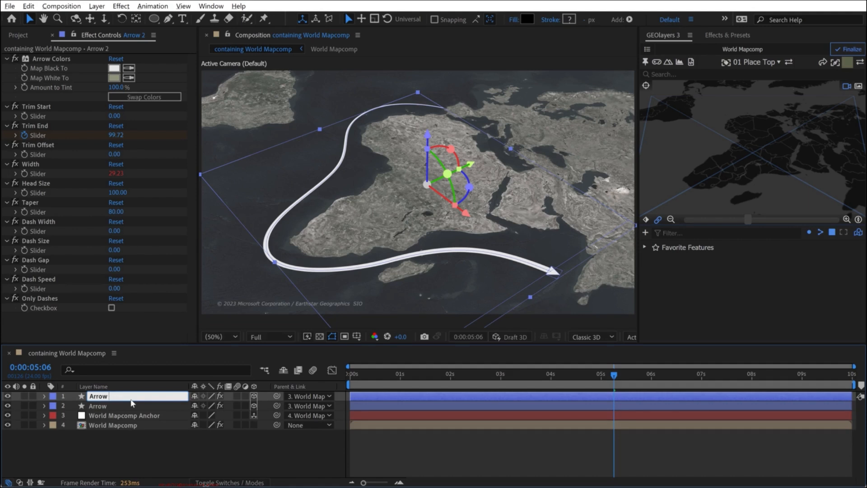
pyautogui.press('Return')
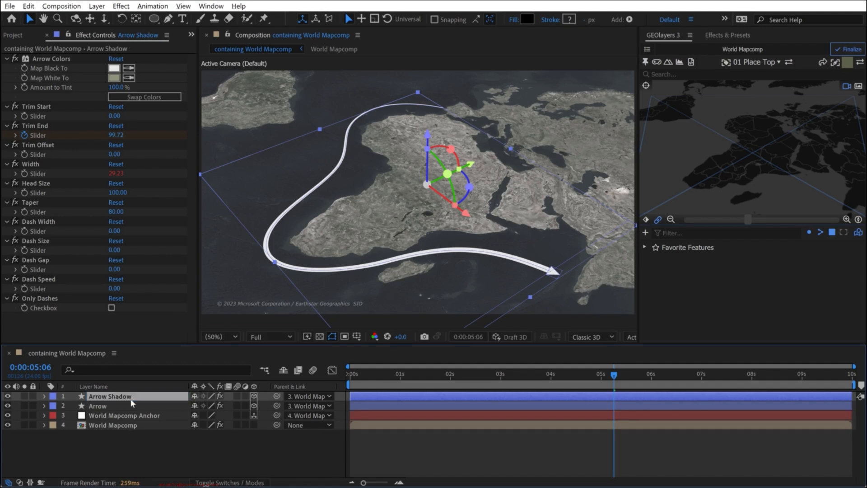
# - Move the Arrow Shadow layer below Arrow and apply the Drop Shadow effect to it
pyautogui.moveTo(114, 397); pyautogui.dragTo(112, 413)
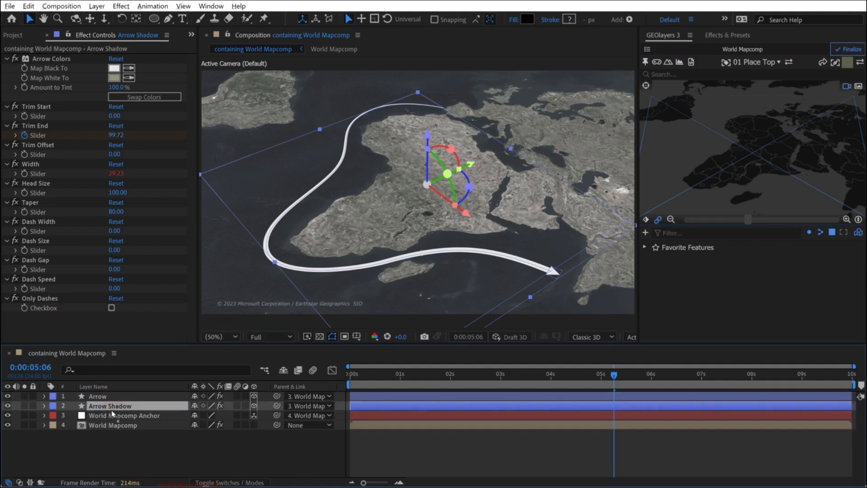
pyautogui.click(728, 35)
pyautogui.moveTo(694, 110); pyautogui.dragTo(109, 410)
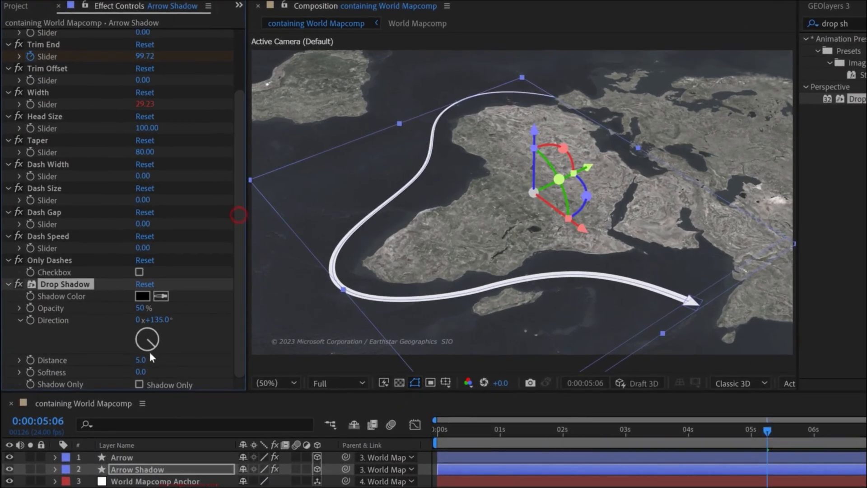
# - Set the Arrow Shadow's Drop Shadow to distance 0, softness 20 and Shadow Only, and hide the Arrow layer
pyautogui.click(142, 358)
pyautogui.write('0')
pyautogui.press('Return')
pyautogui.moveTo(143, 371); pyautogui.dragTo(156, 370)
pyautogui.click(139, 384)
pyautogui.click(10, 458)
pyautogui.hotkey('ctrl', 'shift', 'a')
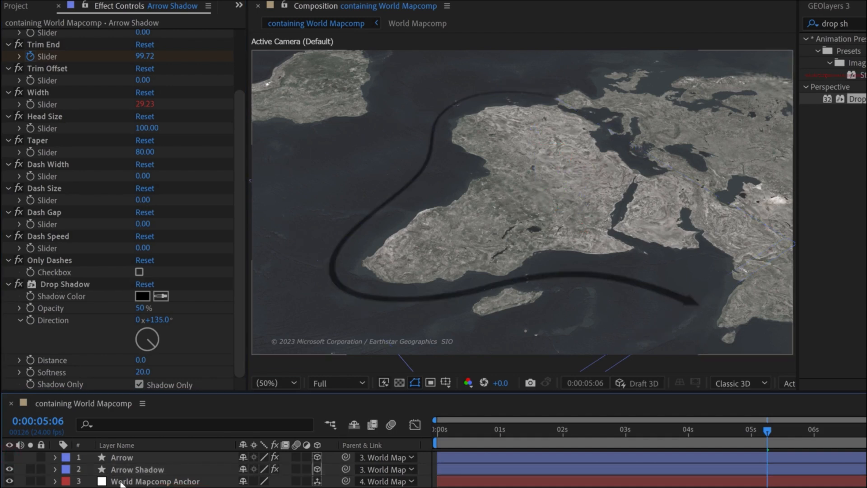
# - Show the Arrow layer and raise it along its Z axis above the Arrow Shadow layer
pyautogui.click(10, 457)
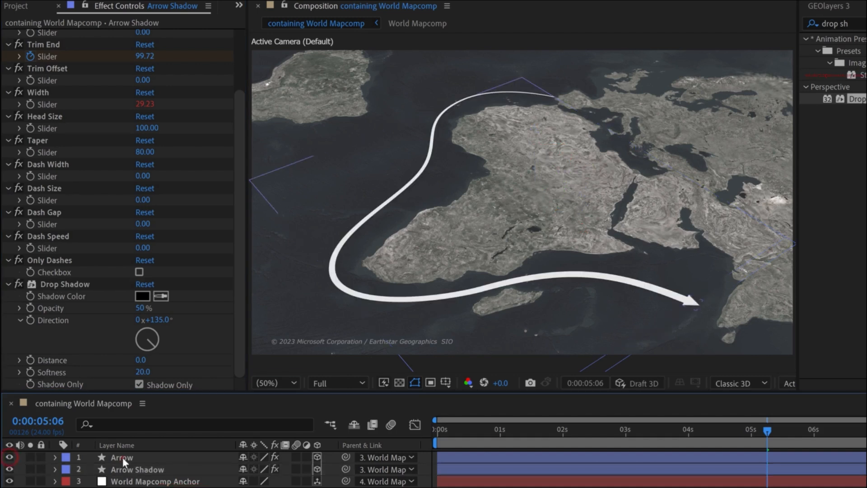
pyautogui.click(122, 457)
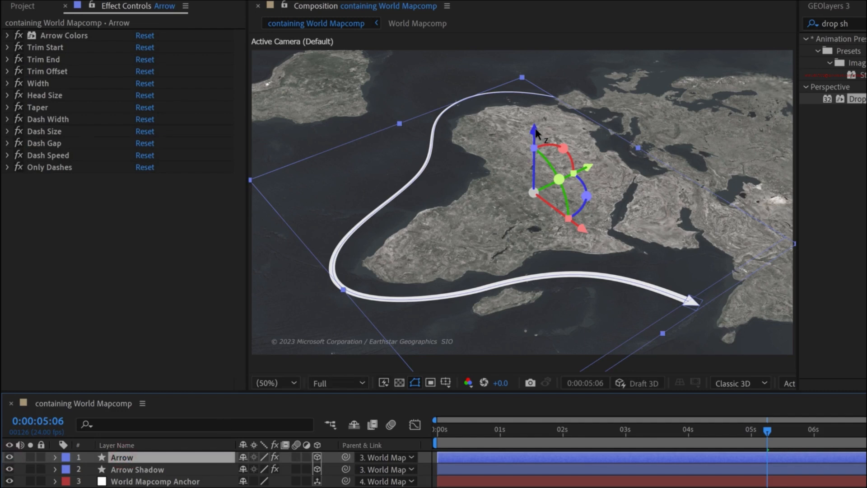
pyautogui.moveTo(536, 132); pyautogui.dragTo(536, 114)
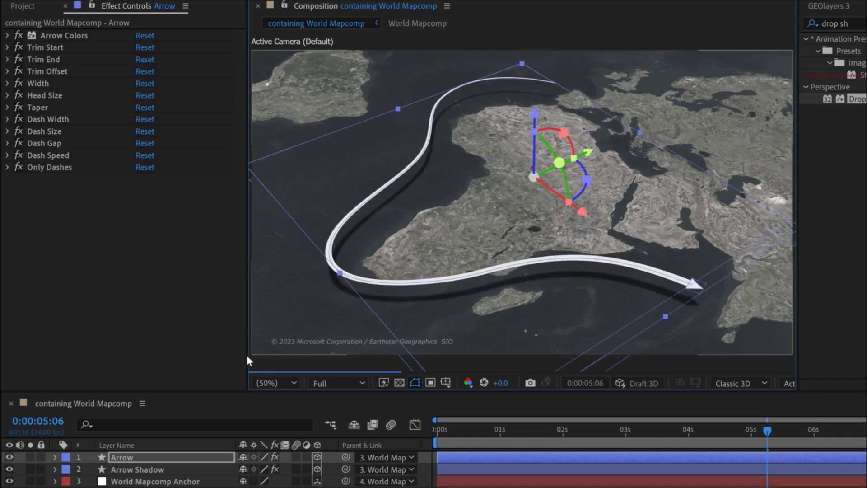
# - Set the softness of the Arrow Shadow layer's Drop Shadow to 100
pyautogui.click(135, 470)
pyautogui.moveTo(242, 248); pyautogui.dragTo(157, 365)
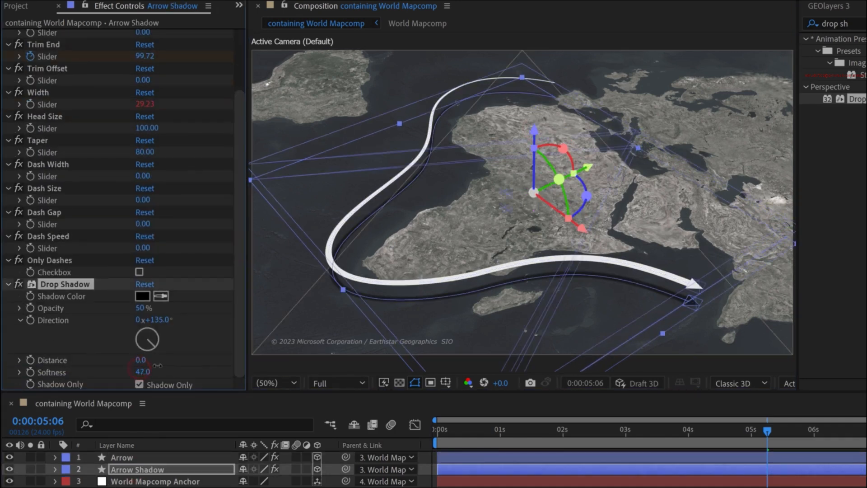
pyautogui.click(150, 371)
pyautogui.write('10')
pyautogui.press('Return')
# - Link the Arrow Shadow's Trim End slider to the Arrow's Trim End slider and remove the shadow's own keyframes
pyautogui.click(123, 456)
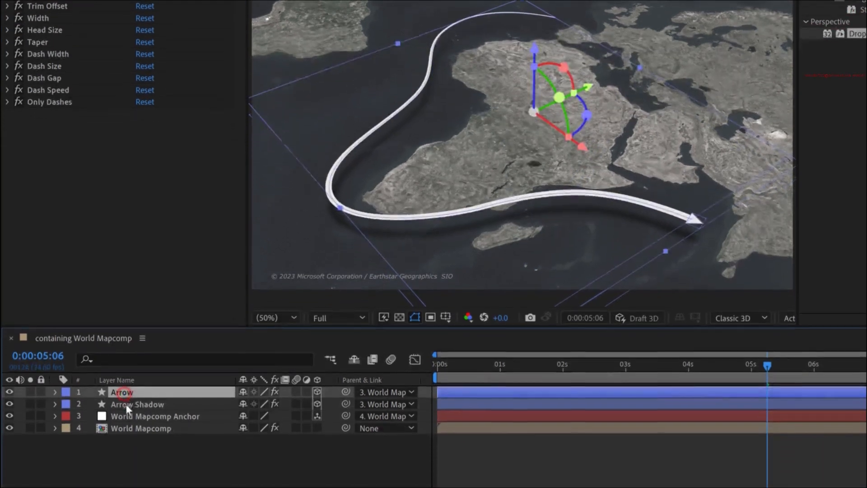
pyautogui.keyDown('ctrl'); pyautogui.click(126, 405); pyautogui.keyUp('ctrl')
pyautogui.press('u')
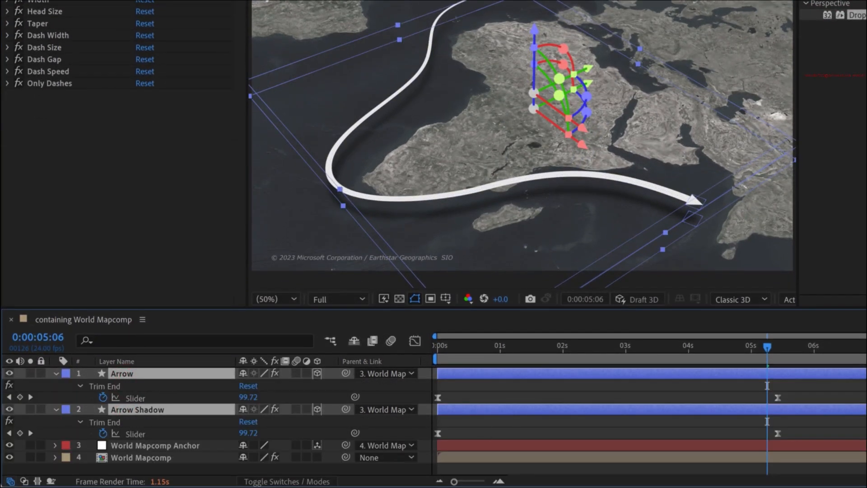
pyautogui.click(838, 391)
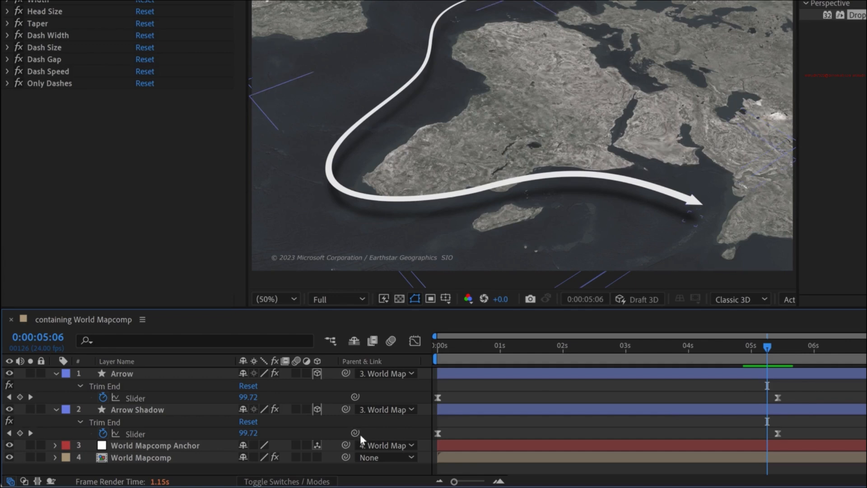
pyautogui.moveTo(300, 431); pyautogui.dragTo(139, 398)
pyautogui.click(134, 397)
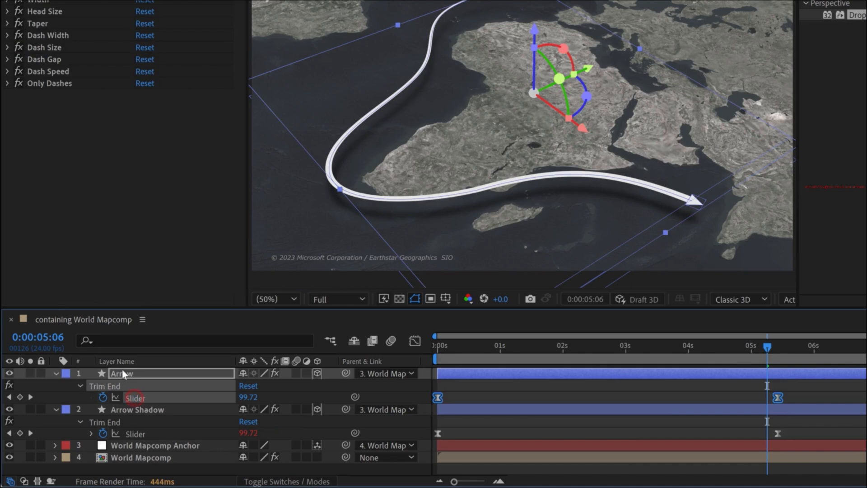
pyautogui.click(103, 433)
pyautogui.click(719, 380)
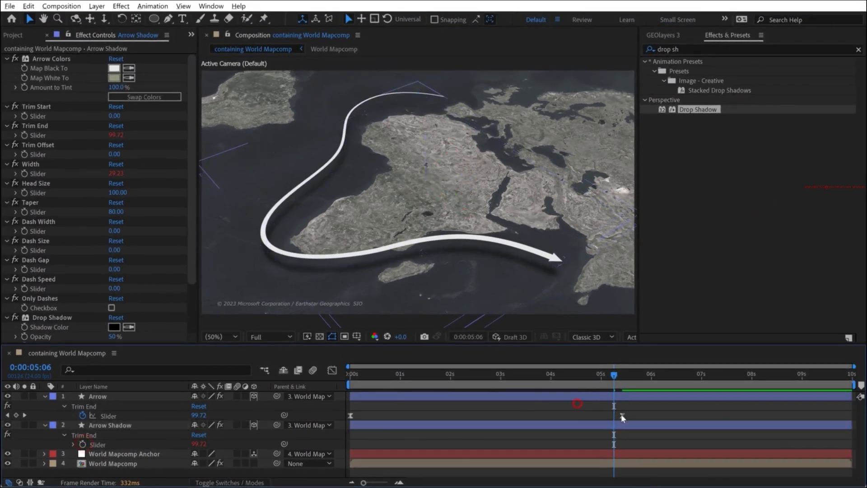
# - Retime the Arrow's last Trim End keyframe to about 7.8 seconds and shift the map view
pyautogui.moveTo(775, 397); pyautogui.dragTo(725, 398)
pyautogui.moveTo(583, 417); pyautogui.dragTo(516, 417)
pyautogui.moveTo(515, 417); pyautogui.dragTo(738, 415)
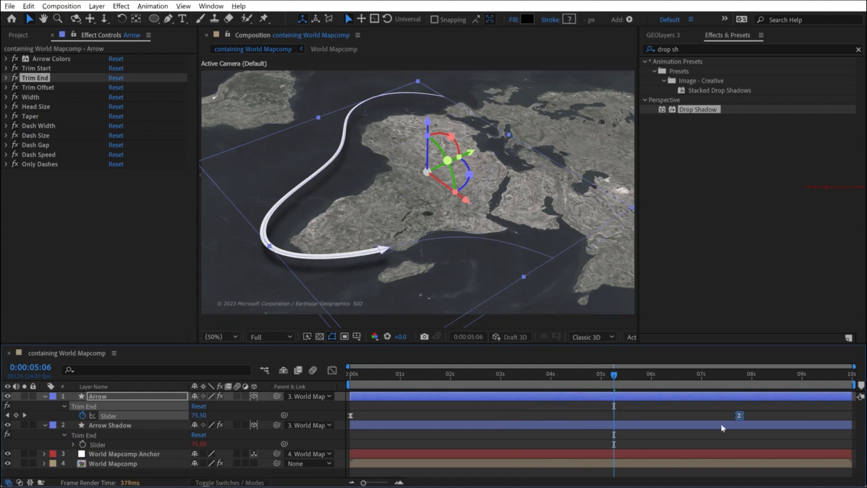
pyautogui.click(707, 441)
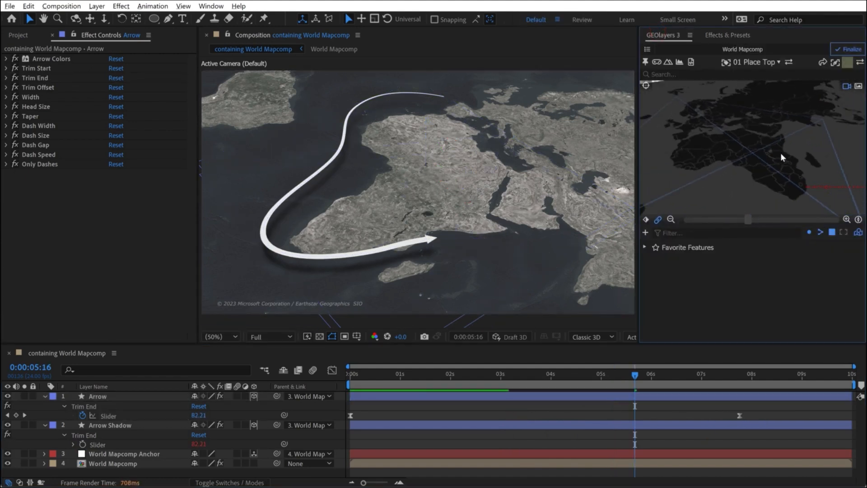
pyautogui.moveTo(781, 154); pyautogui.dragTo(820, 162)
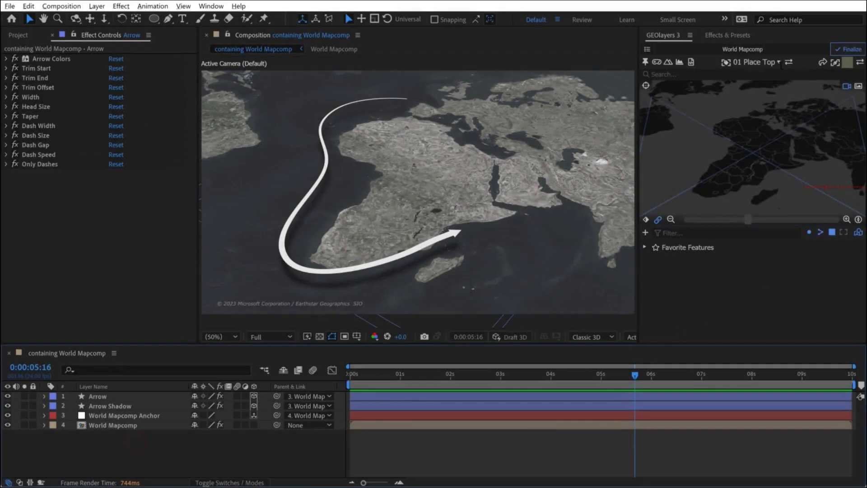
# - Add a label from the 11 Locator template to the map, positioned over central Africa
pyautogui.click(766, 63)
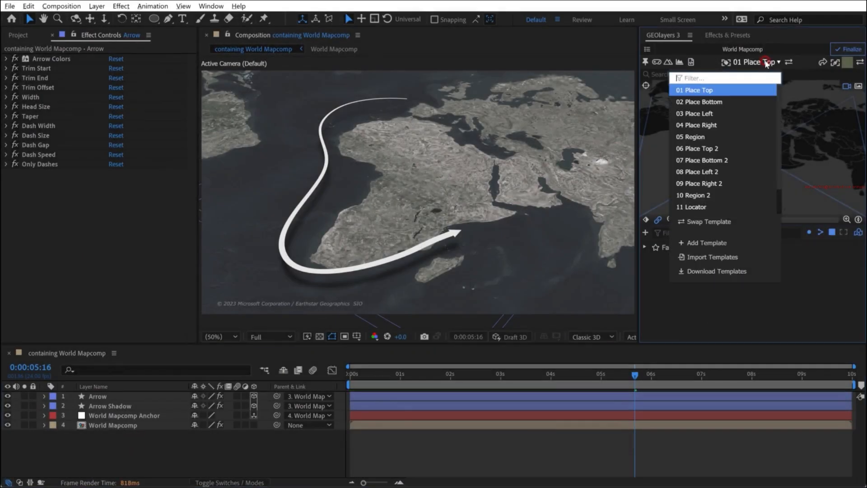
pyautogui.click(693, 205)
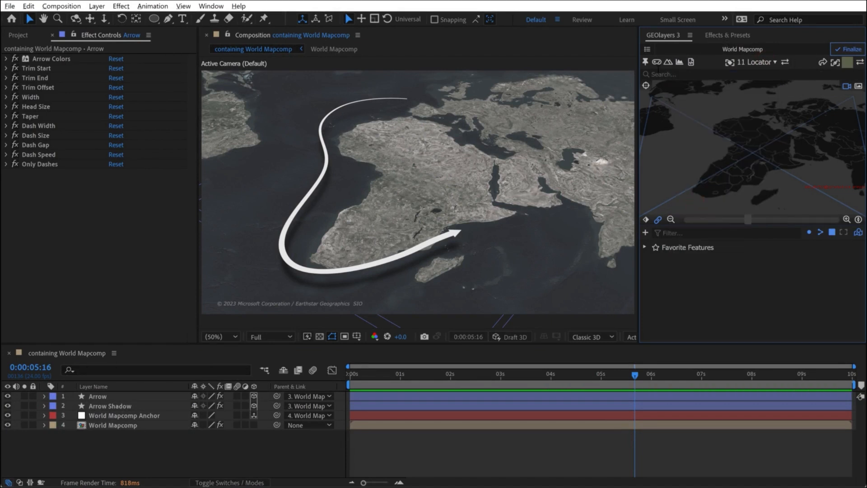
pyautogui.click(730, 62)
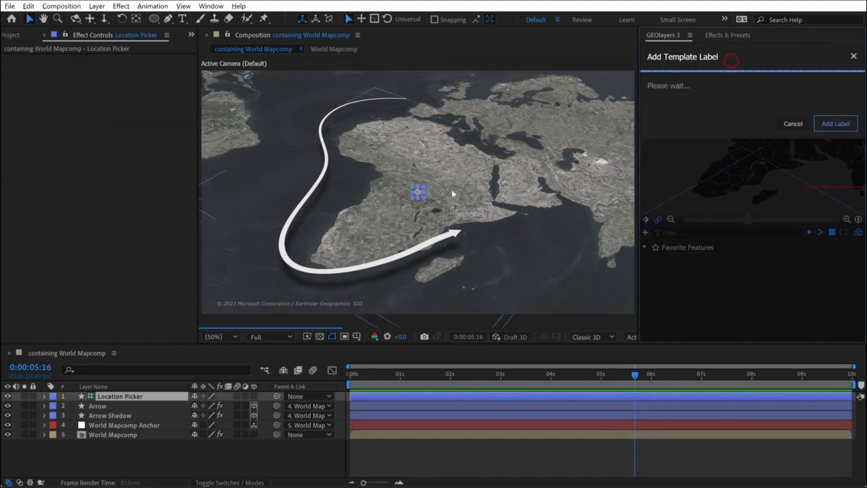
pyautogui.moveTo(417, 192); pyautogui.dragTo(425, 182)
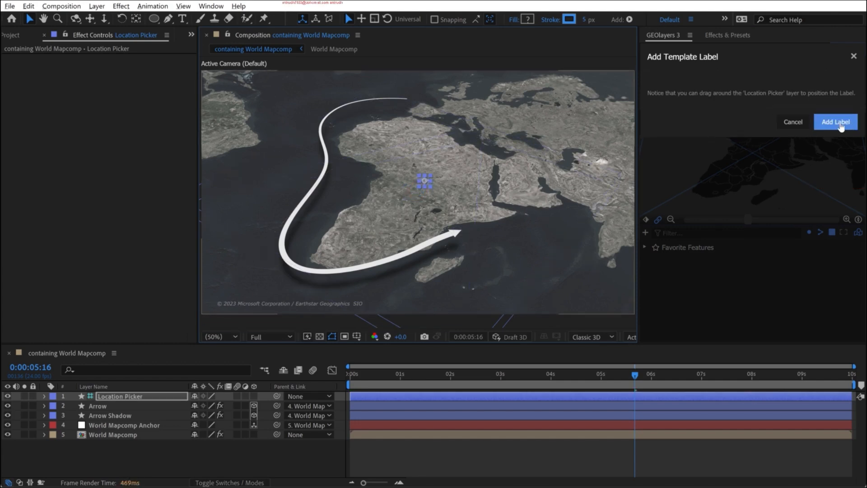
pyautogui.click(835, 122)
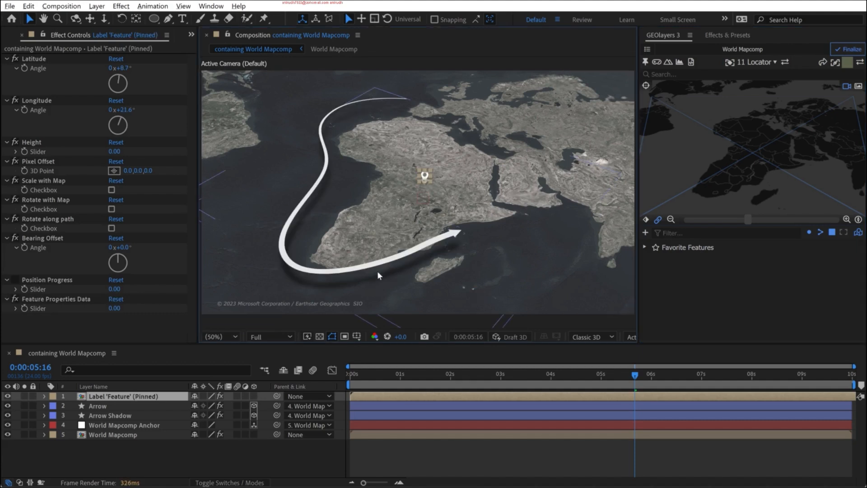
pyautogui.click(253, 451)
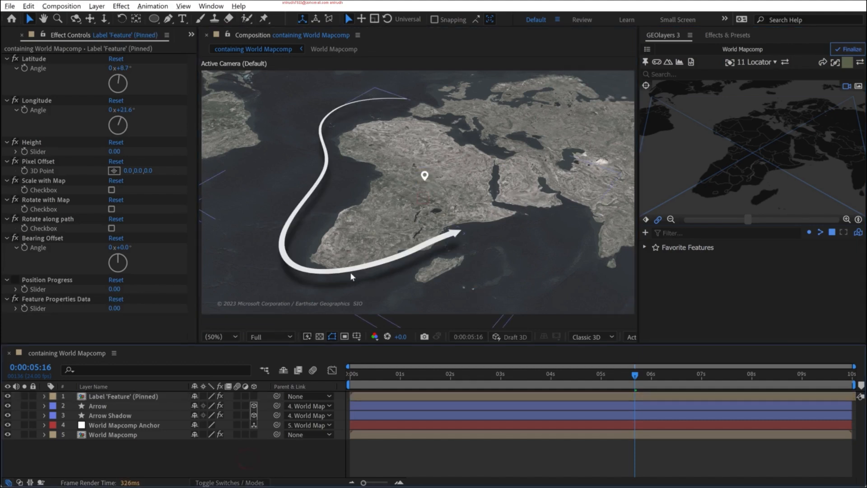
# - Try the label's Scale with Map option and examine the locator pin at 100% magnification
pyautogui.click(111, 190)
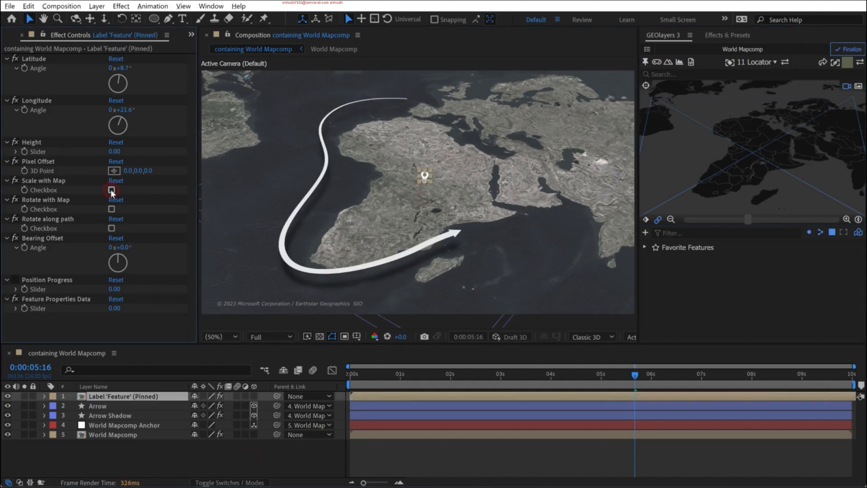
pyautogui.scroll(4, 436, 156)
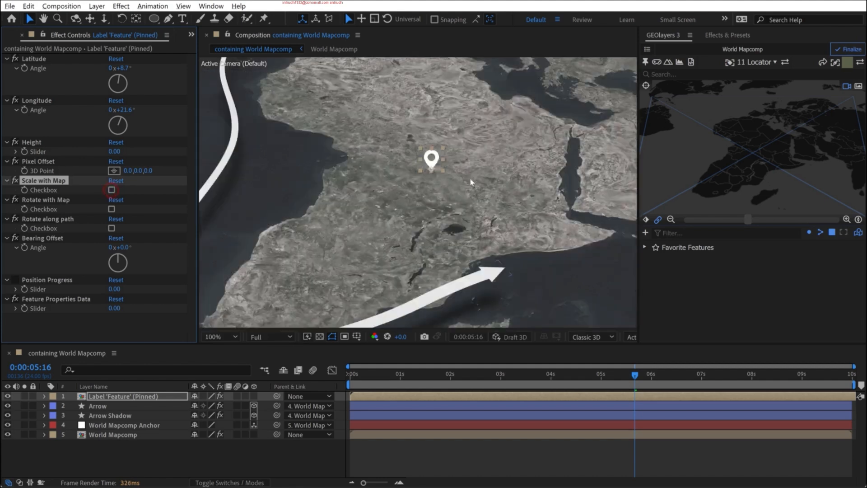
pyautogui.scroll(-2, 451, 148)
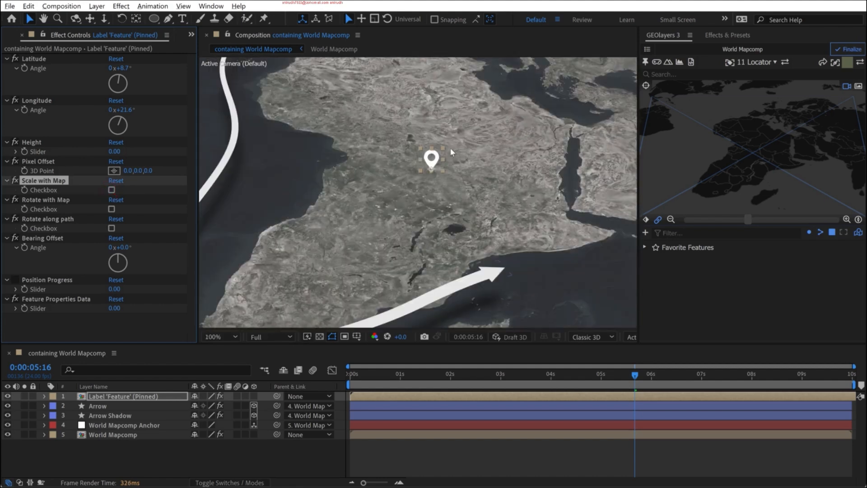
pyautogui.click(526, 455)
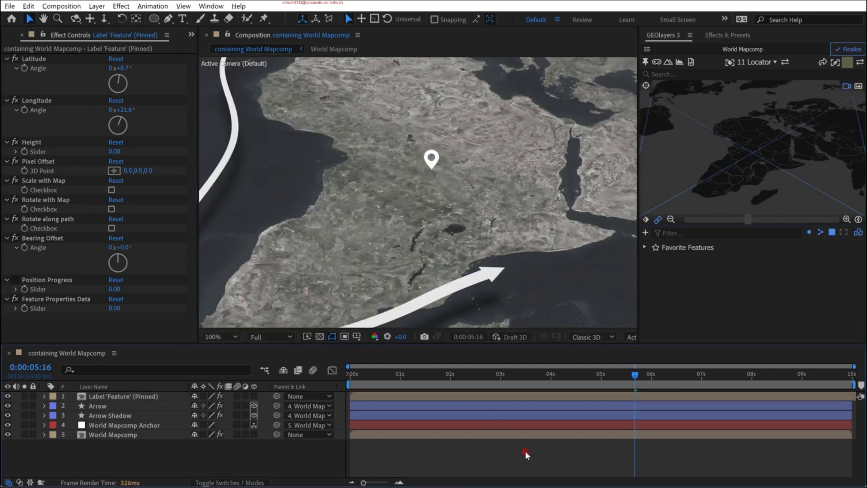
# - Make the locator label a 3D layer and enable its Rotate with Map option
pyautogui.click(134, 397)
pyautogui.click(255, 395)
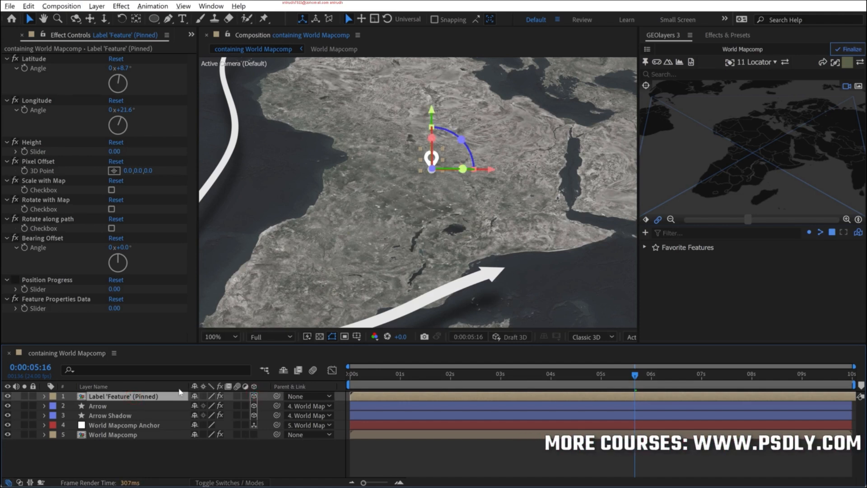
pyautogui.click(254, 395)
pyautogui.click(196, 451)
pyautogui.click(136, 396)
pyautogui.click(254, 396)
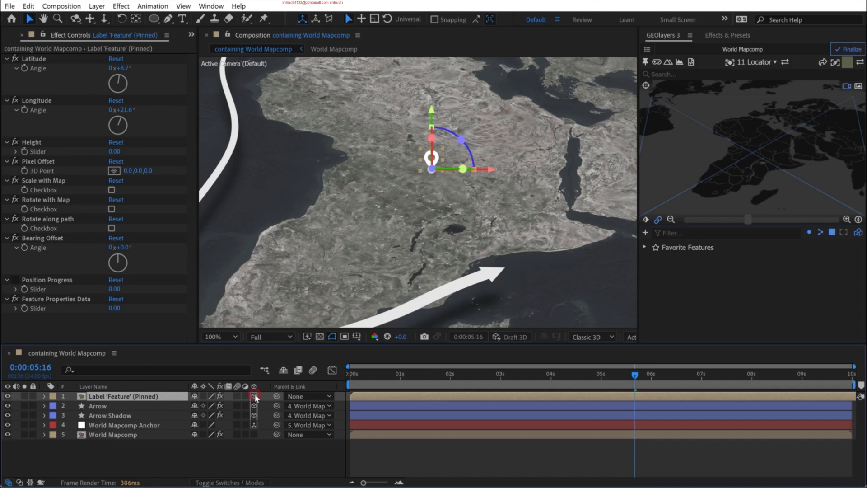
pyautogui.click(112, 209)
pyautogui.click(227, 450)
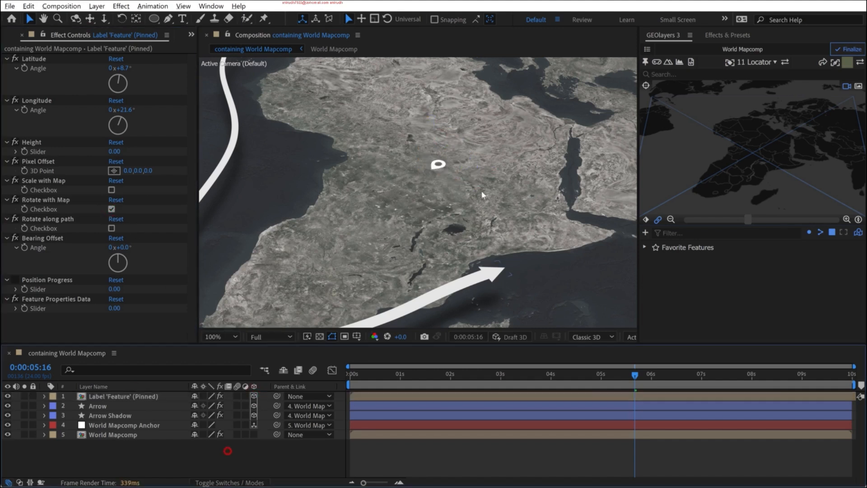
# - Set the label's X Rotation to 90° so the pin stands upright, and check it from other map angles
pyautogui.click(112, 394)
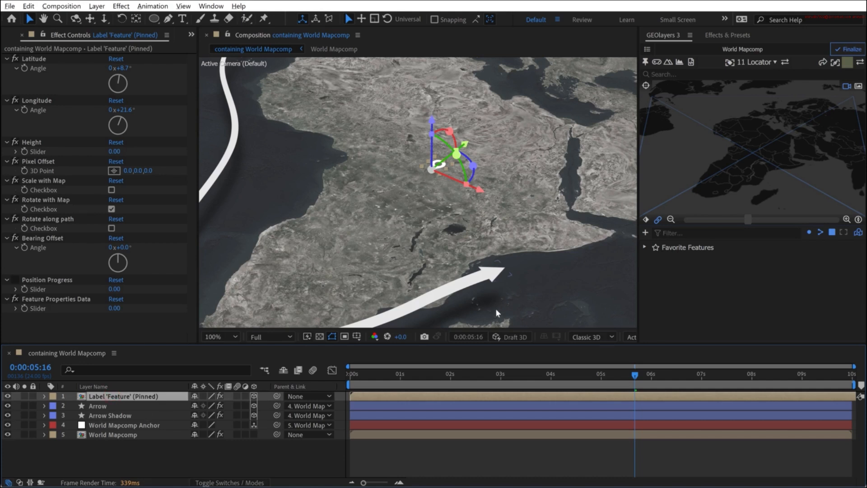
pyautogui.press('r')
pyautogui.click(210, 419)
pyautogui.write('90')
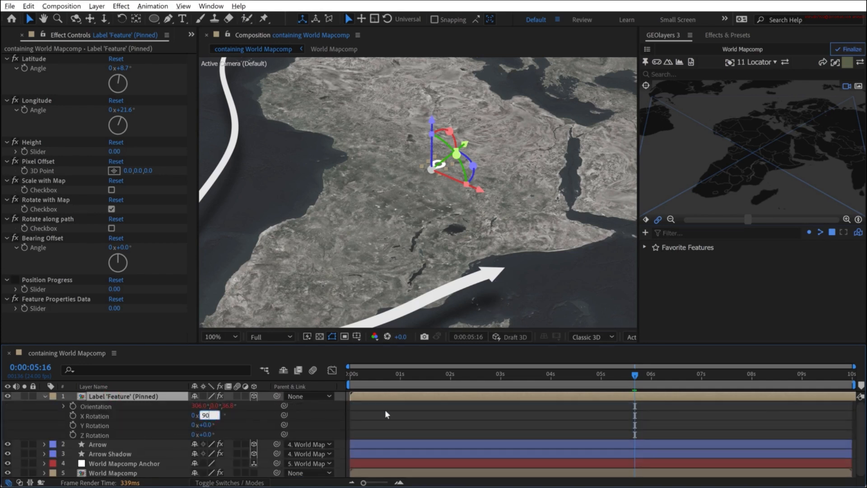
pyautogui.click(432, 414)
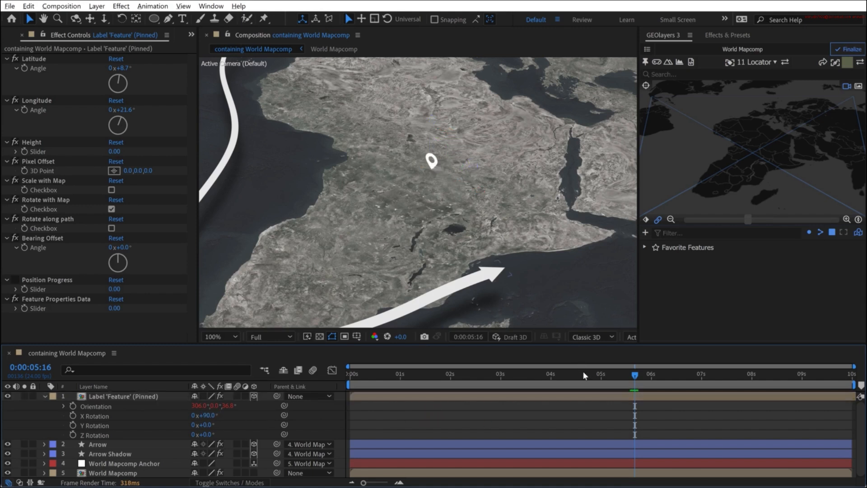
pyautogui.moveTo(747, 166); pyautogui.dragTo(769, 161)
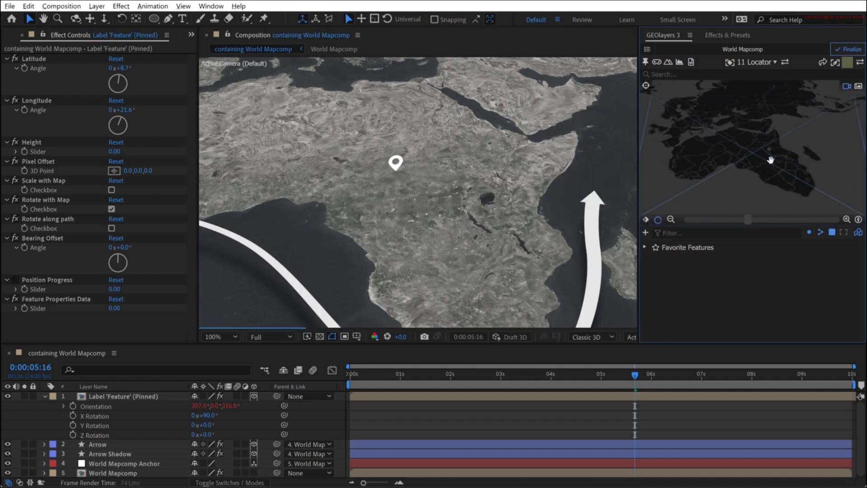
pyautogui.moveTo(730, 170); pyautogui.dragTo(753, 140)
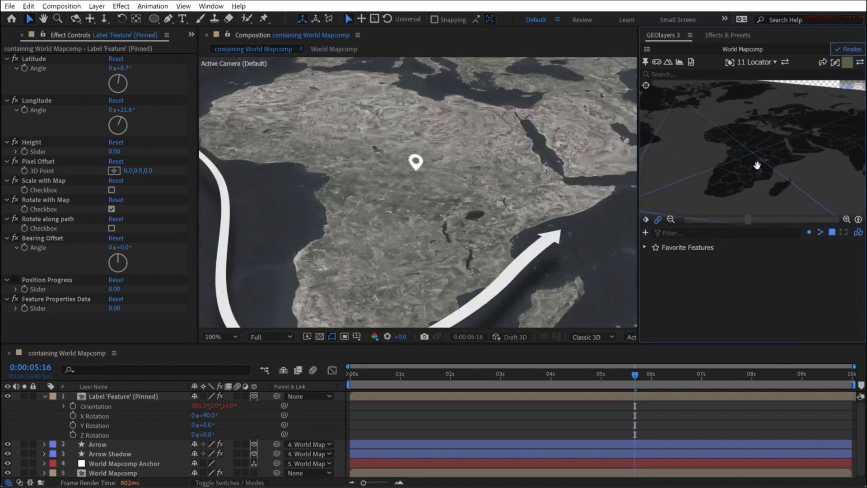
# - Duplicate the locator label and set the original's X Rotation to 0° so it lies flat on the map
pyautogui.click(135, 396)
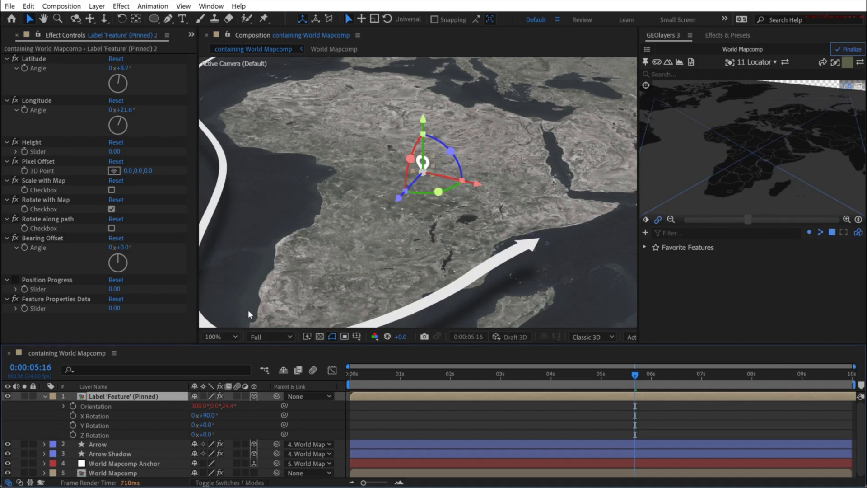
pyautogui.hotkey('ctrl', 'd')
pyautogui.click(205, 424)
pyautogui.write('0')
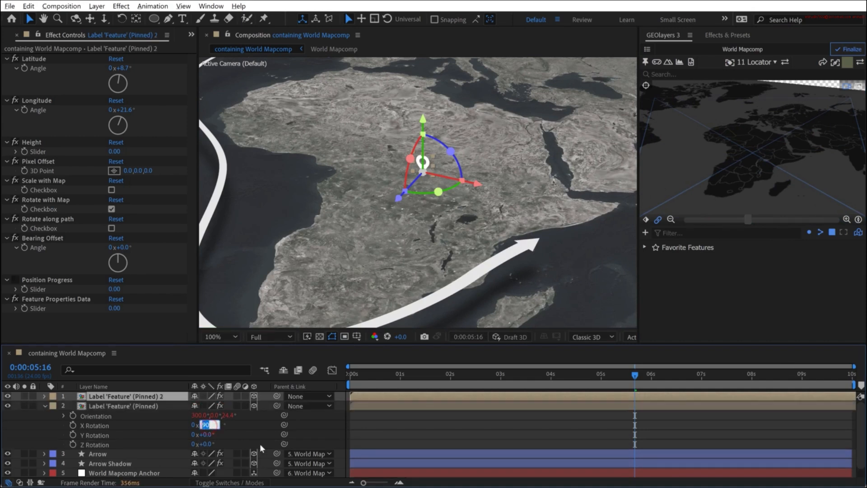
pyautogui.press('Return')
pyautogui.click(486, 427)
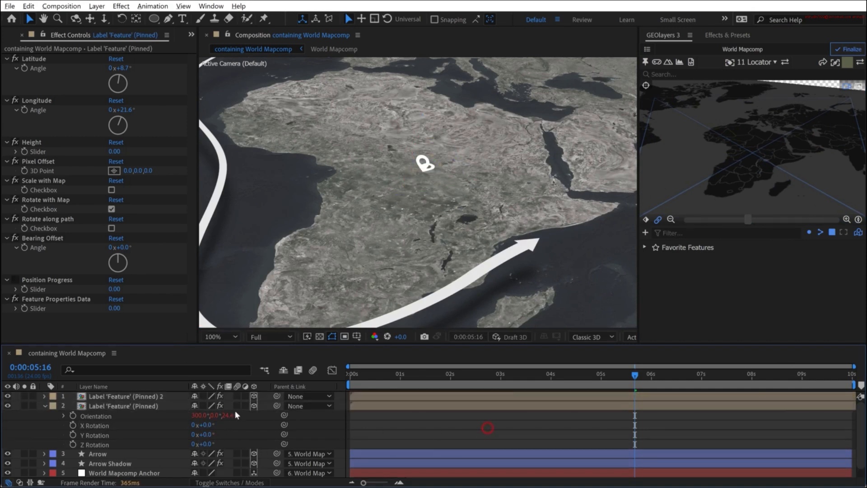
# - Rename the original flat label layer as Label 'Feature' (Pinned) Shadow
pyautogui.click(136, 406)
pyautogui.press('Return')
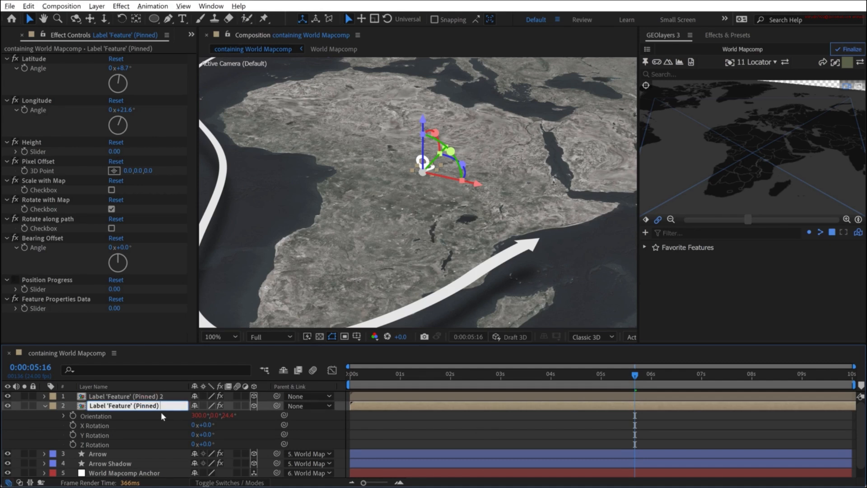
pyautogui.press('Return')
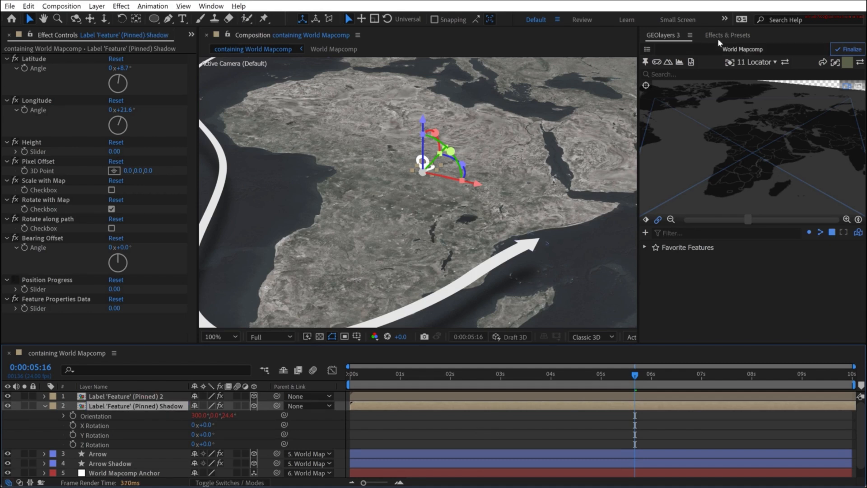
# - Apply the Drop Shadow effect to the label's shadow layer and enable Shadow Only
pyautogui.click(720, 35)
pyautogui.moveTo(701, 113); pyautogui.dragTo(123, 410)
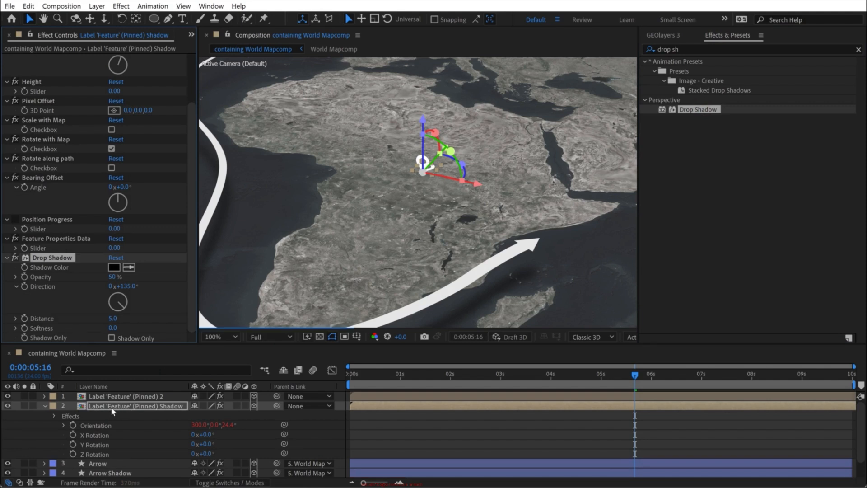
pyautogui.click(111, 338)
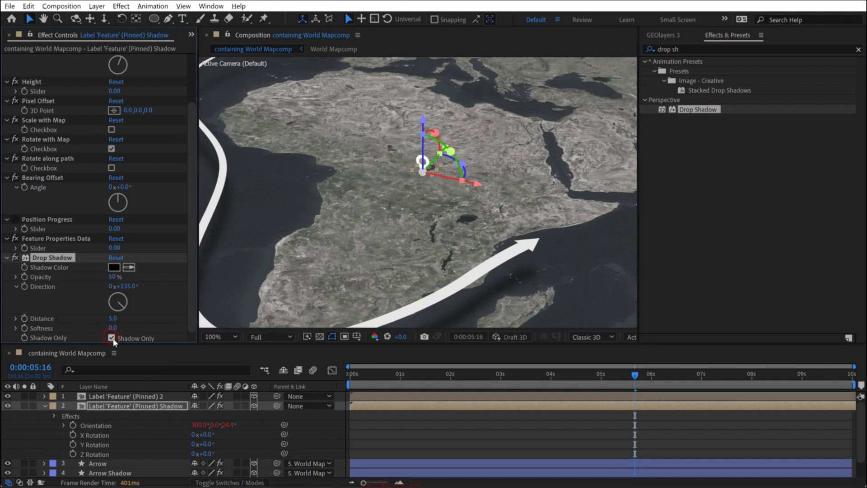
# - Set the label shadow layer's Z Rotation to 29°, unlink its scale proportions and set its X scale to 80%
pyautogui.press('F2')
pyautogui.moveTo(208, 453); pyautogui.dragTo(235, 449)
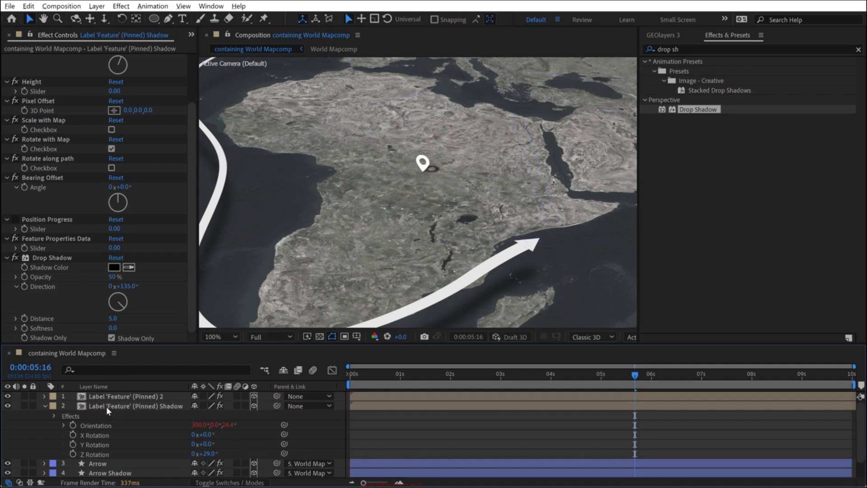
pyautogui.click(131, 405)
pyautogui.press('s')
pyautogui.click(195, 415)
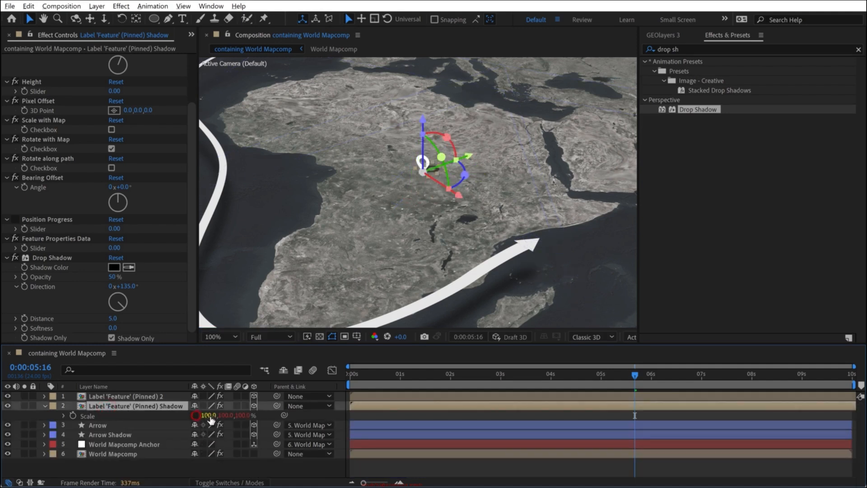
pyautogui.moveTo(207, 415); pyautogui.dragTo(202, 420)
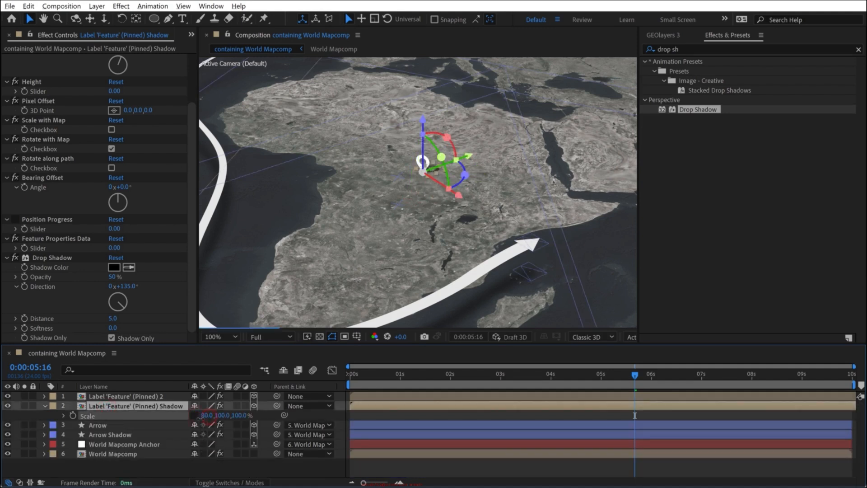
# - Reduce the label shadow layer's X scale further and increase its Drop Shadow Softness
pyautogui.click(467, 414)
pyautogui.moveTo(206, 416); pyautogui.dragTo(202, 416)
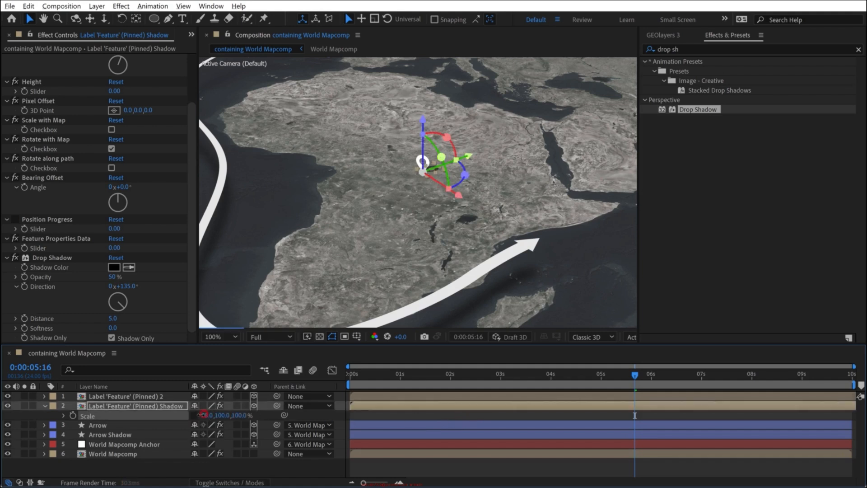
pyautogui.moveTo(112, 327); pyautogui.dragTo(119, 328)
pyautogui.click(492, 465)
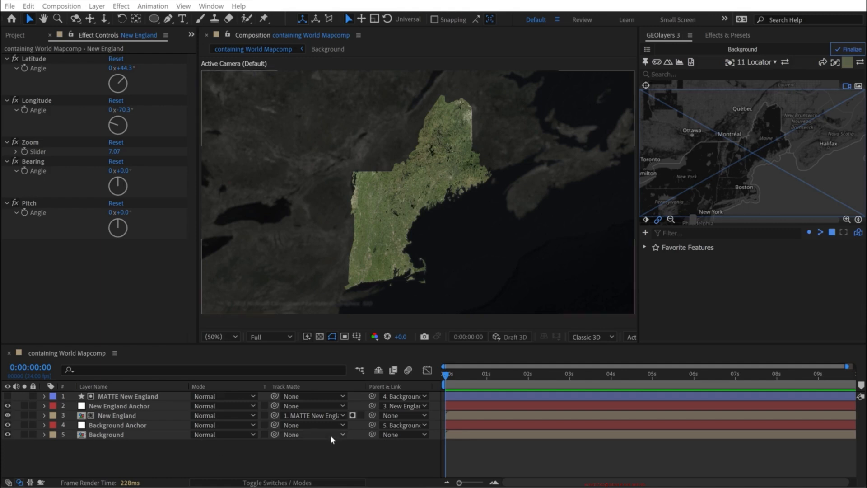
pyautogui.click(155, 399)
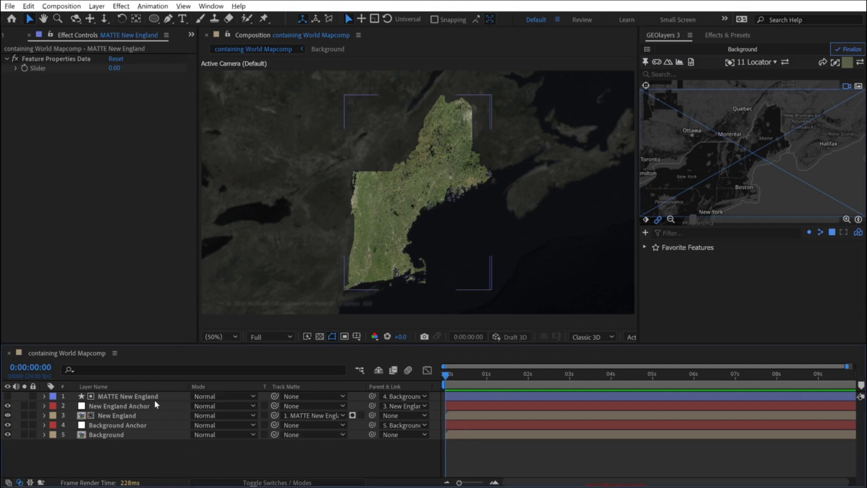
pyautogui.click(102, 413)
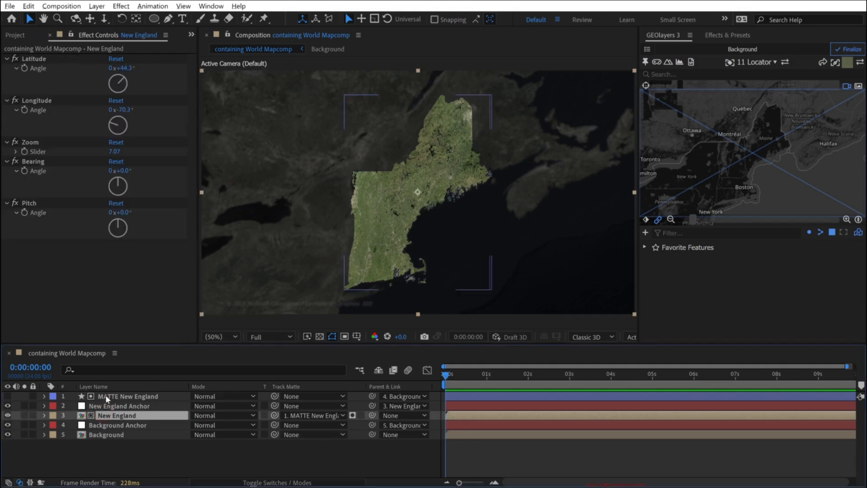
pyautogui.click(105, 396)
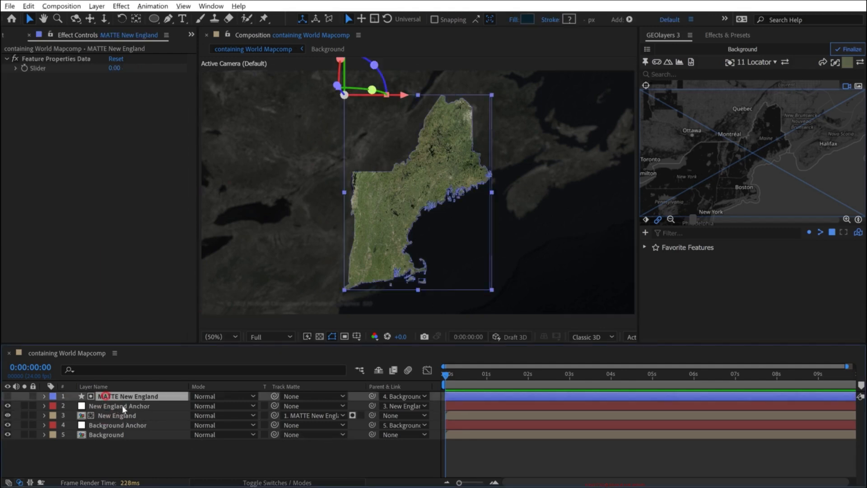
pyautogui.click(103, 433)
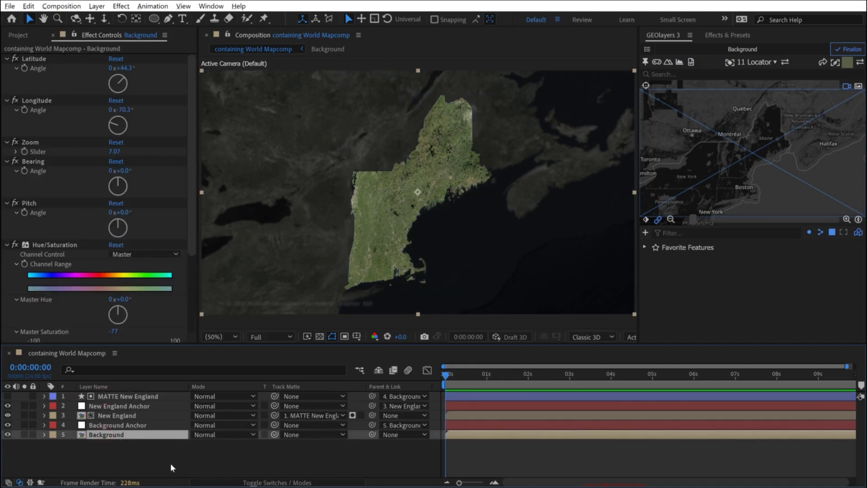
# - Apply the Drop Shadow effect to the matted New England map layer
pyautogui.click(113, 415)
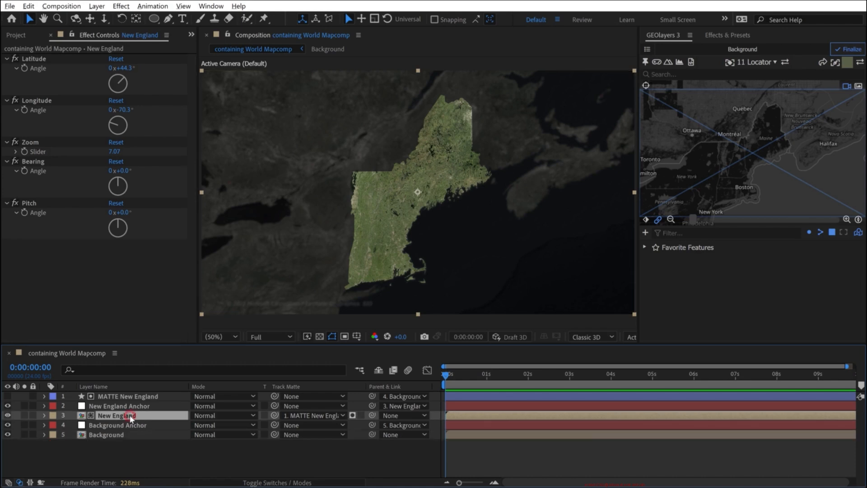
pyautogui.click(724, 35)
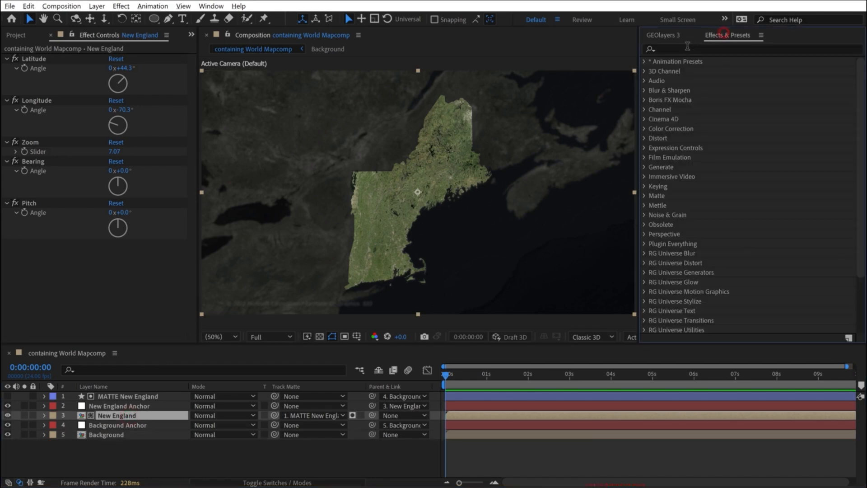
pyautogui.click(687, 49)
pyautogui.write('drop s')
pyautogui.moveTo(699, 109); pyautogui.dragTo(124, 417)
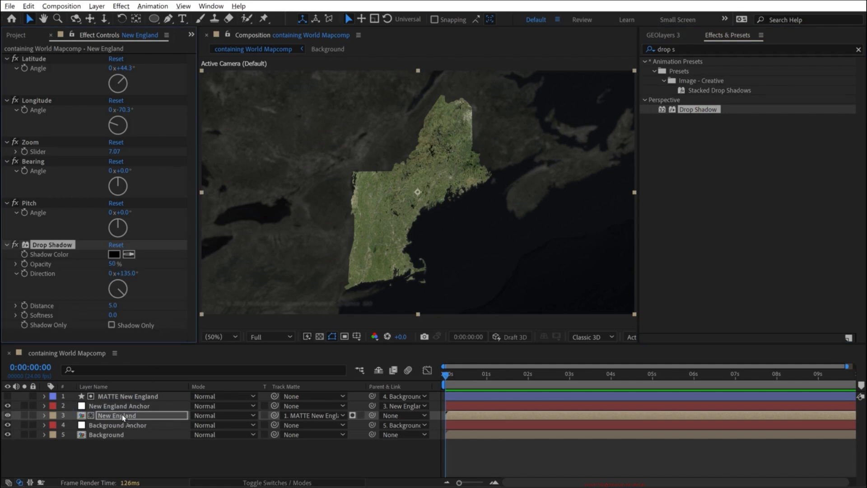
pyautogui.click(110, 455)
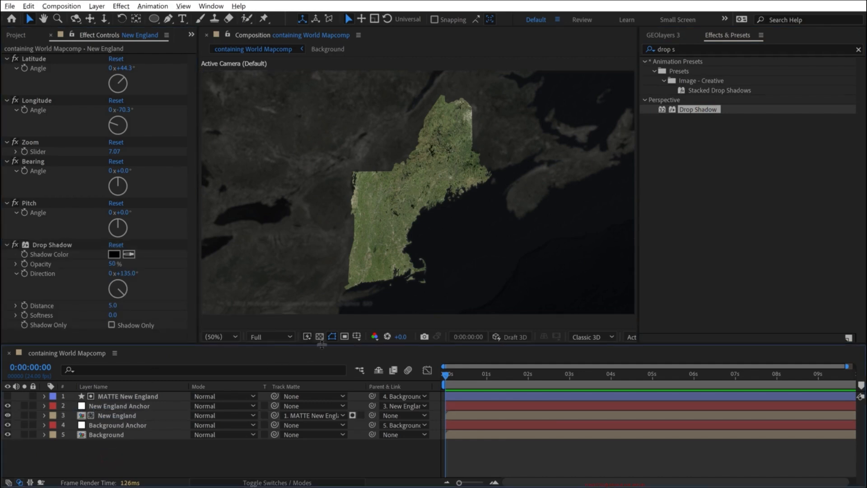
# - Try the New England Drop Shadow with Opacity 100%, Distance 119, Softness 15 and Shadow Only enabled
pyautogui.moveTo(115, 305)
pyautogui.mouseDown()
pyautogui.moveTo(135, 306)
pyautogui.moveTo(118, 315)
pyautogui.mouseUp()
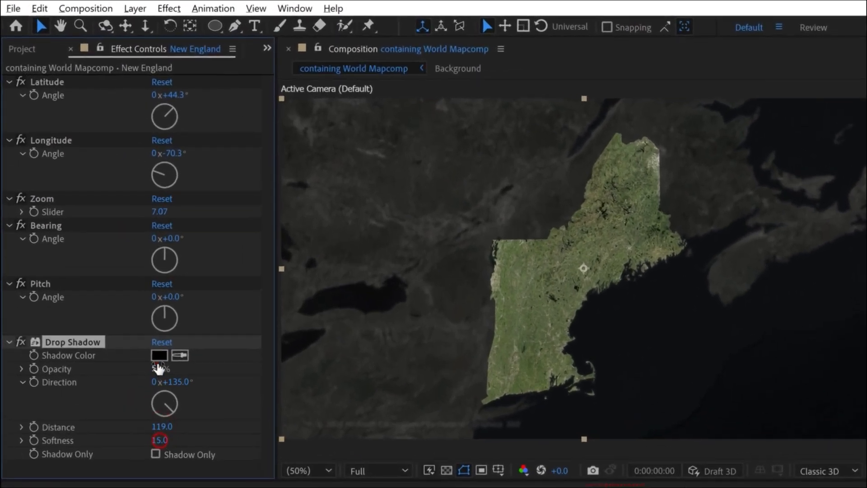
pyautogui.moveTo(158, 368); pyautogui.dragTo(178, 368)
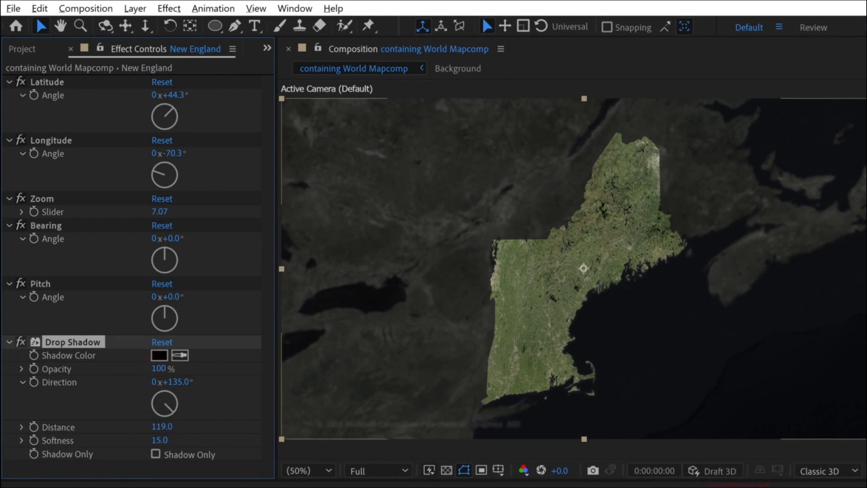
pyautogui.click(361, 486)
pyautogui.click(235, 486)
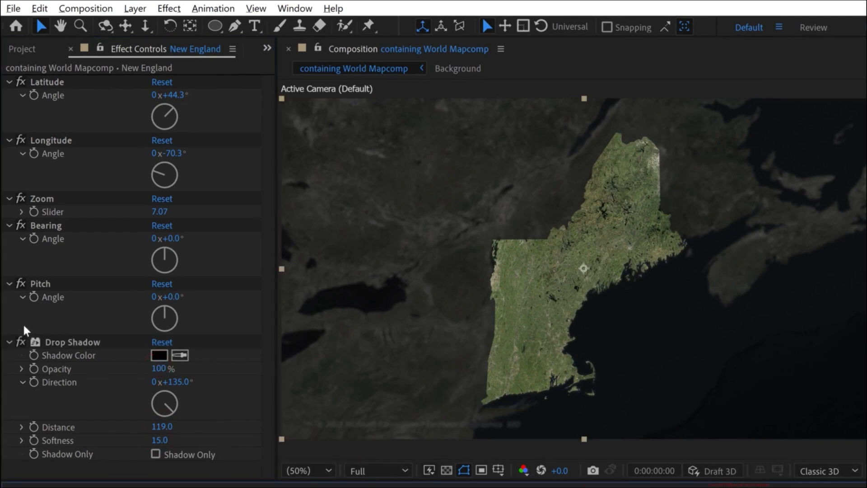
pyautogui.click(155, 453)
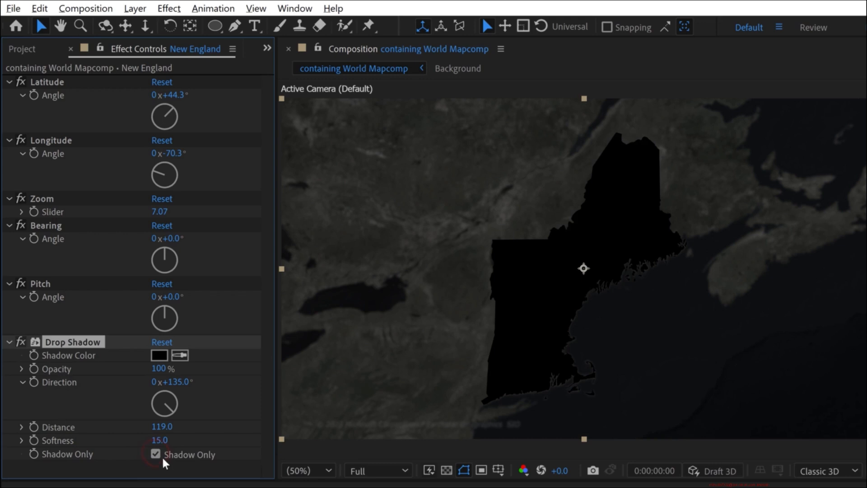
pyautogui.moveTo(154, 376)
pyautogui.mouseDown()
pyautogui.moveTo(62, 374)
pyautogui.moveTo(149, 368)
pyautogui.mouseUp()
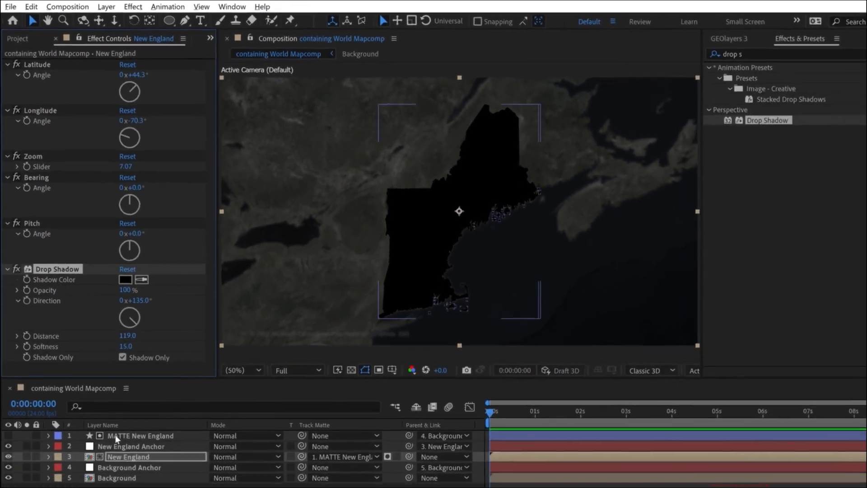
# - Delete the Drop Shadow effect from the New England layer
pyautogui.click(115, 431)
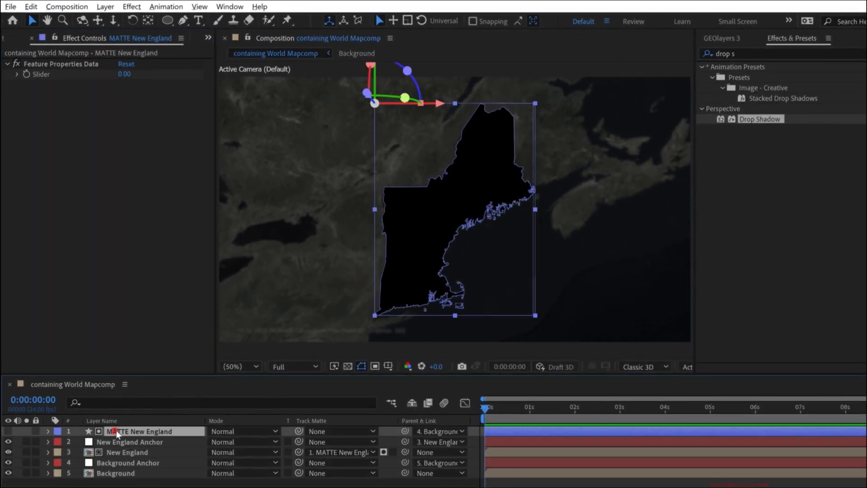
pyautogui.click(128, 452)
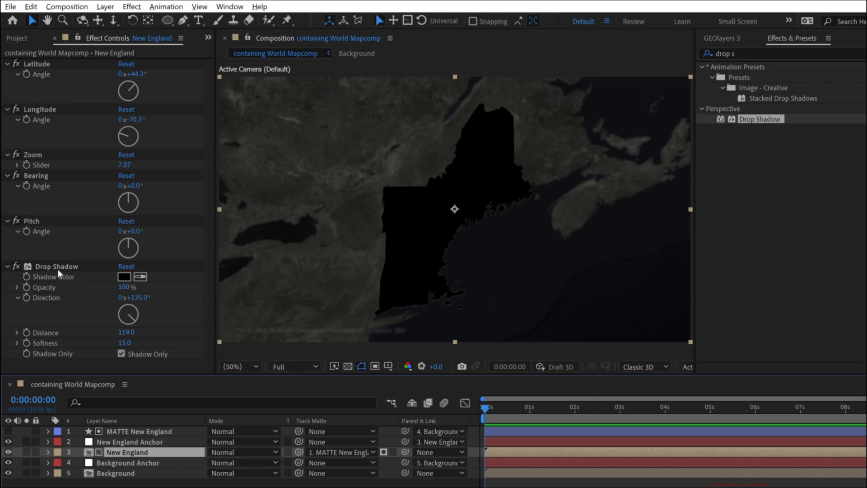
pyautogui.click(142, 452)
pyautogui.click(73, 264)
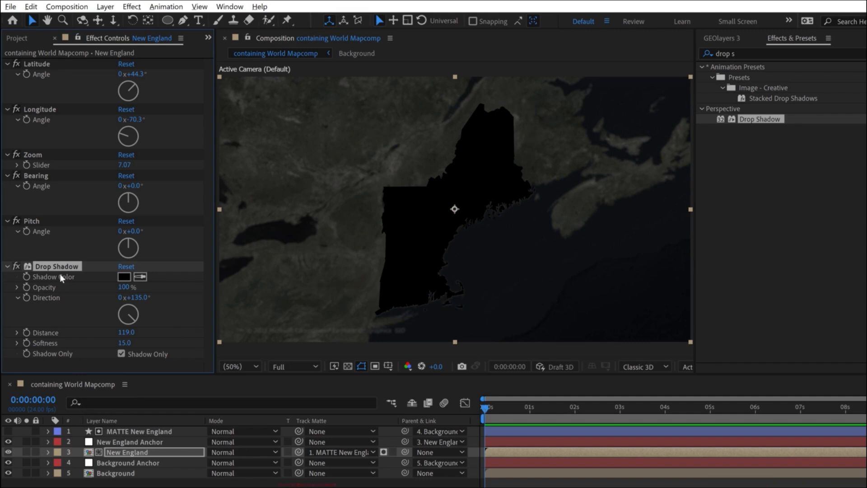
pyautogui.press('Delete')
# - Add a Drop Shadow layer style to the New England layer
pyautogui.click(126, 452)
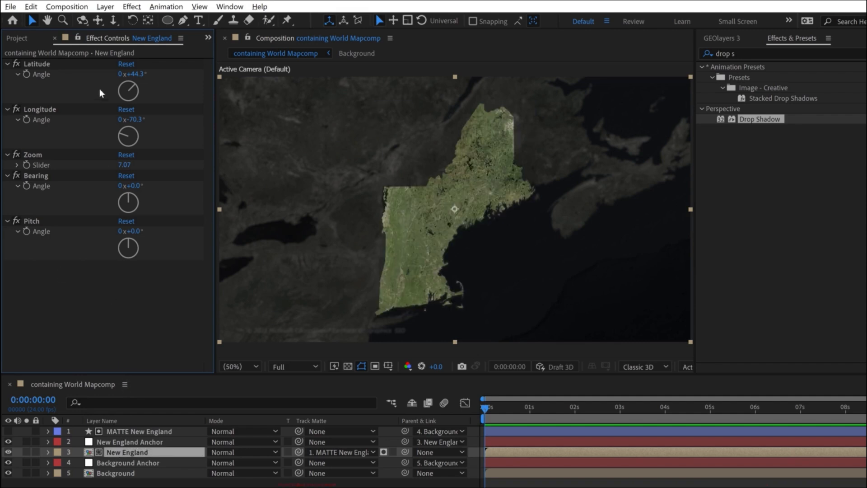
pyautogui.click(105, 7)
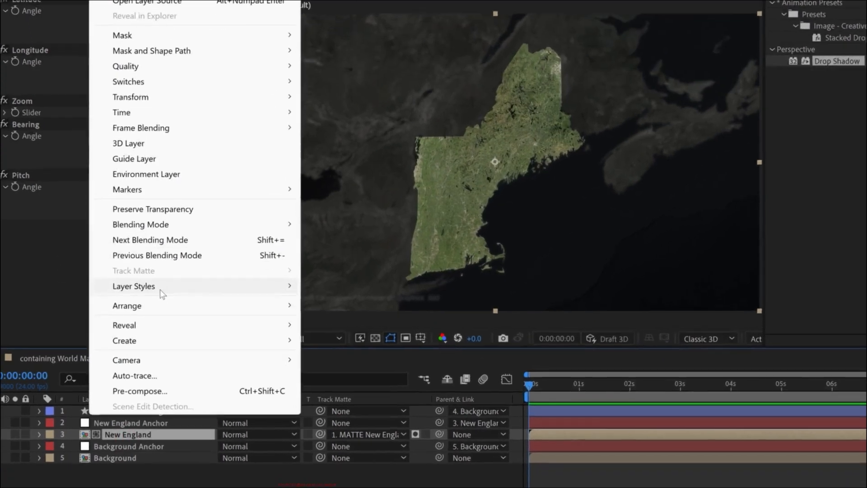
pyautogui.moveTo(136, 319)
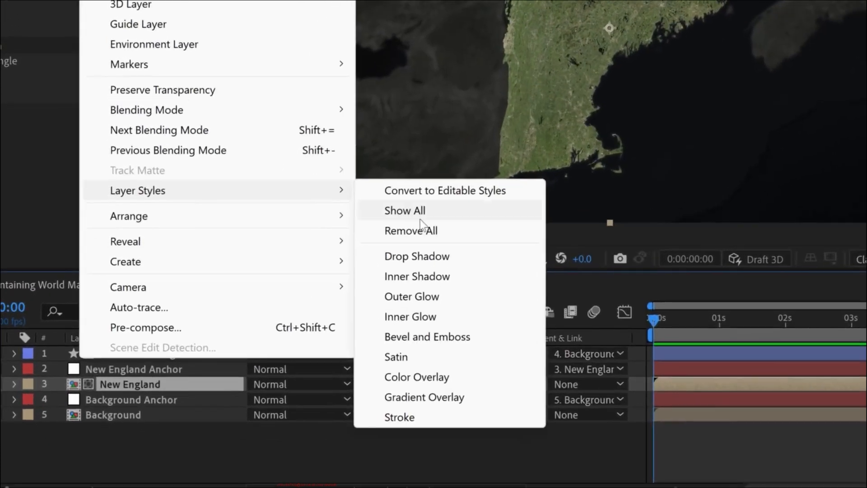
pyautogui.click(435, 255)
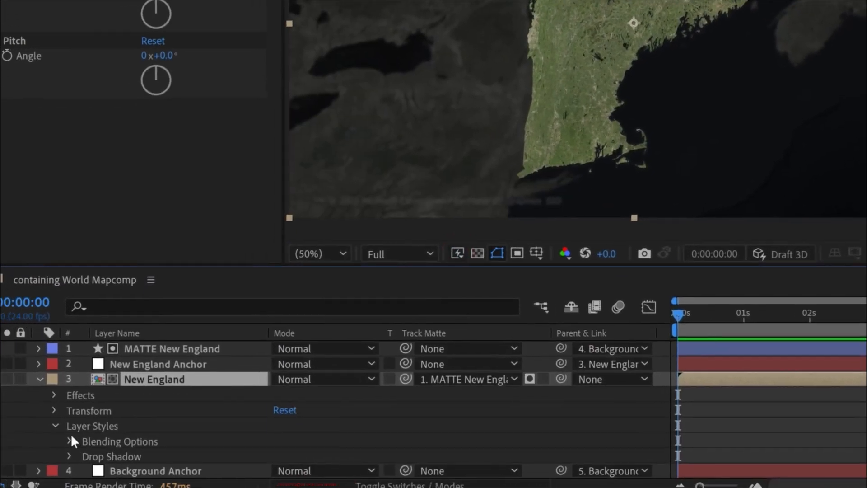
# - Expand the New England layer's Drop Shadow style and set its Distance to 63
pyautogui.click(101, 450)
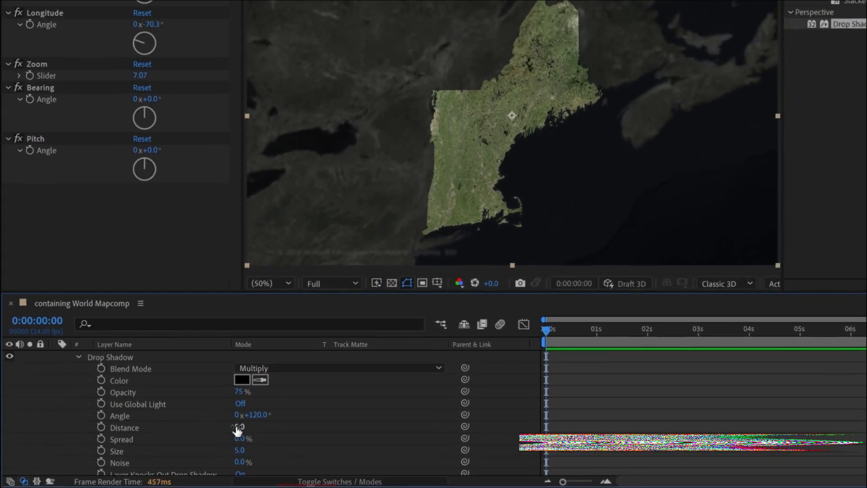
pyautogui.moveTo(238, 429); pyautogui.dragTo(274, 426)
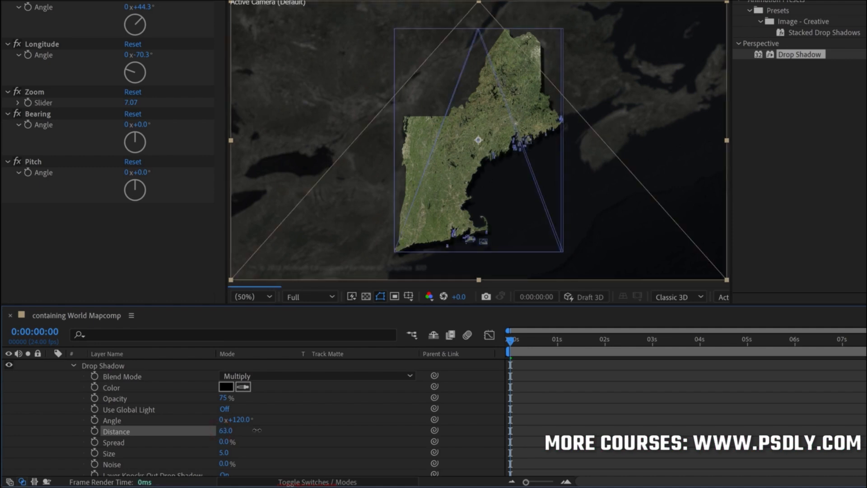
pyautogui.click(567, 409)
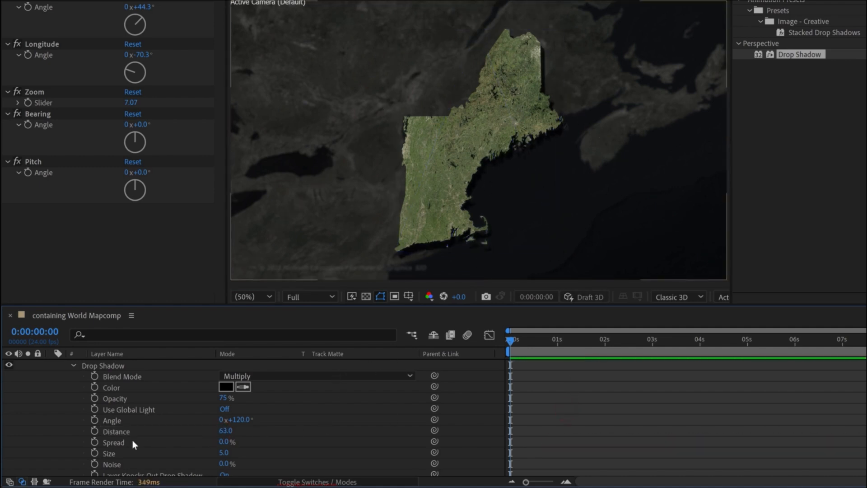
# - Increase the Drop Shadow style's Size to soften the edge of the New England shadow
pyautogui.moveTo(328, 304); pyautogui.dragTo(330, 290)
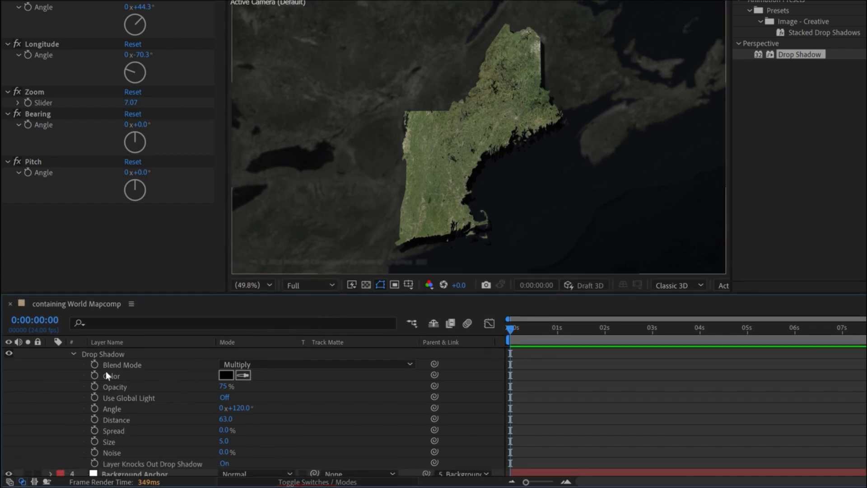
pyautogui.click(291, 365)
pyautogui.moveTo(226, 441); pyautogui.dragTo(253, 441)
pyautogui.click(587, 416)
pyautogui.scroll(1, 71, 415)
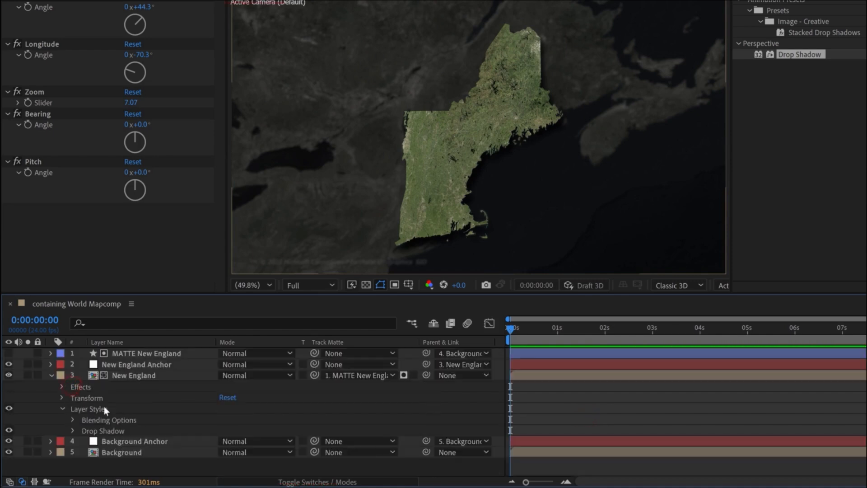
pyautogui.click(133, 371)
pyautogui.rightClick(133, 371)
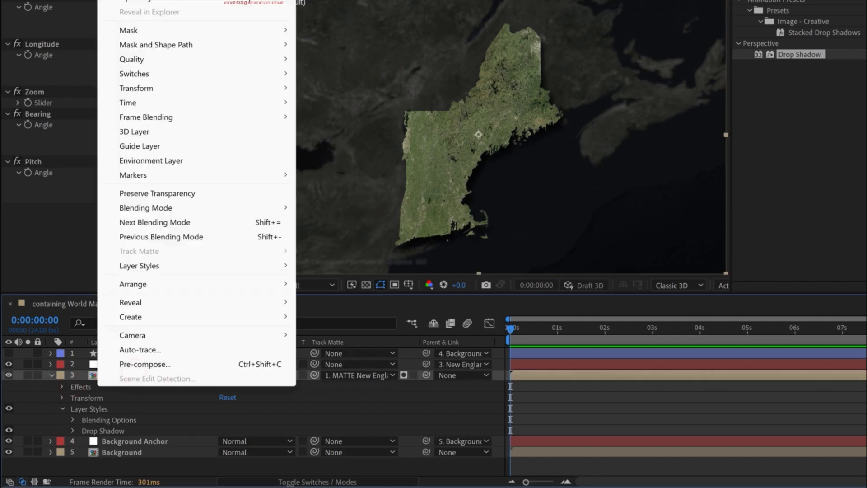
pyautogui.moveTo(176, 270)
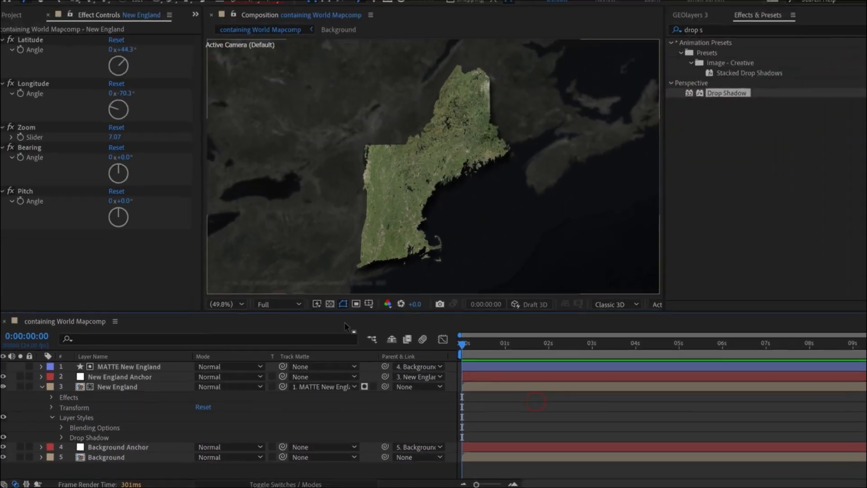
pyautogui.click(137, 330)
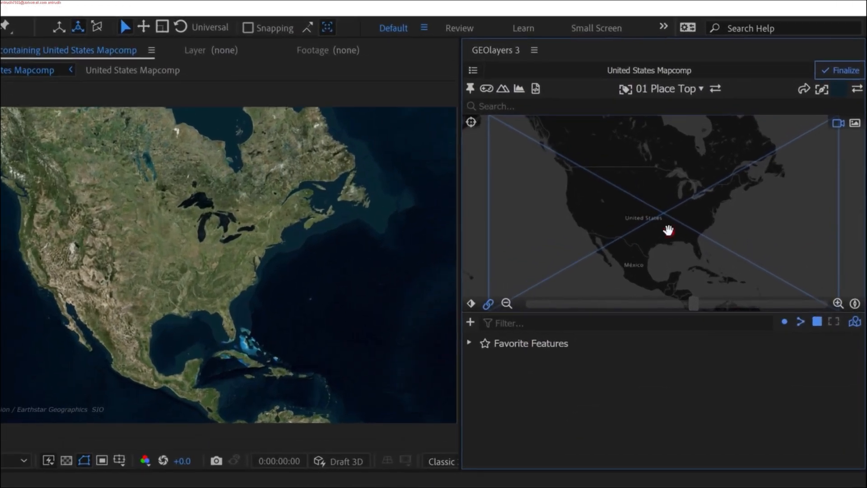
# - Find the United States features on the GEOlayers map and add the States & Provinces collection to the browser
pyautogui.click(668, 231)
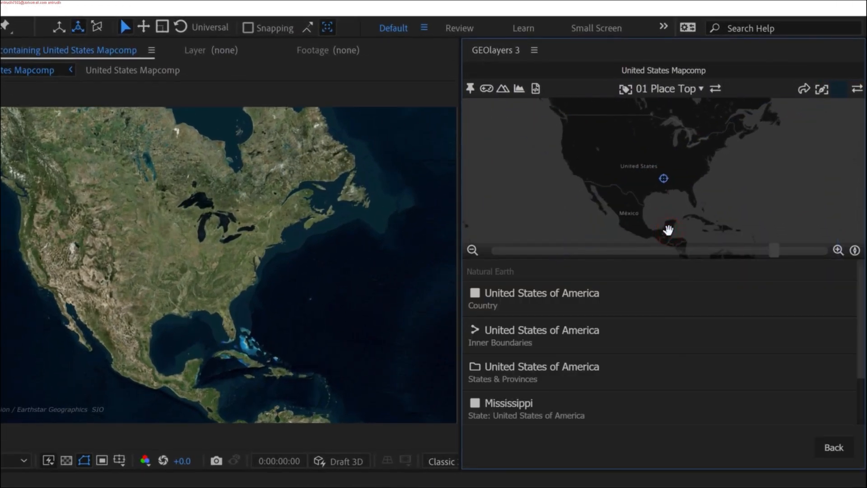
pyautogui.moveTo(535, 386)
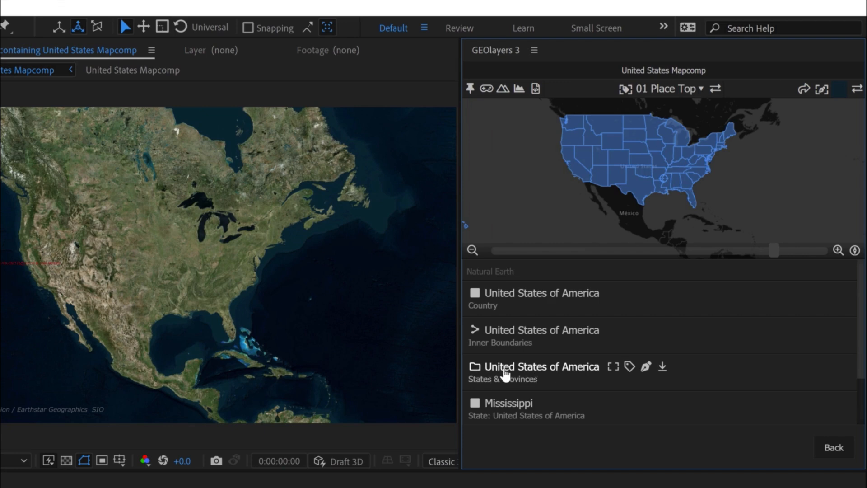
pyautogui.click(661, 366)
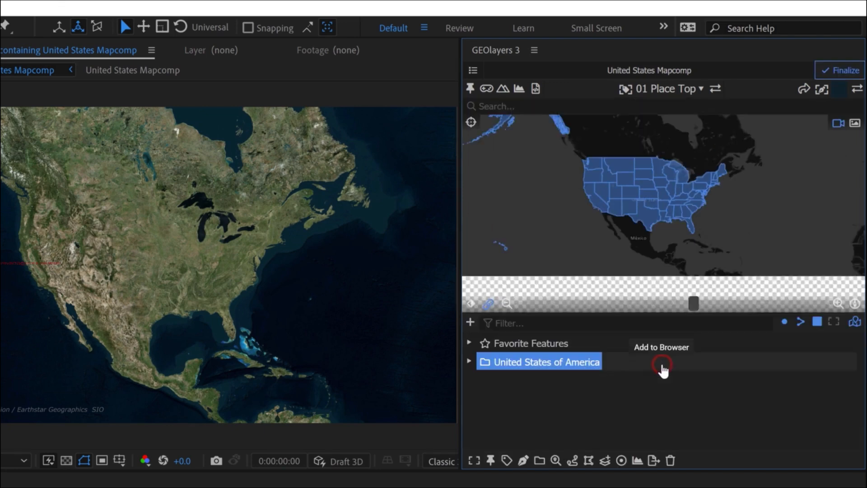
# - Edit the United States of America collection and export its feature properties as United States of America Properties.csv
pyautogui.click(556, 460)
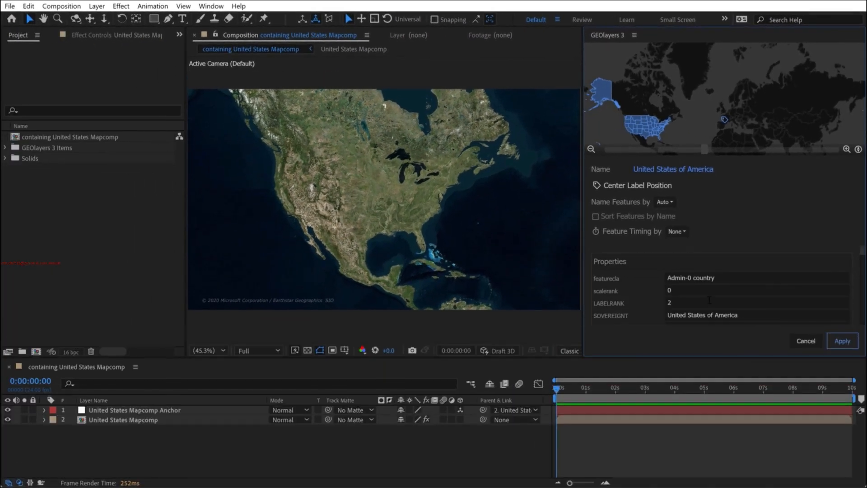
pyautogui.press('`')
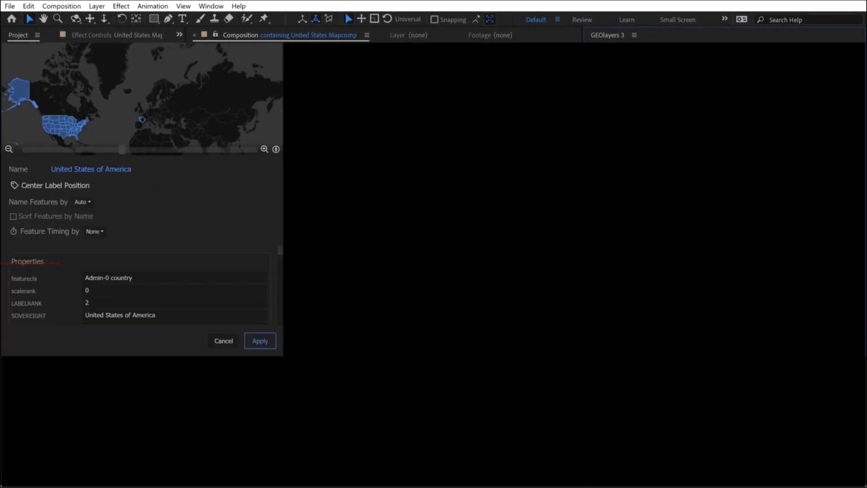
pyautogui.scroll(-10, 855, 323)
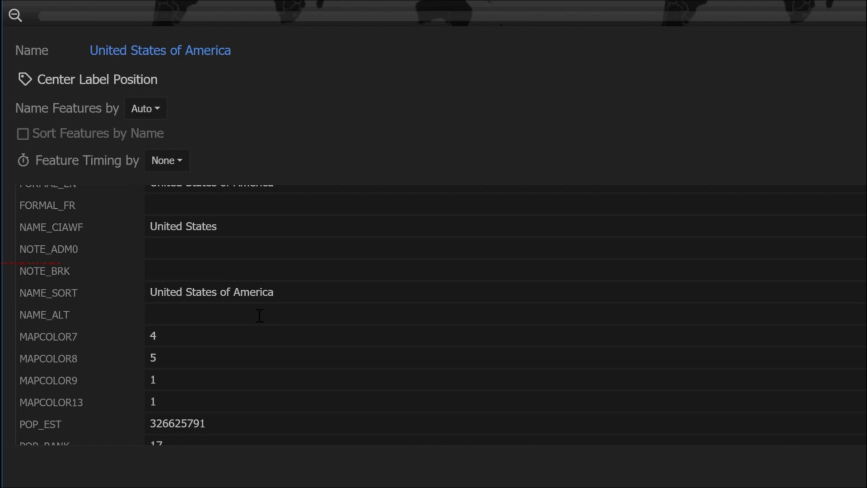
pyautogui.scroll(-15, 788, 378)
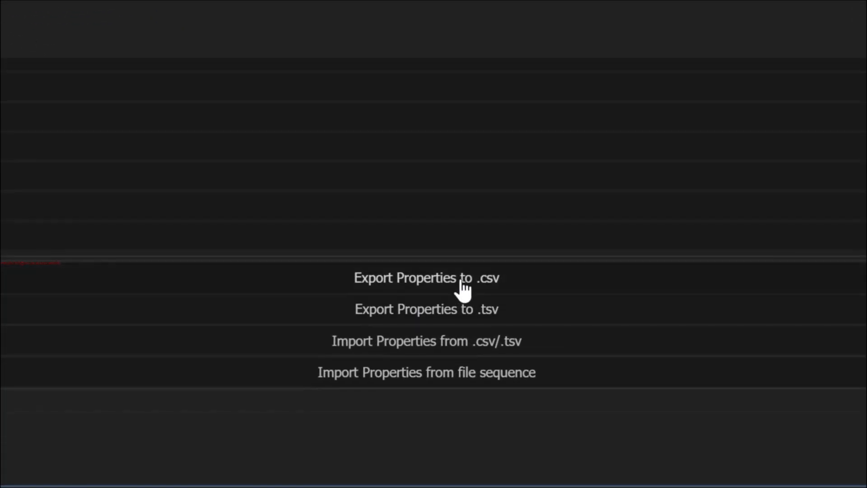
pyautogui.click(433, 276)
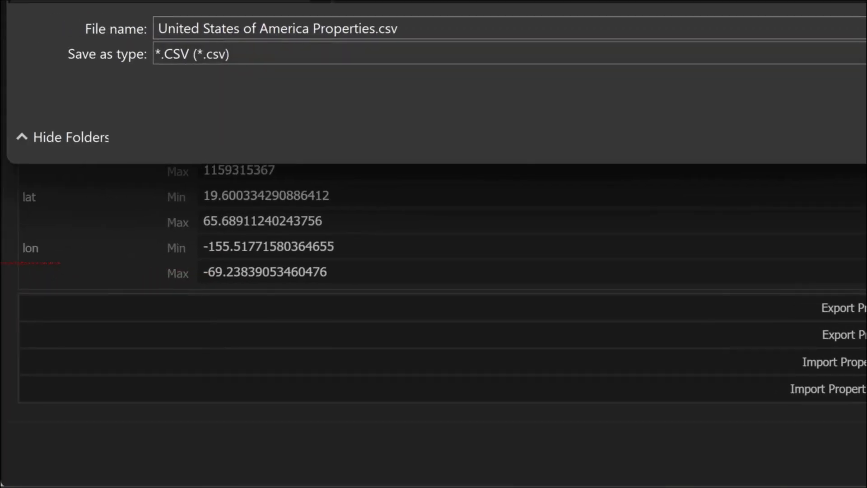
pyautogui.press('Return')
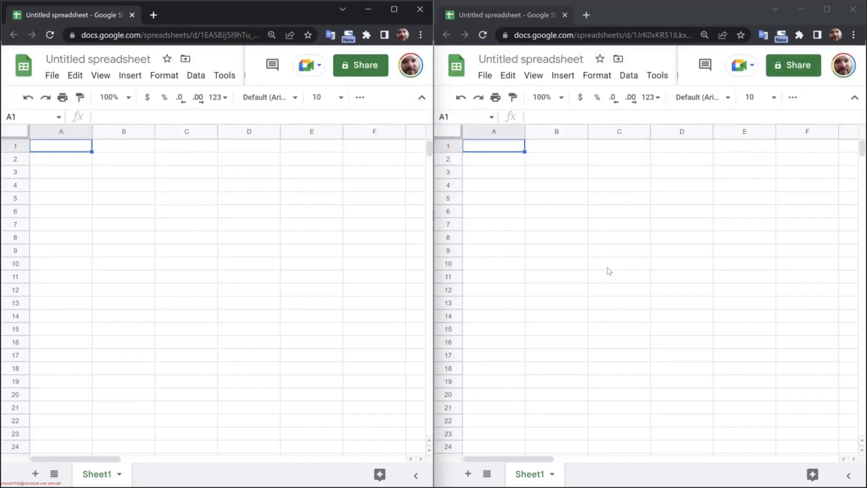
# - Switch to Google Sheets and import United States of America Properties.csv by upload into one of the two blank spreadsheets
pyautogui.click(484, 75)
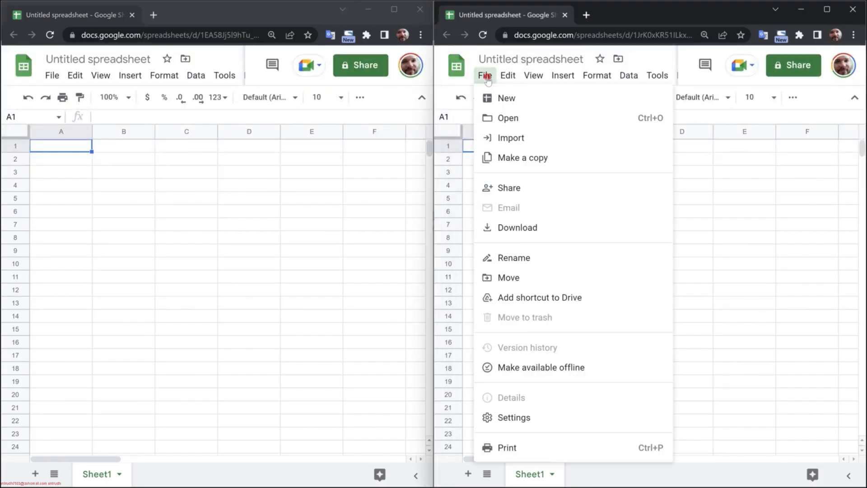
pyautogui.click(512, 138)
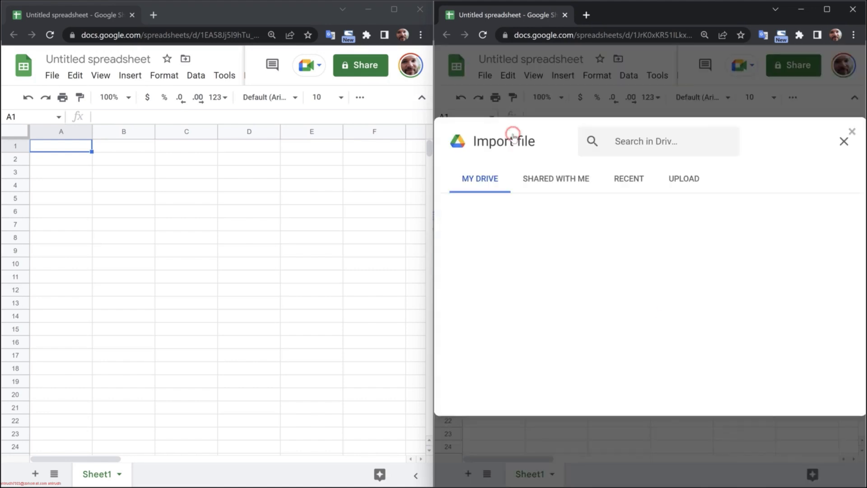
pyautogui.click(682, 178)
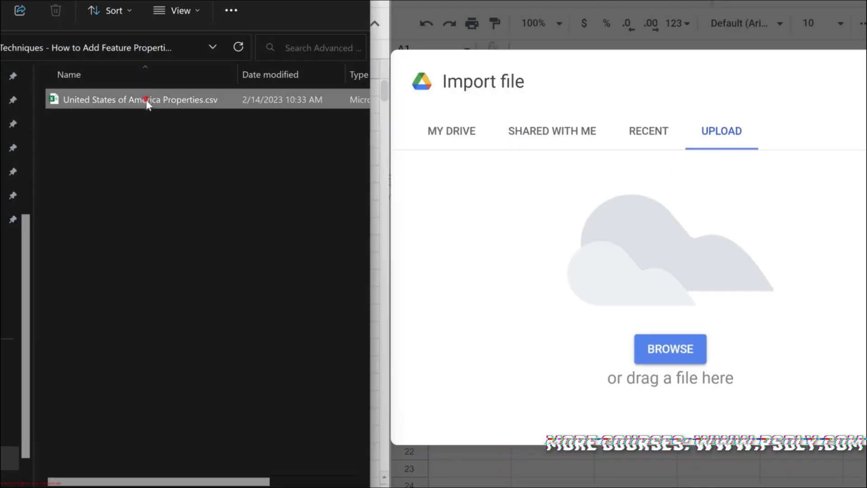
pyautogui.moveTo(145, 99); pyautogui.dragTo(573, 240)
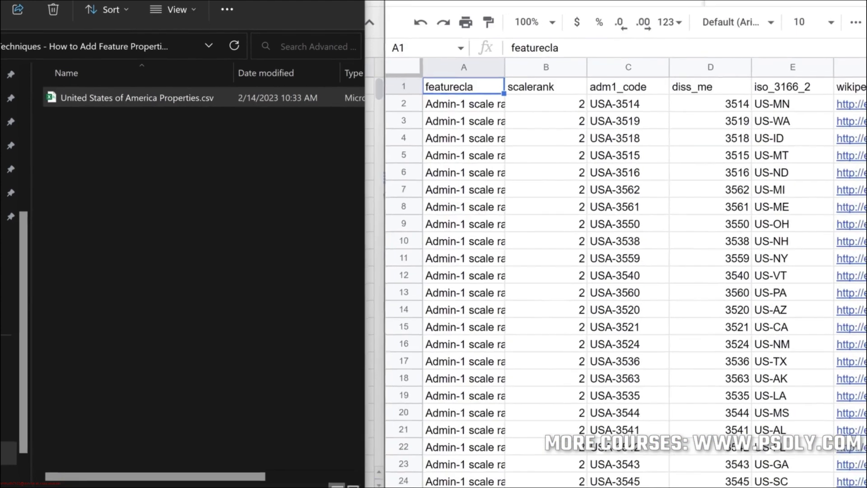
# - Fit the GEOlayersMatchProperty column's width to its contents and add the header Median Home Prices in cell CK1
pyautogui.hscroll(15, 660, 447)
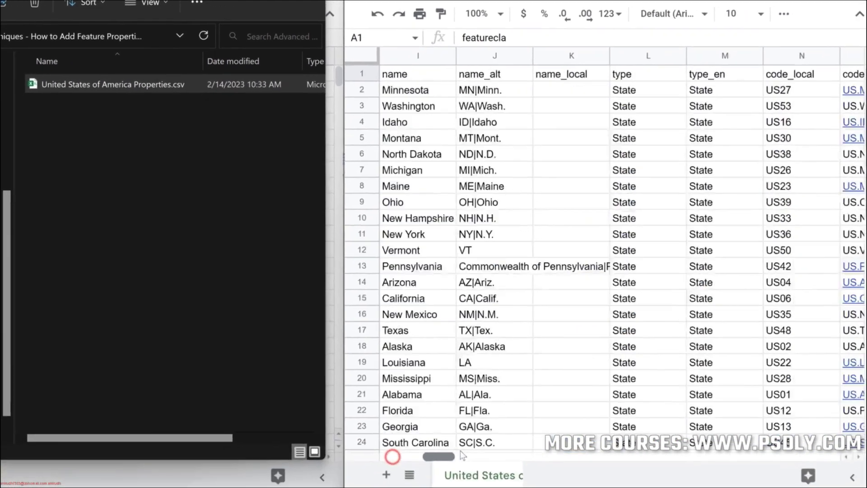
pyautogui.hscroll(3, 660, 447)
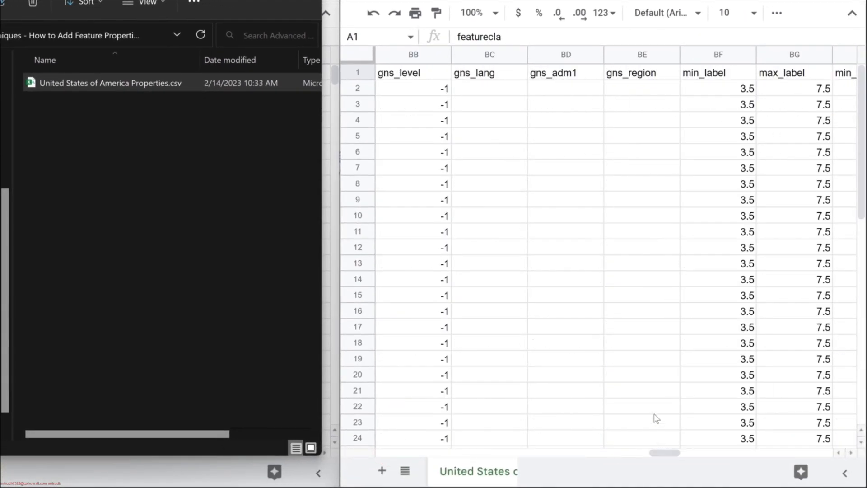
pyautogui.hscroll(12, 656, 419)
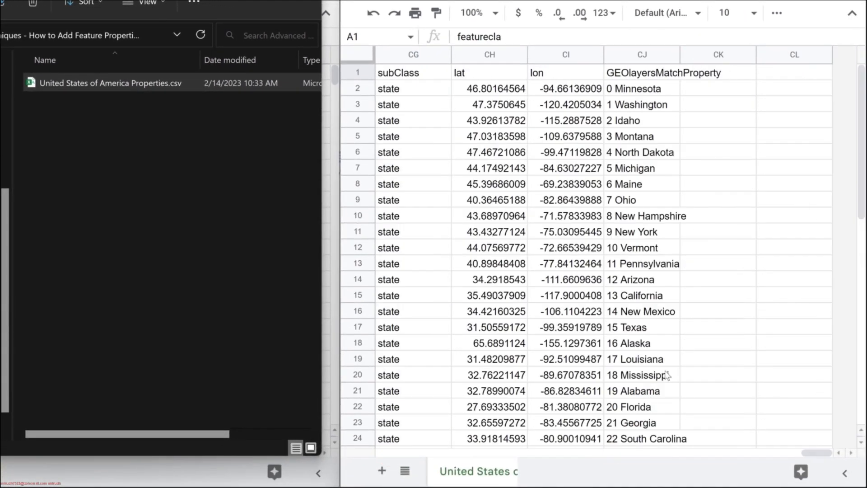
pyautogui.doubleClick(679, 55)
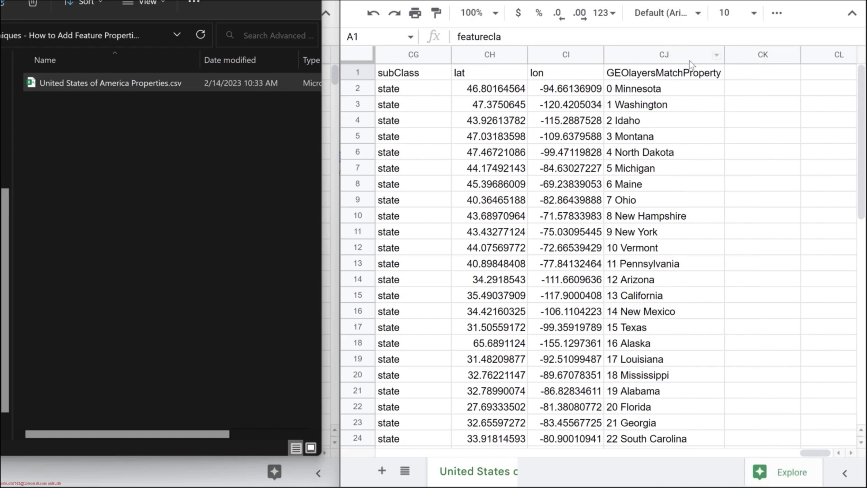
pyautogui.click(739, 73)
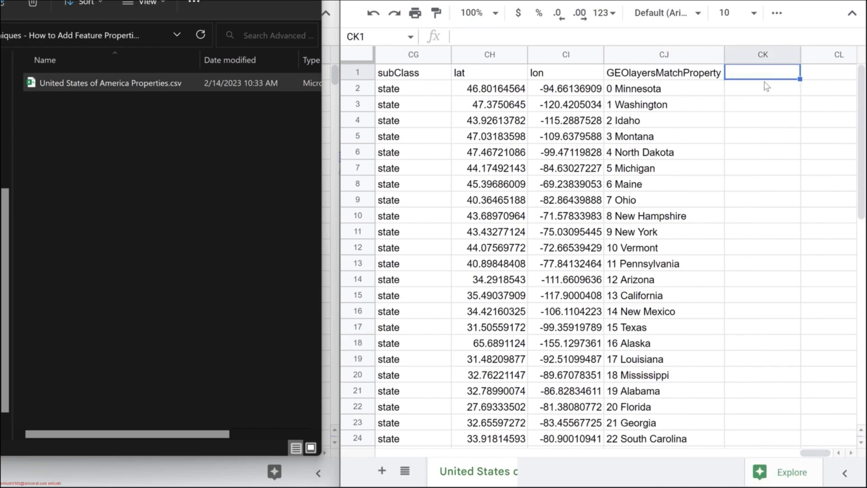
pyautogui.write('Median ')
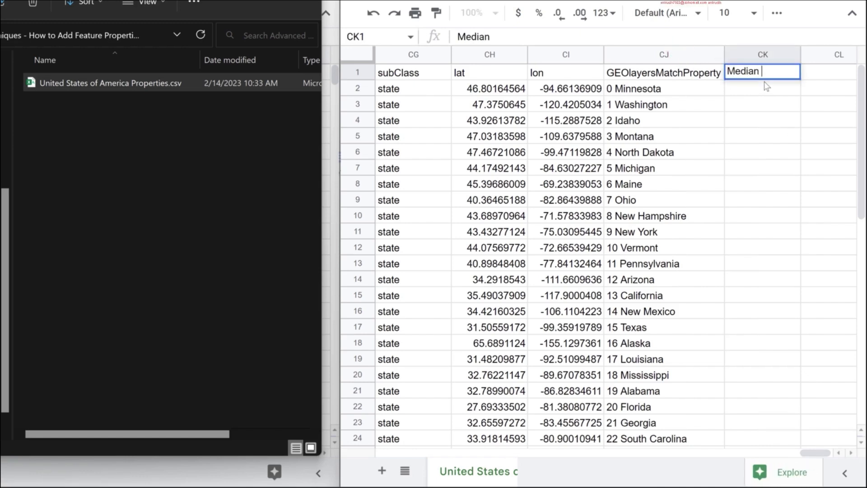
pyautogui.write('Home Prices')
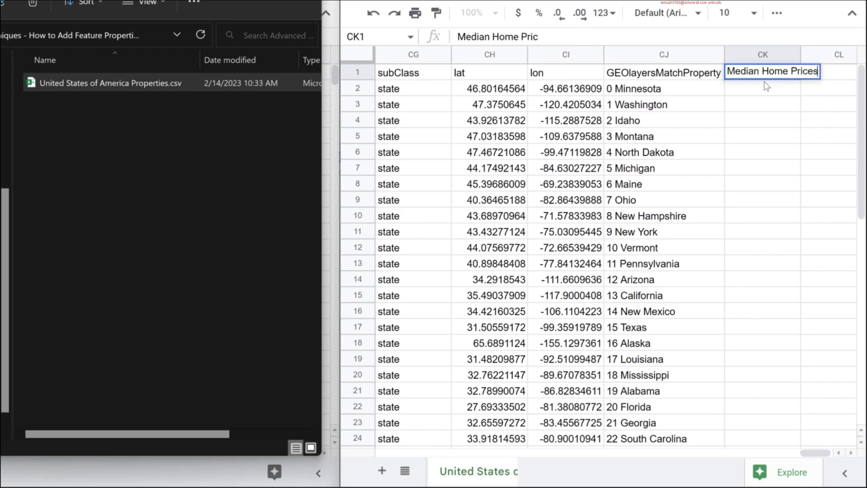
pyautogui.press('Return')
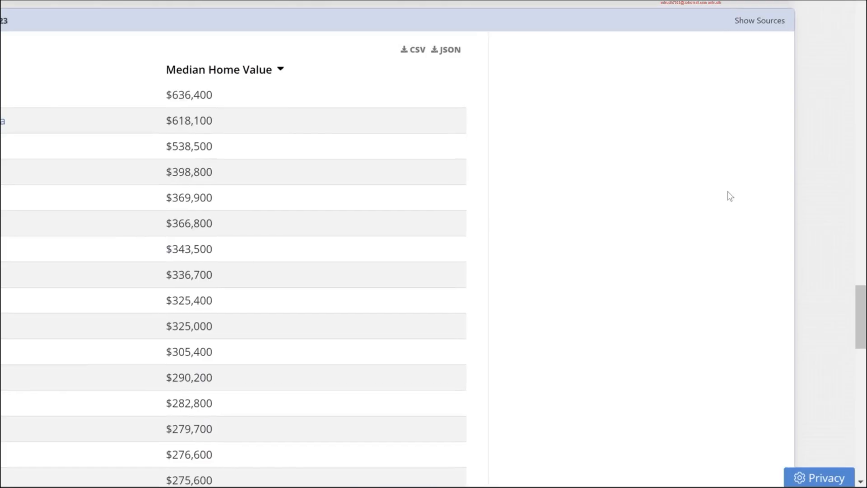
# - Download the Housing Costs by State 2023 table as CSV and import data (1).csv into the other blank spreadsheet with Replace spreadsheet
pyautogui.scroll(1, 758, 227)
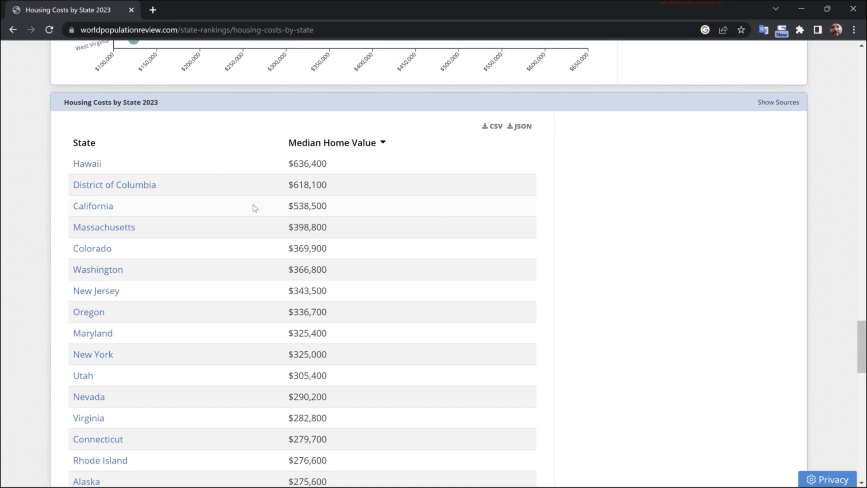
pyautogui.click(492, 127)
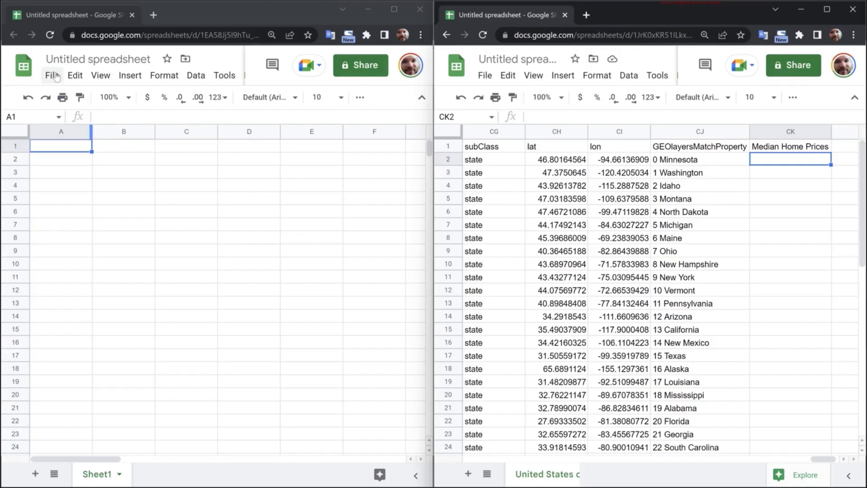
pyautogui.click(51, 75)
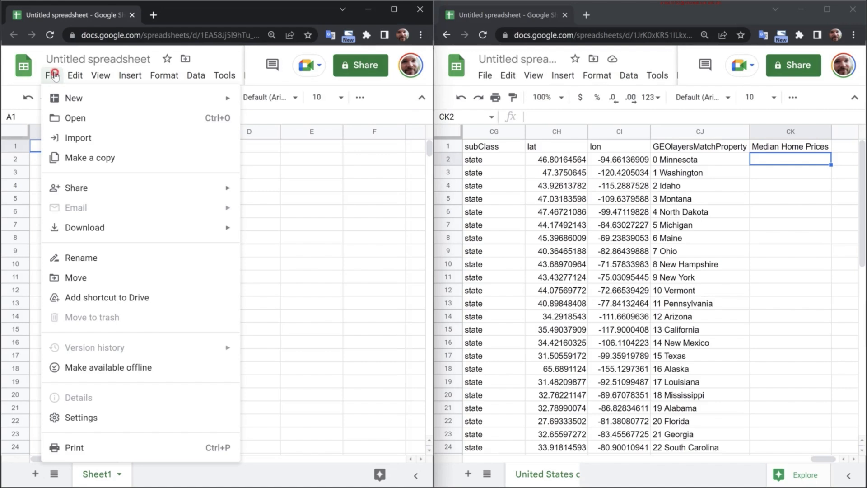
pyautogui.click(71, 136)
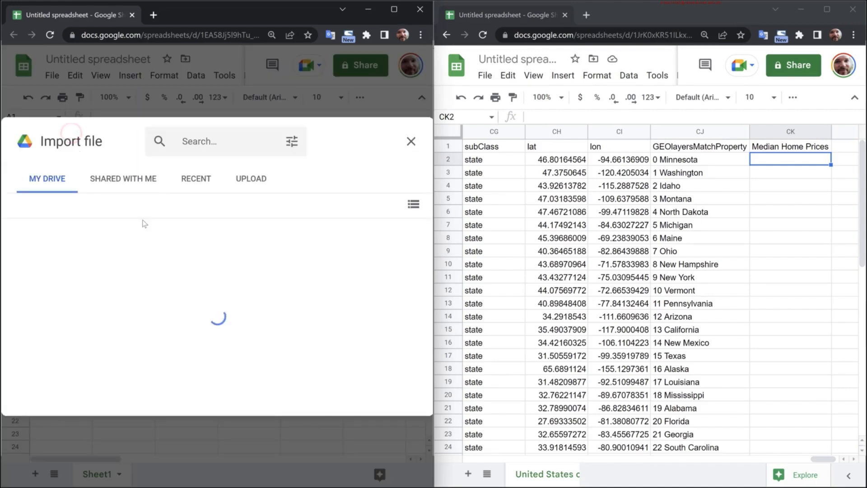
pyautogui.click(251, 178)
pyautogui.moveTo(344, 267); pyautogui.dragTo(270, 252)
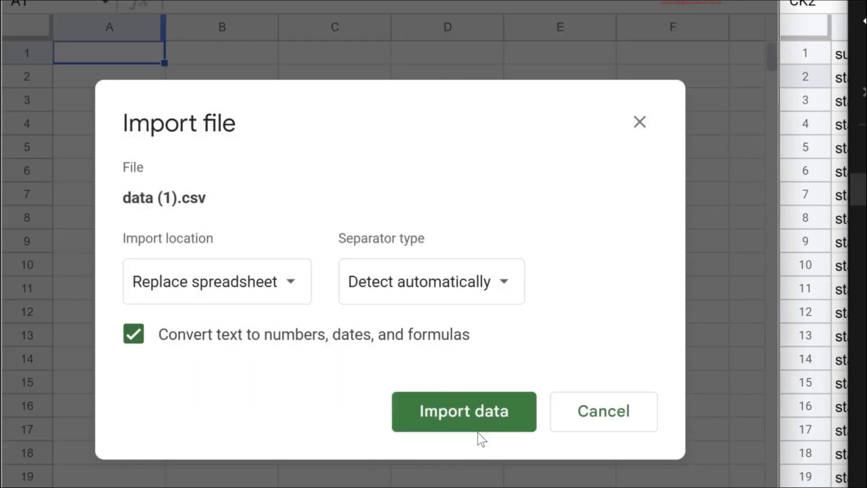
pyautogui.click(478, 425)
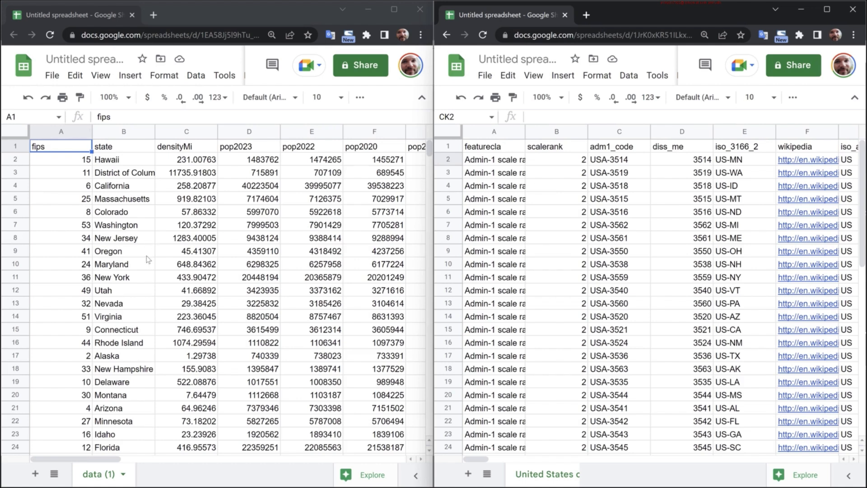
# - Check the MedianValue column in the housing data and freeze that sheet's first row
pyautogui.hscroll(10, 147, 259)
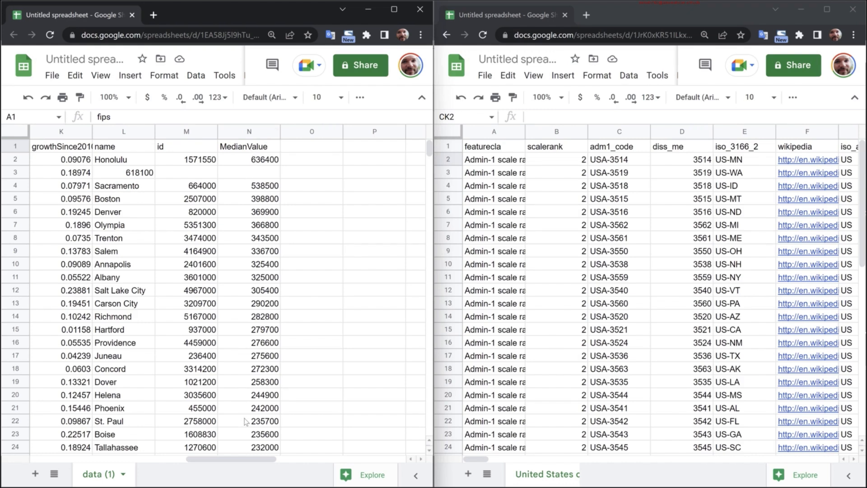
pyautogui.moveTo(250, 458); pyautogui.dragTo(95, 458)
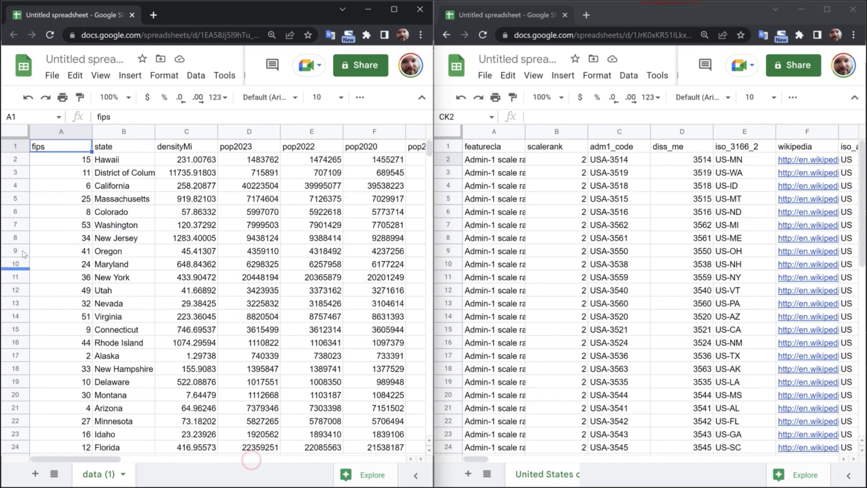
pyautogui.click(18, 149)
pyautogui.click(100, 75)
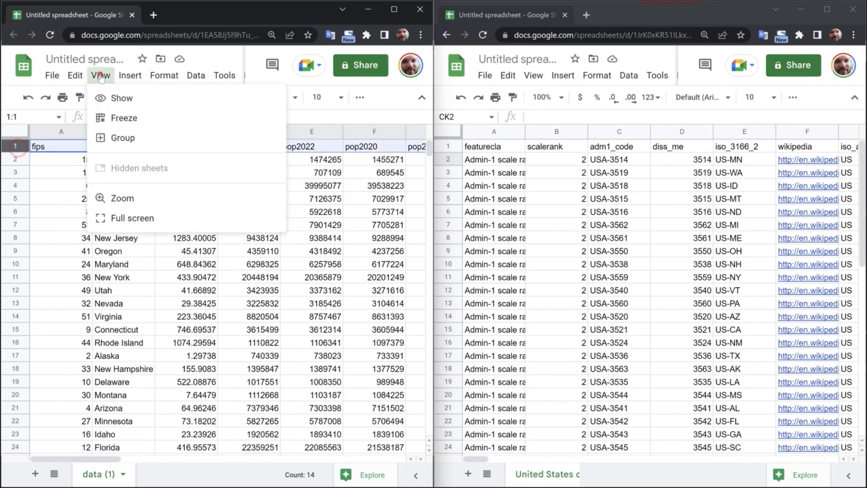
pyautogui.moveTo(152, 120)
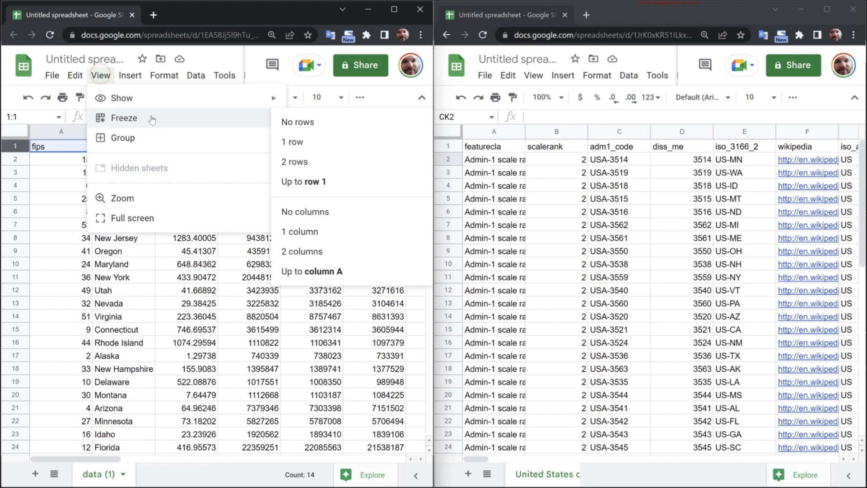
pyautogui.click(289, 140)
# - Freeze the first row of the United States properties sheet
pyautogui.click(450, 146)
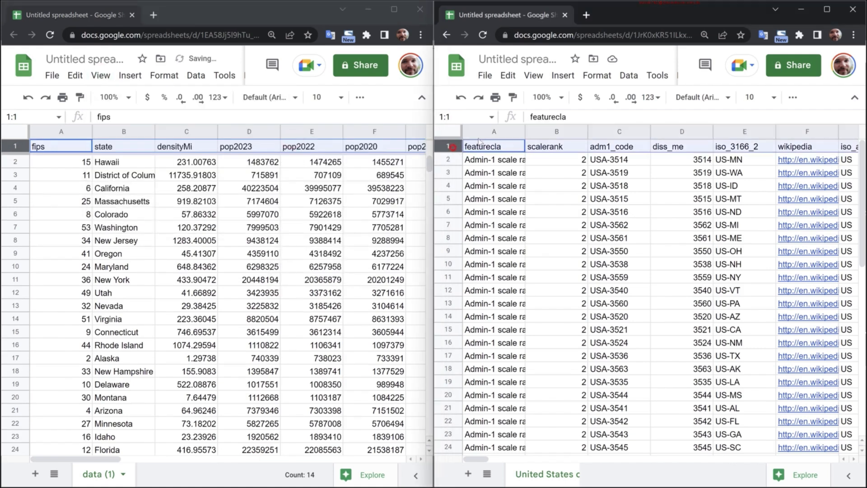
pyautogui.click(534, 75)
pyautogui.moveTo(560, 118)
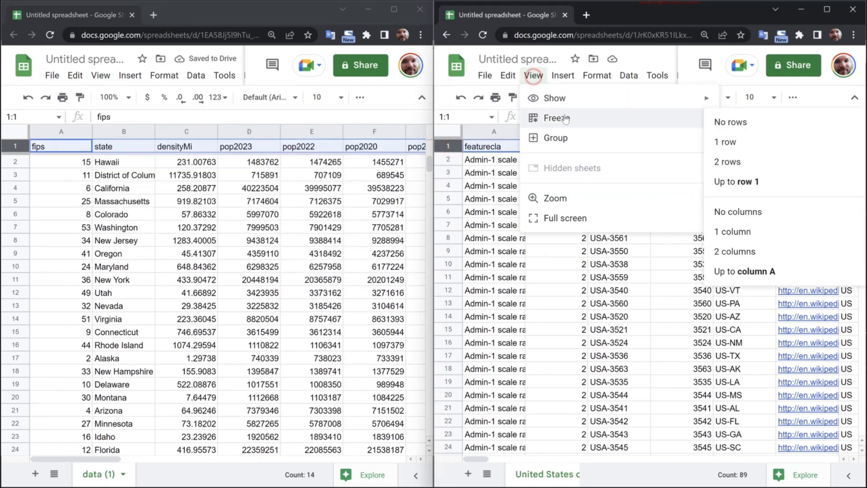
pyautogui.click(739, 142)
# - Sort the housing data sheet A to Z by the state column
pyautogui.click(112, 254)
pyautogui.click(124, 132)
pyautogui.rightClick(149, 132)
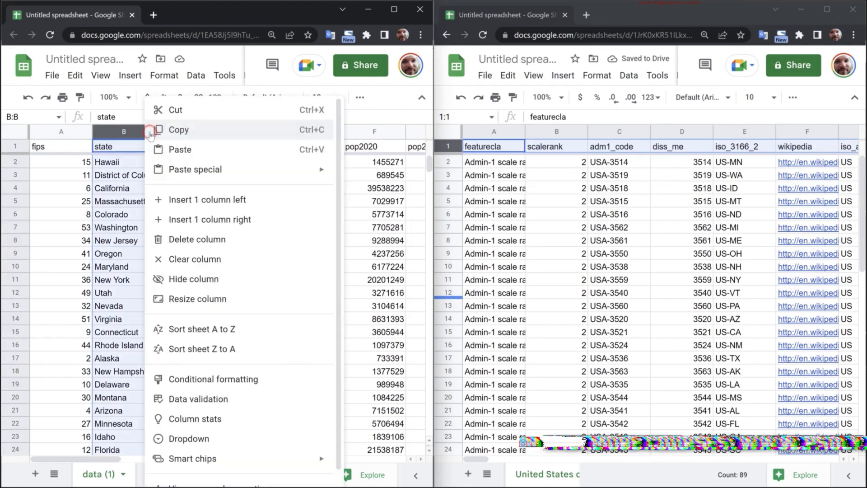
pyautogui.click(199, 320)
pyautogui.click(88, 188)
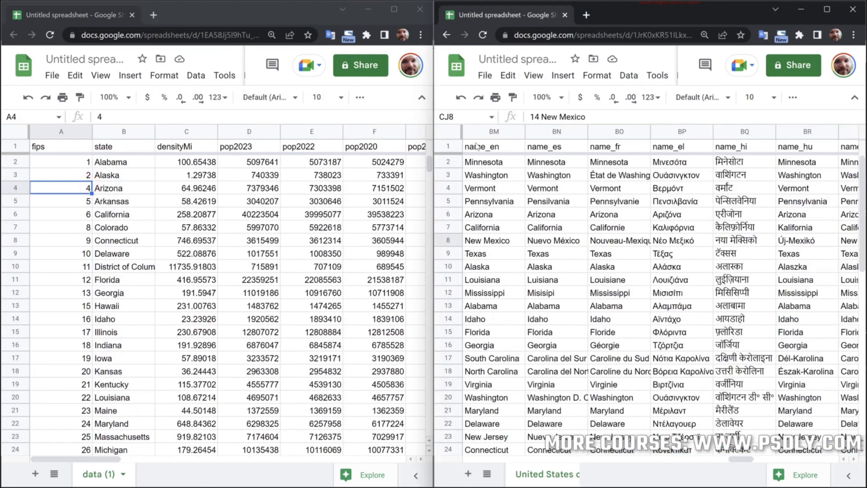
# - Sort the United States properties sheet A to Z by the name_en column
pyautogui.click(478, 145)
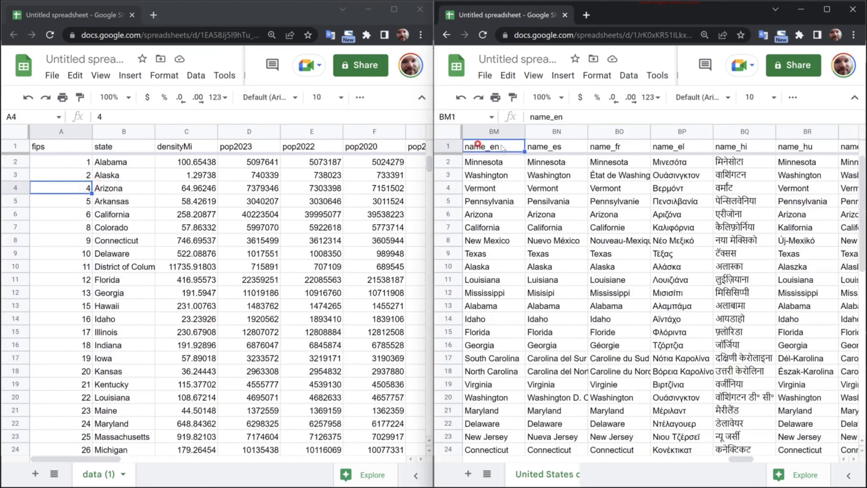
pyautogui.click(519, 131)
pyautogui.rightClick(519, 131)
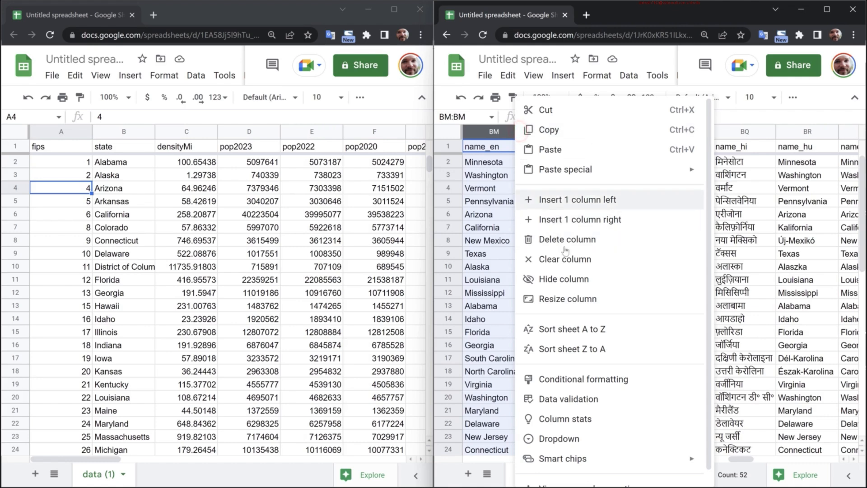
pyautogui.click(584, 330)
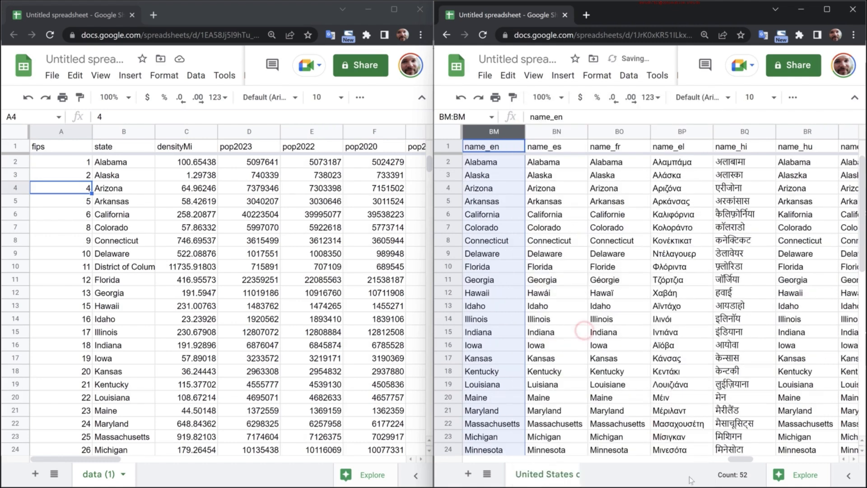
# - Copy the state MedianValue figures from the housing data into the Median Home Prices column of the United States properties sheet
pyautogui.moveTo(741, 459); pyautogui.dragTo(825, 459)
pyautogui.moveTo(97, 458); pyautogui.dragTo(269, 460)
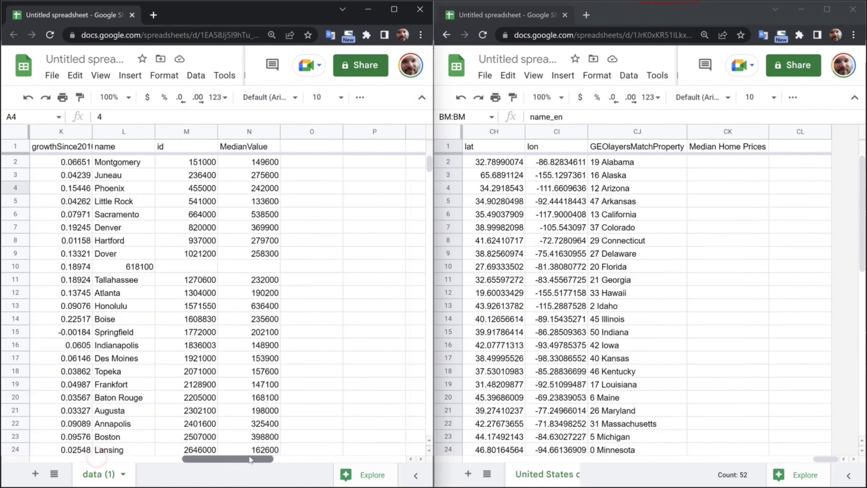
pyautogui.click(252, 161)
pyautogui.scroll(-15, 249, 245)
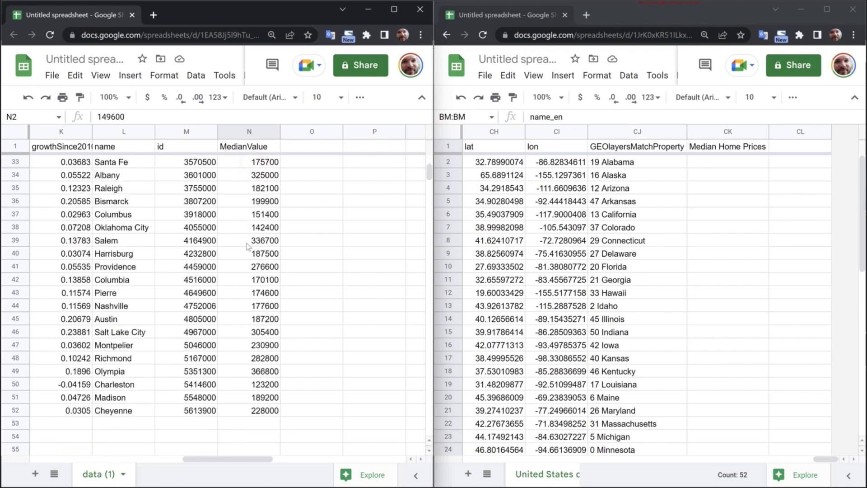
pyautogui.scroll(2, 250, 245)
pyautogui.keyDown('shift'); pyautogui.click(263, 240); pyautogui.keyUp('shift')
pyautogui.hotkey('ctrl', 'c')
pyautogui.click(722, 146)
pyautogui.click(718, 163)
pyautogui.hotkey('ctrl', 'v')
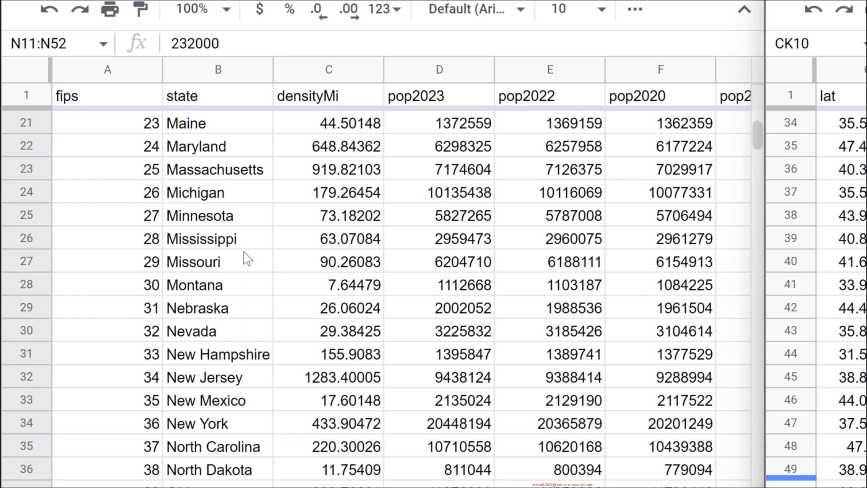
# - Compare the District of Columbia row in the housing data with the two Washington rows in the properties sheet
pyautogui.scroll(6, 250, 247)
pyautogui.click(194, 313)
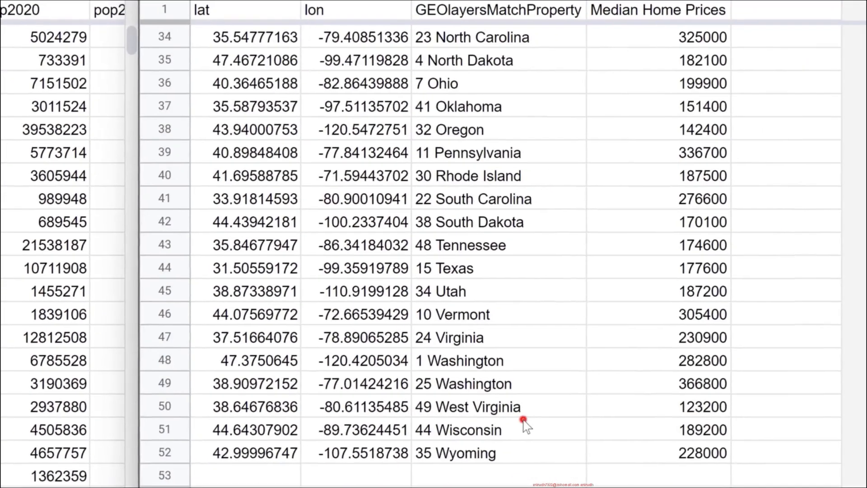
pyautogui.click(501, 386)
pyautogui.click(486, 359)
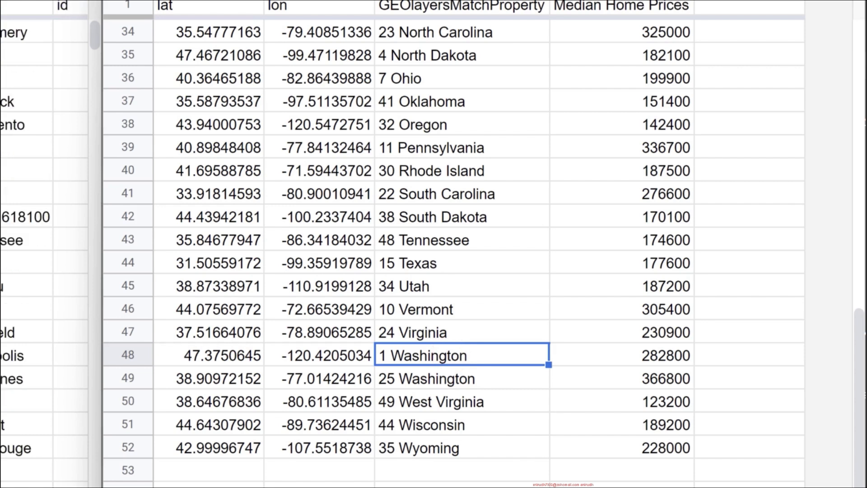
# - Rename the United States properties spreadsheet as USA Median Home Price by State
pyautogui.click(517, 55)
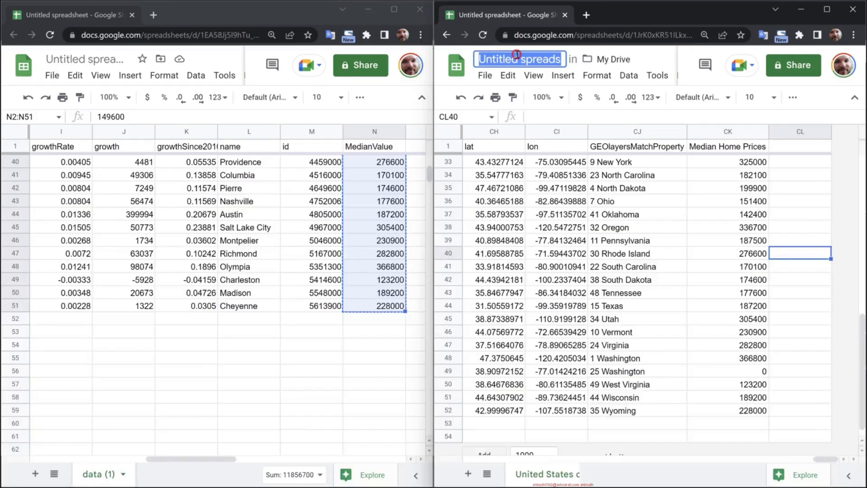
pyautogui.write('USA M')
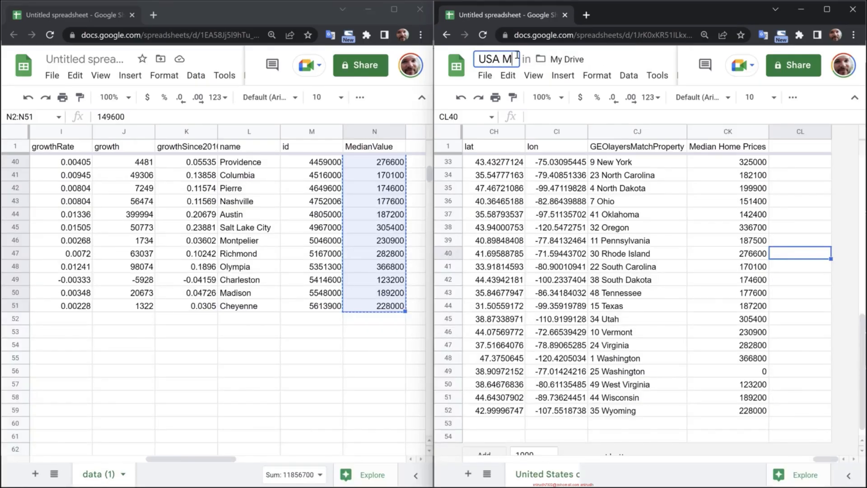
pyautogui.write('edian Home P')
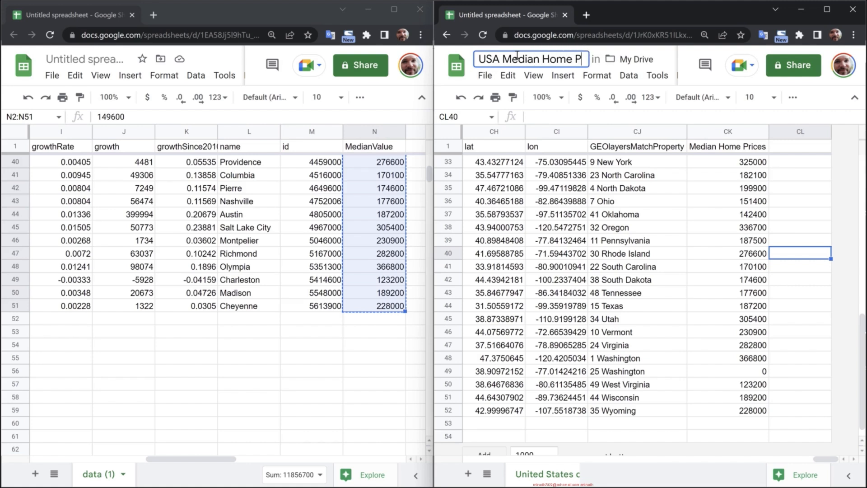
pyautogui.write('rice by State')
pyautogui.press('Return')
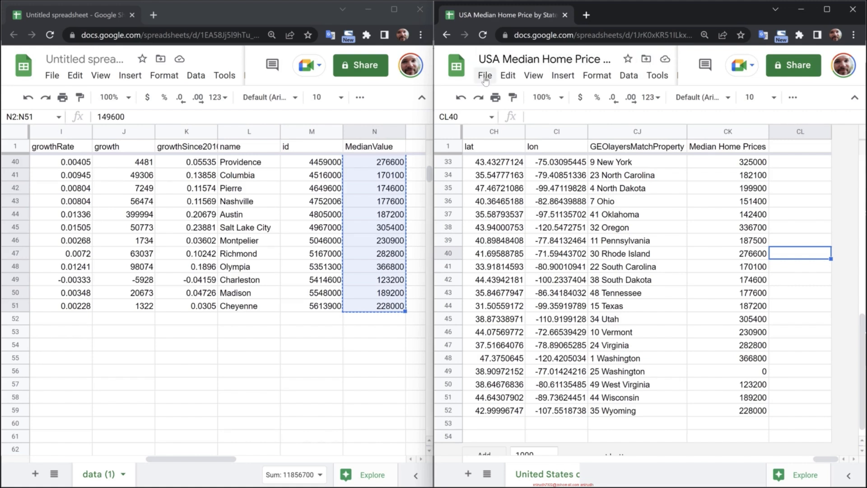
# - Download the USA Median Home Price by State sheet as a comma-separated values (.csv) file
pyautogui.click(485, 76)
pyautogui.moveTo(539, 230)
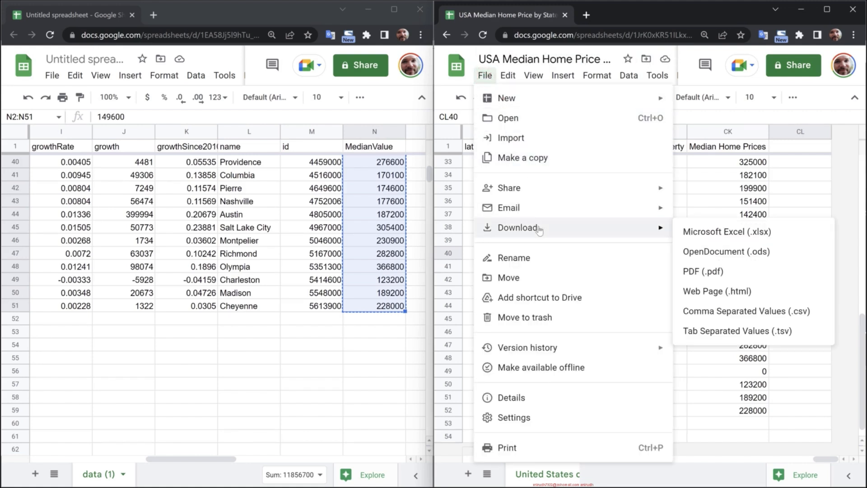
pyautogui.click(825, 315)
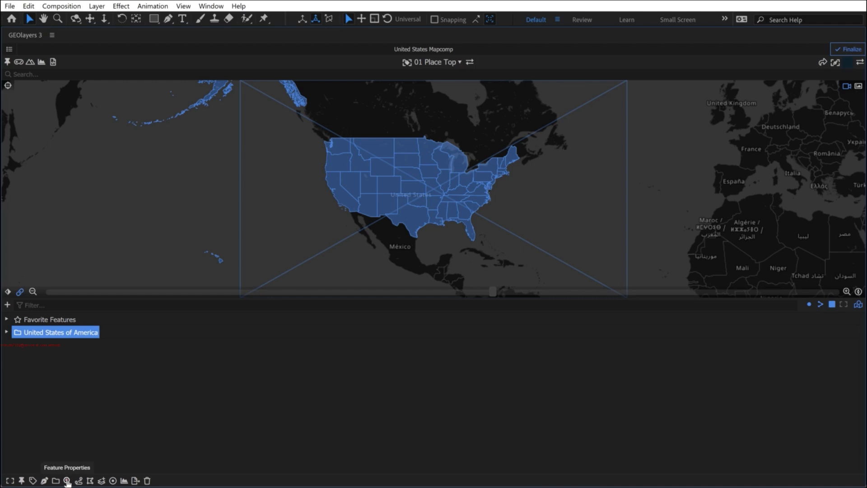
# - In GEOlayers 3, import the USA Median Home Price by State CSV into the United States of America feature properties, using the match property
pyautogui.click(68, 478)
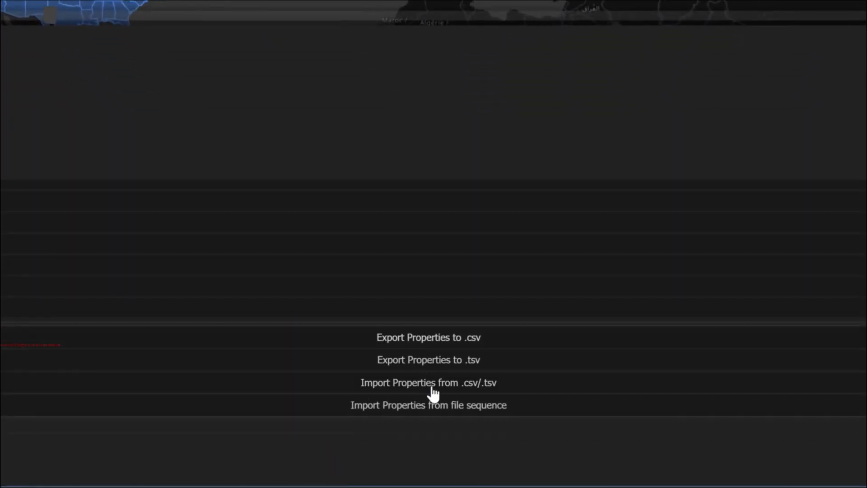
pyautogui.click(444, 387)
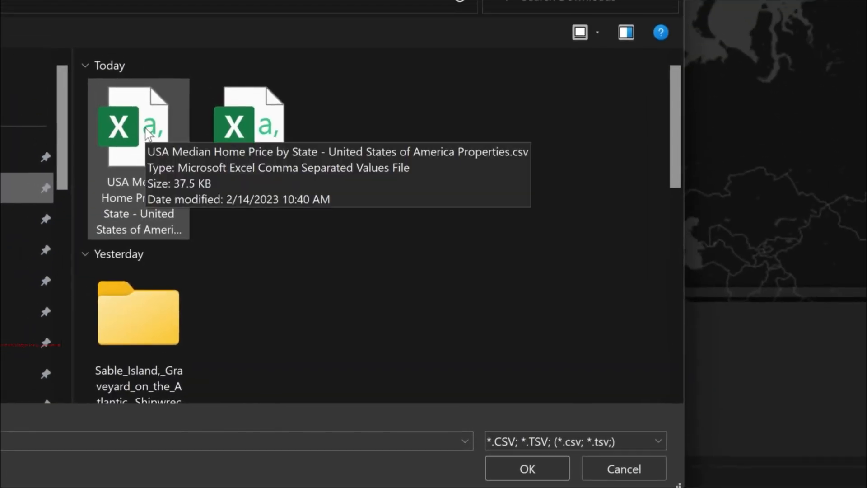
pyautogui.doubleClick(147, 133)
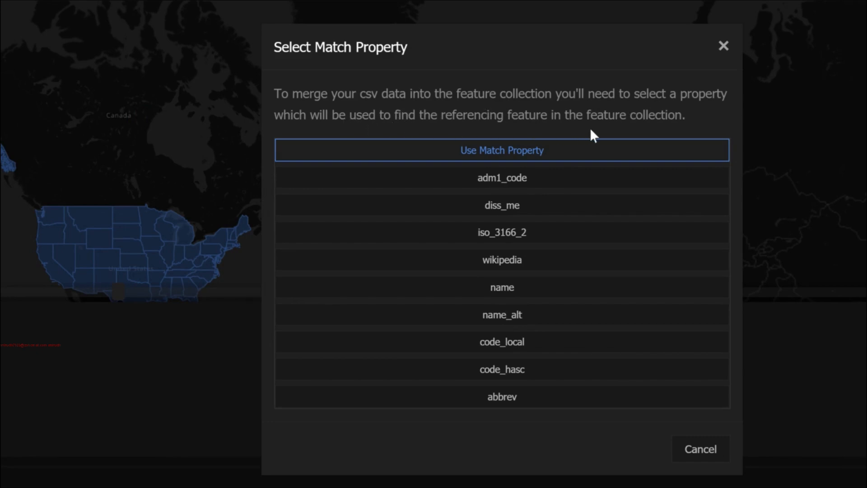
pyautogui.click(557, 152)
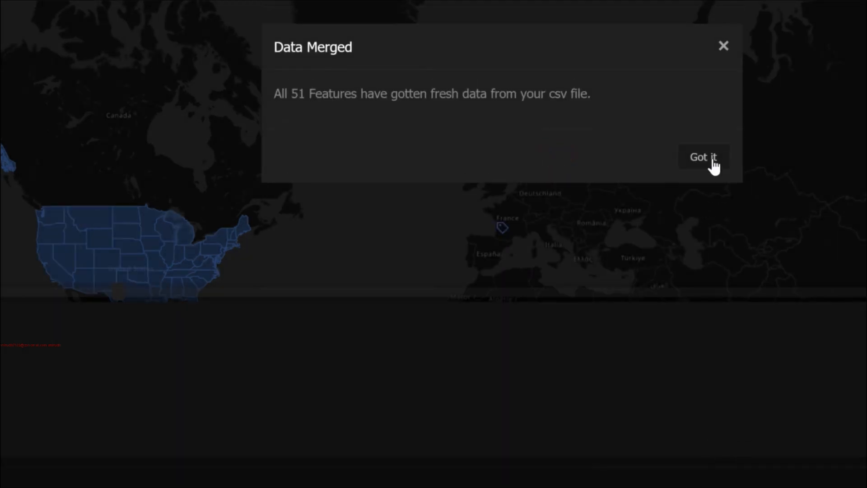
pyautogui.click(708, 163)
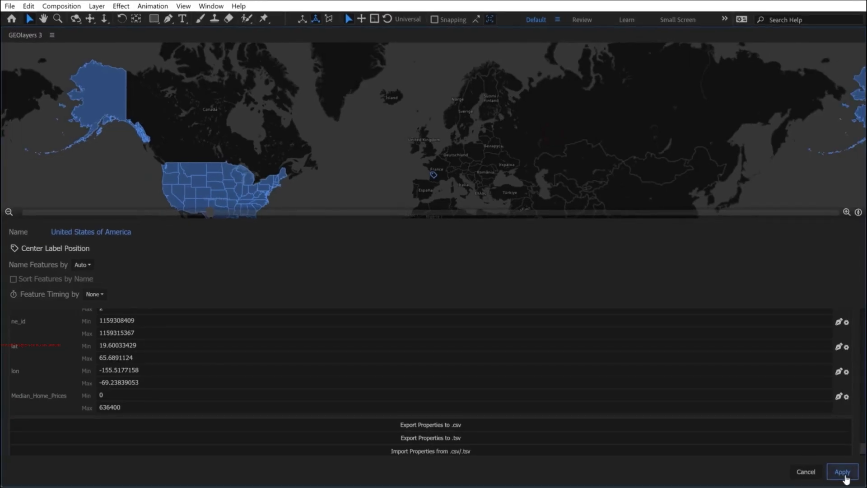
pyautogui.click(845, 475)
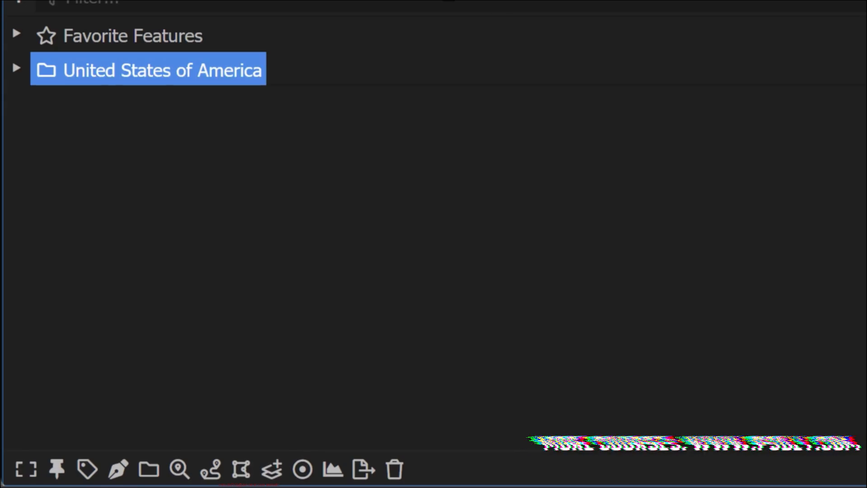
# - Check the Median_Home_Prices value in Idaho's feature properties, then collapse the United States of America folder
pyautogui.click(16, 68)
pyautogui.click(41, 205)
pyautogui.click(93, 180)
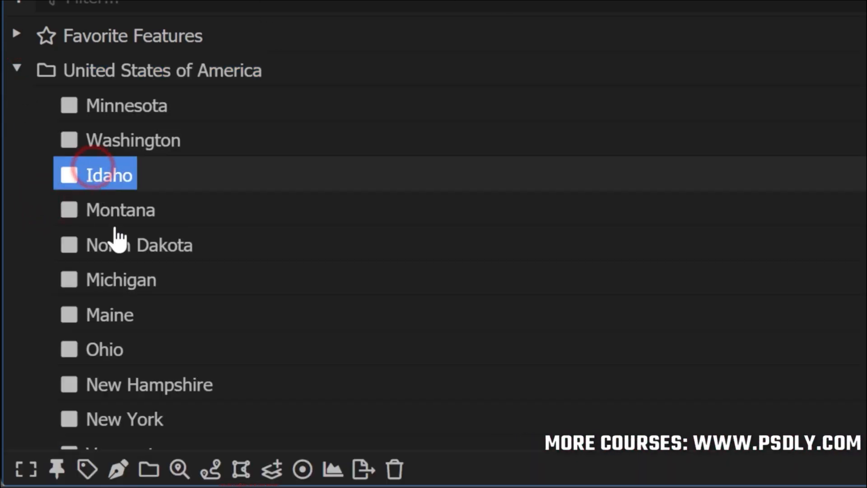
pyautogui.click(178, 467)
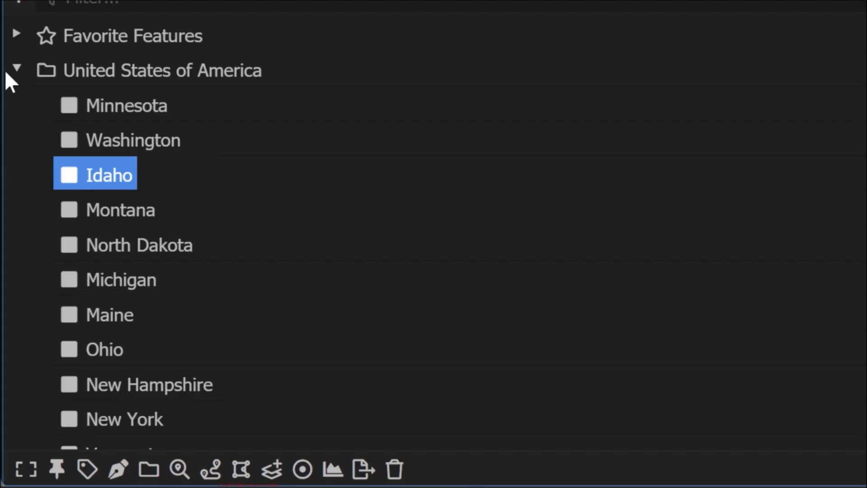
pyautogui.click(15, 68)
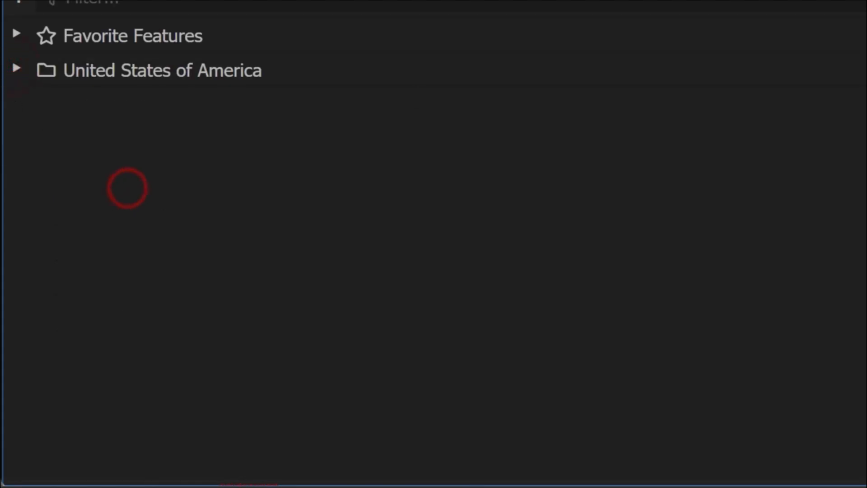
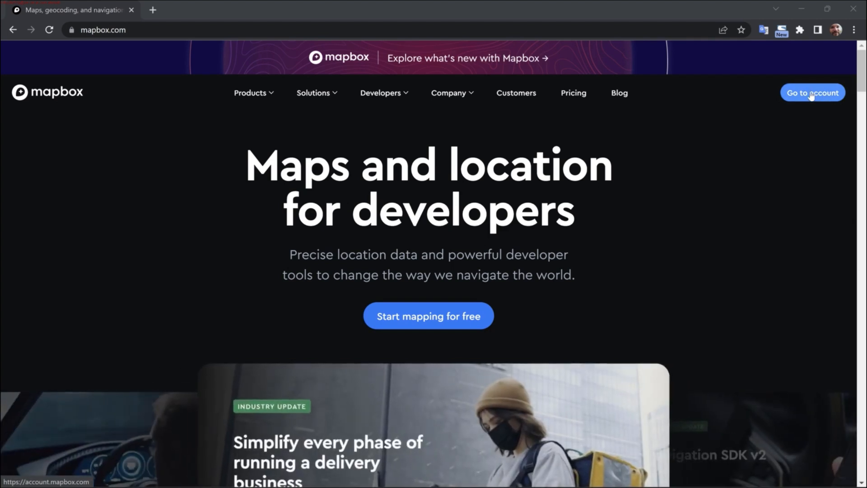
# - Open Mapbox Studio from the account page and create a new map style from the Outdoors template
pyautogui.click(812, 94)
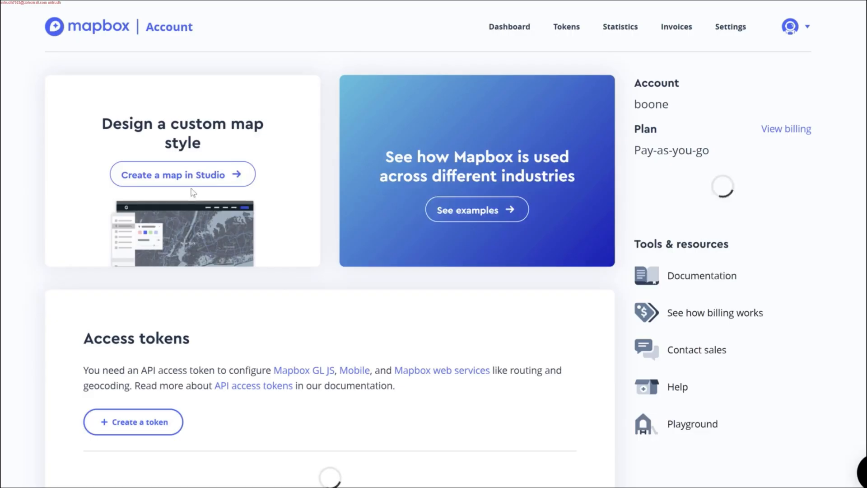
pyautogui.click(241, 179)
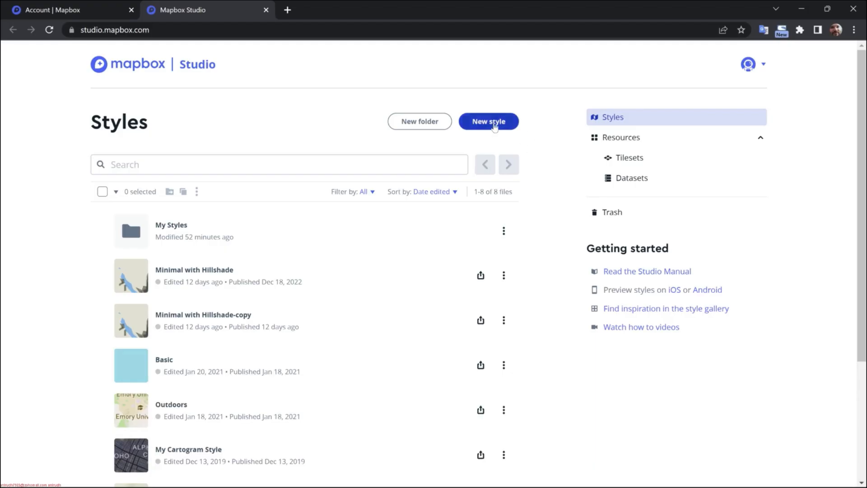
pyautogui.click(507, 124)
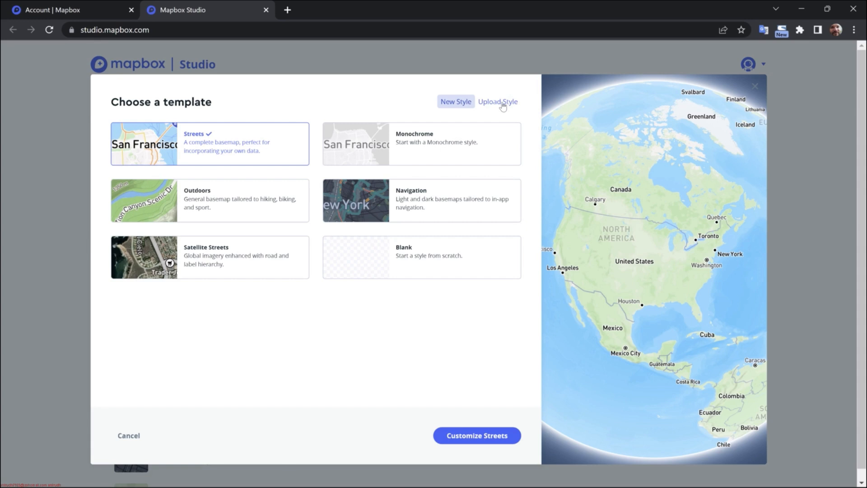
pyautogui.click(213, 202)
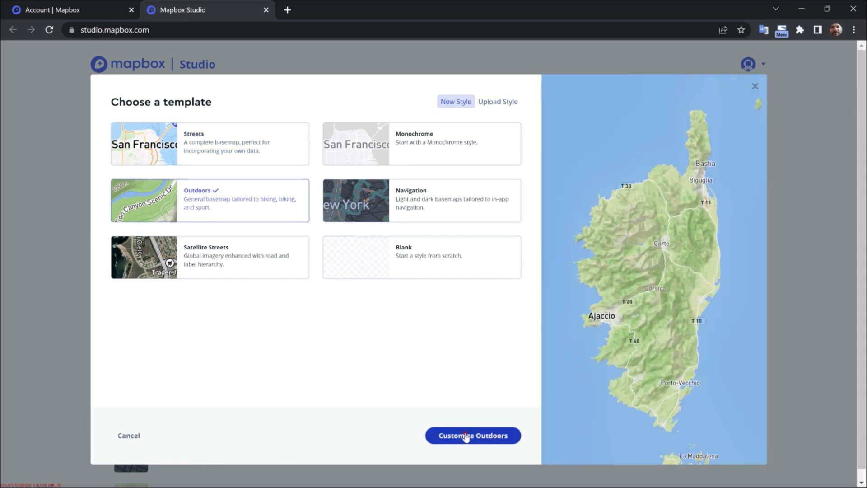
pyautogui.click(465, 436)
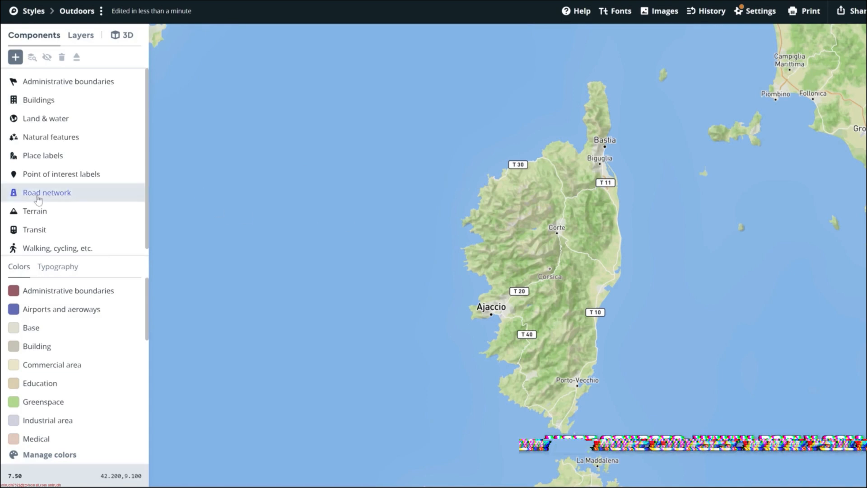
# - Examine the Outdoors style across the western Mediterranean, including the individual layers in its Place labels group
pyautogui.moveTo(709, 173); pyautogui.dragTo(482, 262)
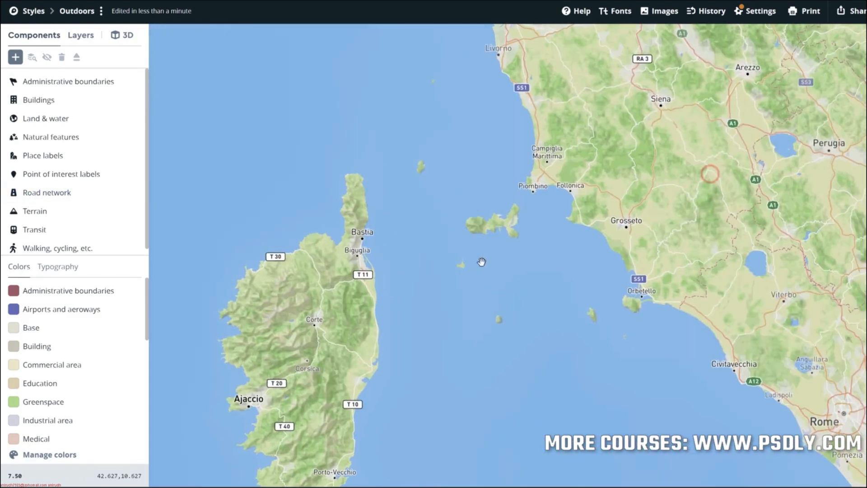
pyautogui.scroll(-1, 481, 262)
pyautogui.moveTo(590, 145); pyautogui.dragTo(775, 294)
pyautogui.moveTo(253, 186); pyautogui.dragTo(418, 157)
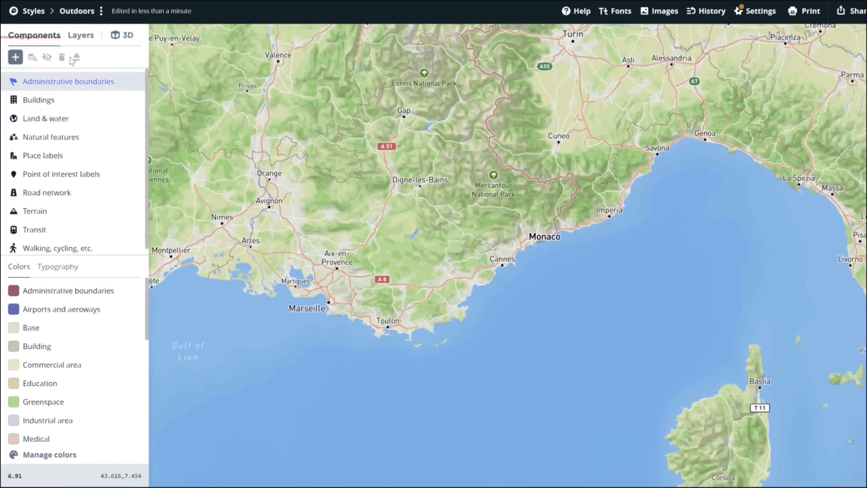
pyautogui.click(81, 36)
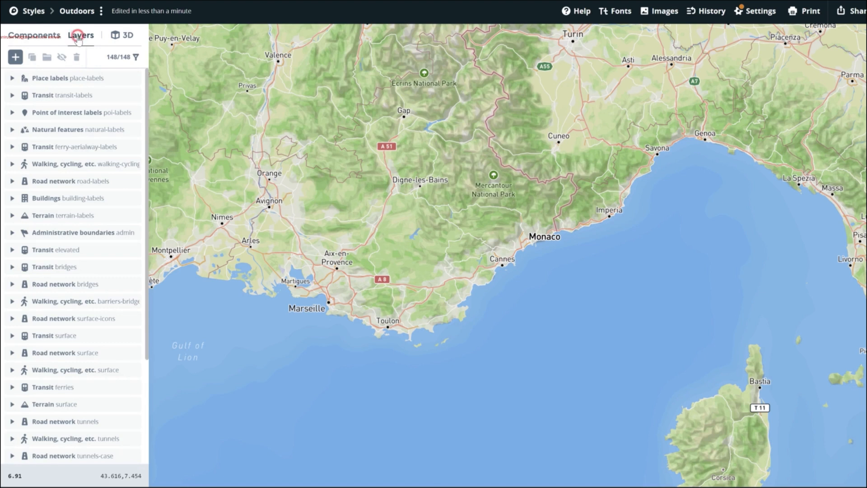
pyautogui.click(11, 79)
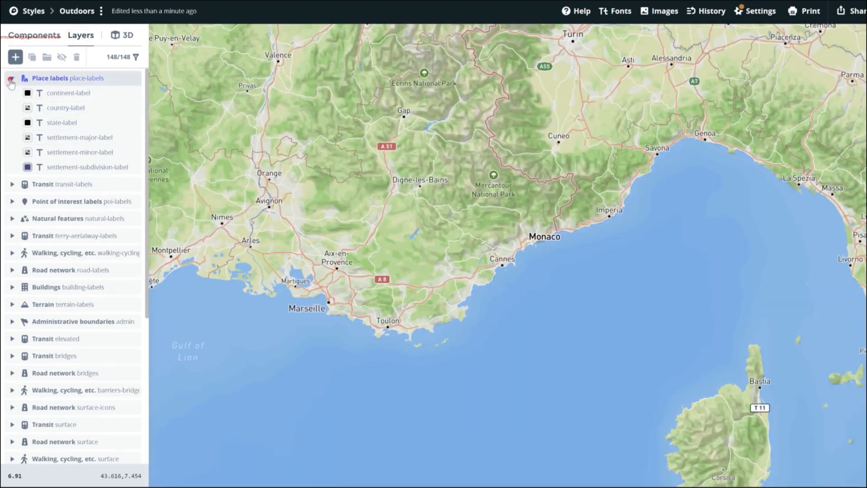
pyautogui.click(11, 80)
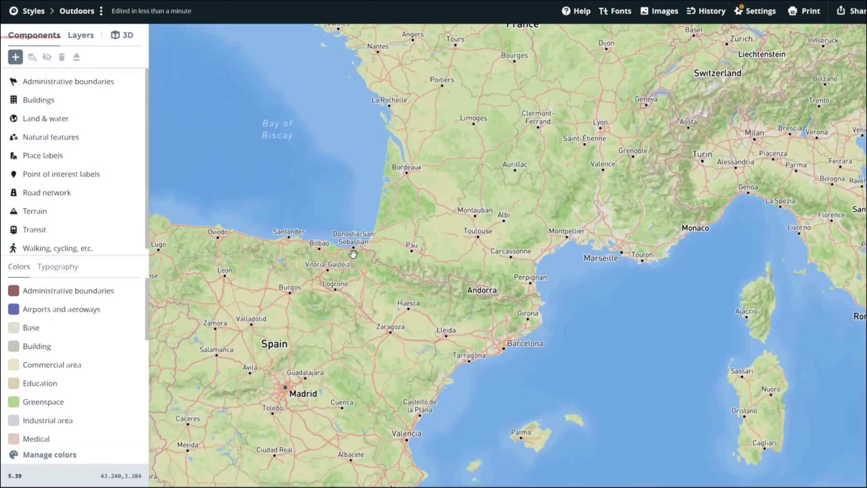
pyautogui.moveTo(352, 253); pyautogui.dragTo(599, 142)
pyautogui.scroll(-2, 591, 160)
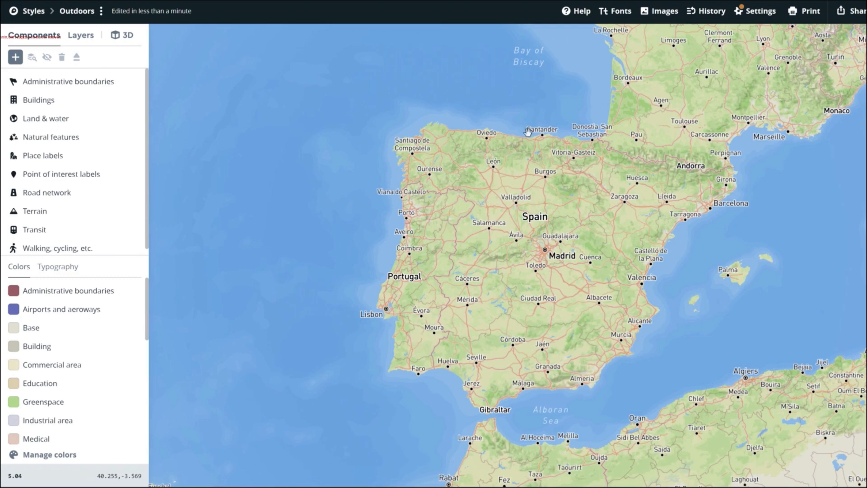
# - Hide the Administrative boundaries, Buildings, Natural features and Place labels components of the Outdoors style
pyautogui.click(55, 83)
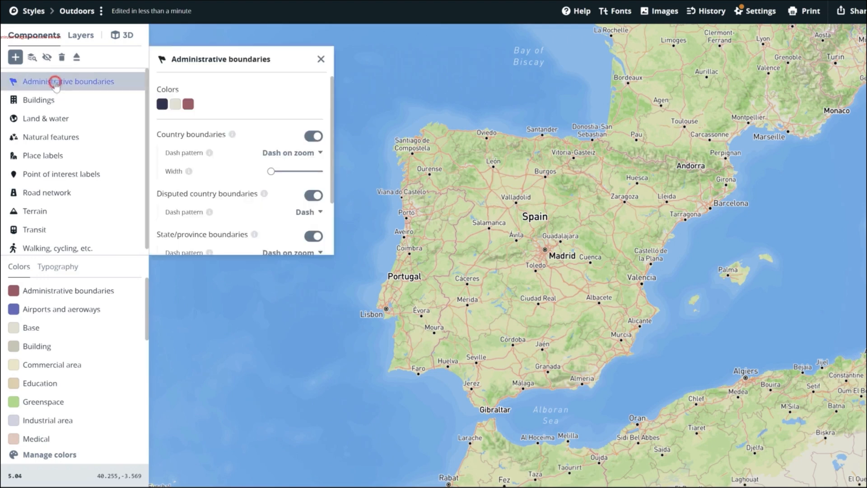
pyautogui.click(47, 58)
pyautogui.click(43, 100)
pyautogui.click(47, 57)
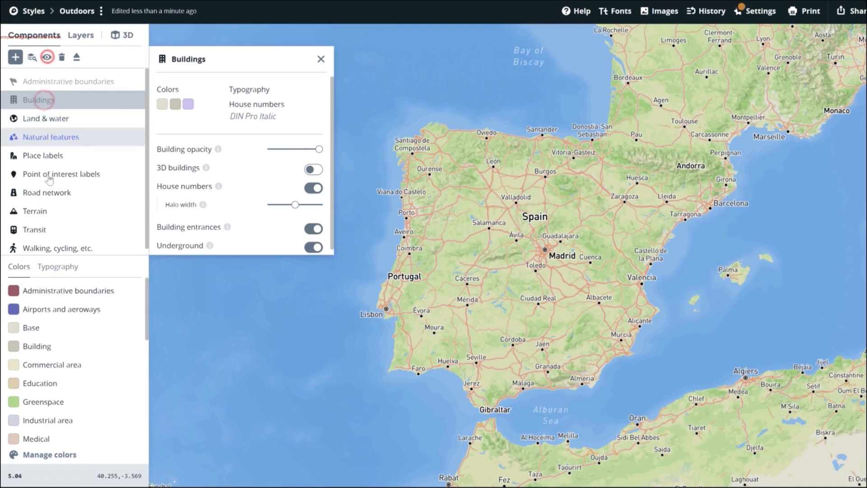
pyautogui.click(46, 138)
pyautogui.click(47, 57)
pyautogui.click(43, 155)
pyautogui.click(47, 57)
# - Hide the Road network, Point of interest labels, Transit and Walking, cycling, etc. components, keeping Land & water and Terrain
pyautogui.click(46, 174)
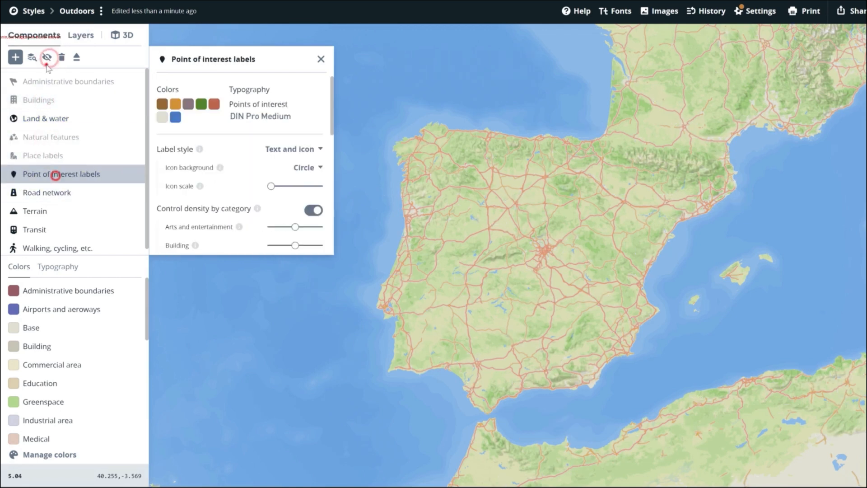
pyautogui.click(54, 190)
pyautogui.click(47, 57)
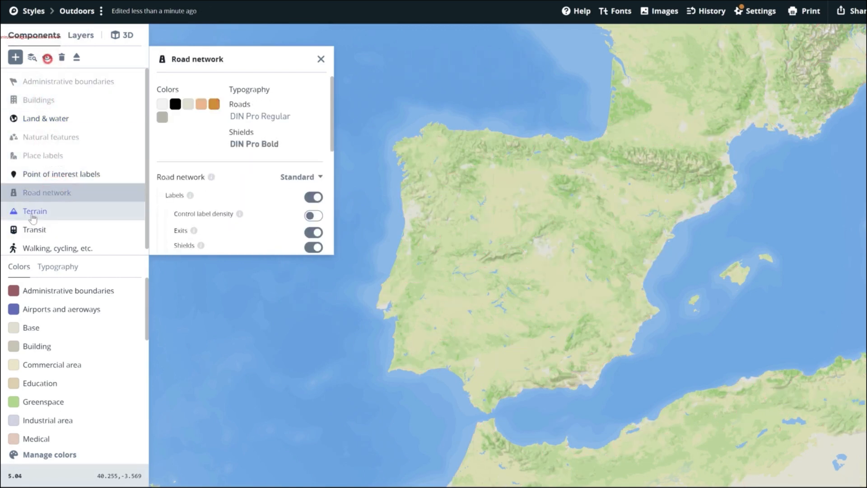
pyautogui.click(32, 211)
pyautogui.click(42, 175)
pyautogui.click(47, 57)
pyautogui.click(34, 230)
pyautogui.click(47, 57)
pyautogui.click(31, 247)
pyautogui.click(48, 57)
# - Inspect the simplified land, water and terrain across Western Europe and the Iberian Peninsula
pyautogui.scroll(-5, 542, 264)
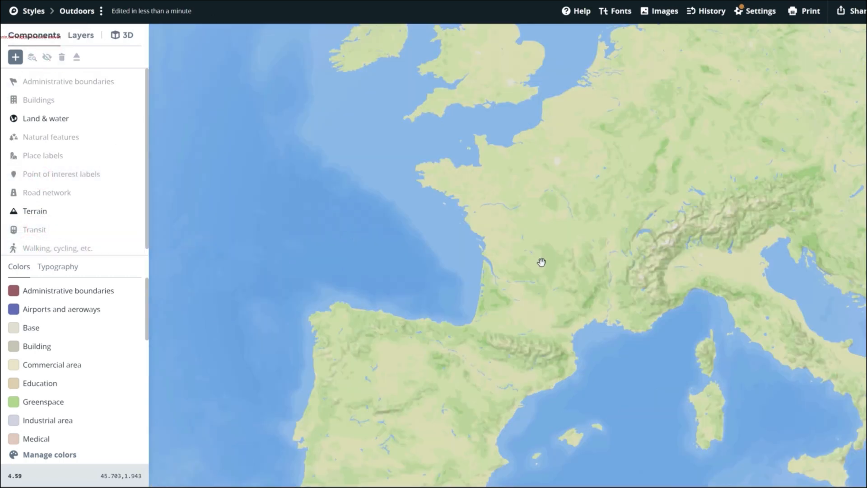
pyautogui.scroll(10, 542, 270)
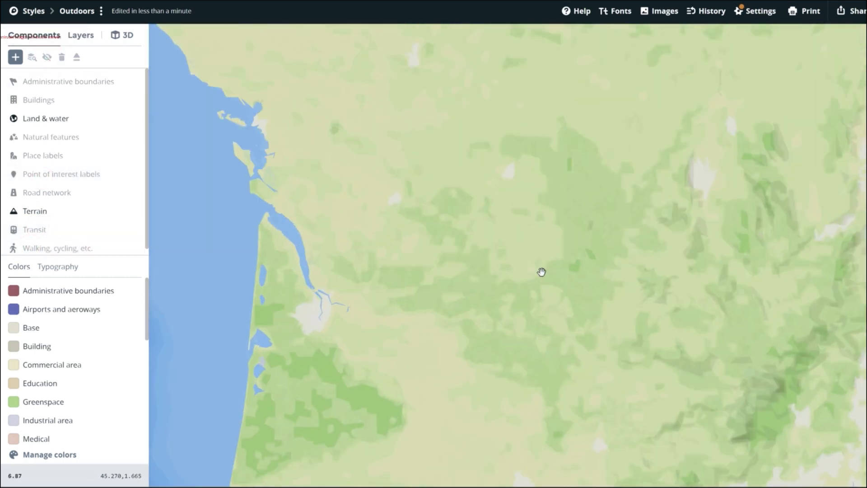
pyautogui.moveTo(663, 304); pyautogui.dragTo(438, 206)
pyautogui.scroll(-4, 437, 205)
pyautogui.moveTo(370, 276); pyautogui.dragTo(676, 78)
pyautogui.scroll(-2, 560, 261)
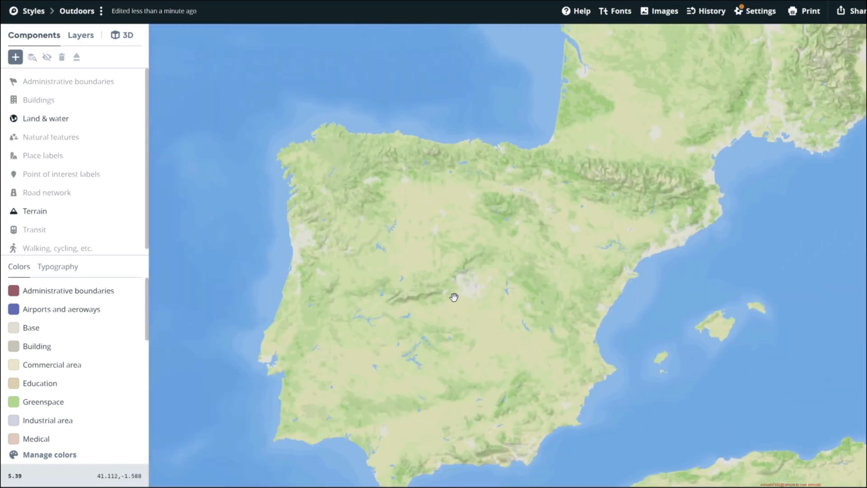
pyautogui.moveTo(418, 291); pyautogui.dragTo(488, 226)
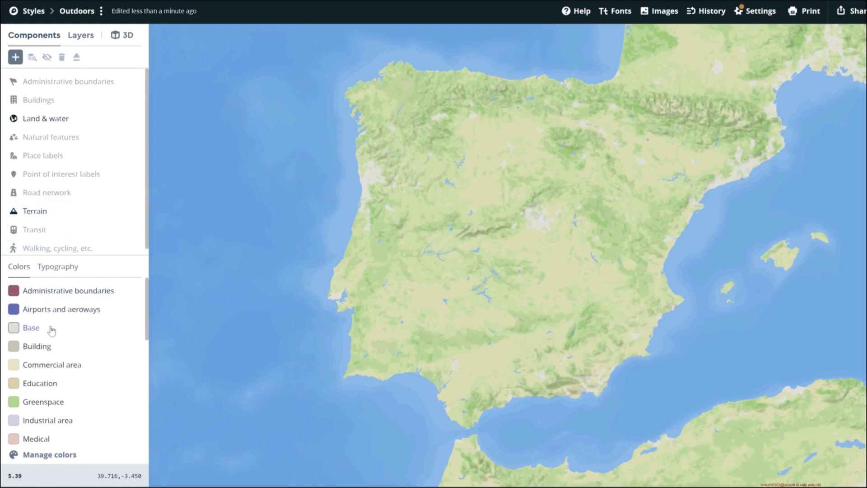
# - Change the Greenspace color to purple #8888dd by setting its hue to 240
pyautogui.scroll(-3, 51, 330)
pyautogui.click(52, 340)
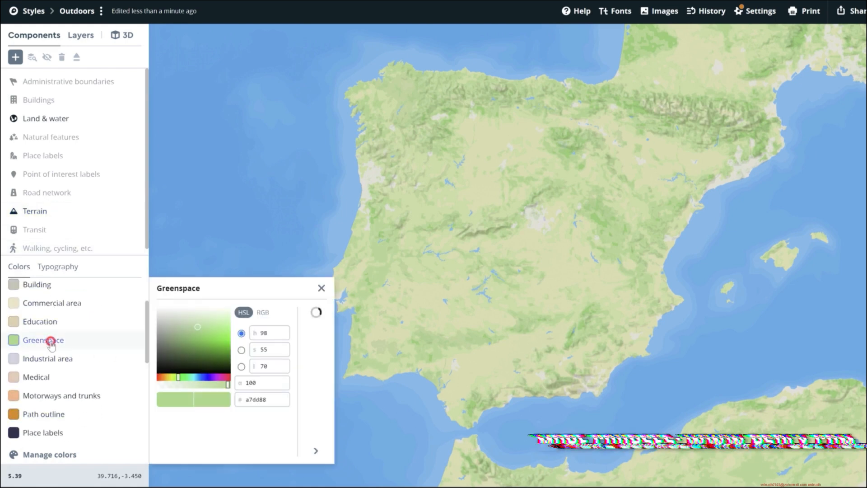
pyautogui.moveTo(188, 378); pyautogui.dragTo(205, 378)
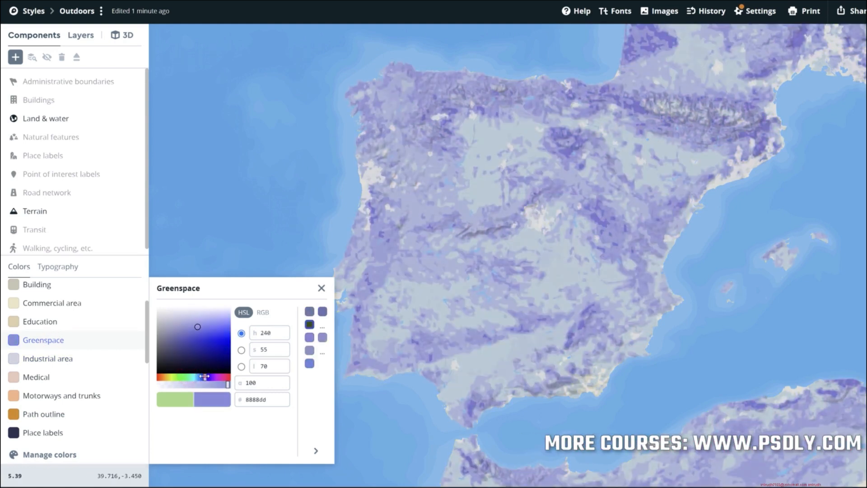
# - Change the map's water color to a dark navy blue
pyautogui.moveTo(193, 329); pyautogui.dragTo(215, 354)
pyautogui.scroll(-5, 45, 406)
pyautogui.click(27, 436)
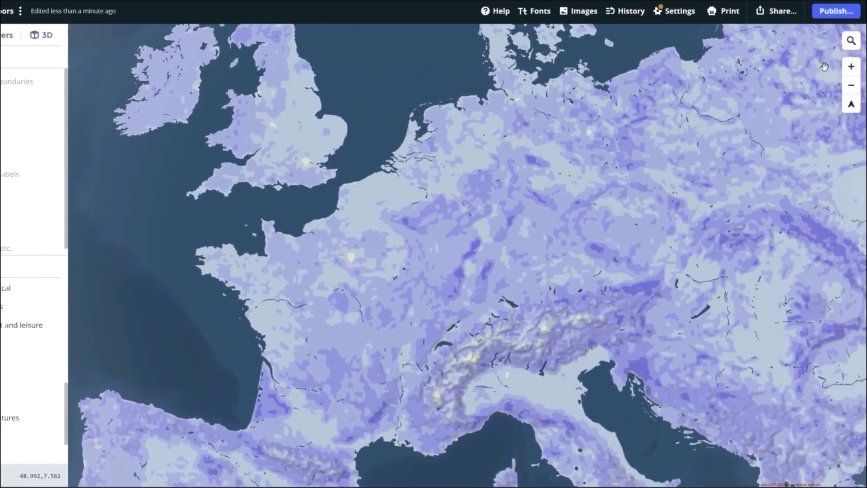
# - Publish the customized Outdoors style and copy its CARTO integration URL from the third-party developer resources
pyautogui.click(832, 14)
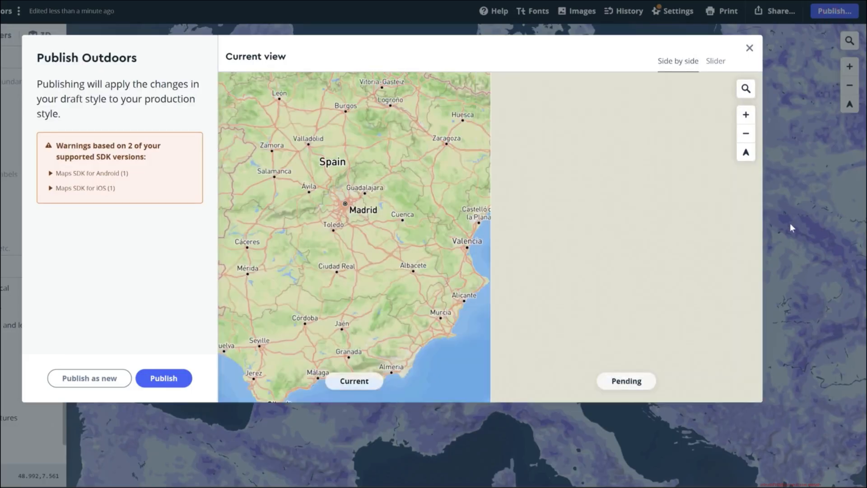
pyautogui.click(790, 223)
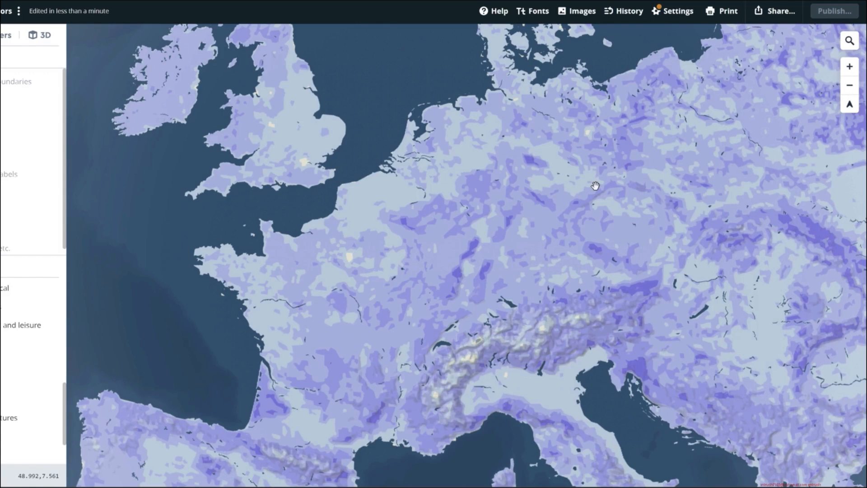
pyautogui.click(782, 15)
pyautogui.scroll(-3, 186, 237)
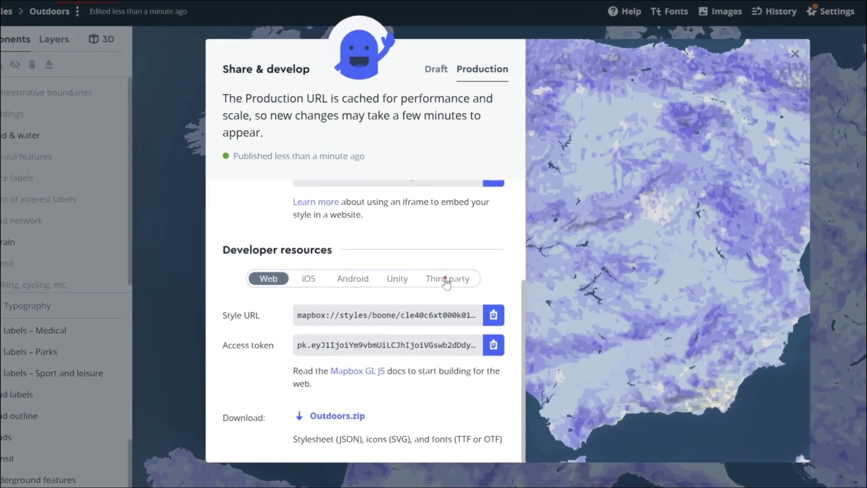
pyautogui.click(446, 281)
pyautogui.click(359, 307)
pyautogui.click(305, 343)
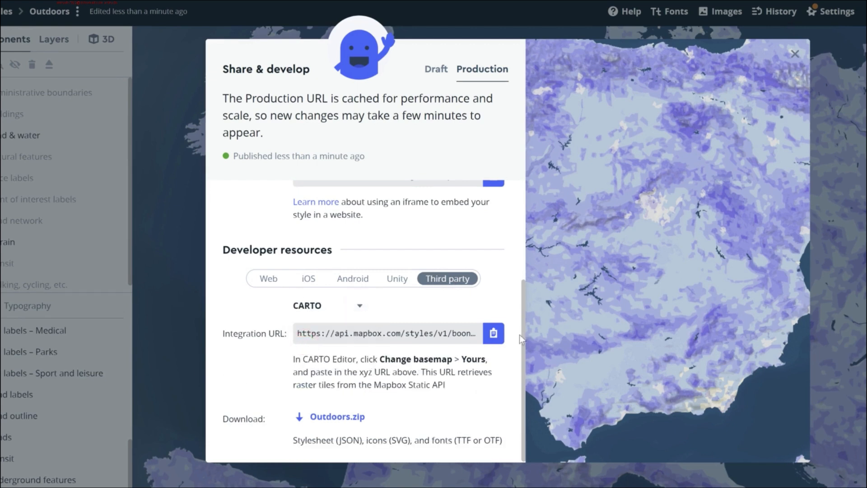
pyautogui.click(494, 335)
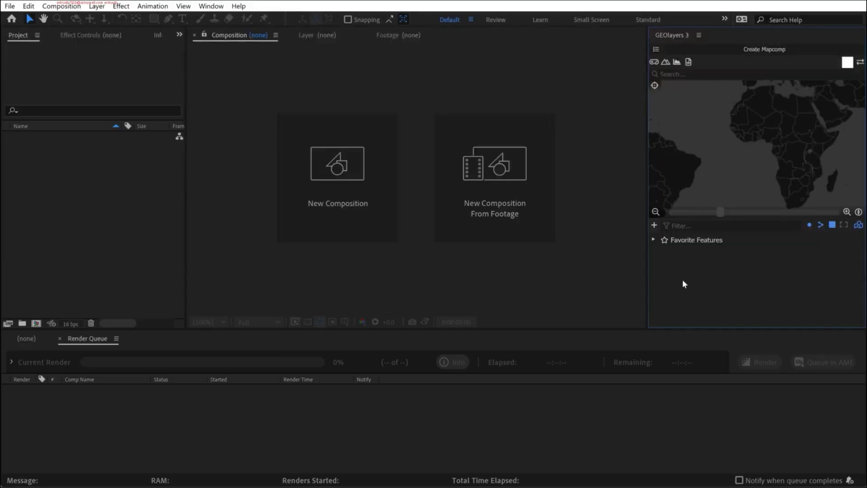
# - Switch to GEOlayers 3 in After Effects, start a new World Mapcomp and add a custom imagery source to its list
pyautogui.click(752, 49)
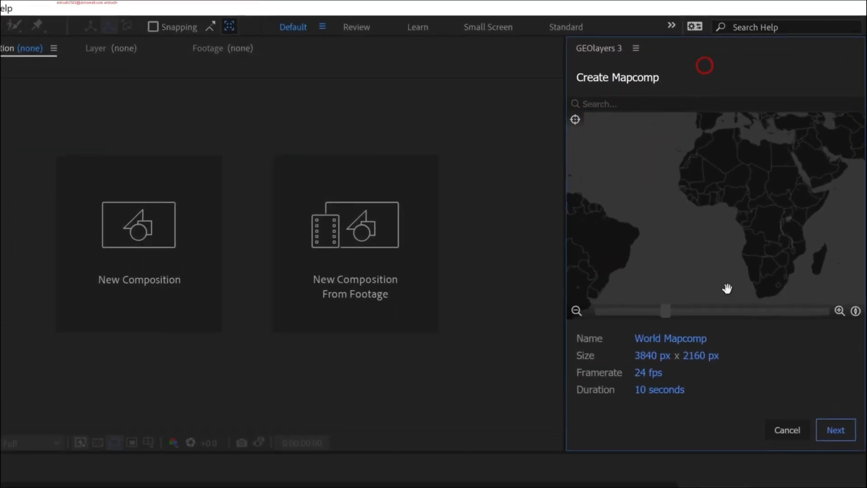
pyautogui.click(841, 312)
pyautogui.moveTo(556, 189); pyautogui.dragTo(468, 190)
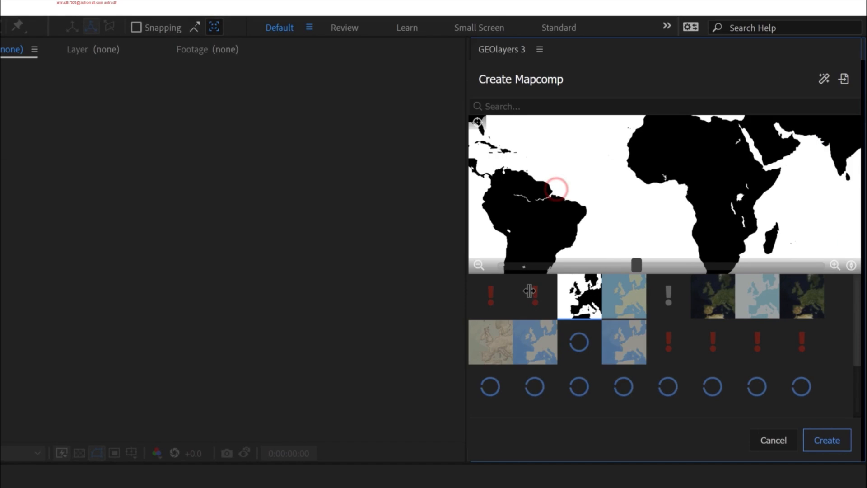
pyautogui.scroll(-2, 619, 359)
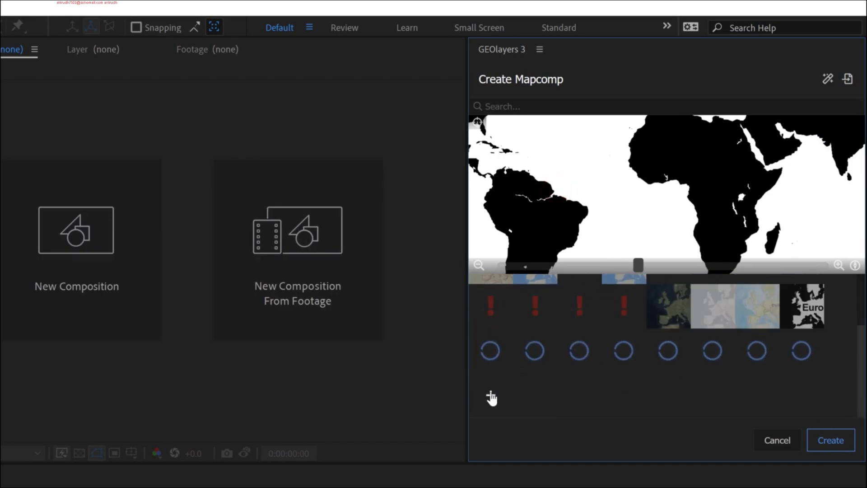
pyautogui.click(491, 393)
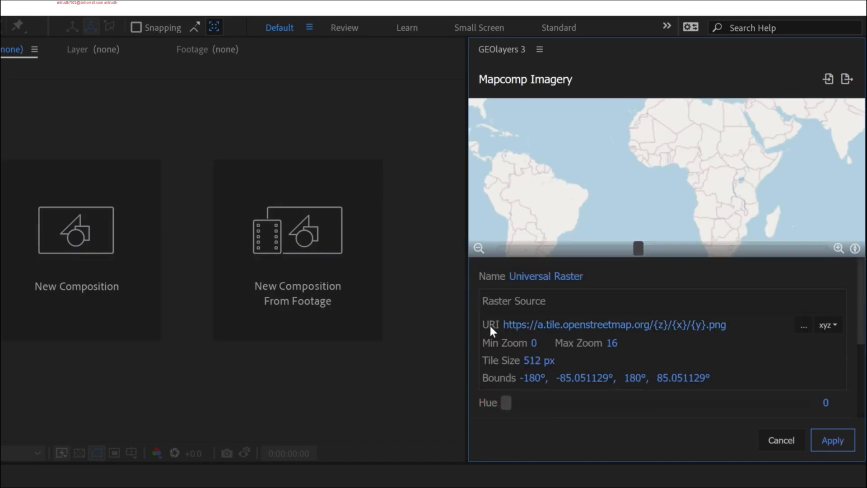
# - Replace the raster source URI with the copied Mapbox integration URL containing the access token, and check the map preview
pyautogui.click(541, 324)
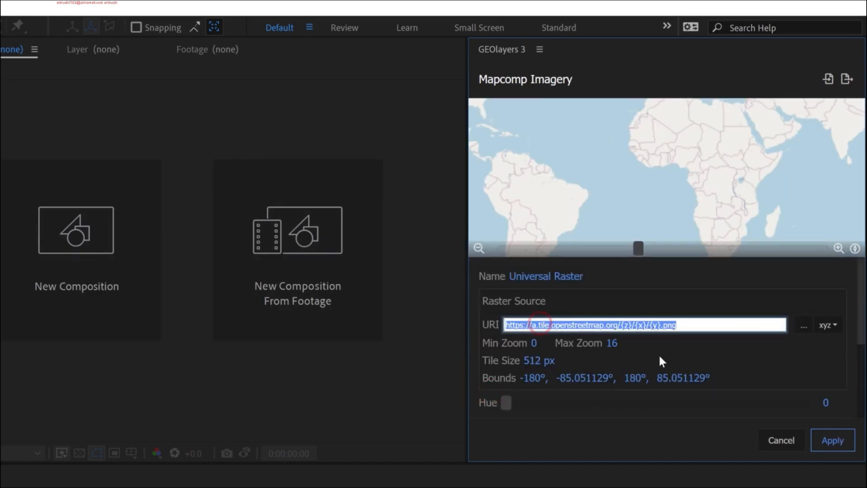
pyautogui.hotkey('ctrl', 'v')
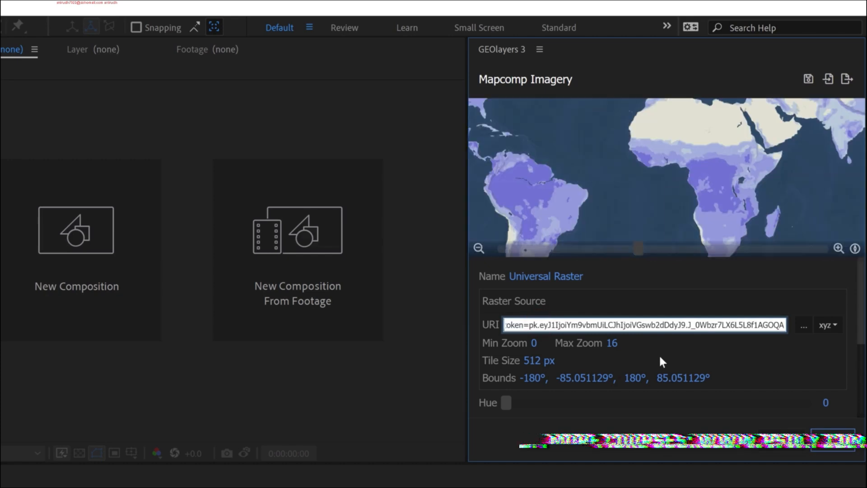
pyautogui.moveTo(641, 163)
pyautogui.mouseDown()
pyautogui.moveTo(612, 188)
pyautogui.moveTo(653, 168)
pyautogui.mouseUp()
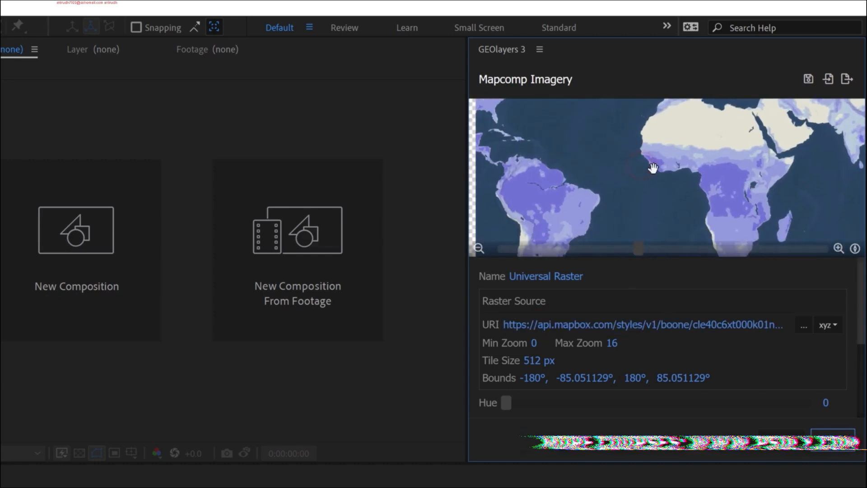
# - Rename the Universal Raster imagery as Ice World
pyautogui.click(546, 276)
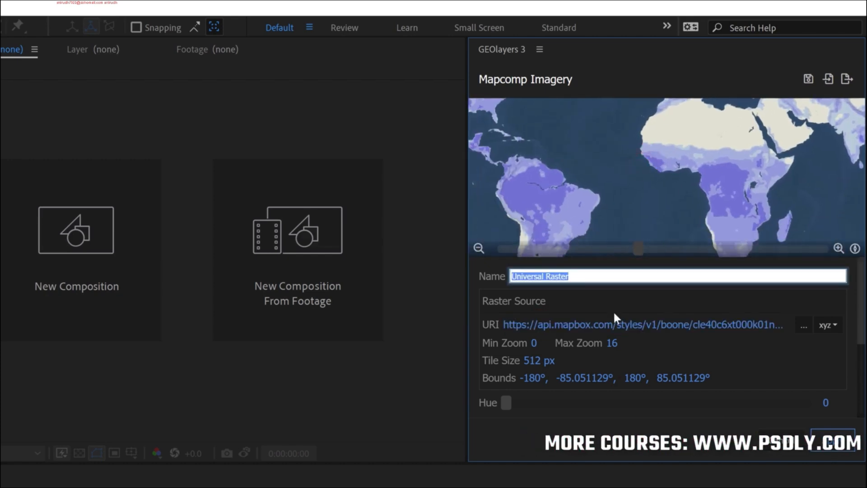
pyautogui.press('BackSpace')
pyautogui.write('Ice World')
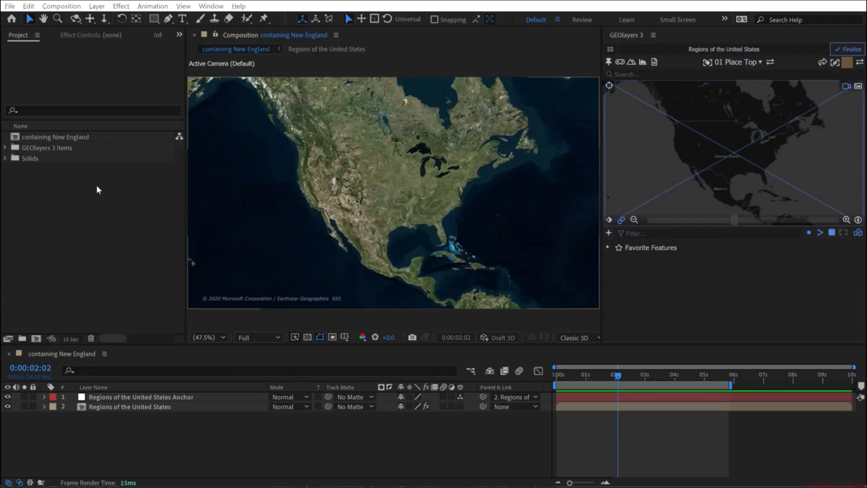
pyautogui.hotkey('alt', 'Tab')
pyautogui.hotkey('alt', 'Tab')
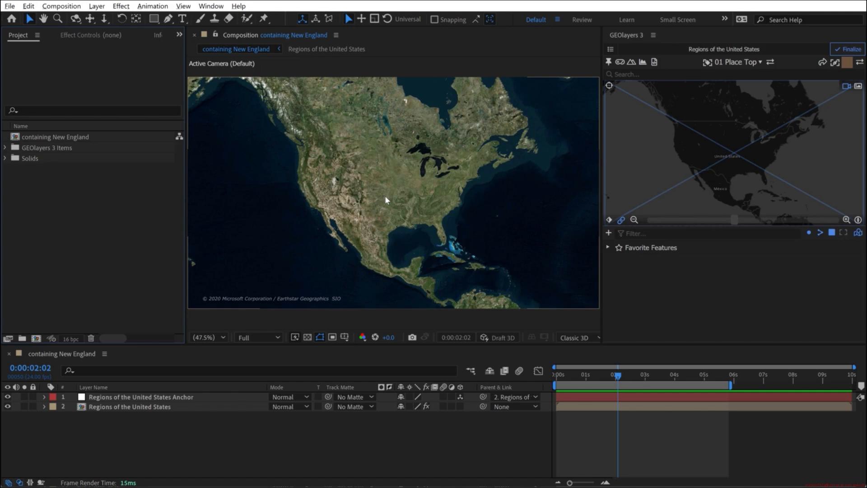
# - Add a solid layer named Background beneath the Regions of the United States map layers and lock it
pyautogui.click(97, 6)
pyautogui.moveTo(113, 18)
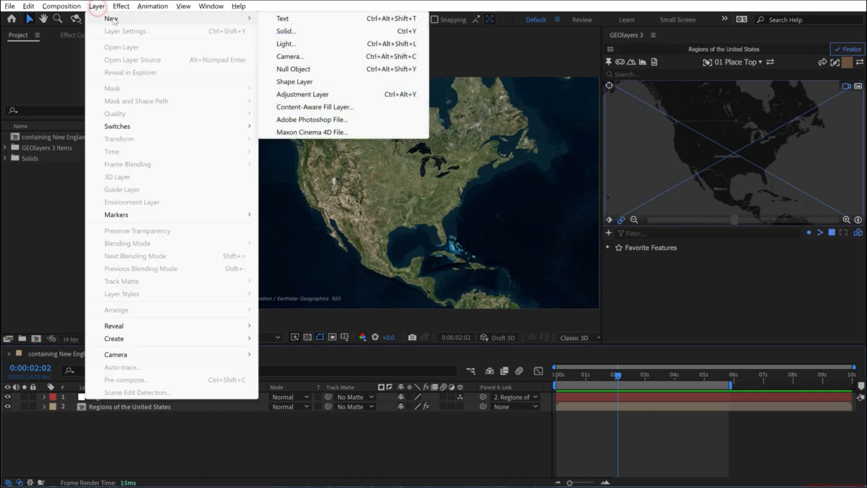
pyautogui.click(286, 31)
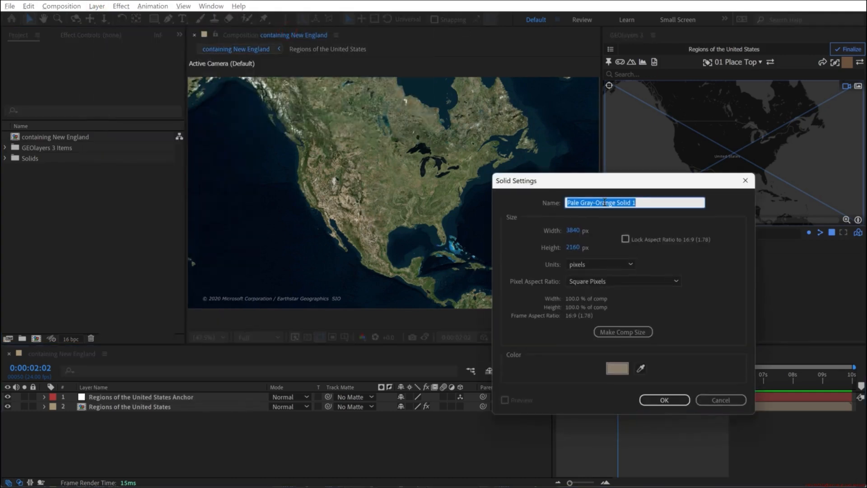
pyautogui.click(610, 202)
pyautogui.write('Background')
pyautogui.press('Return')
pyautogui.click(33, 416)
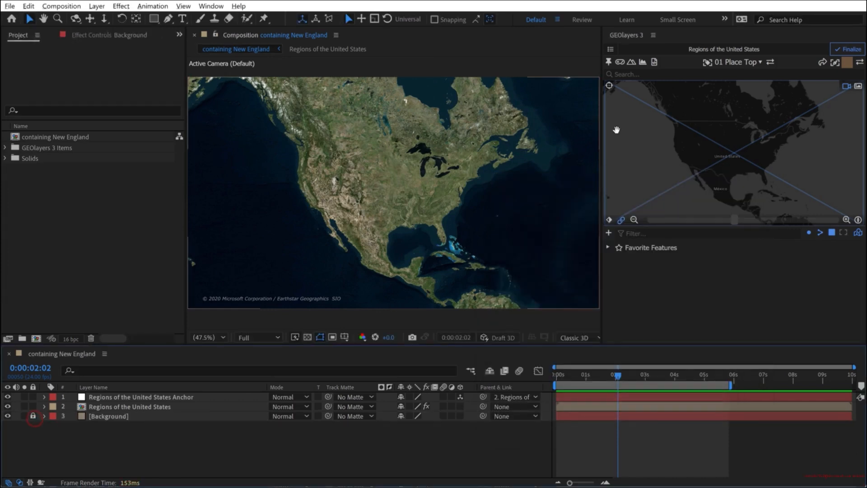
# - Turn off the imagery of the Regions of the United States mapcomp in GEOlayers 3 and return to its map view
pyautogui.click(610, 49)
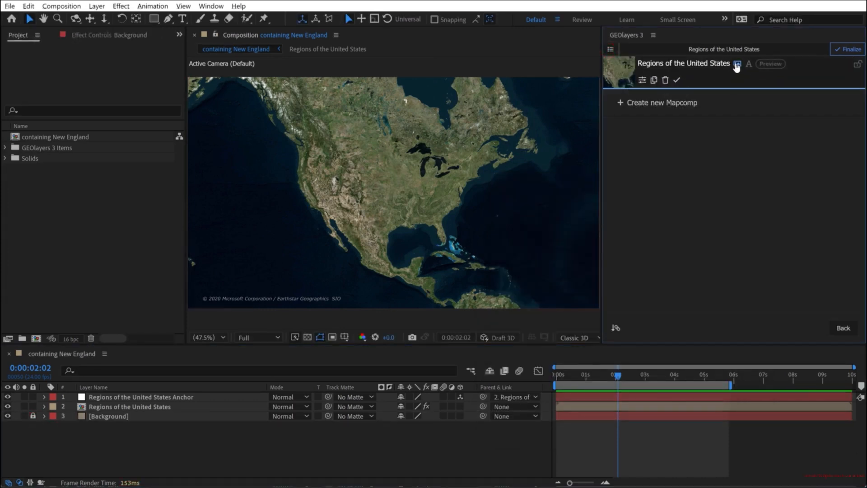
pyautogui.click(737, 63)
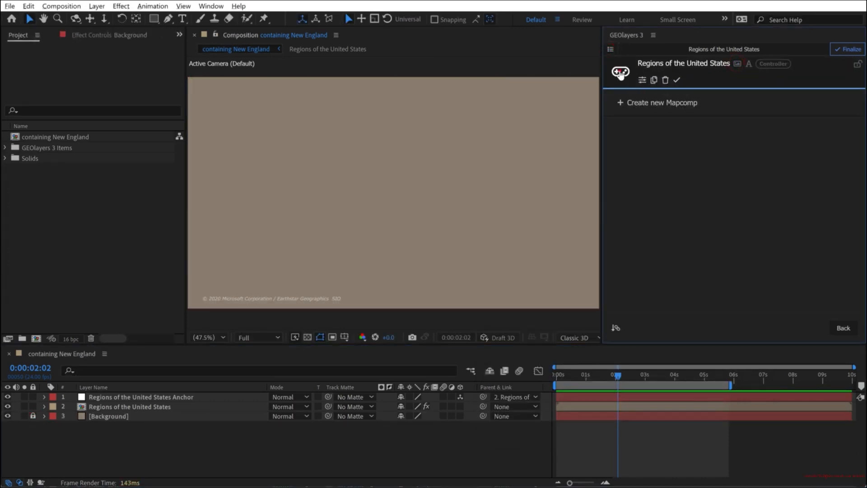
pyautogui.click(621, 72)
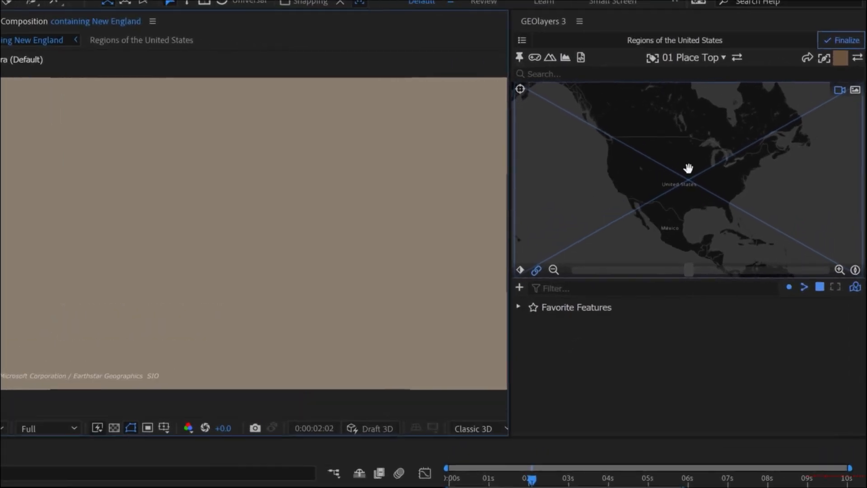
# - Review the United States features offered at a map location and the list of downloadable feature datasets
pyautogui.click(735, 146)
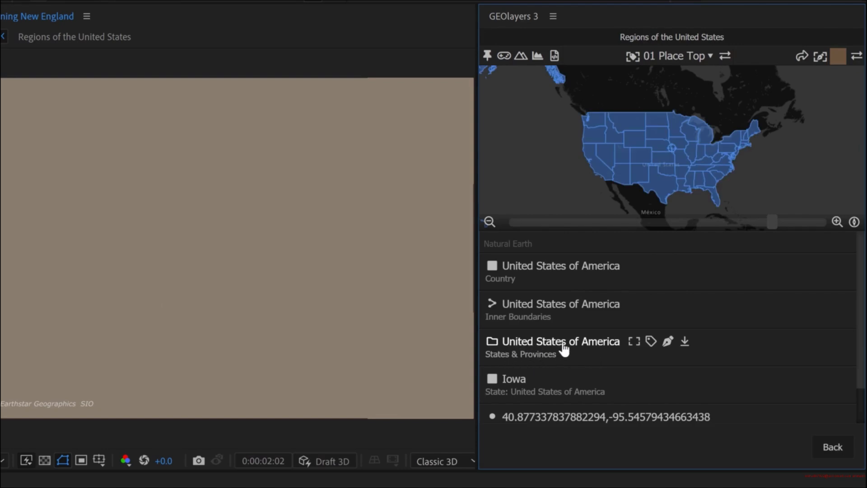
pyautogui.click(830, 446)
pyautogui.click(488, 308)
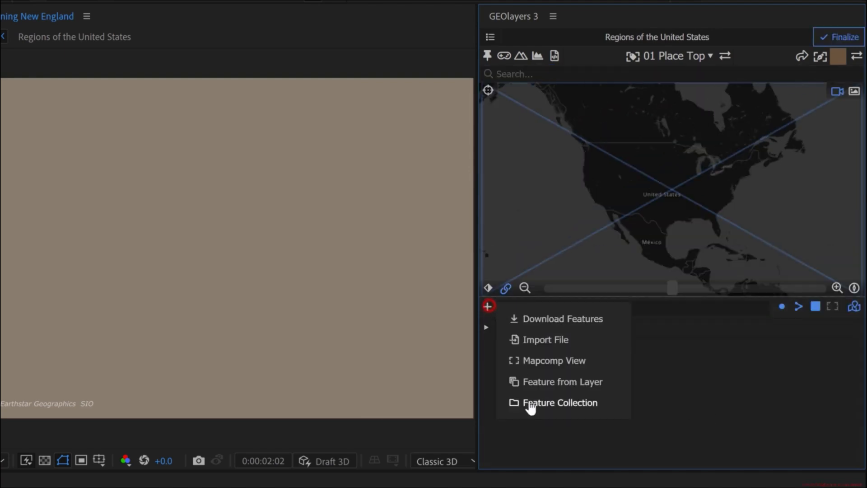
pyautogui.click(549, 318)
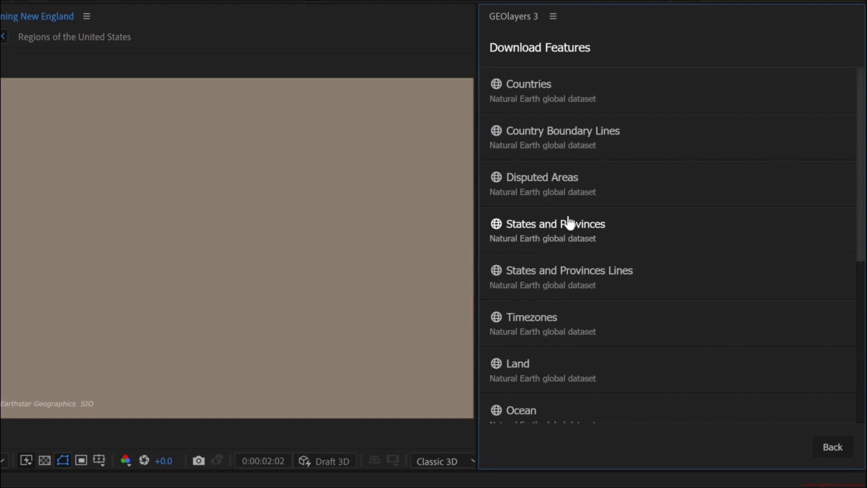
pyautogui.click(836, 449)
# - Add the United States of America States & Provinces collection to the feature browser and expand it
pyautogui.click(676, 172)
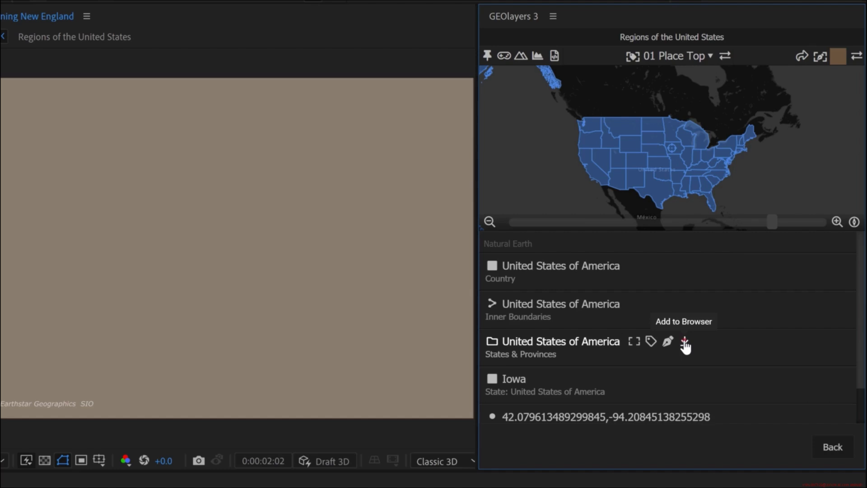
pyautogui.click(685, 342)
pyautogui.click(487, 346)
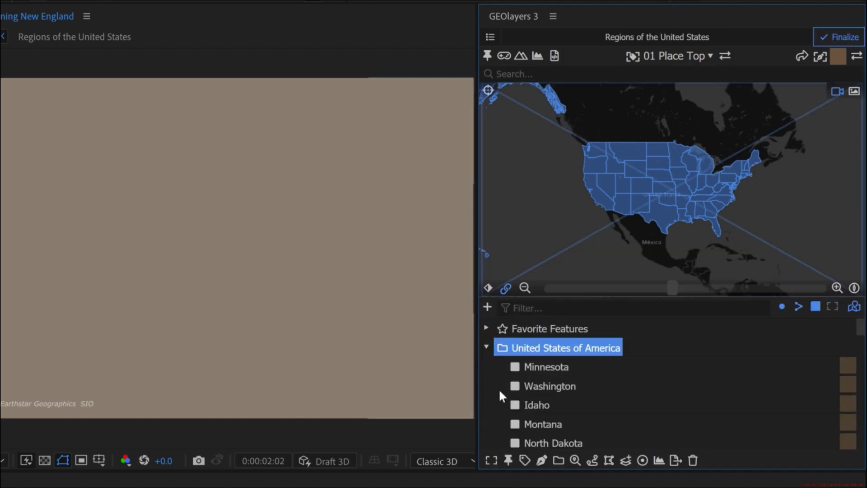
# - Set the United States of America collection to sort its features by name and look through the state list
pyautogui.click(575, 460)
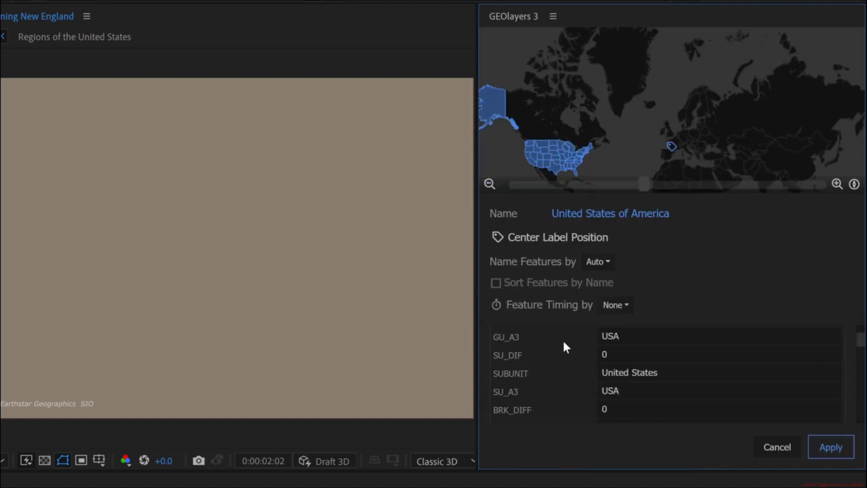
pyautogui.click(531, 284)
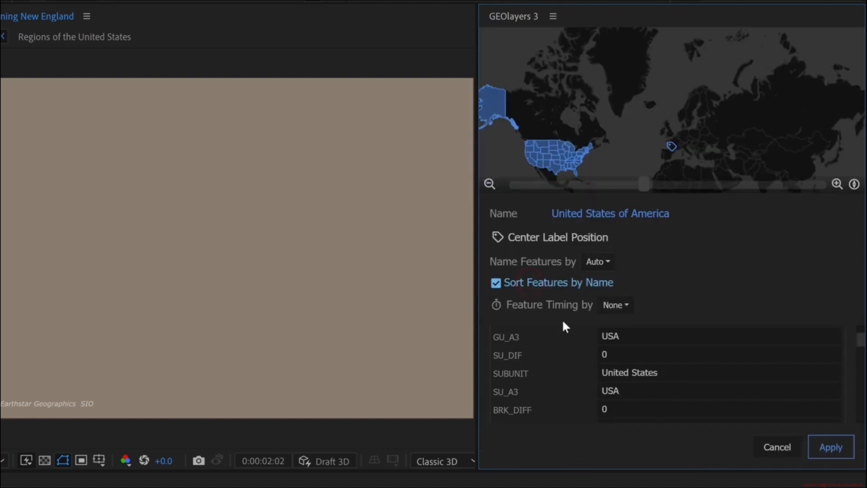
pyautogui.click(829, 448)
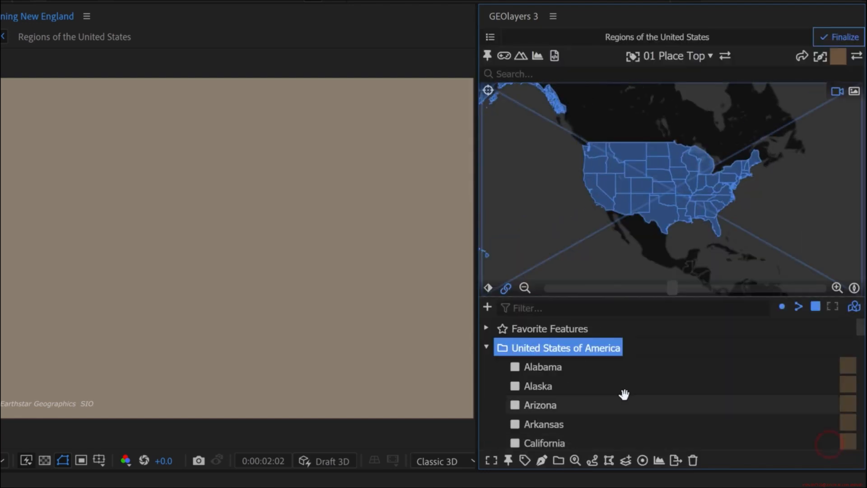
pyautogui.scroll(-5, 623, 394)
pyautogui.scroll(2, 623, 395)
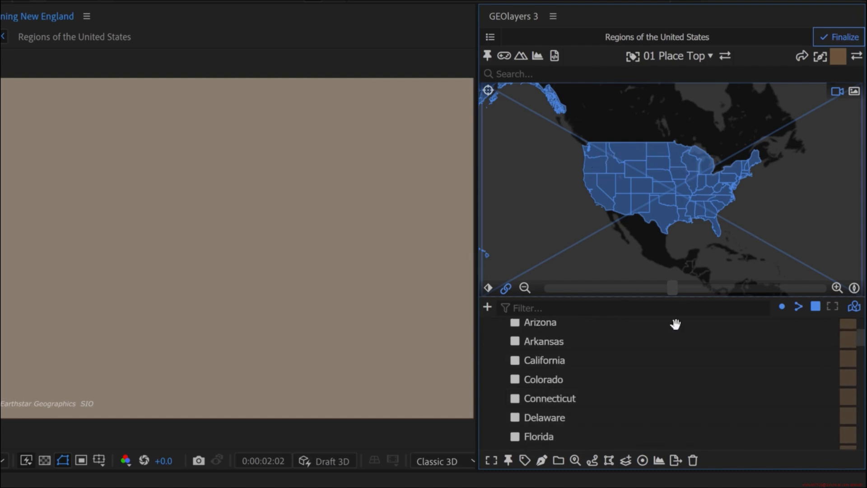
# - Delete Alaska and Hawaii from the United States of America collection
pyautogui.scroll(3, 551, 388)
pyautogui.click(542, 393)
pyautogui.click(708, 460)
pyautogui.scroll(-2, 584, 407)
pyautogui.scroll(-2, 585, 408)
pyautogui.click(537, 372)
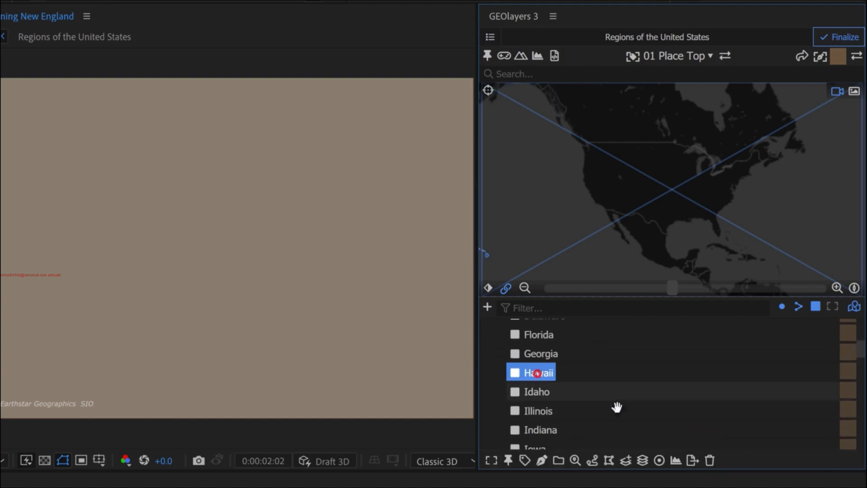
pyautogui.click(709, 462)
# - Select the whole United States of America collection and zoom the map so the contiguous states fit the frame
pyautogui.scroll(5, 587, 380)
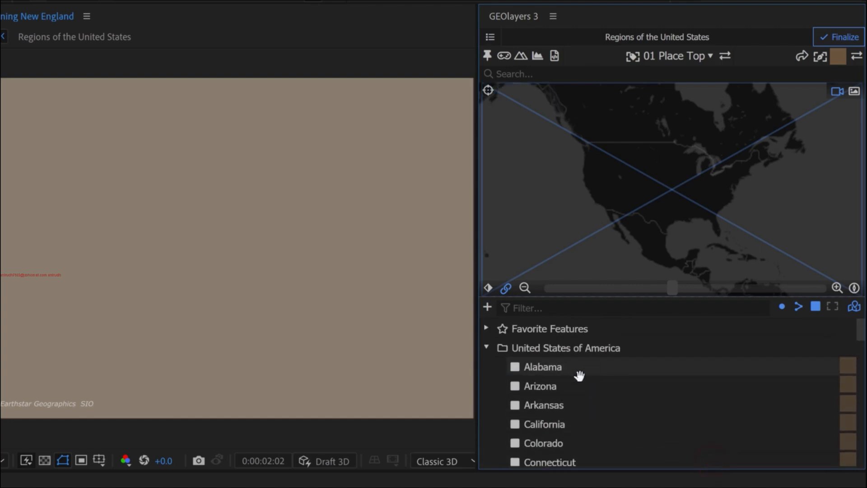
pyautogui.click(551, 356)
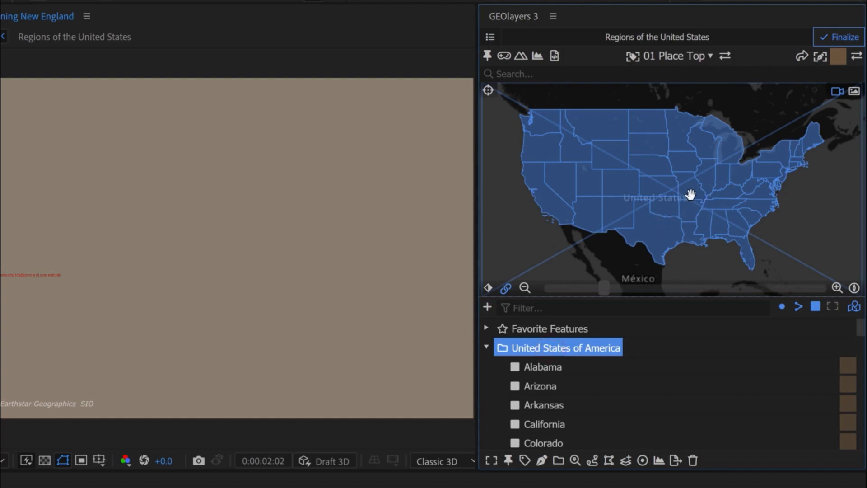
pyautogui.moveTo(606, 287); pyautogui.dragTo(578, 289)
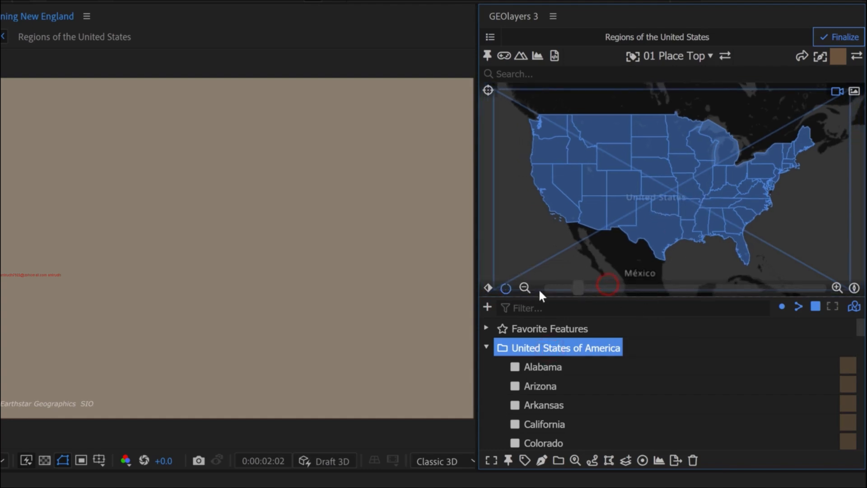
# - Examine Alabama's feature properties for the region attribute, leaving them without applying changes
pyautogui.click(548, 370)
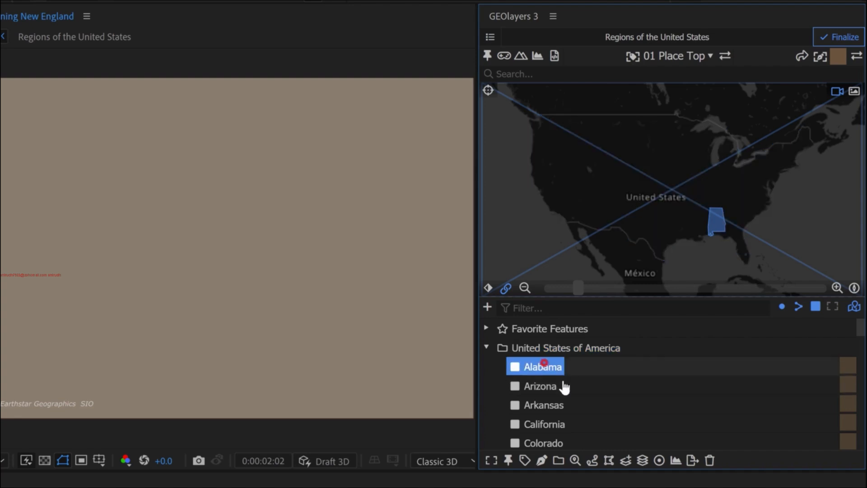
pyautogui.click(575, 462)
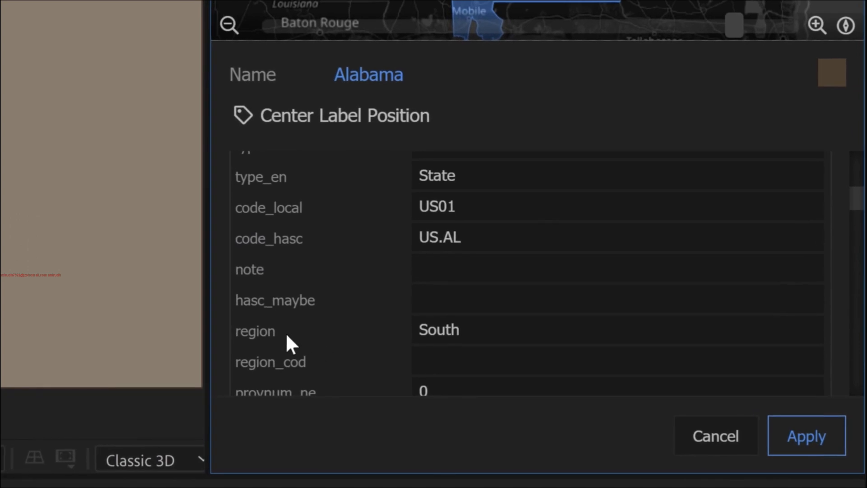
pyautogui.scroll(3, 294, 325)
pyautogui.scroll(-3, 271, 226)
pyautogui.click(417, 326)
pyautogui.click(264, 326)
pyautogui.click(699, 436)
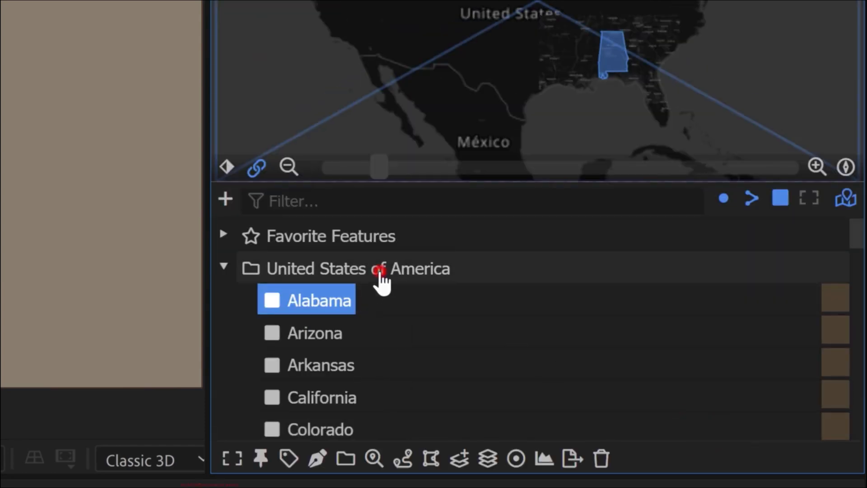
# - Name the features of the United States of America collection by the region attribute and check the regions in the list
pyautogui.click(382, 280)
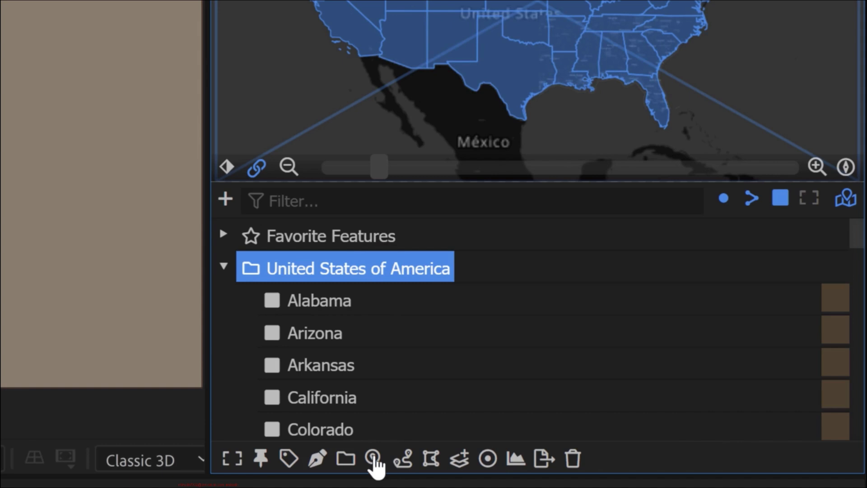
pyautogui.click(374, 460)
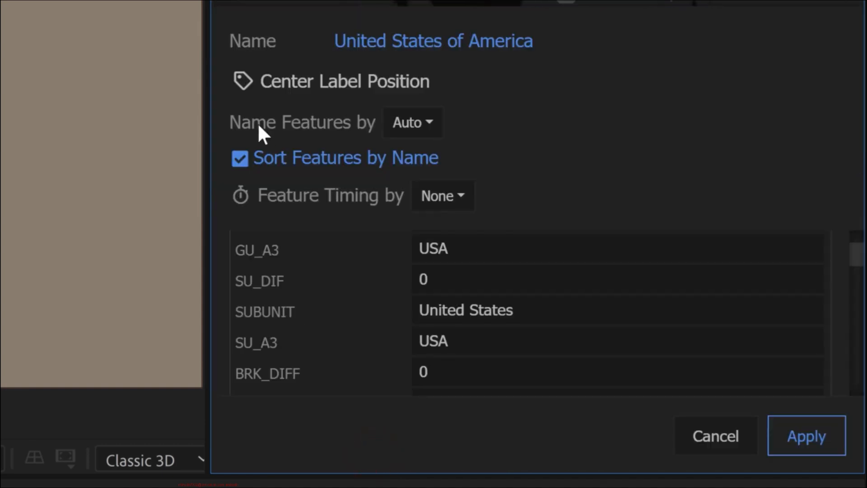
pyautogui.click(411, 123)
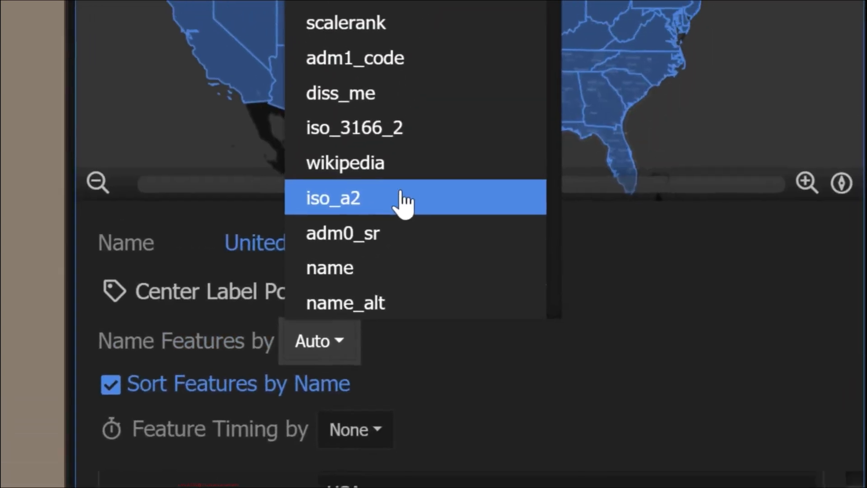
pyautogui.scroll(-5, 405, 203)
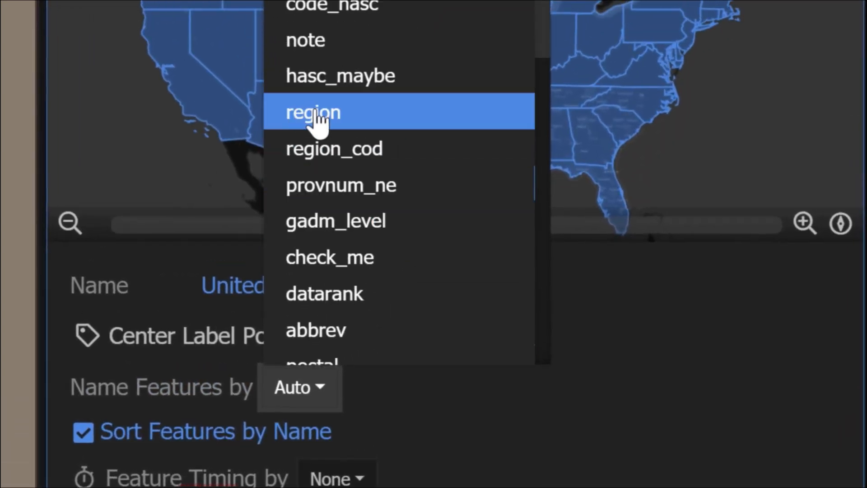
pyautogui.click(391, 84)
pyautogui.click(801, 460)
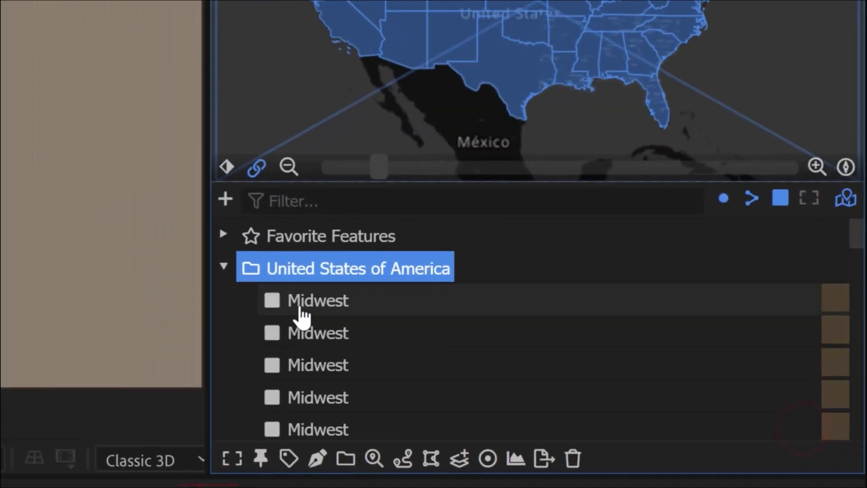
pyautogui.scroll(-5, 529, 379)
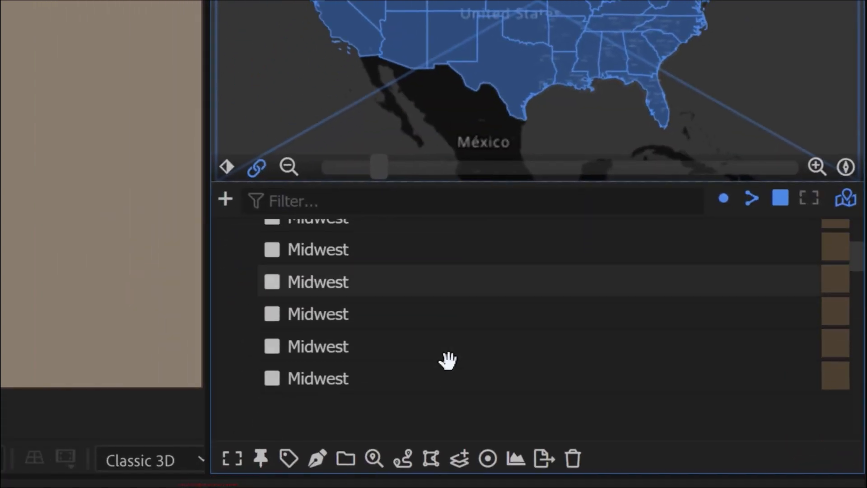
pyautogui.scroll(-6, 447, 348)
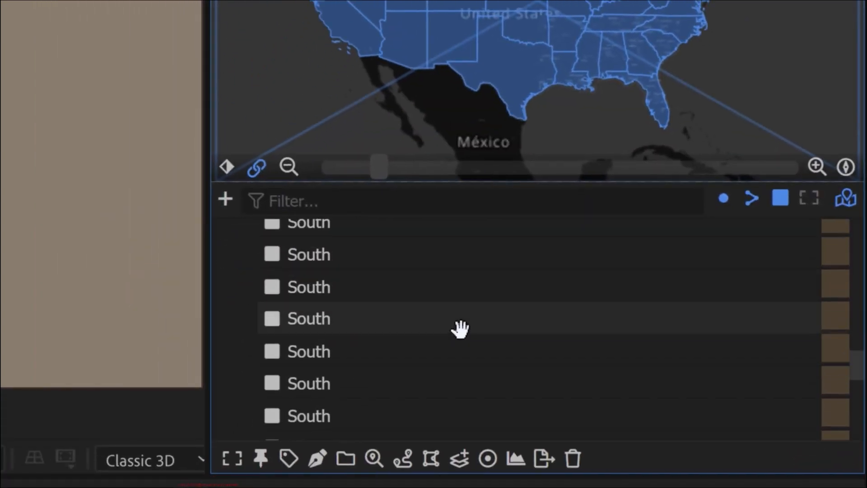
pyautogui.scroll(-6, 493, 316)
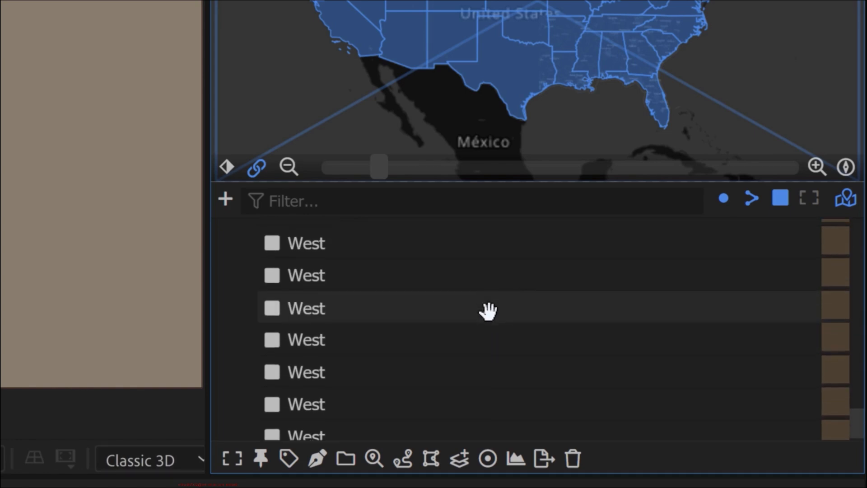
pyautogui.scroll(15, 483, 320)
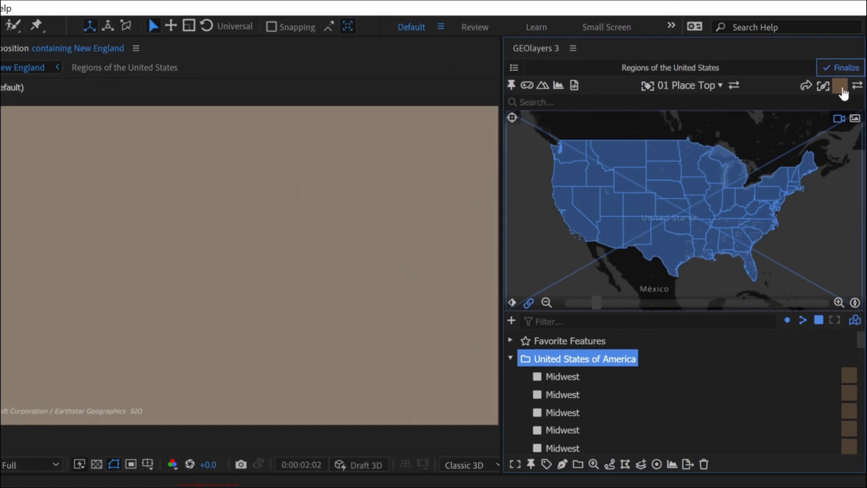
# - Turn off Individual Layers and Auto Stroke Width in the feature drawing options and set Simplify Geometry to Current Zoom
pyautogui.click(841, 87)
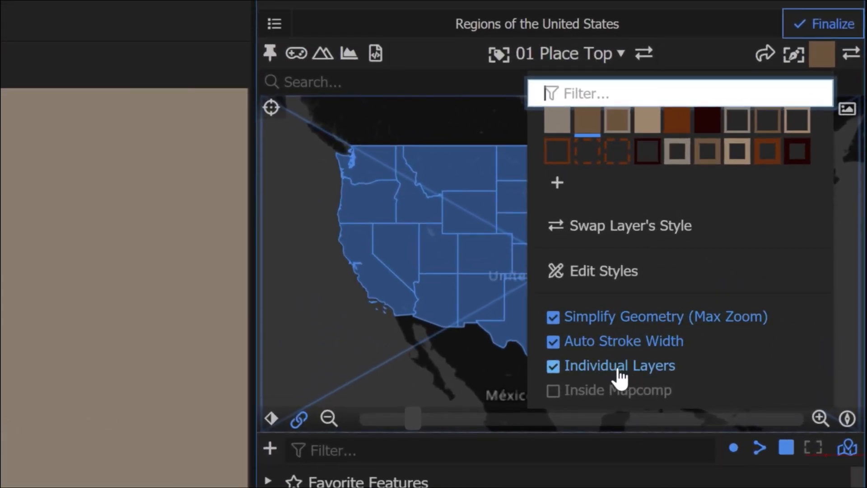
pyautogui.click(599, 362)
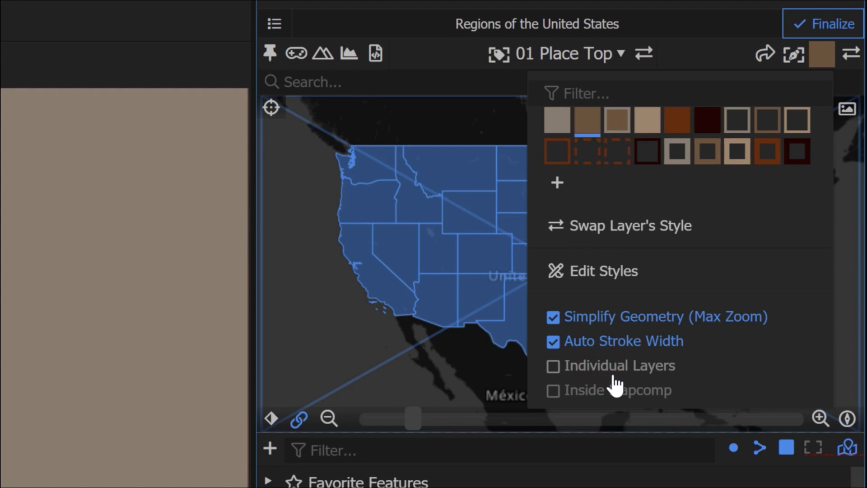
pyautogui.click(620, 342)
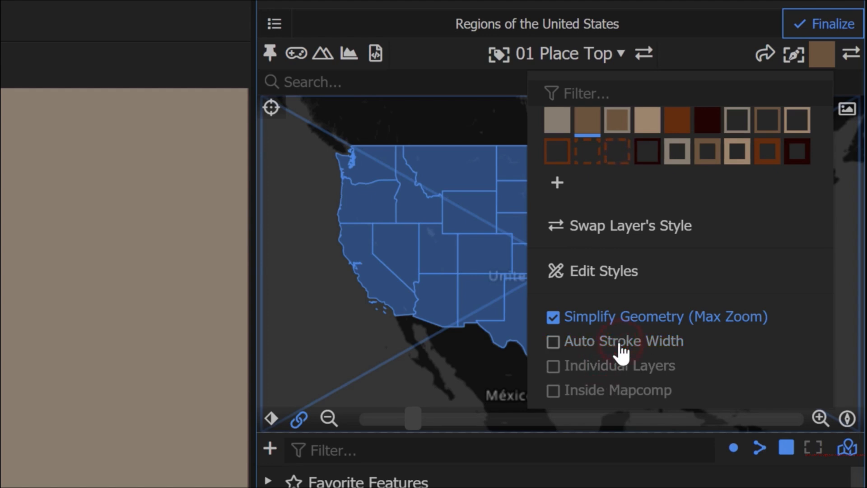
pyautogui.click(637, 318)
pyautogui.click(637, 316)
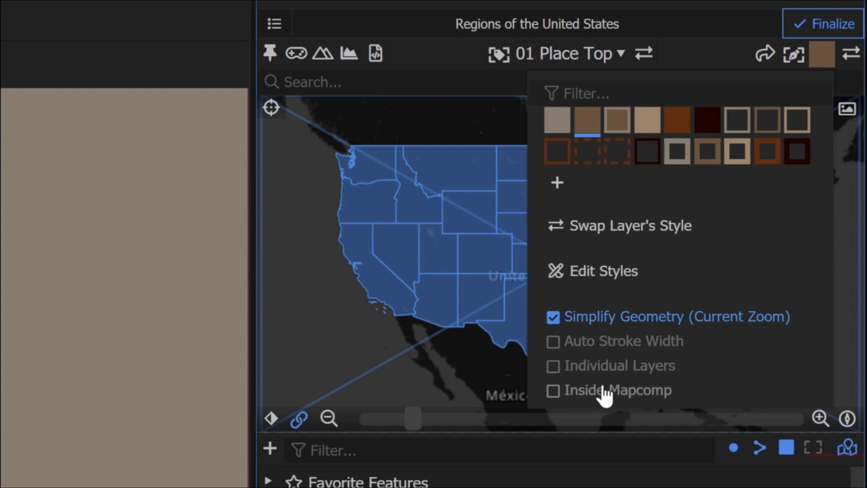
pyautogui.click(826, 62)
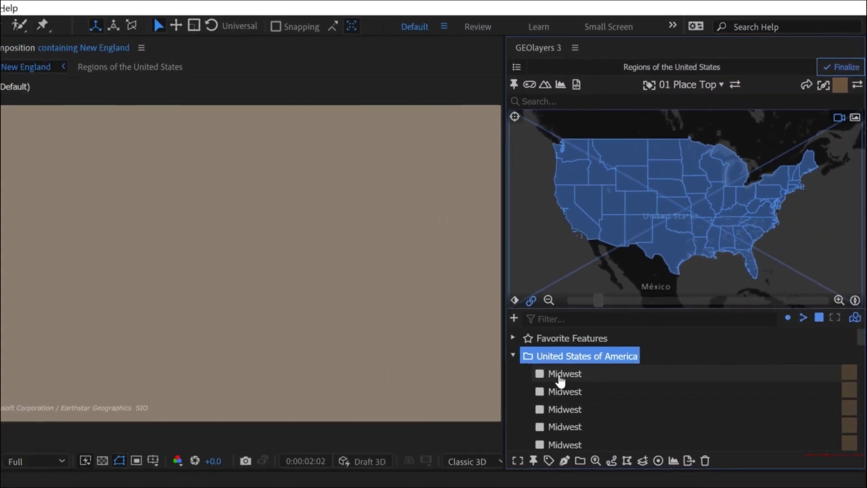
# - Select all Midwest features in the United States of America collection and draw them as shapes in the composition
pyautogui.click(487, 440)
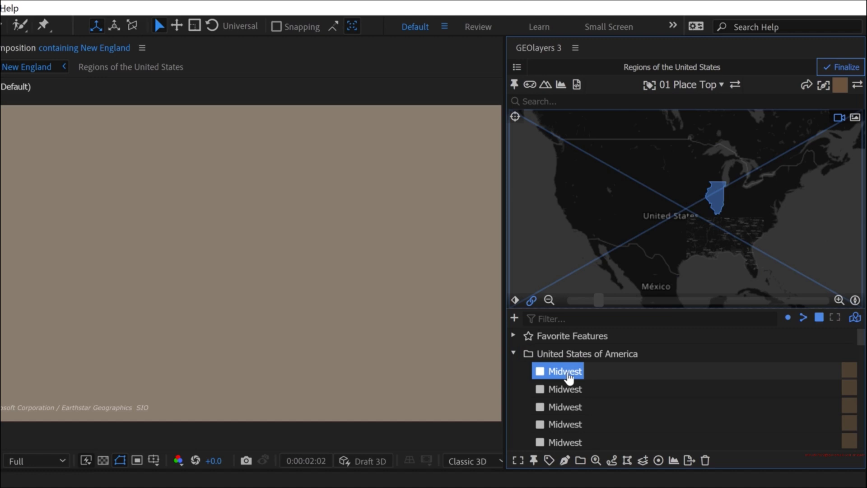
pyautogui.scroll(-3, 578, 375)
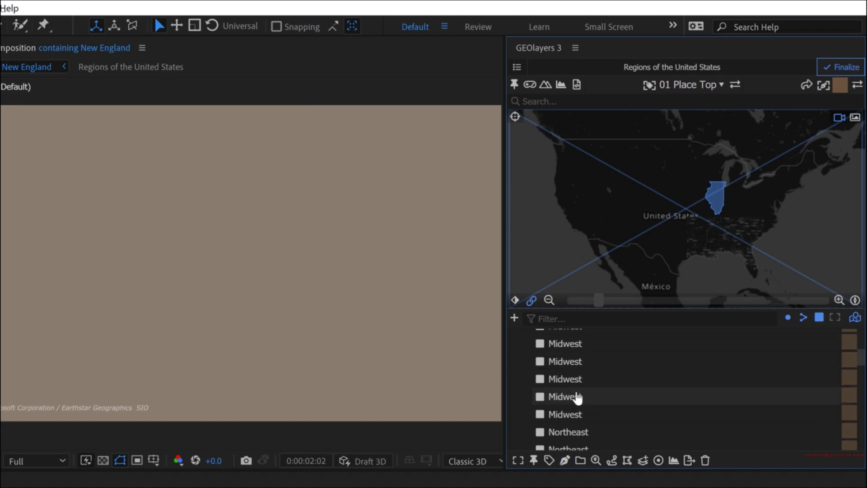
pyautogui.keyDown('shift'); pyautogui.click(570, 414); pyautogui.keyUp('shift')
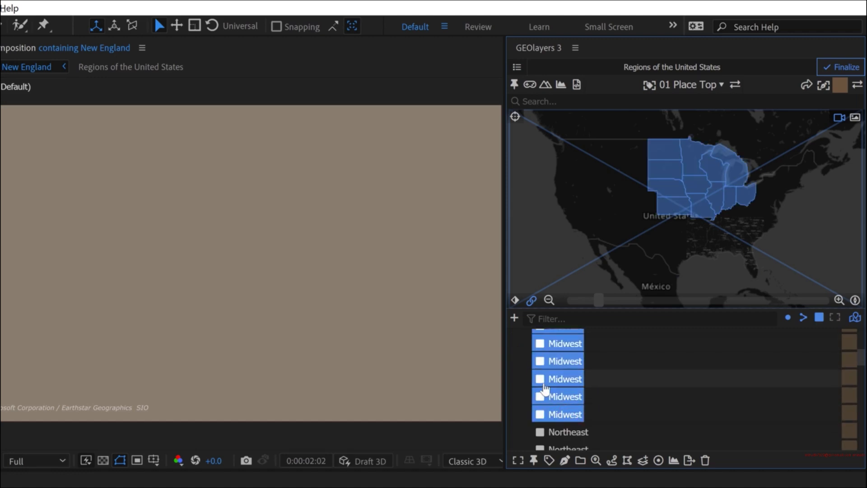
pyautogui.click(564, 459)
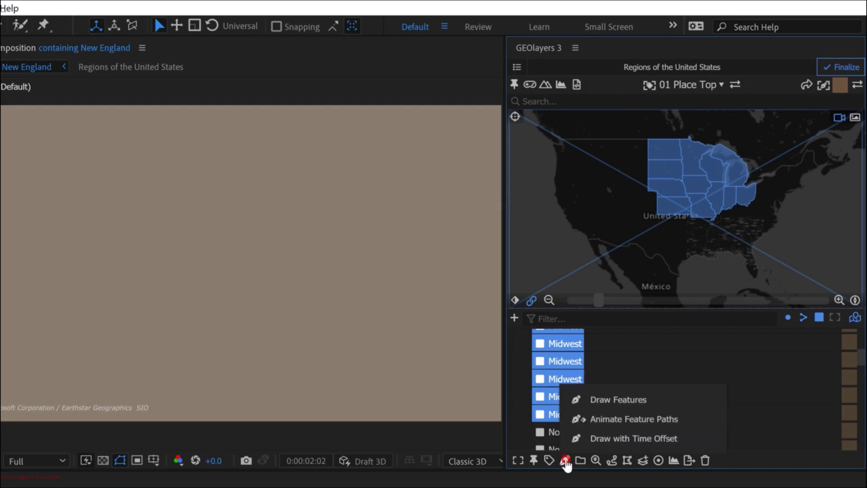
pyautogui.click(631, 399)
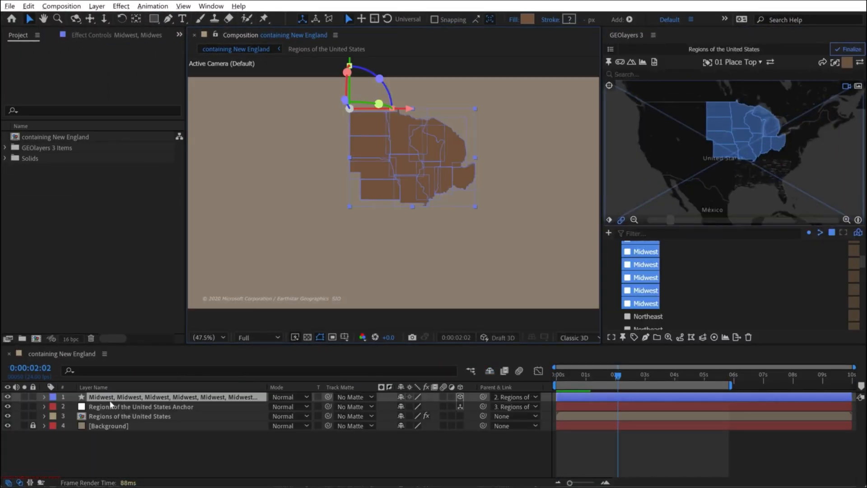
# - Rename the drawn Midwest shape layer as Midwest
pyautogui.click(361, 464)
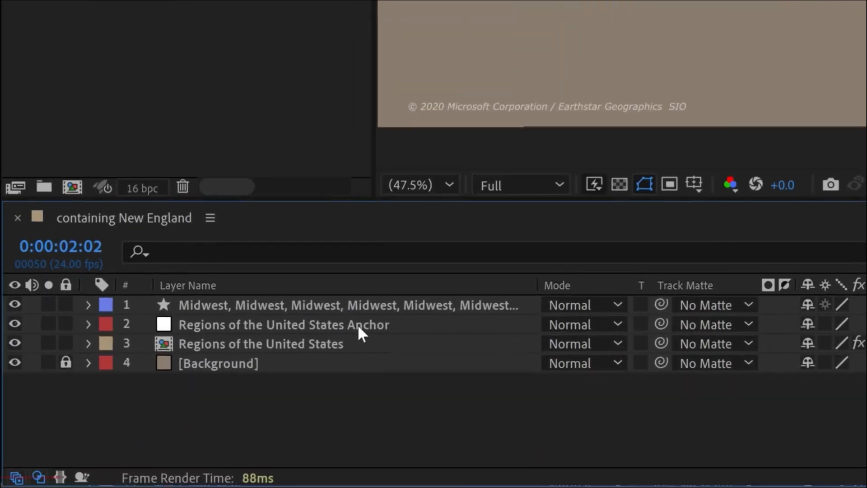
pyautogui.click(384, 302)
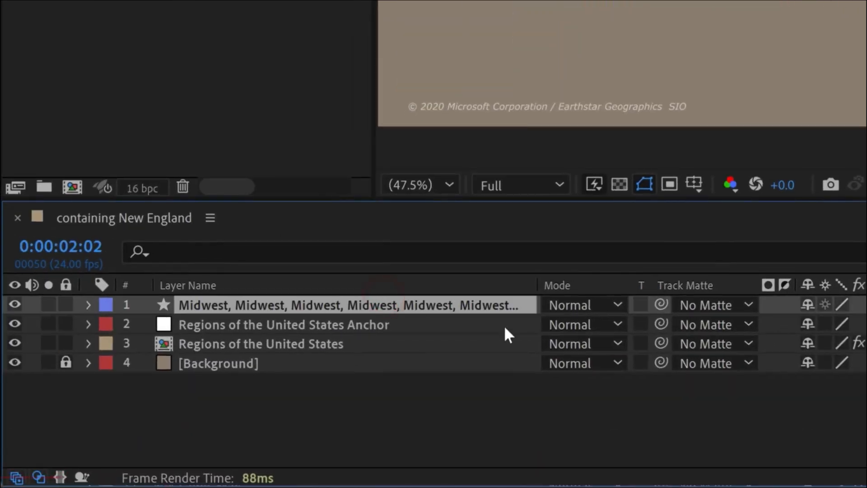
pyautogui.press('Return')
pyautogui.write('Midwest')
pyautogui.press('Return')
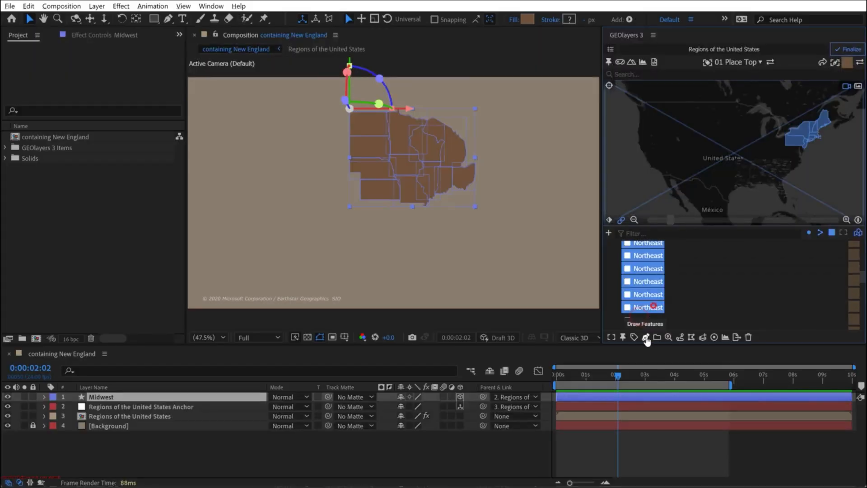
# - Draw the Northeast, South and West features, giving each region its own combined shape layer
pyautogui.click(642, 320)
pyautogui.scroll(-5, 662, 298)
pyautogui.keyDown('shift'); pyautogui.click(646, 302); pyautogui.keyUp('shift')
pyautogui.click(646, 336)
pyautogui.click(676, 293)
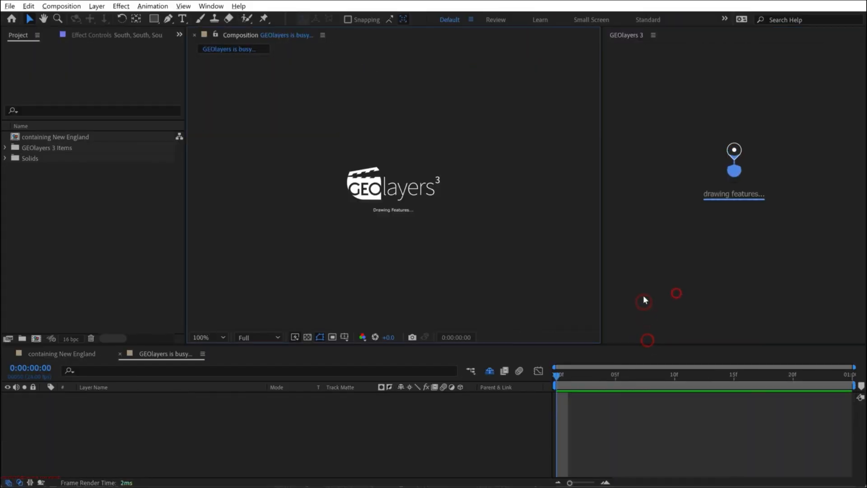
pyautogui.click(641, 315)
pyautogui.scroll(-5, 641, 316)
pyautogui.keyDown('shift'); pyautogui.click(641, 323); pyautogui.keyUp('shift')
pyautogui.click(645, 337)
pyautogui.click(676, 294)
# - Rename the newly drawn region shape layers as West, South and Northeast
pyautogui.click(149, 396)
pyautogui.press('Return')
pyautogui.write('WestSouth')
pyautogui.click(121, 416)
pyautogui.press('Return')
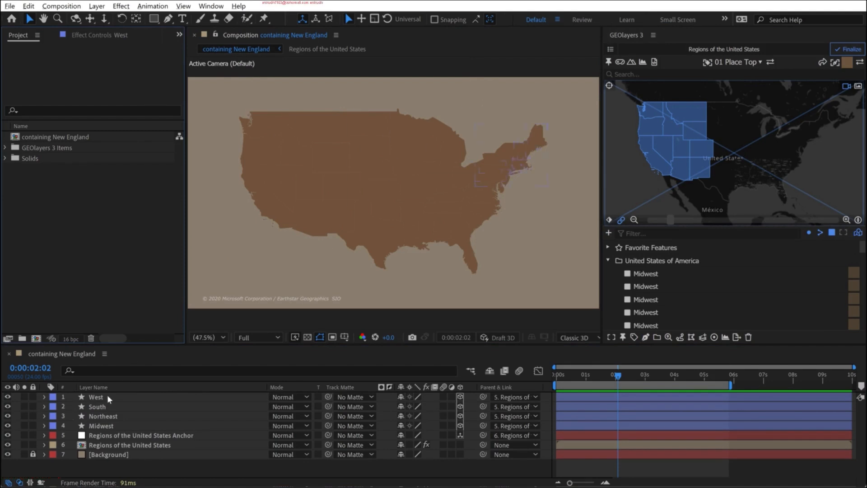
# - Frame the whole United States of America collection and zoom the map out so the country sits smaller in the composition
pyautogui.click(649, 262)
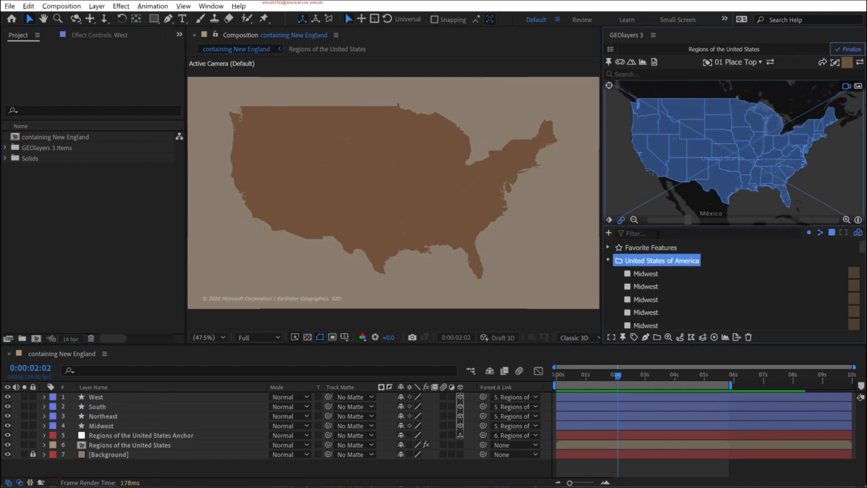
pyautogui.click(634, 220)
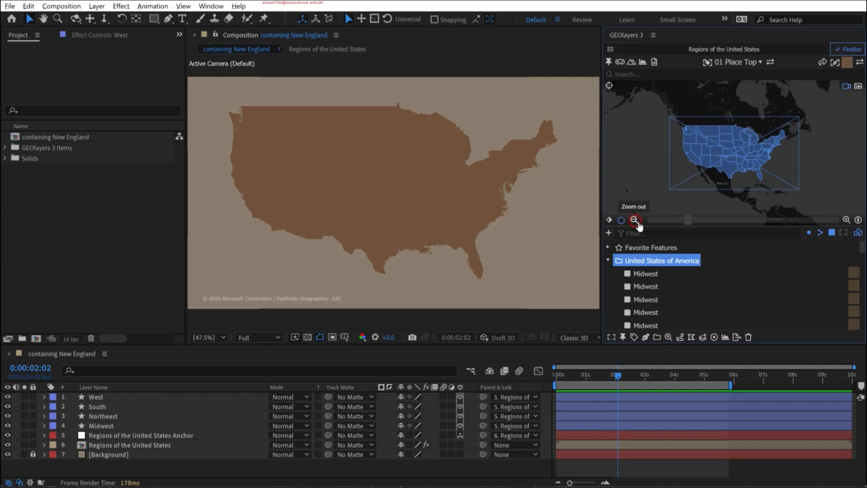
pyautogui.moveTo(694, 223); pyautogui.dragTo(727, 223)
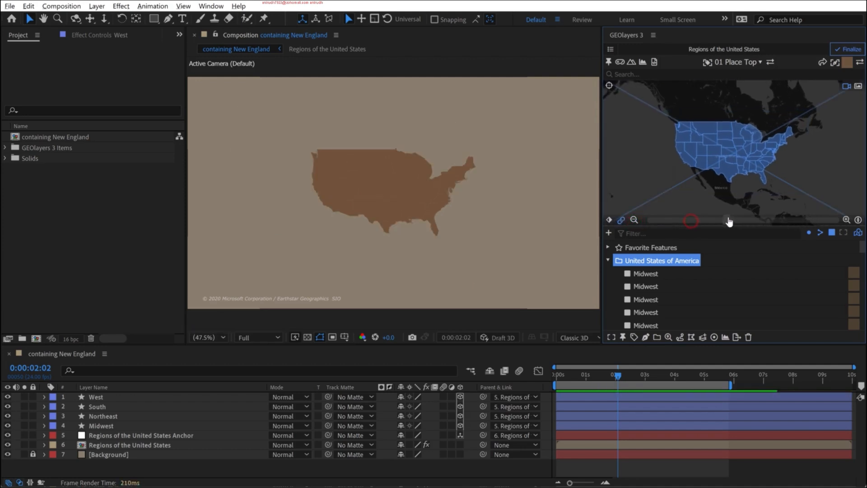
# - Try moving the South shape layer away from the other regions and undo the move
pyautogui.click(436, 219)
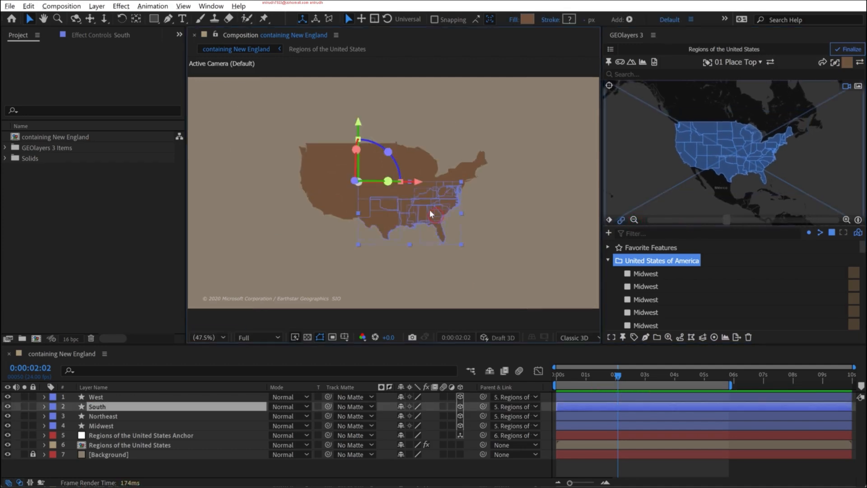
pyautogui.moveTo(434, 218); pyautogui.dragTo(442, 225)
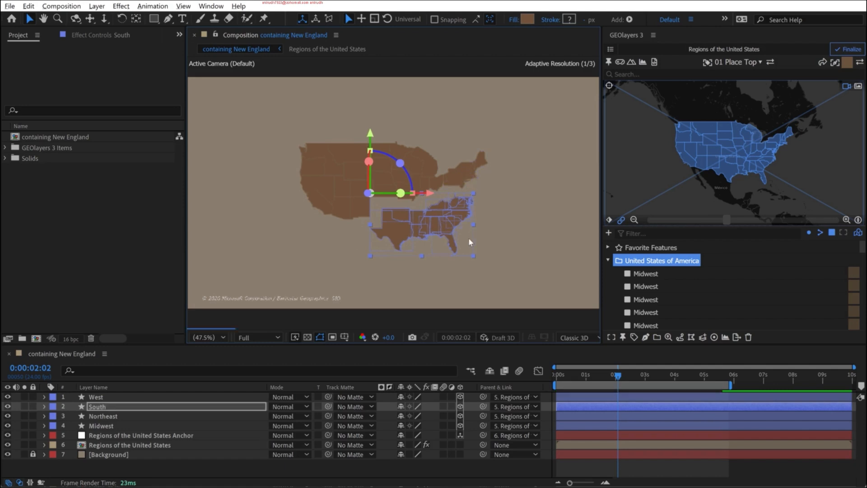
pyautogui.hotkey('ctrl', 'z')
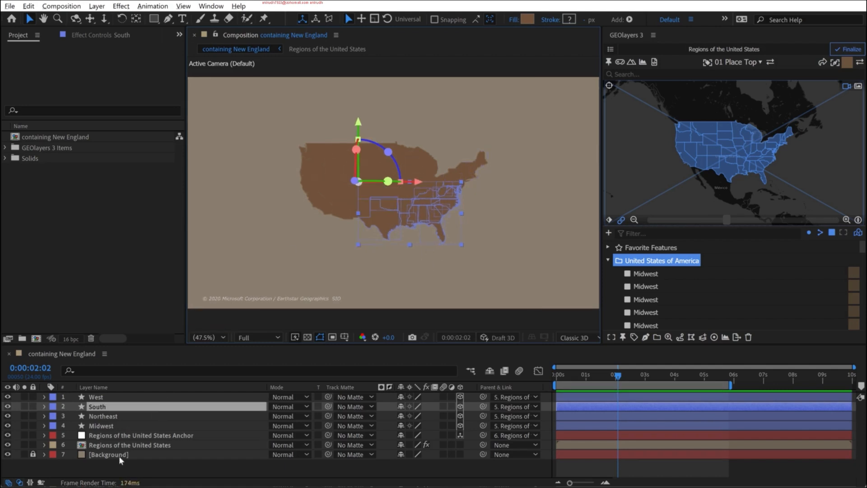
# - Add a new null object to the composition
pyautogui.click(108, 469)
pyautogui.rightClick(107, 469)
pyautogui.click(107, 470)
pyautogui.rightClick(108, 470)
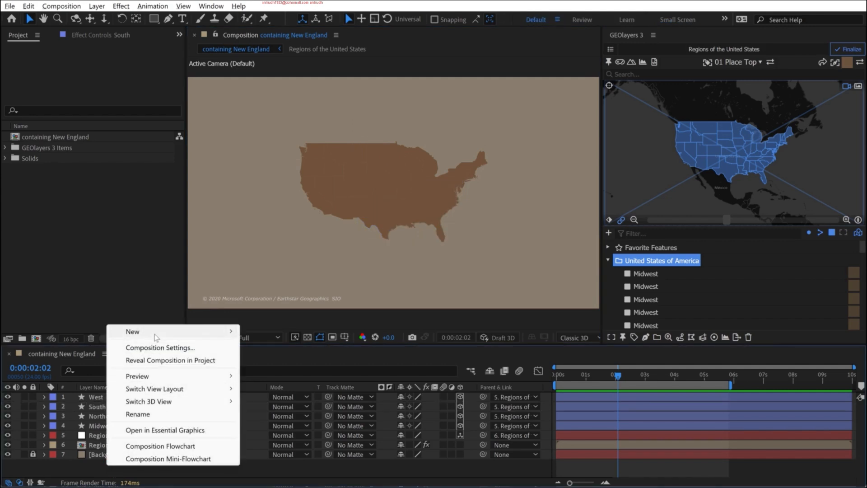
pyautogui.moveTo(156, 337)
pyautogui.click(283, 399)
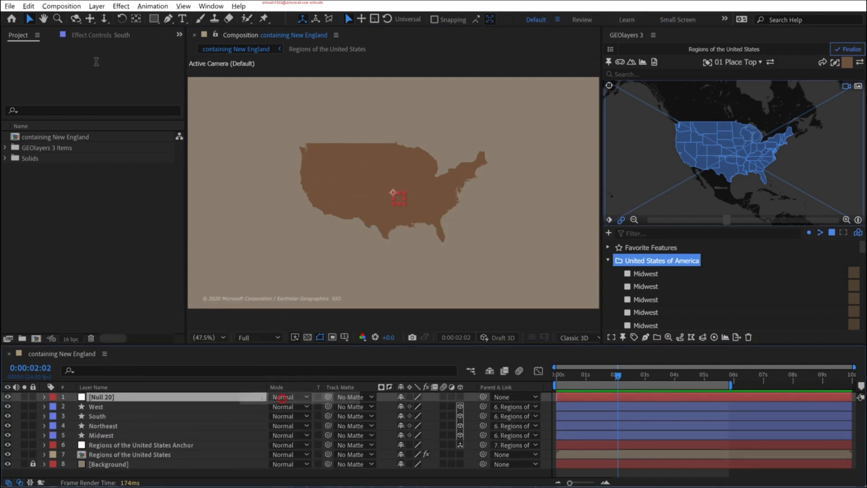
pyautogui.click(97, 6)
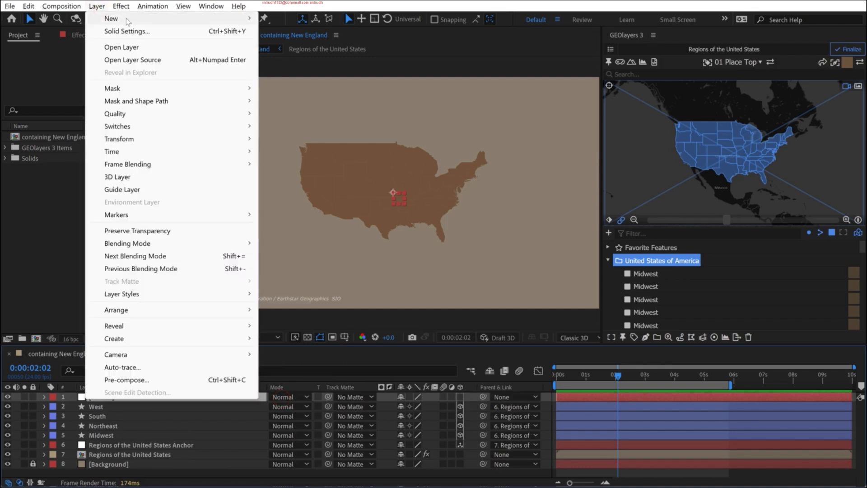
pyautogui.moveTo(128, 21)
pyautogui.click(180, 341)
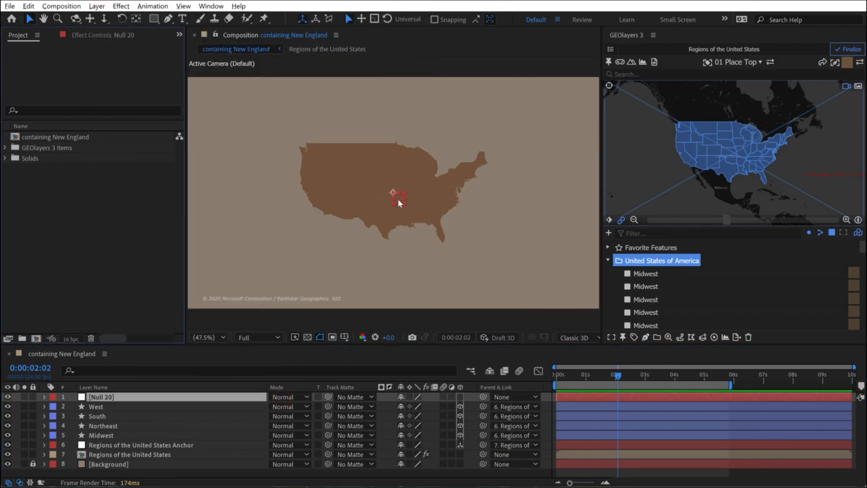
# - Place the null over the western states and rename it West
pyautogui.moveTo(399, 197); pyautogui.dragTo(378, 198)
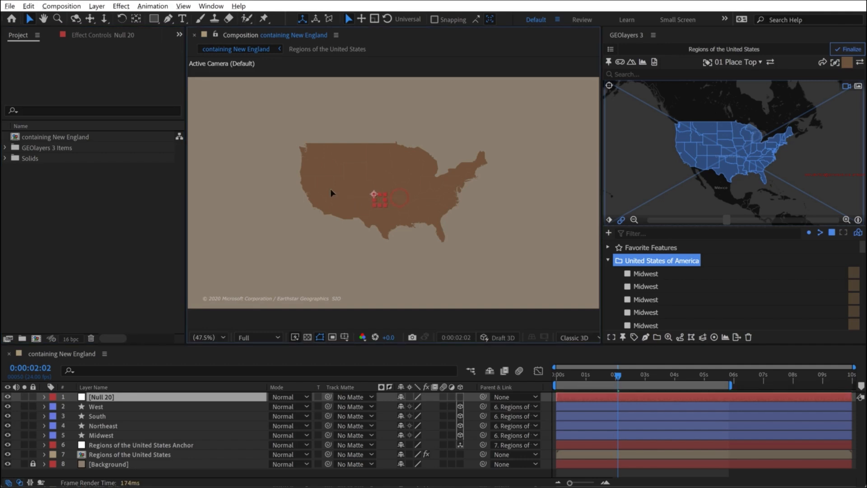
pyautogui.moveTo(333, 181); pyautogui.dragTo(337, 183)
pyautogui.click(110, 397)
pyautogui.press('Return')
pyautogui.write('West')
pyautogui.press('Return')
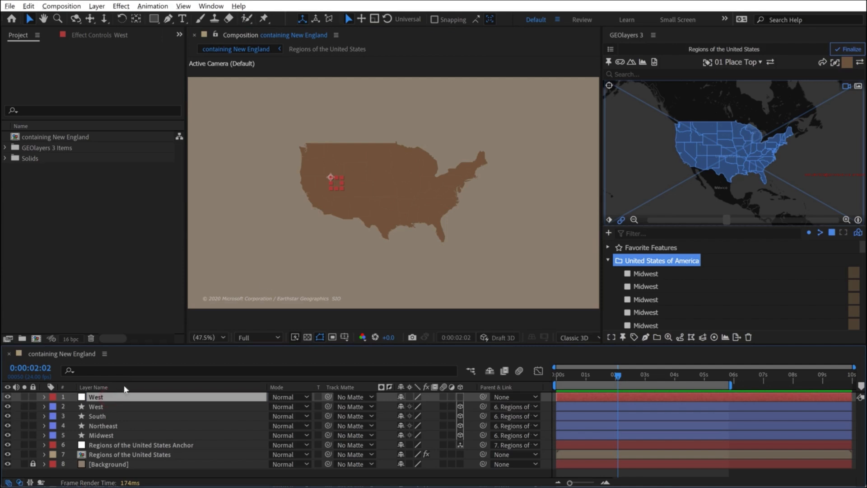
# - Duplicate the West null, place the copy over the southeastern states and name it South
pyautogui.hotkey('ctrl', 'd')
pyautogui.moveTo(343, 181); pyautogui.dragTo(431, 217)
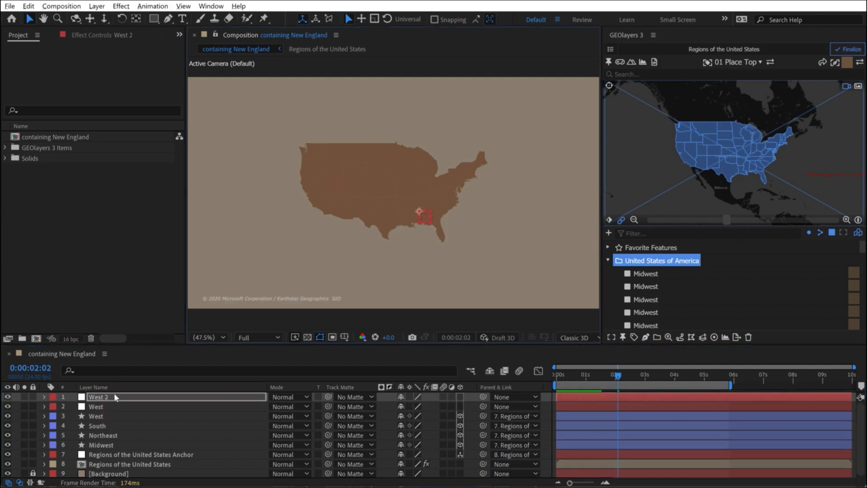
pyautogui.press('Return')
pyautogui.write('South')
# - Duplicate the South null, name the copy Northeast and place it over the northeastern states
pyautogui.press('Return')
pyautogui.hotkey('ctrl', 'd')
pyautogui.press('Return')
pyautogui.write('Northeast')
# - Duplicate the Northeast null, name the copy Midwest and place it over the midwestern states
pyautogui.press('Return')
pyautogui.moveTo(427, 214); pyautogui.dragTo(458, 188)
pyautogui.hotkey('ctrl', 'd')
pyautogui.press('Return')
pyautogui.write('Midwest')
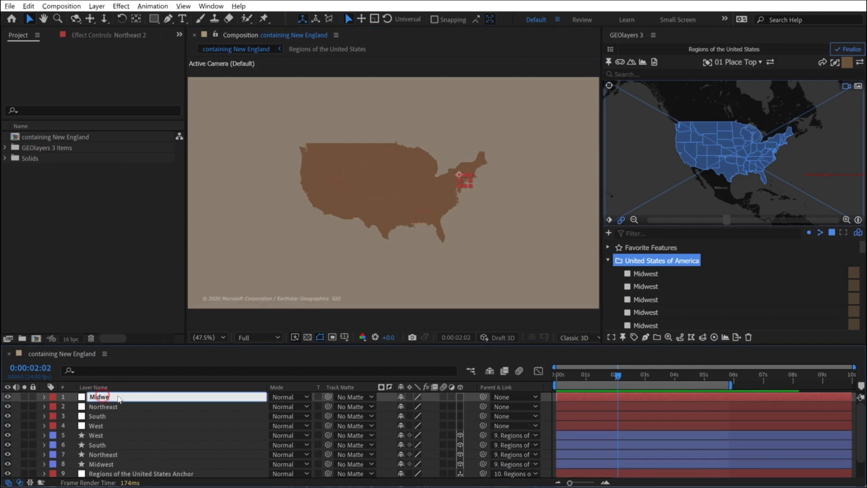
pyautogui.press('Return')
pyautogui.press('/')
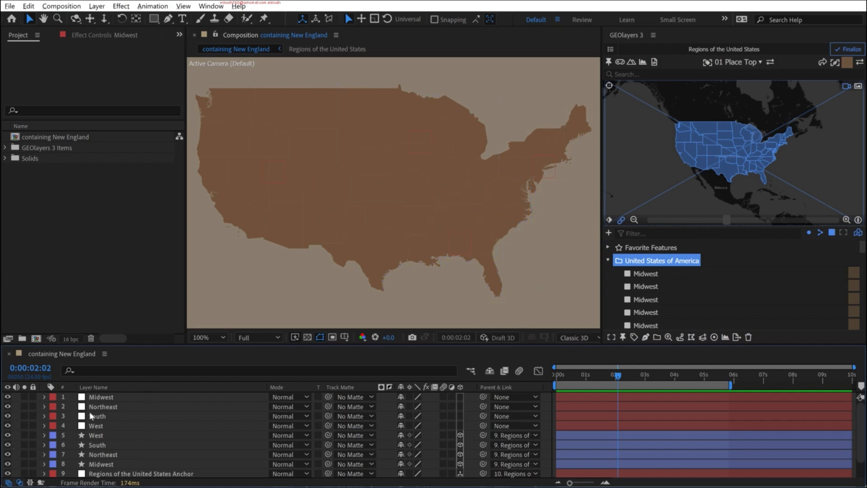
# - Parent the Midwest, Northeast, South and West nulls to the Regions of the United States Anchor layer
pyautogui.click(103, 426)
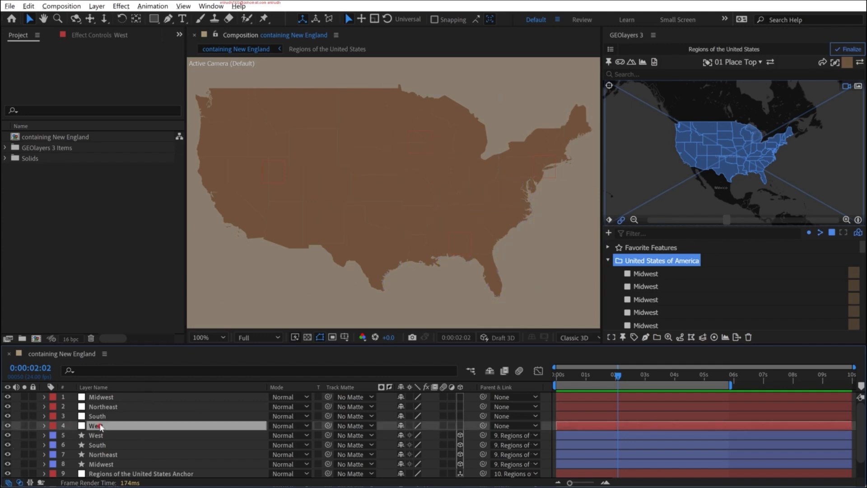
pyautogui.keyDown('shift'); pyautogui.click(103, 397); pyautogui.keyUp('shift')
pyautogui.moveTo(261, 345); pyautogui.dragTo(271, 301)
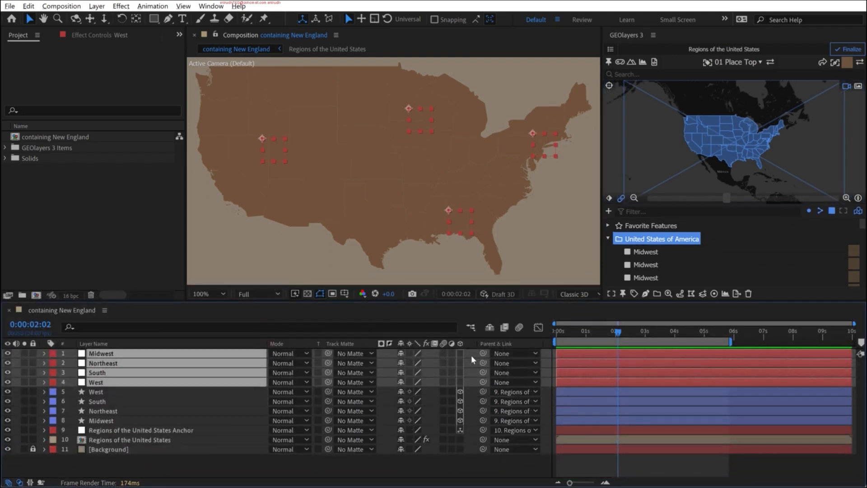
pyautogui.moveTo(483, 353); pyautogui.dragTo(201, 430)
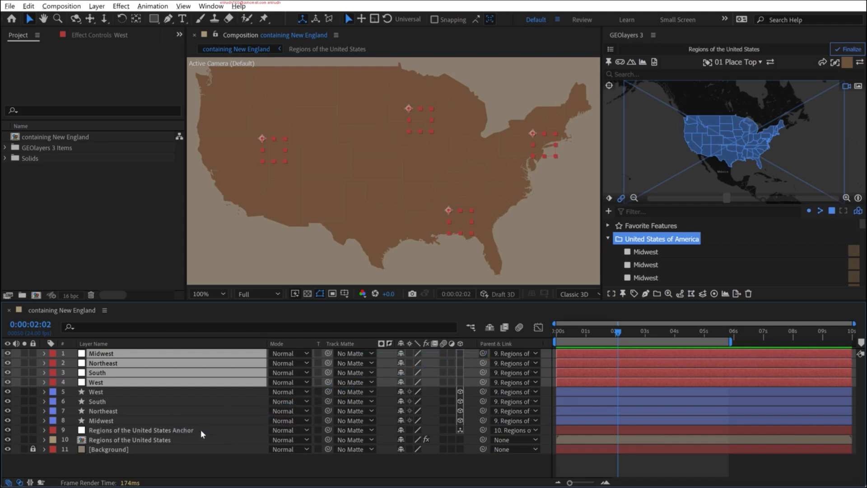
# - Make the four region nulls 3D layers and rotate and tilt the map to test how they follow it
pyautogui.click(459, 353)
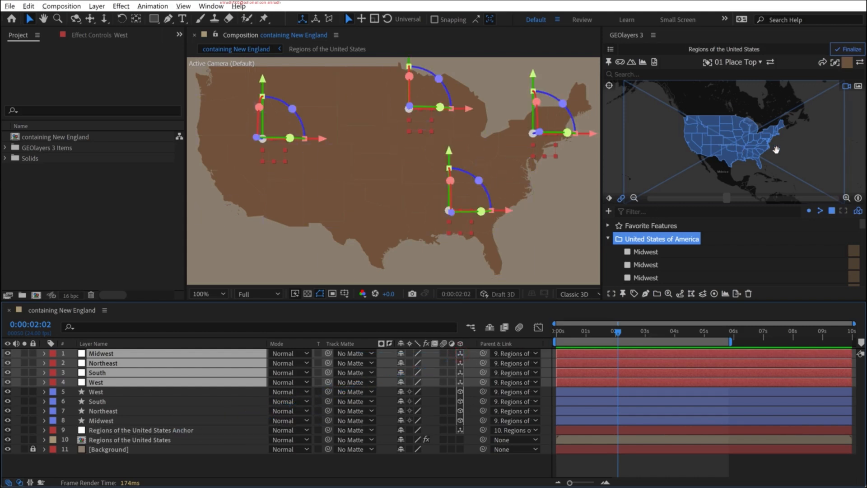
pyautogui.moveTo(721, 162); pyautogui.dragTo(759, 113)
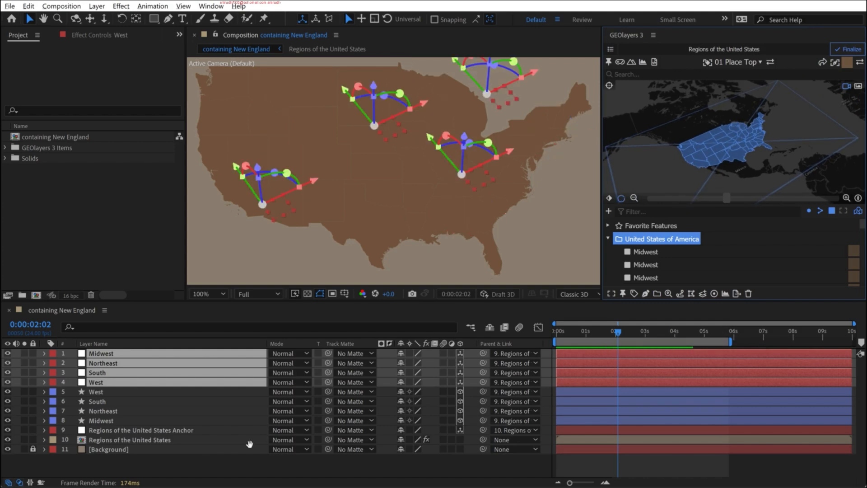
# - Reset the map to its flat, unrotated view and reorder the region nulls as West, South, Northeast, Midwest
pyautogui.click(237, 463)
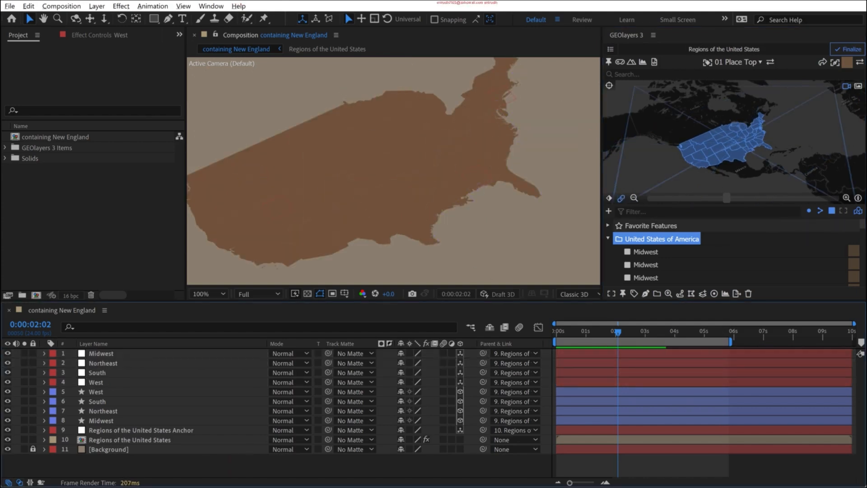
pyautogui.click(858, 198)
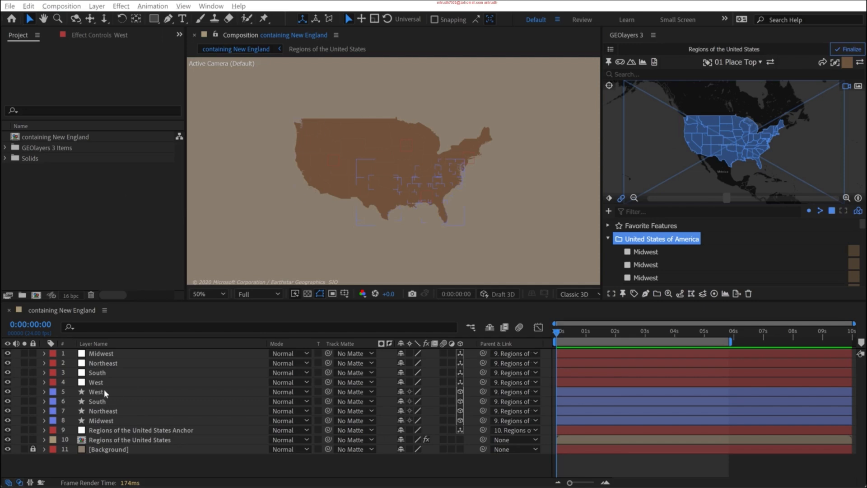
pyautogui.moveTo(97, 383); pyautogui.dragTo(104, 349)
pyautogui.moveTo(94, 383); pyautogui.dragTo(98, 370)
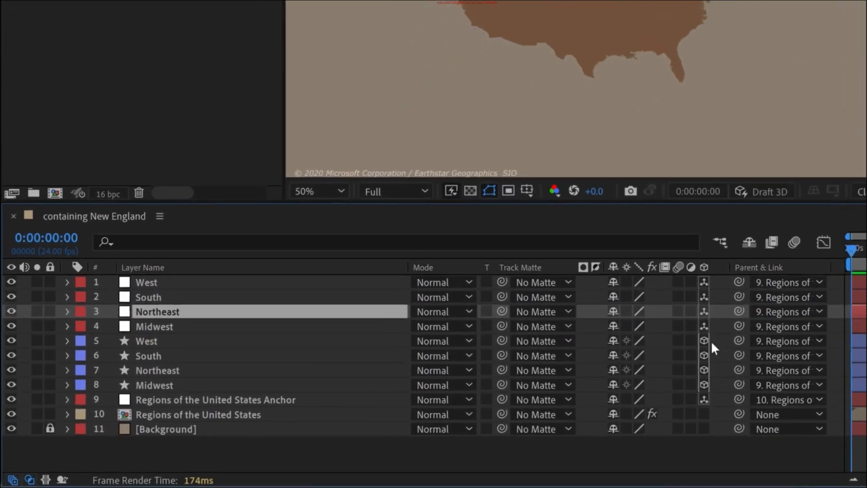
# - Parent the West, South, Northeast and Midwest shape layers to the nulls with the matching names
pyautogui.moveTo(738, 341); pyautogui.dragTo(205, 283)
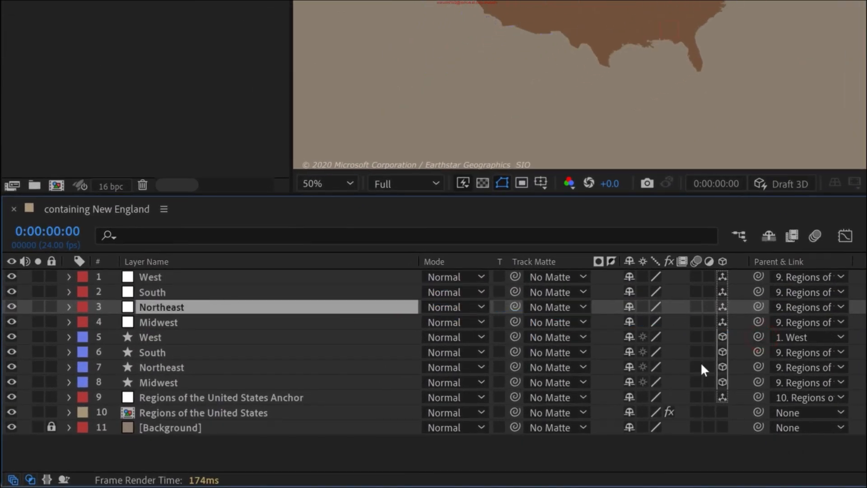
pyautogui.moveTo(757, 351); pyautogui.dragTo(207, 290)
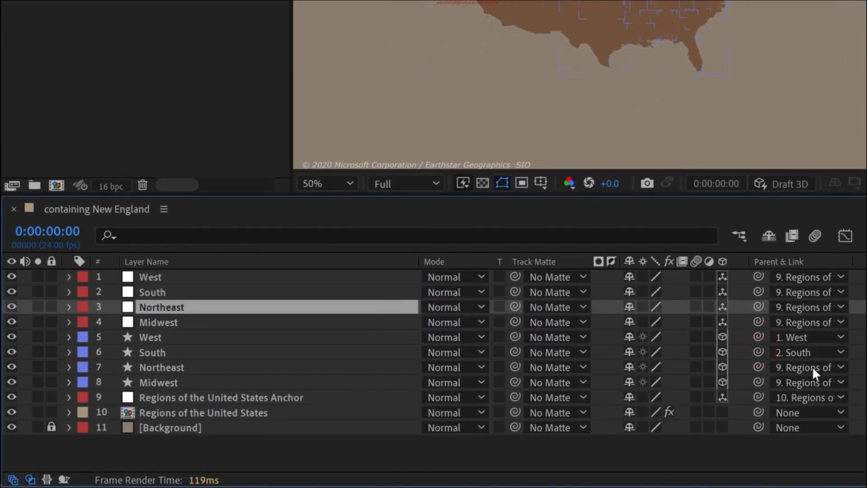
pyautogui.moveTo(759, 367); pyautogui.dragTo(181, 311)
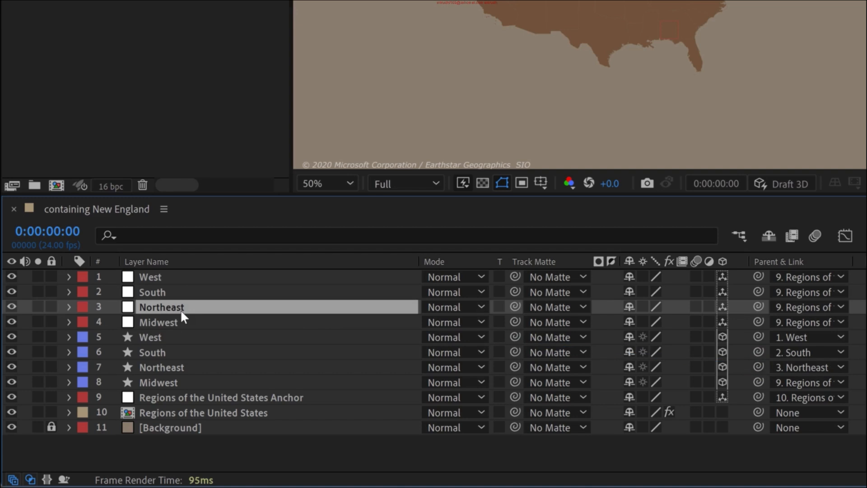
pyautogui.moveTo(759, 382); pyautogui.dragTo(182, 323)
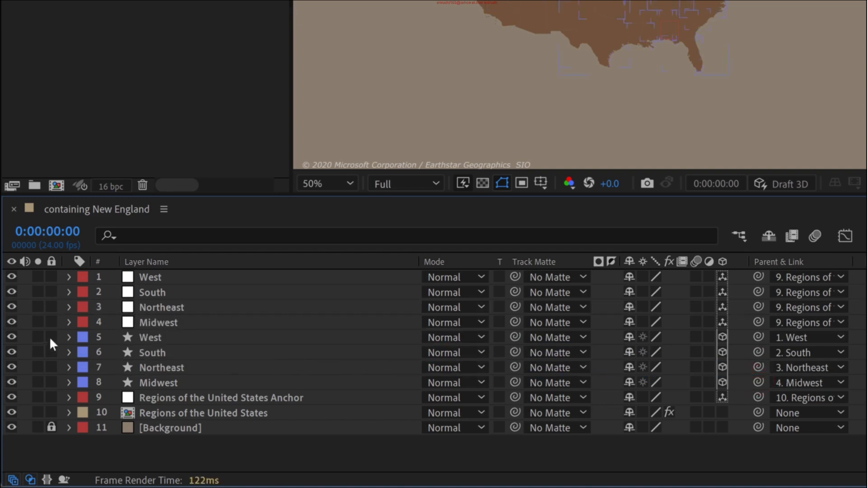
# - Lock the four region shape layers and check that the West and Midwest nulls can be selected in the composition view
pyautogui.moveTo(50, 338); pyautogui.dragTo(52, 351)
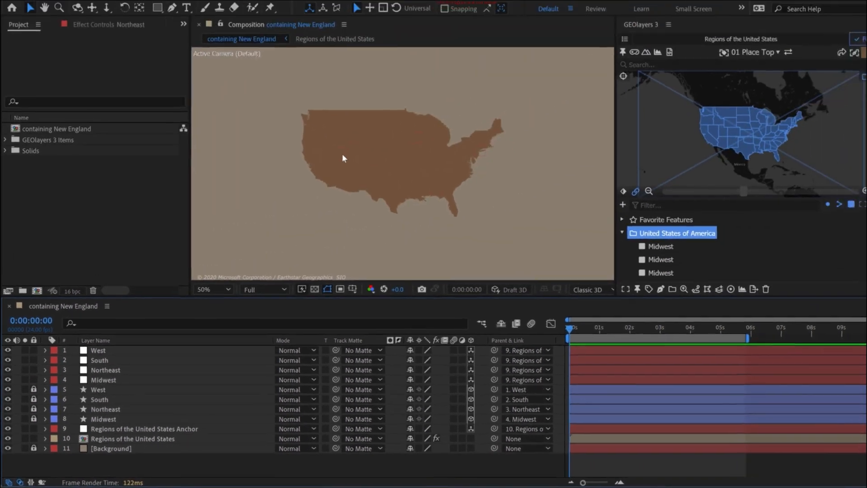
pyautogui.click(344, 148)
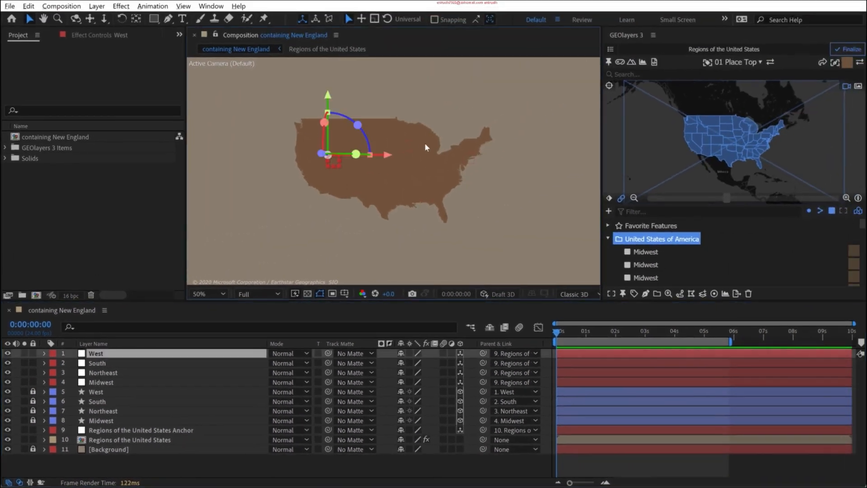
pyautogui.click(417, 135)
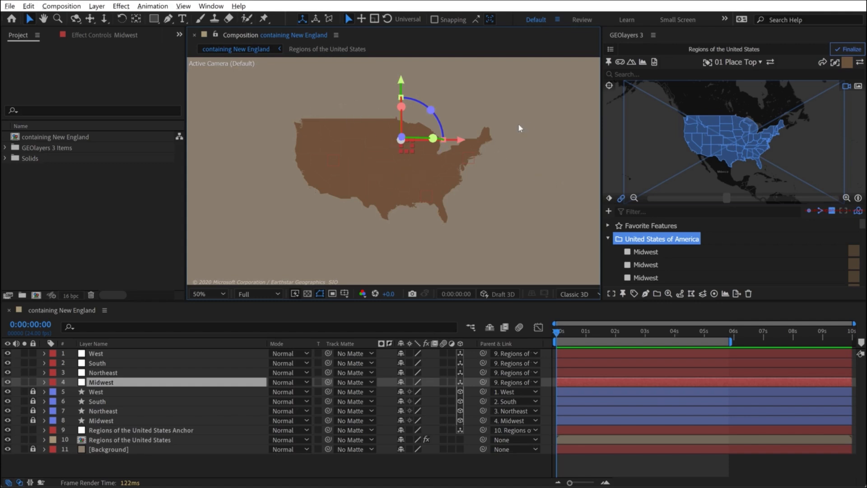
# - Add Position keyframes at 0 seconds to the West, South, Northeast and Midwest nulls
pyautogui.keyDown('shift'); pyautogui.click(96, 354); pyautogui.keyUp('shift')
pyautogui.press('p')
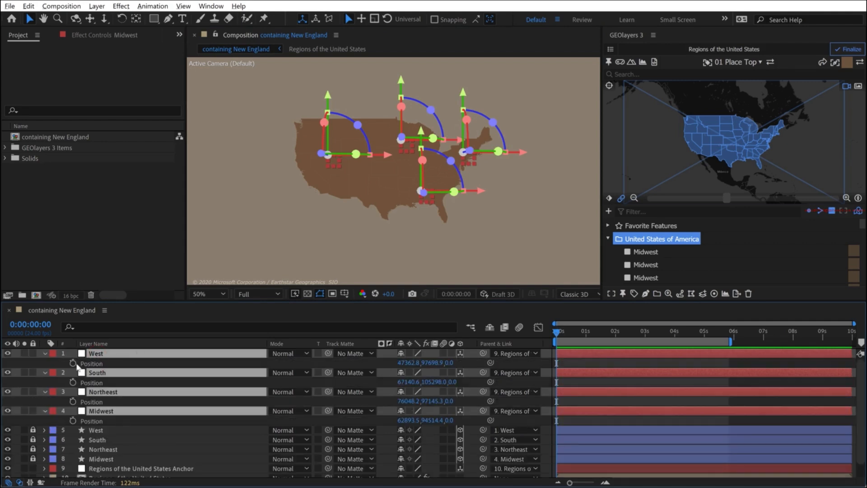
pyautogui.click(73, 363)
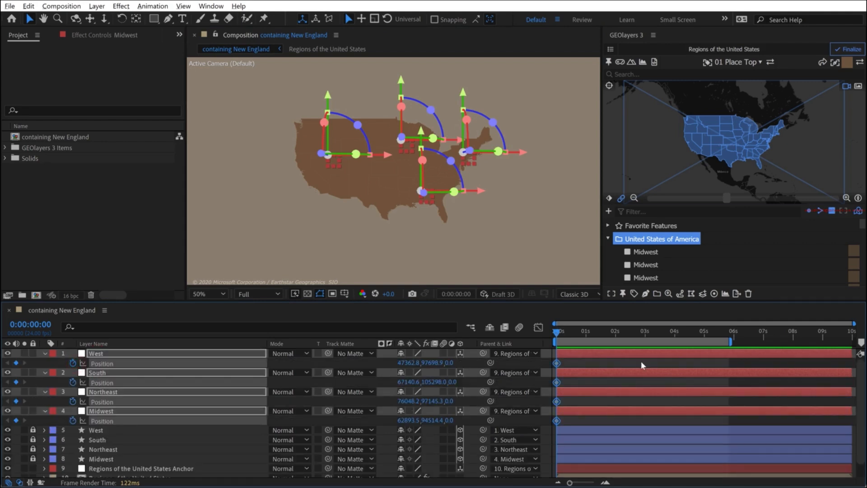
# - Go to 1 second and show the grid in the composition view
pyautogui.click(585, 333)
pyautogui.click(431, 185)
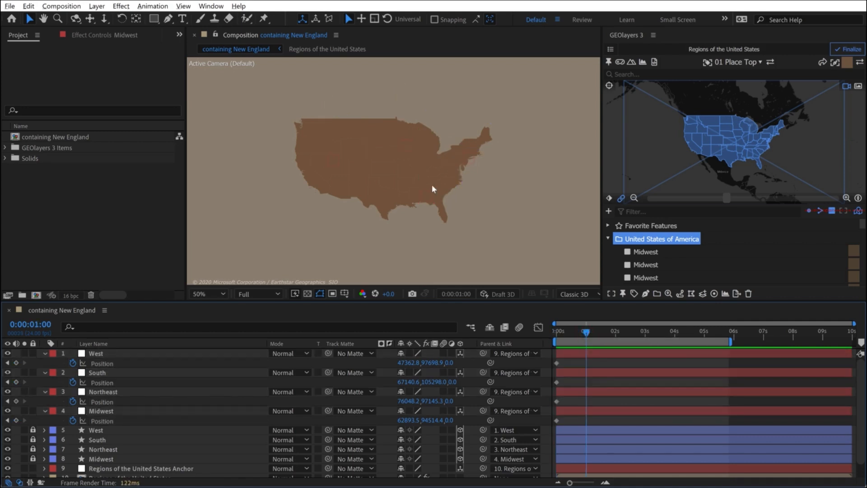
pyautogui.scroll(2, 431, 185)
pyautogui.press(',')
pyautogui.click(344, 294)
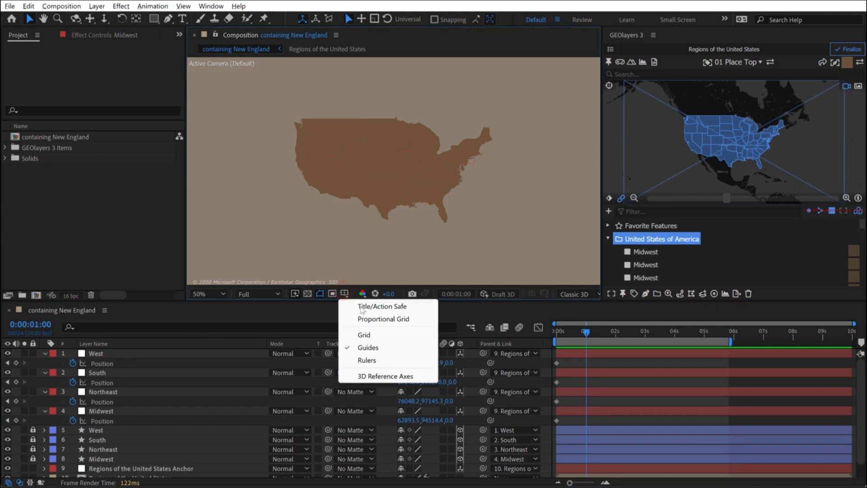
pyautogui.click(367, 332)
pyautogui.scroll(2, 456, 149)
# - At 1 second, move West to X about 45713, South to Y 106733, Northeast to X 77603 and Midwest to Y 93055, and hide the grid
pyautogui.click(484, 164)
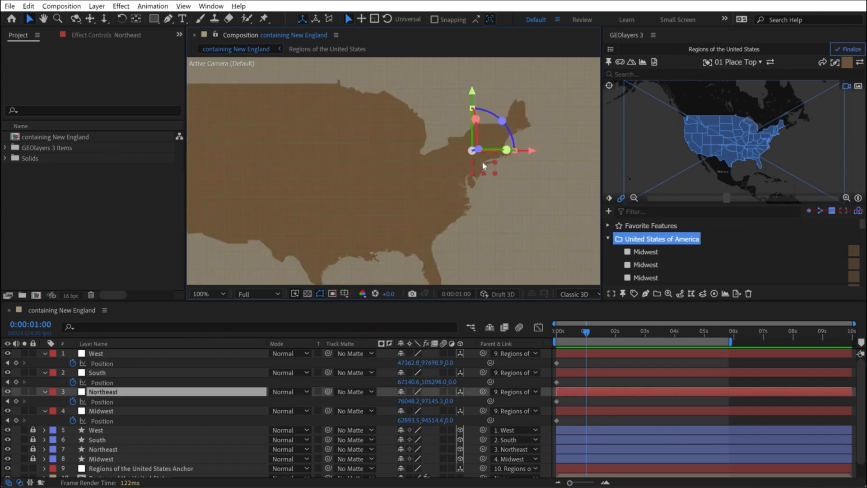
pyautogui.moveTo(481, 161); pyautogui.dragTo(483, 161)
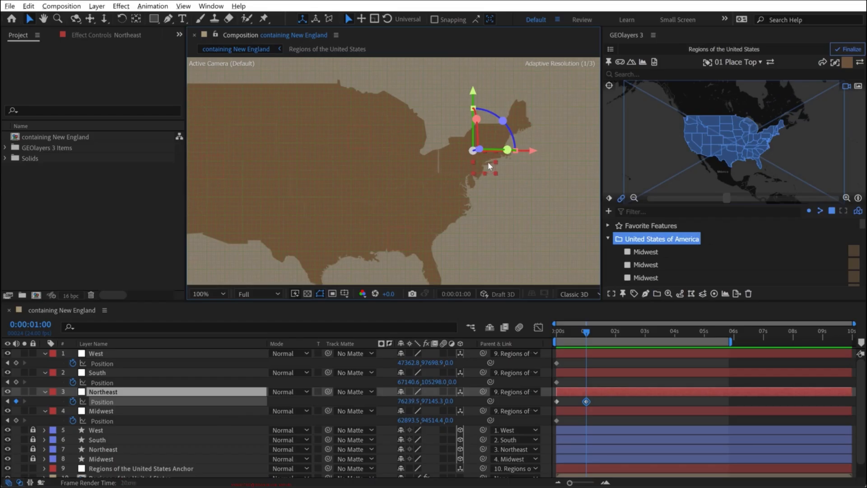
pyautogui.moveTo(487, 162); pyautogui.dragTo(432, 196)
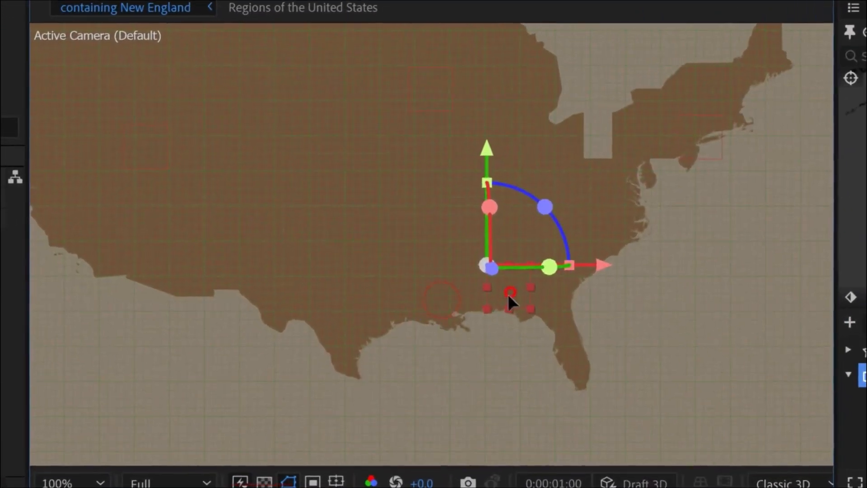
pyautogui.moveTo(507, 294); pyautogui.dragTo(511, 316)
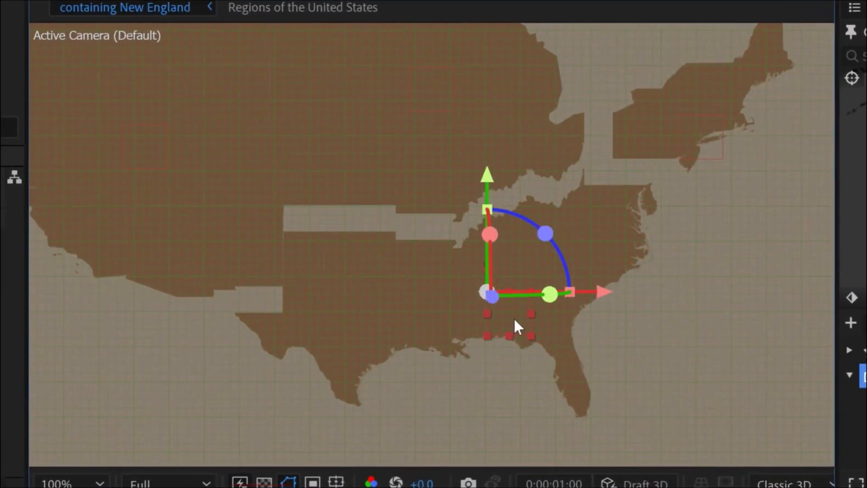
pyautogui.moveTo(537, 198); pyautogui.dragTo(562, 212)
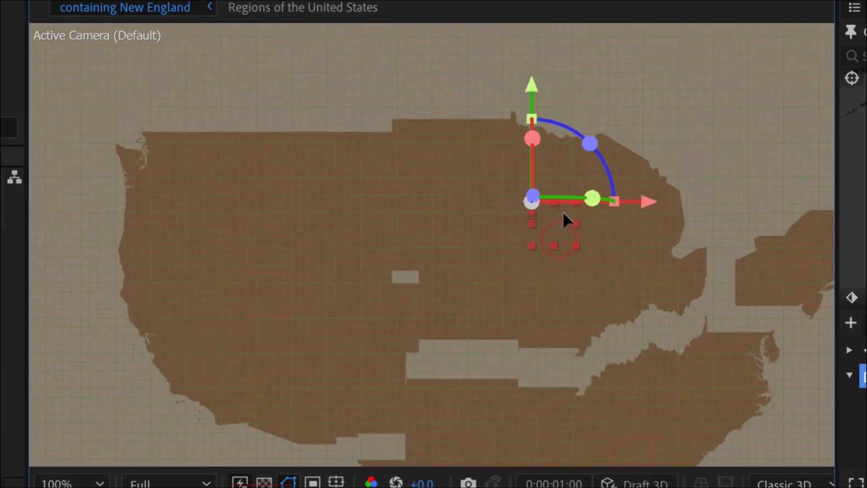
pyautogui.moveTo(266, 291); pyautogui.dragTo(240, 292)
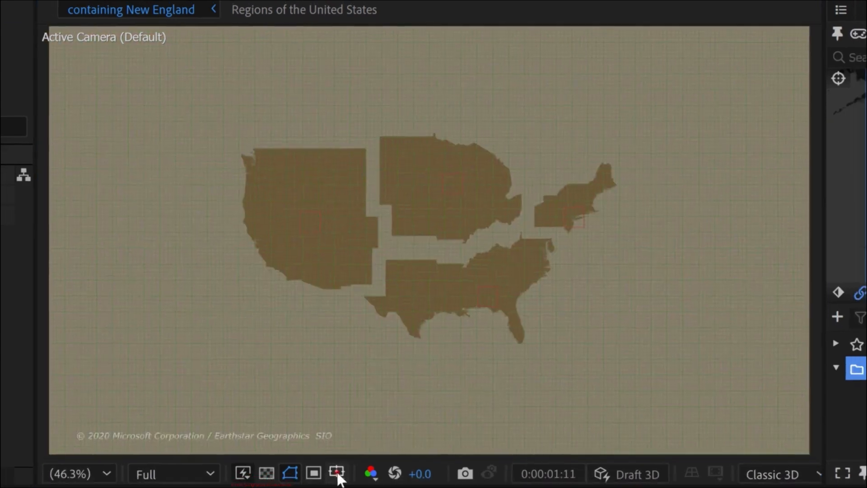
pyautogui.click(336, 481)
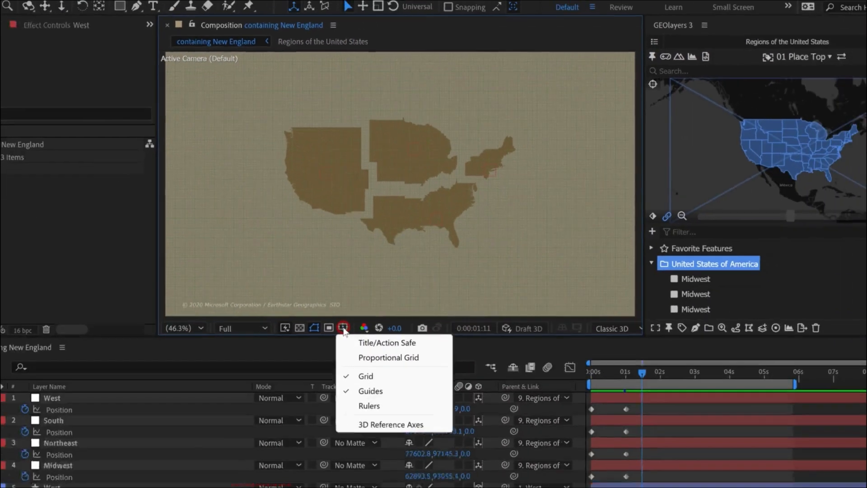
pyautogui.click(364, 333)
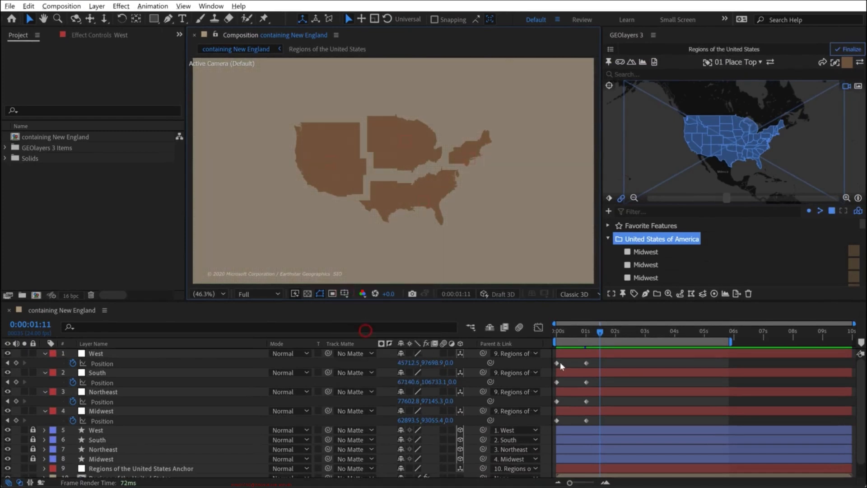
# - Apply Easy Ease In to the nulls' 1-second Position keyframes and Easy Ease Out to their 0-second keyframes
pyautogui.moveTo(605, 359); pyautogui.dragTo(578, 426)
pyautogui.rightClick(586, 363)
pyautogui.moveTo(632, 355)
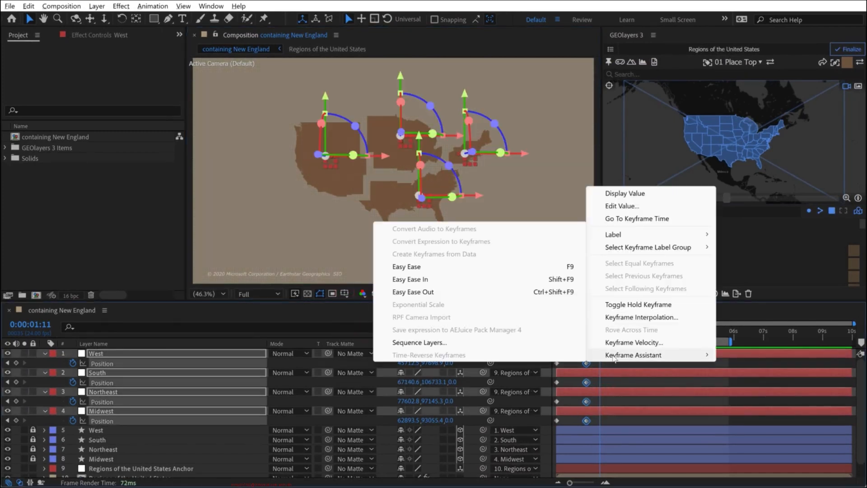
pyautogui.click(441, 292)
pyautogui.moveTo(564, 361); pyautogui.dragTo(559, 419)
pyautogui.rightClick(557, 364)
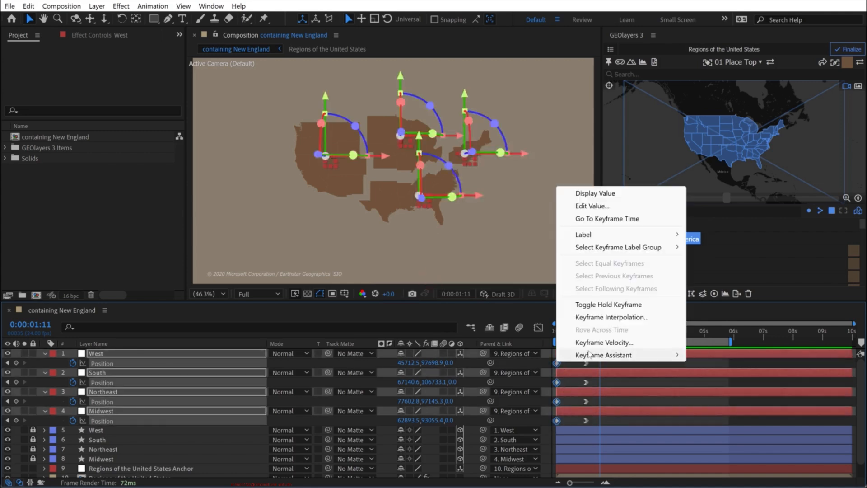
pyautogui.moveTo(598, 356)
pyautogui.click(417, 291)
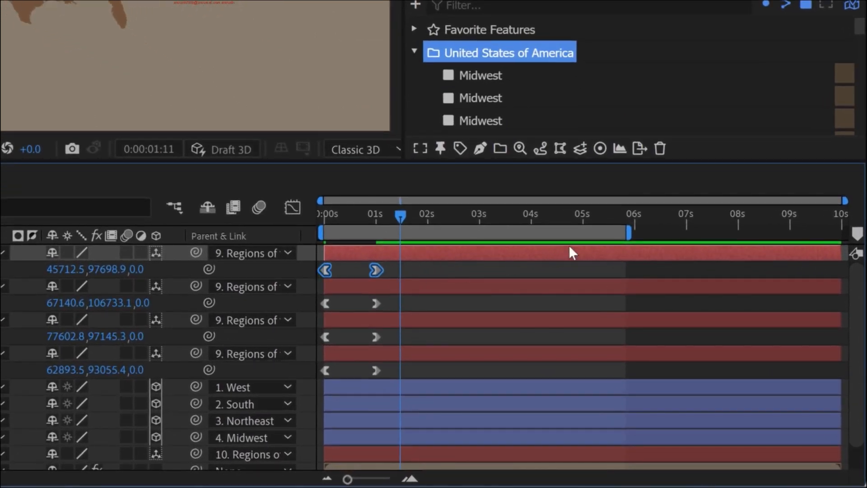
# - Copy each null's pair of Position keyframes and paste it onto the same null at 0:00:04:03
pyautogui.click(537, 218)
pyautogui.hotkey('ctrl', 'v')
pyautogui.hotkey('ctrl', 'Down')
pyautogui.hotkey('ctrl', 'v')
pyautogui.moveTo(396, 330); pyautogui.dragTo(303, 343)
pyautogui.hotkey('ctrl', 'v')
pyautogui.moveTo(399, 368); pyautogui.dragTo(305, 375)
pyautogui.hotkey('ctrl', 'c')
pyautogui.hotkey('ctrl', 'v')
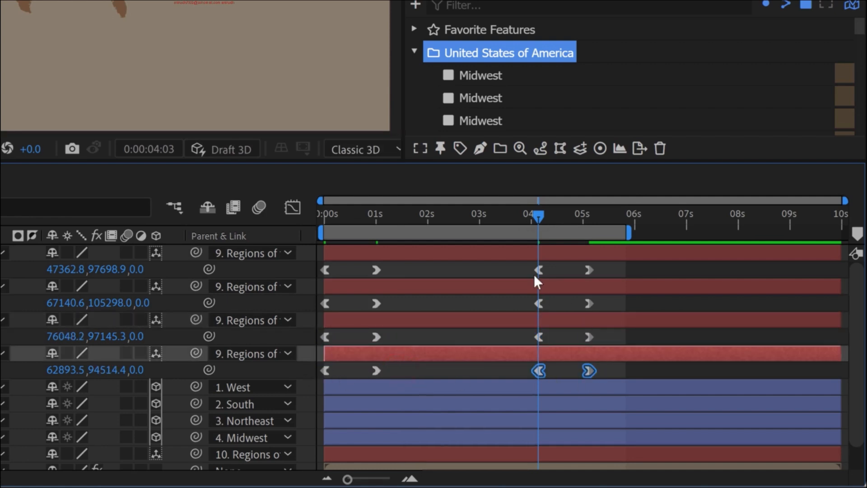
# - Time-reverse the pasted Position keyframes of all four region nulls so the regions move back together
pyautogui.moveTo(518, 266); pyautogui.dragTo(607, 377)
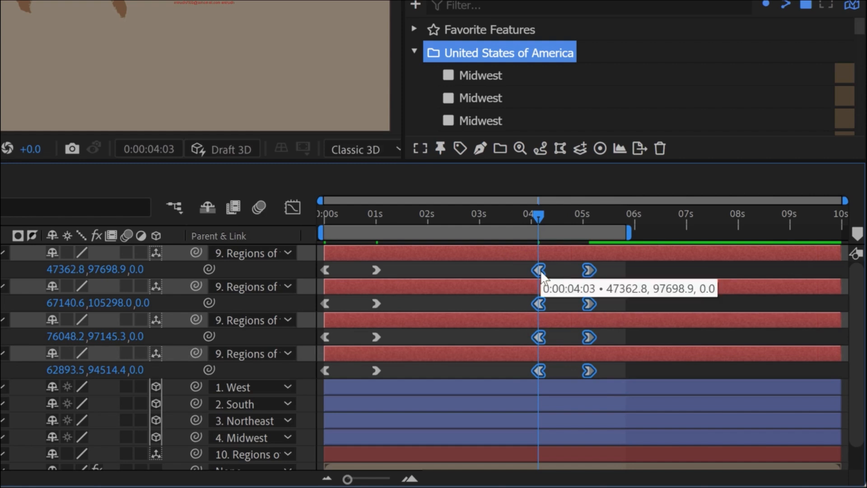
pyautogui.rightClick(589, 268)
pyautogui.moveTo(629, 265)
pyautogui.click(298, 255)
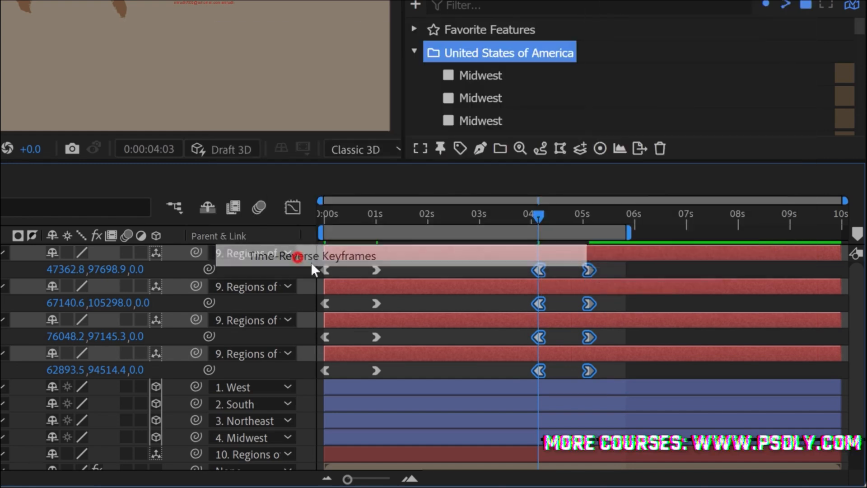
pyautogui.press('F2')
# - Extend the work area to about 6 seconds and shift the reversed keyframes forward by about one frame
pyautogui.moveTo(628, 233); pyautogui.dragTo(643, 232)
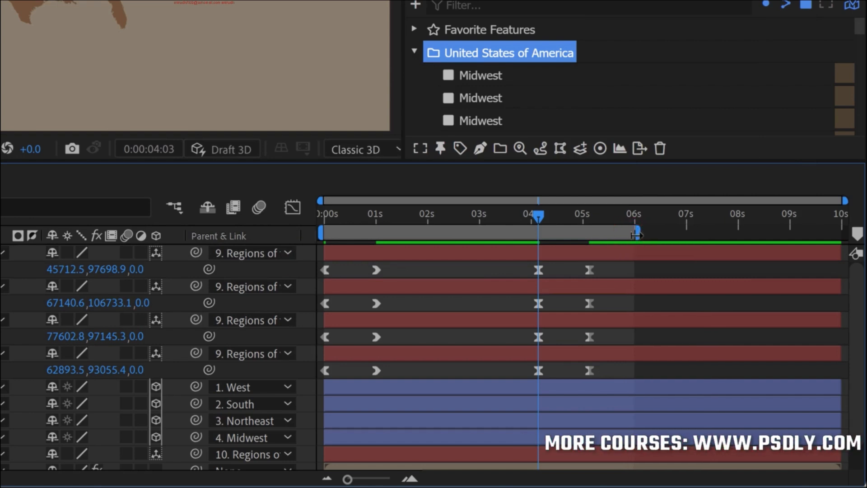
pyautogui.moveTo(614, 266); pyautogui.dragTo(533, 373)
pyautogui.moveTo(587, 267); pyautogui.dragTo(628, 268)
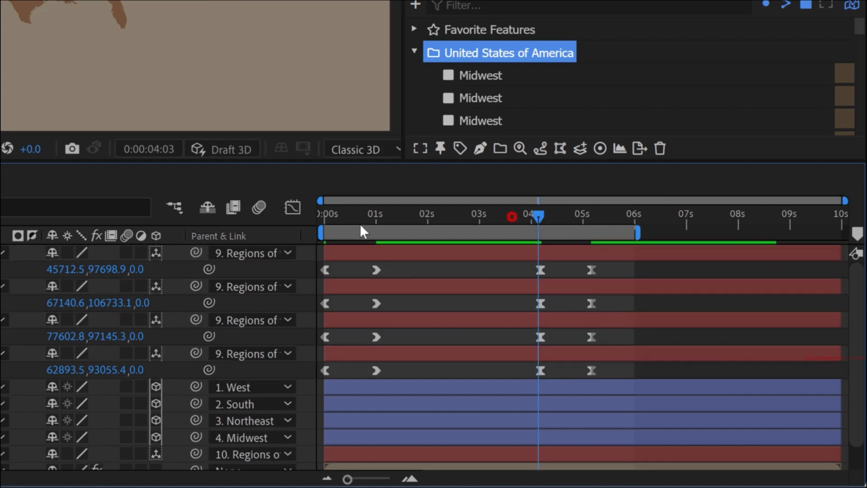
# - Preview the animation of the four regions separating from each other
pyautogui.click(376, 219)
pyautogui.moveTo(271, 235); pyautogui.dragTo(267, 234)
pyautogui.press('space')
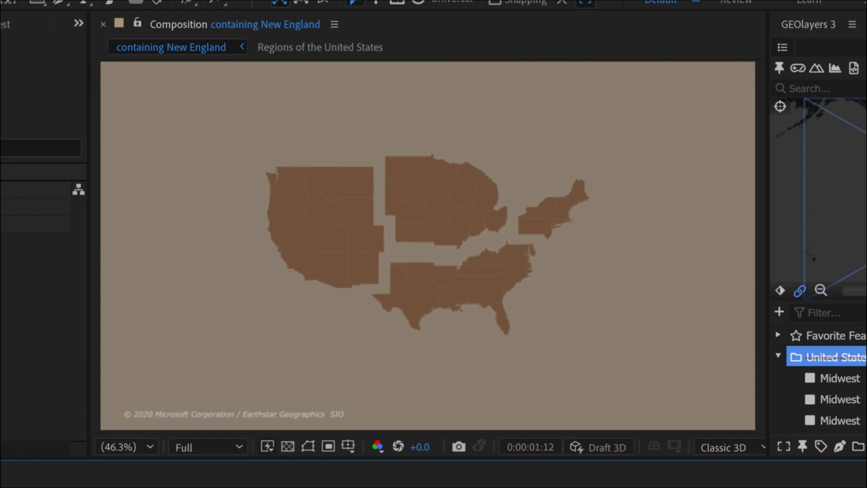
pyautogui.press('space')
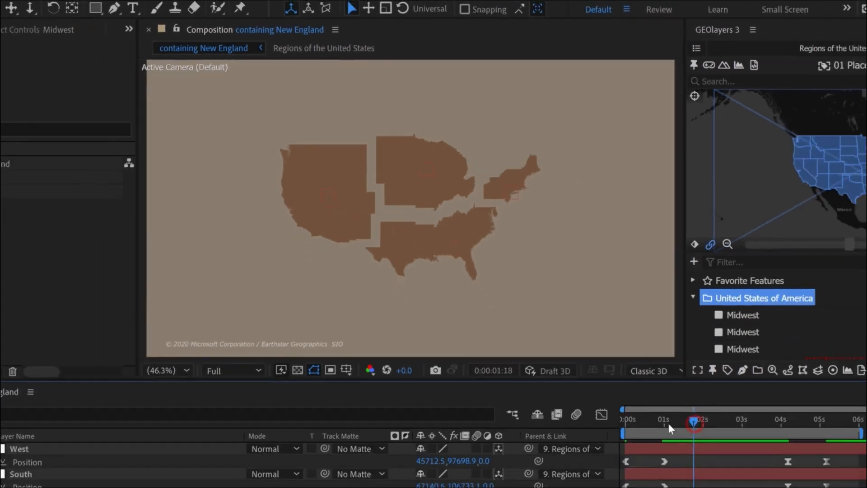
# - Enlarge the timeline area and unlock the West, South, Northeast and Midwest shape layers
pyautogui.moveTo(668, 423); pyautogui.dragTo(627, 424)
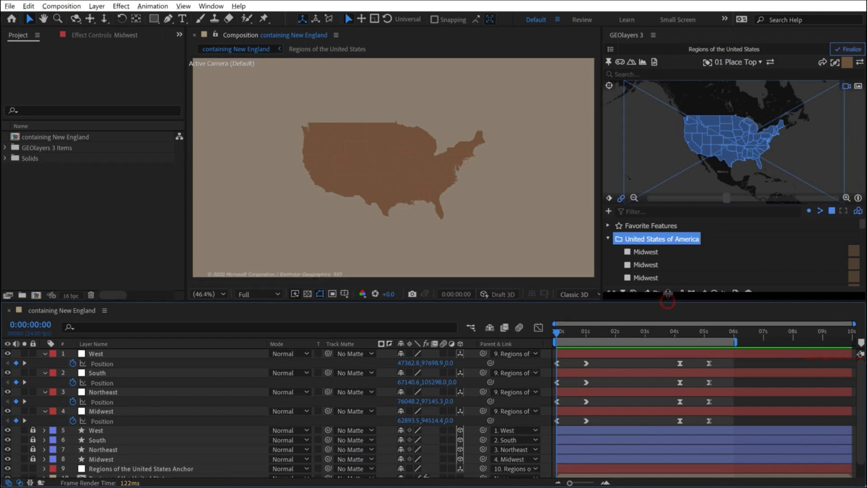
pyautogui.moveTo(668, 301); pyautogui.dragTo(667, 291)
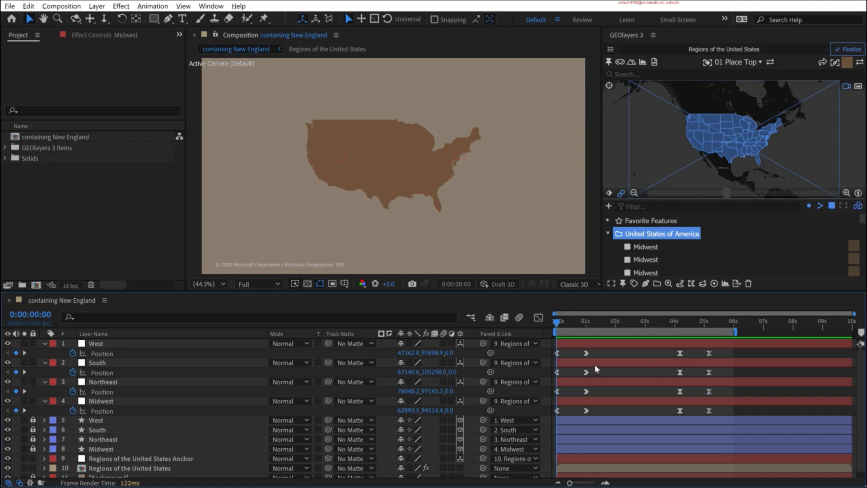
pyautogui.moveTo(33, 421); pyautogui.dragTo(33, 450)
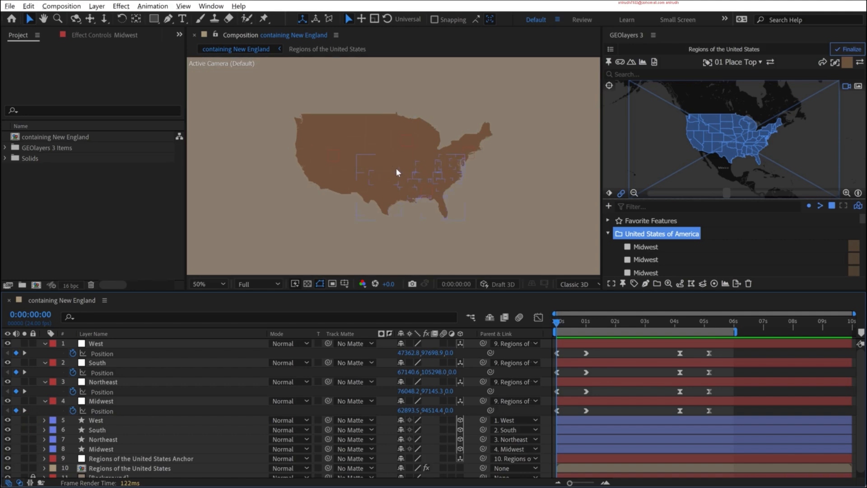
# - Duplicate the four region shape layers West, South, Northeast and Midwest
pyautogui.scroll(2, 400, 177)
pyautogui.scroll(-2, 402, 159)
pyautogui.click(95, 420)
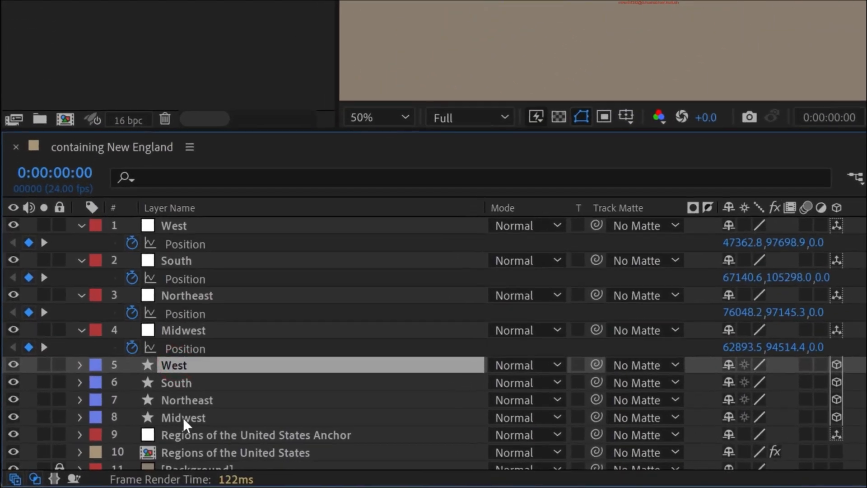
pyautogui.keyDown('shift'); pyautogui.click(153, 426); pyautogui.keyUp('shift')
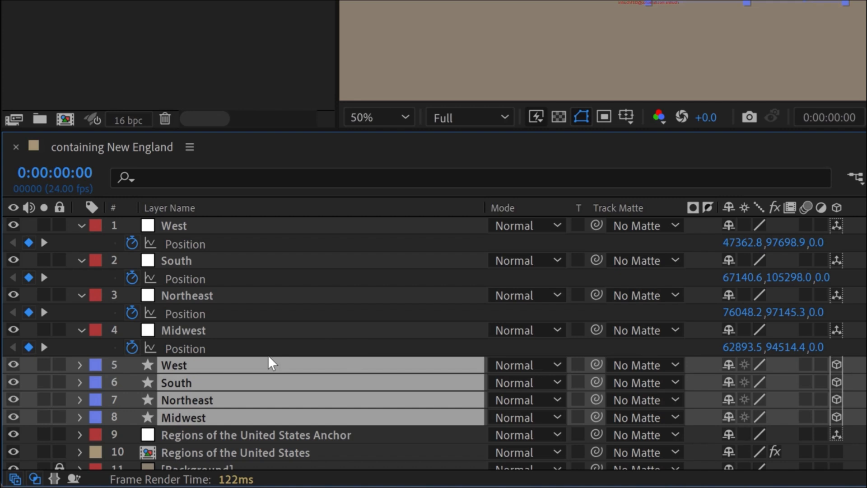
pyautogui.hotkey('ctrl', 'd')
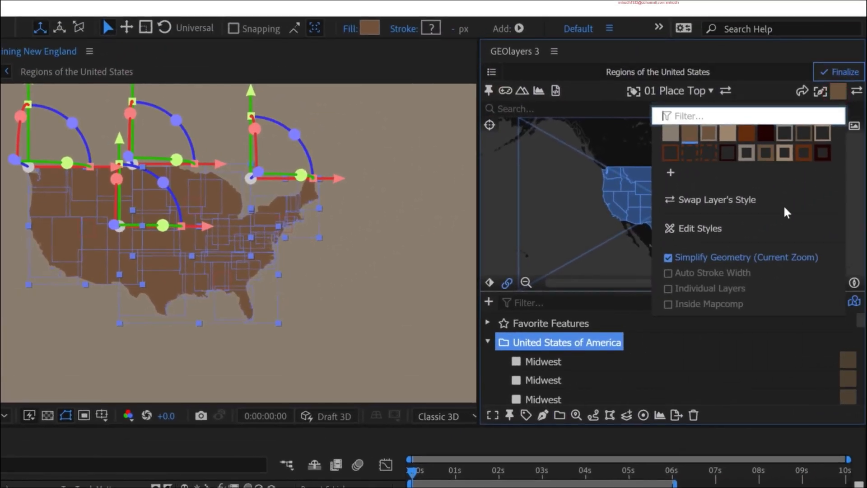
# - Swap the style of the duplicated region layers to Color 3 Line in GEOlayers
pyautogui.click(825, 134)
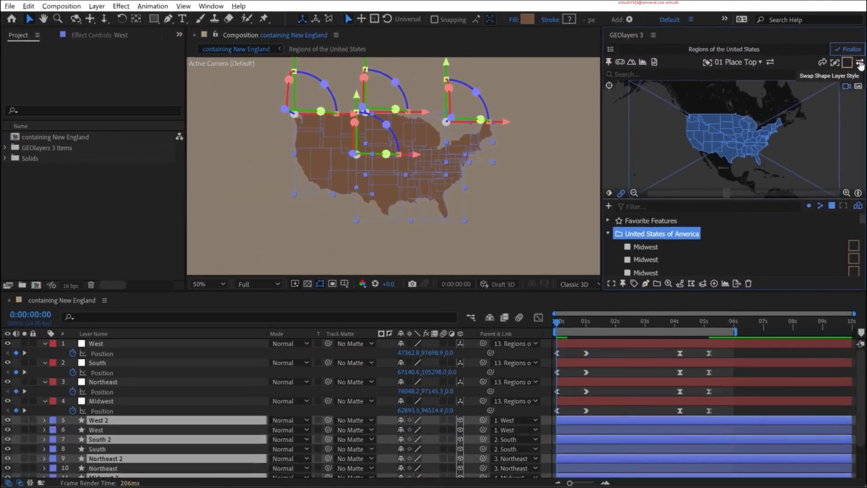
pyautogui.click(856, 91)
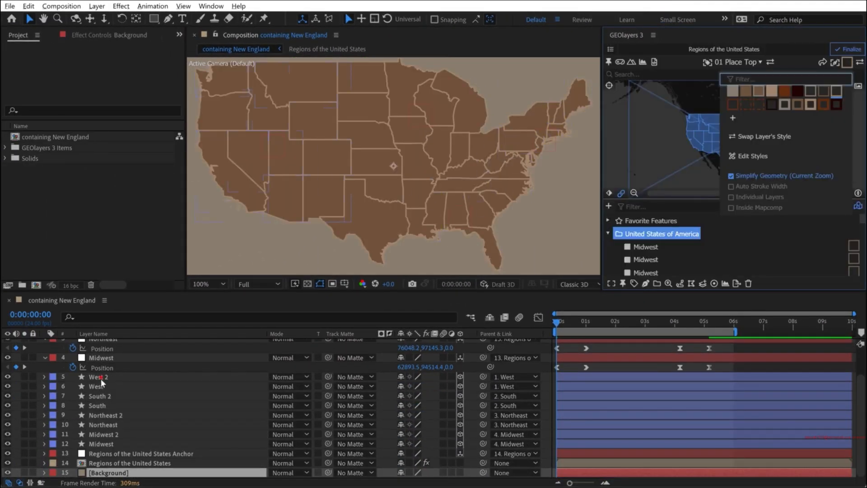
# - Swap the style of West 2, South 2, Northeast 2 and Midwest 2 to Color 1 Line
pyautogui.click(100, 377)
pyautogui.keyDown('ctrl'); pyautogui.click(107, 395); pyautogui.keyUp('ctrl')
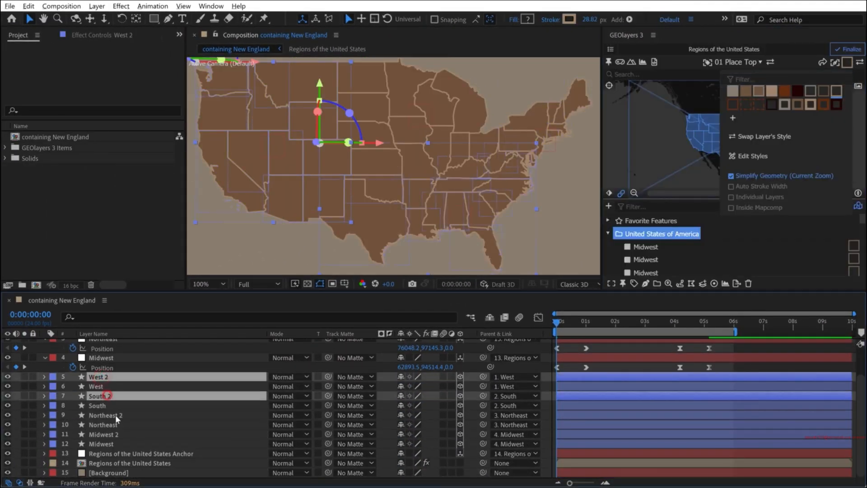
pyautogui.keyDown('ctrl'); pyautogui.click(115, 415); pyautogui.keyUp('ctrl')
pyautogui.keyDown('ctrl'); pyautogui.click(114, 434); pyautogui.keyUp('ctrl')
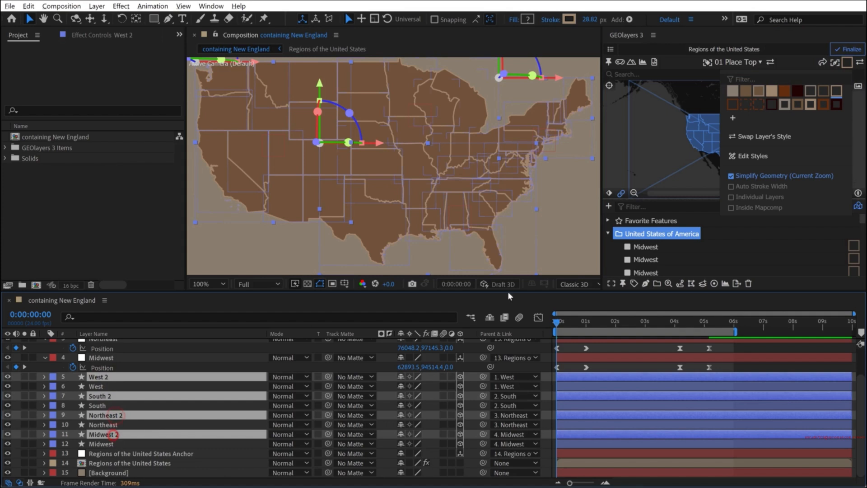
pyautogui.click(812, 92)
pyautogui.click(860, 62)
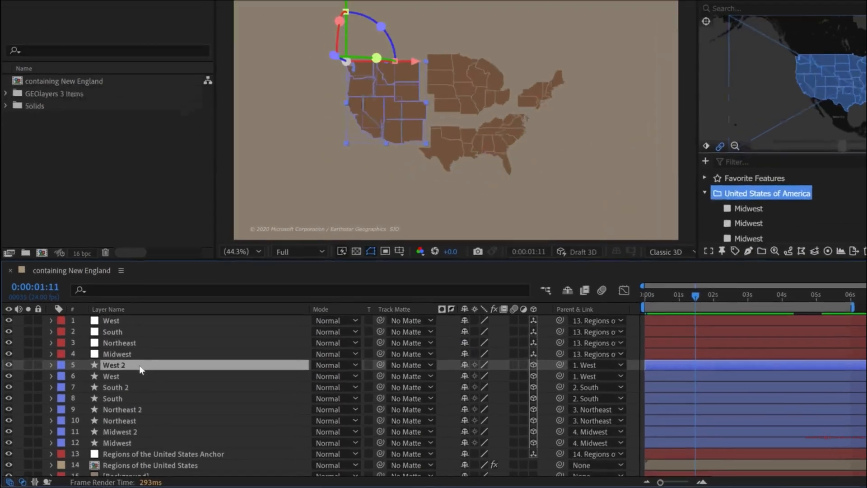
# - Rename the West 2 shape layer to "West State Borders" and copy the "State Borders" part of the name
pyautogui.press('Return')
pyautogui.write('West Bo')
pyautogui.press('BackSpace')
pyautogui.press('BackSpace')
pyautogui.write('State Borders')
pyautogui.hotkey('shift', 'Left')
pyautogui.hotkey('shift', 'Left')
pyautogui.hotkey('shift', 'Left')
pyautogui.hotkey('shift', 'Left')
pyautogui.hotkey('shift', 'Left')
pyautogui.hotkey('shift', 'Left')
pyautogui.hotkey('shift', 'Left')
pyautogui.hotkey('shift', 'Left')
pyautogui.hotkey('shift', 'Left')
pyautogui.hotkey('shift', 'Left')
pyautogui.hotkey('shift', 'Left')
pyautogui.hotkey('shift', 'Left')
pyautogui.hotkey('shift', 'Left')
pyautogui.hotkey('shift', 'Left')
pyautogui.hotkey('ctrl', 'c')
# - Rename the South 2 shape layer to "South State Borders" using the copied text
pyautogui.click(275, 256)
pyautogui.press('Return')
pyautogui.press('Right')
pyautogui.press('BackSpace')
pyautogui.hotkey('ctrl', 'v')
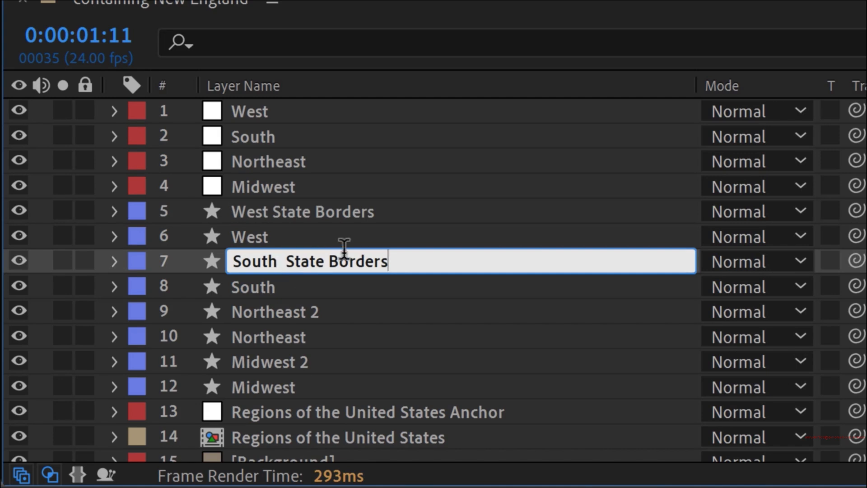
pyautogui.press('BackSpace')
pyautogui.press('Return')
# - Rename the Northeast 2 shape layer to "Northeast State Borders" using the copied text
pyautogui.click(326, 309)
pyautogui.press('Return')
pyautogui.press('Right')
pyautogui.press('BackSpace')
pyautogui.hotkey('ctrl', 'v')
pyautogui.press('Return')
# - Rename the Midwest 2 shape layer to "Midwest State Borders" and deselect all layers
pyautogui.click(316, 362)
pyautogui.press('Return')
pyautogui.press('Right')
pyautogui.press('BackSpace')
pyautogui.hotkey('ctrl', 'v')
pyautogui.click(330, 287)
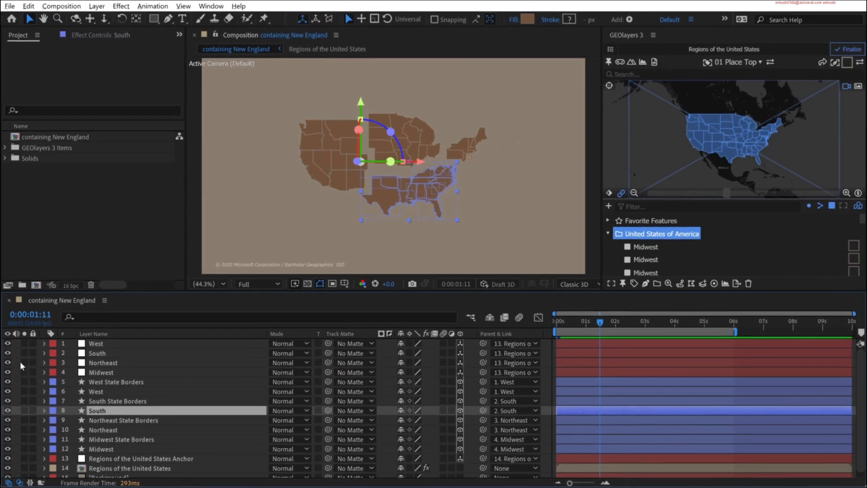
pyautogui.press('F2')
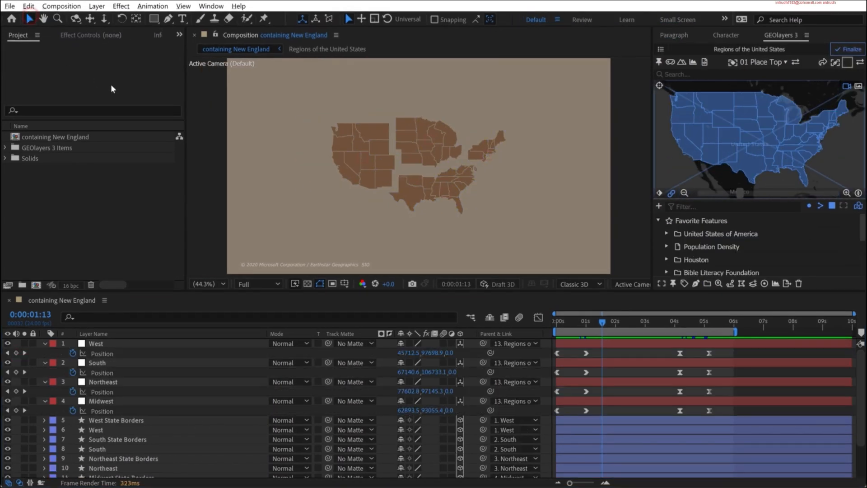
# - Add a "Midwest" text label and position it centered above the Midwest region
pyautogui.click(182, 19)
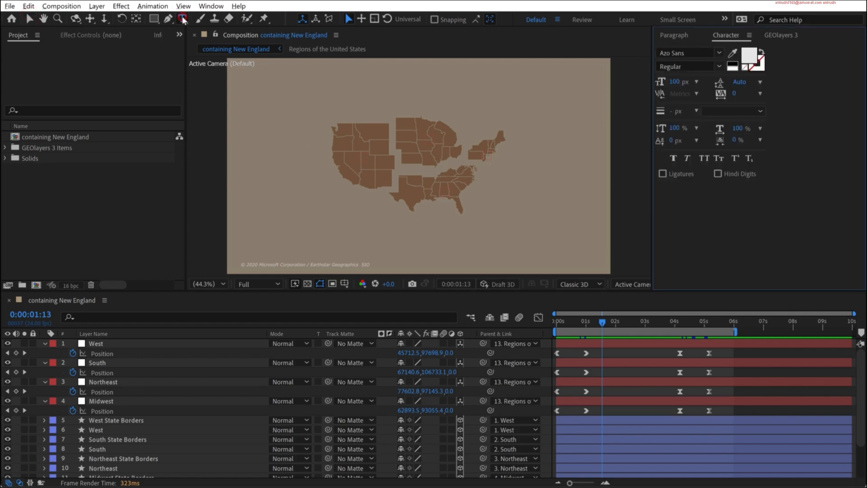
pyautogui.click(416, 93)
pyautogui.write('M')
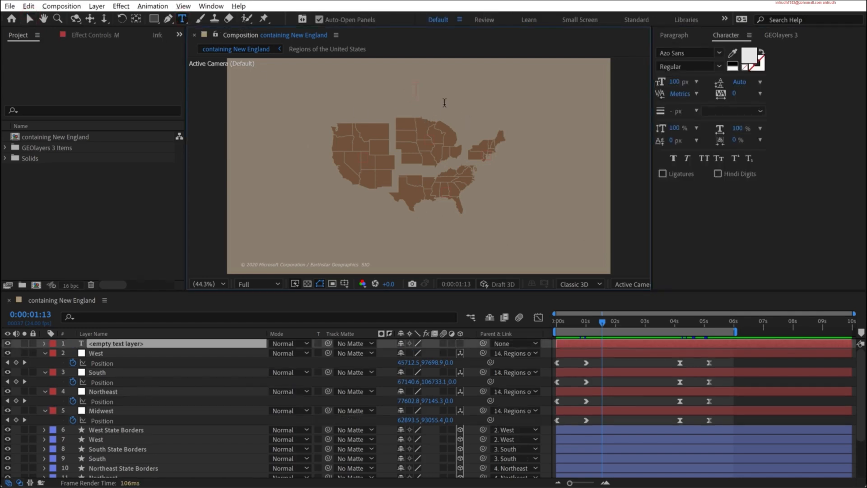
pyautogui.write('idwest')
pyautogui.press('Escape')
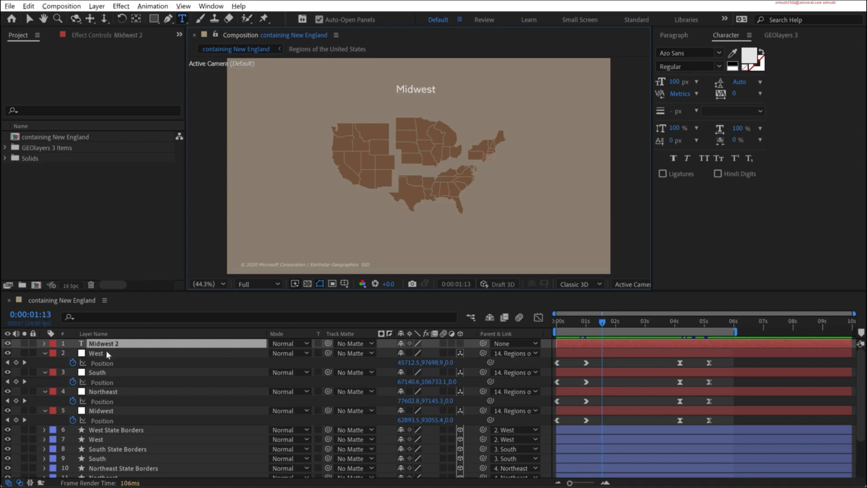
pyautogui.click(109, 347)
pyautogui.press('v')
pyautogui.moveTo(423, 89); pyautogui.dragTo(441, 100)
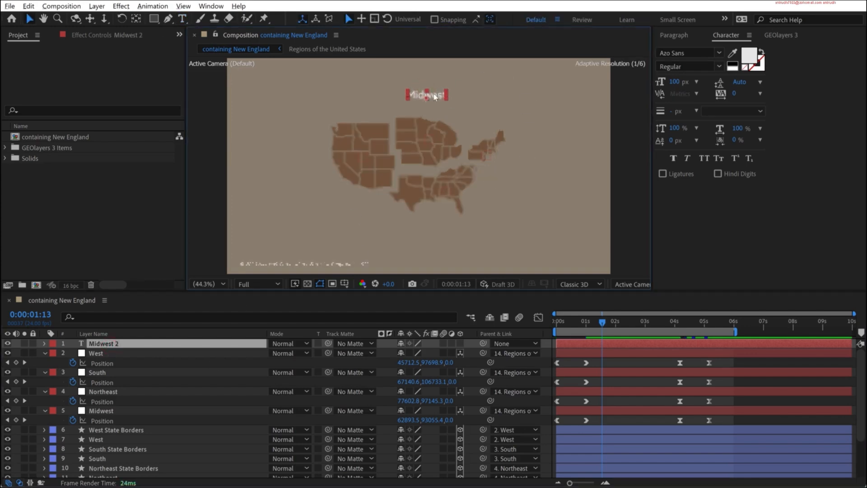
# - Keep the Midwest label's light grey text color and set its opacity to 65%
pyautogui.click(749, 55)
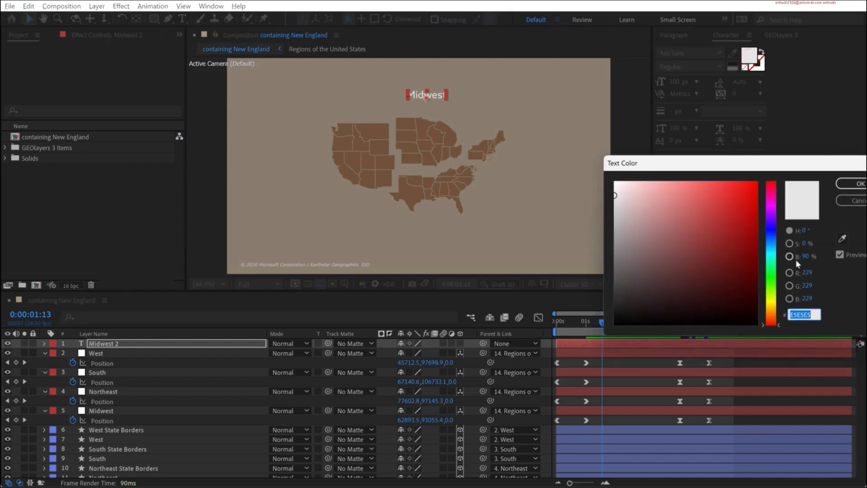
pyautogui.click(847, 184)
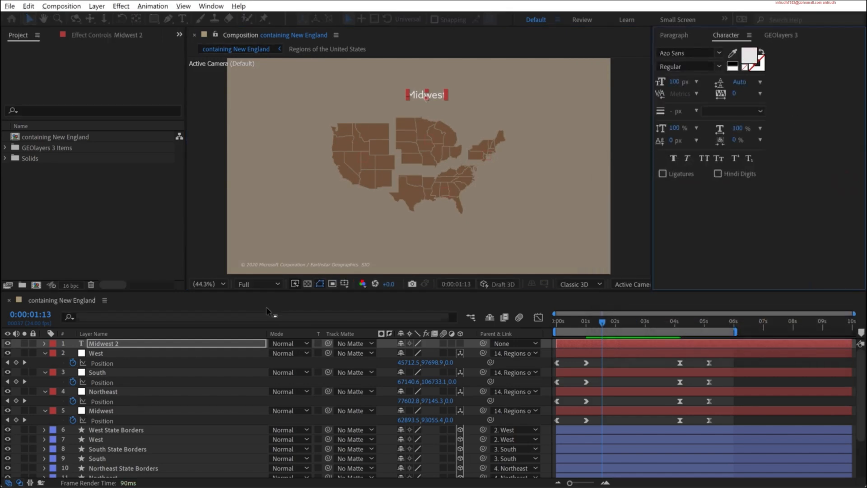
pyautogui.press('t')
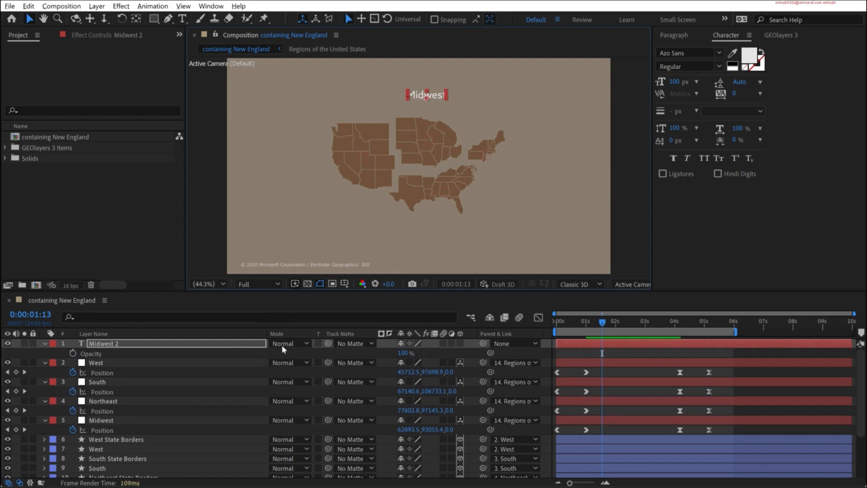
pyautogui.click(402, 353)
pyautogui.write('65')
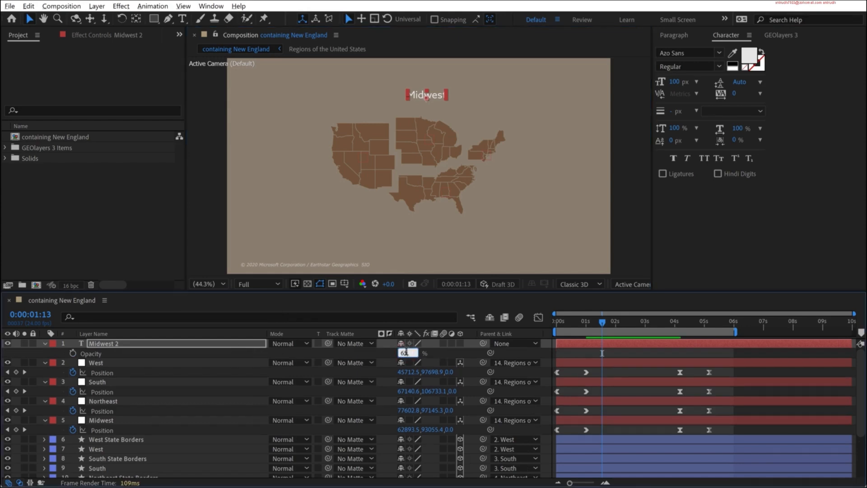
pyautogui.press('Return')
# - Duplicate the Midwest label, place the copy to the right of the Northeast region and change its text to "Northeast"
pyautogui.hotkey('ctrl', 'd')
pyautogui.moveTo(430, 94); pyautogui.dragTo(540, 144)
pyautogui.doubleClick(545, 144)
pyautogui.write('Northeast')
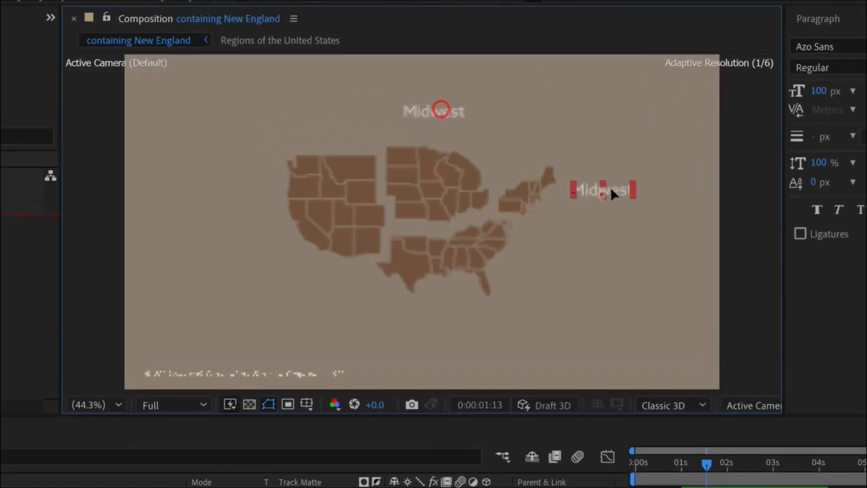
pyautogui.press('Escape')
# - Duplicate the label for the remaining regions and place a copy reading "West" to the left of the West region
pyautogui.hotkey('ctrl', 'd')
pyautogui.moveTo(655, 209); pyautogui.dragTo(228, 244)
pyautogui.hotkey('ctrl', 'd')
pyautogui.doubleClick(231, 236)
pyautogui.write('West')
pyautogui.press('Escape')
# - Change the label below the South region to "South" and shift the Northeast label slightly to the right
pyautogui.doubleClick(453, 374)
pyautogui.write('South')
pyautogui.press('Escape')
pyautogui.click(590, 414)
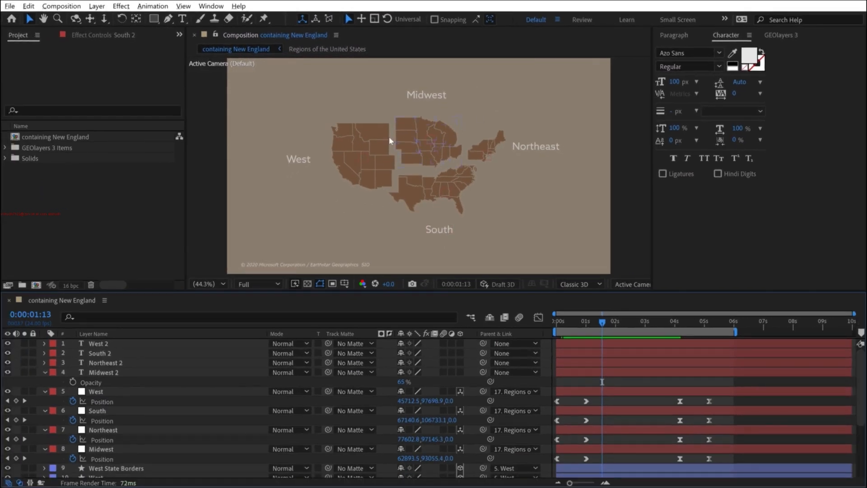
pyautogui.click(526, 146)
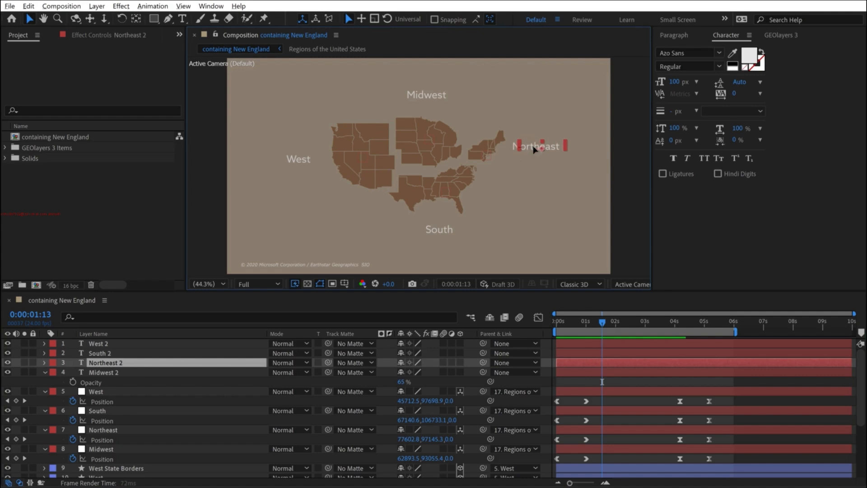
pyautogui.moveTo(532, 151); pyautogui.dragTo(531, 150)
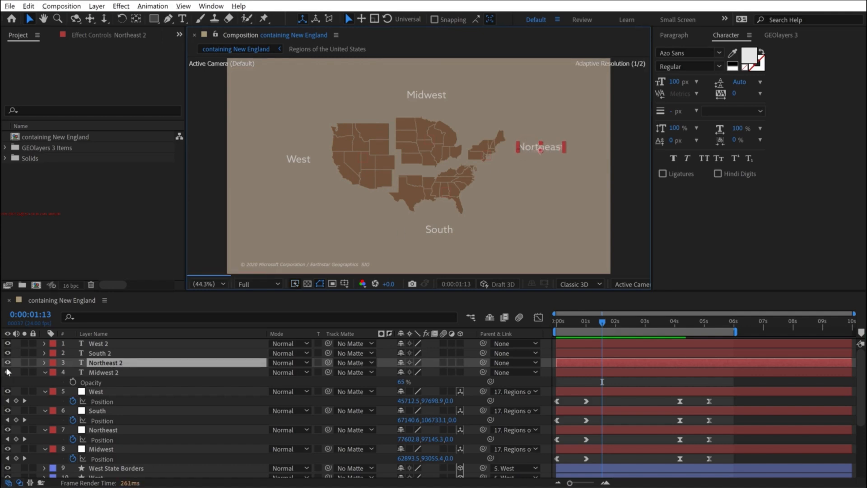
# - Parent the four text labels to the Regions of the United States Anchor and make them 3D layers
pyautogui.click(100, 345)
pyautogui.keyDown('shift'); pyautogui.click(105, 373); pyautogui.keyUp('shift')
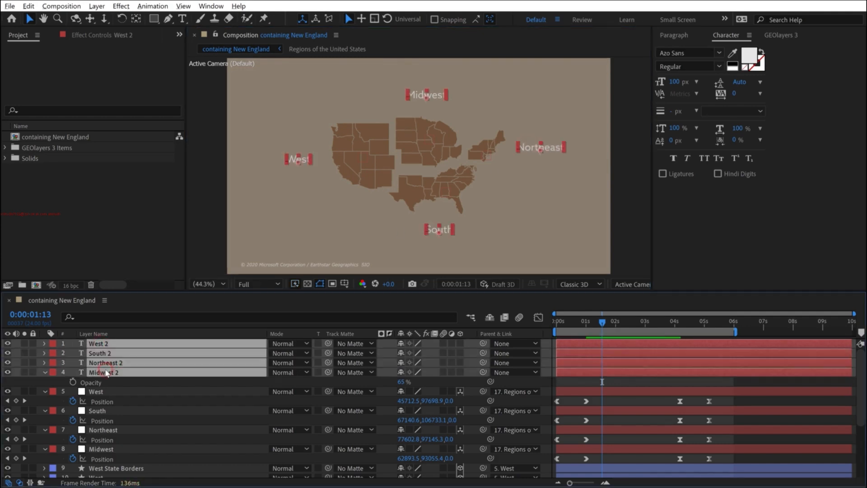
pyautogui.press('`')
pyautogui.moveTo(475, 92); pyautogui.dragTo(136, 279)
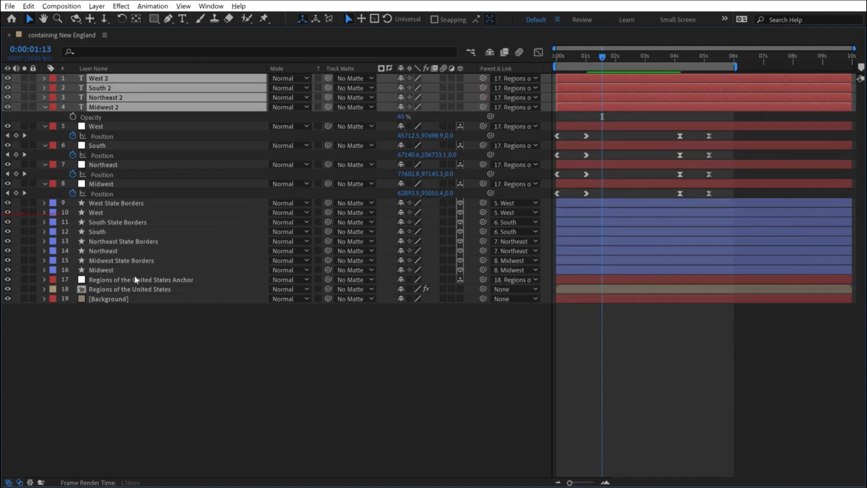
pyautogui.click(461, 97)
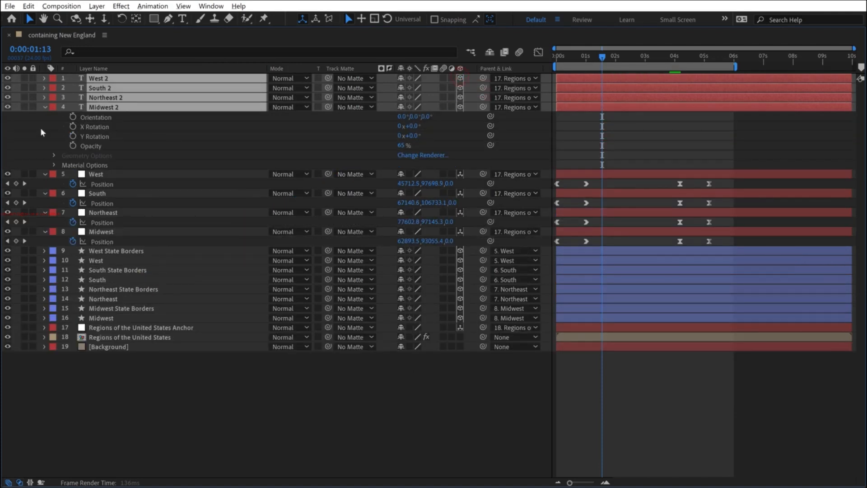
# - Collapse the Midwest label's properties and move the four text labels beneath the region nulls in the layer stack
pyautogui.click(44, 106)
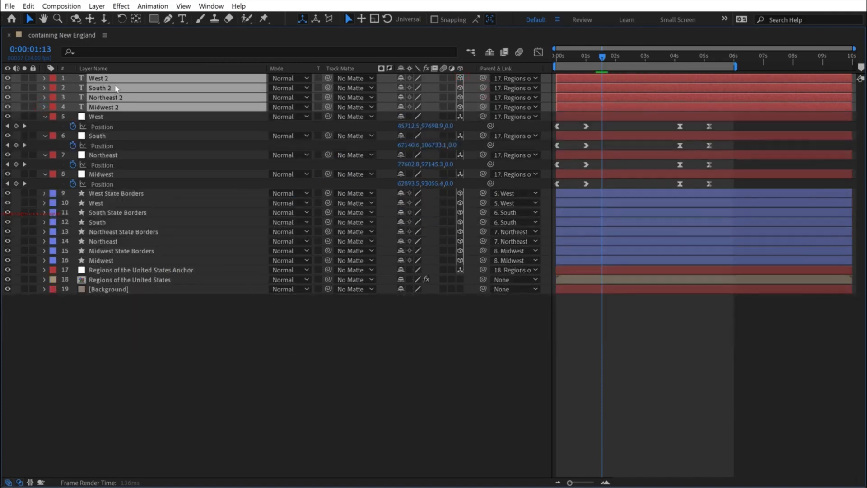
pyautogui.moveTo(113, 115); pyautogui.dragTo(114, 189)
pyautogui.click(197, 348)
pyautogui.press('`')
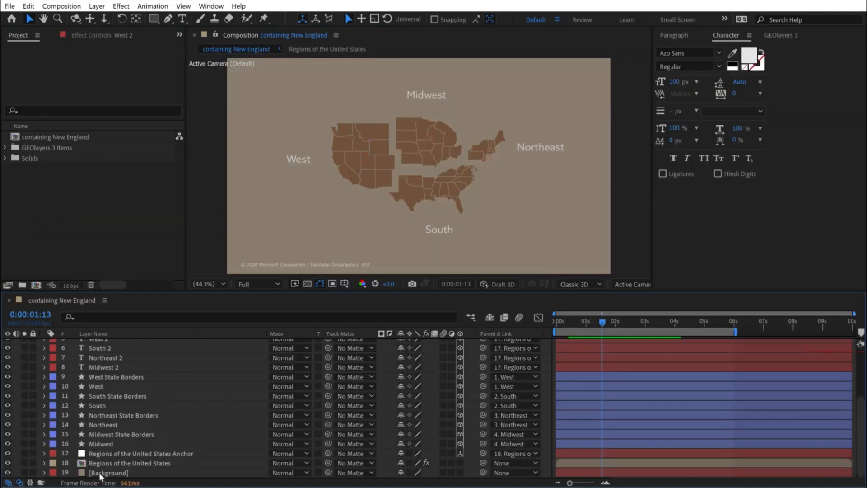
# - Add GEOlayers map view keyframes at 0:00:01:13
pyautogui.click(781, 36)
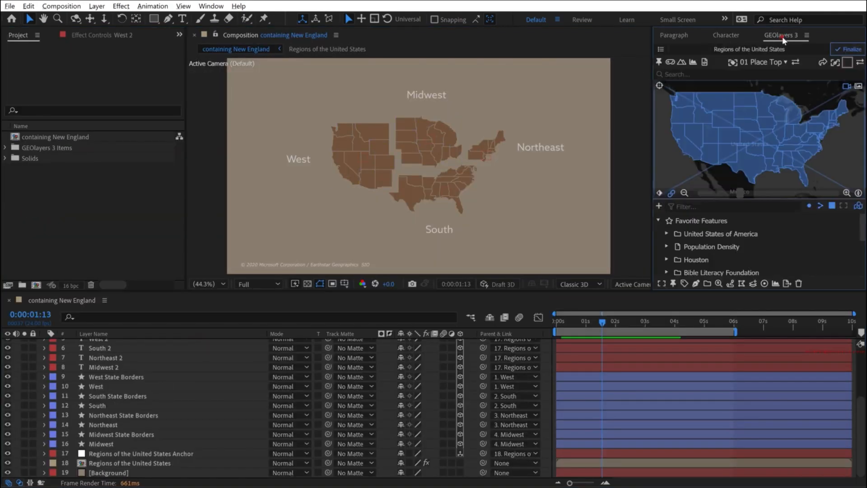
pyautogui.click(658, 194)
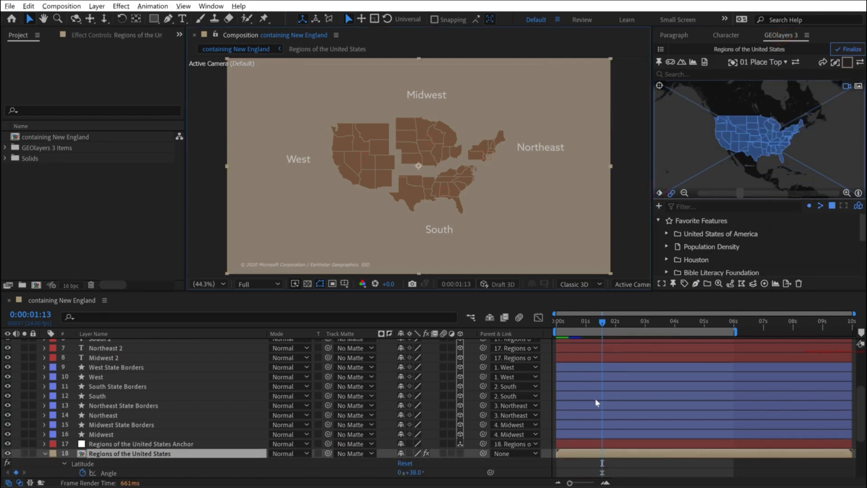
# - Move the Latitude, Longitude, Zoom, Bearing and Pitch keyframes to 0:00:02:00 and set the current time to 0:00:00:23
pyautogui.scroll(-2, 334, 423)
pyautogui.click(615, 321)
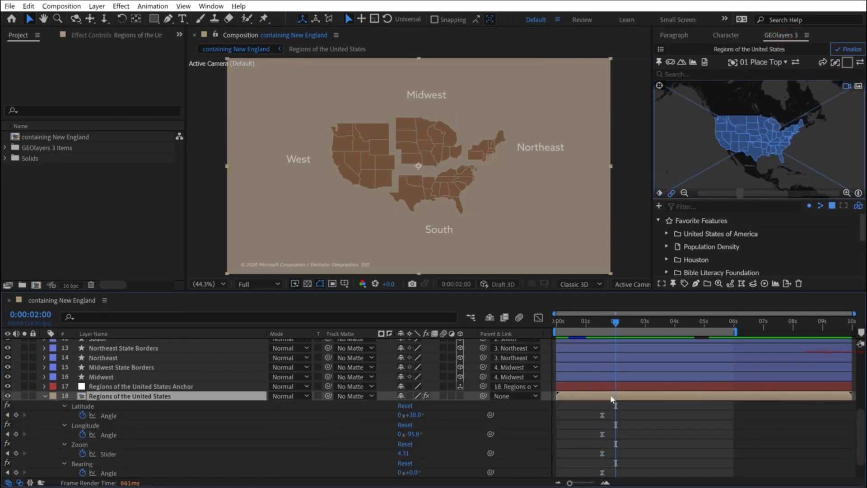
pyautogui.scroll(-1, 612, 399)
pyautogui.moveTo(583, 380); pyautogui.dragTo(613, 465)
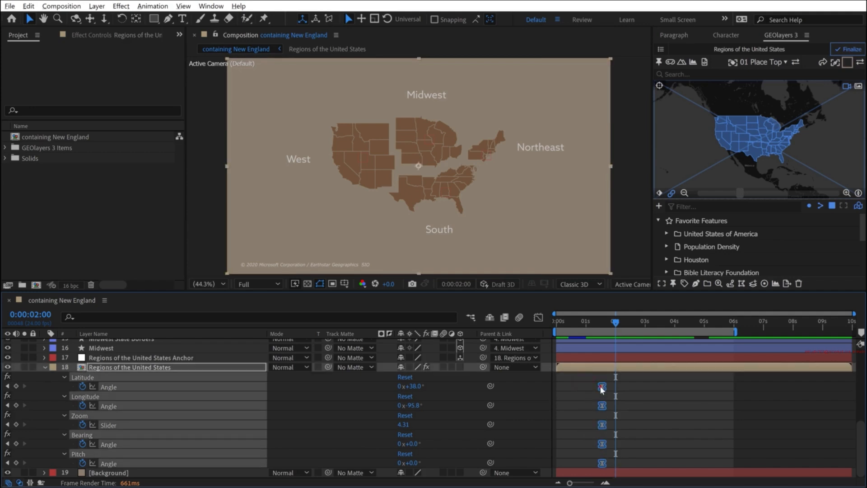
pyautogui.moveTo(599, 386); pyautogui.dragTo(615, 386)
pyautogui.moveTo(591, 323); pyautogui.dragTo(585, 325)
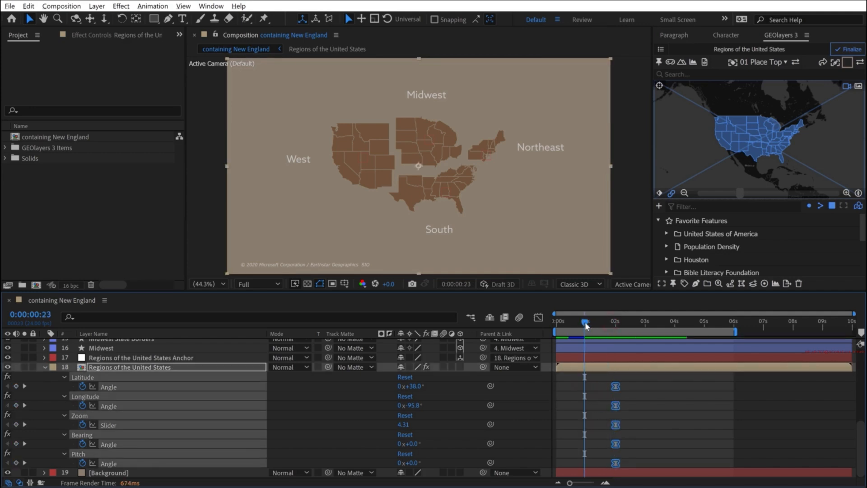
# - Fit the map view to the United States of America favorite and add map view keyframes at 0:00:00:23
pyautogui.click(691, 233)
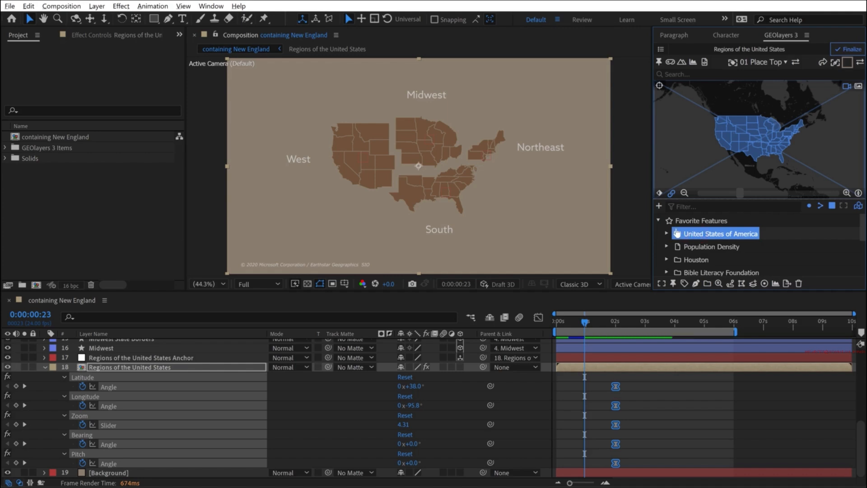
pyautogui.doubleClick(680, 234)
pyautogui.click(658, 220)
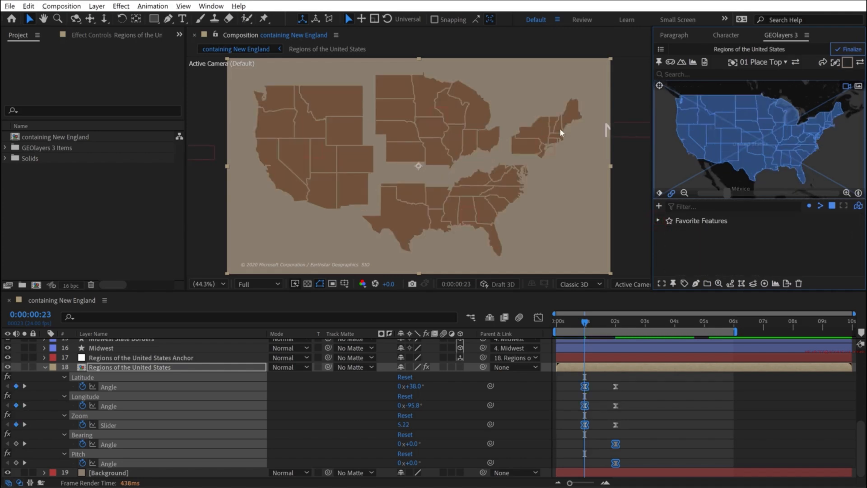
pyautogui.click(666, 402)
pyautogui.click(659, 193)
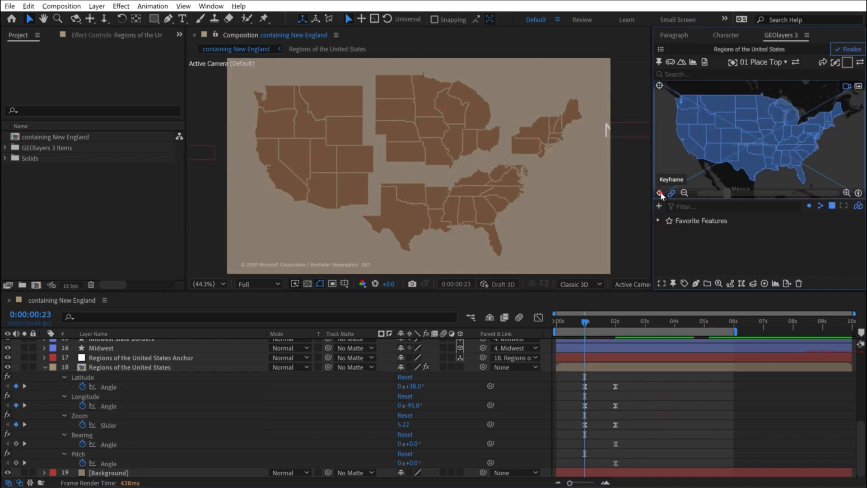
# - Check the Northeast label and preview the animation from the start in an enlarged composition view
pyautogui.click(626, 130)
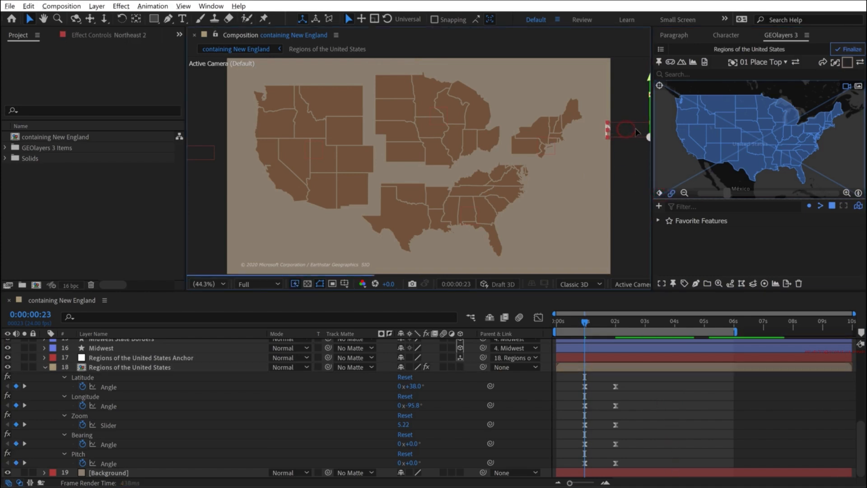
pyautogui.press('Home')
pyautogui.press('`')
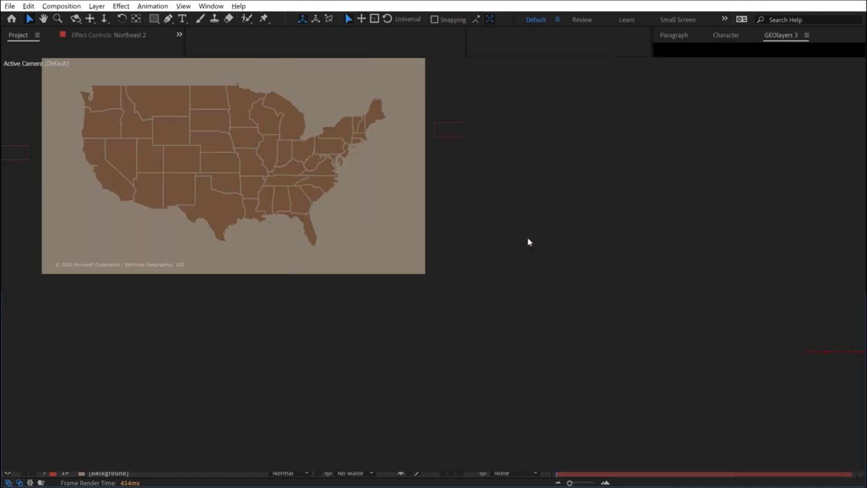
pyautogui.hotkey('shift', '/')
pyautogui.press('space')
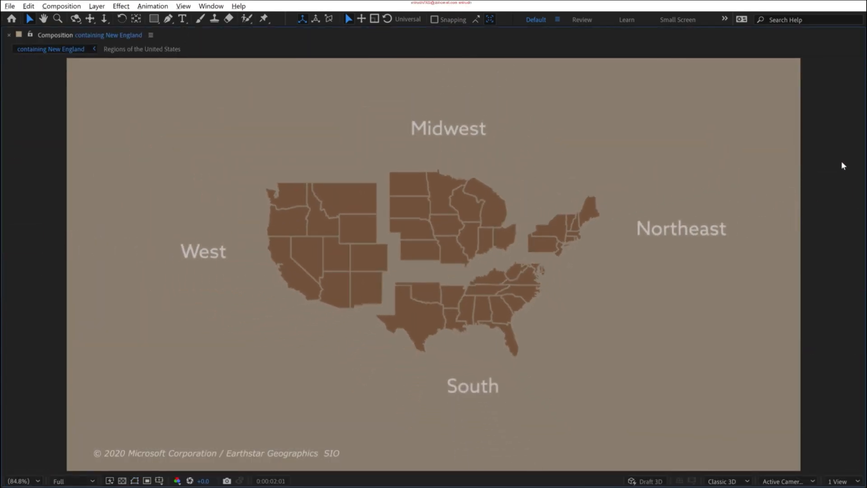
pyautogui.press('`')
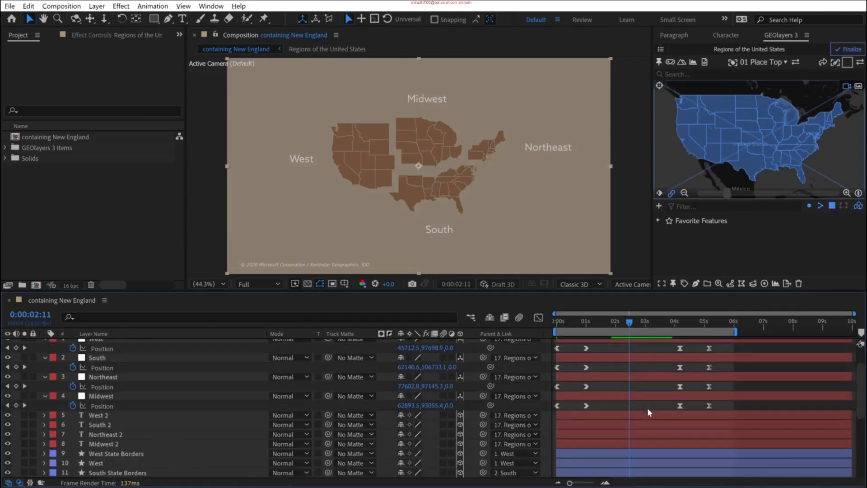
# - Lengthen the ease into the four region nulls' 0:00:01:00 Position keyframes so their speed curves peak early, and preview the motion
pyautogui.moveTo(596, 350); pyautogui.dragTo(552, 409)
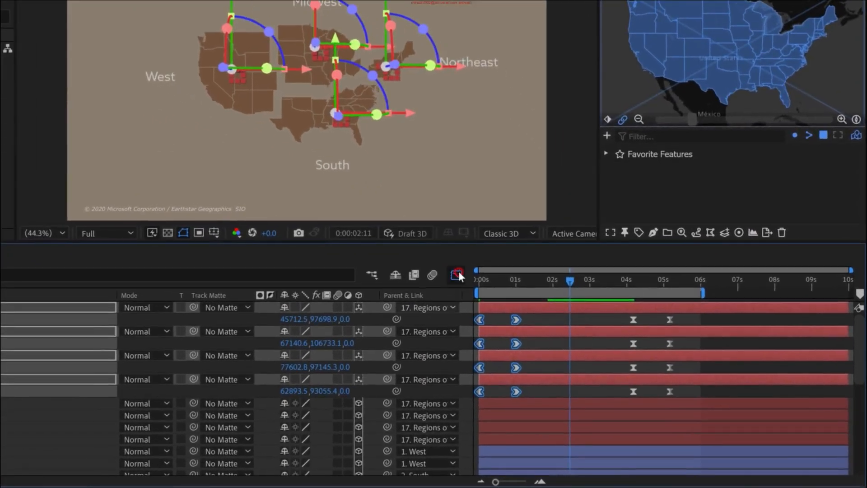
pyautogui.click(487, 291)
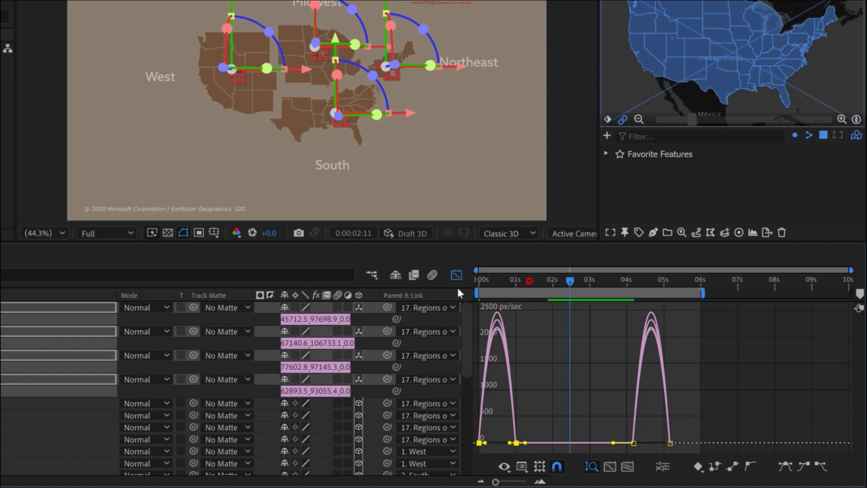
pyautogui.click(522, 466)
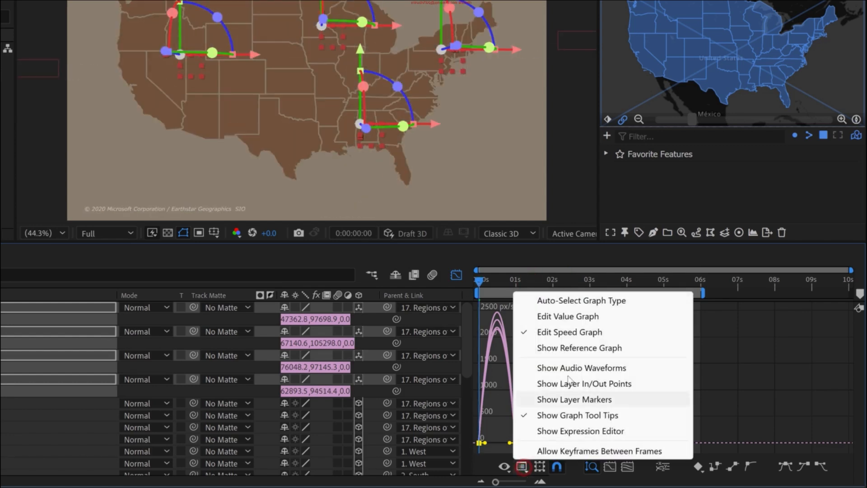
pyautogui.click(608, 341)
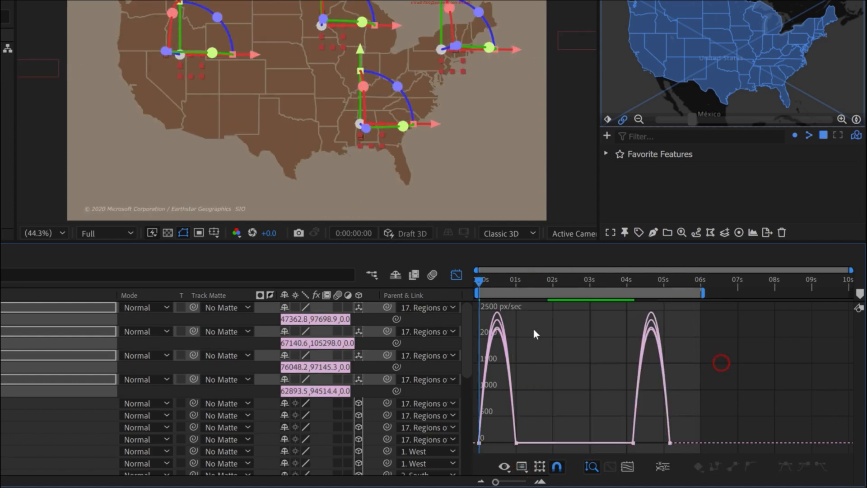
pyautogui.press('=')
pyautogui.press('=')
pyautogui.moveTo(645, 420); pyautogui.dragTo(572, 441)
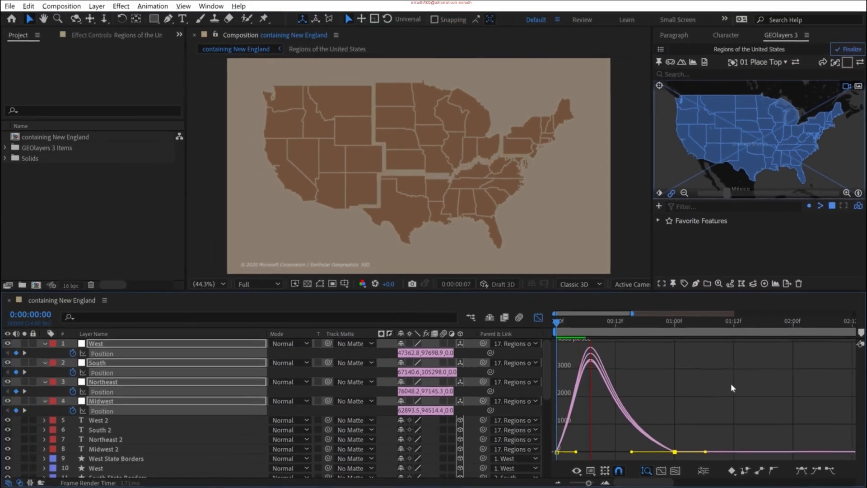
pyautogui.press('space')
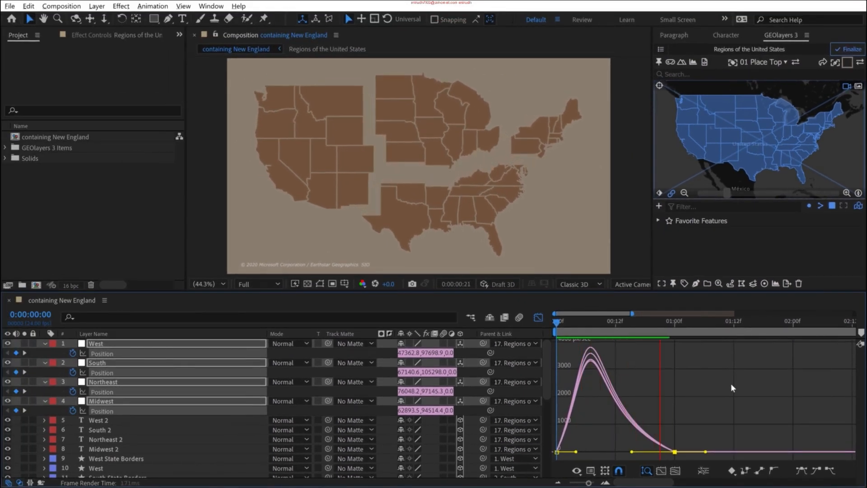
pyautogui.press('space')
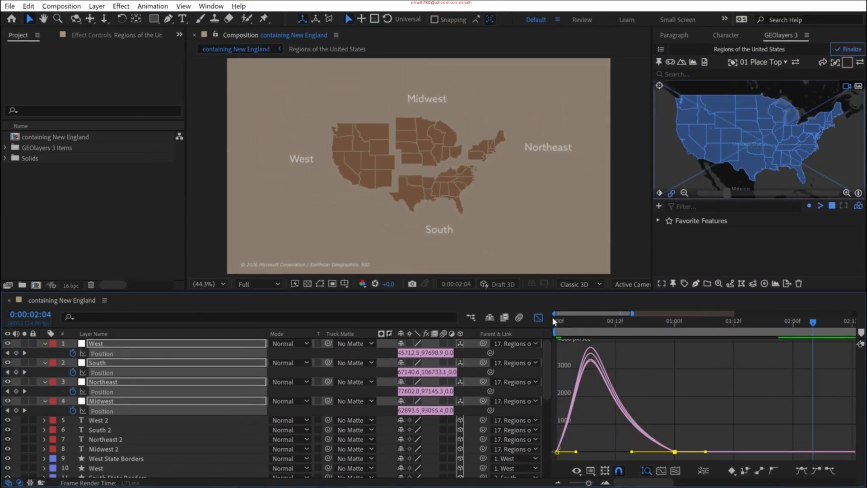
# - Lengthen the ease into the second set of map view keyframes so their speed curve peaks early, and preview the result
pyautogui.click(537, 317)
pyautogui.scroll(-8, 641, 388)
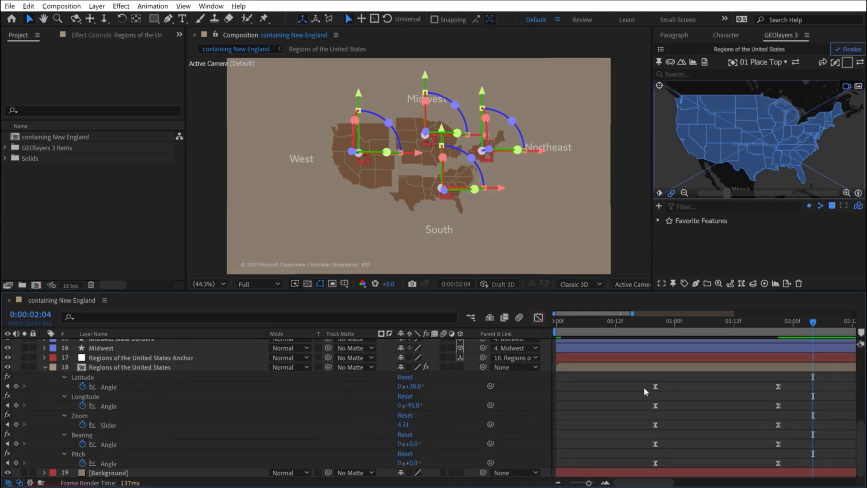
pyautogui.moveTo(680, 381); pyautogui.dragTo(474, 473)
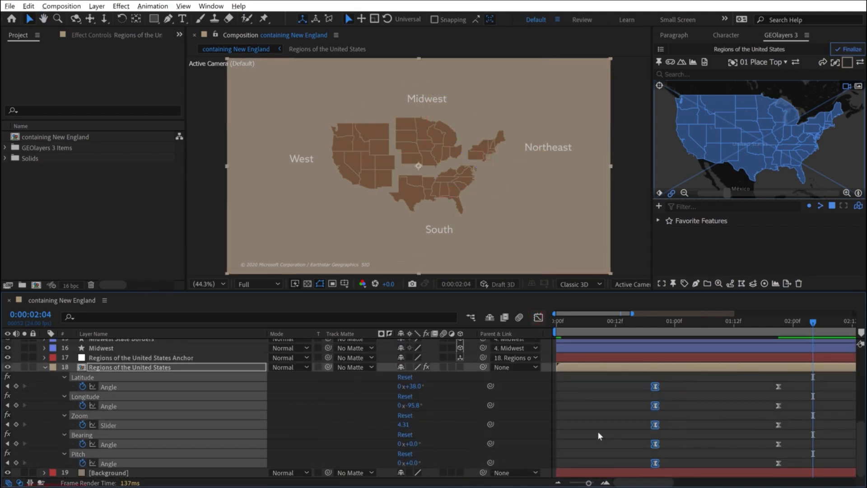
pyautogui.press('-')
pyautogui.moveTo(622, 374); pyautogui.dragTo(785, 468)
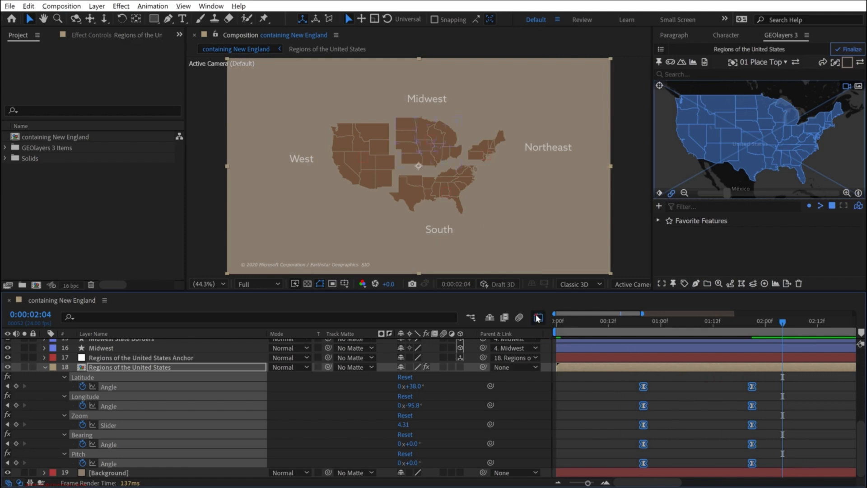
pyautogui.hotkey('shift', 'F3')
pyautogui.moveTo(759, 338); pyautogui.dragTo(708, 347)
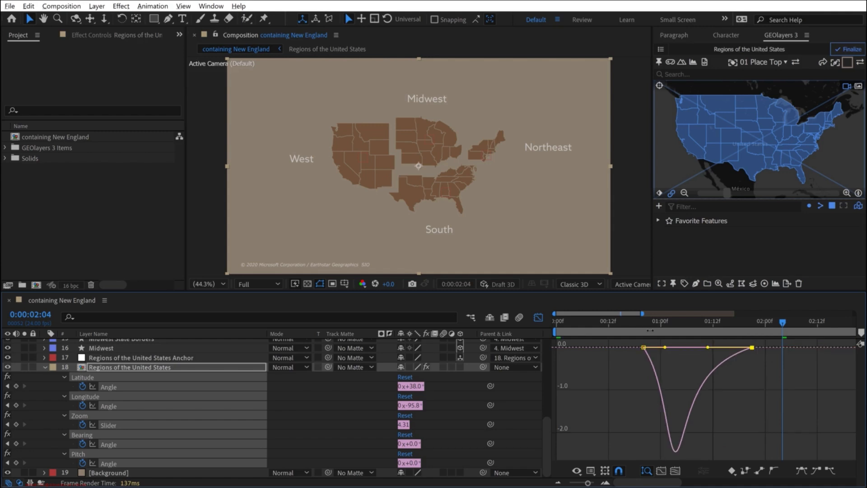
pyautogui.press('space')
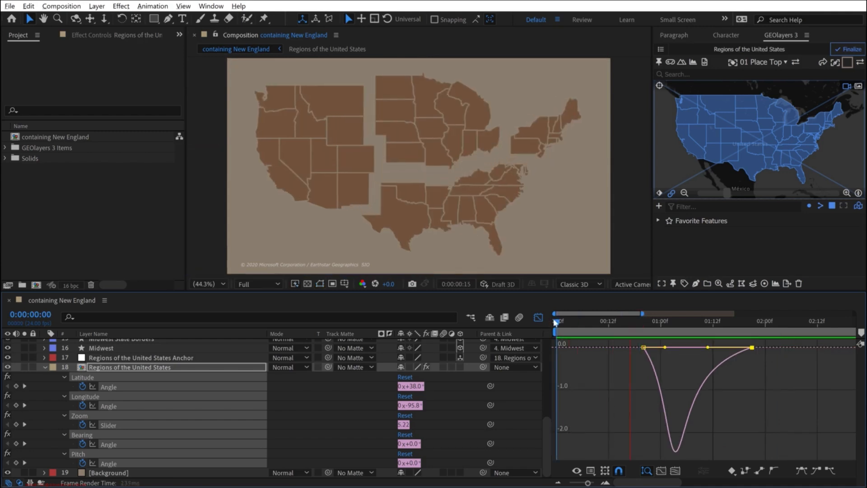
# - Move the first set of map view keyframes back to about 0:00:00:17 and preview the timing
pyautogui.click(538, 316)
pyautogui.click(698, 386)
pyautogui.moveTo(643, 386); pyautogui.dragTo(630, 386)
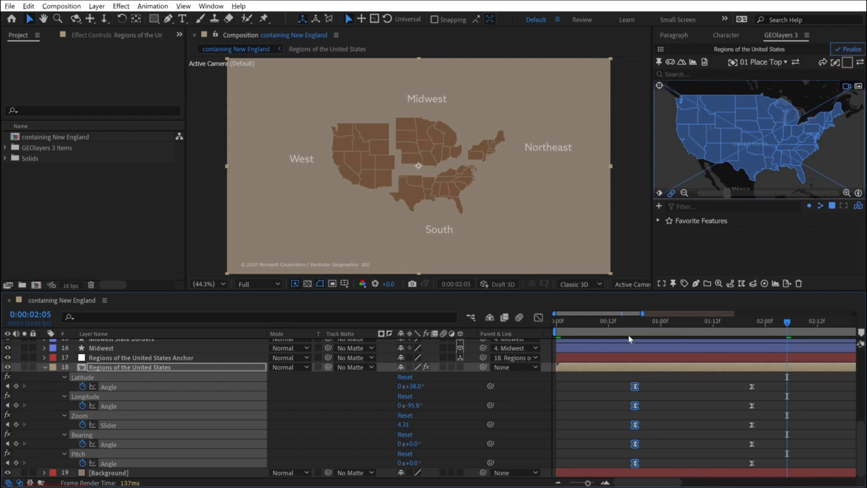
pyautogui.press('space')
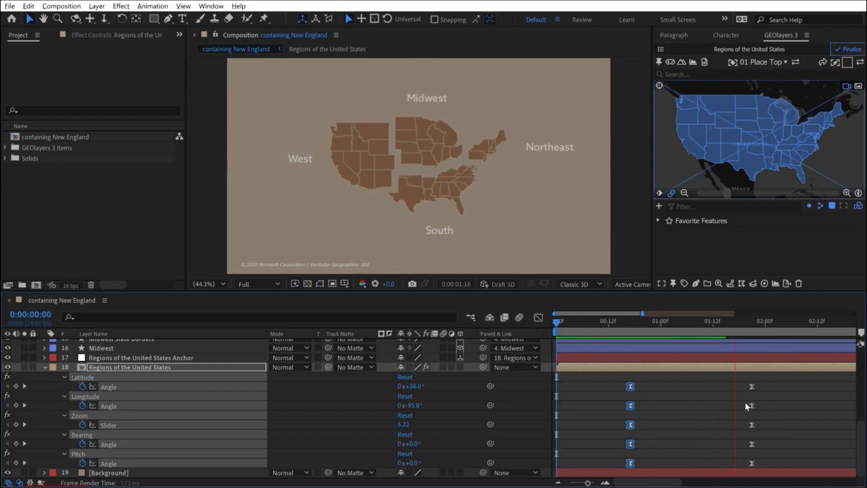
pyautogui.press('space')
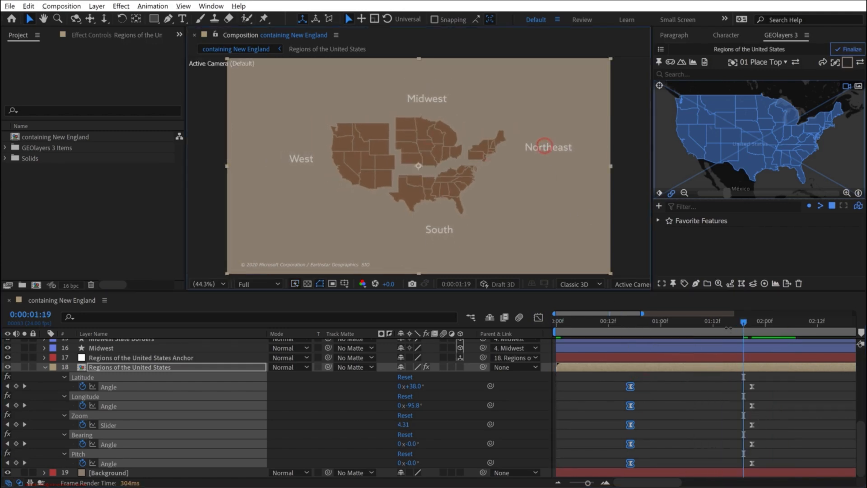
pyautogui.click(556, 326)
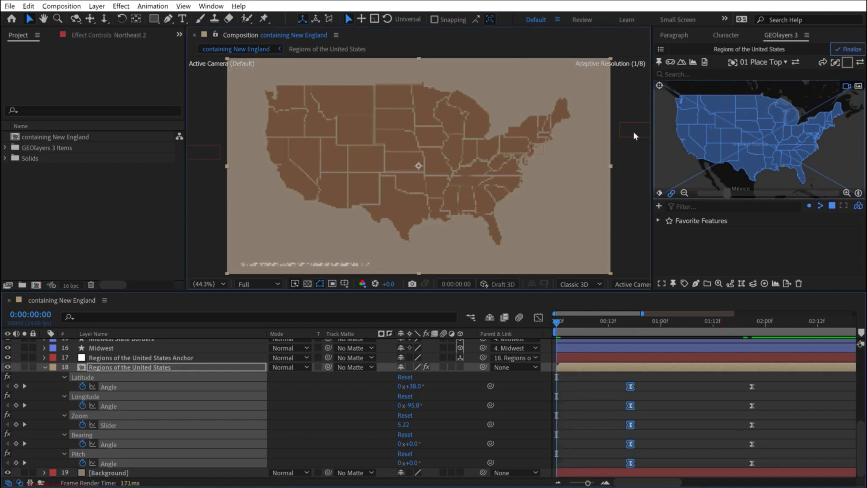
pyautogui.click(632, 129)
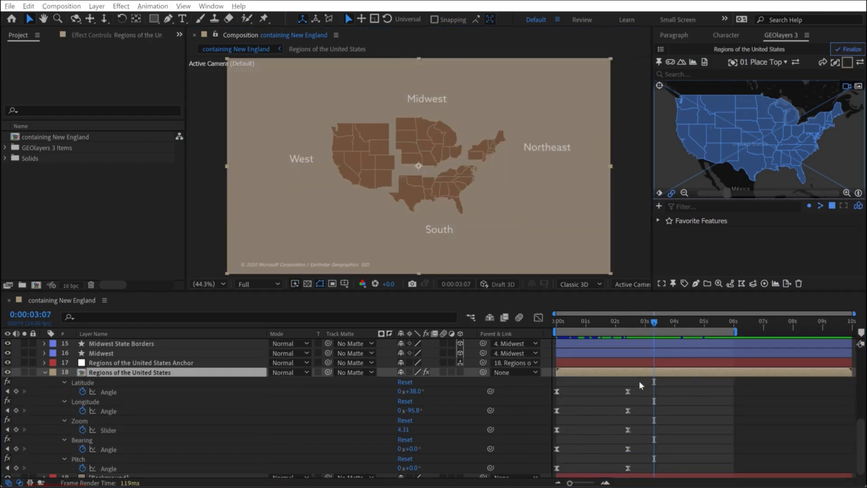
# - Duplicate both sets of Latitude, Longitude, Zoom, Bearing and Pitch keyframes at 0:00:03:21
pyautogui.moveTo(673, 383); pyautogui.dragTo(547, 475)
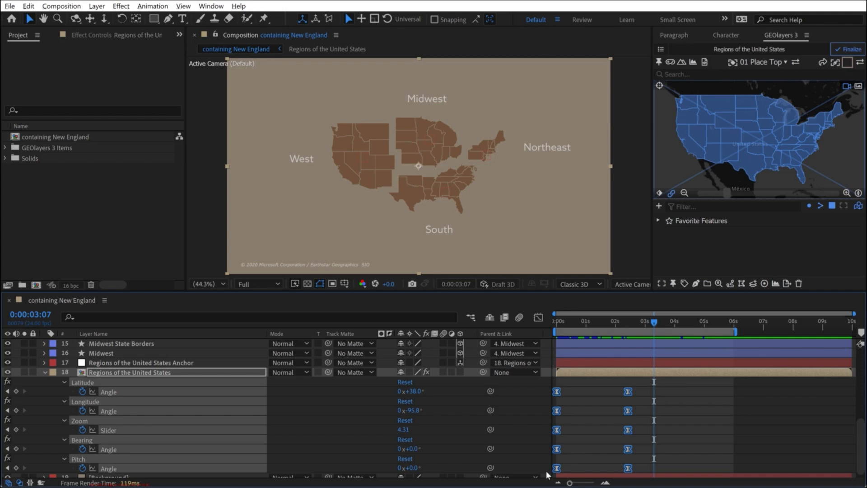
pyautogui.click(671, 321)
pyautogui.hotkey('ctrl', 'v')
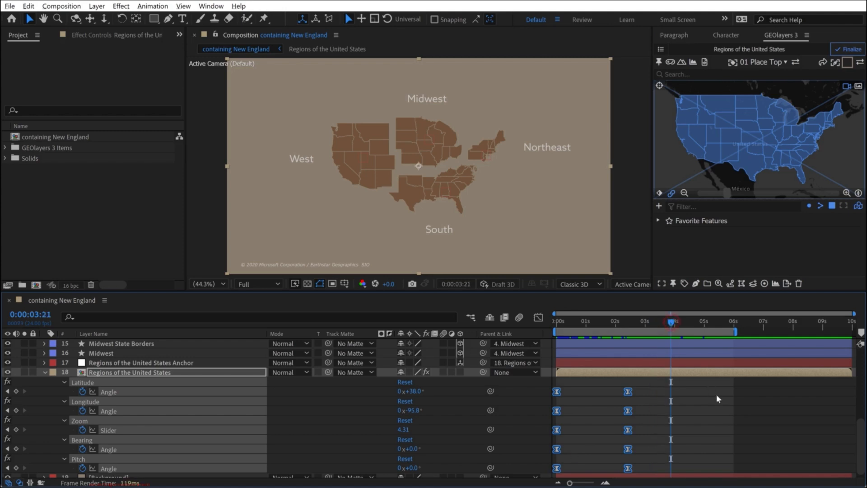
# - Time-reverse the duplicated map view keyframes and preview the animation from the start
pyautogui.moveTo(727, 382); pyautogui.dragTo(772, 470)
pyautogui.moveTo(737, 394); pyautogui.dragTo(644, 479)
pyautogui.click(150, 6)
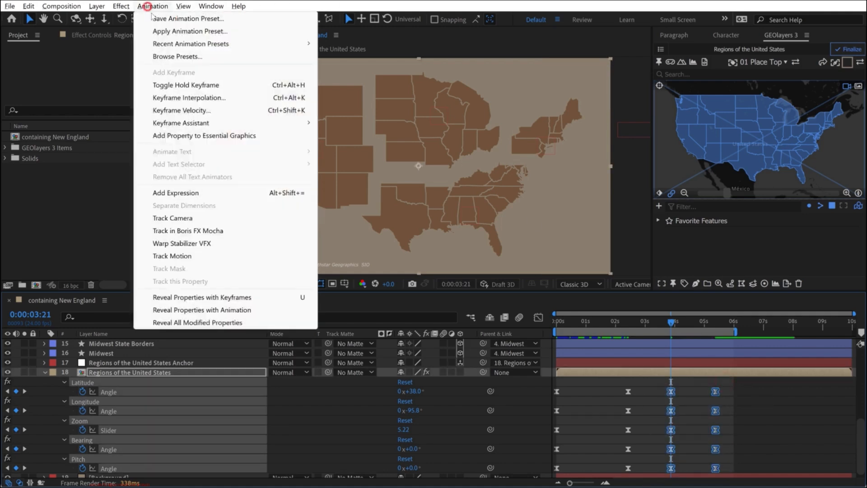
pyautogui.moveTo(208, 125)
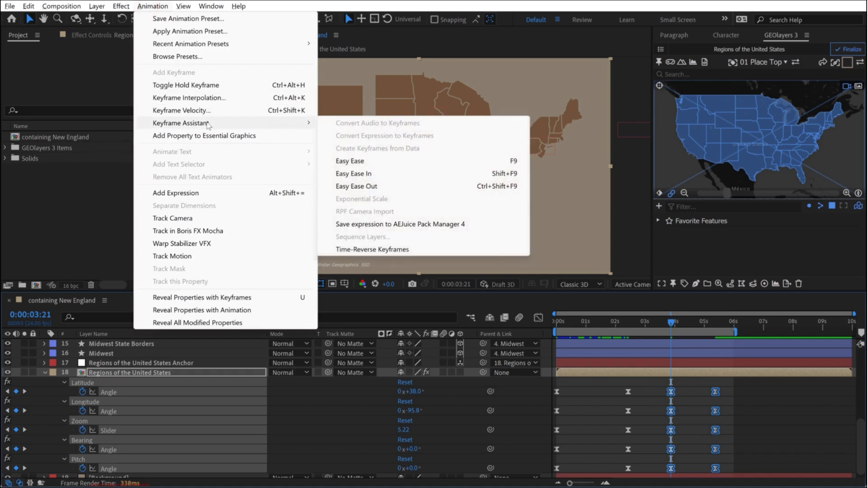
pyautogui.click(372, 248)
pyautogui.click(773, 414)
pyautogui.press('Home')
pyautogui.press('space')
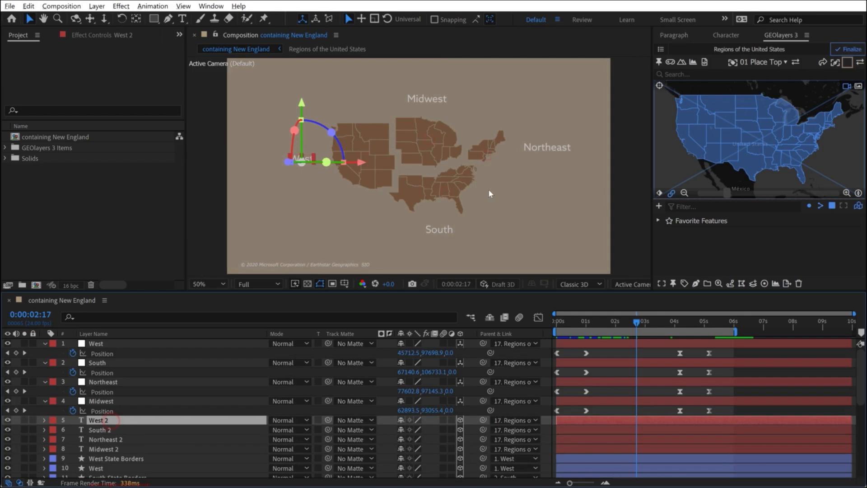
# - Turn off 3D for the West 2, South 2, Northeast 2 and Midwest 2 text layers
pyautogui.scroll(1, 489, 188)
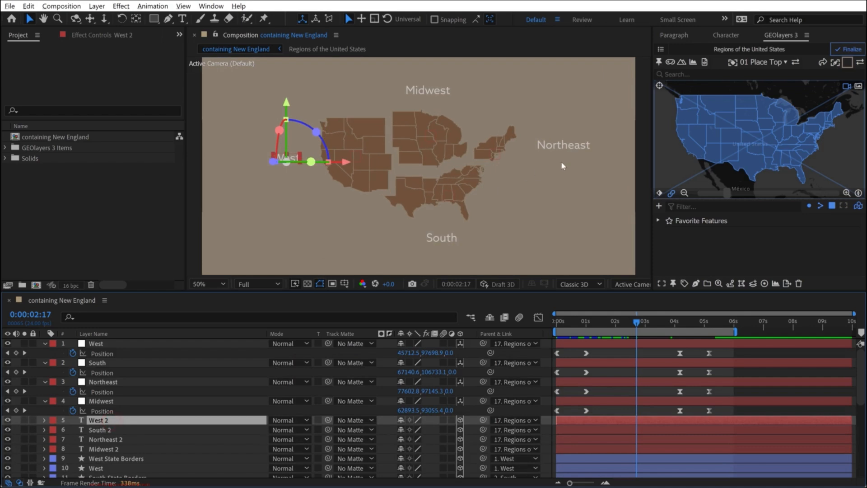
pyautogui.click(144, 410)
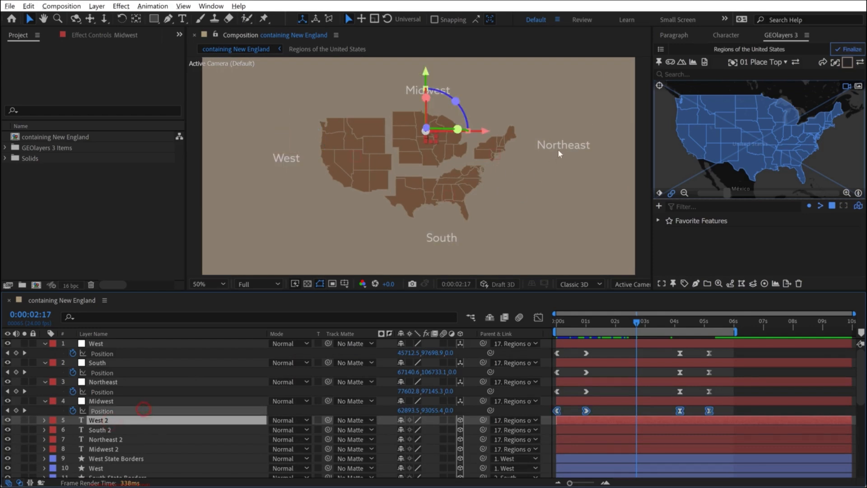
pyautogui.click(101, 428)
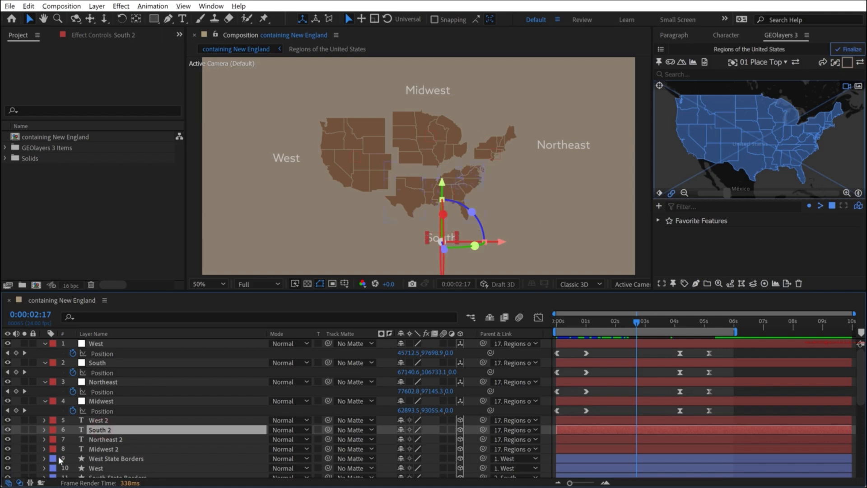
pyautogui.click(102, 421)
pyautogui.keyDown('shift'); pyautogui.click(107, 448); pyautogui.keyUp('shift')
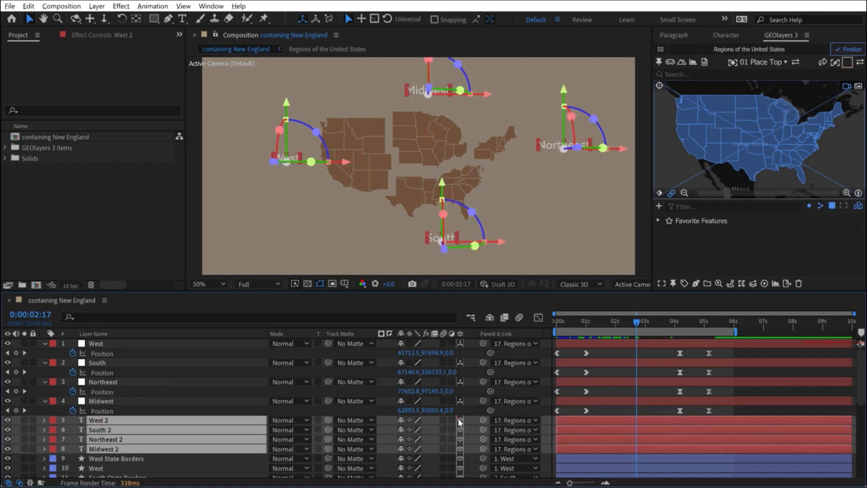
# - Reposition the Northeast, Midwest, West and South text labels closer to their separated regions
pyautogui.click(249, 392)
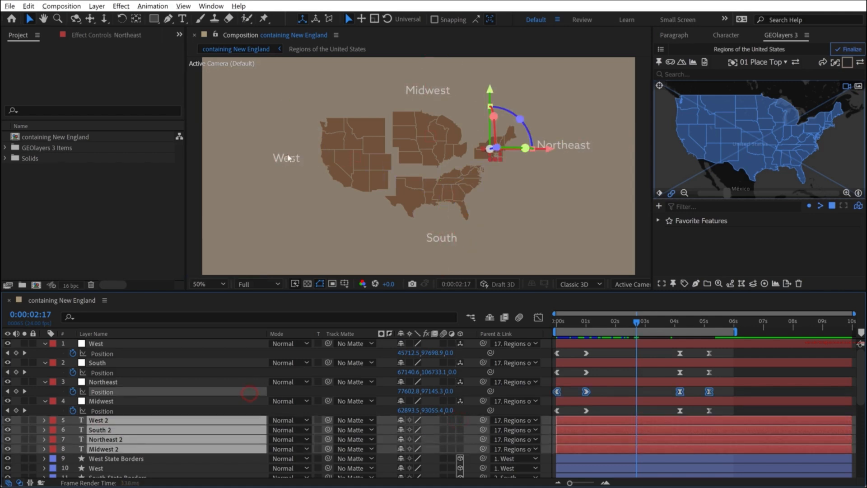
pyautogui.moveTo(575, 147); pyautogui.dragTo(558, 153)
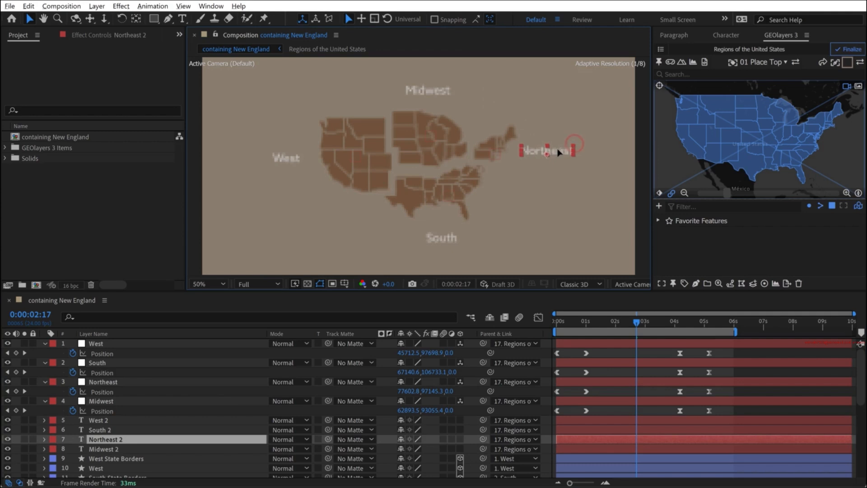
pyautogui.click(438, 94)
pyautogui.moveTo(443, 100); pyautogui.dragTo(452, 104)
pyautogui.moveTo(445, 238); pyautogui.dragTo(439, 225)
# - Set the font size of the West 2, South 2, Northeast 2 and Midwest 2 text layers to 75 px
pyautogui.click(97, 420)
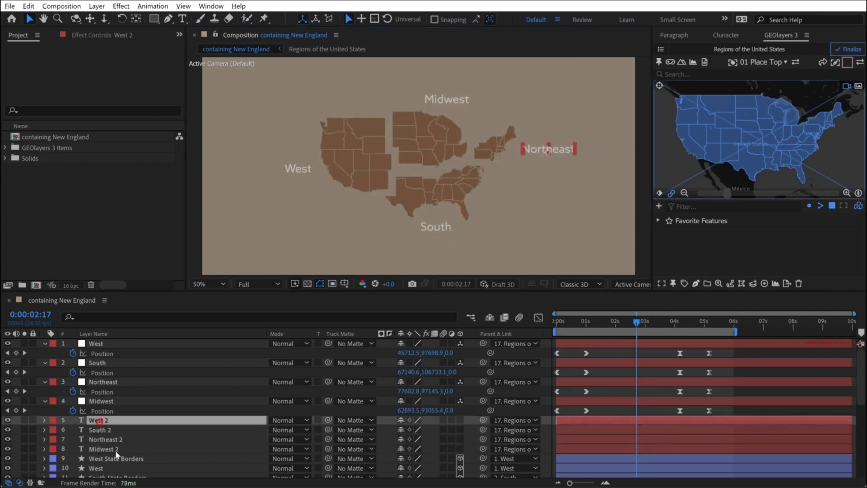
pyautogui.keyDown('shift'); pyautogui.click(117, 450); pyautogui.keyUp('shift')
pyautogui.click(725, 35)
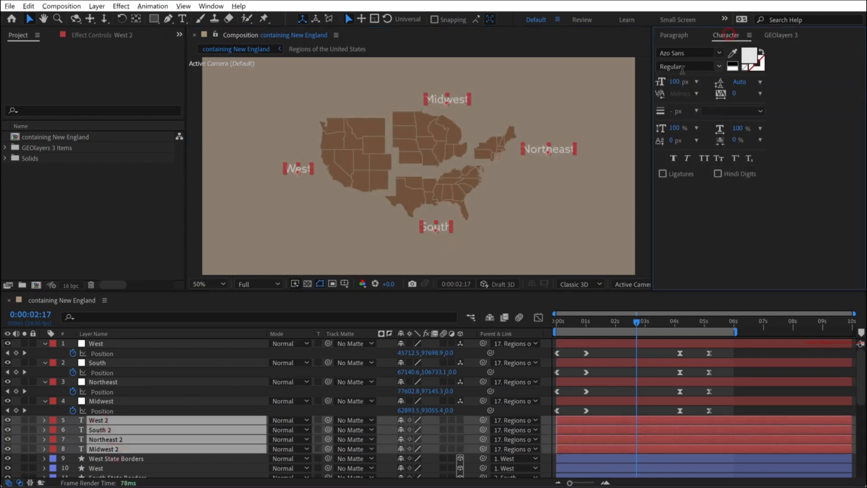
pyautogui.click(675, 82)
pyautogui.write('75')
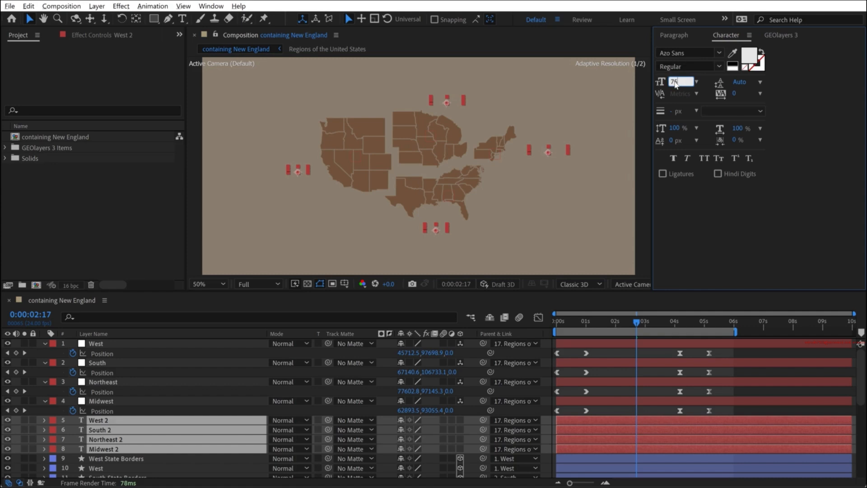
pyautogui.press('Return')
# - Find the "fade in" presets and apply Fade In+Out - frames to all four region text layers
pyautogui.click(98, 429)
pyautogui.click(211, 5)
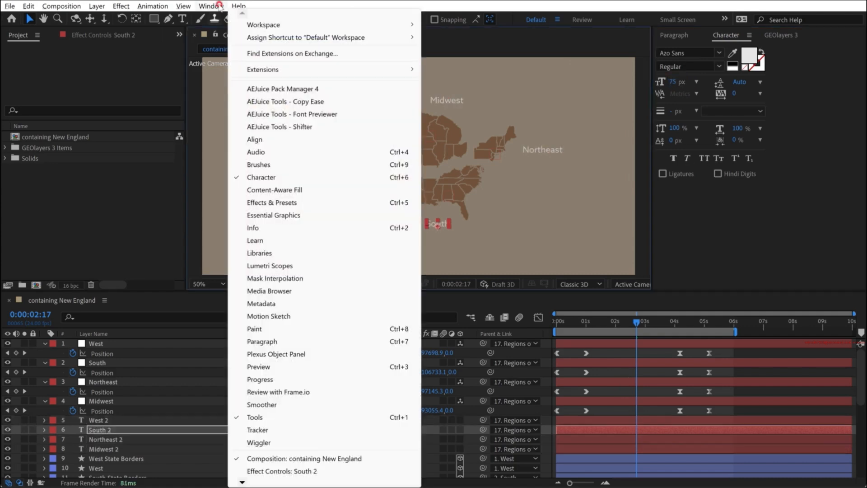
pyautogui.click(268, 202)
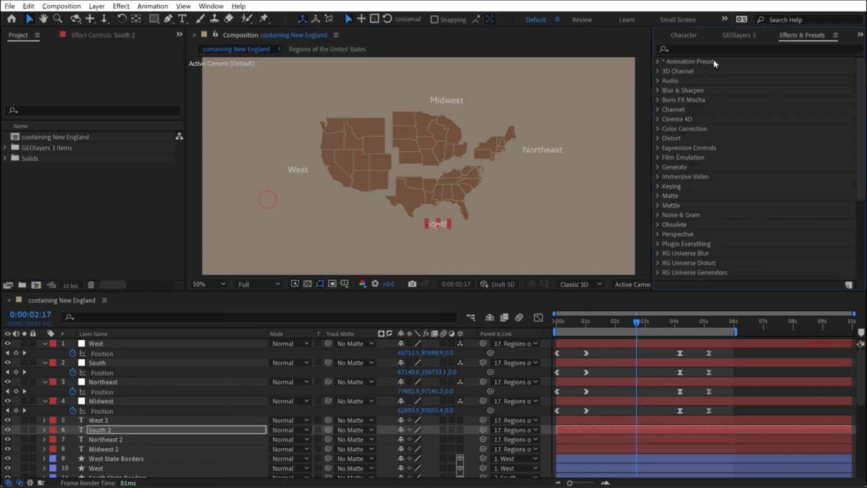
pyautogui.click(707, 48)
pyautogui.write('fade in')
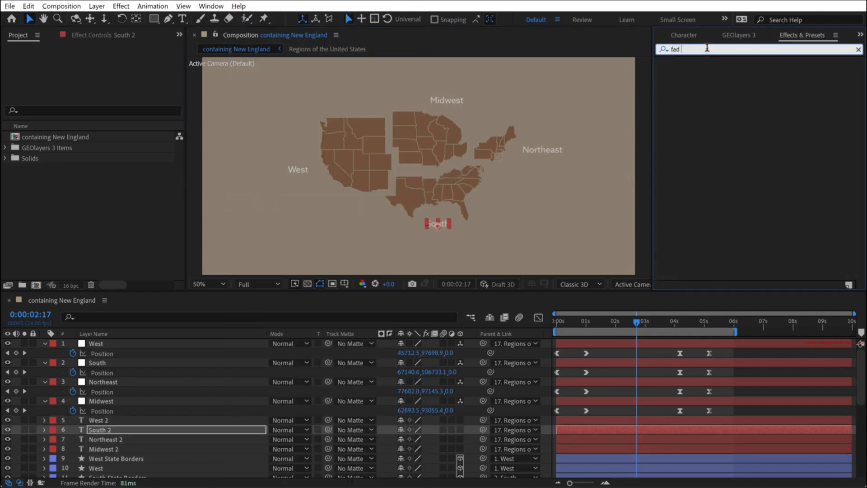
pyautogui.click(98, 420)
pyautogui.keyDown('shift'); pyautogui.click(102, 448); pyautogui.keyUp('shift')
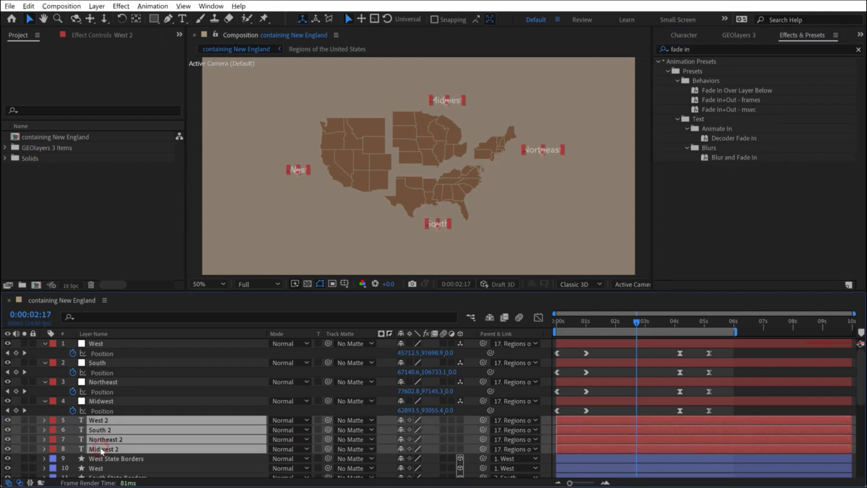
pyautogui.doubleClick(749, 100)
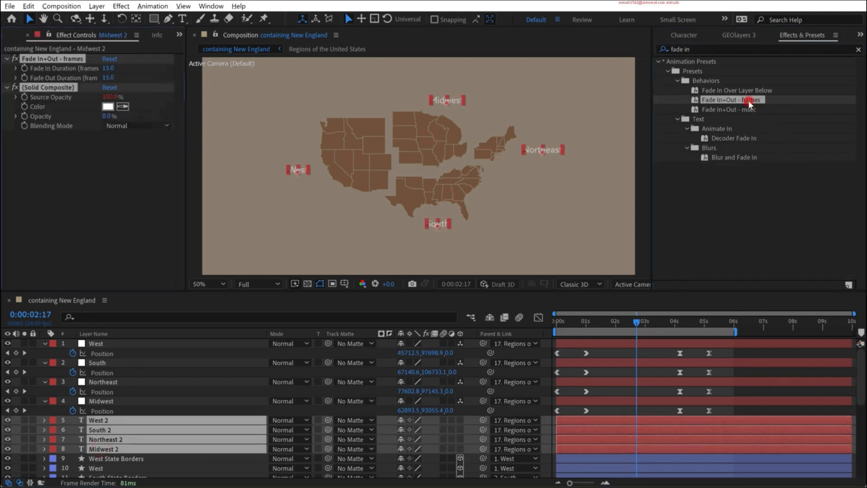
# - Trim the start of the four region text layers to 0:00:00:12
pyautogui.click(571, 321)
pyautogui.press('=')
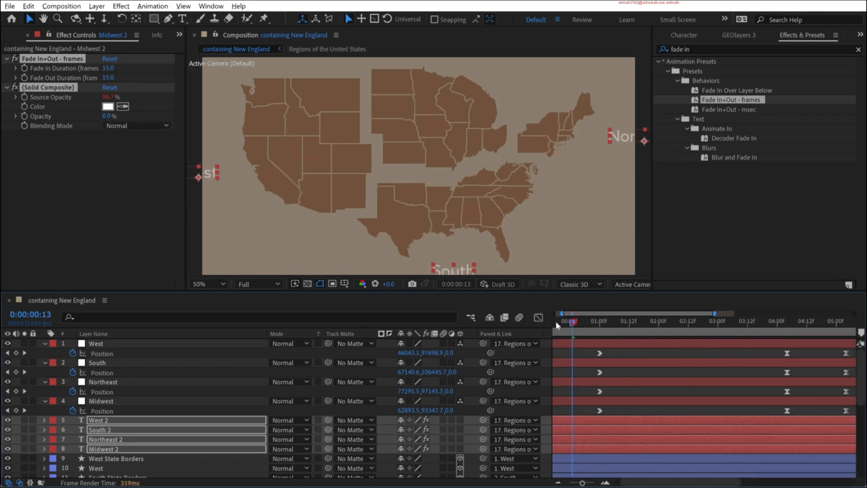
pyautogui.press('Home')
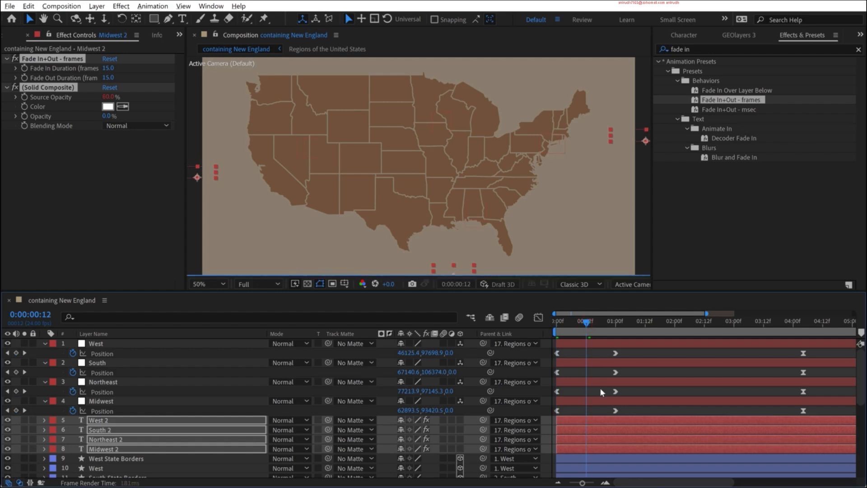
pyautogui.hotkey('alt', '[')
pyautogui.press('Home')
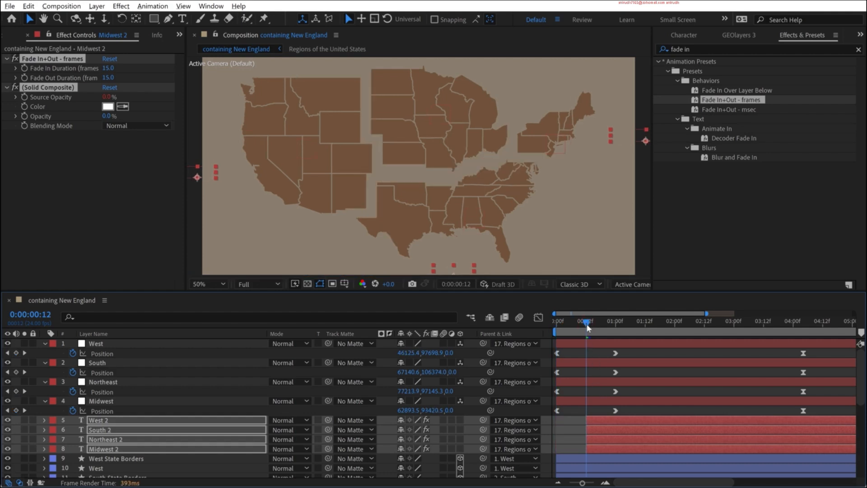
# - Trim the end of the four region text layers to 0:00:04:19
pyautogui.press('-')
pyautogui.moveTo(693, 322); pyautogui.dragTo(698, 323)
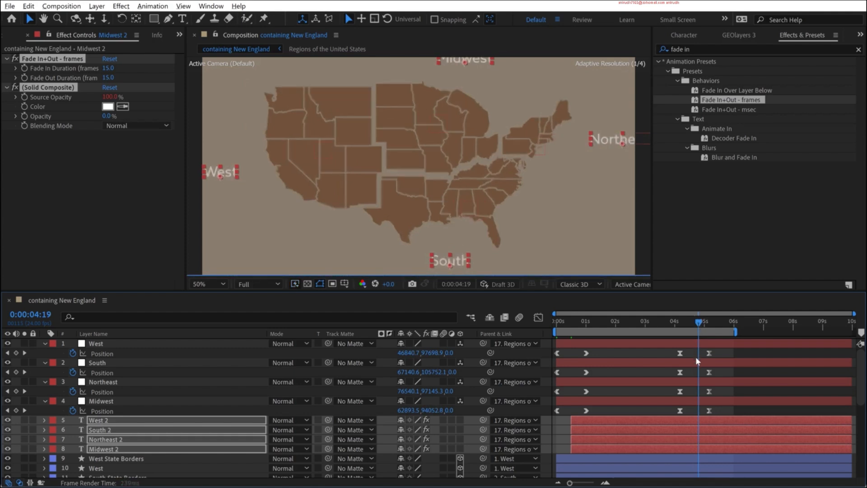
pyautogui.hotkey('alt', ']')
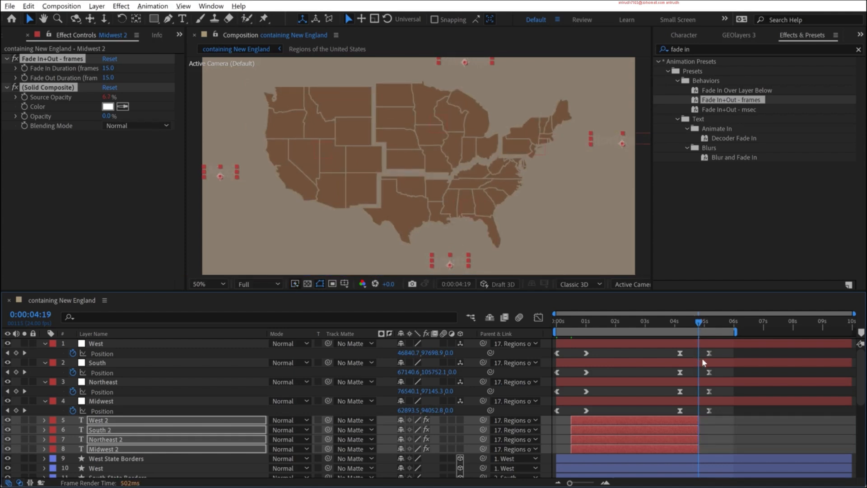
# - Enlarge the composition view, fit the frame to it and preview the label fades from the start
pyautogui.moveTo(604, 323); pyautogui.dragTo(553, 323)
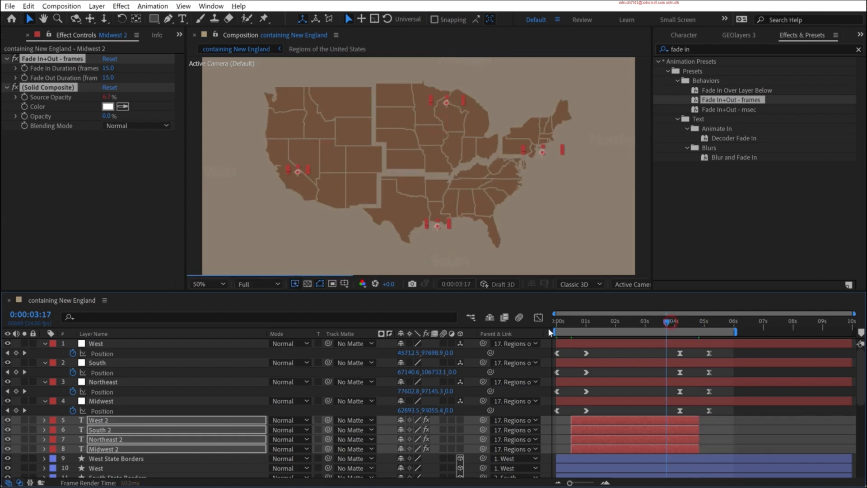
pyautogui.press('`')
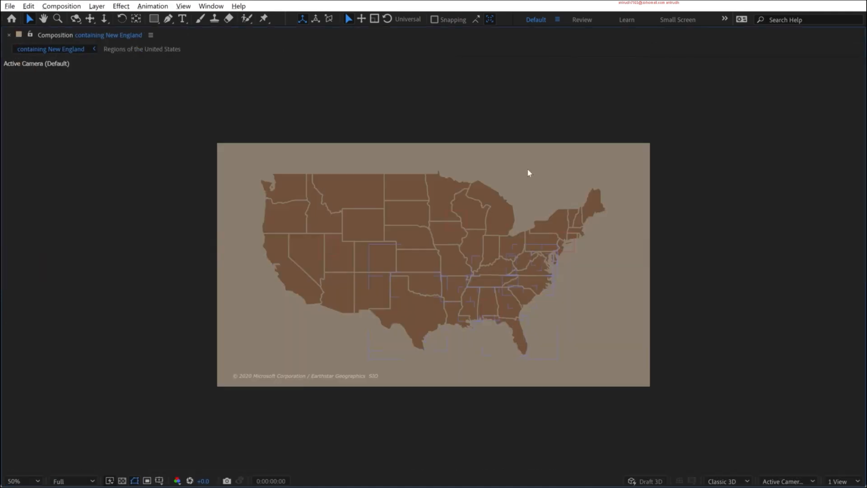
pyautogui.hotkey('shift', '/')
pyautogui.press('space')
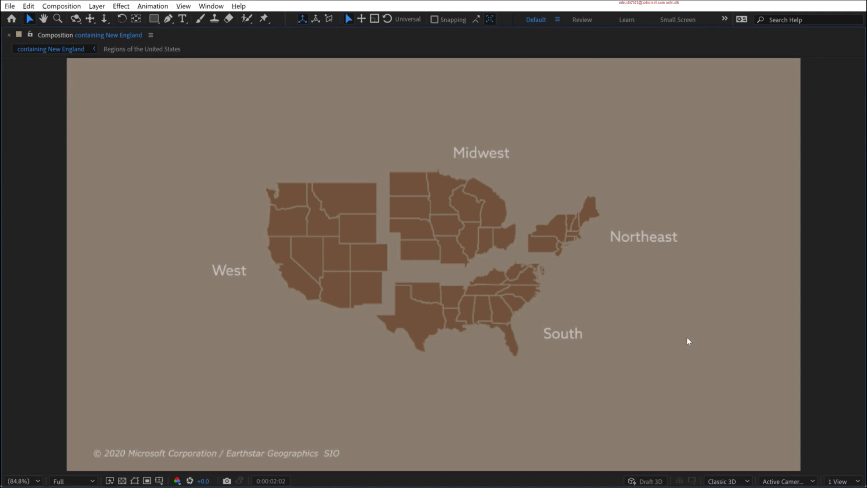
# - Add the title "Regions of the United States" in Azo Sans Bold, 150 px, and place it in the map's upper-left corner
pyautogui.click(249, 81)
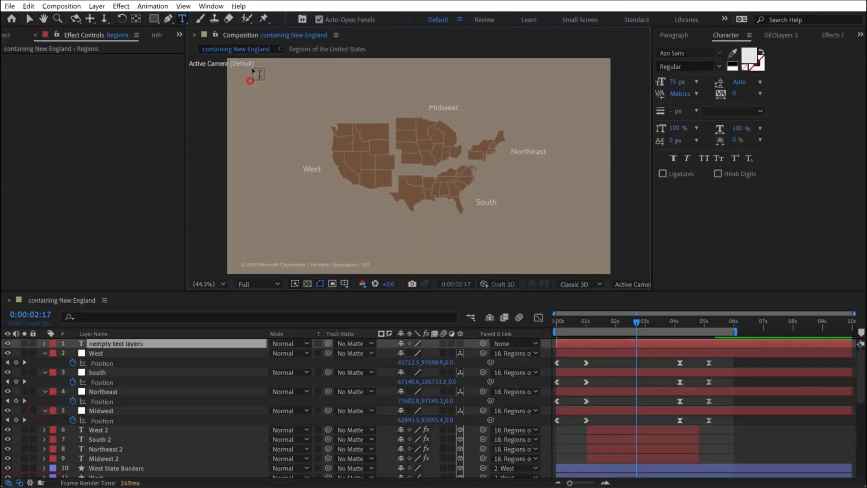
pyautogui.write('Regions of the United States')
pyautogui.hotkey('ctrl', 'a')
pyautogui.click(720, 66)
pyautogui.click(675, 176)
pyautogui.click(29, 18)
pyautogui.moveTo(278, 76); pyautogui.dragTo(268, 80)
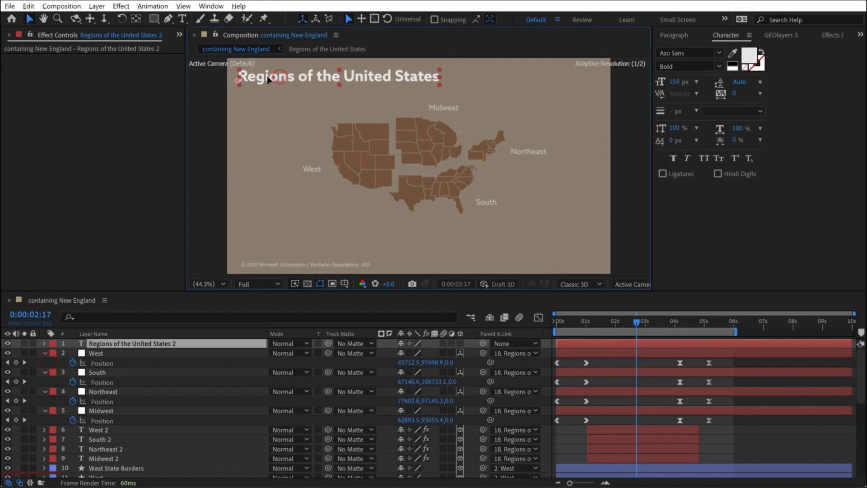
# - Parent the title text layer to the Regions of the United States map layer and turn on its 3D
pyautogui.press('t')
pyautogui.moveTo(483, 343); pyautogui.dragTo(136, 410)
pyautogui.click(458, 343)
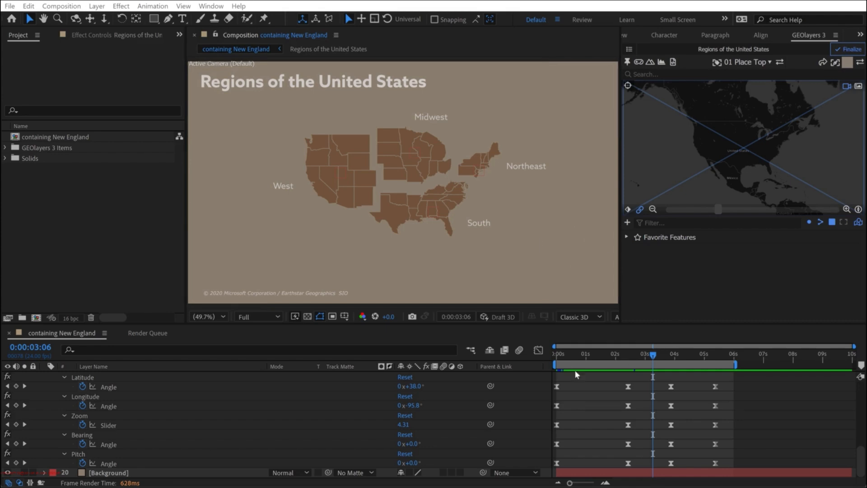
# - At 0:00:02:10, reframe the GEOlayers map view to latitude 42.6°, longitude -104.1° and zoom 4.43
pyautogui.moveTo(654, 356); pyautogui.dragTo(632, 356)
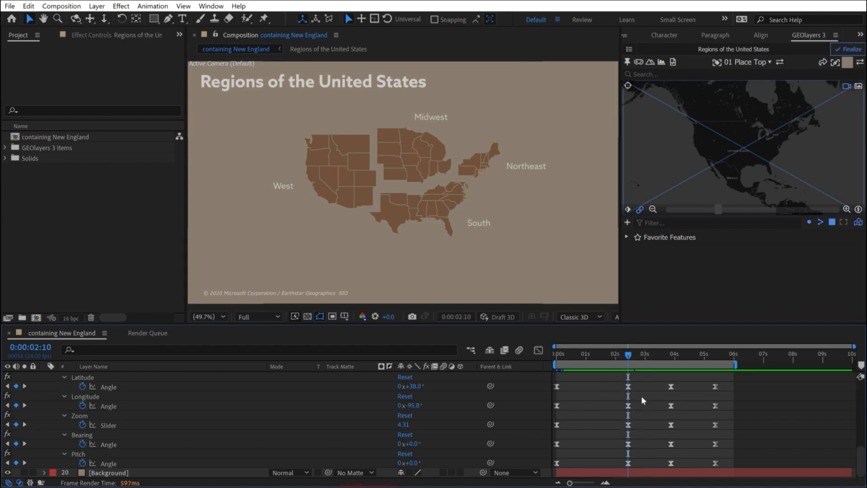
pyautogui.moveTo(737, 137); pyautogui.dragTo(744, 141)
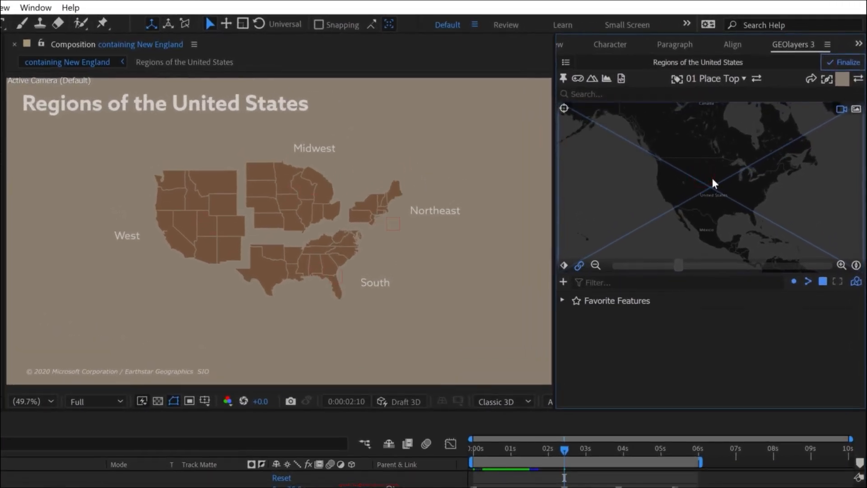
pyautogui.moveTo(714, 178); pyautogui.dragTo(718, 179)
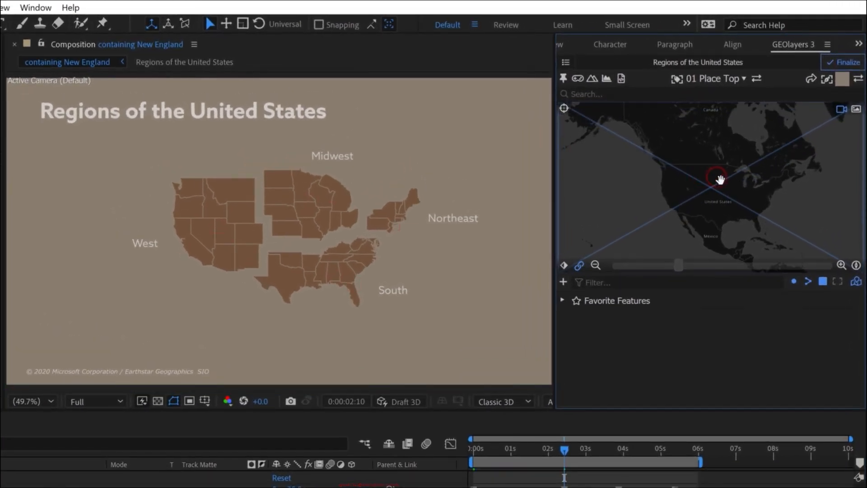
pyautogui.moveTo(719, 179); pyautogui.dragTo(719, 184)
pyautogui.moveTo(679, 266); pyautogui.dragTo(704, 270)
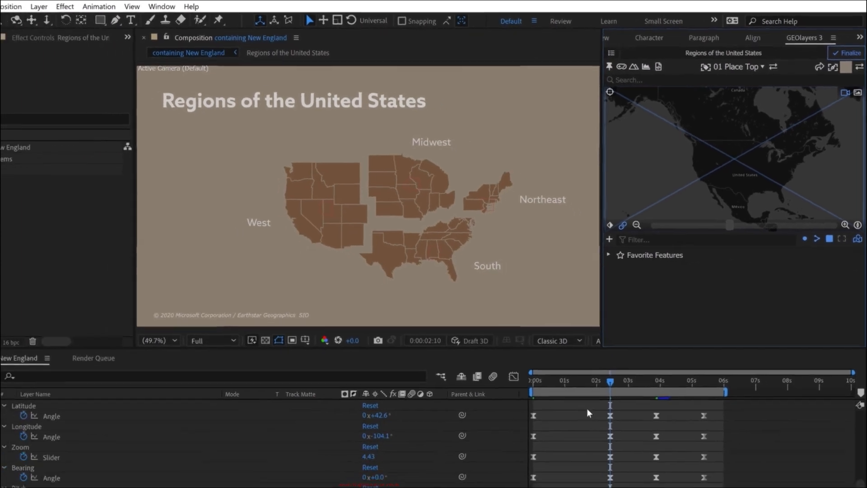
# - Replace the Latitude, Longitude, Zoom, Bearing and Pitch keyframes at 0:00:03:21 with those from 0:00:02:10
pyautogui.moveTo(606, 381); pyautogui.dragTo(643, 462)
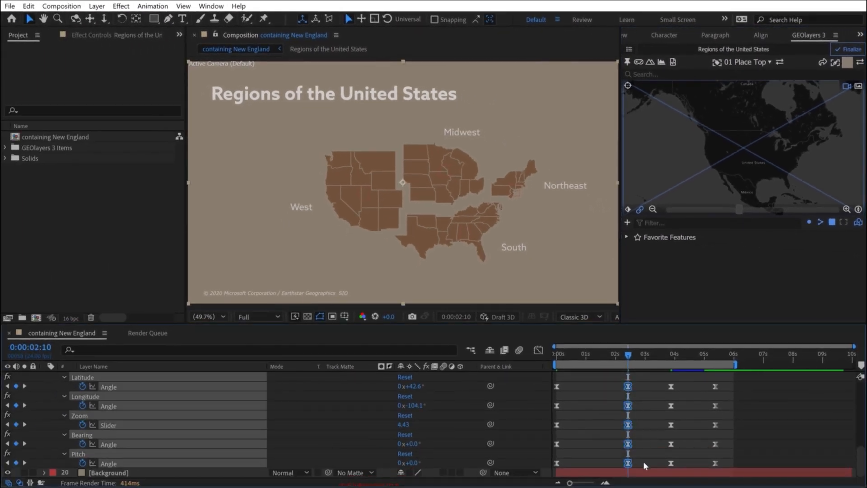
pyautogui.moveTo(650, 378); pyautogui.dragTo(683, 463)
pyautogui.click(672, 357)
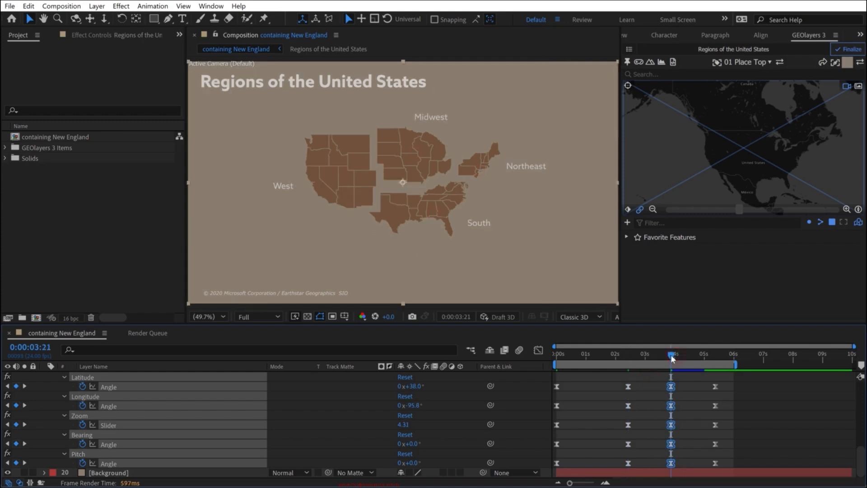
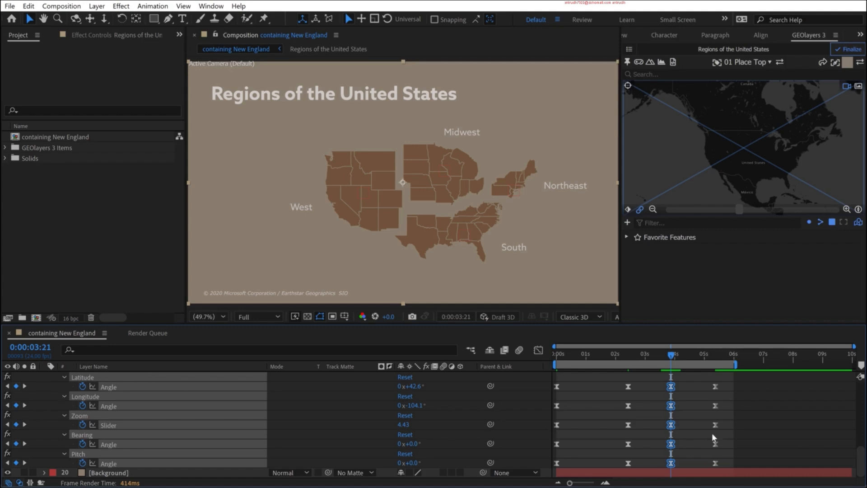
# - Preview the map animation from the start of the composition
pyautogui.click(763, 405)
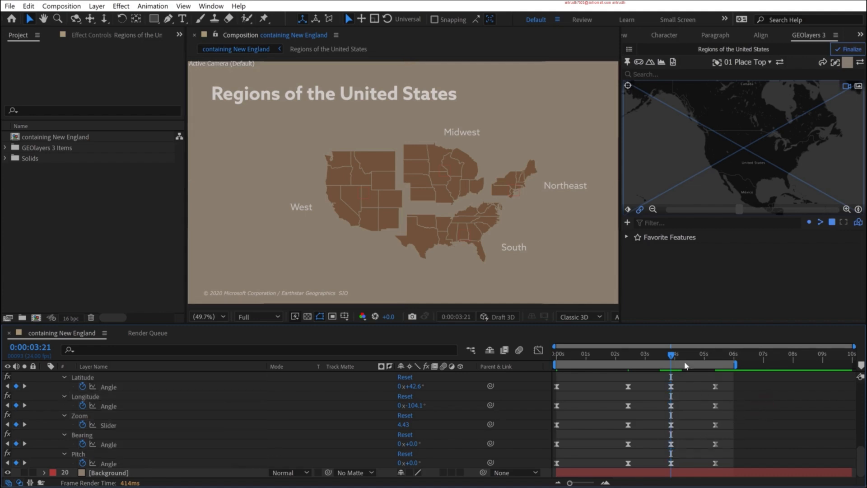
pyautogui.press('Home')
pyautogui.press('space')
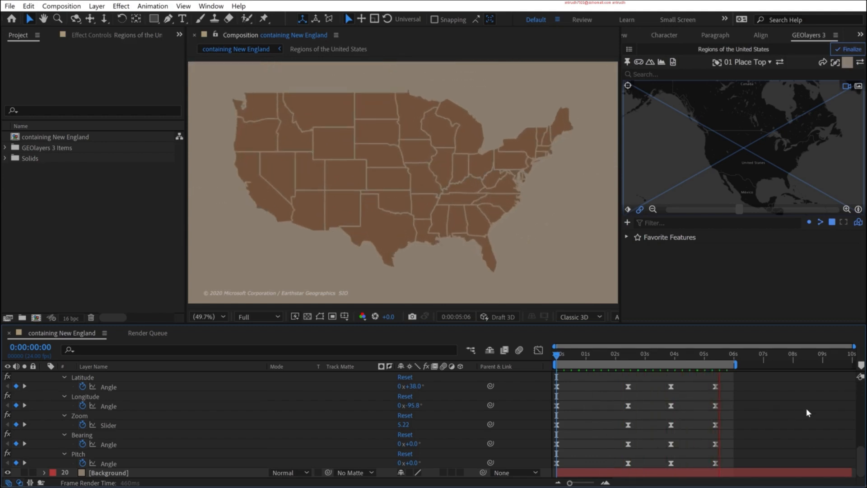
pyautogui.press('space')
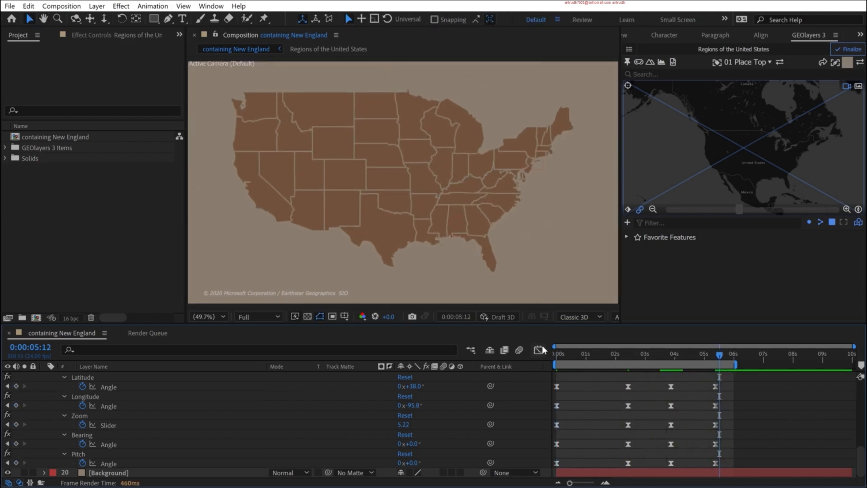
# - Adjust the speed curves of the map view's Latitude, Longitude, Zoom, Bearing and Pitch keyframes in the Graph Editor and preview the result
pyautogui.moveTo(641, 378); pyautogui.dragTo(549, 470)
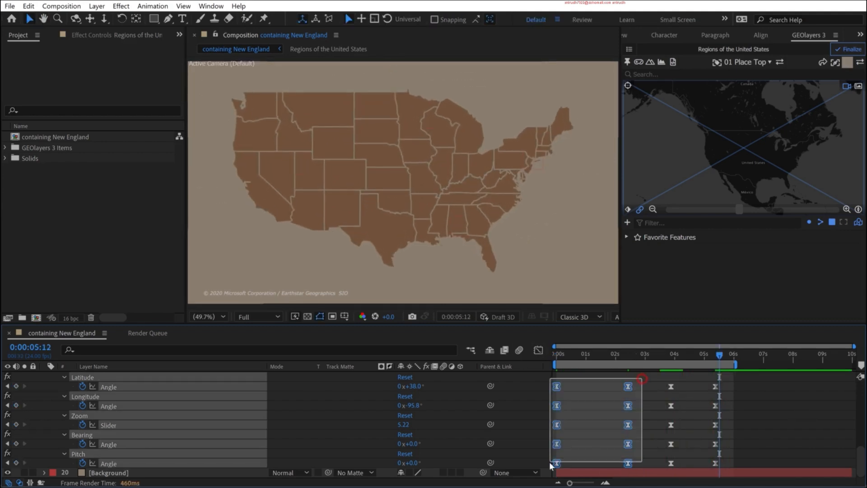
pyautogui.click(540, 351)
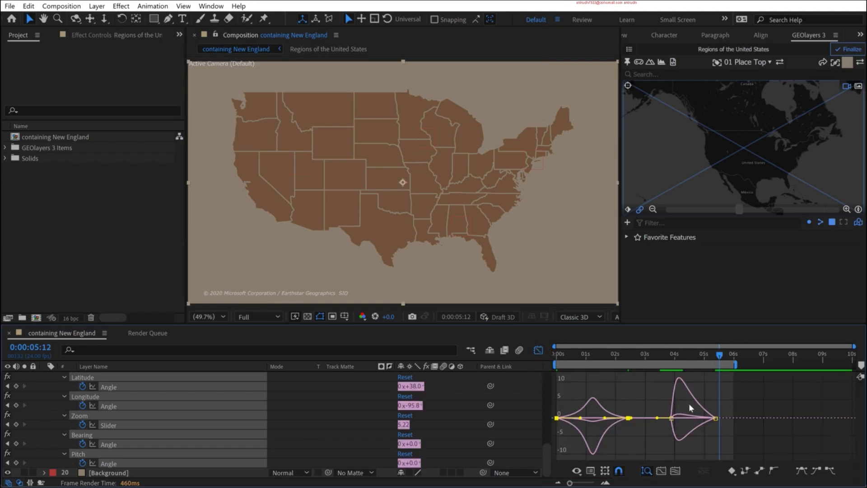
pyautogui.moveTo(686, 406); pyautogui.dragTo(661, 424)
pyautogui.press('space')
pyautogui.hotkey('shift', 'F3')
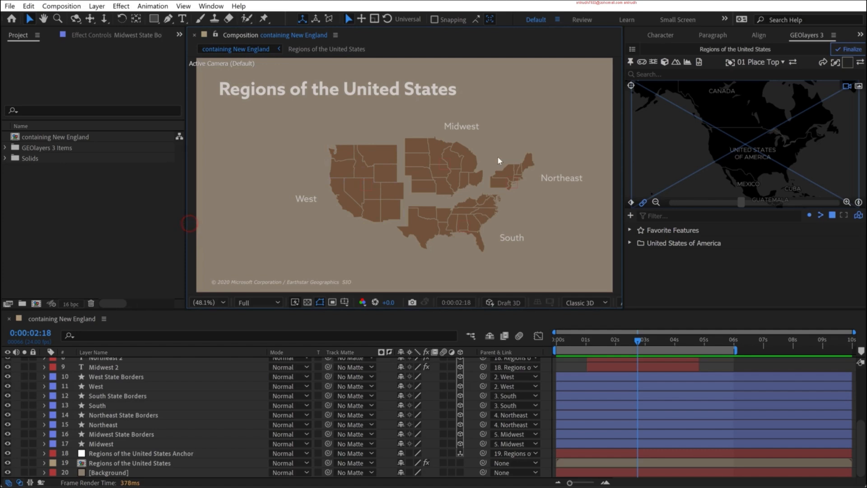
# - Examine the Midwest region's outline around the Great Lakes in the maximized composition view at 200%
pyautogui.press('`')
pyautogui.hotkey('shift', '/')
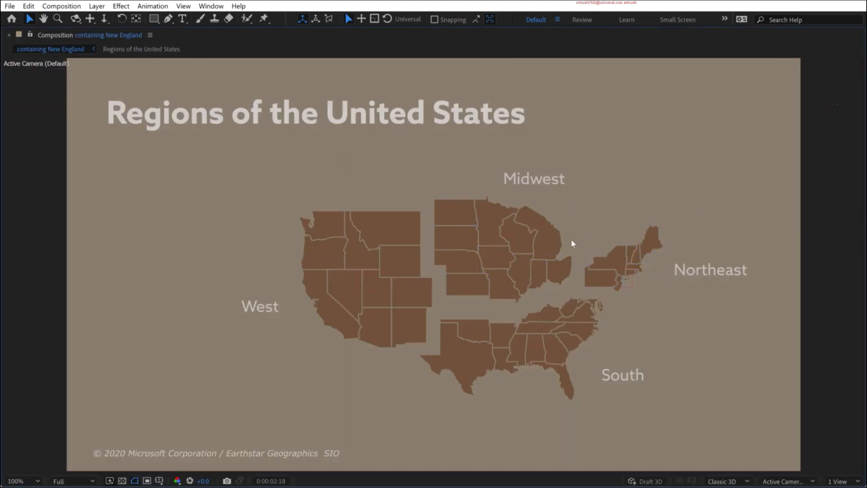
pyautogui.scroll(1, 570, 240)
pyautogui.scroll(2, 562, 243)
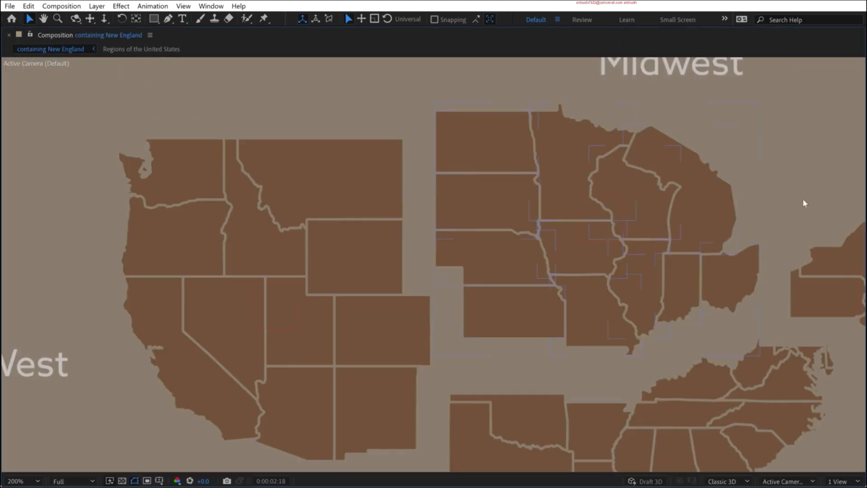
pyautogui.press('space')
pyautogui.moveTo(805, 201); pyautogui.dragTo(627, 248)
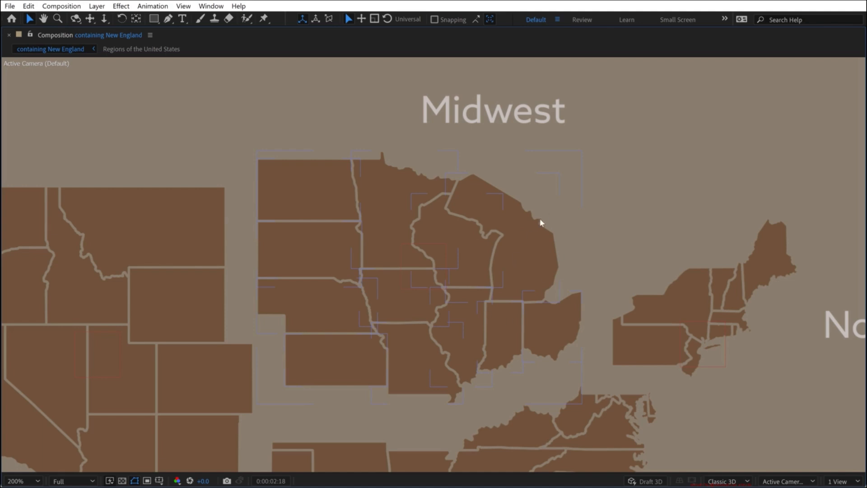
# - Inspect the Northeast and South coastlines down to Florida and the Gulf at 400%, and return to the full workspace layout
pyautogui.press('h')
pyautogui.moveTo(596, 358); pyautogui.dragTo(493, 266)
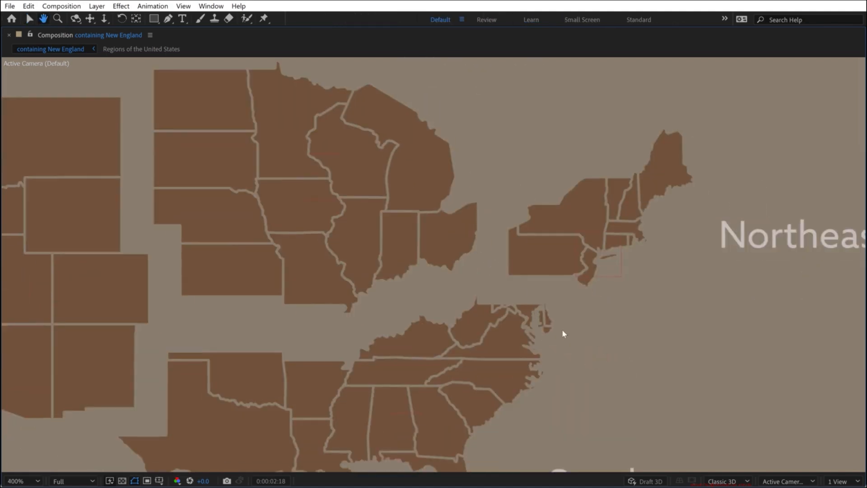
pyautogui.scroll(1, 564, 333)
pyautogui.moveTo(602, 362); pyautogui.dragTo(528, 150)
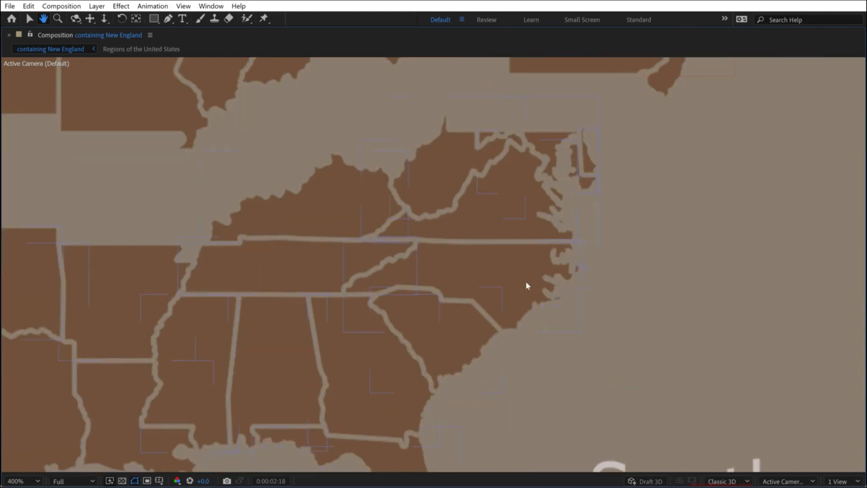
pyautogui.press('v')
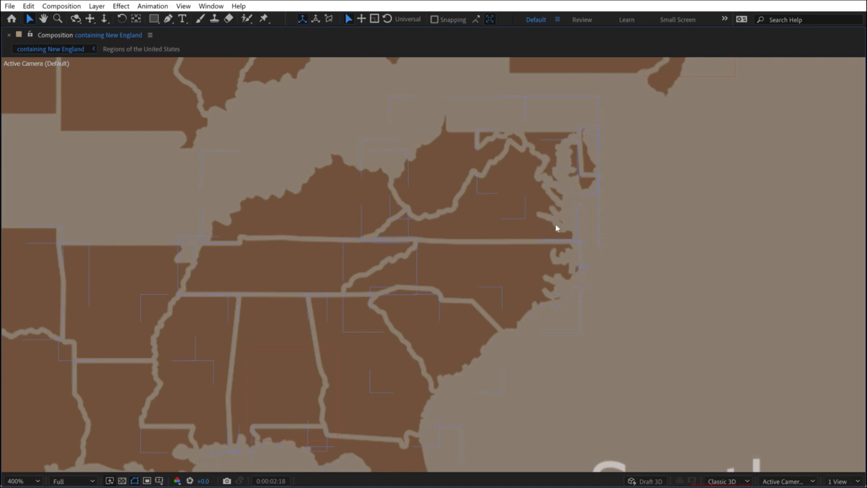
pyautogui.press('h')
pyautogui.moveTo(481, 390); pyautogui.dragTo(626, 204)
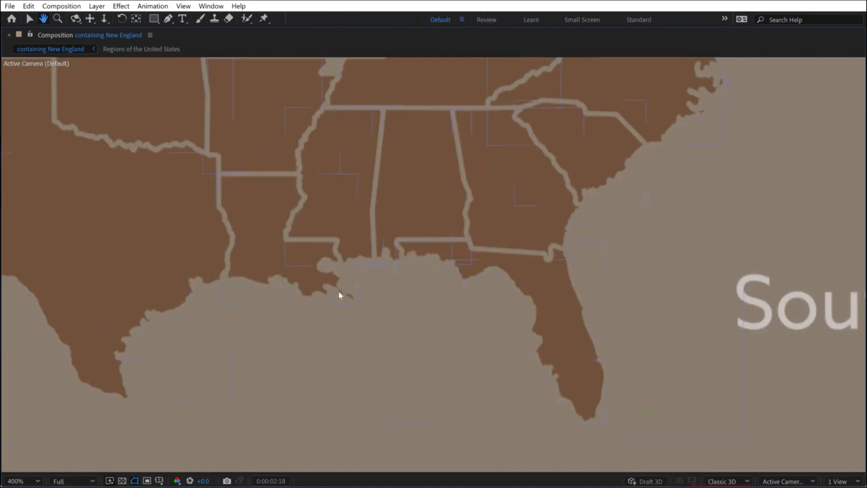
pyautogui.press('v')
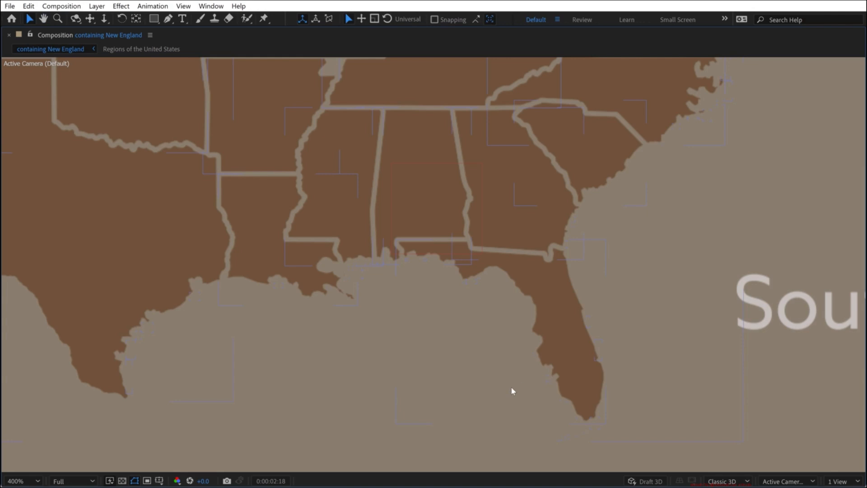
pyautogui.hotkey('shift', '/')
pyautogui.press('`')
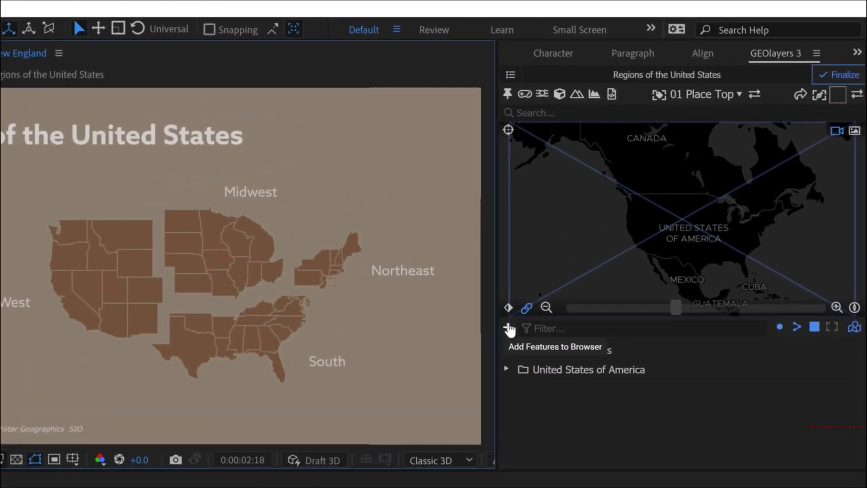
# - Download the Natural Earth Lakes dataset into the GEOlayers feature browser
pyautogui.click(508, 328)
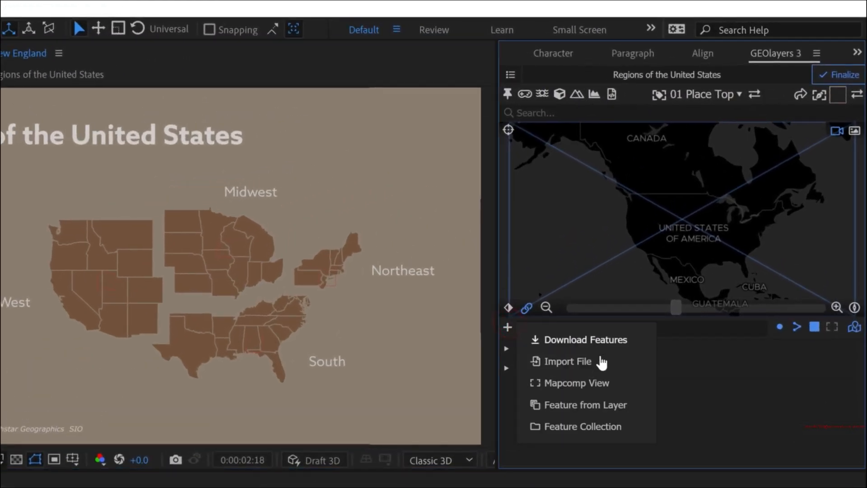
pyautogui.click(607, 346)
pyautogui.scroll(-4, 642, 256)
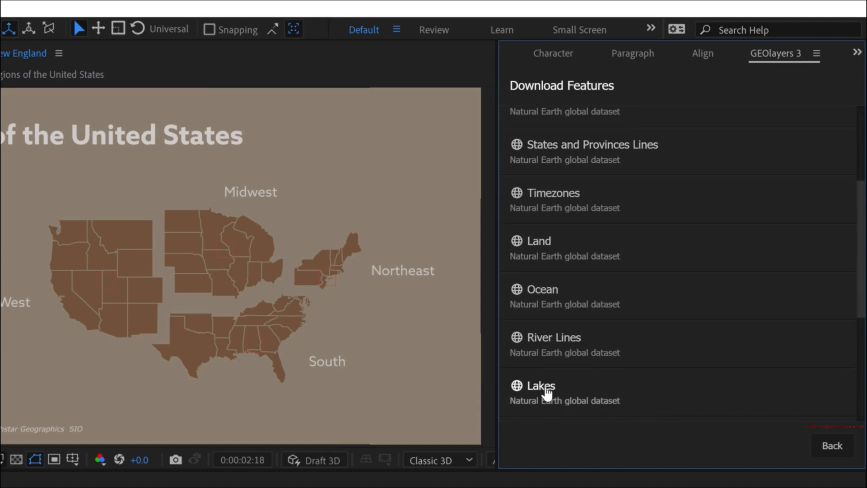
pyautogui.click(542, 386)
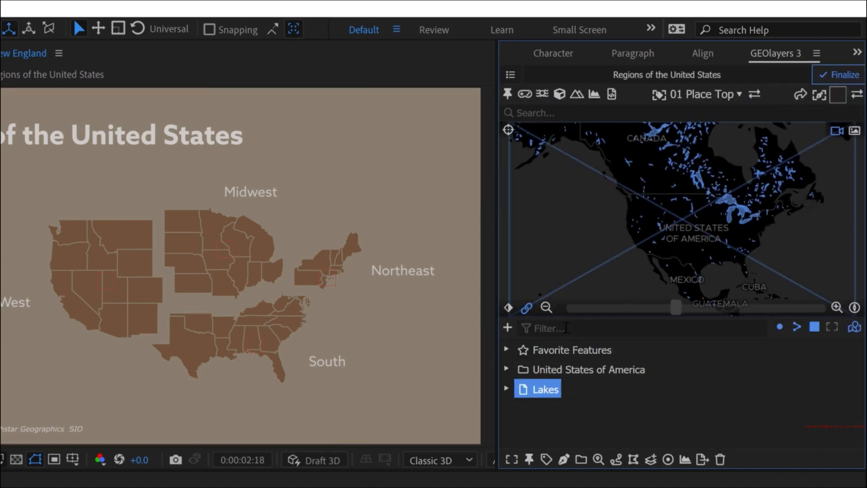
# - Filter the features for "huron" and copy the name_alt attribute name from Lake Huron's properties
pyautogui.click(565, 327)
pyautogui.write('huron')
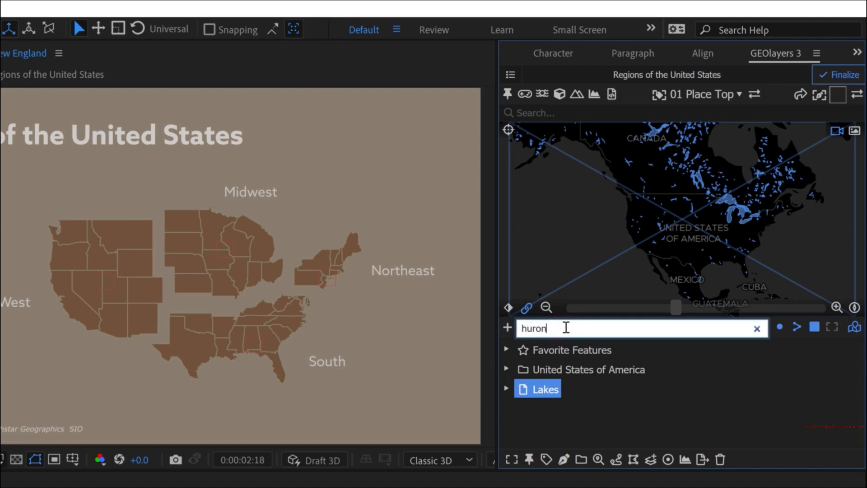
pyautogui.scroll(-5, 602, 431)
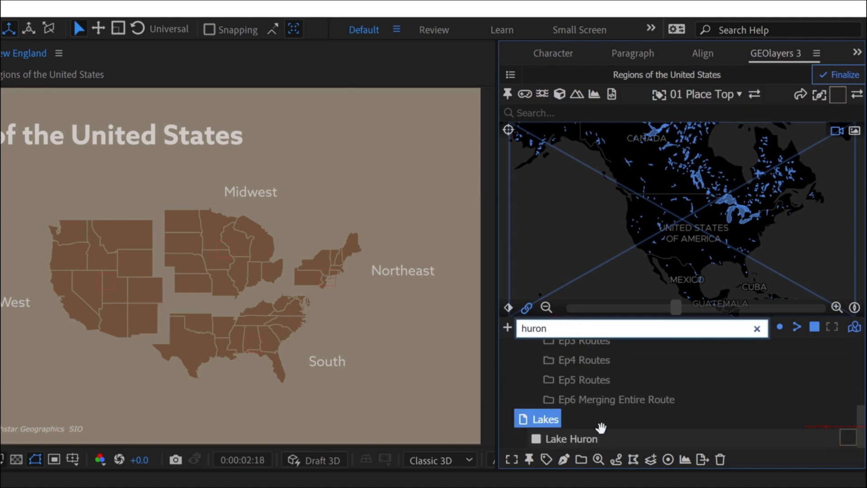
pyautogui.click(567, 440)
pyautogui.click(598, 459)
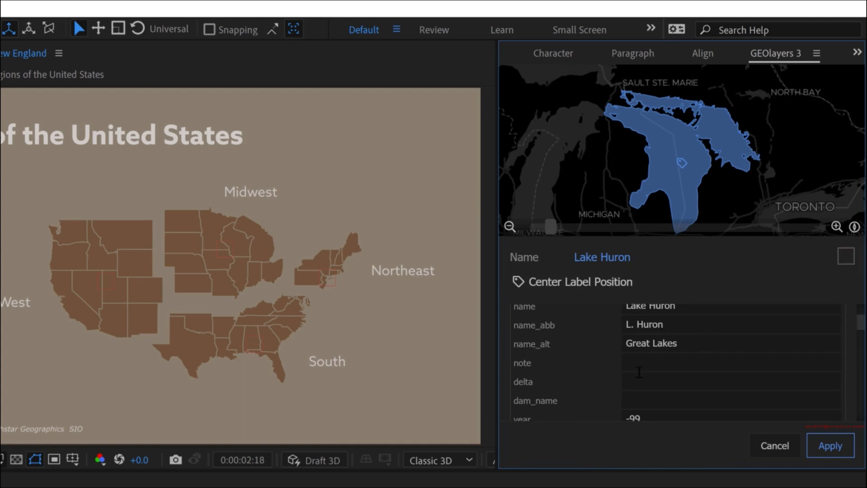
pyautogui.click(532, 348)
pyautogui.click(771, 447)
# - Filter the features by name_alt=Great Lakes and merge all matches from Lake Erie through St. Marys River into one feature
pyautogui.doubleClick(551, 328)
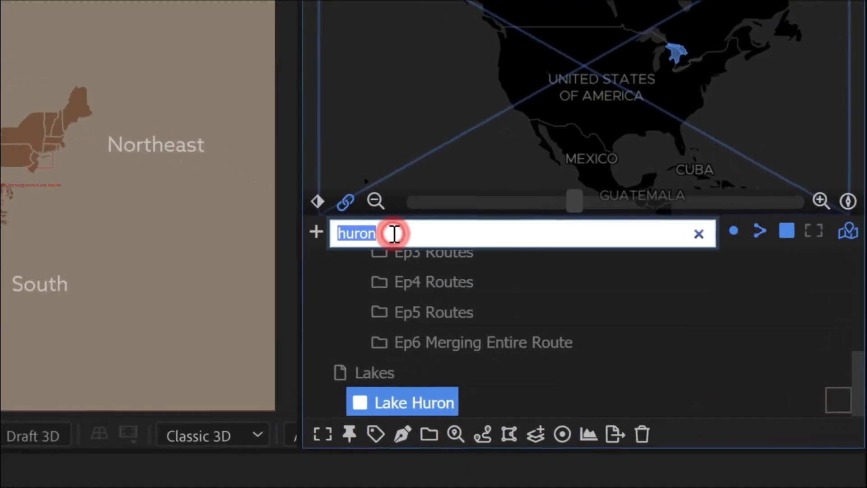
pyautogui.hotkey('ctrl', 'v')
pyautogui.write('=Great Lakes')
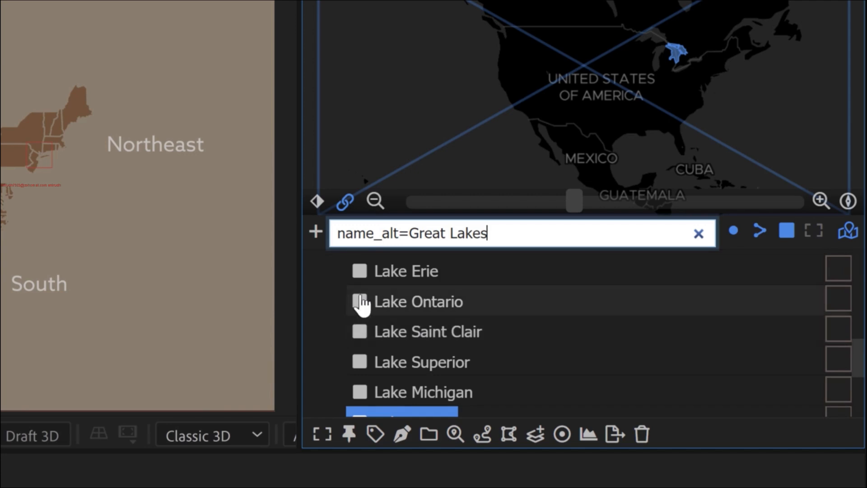
pyautogui.scroll(3, 439, 341)
pyautogui.click(409, 402)
pyautogui.scroll(-5, 457, 356)
pyautogui.scroll(-4, 451, 361)
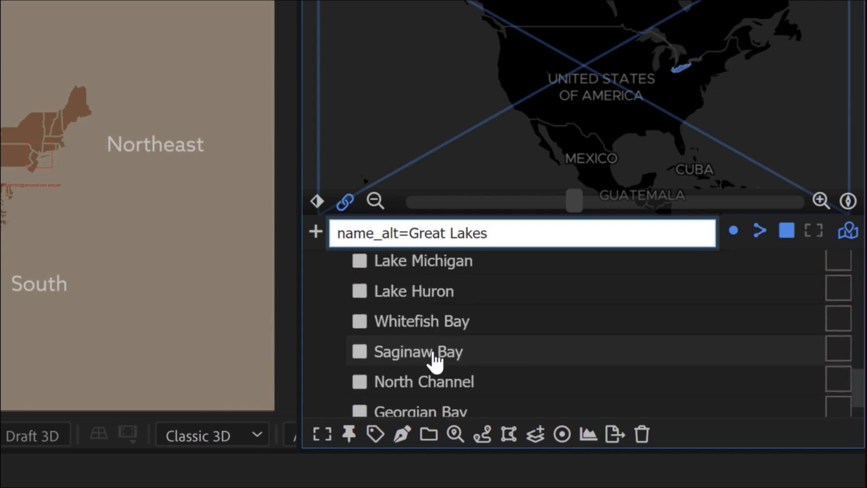
pyautogui.keyDown('shift'); pyautogui.click(415, 403); pyautogui.keyUp('shift')
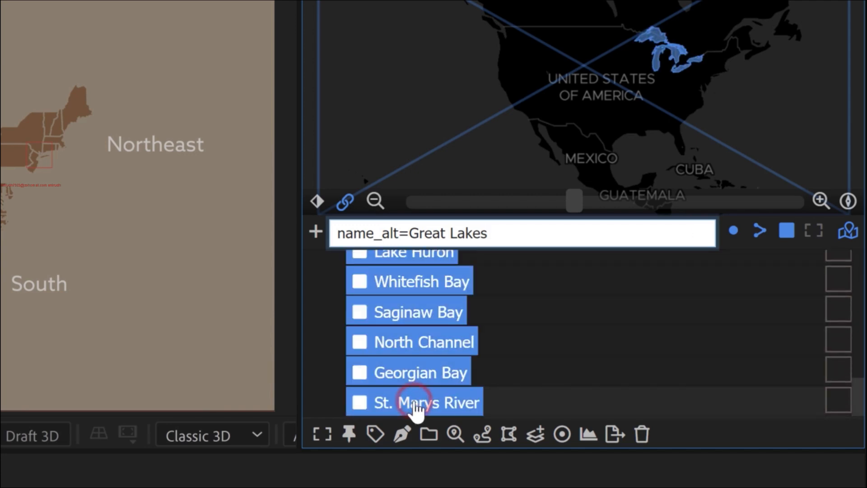
pyautogui.click(535, 440)
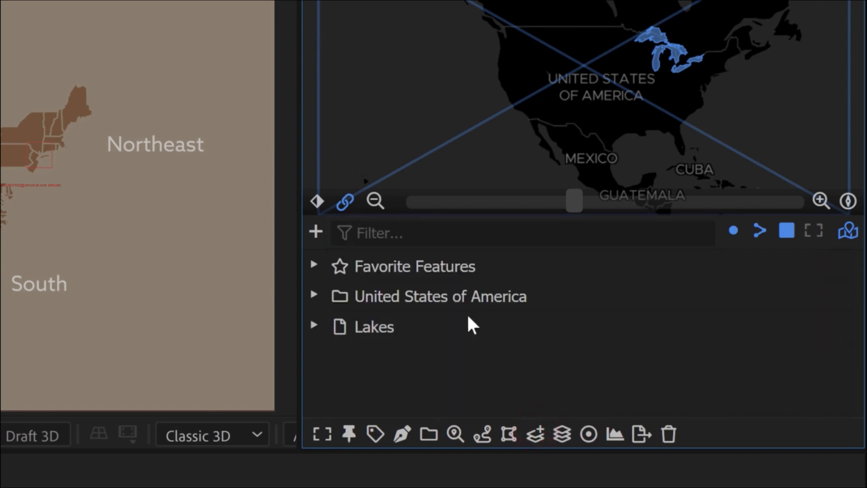
# - Move the merged lakes feature out of the Lakes dataset and delete the dataset from the feature browser
pyautogui.moveTo(458, 373); pyautogui.dragTo(373, 360)
pyautogui.click(373, 353)
pyautogui.click(643, 436)
# - Rename the merged lakes feature "The Great Lakes" in its feature properties
pyautogui.click(455, 436)
pyautogui.click(471, 119)
pyautogui.write('The Great ')
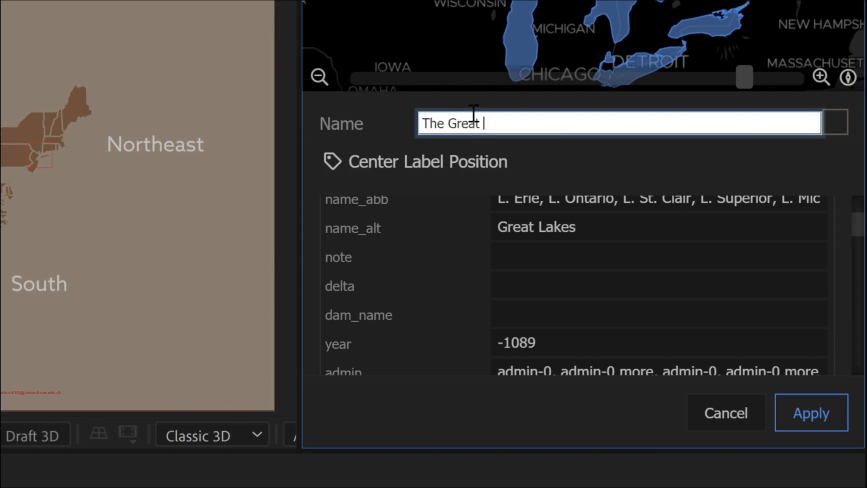
pyautogui.write('Lakes')
pyautogui.click(803, 424)
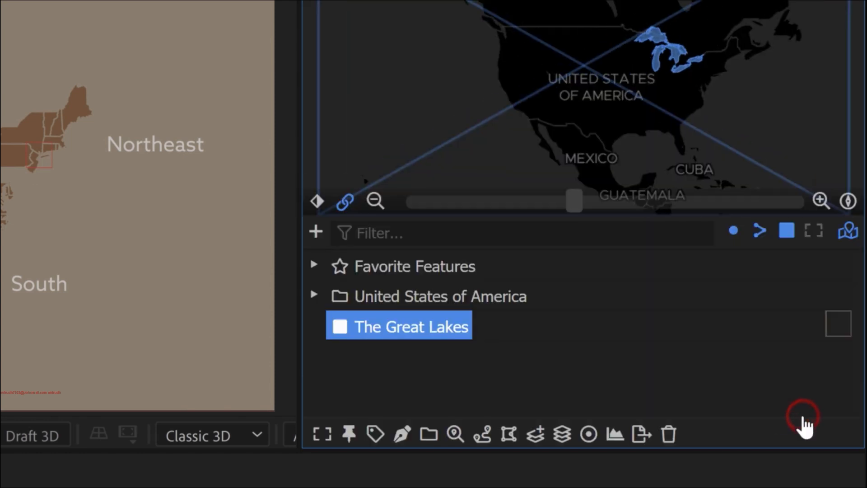
# - Merge all the Midwest features in the United States of America collection into a single feature
pyautogui.click(314, 295)
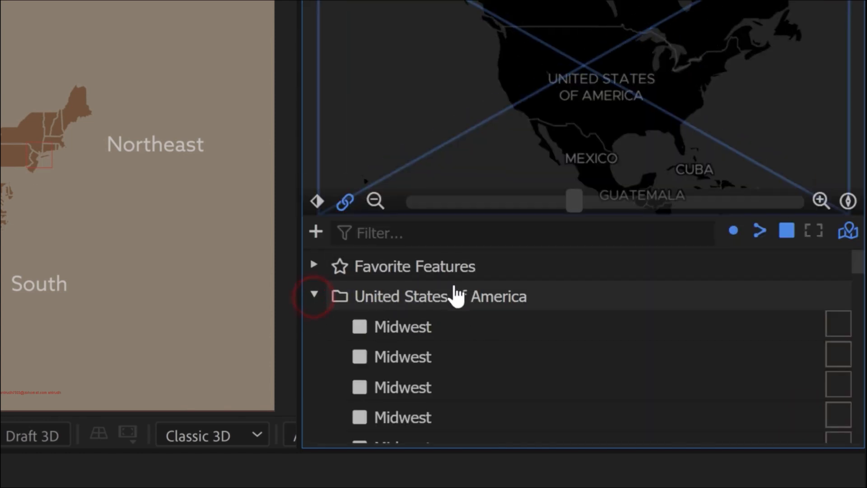
pyautogui.click(386, 319)
pyautogui.scroll(-6, 406, 344)
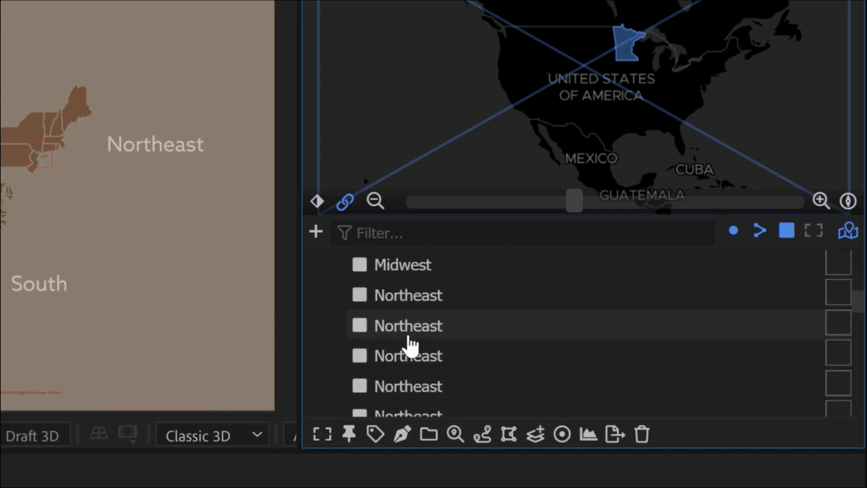
pyautogui.click(407, 264)
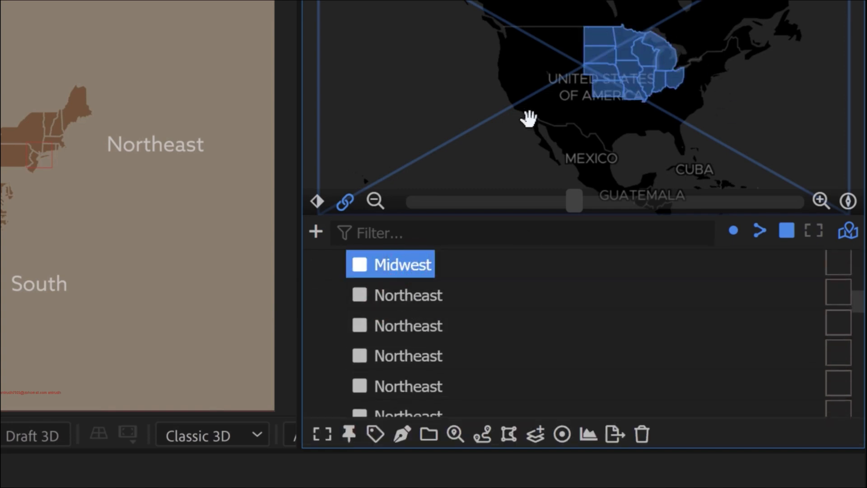
pyautogui.click(536, 434)
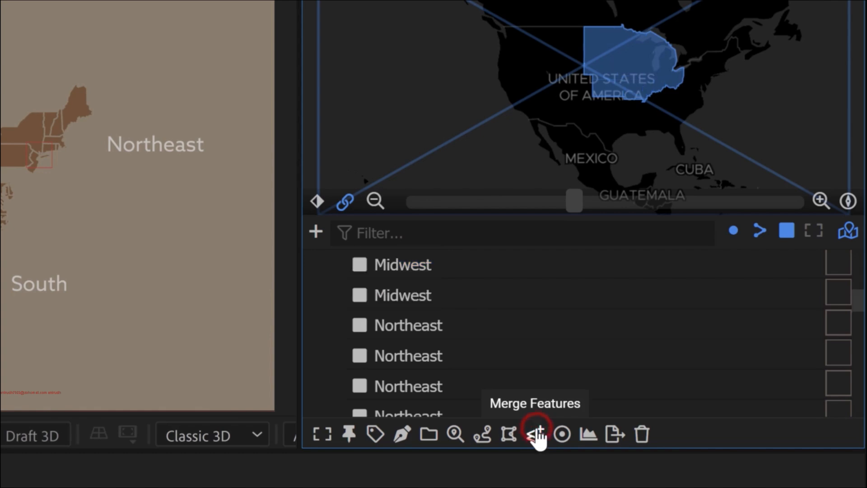
pyautogui.scroll(3, 477, 344)
pyautogui.scroll(2, 476, 344)
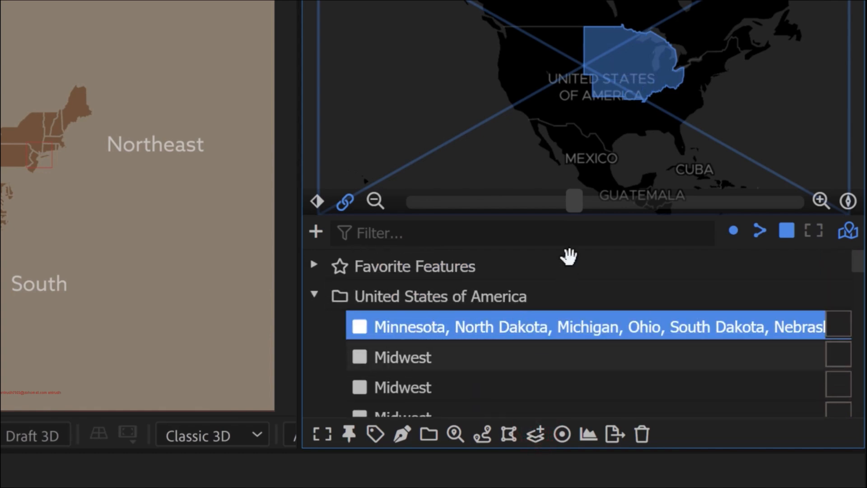
# - Rename the merged Midwest feature "THE MIDWEST" and move it out of the United States of America collection
pyautogui.click(455, 435)
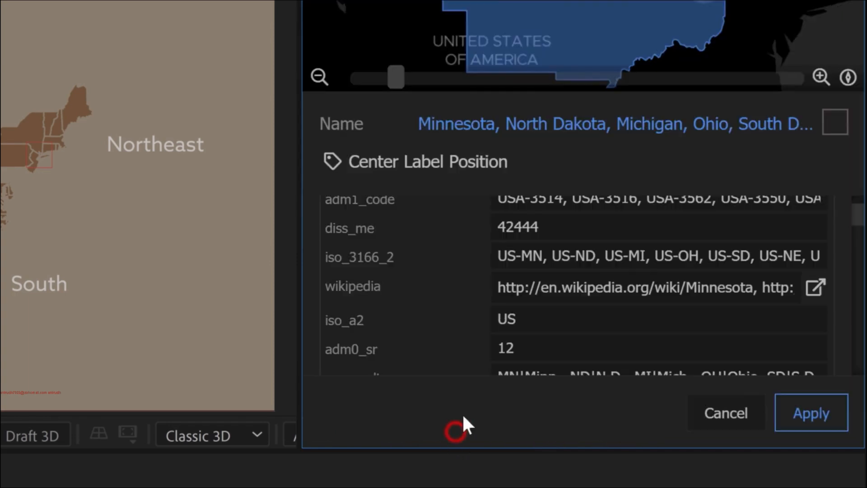
pyautogui.click(541, 129)
pyautogui.write('THE MIDWEST')
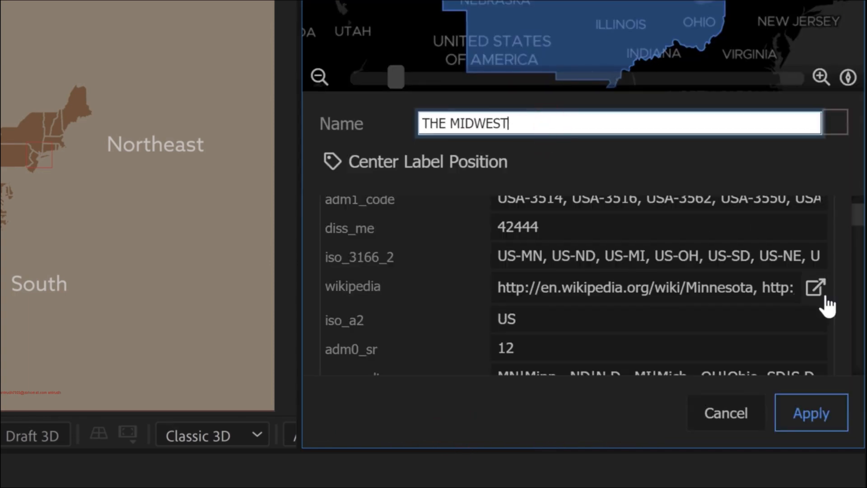
pyautogui.click(811, 413)
pyautogui.moveTo(400, 342); pyautogui.dragTo(398, 296)
pyautogui.click(316, 326)
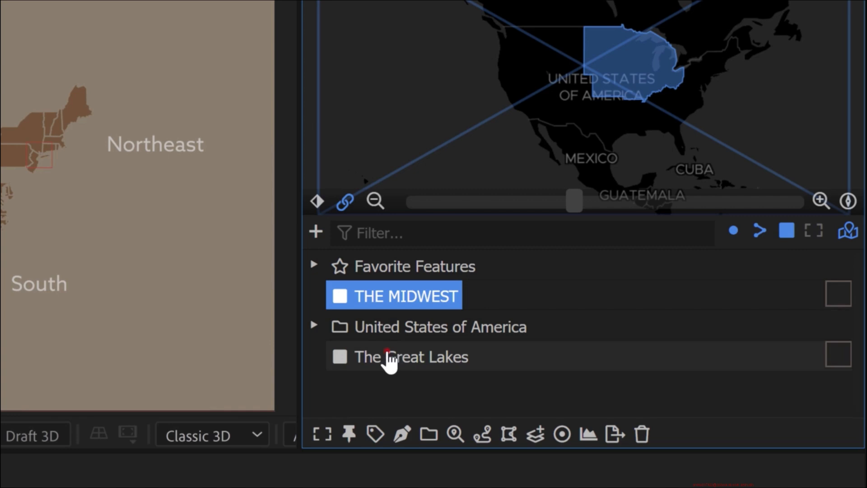
# - Subtract The Great Lakes feature from THE MIDWEST in the feature browser
pyautogui.keyDown('ctrl'); pyautogui.click(394, 357); pyautogui.keyUp('ctrl')
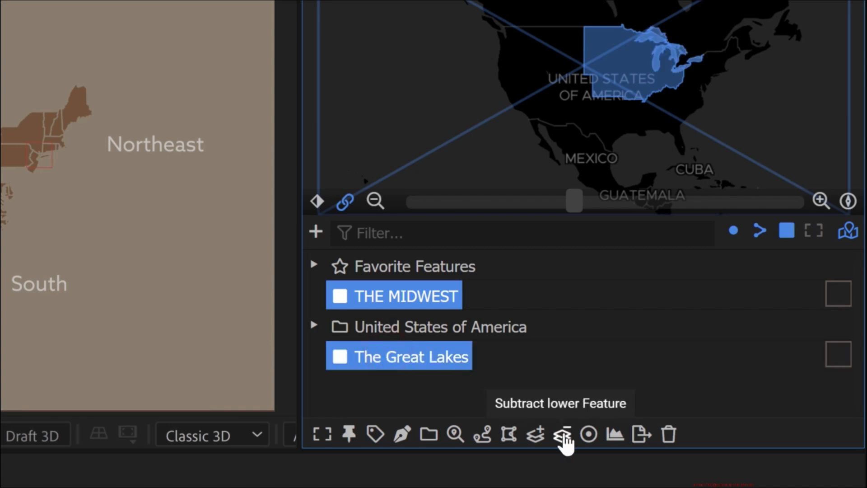
pyautogui.click(562, 435)
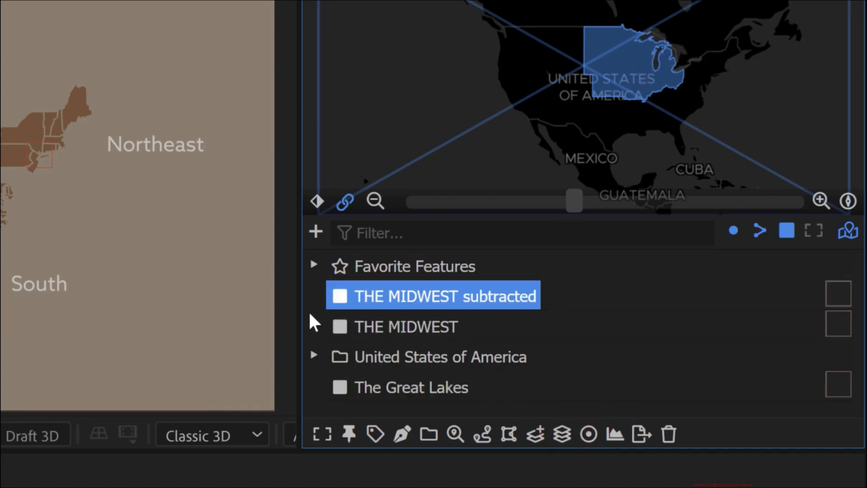
pyautogui.click(414, 293)
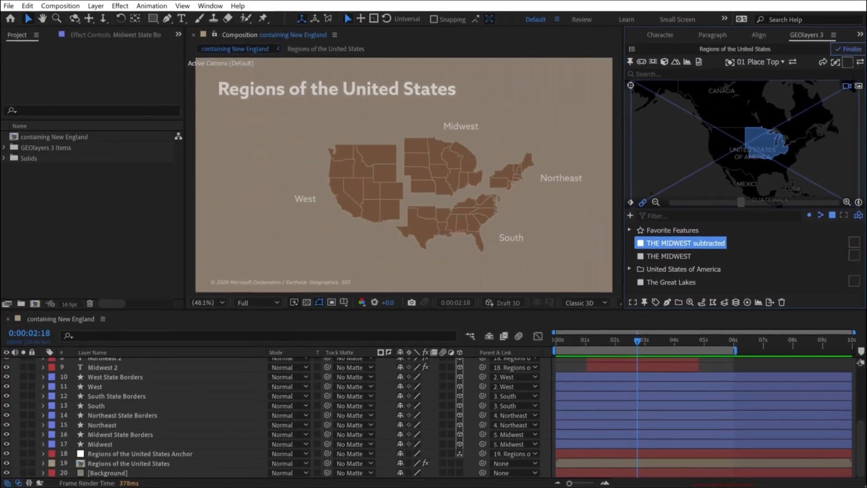
# - Set the drawing style for the subtracted Midwest feature to the solid brown fill
pyautogui.click(847, 62)
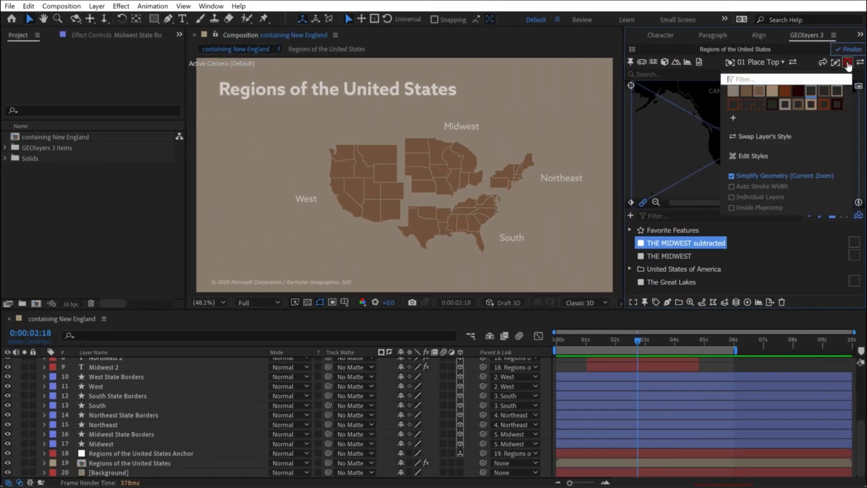
pyautogui.click(748, 93)
pyautogui.click(848, 62)
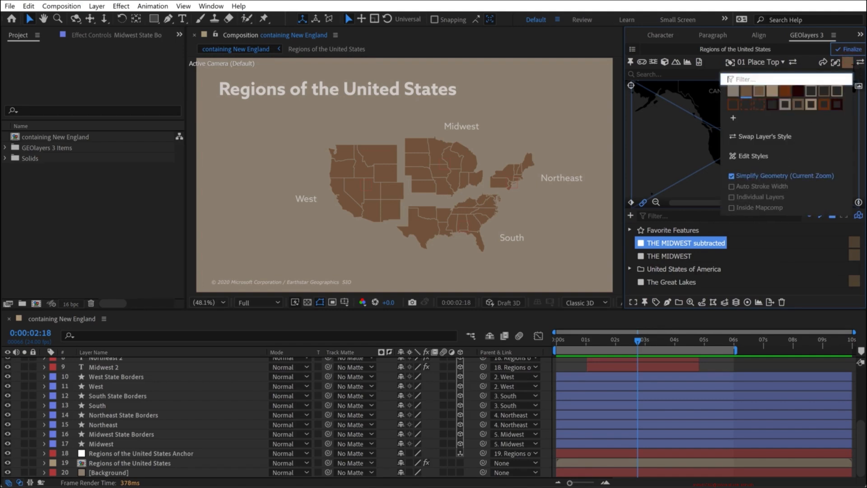
pyautogui.click(848, 64)
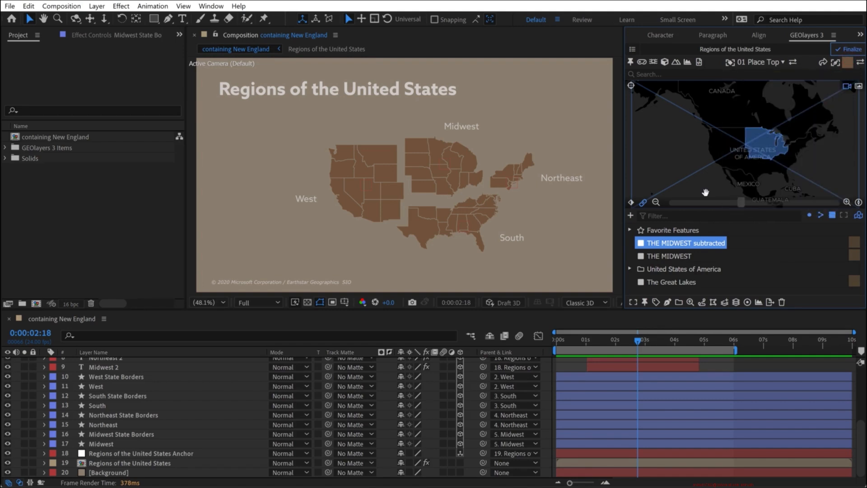
# - Draw the "THE MIDWEST subtracted" feature into the composition at time 0:00:00:00
pyautogui.press('Home')
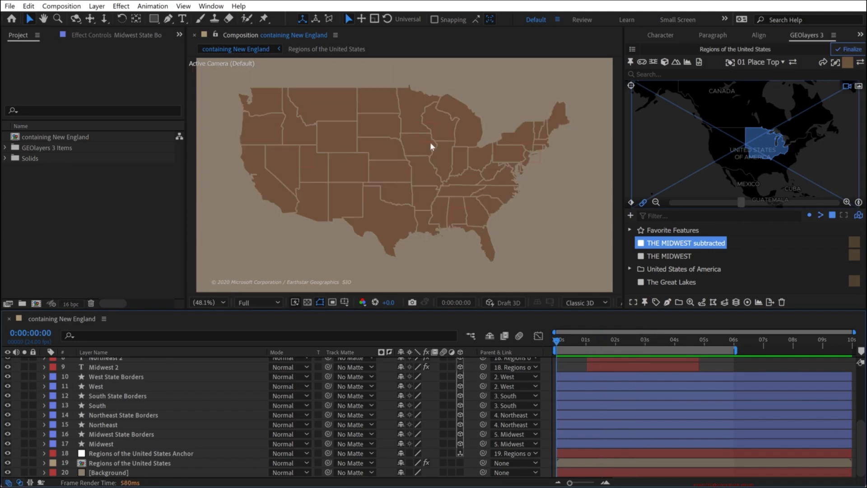
pyautogui.click(667, 302)
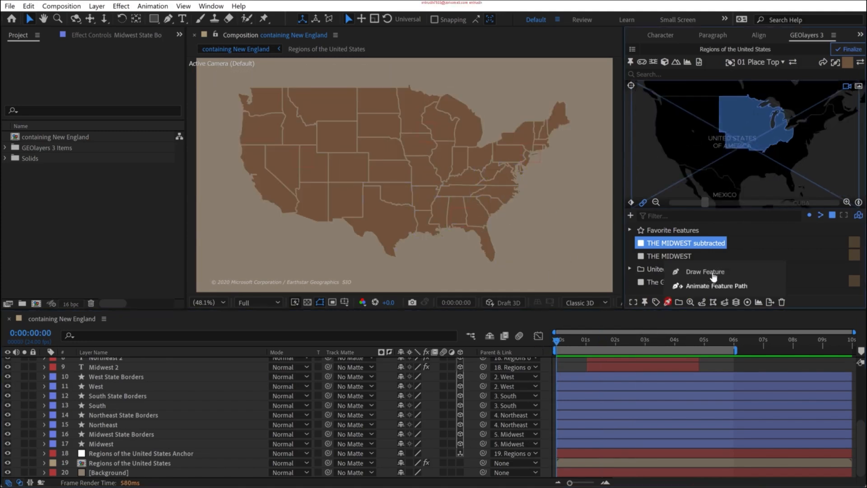
pyautogui.click(714, 273)
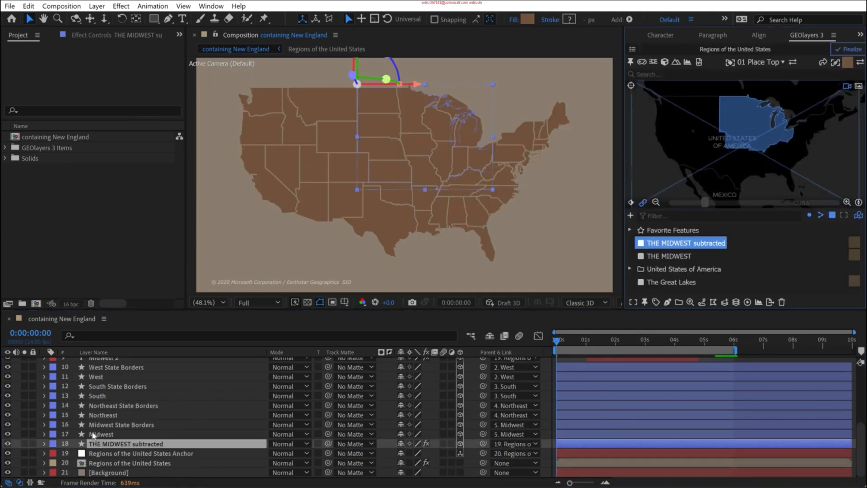
# - Hide the original Midwest shape layer and parent "THE MIDWEST subtracted" to layer 5, Midwest
pyautogui.click(7, 434)
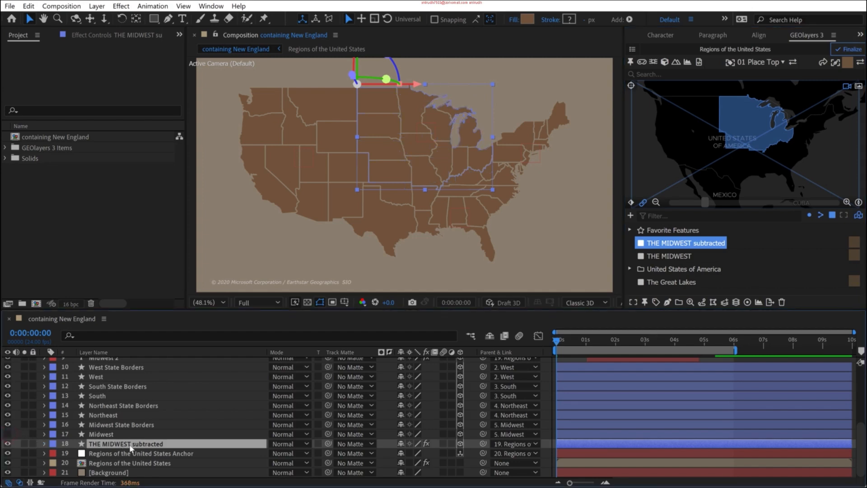
pyautogui.click(500, 443)
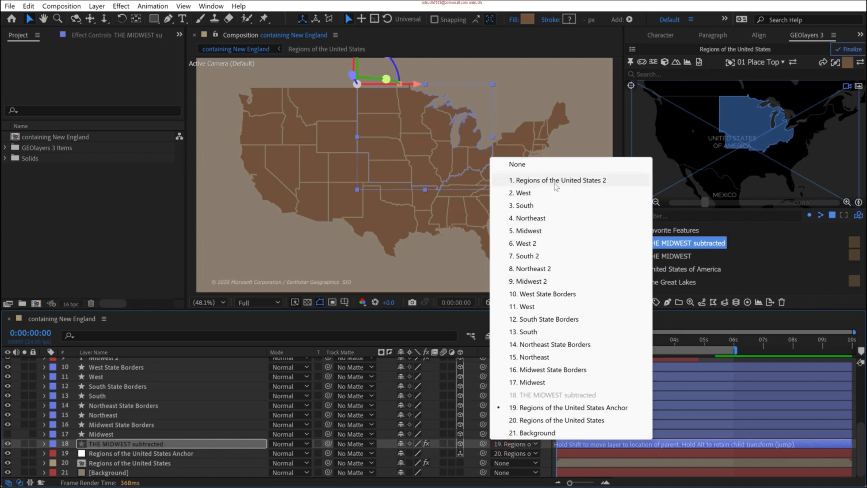
pyautogui.click(528, 229)
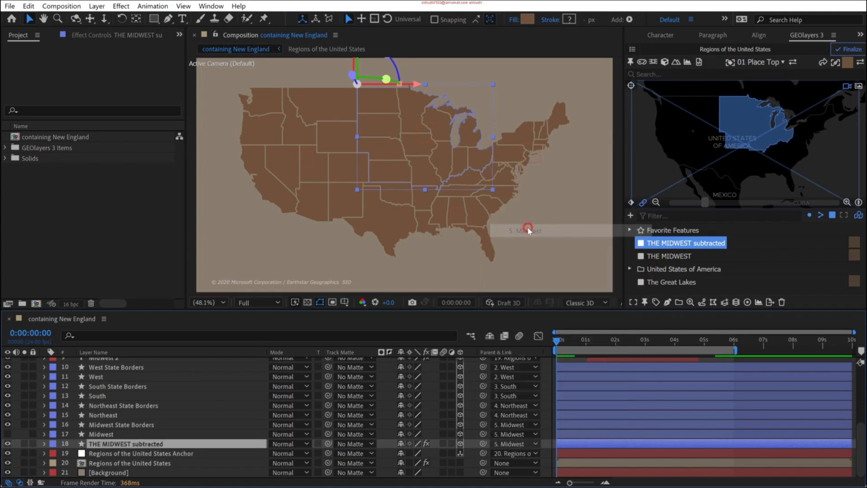
pyautogui.press('F2')
# - Play the region animation full screen to check how the new Midwest shape moves
pyautogui.press('`')
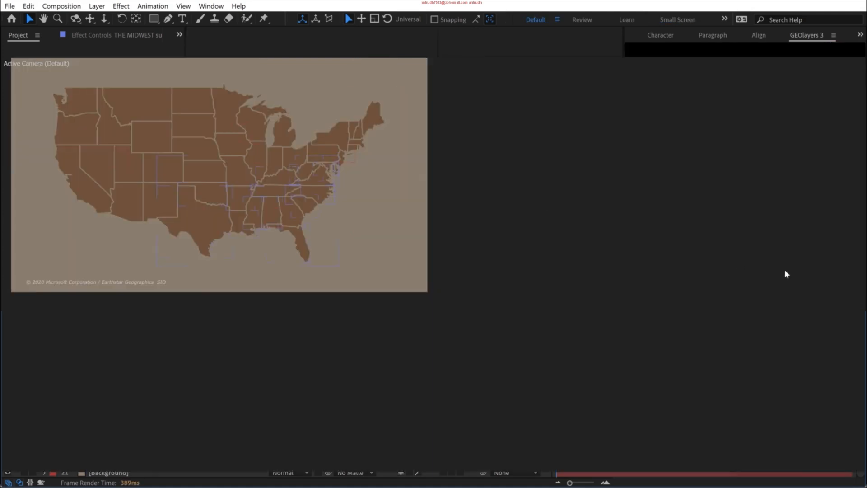
pyautogui.press('space')
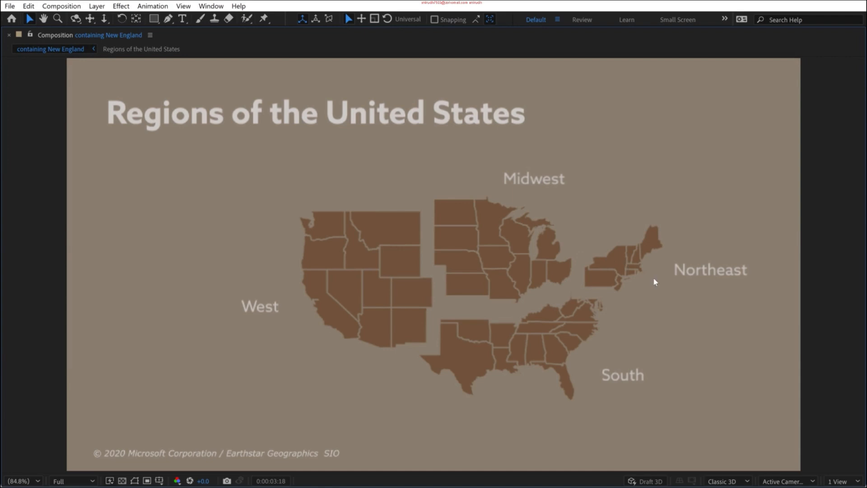
pyautogui.press('`')
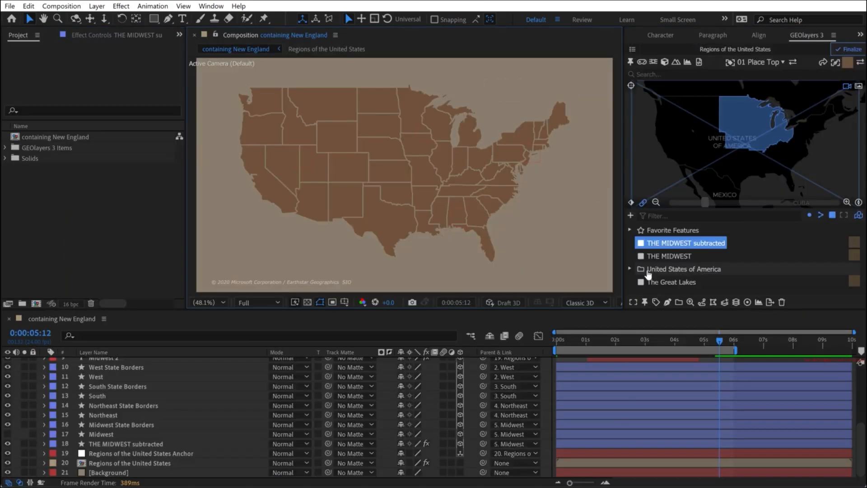
# - Select all the Northeast features in the United States of America collection and merge them into one feature
pyautogui.click(629, 269)
pyautogui.scroll(-5, 650, 275)
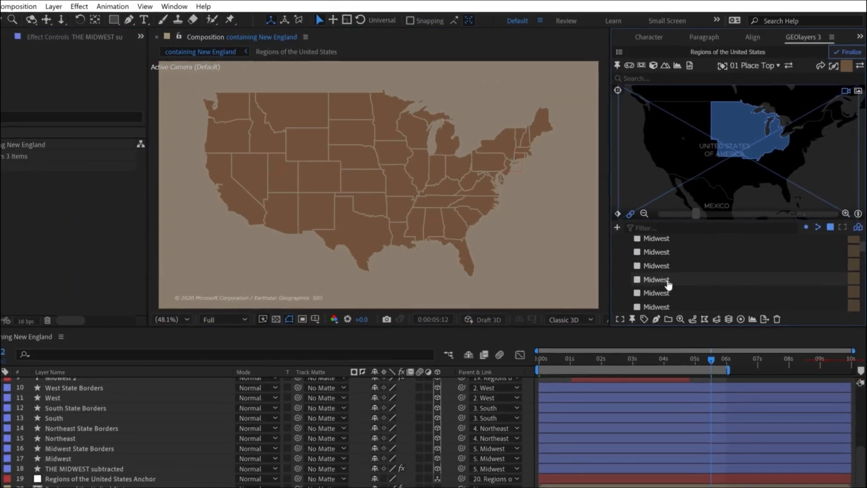
pyautogui.scroll(-2, 667, 281)
pyautogui.click(665, 273)
pyautogui.scroll(-2, 665, 280)
pyautogui.keyDown('shift'); pyautogui.click(666, 287); pyautogui.keyUp('shift')
pyautogui.click(717, 318)
# - Rename the merged Northeast feature "THE NORTHEAST" and move it out of the United States of America collection
pyautogui.doubleClick(697, 286)
pyautogui.doubleClick(697, 182)
pyautogui.write('THE NORTHEAST')
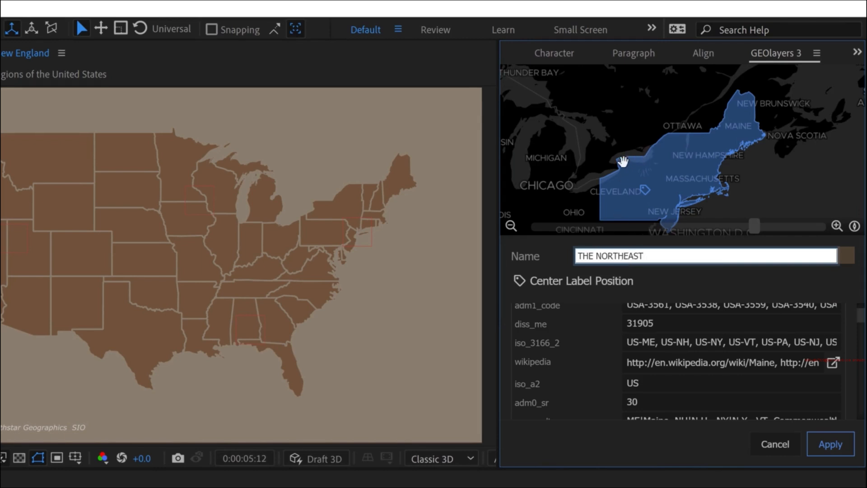
pyautogui.click(836, 451)
# - Subtract The Great Lakes feature from THE NORTHEAST in the feature browser
pyautogui.scroll(-1, 527, 418)
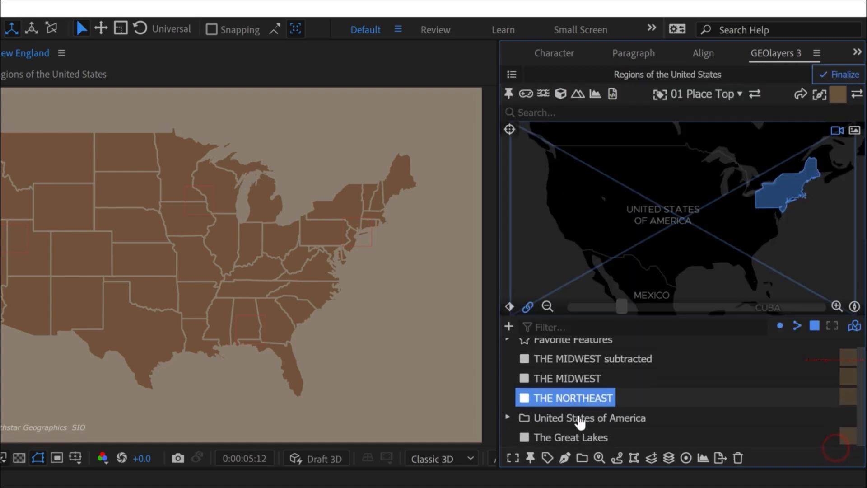
pyautogui.keyDown('ctrl'); pyautogui.click(570, 438); pyautogui.keyUp('ctrl')
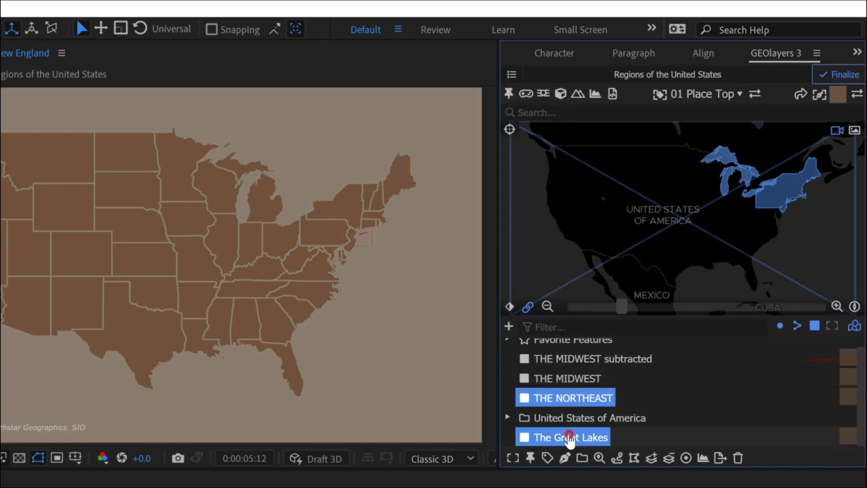
pyautogui.click(669, 457)
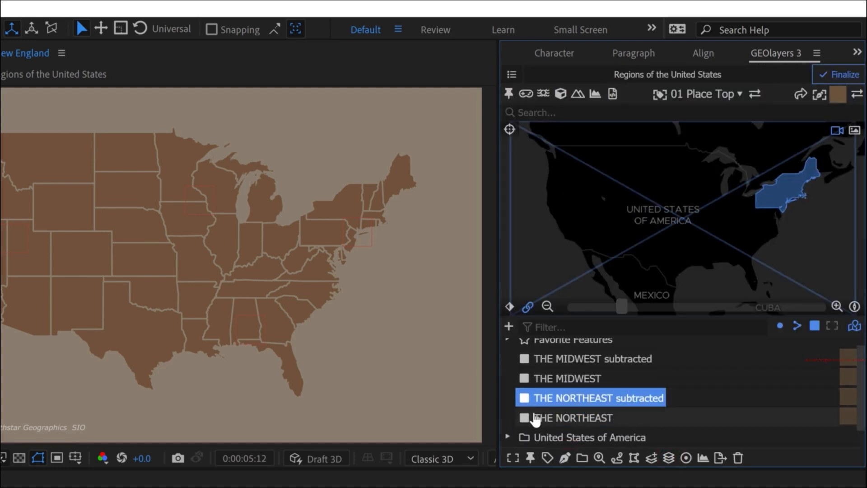
# - Draw the "THE NORTHEAST subtracted" feature at time 0:00:00:00 and place its layer directly below the Northeast layer
pyautogui.press('Home')
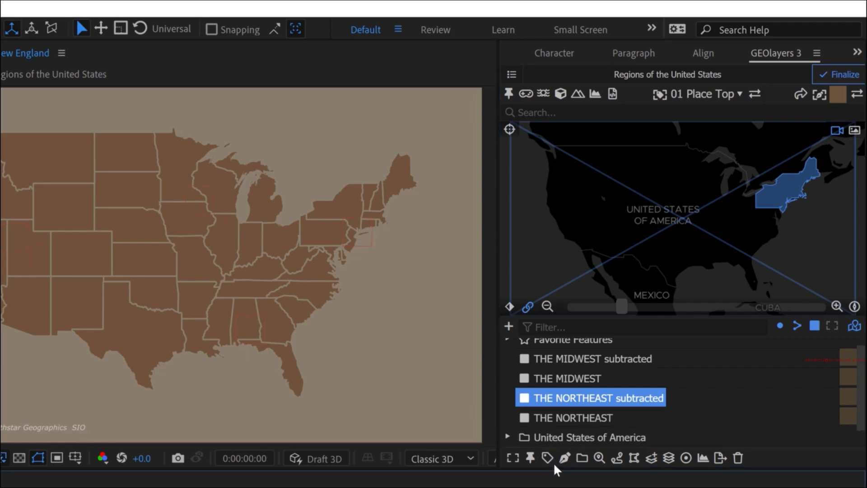
pyautogui.click(564, 458)
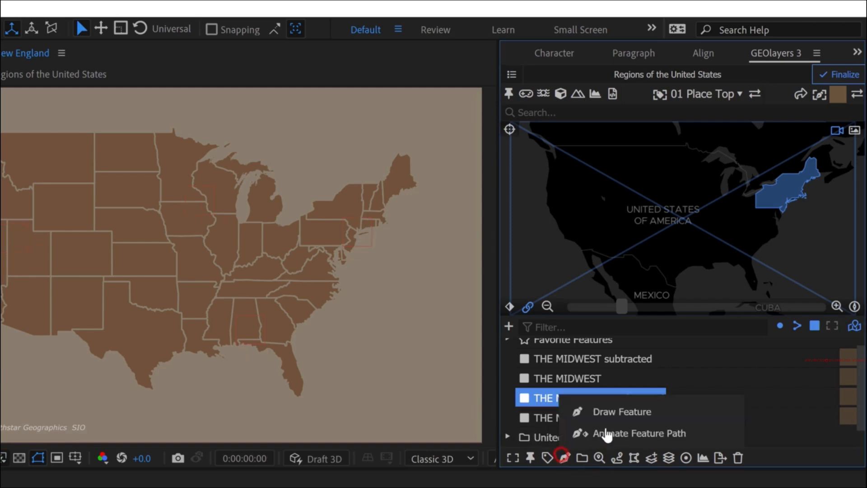
pyautogui.click(603, 413)
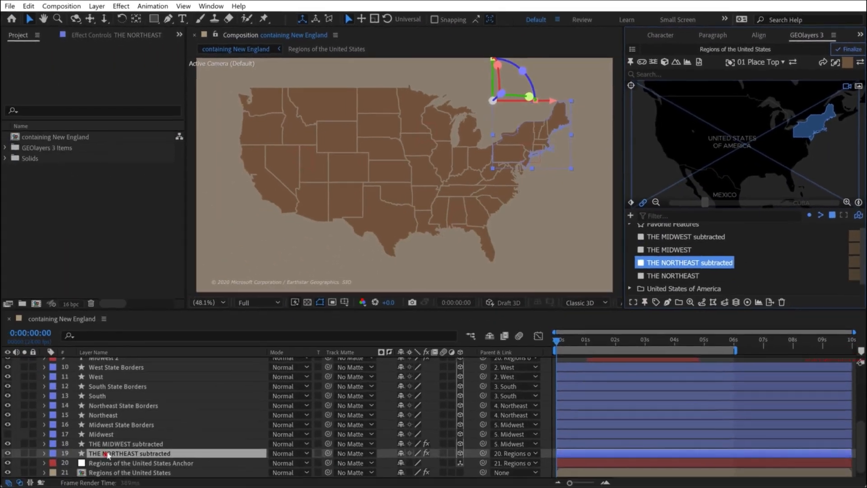
pyautogui.moveTo(104, 453); pyautogui.dragTo(111, 421)
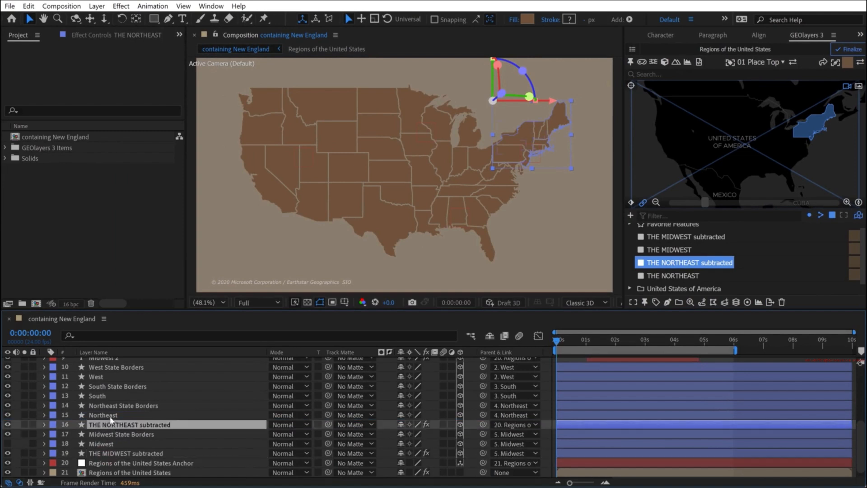
# - Hide the original Northeast shape layer and parent "THE NORTHEAST subtracted" to layer 4, Northeast
pyautogui.click(8, 415)
pyautogui.click(501, 423)
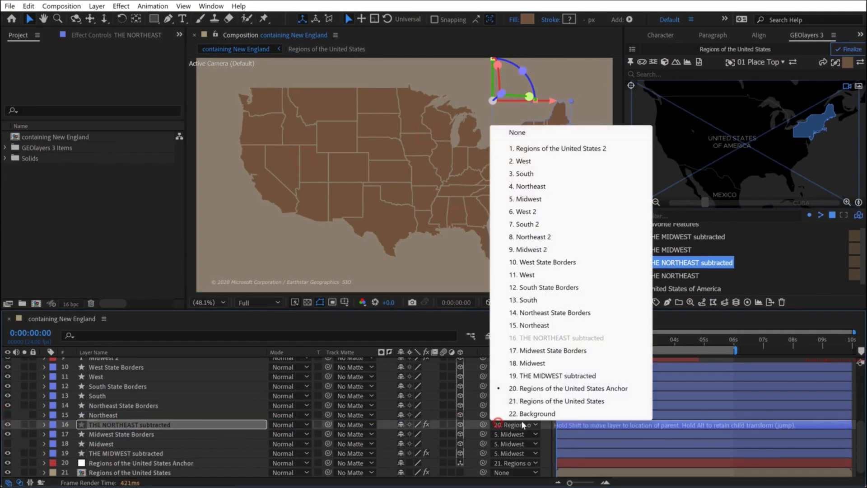
pyautogui.click(535, 186)
# - Play the region animation full screen to check the Midwest and Northeast shapes separating and rejoining
pyautogui.press('`')
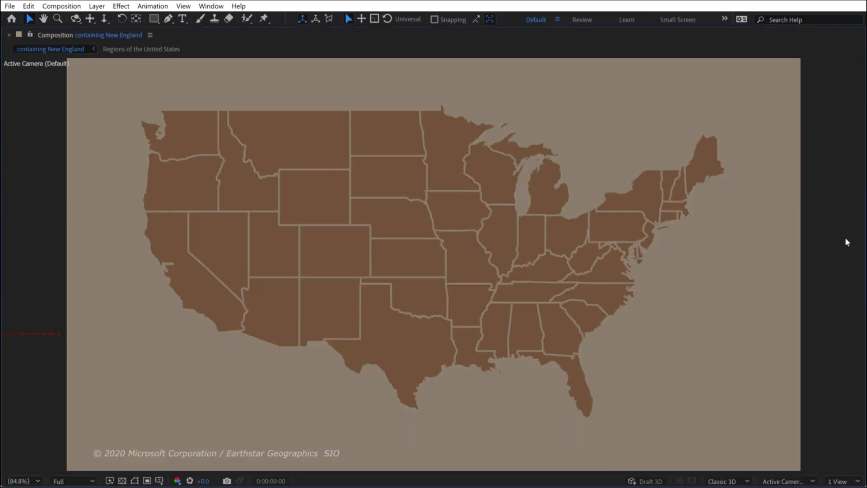
pyautogui.press('space')
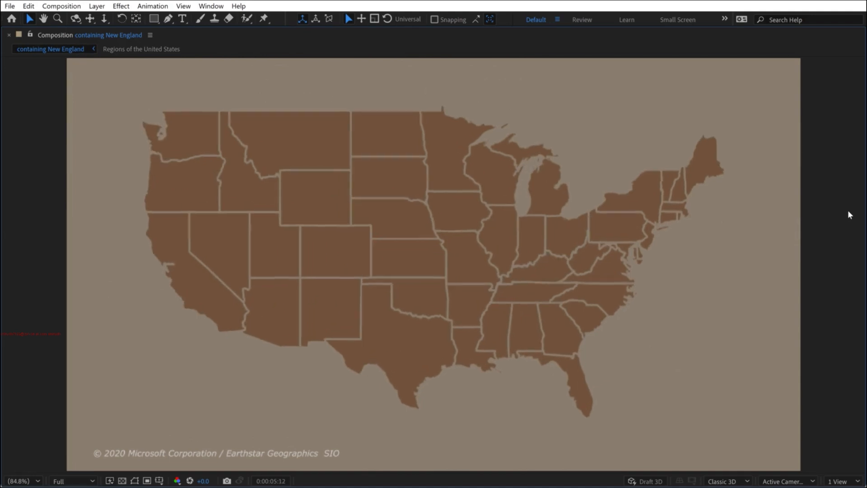
pyautogui.press('space')
pyautogui.press('`')
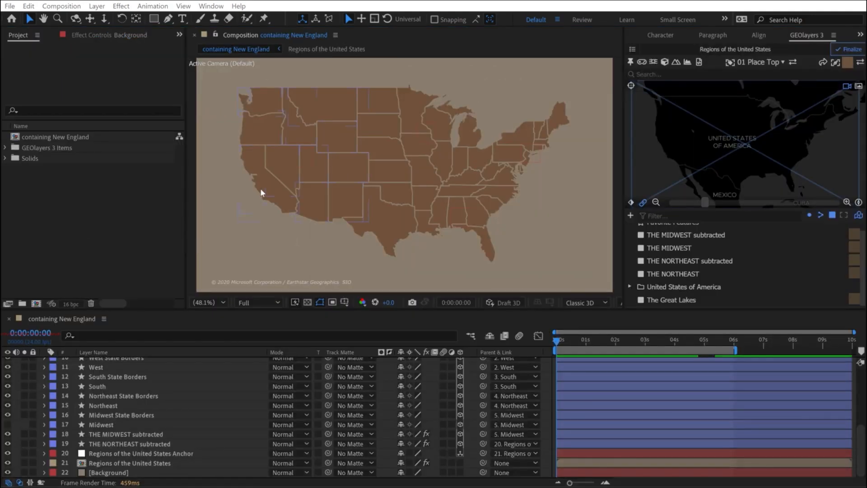
# - Hide the Background layer and examine the border strokes along the Gulf Coast of the South
pyautogui.click(15, 422)
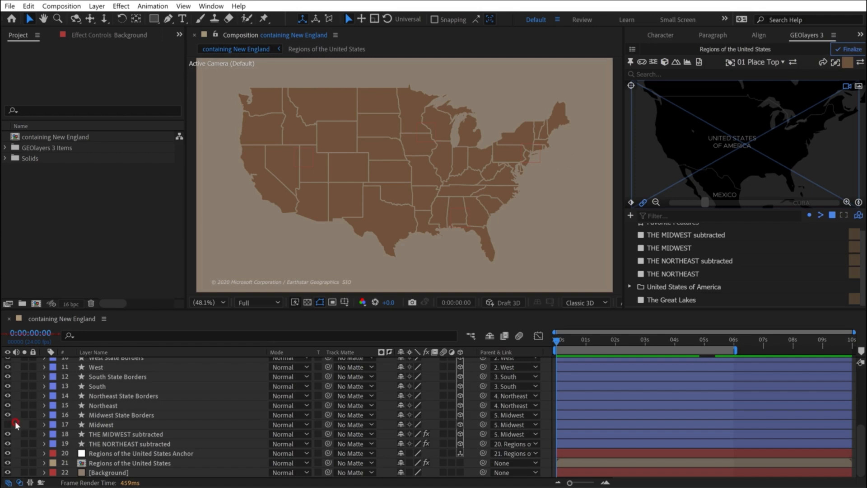
pyautogui.click(7, 471)
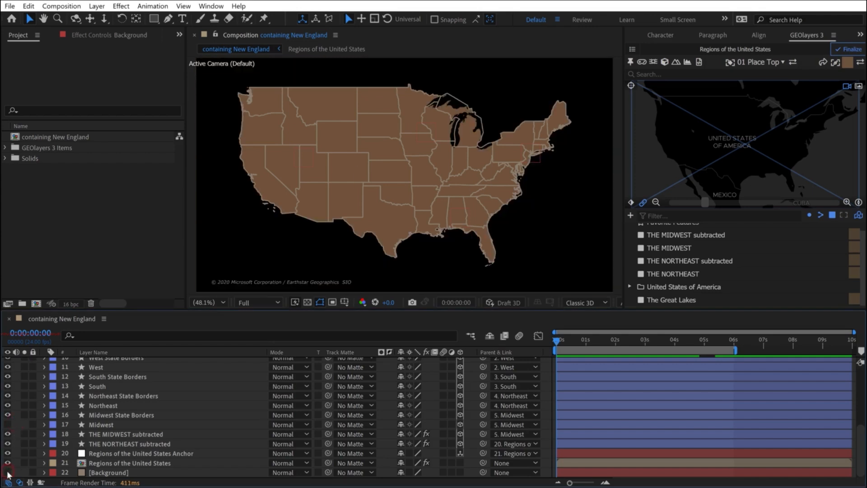
pyautogui.scroll(1, 481, 212)
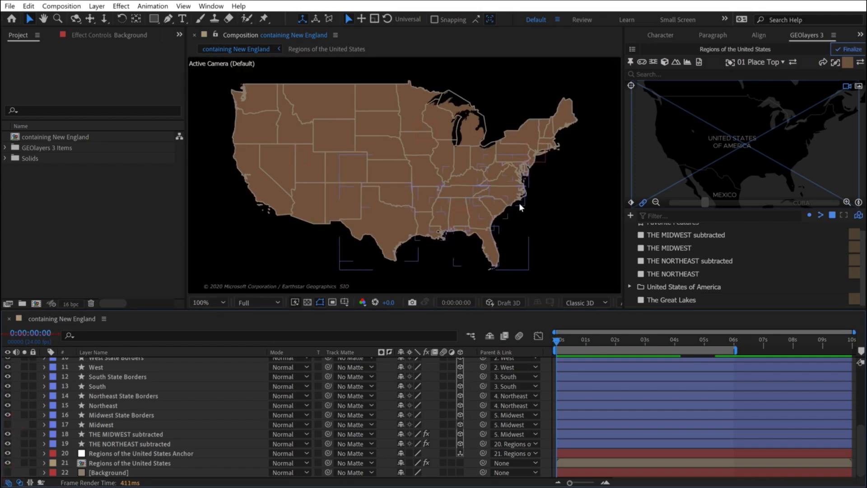
pyautogui.press('h')
pyautogui.moveTo(525, 244); pyautogui.dragTo(443, 140)
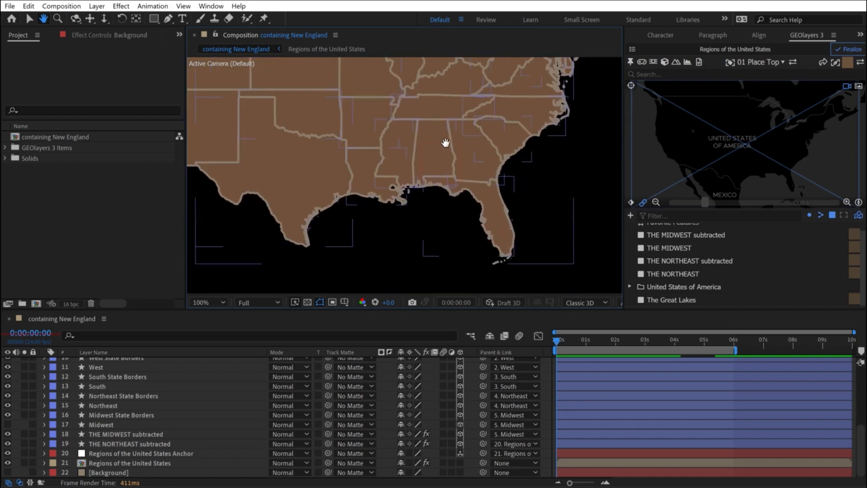
pyautogui.press('.')
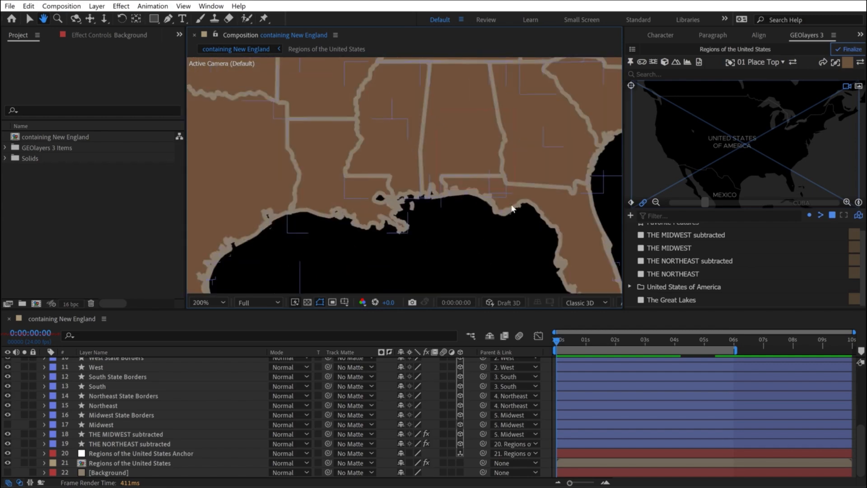
# - Show the Background layer and examine the coastline from the Gulf around Florida and up the Atlantic coast
pyautogui.press('v')
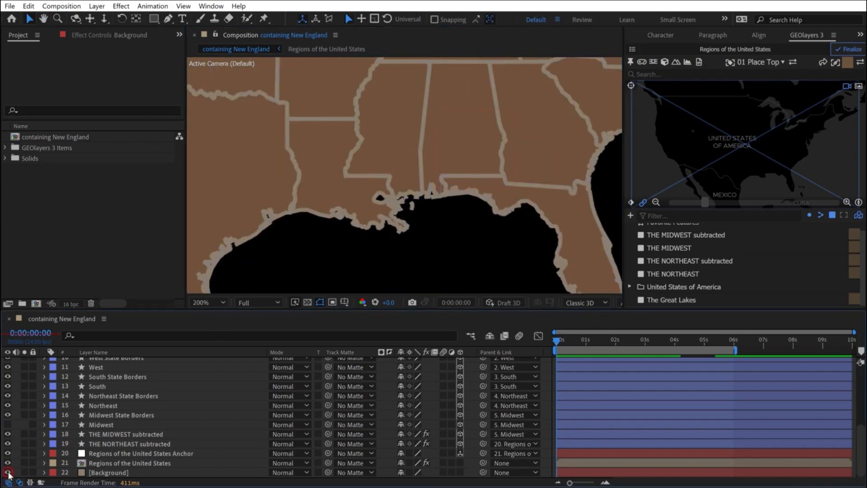
pyautogui.click(7, 472)
pyautogui.press('h')
pyautogui.moveTo(544, 226); pyautogui.dragTo(428, 156)
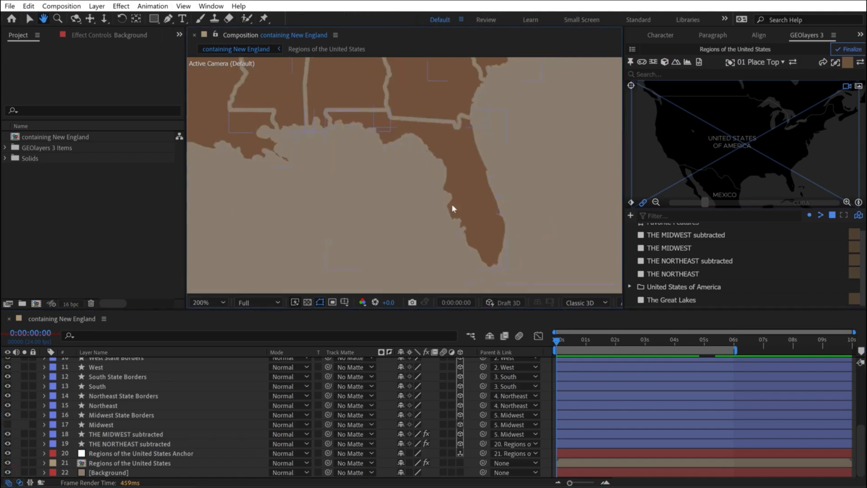
pyautogui.moveTo(498, 78); pyautogui.dragTo(422, 195)
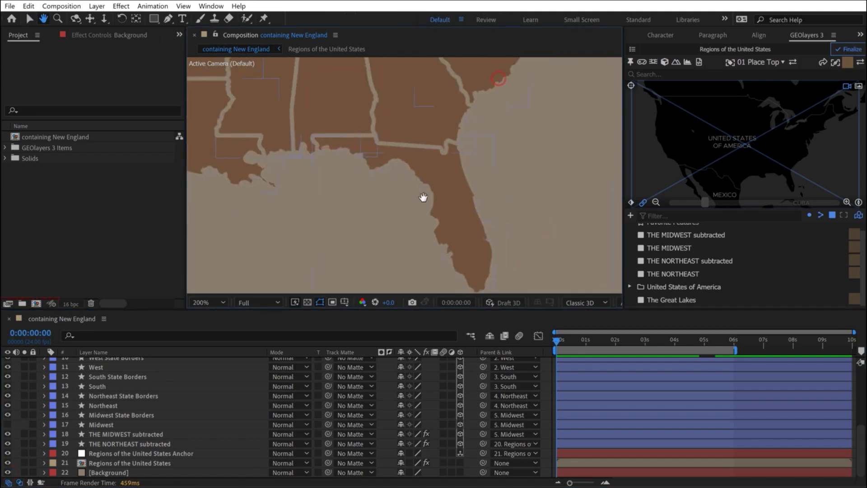
pyautogui.moveTo(499, 91); pyautogui.dragTo(453, 228)
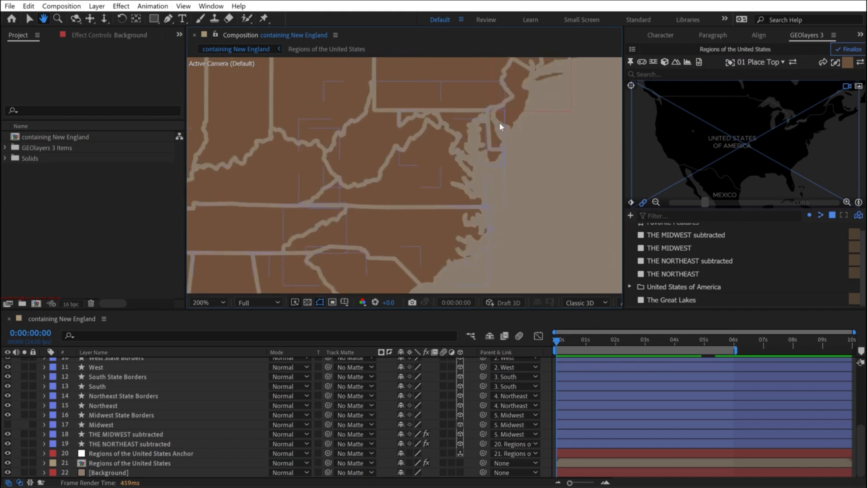
pyautogui.moveTo(519, 91); pyautogui.dragTo(527, 149)
# - Examine the inland state borders of the South and hide the Background layer again
pyautogui.press('v')
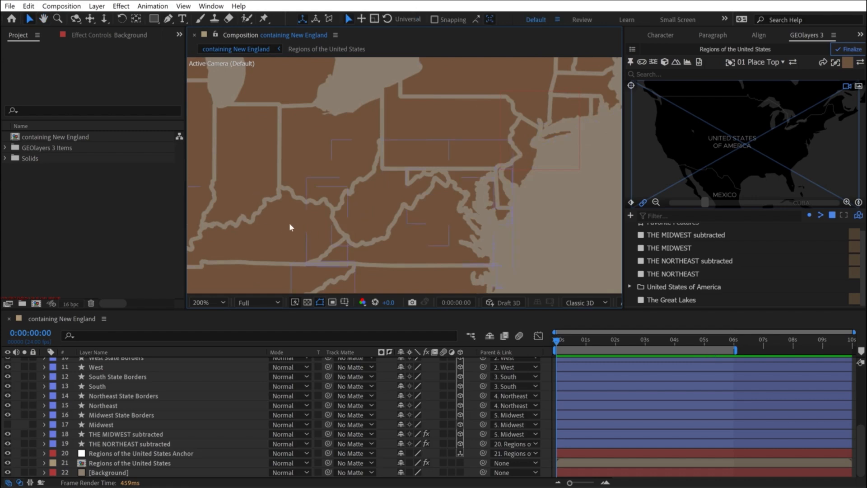
pyautogui.press('h')
pyautogui.moveTo(288, 223); pyautogui.dragTo(335, 147)
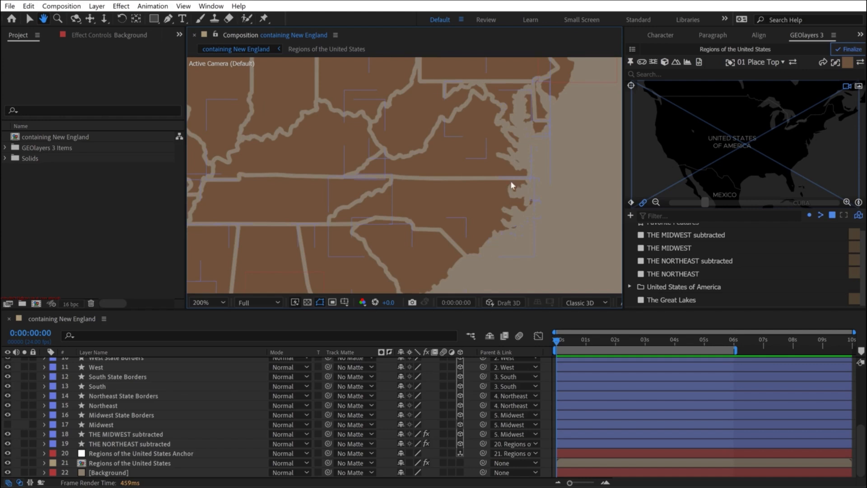
pyautogui.press('v')
pyautogui.click(7, 471)
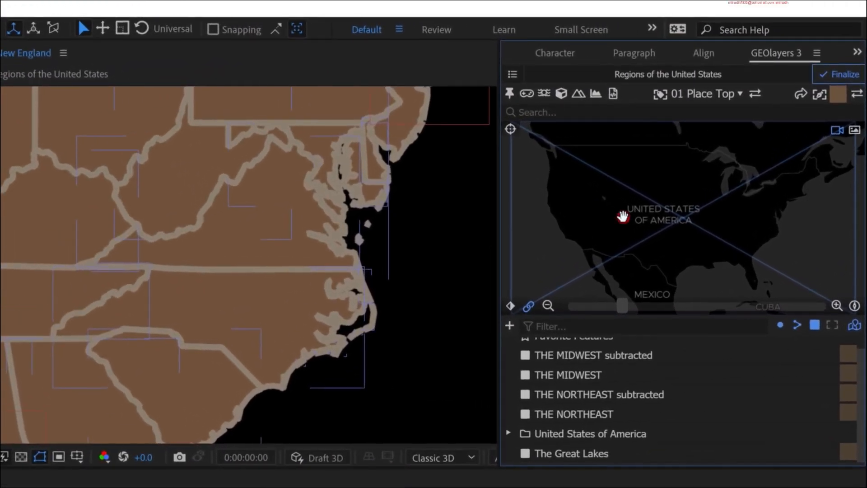
# - Look up the features at the map's center and add the United States of America Inner Boundaries to the feature list
pyautogui.click(623, 217)
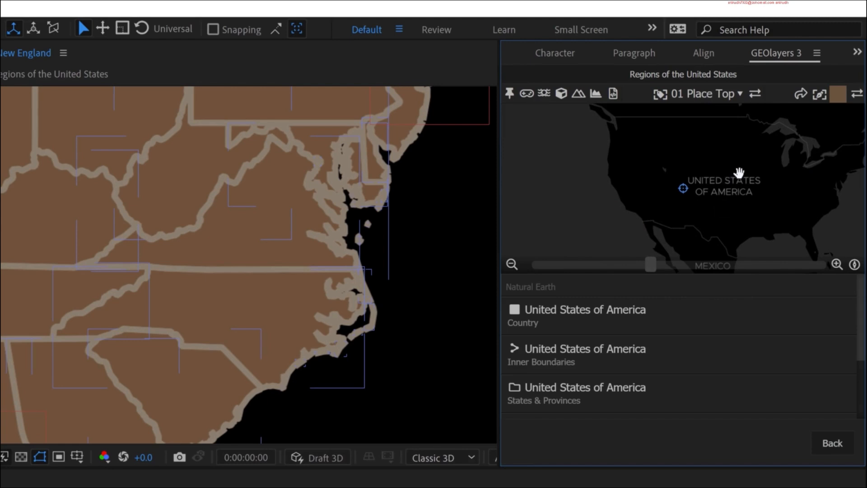
pyautogui.moveTo(576, 354)
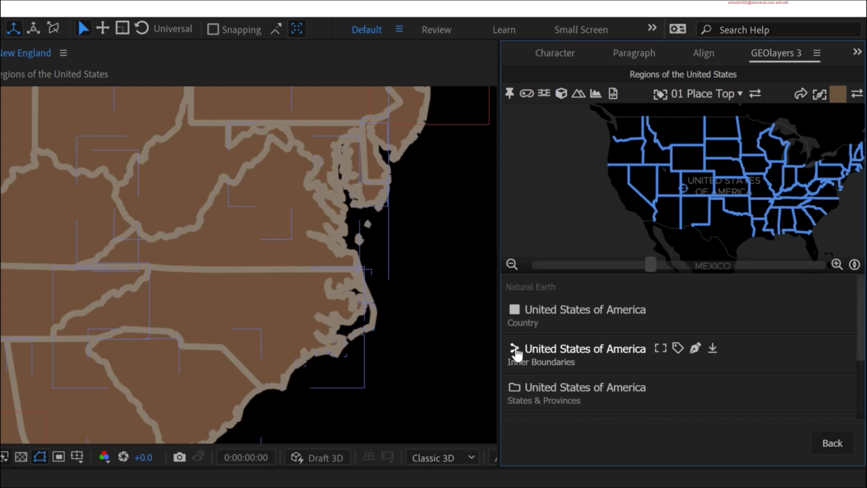
pyautogui.click(714, 348)
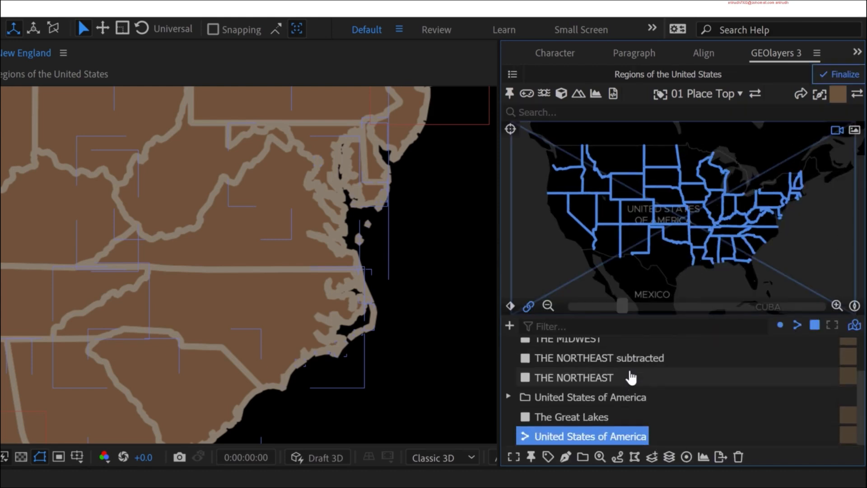
# - Rename the added boundary line feature as "United States of America INNER BOUNDARIES"
pyautogui.click(599, 458)
pyautogui.click(635, 257)
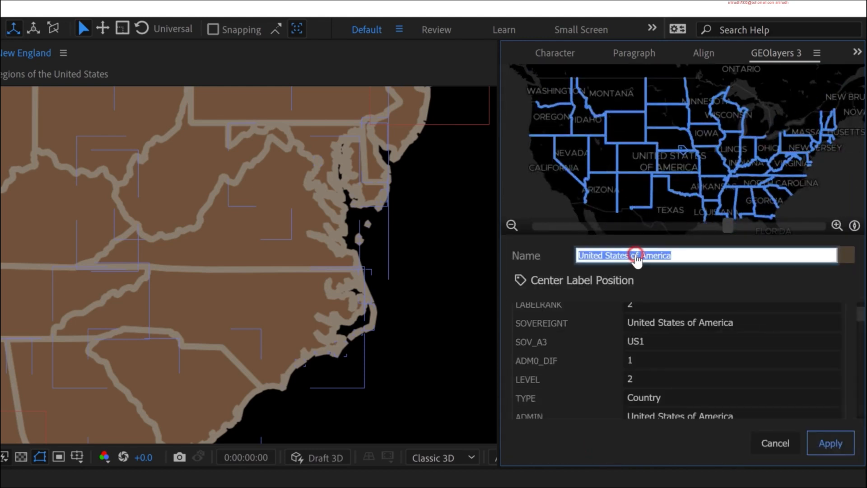
pyautogui.press('End')
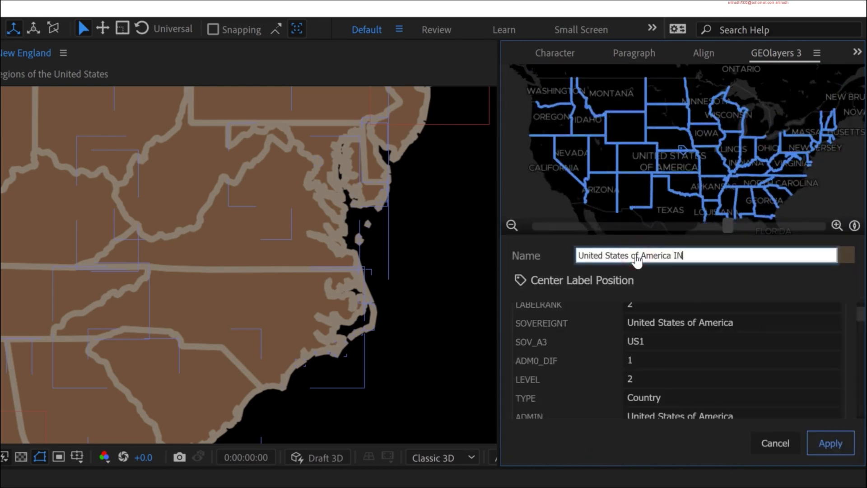
pyautogui.write('INNER BOUNDARIES')
pyautogui.press('Return')
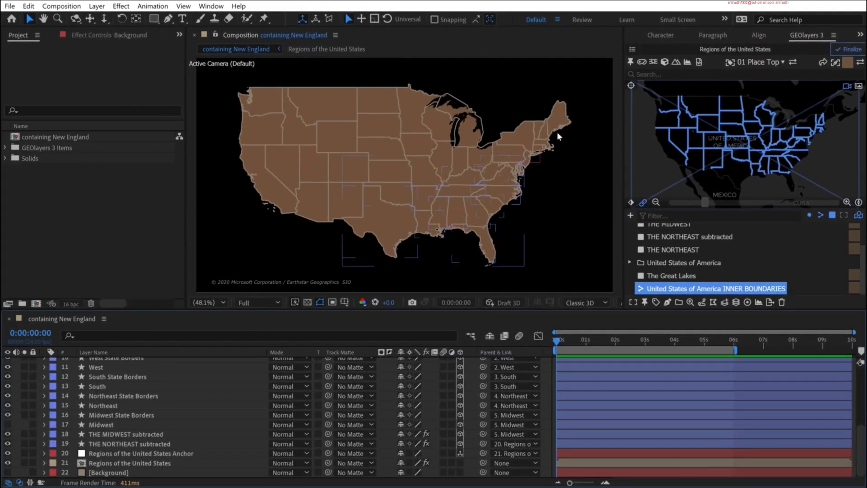
# - Move the South, Northeast and Midwest State Borders layers together directly below West State Borders
pyautogui.scroll(3, 131, 410)
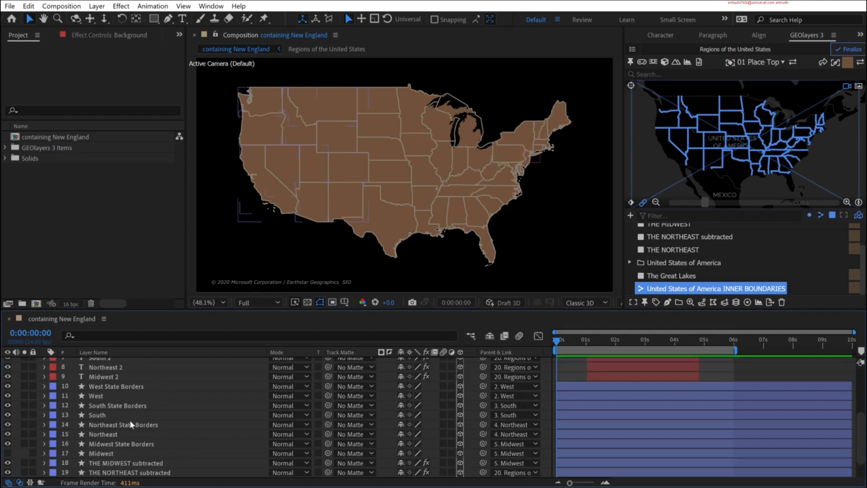
pyautogui.click(124, 424)
pyautogui.keyDown('ctrl'); pyautogui.click(121, 405); pyautogui.keyUp('ctrl')
pyautogui.keyDown('ctrl'); pyautogui.click(129, 443); pyautogui.keyUp('ctrl')
pyautogui.moveTo(121, 405); pyautogui.dragTo(118, 392)
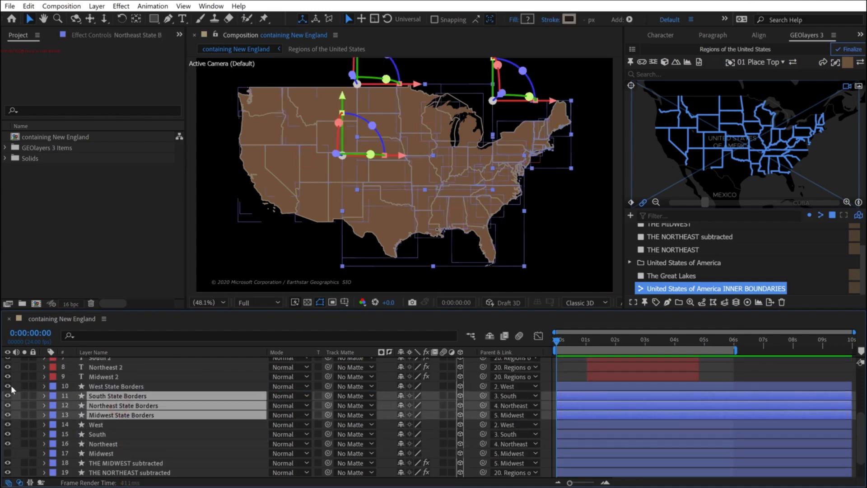
# - Hide and lock the four State Borders layers, and remove them from the layer list as shy layers
pyautogui.keyDown('ctrl'); pyautogui.click(104, 386); pyautogui.keyUp('ctrl')
pyautogui.click(8, 386)
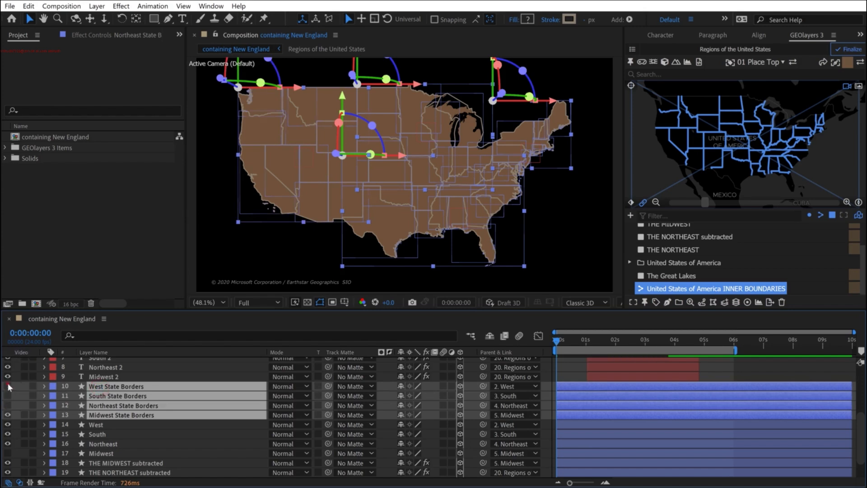
pyautogui.click(400, 386)
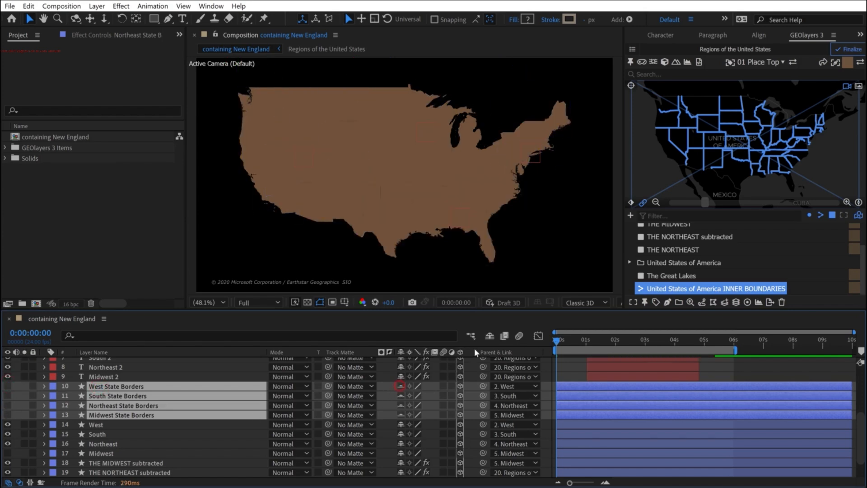
pyautogui.moveTo(32, 386); pyautogui.dragTo(32, 415)
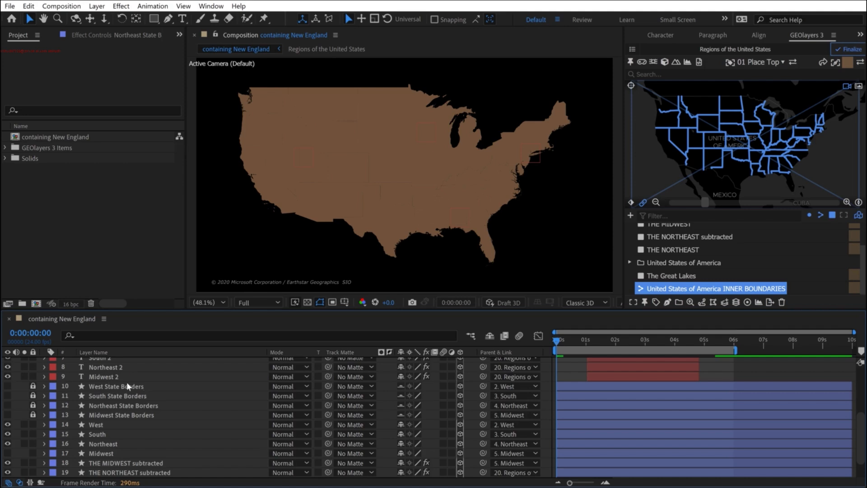
pyautogui.click(492, 336)
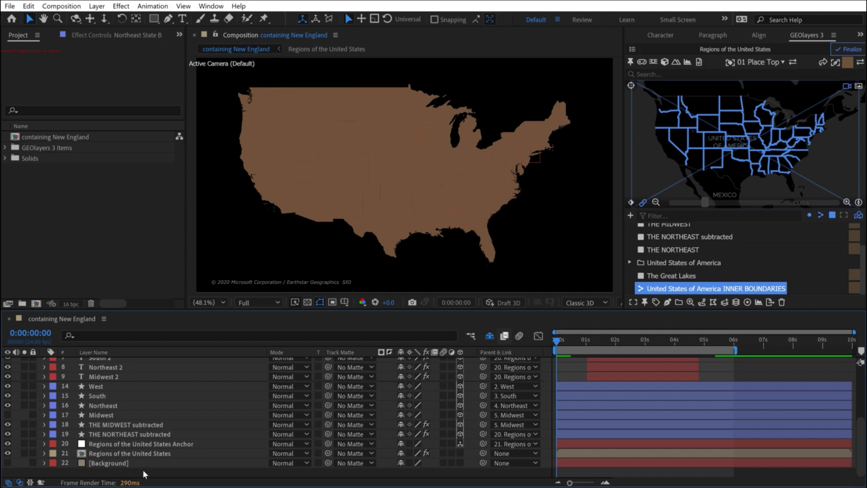
# - Lock the original Northeast and Midwest shape layers and mark them as shy
pyautogui.click(100, 415)
pyautogui.keyDown('shift'); pyautogui.click(96, 424); pyautogui.keyUp('shift')
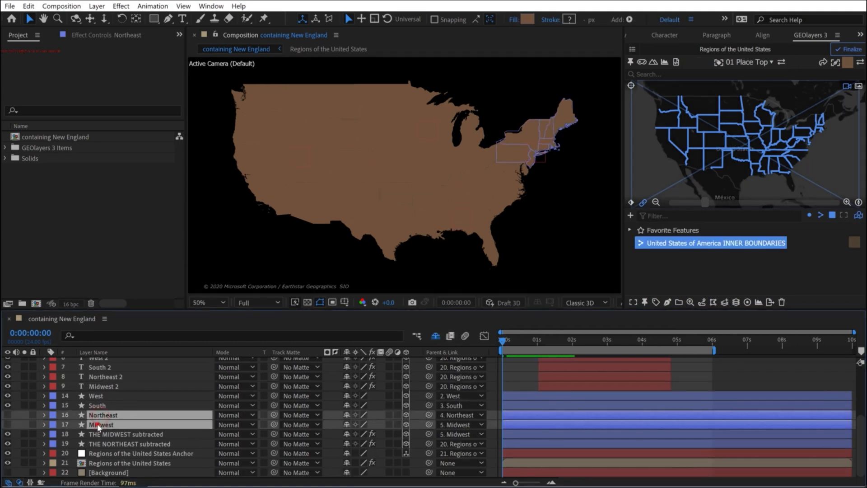
pyautogui.click(33, 414)
pyautogui.click(32, 424)
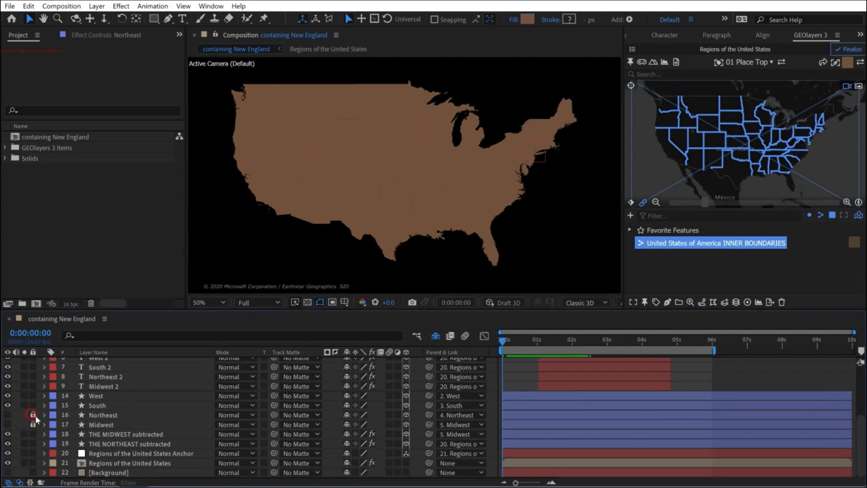
pyautogui.click(347, 415)
pyautogui.click(347, 415)
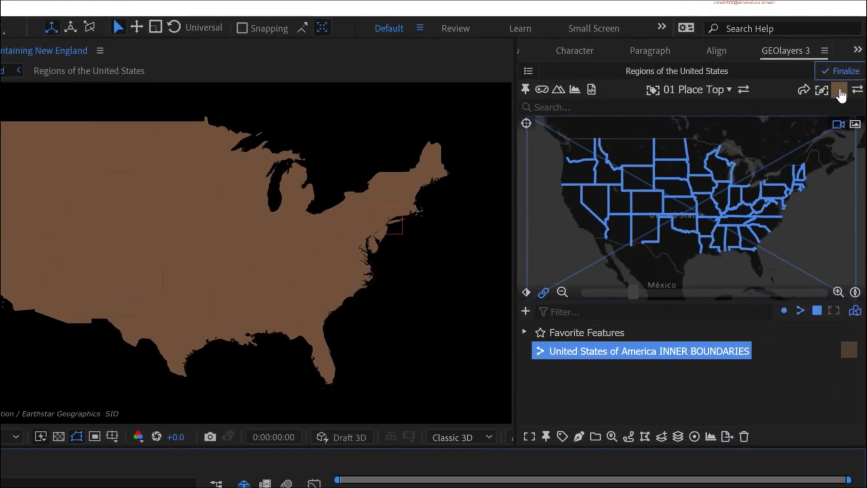
# - Choose the Color 1 Line shape style for the inner boundaries and set its stroke width to 2 px
pyautogui.click(836, 96)
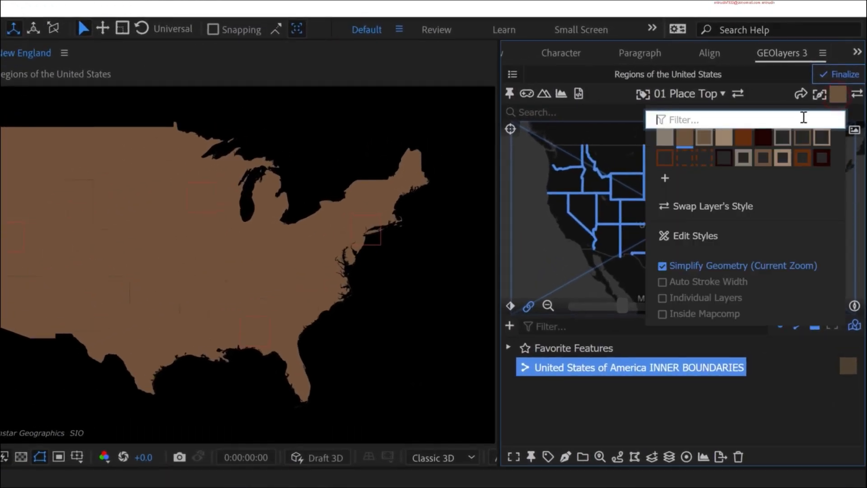
pyautogui.click(784, 138)
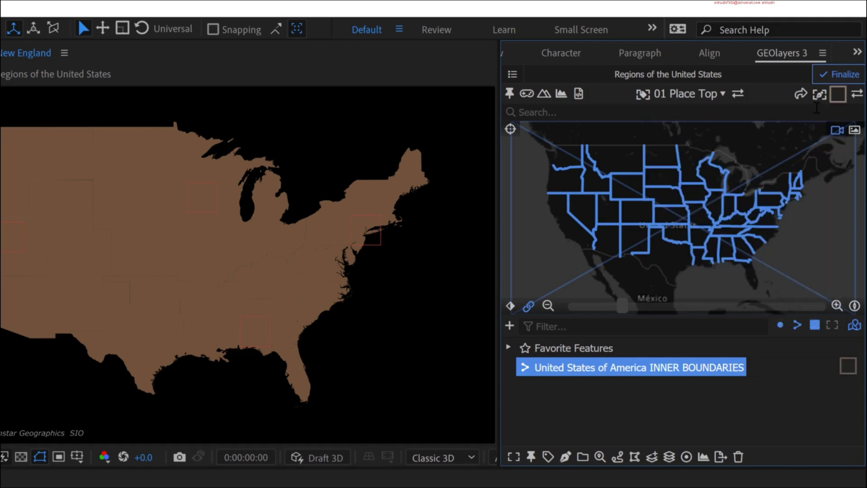
pyautogui.click(838, 94)
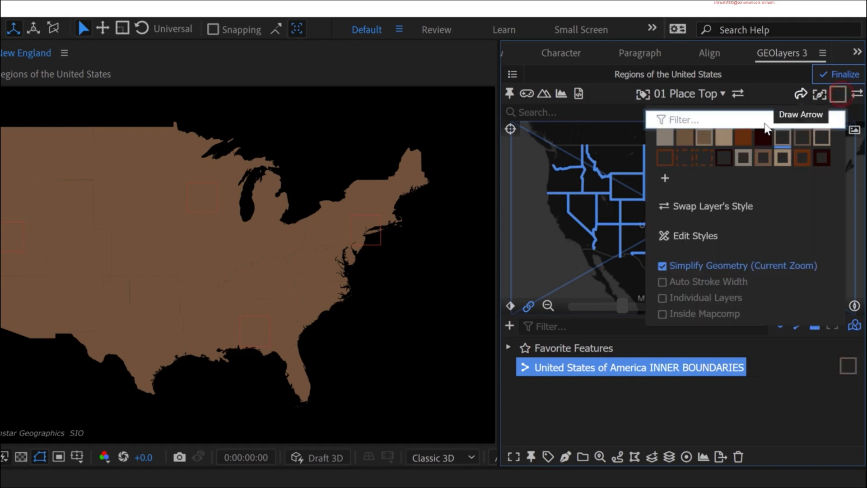
pyautogui.click(693, 239)
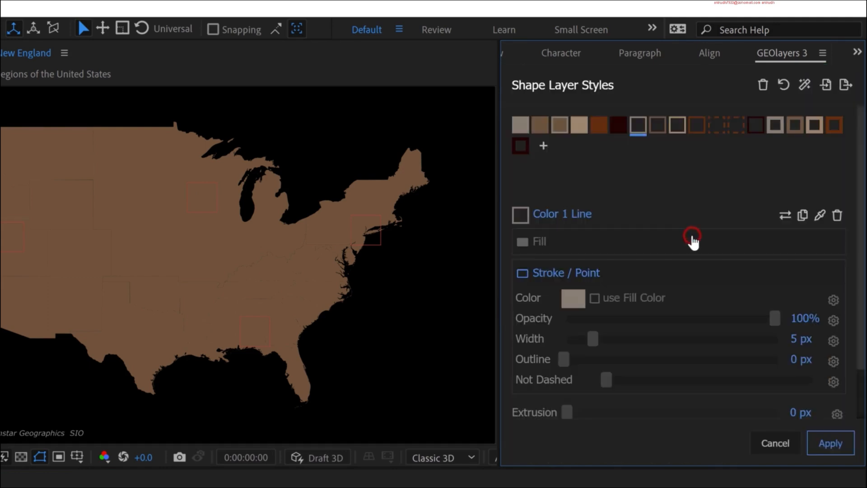
pyautogui.click(799, 340)
pyautogui.write('2')
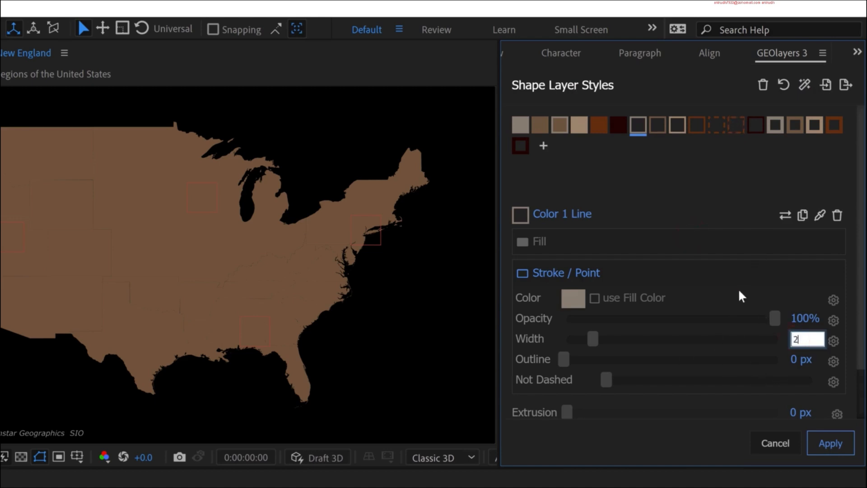
pyautogui.click(738, 285)
pyautogui.click(822, 444)
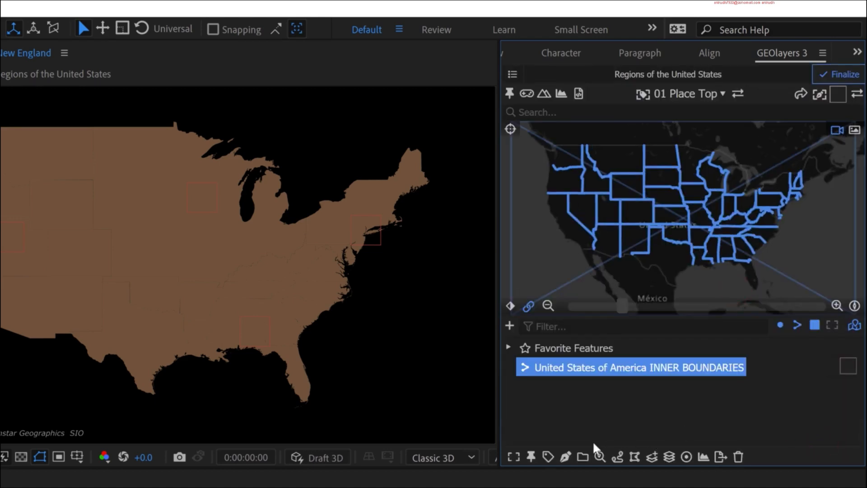
# - Draw the INNER BOUNDARIES feature as a layer directly above West and show the Background layer
pyautogui.click(566, 456)
pyautogui.click(617, 410)
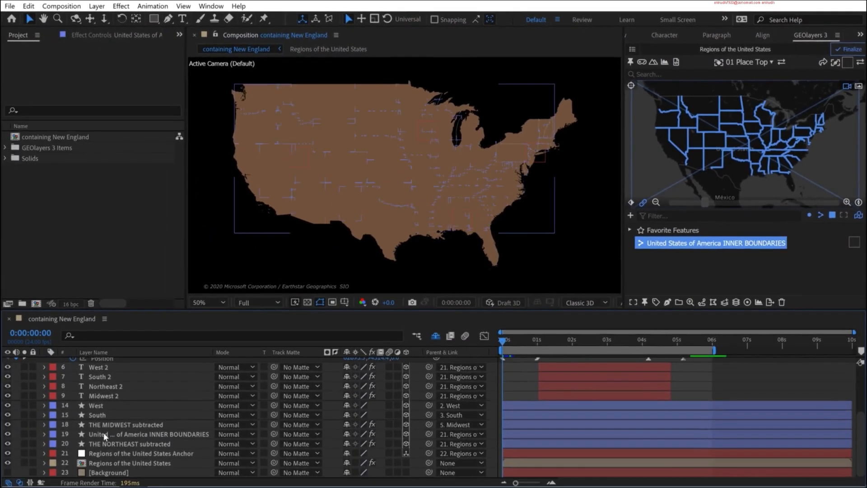
pyautogui.moveTo(104, 432); pyautogui.dragTo(102, 405)
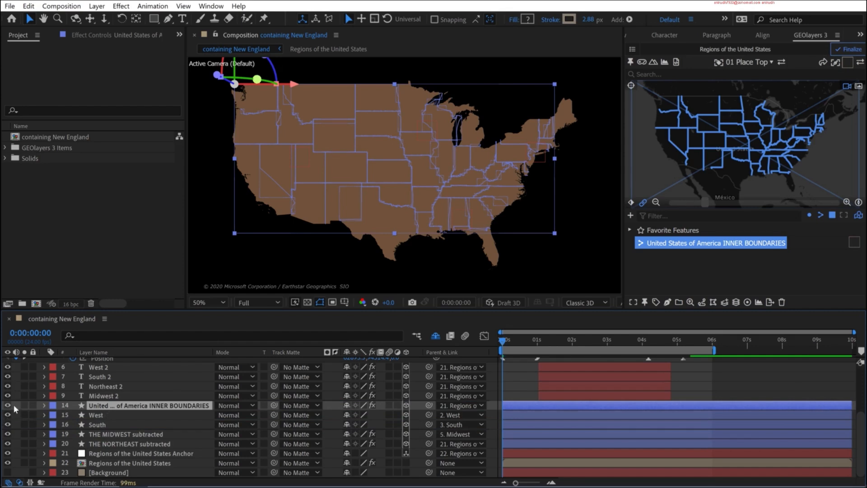
pyautogui.press('F2')
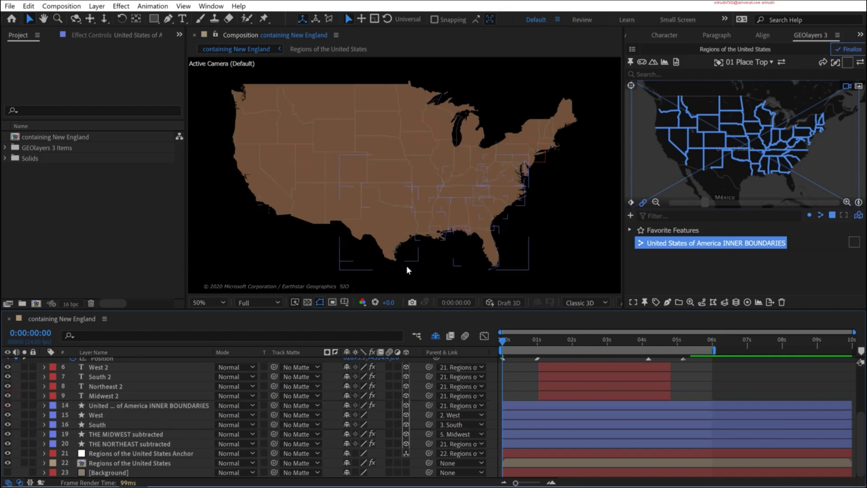
pyautogui.click(7, 473)
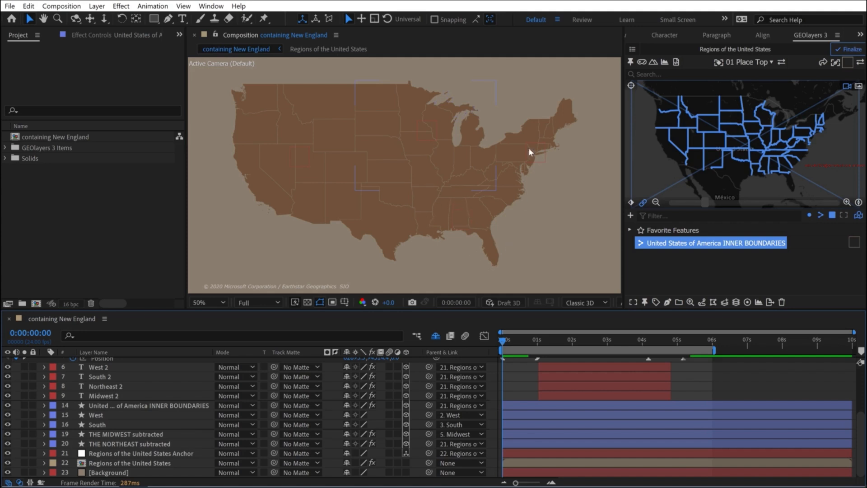
# - Rename the INNER BOUNDARIES layer as West State Borders 2 and set its label color to yellow
pyautogui.click(148, 406)
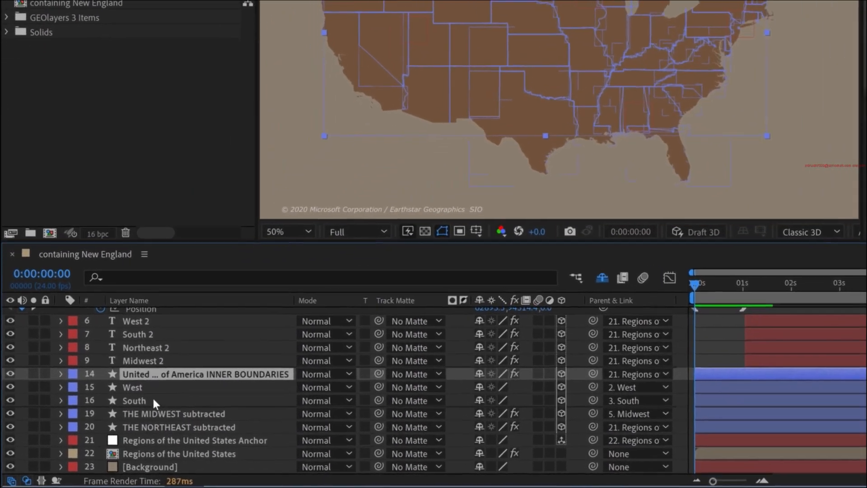
pyautogui.click(130, 383)
pyautogui.click(147, 372)
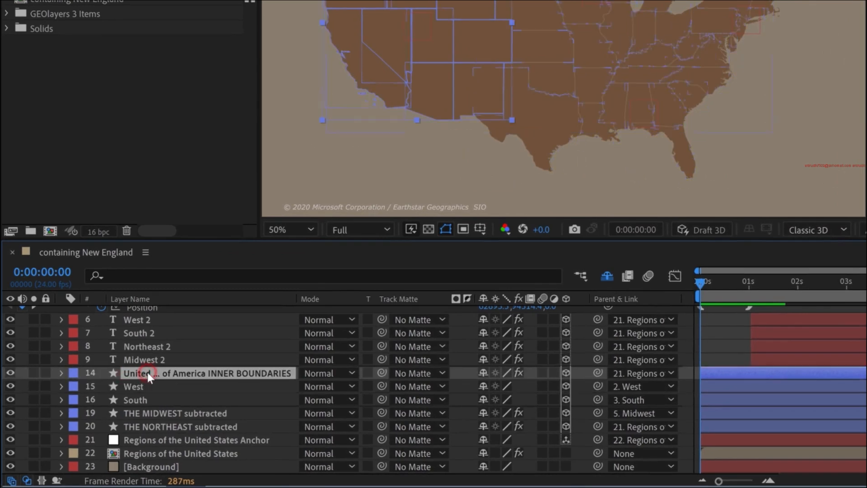
pyautogui.press('Return')
pyautogui.write('West')
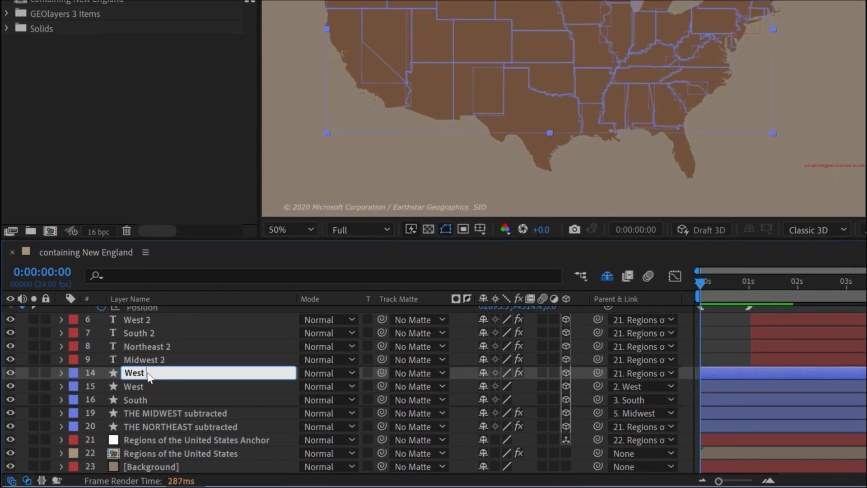
pyautogui.write(' State Borders')
pyautogui.press('Return')
pyautogui.click(74, 372)
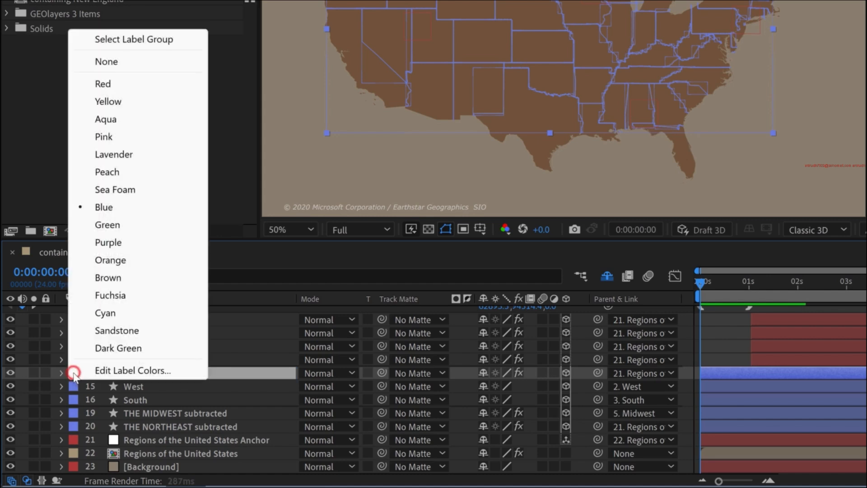
pyautogui.click(125, 102)
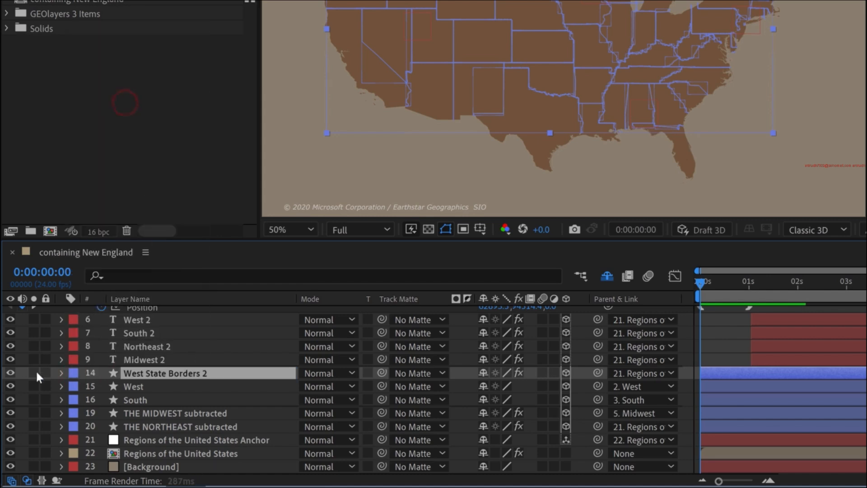
pyautogui.press('F2')
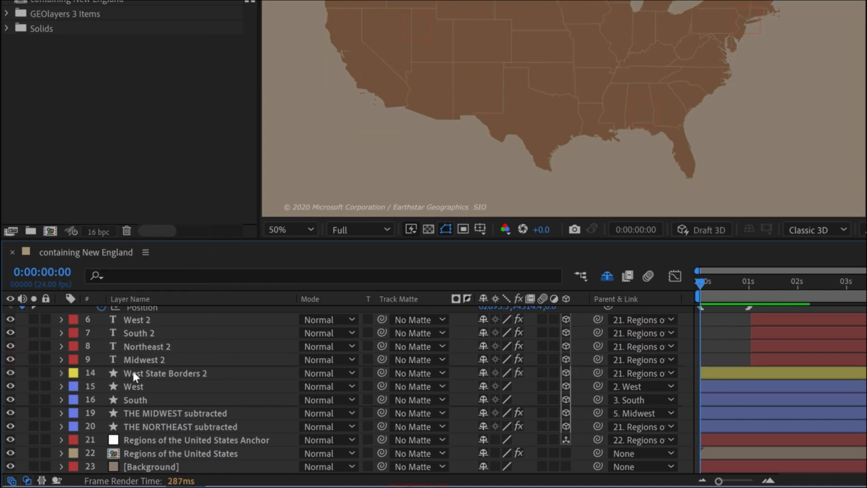
# - Parent the West State Borders 2 layer to the West null, then deselect all layers
pyautogui.click(137, 371)
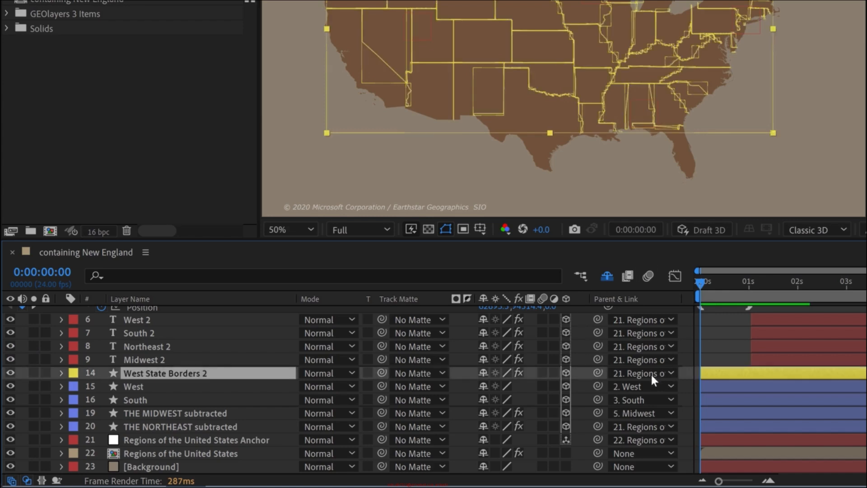
pyautogui.click(634, 373)
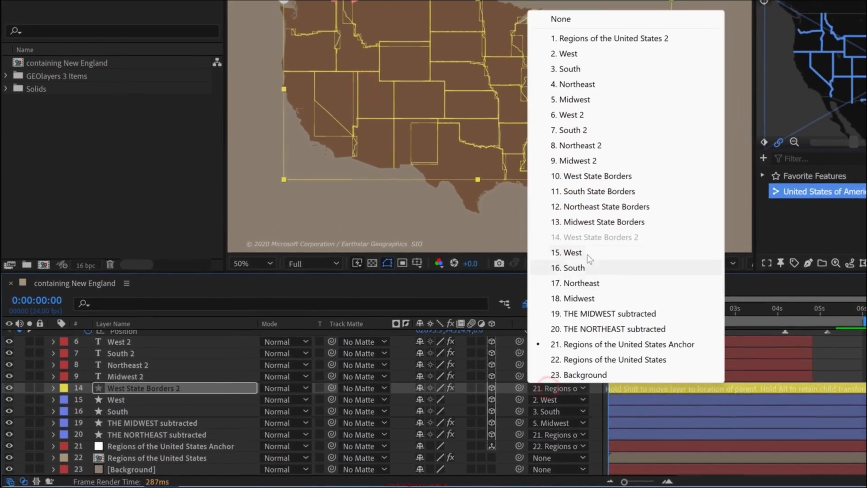
pyautogui.click(617, 351)
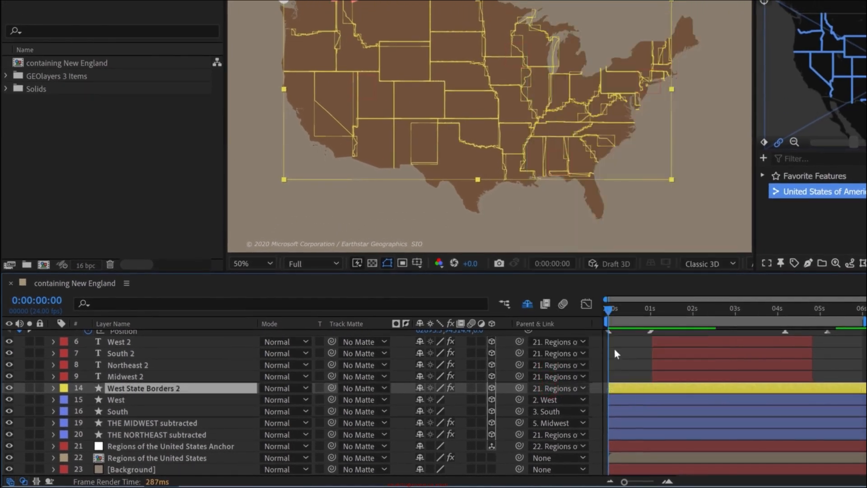
pyautogui.click(617, 353)
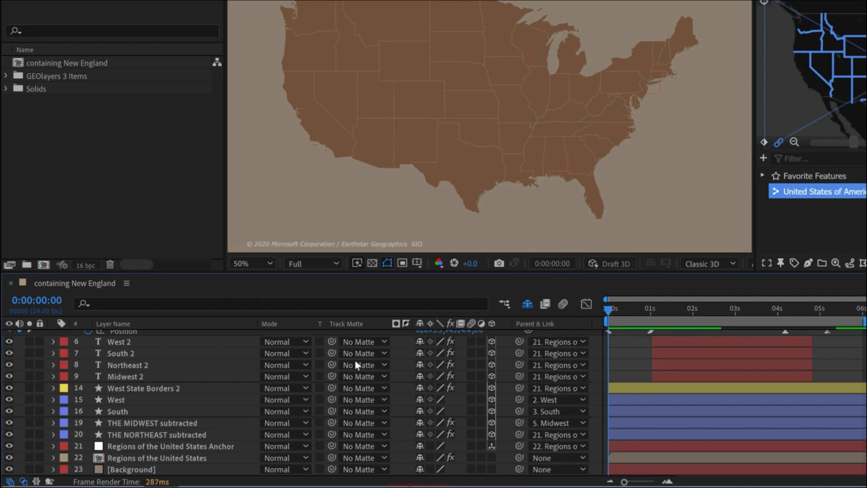
pyautogui.click(164, 389)
pyautogui.click(554, 387)
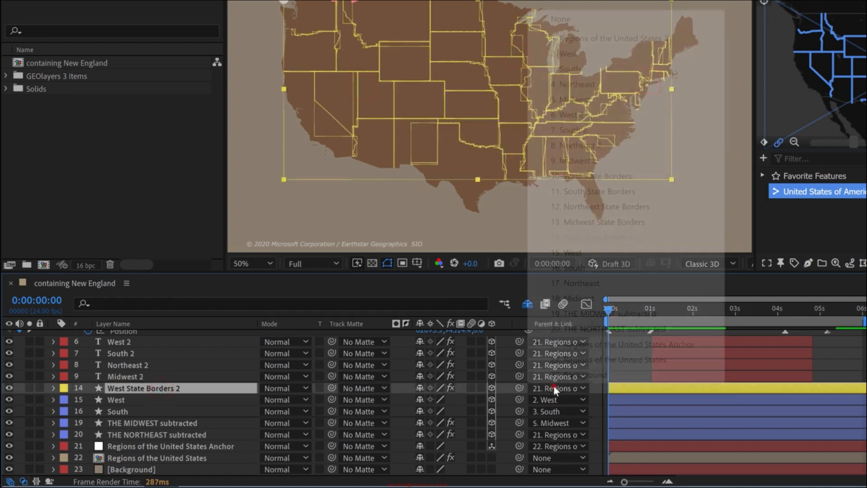
pyautogui.click(582, 55)
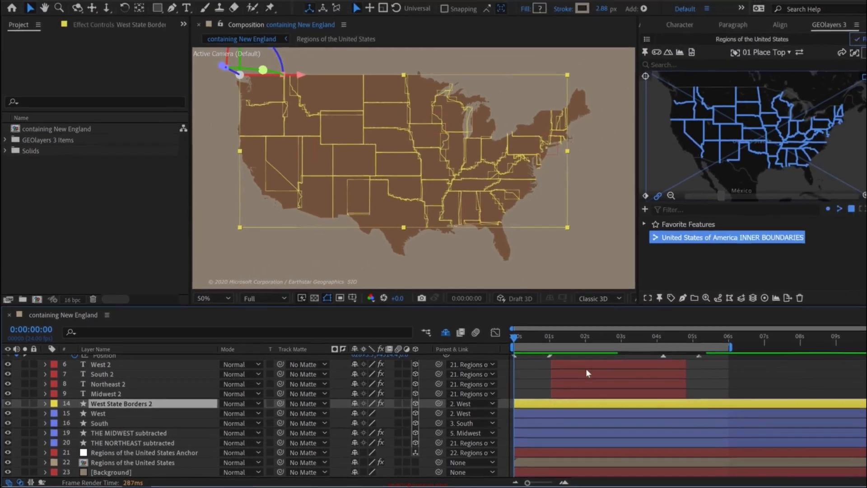
pyautogui.hotkey('ctrl', 'shift', 'a')
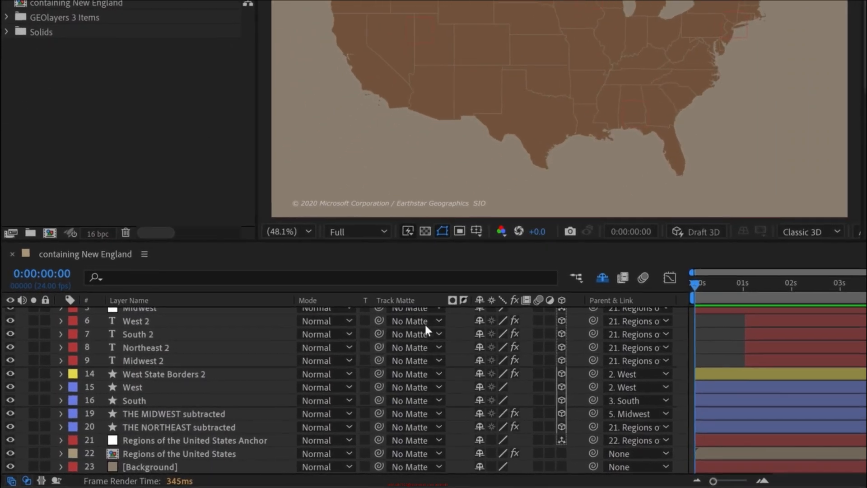
# - Use the West shape layer as the track matte for West State Borders 2 and make the West shape visible again
pyautogui.click(27, 480)
pyautogui.click(27, 480)
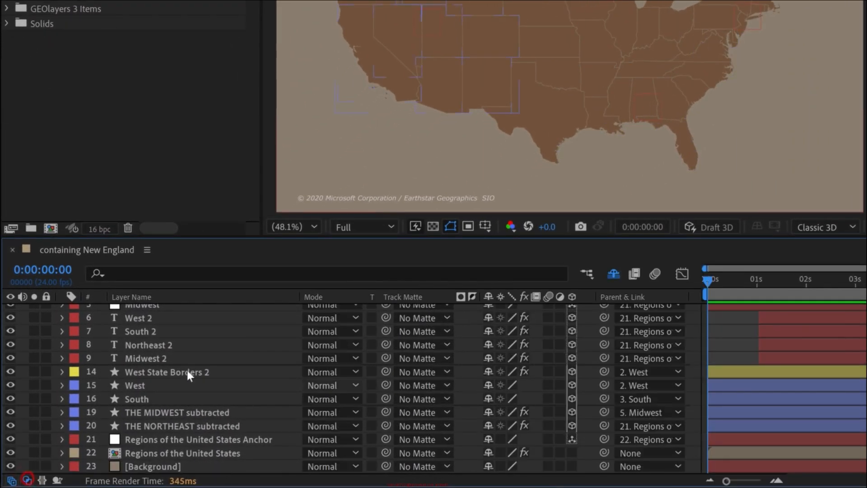
pyautogui.click(187, 370)
pyautogui.moveTo(386, 371); pyautogui.dragTo(136, 384)
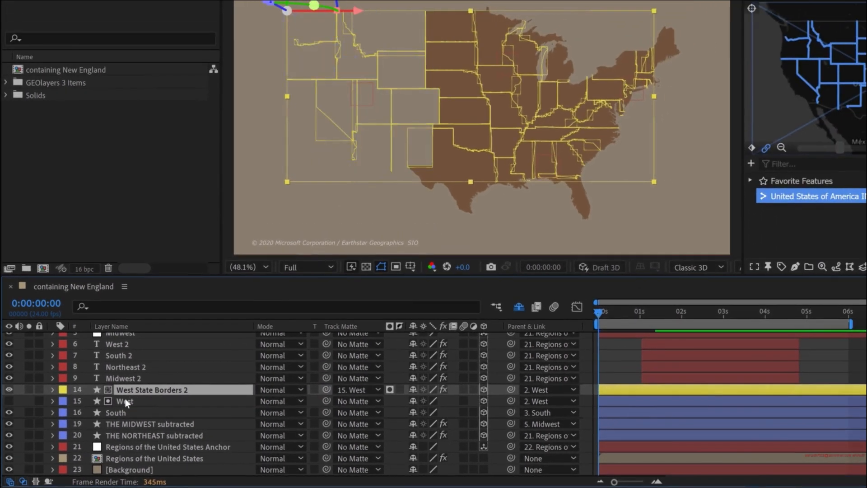
pyautogui.click(120, 400)
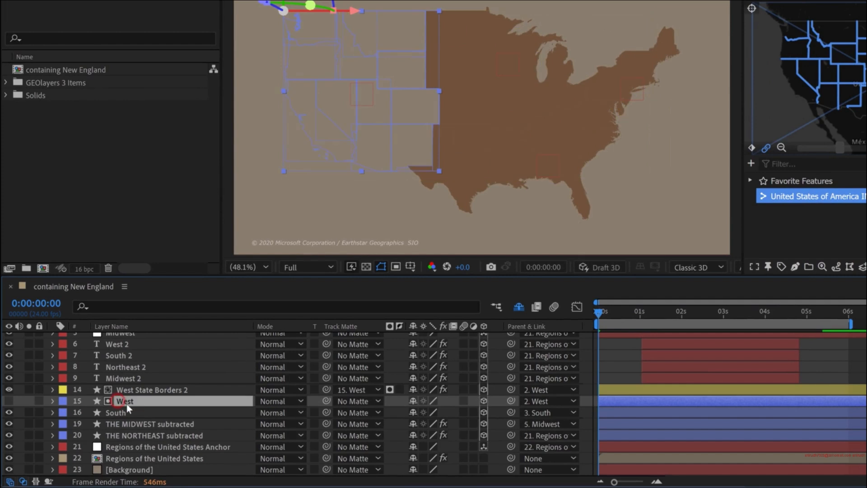
pyautogui.click(10, 400)
pyautogui.click(21, 389)
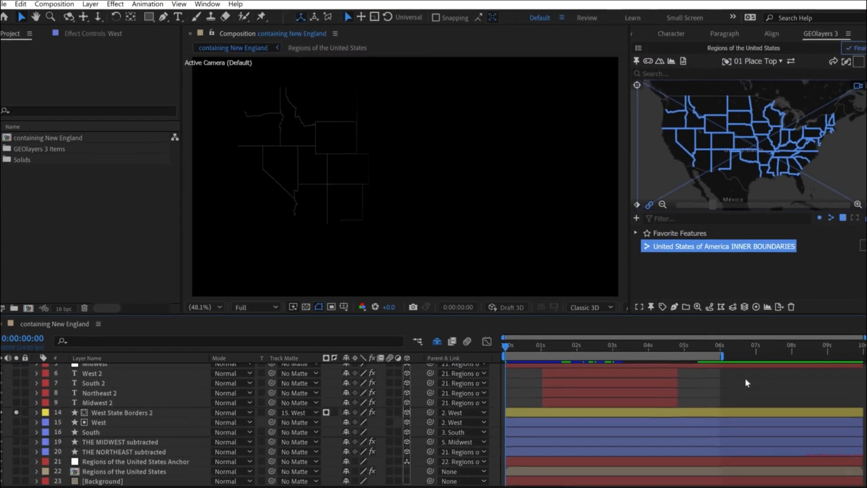
# - Duplicate the West State Borders 2 layer three times
pyautogui.click(131, 407)
pyautogui.hotkey('ctrl', 'd')
pyautogui.hotkey('ctrl', 'd')
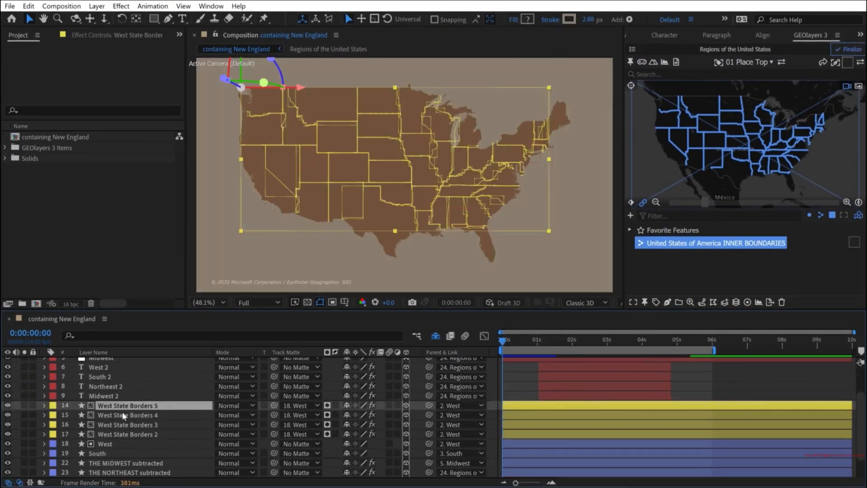
# - Rename the copy directly above West State Borders 2 as South State Borders 2
pyautogui.click(122, 424)
pyautogui.press('Return')
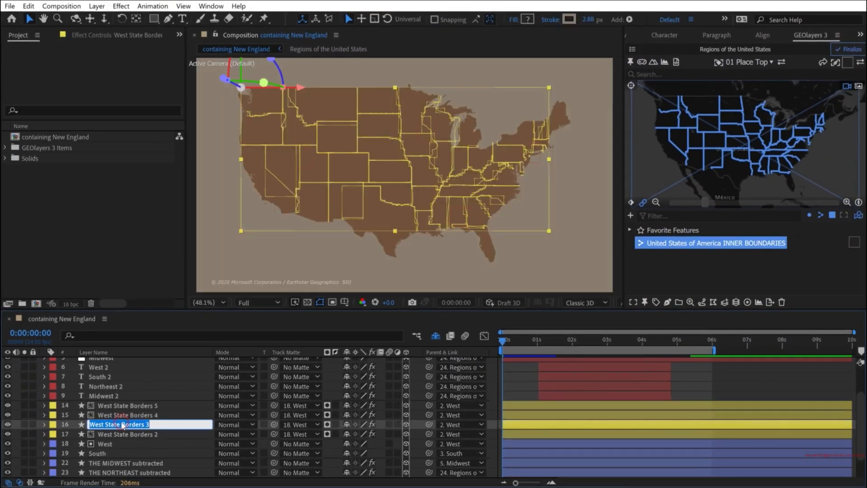
pyautogui.click(123, 425)
pyautogui.press('Home')
pyautogui.hotkey('ctrl', 'Delete')
pyautogui.write('South')
pyautogui.press('Return')
# - Rename the two remaining border copies as Northeast State Borders 2 and, at the top of the stack, Midwest State Borders 2
pyautogui.click(131, 415)
pyautogui.press('Return')
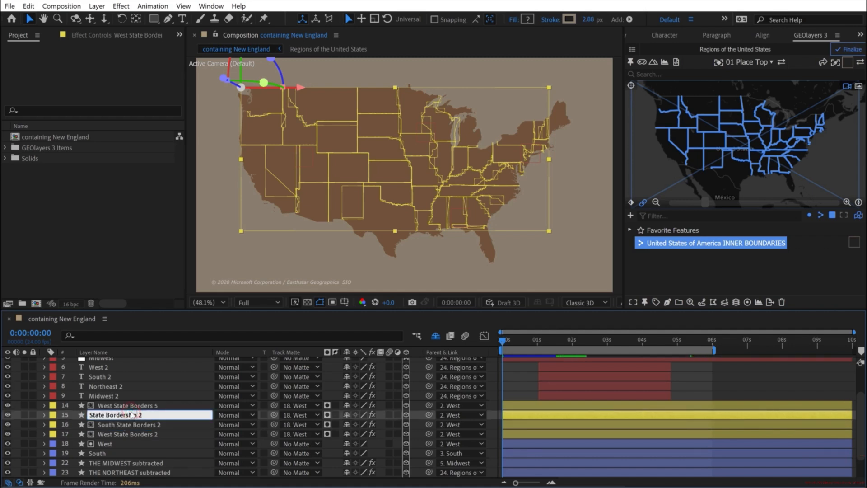
pyautogui.write('Northeast')
pyautogui.press('Return')
pyautogui.click(112, 405)
pyautogui.press('Return')
pyautogui.press('Home')
pyautogui.write('Mid')
pyautogui.click(120, 433)
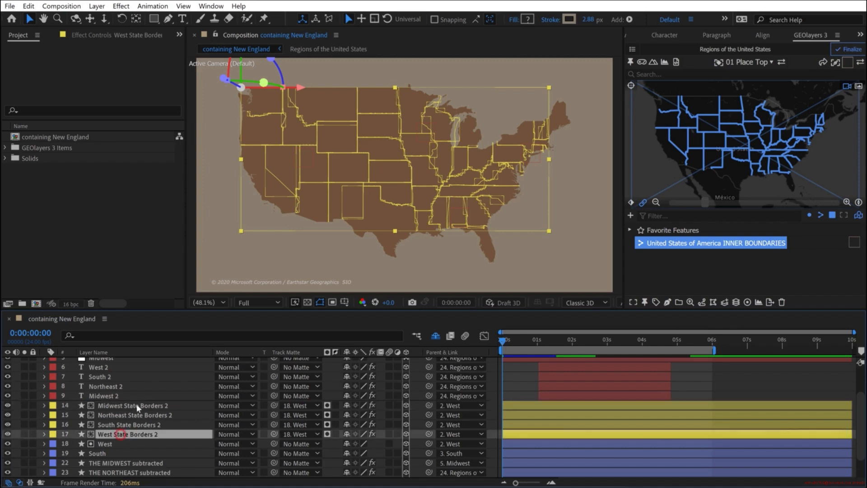
# - Parent the Midwest, Northeast and South State Borders 2 layers to the Midwest, Northeast and South nulls respectively
pyautogui.click(458, 405)
pyautogui.click(474, 129)
pyautogui.click(462, 415)
pyautogui.click(480, 131)
pyautogui.click(461, 424)
pyautogui.click(473, 148)
pyautogui.click(141, 423)
pyautogui.click(460, 425)
pyautogui.click(469, 123)
# - Matte the Midwest, Northeast and South border layers with THE MIDWEST subtracted, THE NORTHEAST subtracted and South shapes, and make those shapes visible again
pyautogui.press('`')
pyautogui.click(133, 164)
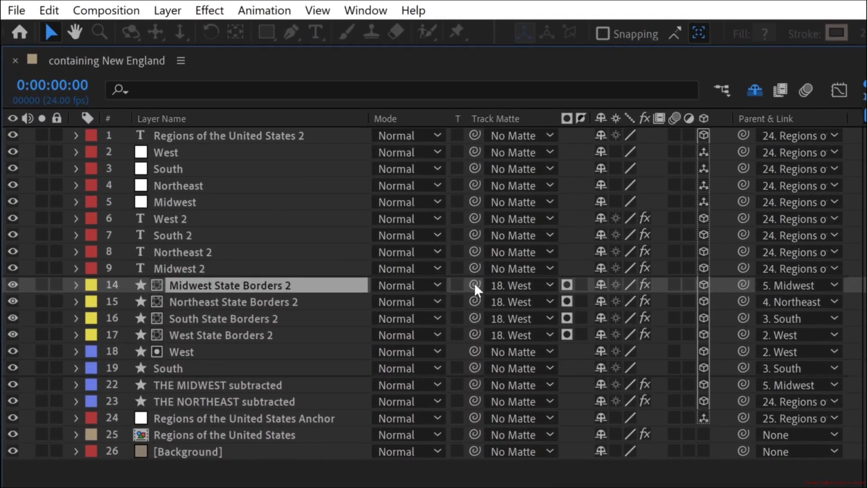
pyautogui.moveTo(337, 203); pyautogui.dragTo(164, 275)
pyautogui.moveTo(229, 386); pyautogui.dragTo(230, 387)
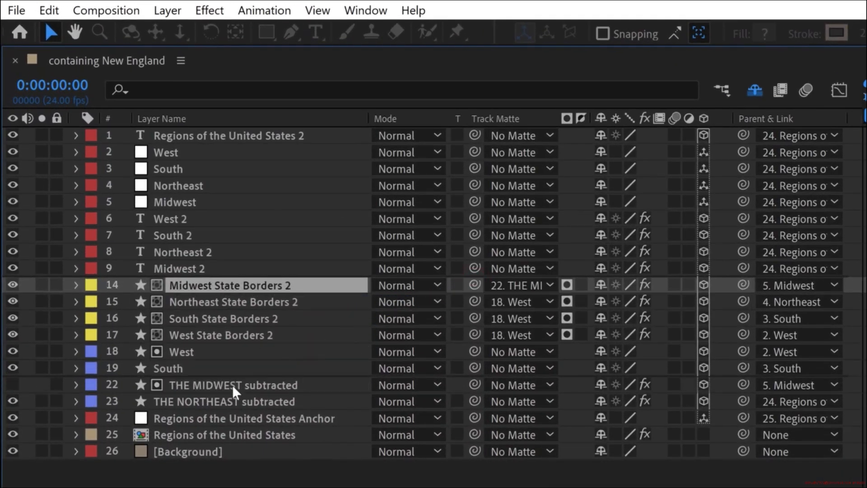
pyautogui.moveTo(474, 301); pyautogui.dragTo(199, 397)
pyautogui.moveTo(474, 317); pyautogui.dragTo(174, 365)
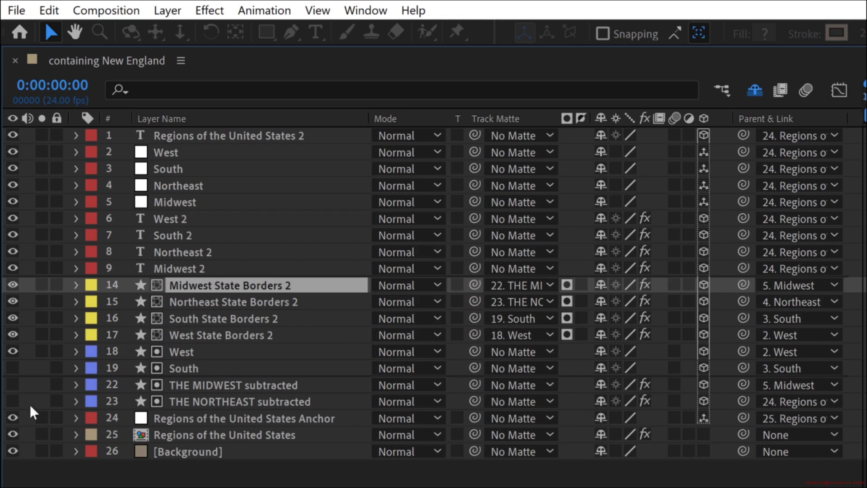
pyautogui.moveTo(12, 368); pyautogui.dragTo(12, 401)
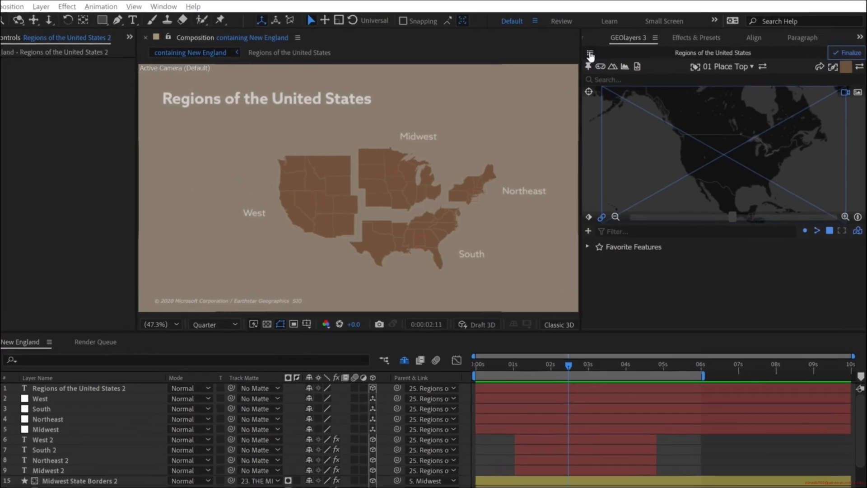
# - Create a new mapcomp named Alaska at 3840 x 2160 px, 24 fps and 10 seconds, with its view not linked
pyautogui.click(609, 50)
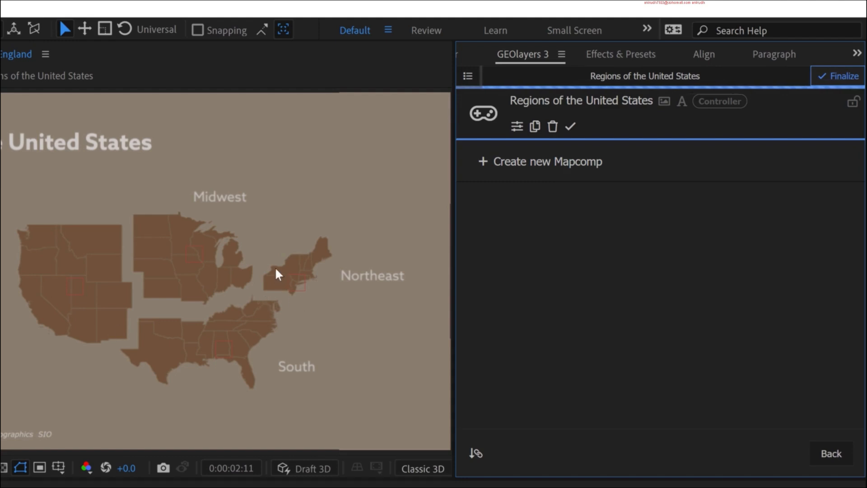
pyautogui.click(525, 162)
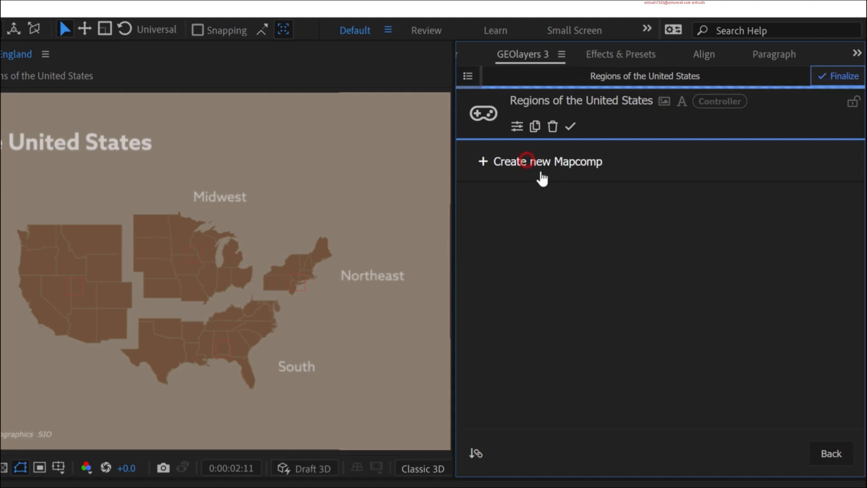
pyautogui.click(561, 333)
pyautogui.write('Alaska')
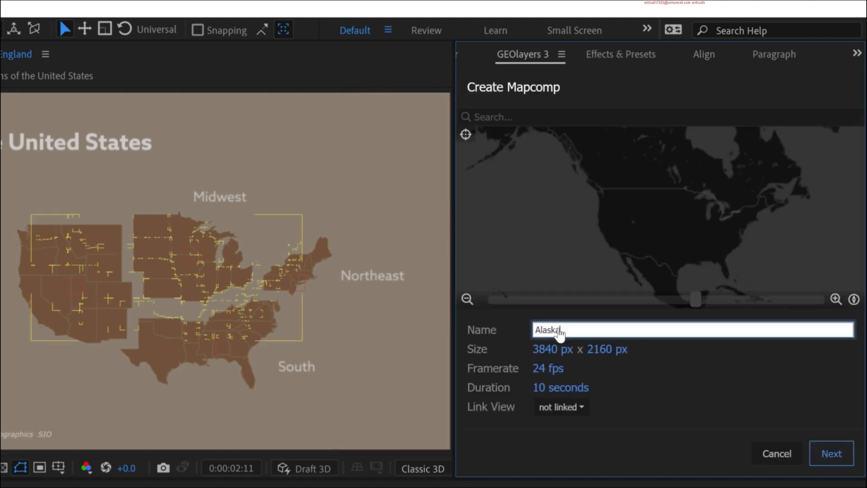
pyautogui.click(832, 454)
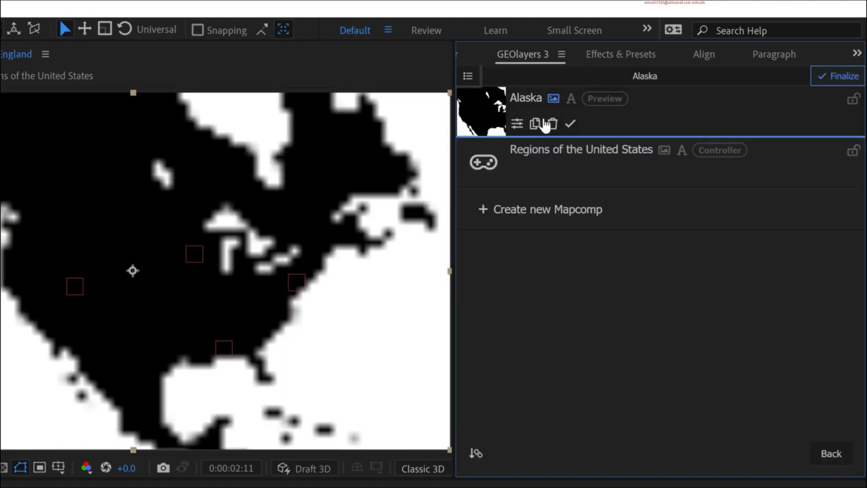
# - Turn off the Alaska mapcomp's map imagery, open the mapcomp and check its current shape style
pyautogui.click(553, 101)
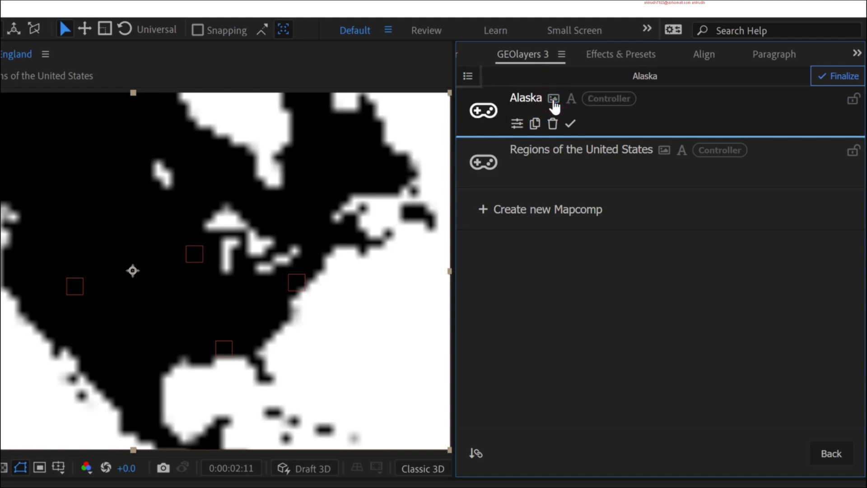
pyautogui.click(484, 110)
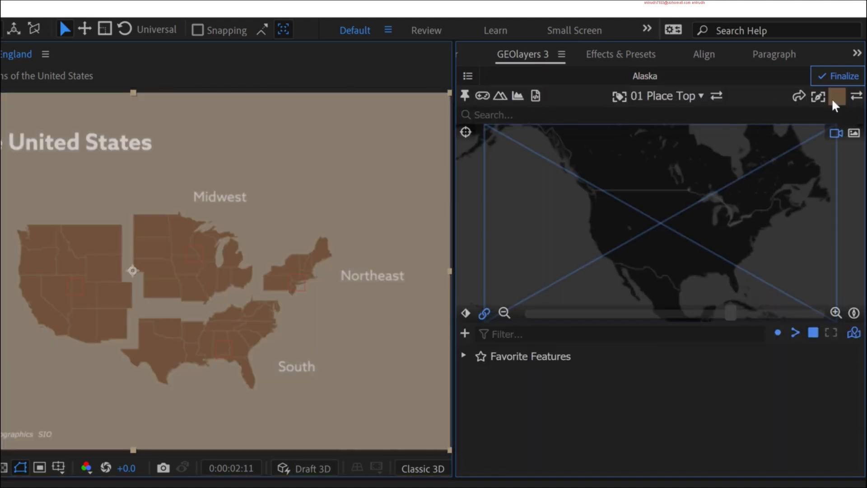
pyautogui.click(835, 96)
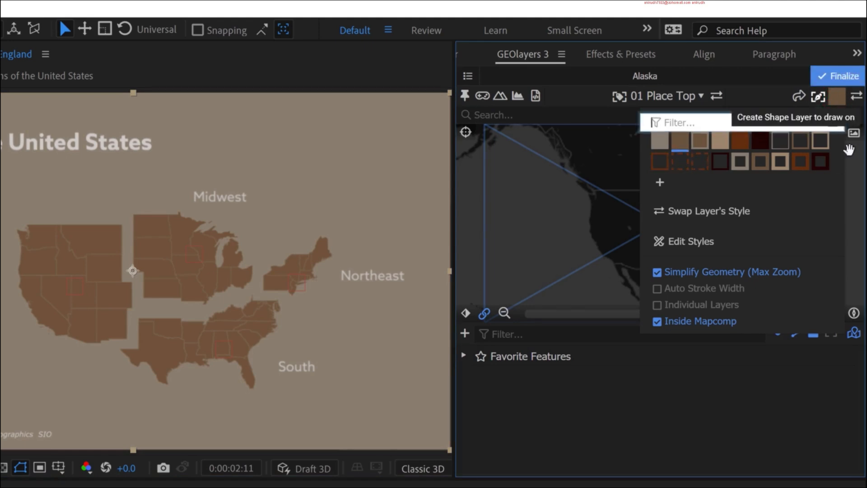
pyautogui.click(837, 97)
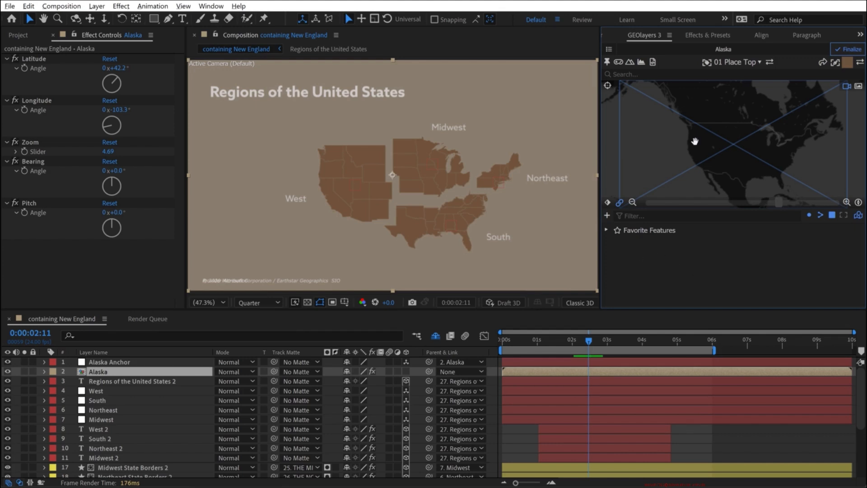
# - Search for Alaska and draw the Natural Earth state feature as a shape layer in the Alaska mapcomp
pyautogui.click(625, 75)
pyautogui.write('alaska')
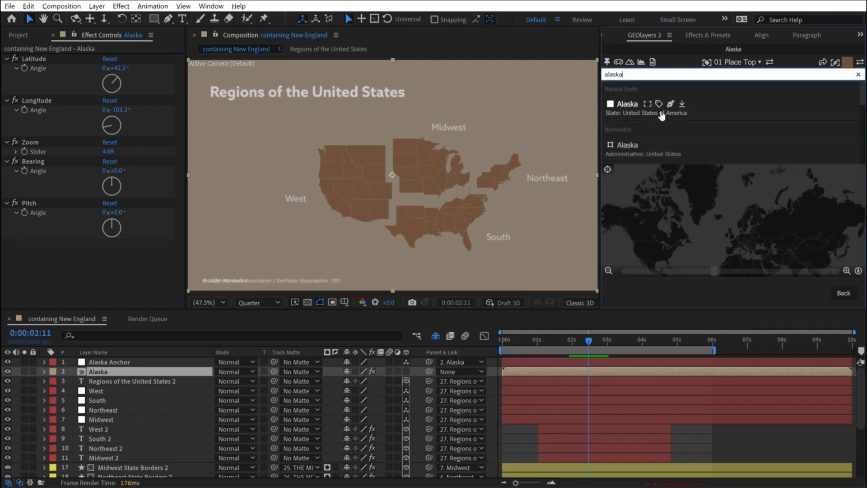
pyautogui.click(672, 105)
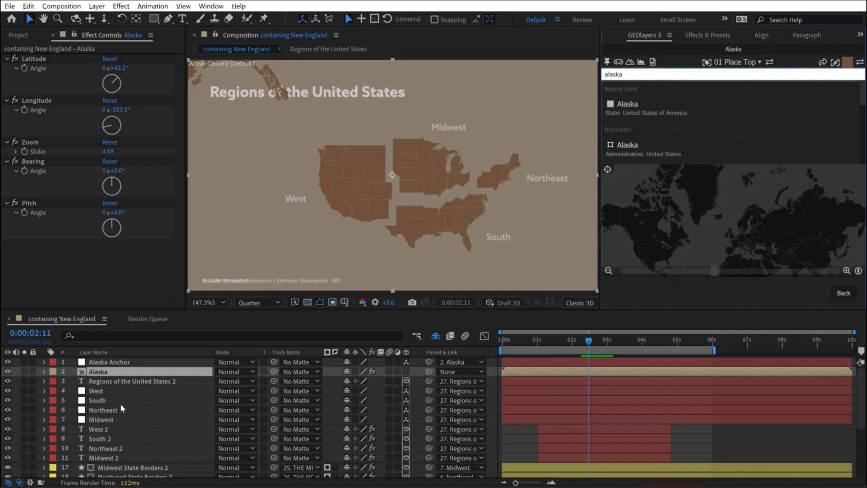
# - Solo the West 2 label, the Regions of the United States 2 title, the background and the Alaska mapcomp layer
pyautogui.scroll(-3, 74, 418)
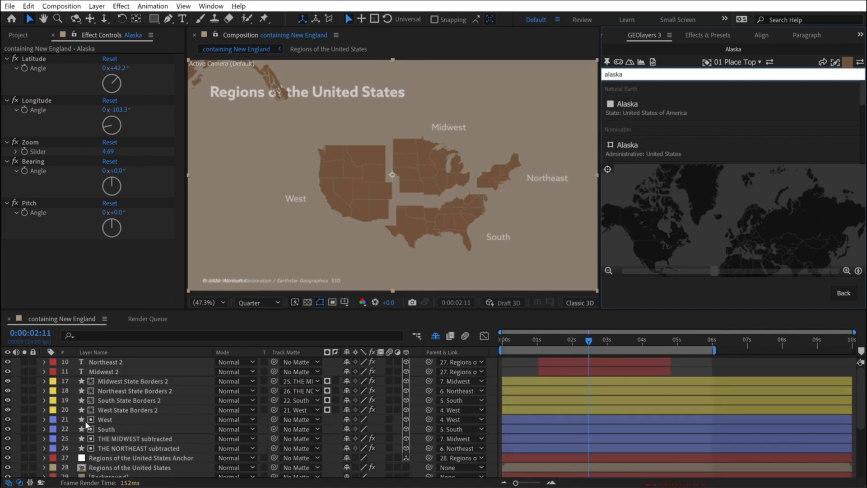
pyautogui.scroll(2, 86, 424)
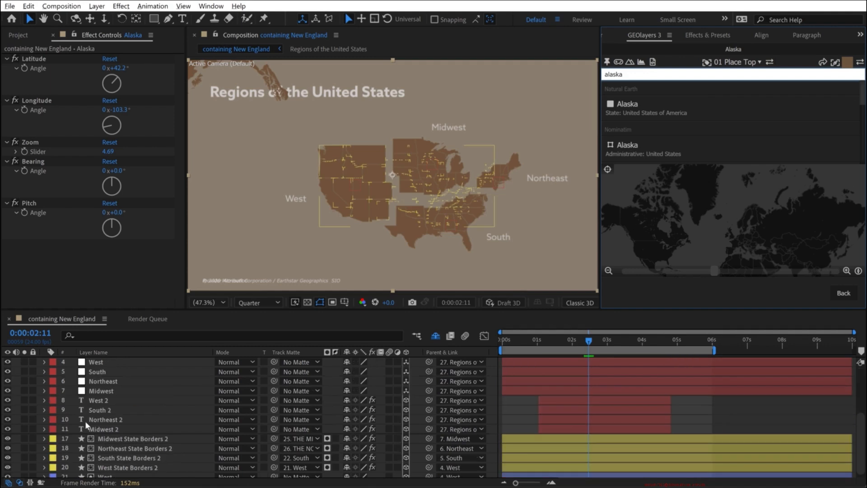
pyautogui.click(24, 400)
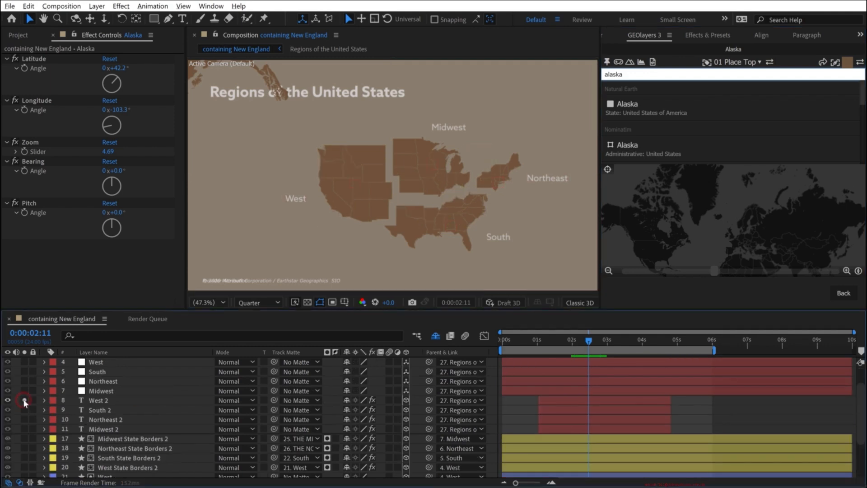
pyautogui.scroll(3, 98, 417)
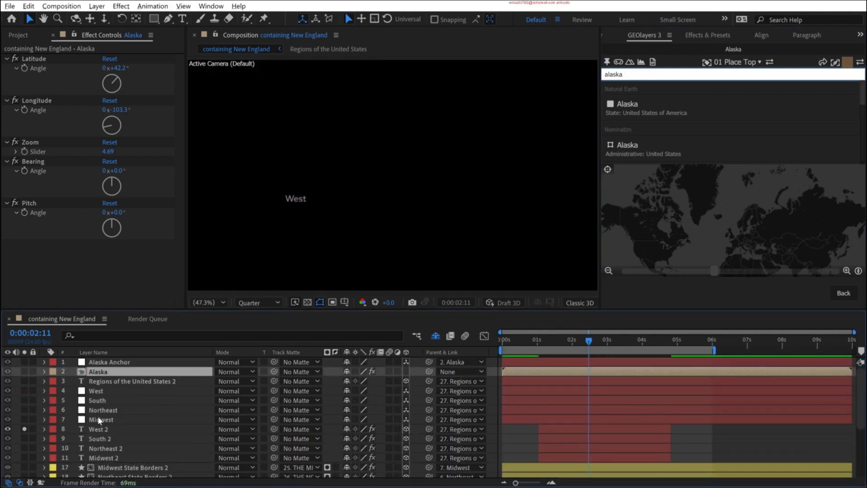
pyautogui.click(24, 380)
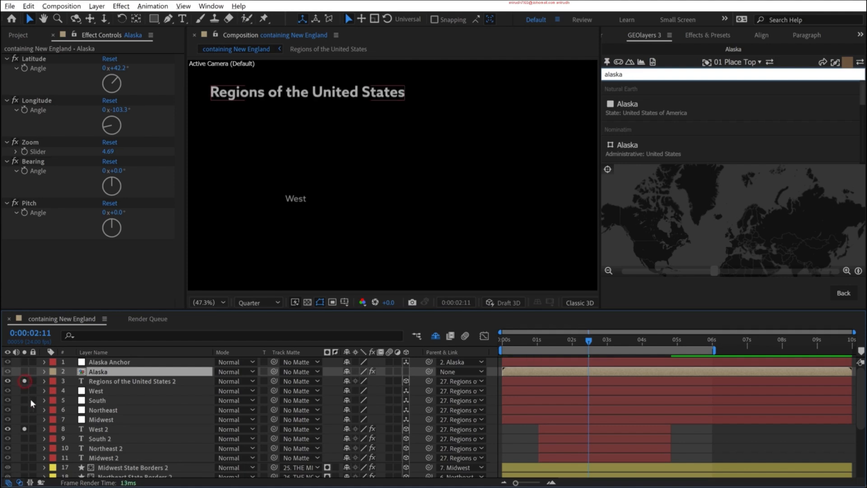
pyautogui.scroll(-10, 66, 420)
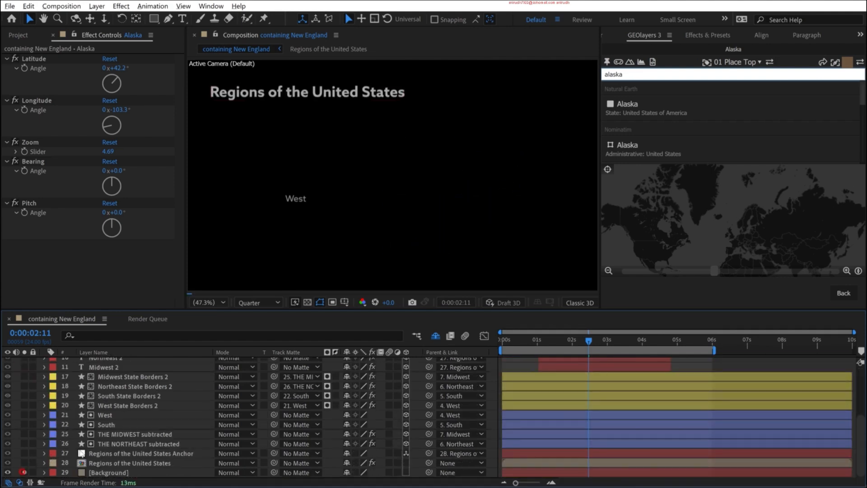
pyautogui.click(25, 472)
pyautogui.scroll(10, 56, 421)
pyautogui.click(24, 372)
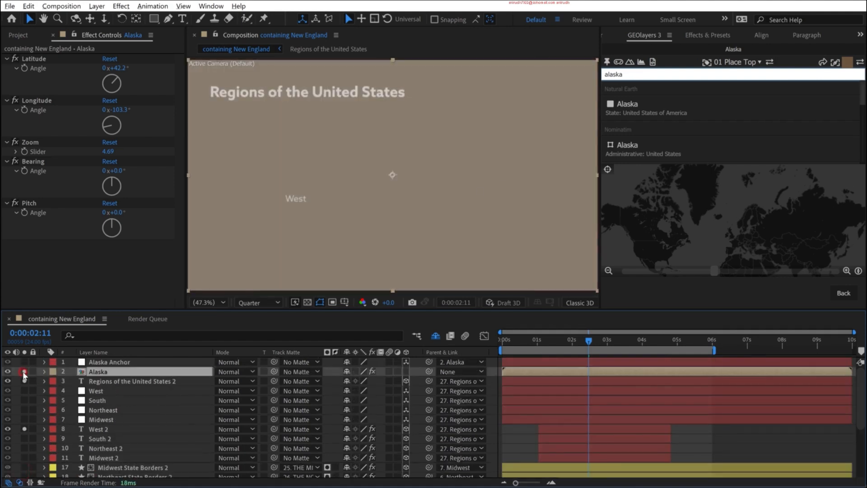
# - Leave the search and move the Alaska mapcomp's view so Alaska fills the middle of the frame
pyautogui.click(844, 292)
pyautogui.moveTo(629, 121); pyautogui.dragTo(747, 206)
pyautogui.moveTo(720, 175); pyautogui.dragTo(721, 168)
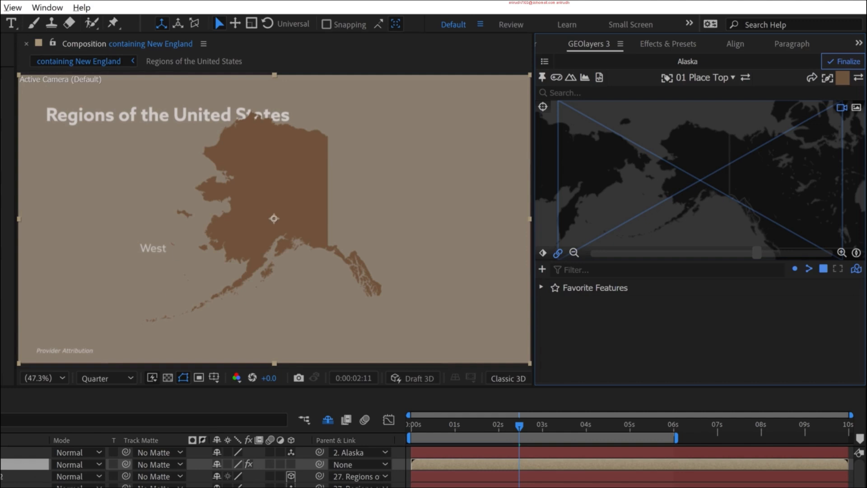
# - Also solo the West region's state borders and shape layers, then try moving the Alaska layer in the composition and undo that move
pyautogui.scroll(-5, 226, 467)
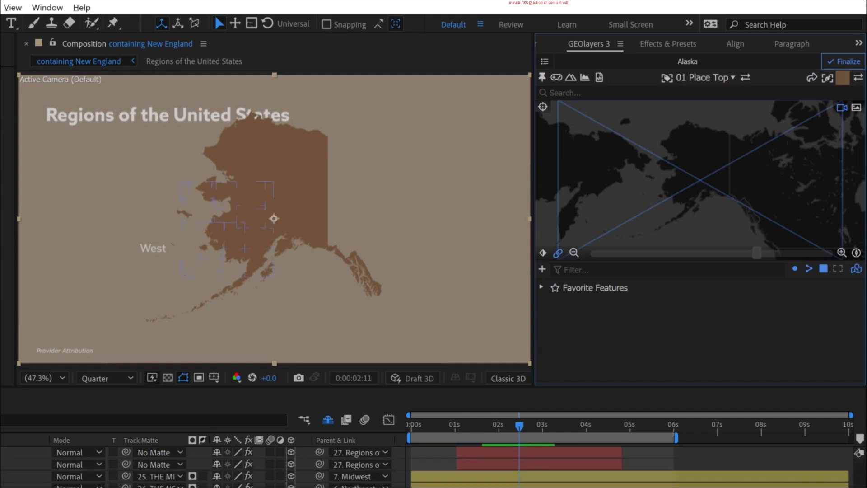
pyautogui.click(1, 470)
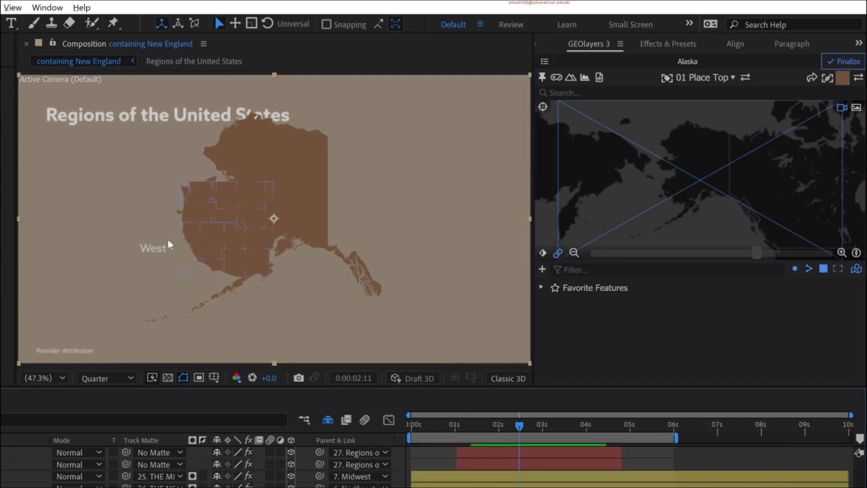
pyautogui.moveTo(294, 172); pyautogui.dragTo(262, 162)
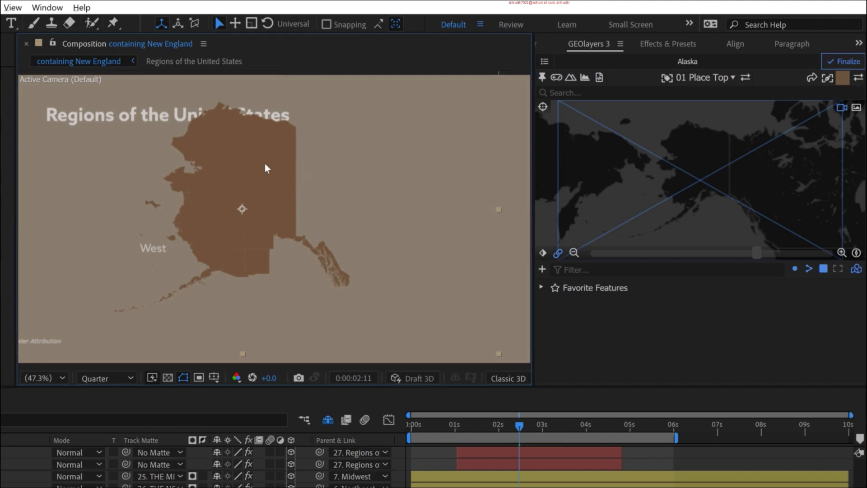
pyautogui.hotkey('ctrl', 'z')
# - Pan and zoom out the Alaska mapcomp's map view so Alaska sits small, northwest of the West region and clear of its label
pyautogui.click(677, 153)
pyautogui.moveTo(653, 154); pyautogui.dragTo(614, 140)
pyautogui.moveTo(757, 254); pyautogui.dragTo(705, 255)
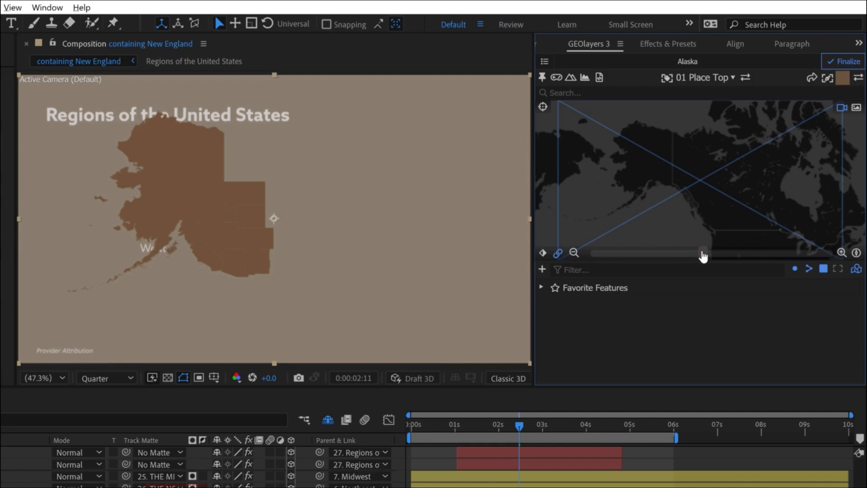
pyautogui.moveTo(703, 256); pyautogui.dragTo(665, 257)
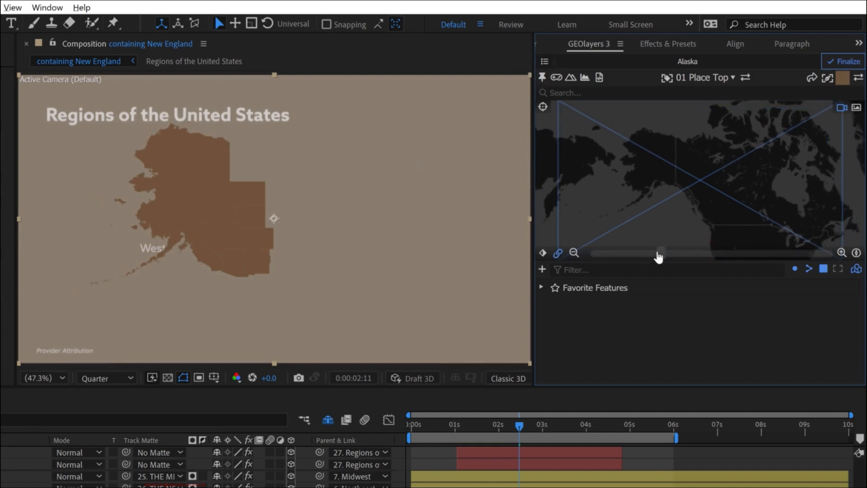
pyautogui.moveTo(661, 256); pyautogui.dragTo(613, 254)
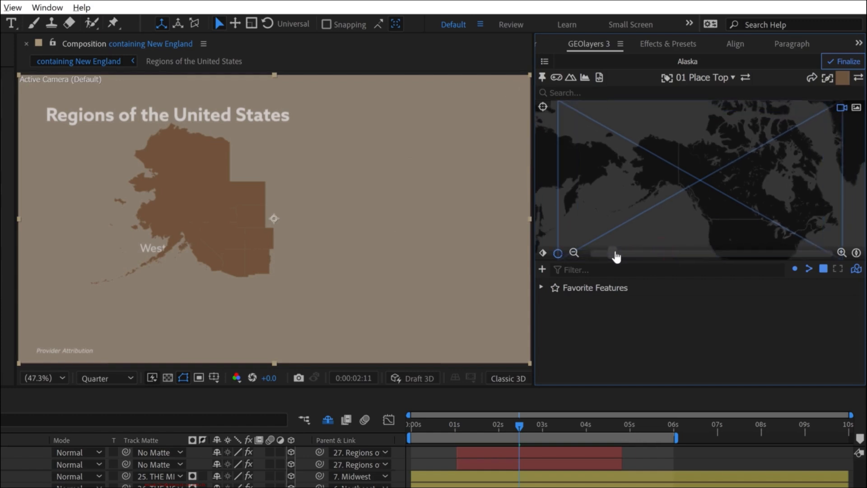
pyautogui.moveTo(673, 194); pyautogui.dragTo(636, 207)
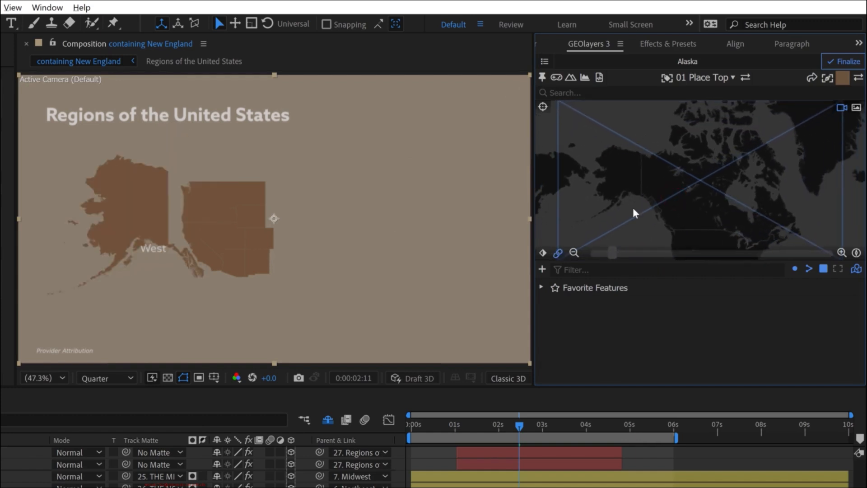
pyautogui.click(574, 253)
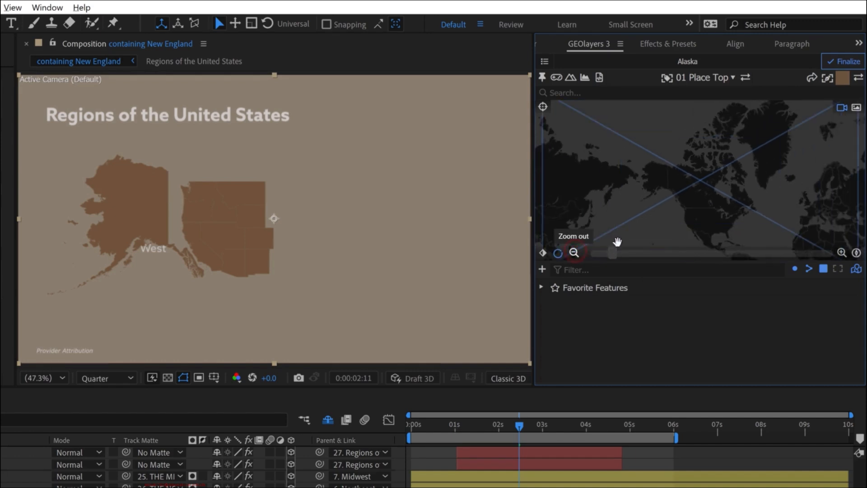
# - Duplicate only the Alaska mapcomp as a new mapcomp named Hawaii
pyautogui.click(545, 62)
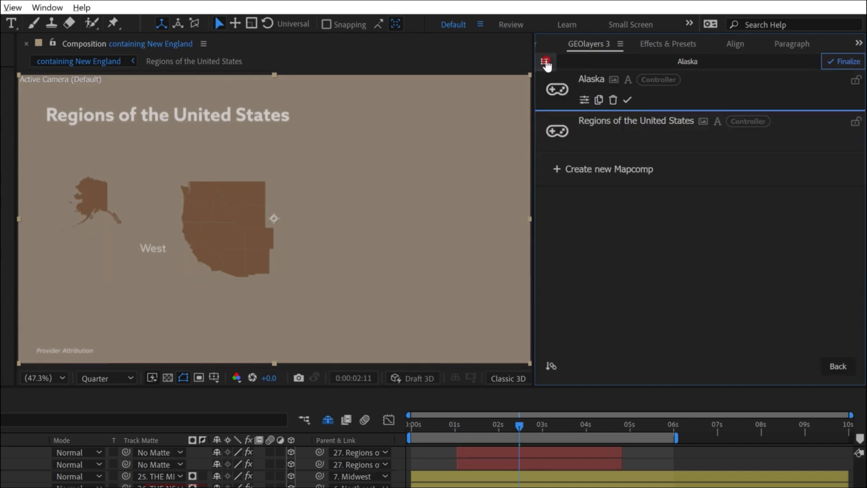
pyautogui.click(598, 100)
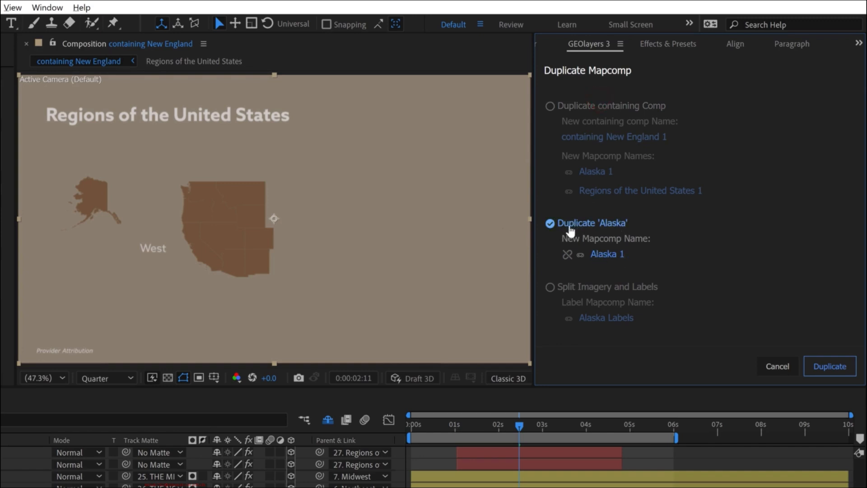
pyautogui.click(607, 254)
pyautogui.write('H')
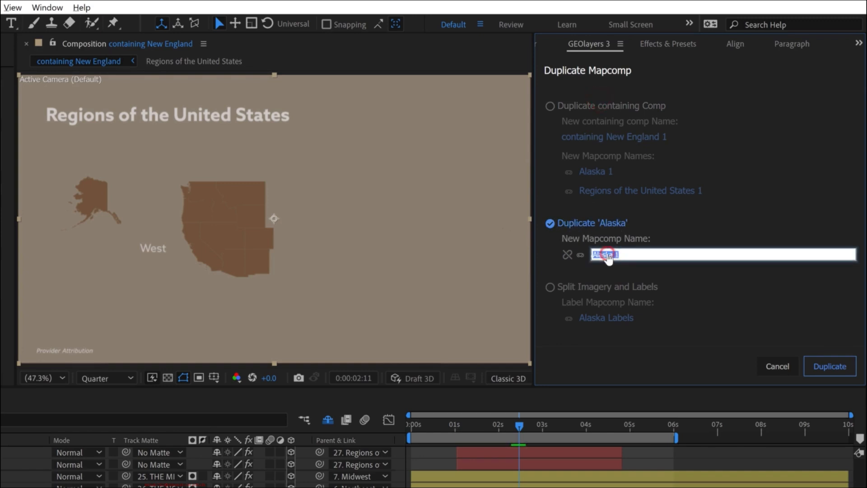
pyautogui.write('awaii')
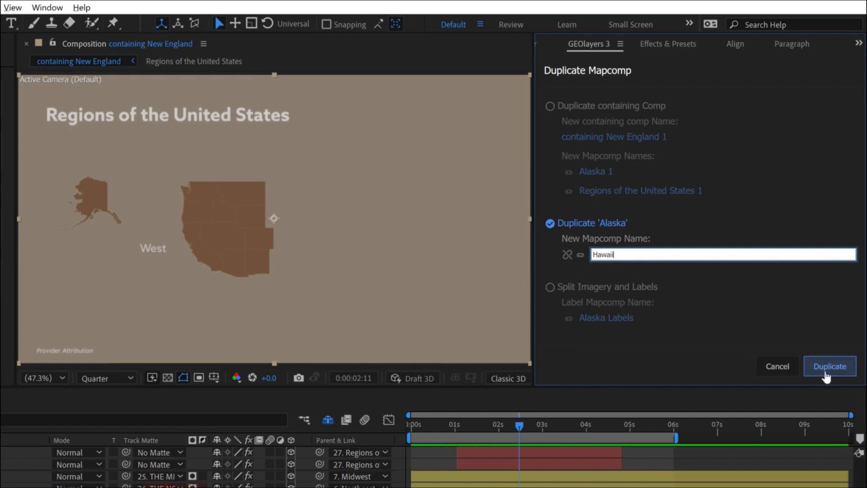
pyautogui.click(823, 370)
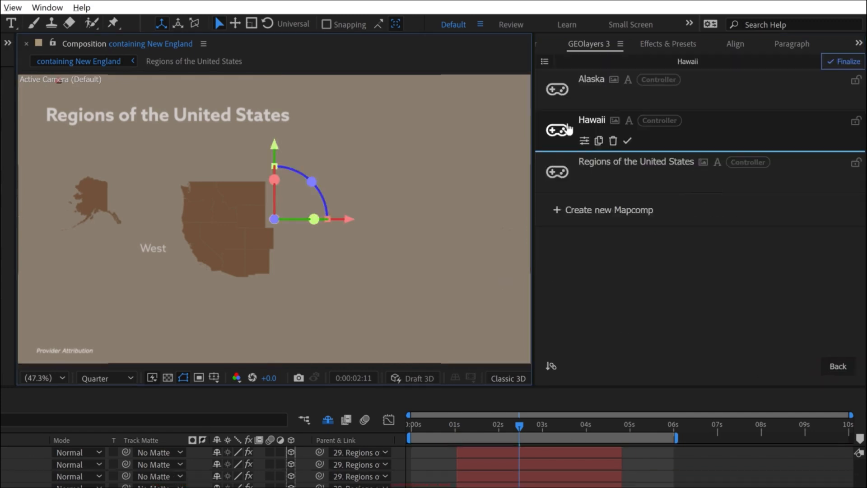
# - Open the Hawaii mapcomp, search for Hawaii and draw the Natural Earth state feature as a shape layer
pyautogui.click(559, 130)
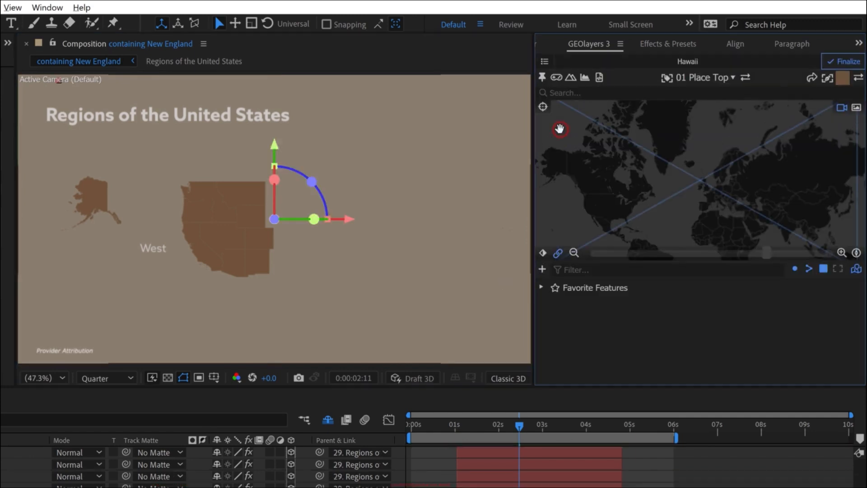
pyautogui.click(571, 92)
pyautogui.write('hawaii')
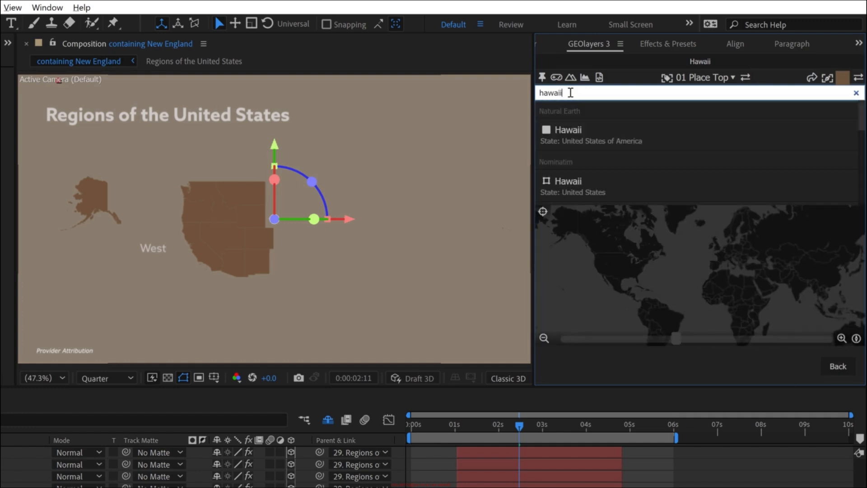
pyautogui.moveTo(589, 131)
pyautogui.click(623, 133)
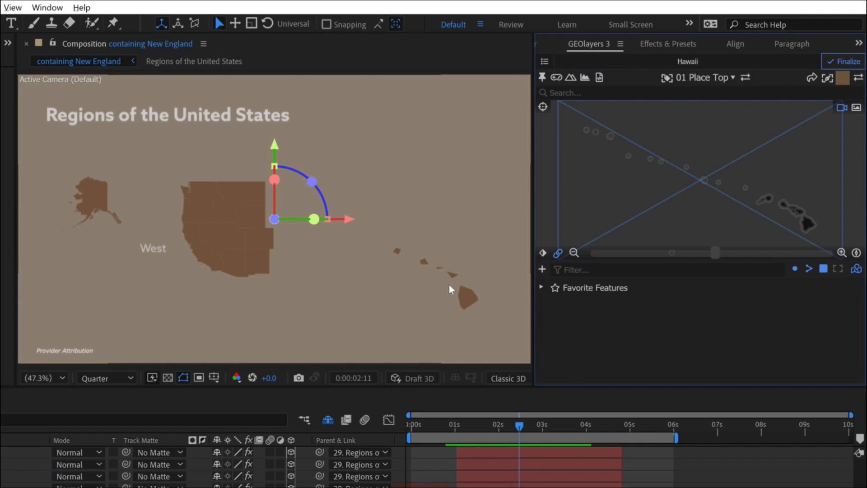
# - Turn off Simplify Geometry in the shape style options and draw the Natural Earth Hawaii state feature again
pyautogui.click(842, 78)
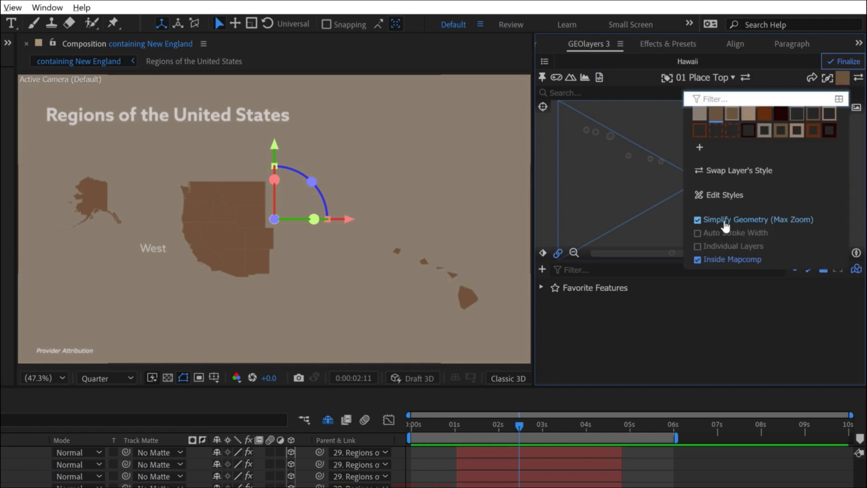
pyautogui.click(723, 220)
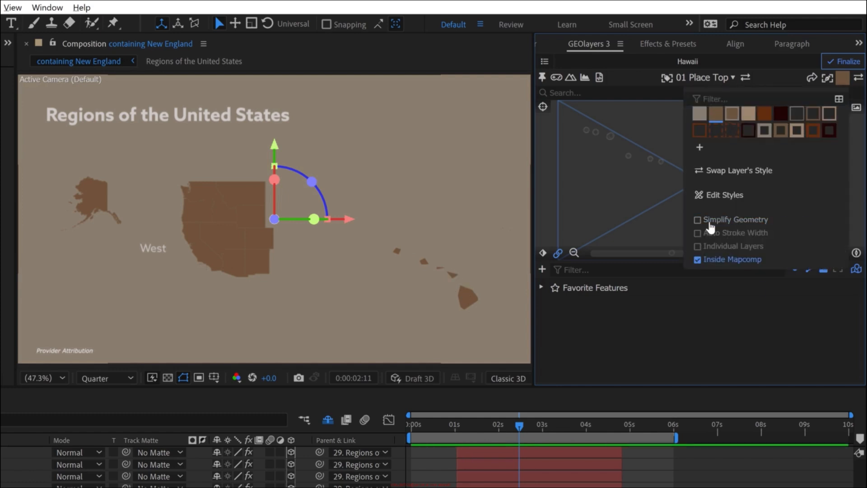
pyautogui.click(841, 80)
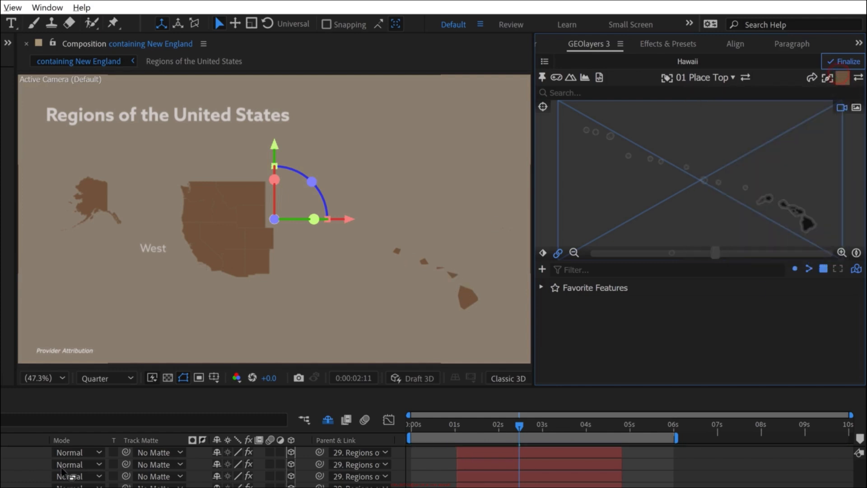
pyautogui.click(583, 92)
pyautogui.write('hawaii')
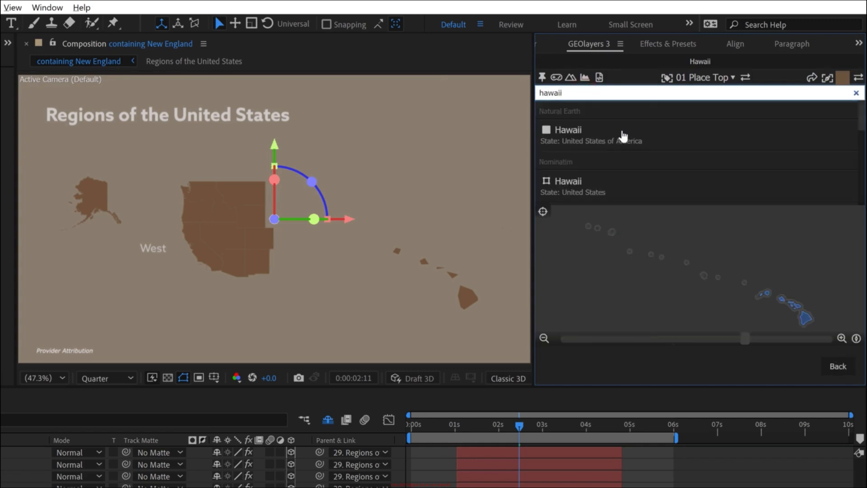
pyautogui.click(624, 130)
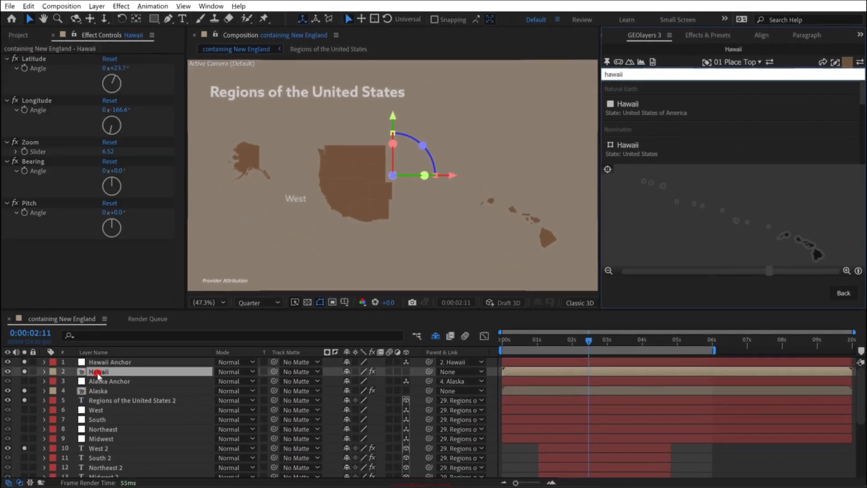
# - Delete the Alaska and simplified Hawaii shape layers inside the Hawaii mapcomp, keeping Hawaii 1, and return to the containing New England composition
pyautogui.doubleClick(95, 372)
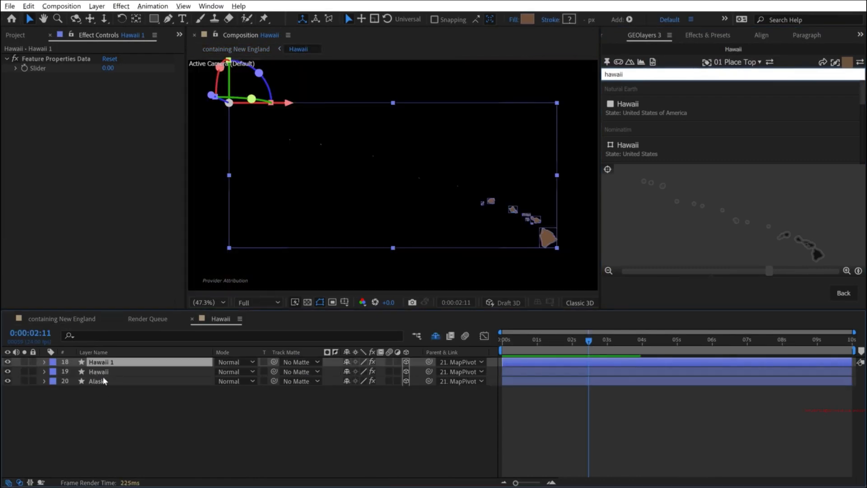
pyautogui.click(102, 372)
pyautogui.click(102, 381)
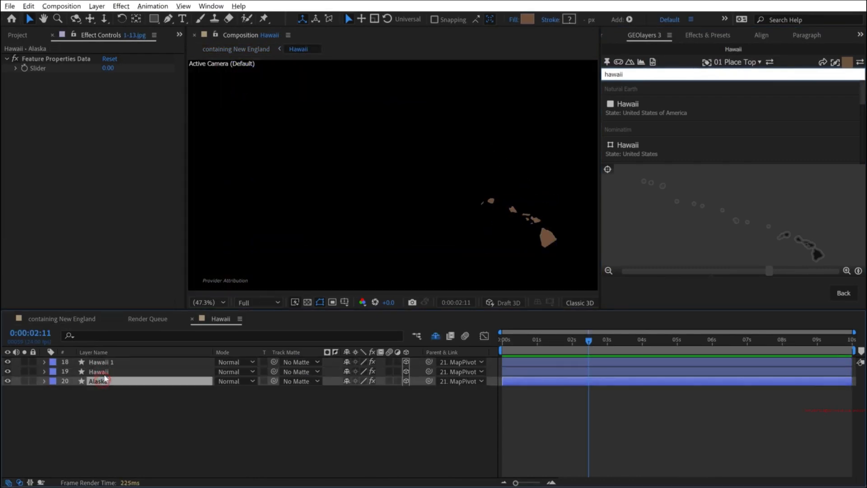
pyautogui.press('Delete')
pyautogui.click(103, 371)
pyautogui.press('Delete')
pyautogui.click(127, 383)
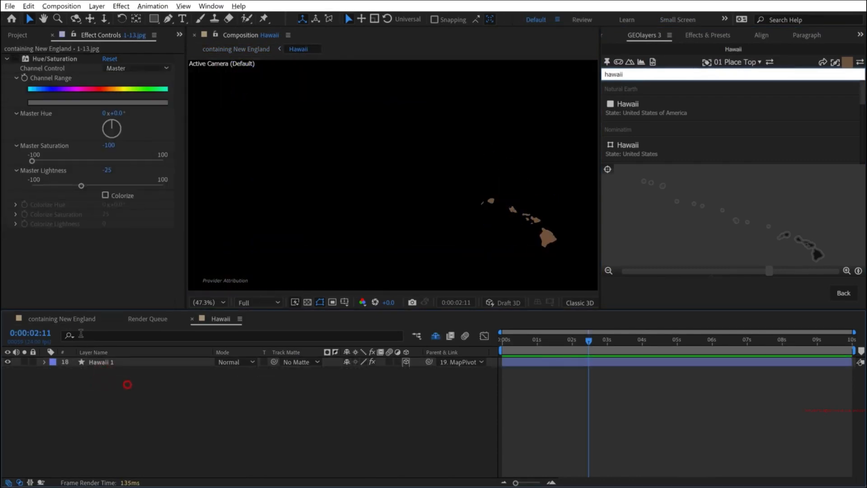
pyautogui.click(64, 319)
# - Zoom out and pan the Hawaii mapcomp's map view to place Hawaii directly below Alaska, southwest of the West region
pyautogui.click(841, 292)
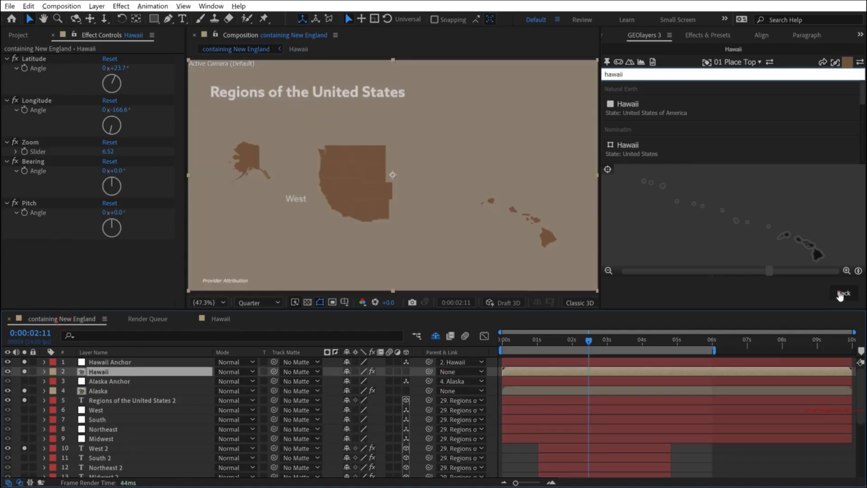
pyautogui.moveTo(782, 154); pyautogui.dragTo(663, 143)
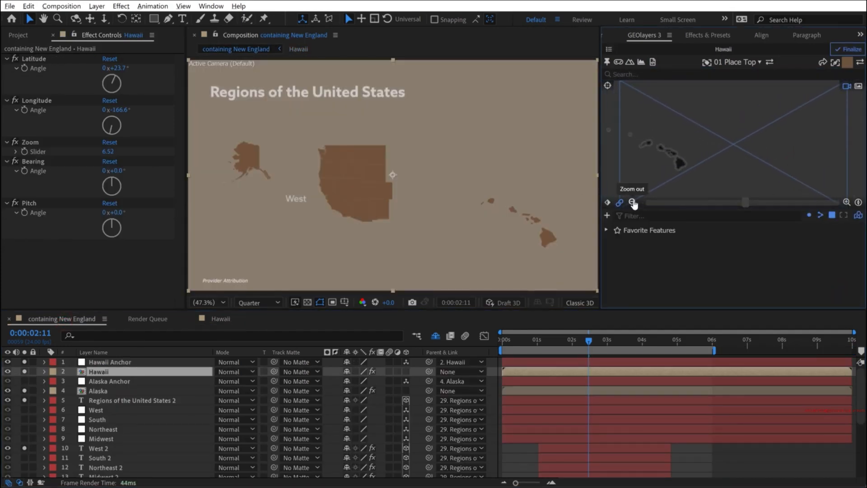
pyautogui.click(632, 202)
pyautogui.moveTo(675, 161); pyautogui.dragTo(705, 174)
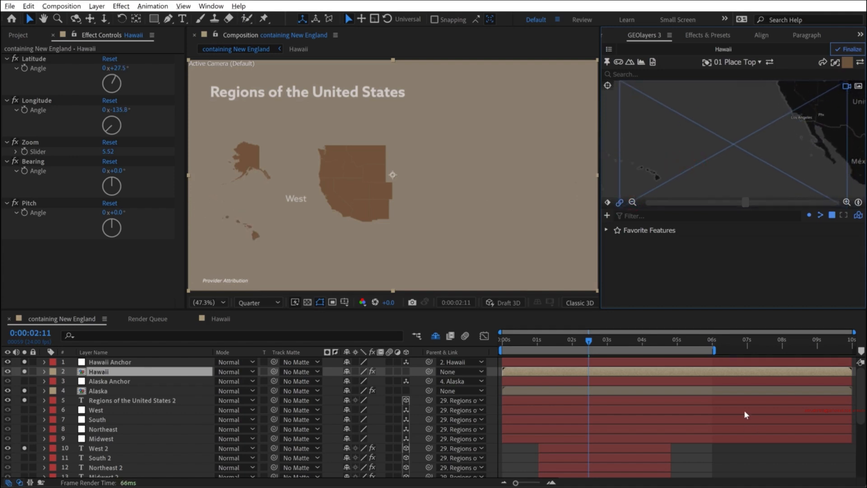
# - Set the Rectangle tool to no fill, with a stroke color sampled from the brown West region
pyautogui.click(280, 191)
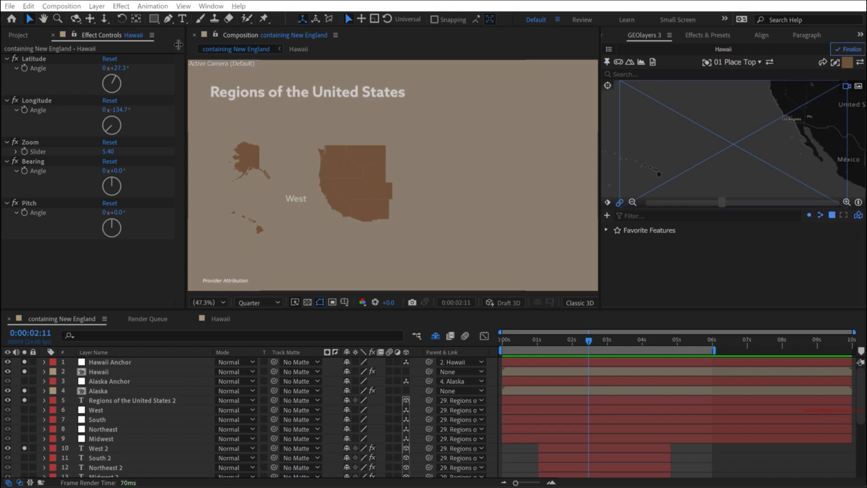
pyautogui.click(153, 19)
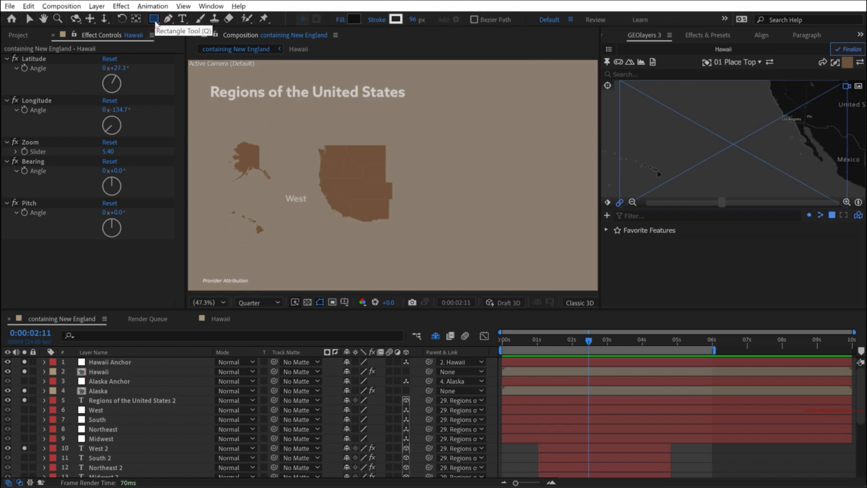
pyautogui.click(341, 19)
pyautogui.click(375, 211)
pyautogui.click(415, 276)
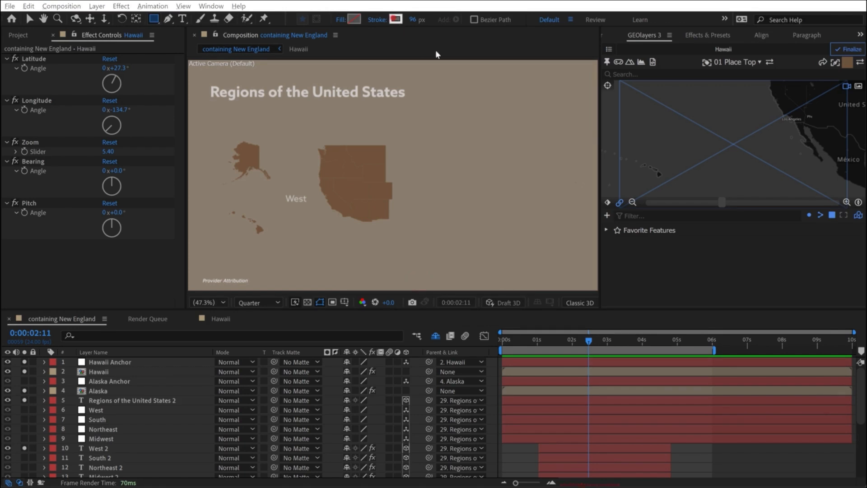
pyautogui.click(396, 19)
pyautogui.click(769, 342)
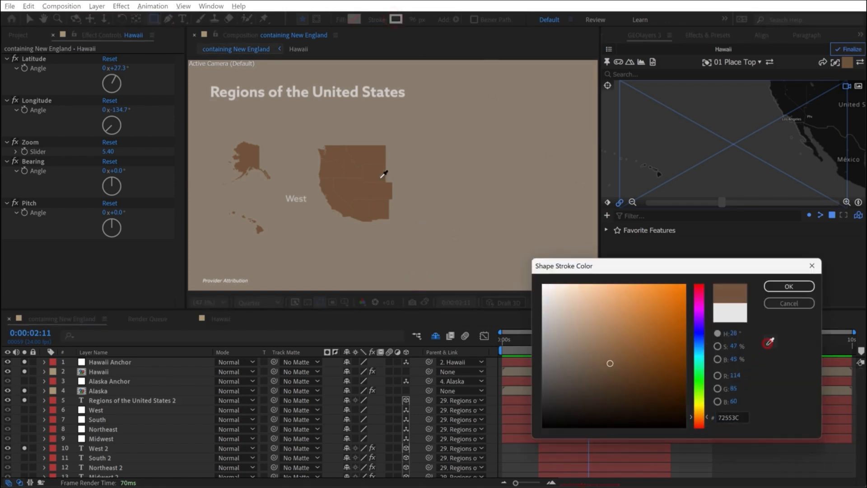
pyautogui.click(382, 162)
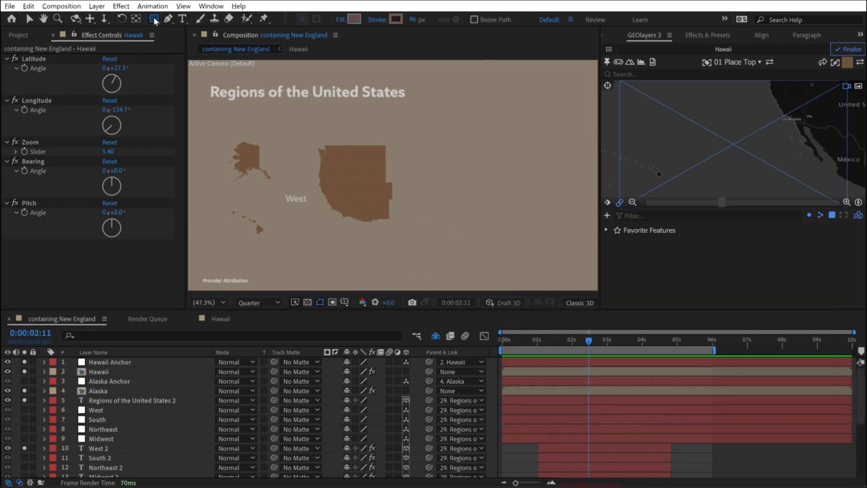
# - Create a square shape layer in the containing New England composition, shrink it and move it over Alaska
pyautogui.doubleClick(154, 19)
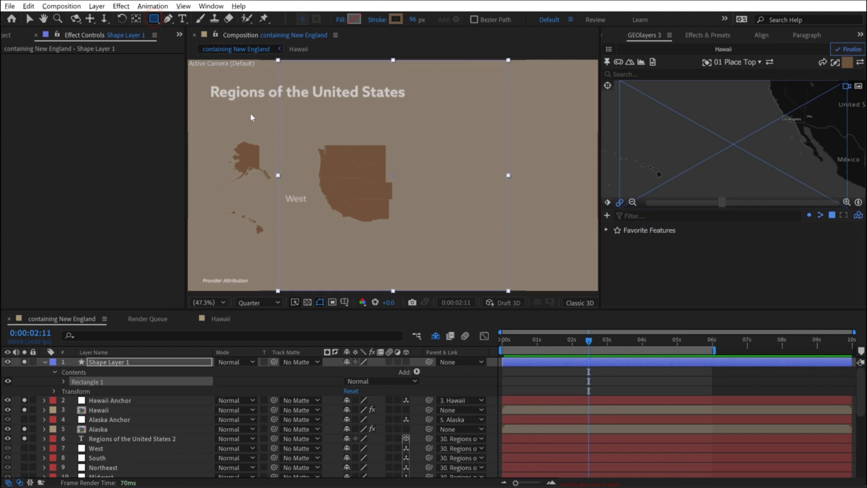
pyautogui.press('v')
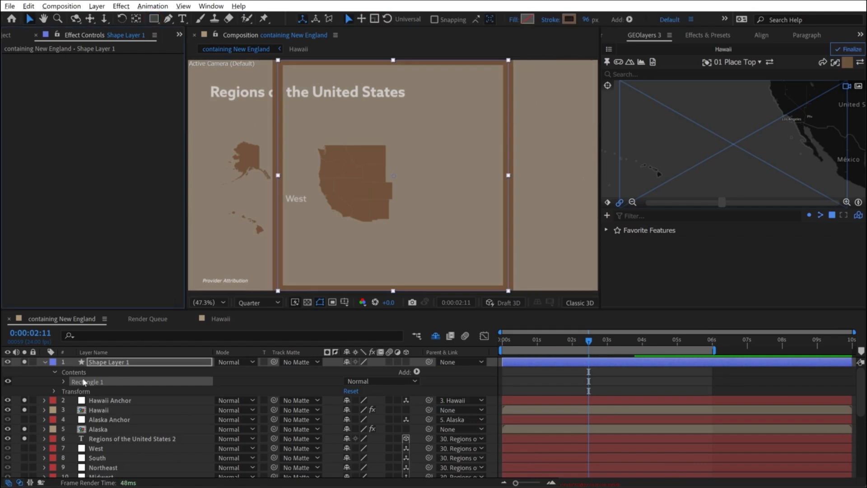
pyautogui.click(103, 362)
pyautogui.moveTo(509, 64); pyautogui.dragTo(435, 131)
pyautogui.moveTo(407, 174); pyautogui.dragTo(258, 163)
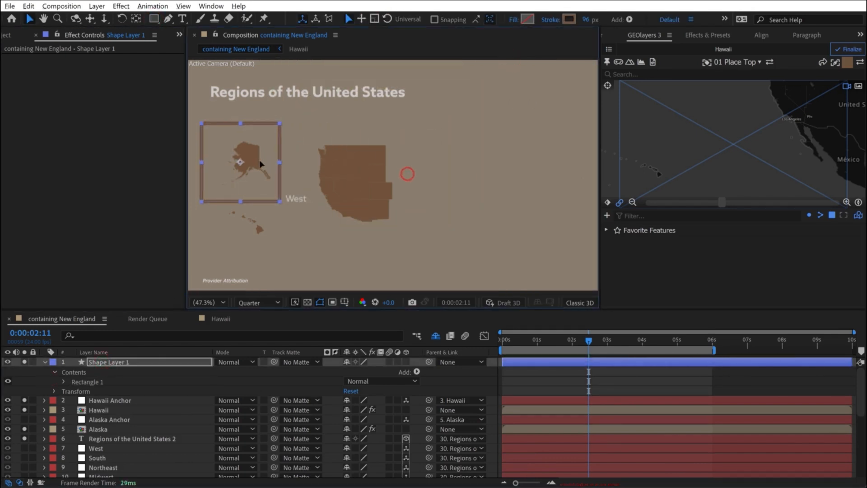
# - Resize and center the square outline around Alaska as its frame, and set its stroke width to 25 px
pyautogui.scroll(3, 248, 163)
pyautogui.press('h')
pyautogui.moveTo(340, 154); pyautogui.dragTo(439, 183)
pyautogui.moveTo(484, 90); pyautogui.dragTo(455, 111)
pyautogui.moveTo(400, 171); pyautogui.dragTo(403, 174)
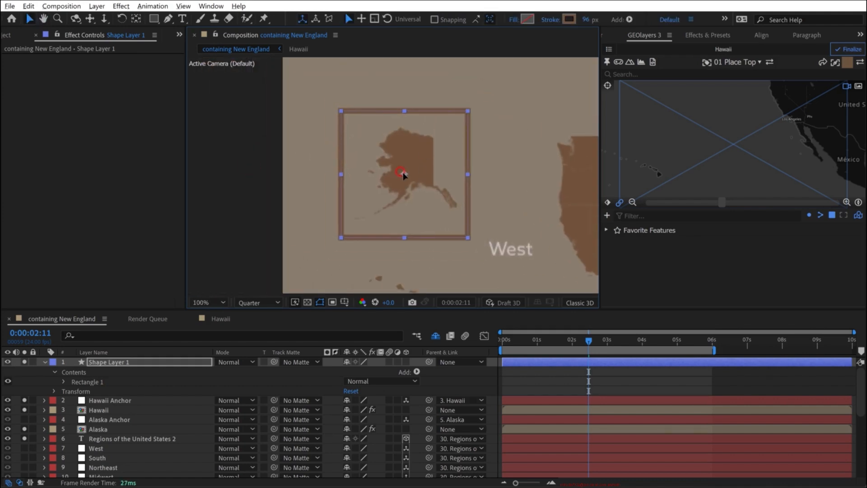
# - Duplicate the Alaska frame and move the copy straight down around Hawaii
pyautogui.hotkey('ctrl', 'd')
pyautogui.scroll(-2, 399, 179)
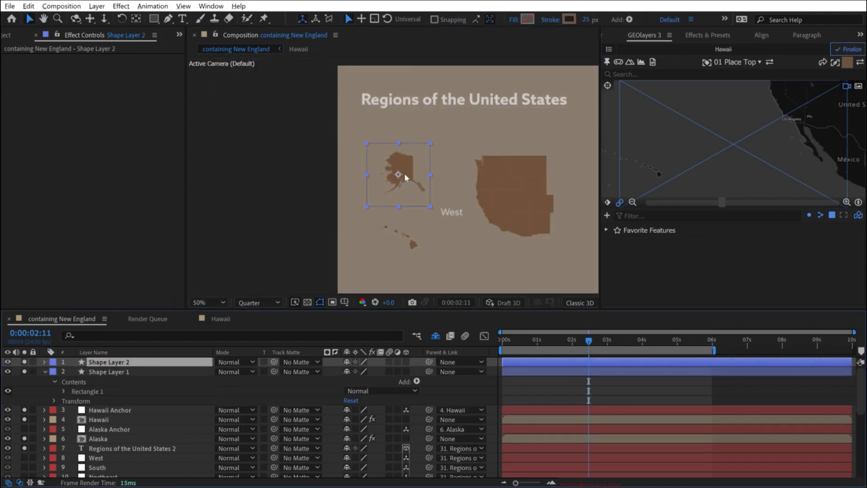
pyautogui.moveTo(404, 175); pyautogui.dragTo(407, 237)
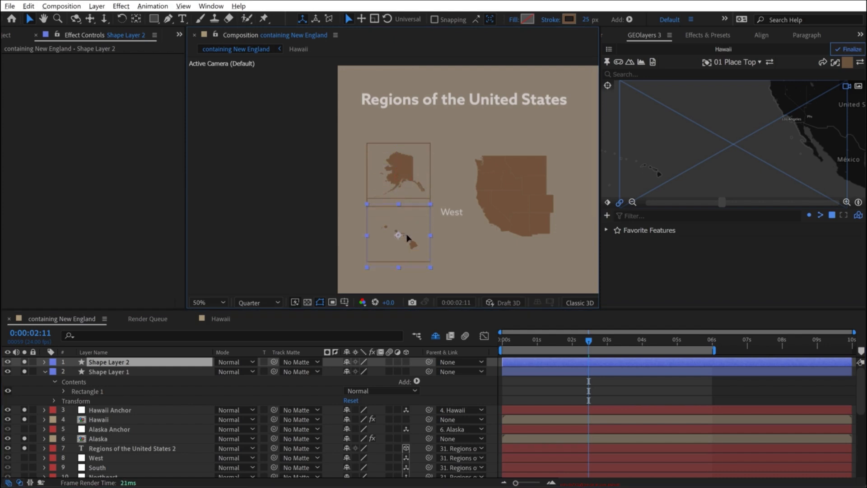
pyautogui.click(676, 396)
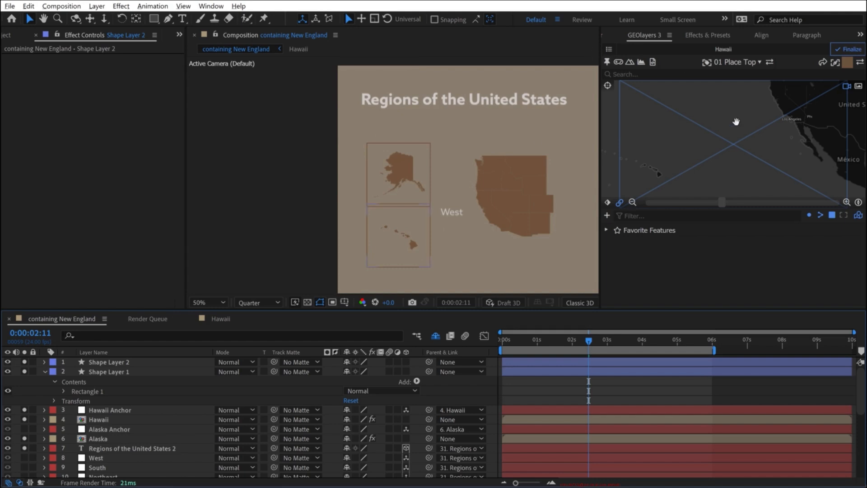
# - Nudge the map view of the Hawaii mapcomp slightly down and of the Alaska mapcomp slightly up within their frames
pyautogui.click(729, 126)
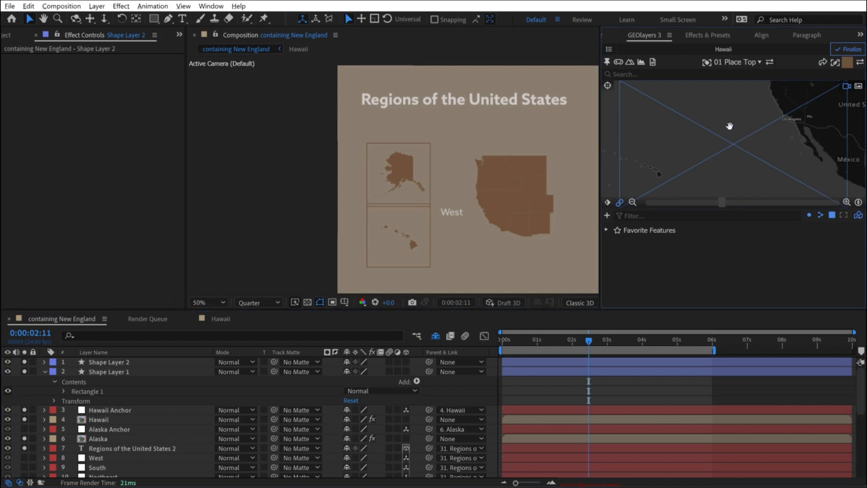
pyautogui.moveTo(729, 126); pyautogui.dragTo(732, 135)
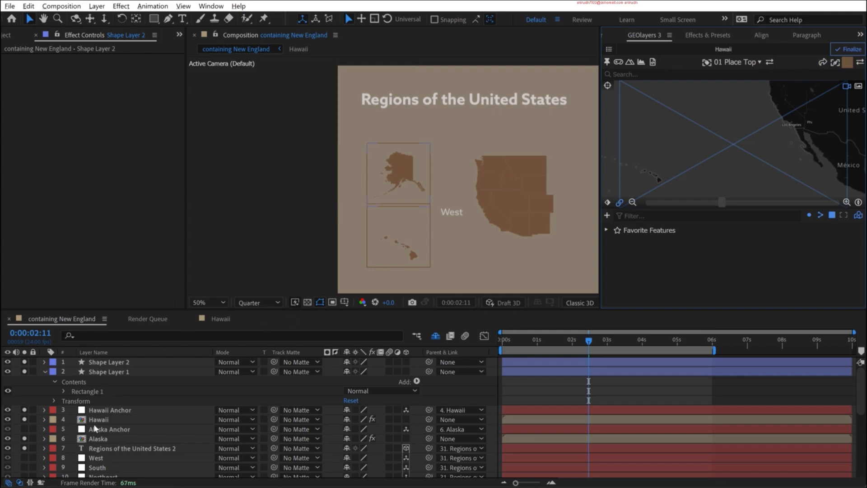
pyautogui.click(609, 49)
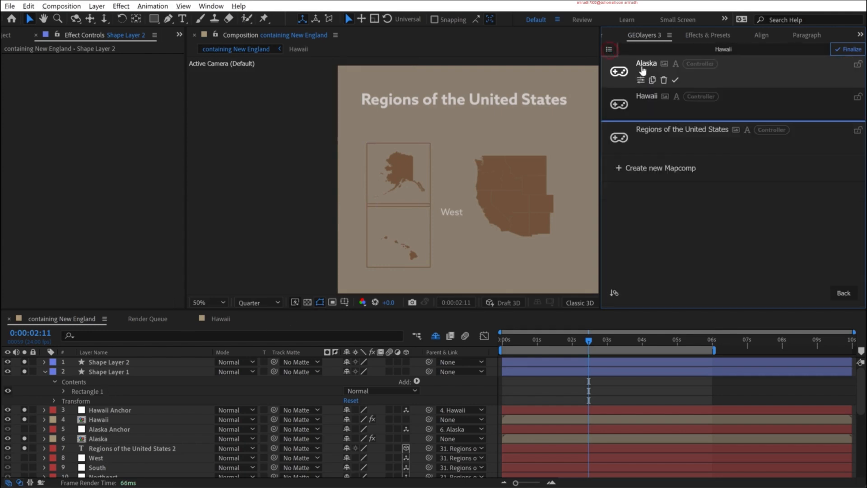
pyautogui.click(642, 68)
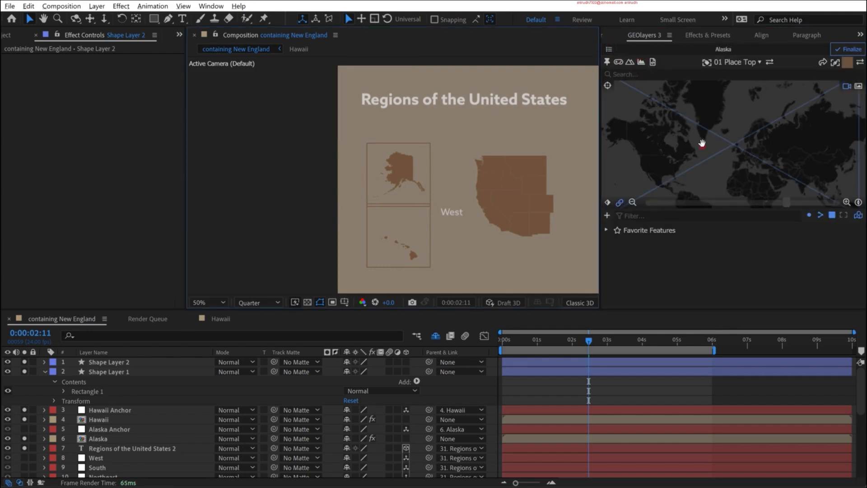
pyautogui.moveTo(702, 143); pyautogui.dragTo(703, 145)
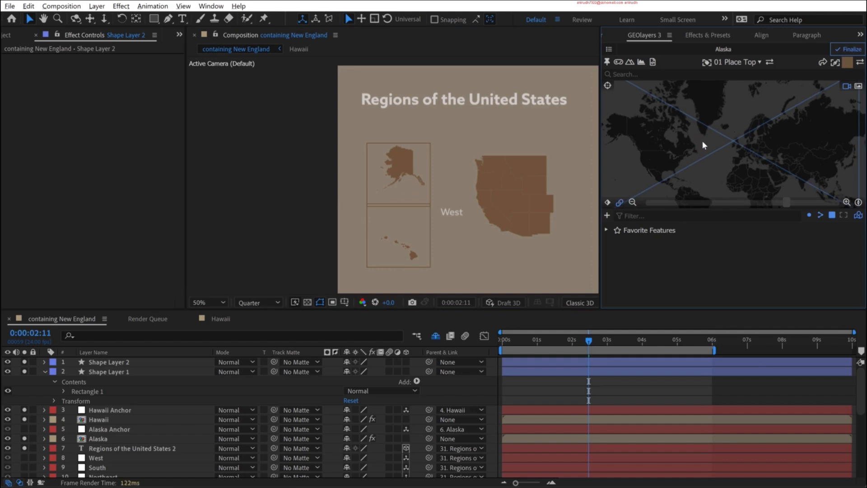
# - Move the Alaska frame slightly up and the Hawaii frame slightly down to leave a gap between them
pyautogui.click(100, 372)
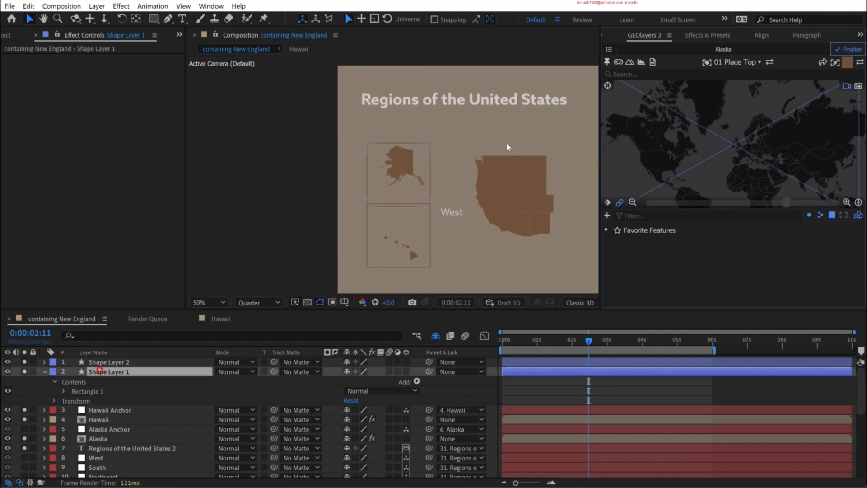
pyautogui.click(410, 174)
pyautogui.click(410, 244)
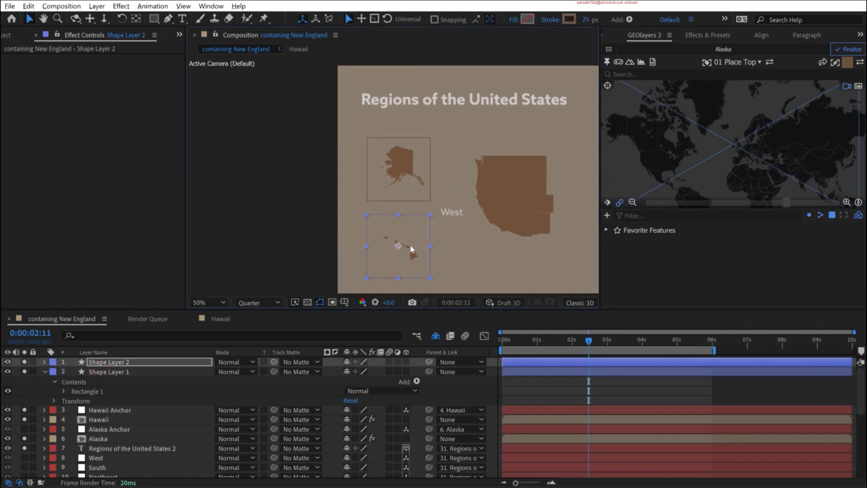
# - Bring the Alaska frame layer, Shape Layer 1, above Shape Layer 2 in the layer stack
pyautogui.click(136, 371)
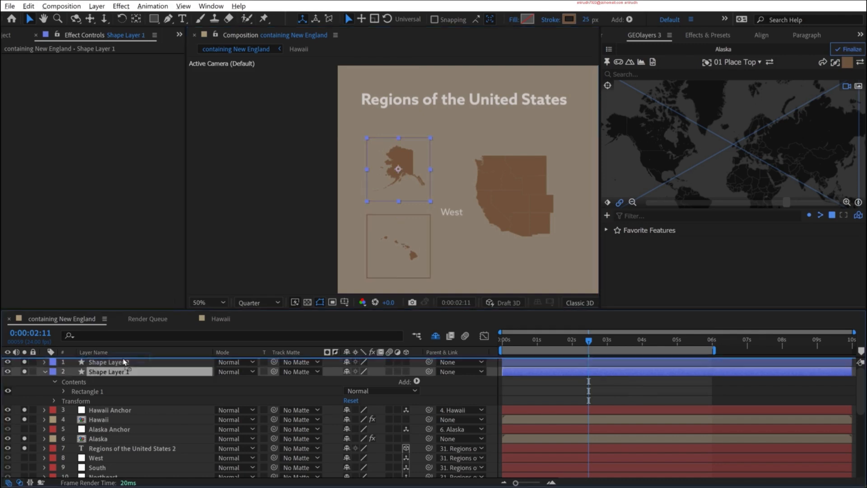
pyautogui.hotkey('ctrl', ']')
pyautogui.press(',')
pyautogui.hotkey('shift', '/')
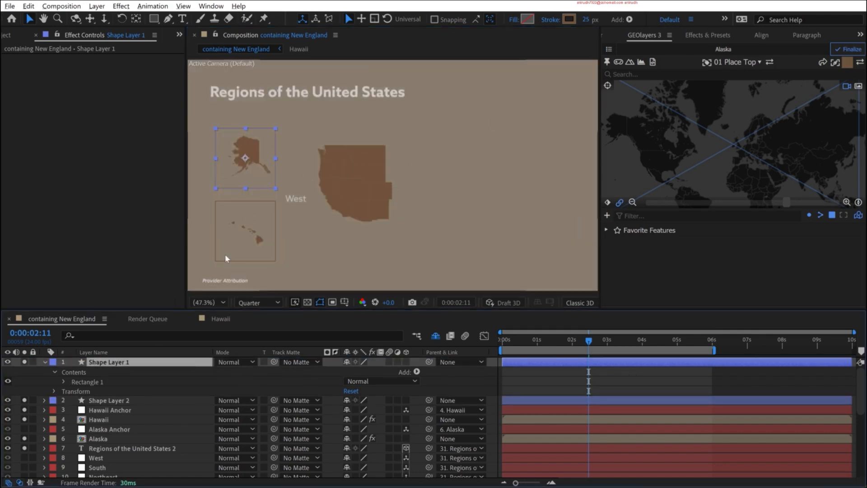
# - Rename the two frame layers as Alaska Border and Hawaii Border
pyautogui.click(44, 362)
pyautogui.press('Return')
pyautogui.write('A')
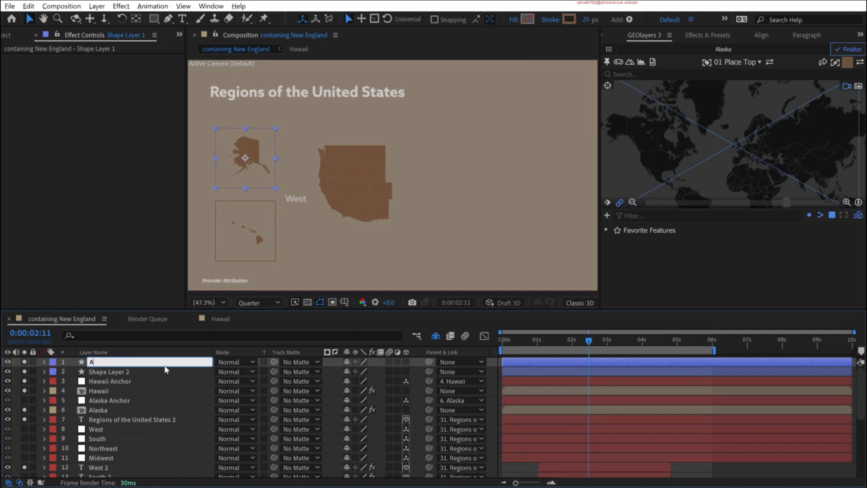
pyautogui.write('laska Border')
pyautogui.click(166, 371)
pyautogui.press('Return')
pyautogui.write('Hawaii Bor')
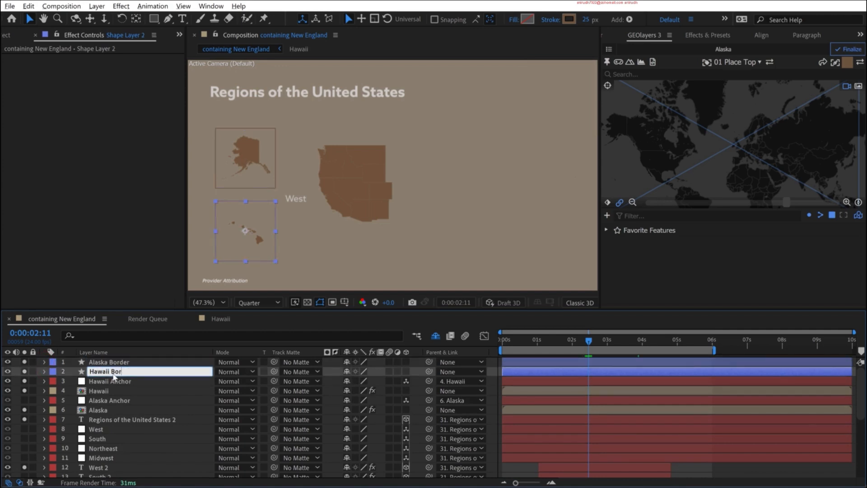
pyautogui.press('Return')
# - Add a scale bar for the Regions of the United States mapcomp with the scale bar script, using Right alignment
pyautogui.scroll(-3, 271, 415)
pyautogui.click(429, 206)
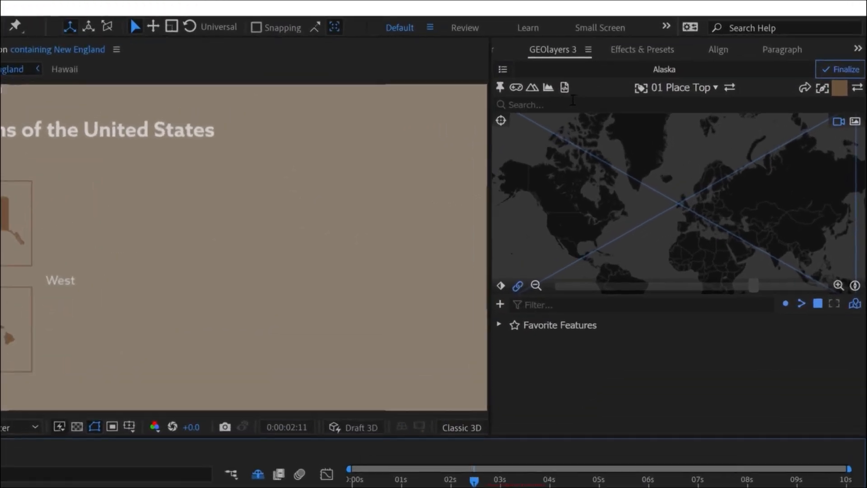
pyautogui.click(647, 64)
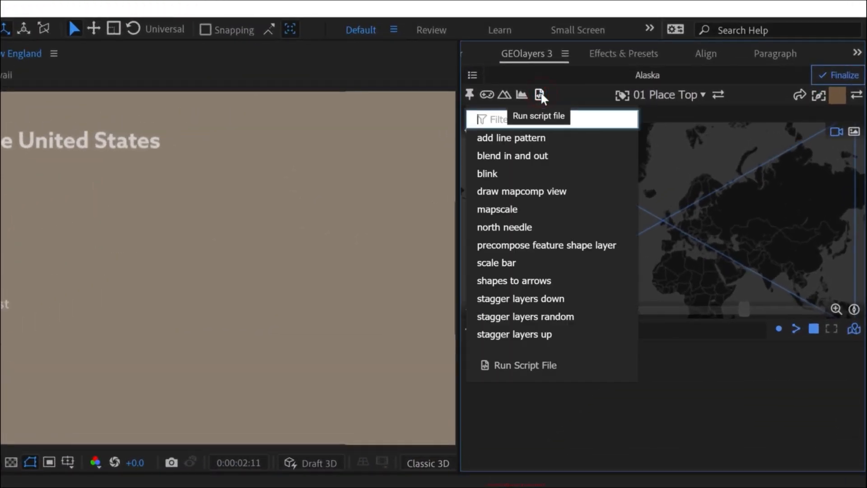
pyautogui.click(494, 261)
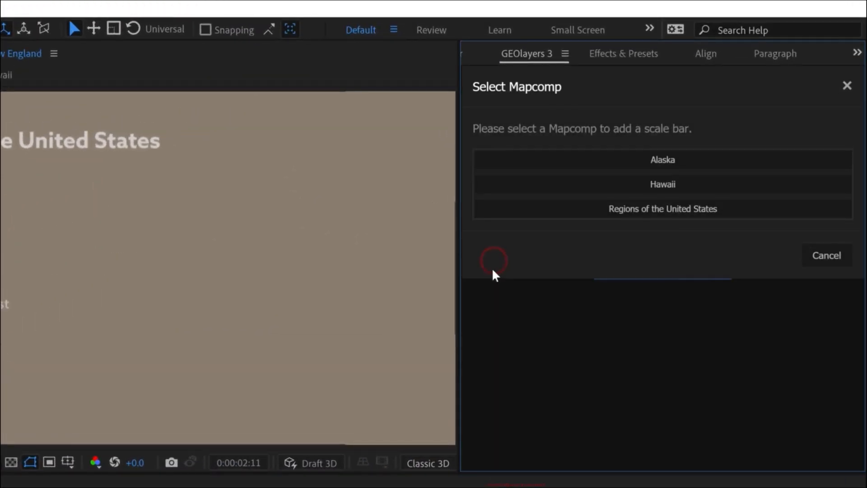
pyautogui.click(638, 208)
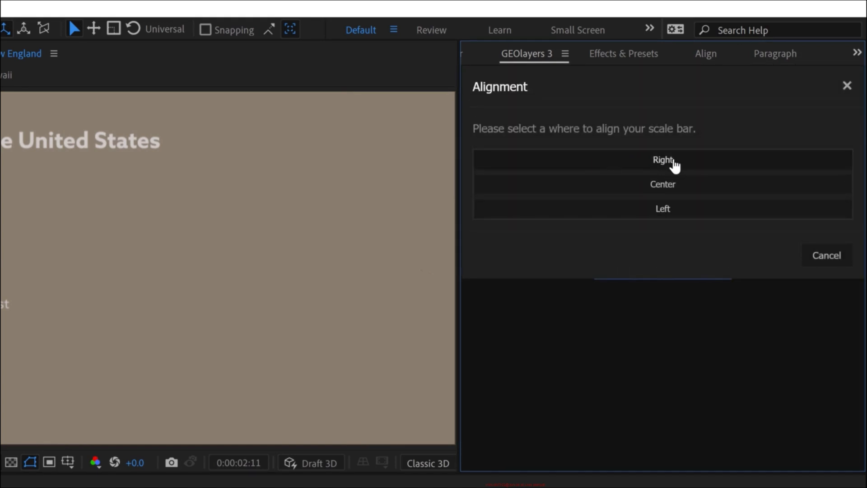
pyautogui.click(671, 162)
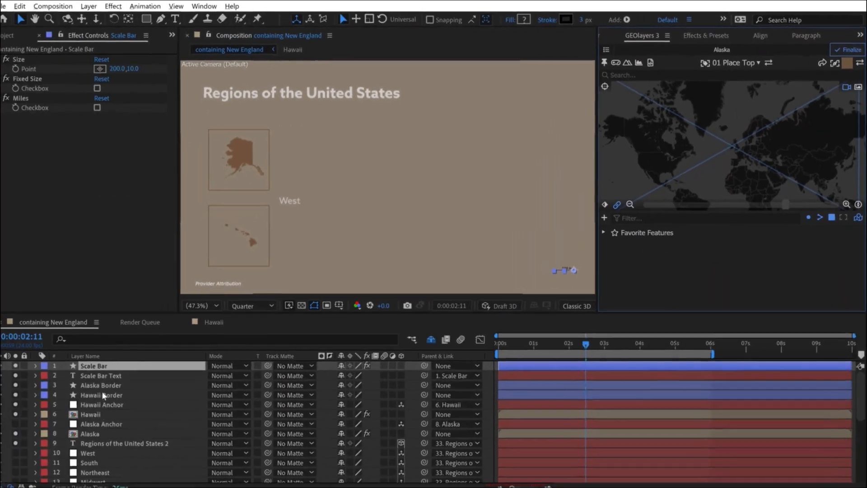
# - Set the Scale Bar layer's stroke color to light gray at 90% brightness and copy its hex code
pyautogui.click(568, 19)
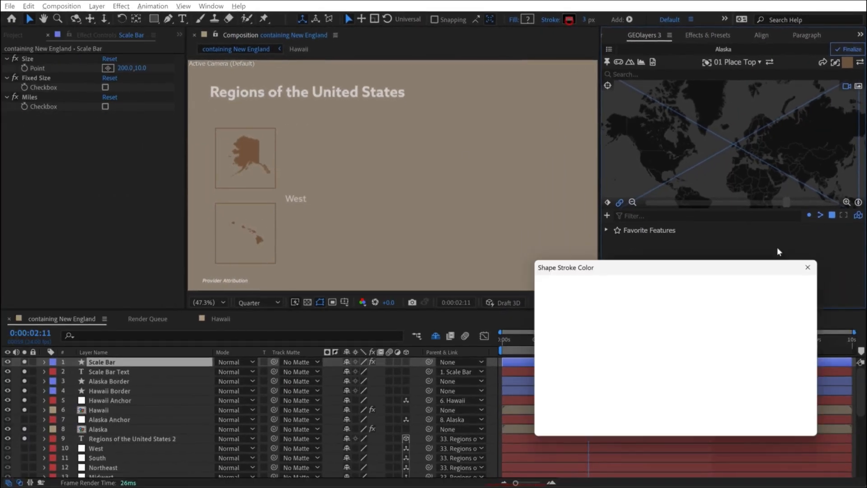
pyautogui.click(732, 359)
pyautogui.write('90')
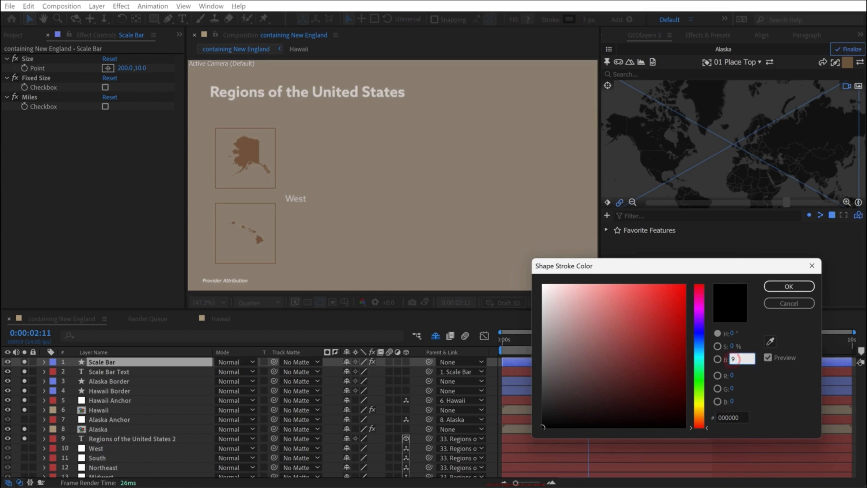
pyautogui.click(728, 418)
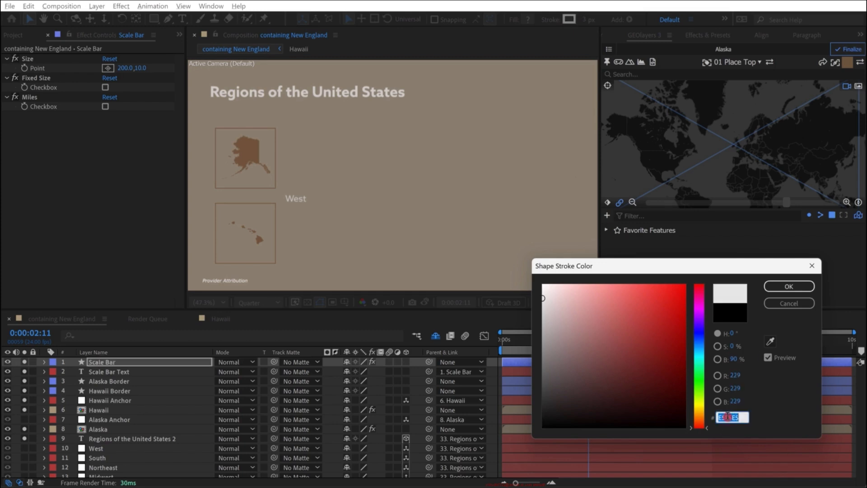
pyautogui.click(787, 286)
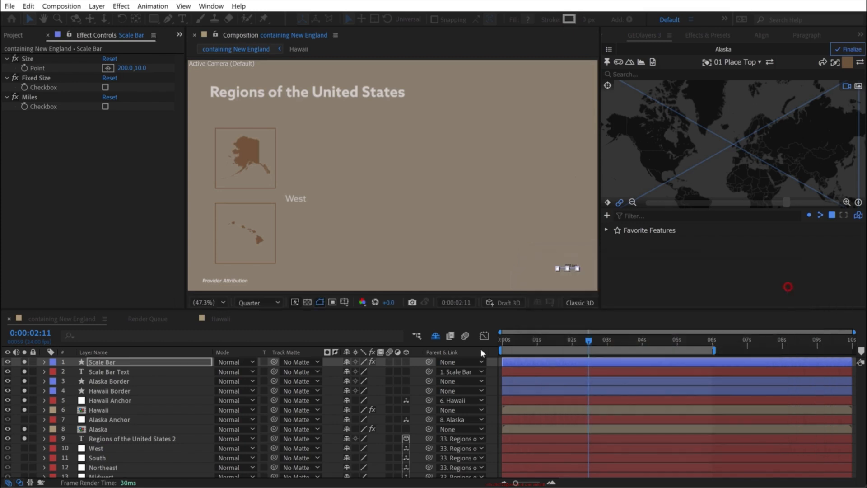
# - Set the Scale Bar Text layer's fill color to light gray E5E5E5
pyautogui.click(124, 372)
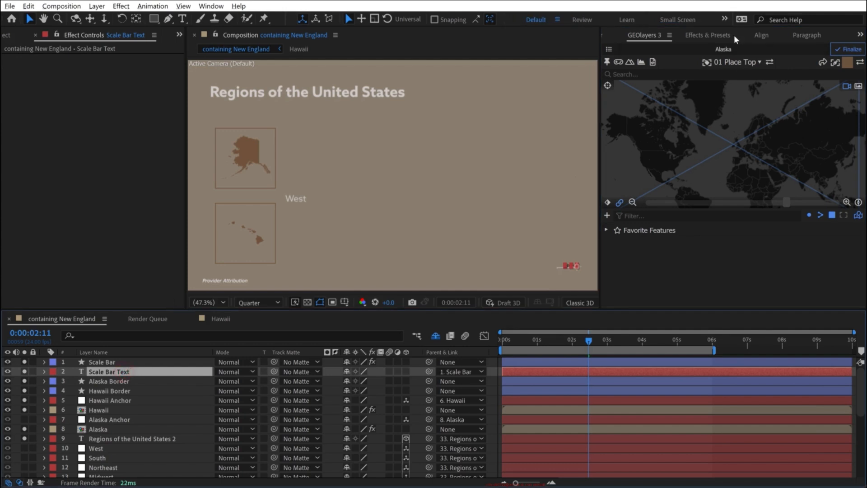
pyautogui.click(860, 34)
pyautogui.click(821, 61)
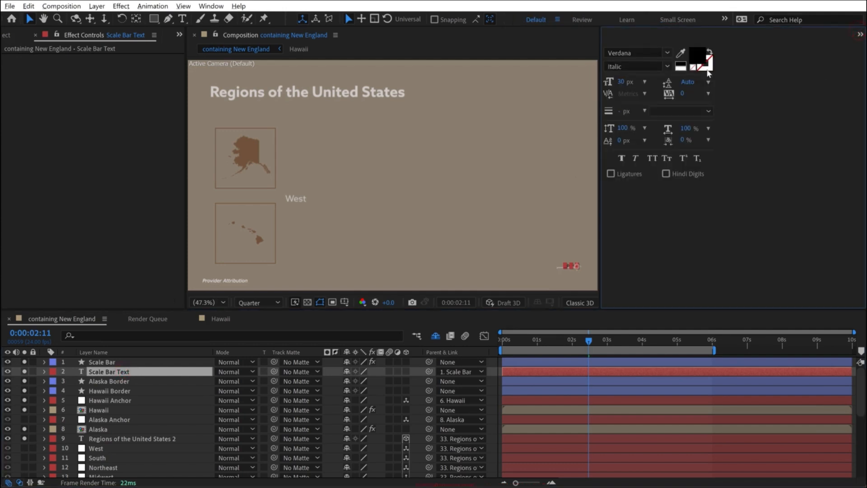
pyautogui.click(697, 55)
pyautogui.write('E5E5E5')
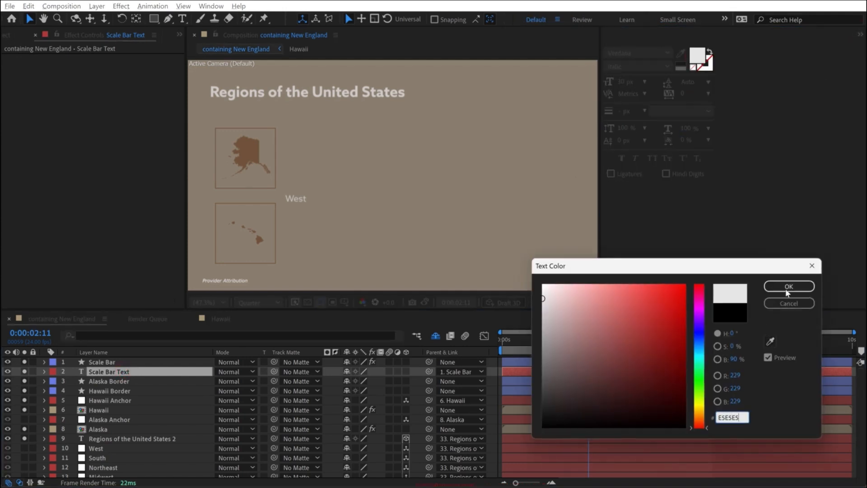
pyautogui.click(787, 288)
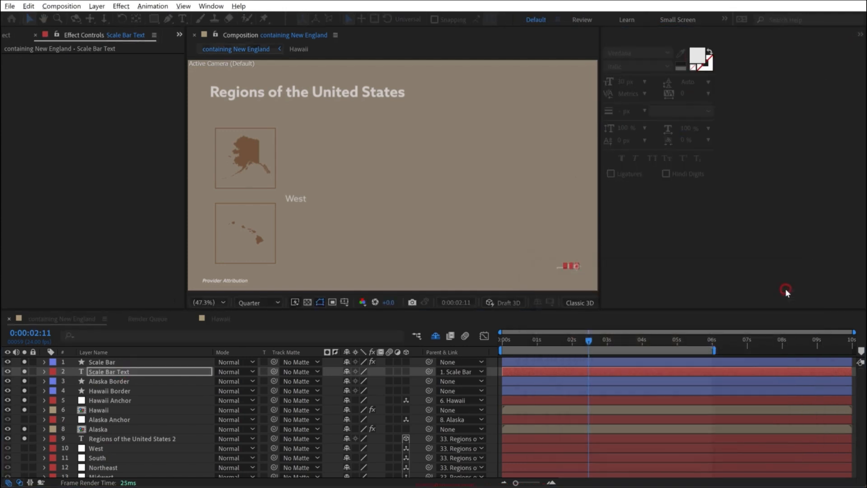
# - Switch the main map's Scale Bar layer to miles and deselect it
pyautogui.click(105, 363)
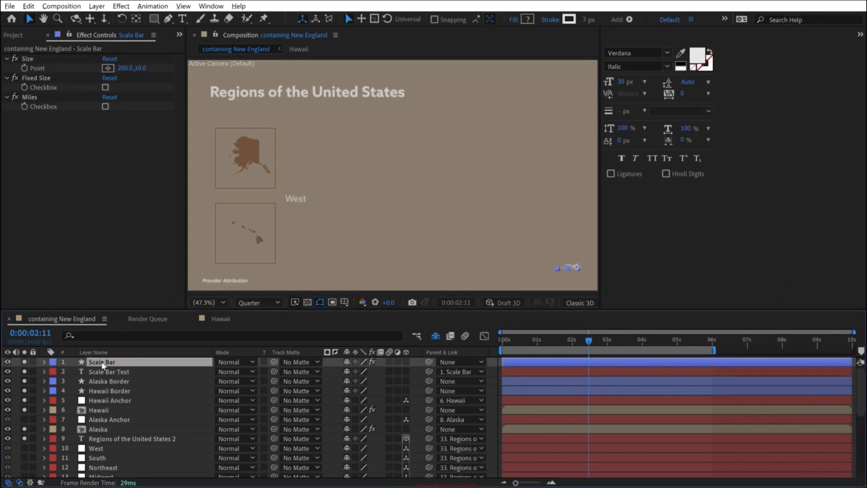
pyautogui.click(106, 107)
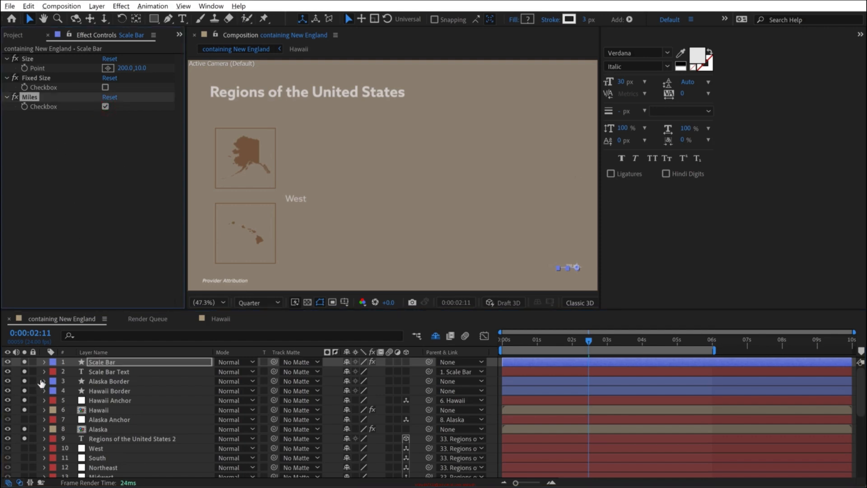
pyautogui.click(20, 381)
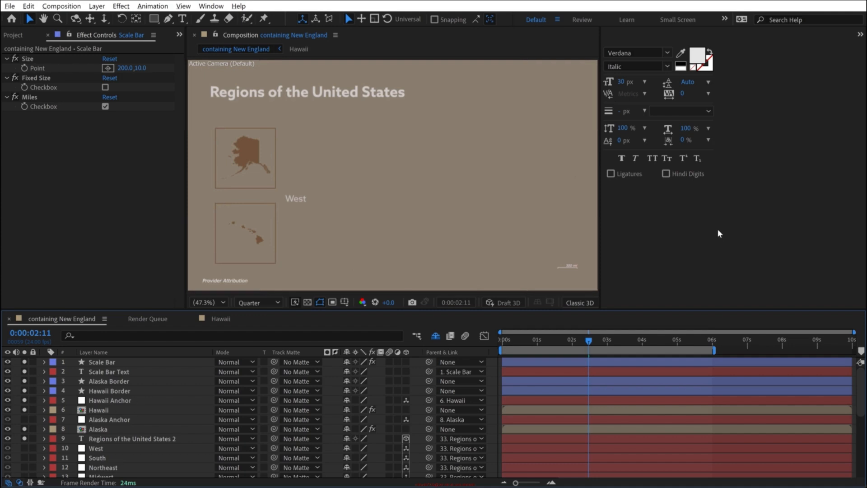
# - Add a Center-aligned scale bar for the Alaska mapcomp with the scale bar script and place it along the bottom inside the Alaska frame
pyautogui.click(860, 35)
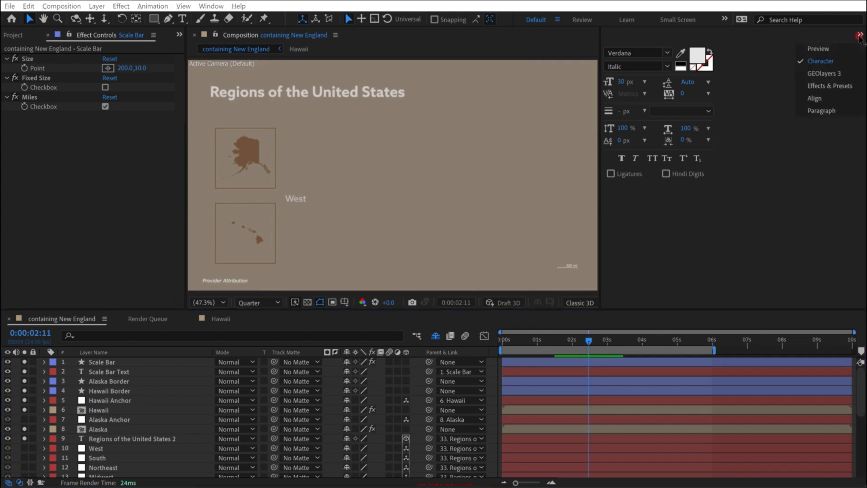
pyautogui.click(825, 68)
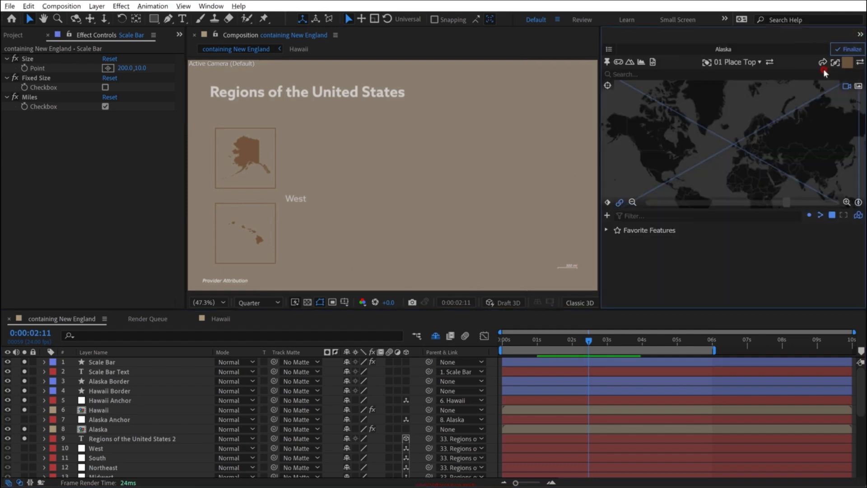
pyautogui.click(653, 62)
pyautogui.click(630, 171)
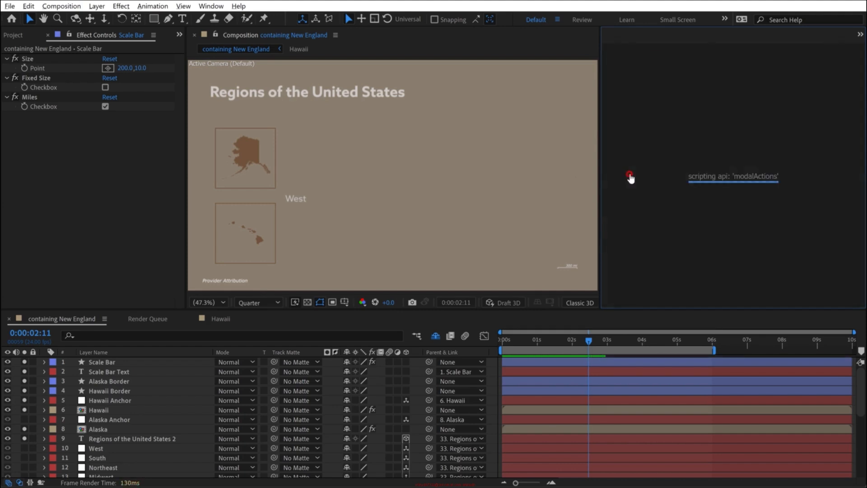
pyautogui.click(735, 105)
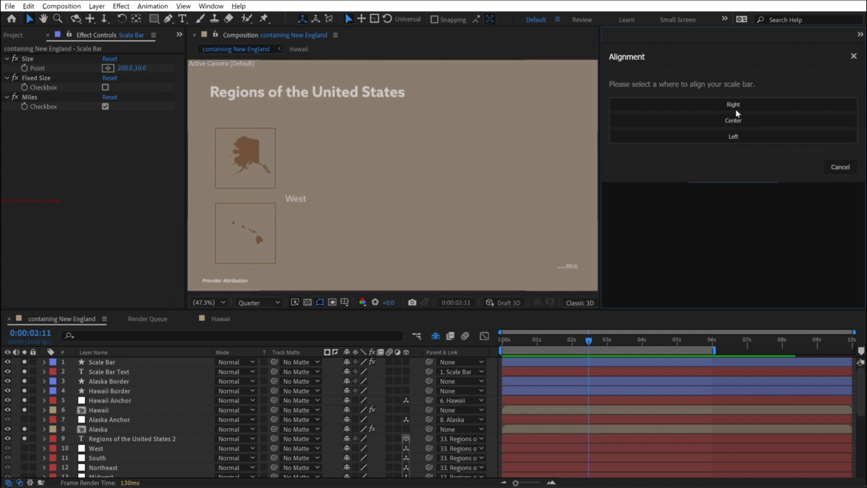
pyautogui.click(733, 126)
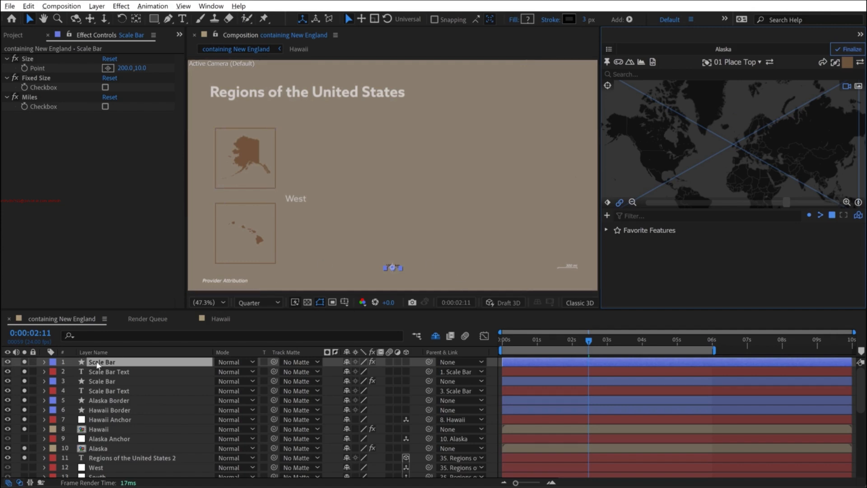
pyautogui.moveTo(392, 267)
pyautogui.mouseDown()
pyautogui.moveTo(240, 181)
pyautogui.moveTo(408, 203)
pyautogui.moveTo(392, 189)
pyautogui.moveTo(397, 195)
pyautogui.moveTo(397, 171)
pyautogui.moveTo(400, 187)
pyautogui.mouseUp()
pyautogui.scroll(2, 242, 185)
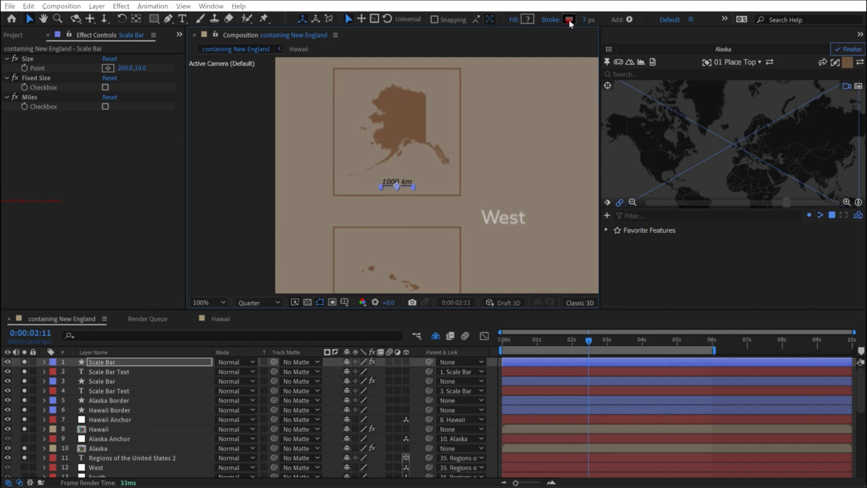
# - Set both the Alaska scale bar's stroke and its text fill to light gray E5E5E5, then deselect the layers
pyautogui.click(568, 20)
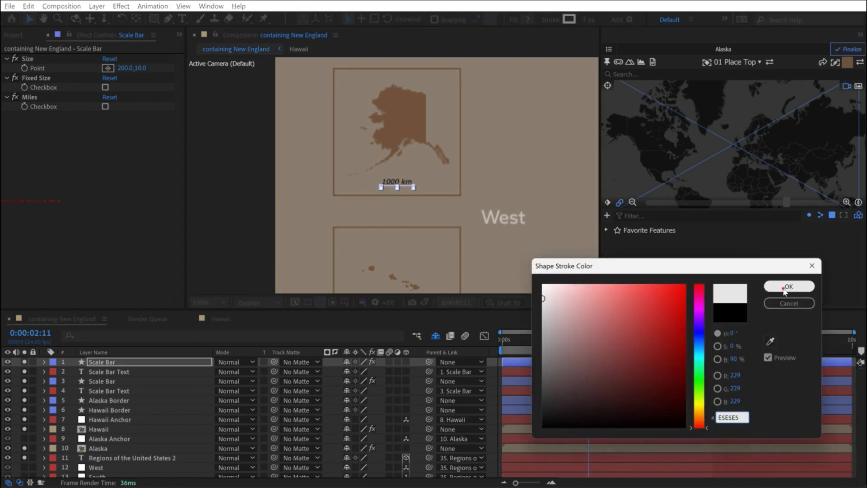
pyautogui.click(789, 286)
pyautogui.click(94, 371)
pyautogui.click(859, 36)
pyautogui.click(813, 61)
pyautogui.click(698, 56)
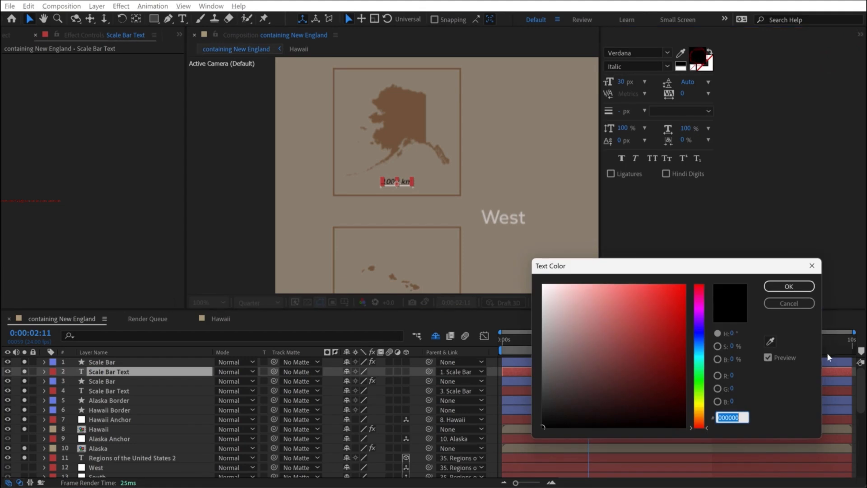
pyautogui.click(793, 285)
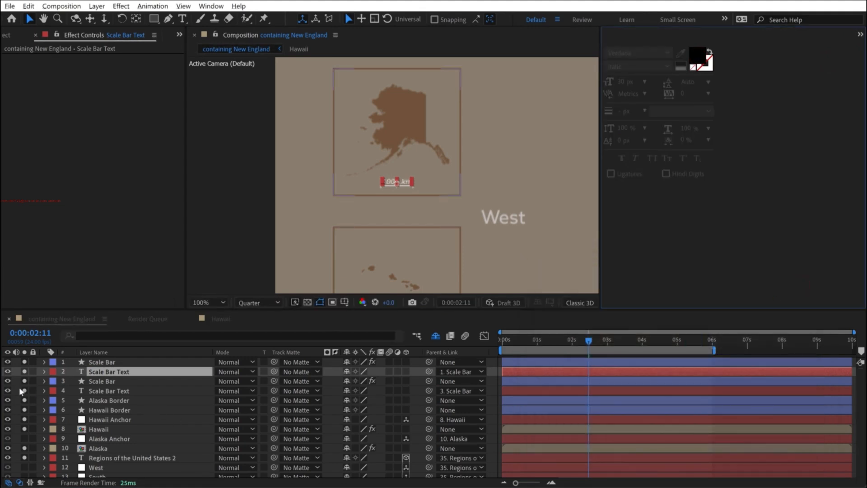
pyautogui.press('F2')
# - Run the scale bar script for the Hawaii mapcomp and choose Center alignment
pyautogui.hotkey('shift', '/')
pyautogui.click(859, 34)
pyautogui.click(817, 70)
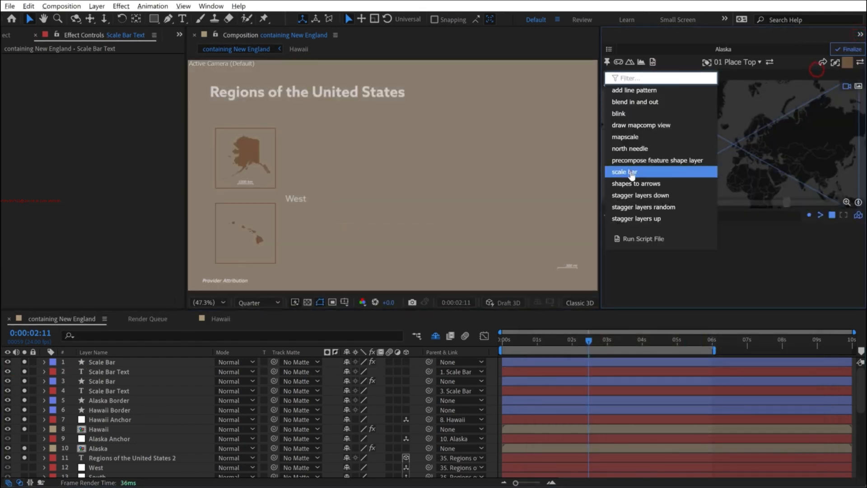
pyautogui.click(630, 172)
pyautogui.click(730, 116)
pyautogui.click(733, 120)
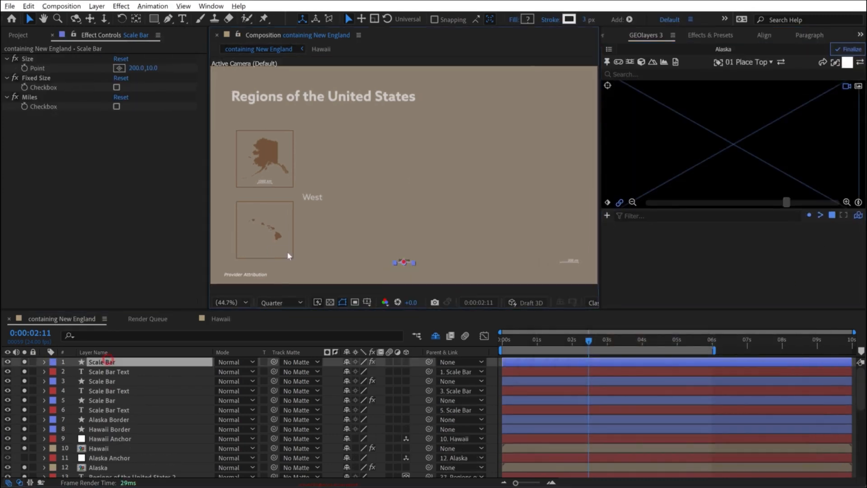
# - Place the Hawaii scale bar near the bottom of the Hawaii frame and color its text light gray
pyautogui.scroll(3, 267, 254)
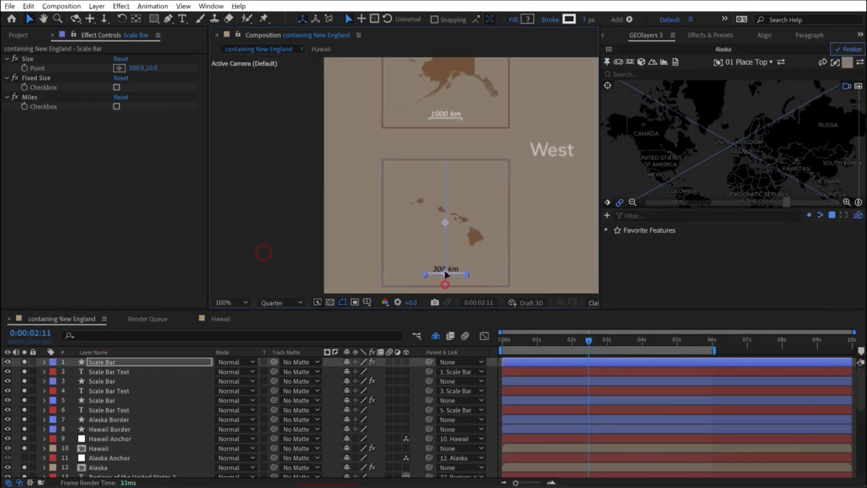
pyautogui.doubleClick(445, 277)
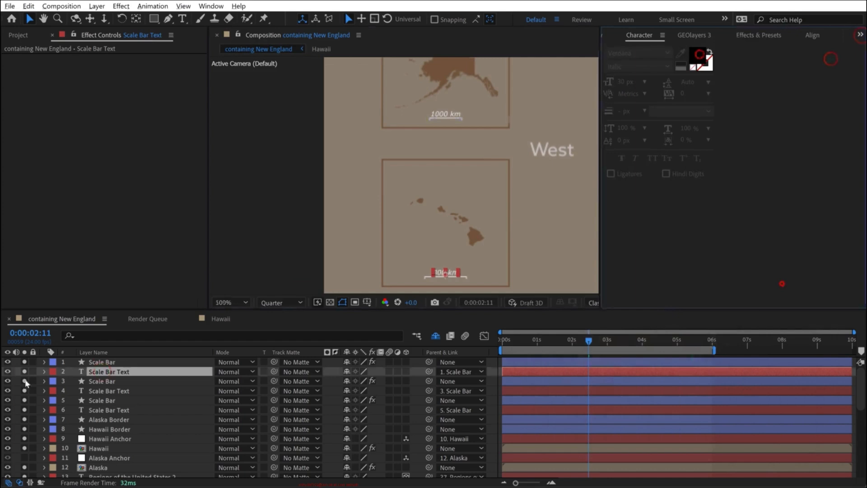
pyautogui.scroll(-2, 261, 217)
# - Switch the Hawaii and Alaska scale bars to miles
pyautogui.click(95, 361)
pyautogui.click(117, 107)
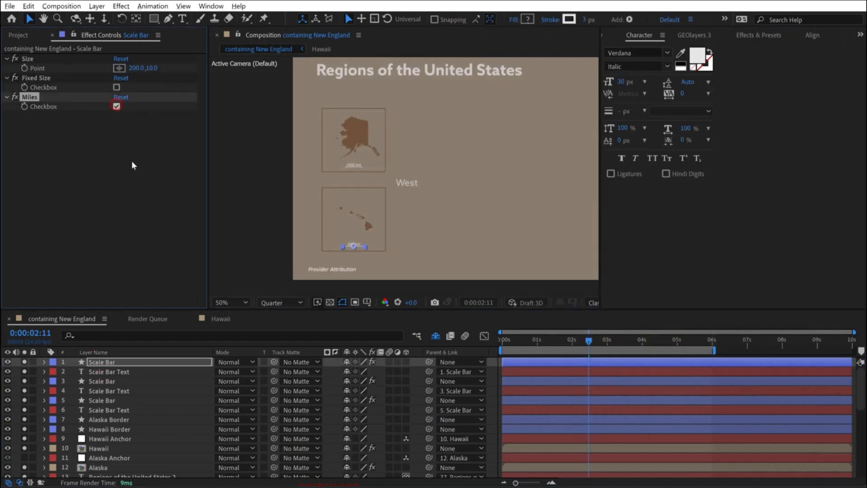
pyautogui.click(97, 381)
pyautogui.click(116, 107)
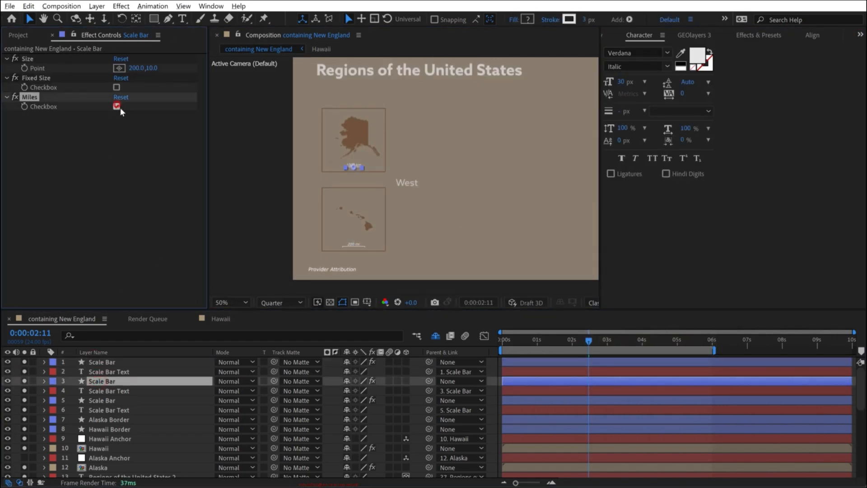
pyautogui.click(104, 401)
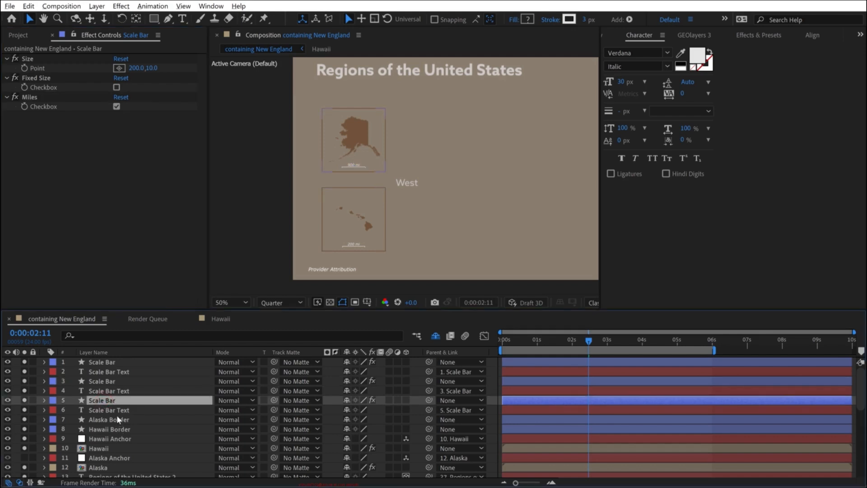
# - Set the opacity of all three Scale Bar layers and their Scale Bar Text layers to 75%
pyautogui.hotkey('shift', '/')
pyautogui.click(107, 361)
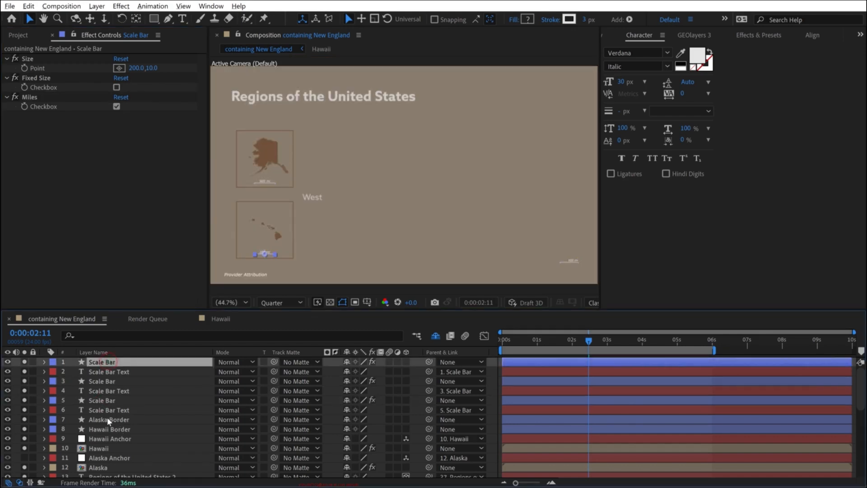
pyautogui.keyDown('shift'); pyautogui.click(102, 407); pyautogui.keyUp('shift')
pyautogui.press('t')
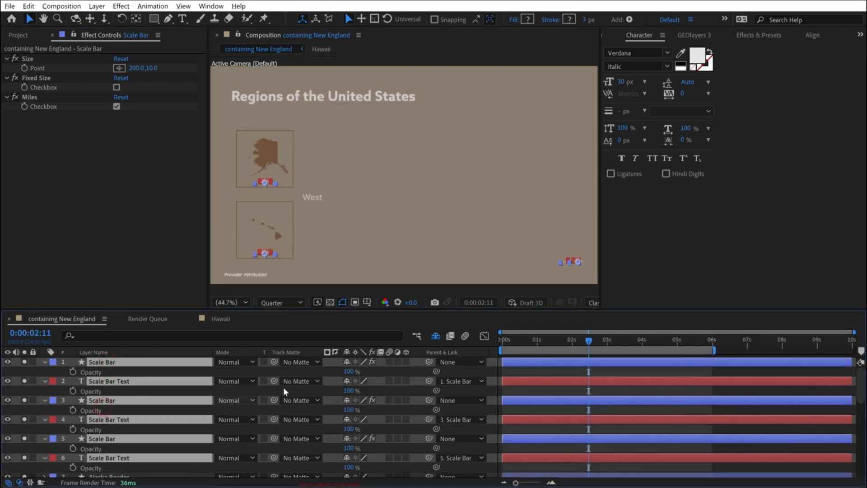
pyautogui.click(348, 371)
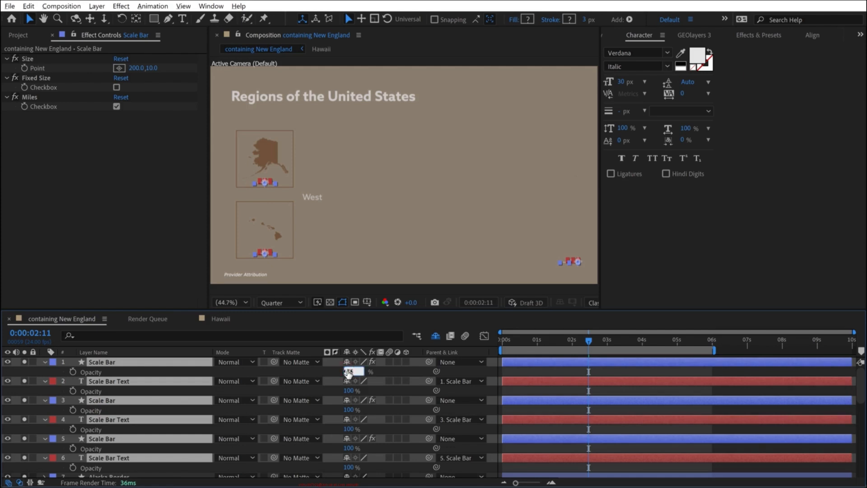
pyautogui.write('75')
pyautogui.press('Return')
pyautogui.press('t')
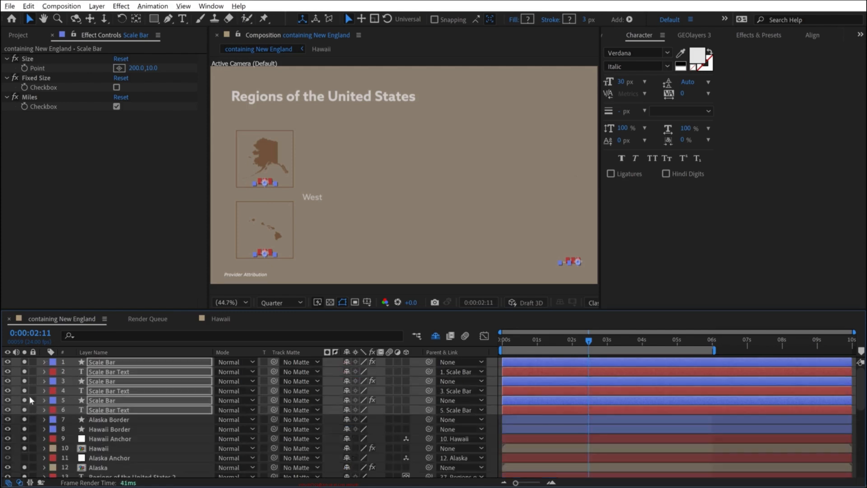
pyautogui.click(402, 212)
# - Parent the three Scale Bar layers, Alaska Border, Hawaii Border, Hawaii and Alaska to the Regions of the United States Anchor layer
pyautogui.press('`')
pyautogui.click(104, 78)
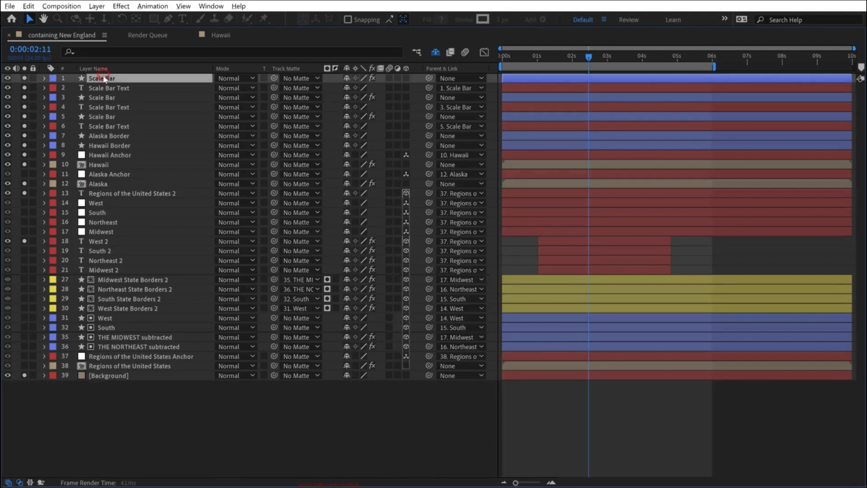
pyautogui.hotkey('ctrl', 'shift', 'a')
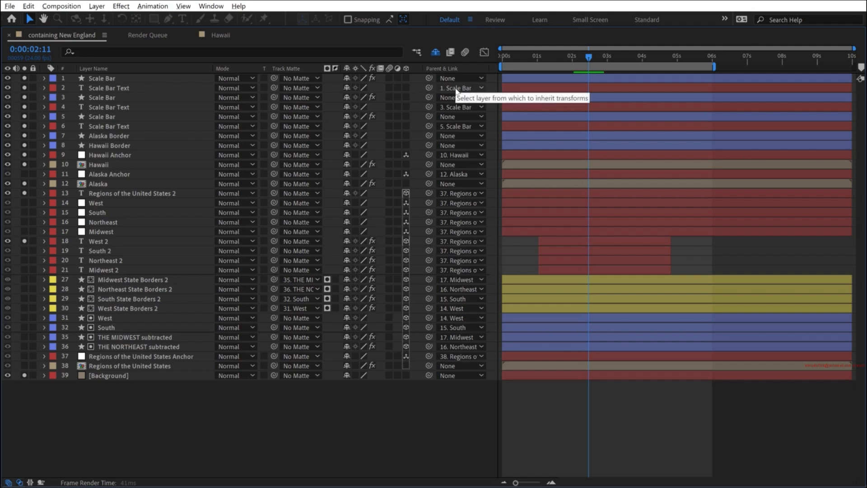
pyautogui.click(102, 75)
pyautogui.keyDown('ctrl'); pyautogui.click(93, 97); pyautogui.keyUp('ctrl')
pyautogui.keyDown('ctrl'); pyautogui.click(98, 116); pyautogui.keyUp('ctrl')
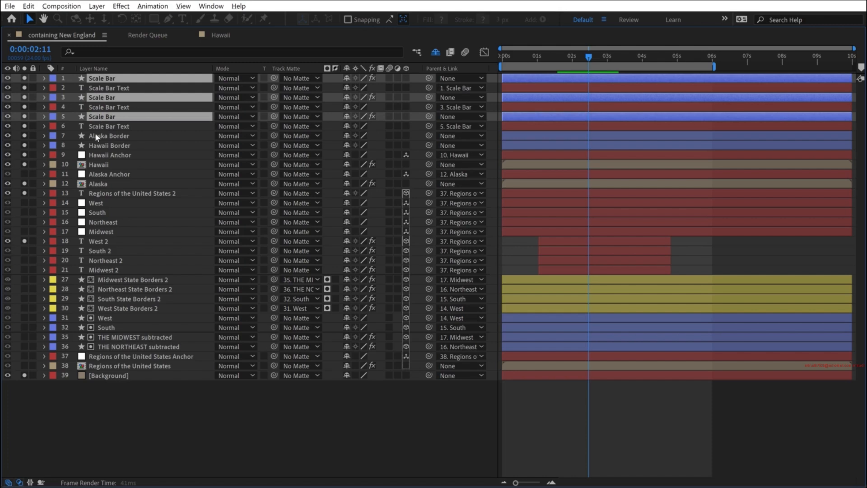
pyautogui.keyDown('ctrl'); pyautogui.click(95, 134); pyautogui.keyUp('ctrl')
pyautogui.keyDown('ctrl'); pyautogui.click(99, 145); pyautogui.keyUp('ctrl')
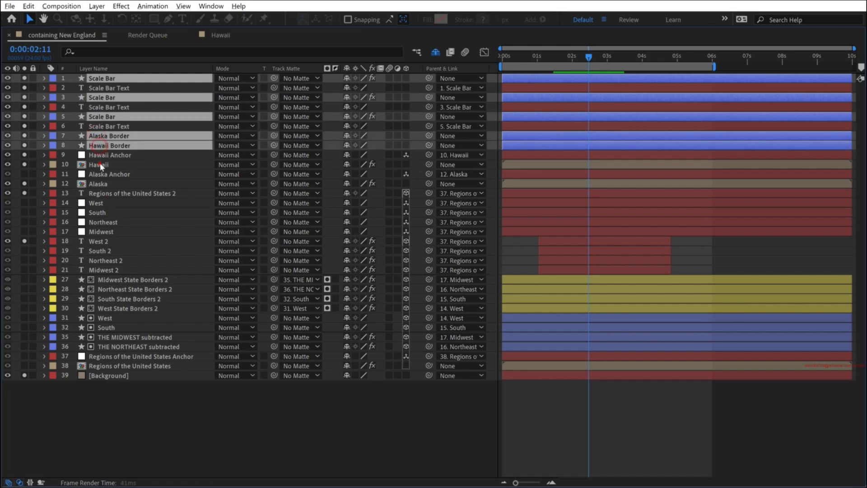
pyautogui.keyDown('ctrl'); pyautogui.click(99, 164); pyautogui.keyUp('ctrl')
pyautogui.keyDown('ctrl'); pyautogui.click(104, 184); pyautogui.keyUp('ctrl')
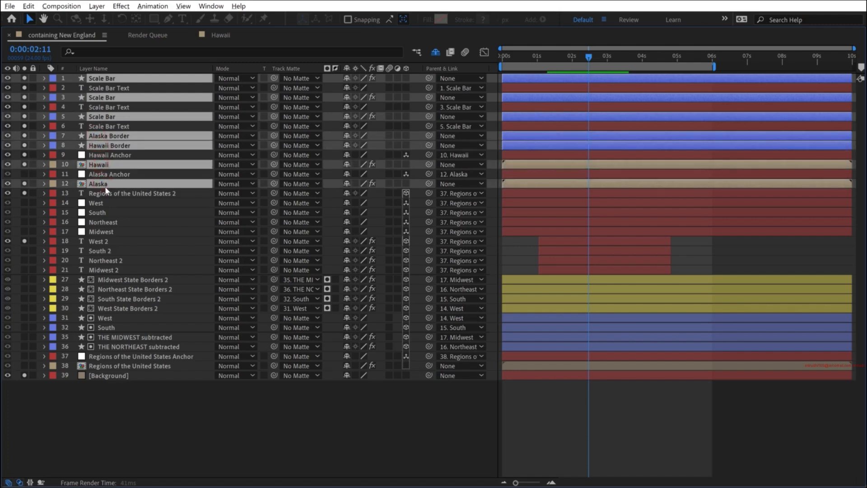
pyautogui.moveTo(428, 165); pyautogui.dragTo(134, 354)
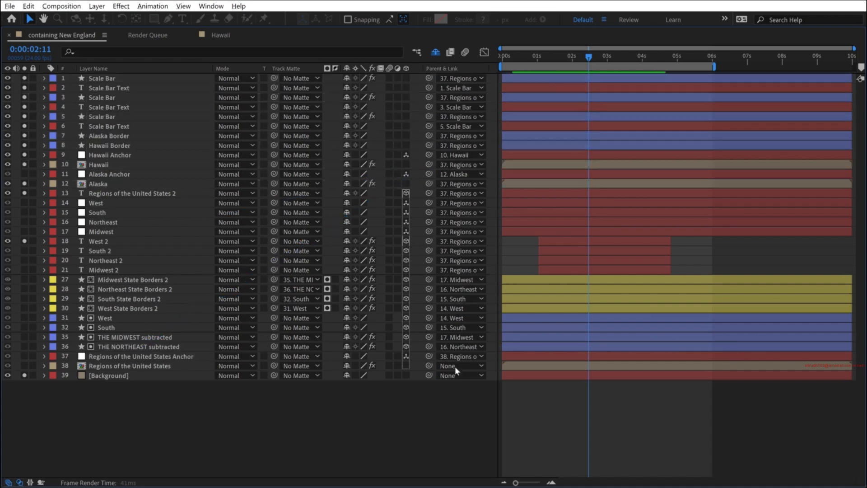
# - Scrub and preview the animation around 0:00:01:09 to check how the insets, frames and scale bars move with the map
pyautogui.press('`')
pyautogui.moveTo(587, 342); pyautogui.dragTo(572, 342)
pyautogui.click(549, 343)
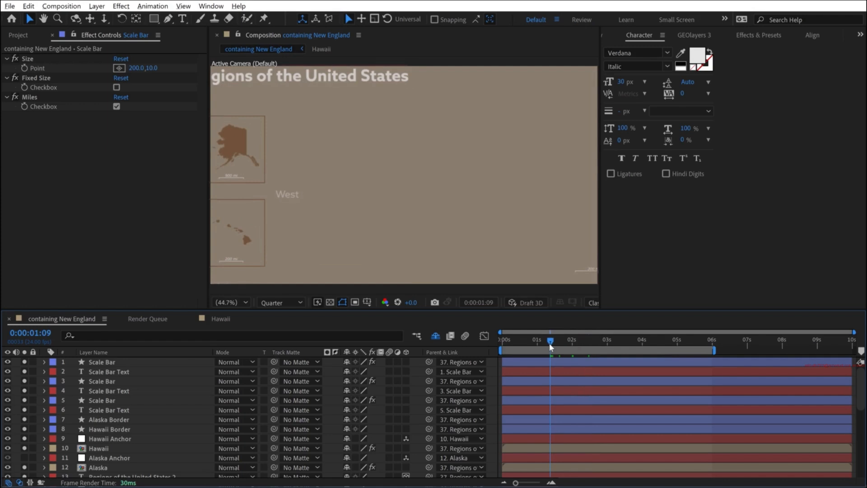
pyautogui.press('space')
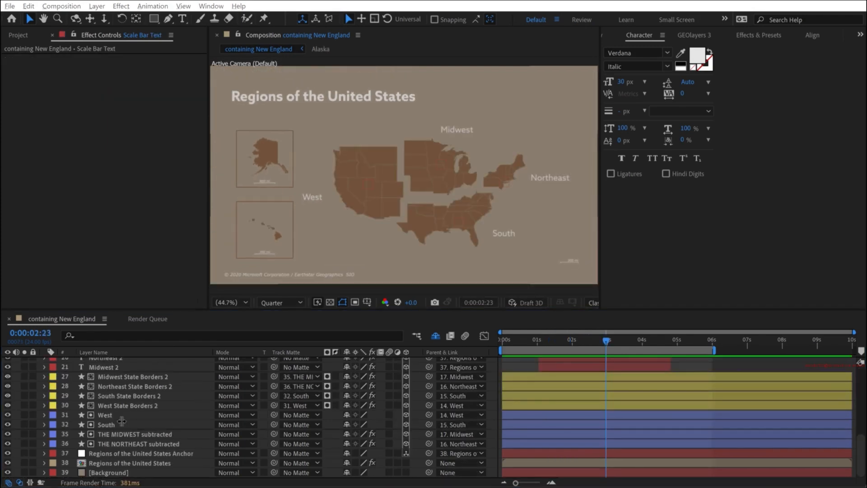
# - Solo the title text layer and change its text to "Census Regions of the United States"
pyautogui.scroll(6, 120, 424)
pyautogui.scroll(-2, 70, 451)
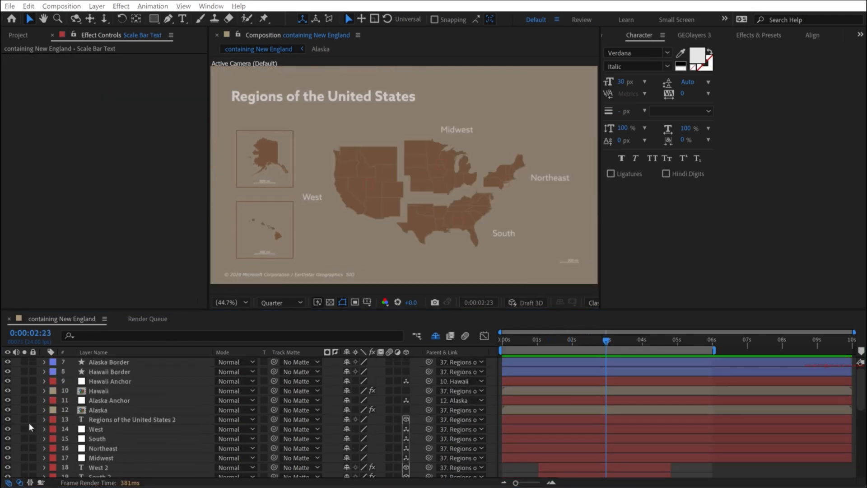
pyautogui.click(24, 419)
pyautogui.click(102, 422)
pyautogui.hotkey('ctrl', 't')
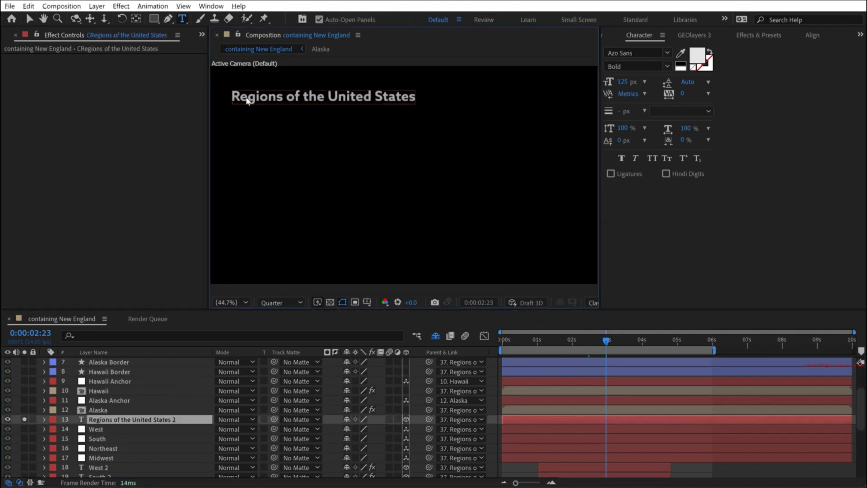
pyautogui.click(233, 97)
pyautogui.write('Census')
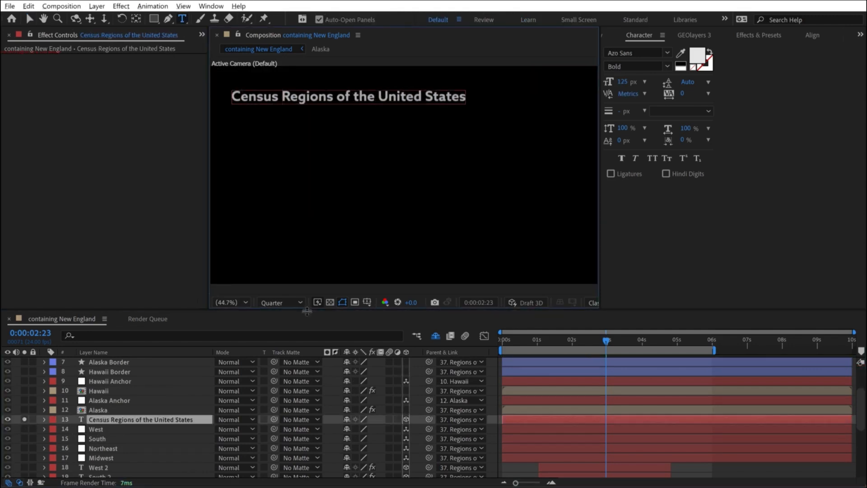
pyautogui.click(25, 419)
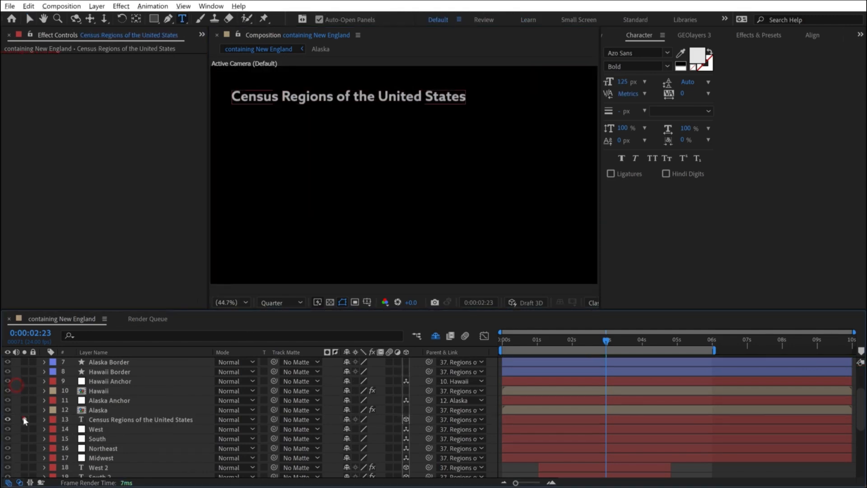
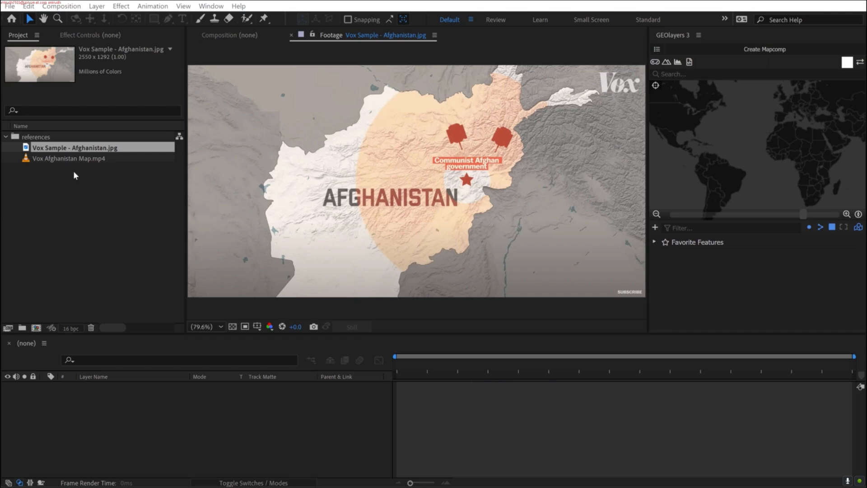
# - Start a new GEOlayers mapcomp with a duration of 6 seconds and proceed to its imagery selection
pyautogui.click(48, 158)
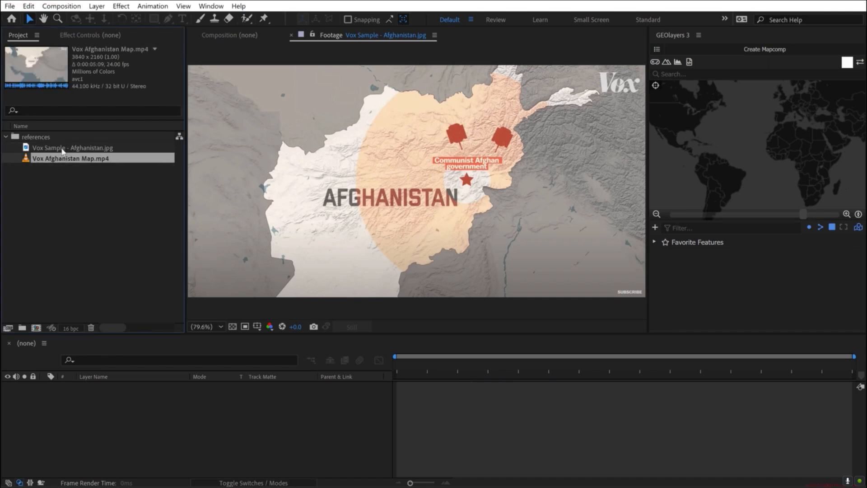
pyautogui.click(63, 151)
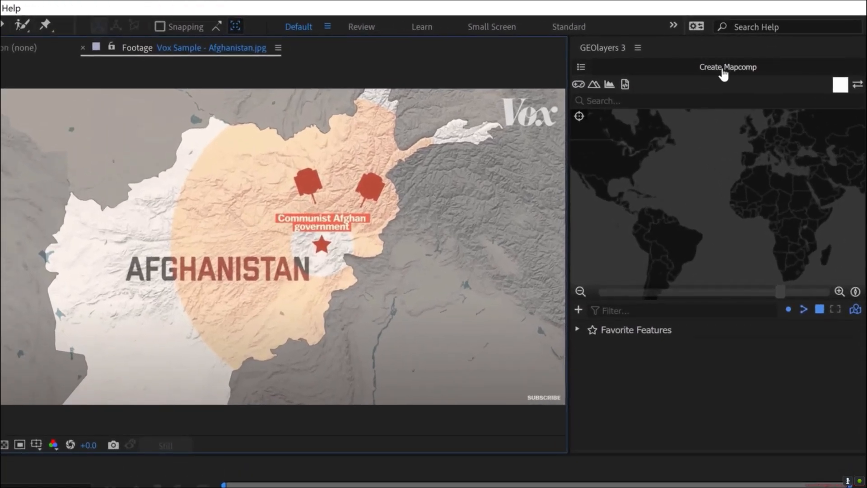
pyautogui.click(722, 68)
pyautogui.click(649, 391)
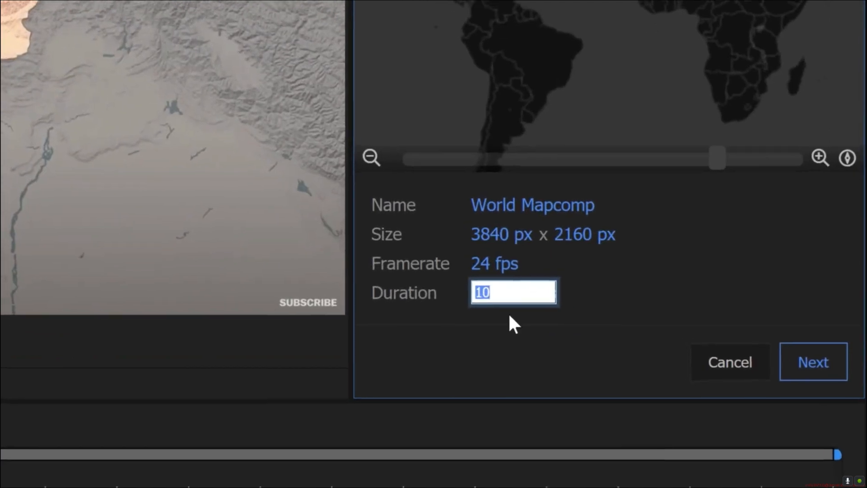
pyautogui.write('6')
pyautogui.press('Return')
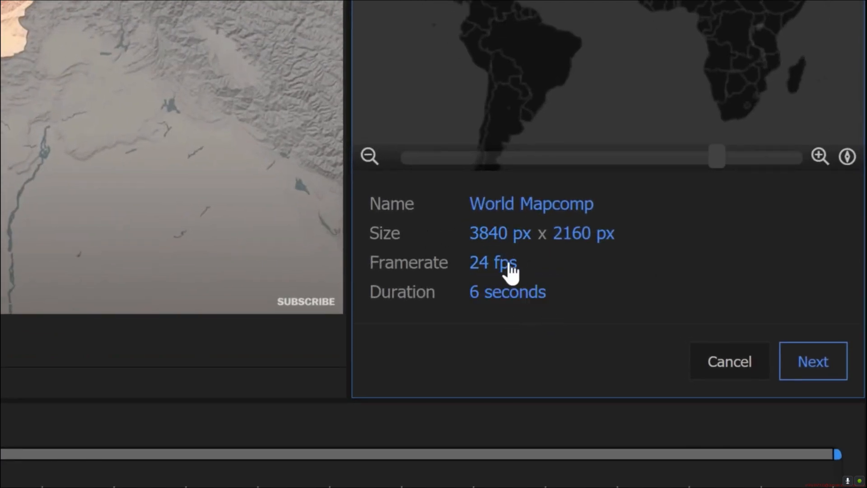
pyautogui.click(802, 355)
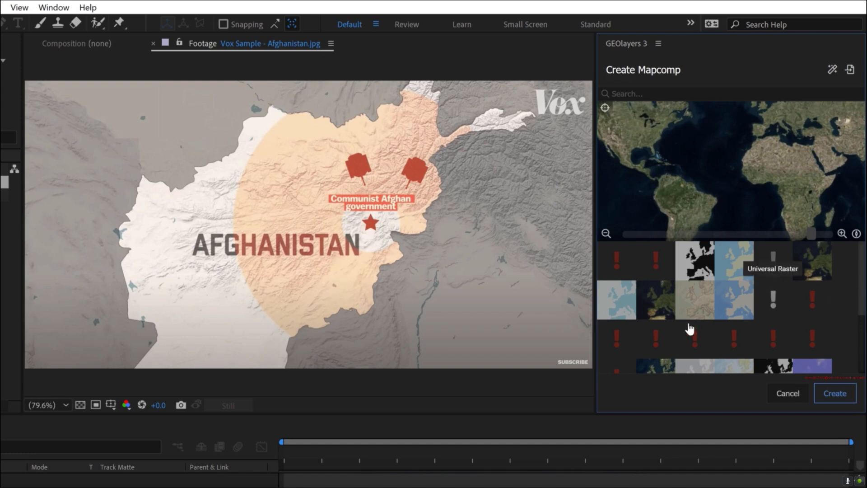
# - Choose ESRI imagery in the World Shaded Relief style and create the mapcomp
pyautogui.scroll(-2, 697, 319)
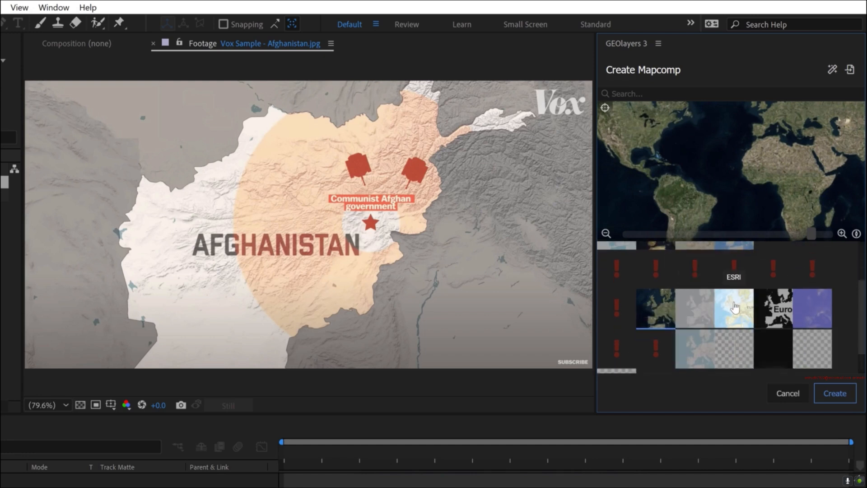
pyautogui.click(731, 310)
pyautogui.scroll(-1, 735, 307)
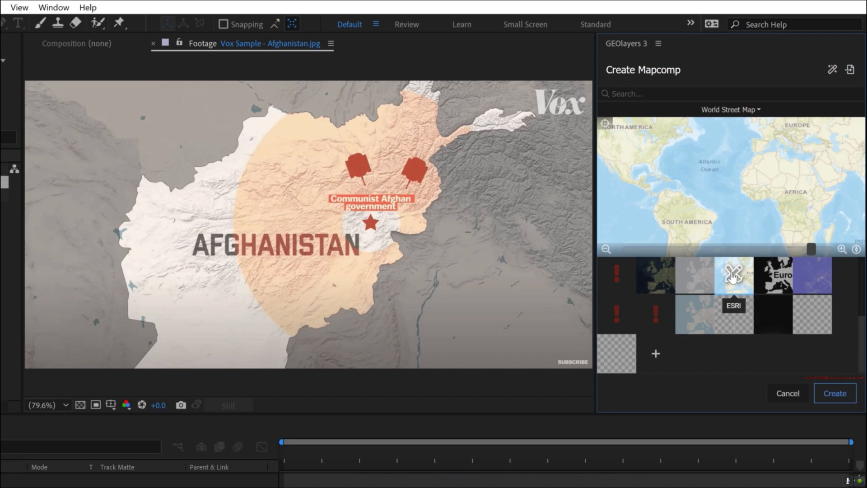
pyautogui.click(733, 275)
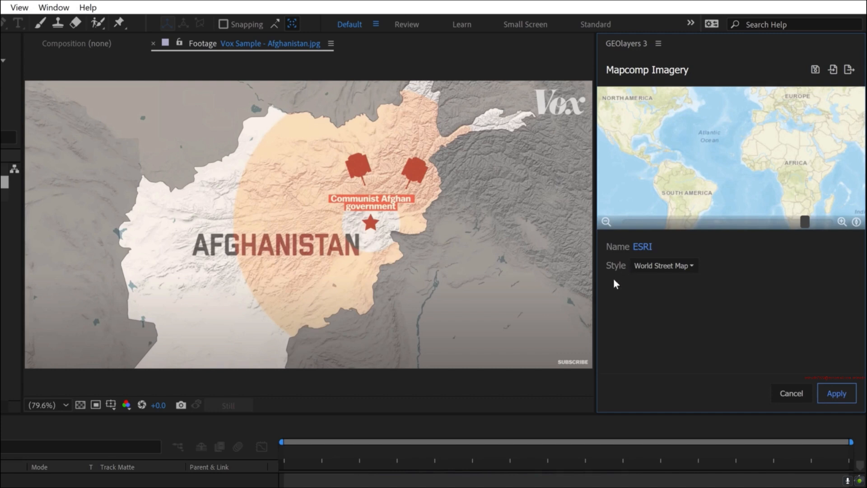
pyautogui.click(651, 266)
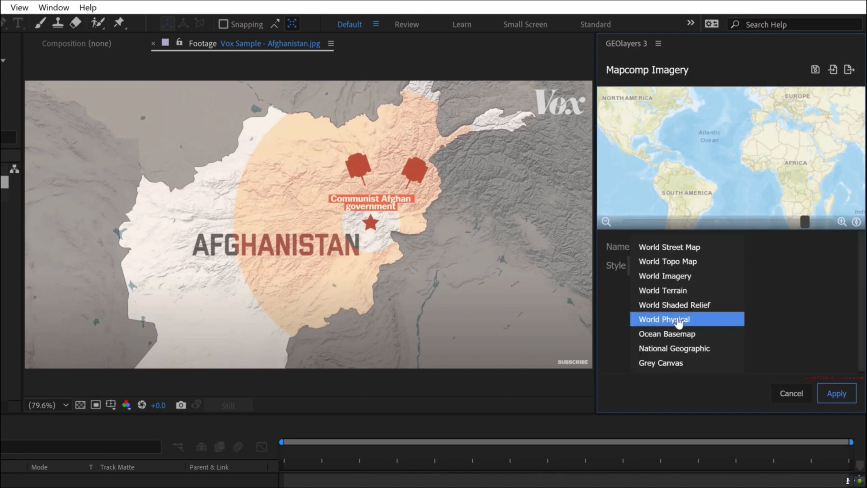
pyautogui.click(673, 305)
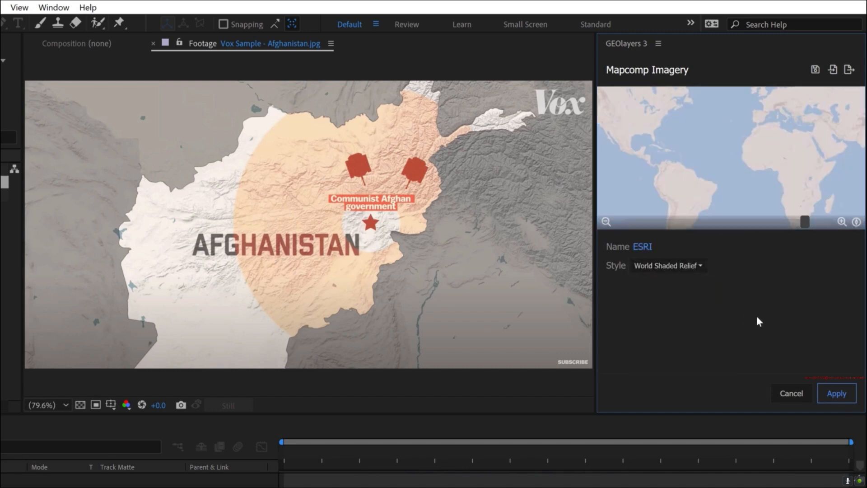
pyautogui.click(836, 396)
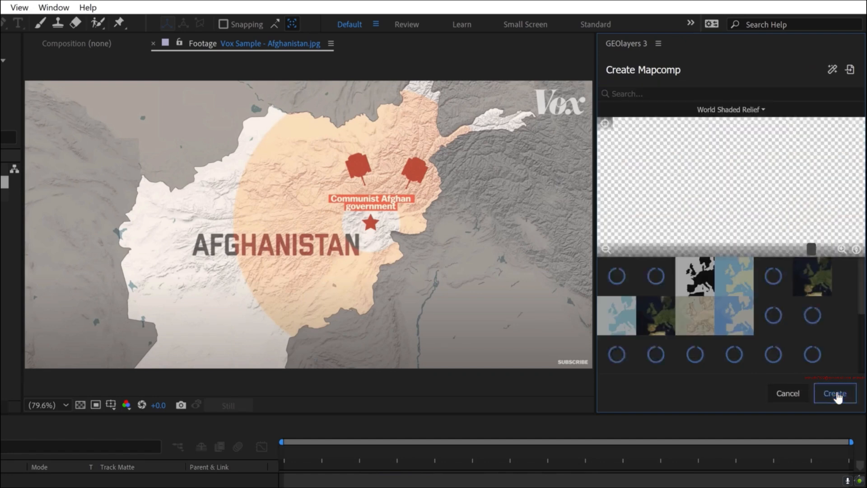
pyautogui.click(836, 395)
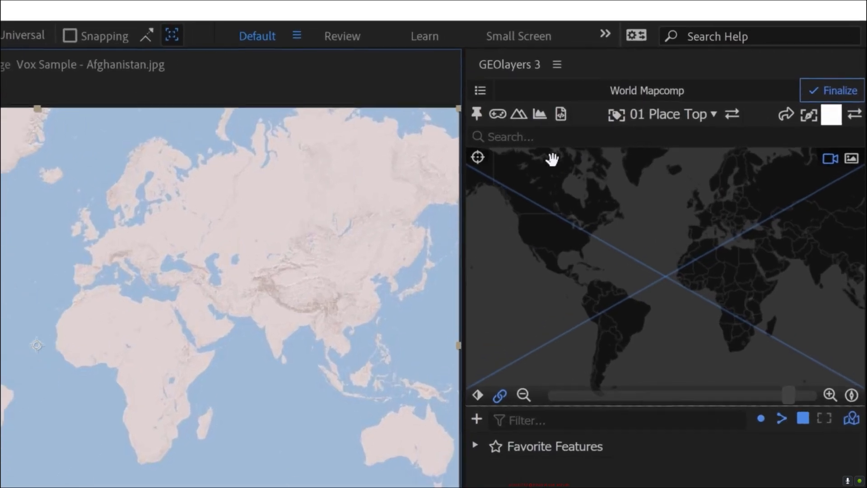
# - Search the map features for Afghanistan and add its Sovereign Country shape to the browser
pyautogui.click(512, 137)
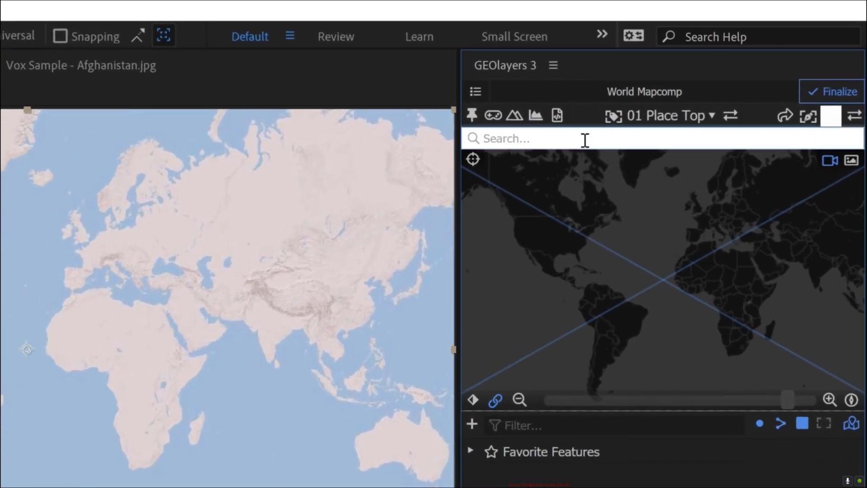
pyautogui.write('afghansti')
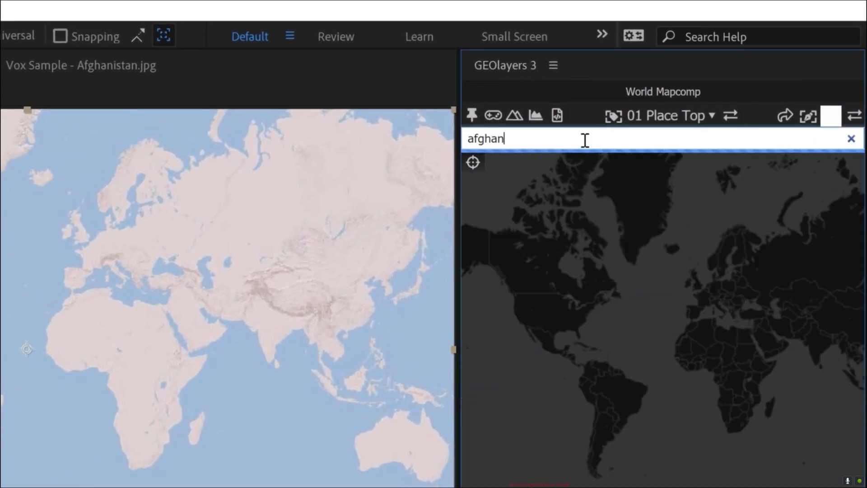
pyautogui.write('a')
pyautogui.press('BackSpace')
pyautogui.press('BackSpace')
pyautogui.press('BackSpace')
pyautogui.press('BackSpace')
pyautogui.write('istan')
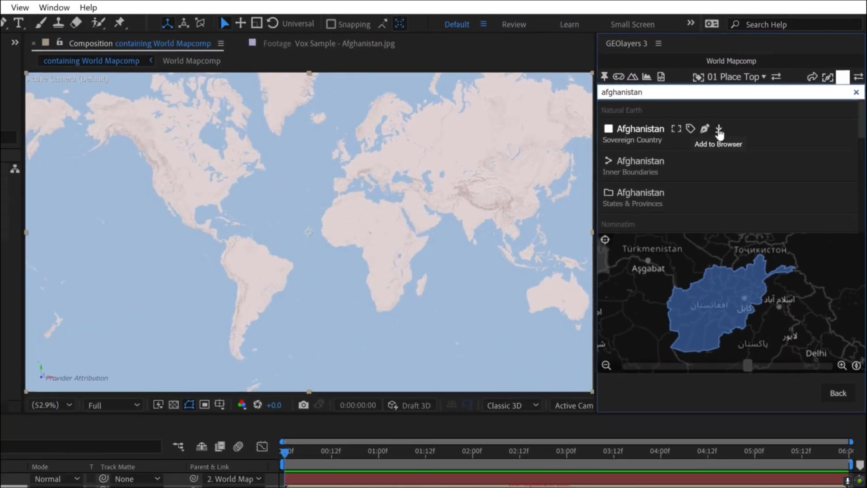
pyautogui.click(719, 129)
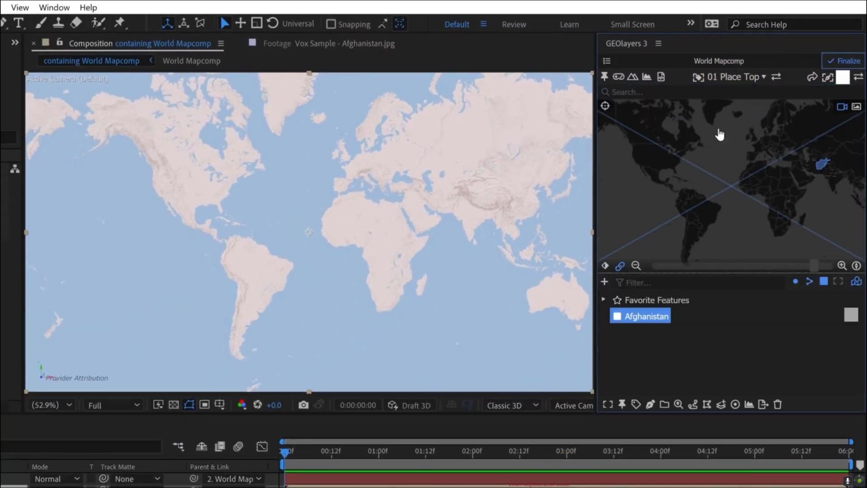
# - Fit the map view to the Afghanistan feature and finalize the mapcomp imagery
pyautogui.doubleClick(648, 317)
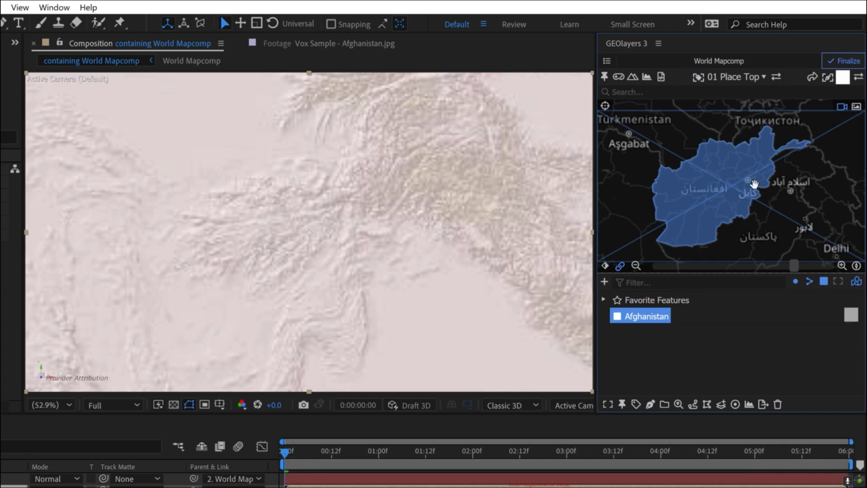
pyautogui.click(841, 64)
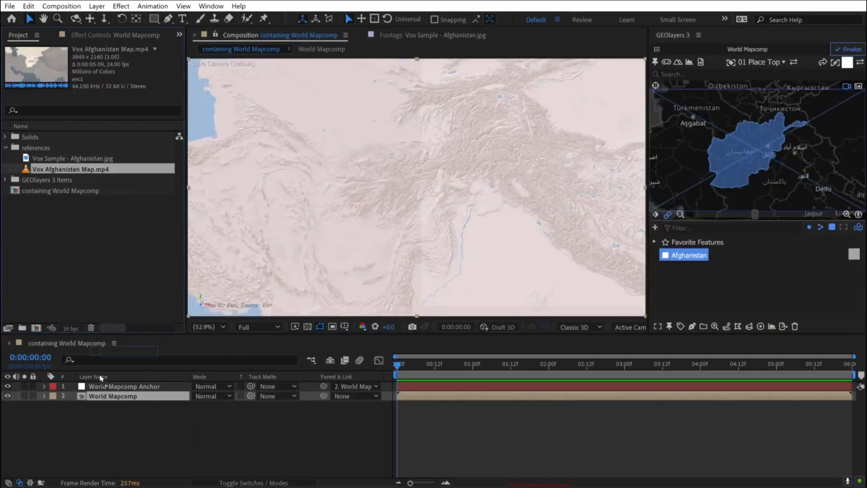
# - Add Vox Afghanistan Map.mp4 as the top layer, shift it earlier to end at about 3 seconds, and hide it
pyautogui.moveTo(93, 387); pyautogui.dragTo(95, 384)
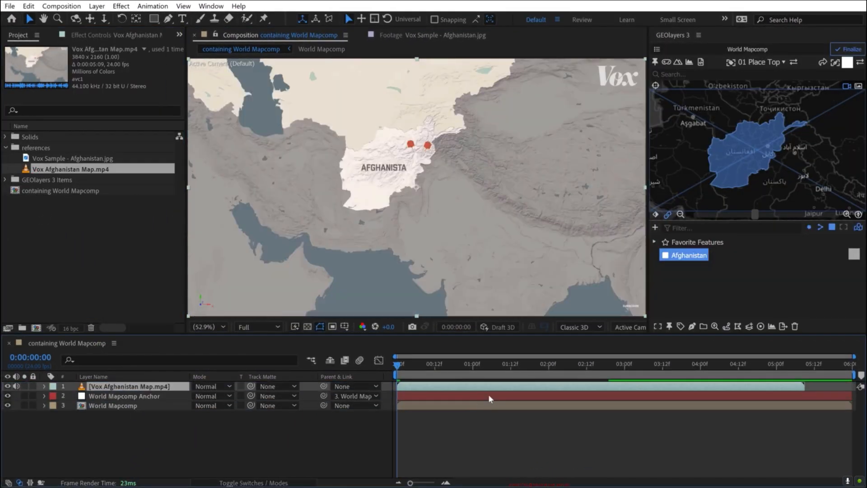
pyautogui.moveTo(562, 389); pyautogui.dragTo(380, 389)
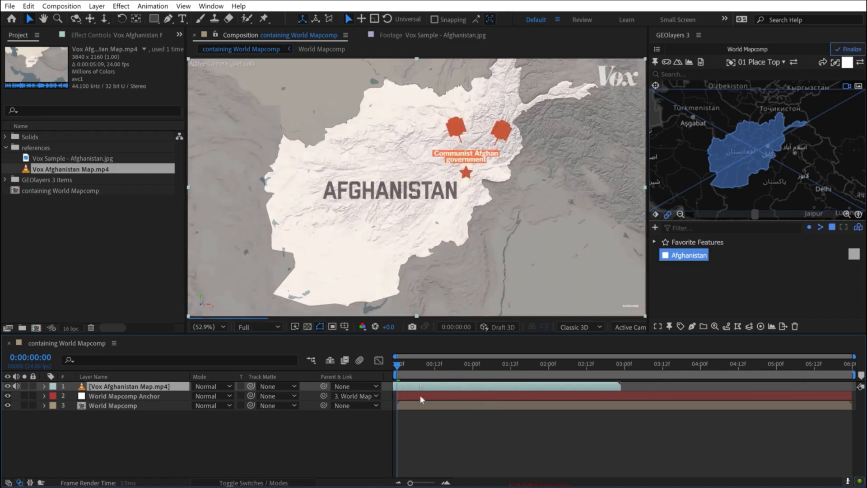
pyautogui.click(7, 387)
pyautogui.click(8, 387)
pyautogui.click(7, 387)
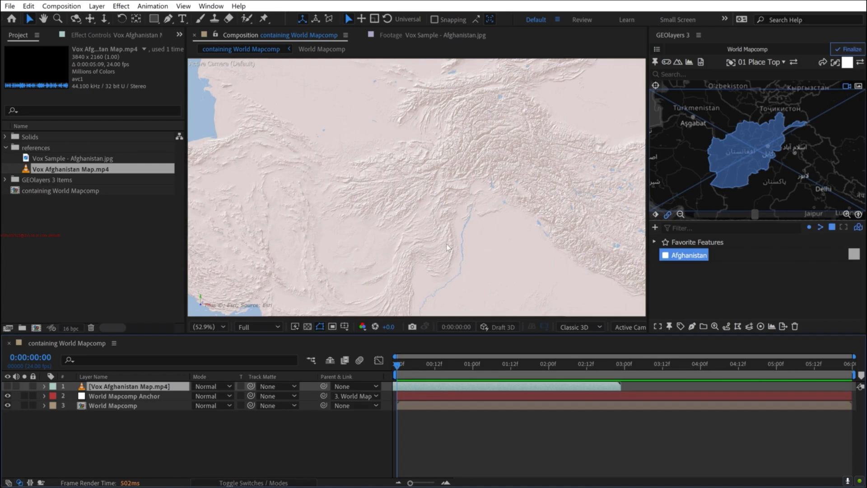
# - Find the Lumetri Color effect and apply it to the World Mapcomp layer
pyautogui.click(216, 7)
pyautogui.click(272, 199)
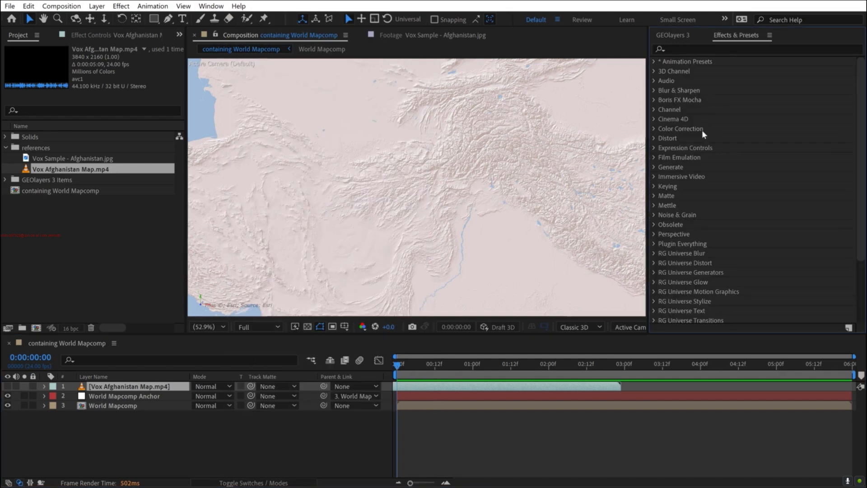
pyautogui.click(734, 49)
pyautogui.write('lumet')
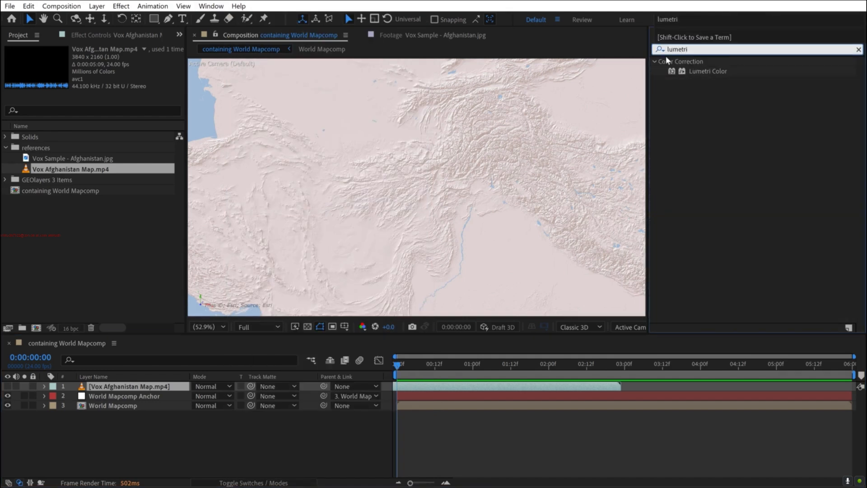
pyautogui.write('ri')
pyautogui.click(704, 70)
pyautogui.moveTo(697, 75); pyautogui.dragTo(112, 407)
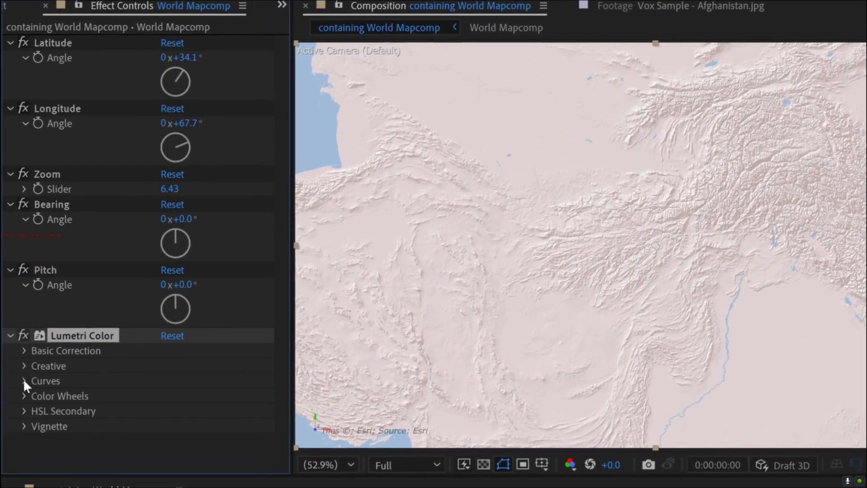
# - Sample the pinkish land colour for Lumetri's Hue vs Sat curve and lower its saturation to the minimum
pyautogui.click(24, 381)
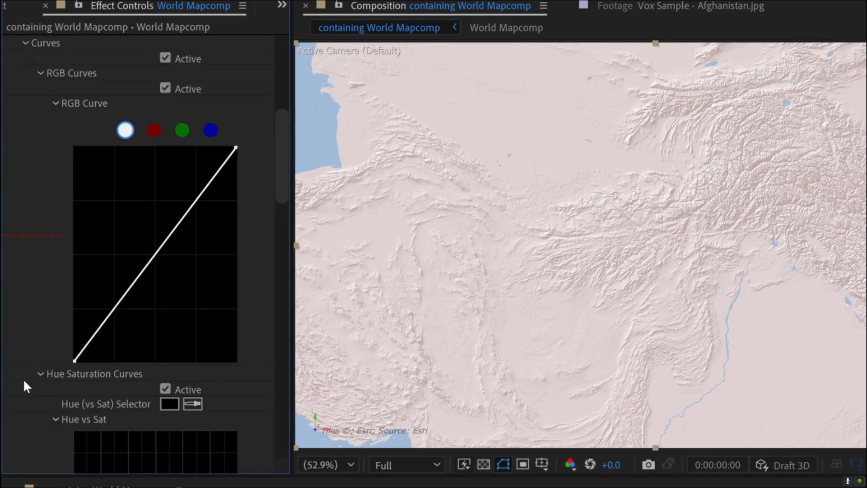
pyautogui.moveTo(284, 140); pyautogui.dragTo(285, 198)
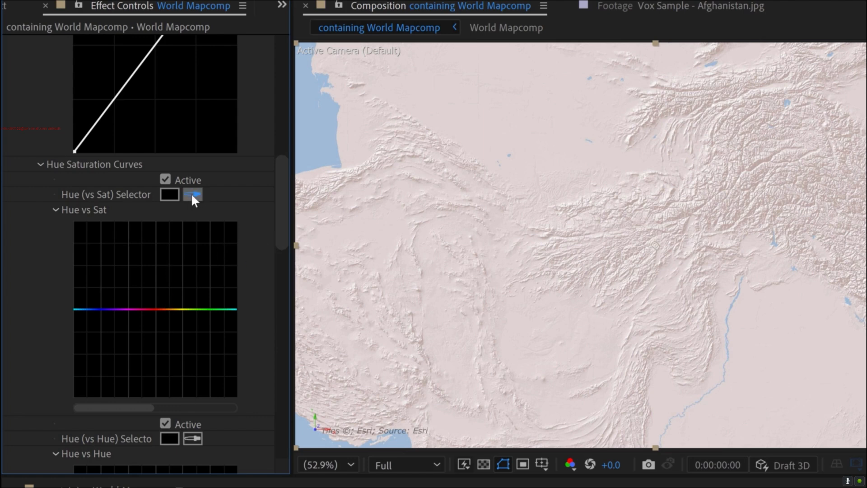
pyautogui.click(575, 155)
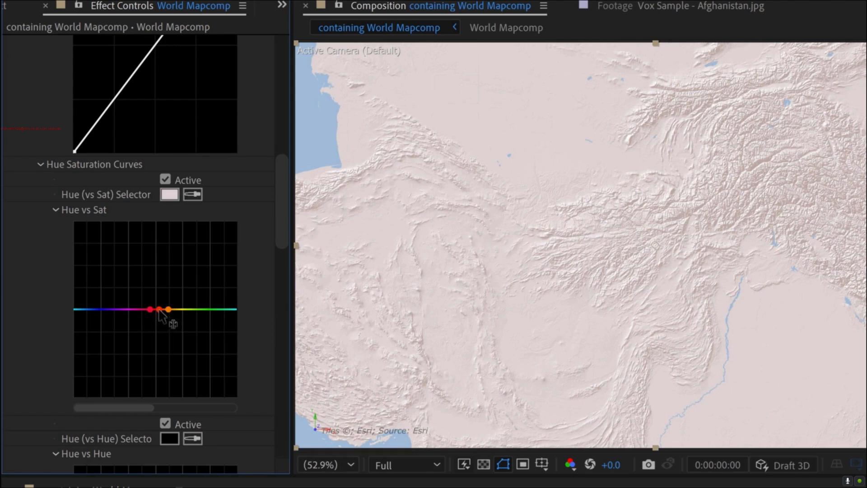
pyautogui.moveTo(159, 310); pyautogui.dragTo(164, 396)
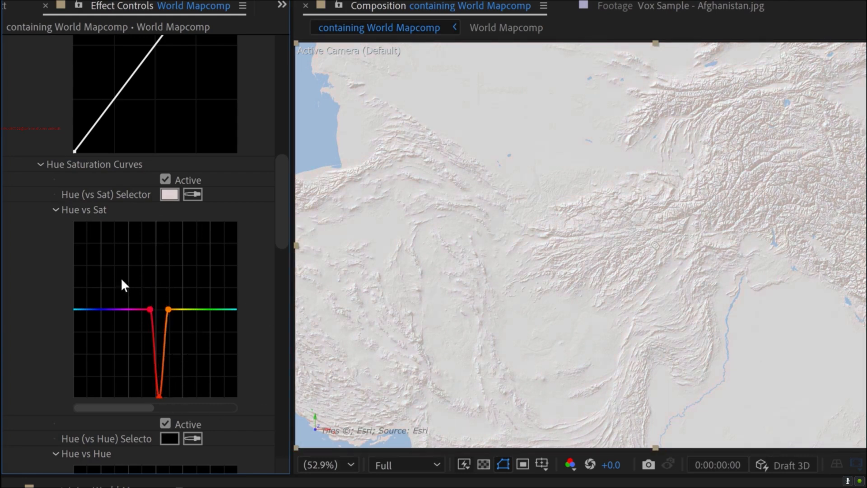
pyautogui.scroll(10, 63, 229)
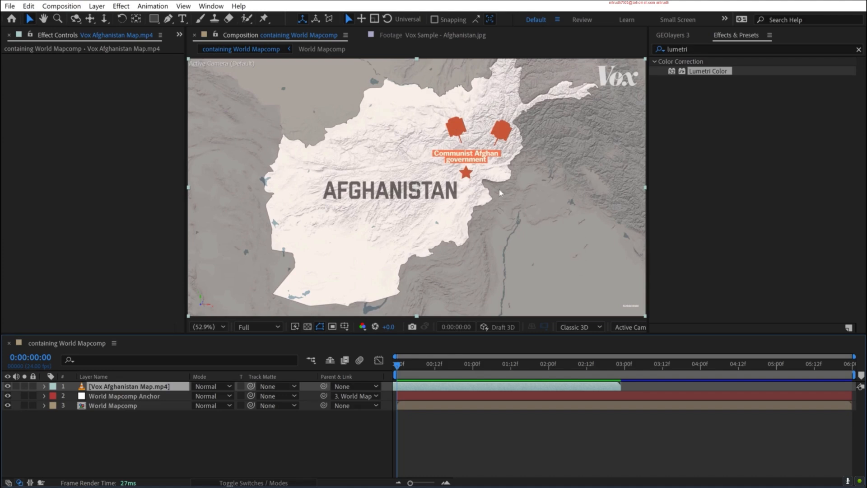
# - Duplicate World Mapcomp as a view-linked mapcomp named Afghanistan Mapcomp
pyautogui.click(87, 430)
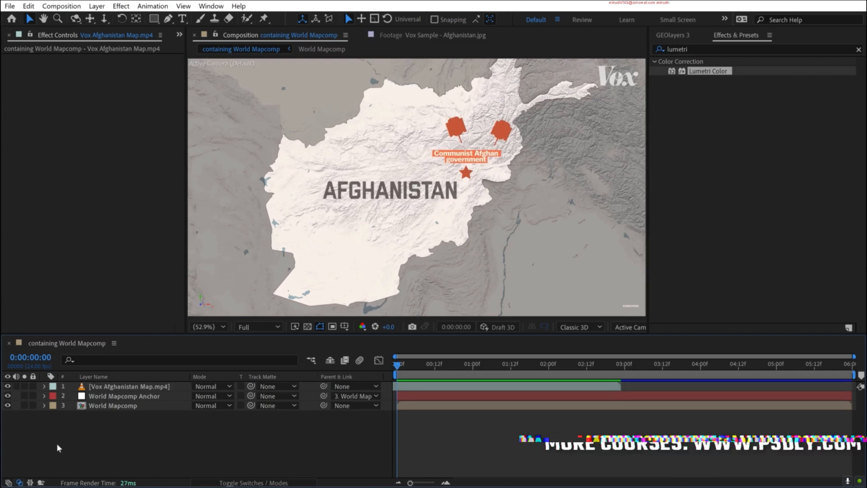
pyautogui.click(118, 405)
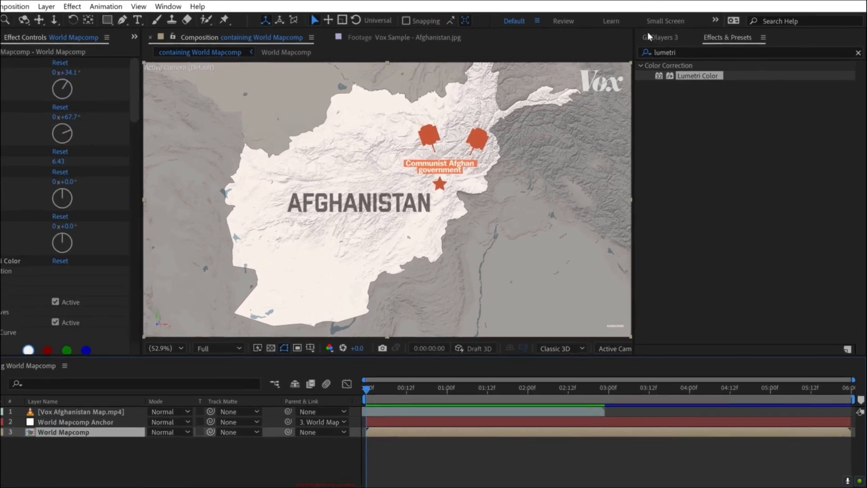
pyautogui.click(672, 35)
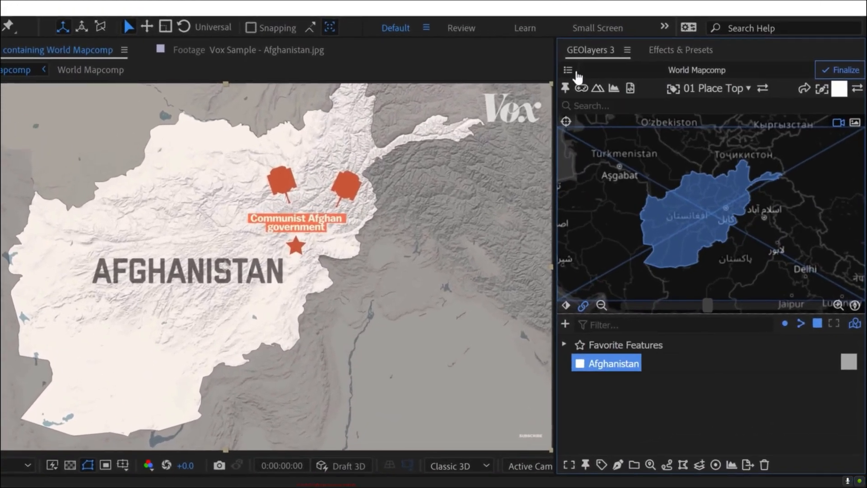
pyautogui.click(568, 72)
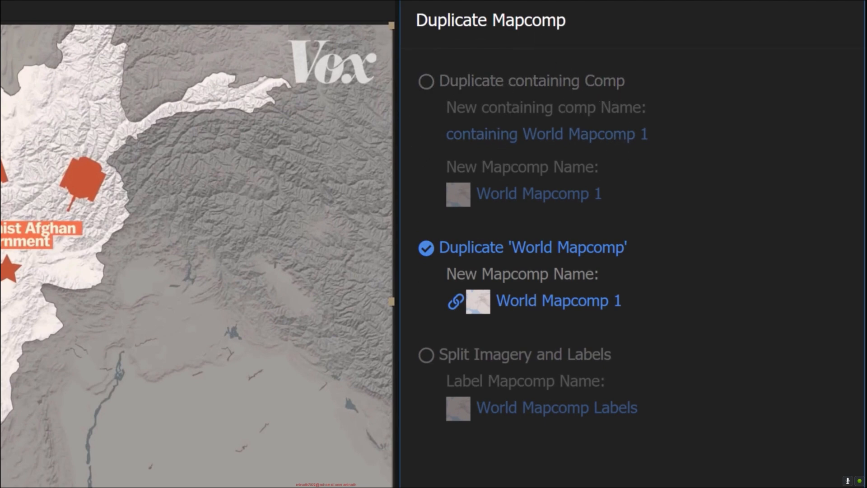
pyautogui.click(519, 303)
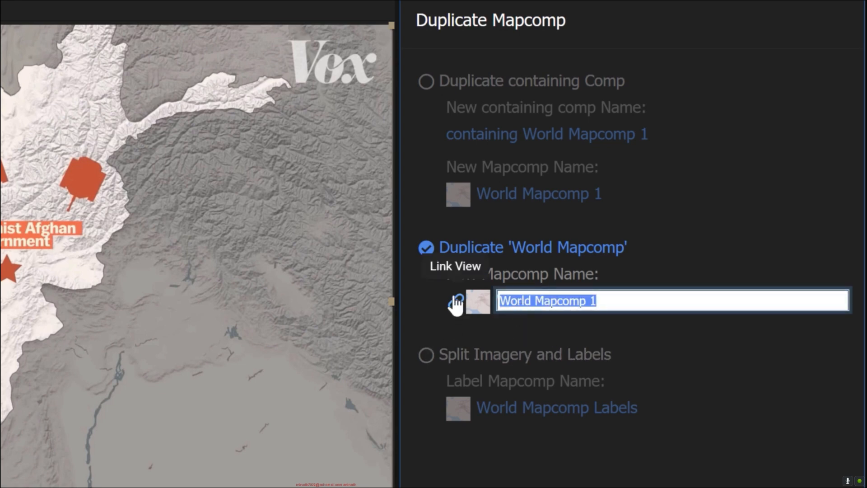
pyautogui.click(518, 301)
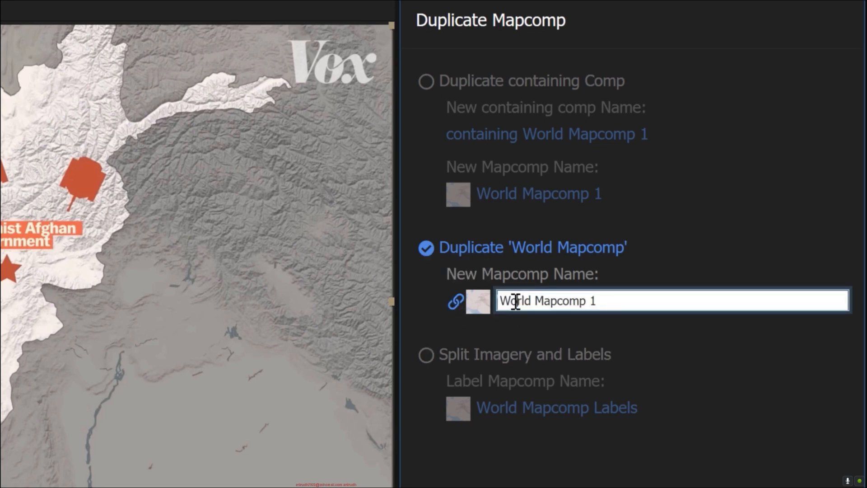
pyautogui.doubleClick(520, 303)
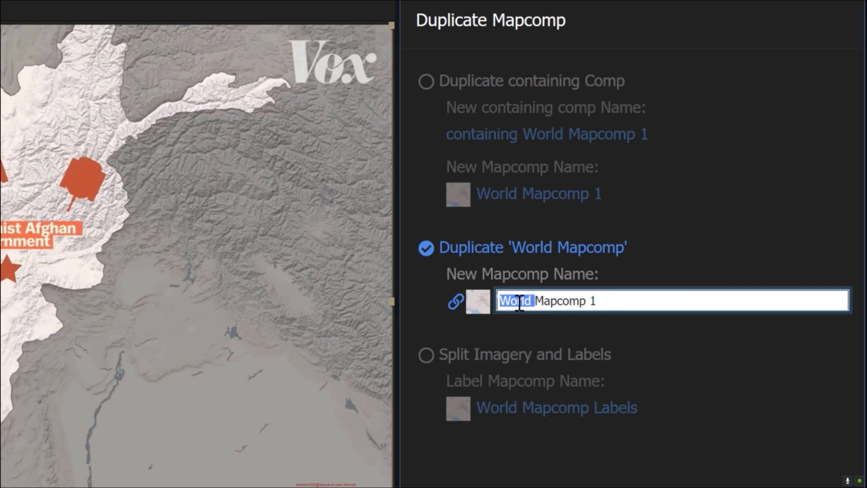
pyautogui.write('Afghanistan')
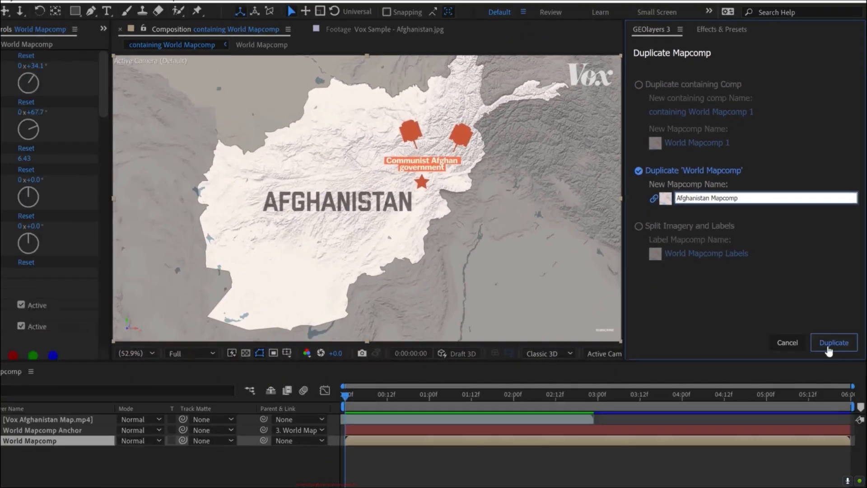
pyautogui.click(830, 344)
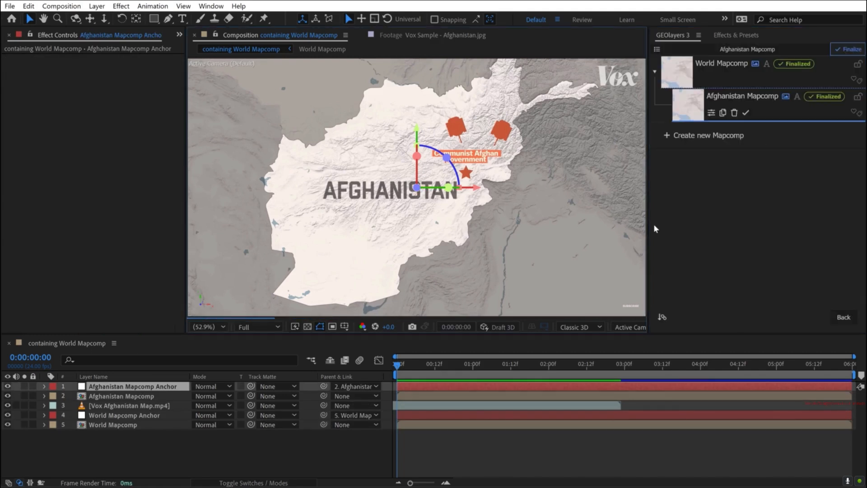
pyautogui.click(688, 106)
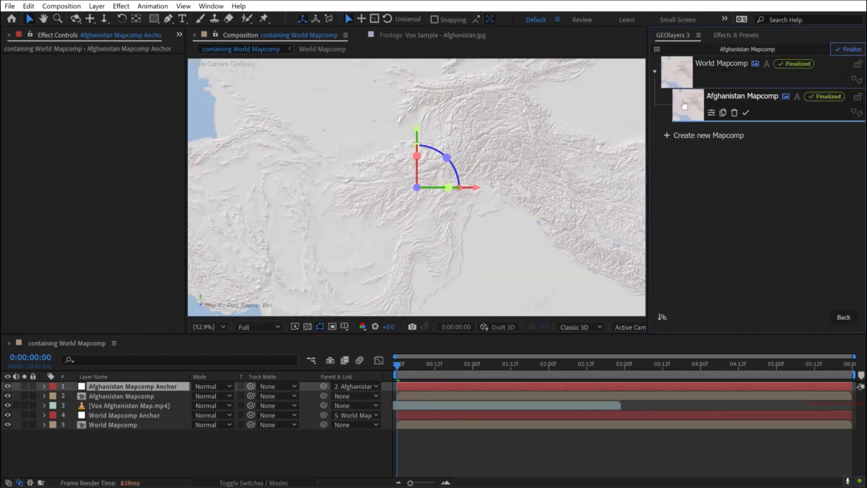
pyautogui.click(654, 72)
pyautogui.click(654, 71)
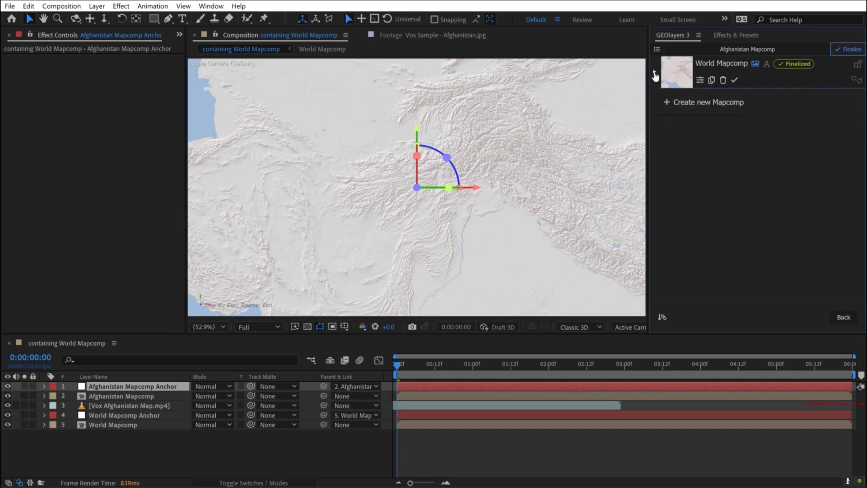
# - Move the Afghanistan Mapcomp and its anchor below Vox Afghanistan Map.mp4, and leave only the video layer hidden
pyautogui.click(96, 397)
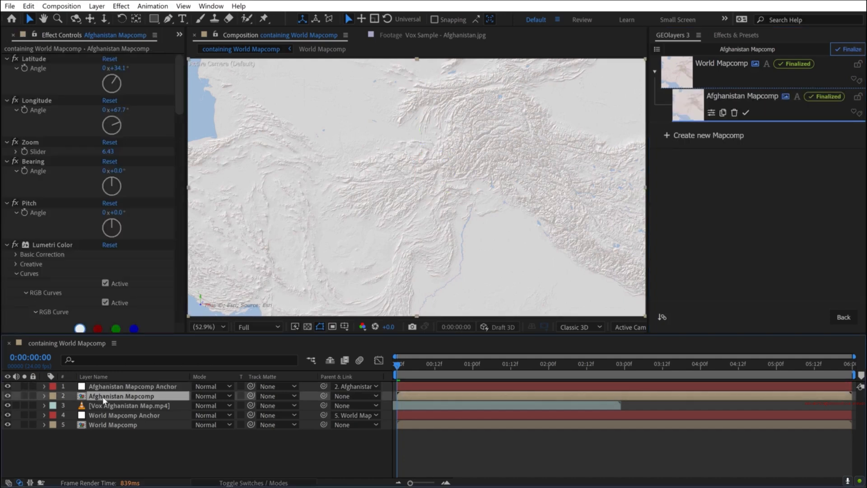
pyautogui.keyDown('shift'); pyautogui.click(111, 389); pyautogui.keyUp('shift')
pyautogui.moveTo(110, 397); pyautogui.dragTo(109, 412)
pyautogui.click(7, 386)
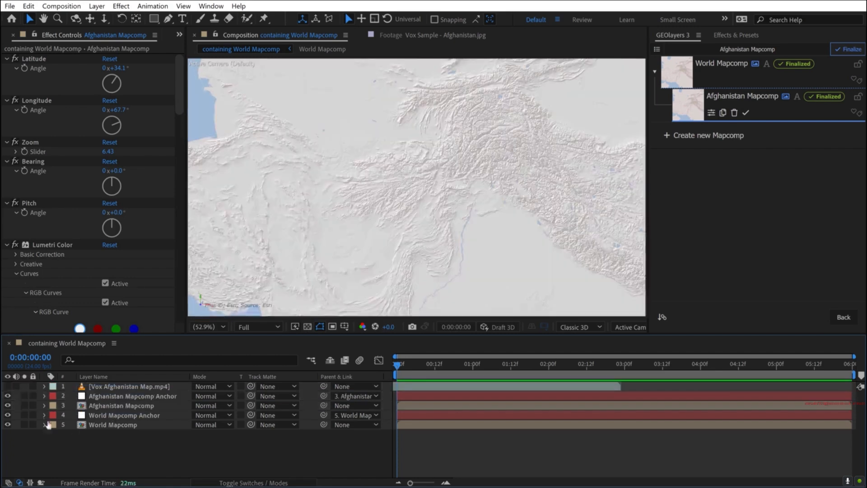
pyautogui.click(7, 405)
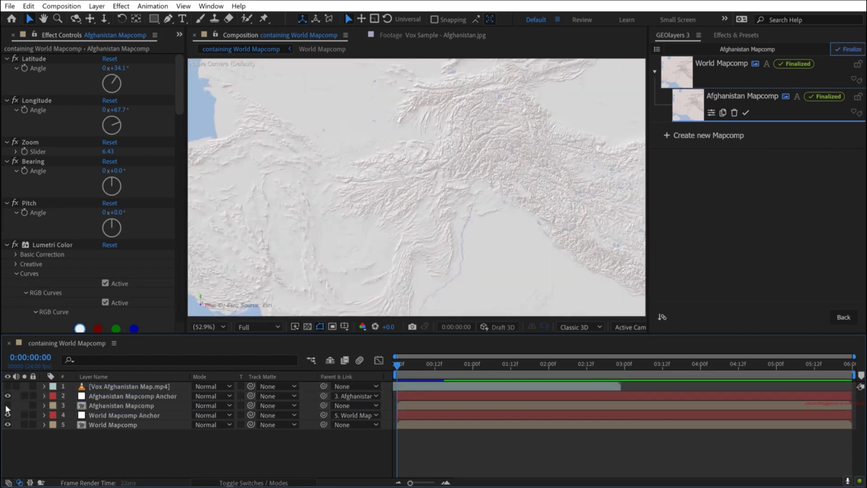
pyautogui.click(7, 404)
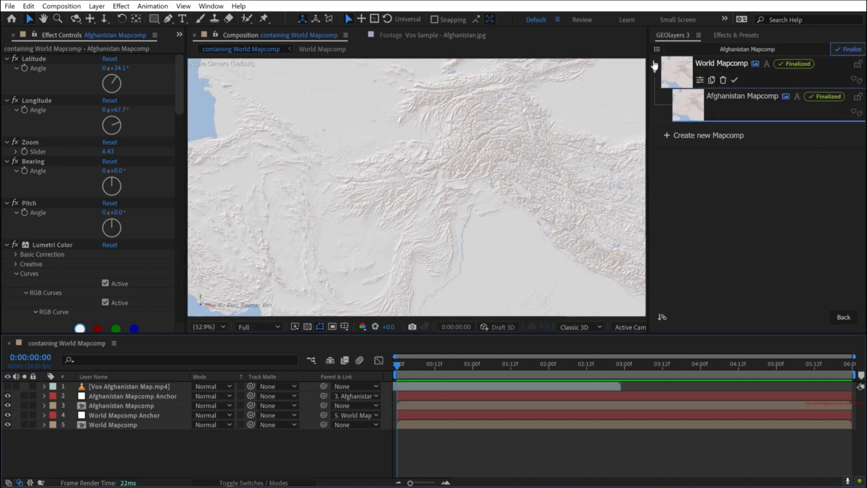
# - Activate World Mapcomp in GEOlayers and choose the white Label color 2 style for drawing features
pyautogui.click(679, 70)
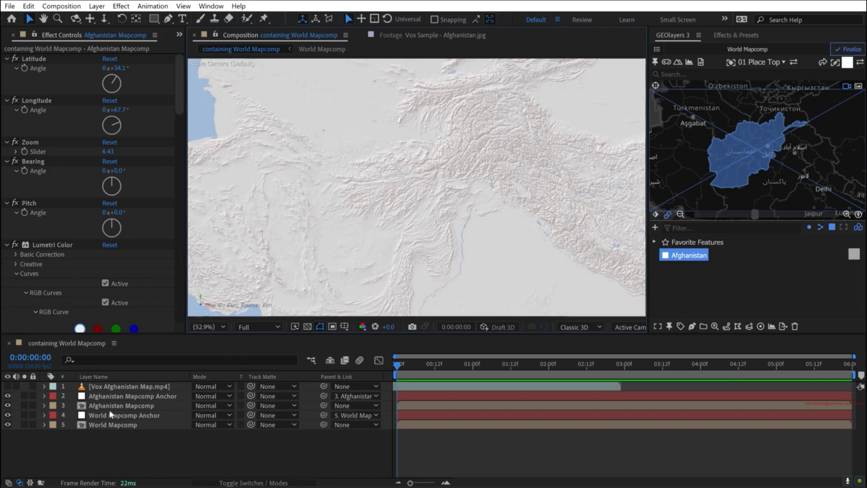
pyautogui.click(127, 405)
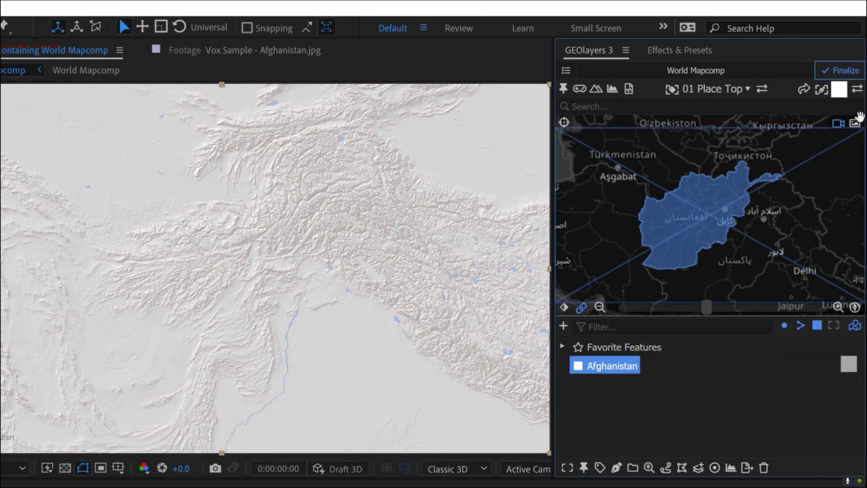
pyautogui.click(838, 90)
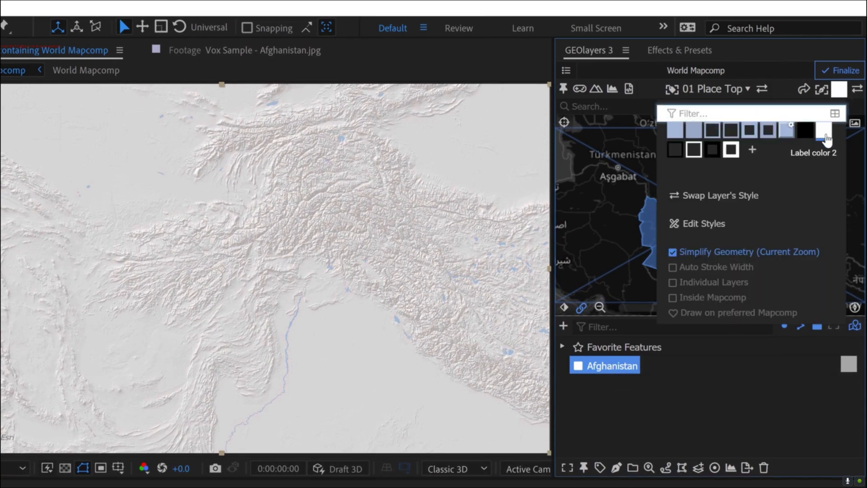
pyautogui.click(824, 132)
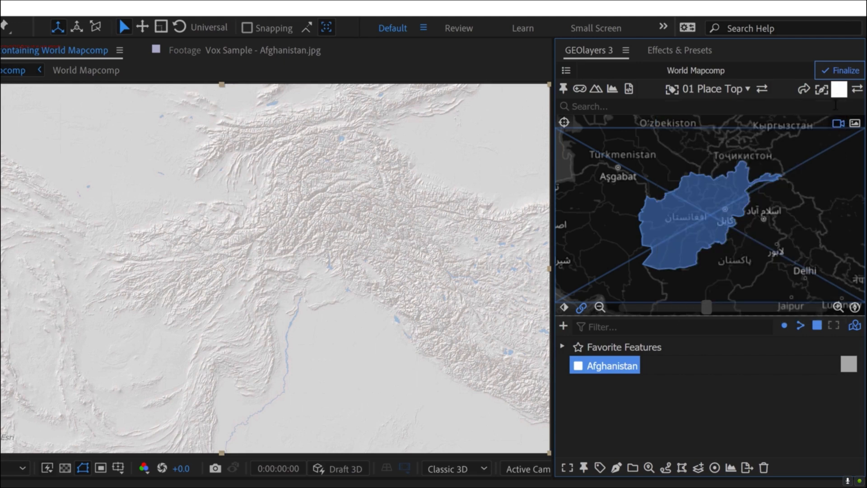
pyautogui.click(839, 90)
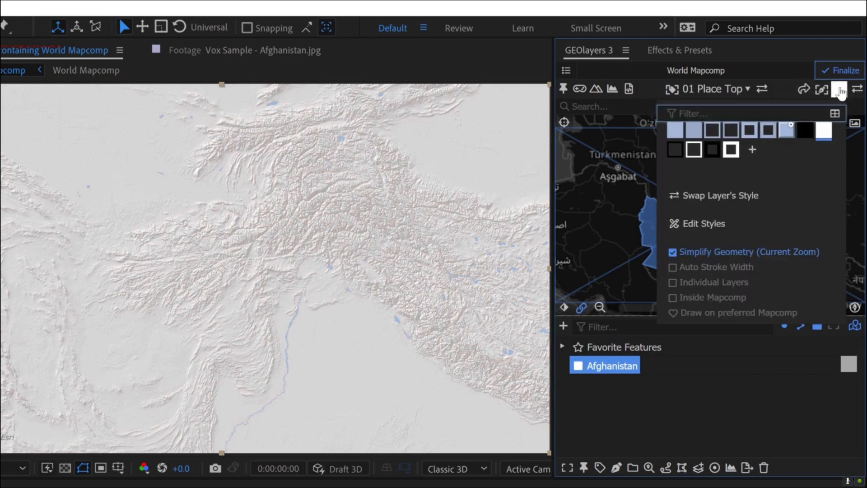
pyautogui.click(838, 90)
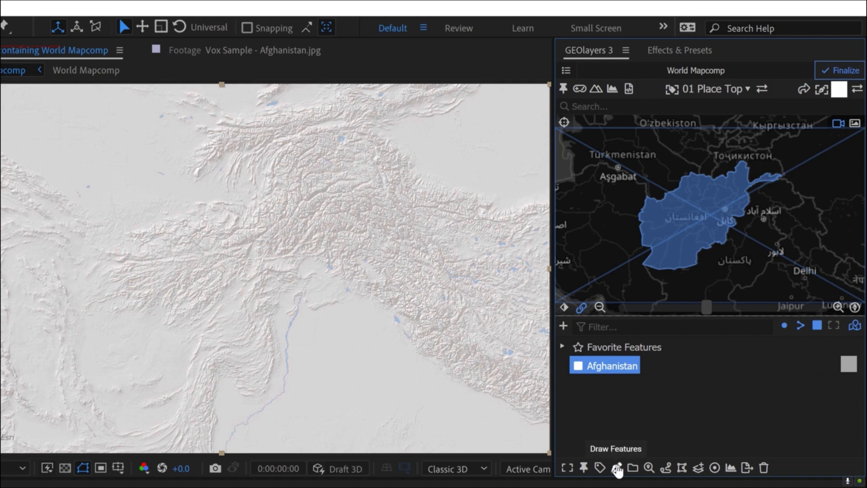
# - Set the geometry simplification to Max Zoom and draw the Afghanistan feature as a shape layer
pyautogui.click(840, 92)
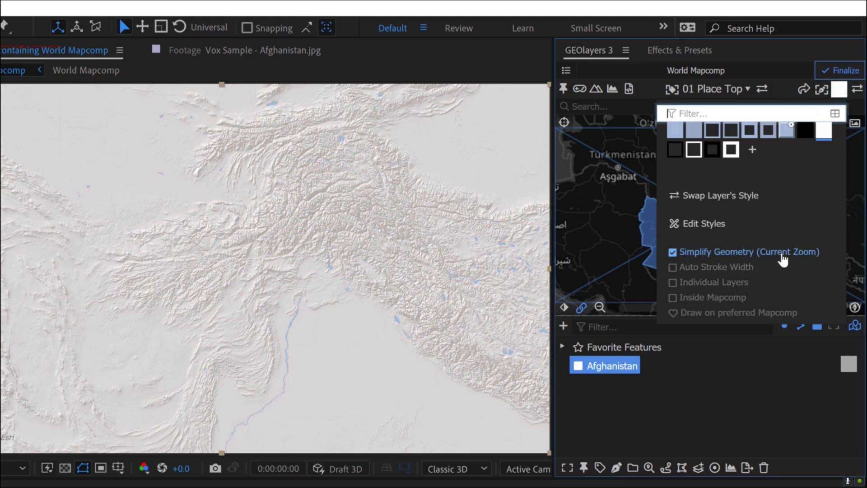
pyautogui.click(726, 253)
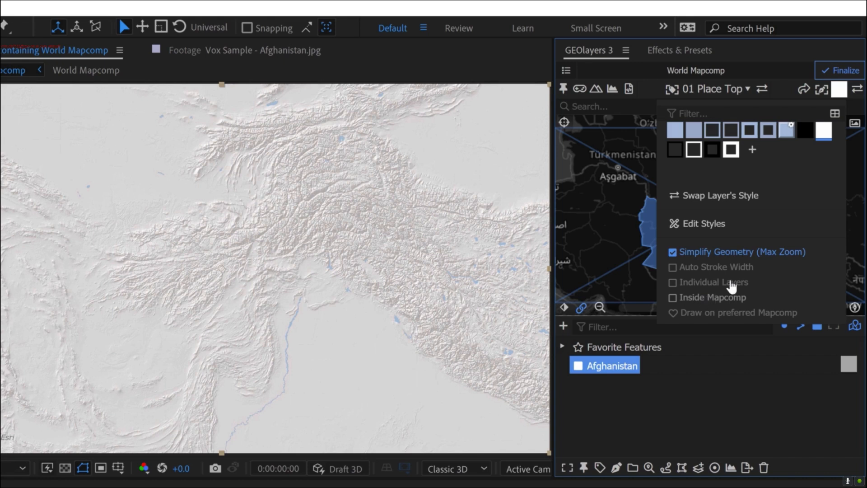
pyautogui.click(616, 467)
pyautogui.click(659, 431)
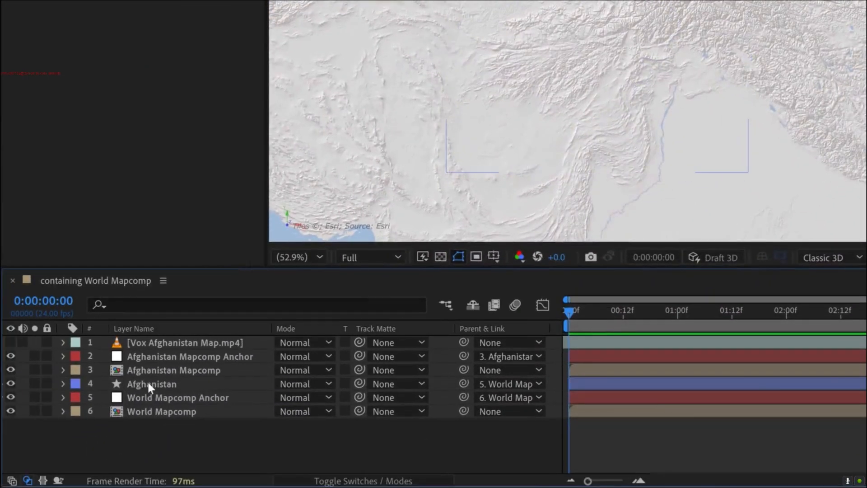
# - Place the Afghanistan shape layer directly below Vox Afghanistan Map.mp4 and rename it MATTE Afghanistan
pyautogui.moveTo(147, 384); pyautogui.dragTo(148, 351)
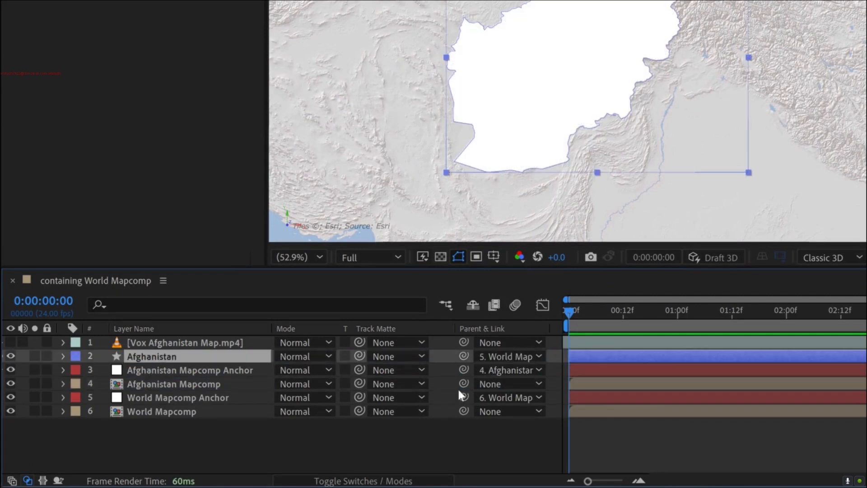
pyautogui.click(354, 451)
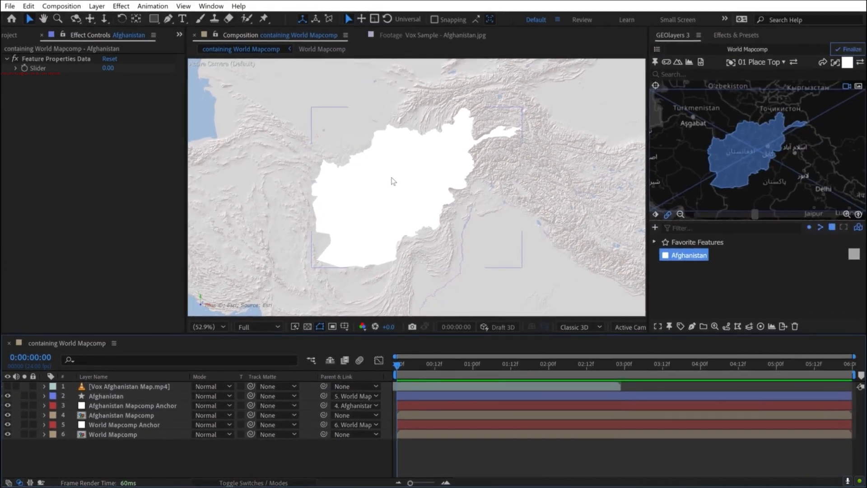
pyautogui.click(121, 396)
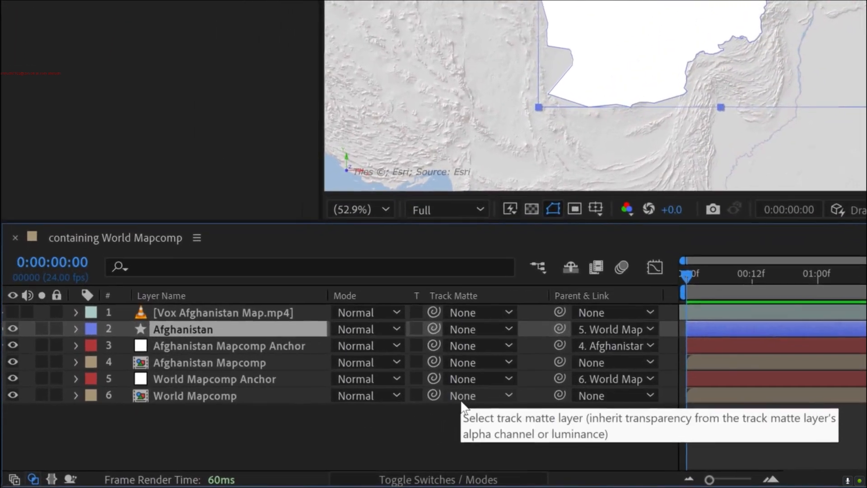
pyautogui.press('Return')
pyautogui.press('Home')
pyautogui.write('MATTE')
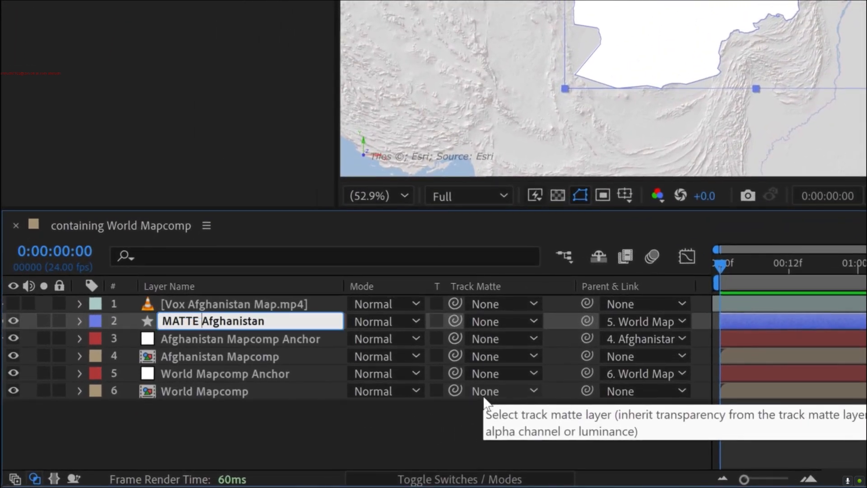
pyautogui.press('Return')
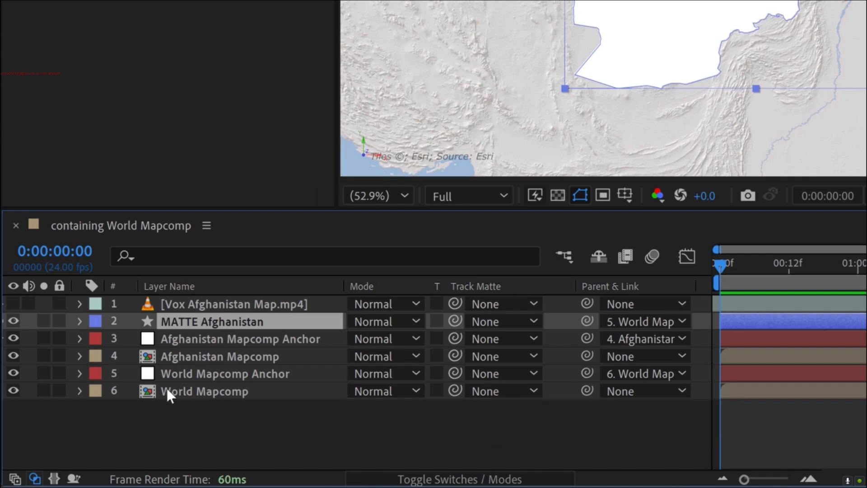
pyautogui.click(209, 424)
pyautogui.click(213, 322)
pyautogui.click(188, 355)
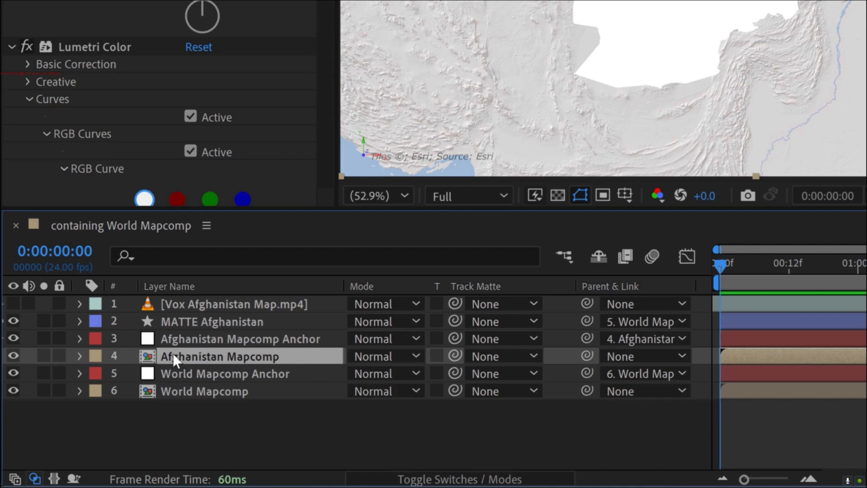
# - Mark the Afghanistan Mapcomp Anchor and World Mapcomp Anchor layers as shy and hide all shy layers in the timeline
pyautogui.click(225, 336)
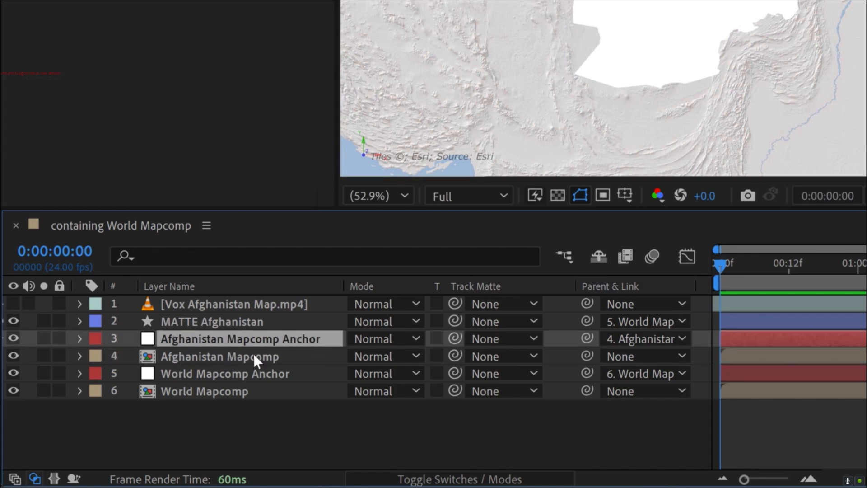
pyautogui.click(208, 353)
pyautogui.click(205, 340)
pyautogui.click(225, 372)
pyautogui.keyDown('ctrl'); pyautogui.click(236, 337); pyautogui.keyUp('ctrl')
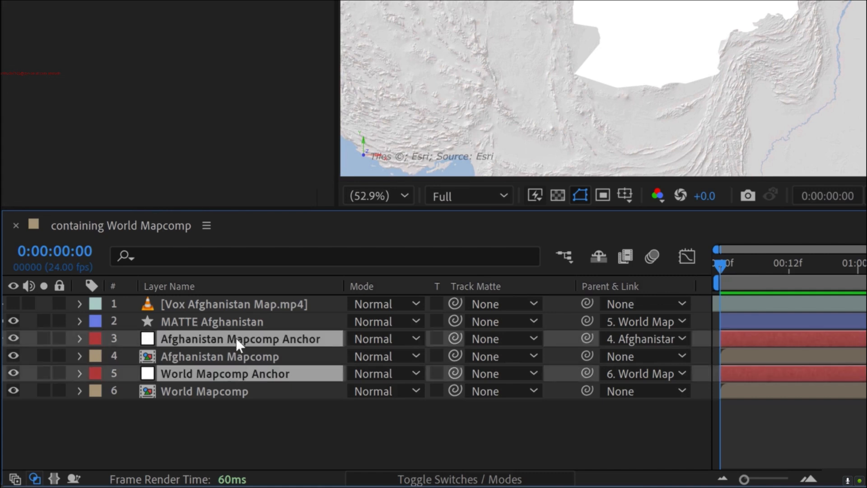
pyautogui.click(411, 479)
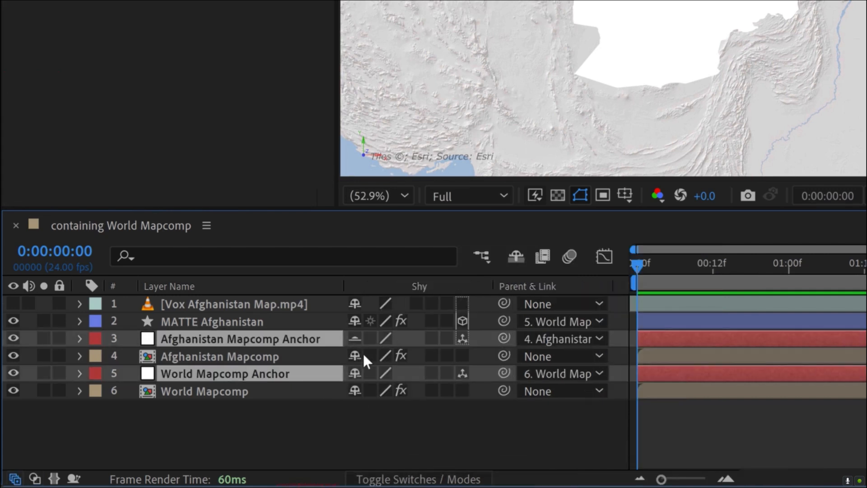
pyautogui.click(516, 257)
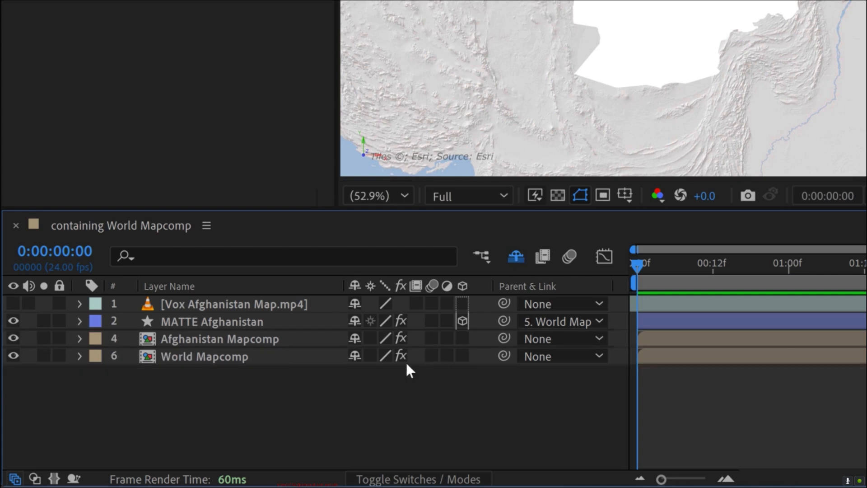
pyautogui.click(416, 477)
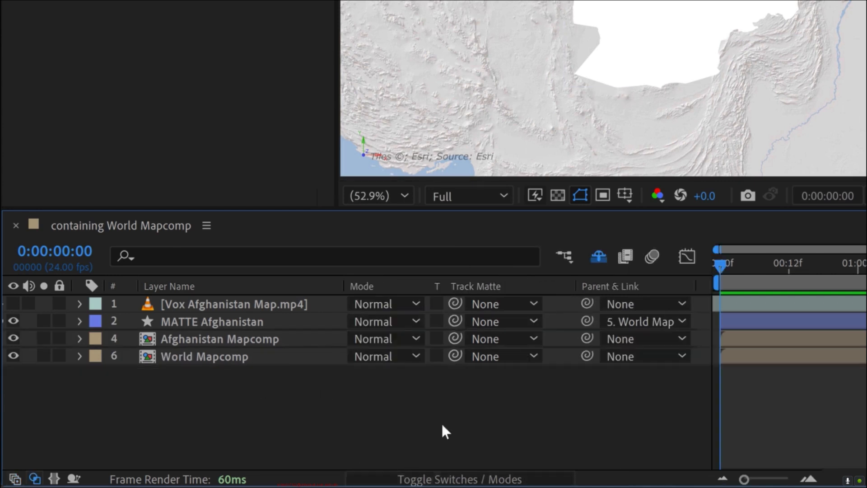
pyautogui.click(594, 256)
pyautogui.click(594, 252)
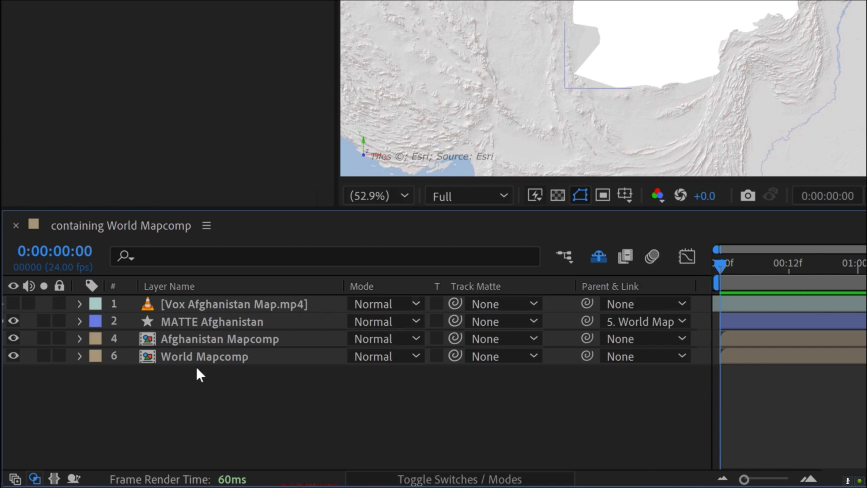
pyautogui.click(34, 479)
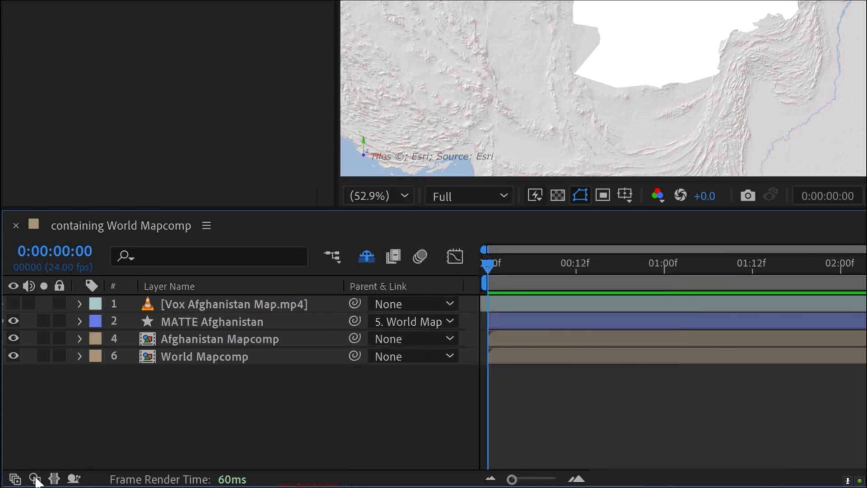
pyautogui.click(35, 479)
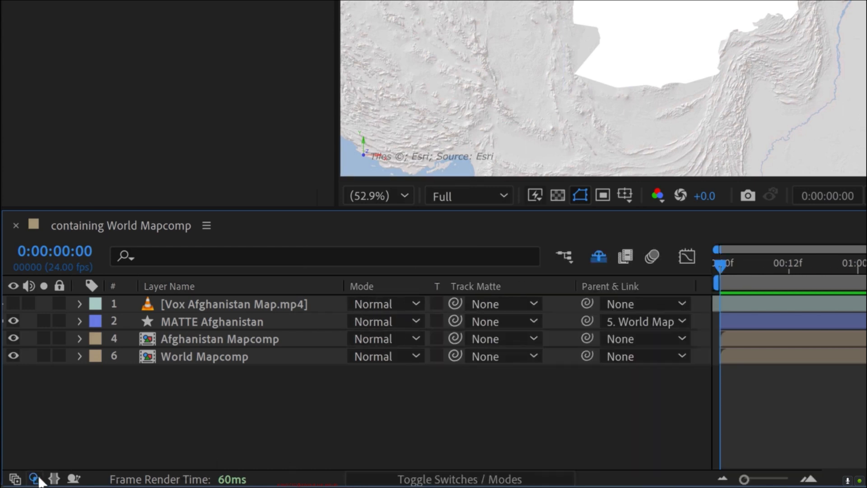
pyautogui.click(447, 478)
pyautogui.click(451, 479)
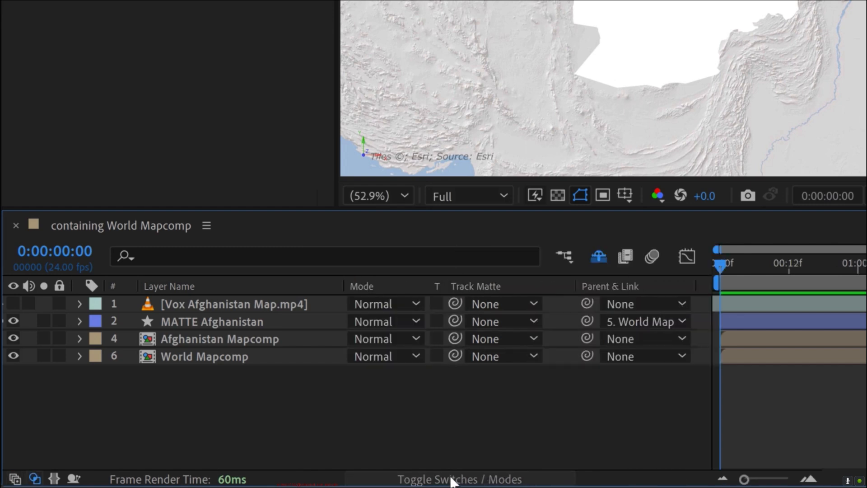
# - Assign MATTE Afghanistan as the track matte of the Afghanistan Mapcomp layer
pyautogui.click(212, 338)
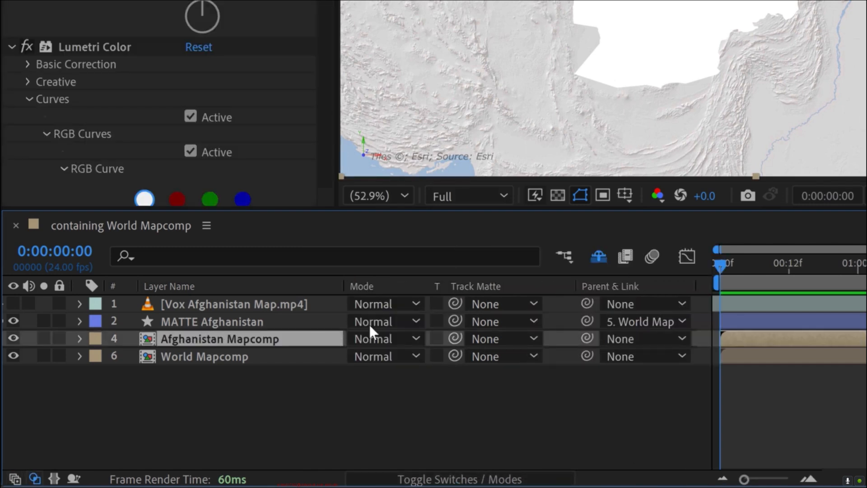
pyautogui.moveTo(455, 338); pyautogui.dragTo(203, 333)
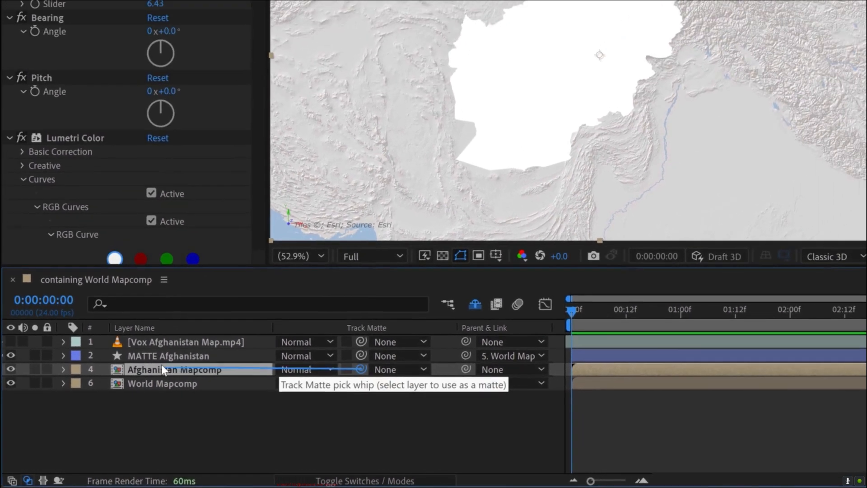
pyautogui.moveTo(161, 364); pyautogui.dragTo(161, 354)
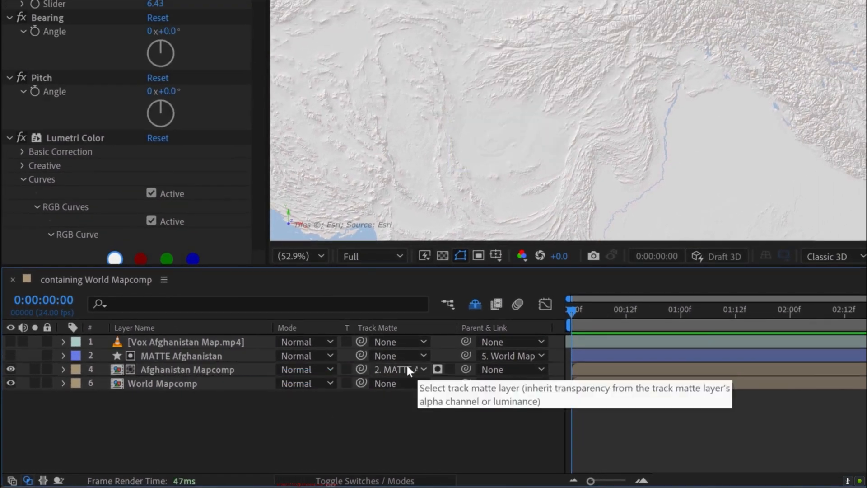
# - Try the Afghanistan Mapcomp's track matte as a luma matte and return it to alpha matte
pyautogui.click(404, 365)
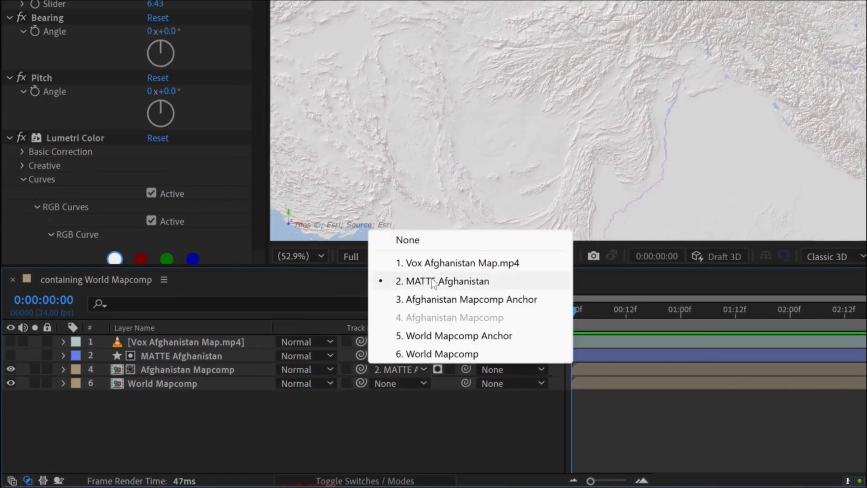
pyautogui.click(424, 409)
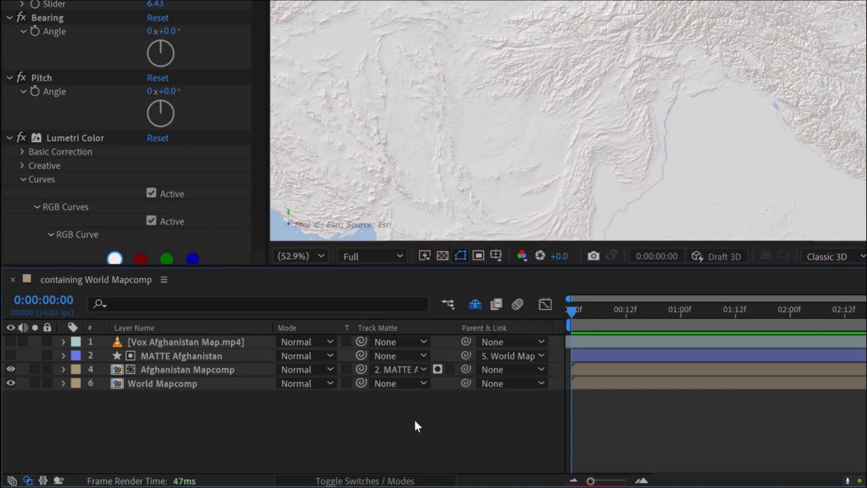
pyautogui.click(437, 368)
pyautogui.click(437, 369)
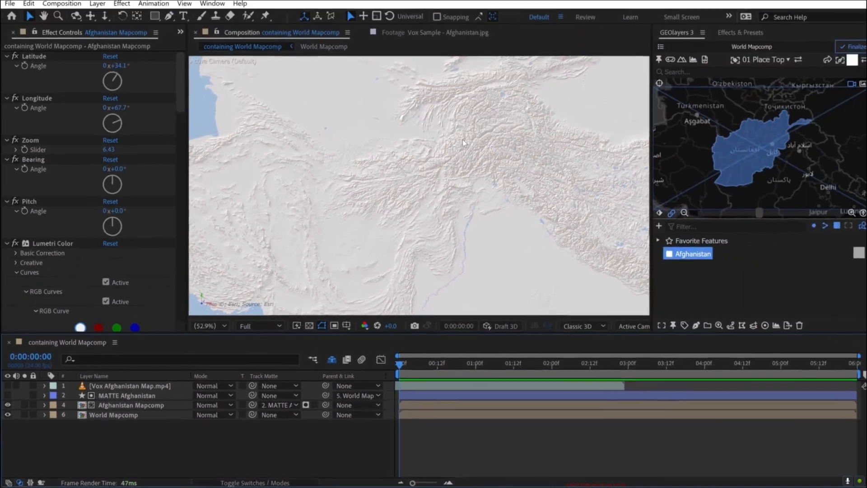
# - Check the matte by temporarily hiding World Mapcomp and then Afghanistan Mapcomp, restoring each layer's visibility
pyautogui.click(7, 415)
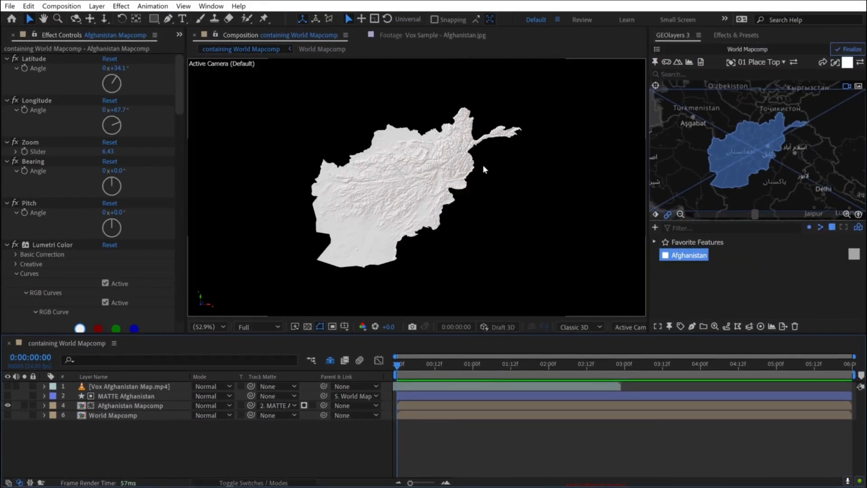
pyautogui.click(8, 415)
pyautogui.click(8, 406)
pyautogui.click(8, 406)
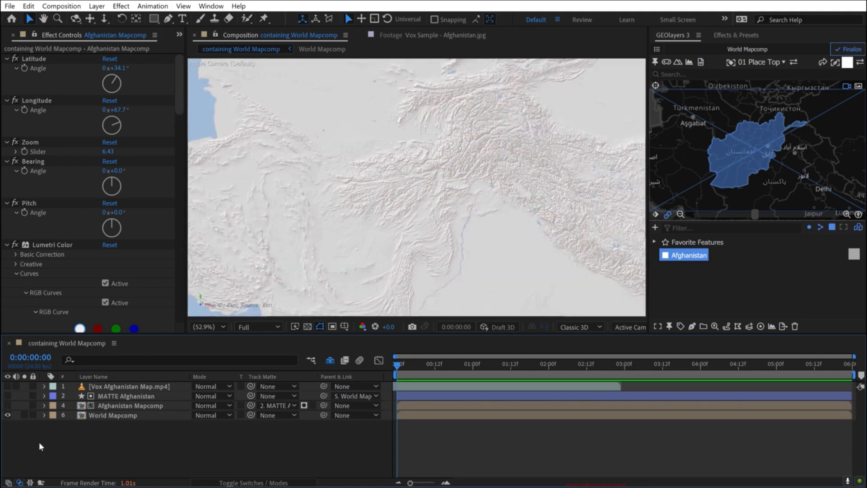
# - Try dimming the World Mapcomp layer by lowering its opacity
pyautogui.click(98, 413)
pyautogui.press('t')
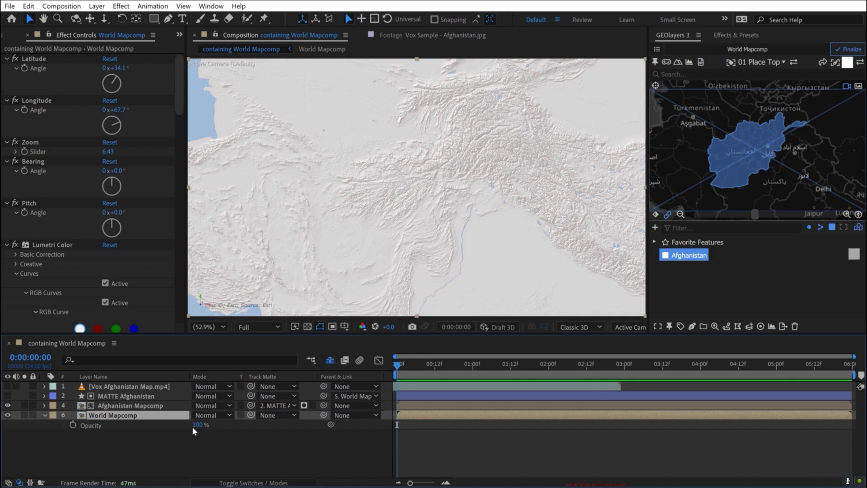
pyautogui.moveTo(197, 426); pyautogui.dragTo(172, 427)
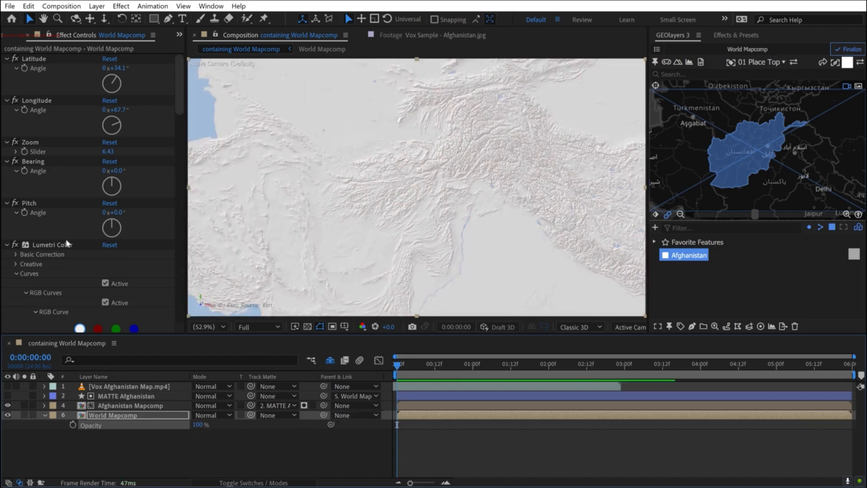
# - Collapse World Mapcomp's Latitude, Longitude, Zoom, Bearing and Pitch effects and the Curves section of Lumetri Color
pyautogui.click(45, 244)
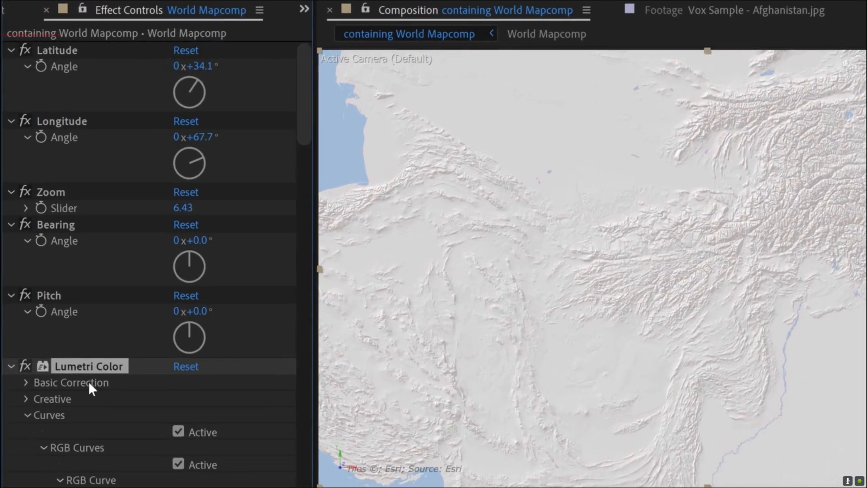
pyautogui.click(54, 296)
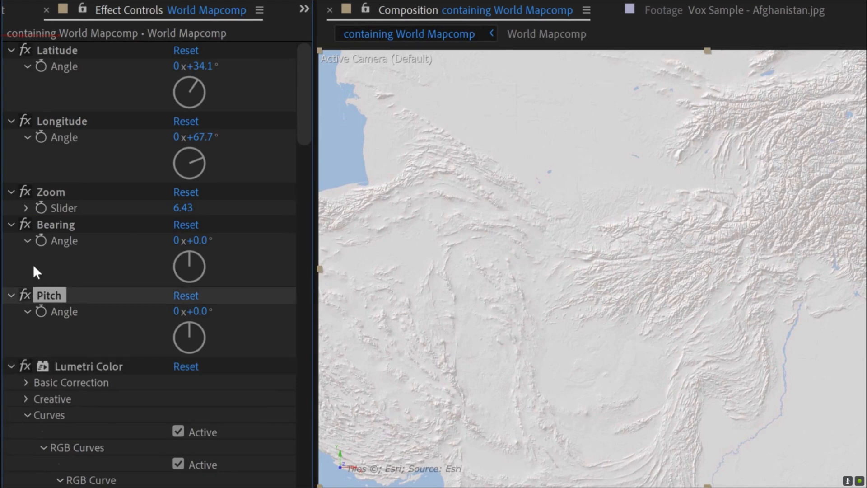
pyautogui.keyDown('shift'); pyautogui.click(47, 54); pyautogui.keyUp('shift')
pyautogui.click(10, 50)
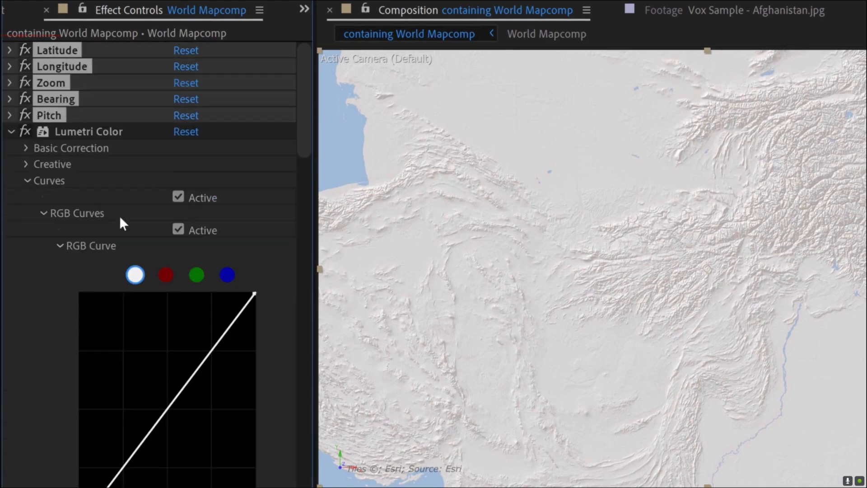
pyautogui.click(25, 181)
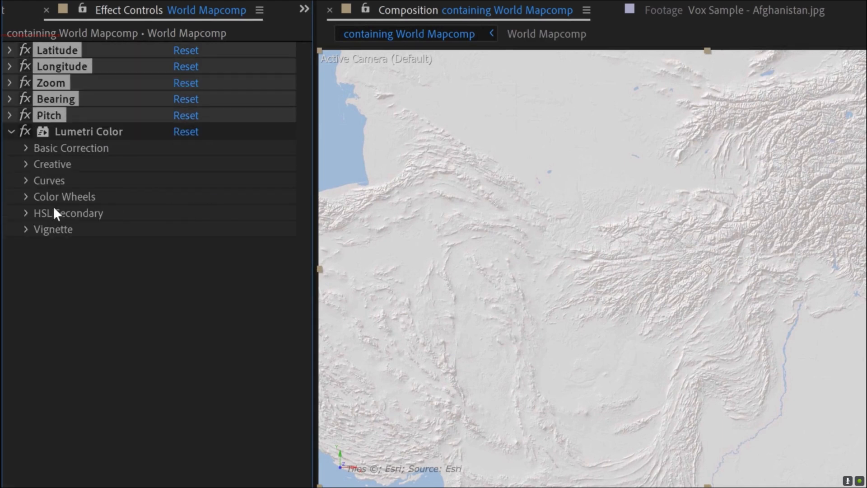
pyautogui.click(81, 282)
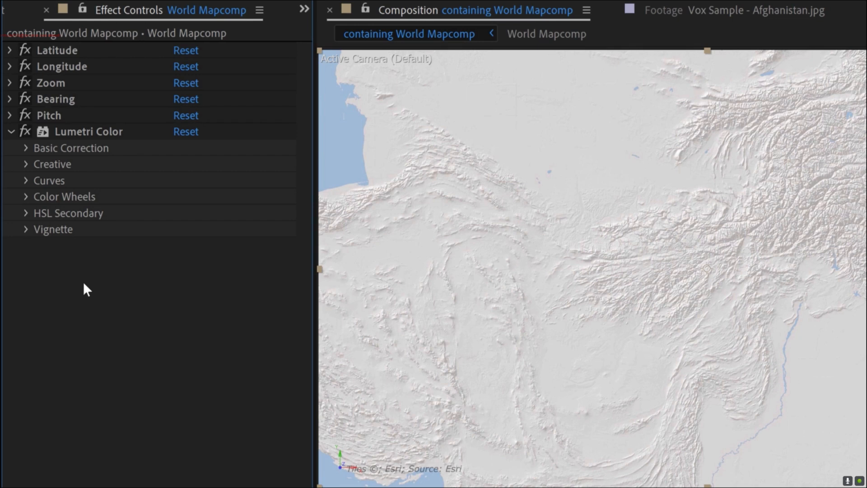
# - Set the Exposure in World Mapcomp's Lumetri Color Basic Correction to -2
pyautogui.click(26, 148)
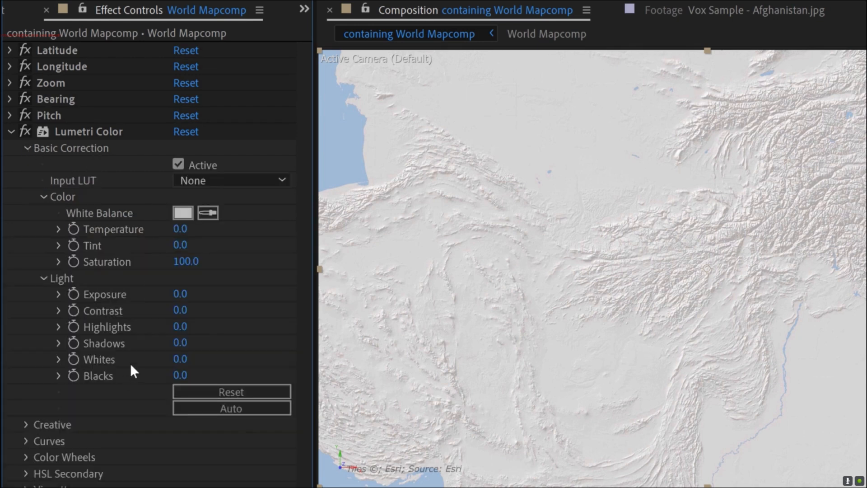
pyautogui.click(179, 296)
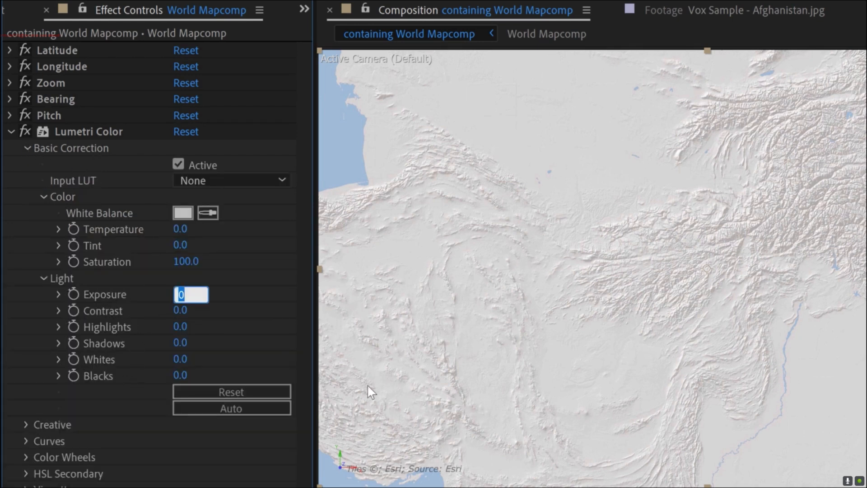
pyautogui.write('-2')
pyautogui.press('Return')
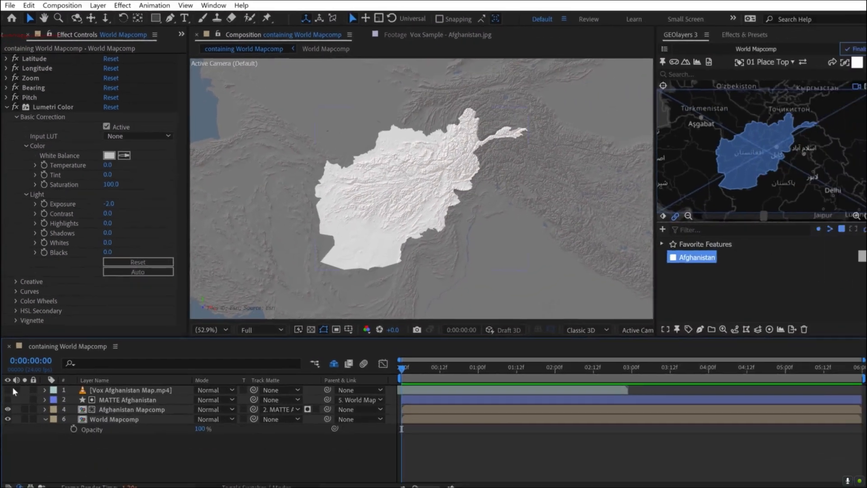
# - Compare the darkened map with the reference by toggling the visibility of Vox Afghanistan Map.mp4
pyautogui.click(8, 390)
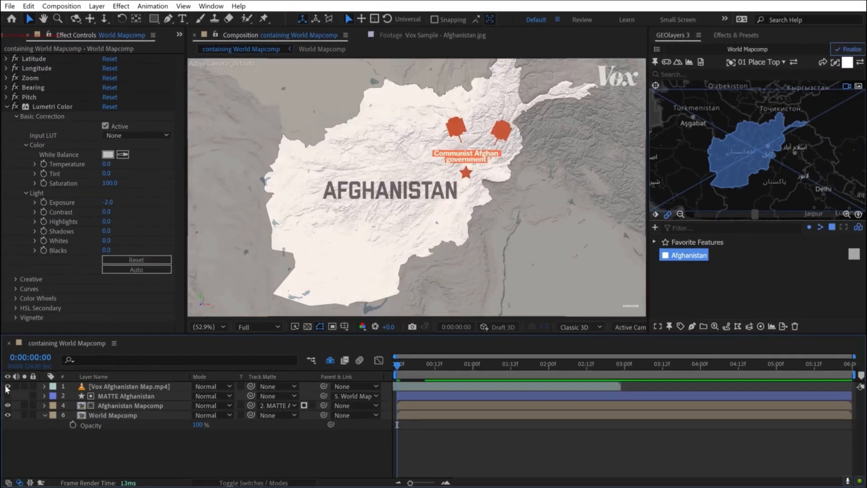
pyautogui.click(7, 387)
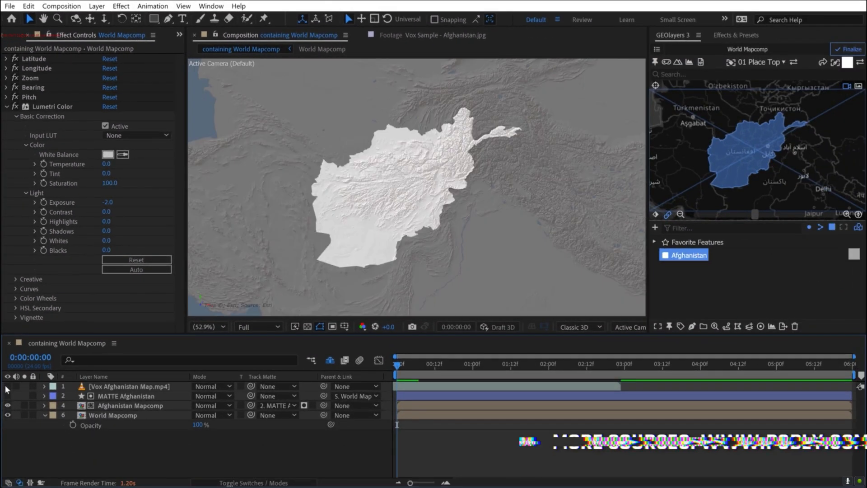
pyautogui.click(7, 387)
pyautogui.click(7, 387)
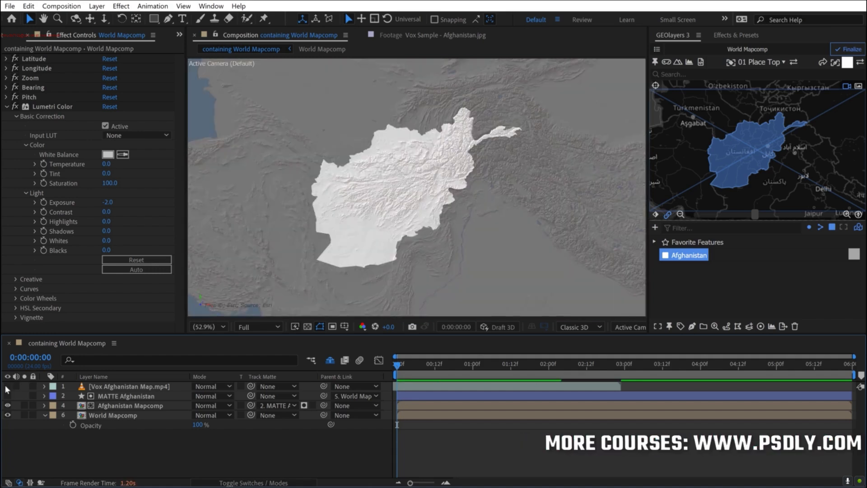
pyautogui.click(8, 387)
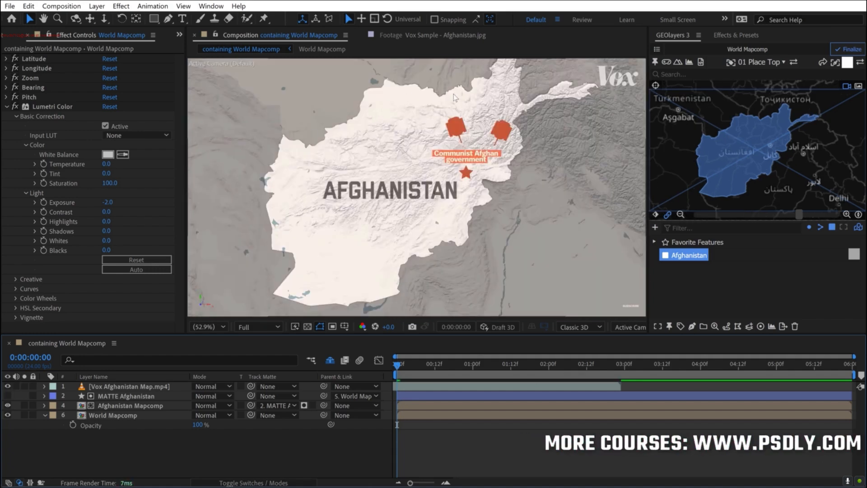
pyautogui.click(8, 386)
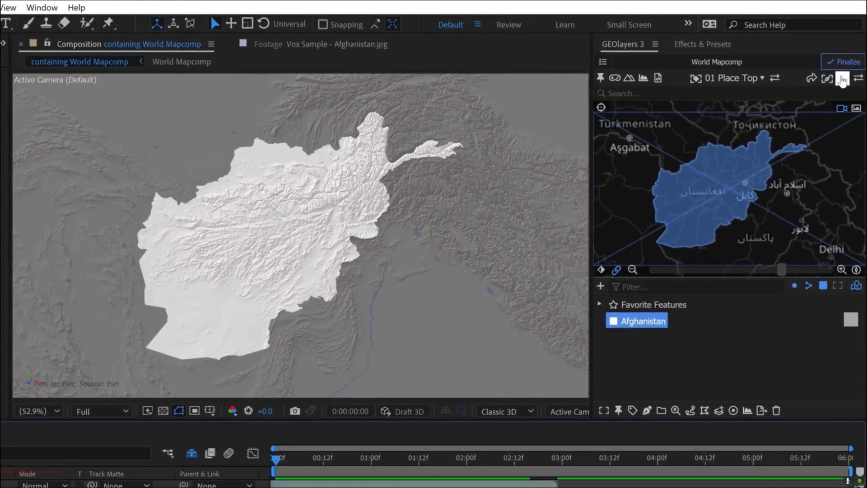
# - Draw the Afghanistan feature as a shape layer using the dark outline-only style with Auto Stroke Width enabled
pyautogui.click(845, 71)
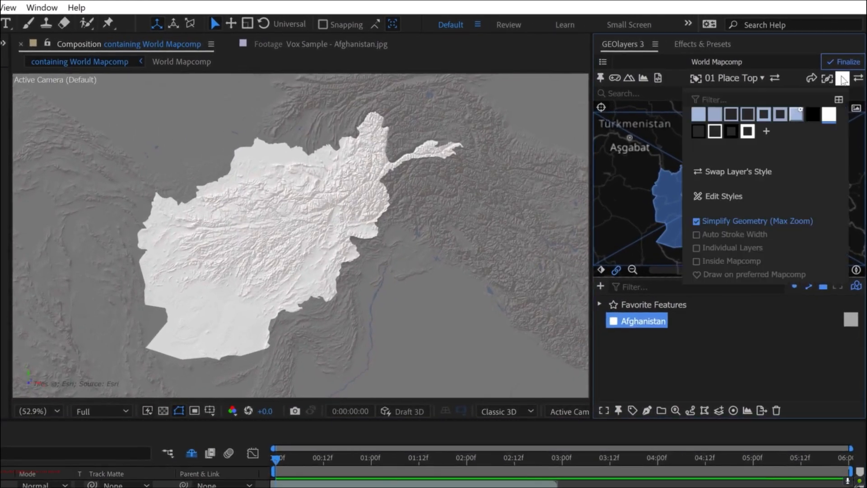
pyautogui.click(698, 134)
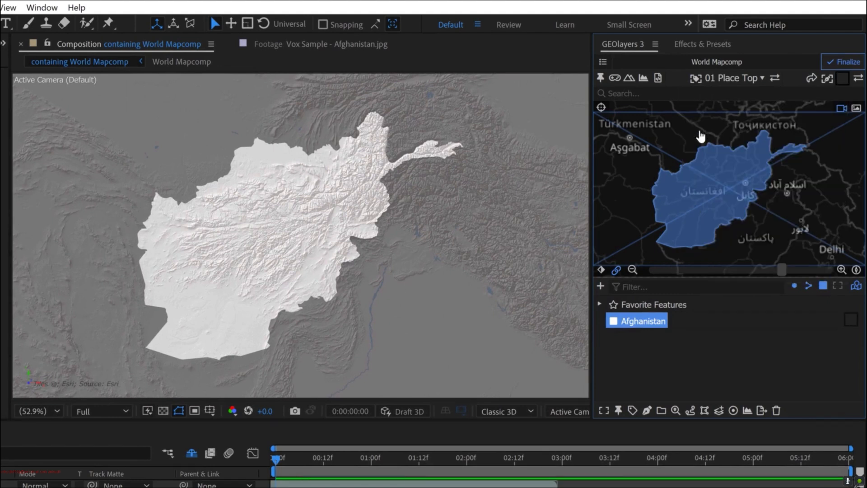
pyautogui.click(842, 79)
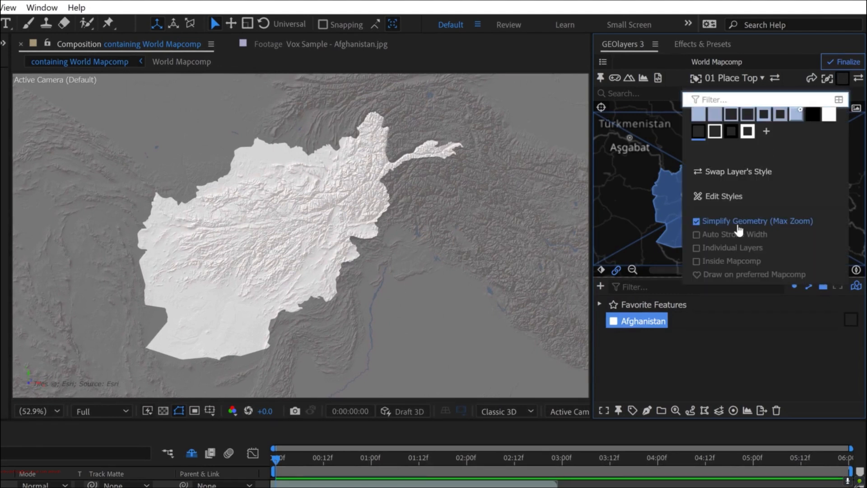
pyautogui.click(697, 234)
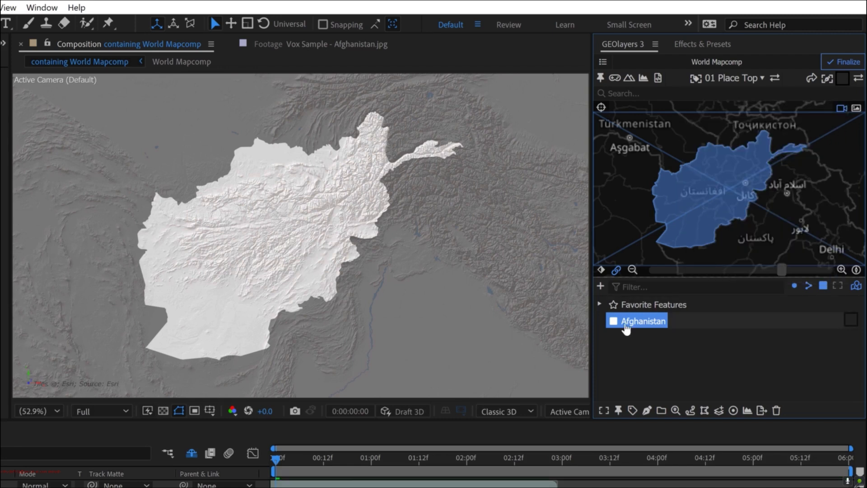
pyautogui.click(649, 411)
pyautogui.click(692, 379)
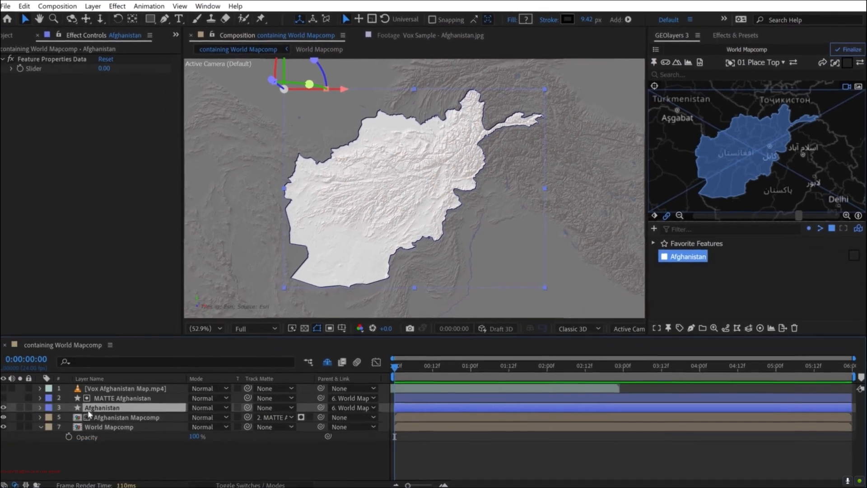
# - Rename the new Afghanistan outline layer BORDER Afghanistan
pyautogui.press('Return')
pyautogui.press('Home')
pyautogui.write('BORDERn')
pyautogui.press('Return')
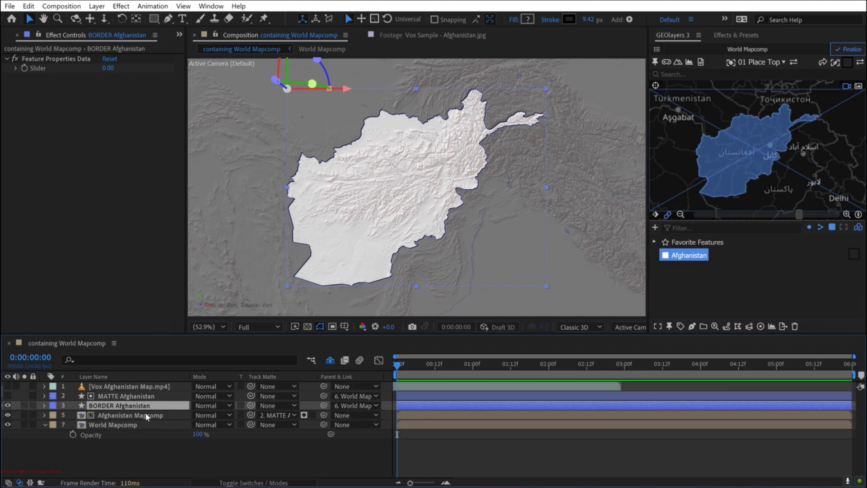
# - Set the blending mode of BORDER Afghanistan to Overlay
pyautogui.click(204, 405)
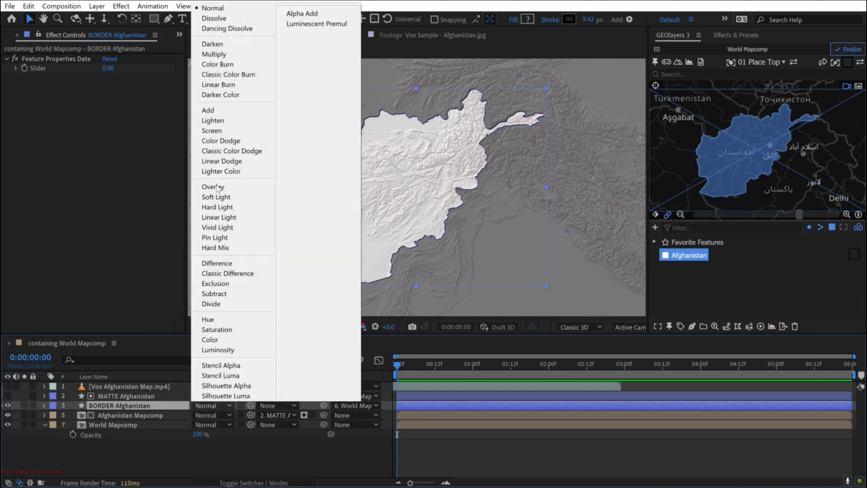
pyautogui.click(213, 187)
pyautogui.click(283, 462)
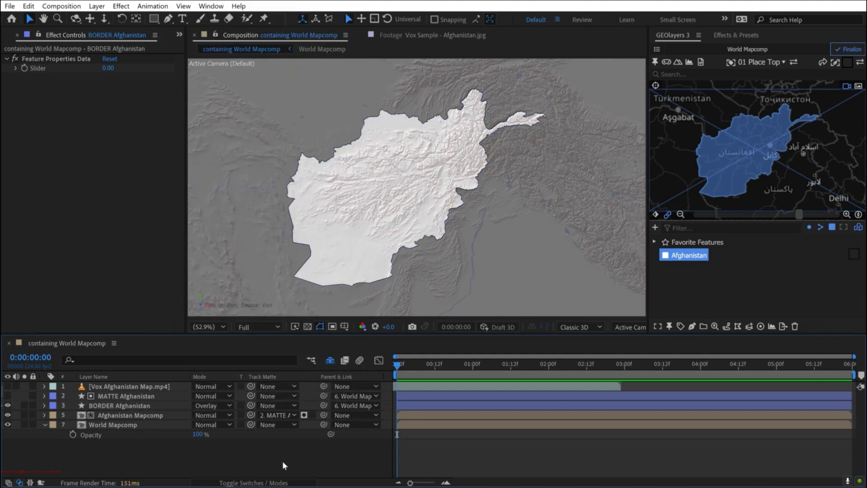
# - Set the opacity of the BORDER Afghanistan layer to 65%
pyautogui.click(156, 406)
pyautogui.press('t')
pyautogui.click(199, 415)
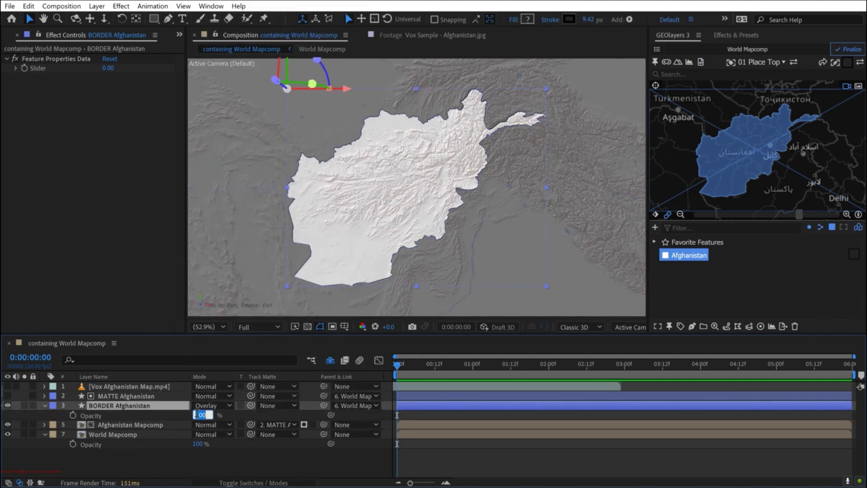
pyautogui.press('Return')
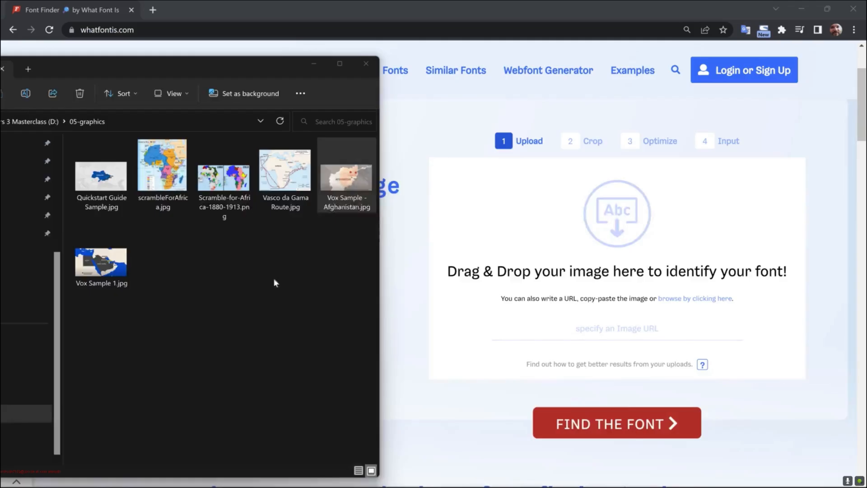
# - Upload Vox Sample - Afghanistan.jpg to whatfontis.com and run the AFGHANISTAN text crop through the font identification
pyautogui.moveTo(350, 185); pyautogui.dragTo(639, 264)
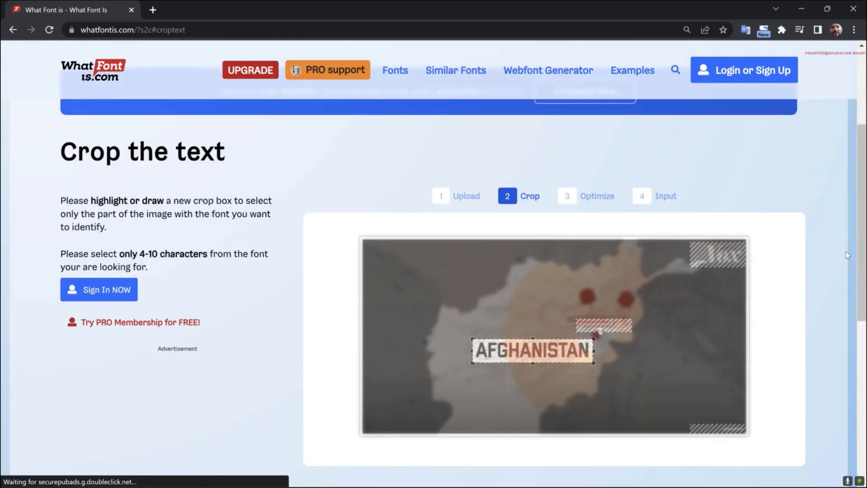
pyautogui.scroll(-1, 847, 255)
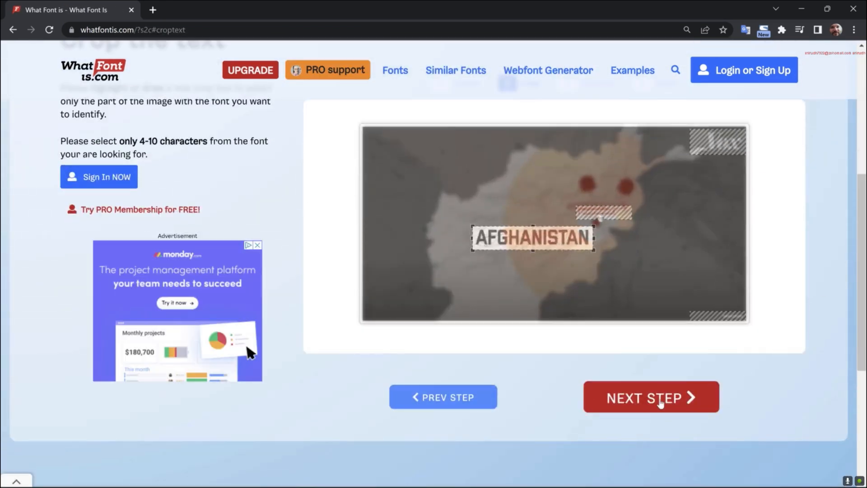
pyautogui.click(645, 406)
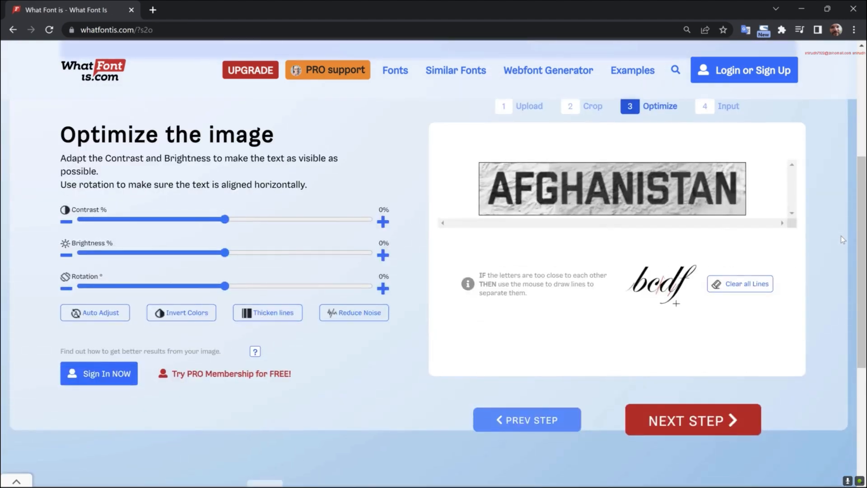
pyautogui.click(676, 424)
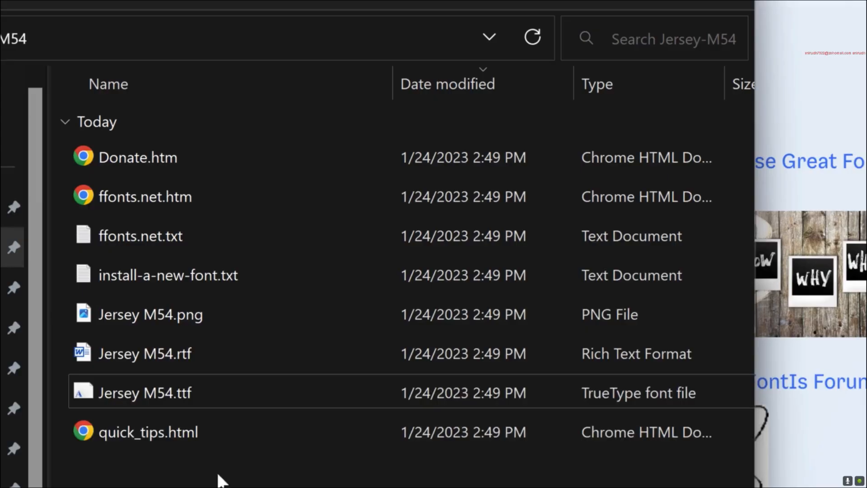
# - Install the Jersey M54.ttf font and choose Jersey M54 as the text font in After Effects
pyautogui.rightClick(152, 392)
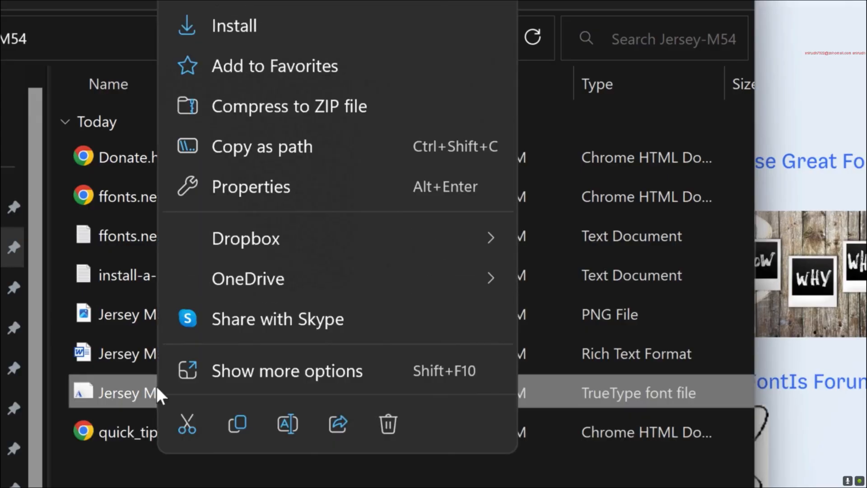
pyautogui.click(233, 18)
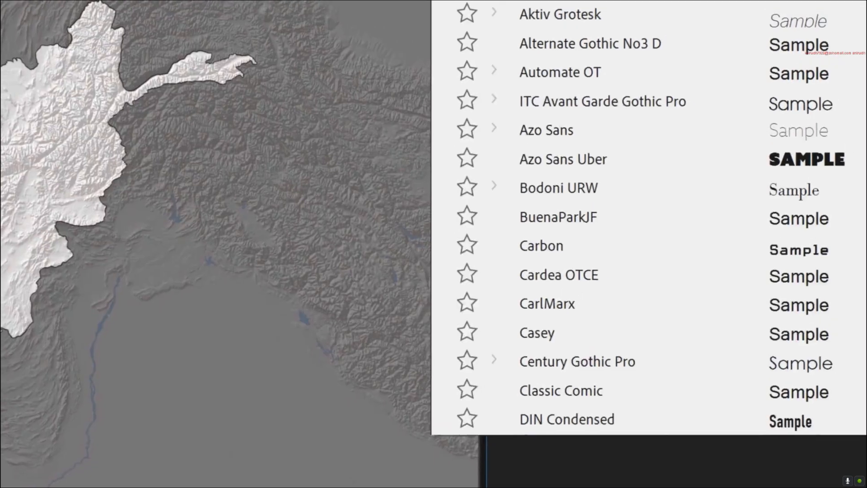
pyautogui.write('jerse')
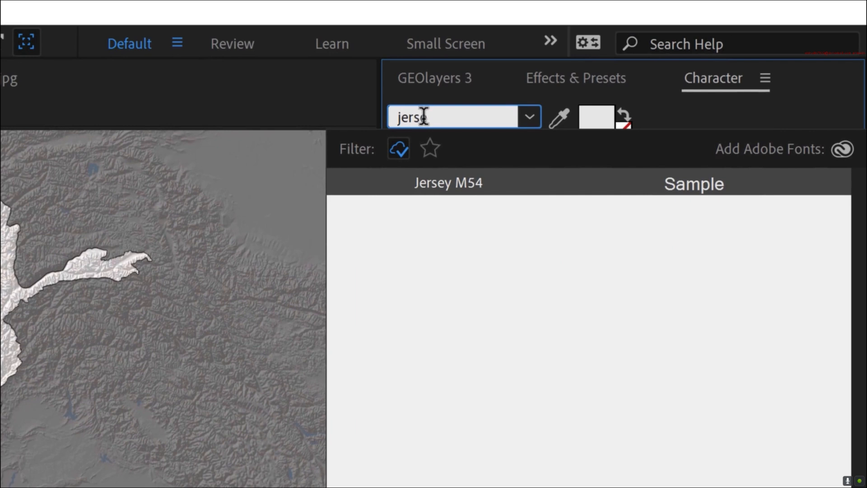
pyautogui.press('Return')
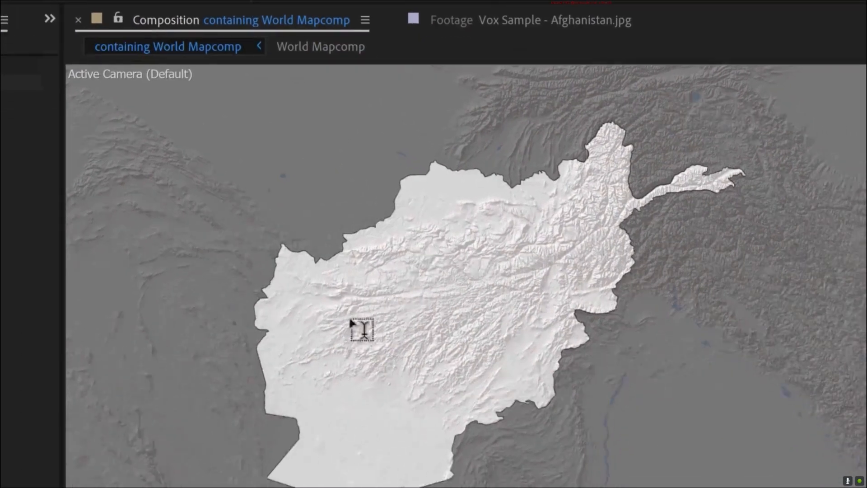
# - Create an AFGHANISTAN text layer and position it across the middle of the highlighted country
pyautogui.click(395, 356)
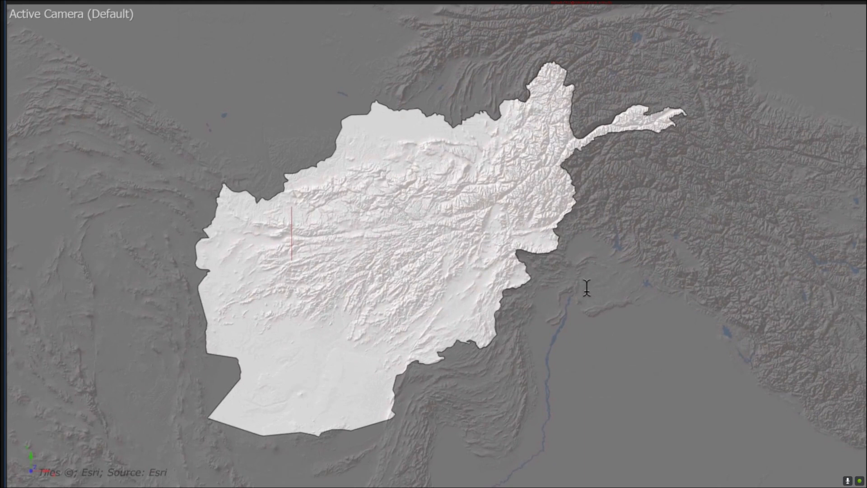
pyautogui.write('AFGHANISTAN')
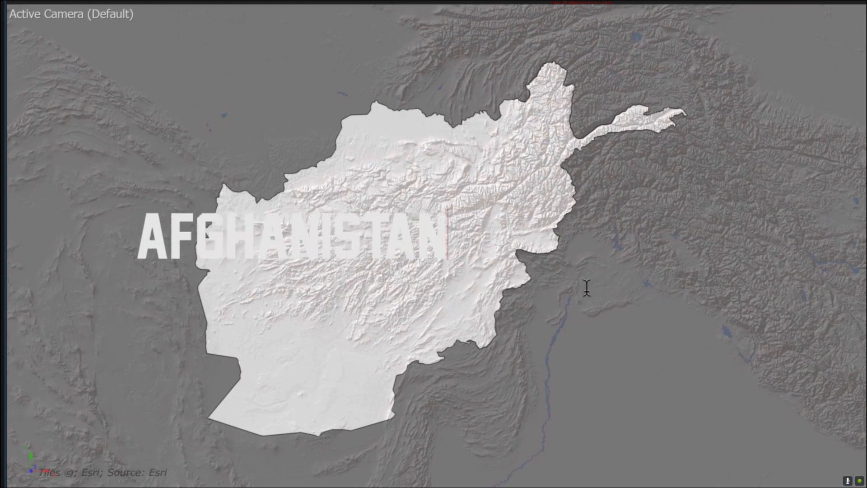
pyautogui.press('Escape')
pyautogui.moveTo(325, 237); pyautogui.dragTo(414, 271)
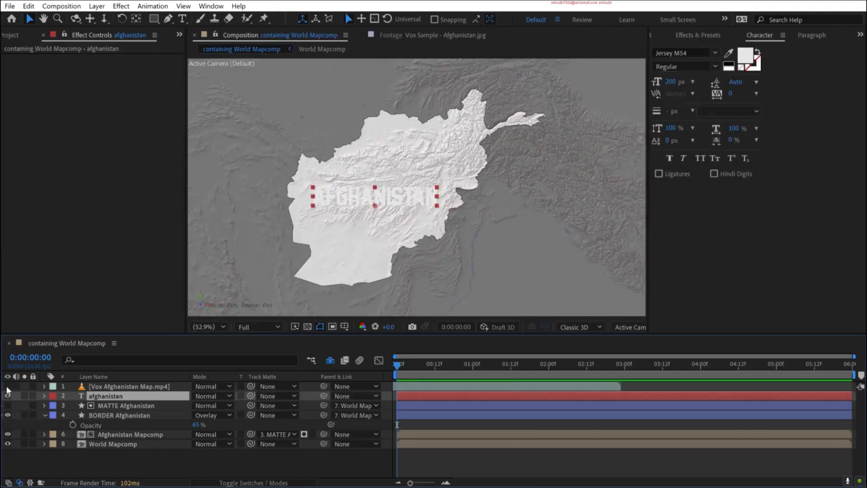
# - Examine the country title in the Vox Afghanistan Map.mp4 reference up close, leaving the reference hidden
pyautogui.click(7, 387)
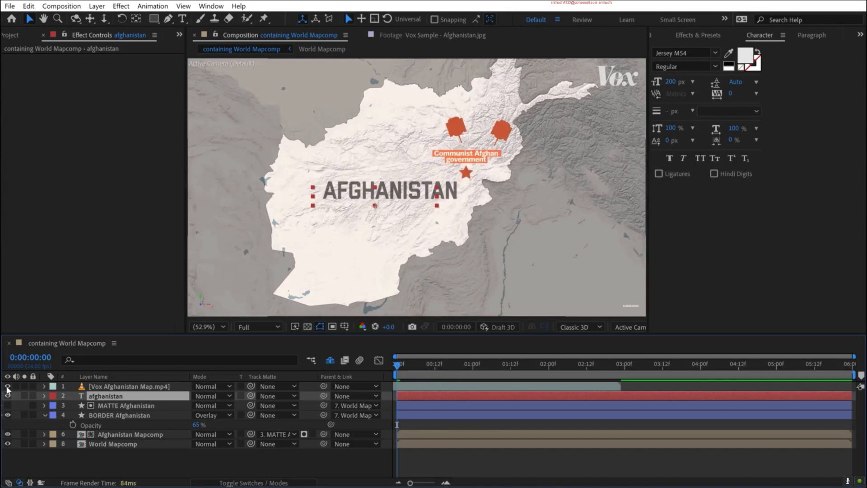
pyautogui.press('/')
pyautogui.scroll(1, 371, 208)
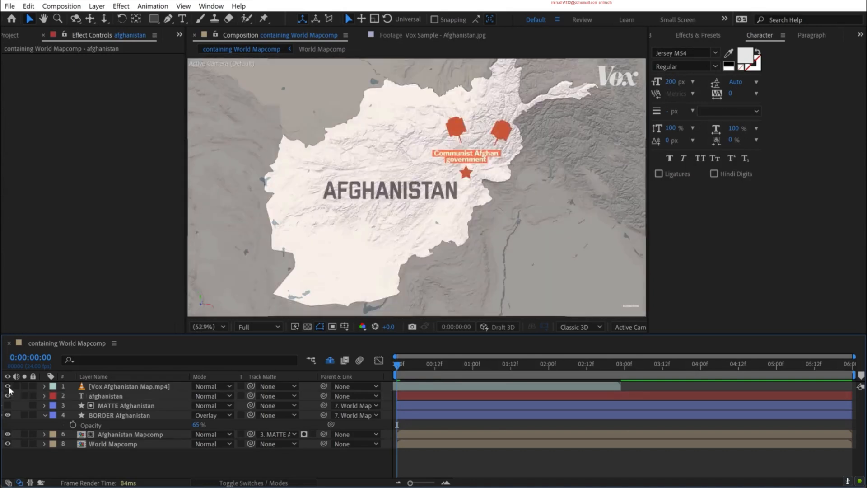
pyautogui.click(8, 386)
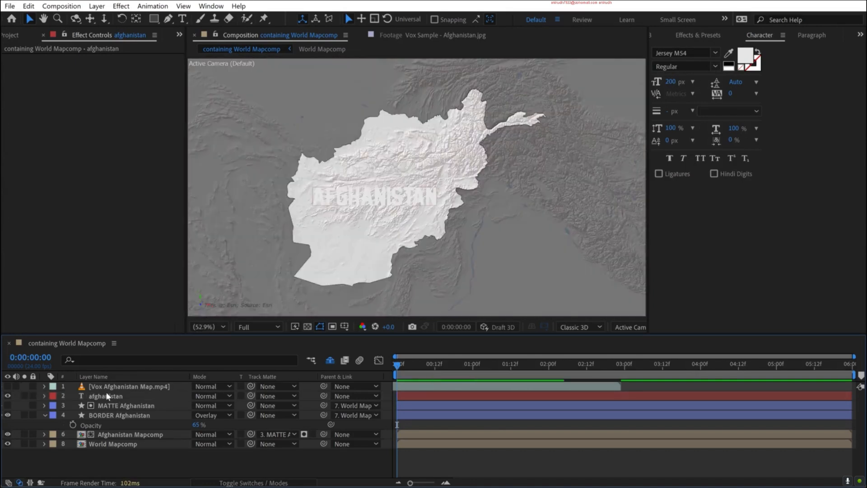
# - Set the fill color of the afghanistan text layer to 191919
pyautogui.click(107, 396)
pyautogui.click(745, 55)
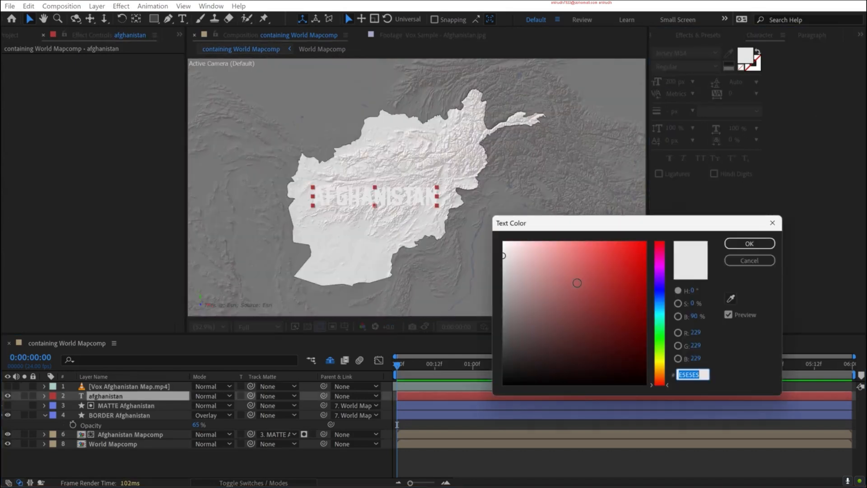
pyautogui.write('191919')
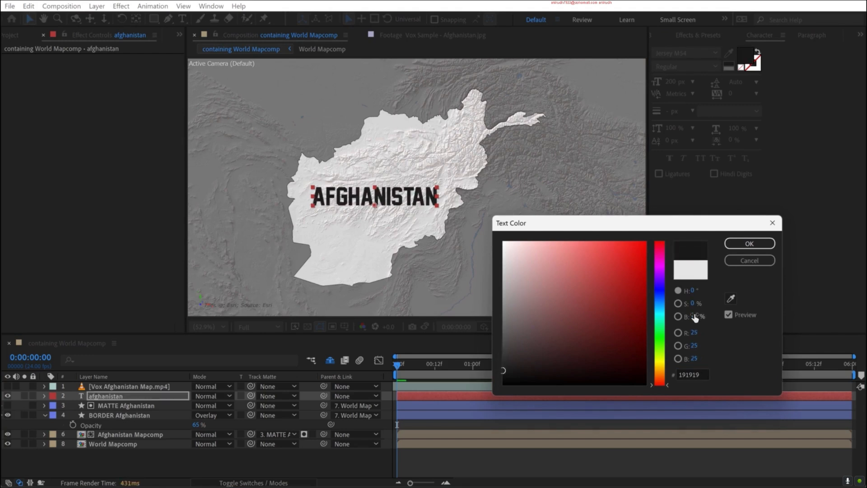
pyautogui.click(748, 244)
# - Try successive blending modes on the afghanistan text layer, settle on Hard Light, and compare it with the reference video
pyautogui.hotkey('shift', '=')
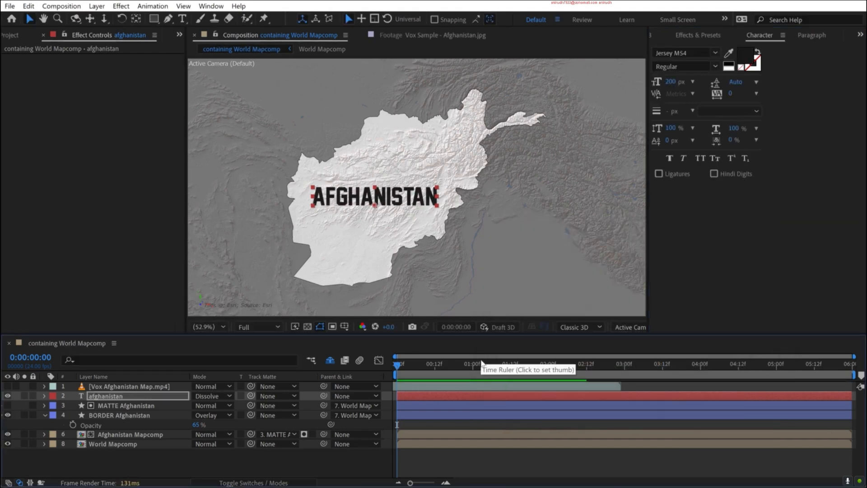
pyautogui.hotkey('shift', '=')
pyautogui.hotkey('shift', '=')
pyautogui.hotkey('shift', '=')
pyautogui.hotkey('shift', '=')
pyautogui.hotkey('shift', '=')
pyautogui.hotkey('shift', '=')
pyautogui.hotkey('shift', '=')
pyautogui.hotkey('shift', '=')
pyautogui.hotkey('shift', '=')
pyautogui.hotkey('shift', '=')
pyautogui.hotkey('shift', '=')
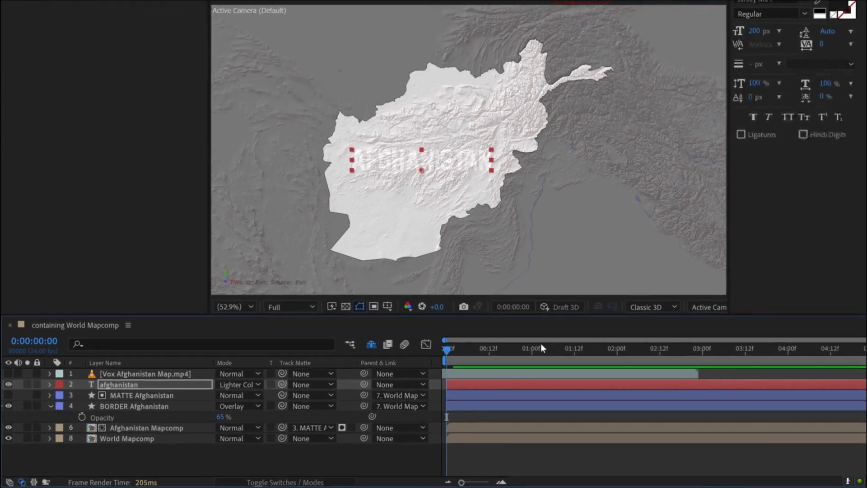
pyautogui.hotkey('shift', '=')
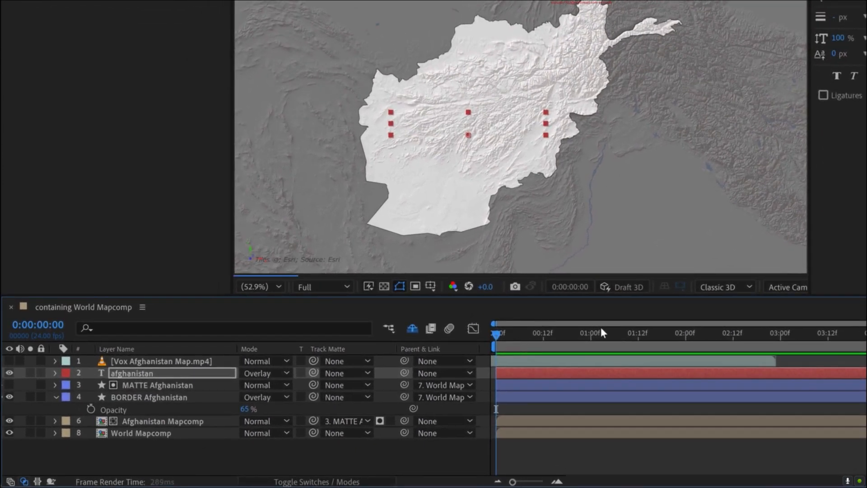
pyautogui.hotkey('shift', '=')
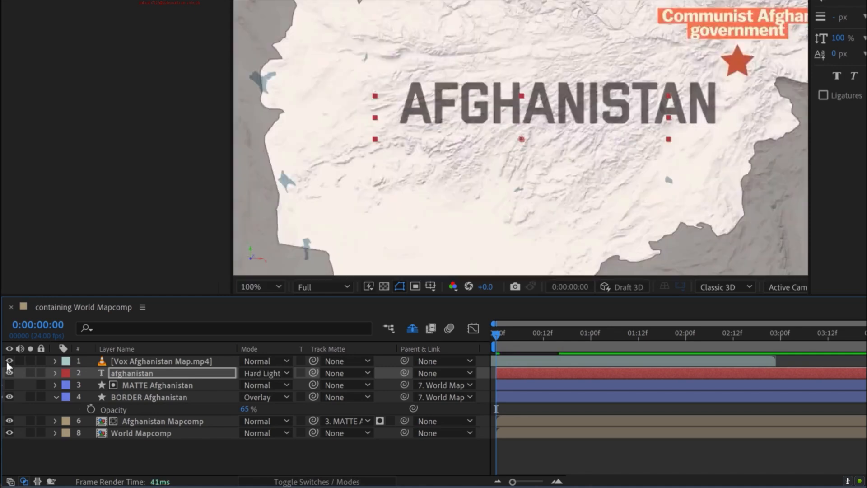
pyautogui.click(9, 361)
# - Lower the afghanistan text layer's opacity and set its vertical scale to 94% and font size to 175 px
pyautogui.click(139, 375)
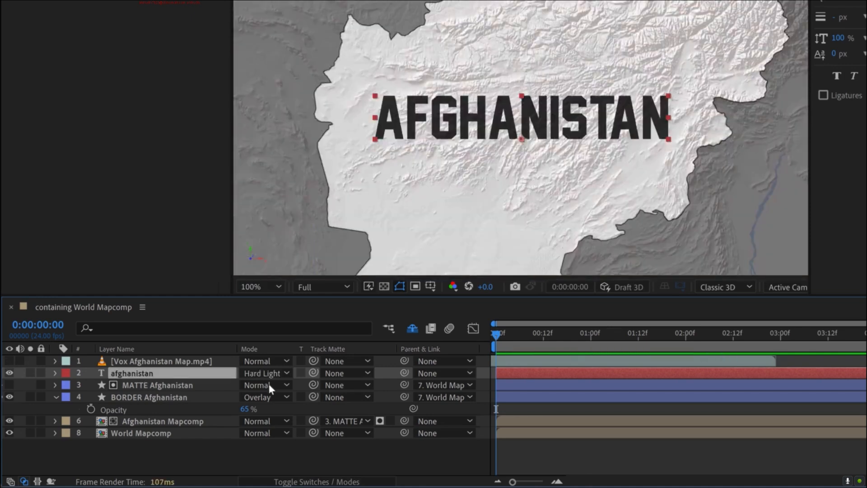
pyautogui.press('t')
pyautogui.moveTo(240, 383); pyautogui.dragTo(235, 384)
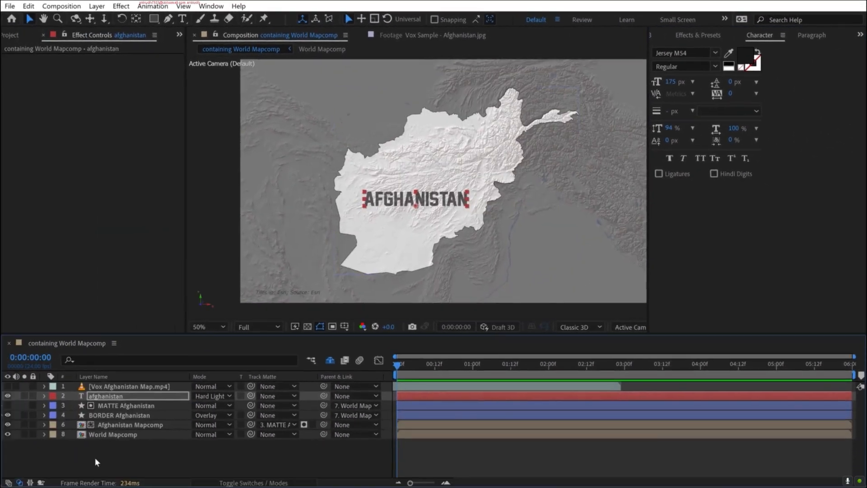
pyautogui.click(63, 487)
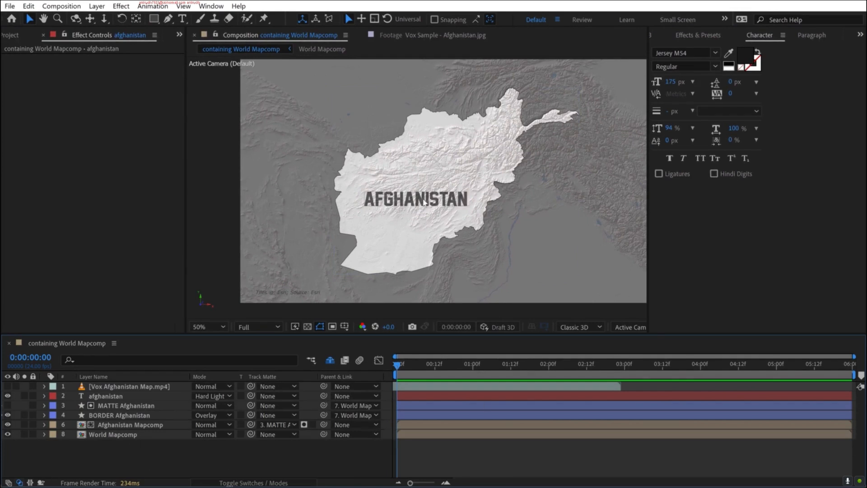
# - Pin the afghanistan text layer to the map with GEOlayers 3
pyautogui.click(650, 35)
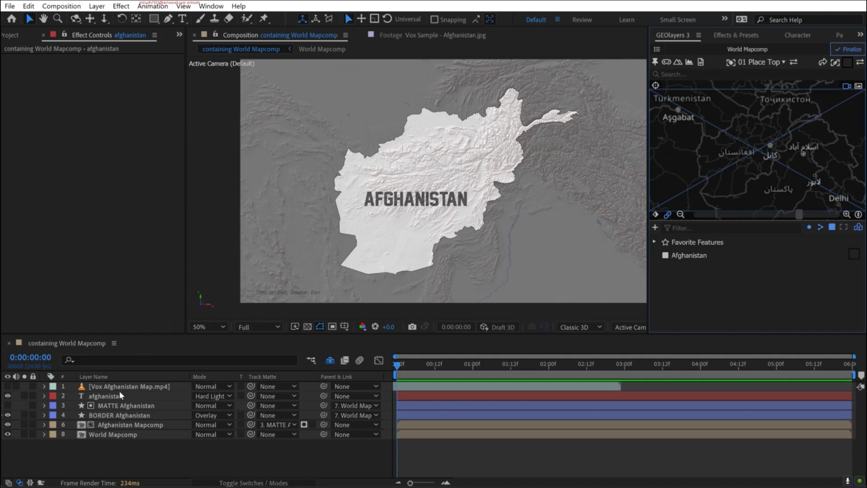
pyautogui.click(109, 396)
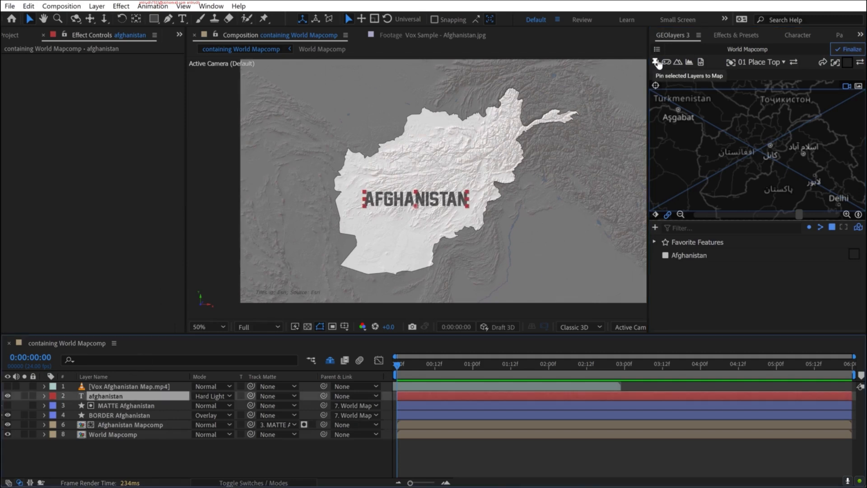
pyautogui.click(656, 63)
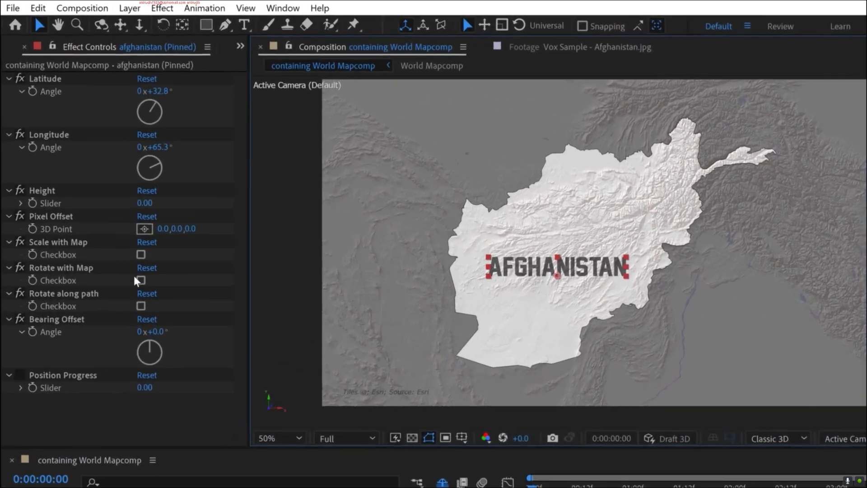
# - Enable Scale with Map and Rotate with Map for the pinned afghanistan text and make it a 3D layer
pyautogui.click(148, 267)
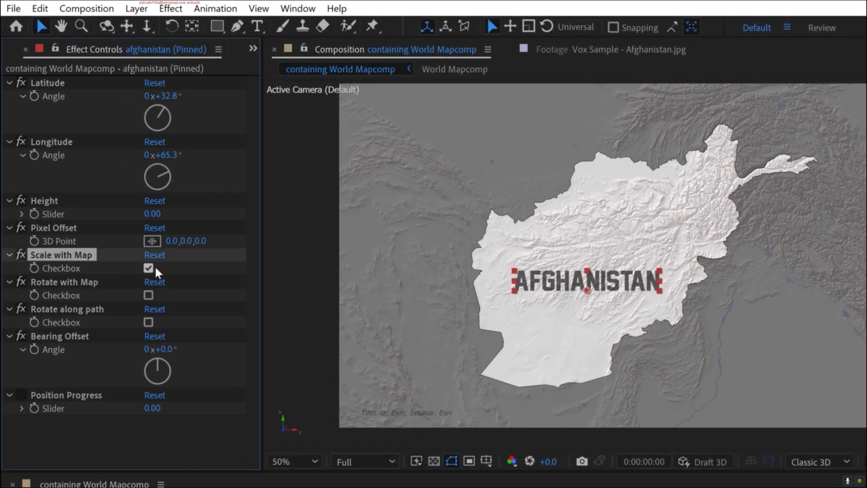
pyautogui.click(148, 295)
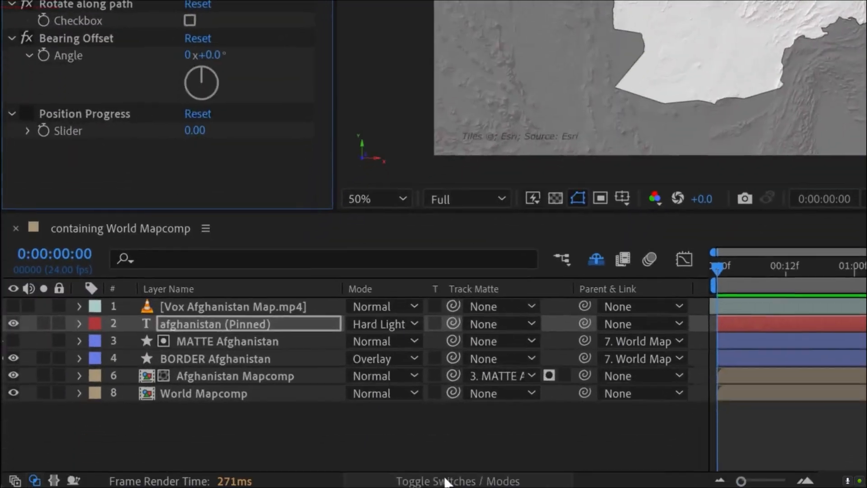
pyautogui.click(443, 477)
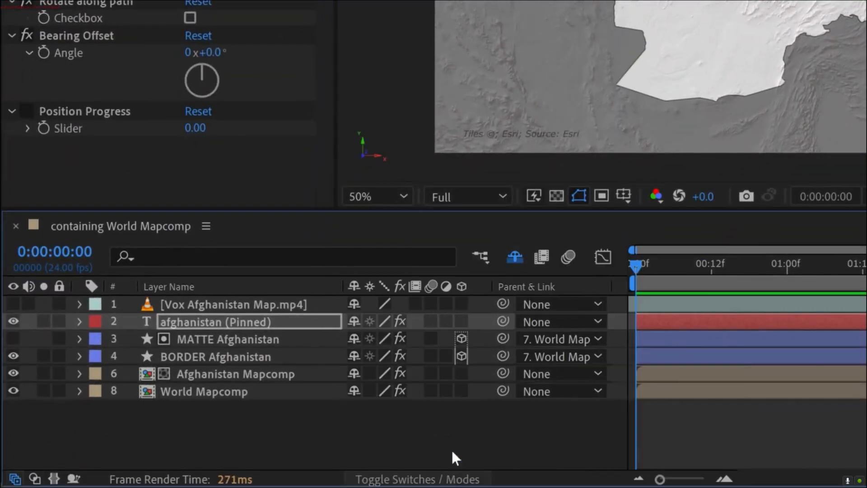
pyautogui.click(461, 321)
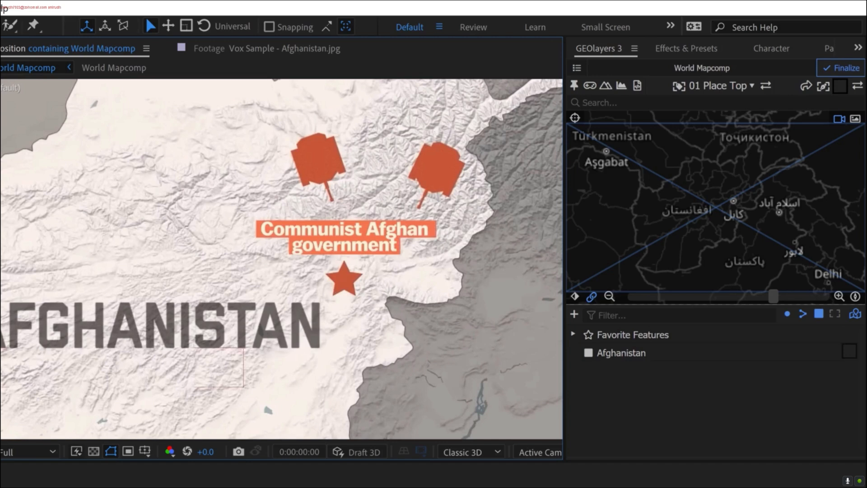
# - Search GEOlayers for kabul and add the city of Kabul as a point feature
pyautogui.click(611, 103)
pyautogui.write('kabul')
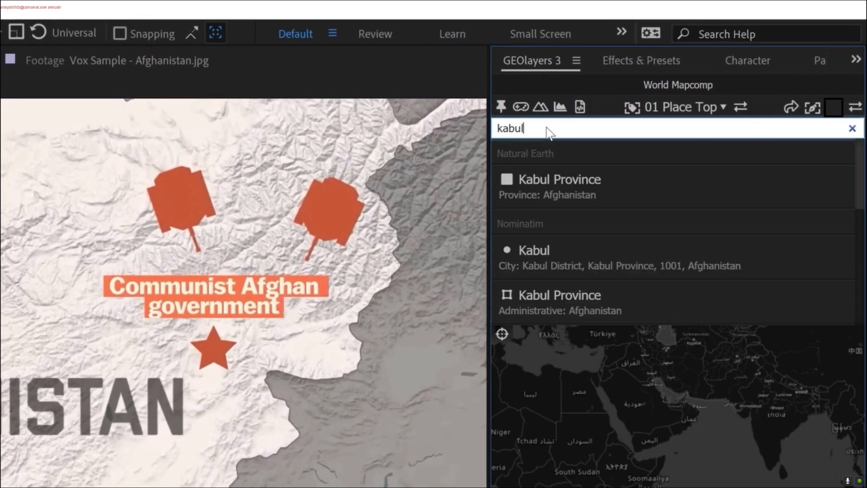
pyautogui.moveTo(540, 271)
pyautogui.click(627, 251)
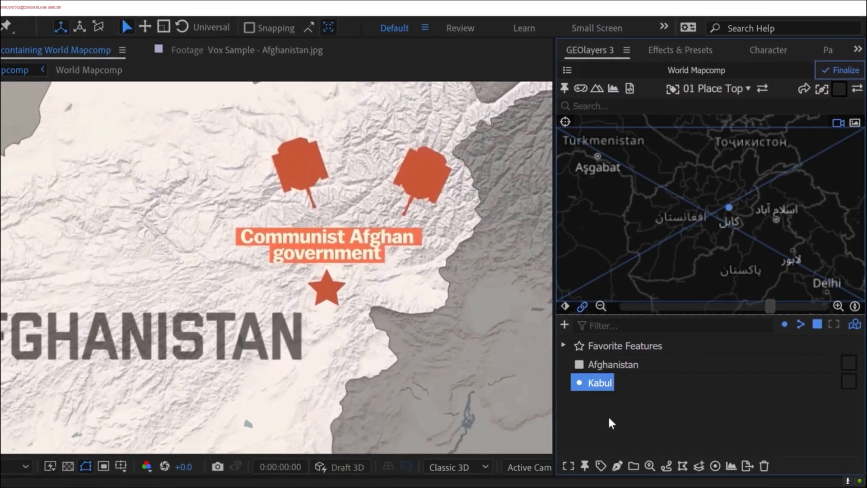
pyautogui.click(608, 415)
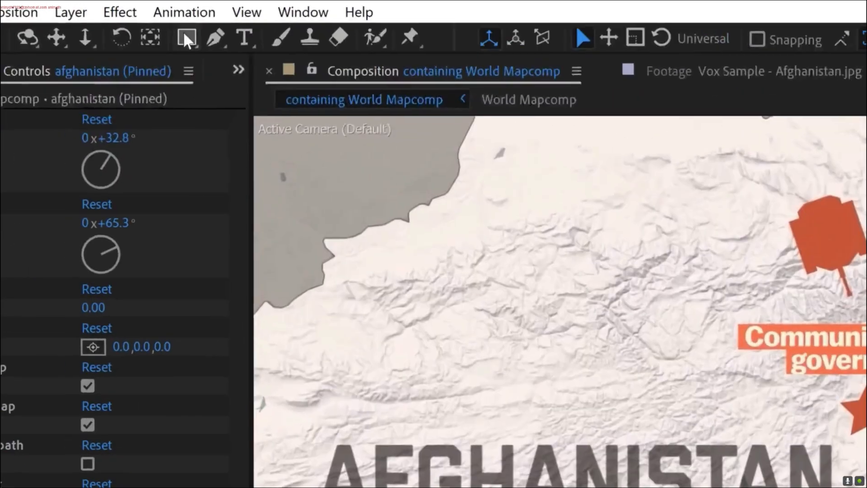
# - Choose the Star tool and set its shape fill to the orange-red sampled from the reference star
pyautogui.click(183, 34)
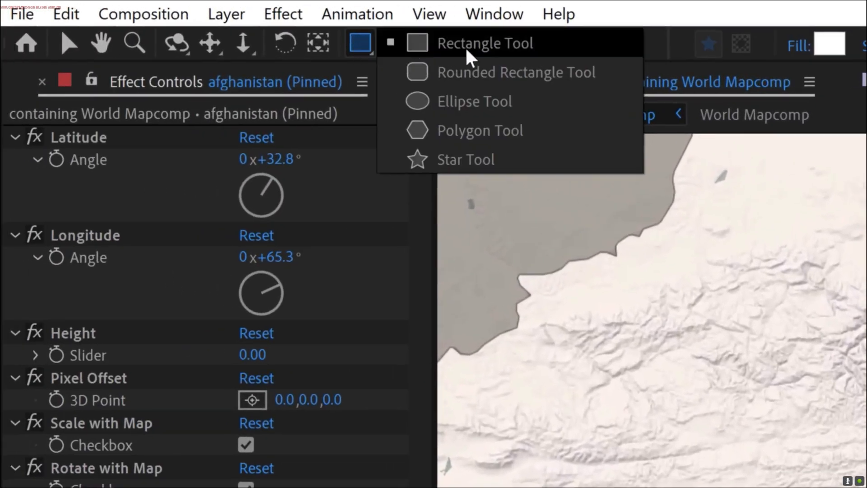
pyautogui.click(465, 159)
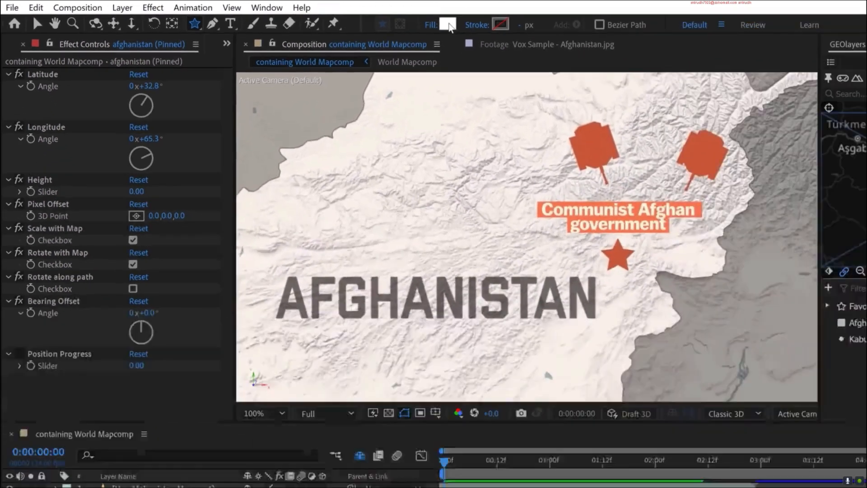
pyautogui.click(820, 44)
pyautogui.moveTo(623, 227); pyautogui.dragTo(734, 166)
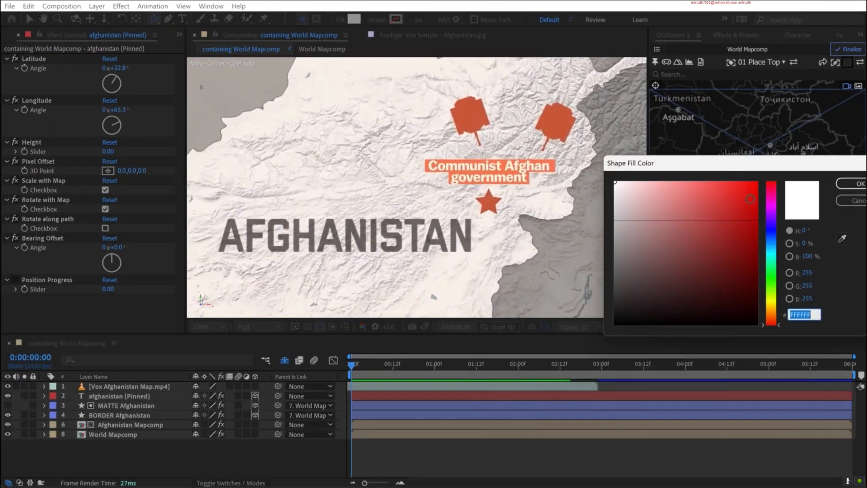
pyautogui.click(841, 239)
pyautogui.click(492, 199)
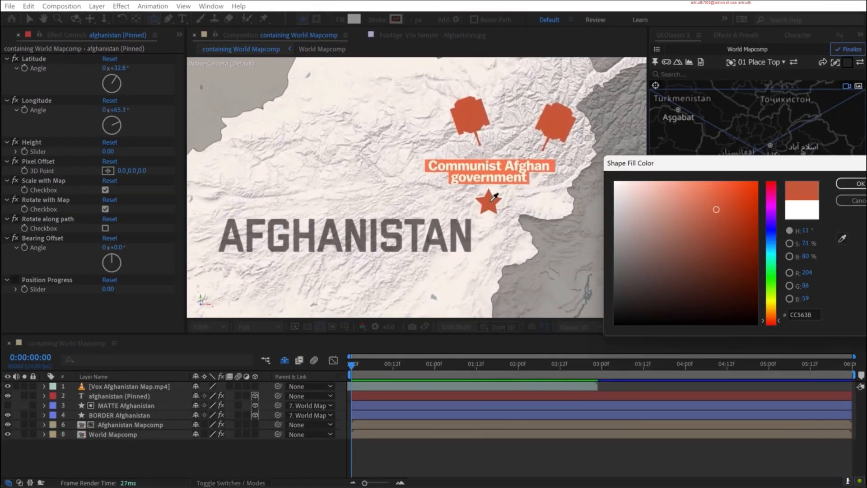
pyautogui.click(846, 192)
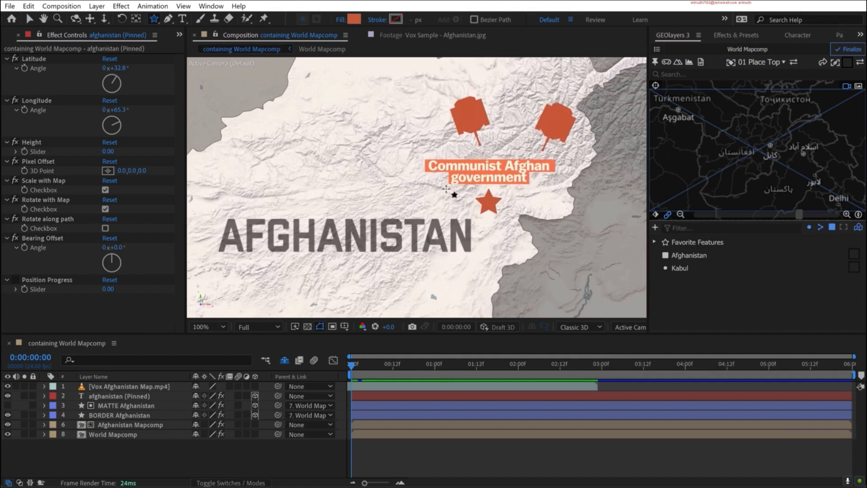
# - Create a star shape layer, scale it down to about the size of the reference star and place it above the AFGHANISTAN title
pyautogui.scroll(-2, 440, 156)
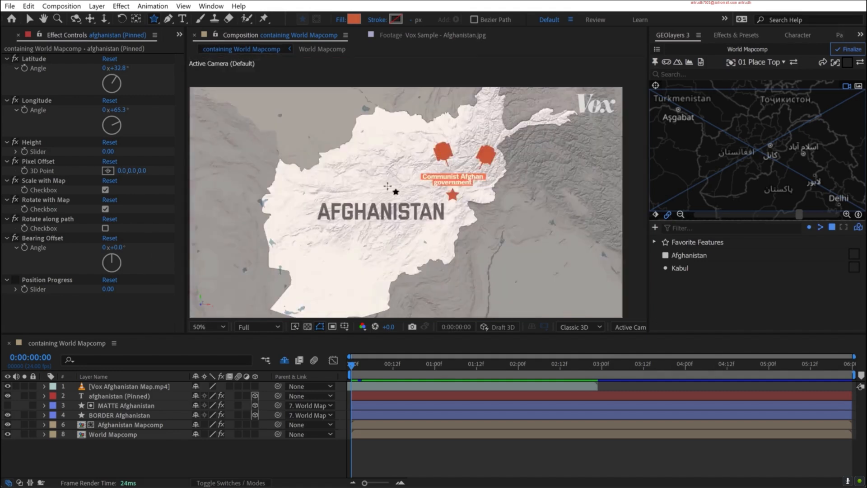
pyautogui.doubleClick(153, 19)
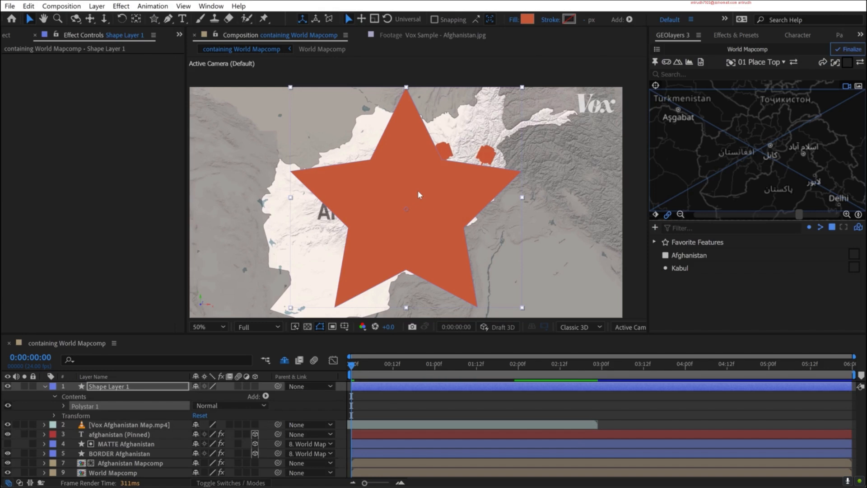
pyautogui.click(107, 388)
pyautogui.moveTo(521, 87); pyautogui.dragTo(414, 200)
pyautogui.scroll(2, 464, 185)
pyautogui.moveTo(346, 228); pyautogui.dragTo(331, 192)
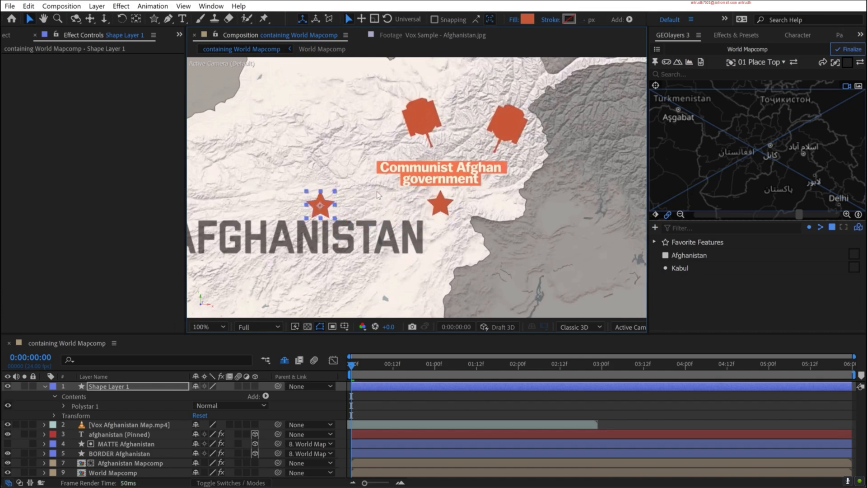
# - Hide the Vox reference video, pin the star layer to the Kabul feature and compare its position against the reference
pyautogui.click(9, 424)
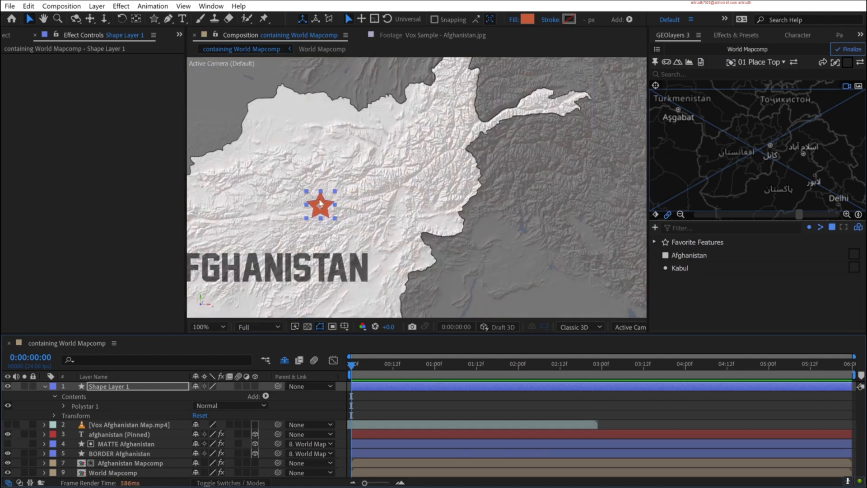
pyautogui.click(679, 268)
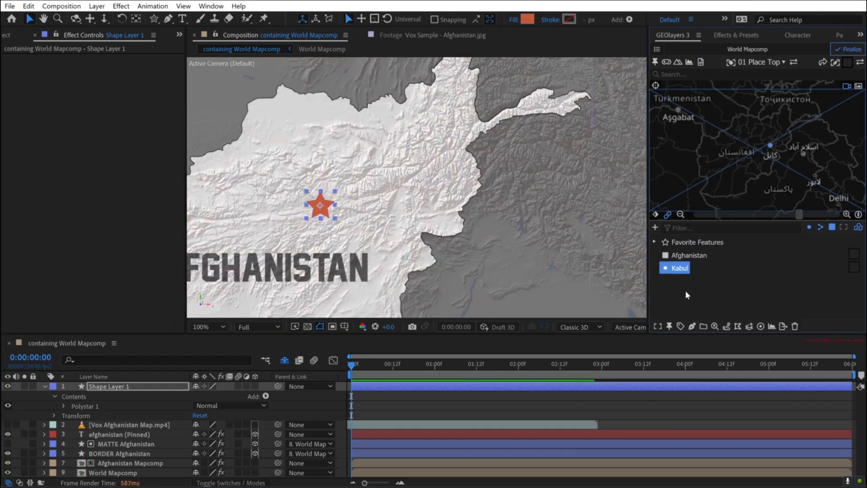
pyautogui.click(669, 327)
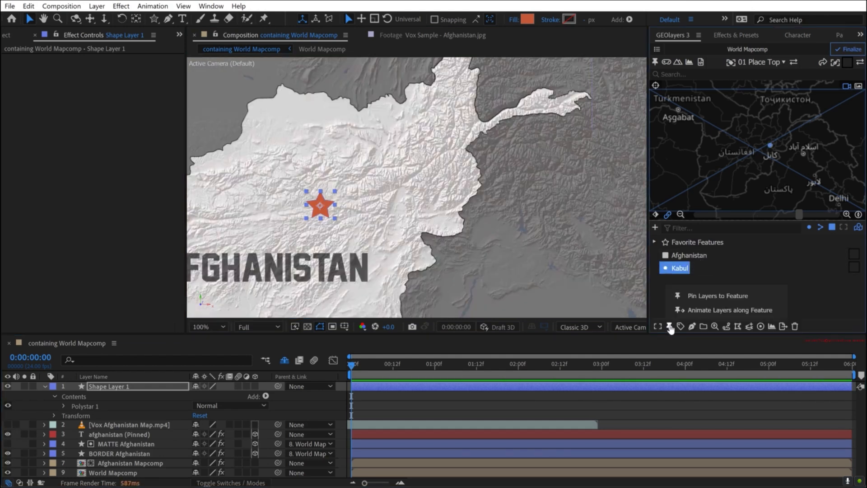
pyautogui.click(713, 296)
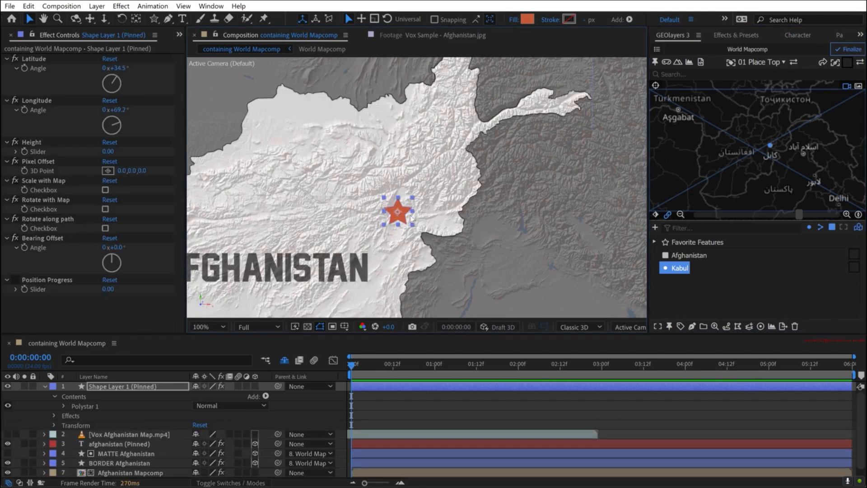
pyautogui.press('h')
pyautogui.moveTo(367, 205); pyautogui.dragTo(449, 180)
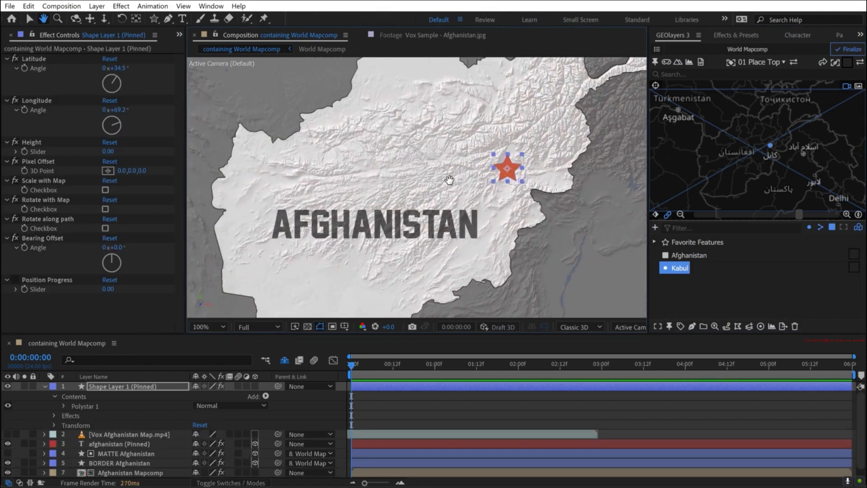
pyautogui.press('v')
pyautogui.click(453, 411)
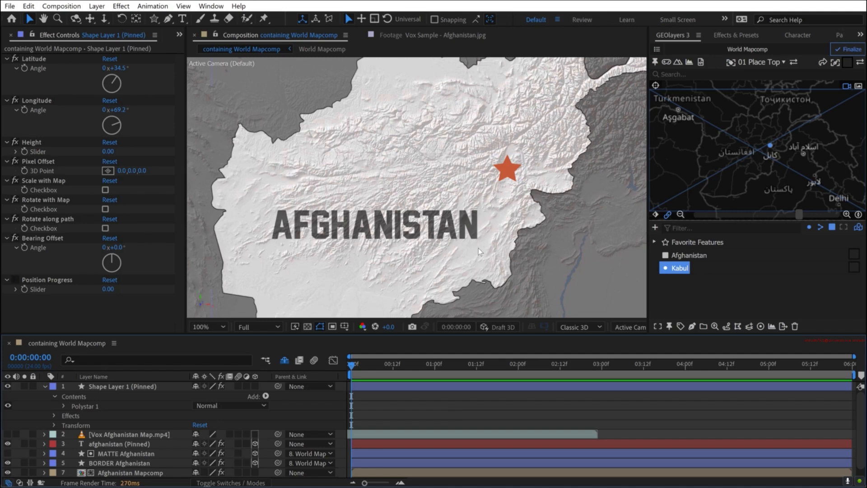
pyautogui.click(8, 434)
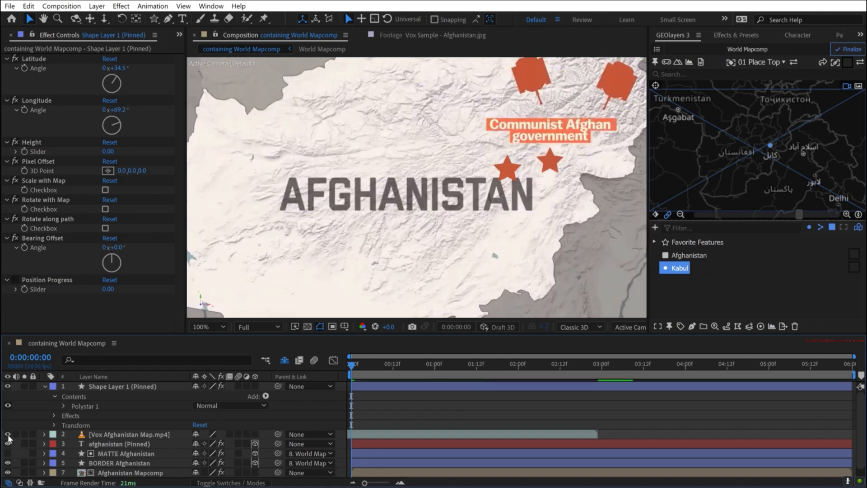
pyautogui.click(8, 434)
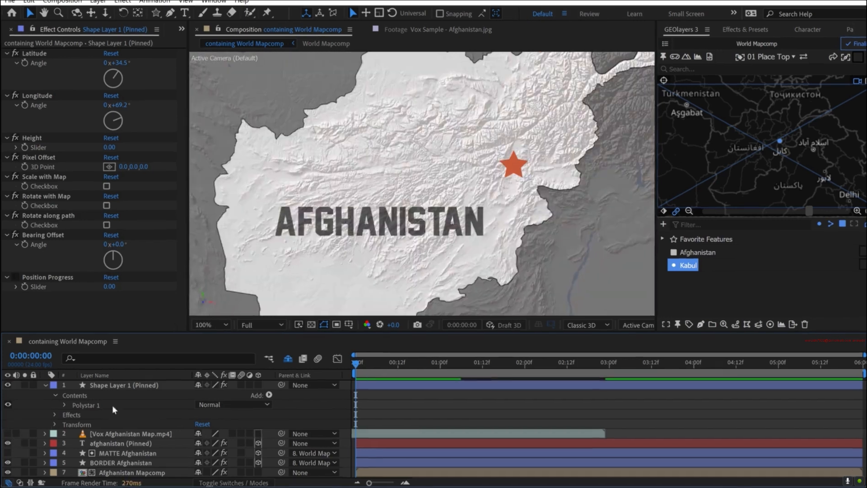
# - Rename the pinned star layer "STAR Communist Afghan Government"
pyautogui.click(101, 386)
pyautogui.press('Return')
pyautogui.write('Communist Afghan Governme')
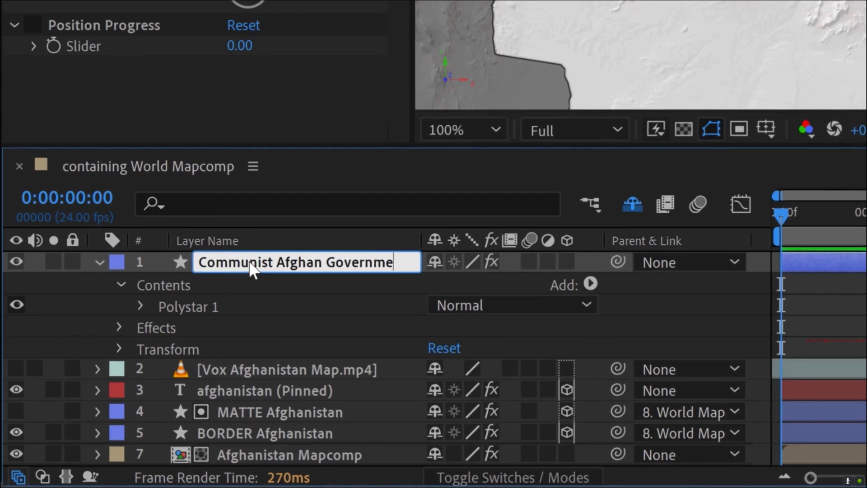
pyautogui.write('STAR')
pyautogui.press('Return')
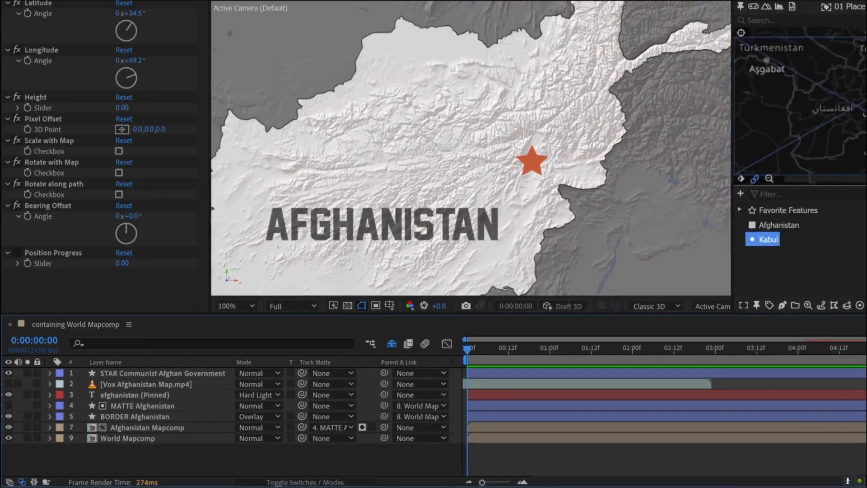
# - Add the two-line text "Communist Afghan government" in Inter Medium with 100 px size and leading, placed above the reference label
pyautogui.hotkey('ctrl', 't')
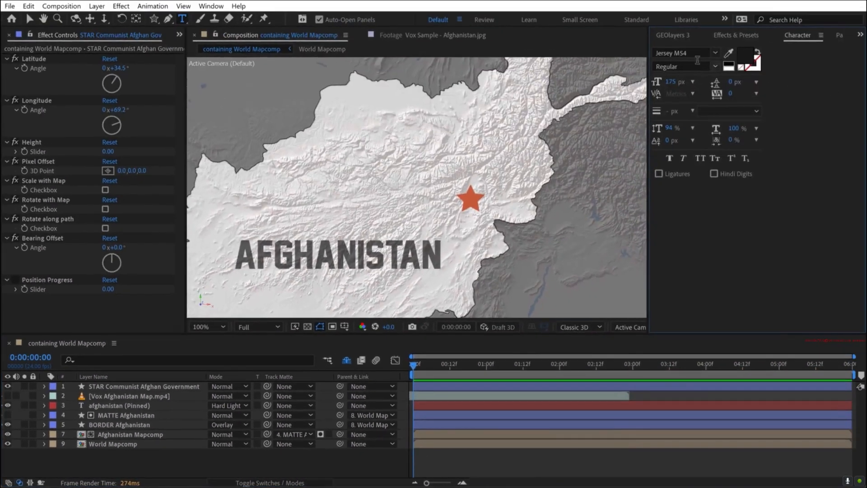
pyautogui.click(681, 53)
pyautogui.write('inter')
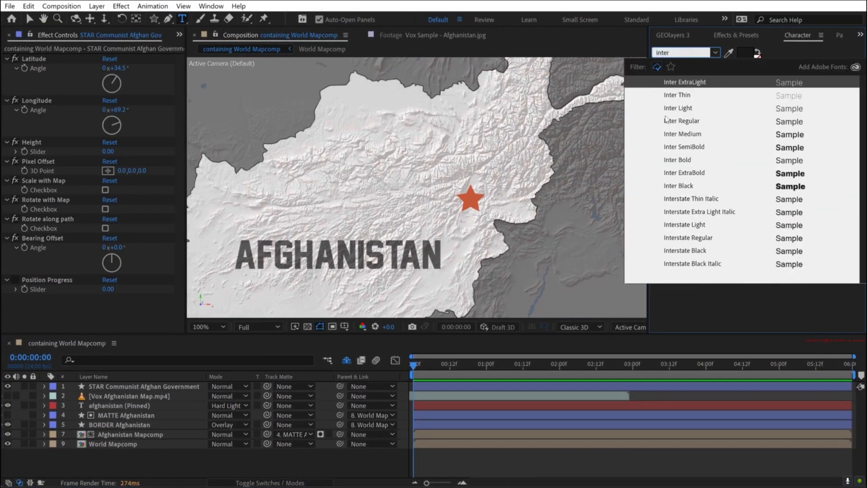
pyautogui.click(679, 120)
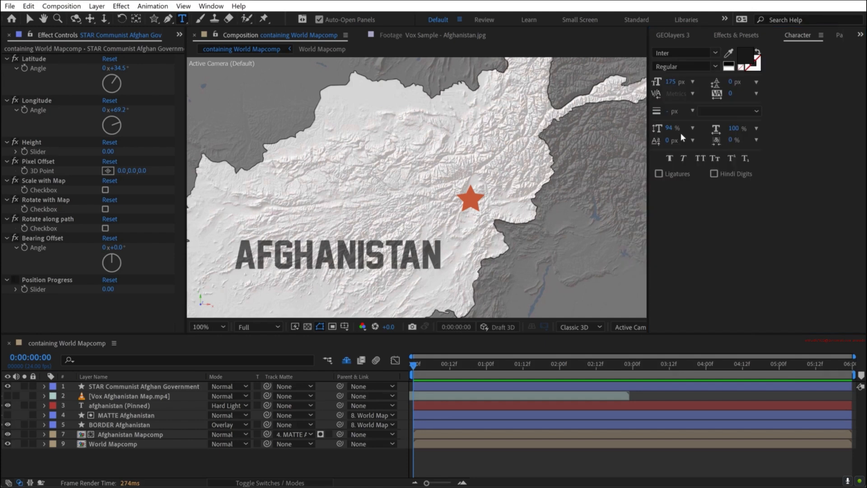
pyautogui.click(441, 164)
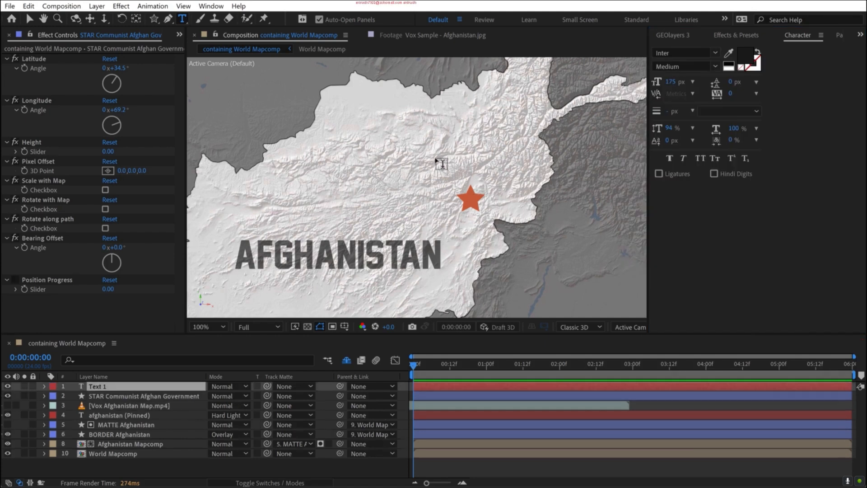
pyautogui.write('Communist Afghan')
pyautogui.press('Return')
pyautogui.write('Government')
pyautogui.hotkey('ctrl', 'a')
pyautogui.moveTo(731, 82); pyautogui.dragTo(802, 87)
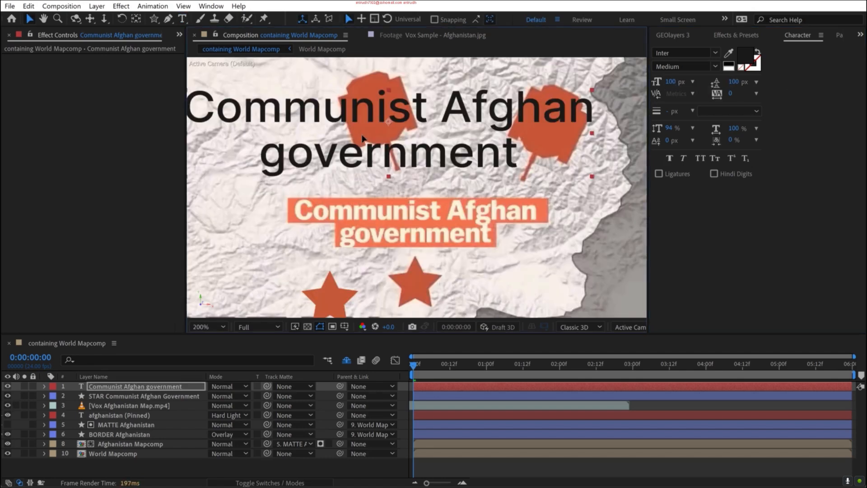
pyautogui.moveTo(362, 138); pyautogui.dragTo(399, 164)
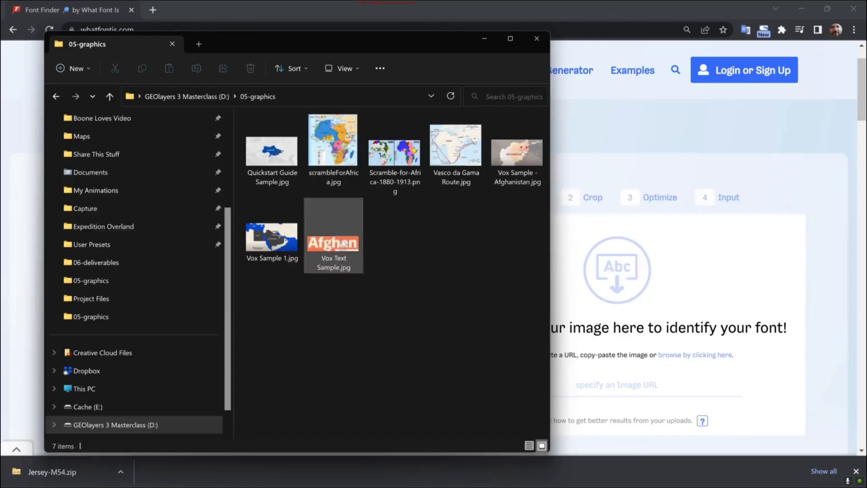
# - Switch to the folder of downloaded Lato TrueType files and install all of the fonts
pyautogui.moveTo(329, 251); pyautogui.dragTo(614, 270)
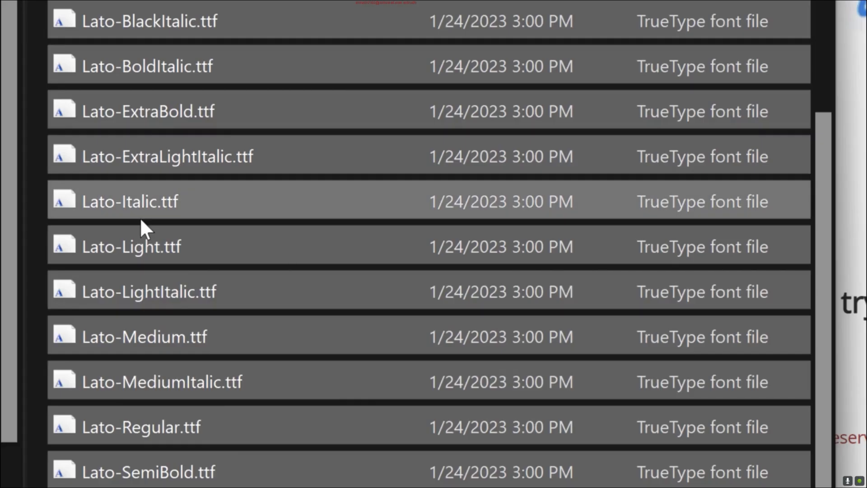
pyautogui.rightClick(139, 218)
pyautogui.click(234, 315)
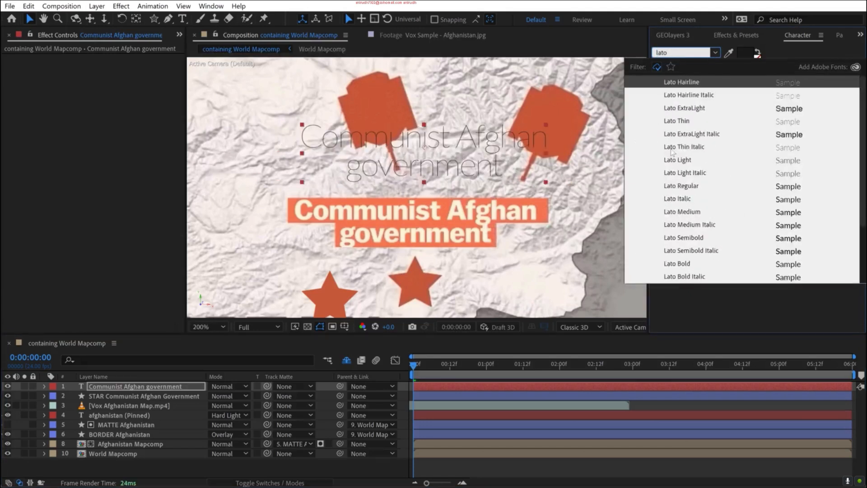
# - Back in After Effects, set the label text to Lato Bold at 91 px, with 63 px leading and -52 tracking
pyautogui.click(672, 153)
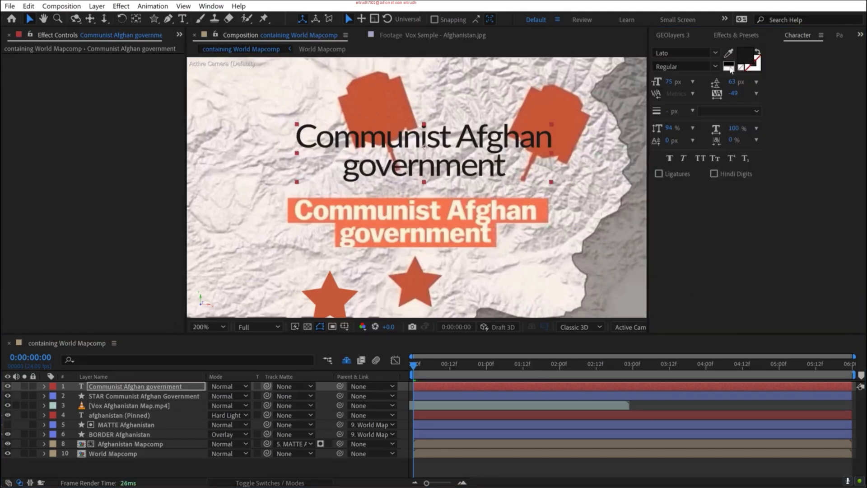
pyautogui.click(714, 66)
pyautogui.click(672, 253)
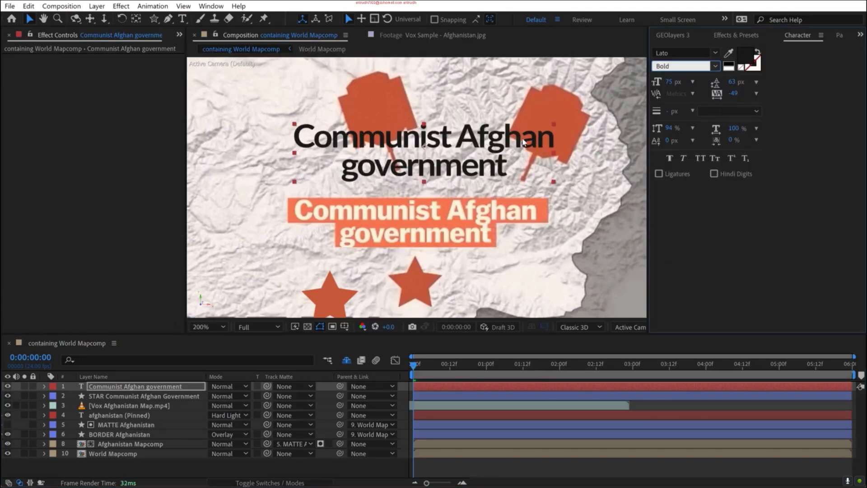
pyautogui.moveTo(669, 82); pyautogui.dragTo(717, 97)
# - Set the shape fill colour to FF7450, sampled from the reference label's background
pyautogui.press('q')
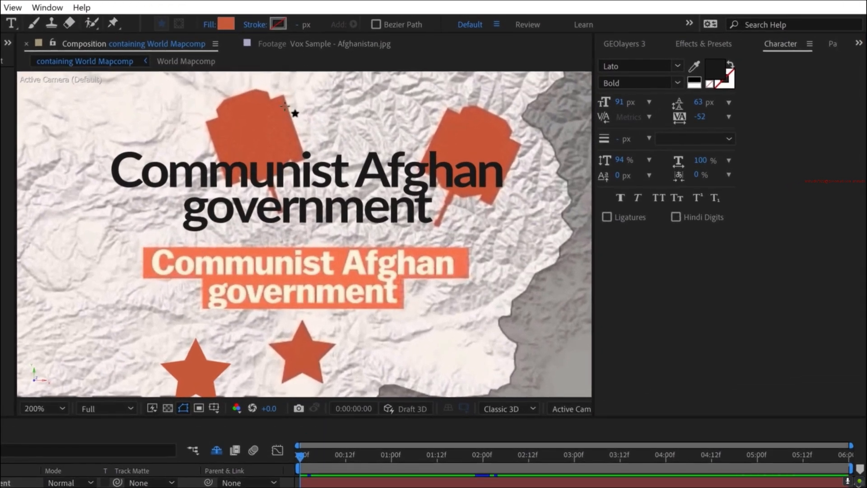
pyautogui.click(224, 25)
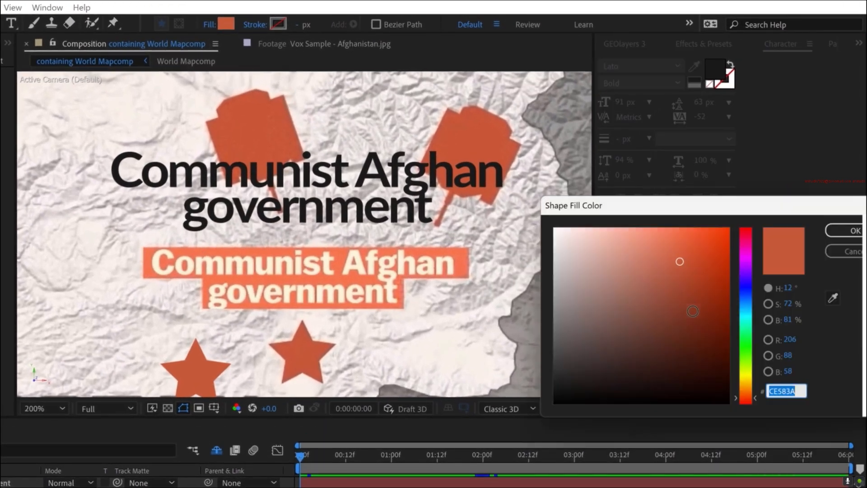
pyautogui.click(836, 299)
pyautogui.click(345, 248)
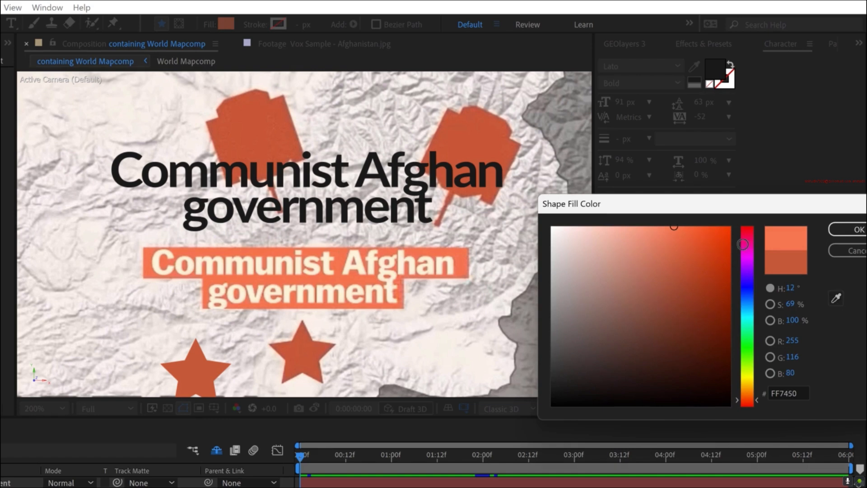
pyautogui.click(838, 229)
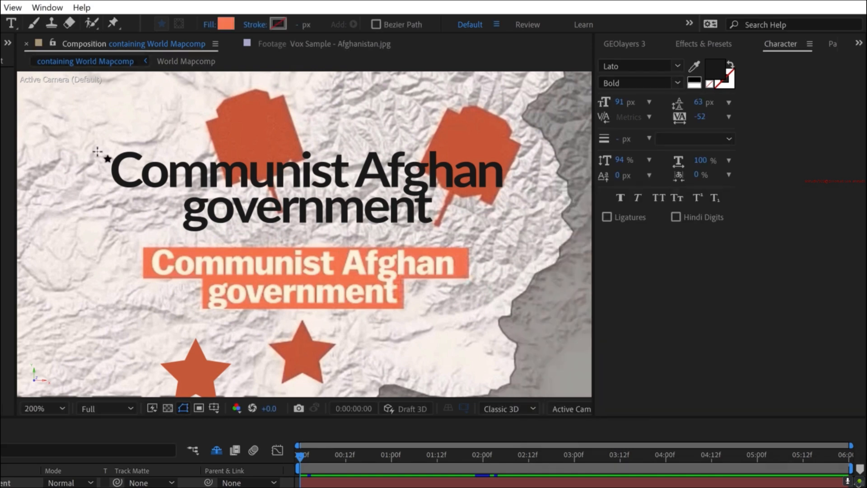
# - Draw two orange rectangles on separate shape layers, one over "Communist Afghan" and one over "government"
pyautogui.moveTo(103, 148)
pyautogui.mouseDown()
pyautogui.moveTo(206, 179)
pyautogui.moveTo(508, 194)
pyautogui.mouseUp()
pyautogui.hotkey('ctrl', 'shift', 'a')
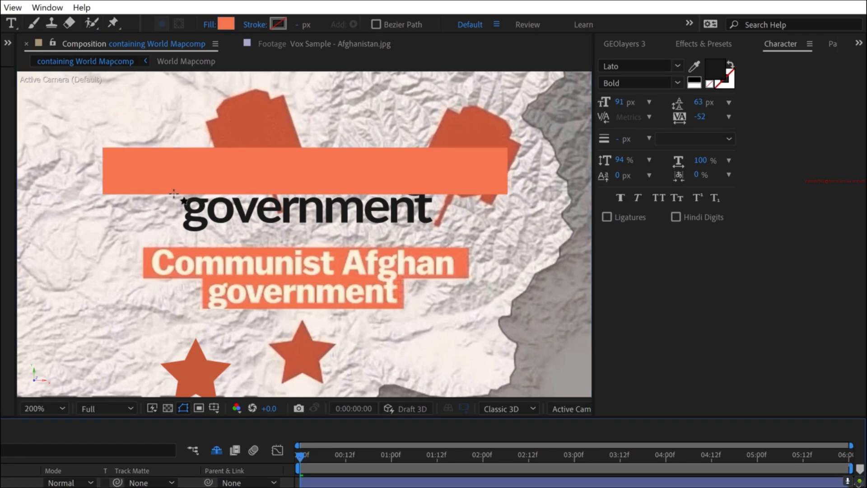
pyautogui.moveTo(174, 194); pyautogui.dragTo(426, 223)
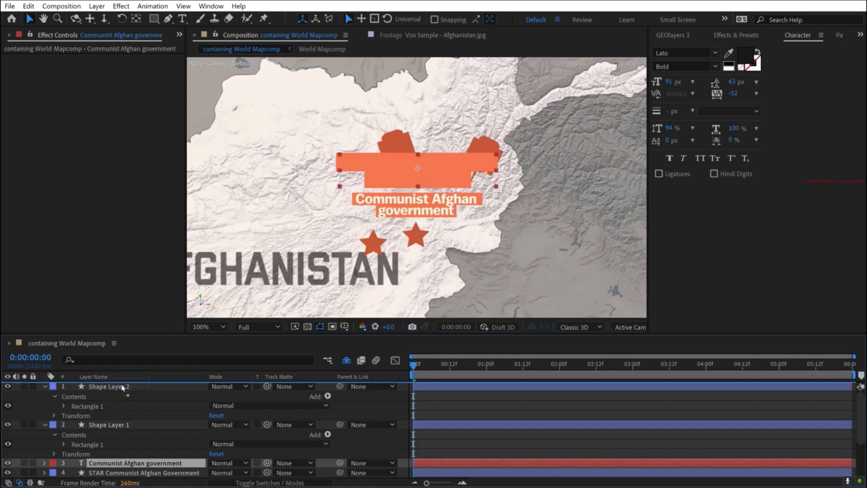
# - Move the label text layer above both shape layers and set its fill to FFF1D8, sampled from the reference label's lettering
pyautogui.moveTo(122, 386); pyautogui.dragTo(122, 384)
pyautogui.press('.')
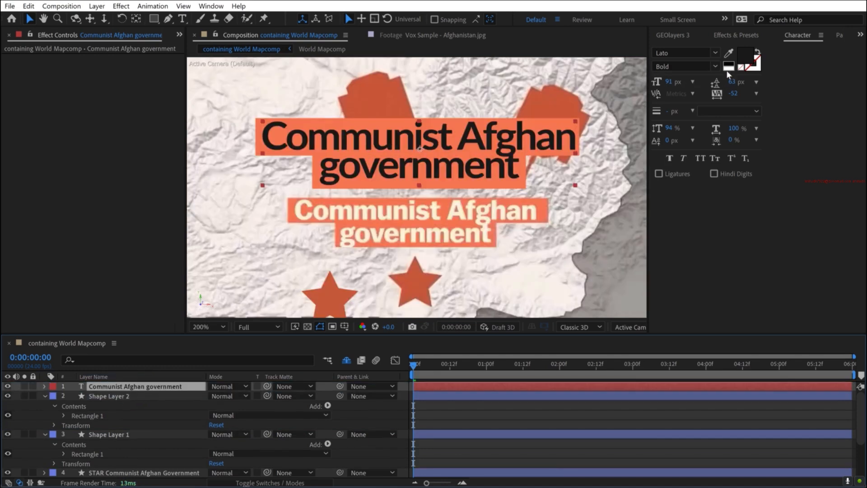
pyautogui.click(750, 56)
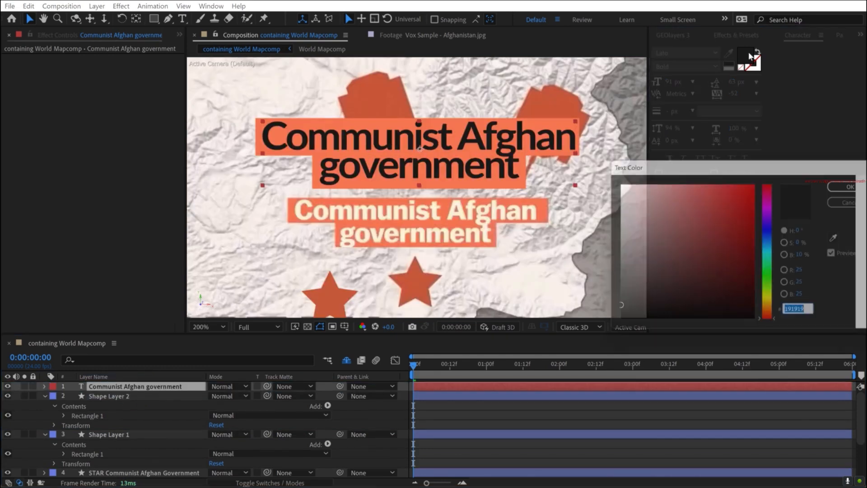
pyautogui.click(842, 239)
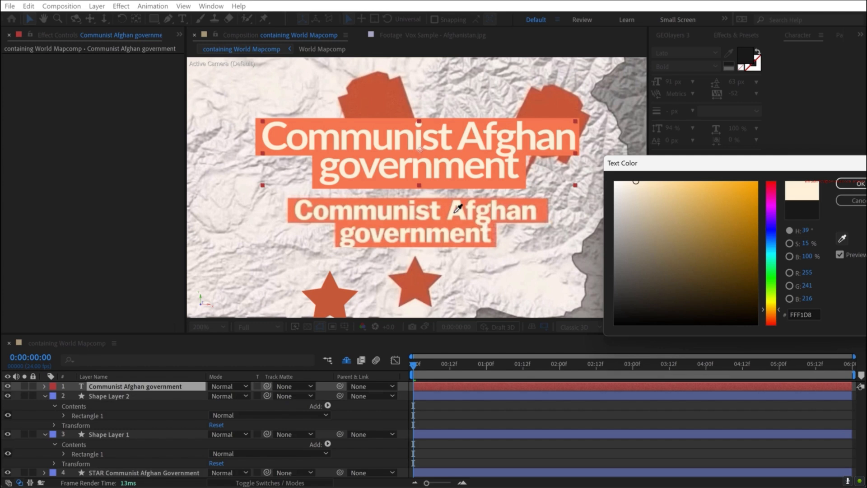
pyautogui.click(458, 208)
pyautogui.press('Return')
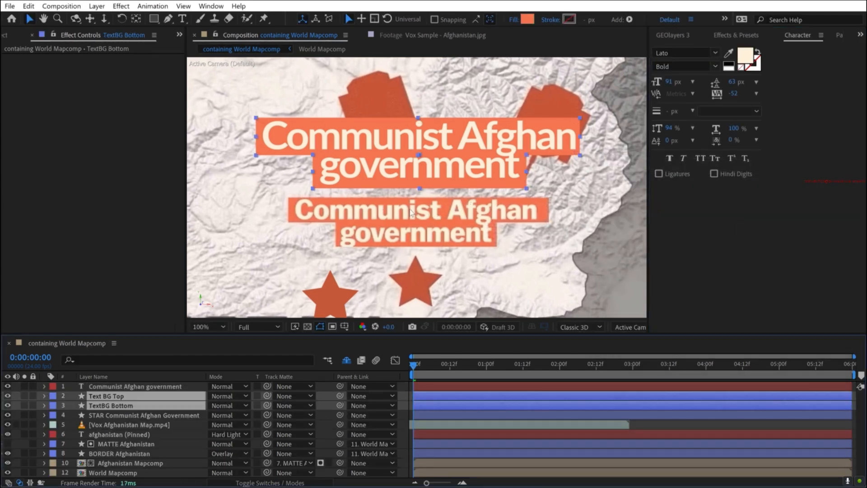
# - Centre the anchor points of Text BG Top and TextBG Bottom, and parent both layers to the Communist Afghan government text
pyautogui.press(',')
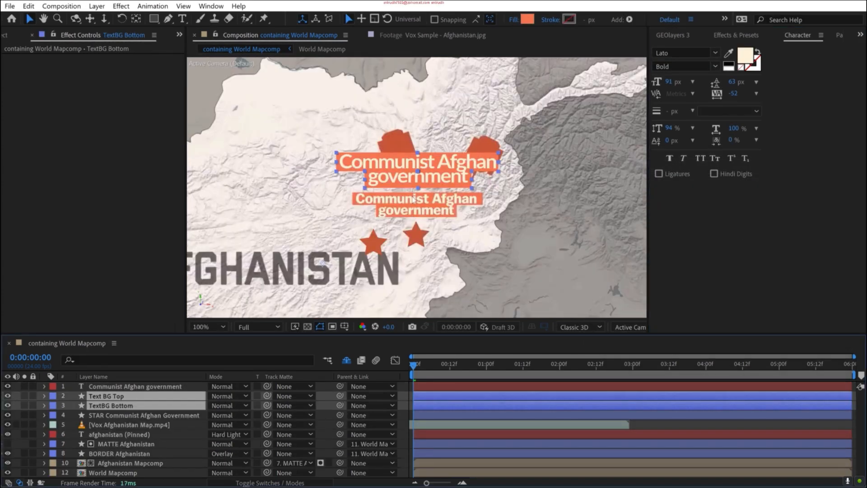
pyautogui.rightClick(100, 397)
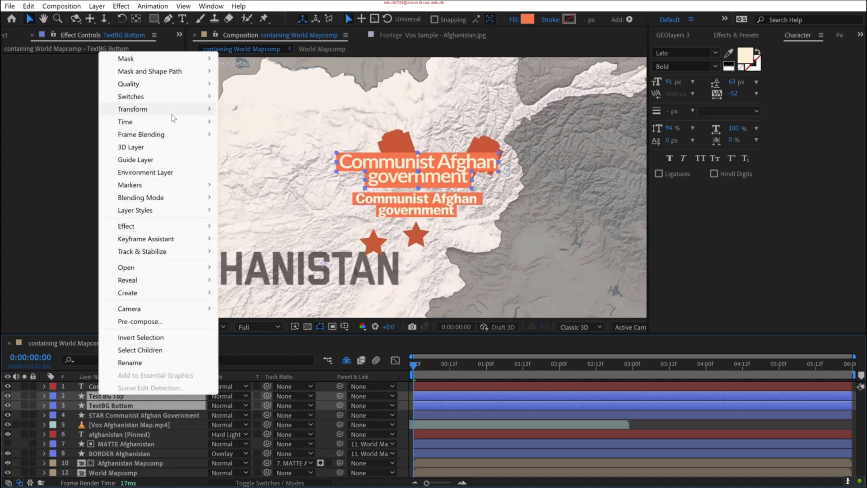
pyautogui.moveTo(172, 112)
pyautogui.click(372, 241)
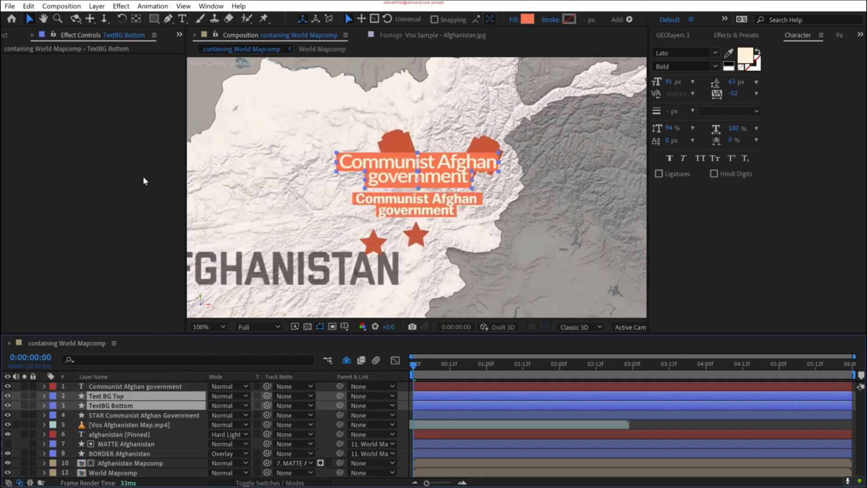
pyautogui.click(14, 403)
pyautogui.click(104, 398)
pyautogui.keyDown('shift'); pyautogui.click(110, 405); pyautogui.keyUp('shift')
pyautogui.moveTo(340, 396); pyautogui.dragTo(189, 389)
pyautogui.click(21, 405)
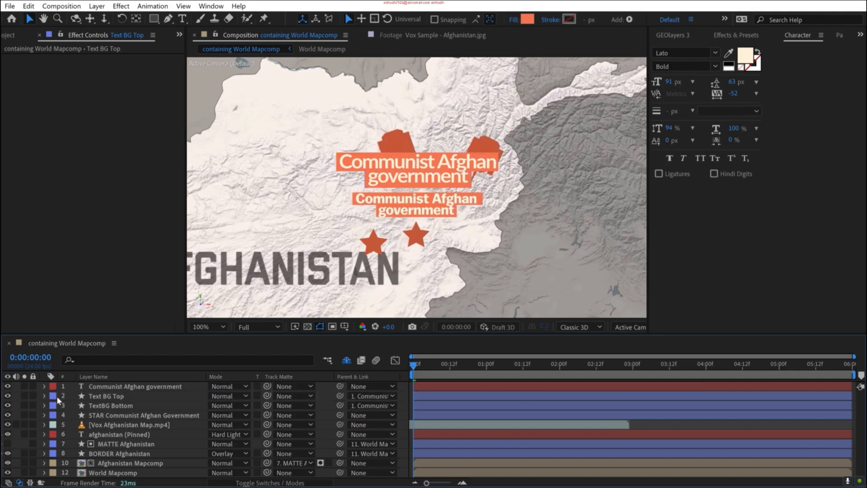
# - Hide the reference video layer and move the label with its backgrounds to just above the Kabul star
pyautogui.click(126, 384)
pyautogui.moveTo(427, 176)
pyautogui.mouseDown()
pyautogui.moveTo(414, 181)
pyautogui.moveTo(424, 174)
pyautogui.mouseUp()
pyautogui.scroll(1, 432, 217)
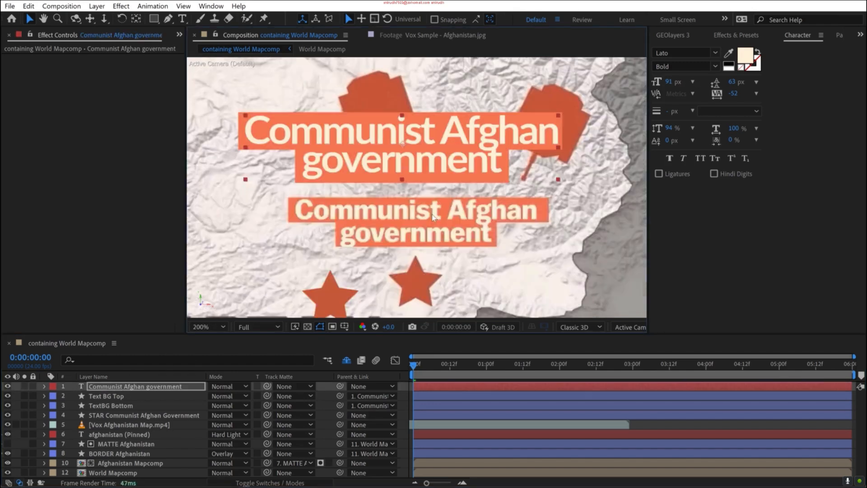
pyautogui.click(7, 424)
pyautogui.scroll(-1, 422, 178)
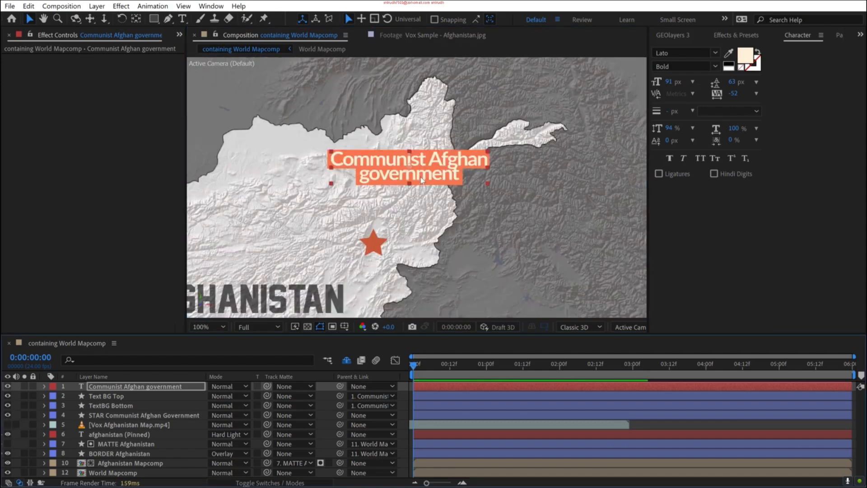
pyautogui.moveTo(421, 179); pyautogui.dragTo(393, 208)
# - Pre-compose the label text and its two background layers into a composition named Text
pyautogui.press('s')
pyautogui.keyDown('shift'); pyautogui.click(105, 414); pyautogui.keyUp('shift')
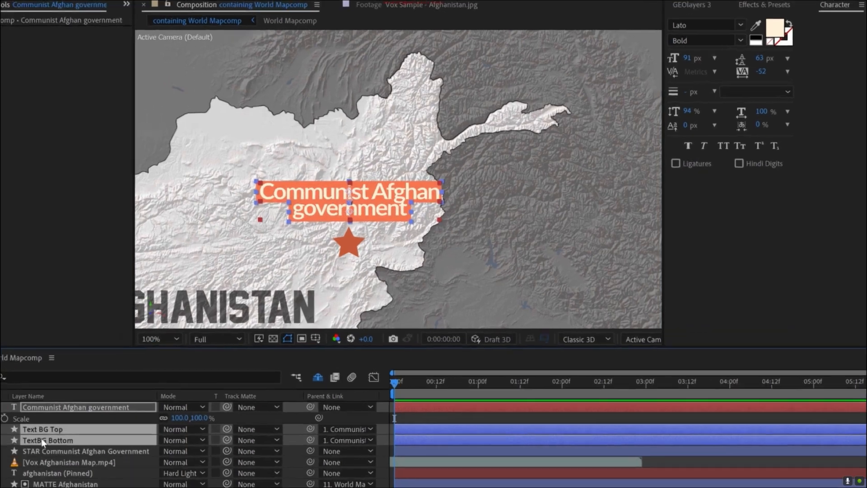
pyautogui.hotkey('ctrl', 'shift', 'c')
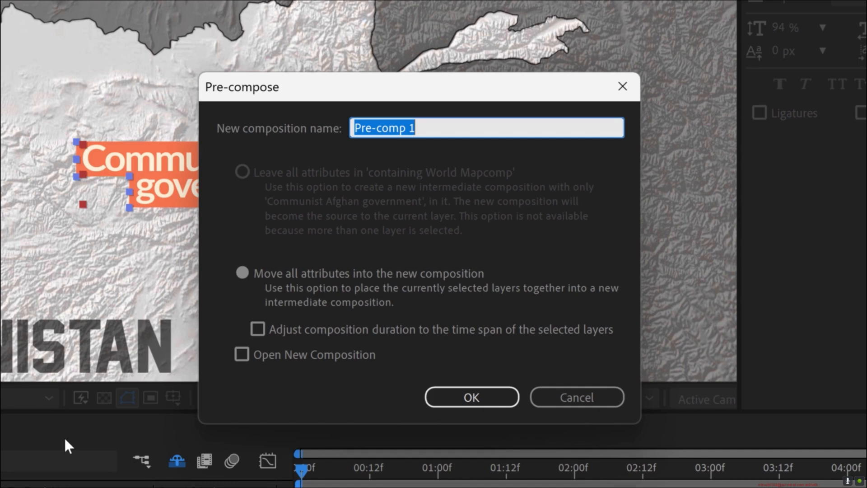
pyautogui.write('Text')
pyautogui.press('Return')
# - Open the Text composition and align the label text to the horizontal and vertical centre of the composition
pyautogui.doubleClick(104, 387)
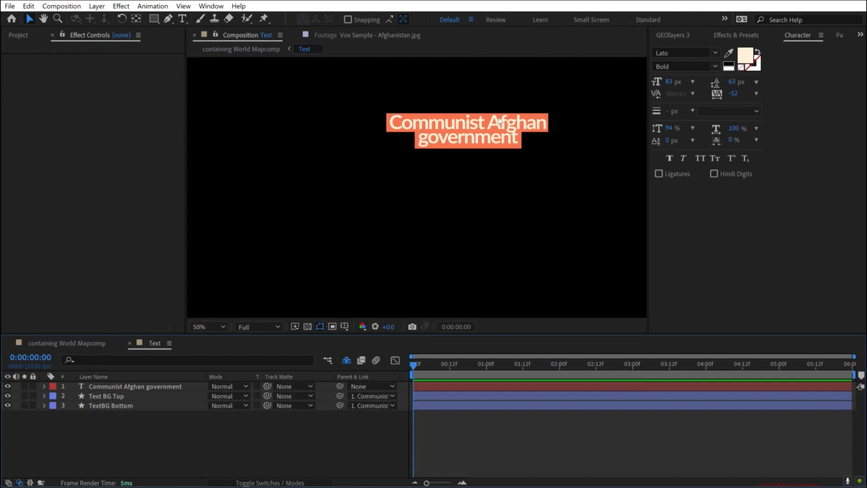
pyautogui.scroll(-2, 446, 179)
pyautogui.click(123, 387)
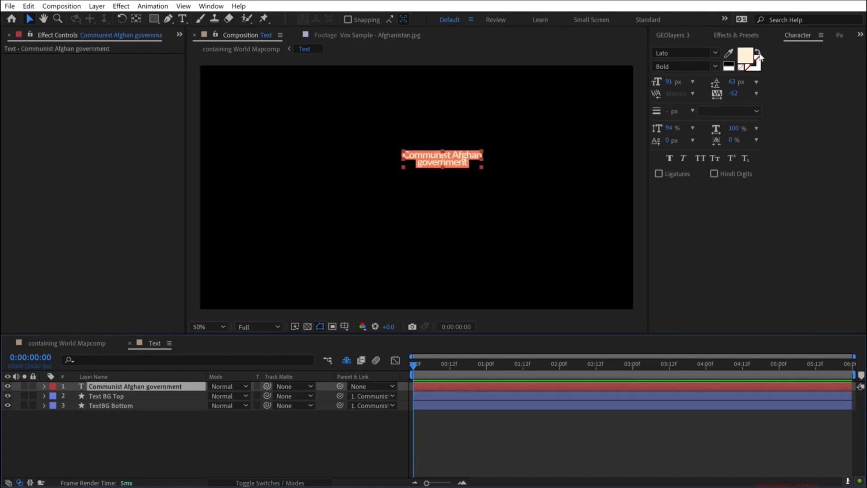
pyautogui.click(222, 7)
pyautogui.click(279, 139)
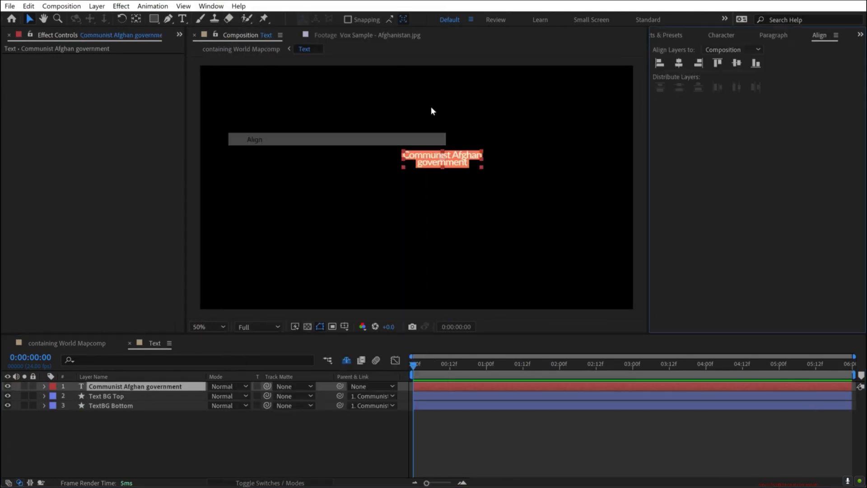
pyautogui.click(680, 65)
pyautogui.click(736, 63)
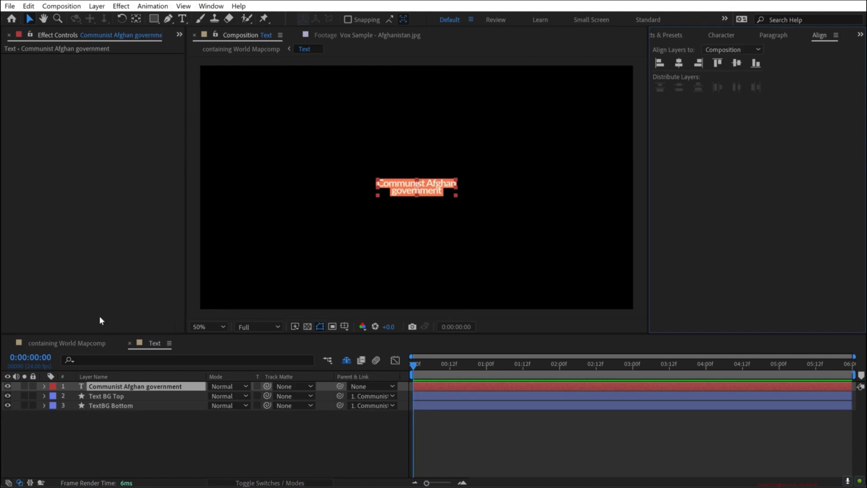
# - Return to the containing World Mapcomp composition, reposition the Text layer above the star and scale it to 61%
pyautogui.click(59, 342)
pyautogui.moveTo(332, 265); pyautogui.dragTo(385, 209)
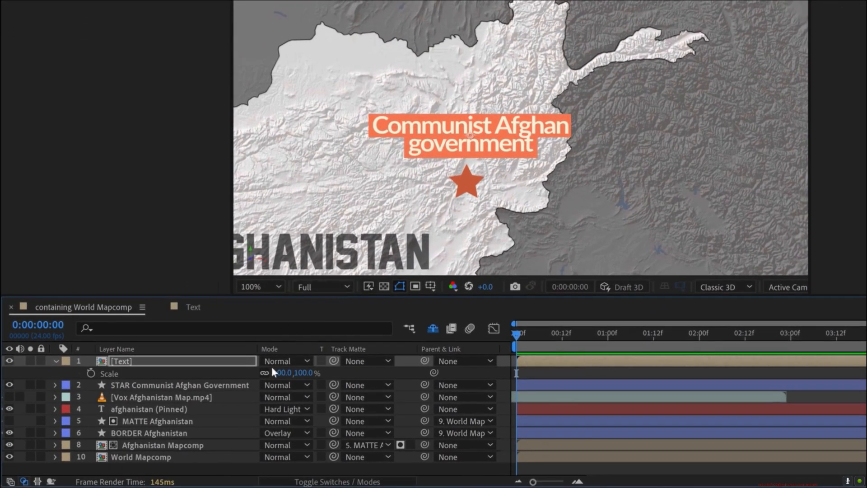
pyautogui.moveTo(283, 373); pyautogui.dragTo(260, 377)
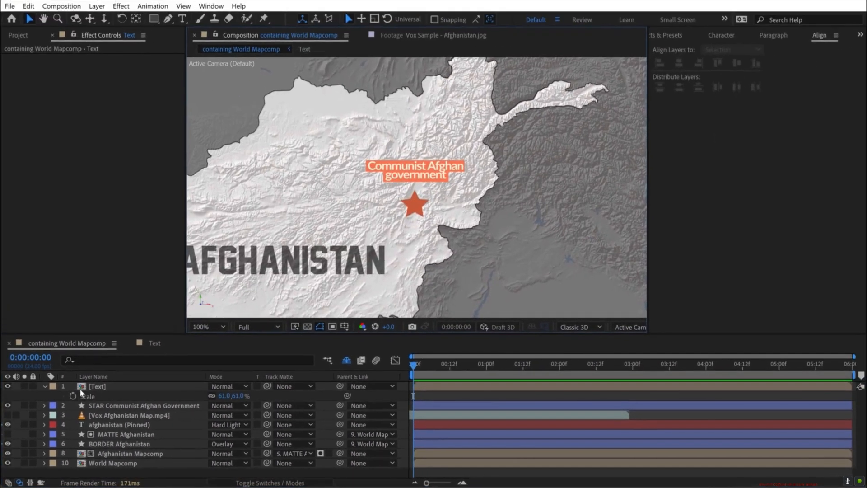
# - Pin the Text layer to the map with GEOlayers, with Scale with Map and Rotate with Map enabled, and make it 3D
pyautogui.click(106, 370)
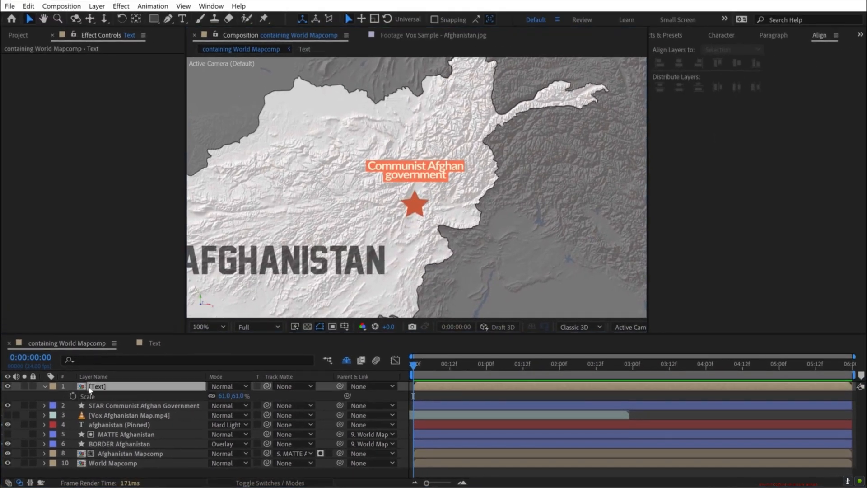
pyautogui.click(666, 37)
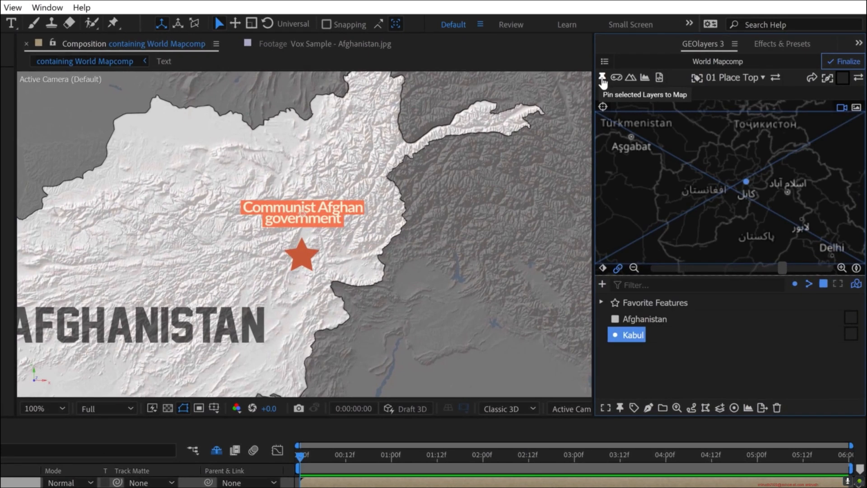
pyautogui.click(602, 80)
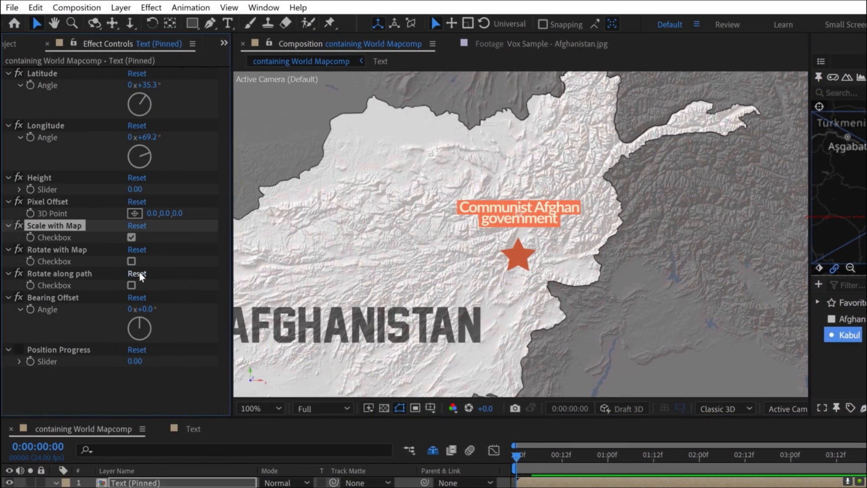
pyautogui.click(131, 261)
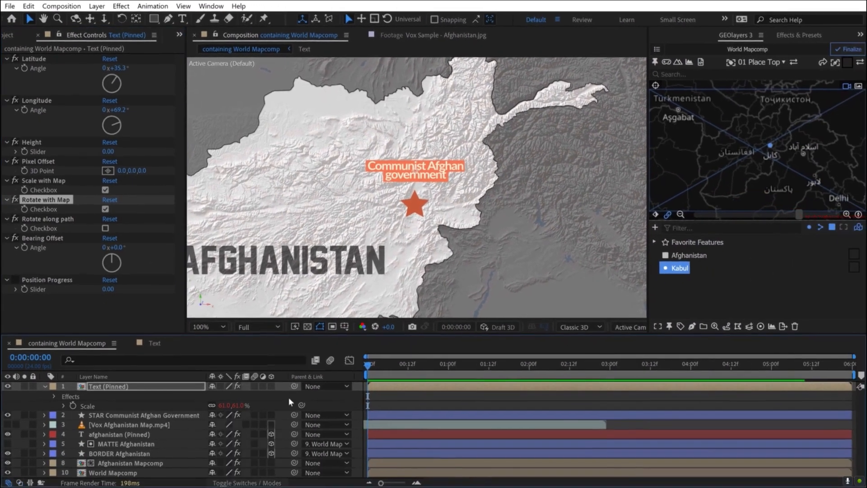
pyautogui.click(271, 386)
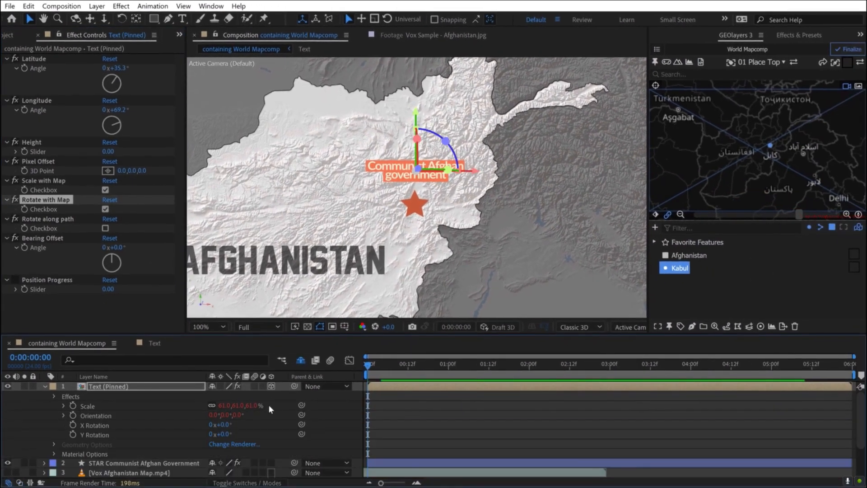
# - Move the Vox Afghanistan Map.mp4 reference layer above the pinned Text layer
pyautogui.moveTo(130, 406); pyautogui.dragTo(118, 382)
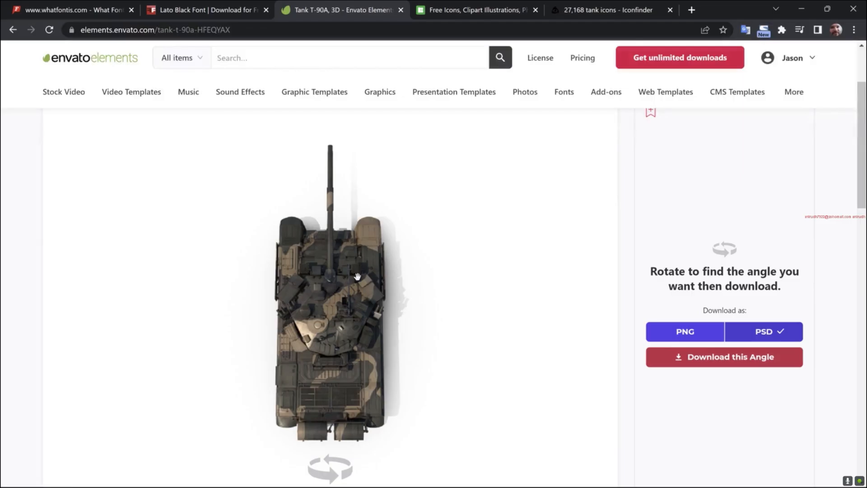
# - In the browser, compare tank graphics on Envato Elements, Icons8 and Iconfinder, and rotate Envato's Tank T-90A to a straight top view
pyautogui.moveTo(330, 253); pyautogui.dragTo(317, 287)
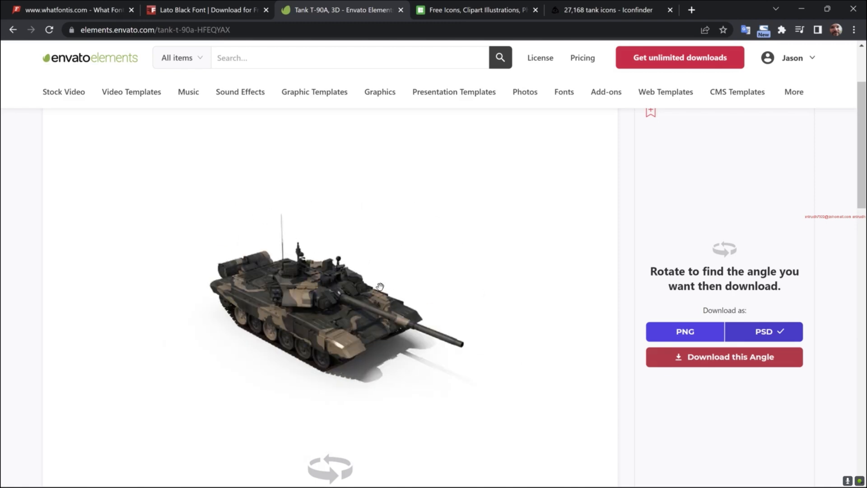
pyautogui.click(460, 11)
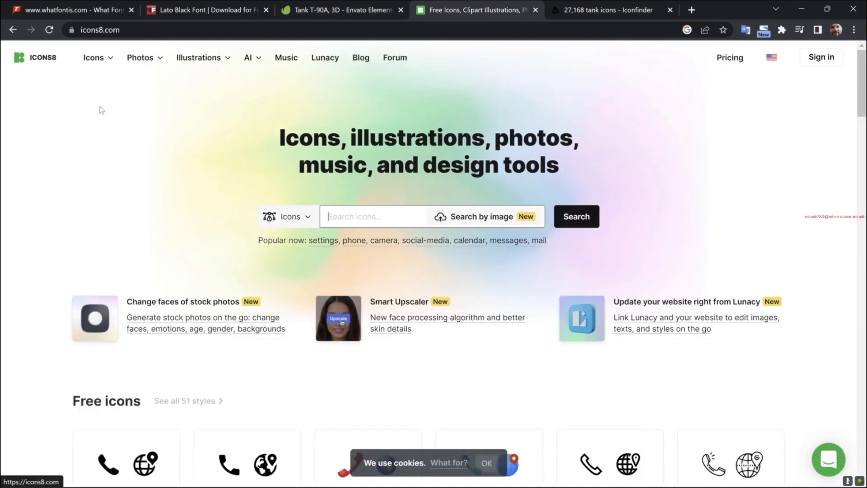
pyautogui.click(622, 11)
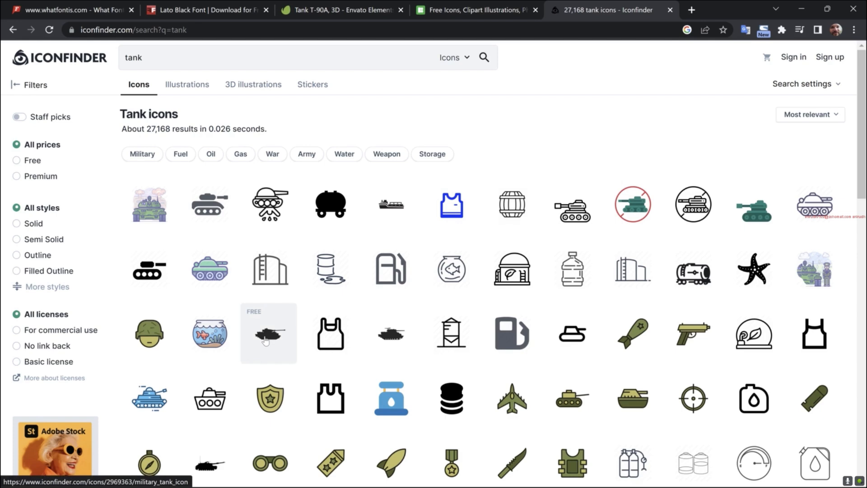
pyautogui.click(266, 339)
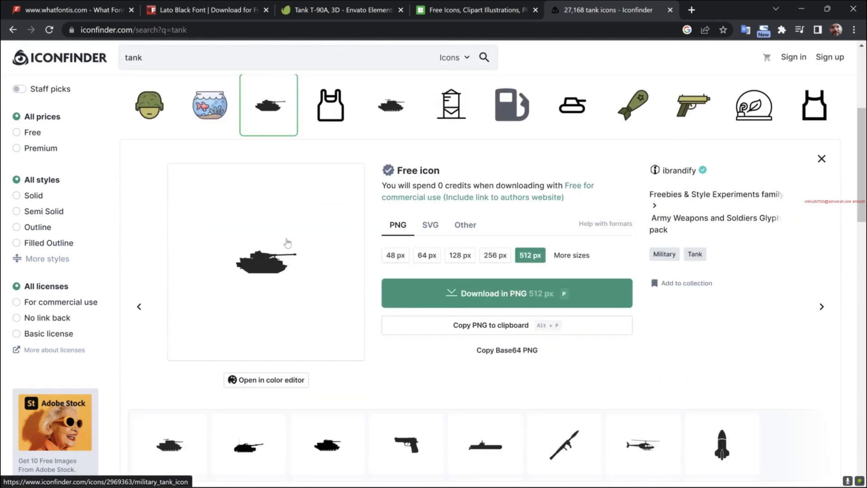
pyautogui.click(314, 4)
pyautogui.moveTo(290, 277); pyautogui.dragTo(313, 277)
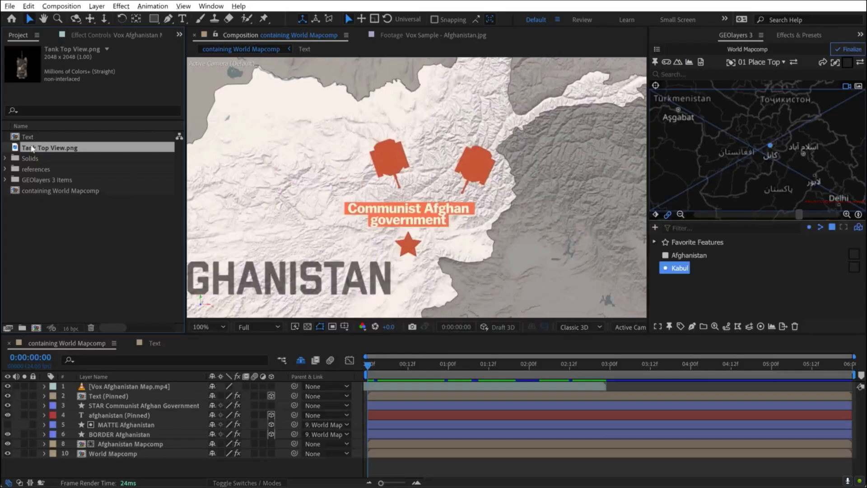
# - Back in After Effects, add Tank Top View.png as the top layer, scale it to 50% and place it beside the reference tanks
pyautogui.moveTo(33, 148); pyautogui.dragTo(112, 386)
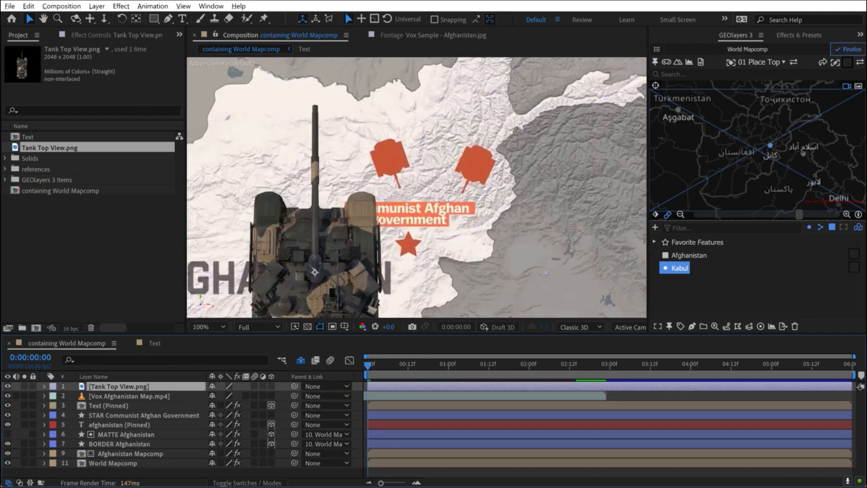
pyautogui.moveTo(315, 278); pyautogui.dragTo(351, 184)
pyautogui.press('s')
pyautogui.moveTo(222, 396); pyautogui.dragTo(200, 396)
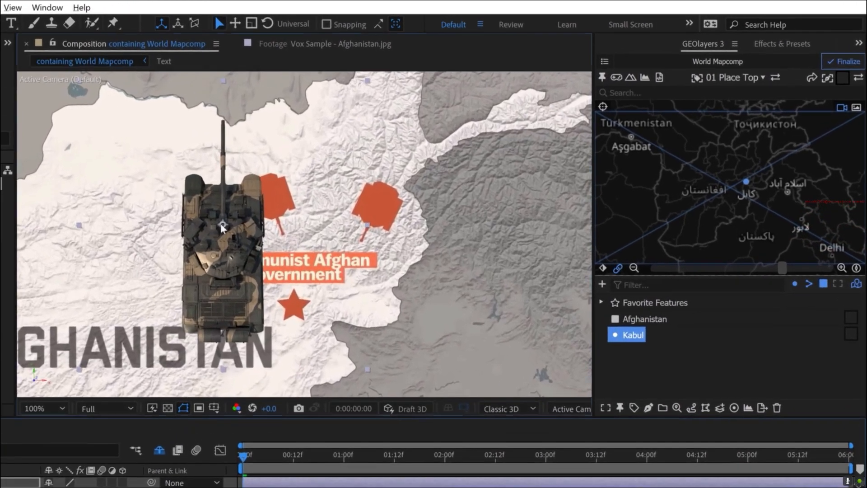
pyautogui.moveTo(287, 222); pyautogui.dragTo(230, 200)
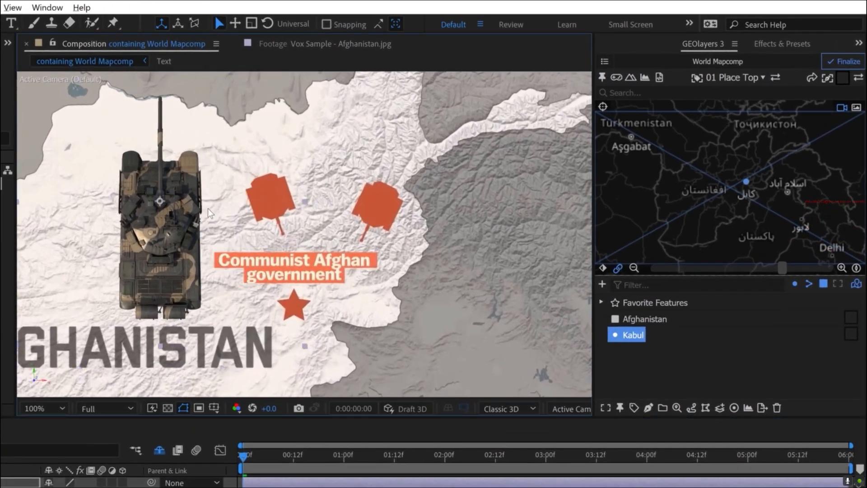
# - Find the Fill effect and apply it to the Tank Top View.png layer
pyautogui.click(774, 43)
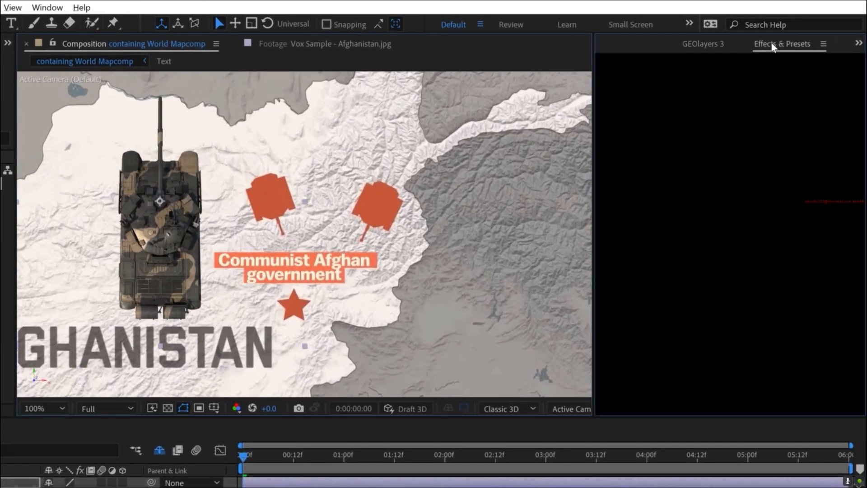
pyautogui.doubleClick(658, 60)
pyautogui.write('fill')
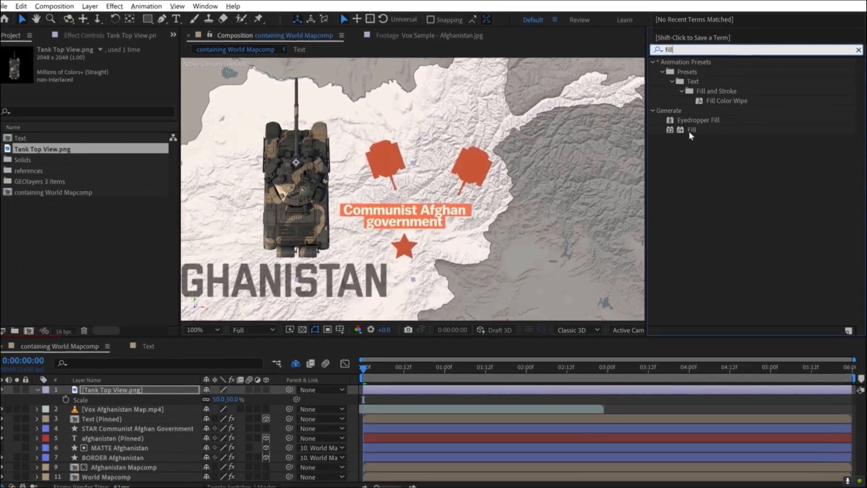
pyautogui.moveTo(690, 131); pyautogui.dragTo(113, 391)
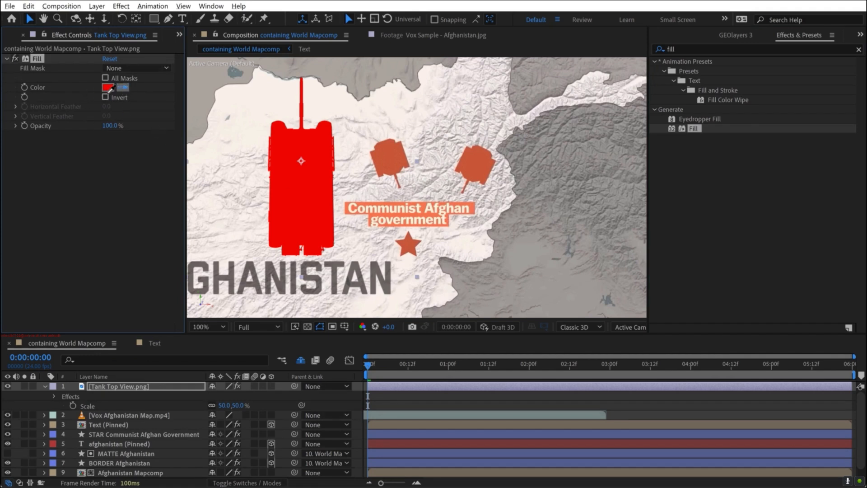
# - Set the Fill colour to the reference tank's orange and rotate the Tank Top View.png layer to 160°
pyautogui.click(389, 153)
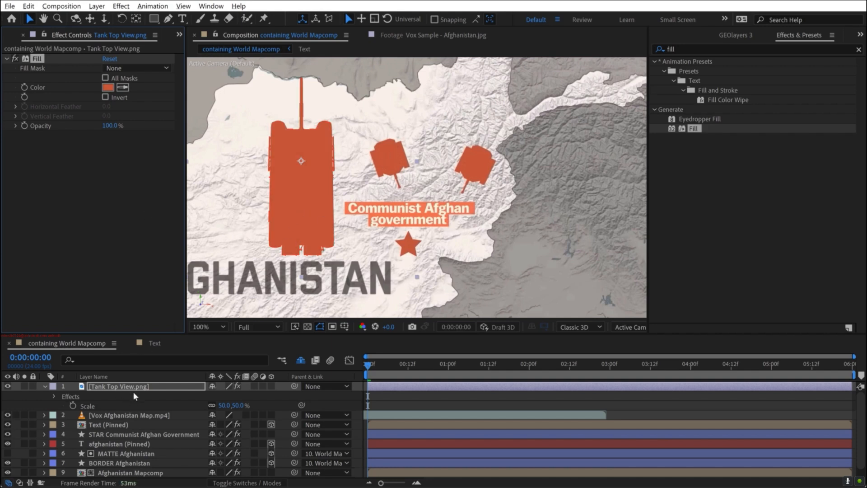
pyautogui.press('r')
pyautogui.click(221, 396)
pyautogui.write('60')
pyautogui.press('Return')
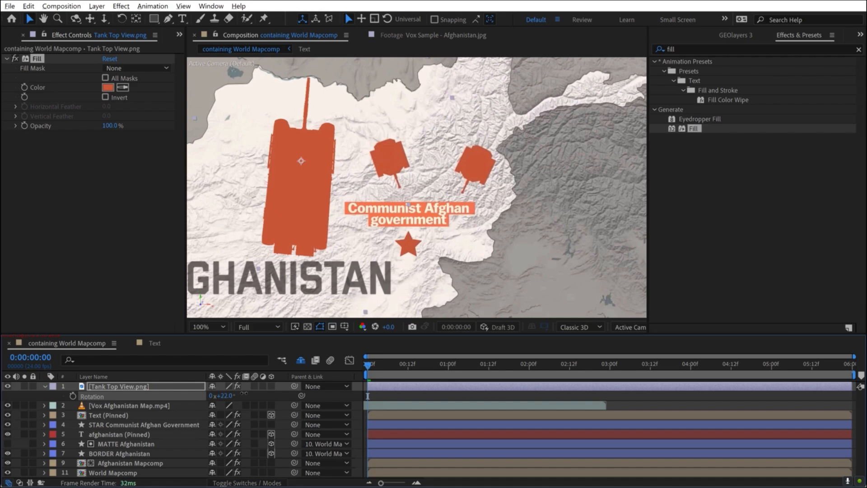
pyautogui.moveTo(223, 396); pyautogui.dragTo(326, 404)
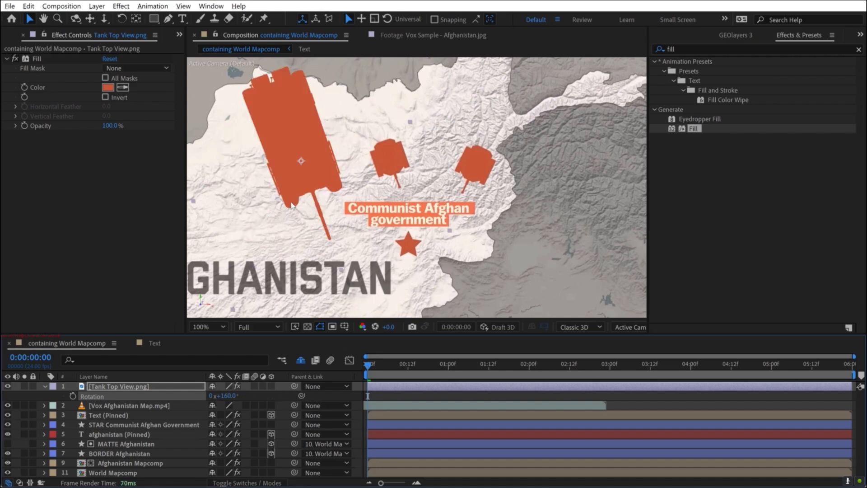
# - Move the tank closer to the reference tanks and shift its anchor point to the centre of the tank's rear
pyautogui.moveTo(283, 135); pyautogui.dragTo(331, 167)
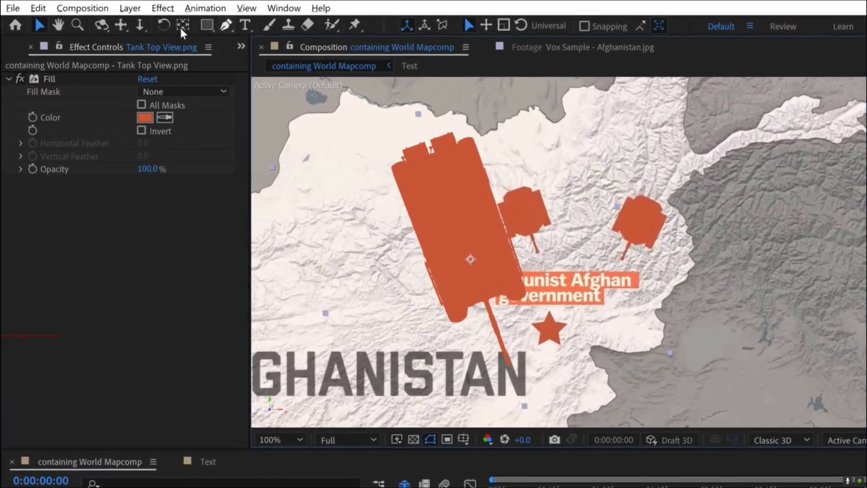
pyautogui.click(183, 25)
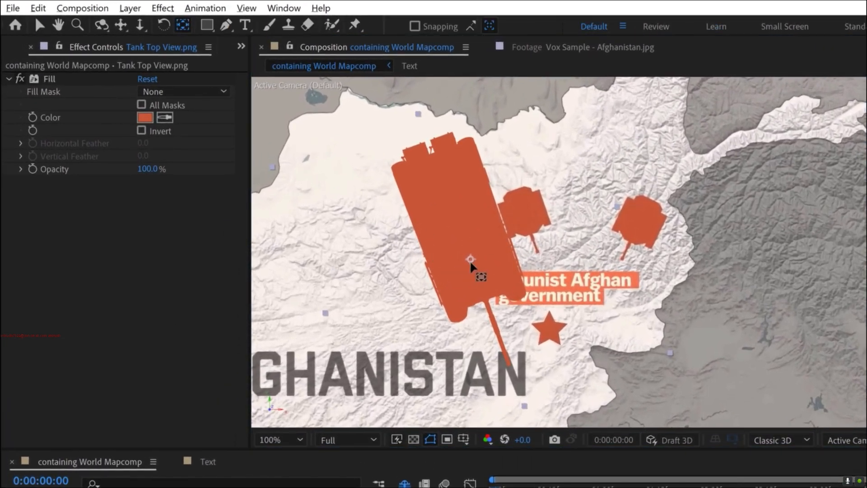
pyautogui.moveTo(472, 259); pyautogui.dragTo(441, 177)
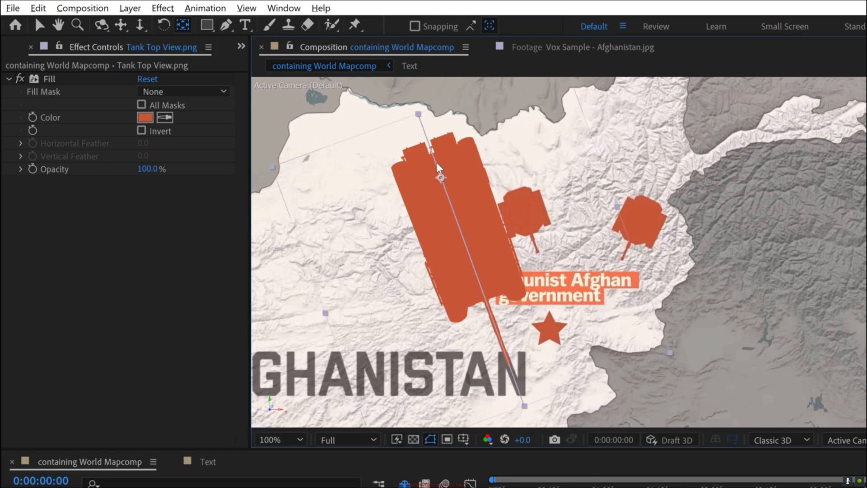
pyautogui.moveTo(434, 156); pyautogui.dragTo(433, 154)
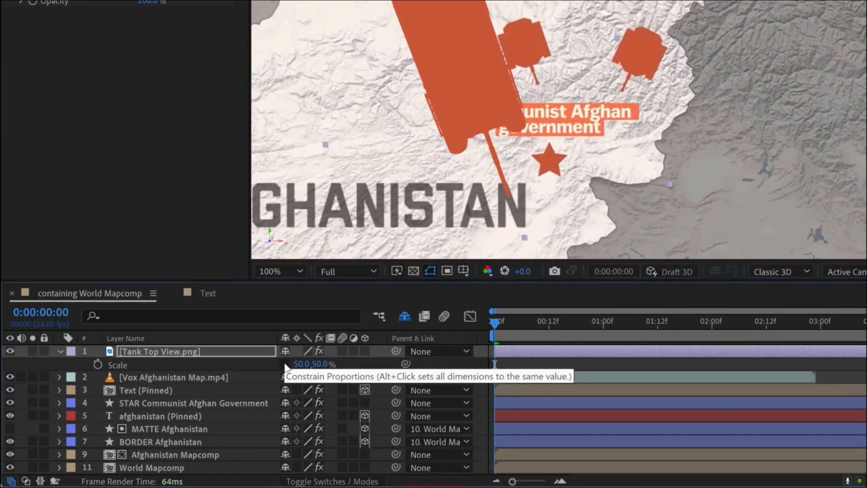
# - Flatten the tank by reducing its height independently of its width, relink the proportions and scale it to 40% by 24%
pyautogui.click(286, 364)
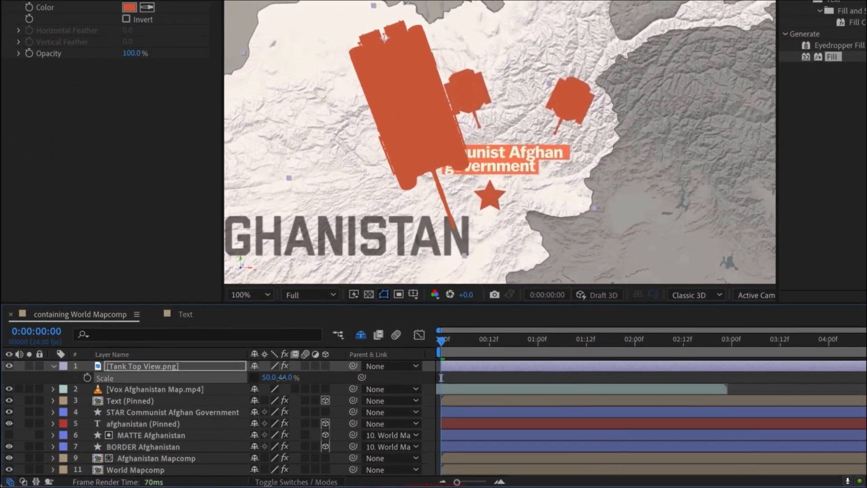
pyautogui.moveTo(319, 364); pyautogui.dragTo(267, 371)
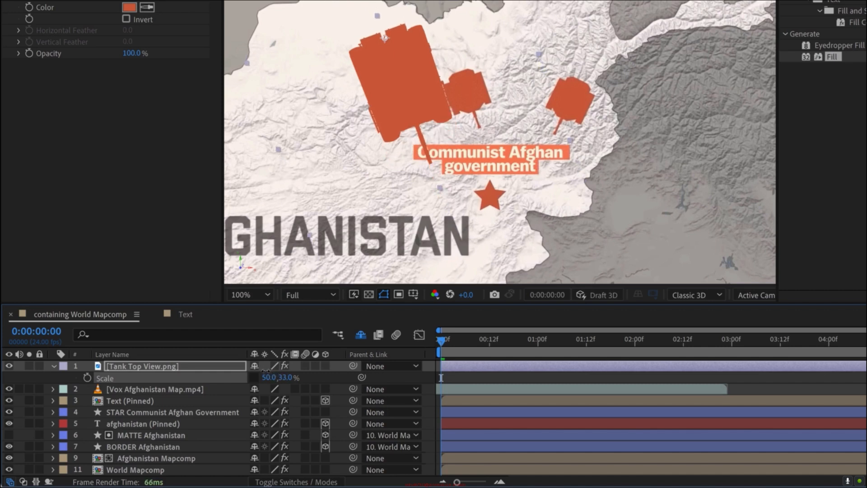
pyautogui.moveTo(287, 379); pyautogui.dragTo(284, 379)
pyautogui.press('s')
pyautogui.moveTo(392, 78); pyautogui.dragTo(375, 83)
pyautogui.press('s')
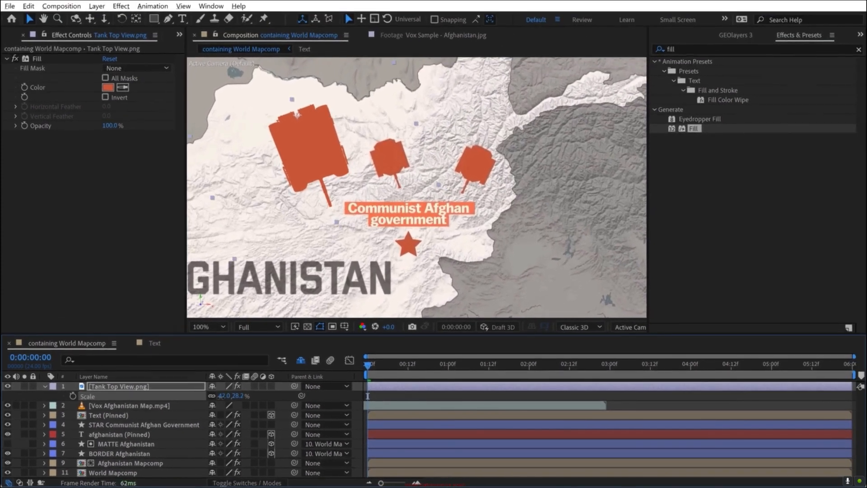
pyautogui.moveTo(270, 378); pyautogui.dragTo(262, 378)
pyautogui.moveTo(219, 396); pyautogui.dragTo(217, 396)
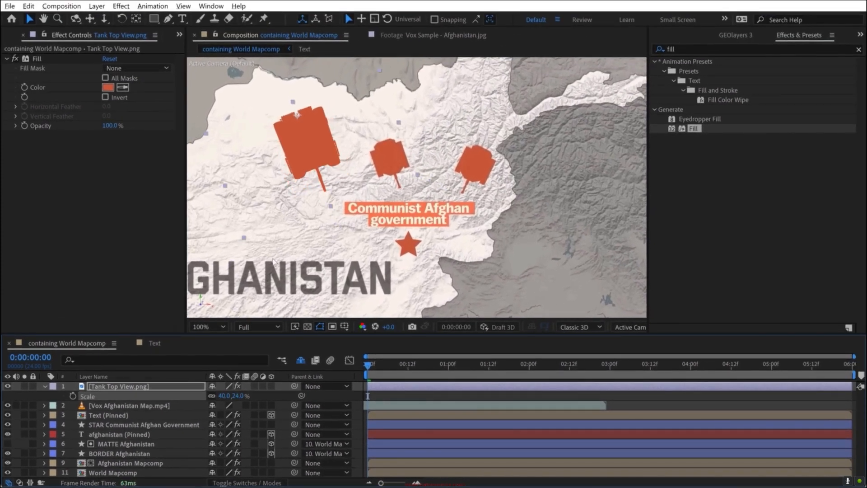
# - Scale the tank down to 19% by 11.4% and place it above the upper-left end of the Communist Afghan government label
pyautogui.moveTo(385, 154); pyautogui.dragTo(389, 147)
pyautogui.scroll(1, 390, 148)
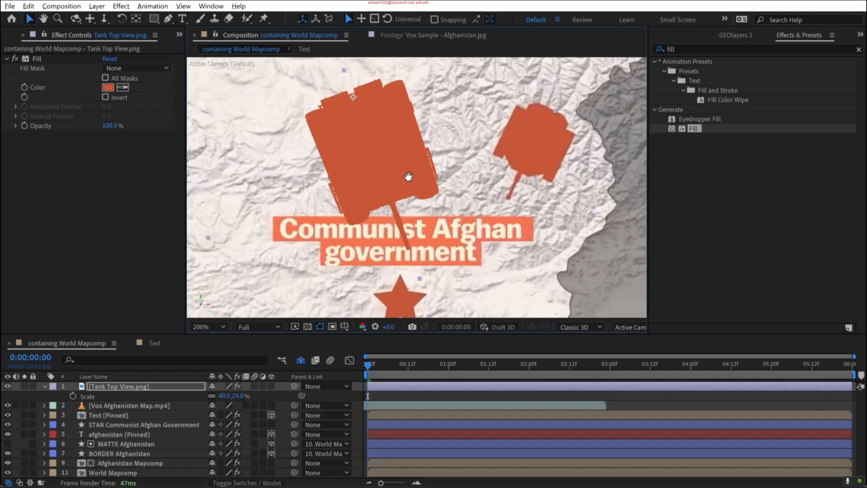
pyautogui.moveTo(408, 178); pyautogui.dragTo(402, 190)
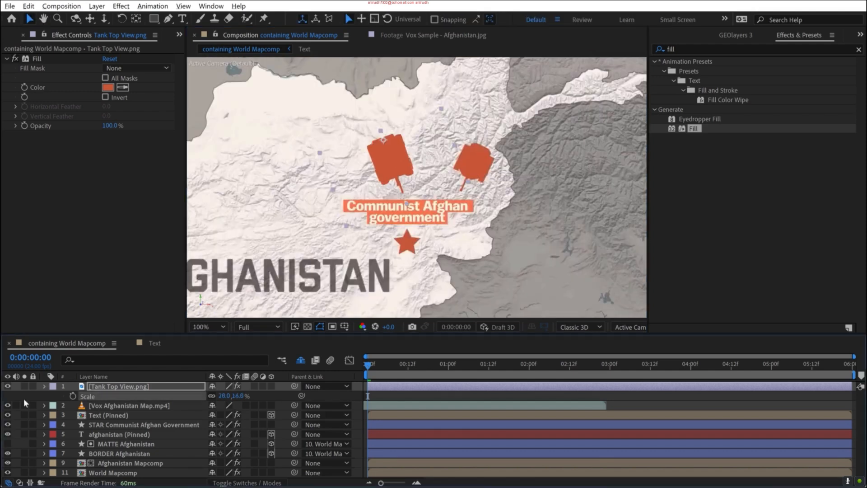
pyautogui.press('s')
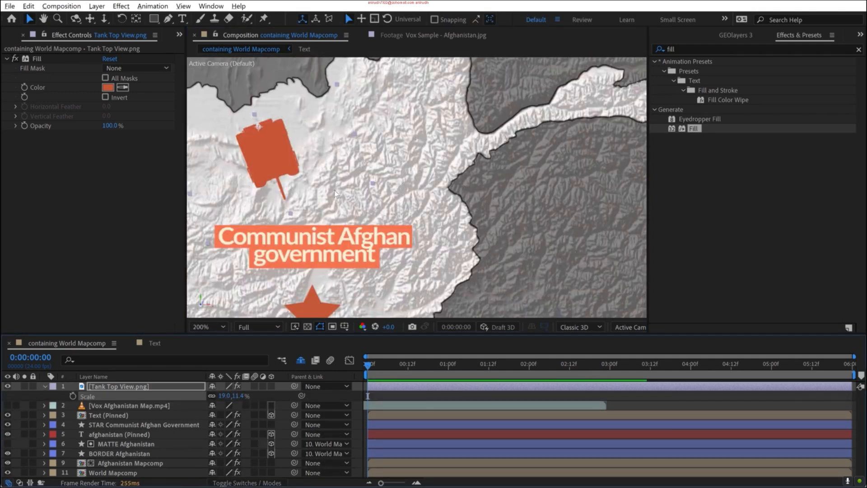
# - Duplicate the tank layer, place the copy to the right of the first tank and rotate it to 211°
pyautogui.hotkey('ctrl', 'd')
pyautogui.moveTo(348, 159); pyautogui.dragTo(380, 148)
pyautogui.press('r')
pyautogui.moveTo(227, 396)
pyautogui.mouseDown()
pyautogui.moveTo(219, 396)
pyautogui.moveTo(239, 396)
pyautogui.mouseUp()
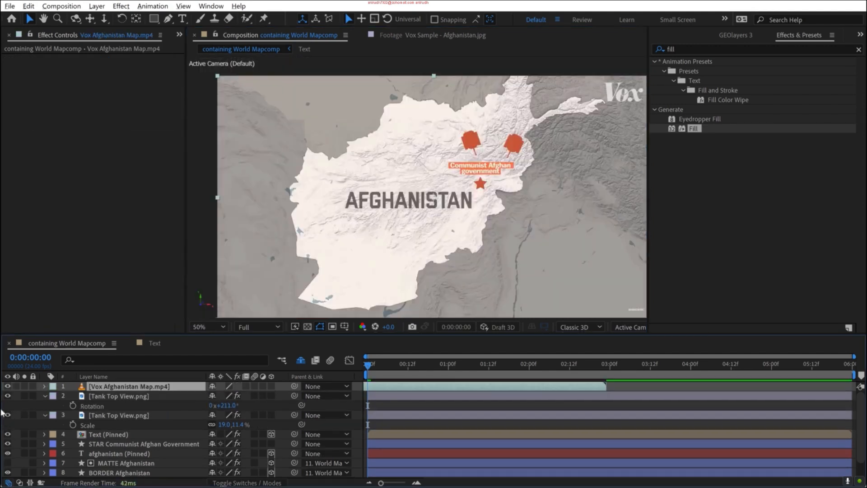
# - Hide the Vox Afghanistan Map.mp4 reference layer and unpin the Text (Pinned) label from the map
pyautogui.click(8, 386)
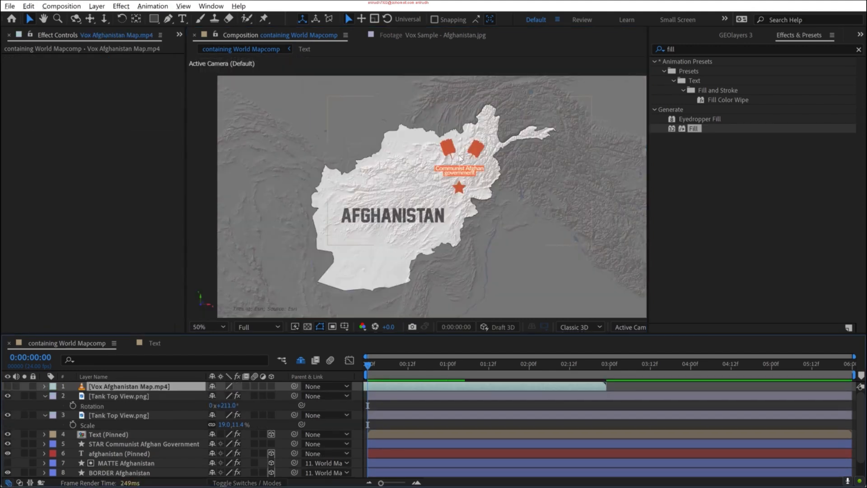
pyautogui.scroll(2, 472, 164)
pyautogui.scroll(1, 509, 166)
pyautogui.moveTo(534, 145); pyautogui.dragTo(391, 204)
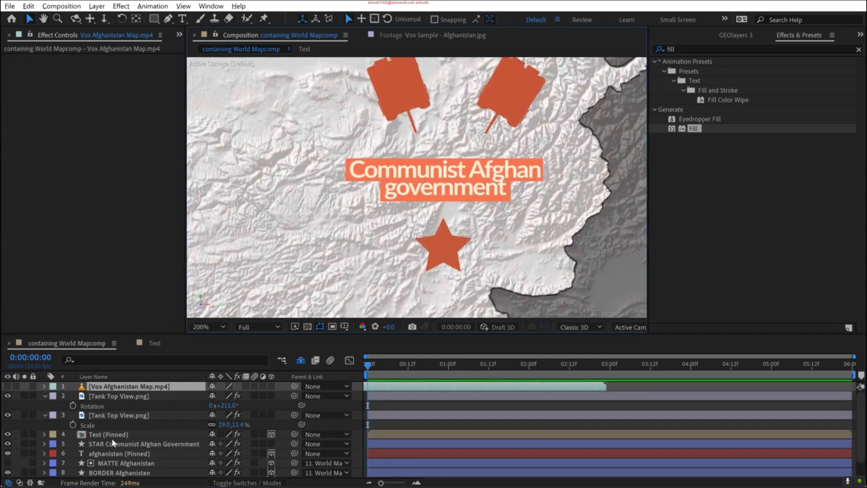
pyautogui.click(113, 434)
pyautogui.press('s')
pyautogui.click(734, 35)
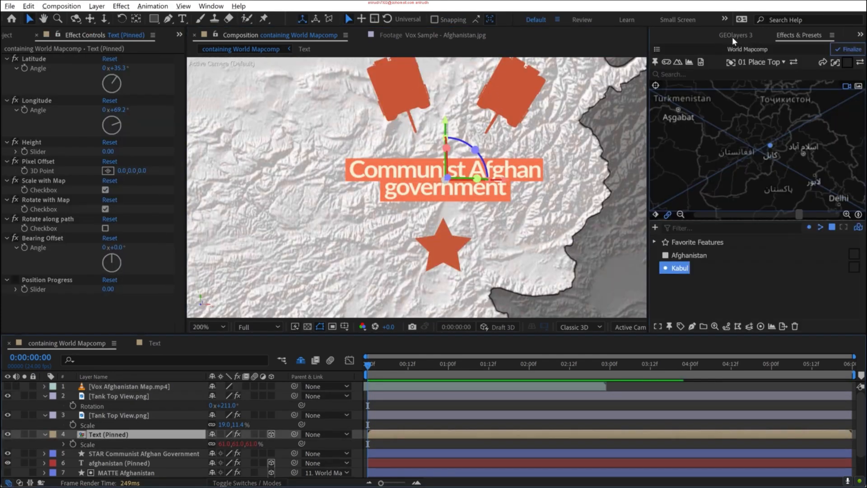
pyautogui.click(655, 62)
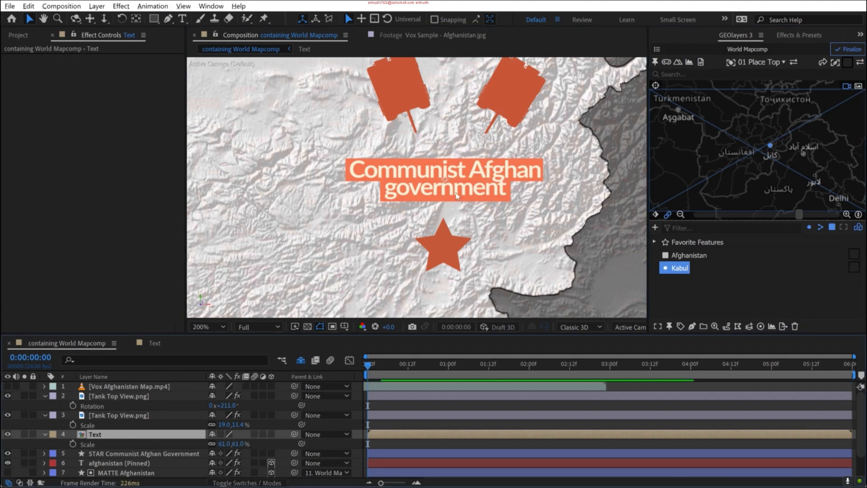
# - Move the Communist Afghan government label down just above the star and scale it to 40%
pyautogui.moveTo(450, 194); pyautogui.dragTo(436, 240)
pyautogui.click(222, 444)
pyautogui.press('Escape')
pyautogui.moveTo(224, 443); pyautogui.dragTo(218, 444)
pyautogui.click(225, 443)
pyautogui.write('40')
pyautogui.press('Return')
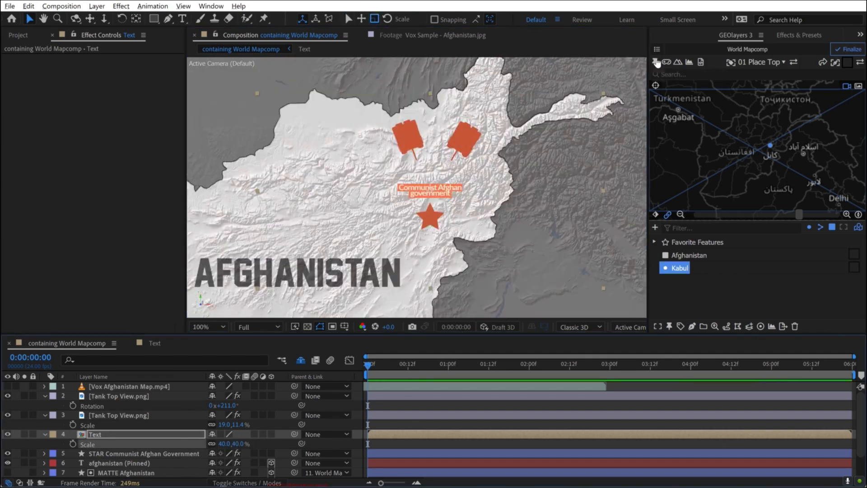
# - Pin the Text label to the map again with Scale with Map and Rotate with Map enabled
pyautogui.press(',')
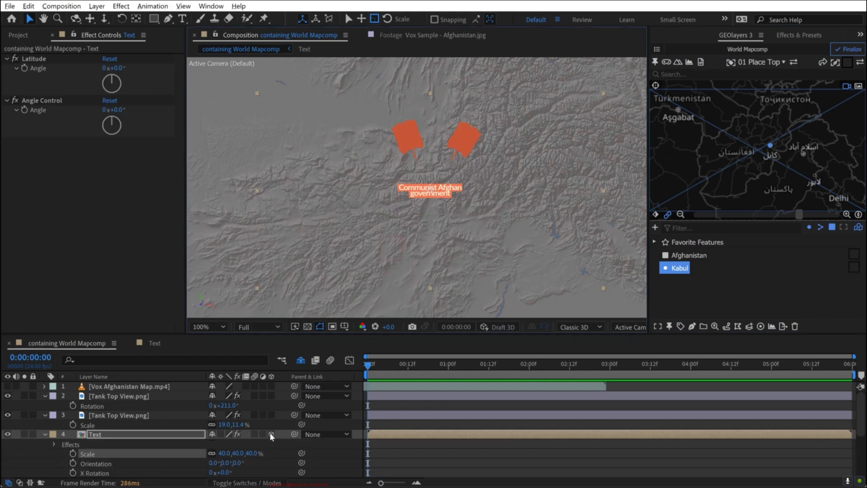
pyautogui.click(105, 190)
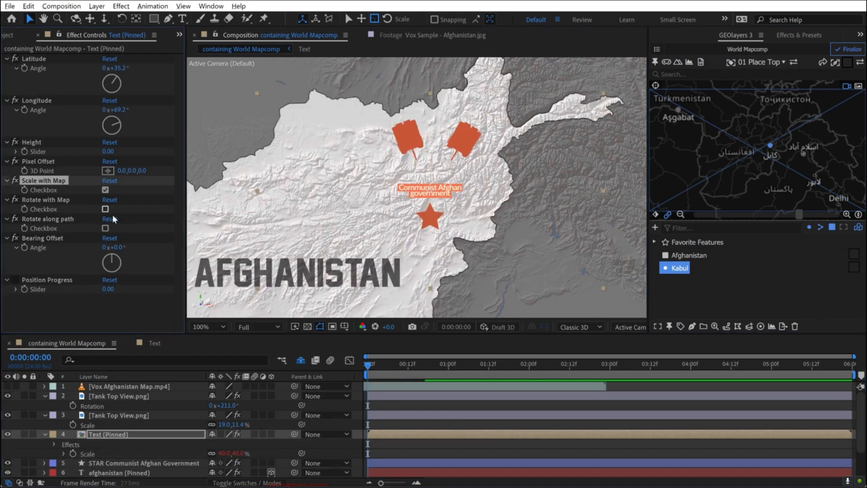
pyautogui.click(106, 209)
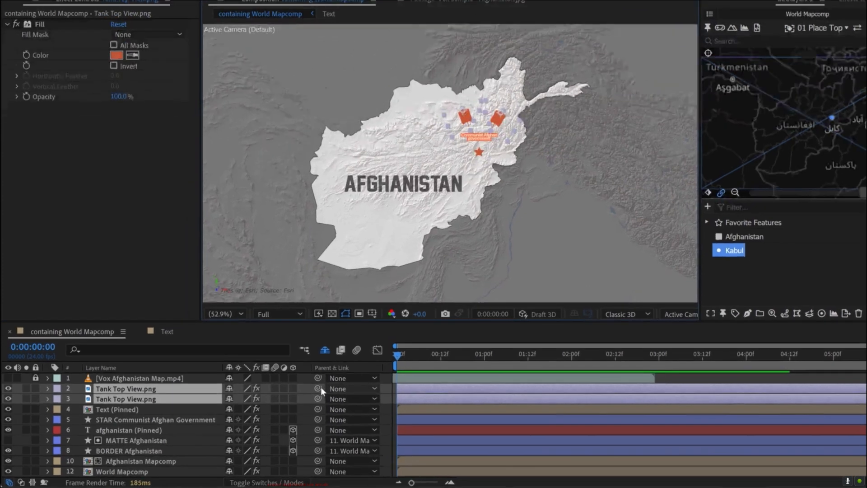
# - Reveal the shy layers, parent both Tank Top View.png layers to World Mapcomp Anchor and make them 3D layers
pyautogui.moveTo(317, 388)
pyautogui.mouseDown()
pyautogui.moveTo(265, 401)
pyautogui.moveTo(144, 461)
pyautogui.moveTo(330, 387)
pyautogui.mouseUp()
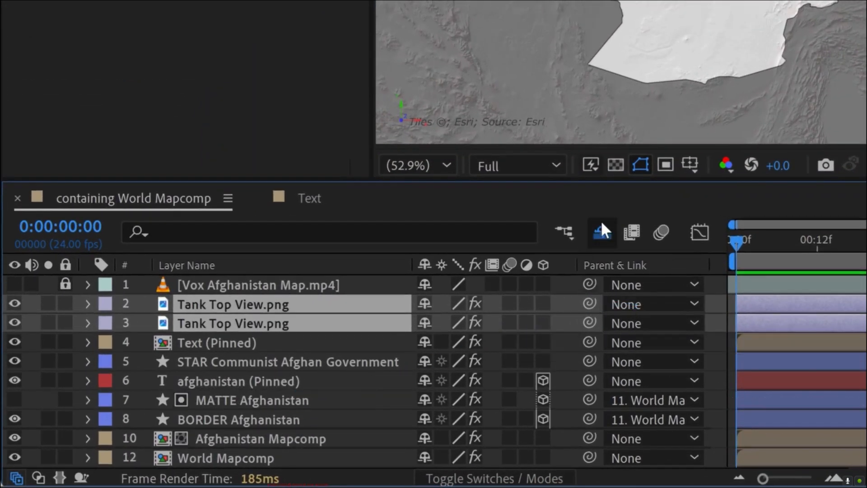
pyautogui.click(602, 232)
pyautogui.click(602, 232)
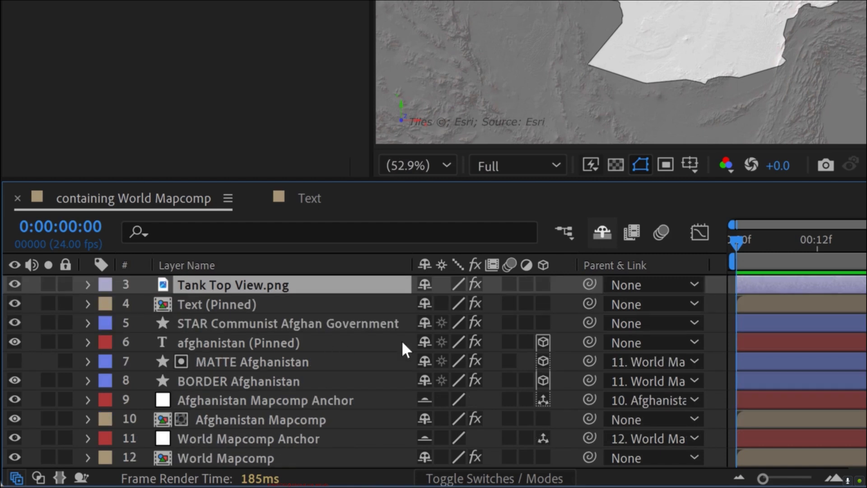
pyautogui.moveTo(586, 286); pyautogui.dragTo(248, 438)
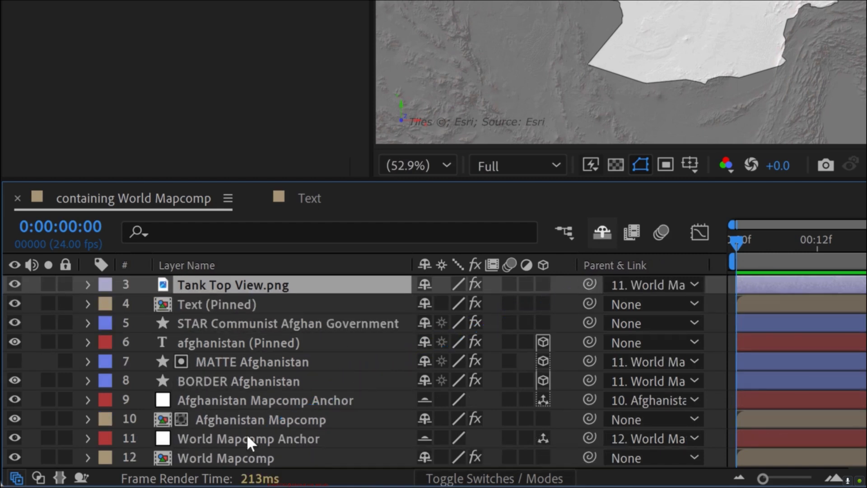
pyautogui.click(543, 283)
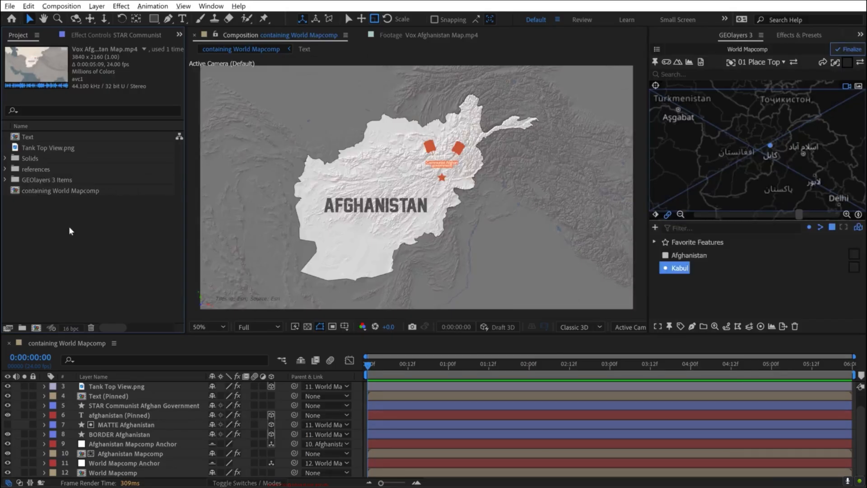
# - Open the Vox Afghanistan Map.mp4 footage and scrub through it to examine how the orange circle spreads from the star
pyautogui.click(403, 35)
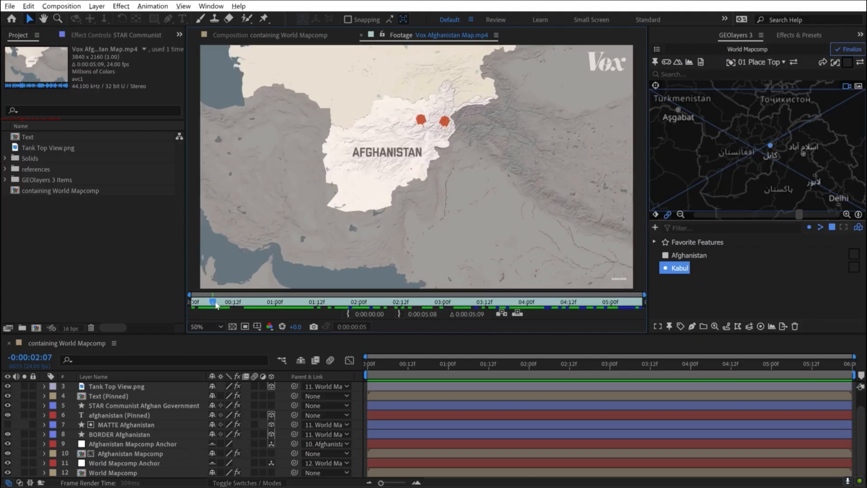
pyautogui.moveTo(214, 304); pyautogui.dragTo(278, 295)
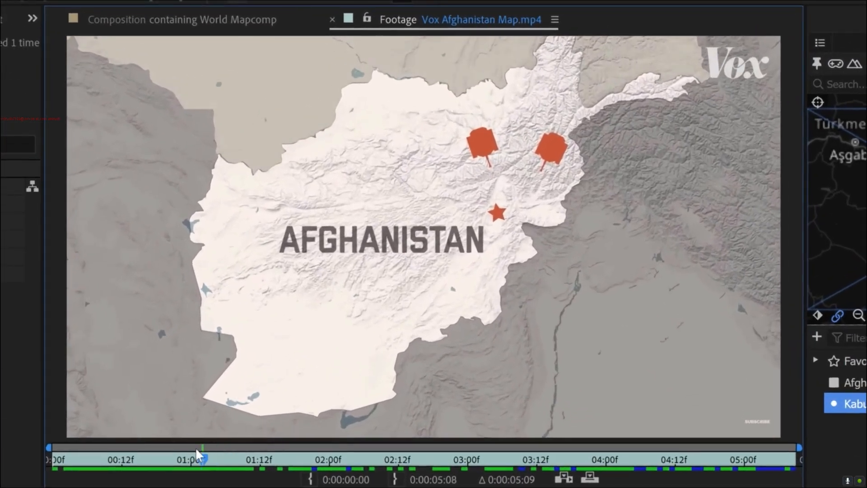
pyautogui.moveTo(196, 448); pyautogui.dragTo(305, 443)
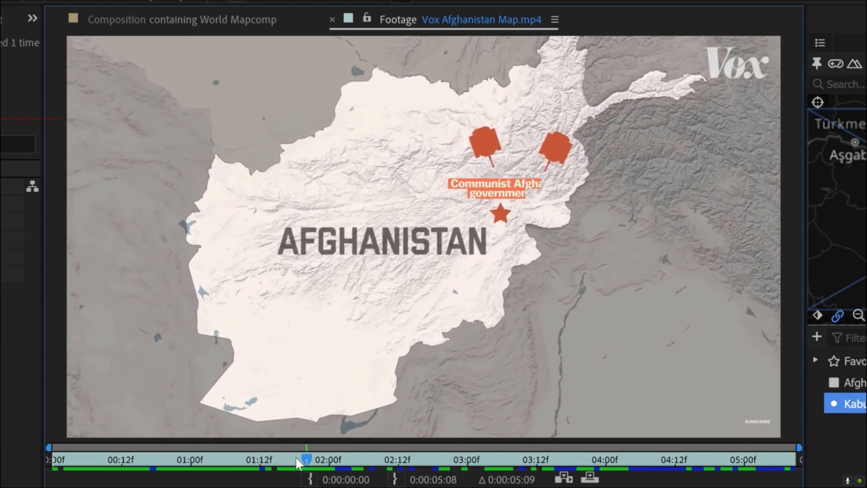
pyautogui.moveTo(304, 456); pyautogui.dragTo(657, 442)
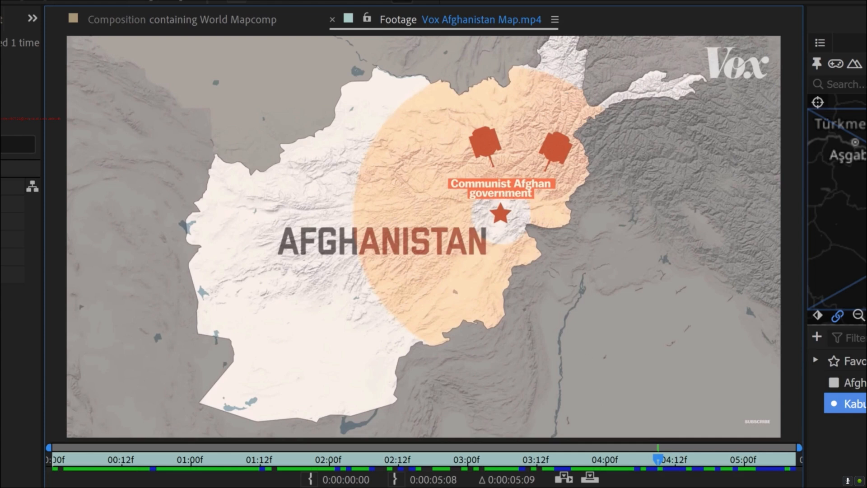
pyautogui.moveTo(662, 459); pyautogui.dragTo(719, 436)
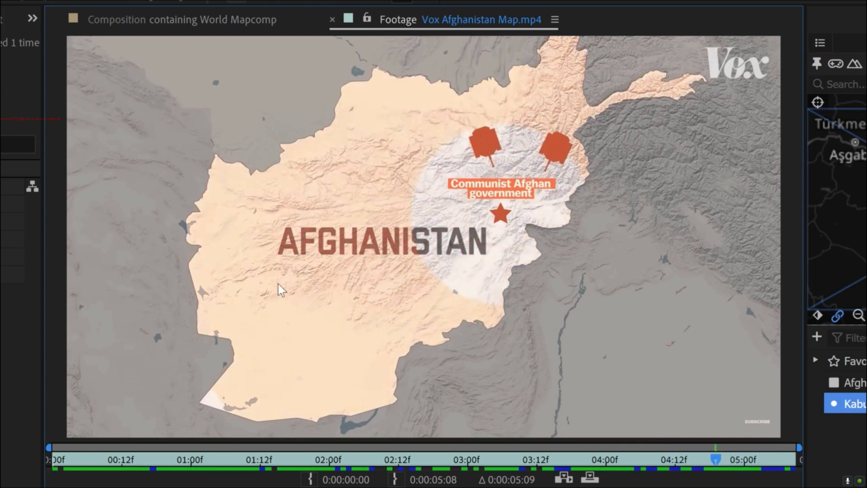
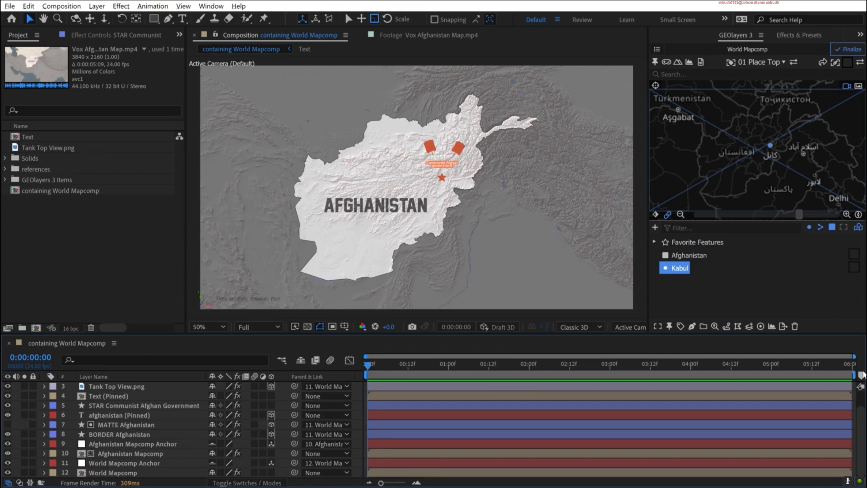
# - Add a composition marker at 0:00:00:00 lasting 0:00:02:00 with the comment FLY IN
pyautogui.moveTo(861, 378); pyautogui.dragTo(368, 375)
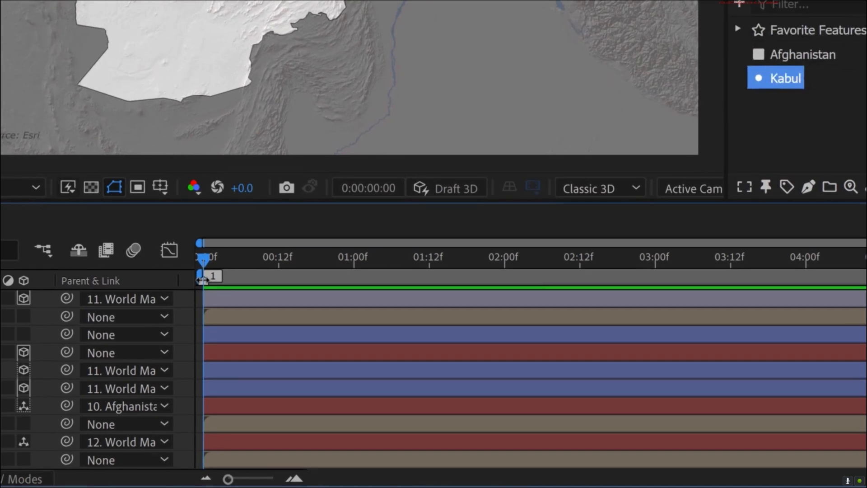
pyautogui.moveTo(202, 280); pyautogui.dragTo(502, 278)
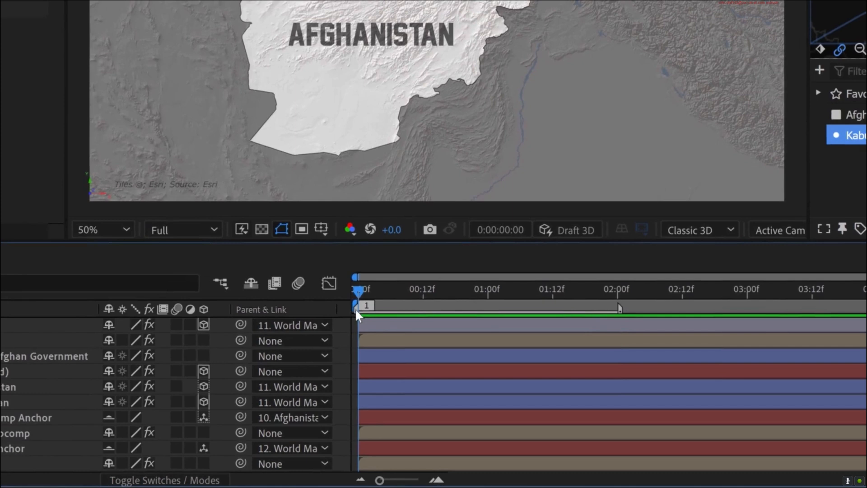
pyautogui.doubleClick(212, 276)
pyautogui.write('FLY IN')
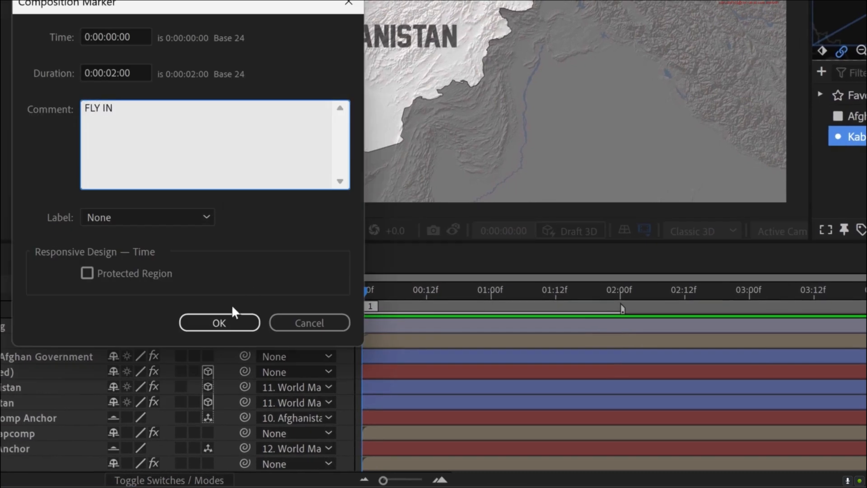
pyautogui.click(234, 316)
# - Add a composition marker at 0:00:01:00 with the comment Star
pyautogui.press('space')
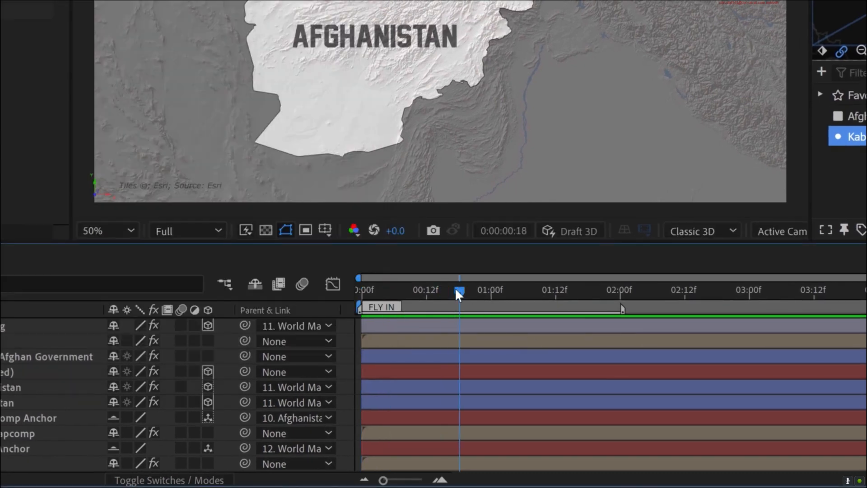
pyautogui.moveTo(456, 290); pyautogui.dragTo(490, 291)
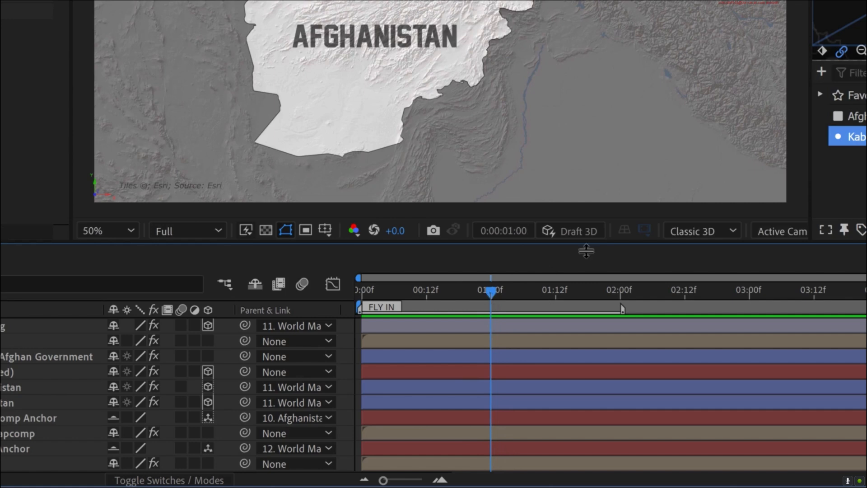
pyautogui.press('KP_Multiply')
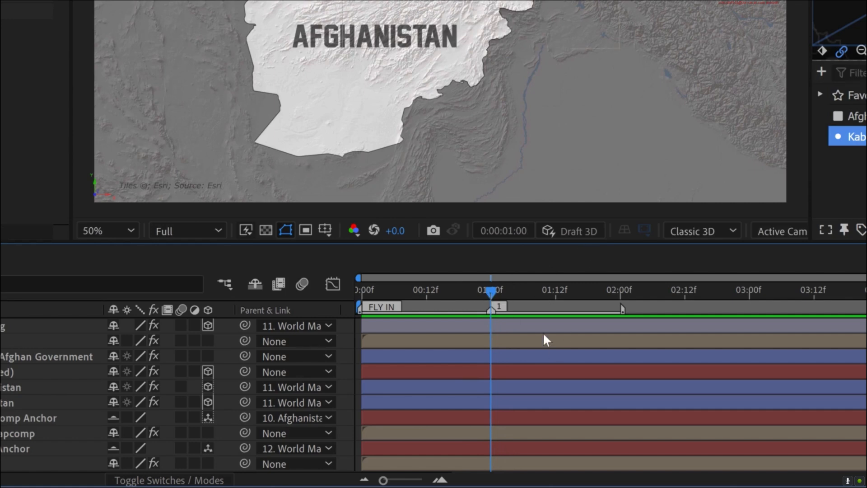
pyautogui.doubleClick(497, 308)
pyautogui.write('Stel')
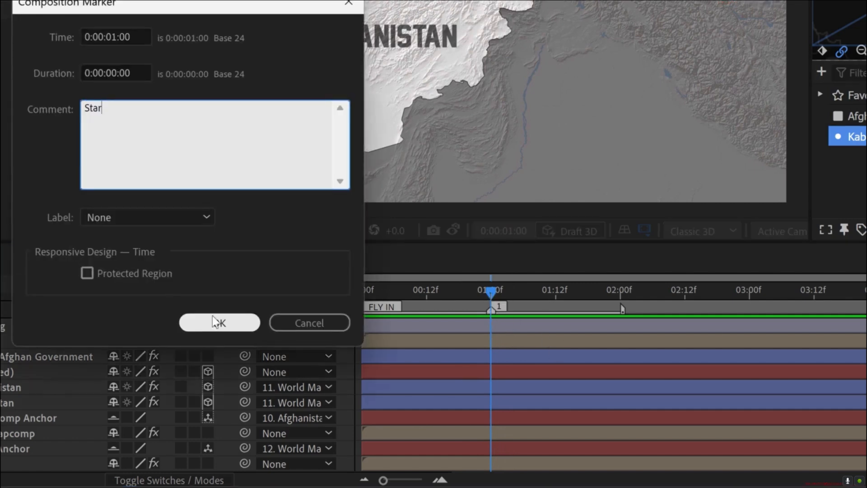
pyautogui.click(193, 321)
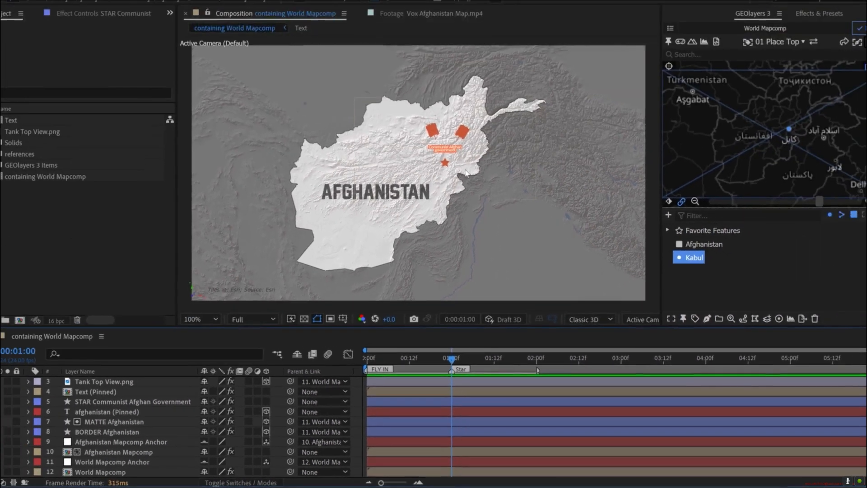
# - Set Scale and Rotation keyframes on the STAR Communist Afghan Government layer at 0:00:02:00
pyautogui.scroll(1, 460, 176)
pyautogui.press('space')
pyautogui.moveTo(460, 176); pyautogui.dragTo(398, 226)
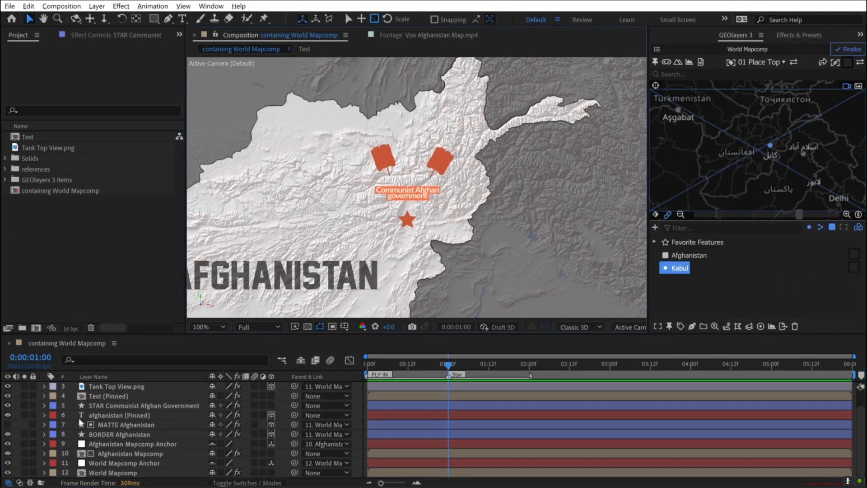
pyautogui.click(104, 407)
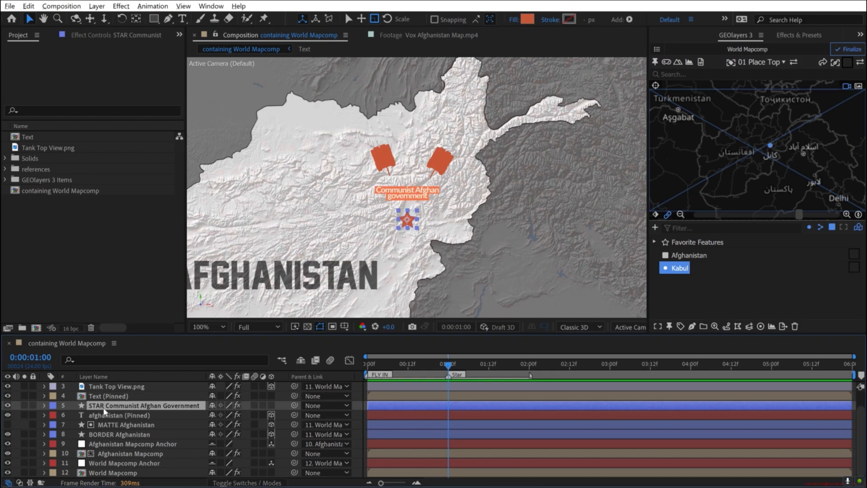
pyautogui.press('s')
pyautogui.hotkey('shift', 'r')
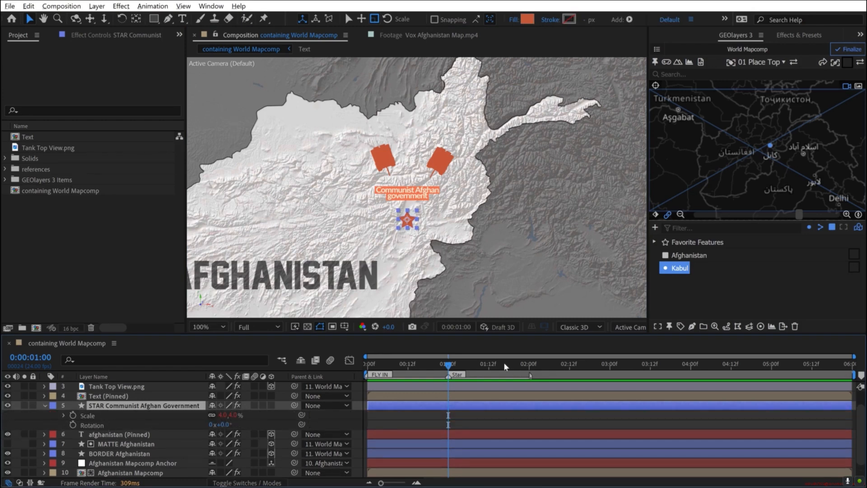
pyautogui.moveTo(499, 364); pyautogui.dragTo(529, 366)
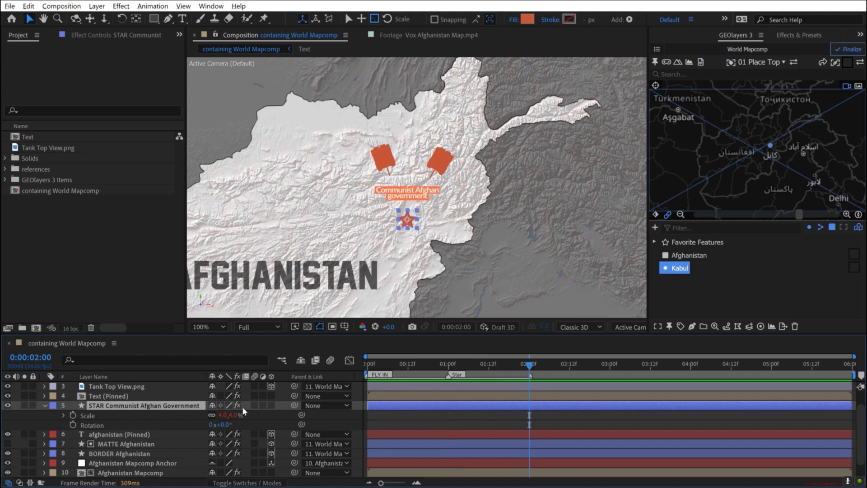
pyautogui.click(73, 414)
pyautogui.click(72, 425)
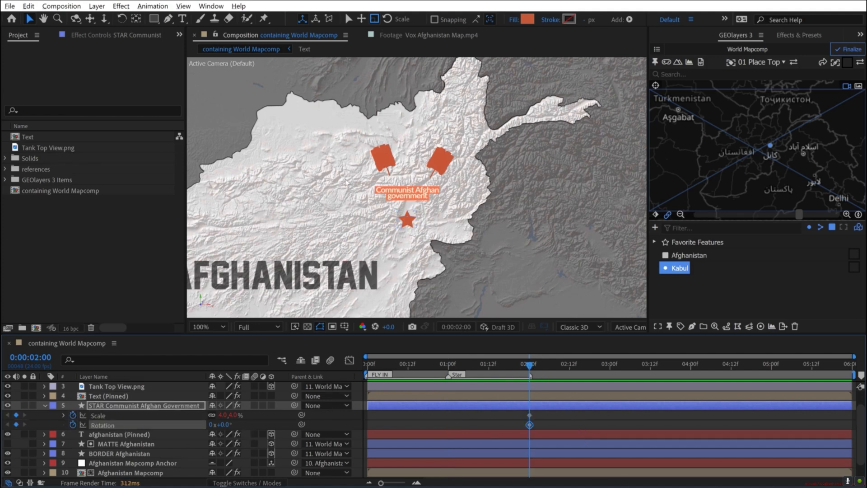
# - At 0:00:01:00, keyframe the star's Rotation at -100° and its Scale at 0%
pyautogui.press('F2')
pyautogui.moveTo(462, 366); pyautogui.dragTo(454, 371)
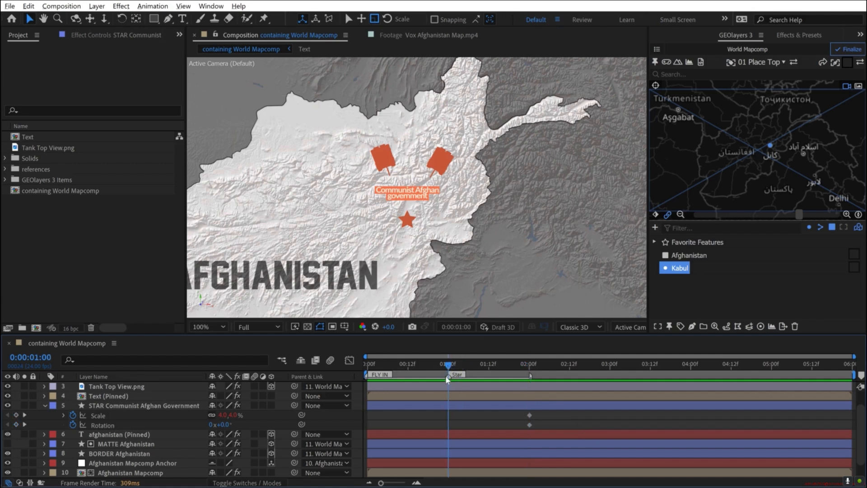
pyautogui.click(224, 424)
pyautogui.press('Return')
pyautogui.press('space')
pyautogui.press('space')
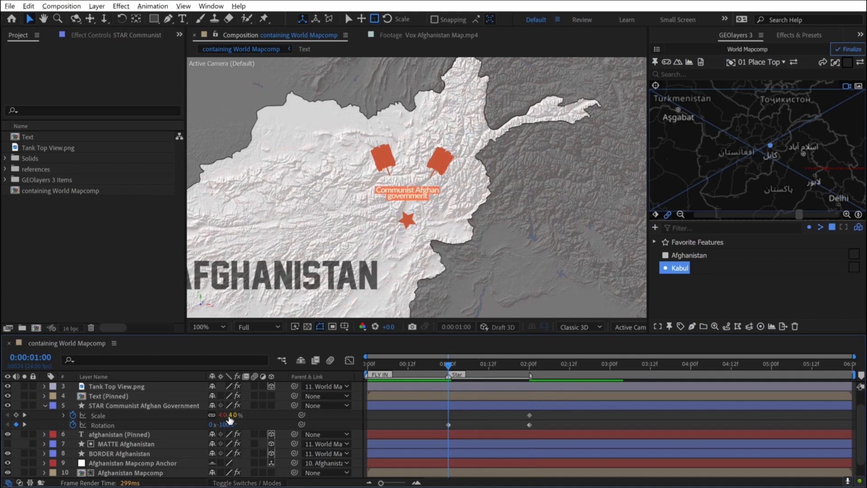
pyautogui.click(231, 415)
pyautogui.write('0')
pyautogui.press('Return')
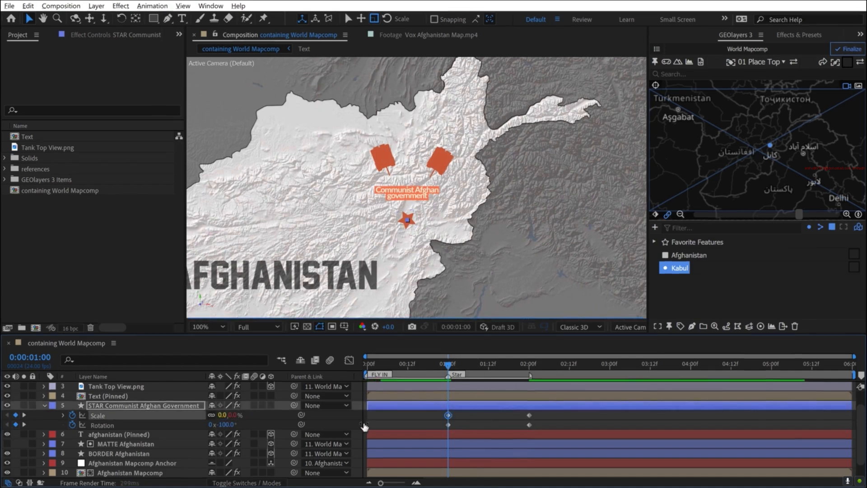
# - Apply Easy Ease Out to the star's Scale and Rotation keyframes at 0:00:01:00
pyautogui.moveTo(407, 405); pyautogui.dragTo(384, 423)
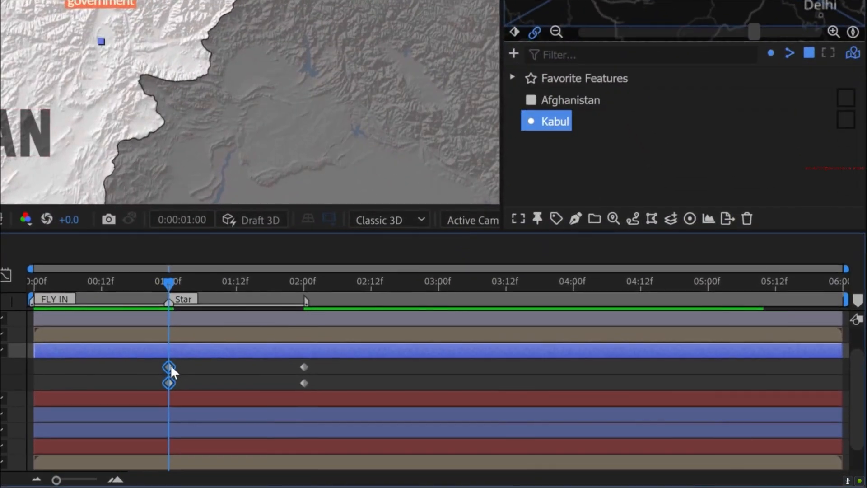
pyautogui.rightClick(388, 404)
pyautogui.moveTo(421, 396)
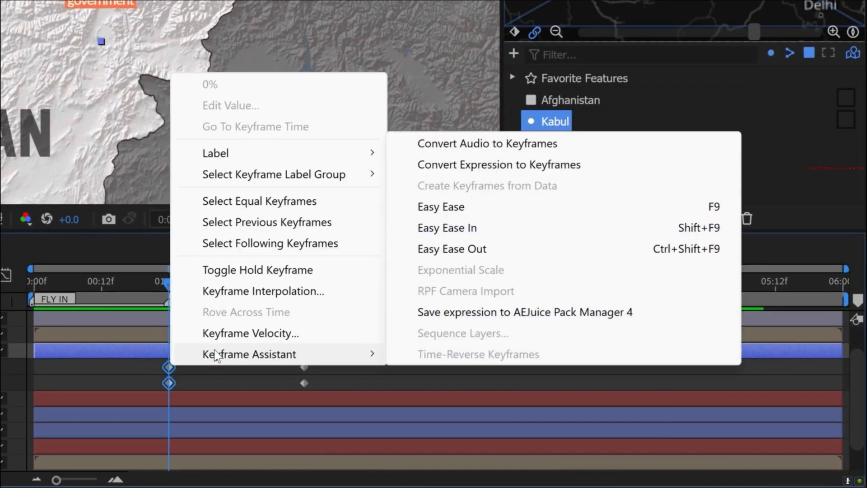
pyautogui.click(446, 249)
# - Apply Easy Ease In to the star's Scale and Rotation keyframes at 0:00:02:00
pyautogui.moveTo(285, 360); pyautogui.dragTo(317, 389)
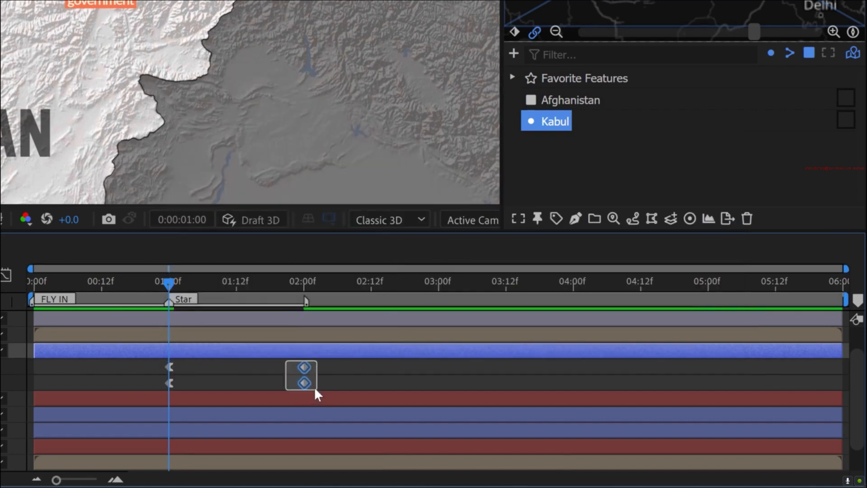
pyautogui.doubleClick(303, 366)
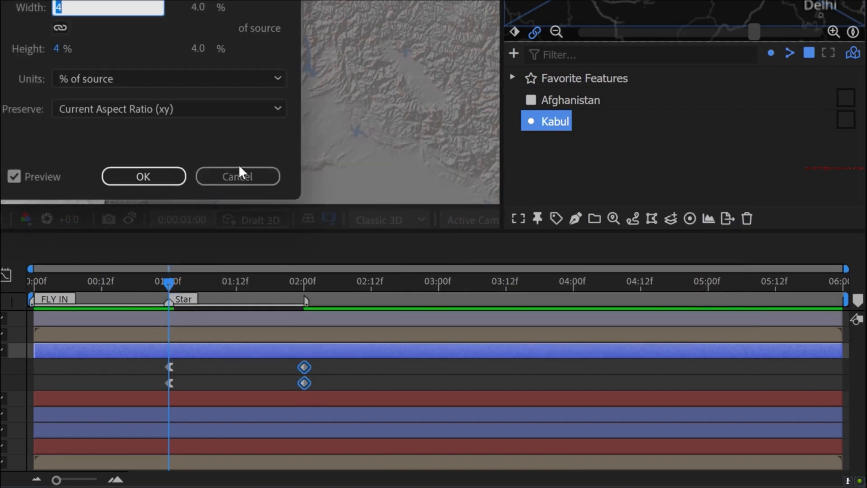
pyautogui.press('Escape')
pyautogui.rightClick(305, 367)
pyautogui.moveTo(381, 353)
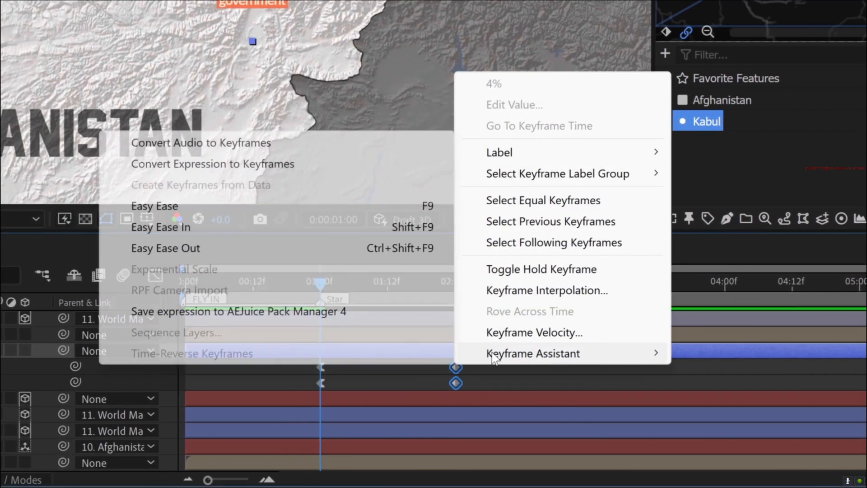
pyautogui.click(154, 228)
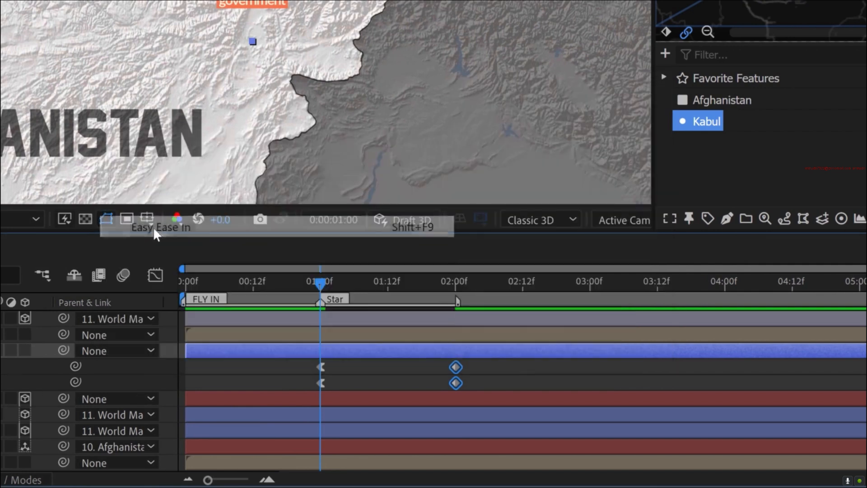
# - In the speed graph, lengthen the incoming ease of the star's last Scale and Rotation keyframes so the motion settles slowly
pyautogui.moveTo(518, 364); pyautogui.dragTo(293, 387)
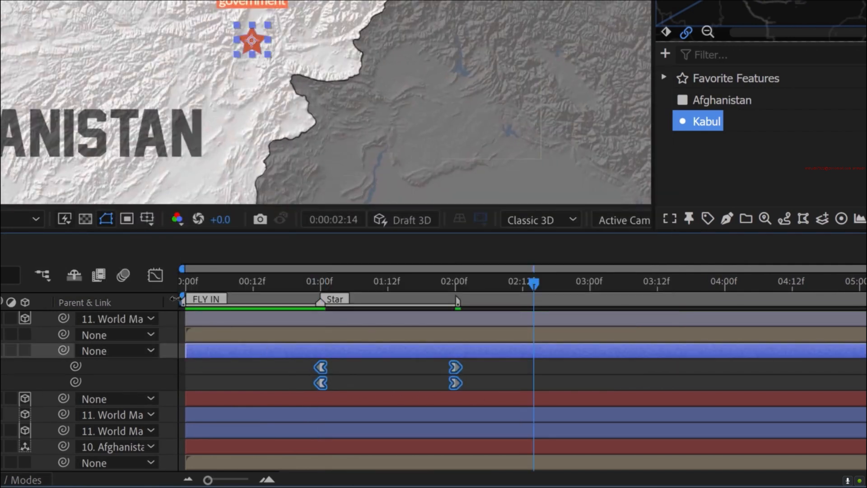
pyautogui.click(153, 274)
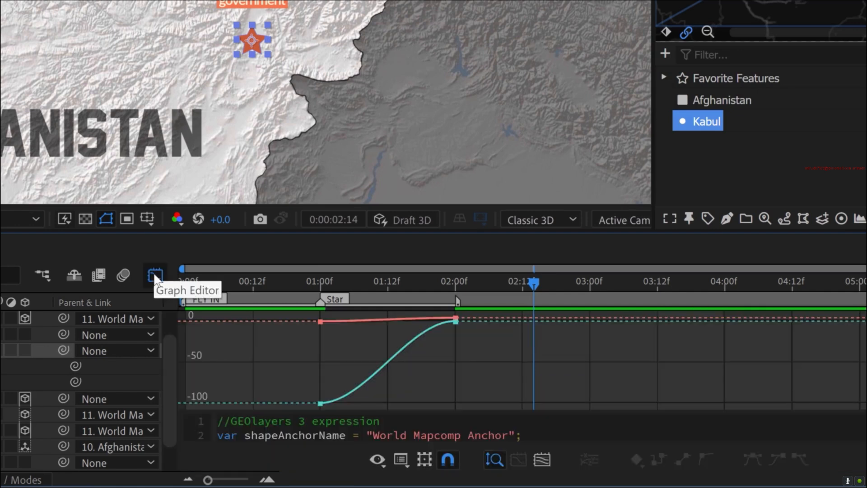
pyautogui.click(402, 459)
pyautogui.click(456, 280)
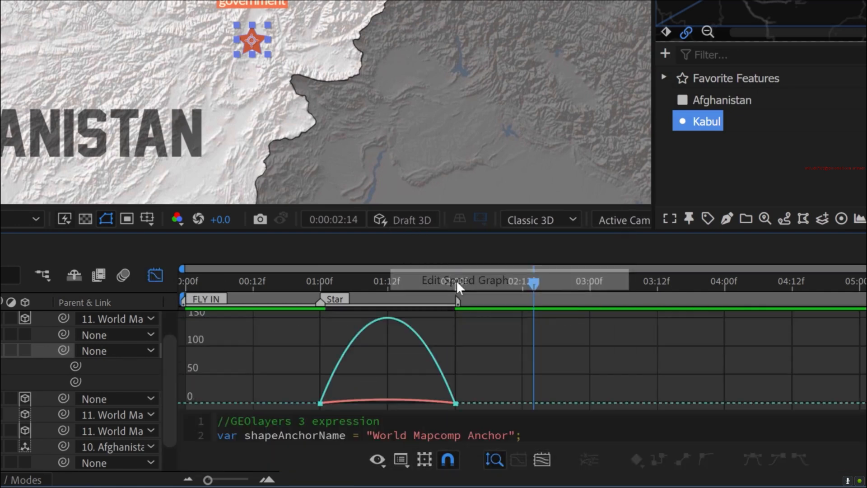
pyautogui.moveTo(455, 403); pyautogui.dragTo(440, 411)
pyautogui.moveTo(470, 368); pyautogui.dragTo(439, 410)
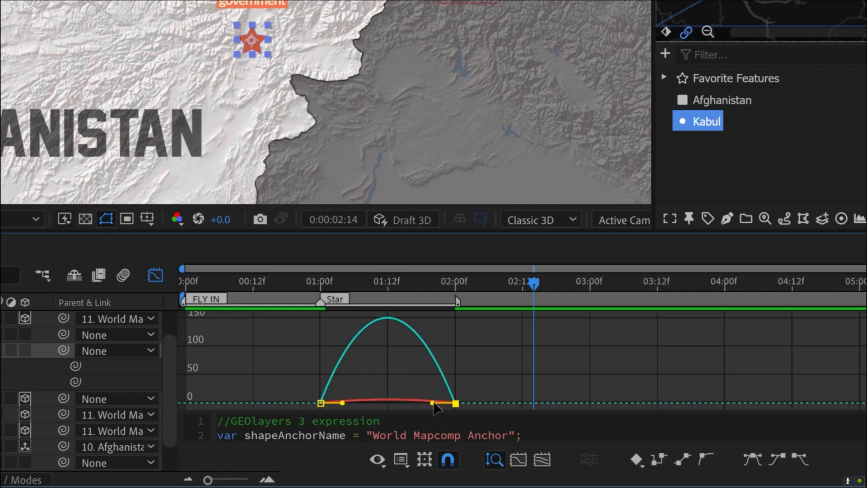
pyautogui.moveTo(431, 404); pyautogui.dragTo(390, 401)
# - Leave the Graph Editor, move the star's first Scale and Rotation keyframes earlier to about frame 17, and preview the motion
pyautogui.click(155, 275)
pyautogui.moveTo(328, 292); pyautogui.dragTo(444, 296)
pyautogui.click(351, 367)
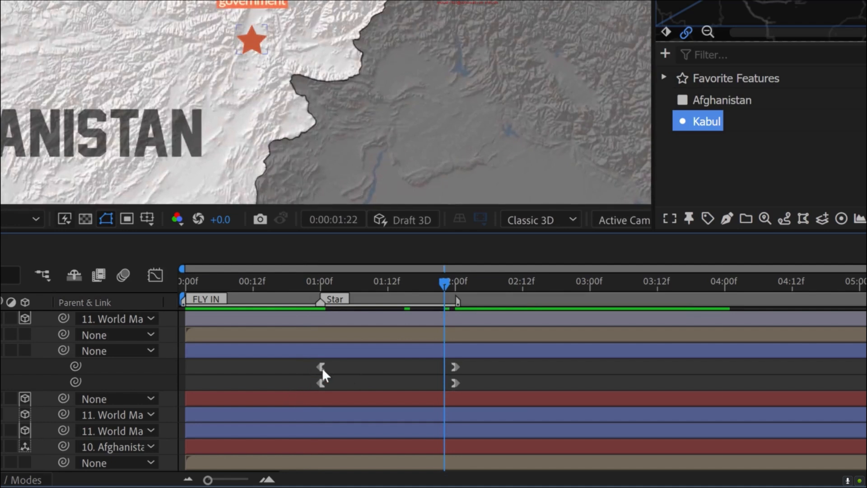
pyautogui.moveTo(329, 360); pyautogui.dragTo(281, 365)
pyautogui.press('space')
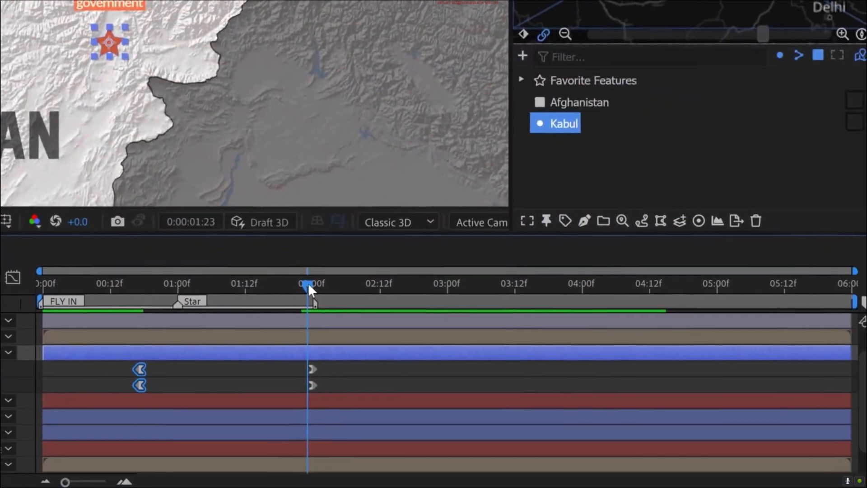
# - Add a composition marker at 0:00:02:01 lasting 22 frames with the comment Text Reveal
pyautogui.moveTo(550, 344); pyautogui.dragTo(559, 341)
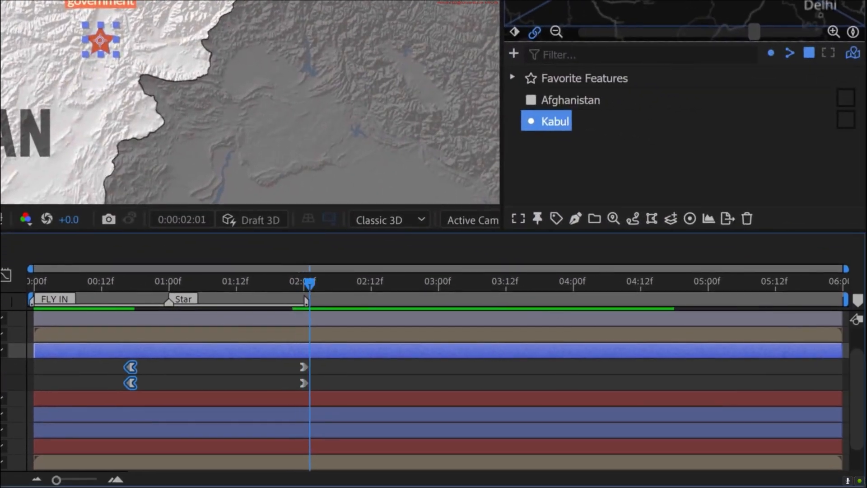
pyautogui.doubleClick(310, 299)
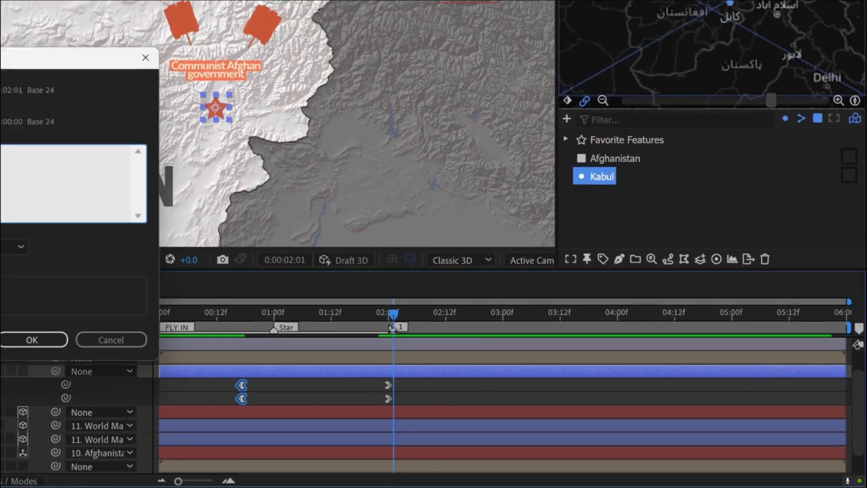
pyautogui.write('Text')
pyautogui.write(' Round')
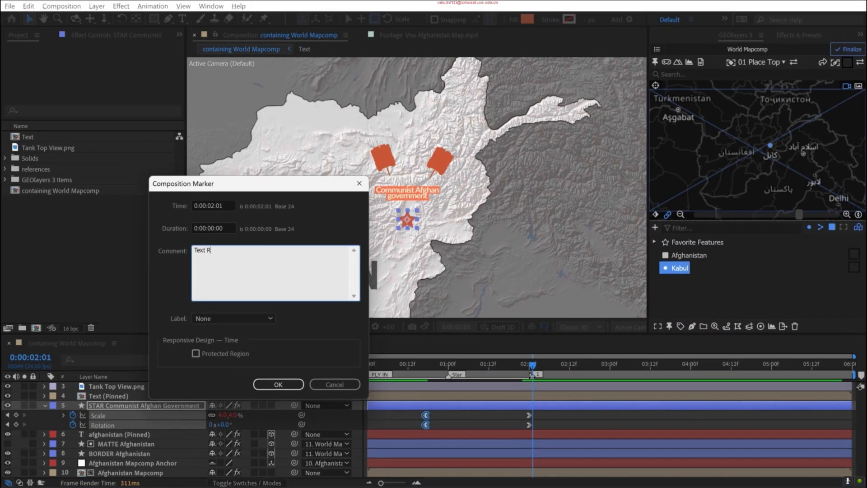
pyautogui.click(278, 384)
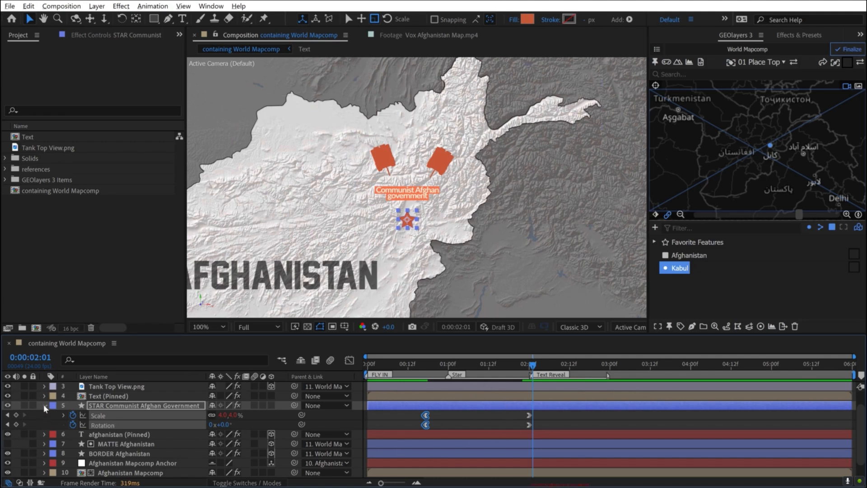
# - Collapse the keyframed properties of the STAR Communist Afghan Government layer
pyautogui.press('u')
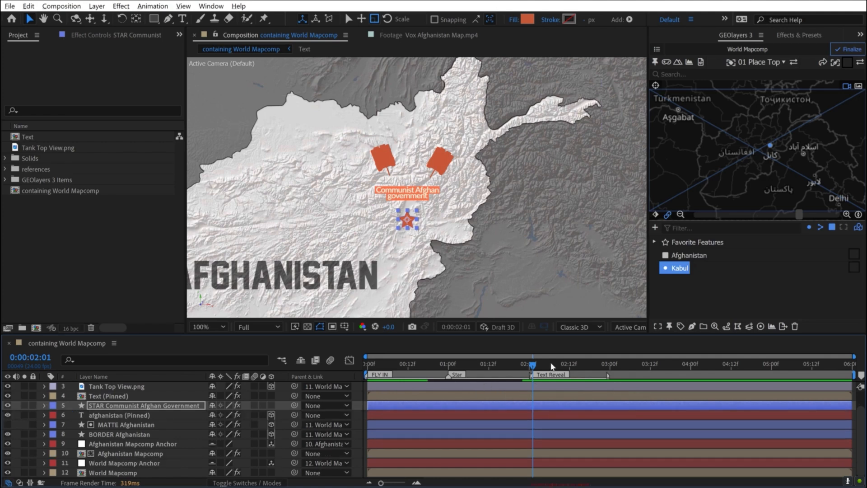
pyautogui.press(',')
pyautogui.press('h')
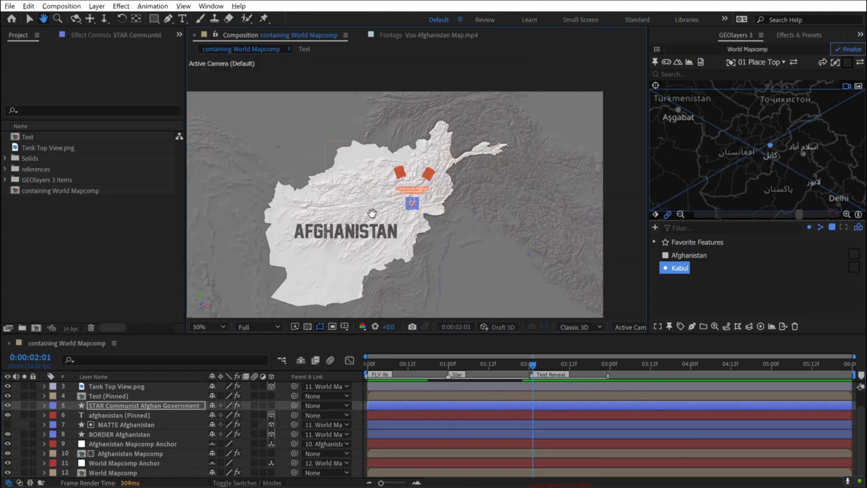
pyautogui.moveTo(344, 238); pyautogui.dragTo(385, 226)
pyautogui.press('v')
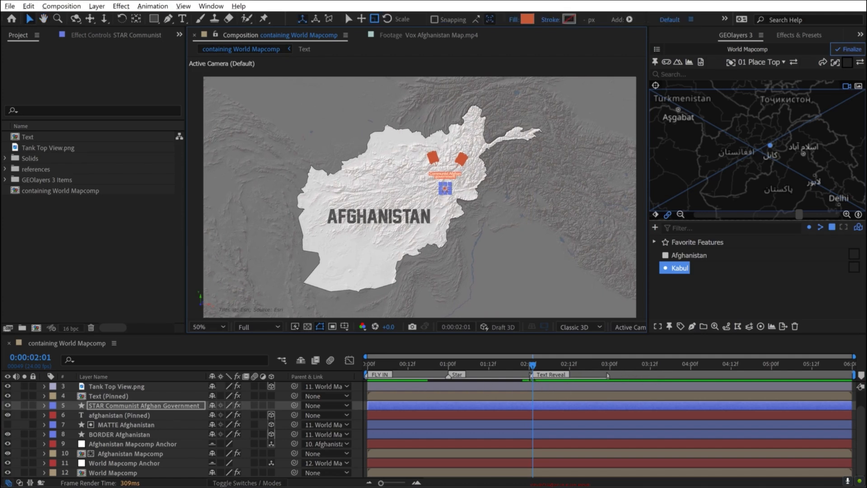
pyautogui.doubleClick(533, 374)
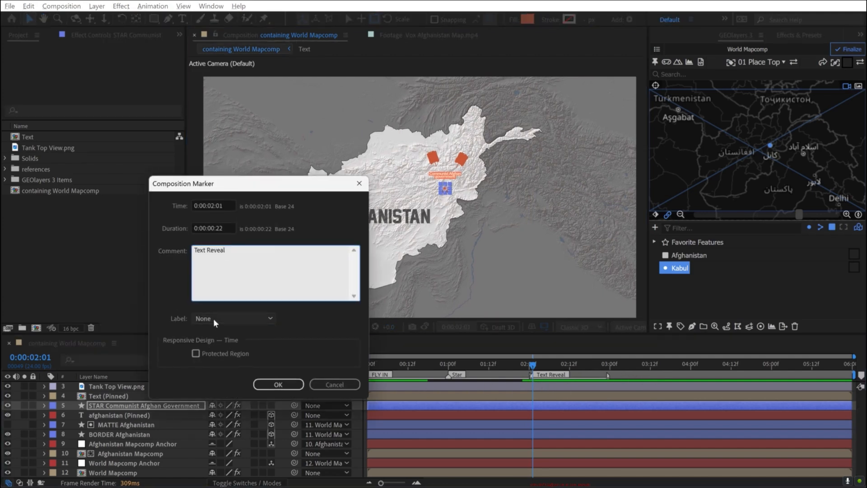
pyautogui.click(213, 318)
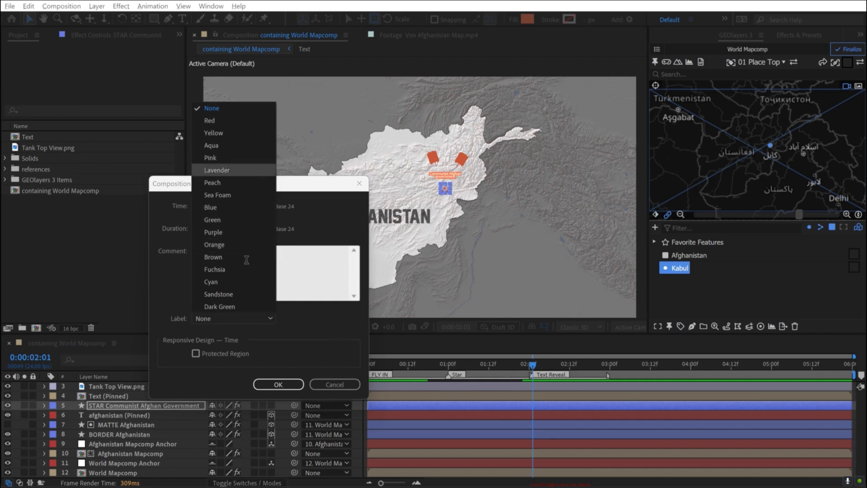
pyautogui.click(343, 384)
pyautogui.click(344, 382)
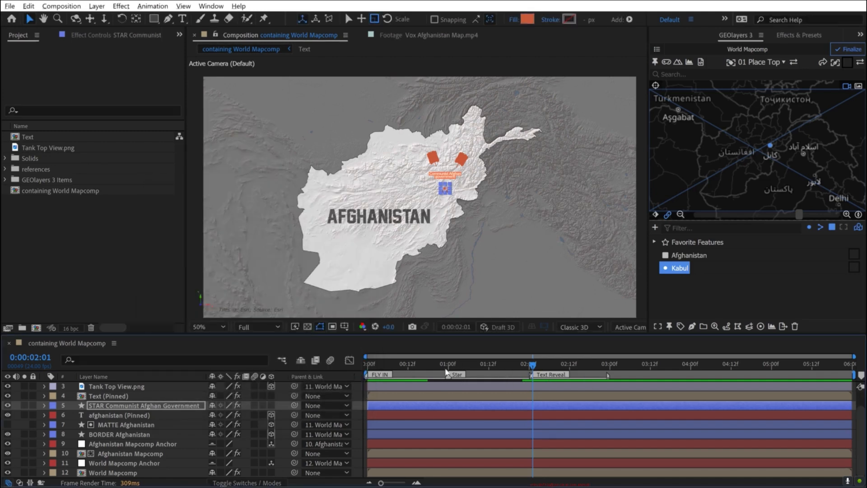
# - Open the Text (Pinned) precomposition from the map composition
pyautogui.press('/')
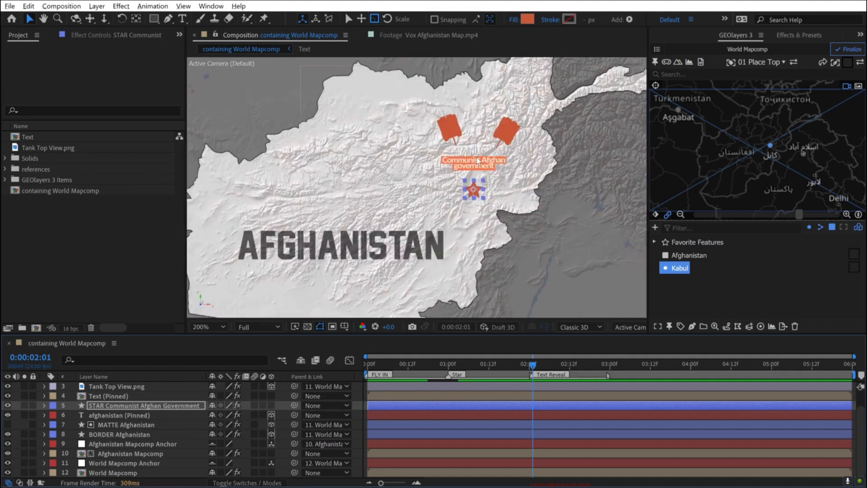
pyautogui.press('h')
pyautogui.moveTo(508, 140); pyautogui.dragTo(401, 187)
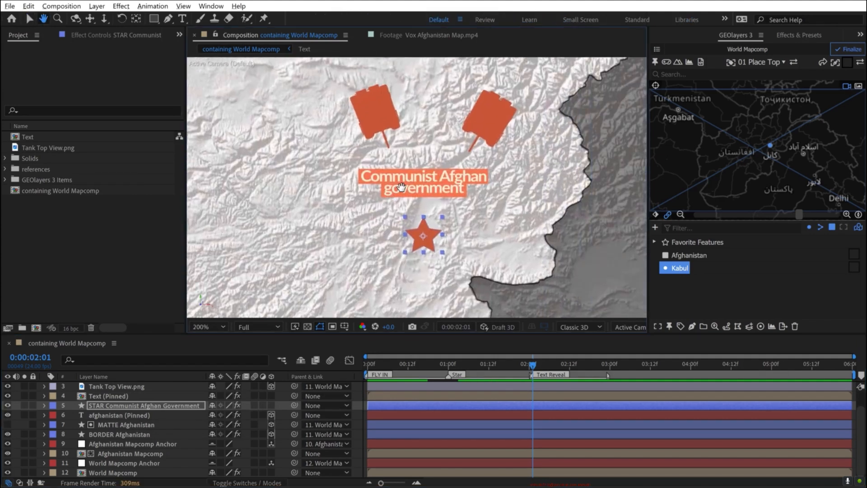
pyautogui.press('v')
pyautogui.click(102, 397)
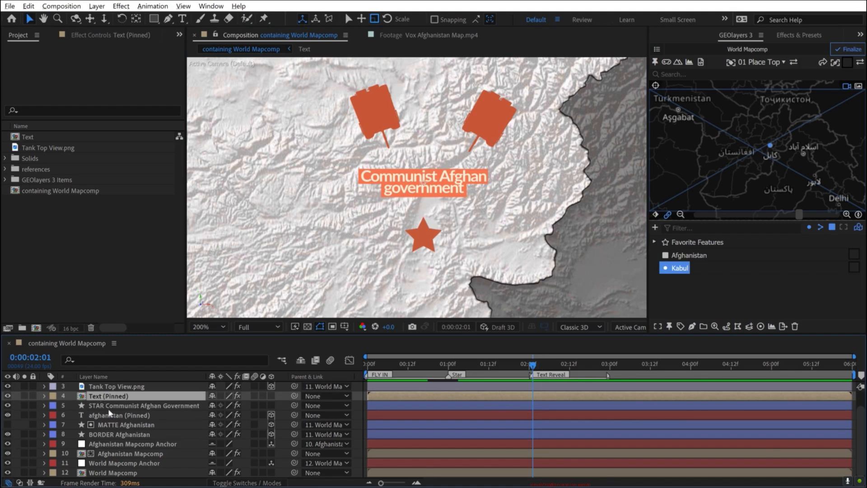
pyautogui.doubleClick(108, 396)
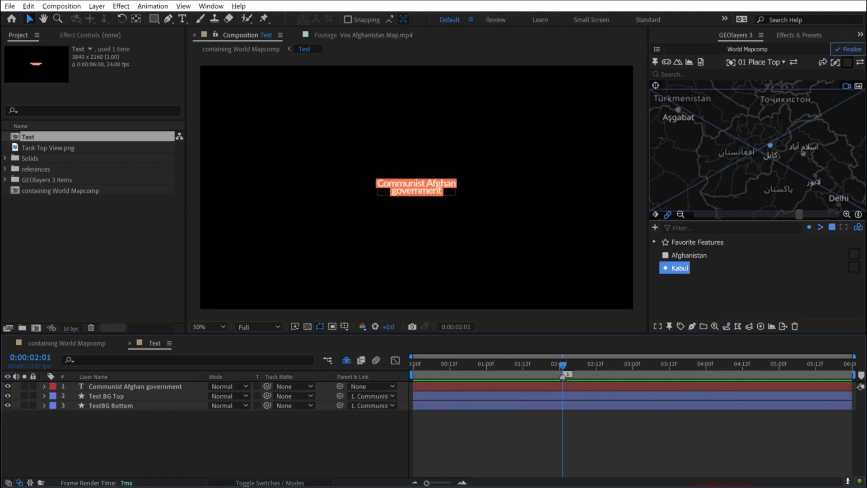
# - Set the comment of the Text composition's marker at 0:00:02:01 to Text Reveal
pyautogui.doubleClick(637, 375)
pyautogui.write('Text Rev')
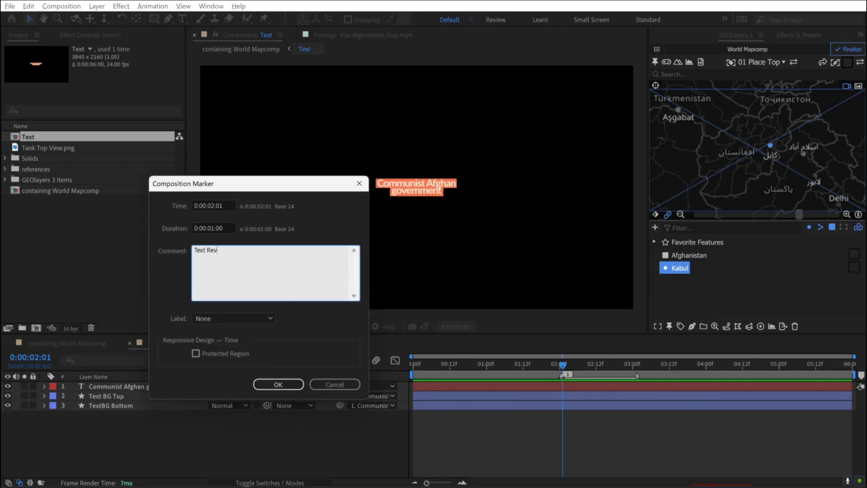
pyautogui.write('eal')
pyautogui.press('Return')
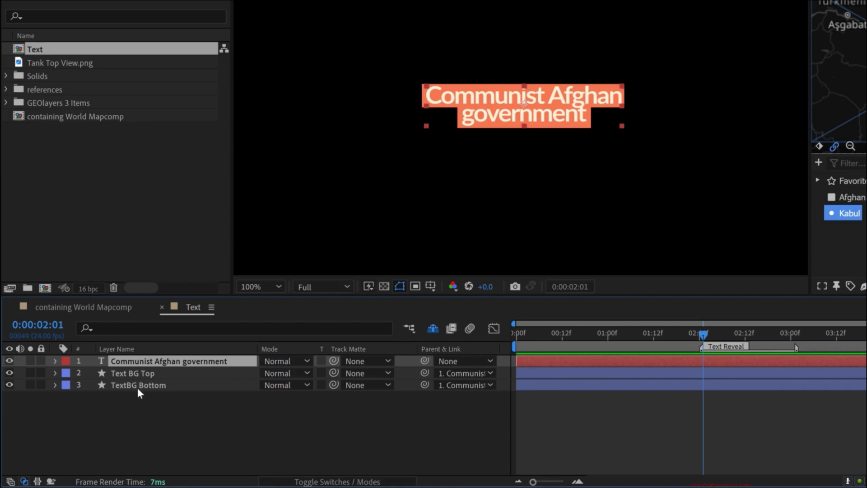
# - Duplicate the Communist Afghan government text layer and shorten the original's text to Communist Afghan
pyautogui.click(122, 375)
pyautogui.click(120, 383)
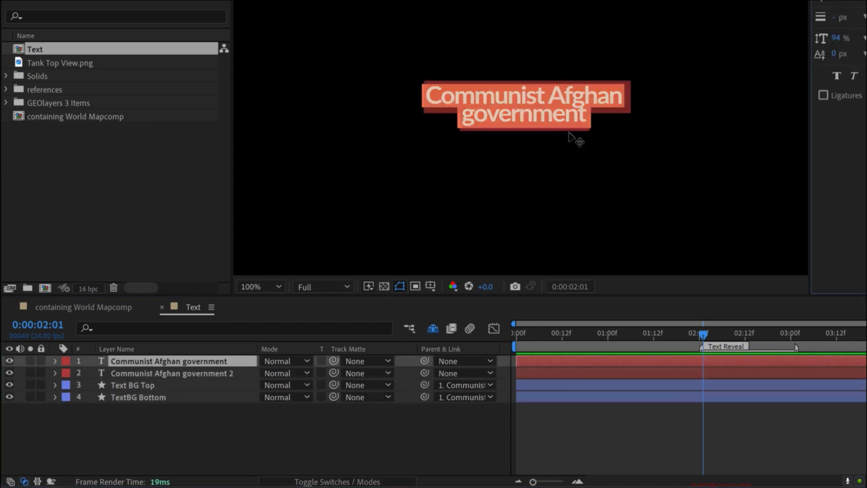
pyautogui.press('BackSpace')
pyautogui.press('BackSpace')
pyautogui.press('BackSpace')
pyautogui.press('BackSpace')
pyautogui.press('BackSpace')
pyautogui.press('BackSpace')
pyautogui.press('BackSpace')
pyautogui.press('BackSpace')
pyautogui.press('BackSpace')
pyautogui.press('BackSpace')
pyautogui.press('BackSpace')
pyautogui.press('BackSpace')
pyautogui.press('BackSpace')
pyautogui.press('BackSpace')
pyautogui.press('BackSpace')
pyautogui.press('BackSpace')
pyautogui.press('BackSpace')
pyautogui.press('BackSpace')
pyautogui.press('BackSpace')
pyautogui.press('BackSpace')
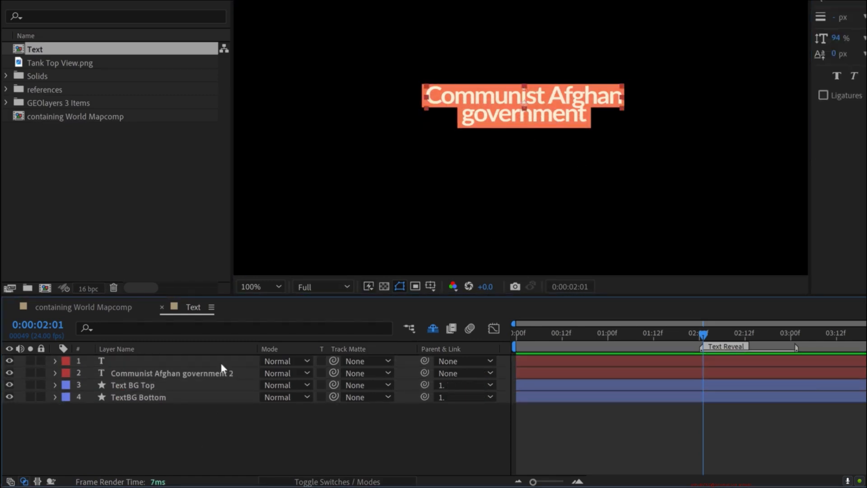
pyautogui.click(220, 361)
# - Shorten the duplicate text layer to read government, and hide both text layers
pyautogui.click(9, 360)
pyautogui.click(115, 372)
pyautogui.press('BackSpace')
pyautogui.press('BackSpace')
pyautogui.press('BackSpace')
pyautogui.press('BackSpace')
pyautogui.press('BackSpace')
pyautogui.press('BackSpace')
pyautogui.press('BackSpace')
pyautogui.press('BackSpace')
pyautogui.press('BackSpace')
pyautogui.press('BackSpace')
pyautogui.press('BackSpace')
pyautogui.press('BackSpace')
pyautogui.press('BackSpace')
pyautogui.press('BackSpace')
pyautogui.press('BackSpace')
pyautogui.press('BackSpace')
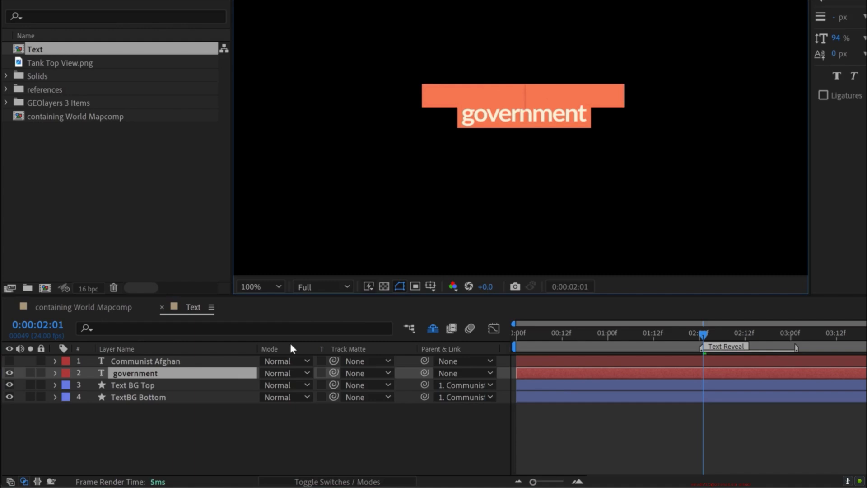
pyautogui.click(9, 373)
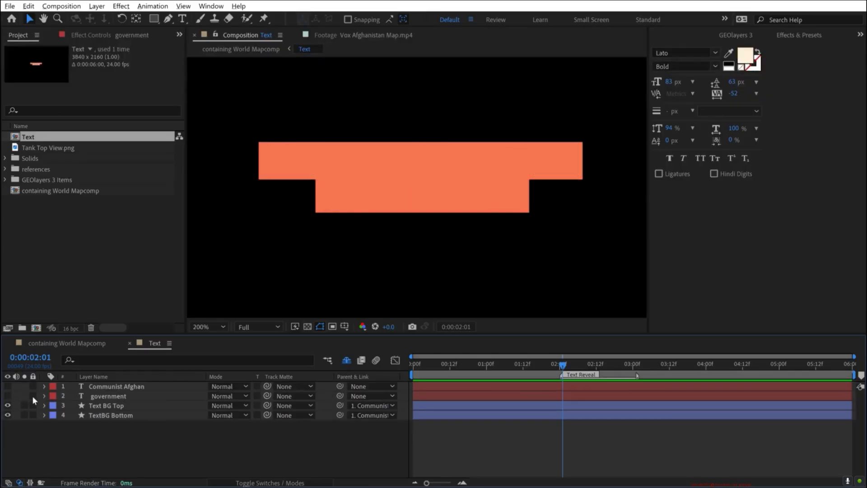
# - Move the anchor points of Text BG Top and TextBG Bottom to the middle of their left edges
pyautogui.click(103, 405)
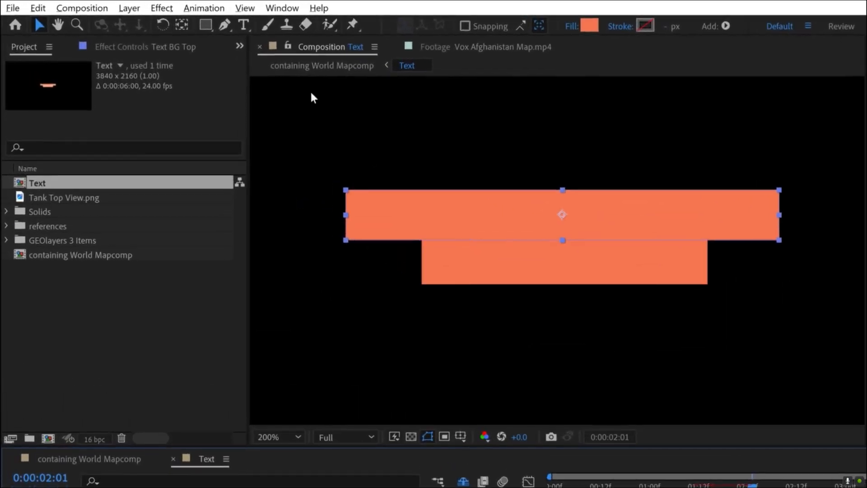
pyautogui.click(181, 26)
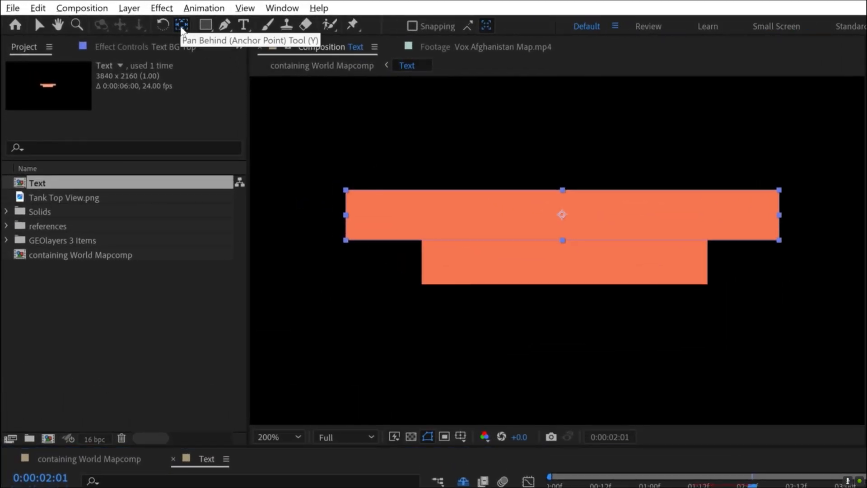
pyautogui.moveTo(561, 216); pyautogui.dragTo(349, 219)
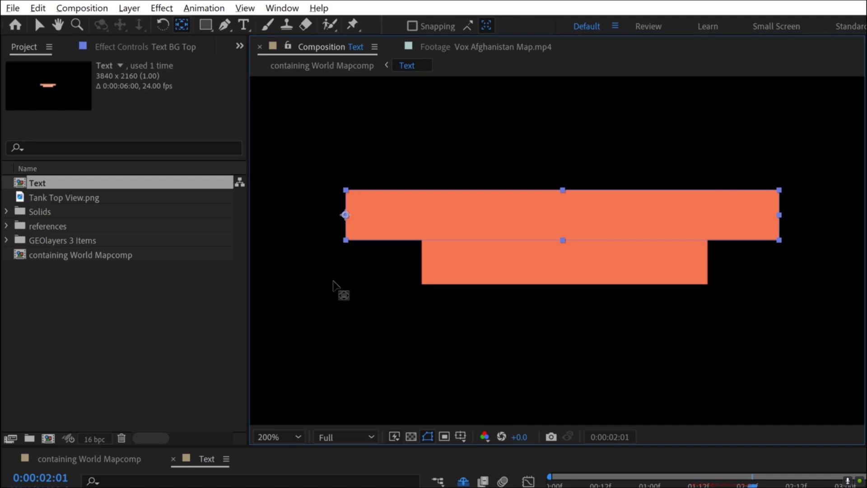
pyautogui.click(451, 267)
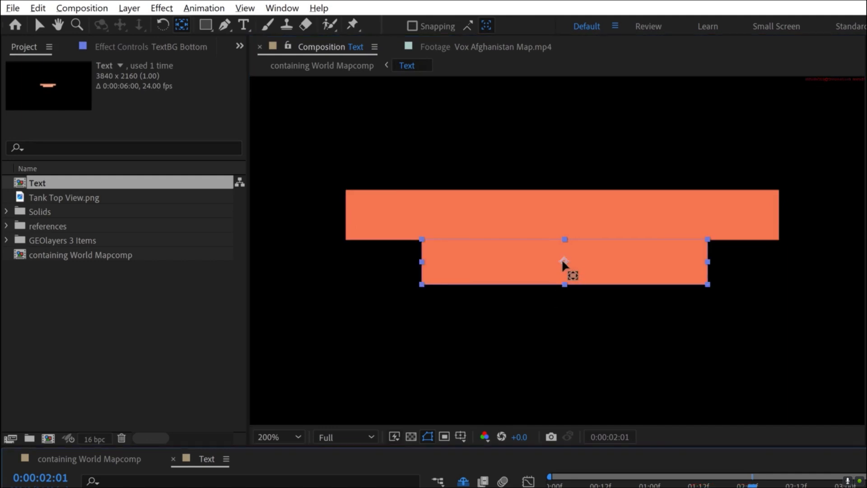
pyautogui.moveTo(479, 268); pyautogui.dragTo(441, 270)
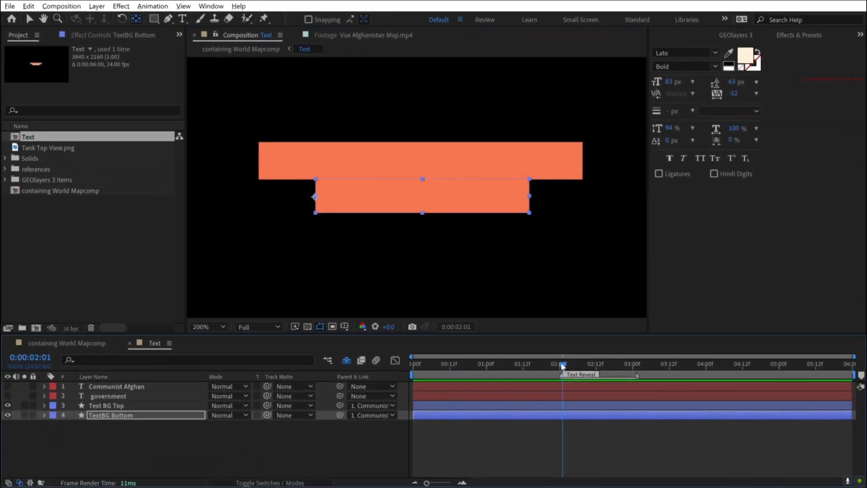
# - Add Scale keyframes to Text BG Top and TextBG Bottom at 0:00:02:01
pyautogui.keyDown('ctrl'); pyautogui.click(106, 405); pyautogui.keyUp('ctrl')
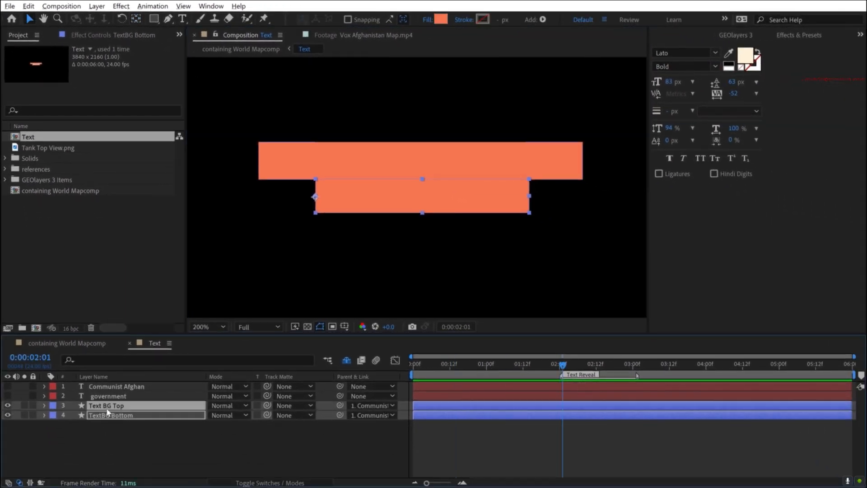
pyautogui.press('s')
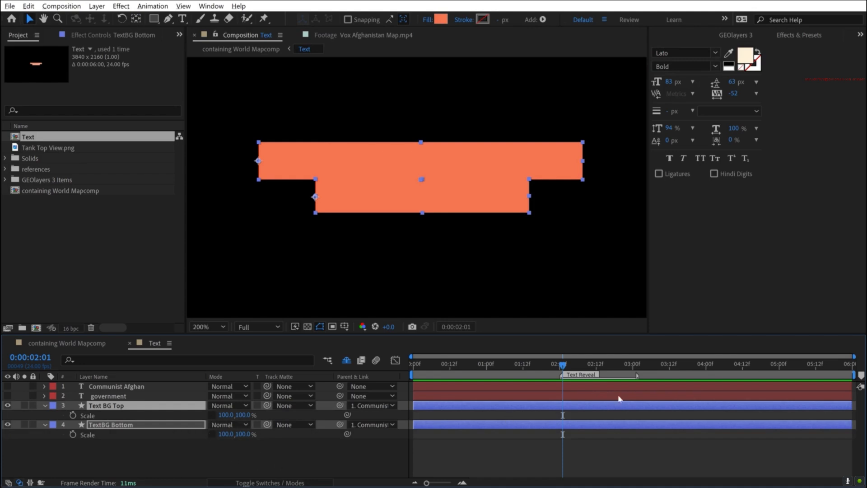
pyautogui.click(73, 415)
pyautogui.click(72, 434)
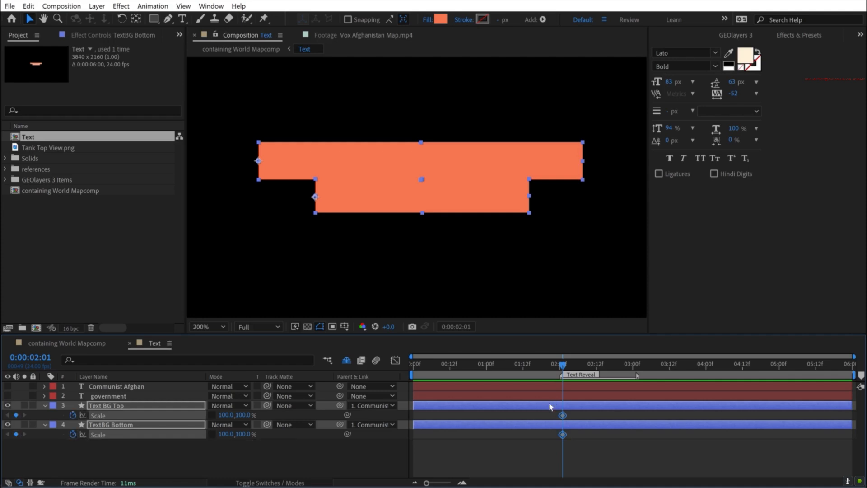
# - Move both Scale keyframes to the end of the Text Reveal marker and key a 0% horizontal scale for both backgrounds at 0:00:02:01
pyautogui.moveTo(565, 418); pyautogui.dragTo(634, 421)
pyautogui.click(226, 414)
pyautogui.write('0')
pyautogui.click(284, 451)
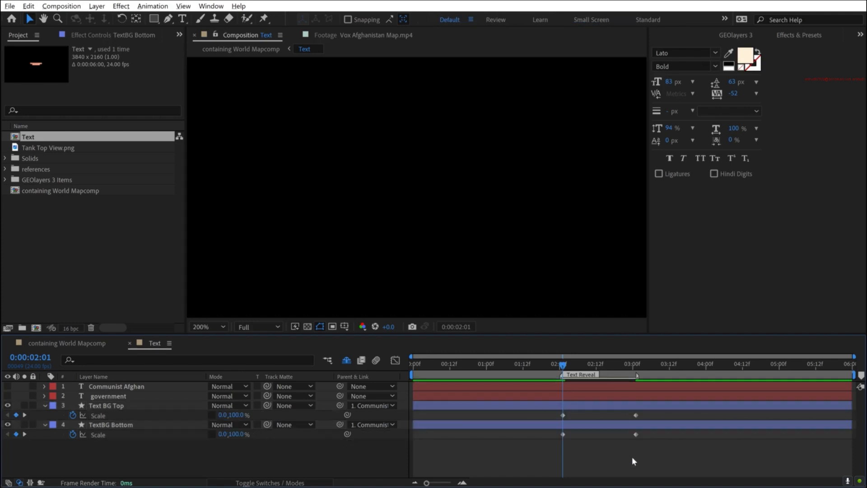
# - Apply Easy Ease to all Scale keyframes of the two text backgrounds and preview the reveal
pyautogui.moveTo(564, 366)
pyautogui.mouseDown()
pyautogui.moveTo(644, 367)
pyautogui.moveTo(555, 367)
pyautogui.mouseUp()
pyautogui.moveTo(646, 440); pyautogui.dragTo(562, 412)
pyautogui.rightClick(536, 408)
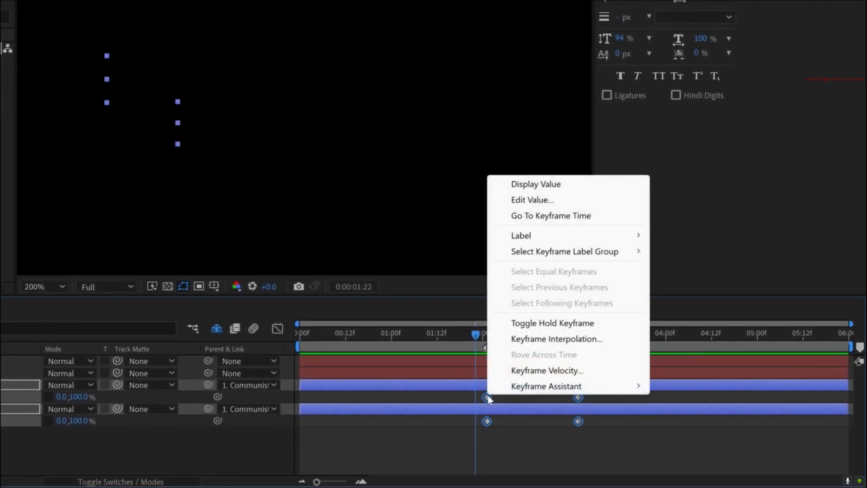
pyautogui.moveTo(557, 400)
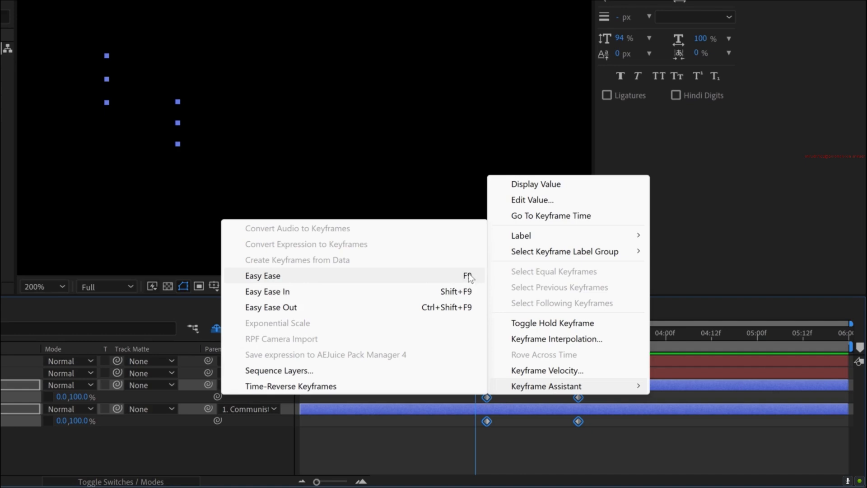
pyautogui.click(450, 275)
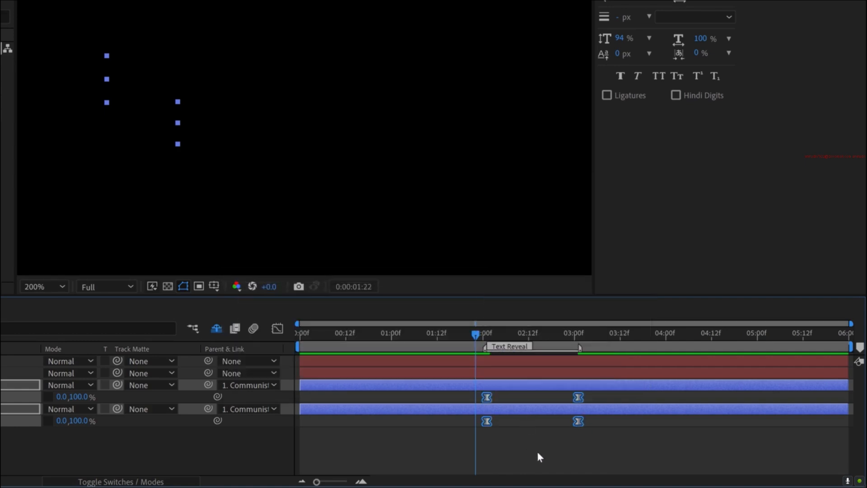
pyautogui.press('space')
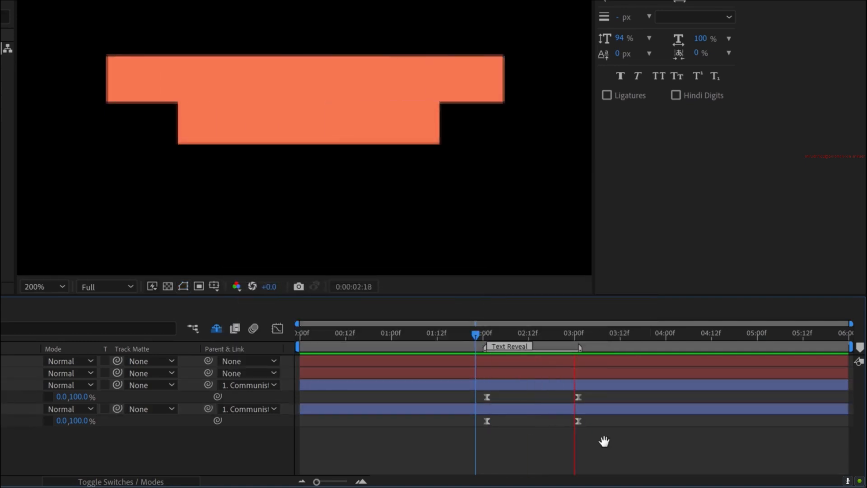
pyautogui.press('space')
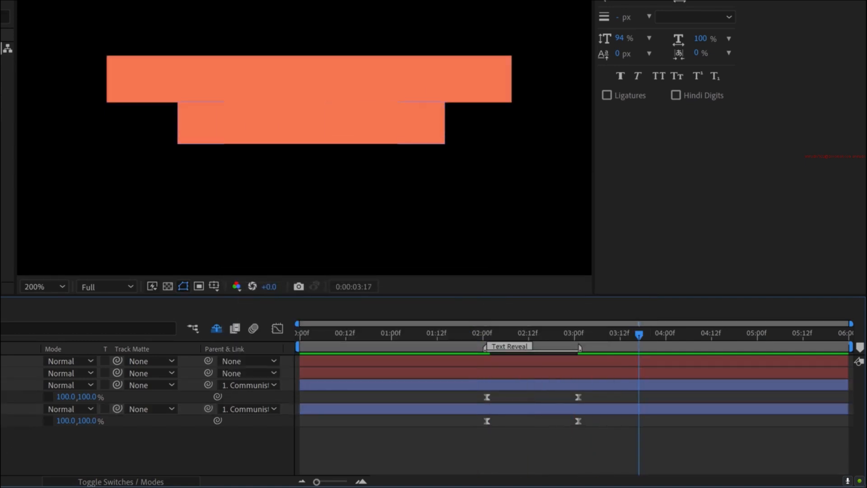
# - Delay TextBG Bottom's Scale keyframes to about 0:00:02:08 and 0:00:03:06, and preview the staggered reveal
pyautogui.click(4, 409)
pyautogui.moveTo(467, 419); pyautogui.dragTo(633, 424)
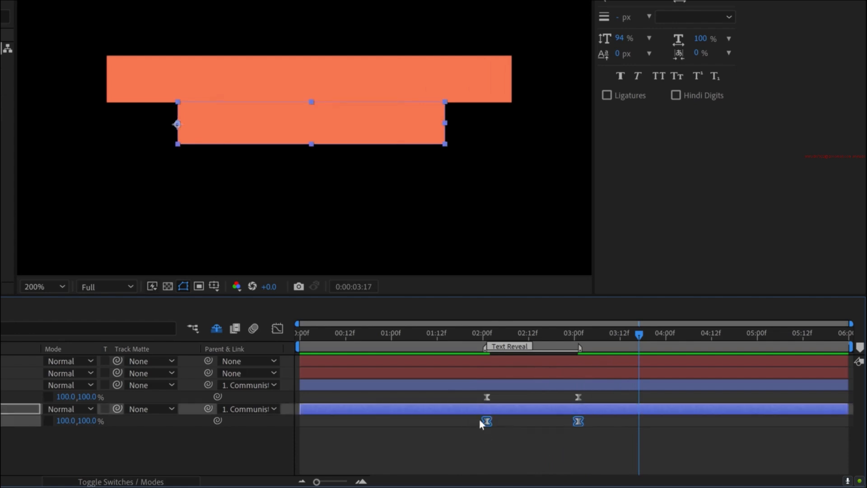
pyautogui.moveTo(487, 422); pyautogui.dragTo(512, 421)
pyautogui.click(592, 444)
pyautogui.click(605, 421)
pyautogui.moveTo(605, 422); pyautogui.dragTo(597, 421)
pyautogui.click(503, 329)
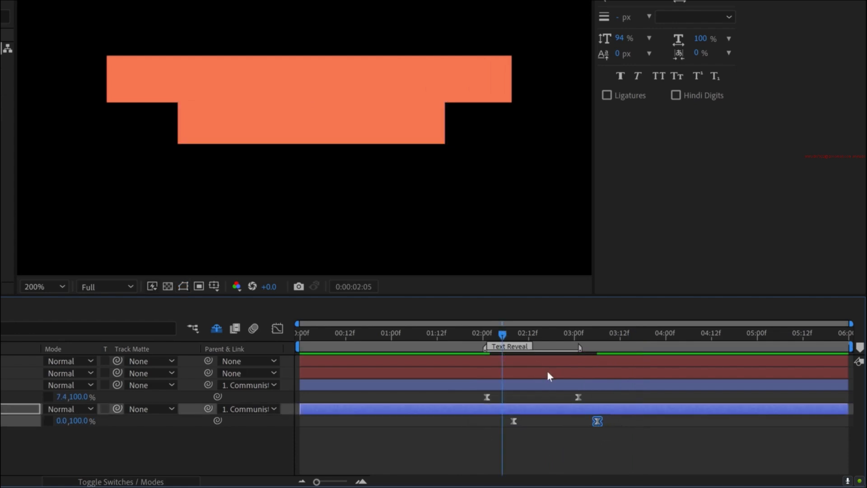
pyautogui.press('space')
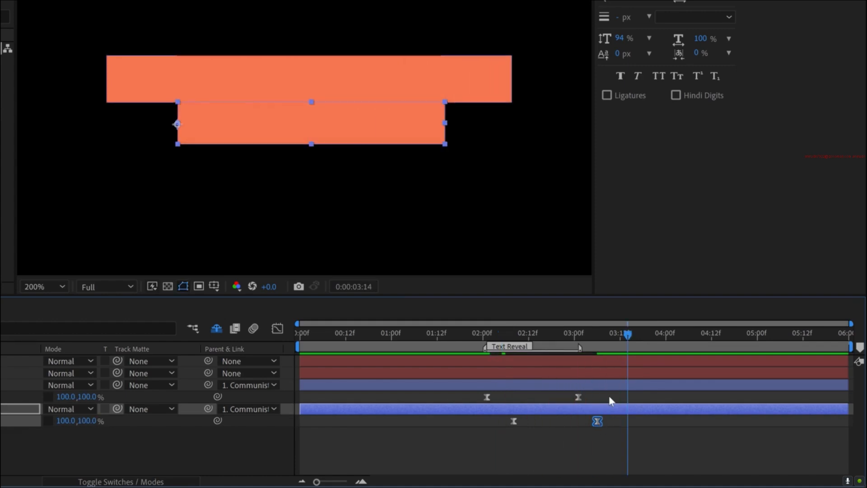
# - Reshape the speed curves of both text backgrounds' Scale keyframes into a fast start with a slow ease-out, and preview the reveal
pyautogui.moveTo(611, 397); pyautogui.dragTo(306, 368)
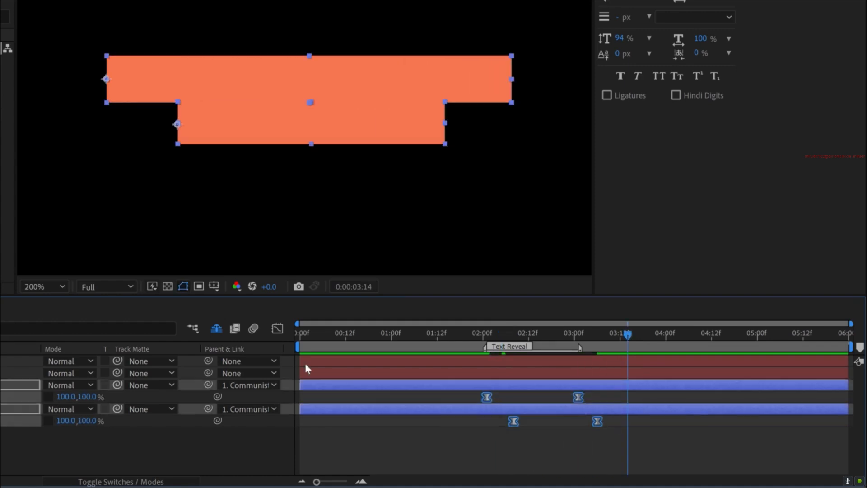
pyautogui.click(277, 329)
pyautogui.moveTo(622, 358); pyautogui.dragTo(554, 420)
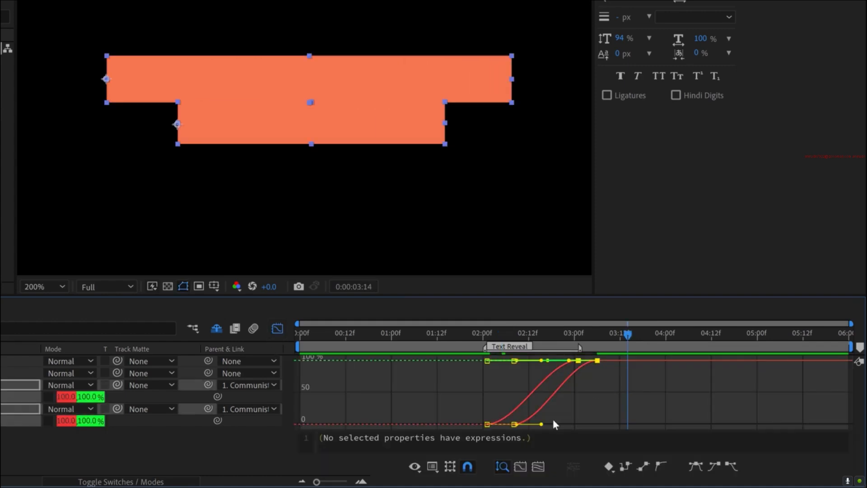
pyautogui.click(467, 465)
pyautogui.click(474, 330)
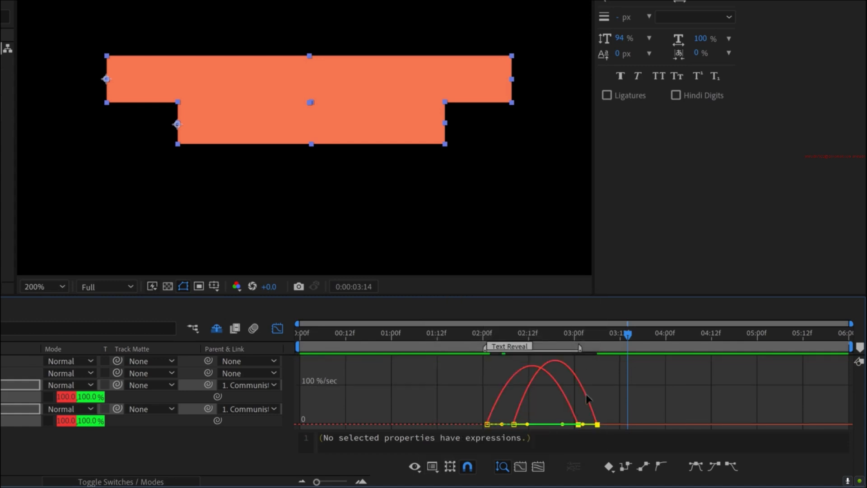
pyautogui.moveTo(615, 382); pyautogui.dragTo(560, 427)
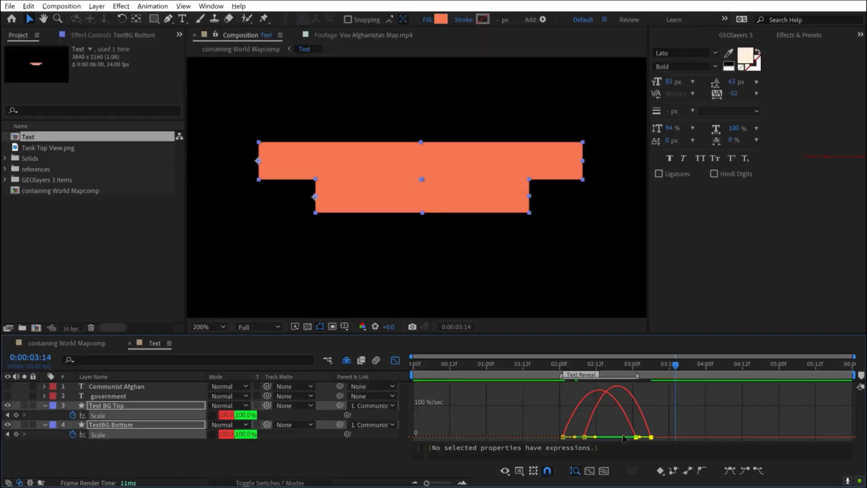
pyautogui.moveTo(623, 438); pyautogui.dragTo(609, 434)
pyautogui.press('space')
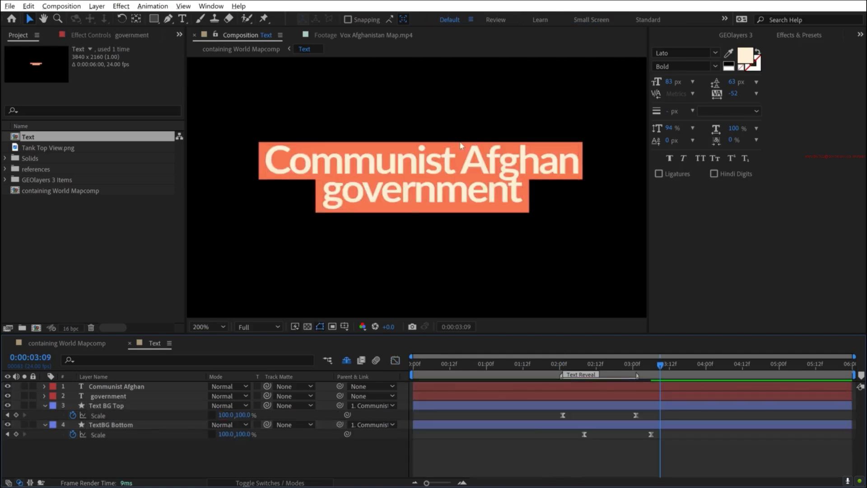
# - Use Text BG Top as the track matte for the Communist Afghan text, and turn that background's visibility back on
pyautogui.moveTo(643, 365); pyautogui.dragTo(592, 364)
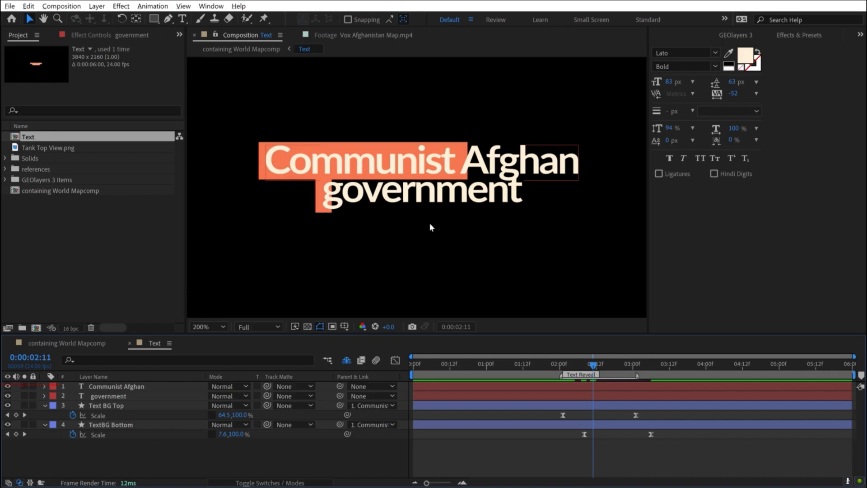
pyautogui.click(118, 386)
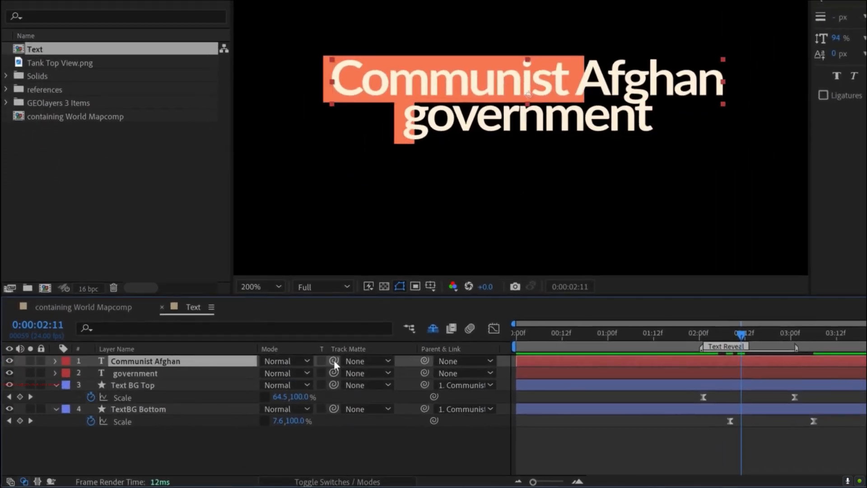
pyautogui.moveTo(335, 361); pyautogui.dragTo(131, 384)
pyautogui.moveTo(711, 334); pyautogui.dragTo(728, 342)
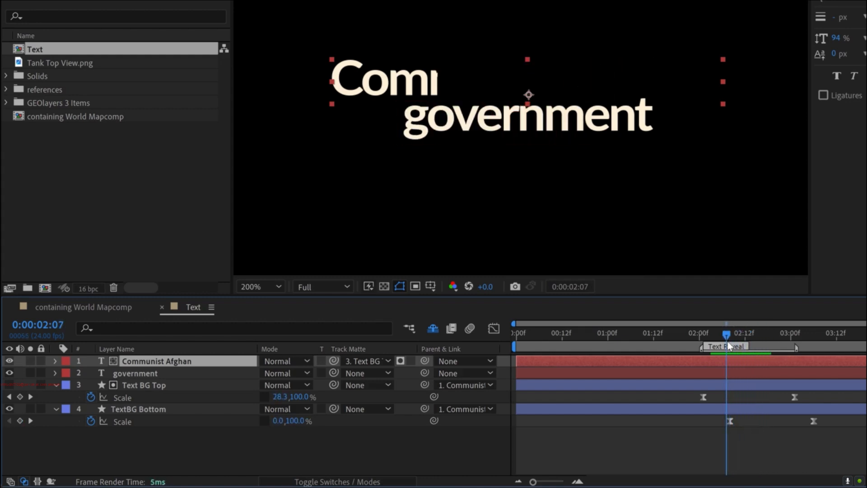
pyautogui.click(9, 385)
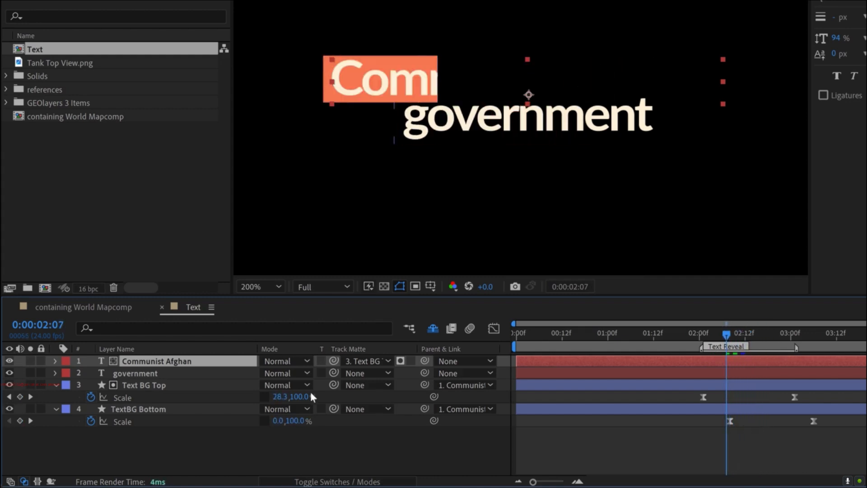
# - Use TextBG Bottom as the track matte for the government text, make that background visible again, and preview the label reveal
pyautogui.click(138, 373)
pyautogui.moveTo(332, 373); pyautogui.dragTo(142, 408)
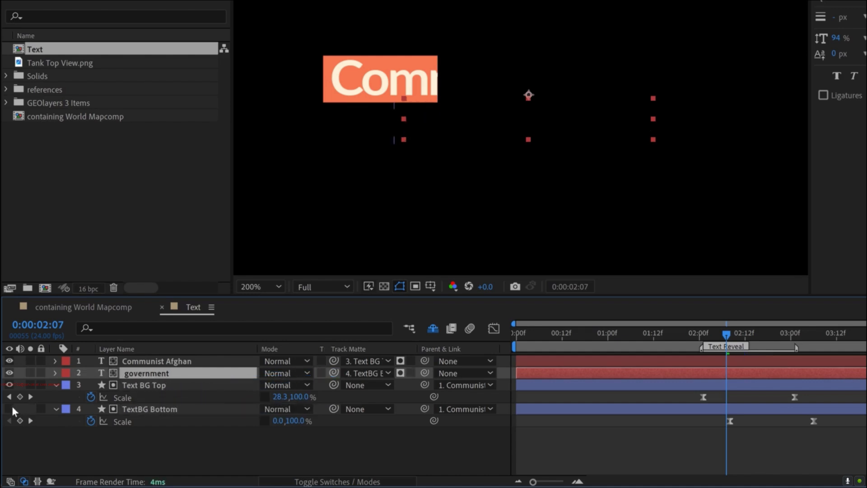
pyautogui.press('space')
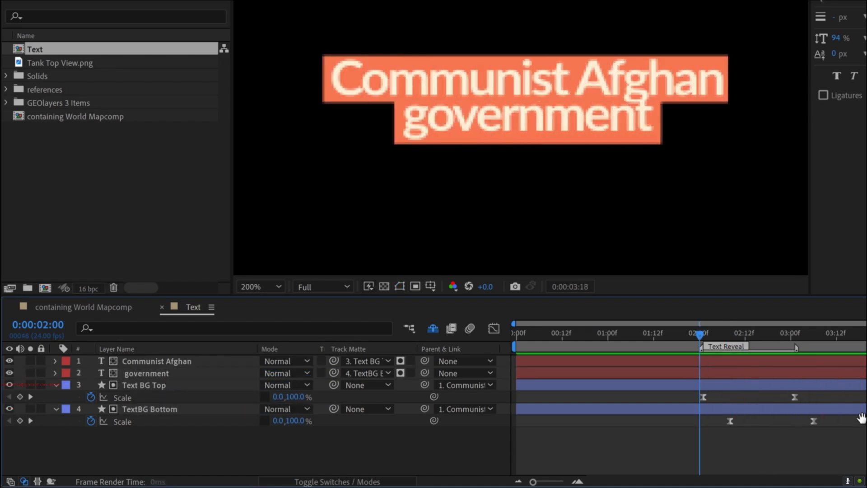
pyautogui.moveTo(797, 335); pyautogui.dragTo(732, 337)
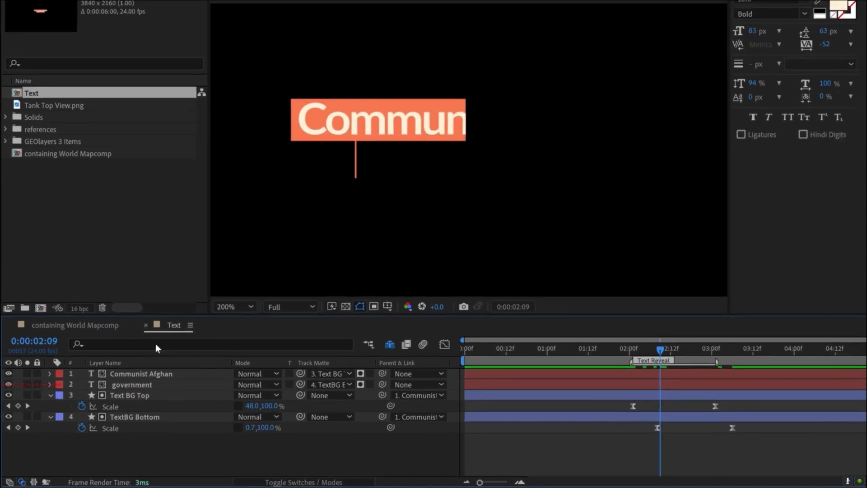
# - Return to the containing World Mapcomp composition and create a centred full-height circle on a new shape layer
pyautogui.click(145, 325)
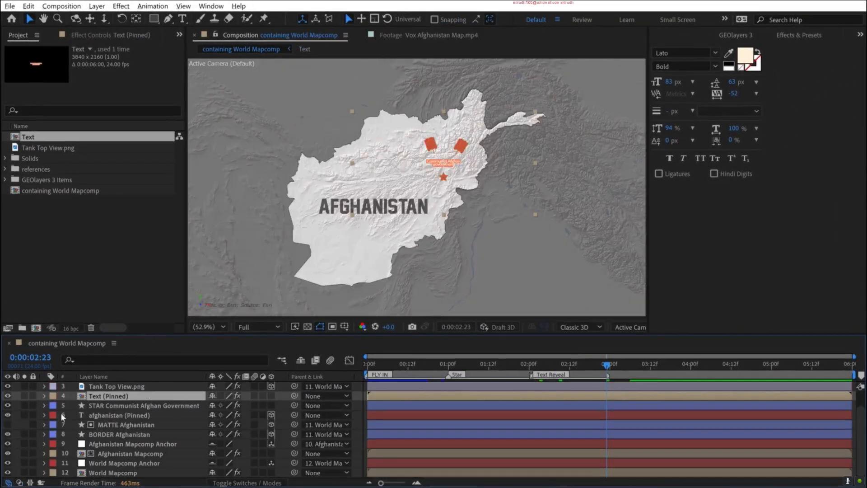
pyautogui.click(16, 412)
pyautogui.click(153, 18)
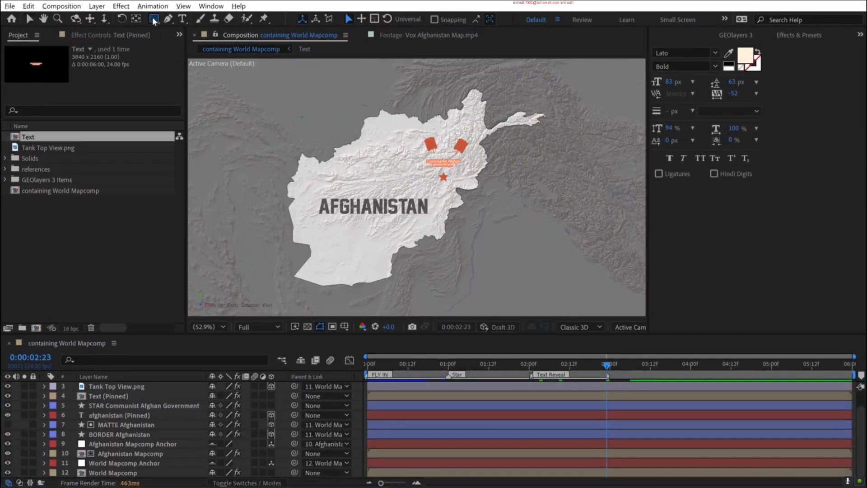
pyautogui.moveTo(153, 17); pyautogui.dragTo(204, 42)
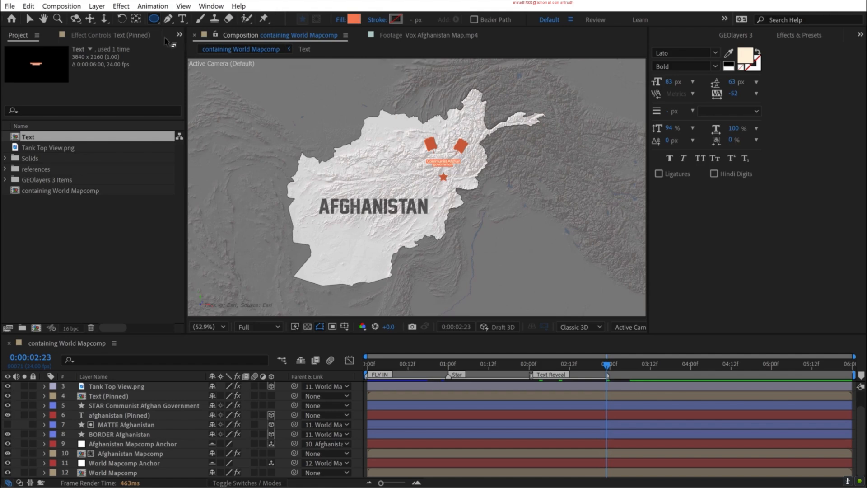
pyautogui.doubleClick(154, 19)
pyautogui.press('v')
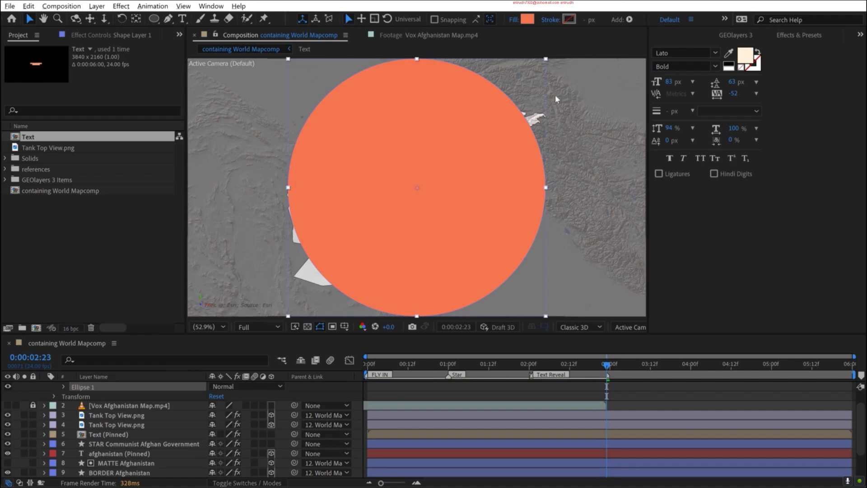
# - Remove the circle's fill and give it a solid-colour stroke about 1100 px wide
pyautogui.click(515, 23)
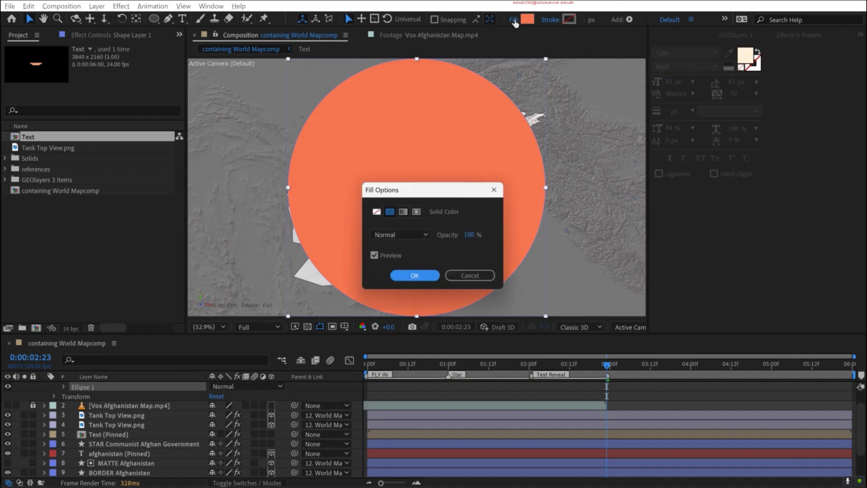
pyautogui.click(375, 211)
pyautogui.click(437, 277)
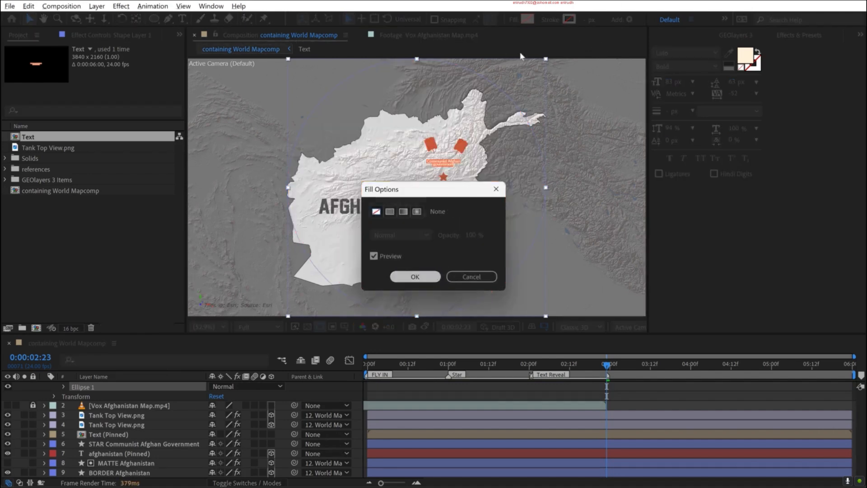
pyautogui.click(551, 22)
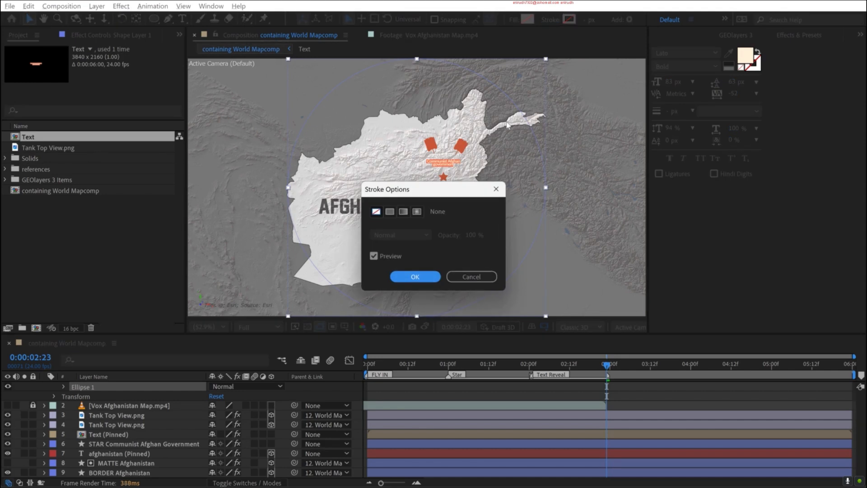
pyautogui.click(390, 212)
pyautogui.click(415, 276)
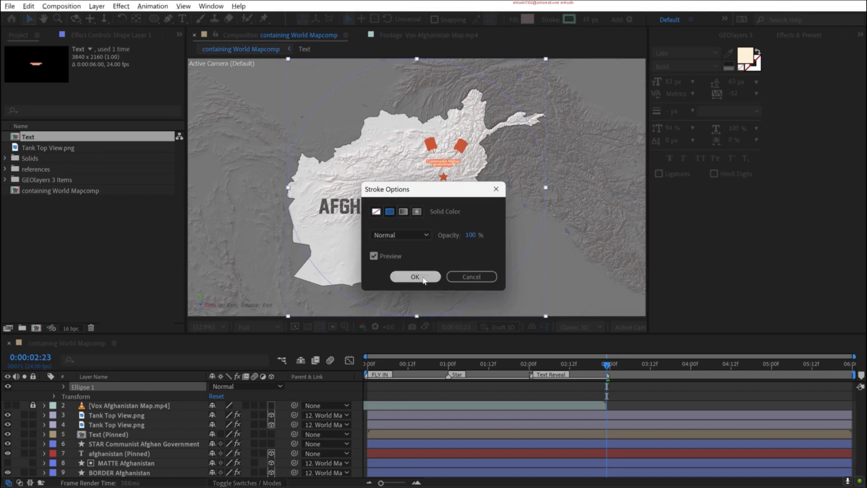
pyautogui.moveTo(586, 20)
pyautogui.mouseDown()
pyautogui.moveTo(853, 20)
pyautogui.moveTo(623, 18)
pyautogui.mouseUp()
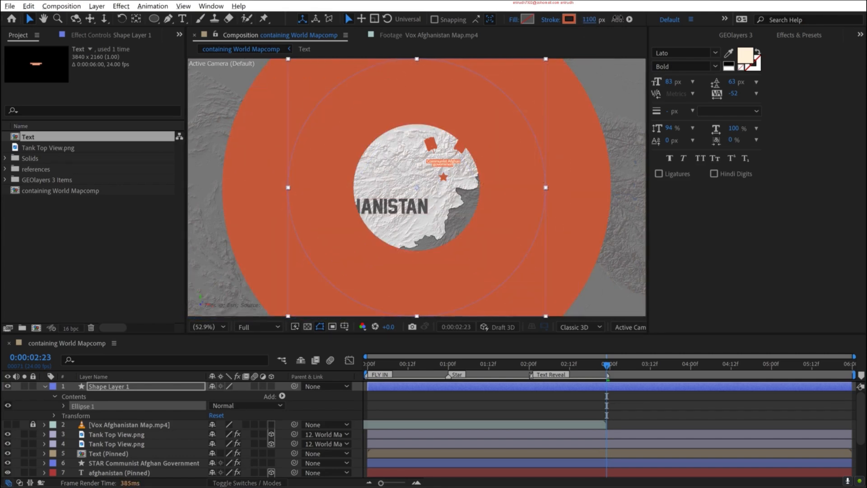
# - Scale the ring's shape layer down to 30% and set its stroke width to 1200 px
pyautogui.click(591, 20)
pyautogui.write('800')
pyautogui.press('Return')
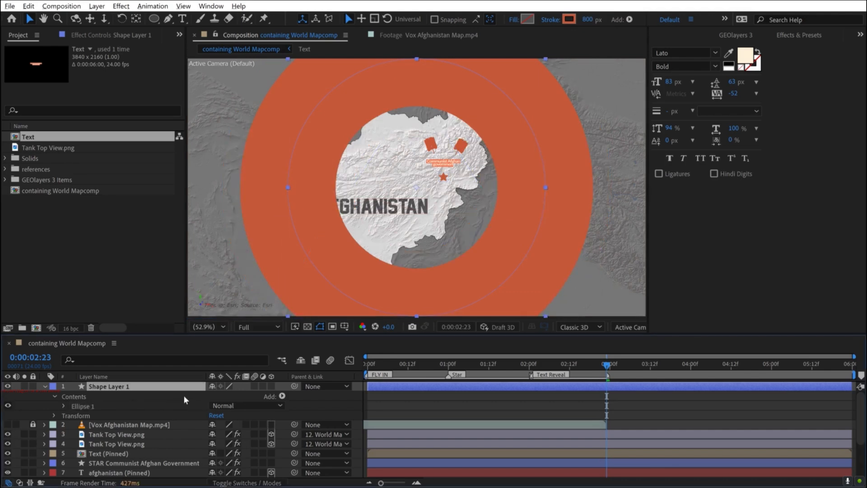
pyautogui.press('s')
pyautogui.moveTo(223, 398); pyautogui.dragTo(185, 398)
pyautogui.click(591, 20)
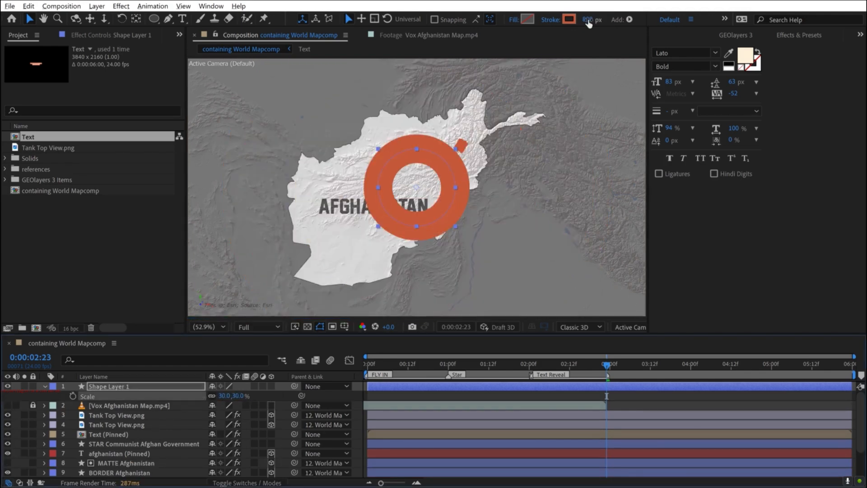
pyautogui.write('1200')
pyautogui.press('Return')
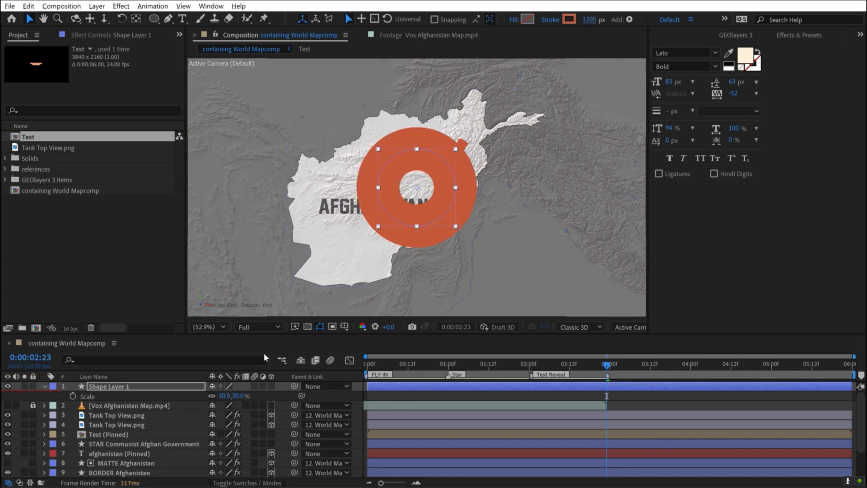
# - Rename the ring's shape layer to Ellipse
pyautogui.click(95, 390)
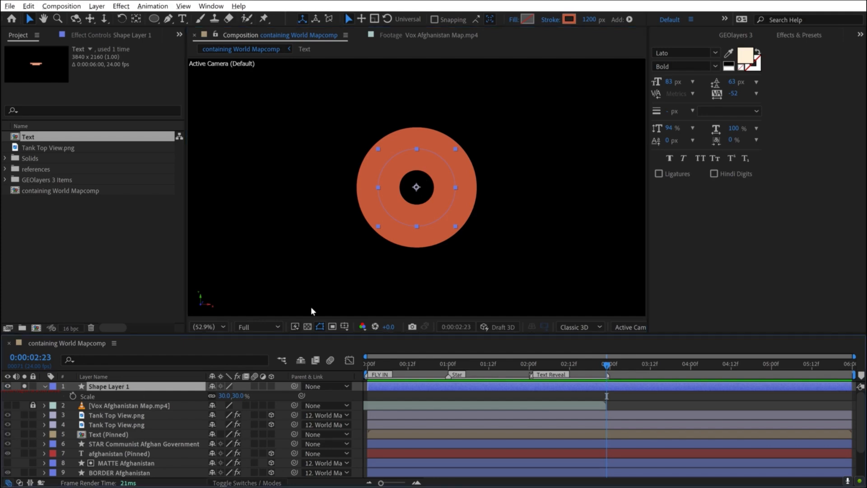
pyautogui.press('Return')
pyautogui.write('Ellipse')
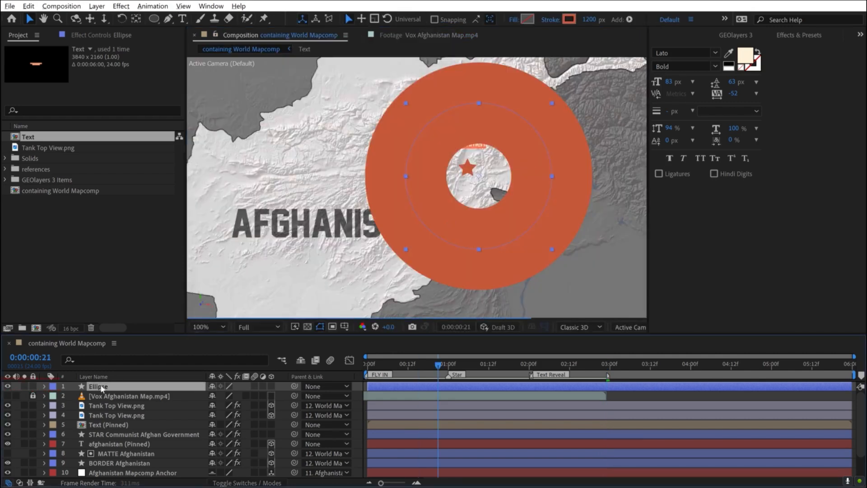
# - Pin the Ellipse layer to the Kabul feature with GEOlayers 3 and play back the animation
pyautogui.click(730, 35)
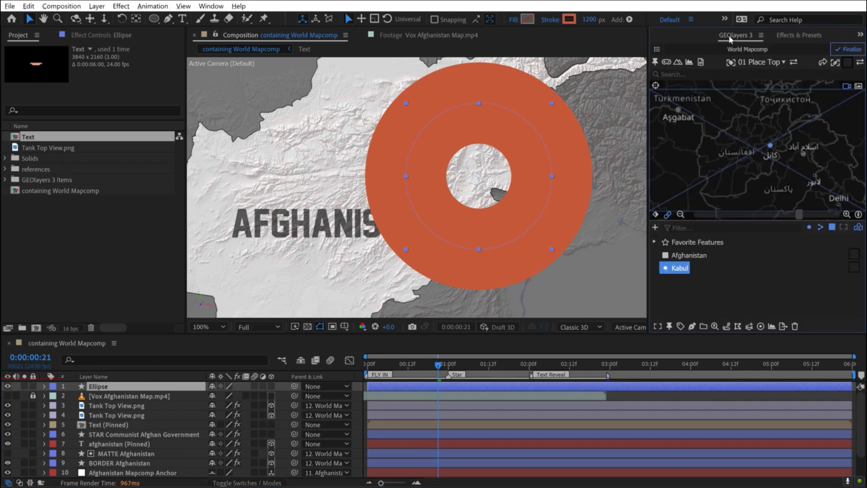
pyautogui.click(670, 326)
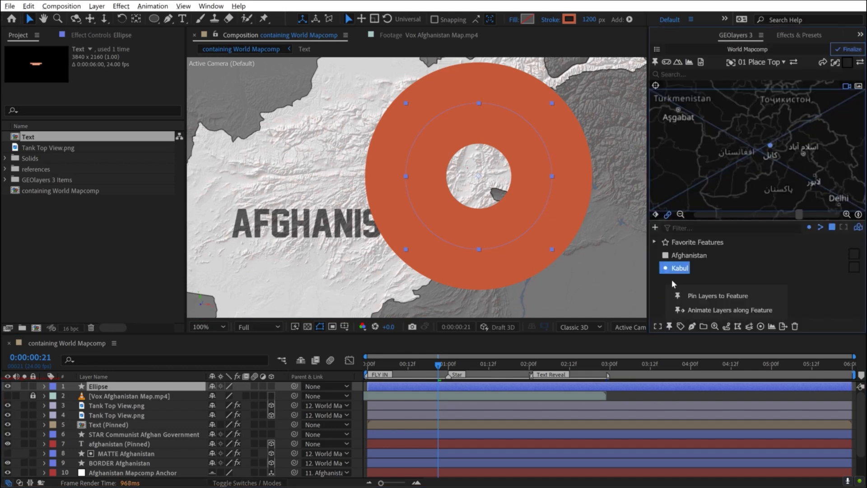
pyautogui.click(703, 296)
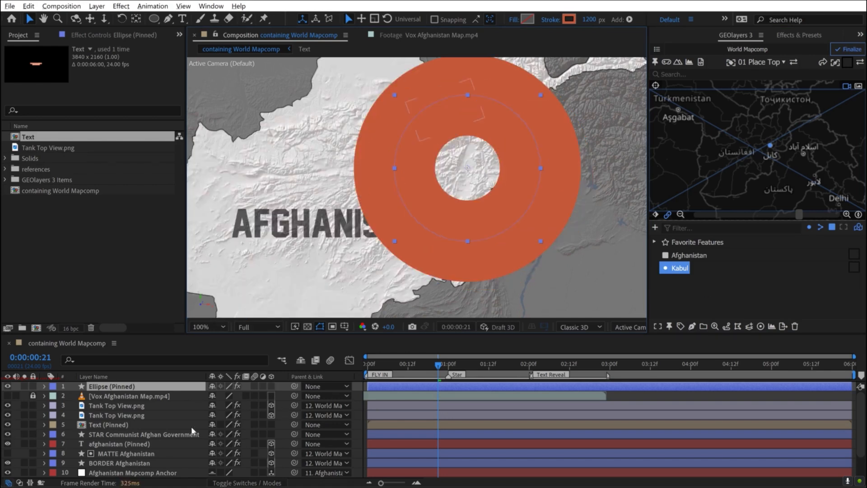
pyautogui.click(16, 411)
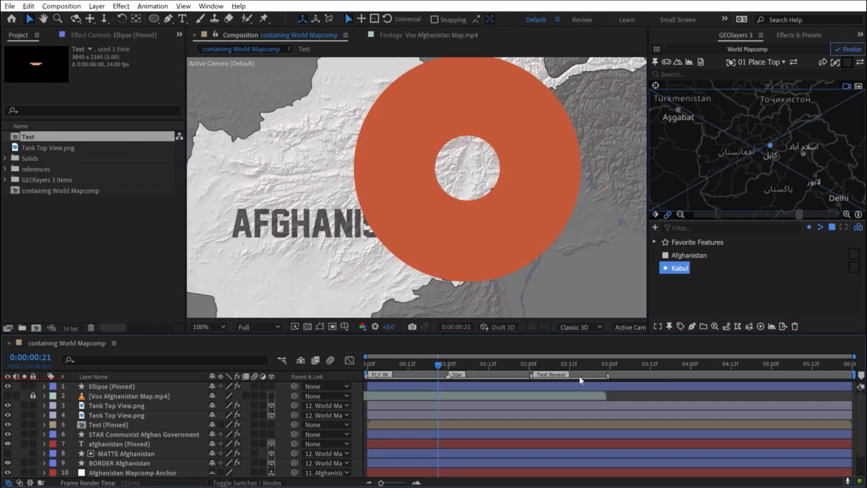
pyautogui.press('space')
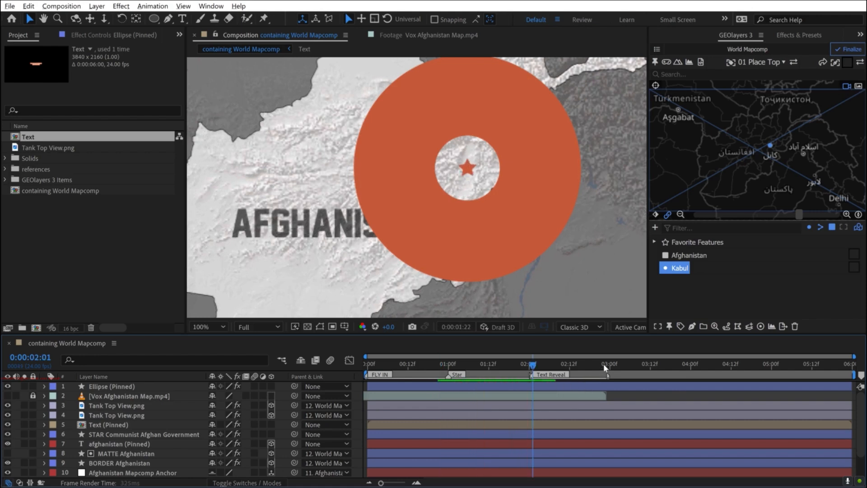
# - Place the Ellipse (Pinned) layer directly below STAR Communist Afghan Government and reveal its Scale property
pyautogui.click(115, 387)
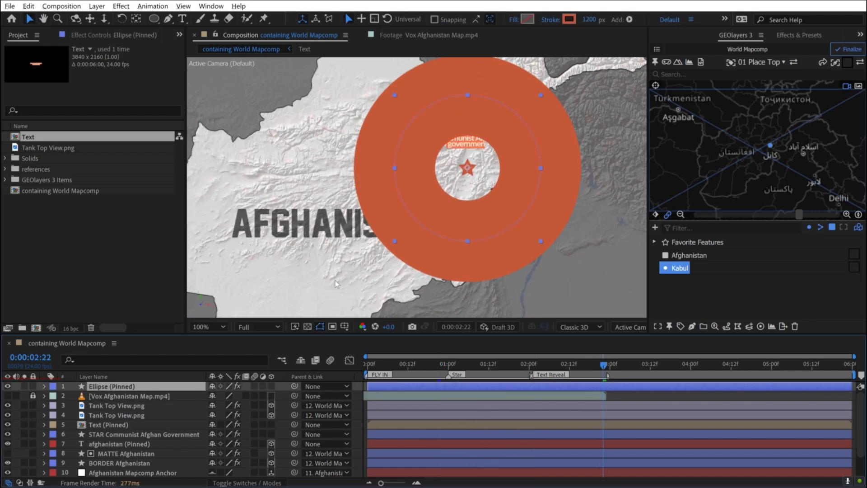
pyautogui.moveTo(107, 422); pyautogui.dragTo(109, 438)
pyautogui.press('s')
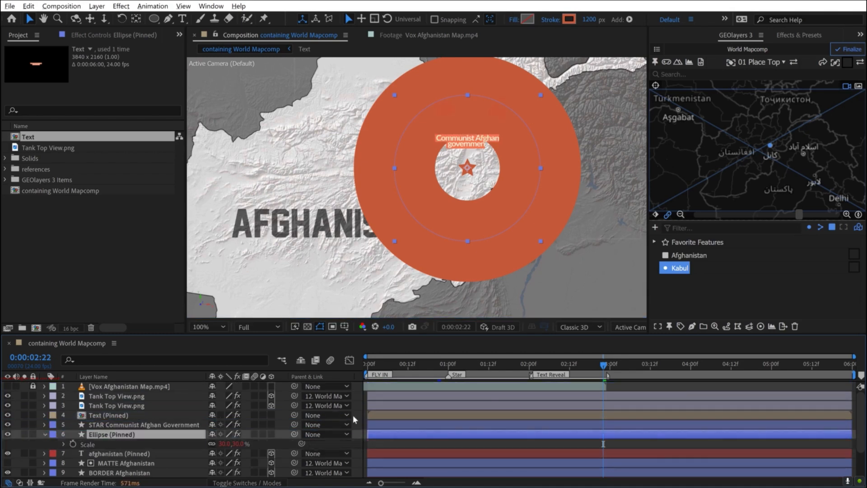
# - Animate the Ellipse's Scale from 0% at 0:00:02:23 to 100% at 0:00:04:13, and preview the expanding ring
pyautogui.click(734, 364)
pyautogui.moveTo(224, 444); pyautogui.dragTo(271, 443)
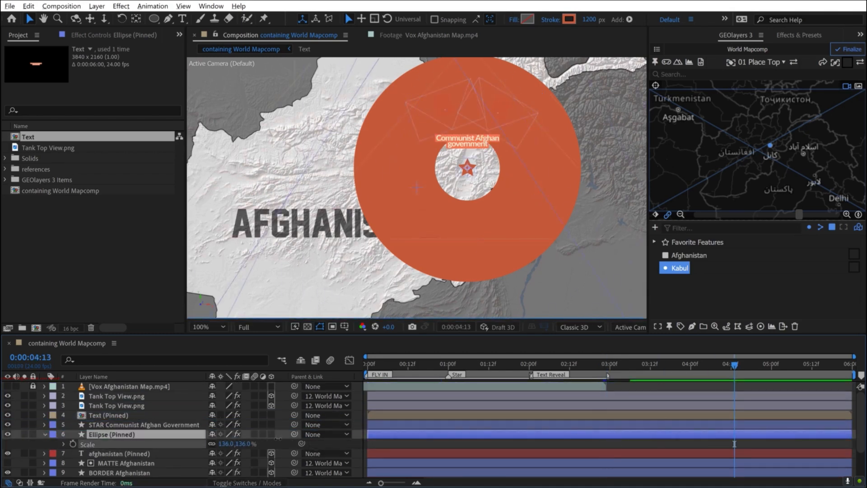
pyautogui.scroll(-1, 367, 237)
pyautogui.press('c')
pyautogui.click(226, 443)
pyautogui.write('100')
pyautogui.press('Return')
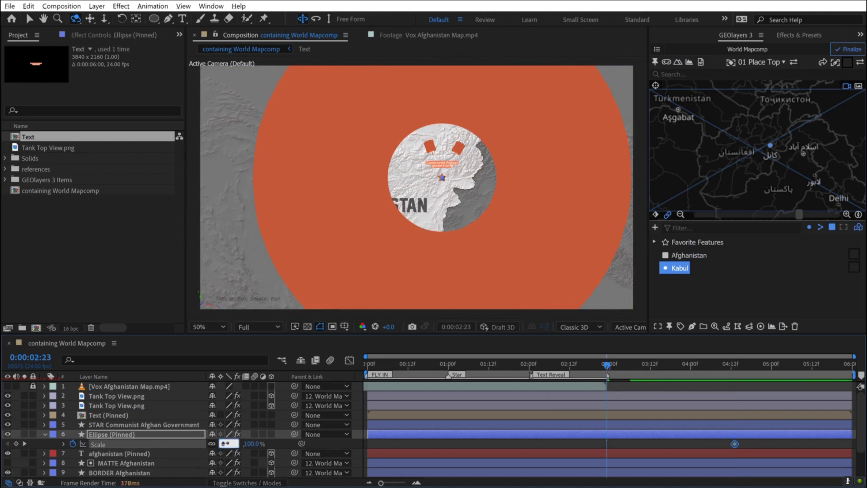
pyautogui.press('Return')
pyautogui.press('space')
pyautogui.press('space')
# - Add an Opacity fade to the Ellipse, from 100% at 0:00:02:23 to 0% at 0:00:04:13, and scrub through it
pyautogui.click(628, 435)
pyautogui.hotkey('shift', 't')
pyautogui.click(73, 454)
pyautogui.click(734, 364)
pyautogui.click(213, 453)
pyautogui.write('0')
pyautogui.press('Return')
pyautogui.moveTo(611, 364); pyautogui.dragTo(706, 393)
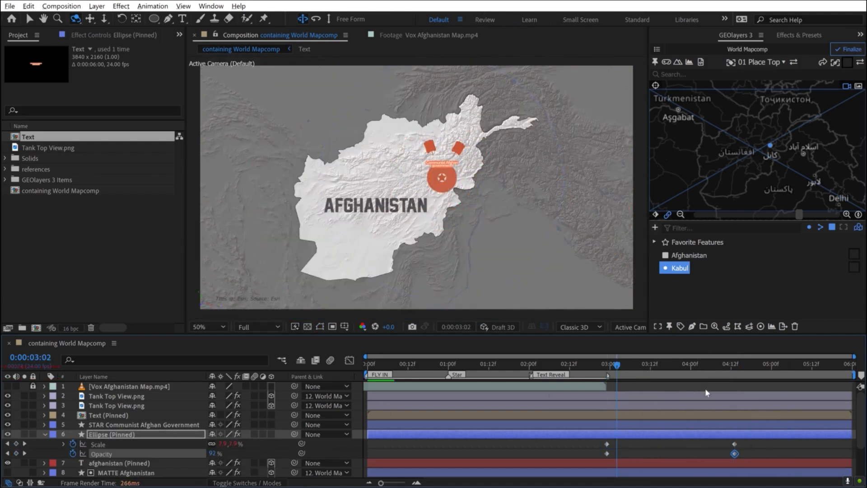
# - Move the Ellipse's ending Scale and Opacity keyframes out to about 0:00:05:01
pyautogui.scroll(1, 393, 236)
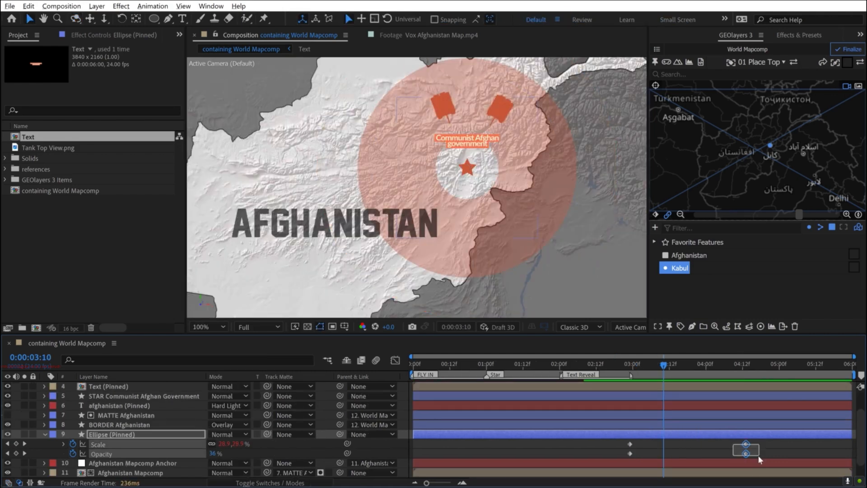
pyautogui.keyDown('shift'); pyautogui.click(746, 445); pyautogui.keyUp('shift')
pyautogui.moveTo(783, 446); pyautogui.dragTo(784, 445)
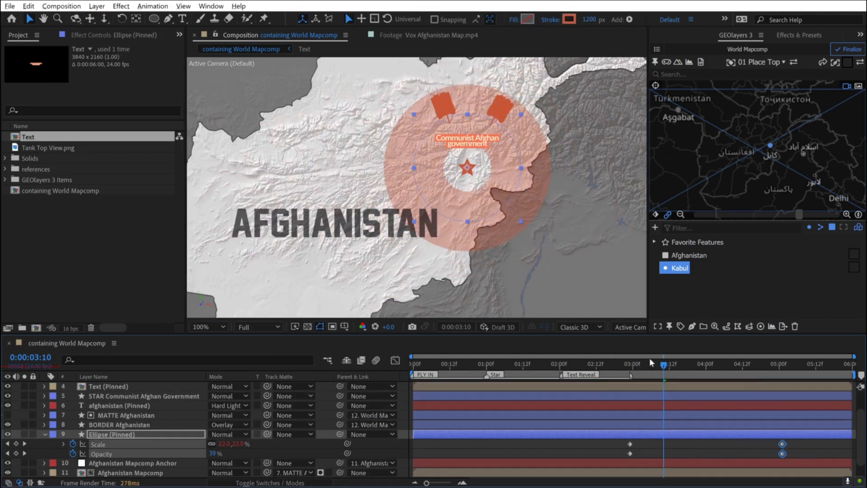
# - Preview the Ellipse's expanding ring over the whole country from 0:00:02:23, and move the time to 0:00:04:05
pyautogui.click(629, 365)
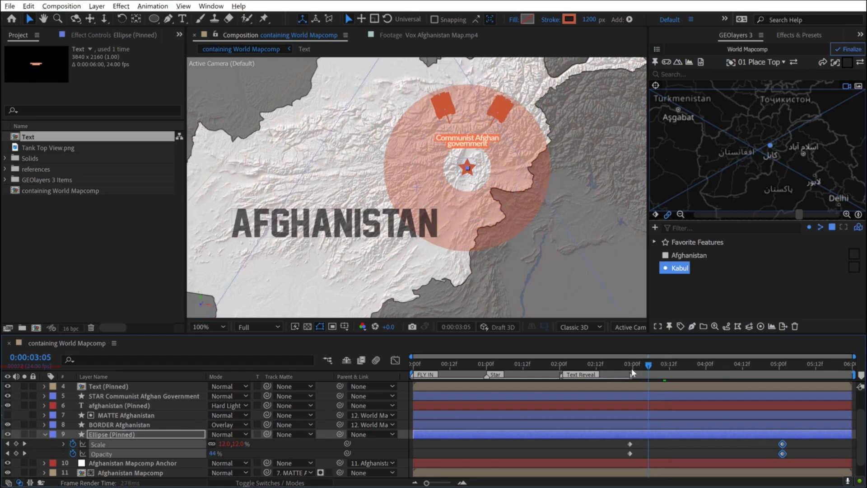
pyautogui.click(798, 441)
pyautogui.scroll(-2, 414, 212)
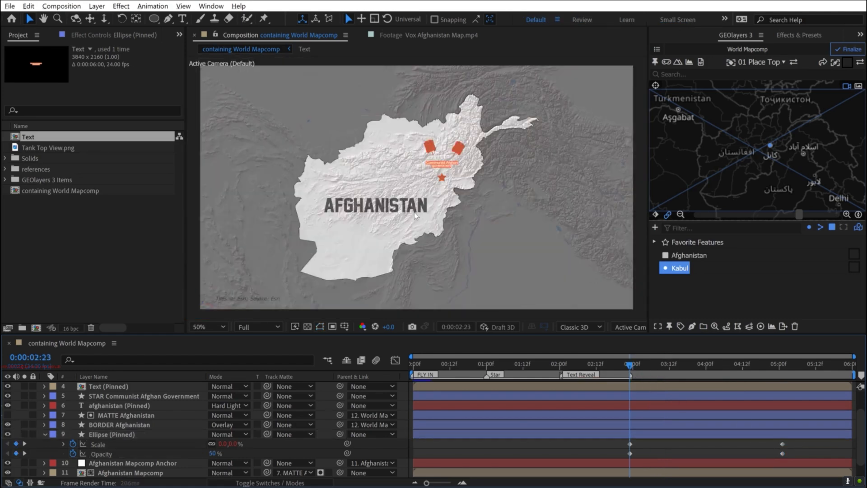
pyautogui.press('space')
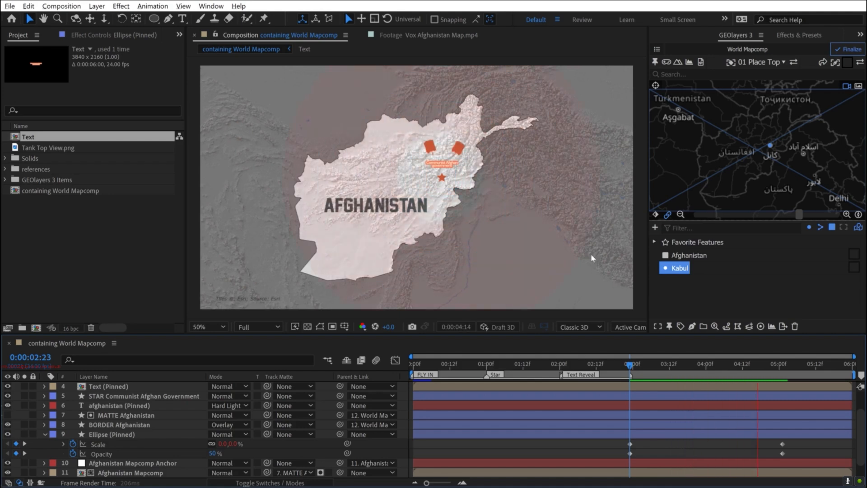
pyautogui.click(721, 364)
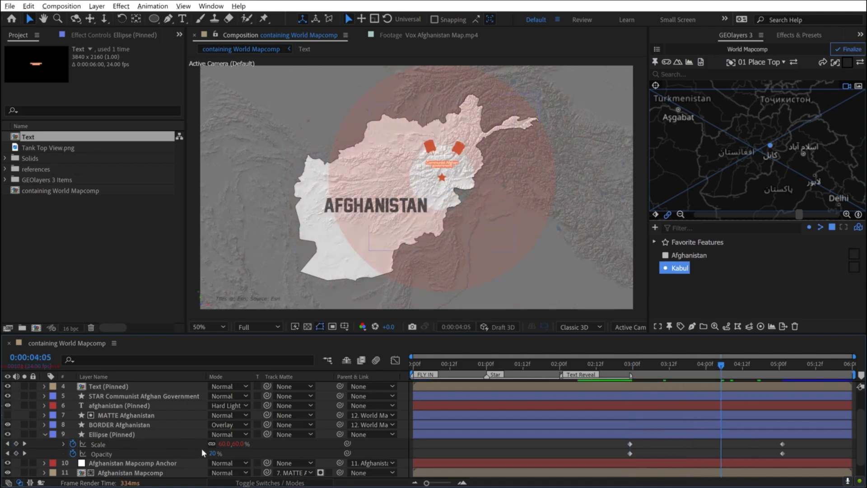
# - Use MATTE Afghanistan as the Ellipse (Pinned) layer's track matte and parent the Ellipse to Afghanistan Mapcomp Anchor
pyautogui.moveTo(268, 434); pyautogui.dragTo(116, 444)
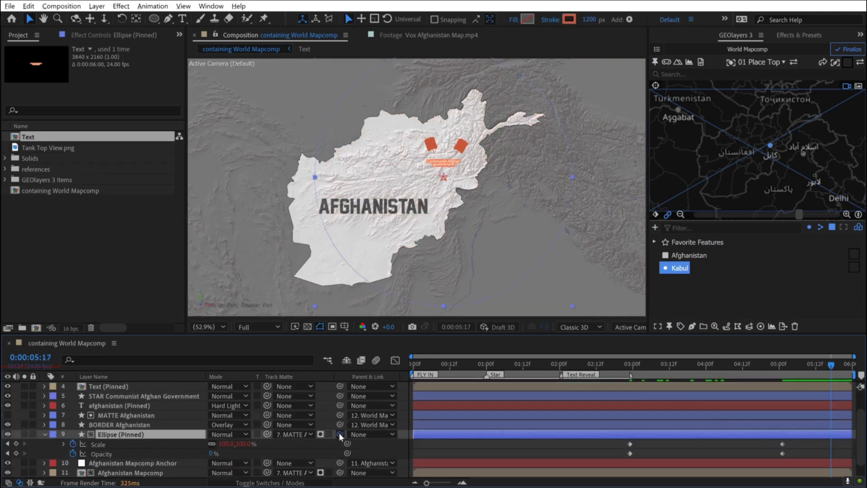
pyautogui.moveTo(342, 436); pyautogui.dragTo(125, 467)
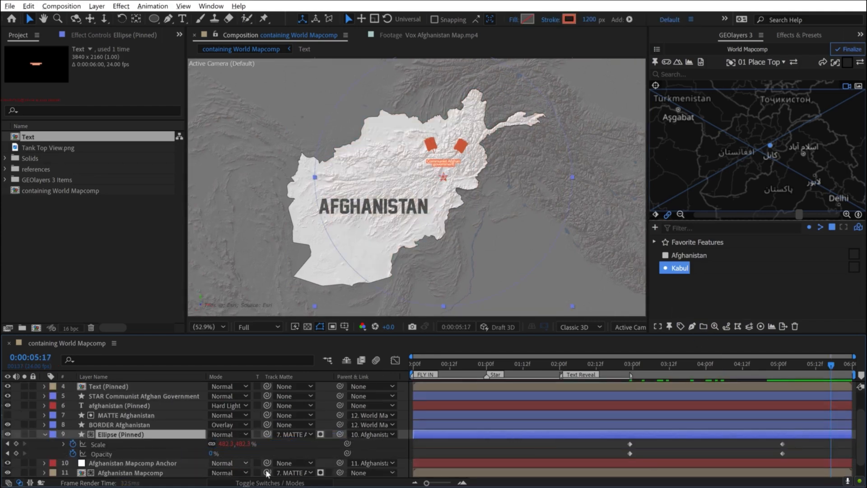
pyautogui.click(252, 483)
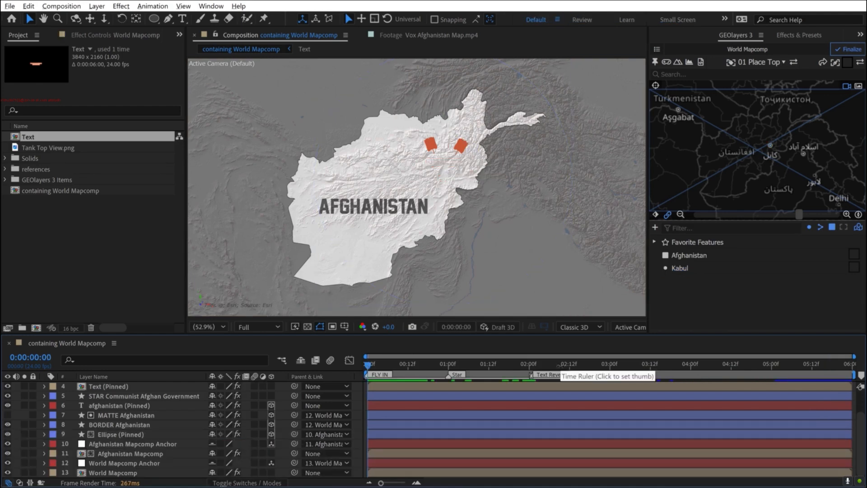
# - At 0:00:00:00, zoom the World Mapcomp out to the wider region and animate its view to the Afghanistan feature over 2 seconds
pyautogui.press('space')
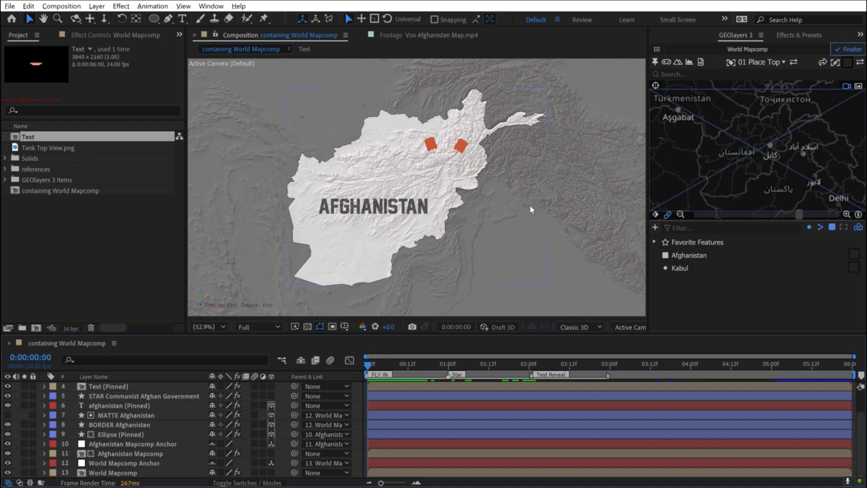
pyautogui.click(680, 215)
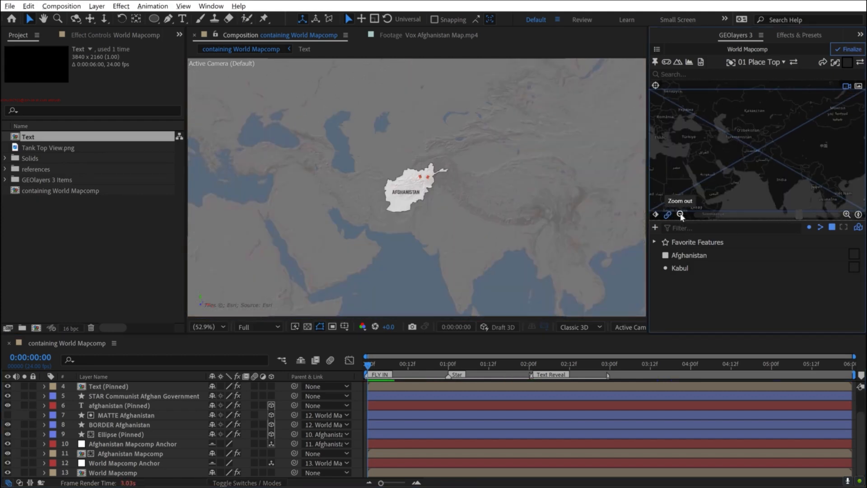
pyautogui.click(682, 256)
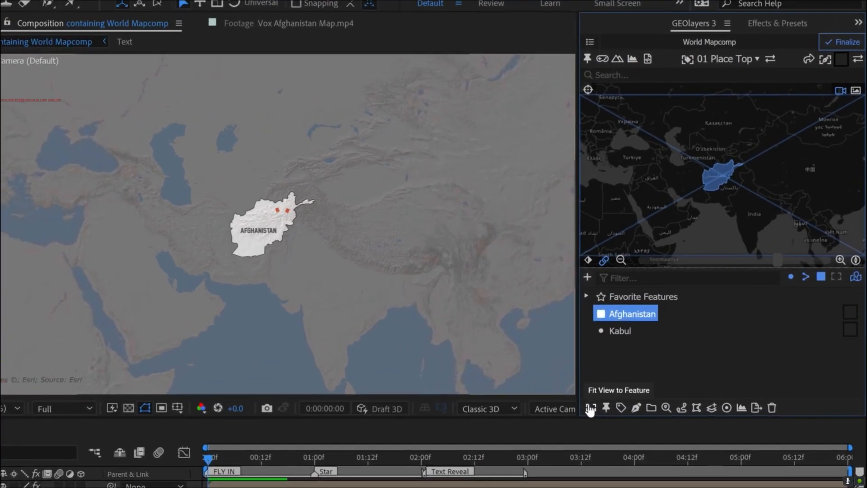
pyautogui.click(658, 326)
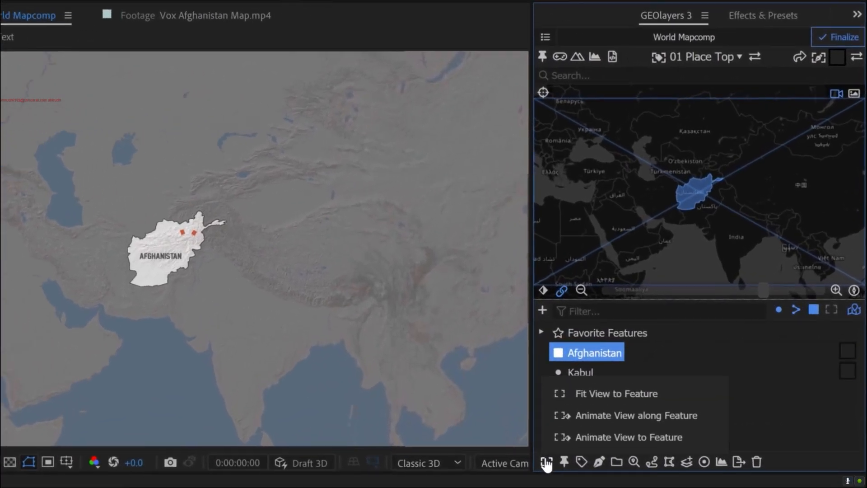
pyautogui.click(620, 437)
pyautogui.write('2')
pyautogui.click(784, 166)
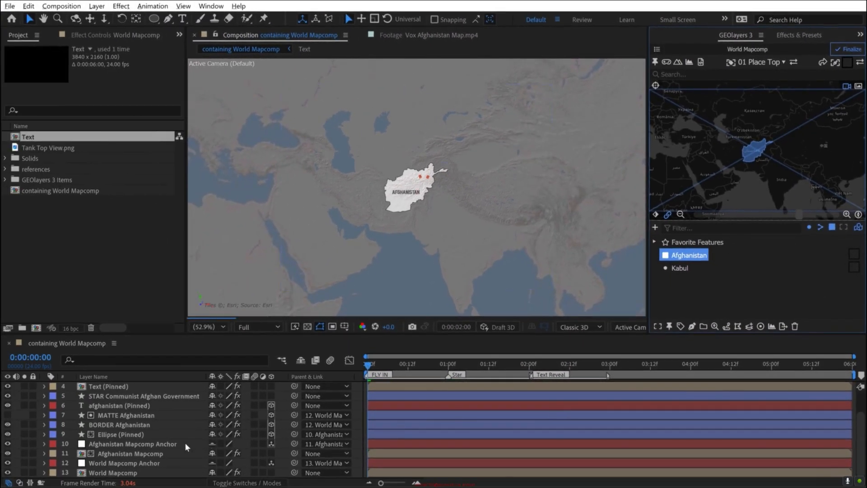
# - Reveal the World Mapcomp layer's keyframes and select those of Latitude, Longitude and Zoom
pyautogui.click(144, 472)
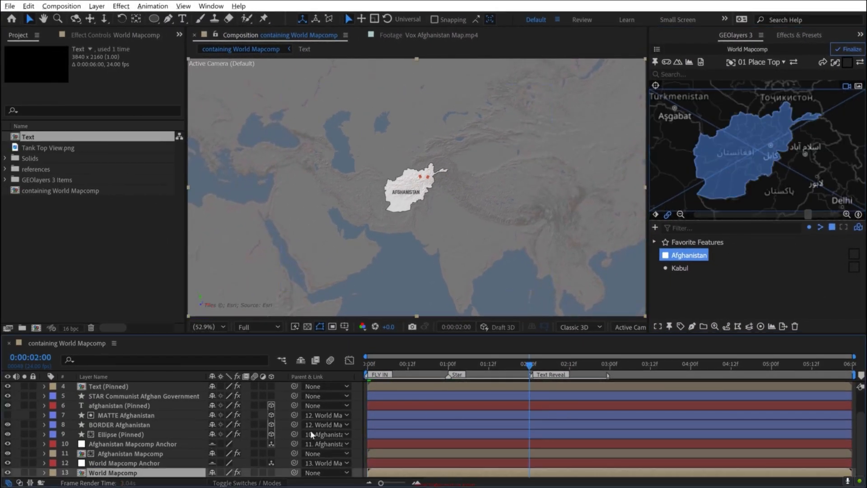
pyautogui.press('u')
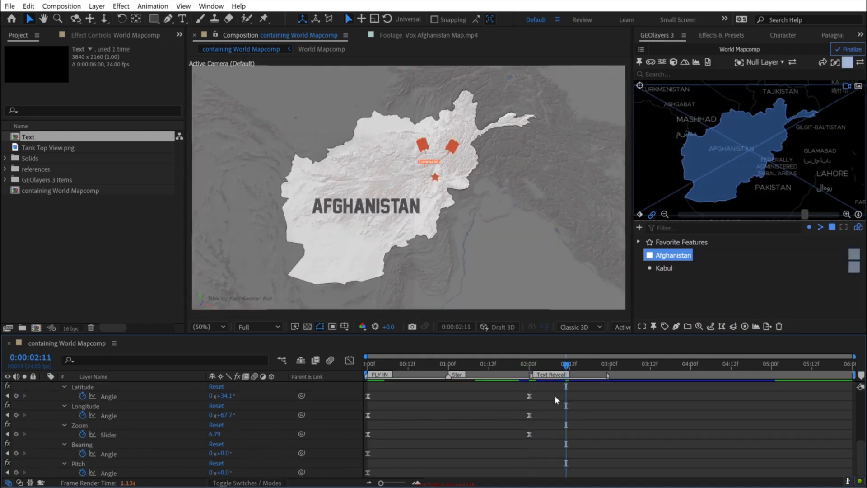
pyautogui.moveTo(555, 392); pyautogui.dragTo(330, 440)
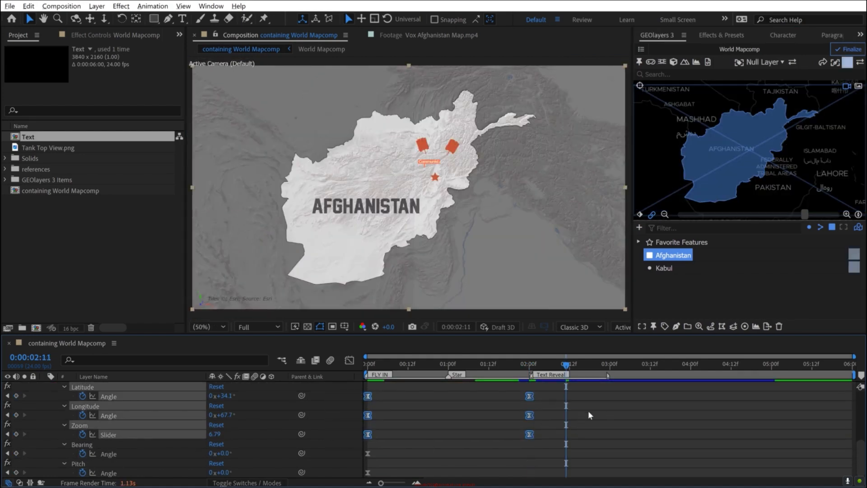
pyautogui.click(618, 400)
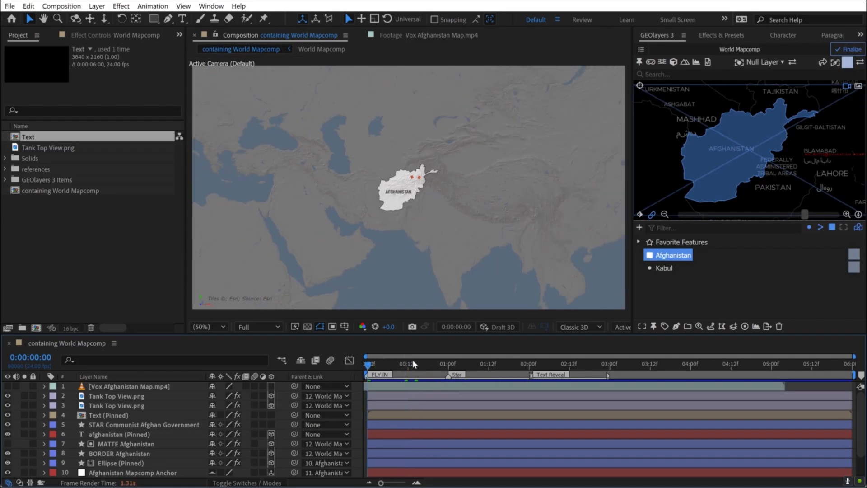
# - Solo the afghanistan (Pinned) text layer and show it over the transparency grid
pyautogui.click(105, 435)
pyautogui.click(24, 434)
pyautogui.click(307, 326)
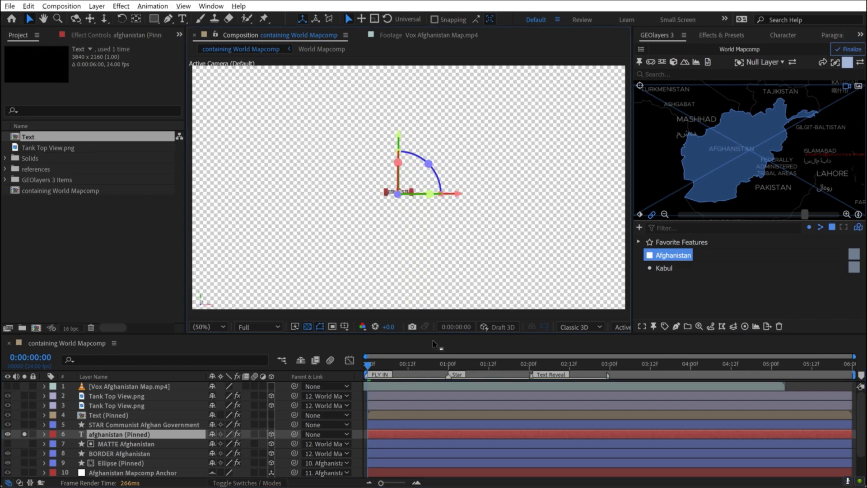
pyautogui.click(17, 413)
pyautogui.scroll(1, 383, 222)
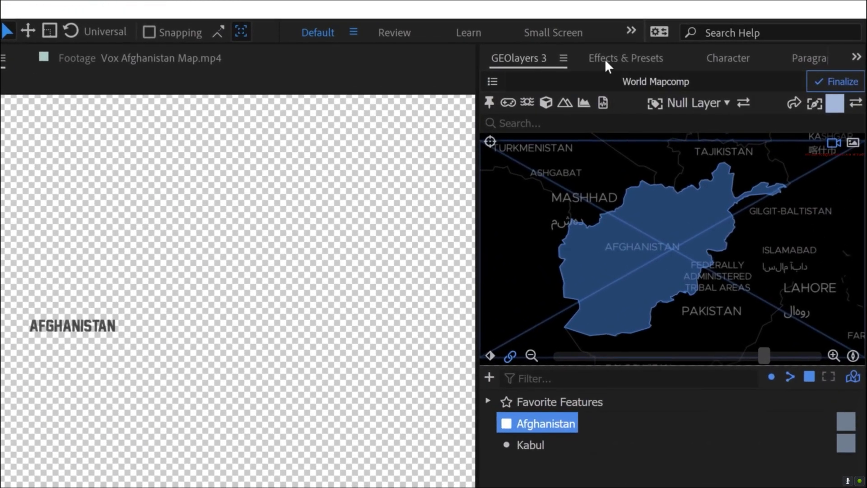
# - Find the Blinking Cursor Typewriter Console preset and apply it to the afghanistan (Pinned) text layer at 0:00:00:00
pyautogui.click(615, 57)
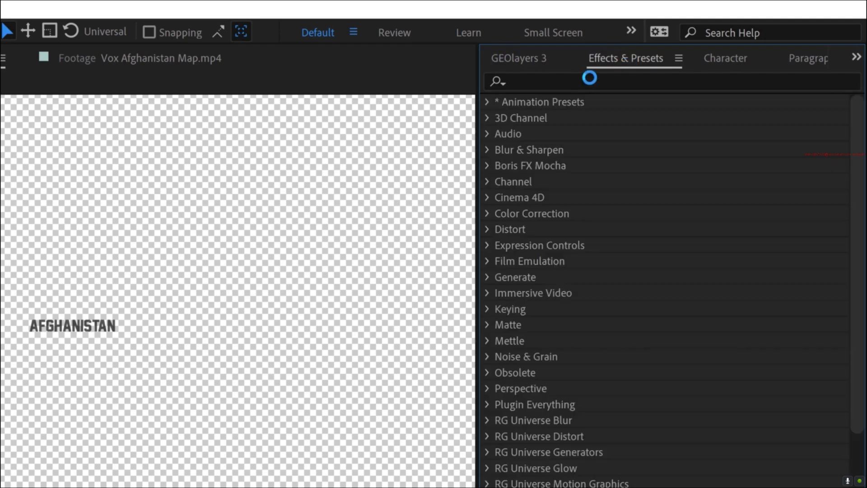
pyautogui.click(595, 80)
pyautogui.write('type')
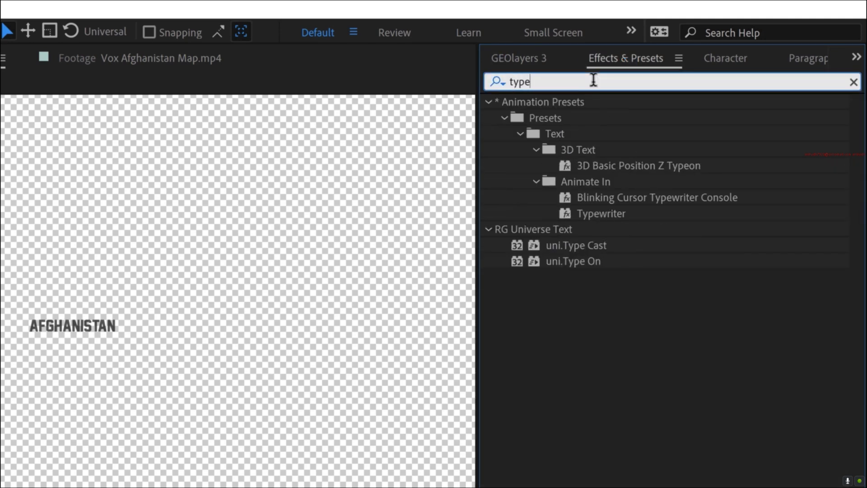
pyautogui.write('w')
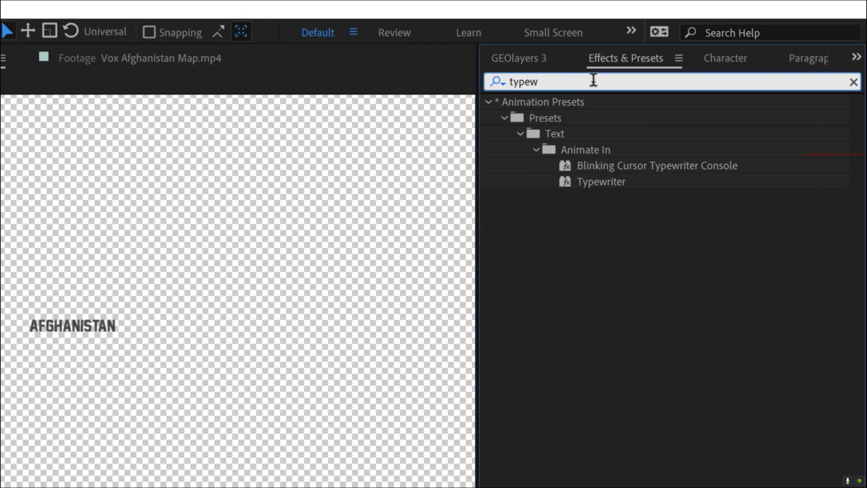
pyautogui.click(631, 165)
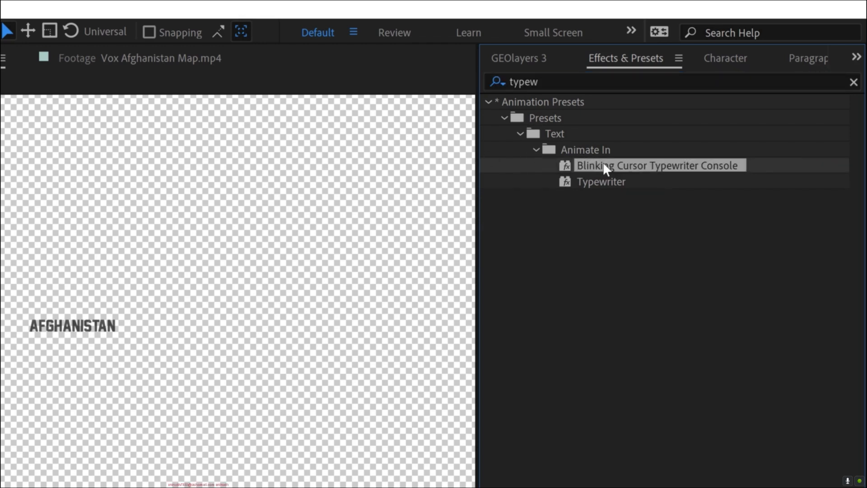
pyautogui.moveTo(614, 163); pyautogui.dragTo(108, 434)
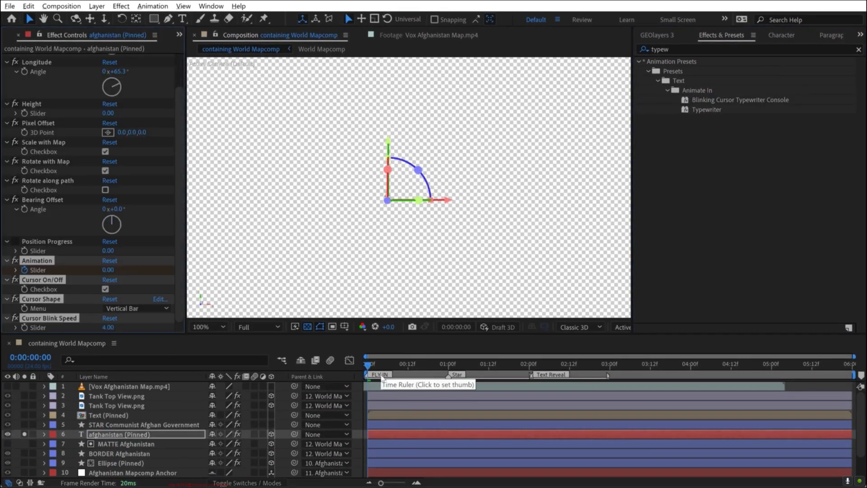
# - Preview the typewriter effect and shorten it by moving the Animation slider's ending keyframe to about 0:00:00:10
pyautogui.press('u')
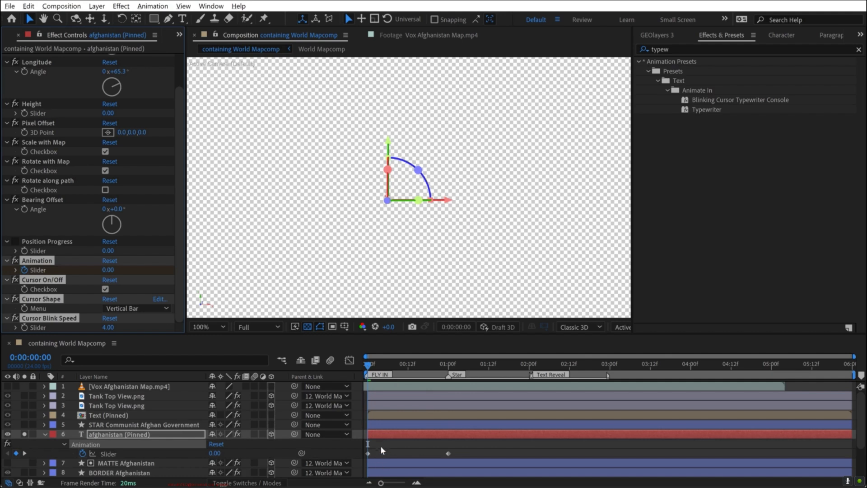
pyautogui.click(489, 445)
pyautogui.press('space')
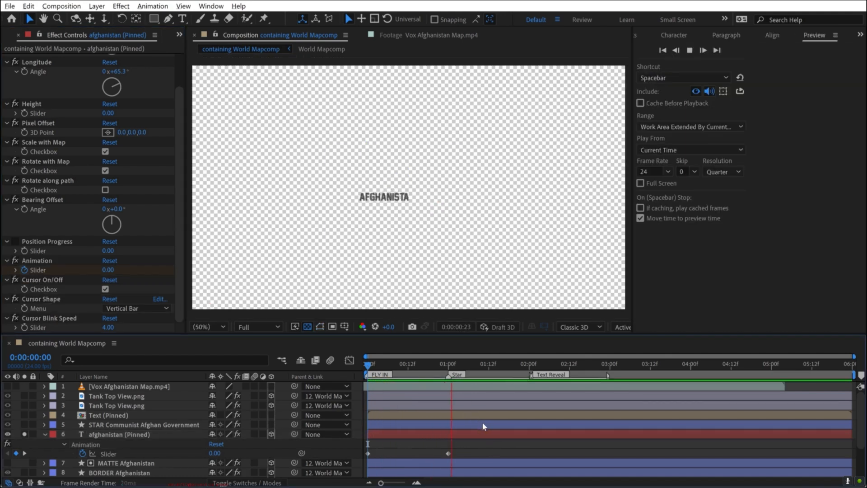
pyautogui.moveTo(448, 453); pyautogui.dragTo(401, 454)
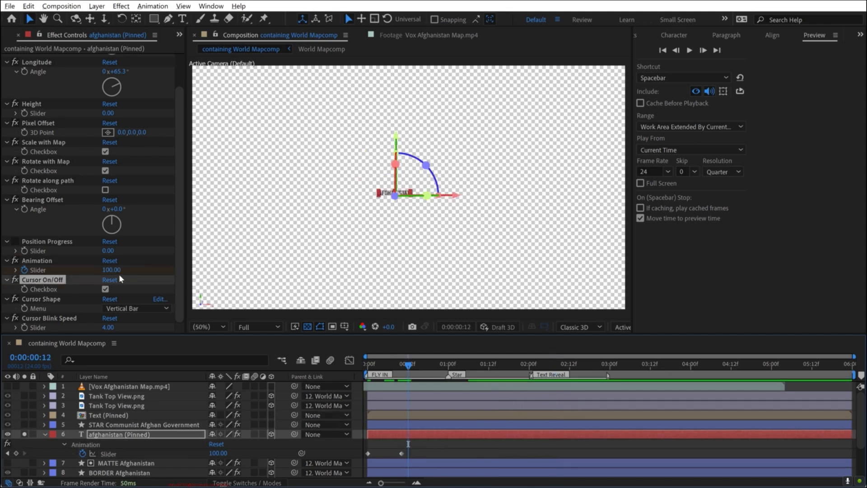
pyautogui.click(431, 448)
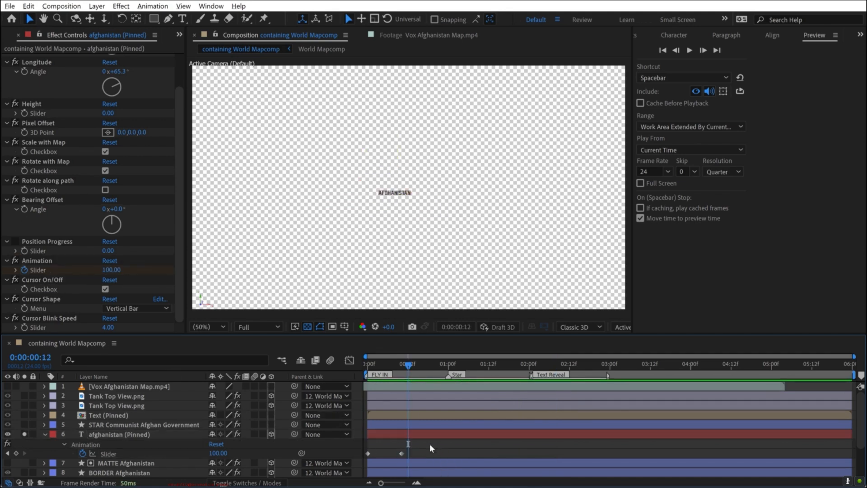
# - Switch soloing from the afghanistan (Pinned) text to the Afghanistan Mapcomp and World Mapcomp layers
pyautogui.click(45, 434)
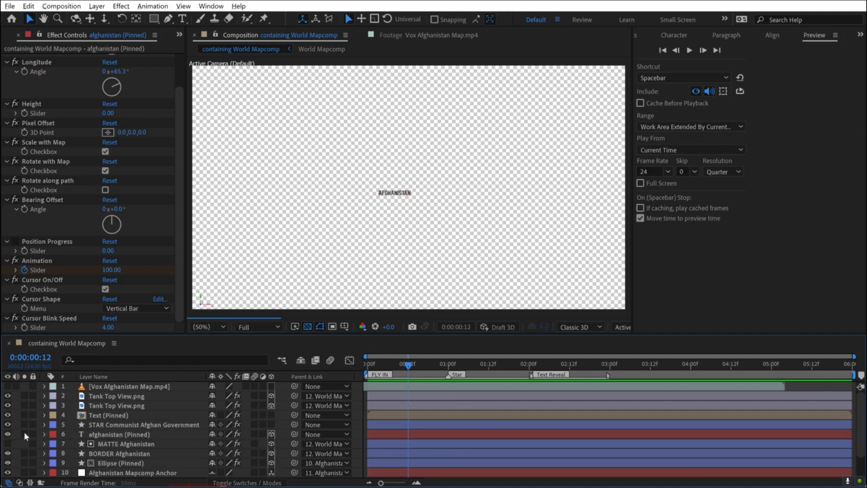
pyautogui.click(25, 434)
pyautogui.scroll(-3, 138, 409)
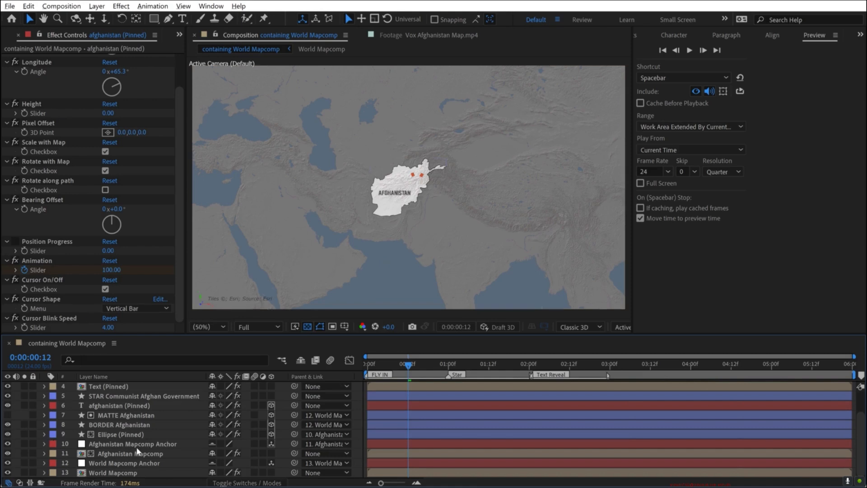
pyautogui.click(126, 451)
pyautogui.click(24, 453)
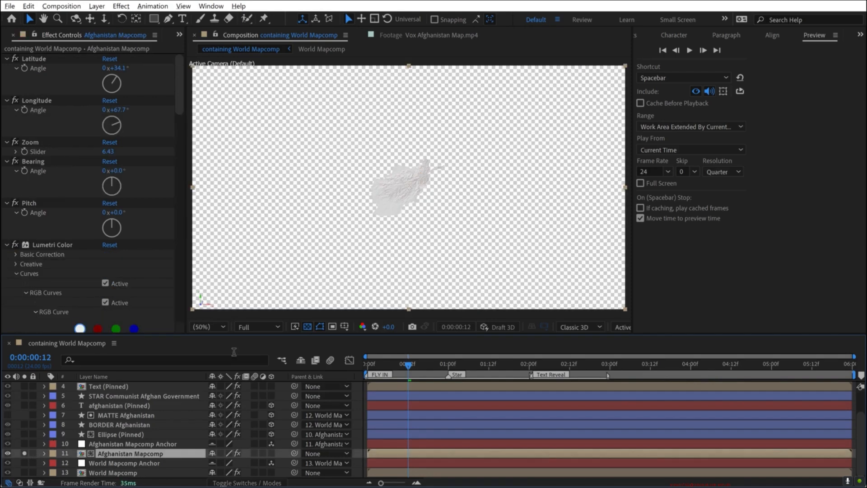
pyautogui.click(25, 472)
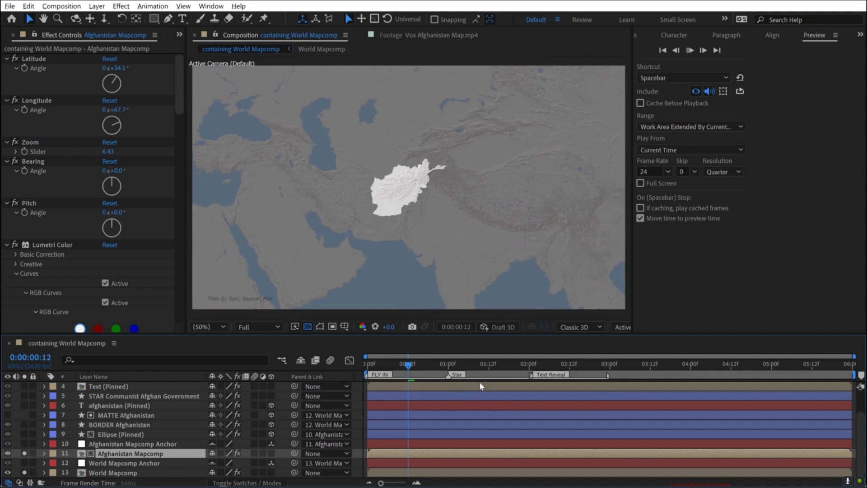
# - Preview the fly-in of the two soloed map layers from the start, and reveal World Mapcomp's animation keyframes
pyautogui.press('space')
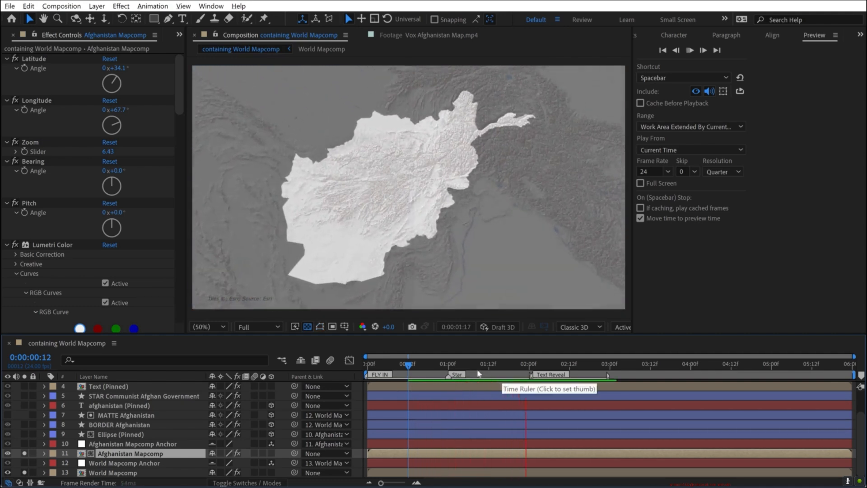
pyautogui.moveTo(476, 366); pyautogui.dragTo(360, 371)
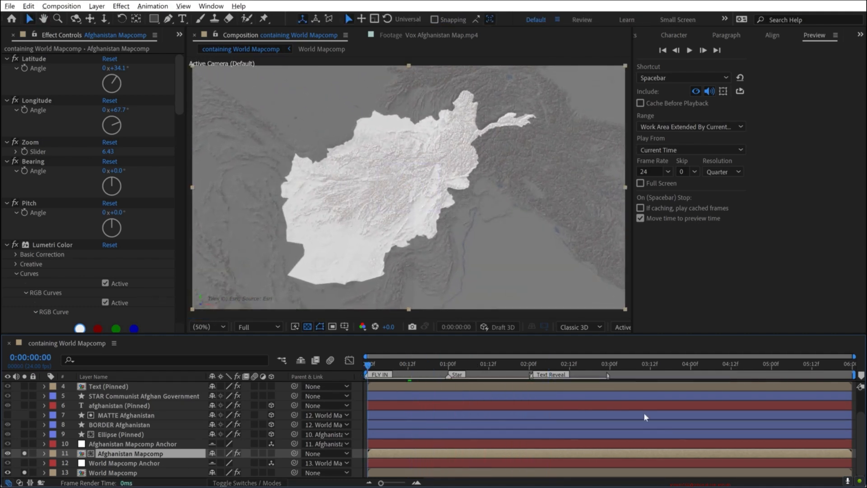
pyautogui.press('space')
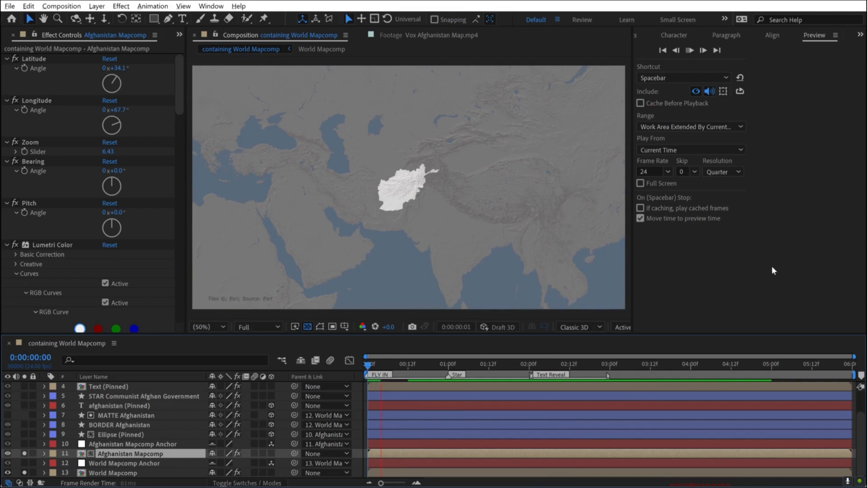
pyautogui.press('space')
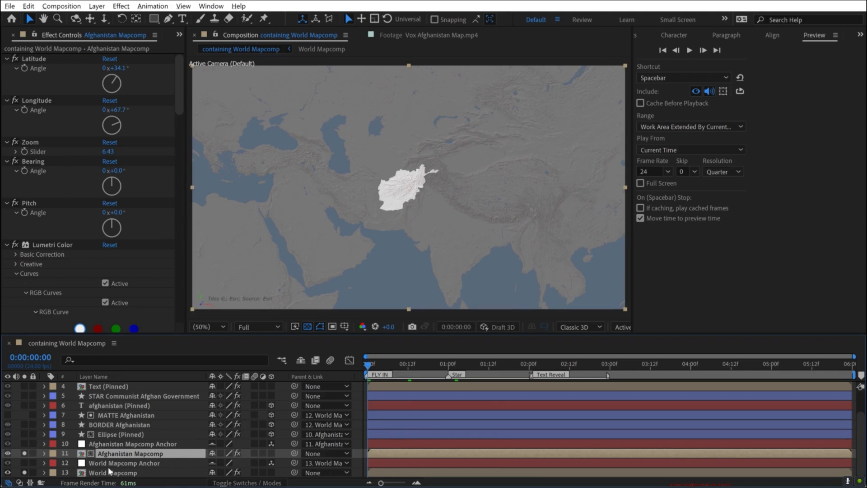
pyautogui.click(109, 472)
pyautogui.press('u')
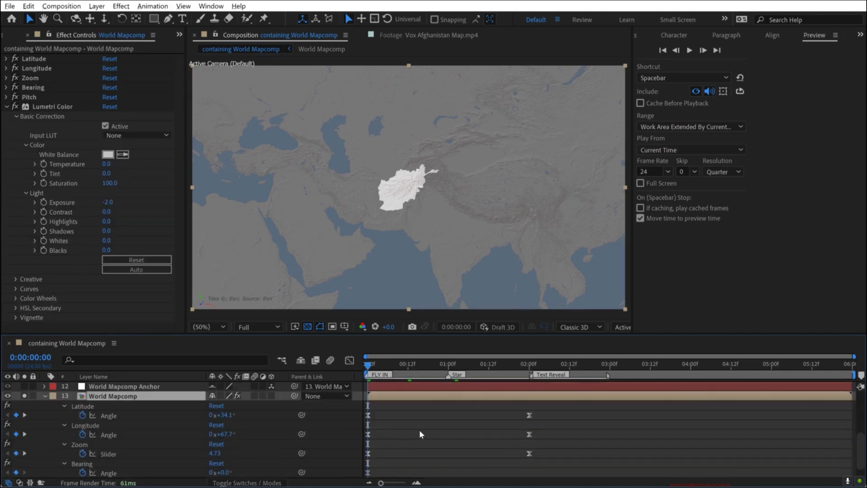
# - Ease World Mapcomp's Latitude, Longitude and Zoom keyframes into a sharper mid-flight speed peak and preview the fly-in
pyautogui.click(605, 437)
pyautogui.moveTo(554, 408); pyautogui.dragTo(356, 454)
pyautogui.click(350, 361)
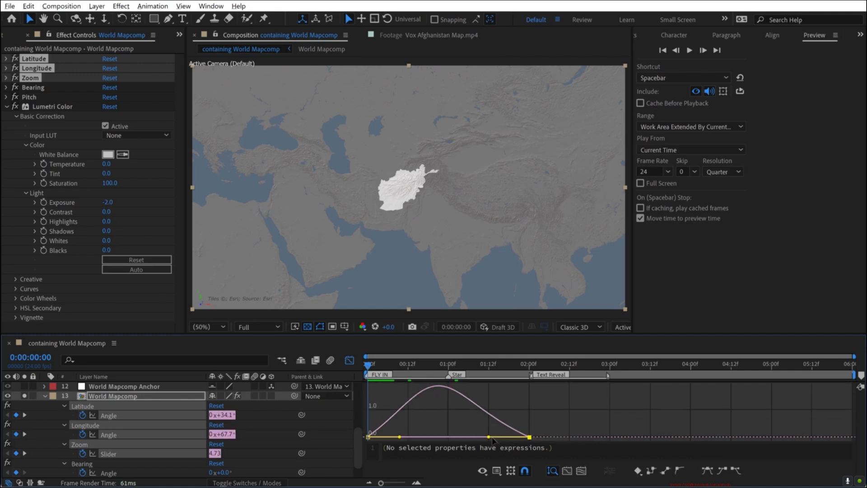
pyautogui.moveTo(488, 437); pyautogui.dragTo(471, 437)
pyautogui.moveTo(412, 425)
pyautogui.mouseDown()
pyautogui.moveTo(368, 448)
pyautogui.moveTo(418, 436)
pyautogui.mouseUp()
pyautogui.click(529, 437)
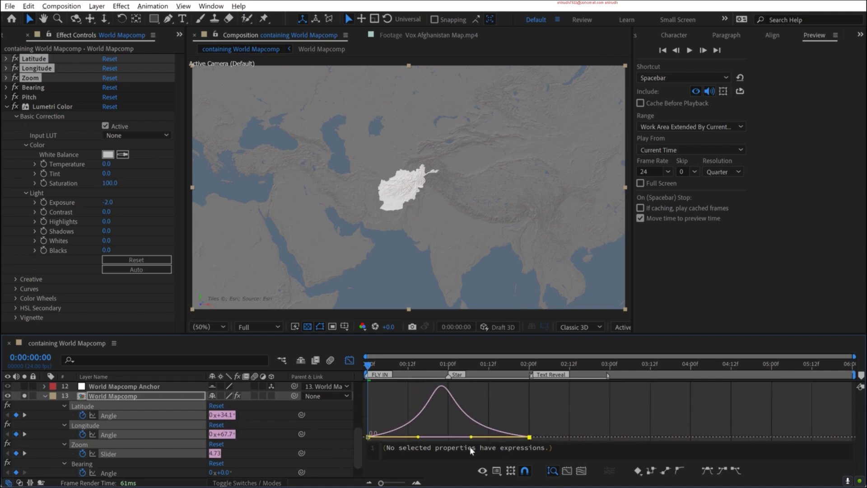
pyautogui.moveTo(470, 438); pyautogui.dragTo(353, 443)
pyautogui.hotkey('shift', 'F3')
pyautogui.press('space')
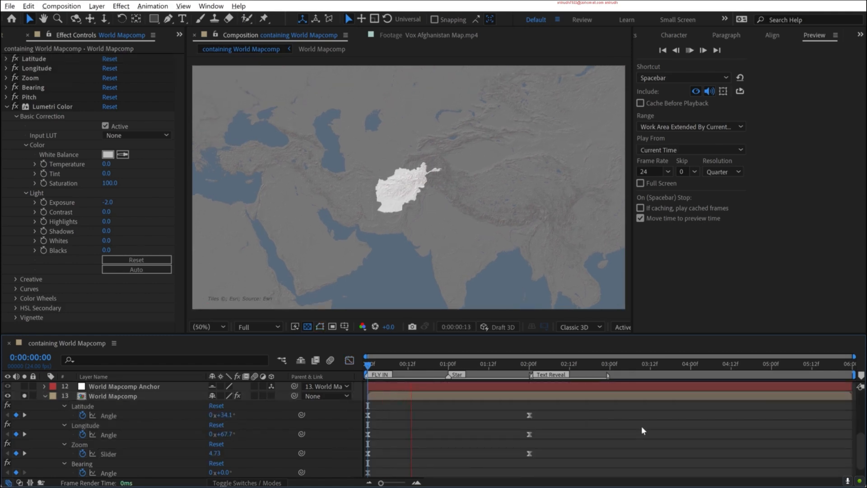
pyautogui.press('space')
# - Collapse World Mapcomp's properties and turn off soloing so that all layers show again
pyautogui.click(45, 396)
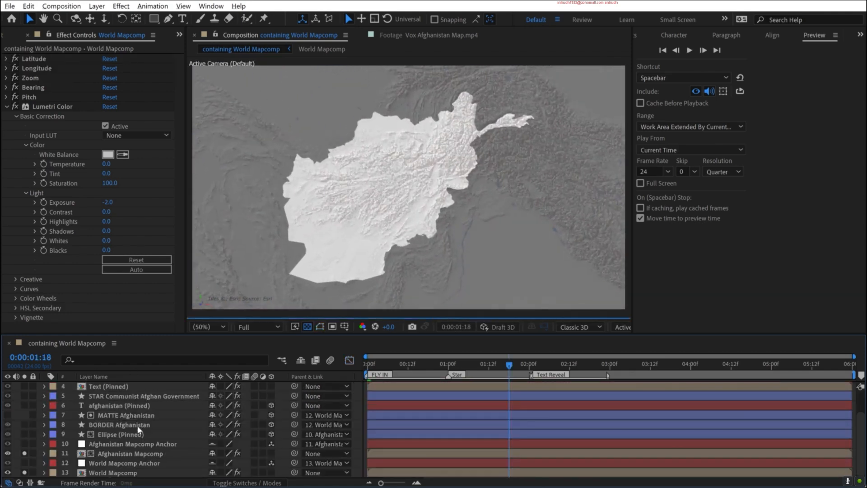
pyautogui.scroll(3, 148, 422)
pyautogui.scroll(-3, 148, 422)
pyautogui.scroll(3, 148, 422)
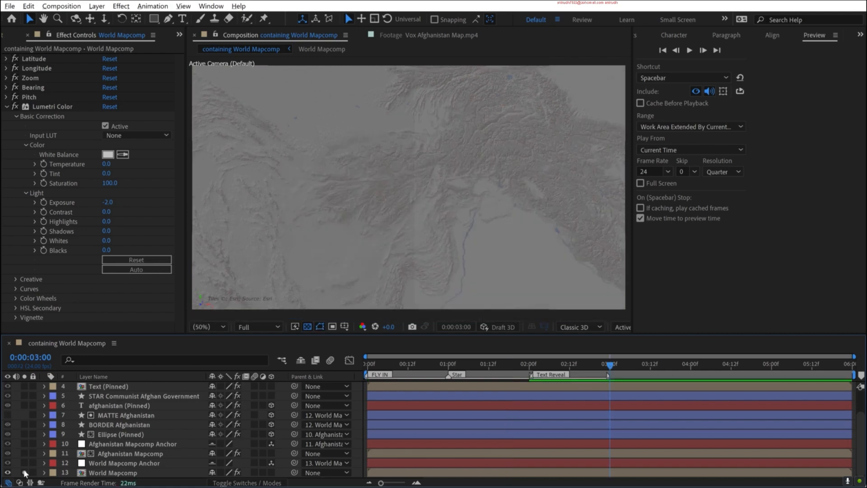
pyautogui.click(24, 473)
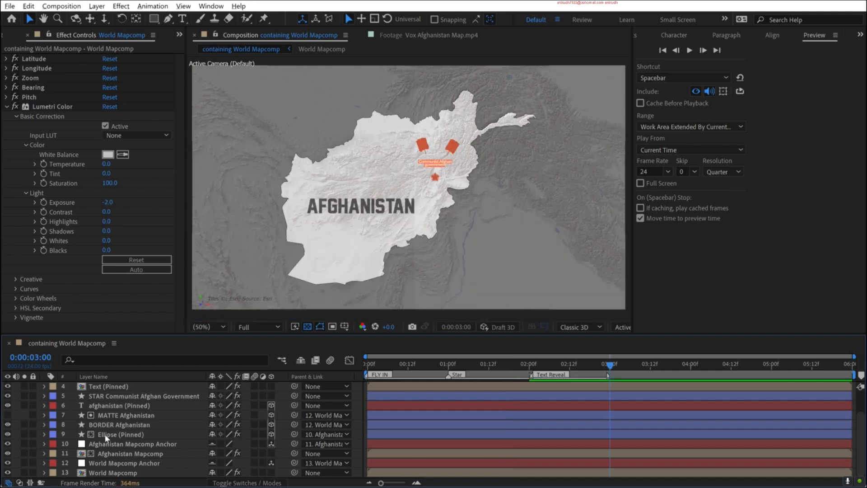
# - Compare the Ellipse (Pinned) ring at 0:00:04:00 with the Vox Afghanistan Map.mp4 reference
pyautogui.click(105, 434)
pyautogui.moveTo(605, 362); pyautogui.dragTo(694, 365)
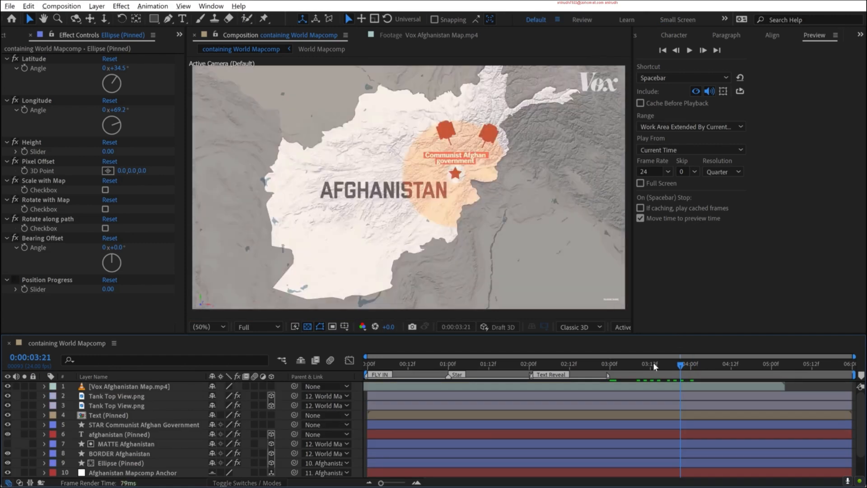
pyautogui.moveTo(680, 364); pyautogui.dragTo(688, 364)
pyautogui.click(8, 386)
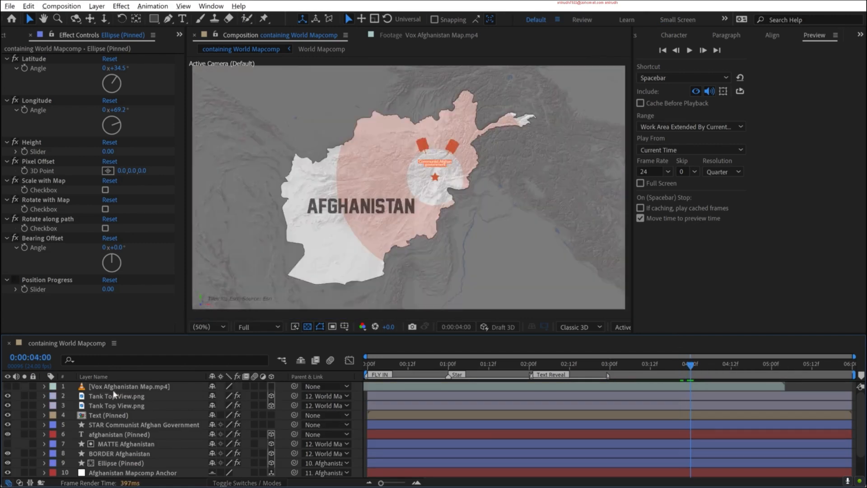
pyautogui.press('.')
pyautogui.press('.')
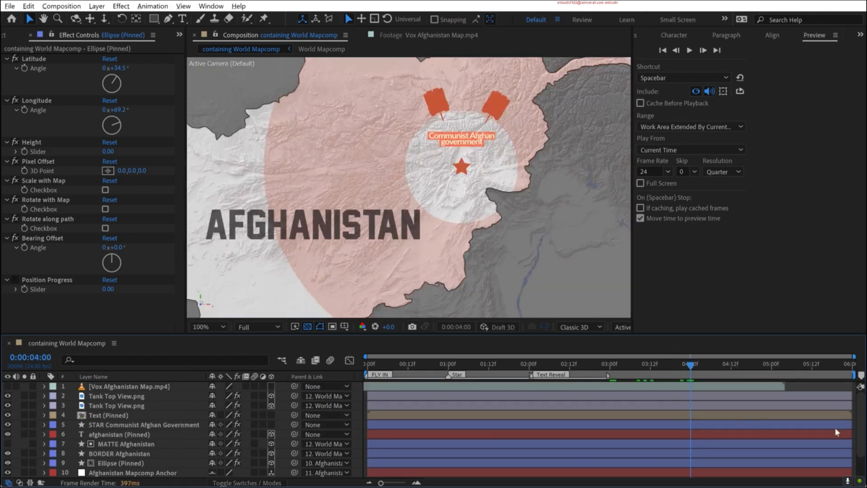
# - Change the Ellipse (Pinned) layer's stroke to orange, hex D06528
pyautogui.scroll(-2, 835, 431)
pyautogui.click(116, 434)
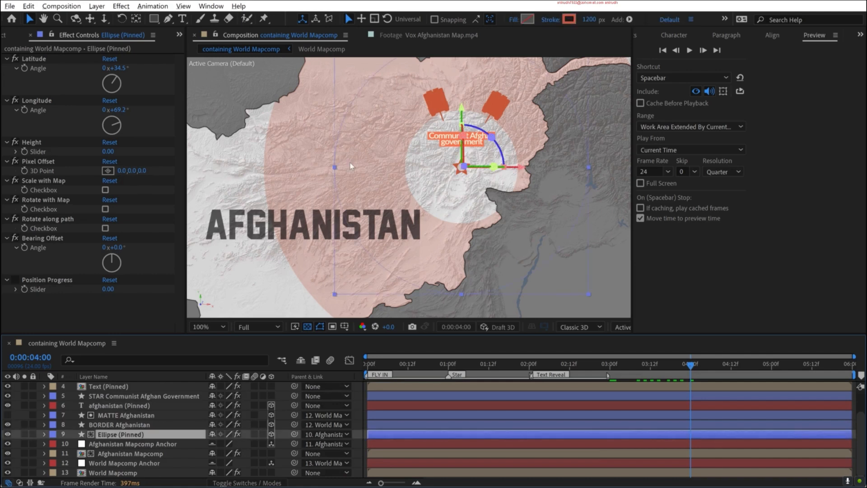
pyautogui.click(567, 20)
pyautogui.click(772, 317)
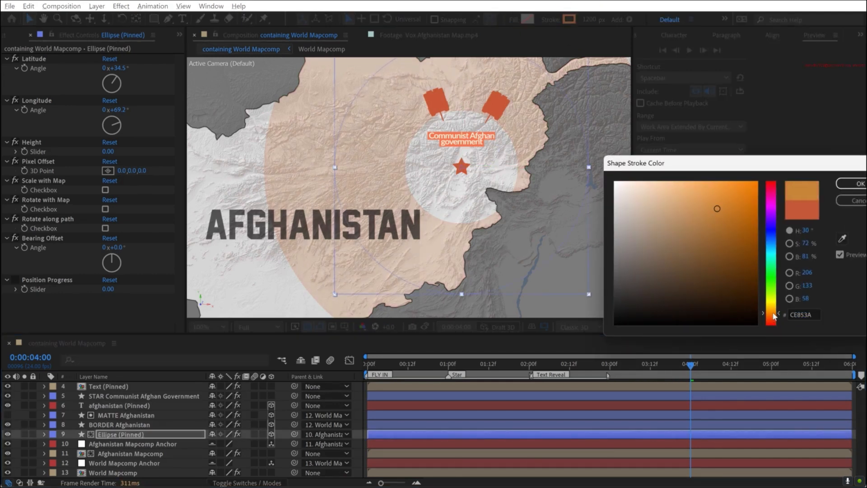
pyautogui.moveTo(773, 313); pyautogui.dragTo(773, 316)
pyautogui.click(729, 207)
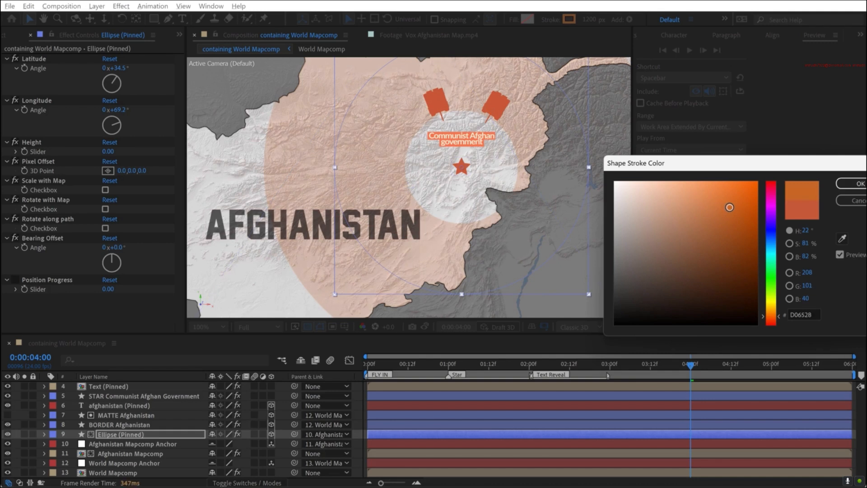
pyautogui.press('Return')
# - Check the ring against the reference video and move Ellipse (Pinned) above the afghanistan (Pinned) text layer
pyautogui.scroll(1, 71, 399)
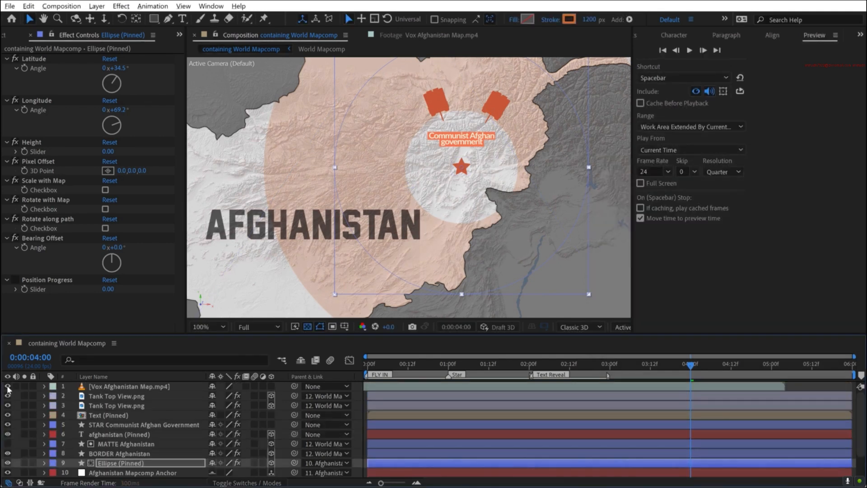
pyautogui.click(8, 387)
pyautogui.click(7, 387)
pyautogui.moveTo(104, 462); pyautogui.dragTo(113, 432)
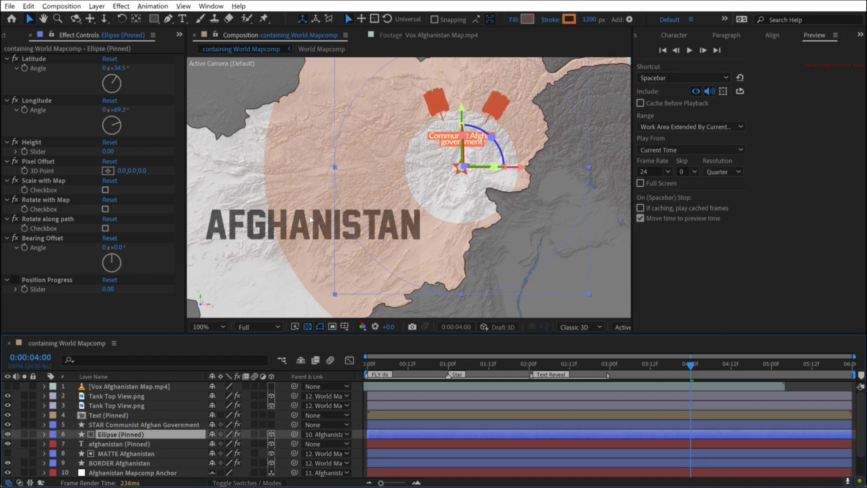
# - Try successive blending modes on the Ellipse (Pinned) layer and settle on Overlay
pyautogui.click(258, 483)
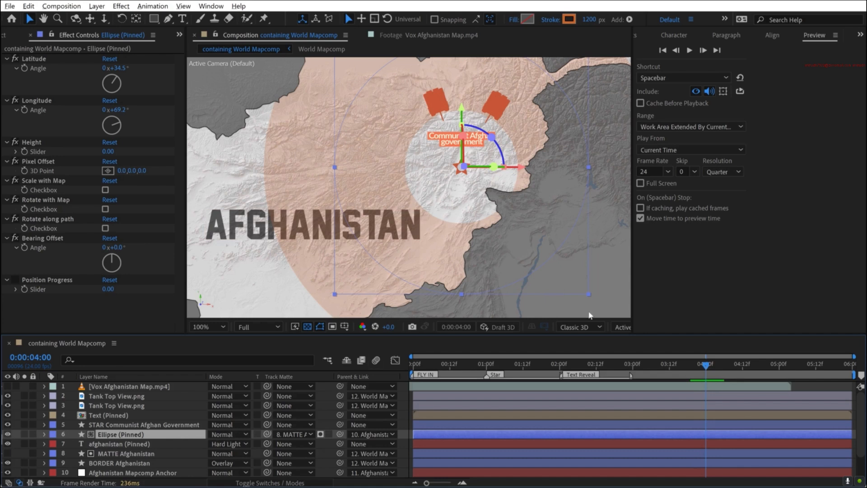
pyautogui.hotkey('shift', '=')
pyautogui.hotkey('shift', '=')
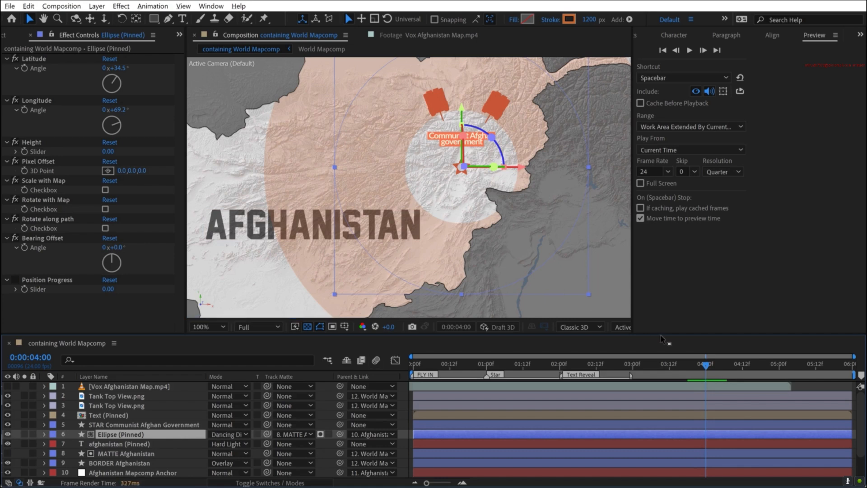
pyautogui.hotkey('shift', '=')
pyautogui.hotkey('shift', '=')
pyautogui.hotkey('shift', '=')
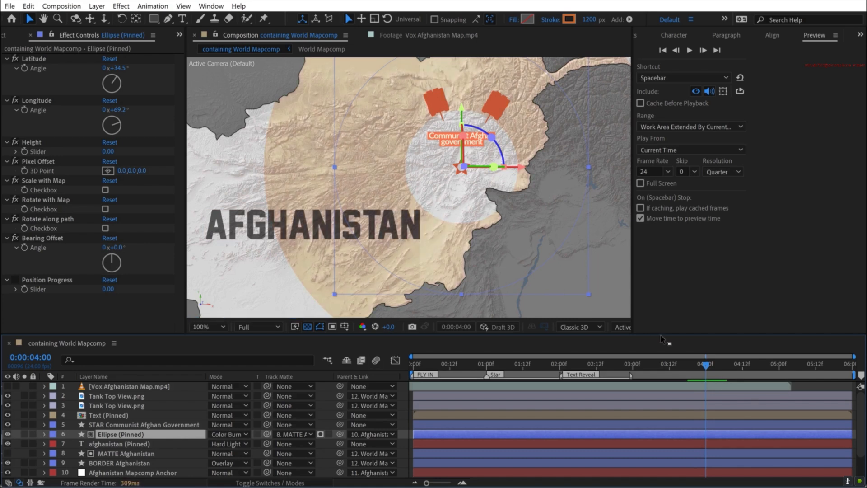
pyautogui.hotkey('shift', '=')
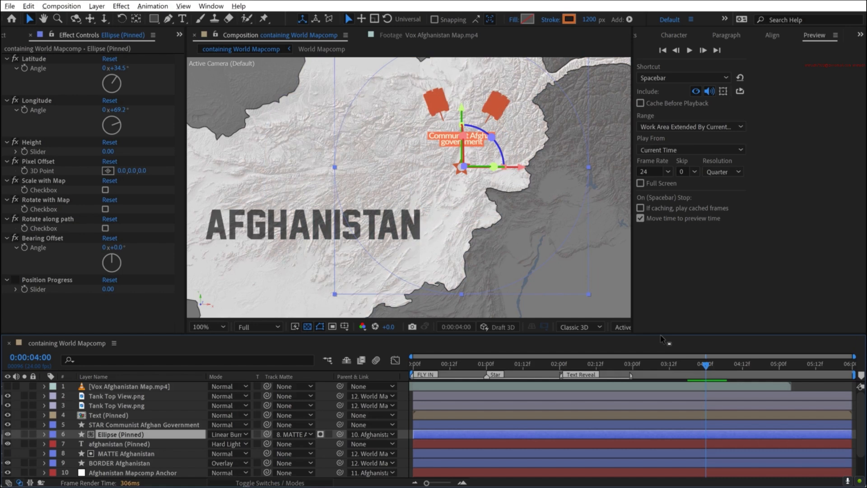
pyautogui.hotkey('shift', '=')
pyautogui.hotkey('shift', '=')
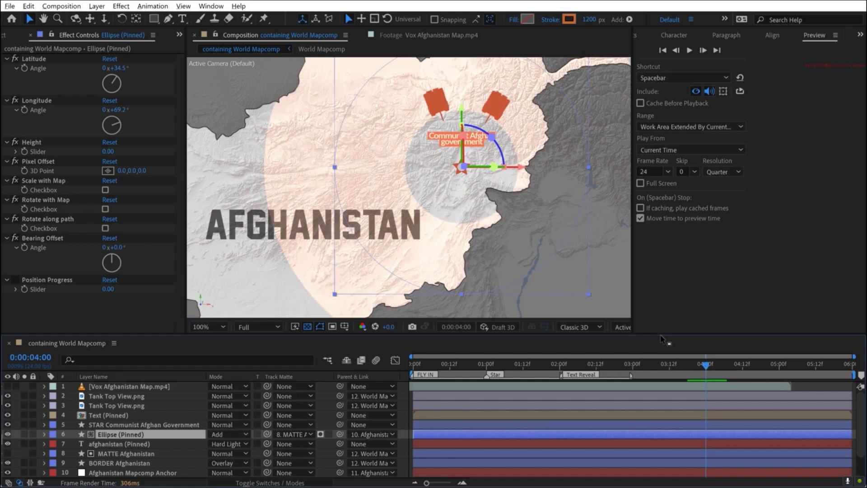
pyautogui.hotkey('shift', '=')
pyautogui.hotkey('shift', '=')
pyautogui.hotkey('shift', '=')
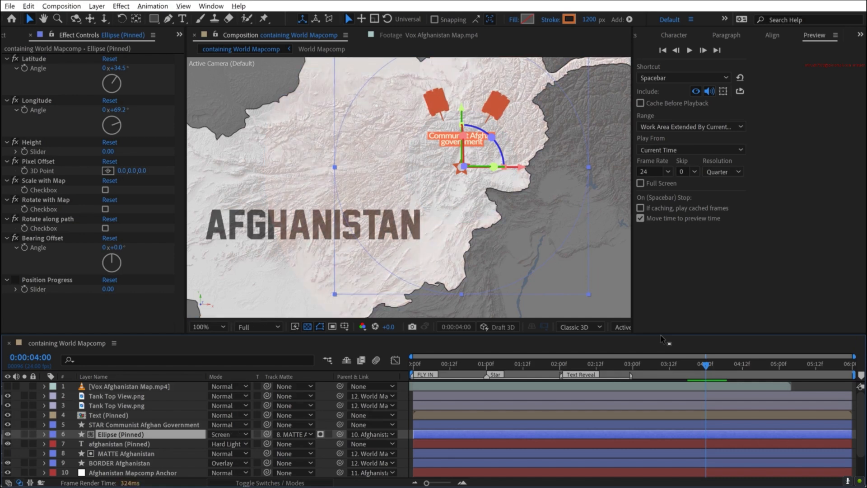
pyautogui.hotkey('shift', '=')
pyautogui.hotkey('shift', '=')
pyautogui.hotkey('shift', '=')
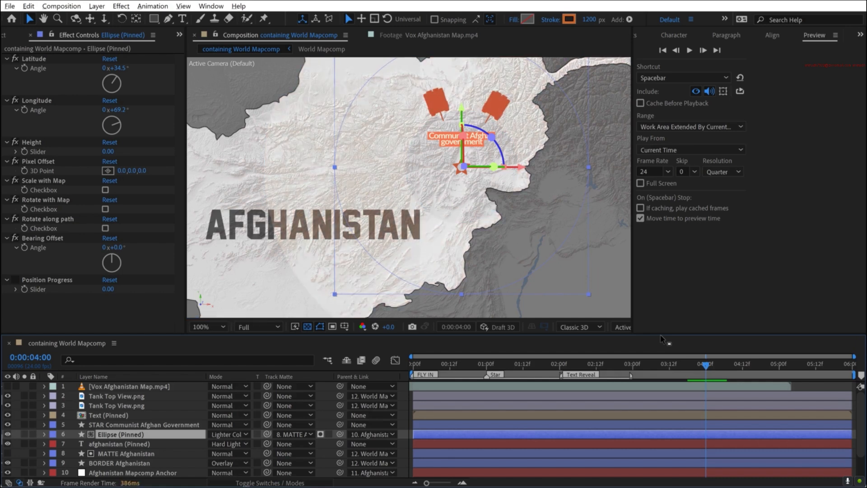
pyautogui.hotkey('shift', '=')
# - Set Ellipse (Pinned)'s Opacity to 75% at 0:00:04:00 and compare the ring with the reference video
pyautogui.press('t')
pyautogui.click(215, 443)
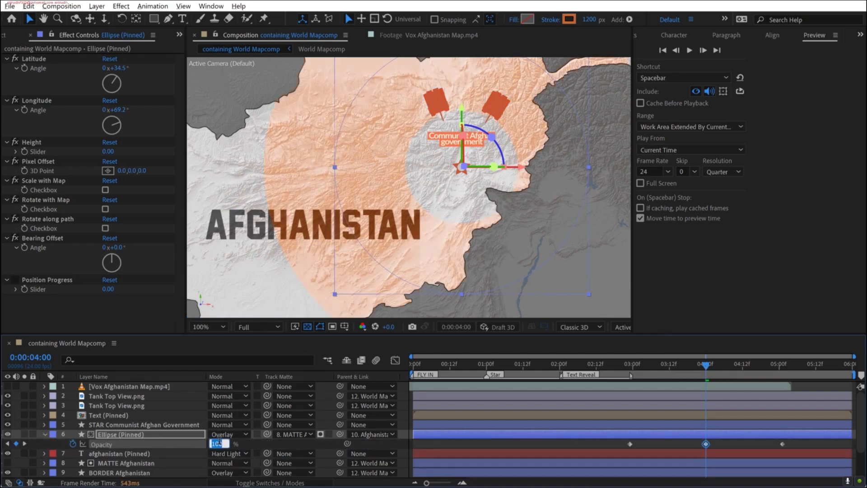
pyautogui.press('Return')
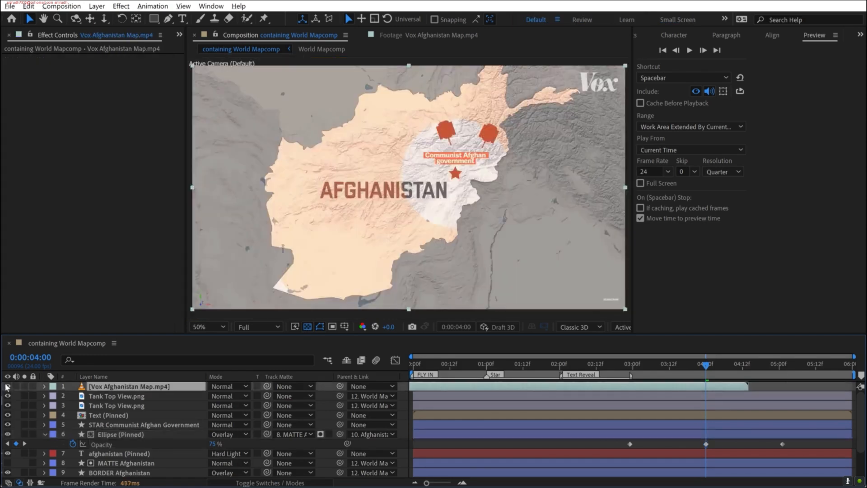
pyautogui.click(8, 386)
# - Delete Ellipse (Pinned)'s middle Opacity keyframe, set its Opacity to 75% at 0:00:02:23, and preview the ring
pyautogui.click(703, 434)
pyautogui.hotkey('shift', 's')
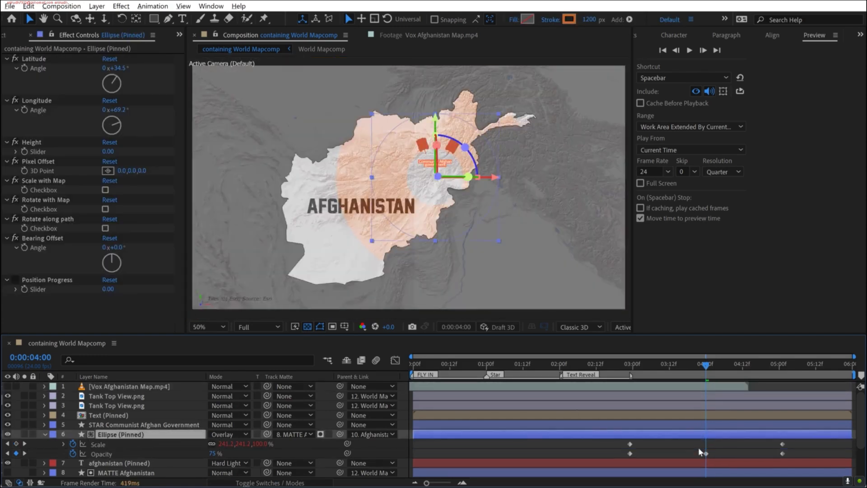
pyautogui.click(706, 454)
pyautogui.press('Delete')
pyautogui.click(649, 364)
pyautogui.click(630, 368)
pyautogui.click(212, 453)
pyautogui.write('75')
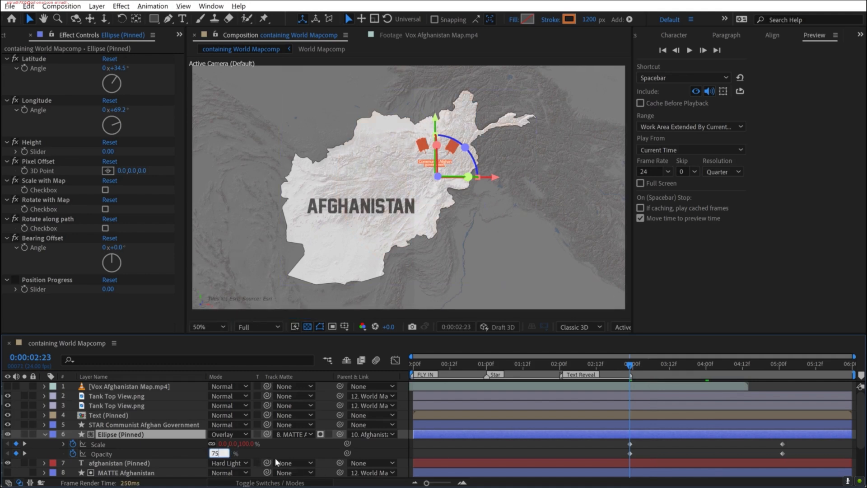
pyautogui.press('Return')
pyautogui.press('space')
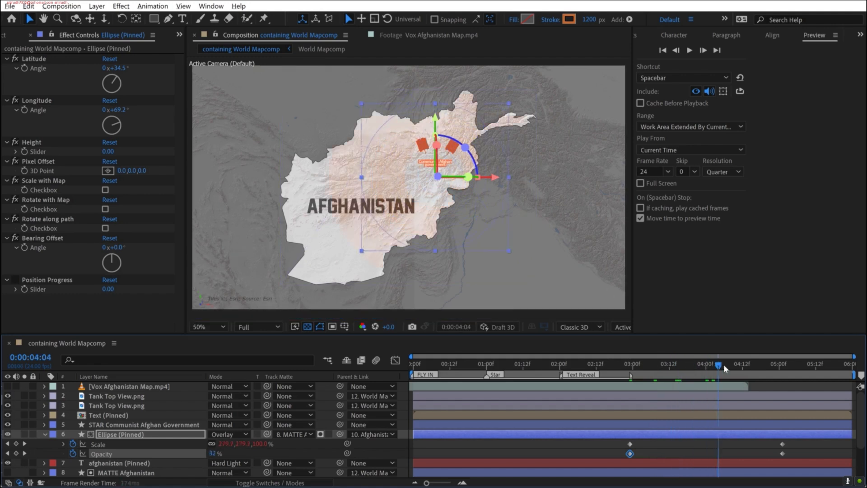
# - Add a 75% Opacity keyframe to Ellipse (Pinned) at 0:00:04:07 and preview the animation
pyautogui.click(213, 452)
pyautogui.press('Return')
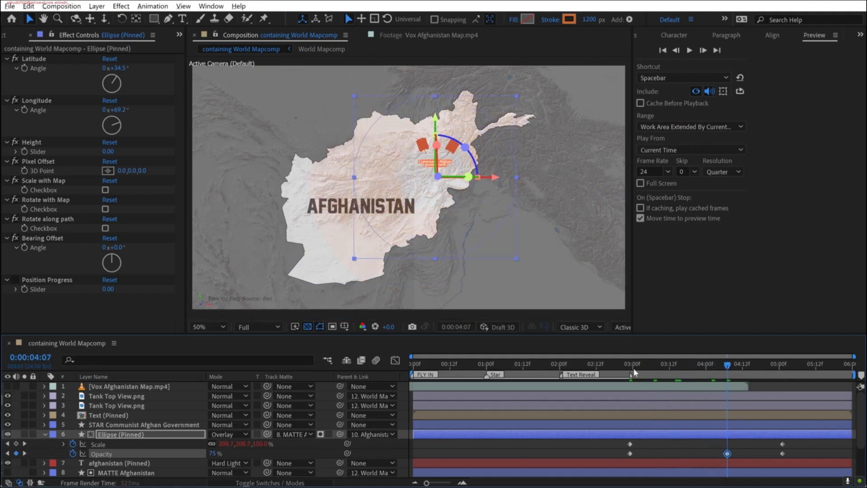
pyautogui.click(596, 337)
pyautogui.press('space')
pyautogui.click(63, 6)
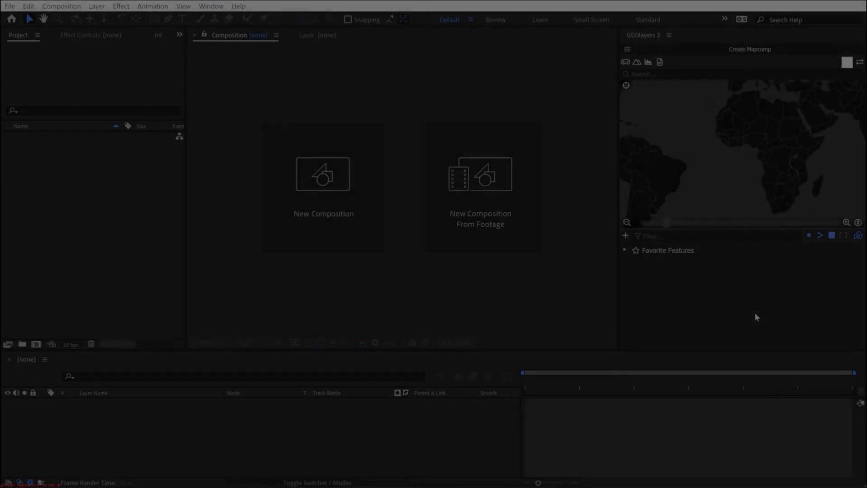
# - Create a 3840 x 2160 px World Mapcomp at 24 fps lasting 10 seconds and disable its imagery
pyautogui.click(750, 48)
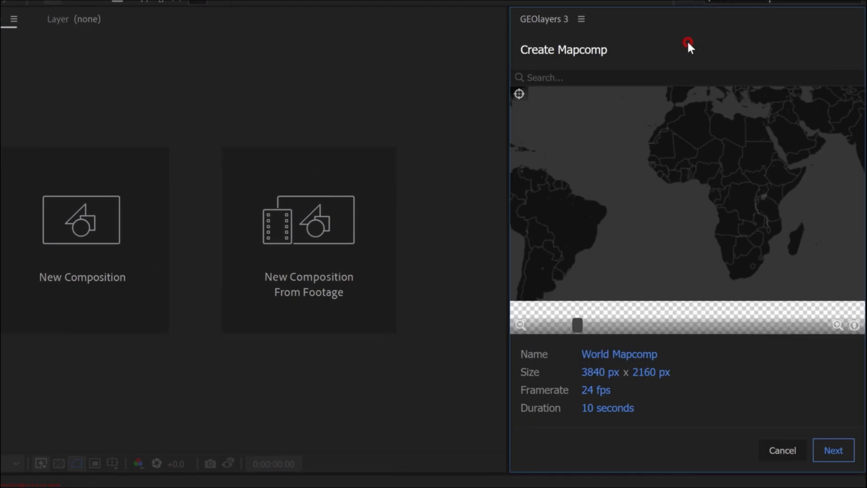
pyautogui.click(841, 451)
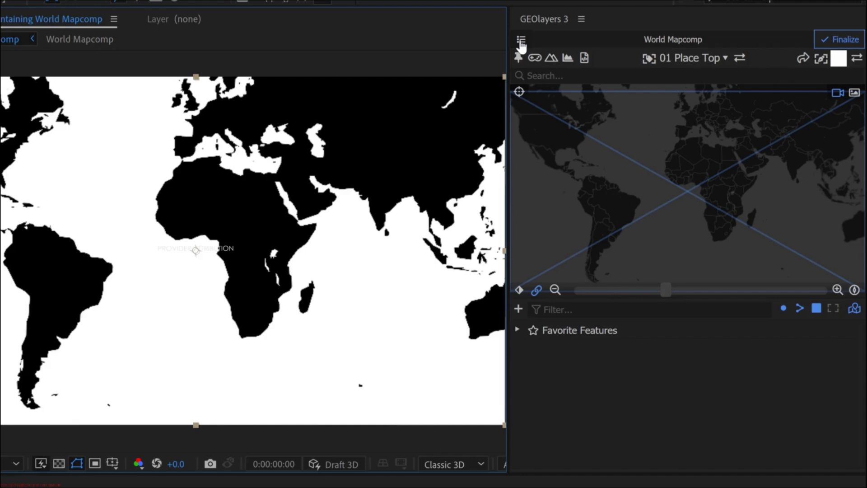
pyautogui.click(521, 41)
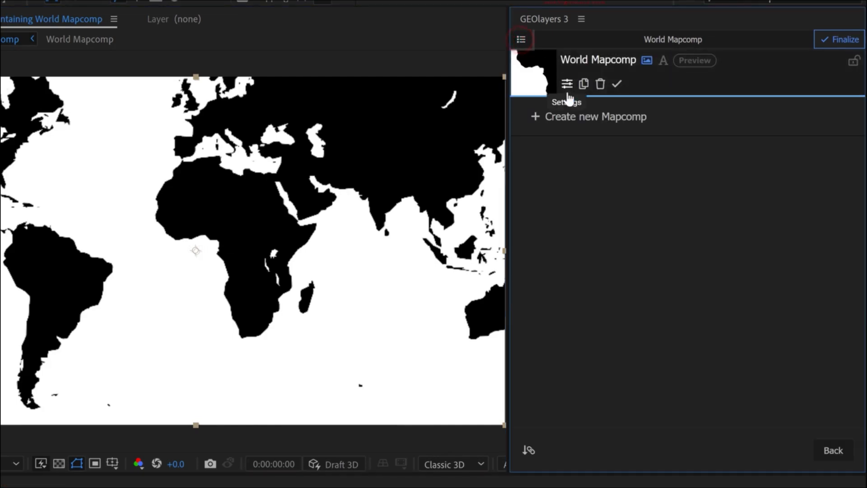
pyautogui.click(647, 60)
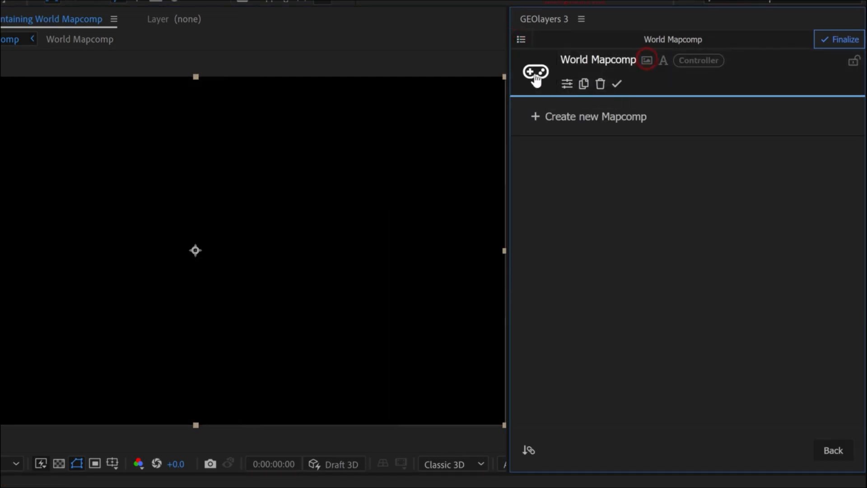
pyautogui.click(535, 74)
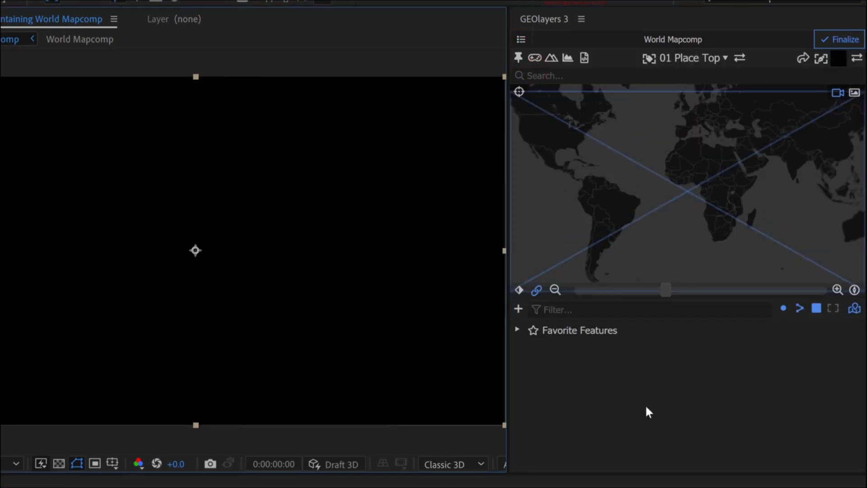
# - Examine the global feature datasets GEOlayers 3 offers for download, and leave without choosing one
pyautogui.click(518, 307)
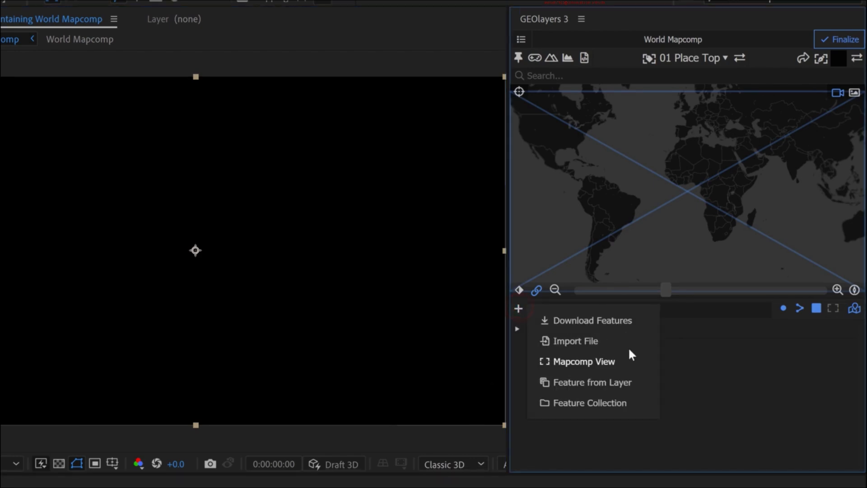
pyautogui.click(623, 322)
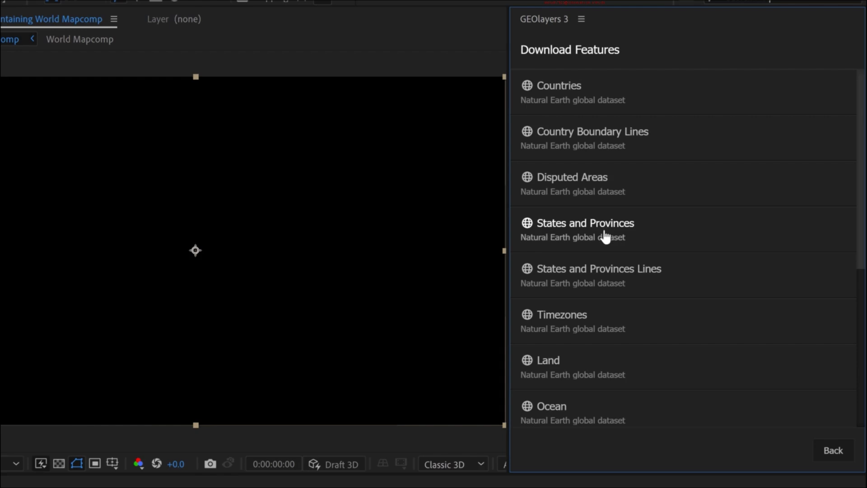
pyautogui.click(832, 452)
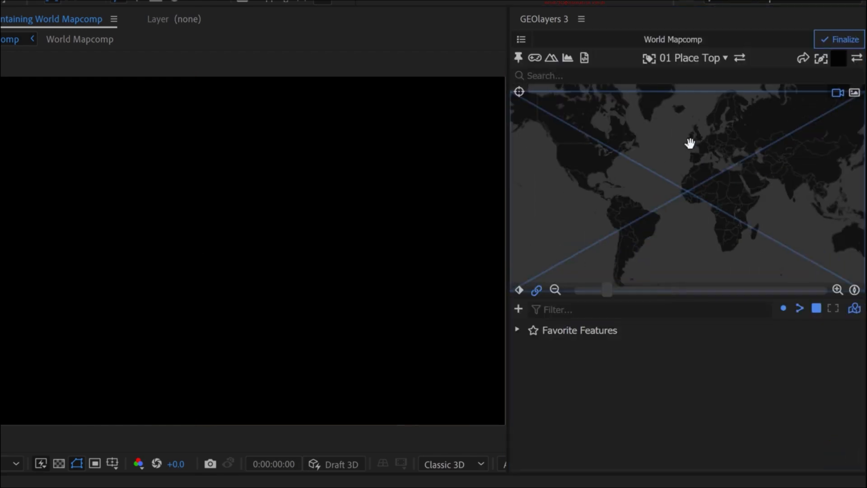
# - Add the Natural Earth United Kingdom States & Provinces collection, picked from a point in southern England on the map, to the features
pyautogui.scroll(10, 689, 142)
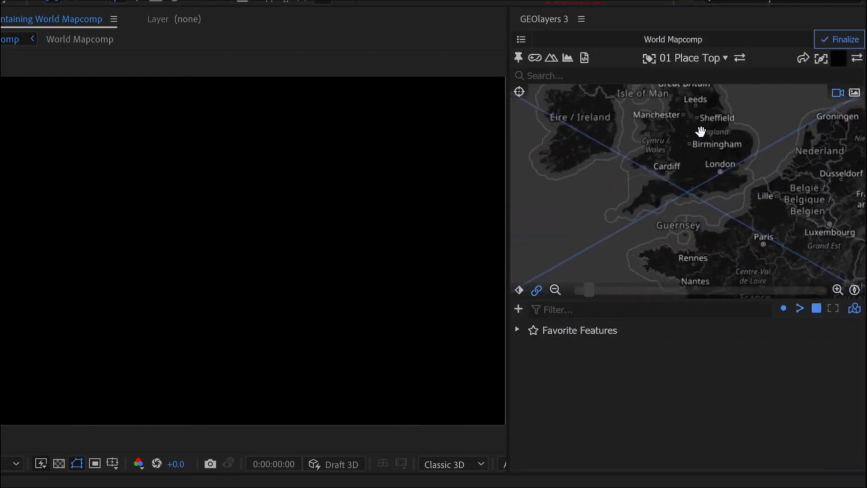
pyautogui.scroll(5, 700, 135)
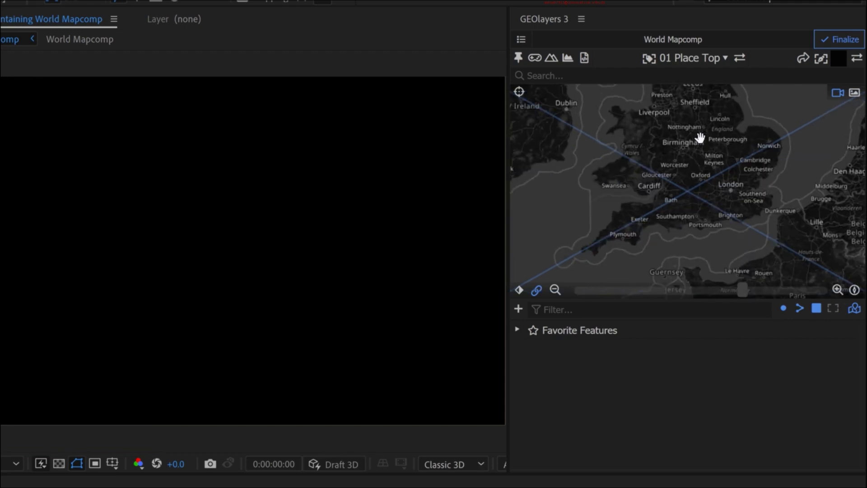
pyautogui.click(719, 159)
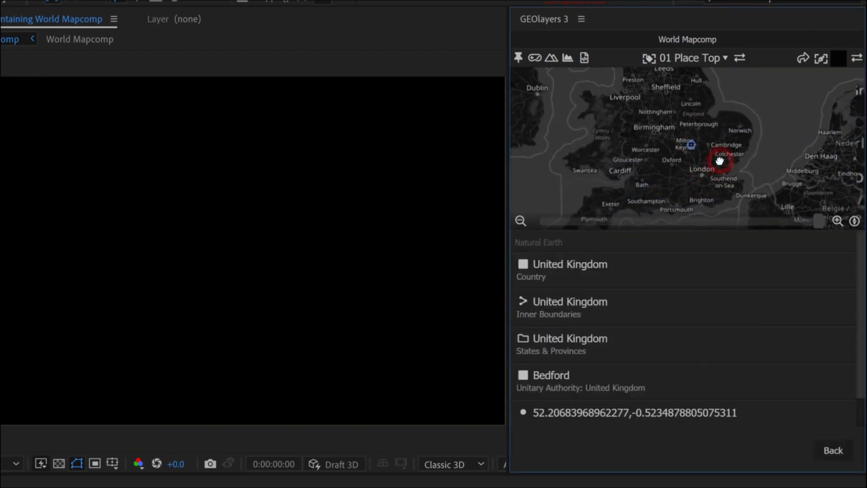
pyautogui.moveTo(595, 287)
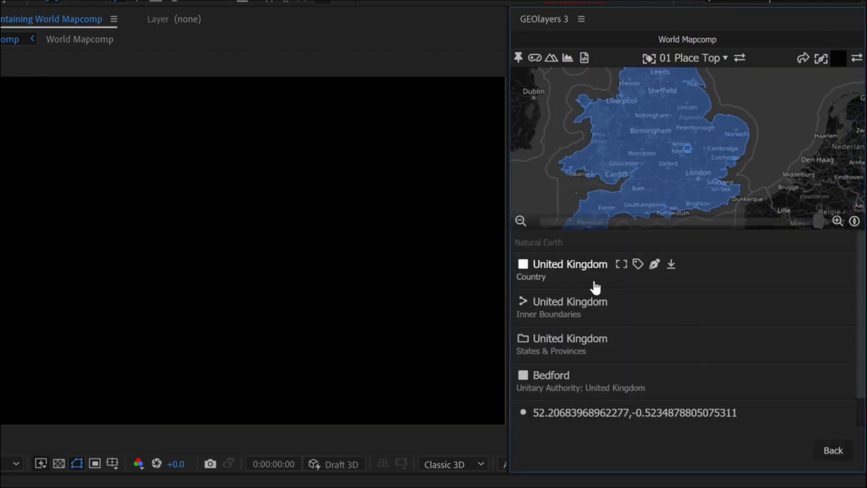
pyautogui.moveTo(582, 354)
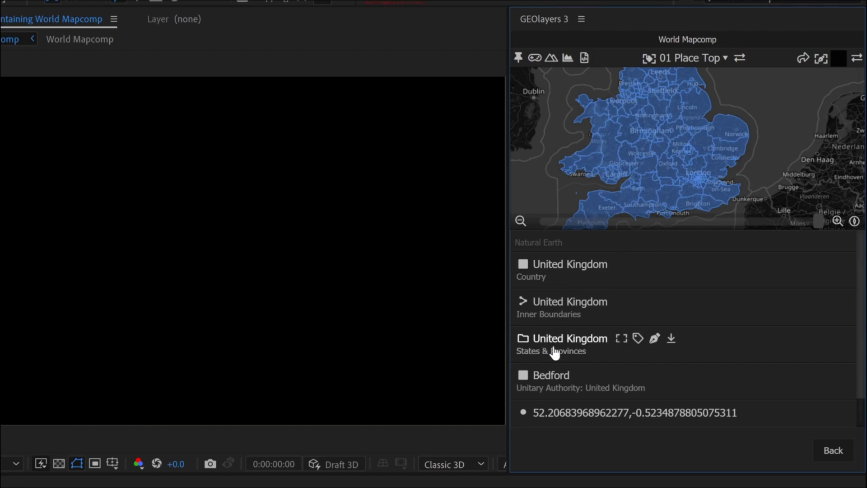
pyautogui.click(671, 339)
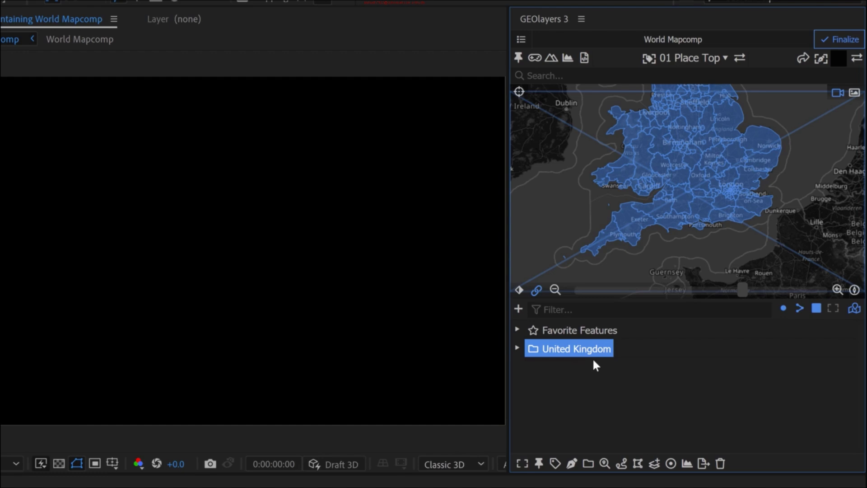
# - Filter the features for croydon and inspect the properties of the London Borough of Croydon in the United Kingdom collection
pyautogui.moveTo(694, 110); pyautogui.dragTo(683, 125)
pyautogui.click(518, 348)
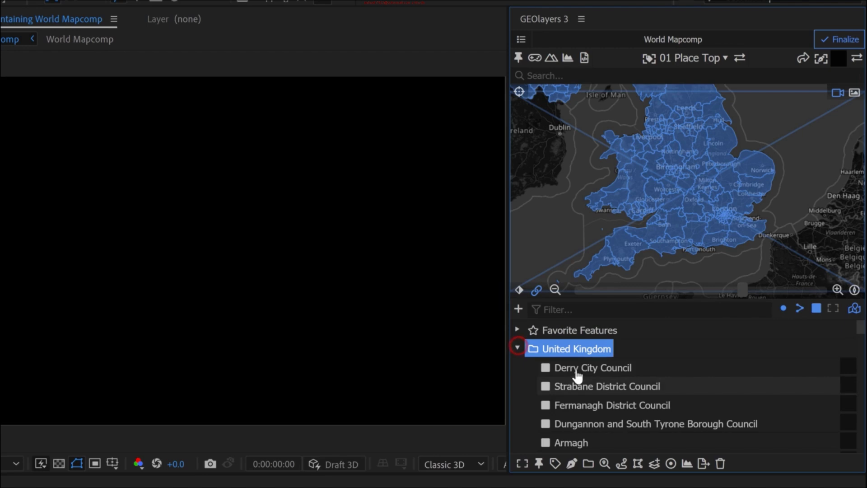
pyautogui.scroll(8, 738, 224)
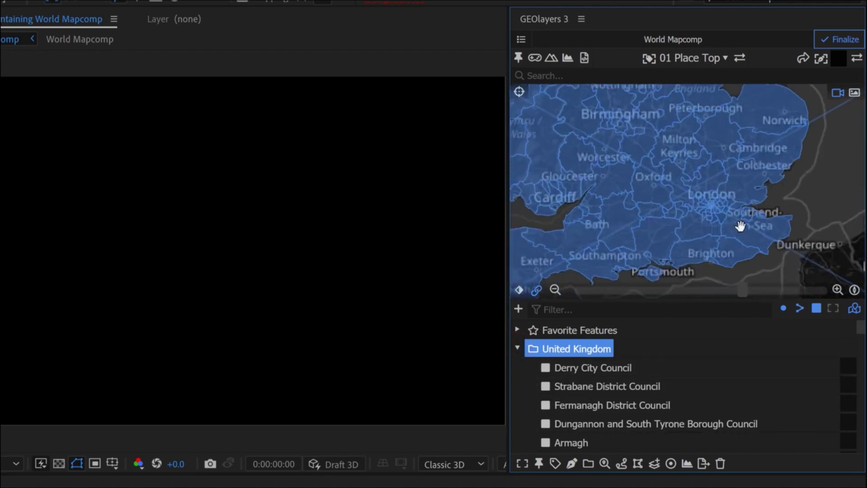
pyautogui.scroll(2, 700, 191)
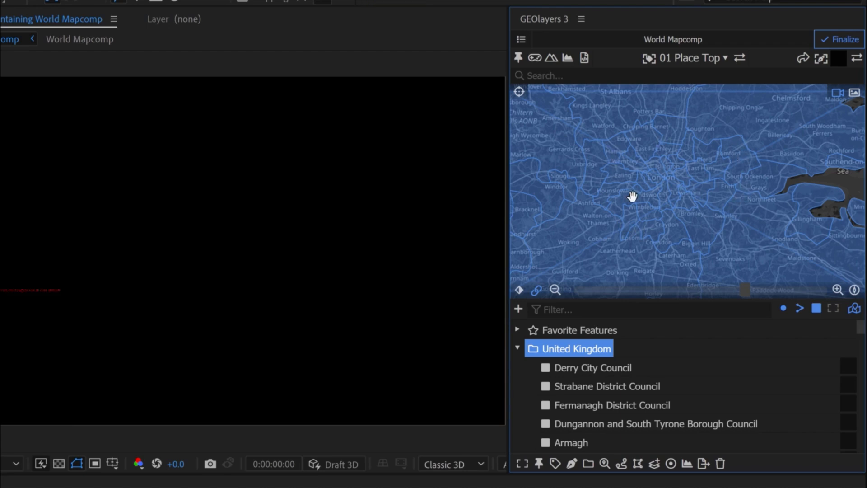
pyautogui.click(560, 307)
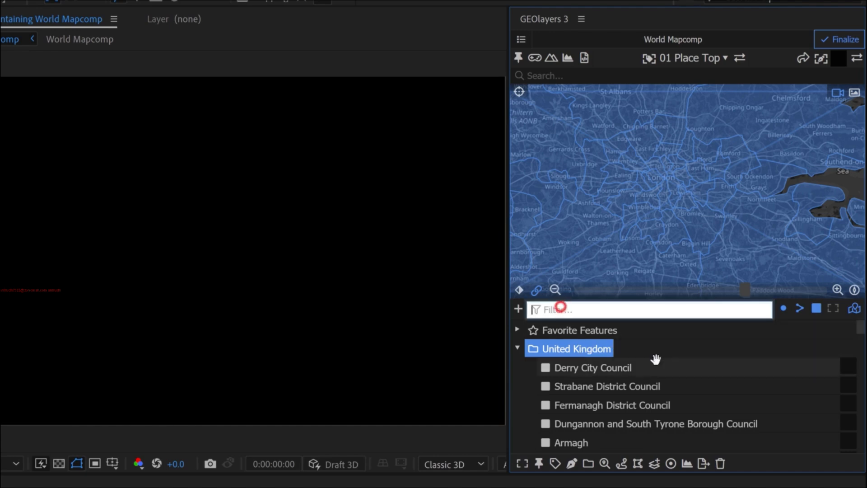
pyautogui.write('don')
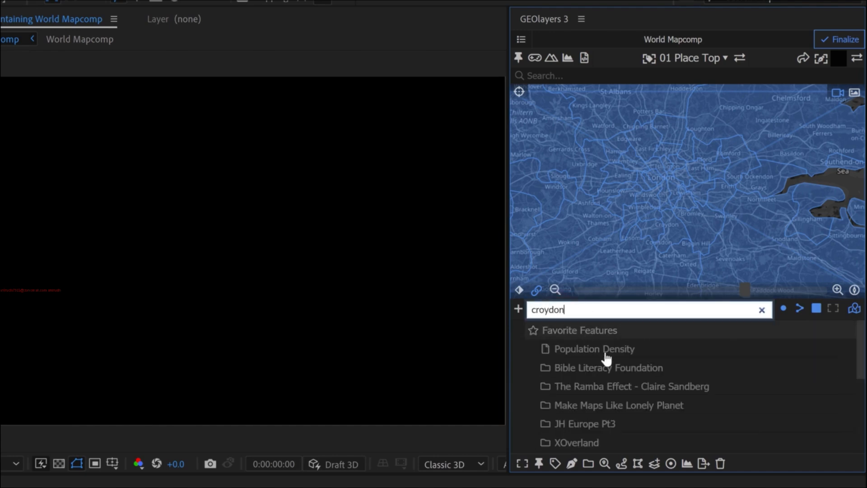
pyautogui.scroll(-5, 600, 349)
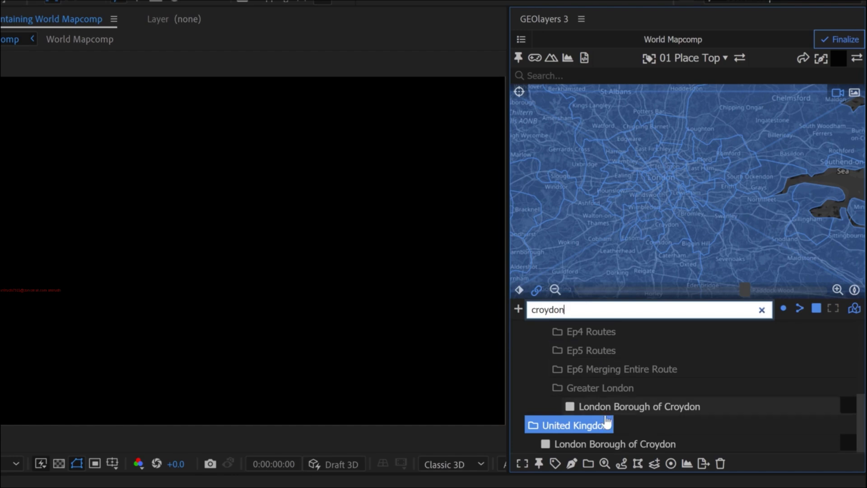
pyautogui.click(598, 445)
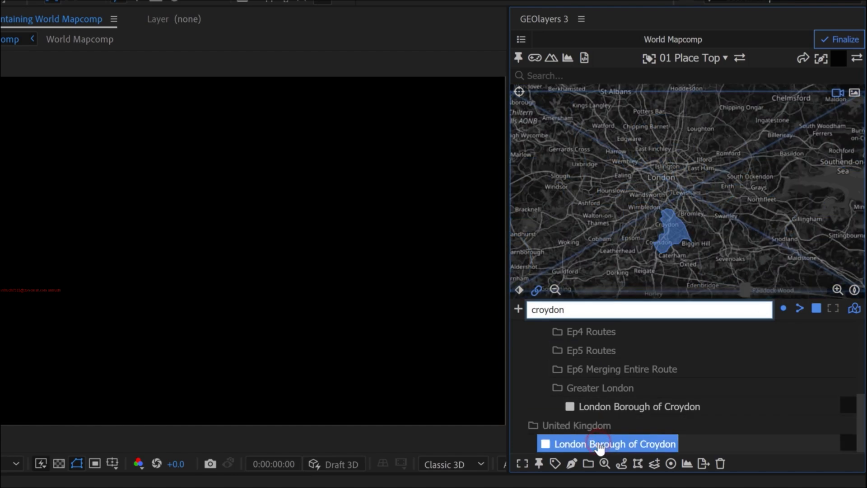
pyautogui.click(604, 463)
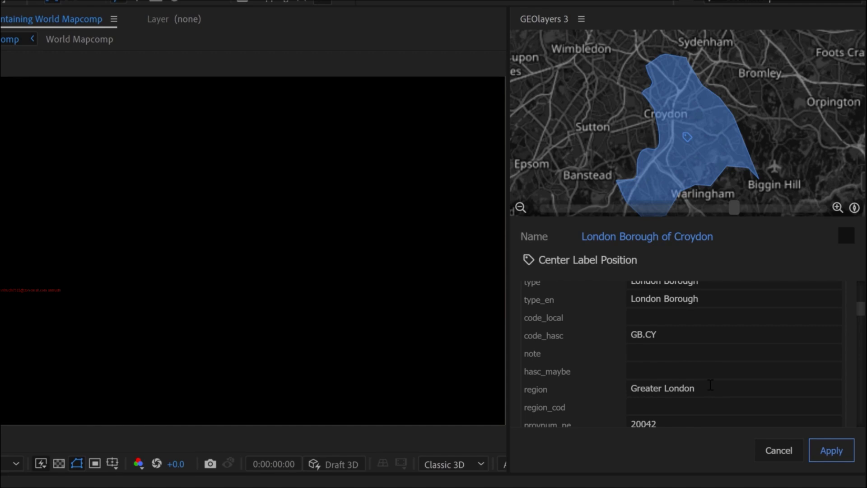
pyautogui.click(765, 452)
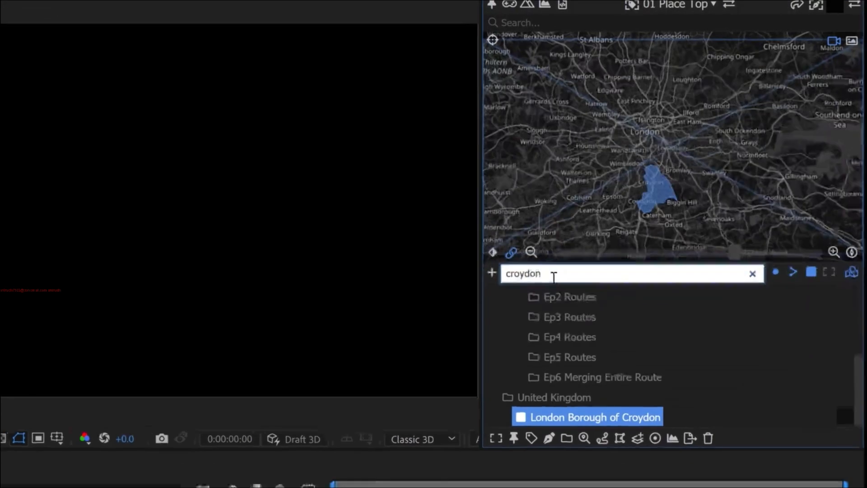
# - Replace the feature filter with region=Greater London
pyautogui.doubleClick(553, 277)
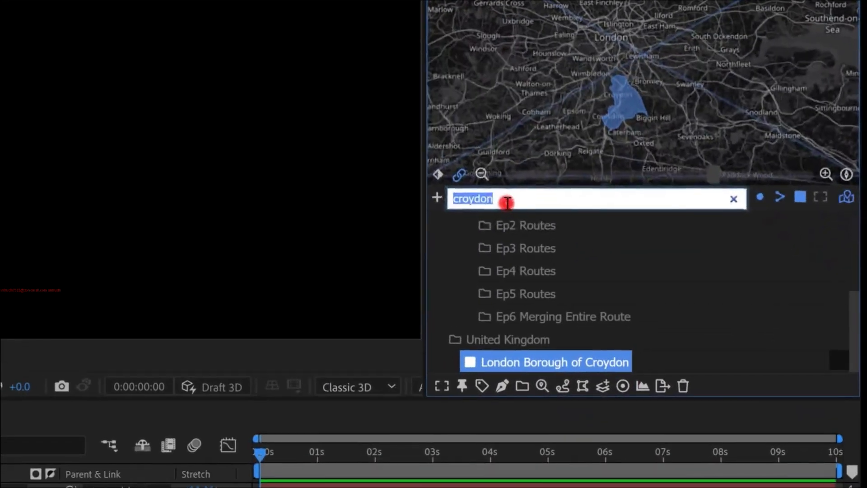
pyautogui.write('region')
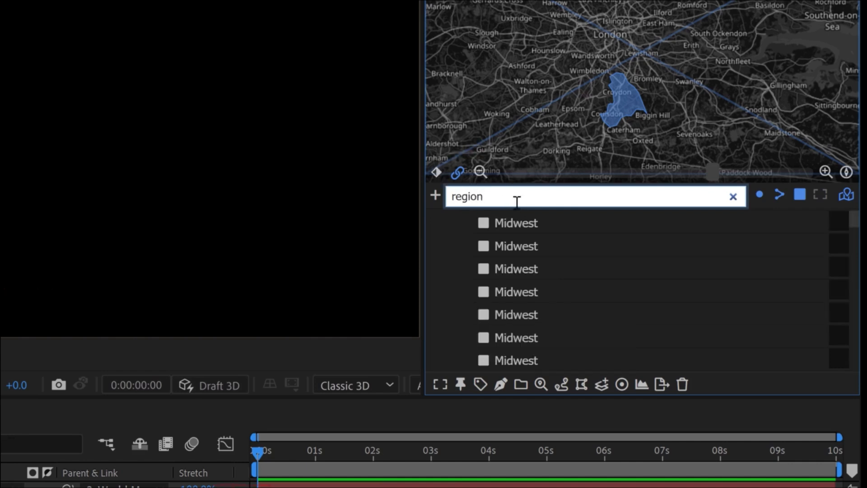
pyautogui.write('=Greater London')
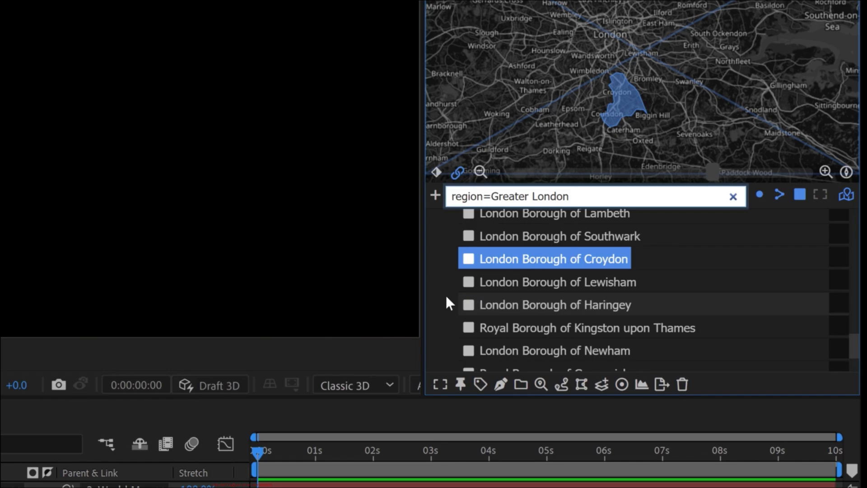
# - Select all filtered boroughs in the United Kingdom collection from Wandsworth to Bromley, leaving out the City of London
pyautogui.click(441, 293)
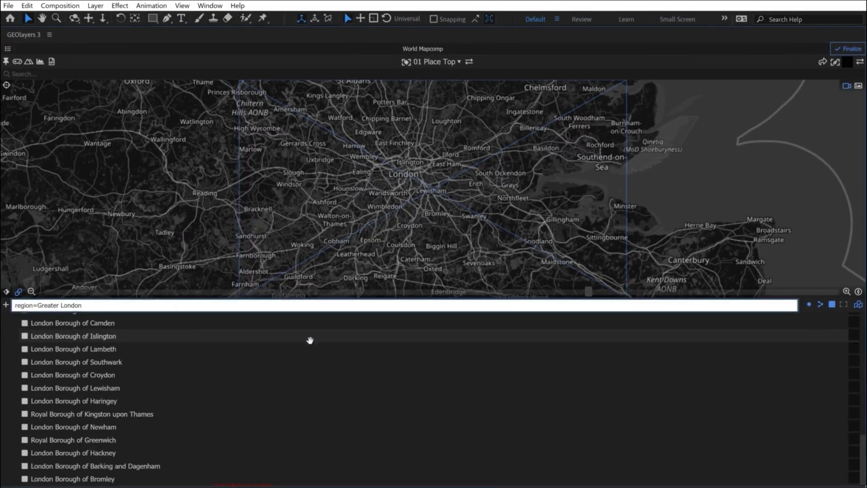
pyautogui.scroll(5, 185, 377)
pyautogui.scroll(8, 181, 377)
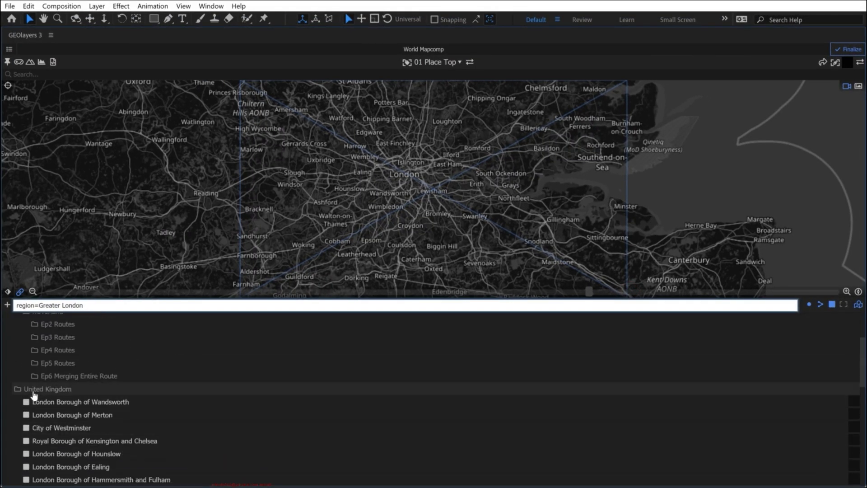
pyautogui.click(60, 403)
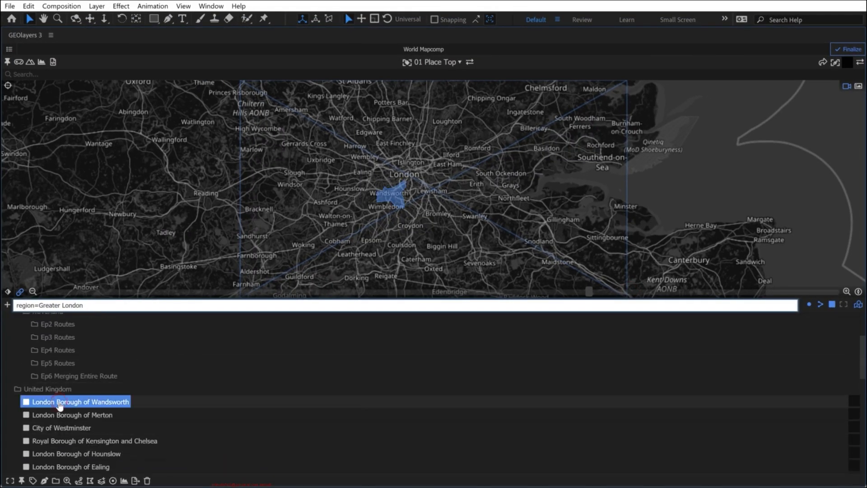
pyautogui.scroll(-7, 64, 447)
pyautogui.keyDown('shift'); pyautogui.click(64, 466); pyautogui.keyUp('shift')
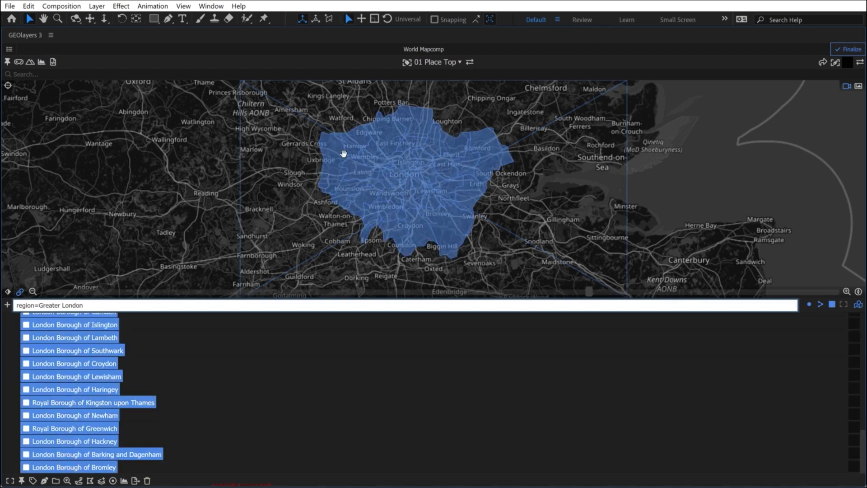
pyautogui.scroll(6, 86, 390)
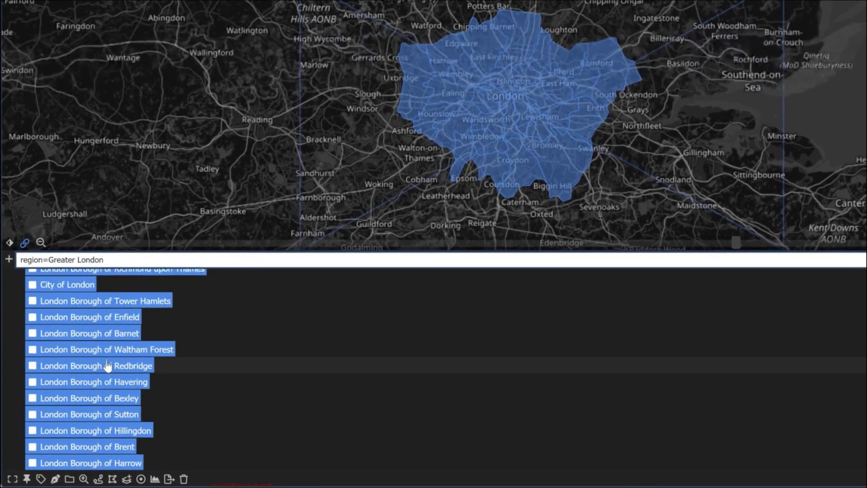
pyautogui.keyDown('ctrl'); pyautogui.click(60, 357); pyautogui.keyUp('ctrl')
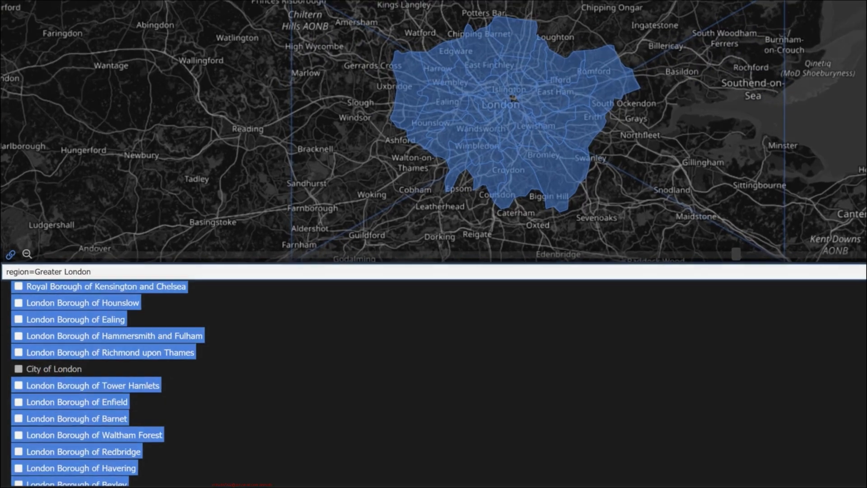
# - Group the selected boroughs into a new feature collection named Greater London and expand it in the feature list
pyautogui.click(70, 479)
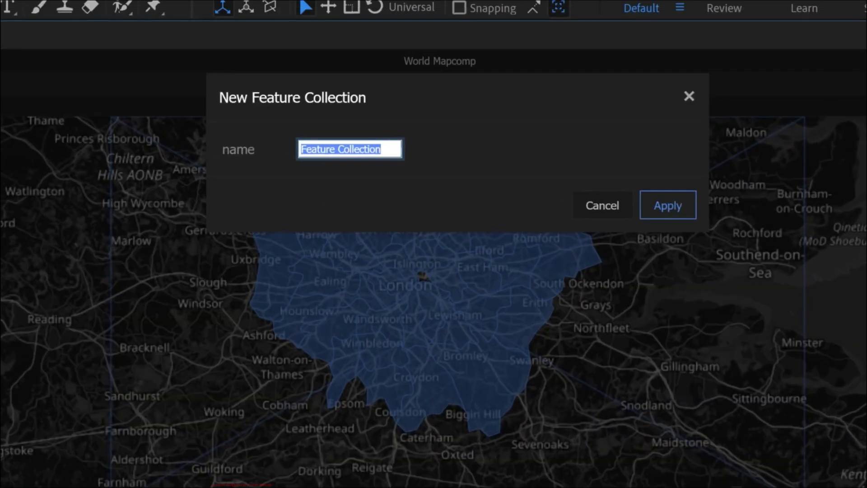
pyautogui.write('Greater London')
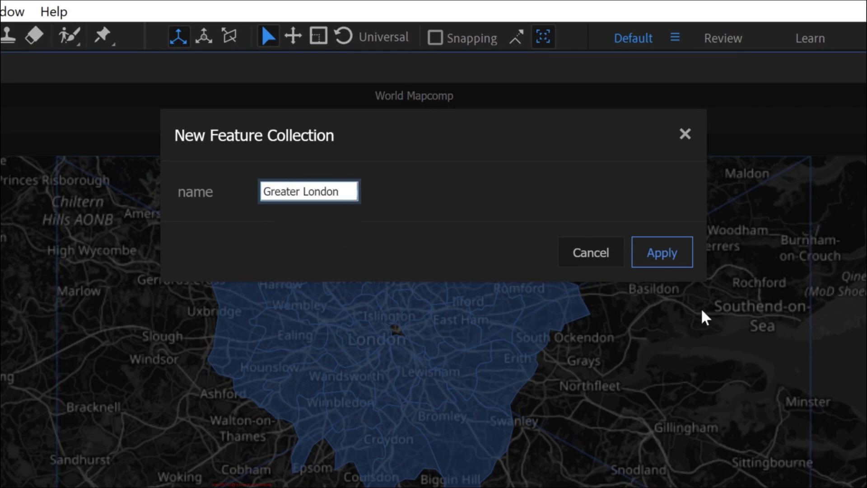
pyautogui.click(669, 259)
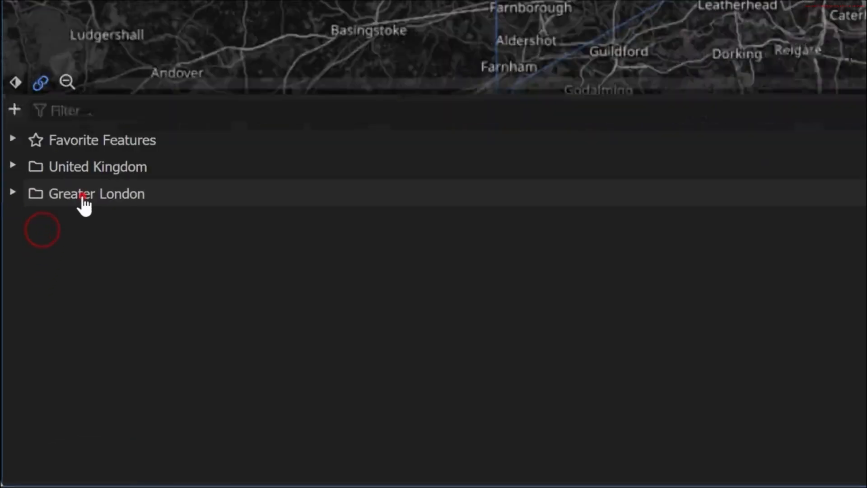
pyautogui.click(52, 300)
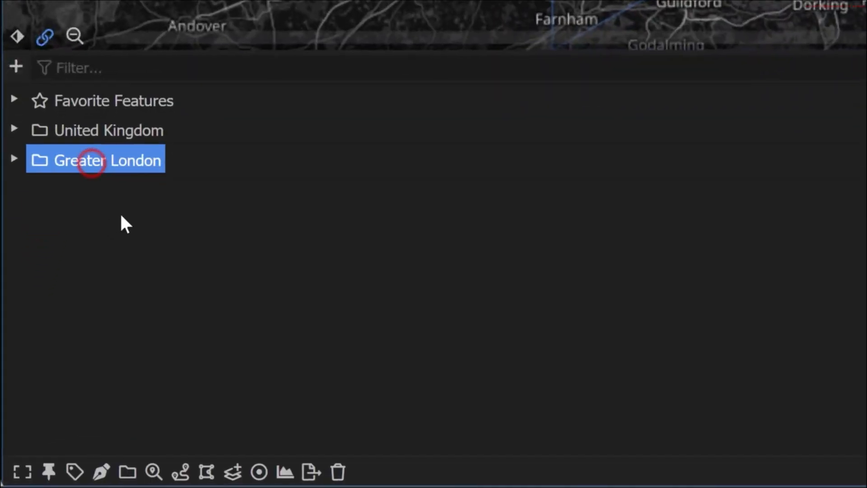
pyautogui.click(13, 160)
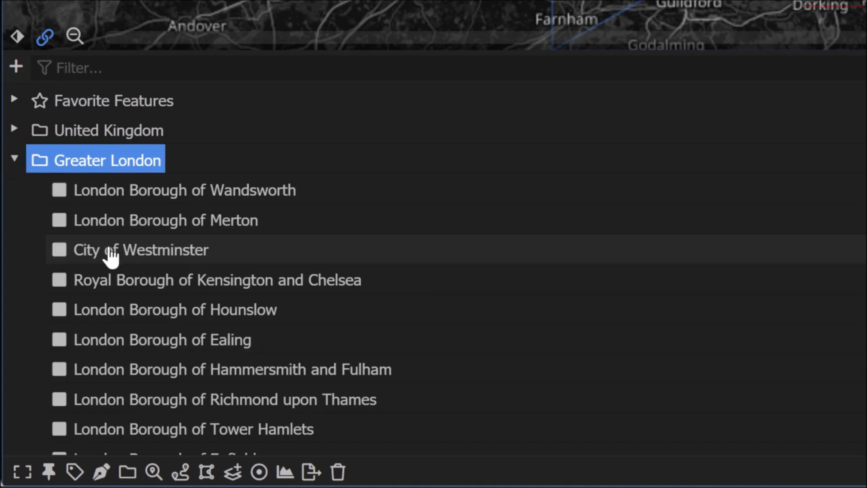
# - Set the Greater London collection to name its features by the name property and sort them by name
pyautogui.click(153, 472)
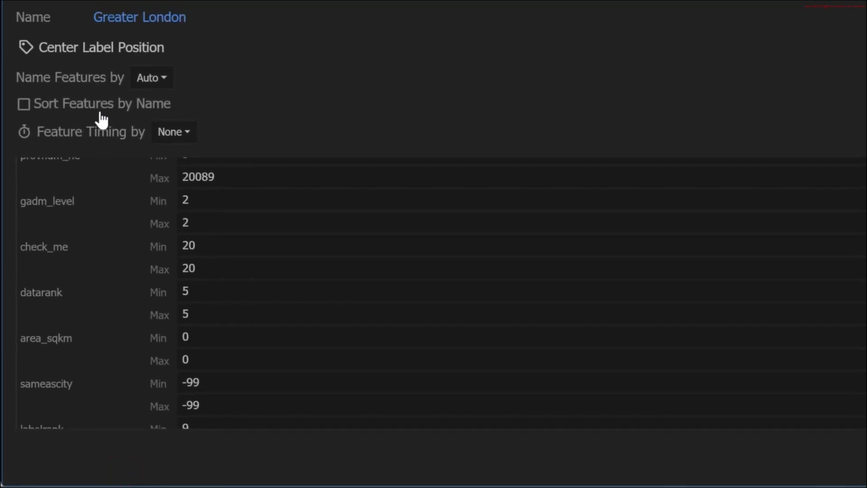
pyautogui.click(154, 78)
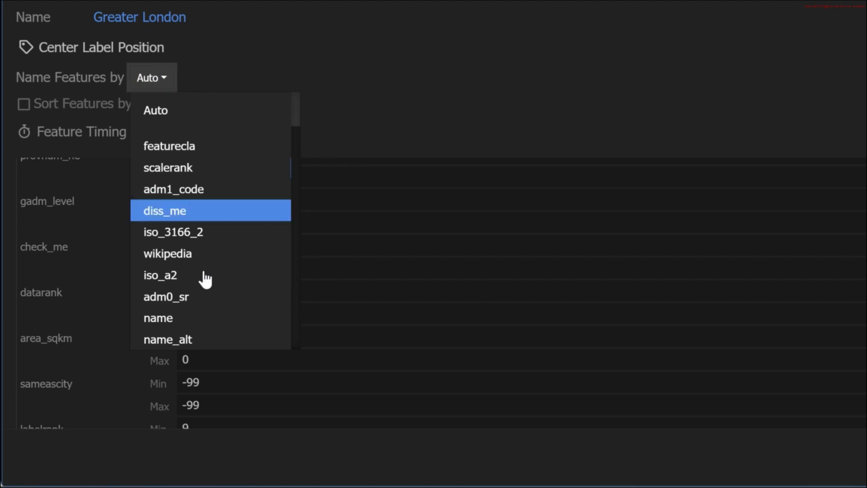
pyautogui.click(163, 320)
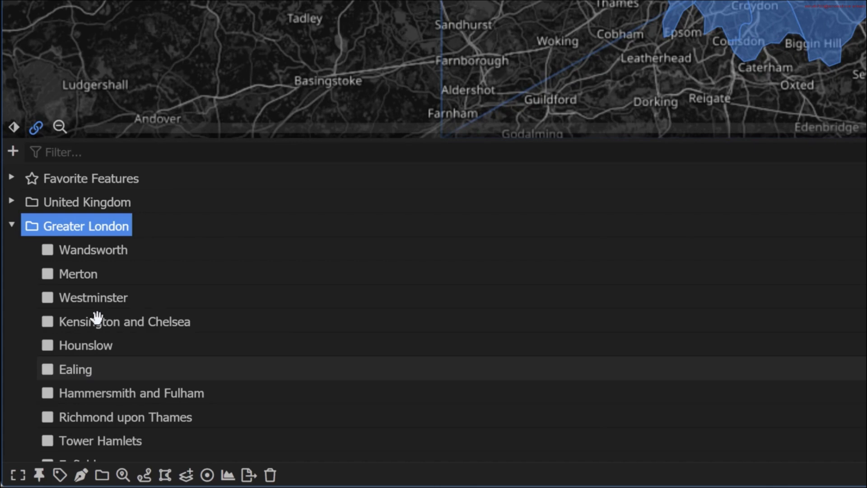
pyautogui.click(122, 474)
pyautogui.click(70, 108)
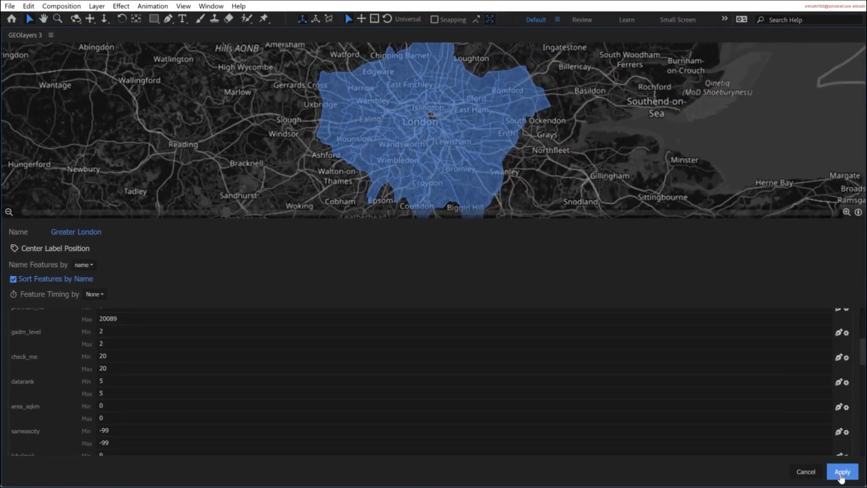
pyautogui.click(841, 474)
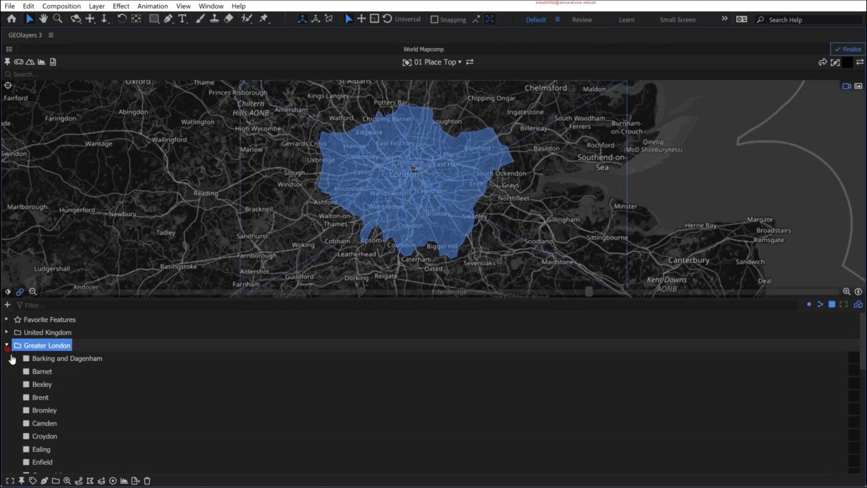
# - Collapse the Greater London collection and export its feature properties to a CSV file
pyautogui.click(6, 345)
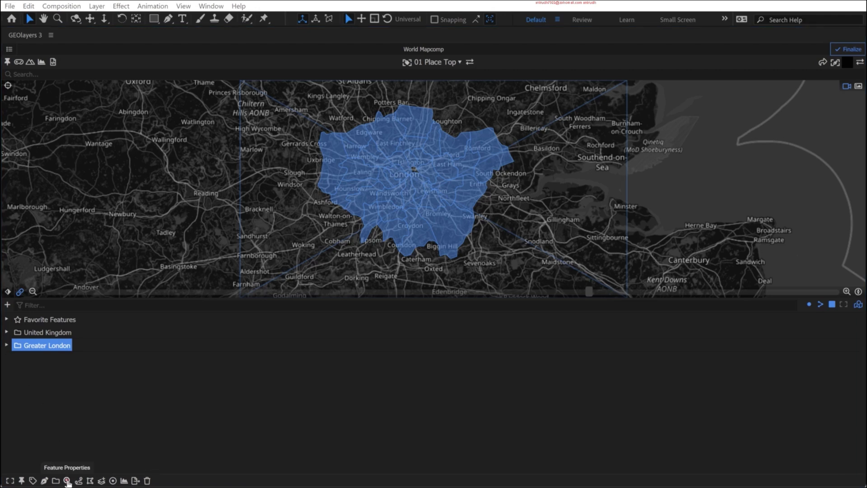
pyautogui.click(68, 481)
pyautogui.moveTo(863, 447); pyautogui.dragTo(841, 349)
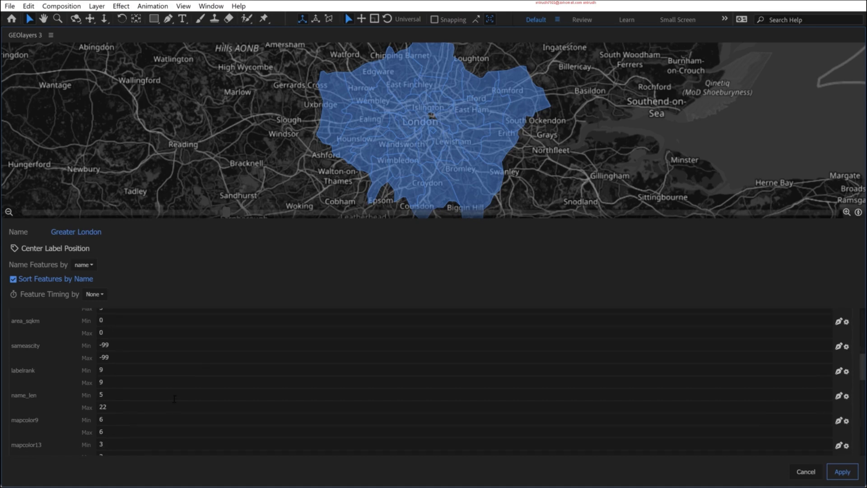
pyautogui.scroll(-10, 171, 397)
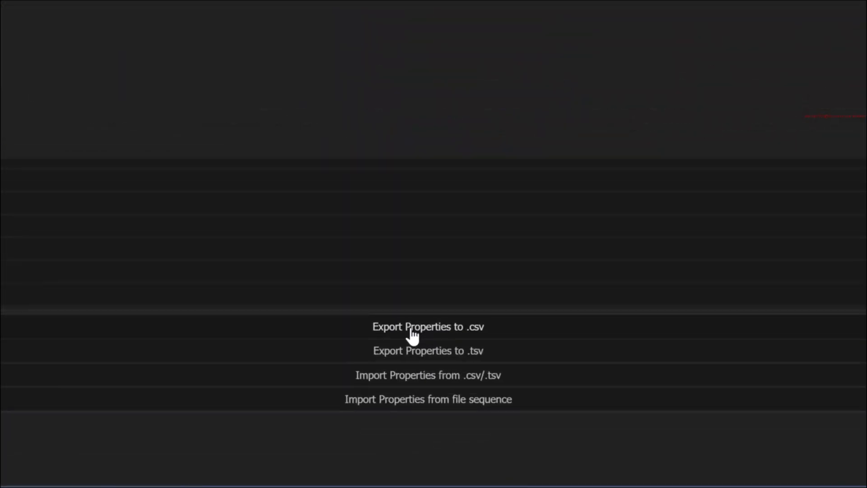
pyautogui.click(421, 400)
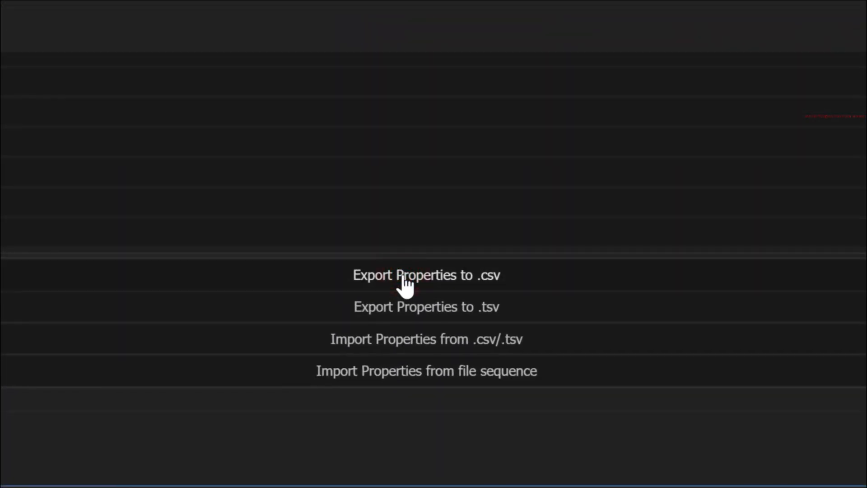
pyautogui.click(407, 285)
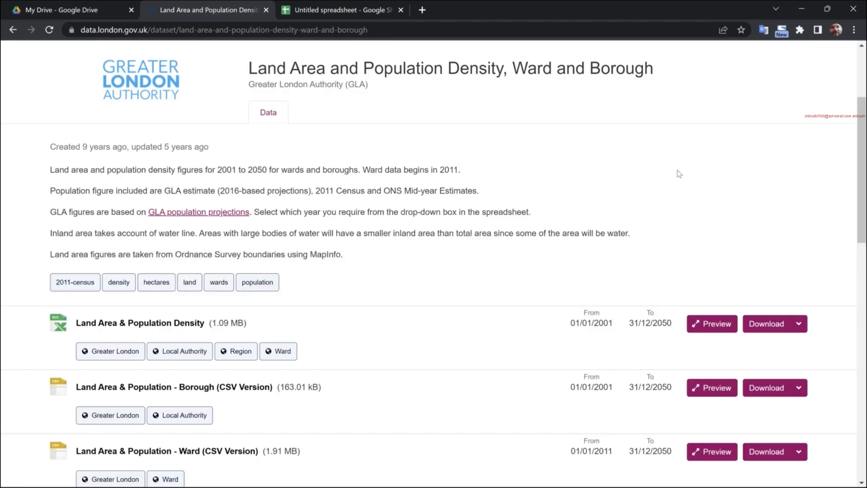
# - Download the Land Area & Population Density spreadsheet and import land-area-population-density-london.xlsx into the first blank Google spreadsheet
pyautogui.click(763, 326)
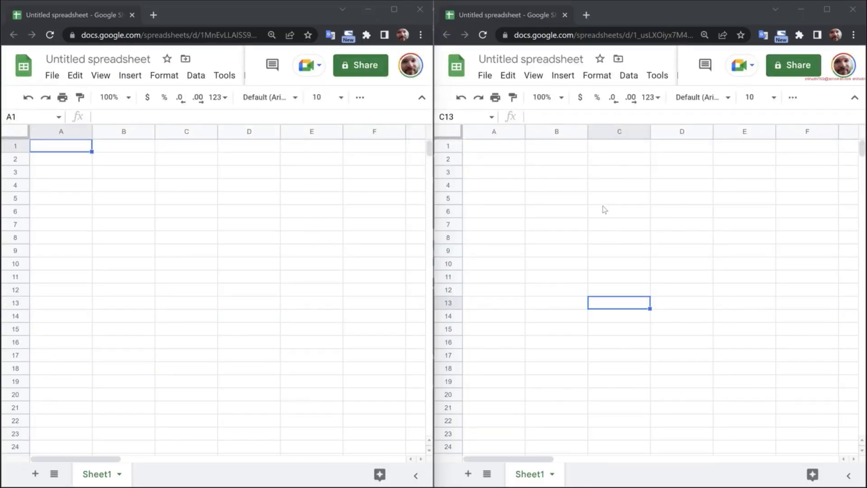
pyautogui.click(52, 75)
pyautogui.click(73, 138)
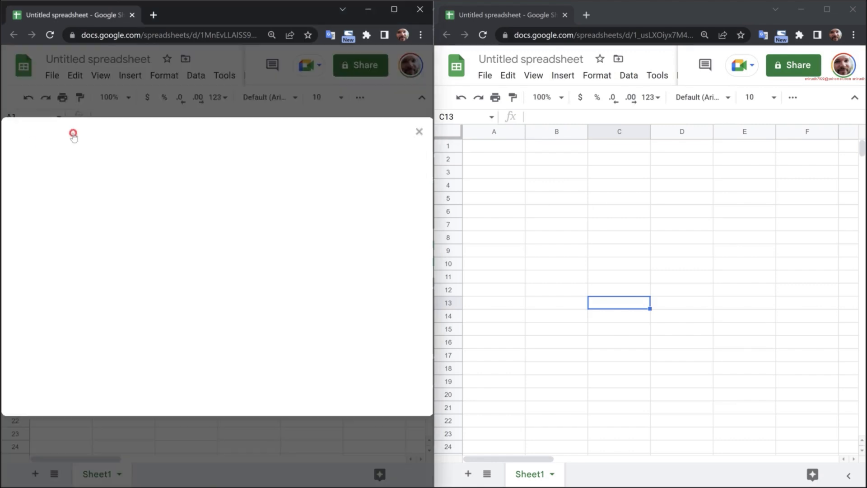
pyautogui.click(246, 180)
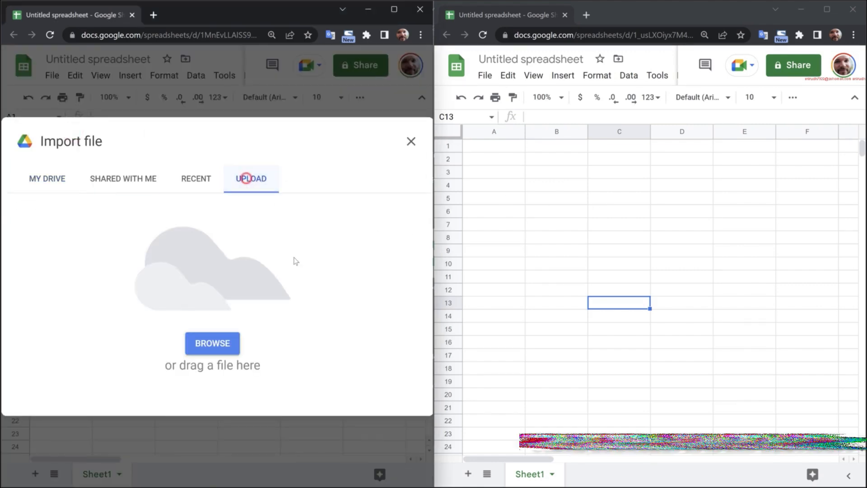
pyautogui.hotkey('alt', 'Tab')
pyautogui.moveTo(690, 248); pyautogui.dragTo(252, 310)
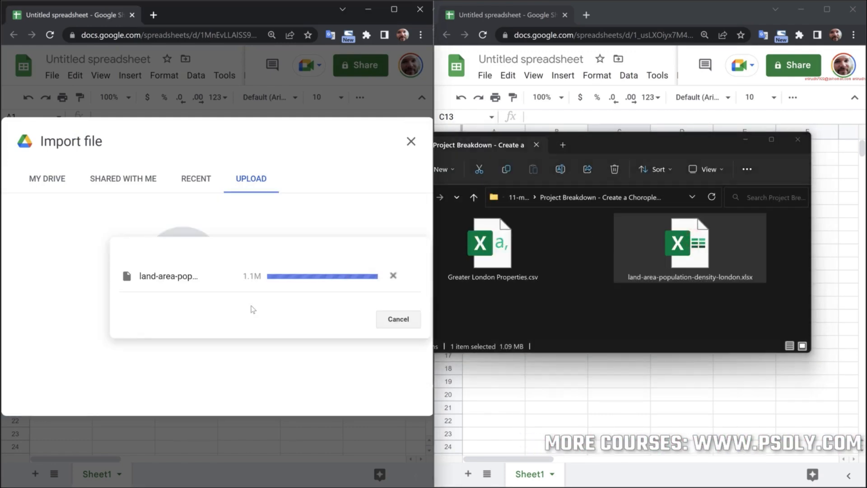
pyautogui.click(251, 338)
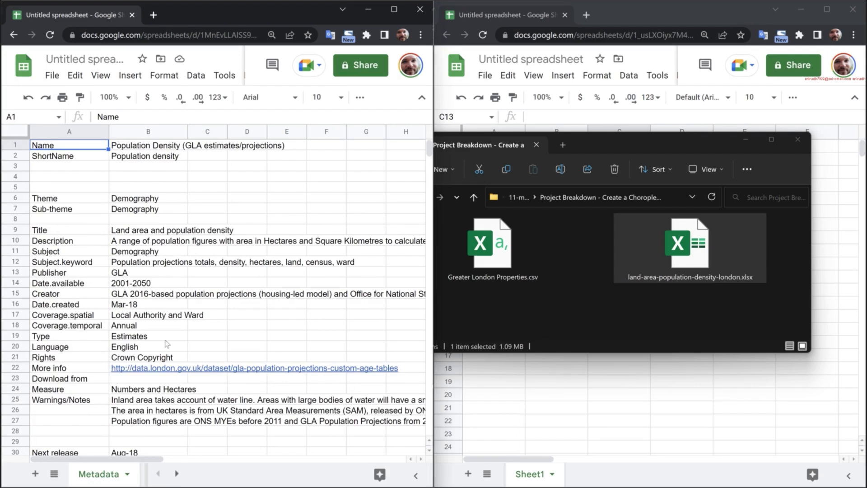
# - Open the Borough sheet of the imported workbook and show its population per square kilometre column
pyautogui.click(176, 473)
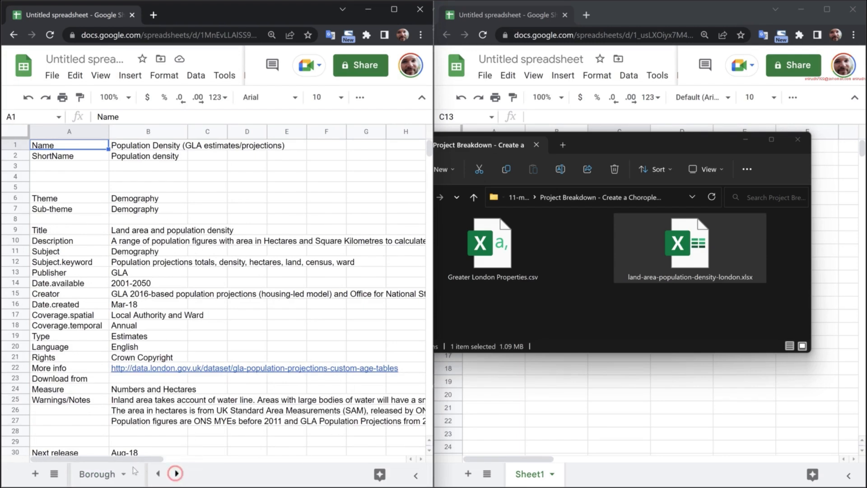
pyautogui.click(100, 472)
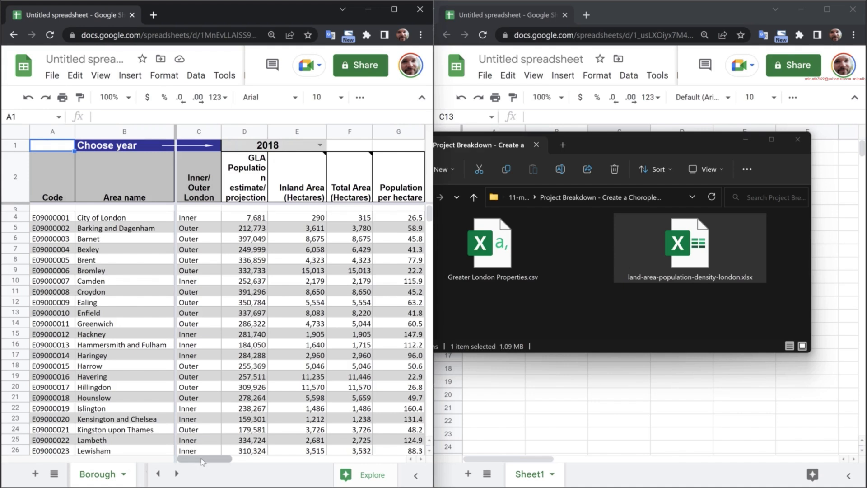
pyautogui.moveTo(207, 459); pyautogui.dragTo(240, 464)
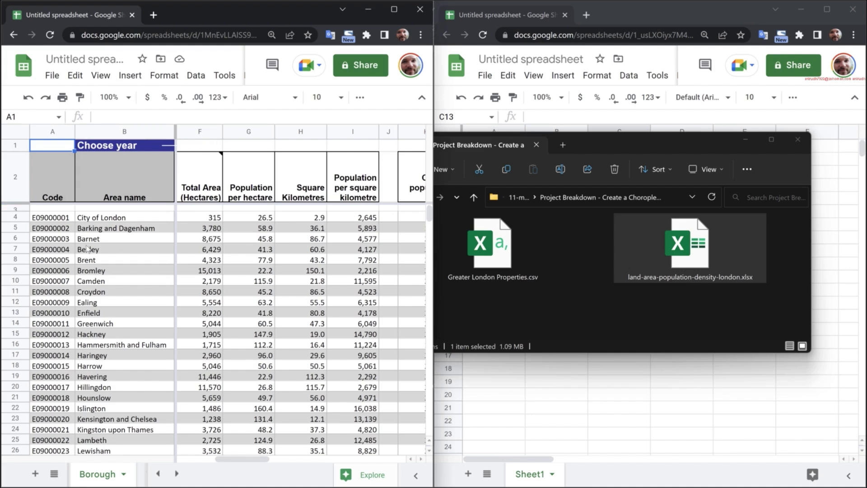
# - Import Greater London Properties.csv into the second blank spreadsheet, replacing the spreadsheet and detecting the separator automatically
pyautogui.click(797, 140)
pyautogui.click(831, 147)
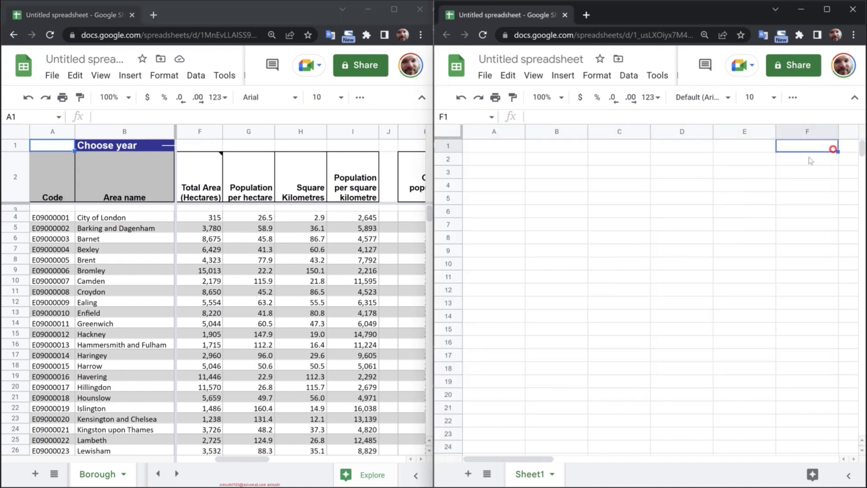
pyautogui.click(485, 75)
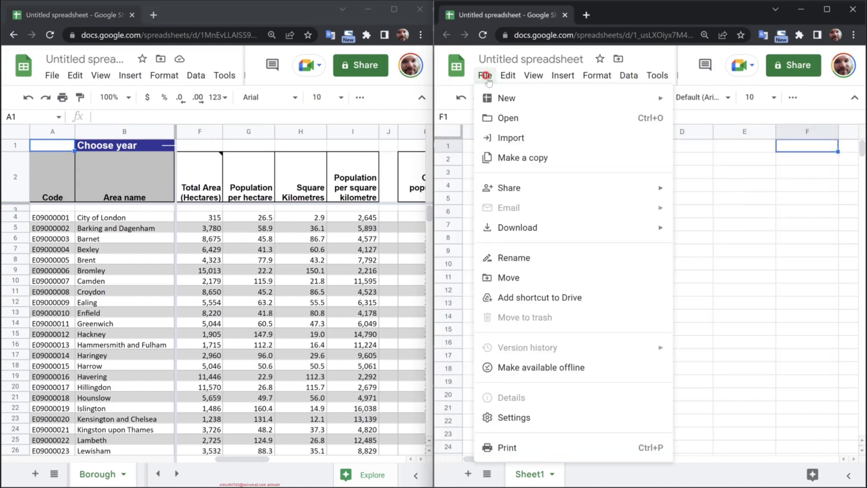
pyautogui.click(511, 137)
pyautogui.click(683, 178)
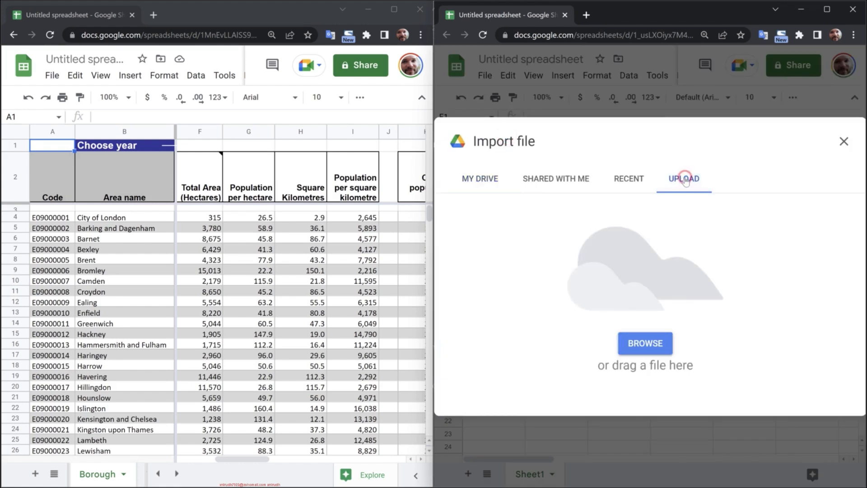
pyautogui.click(641, 340)
pyautogui.moveTo(596, 144); pyautogui.dragTo(381, 160)
pyautogui.moveTo(278, 262); pyautogui.dragTo(714, 307)
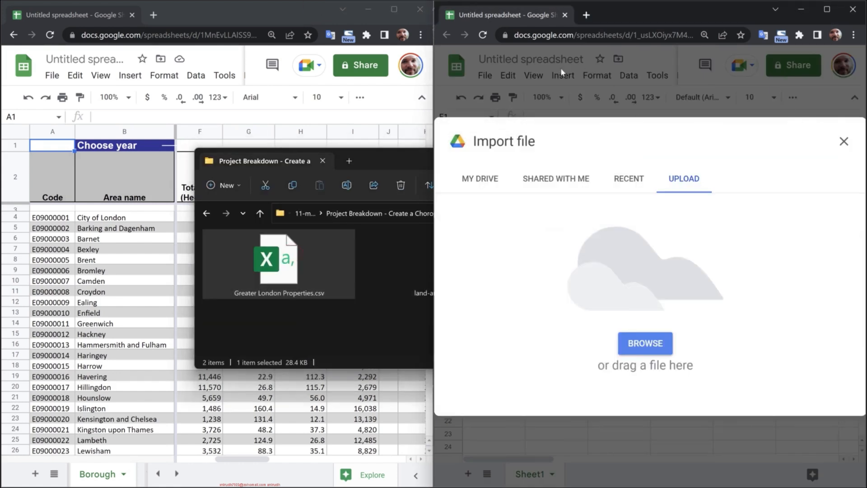
pyautogui.click(712, 346)
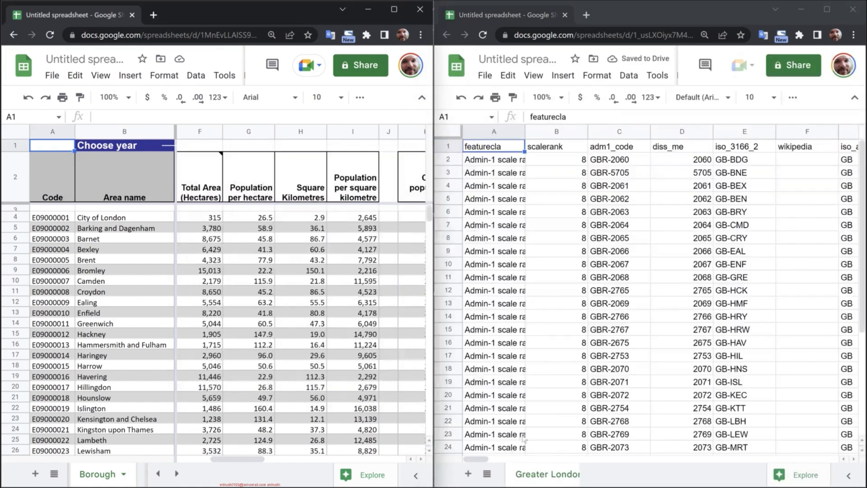
# - Fit the name column of the Greater London sheet to its contents and insert two empty columns after it
pyautogui.moveTo(479, 459); pyautogui.dragTo(504, 462)
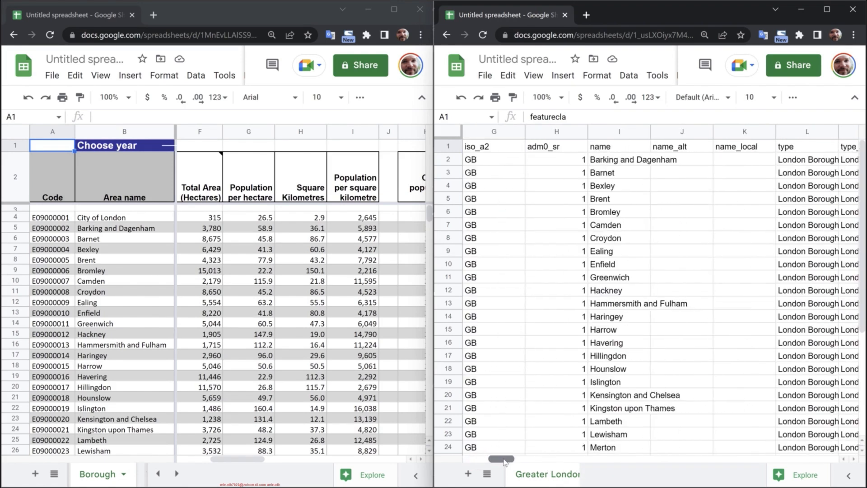
pyautogui.click(616, 132)
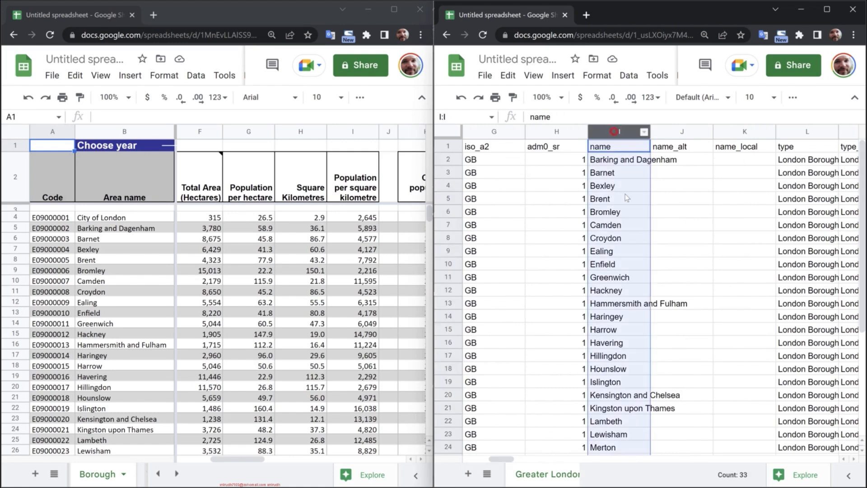
pyautogui.doubleClick(650, 132)
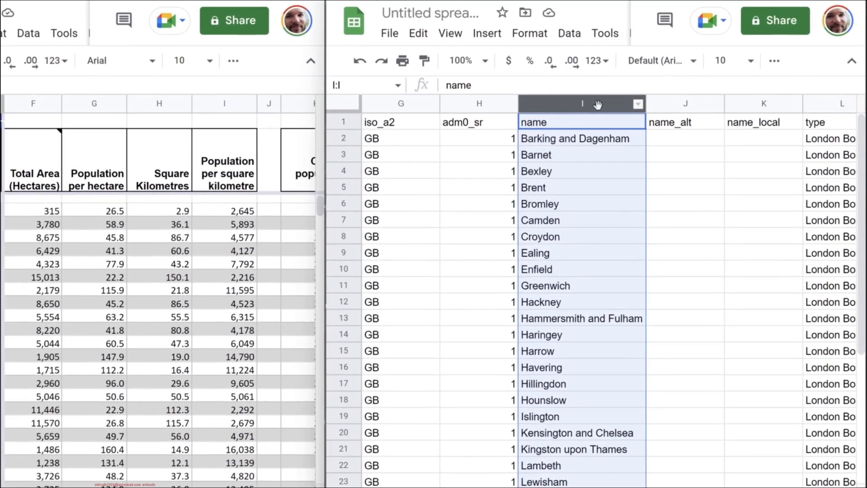
pyautogui.rightClick(651, 132)
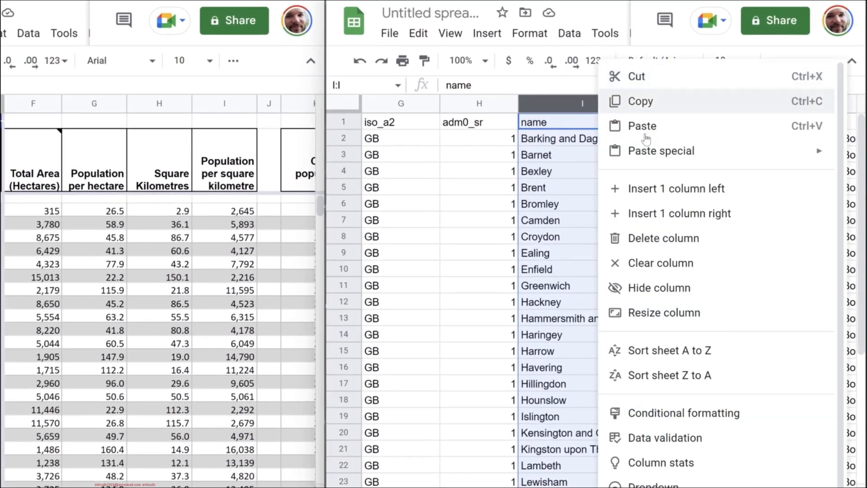
pyautogui.click(681, 215)
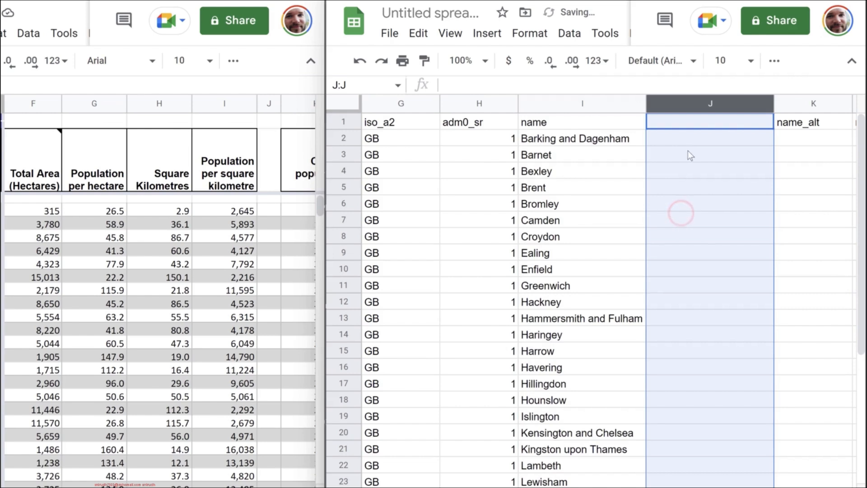
pyautogui.rightClick(677, 104)
pyautogui.click(732, 215)
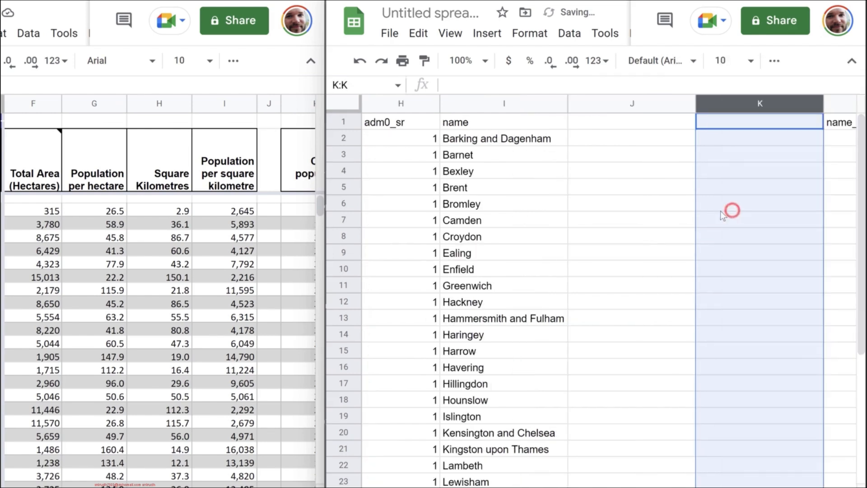
# - Enter the headers PopulationDensity in J1 and PopRank in K1 for the two new columns
pyautogui.click(608, 121)
pyautogui.write('P')
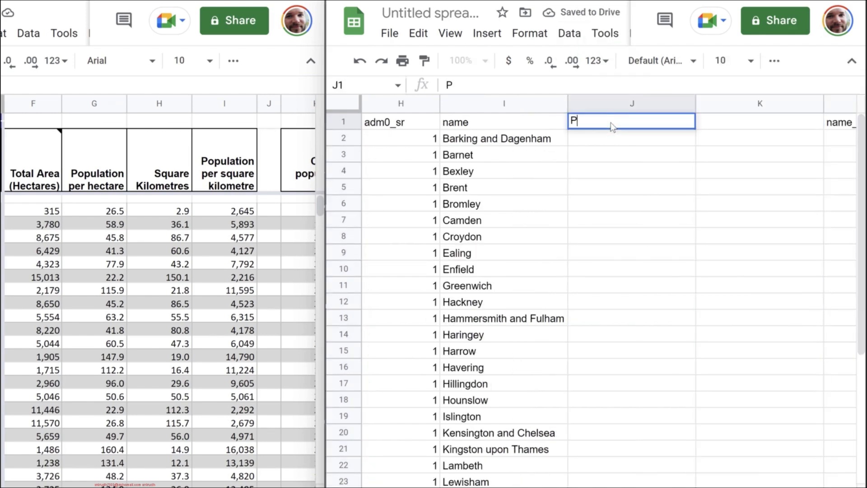
pyautogui.write('opulationDensity')
pyautogui.press('Return')
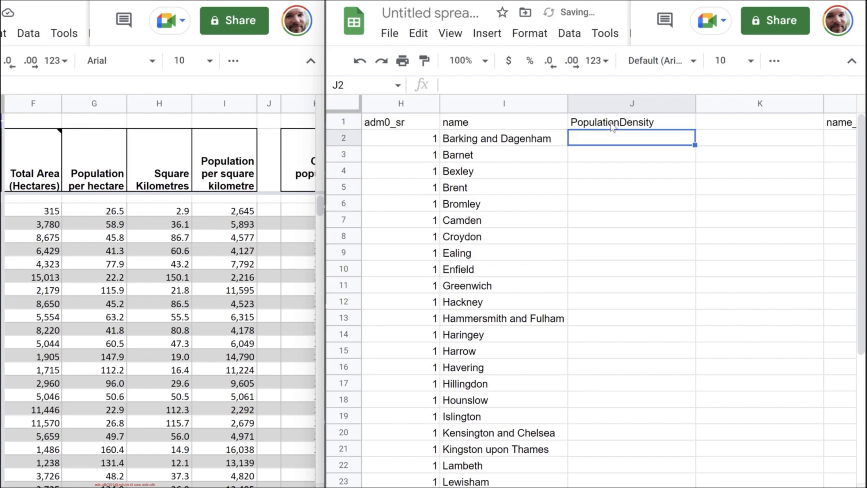
pyautogui.click(613, 125)
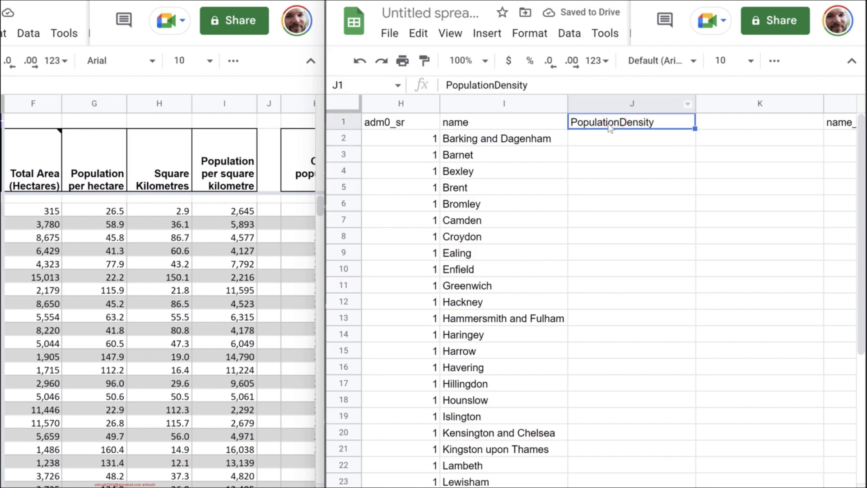
pyautogui.click(741, 121)
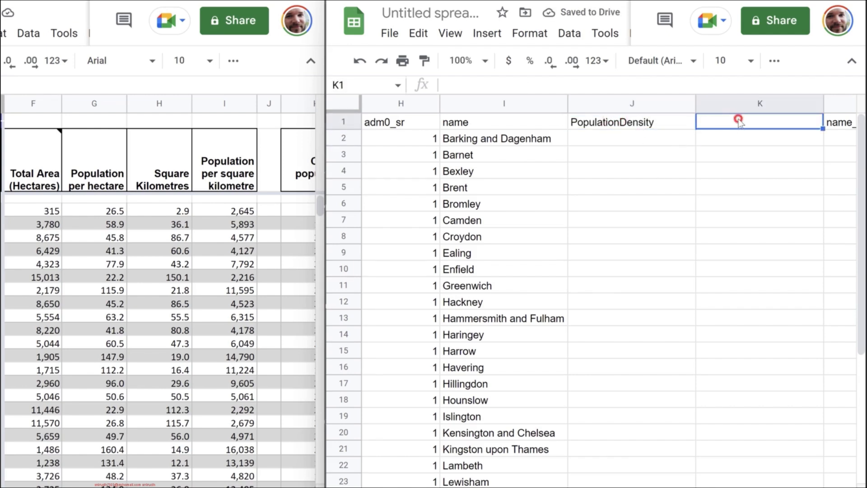
pyautogui.write('PopRank')
pyautogui.press('Return')
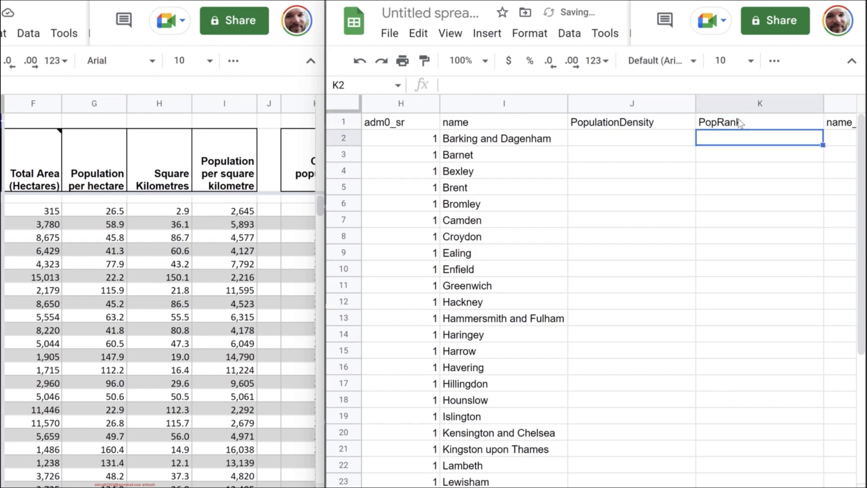
# - Freeze the header row of the Greater London sheet and select the first PopulationDensity cell, J2
pyautogui.click(343, 122)
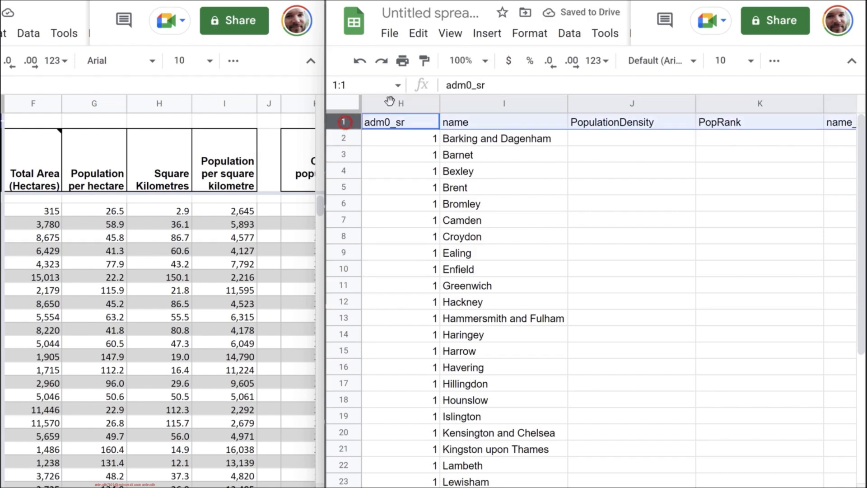
pyautogui.click(448, 40)
pyautogui.moveTo(614, 88)
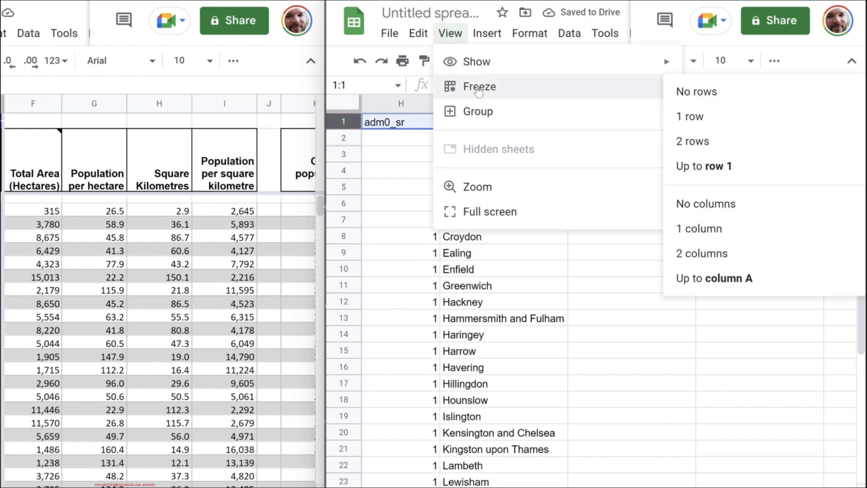
pyautogui.click(712, 119)
pyautogui.click(664, 141)
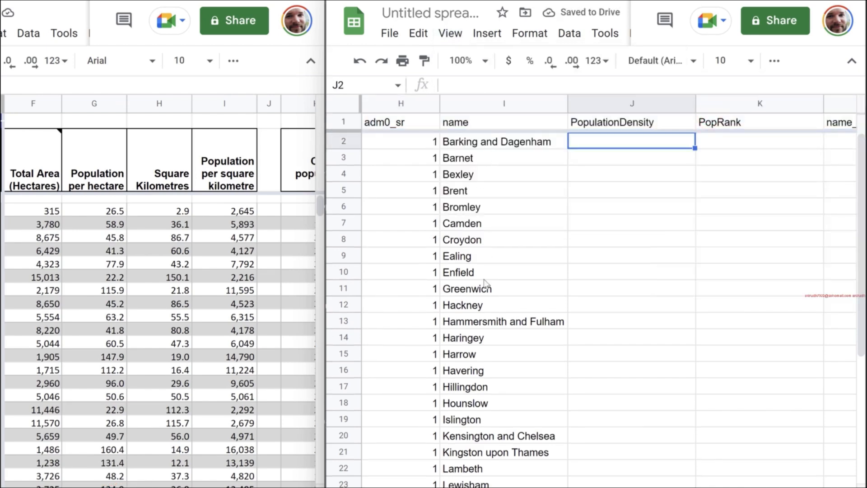
# - Copy the population per square kilometre values from Barking and Dagenham through Westminster (I5:I36) in the density spreadsheet
pyautogui.scroll(-2, 483, 246)
pyautogui.scroll(2, 479, 407)
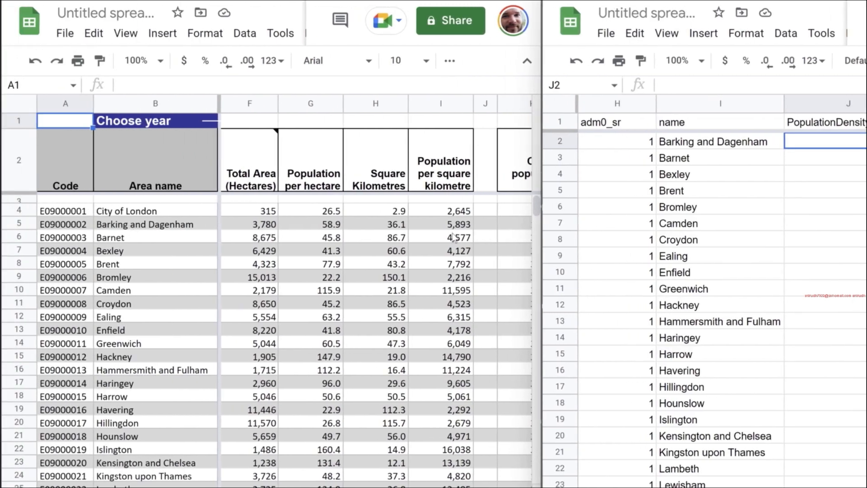
pyautogui.click(453, 211)
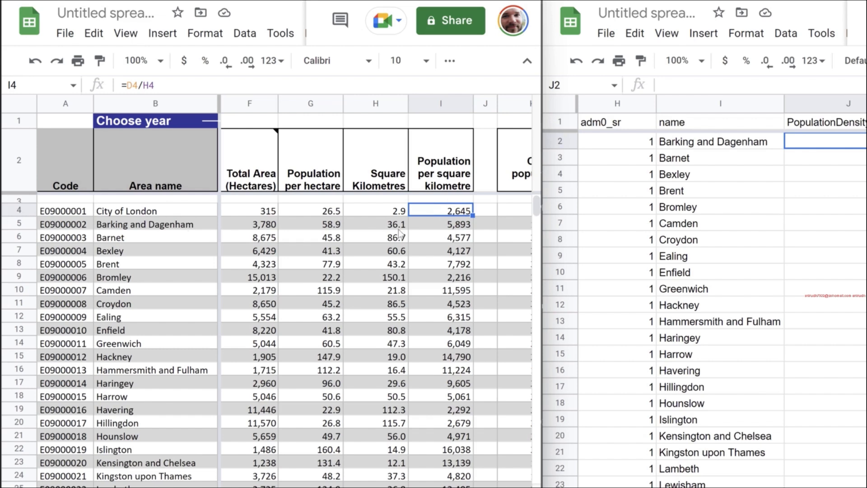
pyautogui.click(443, 225)
pyautogui.scroll(-5, 442, 235)
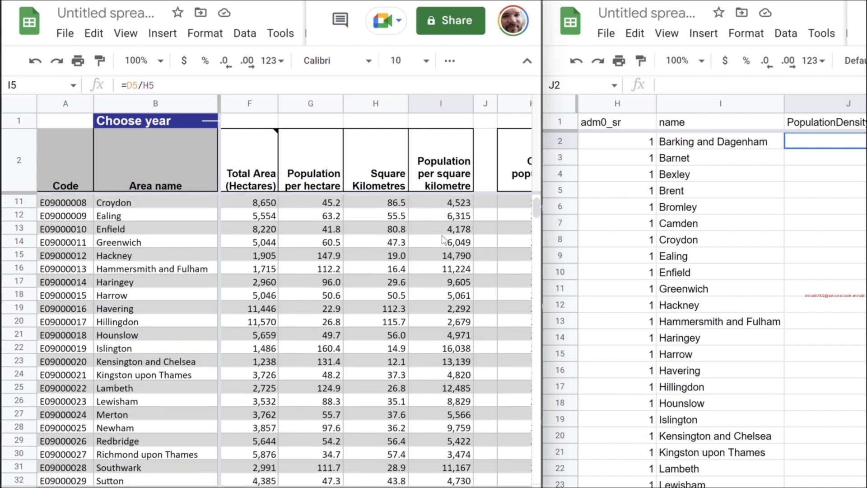
pyautogui.keyDown('shift'); pyautogui.click(454, 428); pyautogui.keyUp('shift')
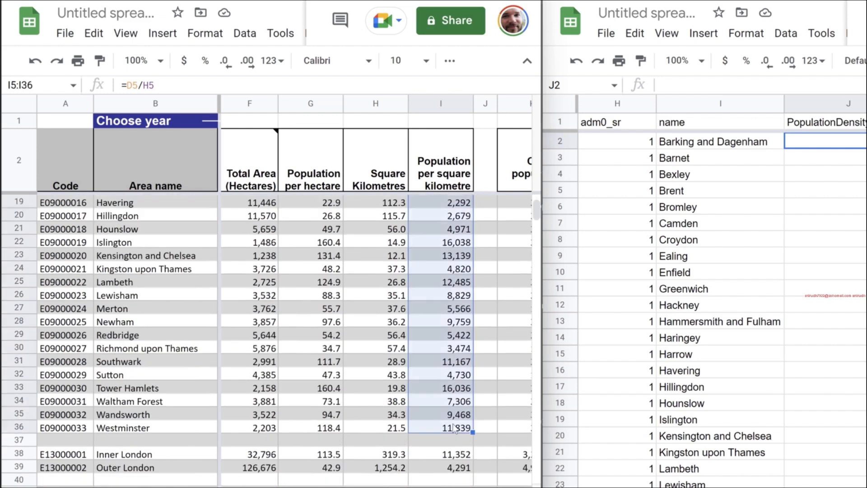
pyautogui.hotkey('ctrl', 'c')
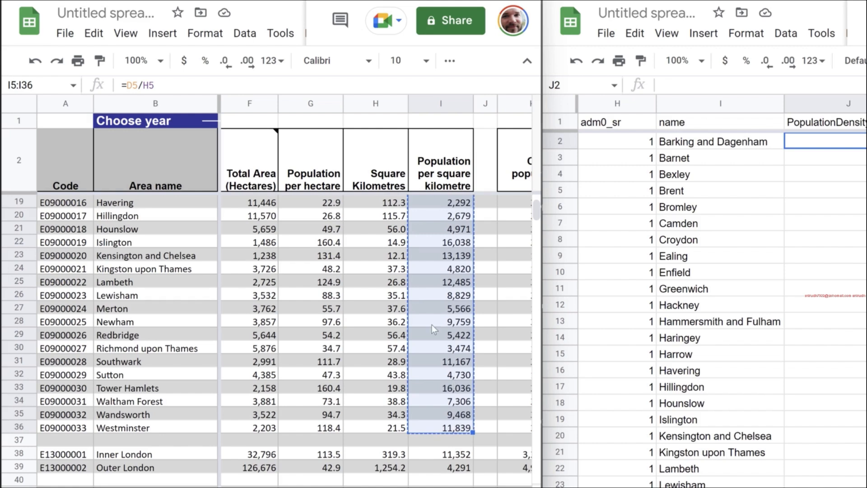
# - Paste the copied densities as values only into the PopulationDensity column of the Greater London sheet, starting at J2
pyautogui.click(842, 145)
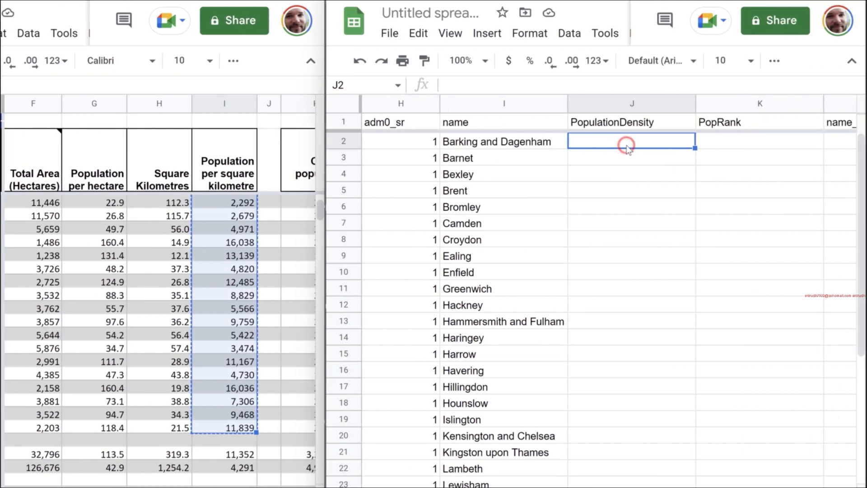
pyautogui.hotkey('ctrl', 'v')
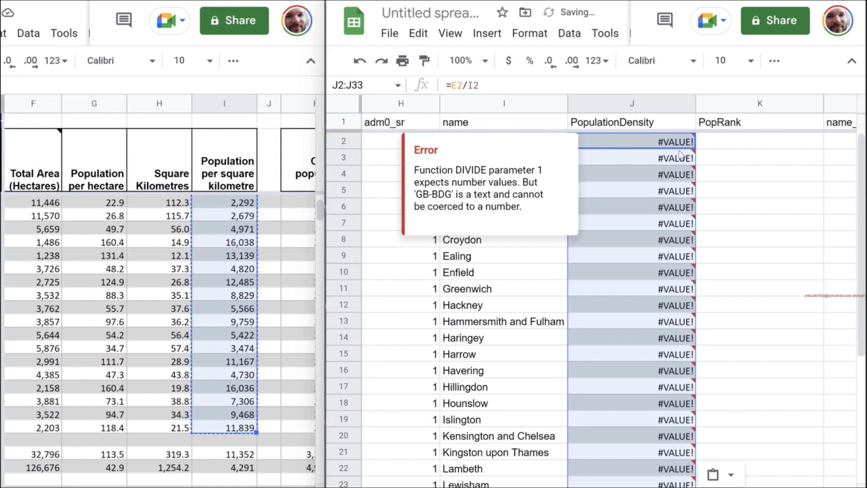
pyautogui.hotkey('ctrl', 'z')
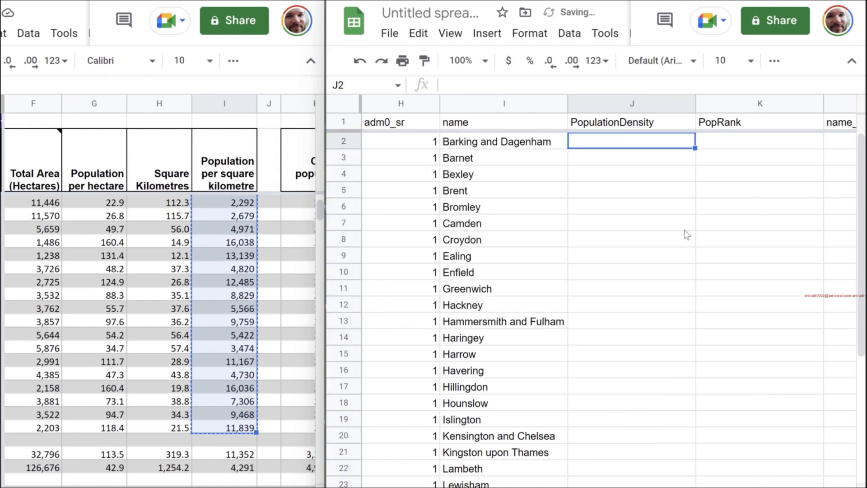
pyautogui.hotkey('ctrl', 'shift', 'v')
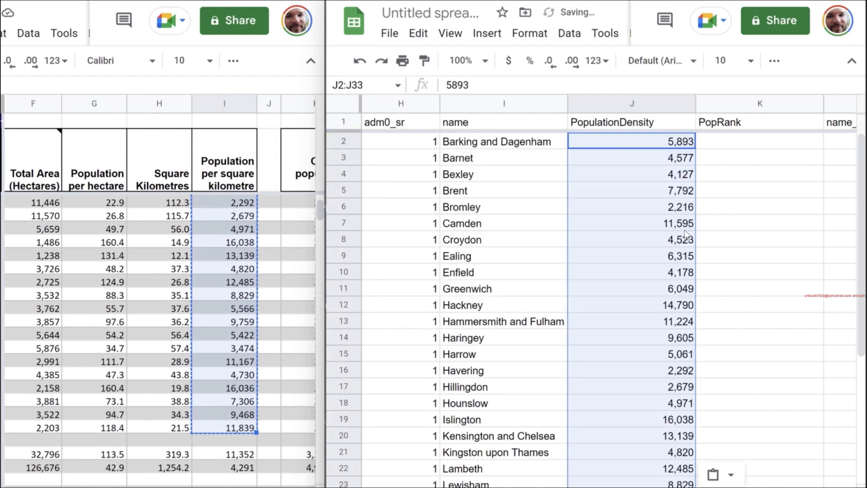
pyautogui.click(684, 207)
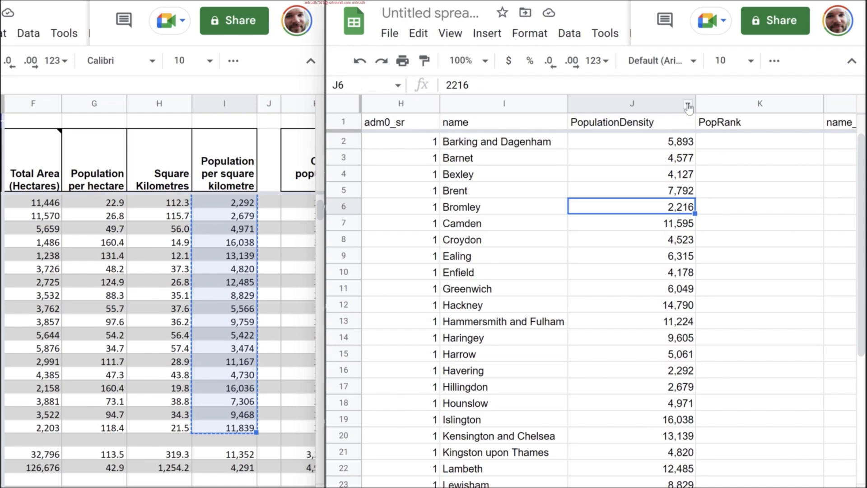
# - Sort the Greater London sheet by PopulationDensity from Z to A
pyautogui.click(687, 106)
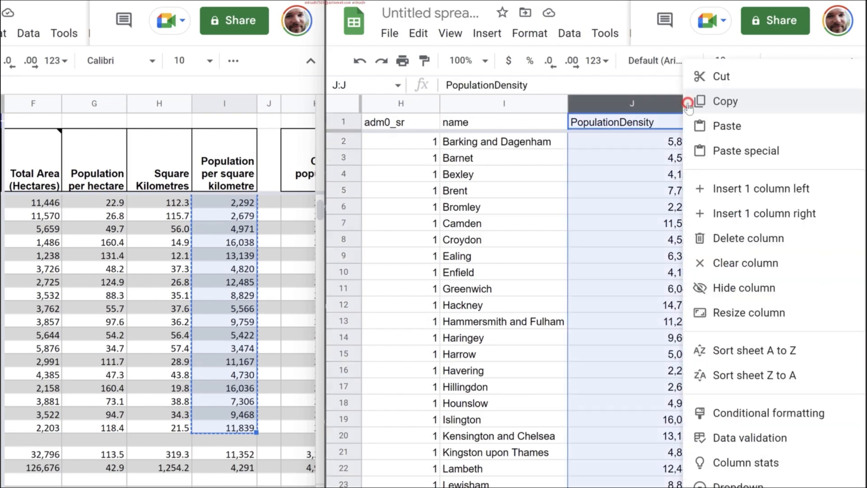
pyautogui.click(762, 376)
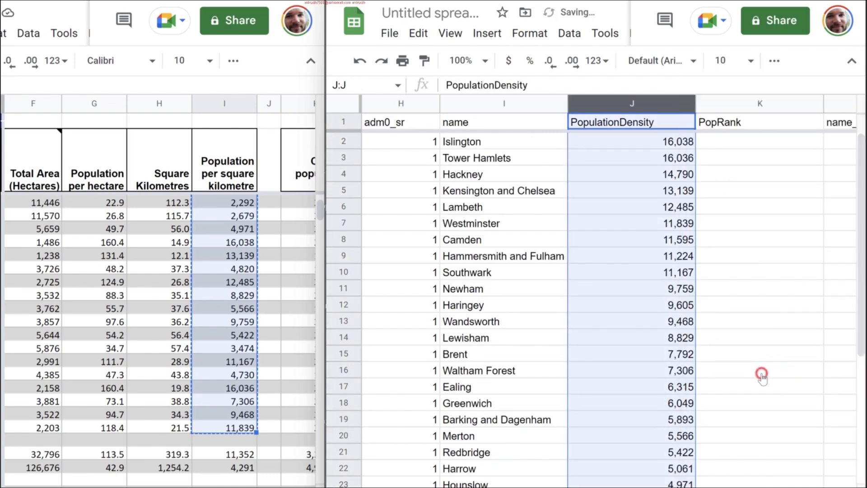
pyautogui.click(463, 145)
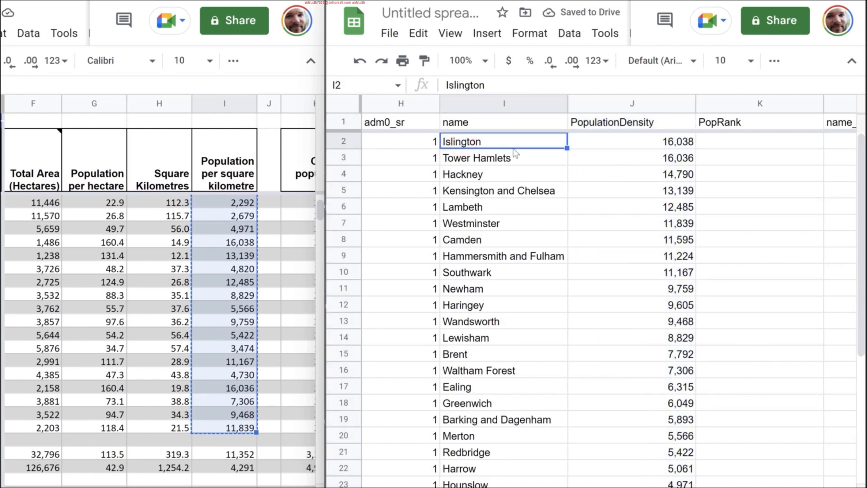
# - Enter 1 as the PopRank for Islington in K2
pyautogui.click(745, 142)
pyautogui.write('1')
pyautogui.click(761, 225)
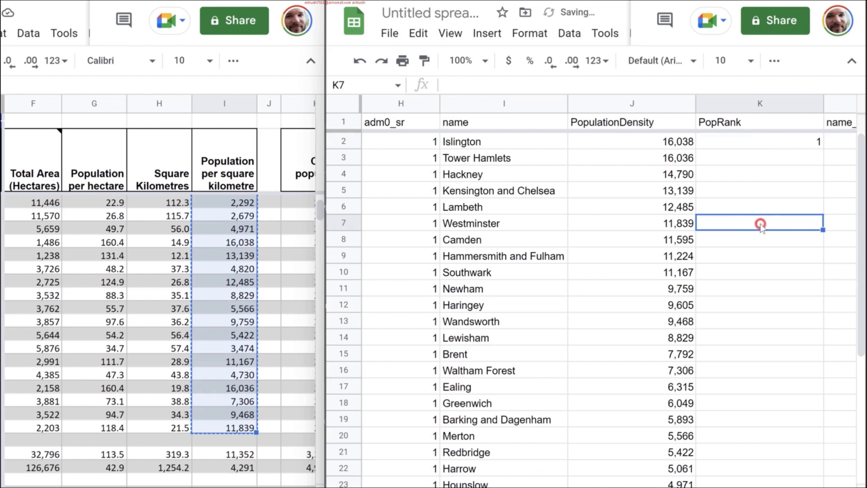
# - Fill the PopRank column from K2 down to K33 with the consecutive ranks 1 to 32
pyautogui.click(772, 143)
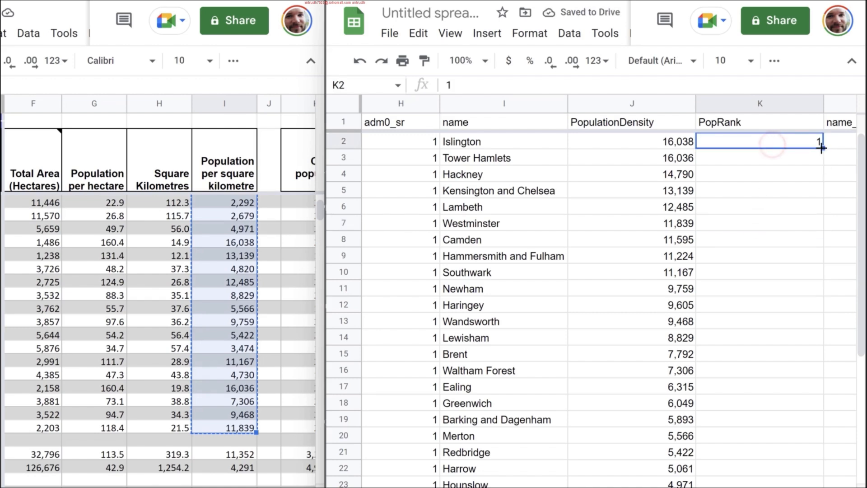
pyautogui.moveTo(823, 148); pyautogui.dragTo(823, 240)
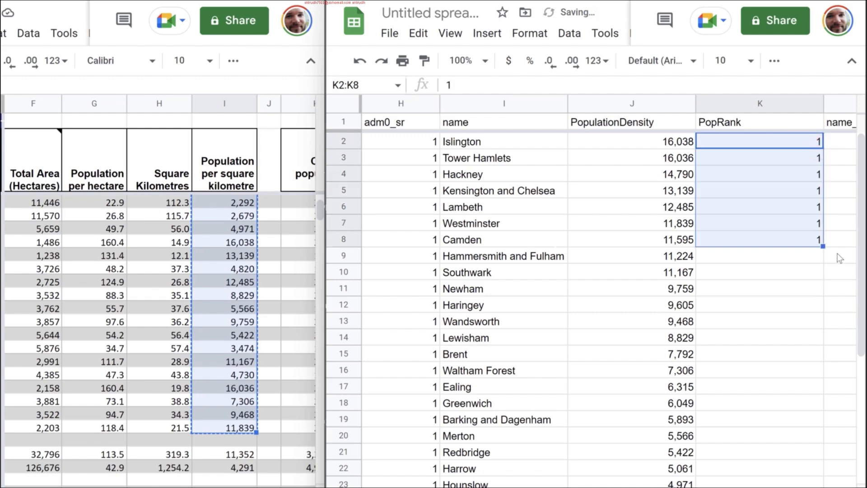
pyautogui.hotkey('ctrl', 'z')
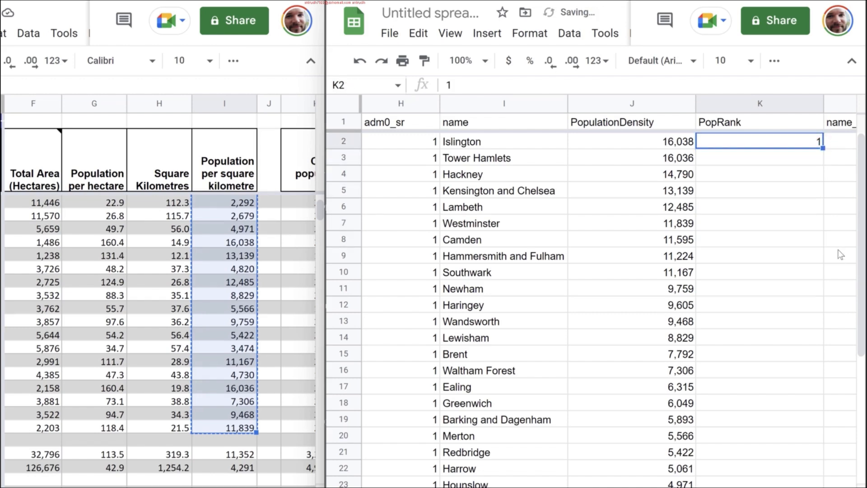
pyautogui.moveTo(824, 148); pyautogui.dragTo(815, 445)
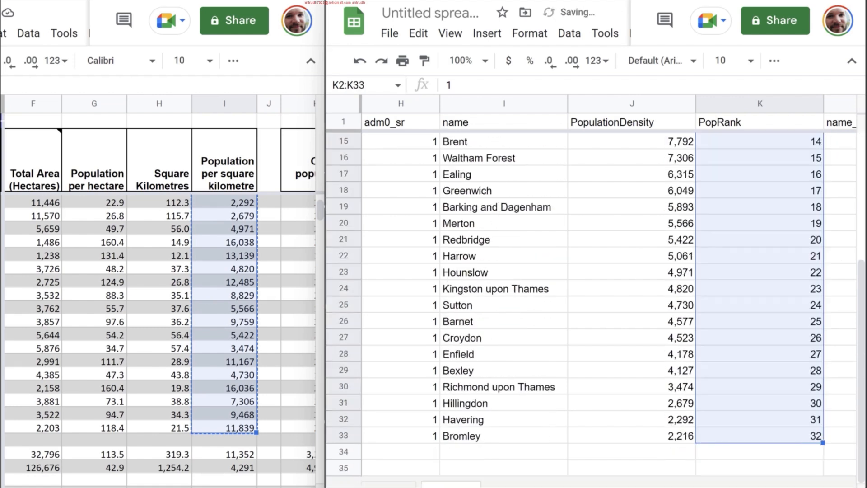
pyautogui.click(801, 456)
pyautogui.click(799, 436)
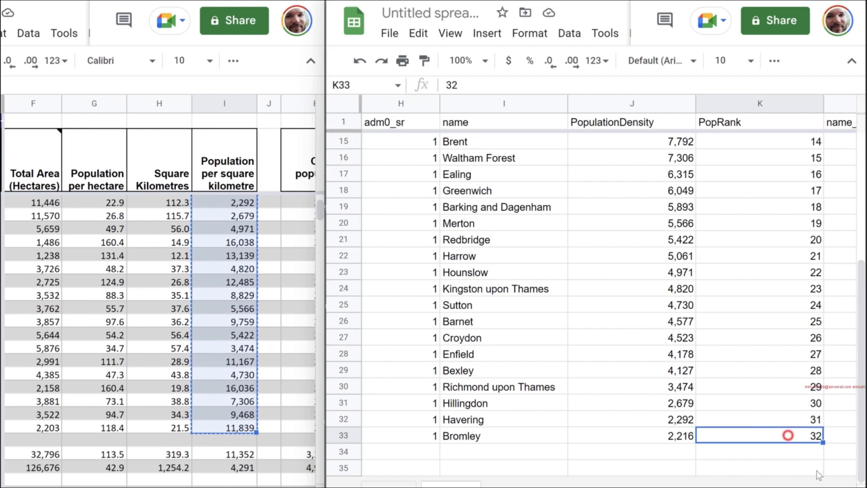
pyautogui.click(773, 352)
# - Rename the spreadsheet Greater London Population Density
pyautogui.click(431, 6)
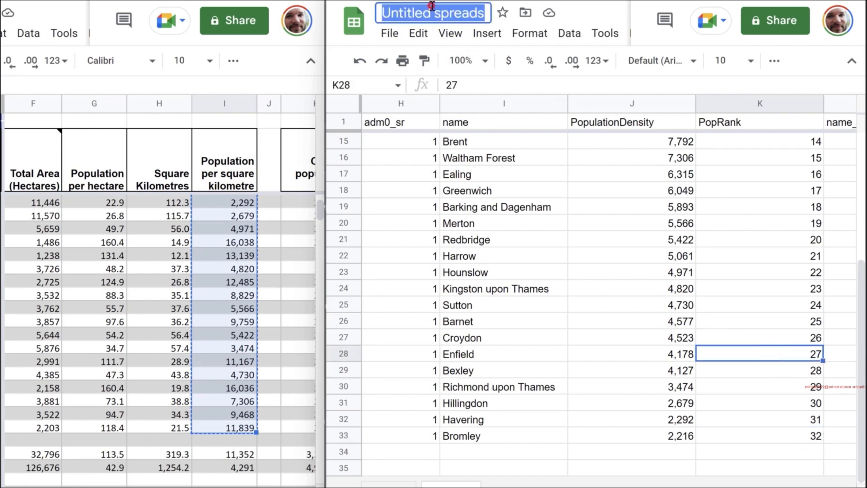
pyautogui.write('Greater London Poup')
pyautogui.press('BackSpace')
pyautogui.press('BackSpace')
pyautogui.write('pulation Density')
pyautogui.press('Return')
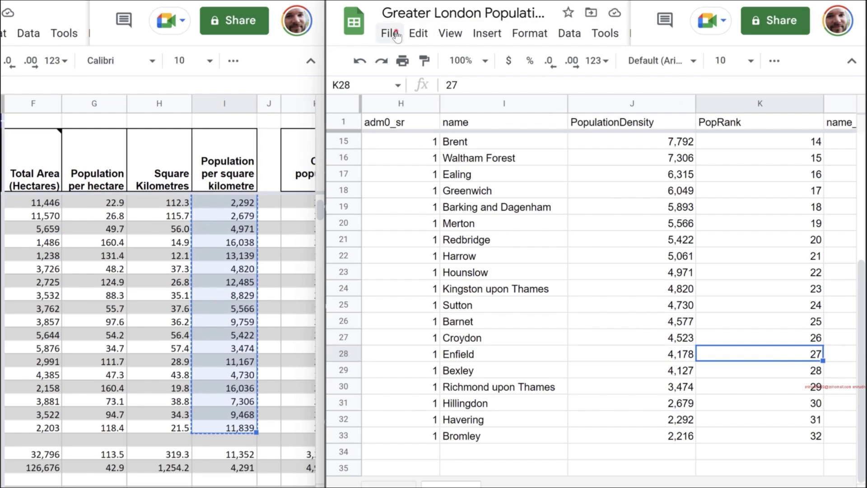
# - Download the Greater London sheet as comma-separated values (.csv)
pyautogui.click(396, 36)
pyautogui.moveTo(454, 228)
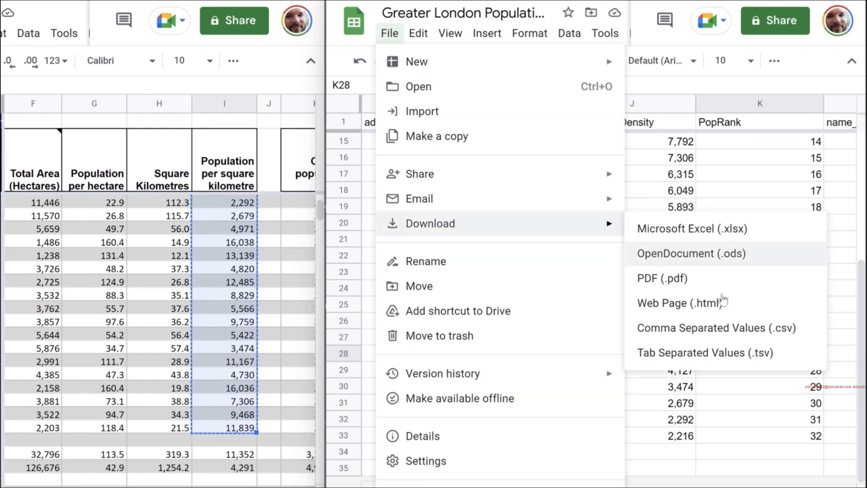
pyautogui.click(808, 337)
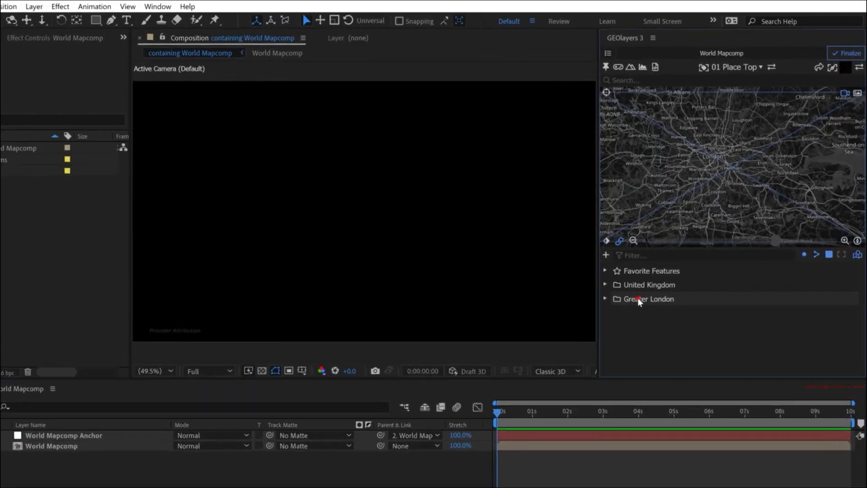
# - Switch to After Effects and import Greater London Population Density.csv as properties for the Greater London feature collection in GEOlayers 3
pyautogui.click(657, 276)
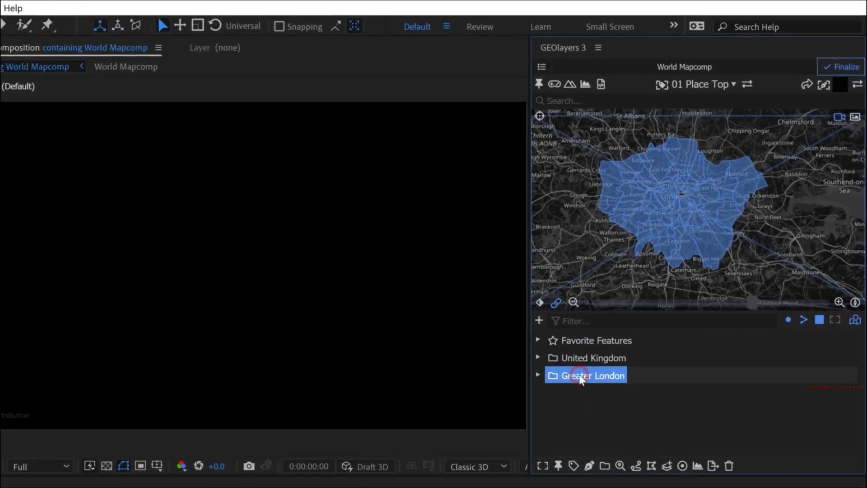
pyautogui.click(619, 467)
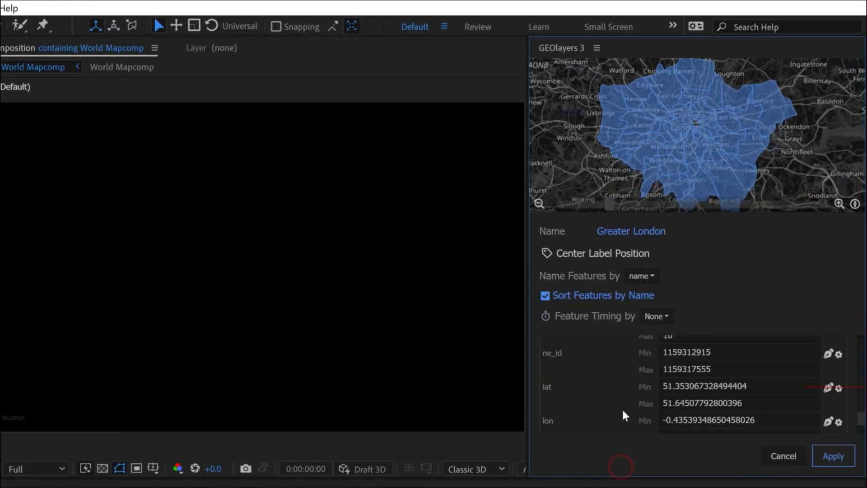
pyautogui.scroll(-5, 625, 415)
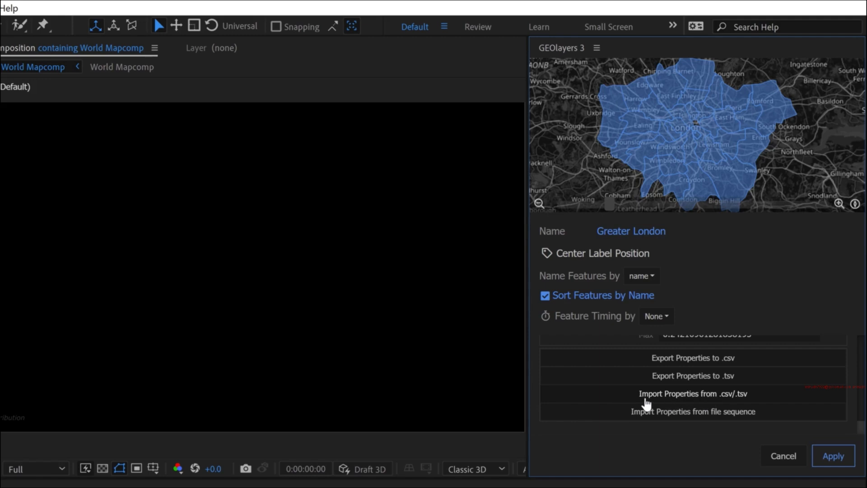
pyautogui.click(687, 395)
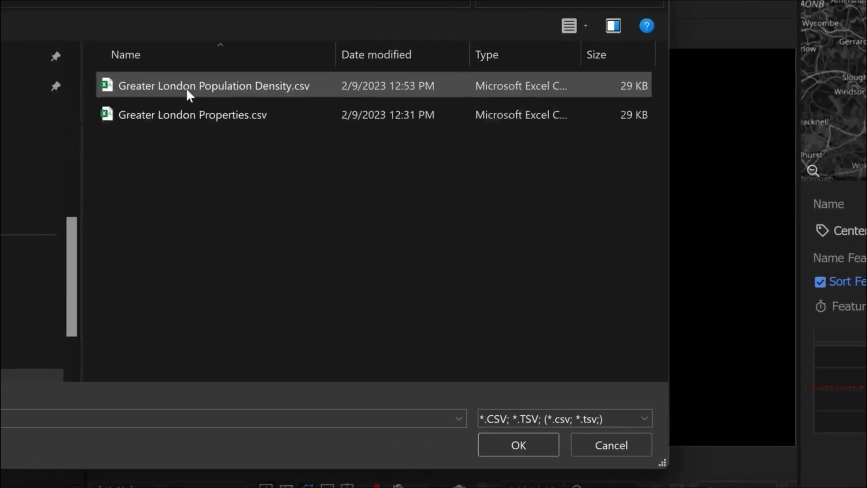
pyautogui.click(188, 88)
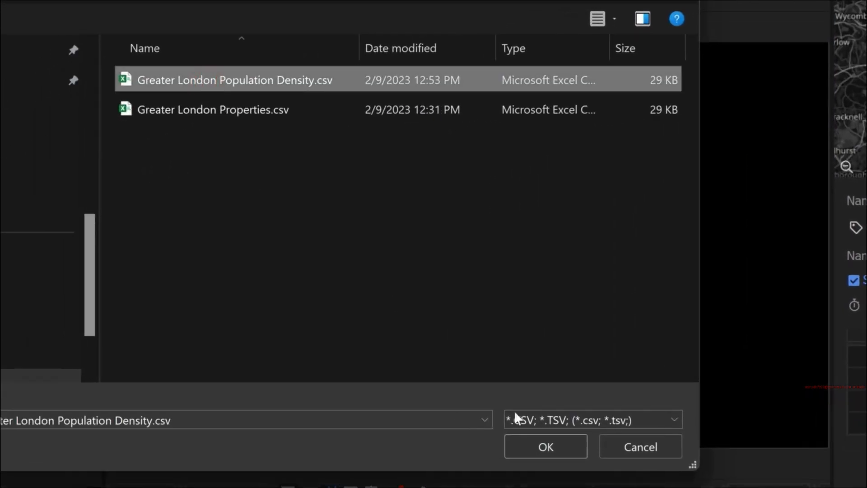
pyautogui.click(537, 447)
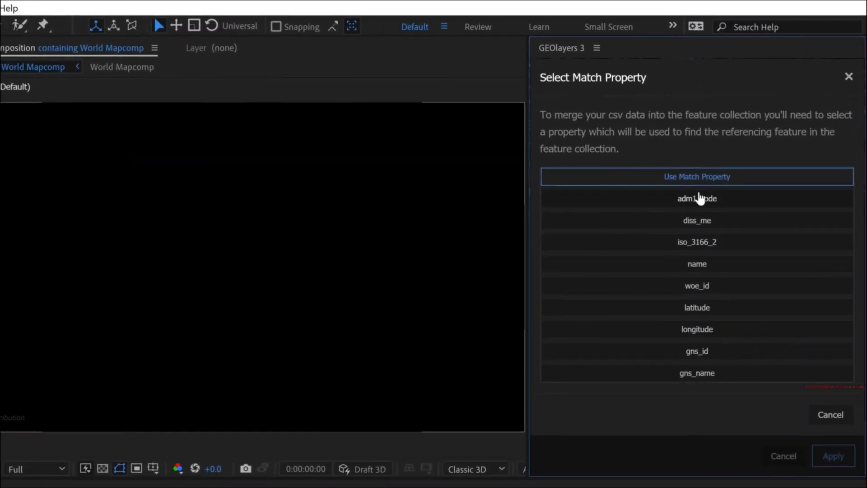
# - Merge the CSV data using the Match Property option and apply the changes to the Greater London collection
pyautogui.click(787, 169)
pyautogui.click(748, 176)
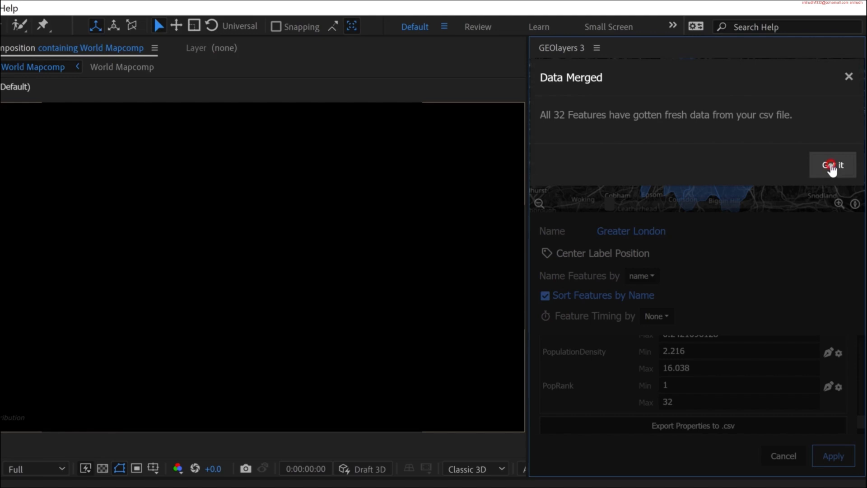
pyautogui.click(832, 168)
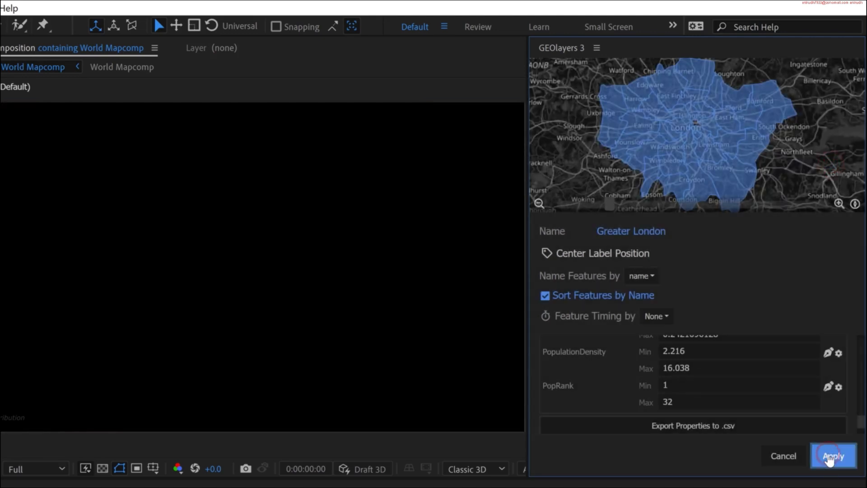
pyautogui.click(831, 457)
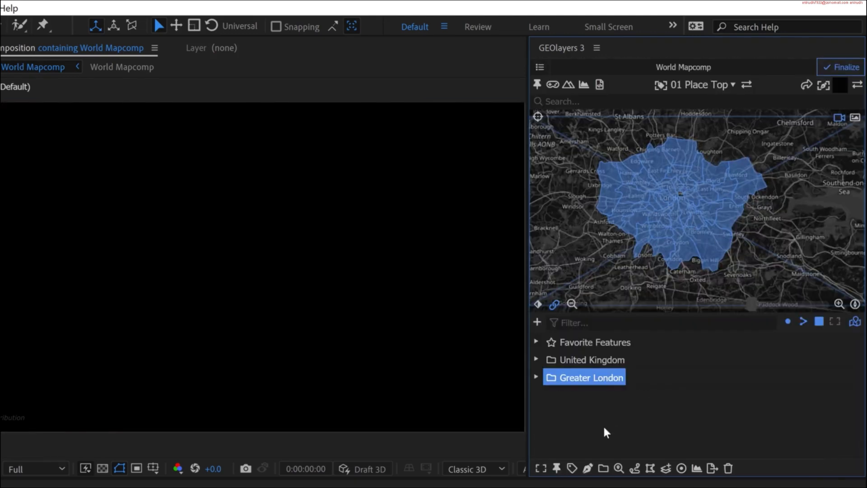
# - Reopen the property settings of the Greater London feature collection
pyautogui.click(619, 469)
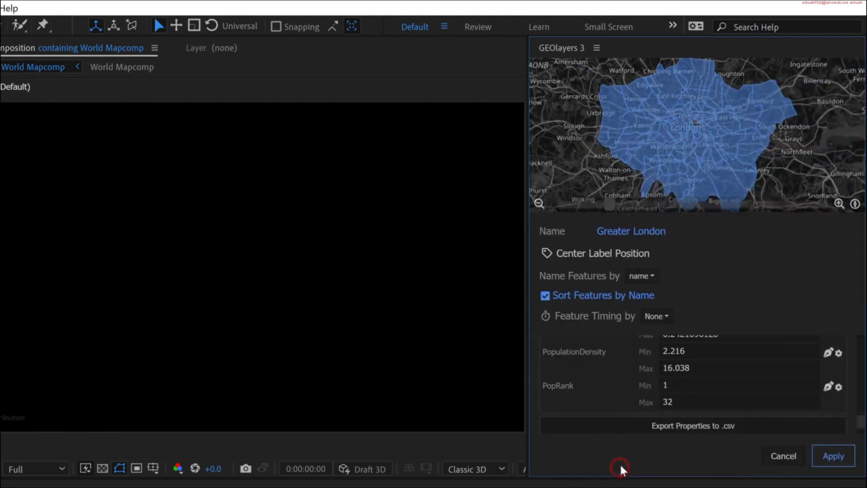
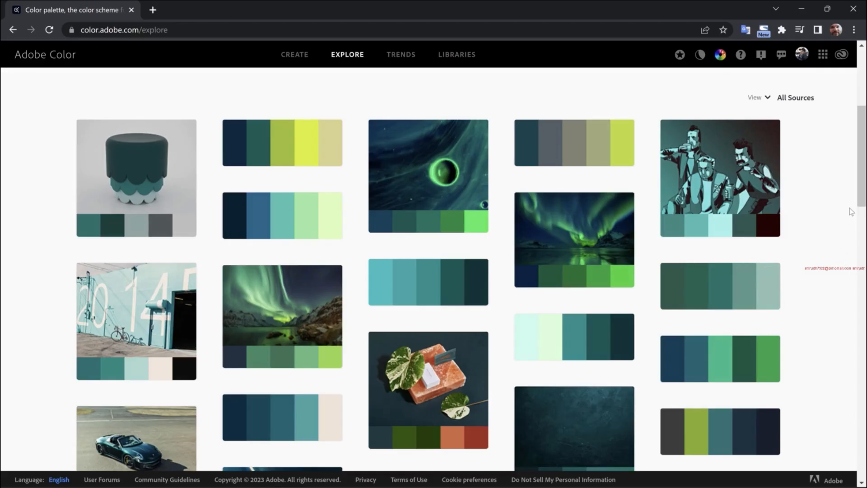
# - Switch to Adobe Color and bring up the color wheel for creating a new color theme
pyautogui.moveTo(864, 156); pyautogui.dragTo(823, 83)
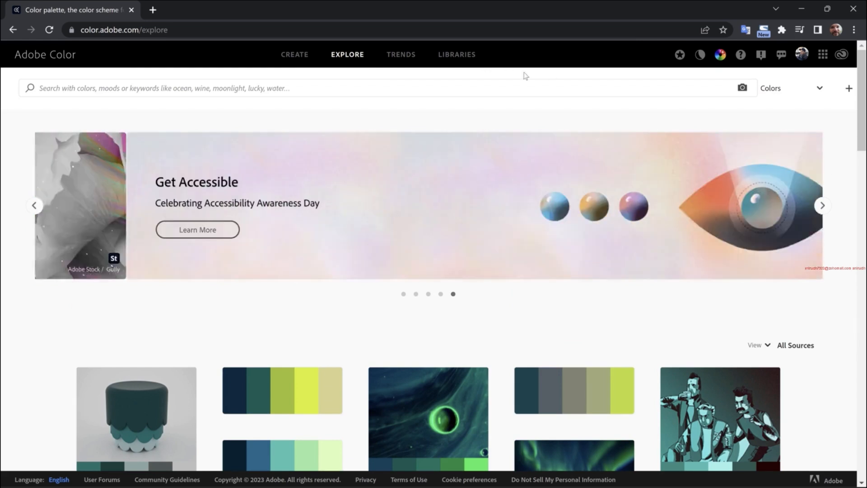
pyautogui.click(296, 55)
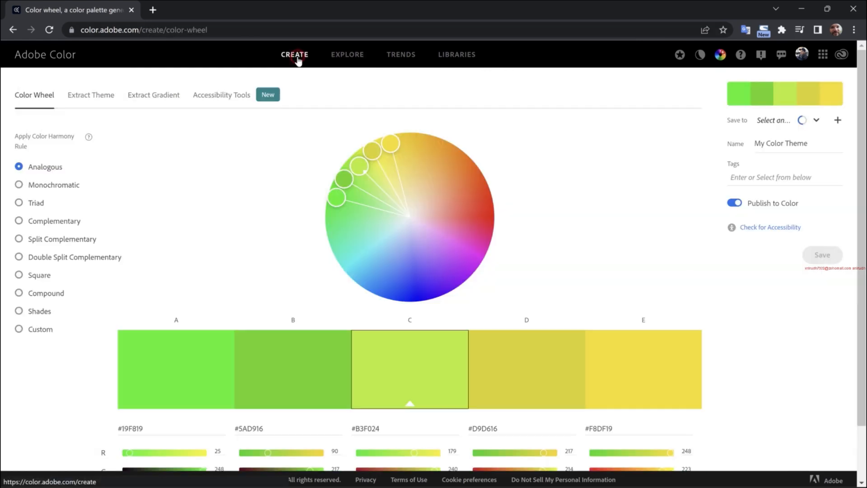
pyautogui.scroll(-2, 770, 336)
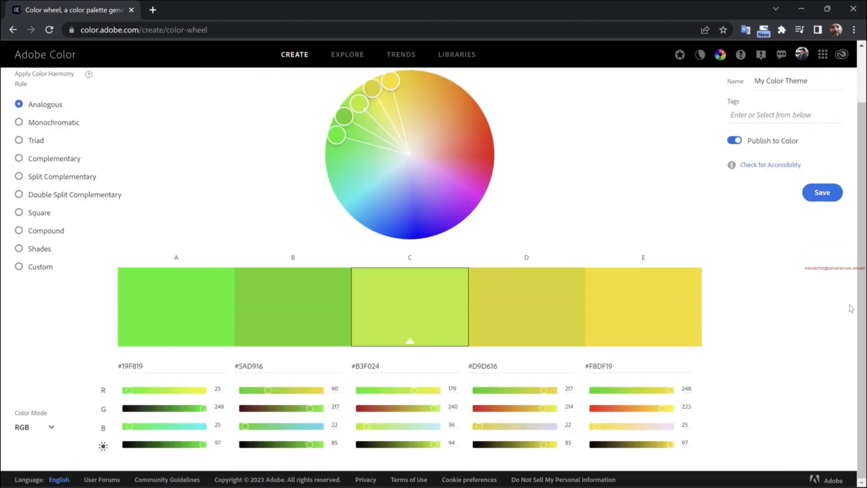
pyautogui.scroll(1, 153, 206)
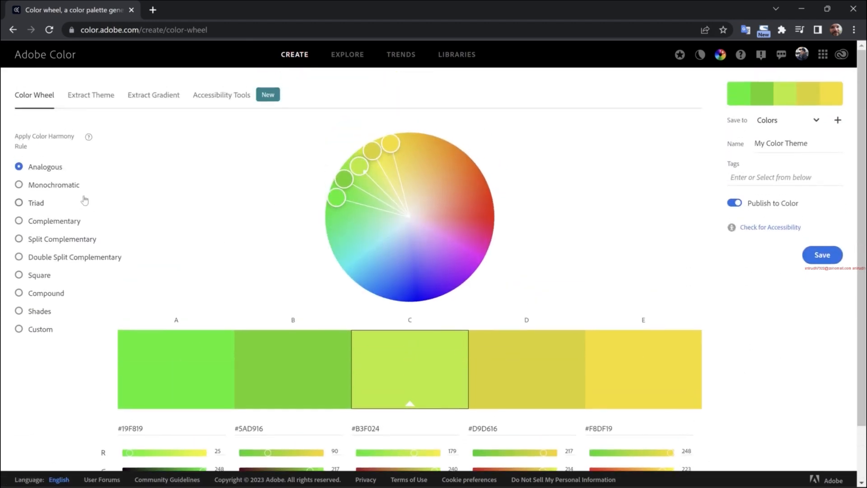
# - Try out the color harmony rules from Monochromatic to Compound, returning to Double Split Complementary
pyautogui.click(37, 185)
pyautogui.click(36, 203)
pyautogui.click(46, 221)
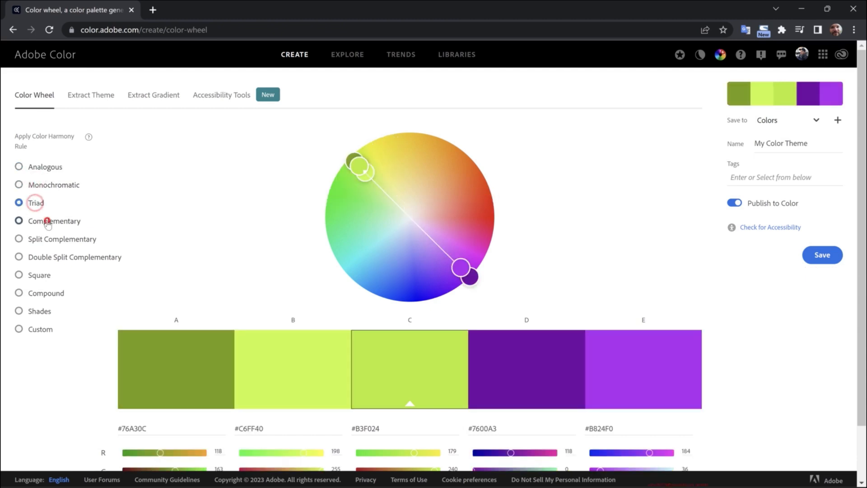
pyautogui.click(56, 240)
pyautogui.click(58, 257)
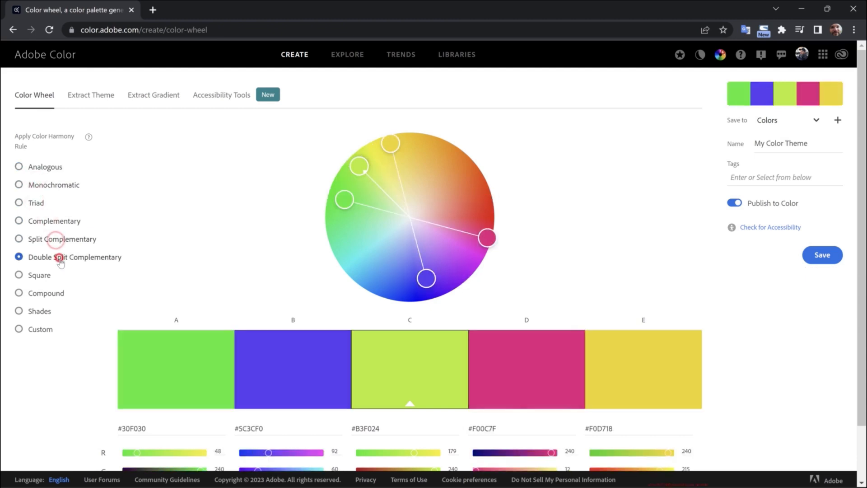
pyautogui.click(53, 274)
pyautogui.click(55, 291)
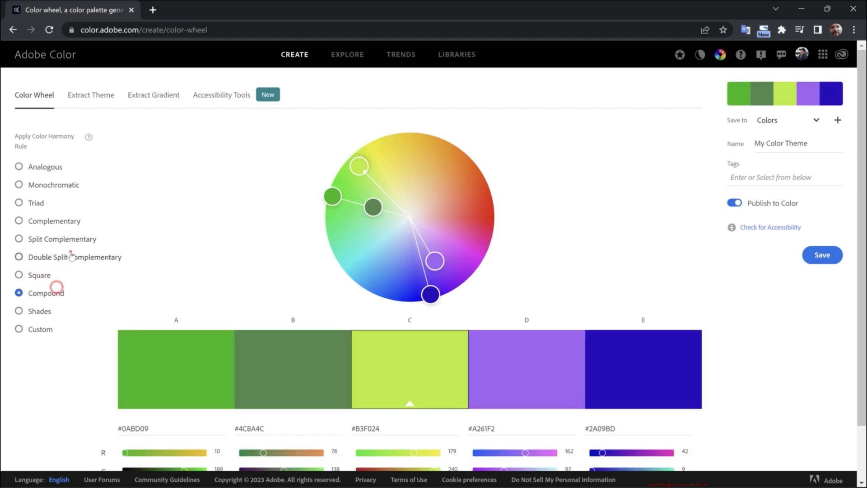
pyautogui.click(71, 253)
# - Set the color mode to HSB and apply the Shades harmony rule to the theme
pyautogui.scroll(-2, 63, 352)
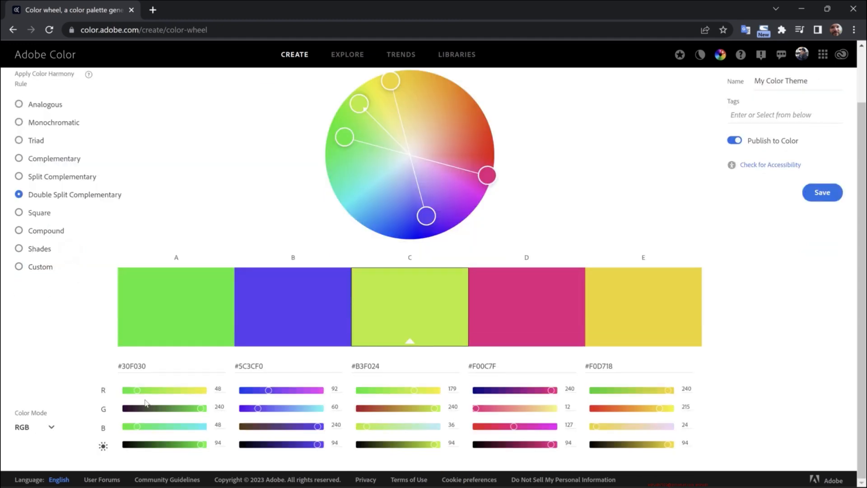
pyautogui.click(52, 427)
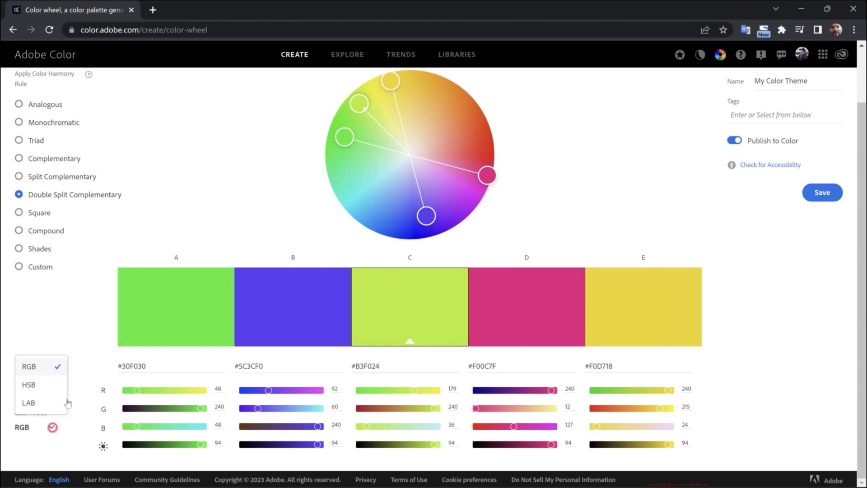
pyautogui.click(36, 384)
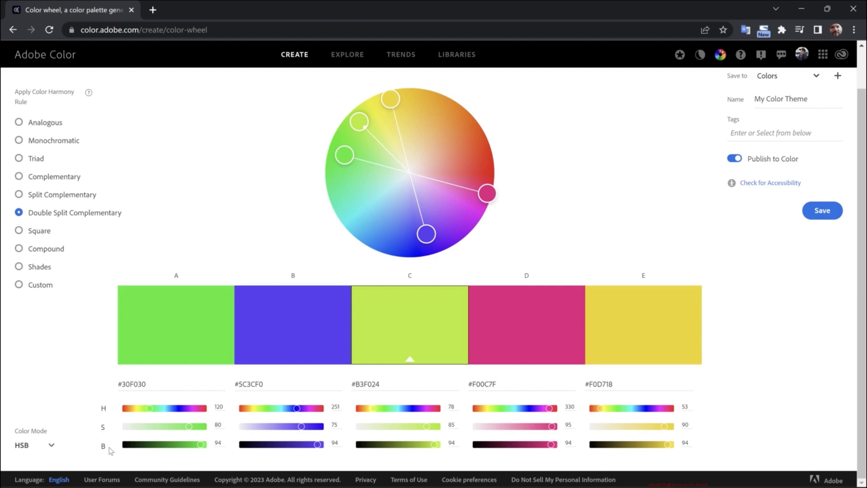
pyautogui.click(39, 267)
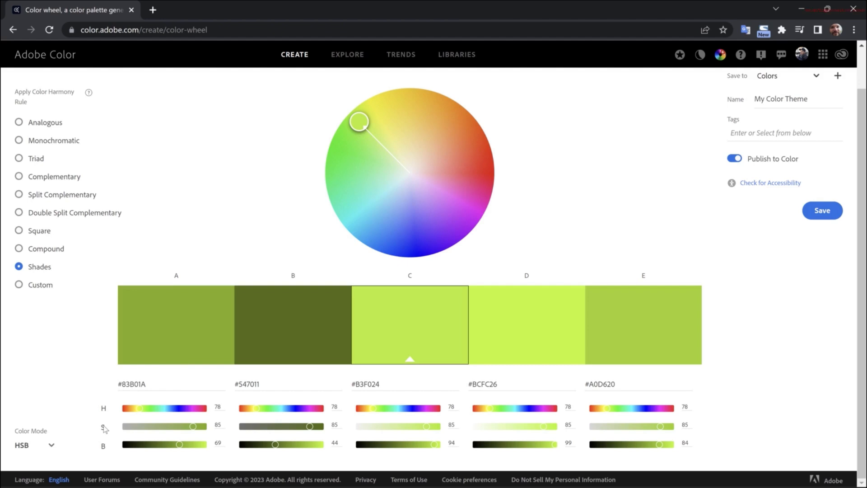
# - Make swatch E the base color and set it to a bright cyan with hue 182, saturation 60 and brightness 100
pyautogui.moveTo(353, 124); pyautogui.dragTo(423, 135)
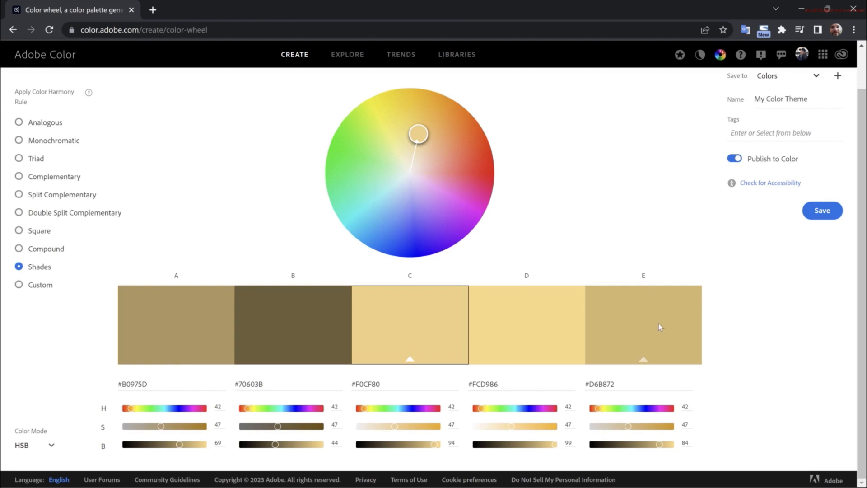
pyautogui.click(643, 359)
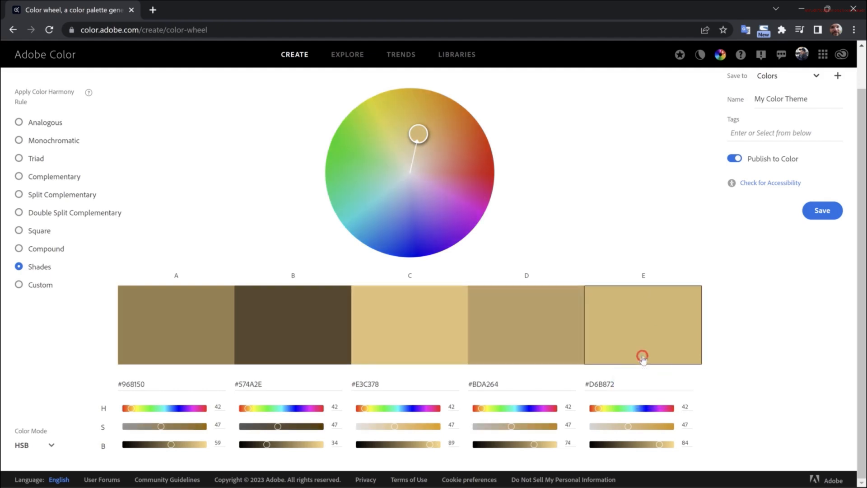
pyautogui.moveTo(422, 137); pyautogui.dragTo(366, 201)
pyautogui.moveTo(662, 443); pyautogui.dragTo(681, 448)
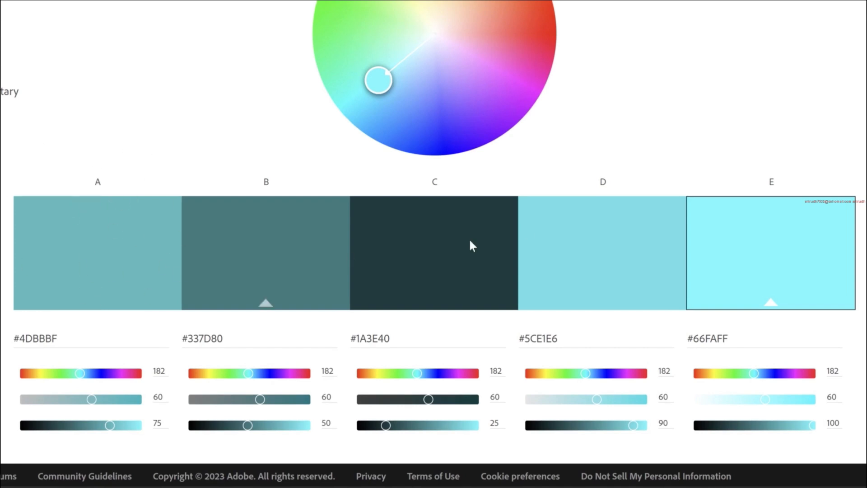
# - Set the brightness of swatch D to 80, C to 60, B to 40 and A to 20
pyautogui.doubleClick(663, 423)
pyautogui.write('80')
pyautogui.doubleClick(494, 422)
pyautogui.write('60')
pyautogui.doubleClick(327, 422)
pyautogui.write('40')
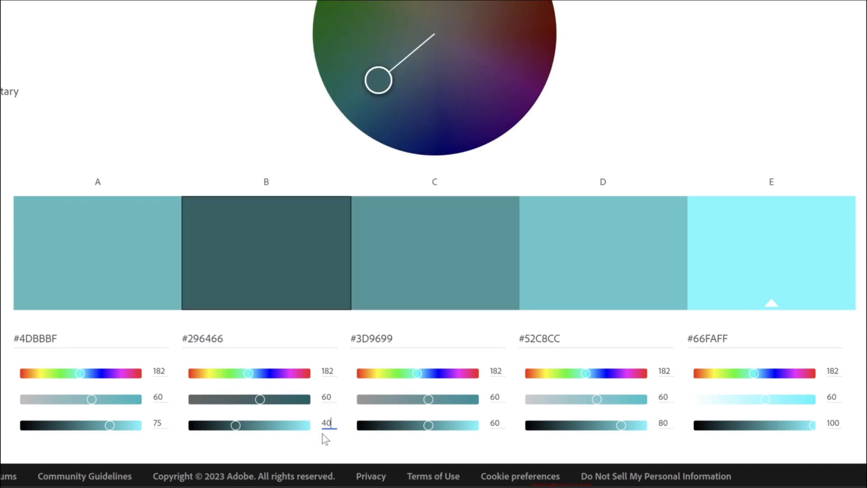
pyautogui.doubleClick(158, 423)
pyautogui.write('20')
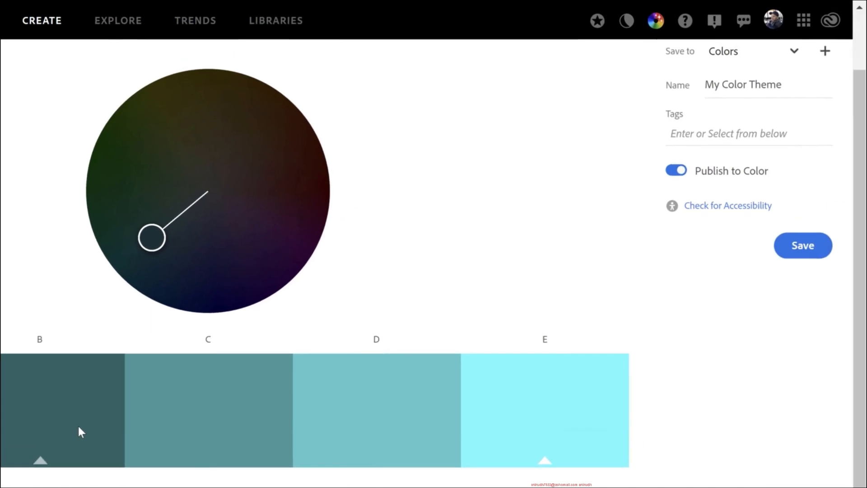
# - Name the theme Choropleth Blue, turn off publishing to Color, and save it to the Colors library
pyautogui.scroll(2, 304, 271)
pyautogui.click(738, 151)
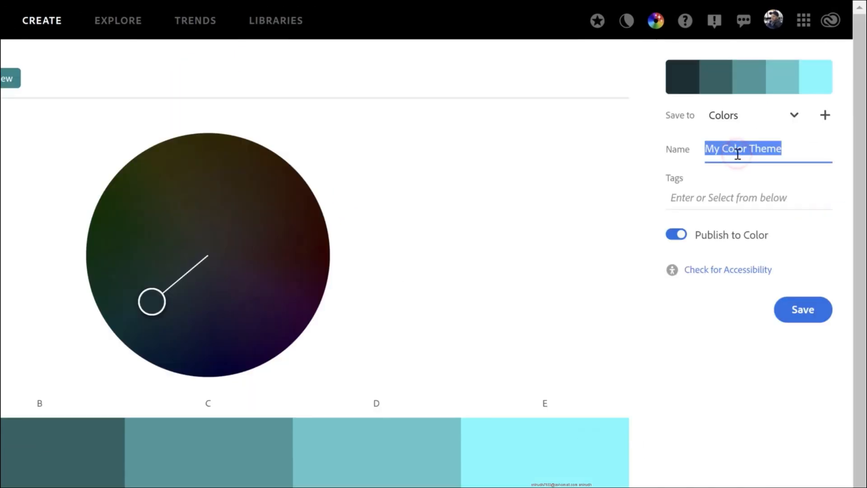
pyautogui.write('Choropleth Blue')
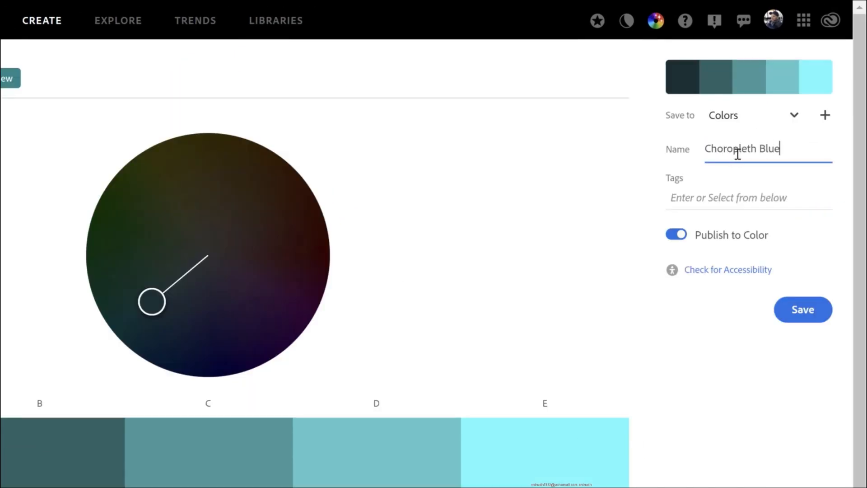
pyautogui.click(676, 234)
pyautogui.click(802, 310)
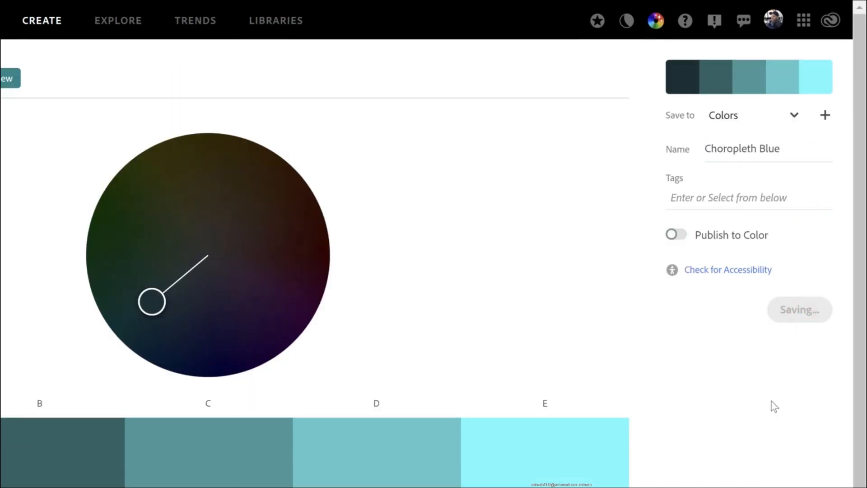
# - Open the Choropleth Blue theme from the libraries and download it as ASE
pyautogui.click(266, 19)
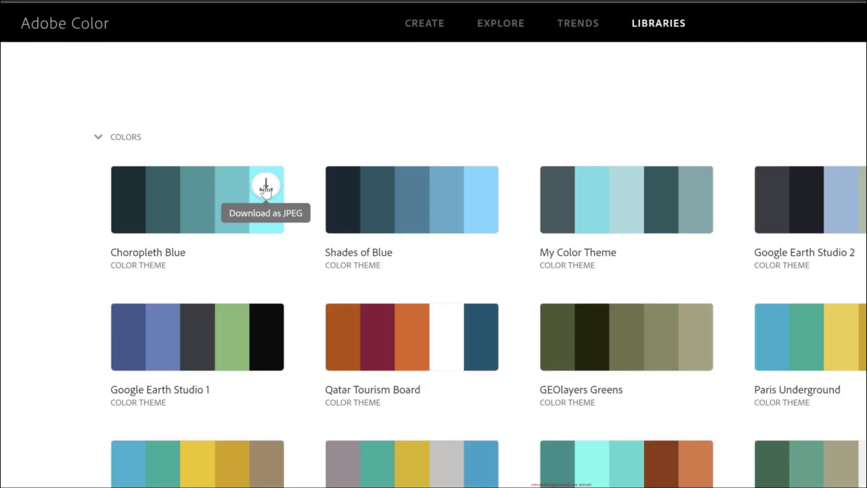
pyautogui.click(195, 202)
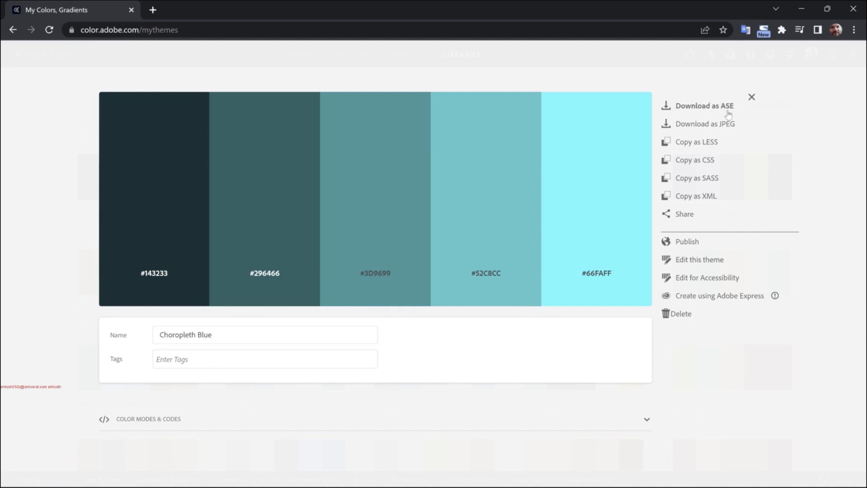
pyautogui.click(700, 109)
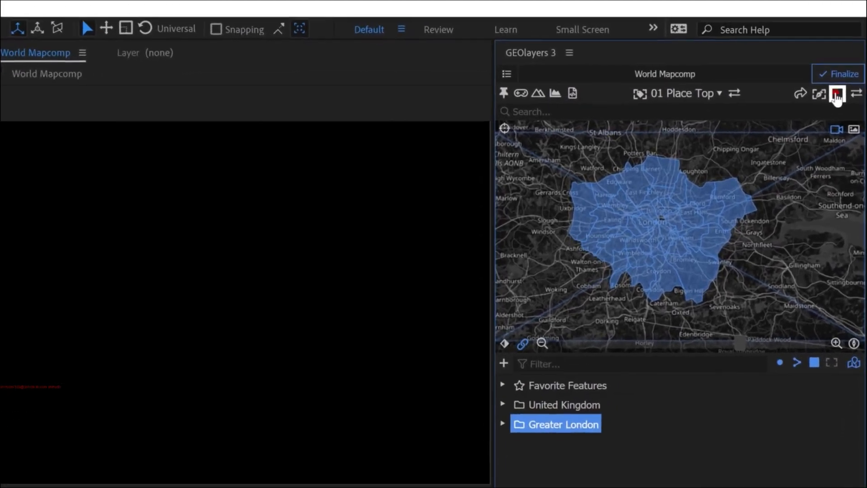
# - Switch to After Effects, import the Choropleth Blue ASE file into the GEOlayers Shape Layer Styles, append its styles and apply
pyautogui.click(847, 62)
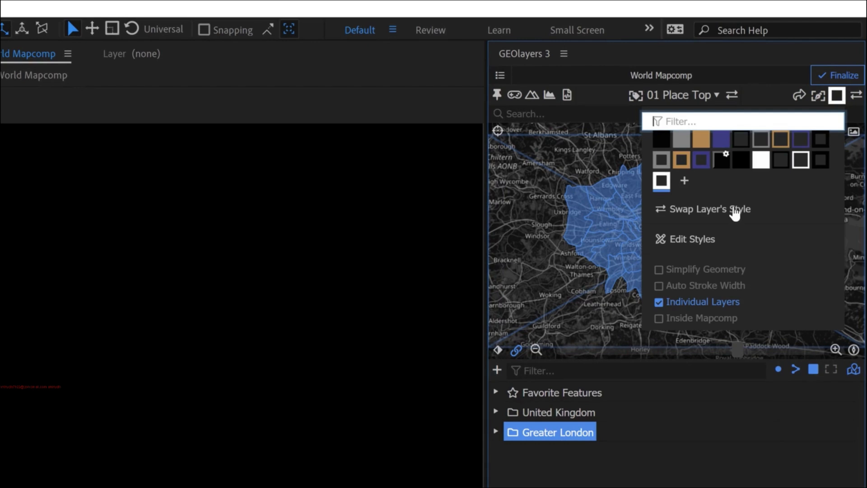
pyautogui.click(689, 243)
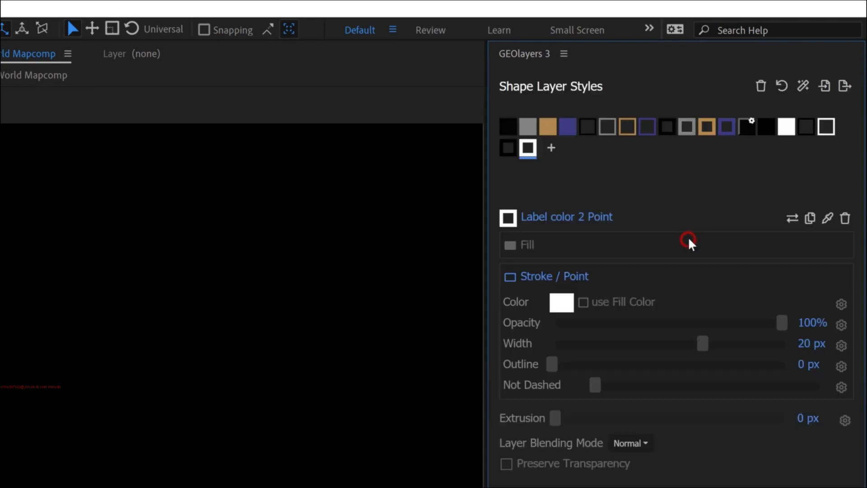
pyautogui.click(824, 87)
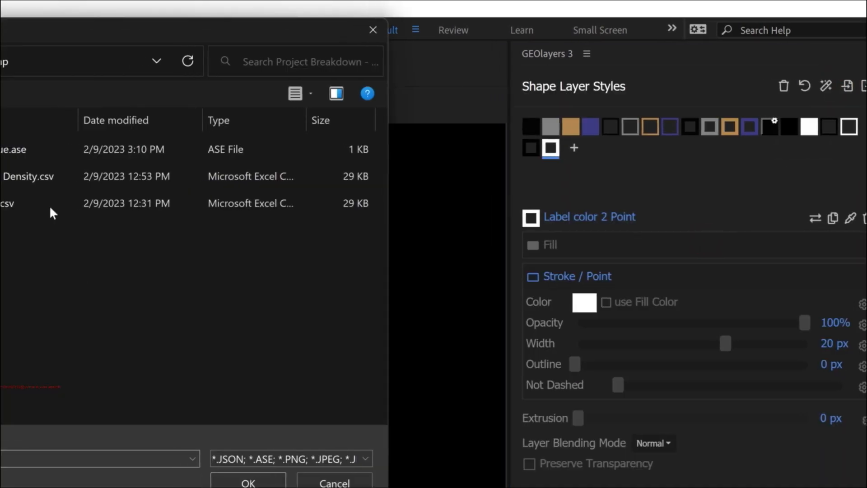
pyautogui.click(93, 150)
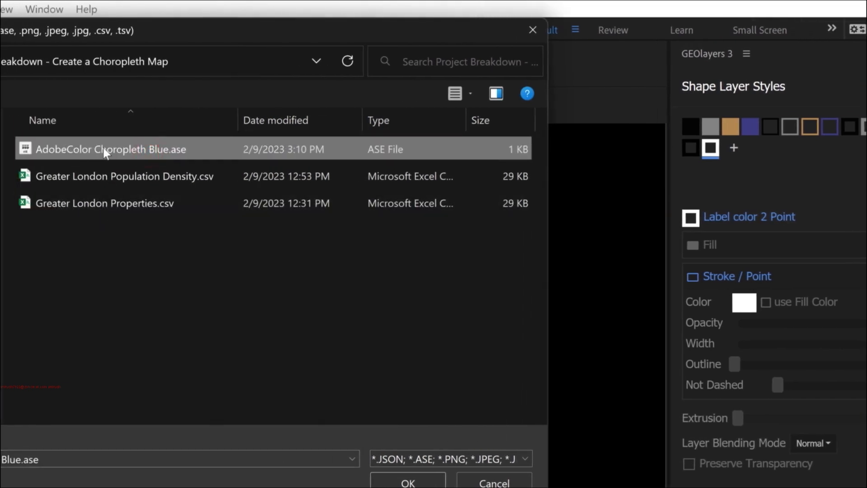
pyautogui.doubleClick(104, 151)
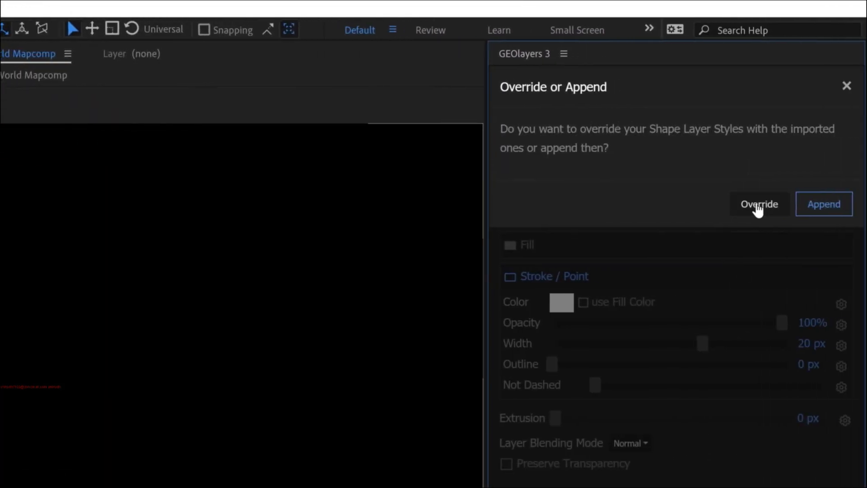
pyautogui.click(824, 206)
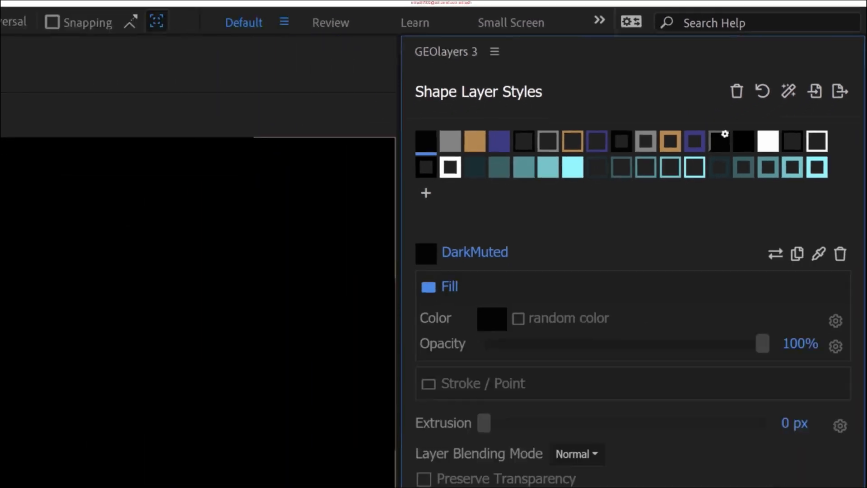
pyautogui.click(832, 454)
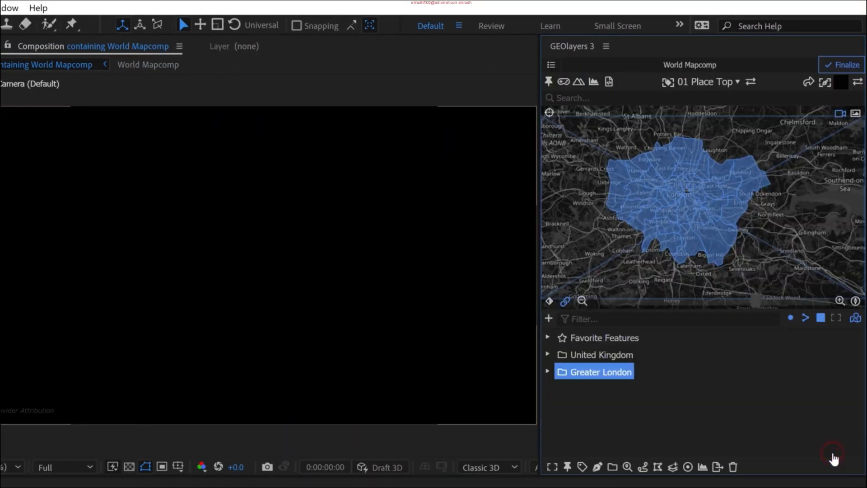
pyautogui.click(841, 83)
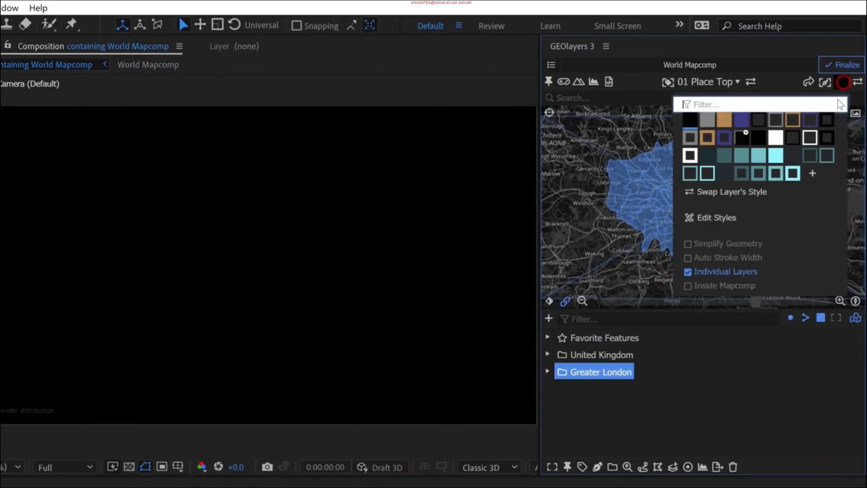
pyautogui.click(726, 218)
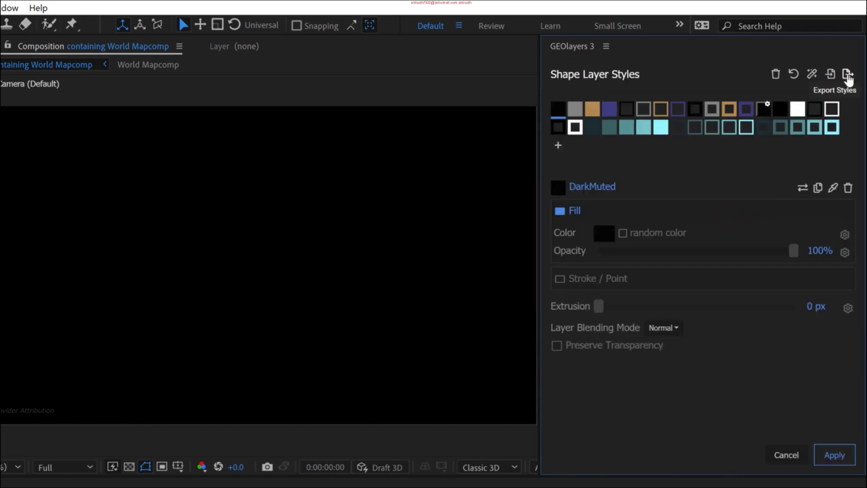
pyautogui.click(785, 455)
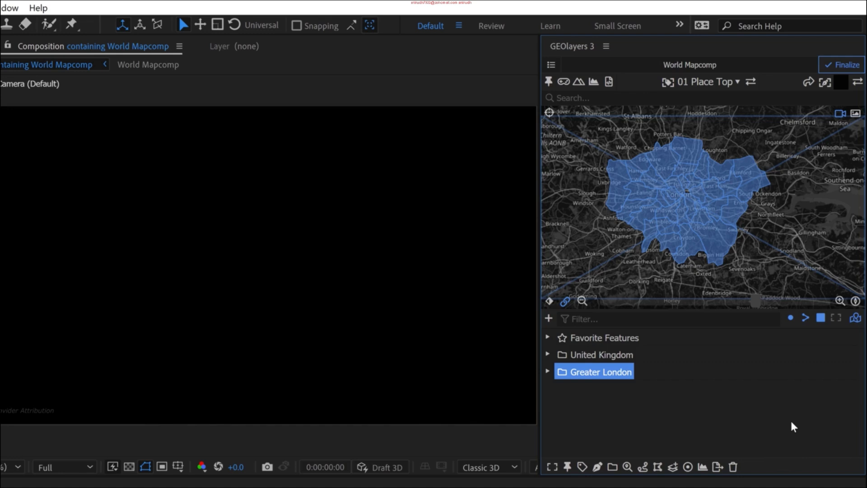
pyautogui.click(658, 421)
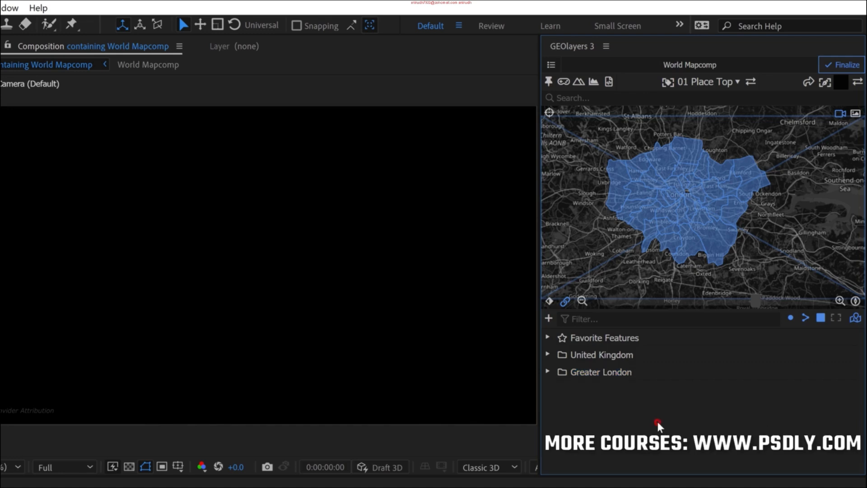
pyautogui.click(605, 378)
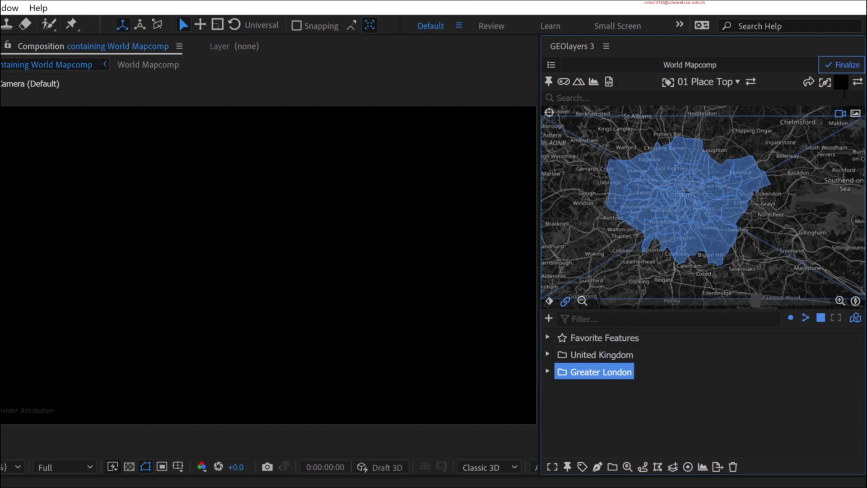
pyautogui.click(841, 85)
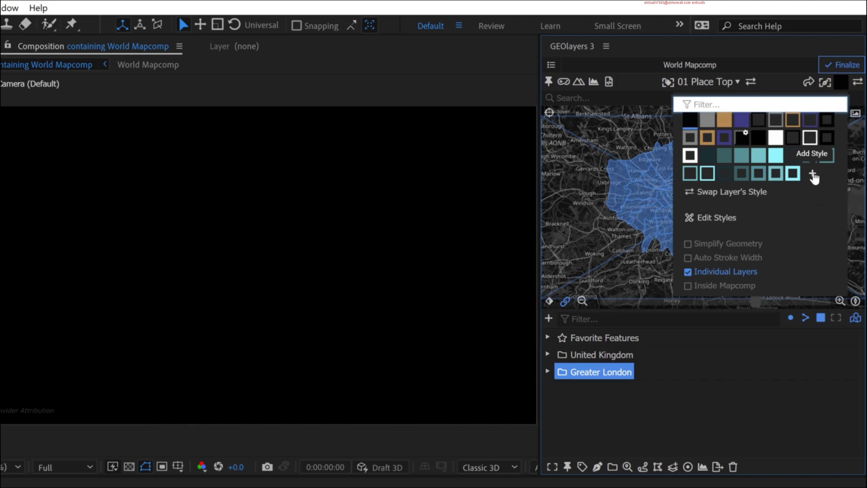
pyautogui.click(813, 175)
pyautogui.click(844, 252)
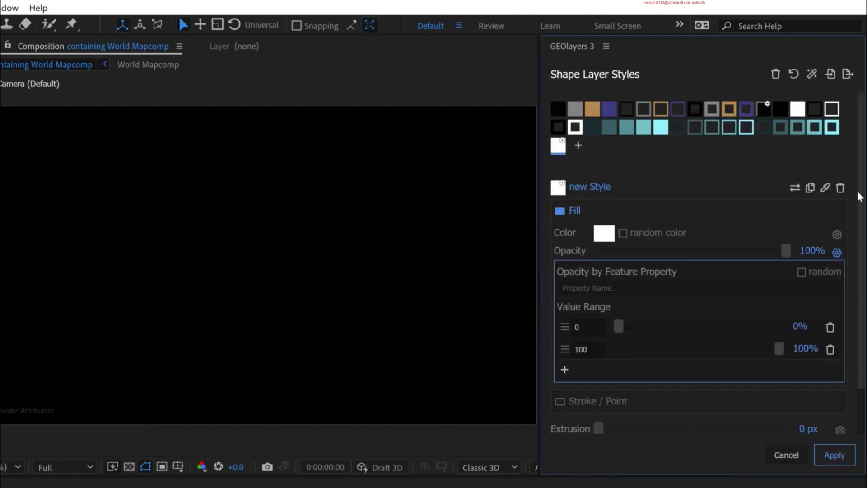
pyautogui.click(841, 189)
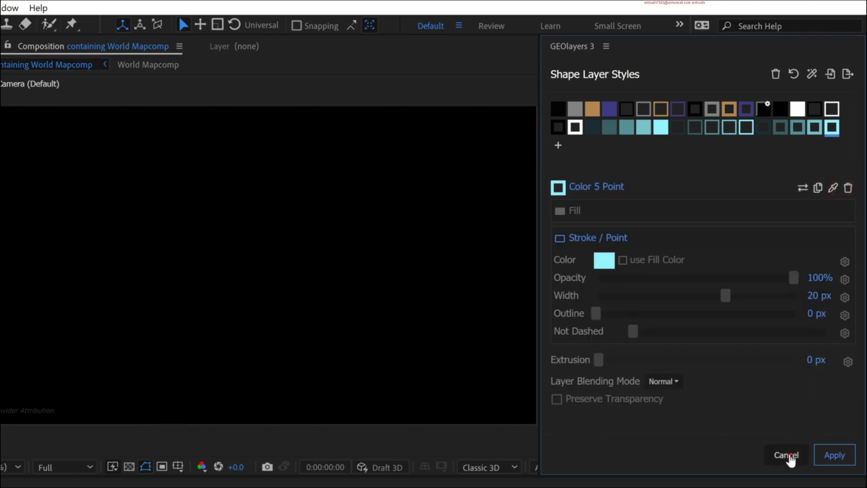
pyautogui.click(785, 455)
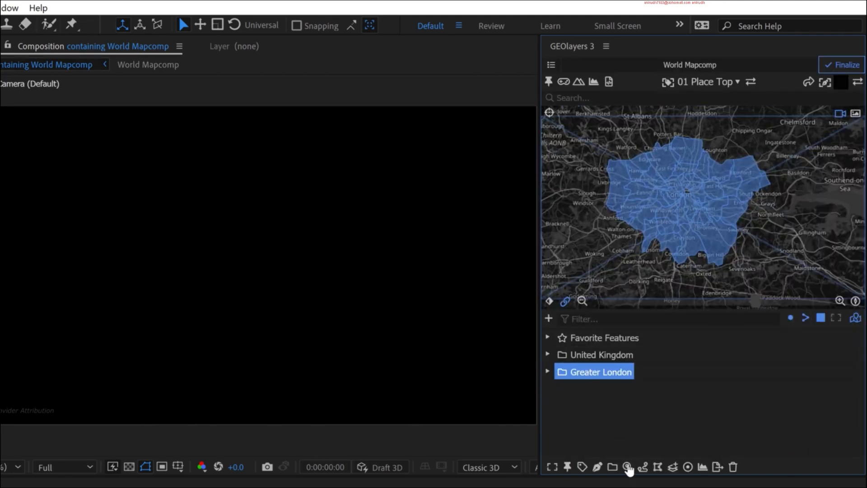
# - Create a data-driven Fill Color style from the PopulationDensity property of the Greater London feature group
pyautogui.click(627, 467)
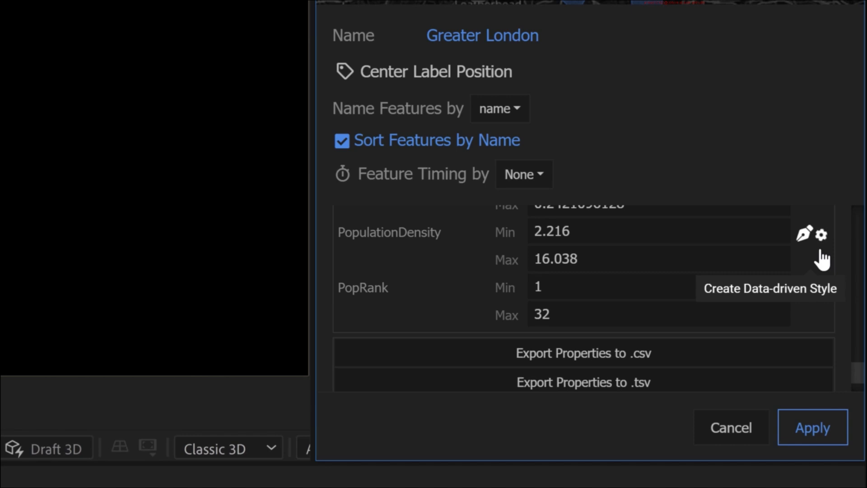
pyautogui.click(550, 258)
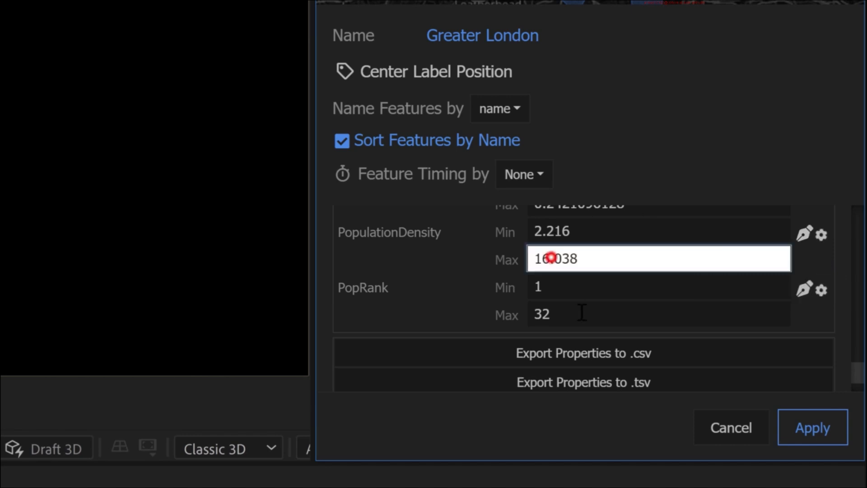
pyautogui.moveTo(592, 257); pyautogui.dragTo(535, 271)
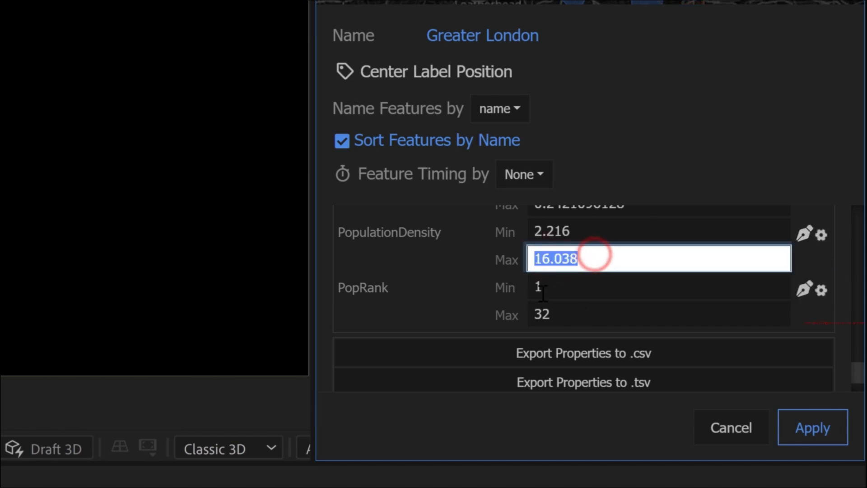
pyautogui.click(555, 258)
pyautogui.click(587, 229)
pyautogui.moveTo(582, 228); pyautogui.dragTo(531, 228)
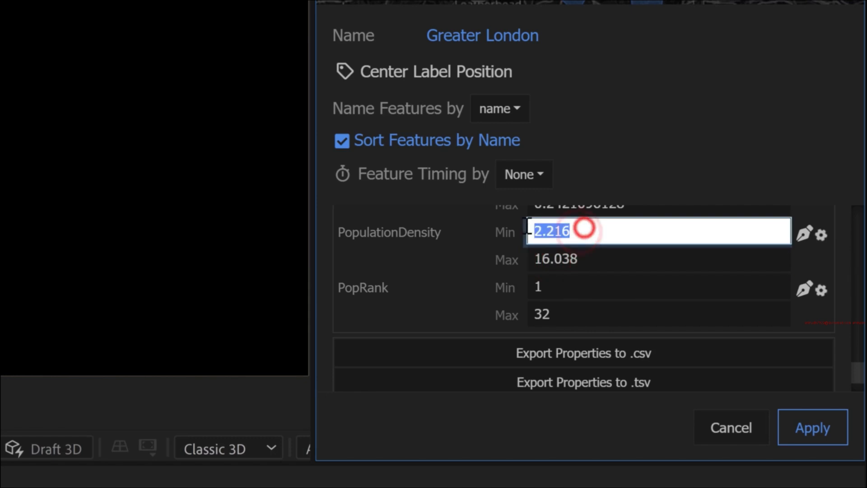
pyautogui.click(561, 258)
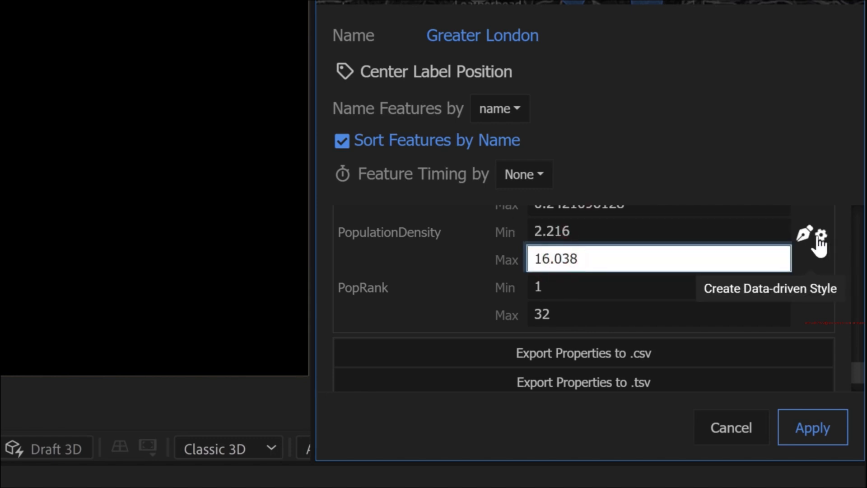
pyautogui.click(820, 234)
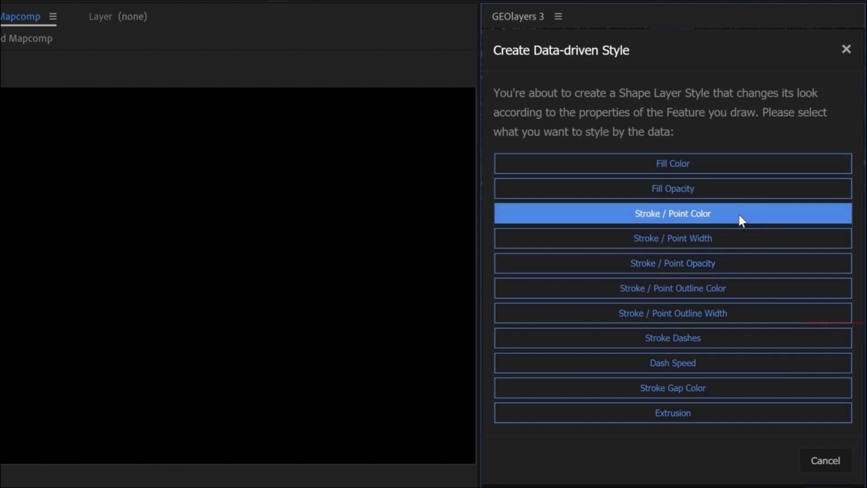
pyautogui.click(669, 162)
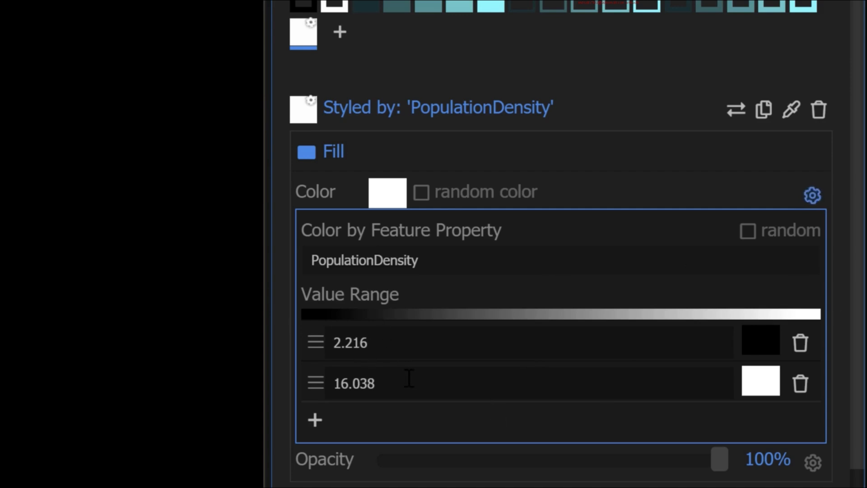
# - Add three stops to the PopulationDensity value range and move the 16.038 stop to the end
pyautogui.click(315, 420)
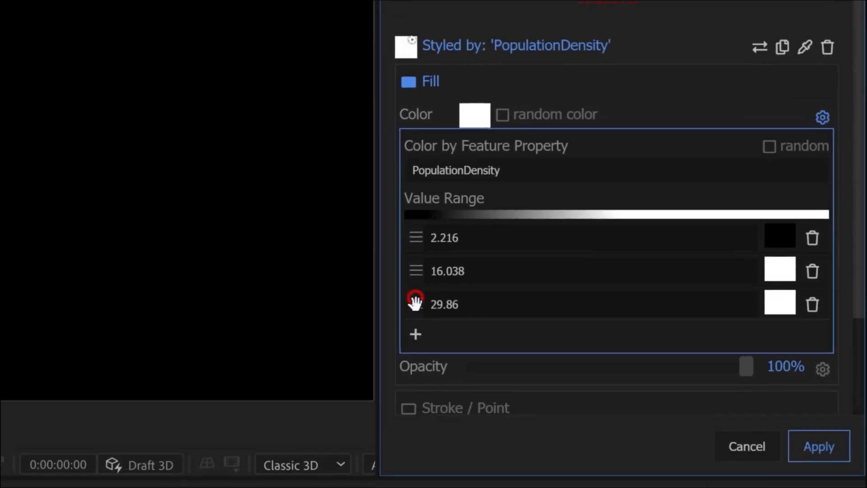
pyautogui.click(317, 458)
pyautogui.click(316, 487)
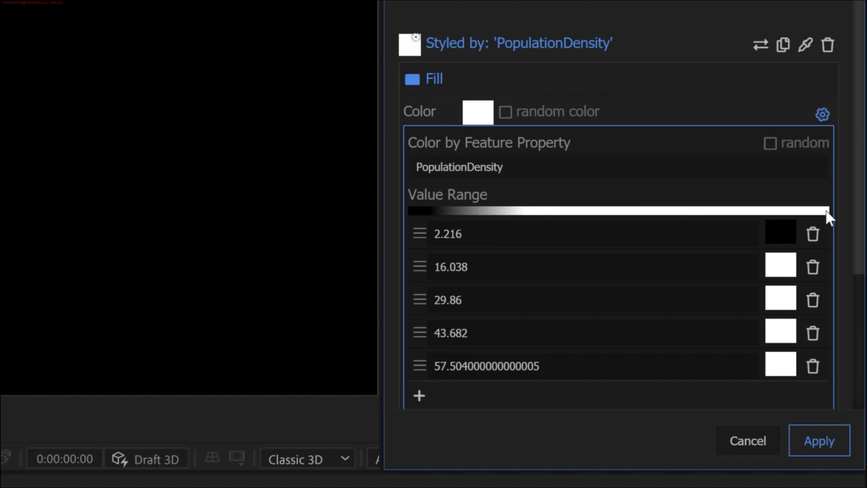
pyautogui.doubleClick(461, 367)
pyautogui.click(482, 273)
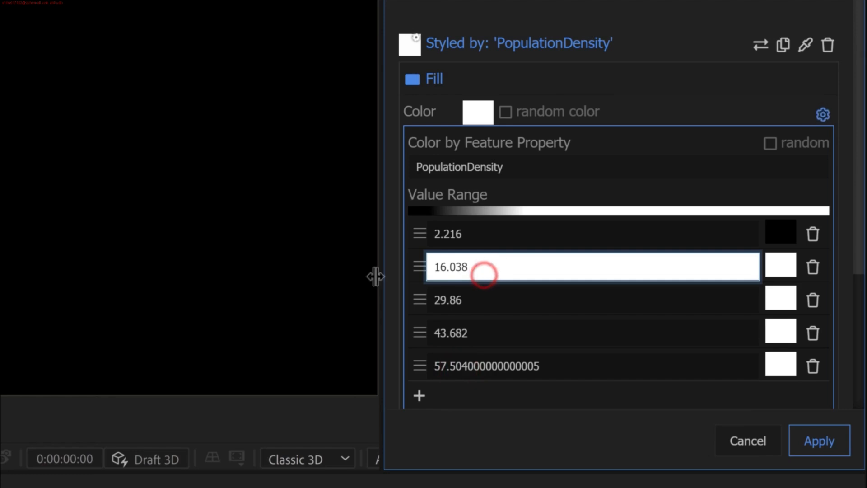
pyautogui.moveTo(419, 267); pyautogui.dragTo(424, 343)
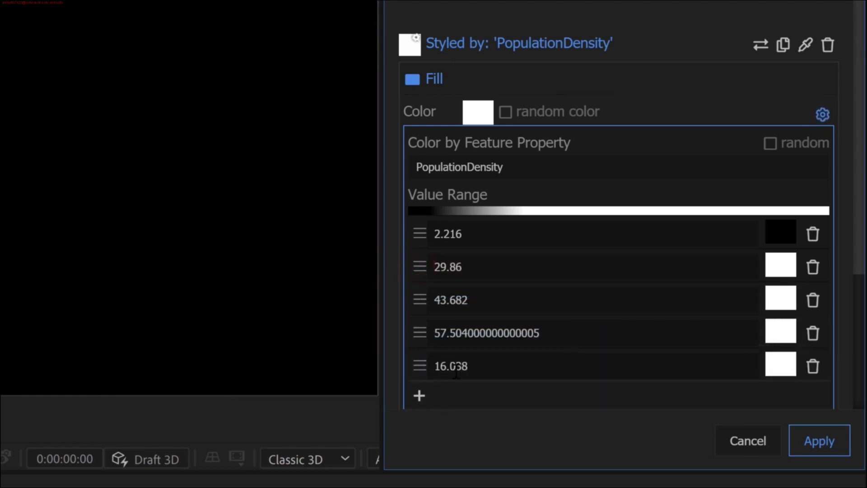
pyautogui.click(454, 368)
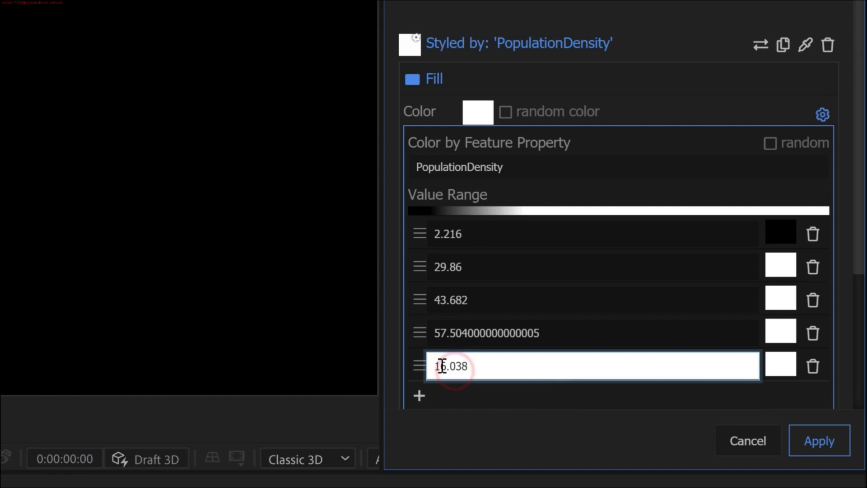
pyautogui.click(438, 364)
pyautogui.click(459, 366)
# - Set the four stops before 16.038 to 3, 7, 10 and 13 in ascending order
pyautogui.click(465, 335)
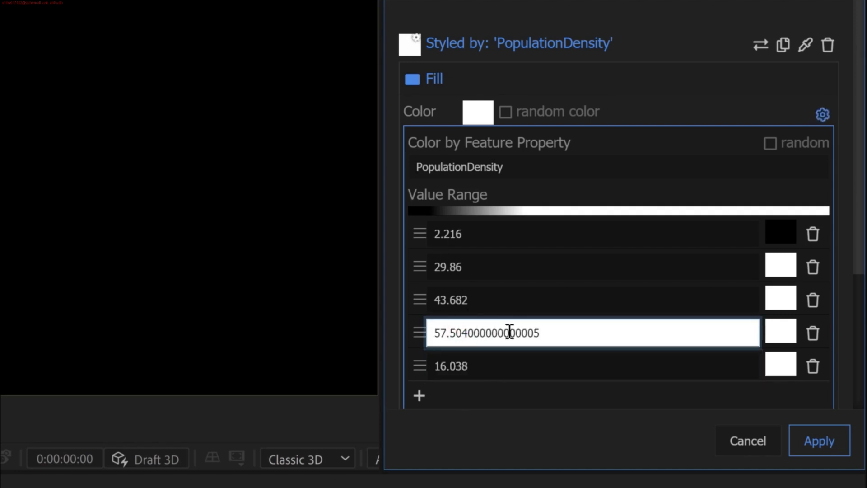
pyautogui.doubleClick(492, 332)
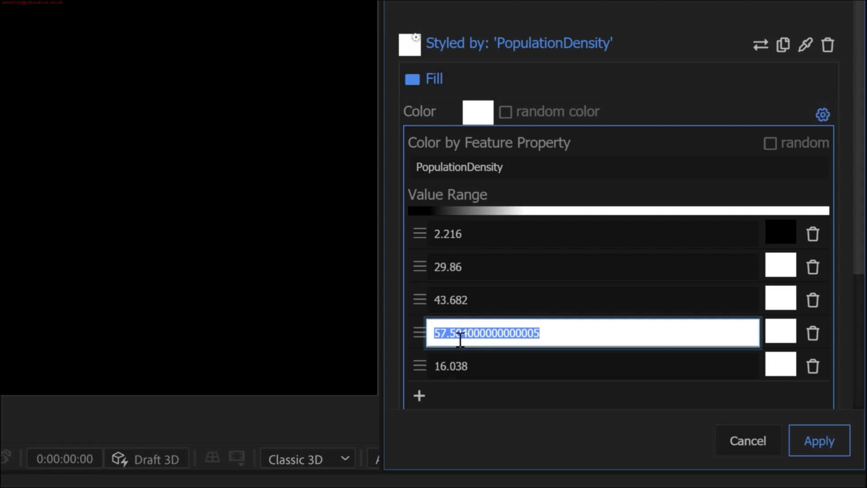
pyautogui.write('13')
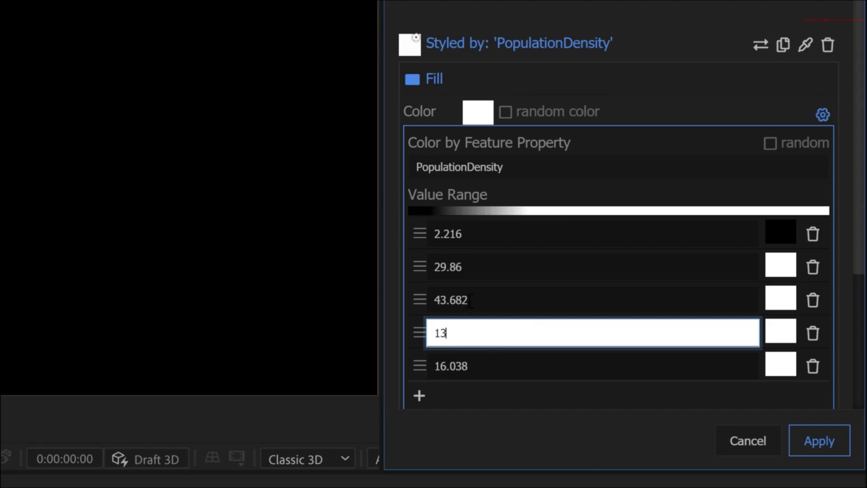
pyautogui.click(472, 299)
pyautogui.write('10')
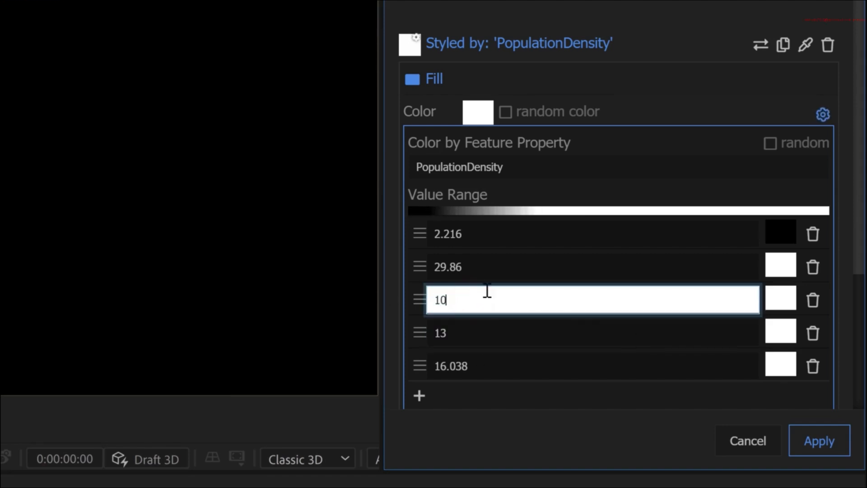
pyautogui.click(472, 266)
pyautogui.write('7')
pyautogui.click(493, 237)
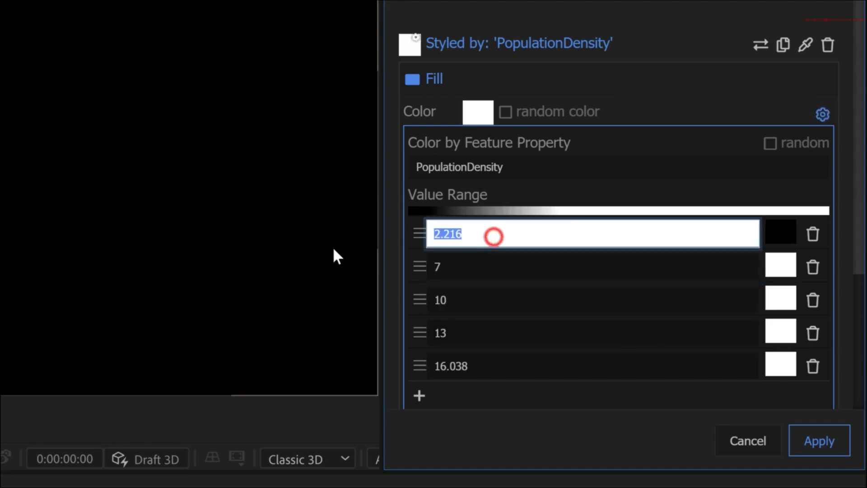
pyautogui.write('3')
pyautogui.click(482, 266)
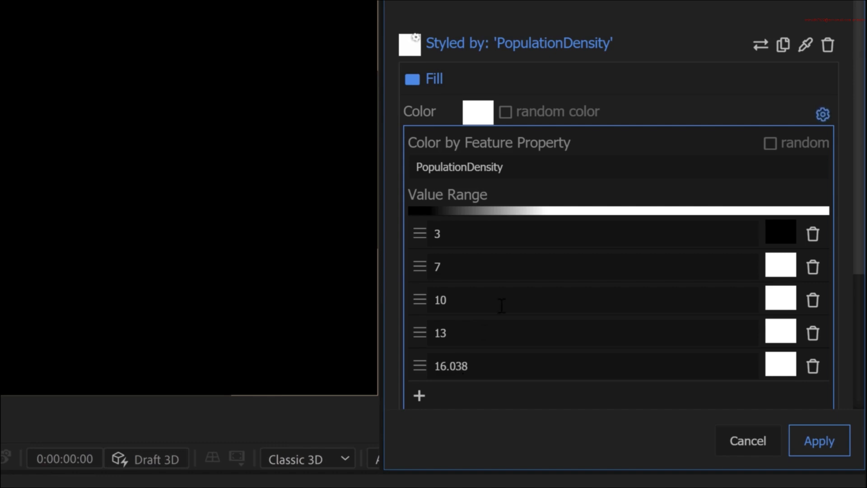
# - Color the 16.038 stop with the darkest palette teal, #143233, and the 13 stop with the next lighter teal
pyautogui.click(785, 368)
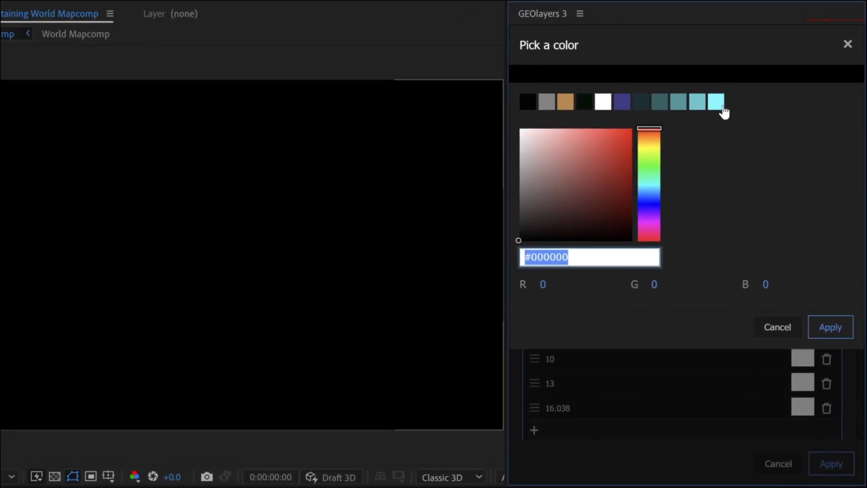
pyautogui.click(641, 104)
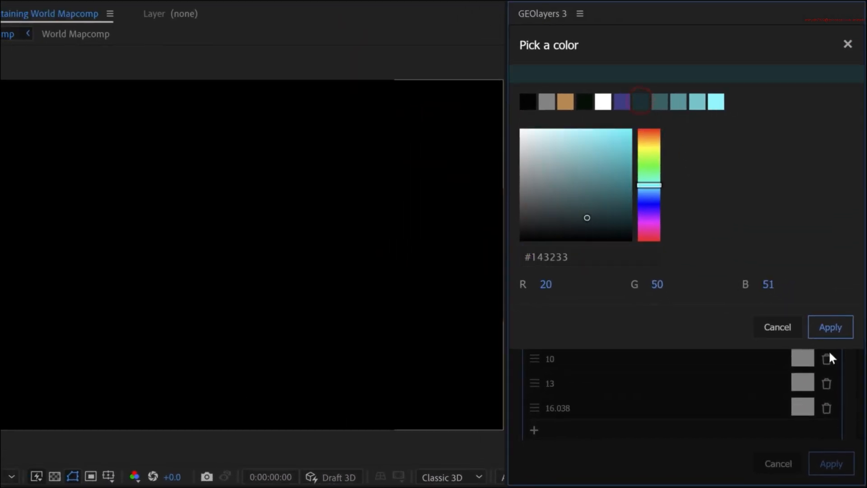
pyautogui.click(833, 333)
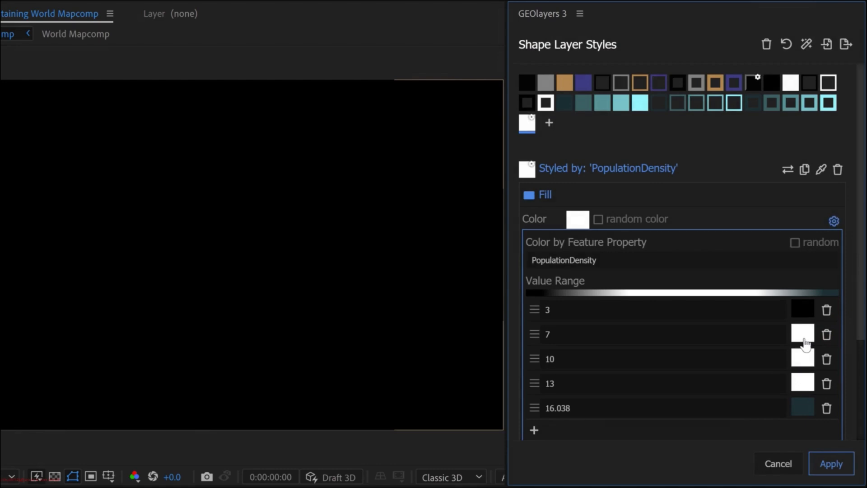
pyautogui.click(802, 383)
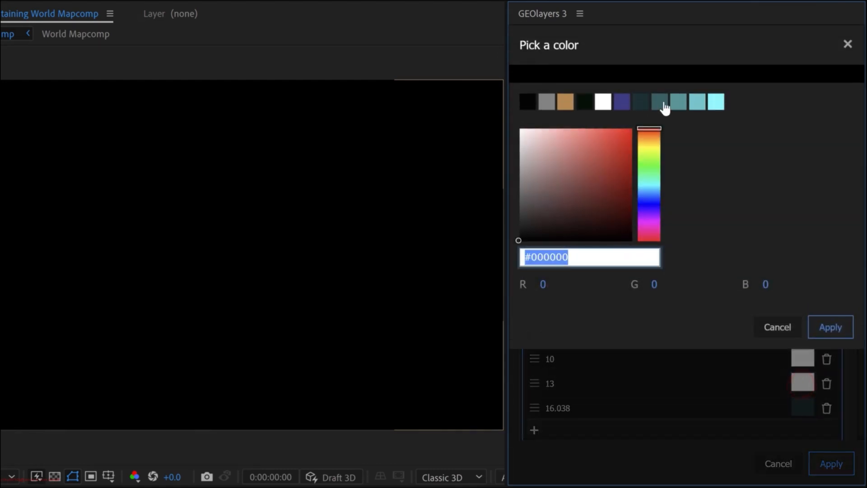
pyautogui.click(663, 101)
pyautogui.click(830, 327)
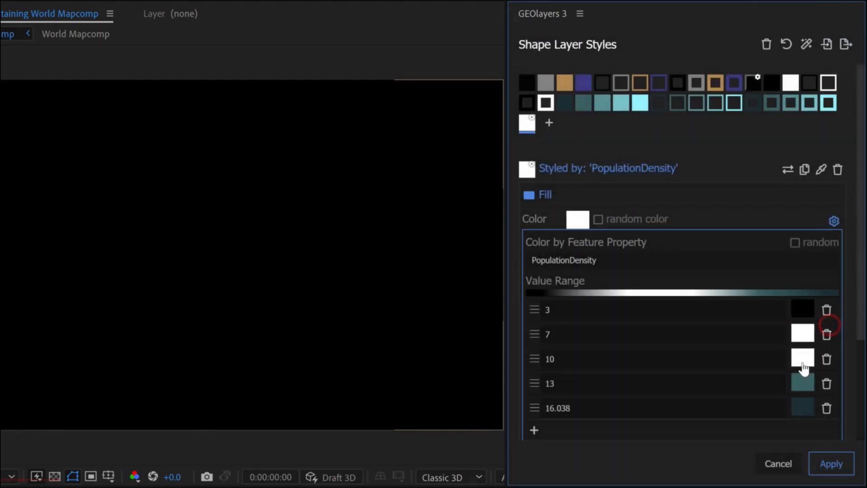
# - Color the 10, 7 and 3 stops with progressively lighter palette teals, from #3d9699 to the lightest cyan
pyautogui.click(805, 358)
pyautogui.click(681, 104)
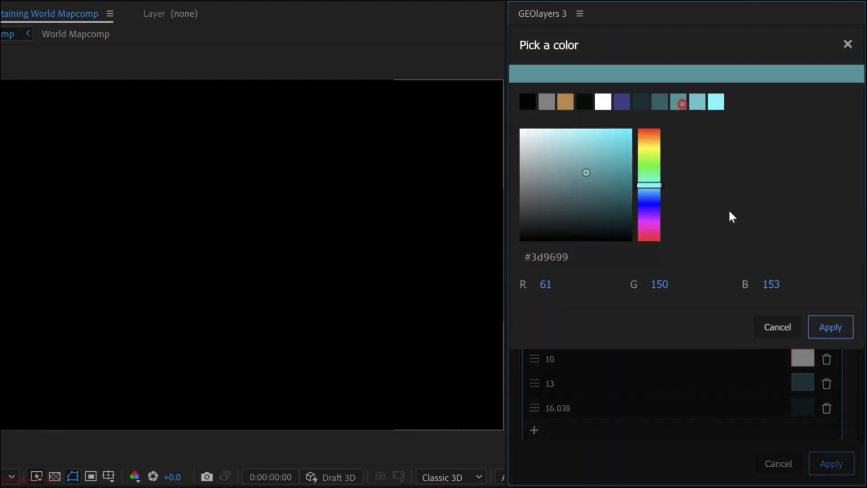
pyautogui.click(833, 334)
pyautogui.click(805, 334)
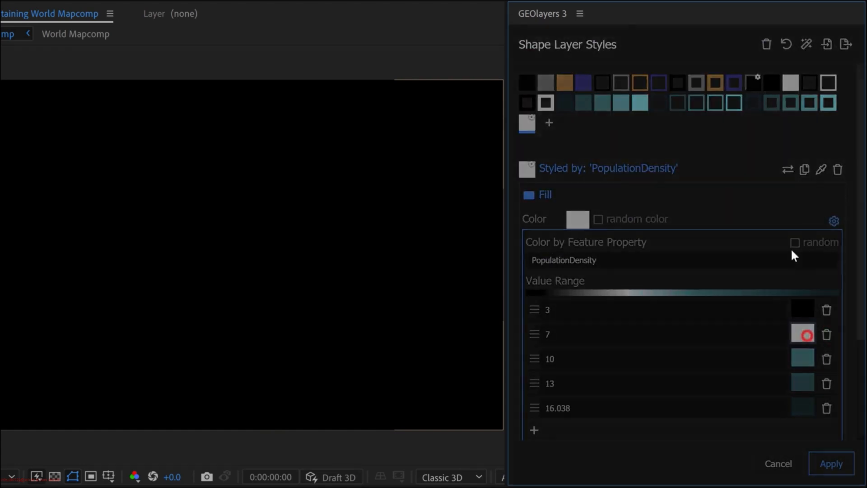
pyautogui.click(699, 107)
pyautogui.click(830, 327)
pyautogui.click(804, 316)
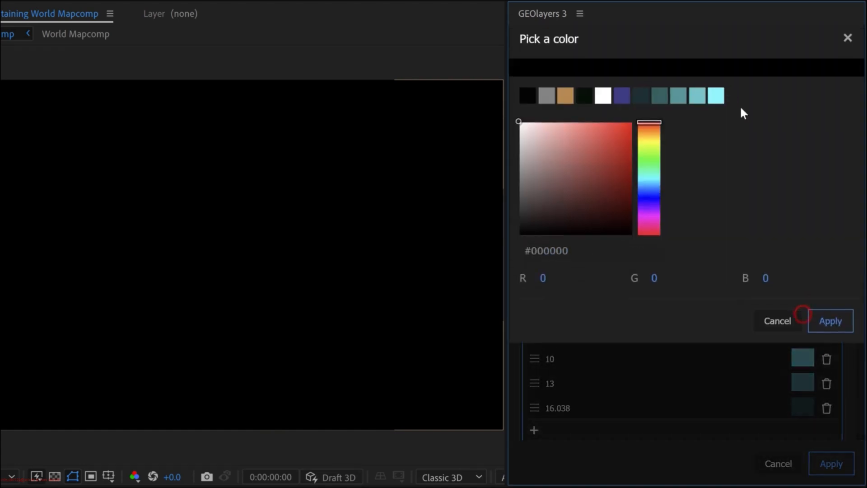
pyautogui.click(716, 102)
pyautogui.click(833, 328)
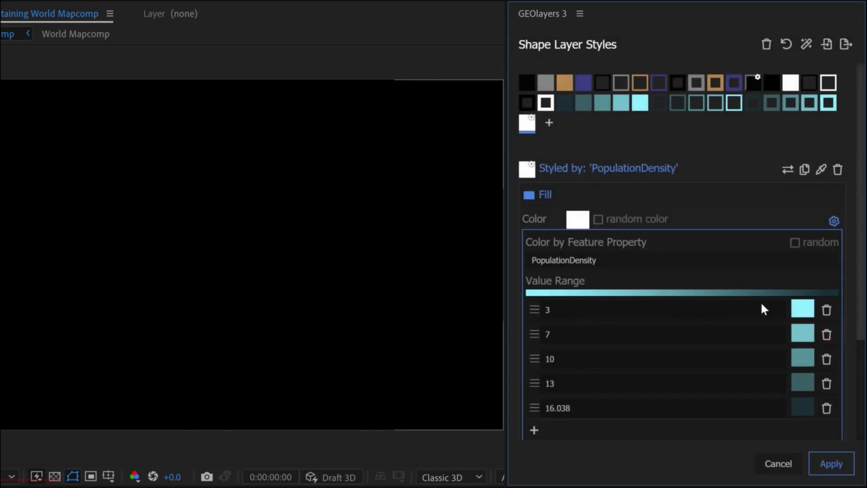
# - Set the value of the lowest, lightest-colored stop to 5
pyautogui.click(565, 310)
pyautogui.press('BackSpace')
pyautogui.write('4')
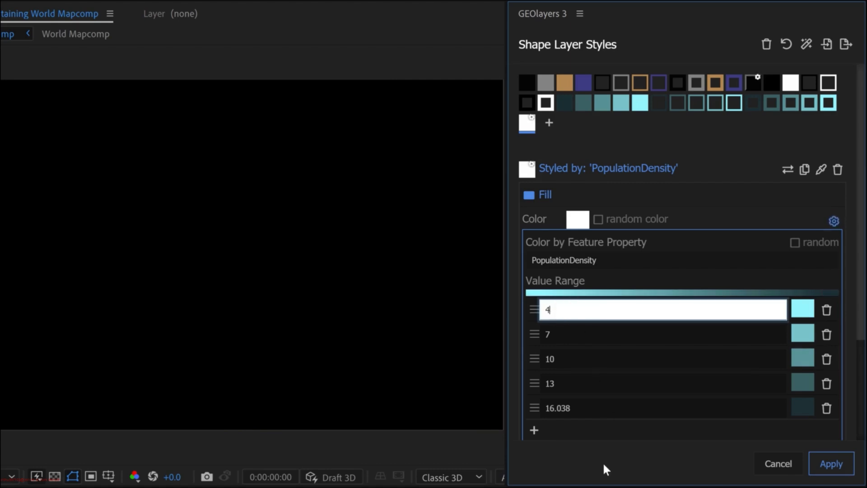
pyautogui.press('BackSpace')
pyautogui.write('3')
pyautogui.press('BackSpace')
pyautogui.write('4')
pyautogui.press('BackSpace')
pyautogui.write('4')
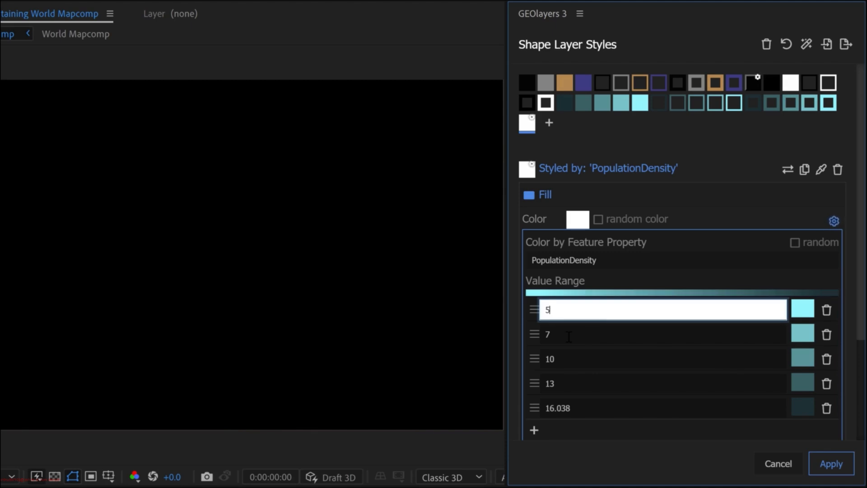
# - Apply the PopulationDensity style and expand the Greater London folder to list its boroughs
pyautogui.click(832, 464)
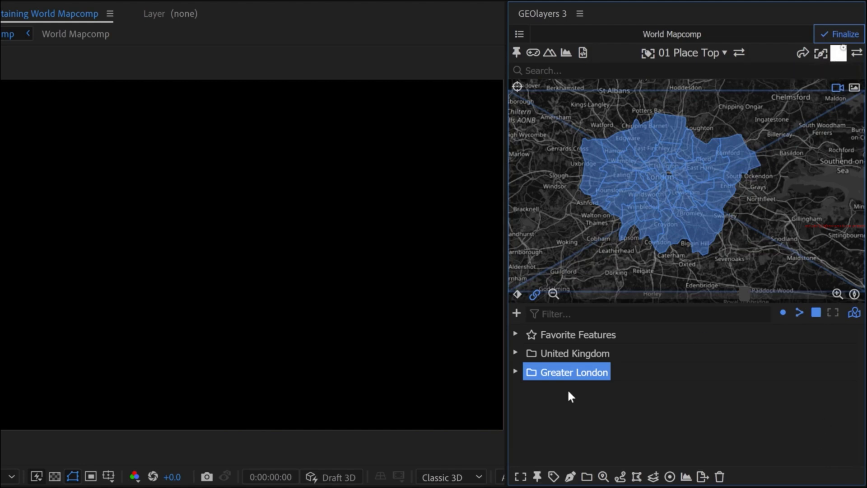
pyautogui.click(515, 371)
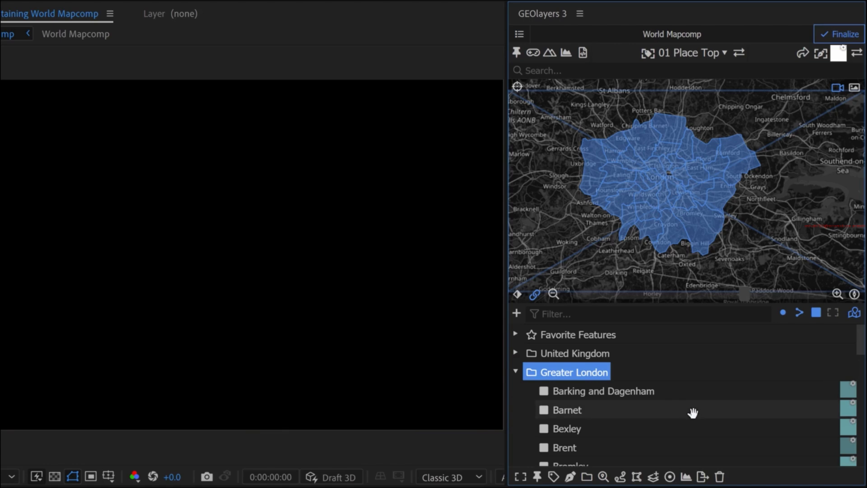
# - Draw the Greater London boroughs into the composition as individual layers using their data-driven fill colors
pyautogui.press('`')
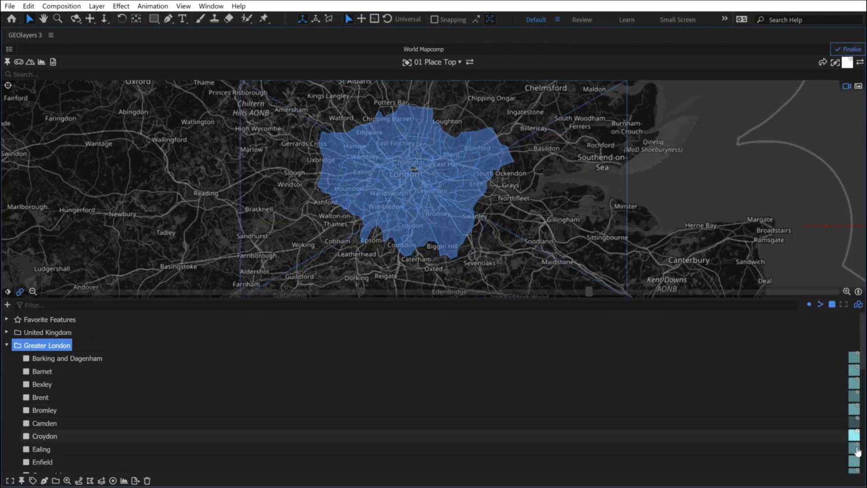
pyautogui.scroll(-5, 863, 342)
pyautogui.scroll(-4, 433, 393)
pyautogui.scroll(4, 434, 393)
pyautogui.scroll(4, 340, 387)
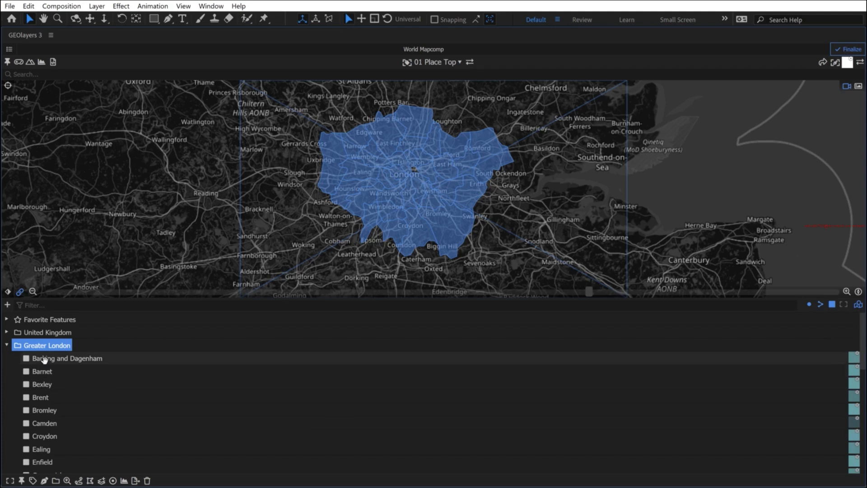
pyautogui.click(847, 63)
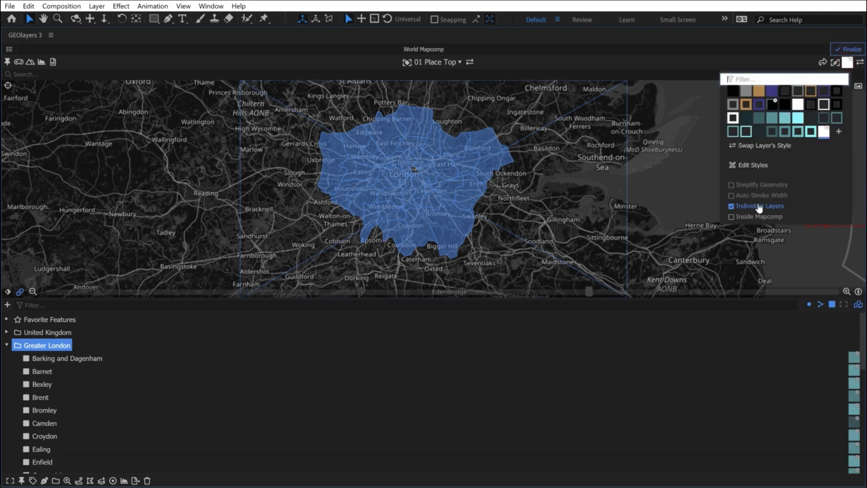
pyautogui.press('`')
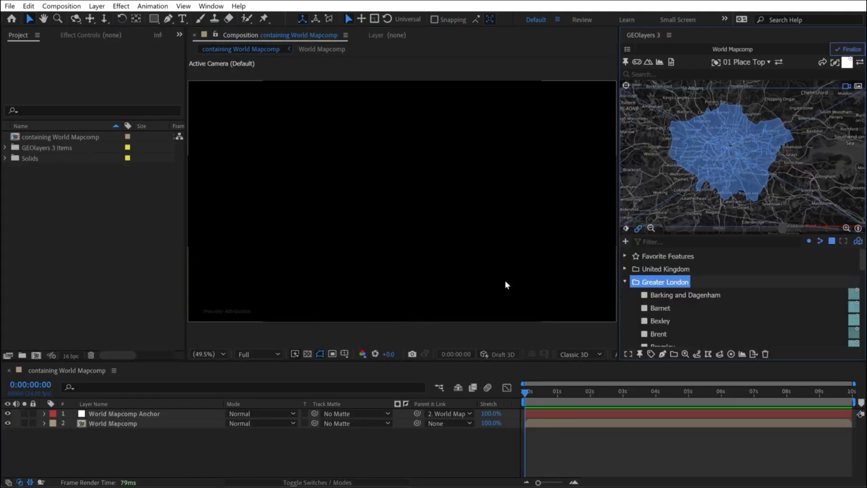
pyautogui.click(662, 355)
pyautogui.click(704, 310)
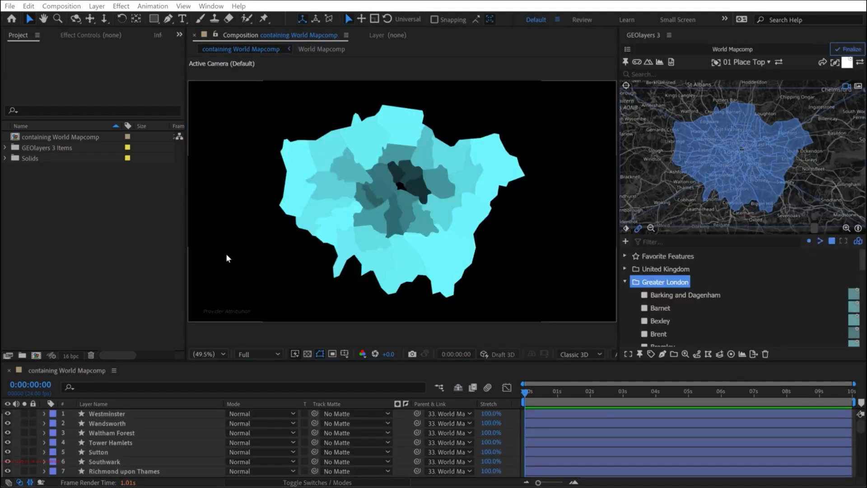
# - Add a dark teal square shape layer, scale it down to a small swatch at the composition's center, and solo it
pyautogui.click(155, 19)
pyautogui.click(16, 419)
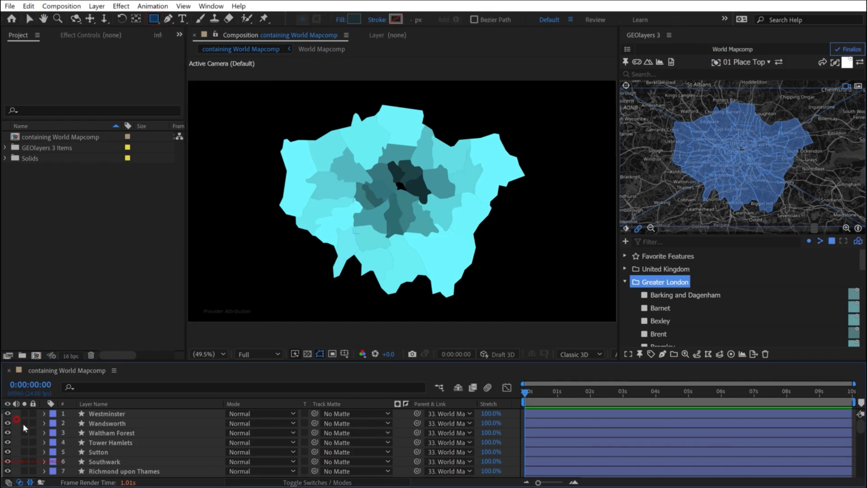
pyautogui.doubleClick(154, 20)
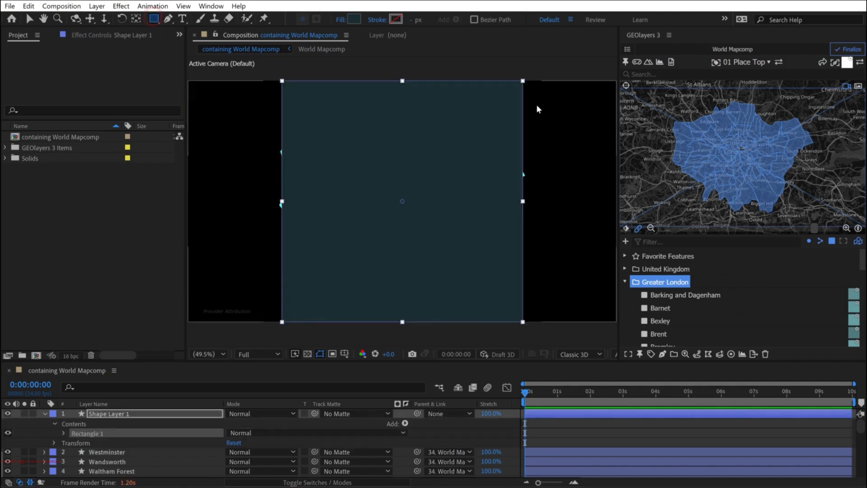
pyautogui.press('v')
pyautogui.click(102, 414)
pyautogui.moveTo(523, 83); pyautogui.dragTo(412, 191)
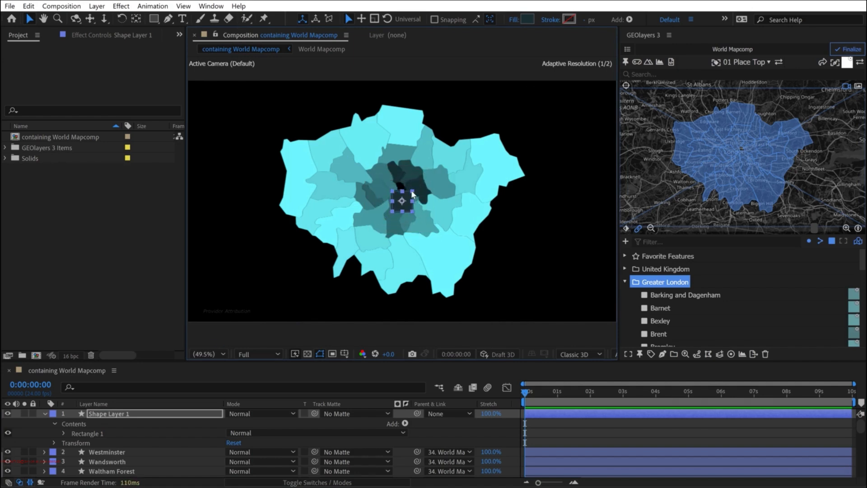
pyautogui.click(119, 417)
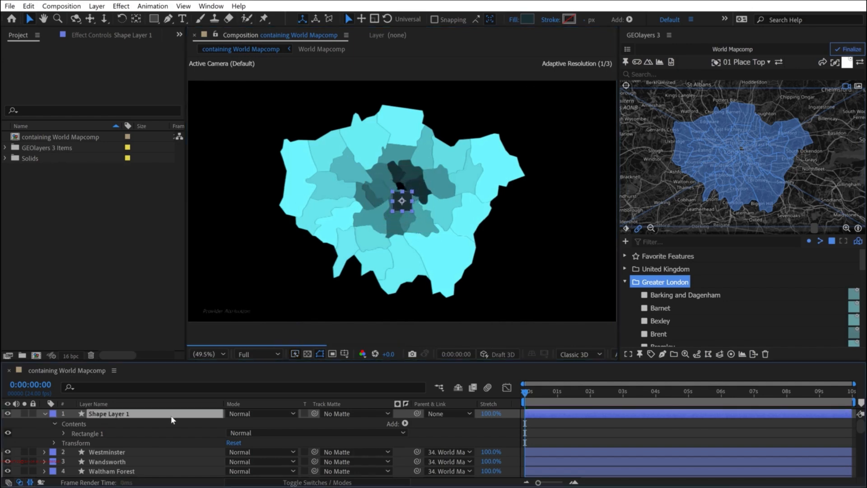
pyautogui.click(23, 413)
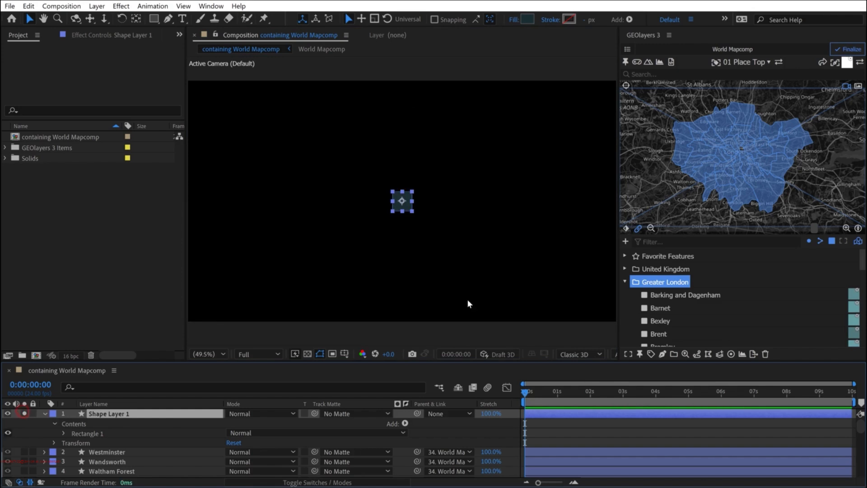
# - Duplicate the swatch to make five, then move one copy to the right and the original to the left
pyautogui.hotkey('ctrl', 'd')
pyautogui.hotkey('ctrl', 'd')
pyautogui.hotkey('ctrl', 'd')
pyautogui.hotkey('ctrl', 'd')
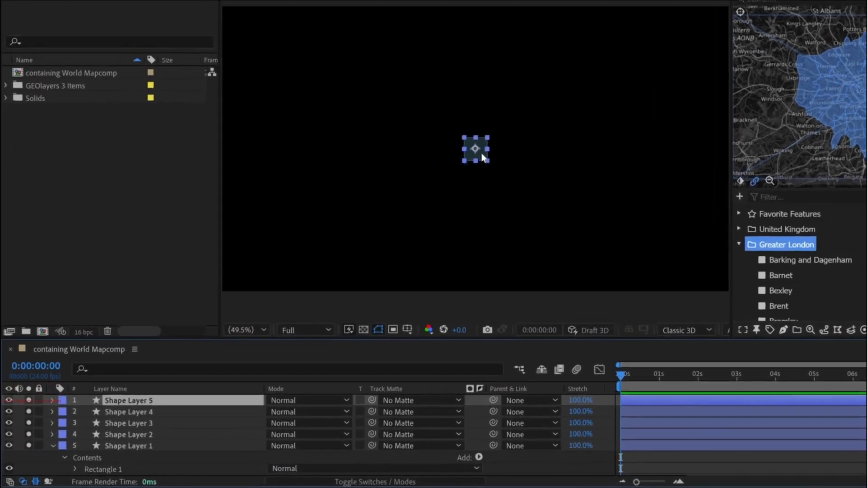
pyautogui.click(407, 208)
pyautogui.moveTo(531, 134); pyautogui.dragTo(574, 134)
pyautogui.click(143, 443)
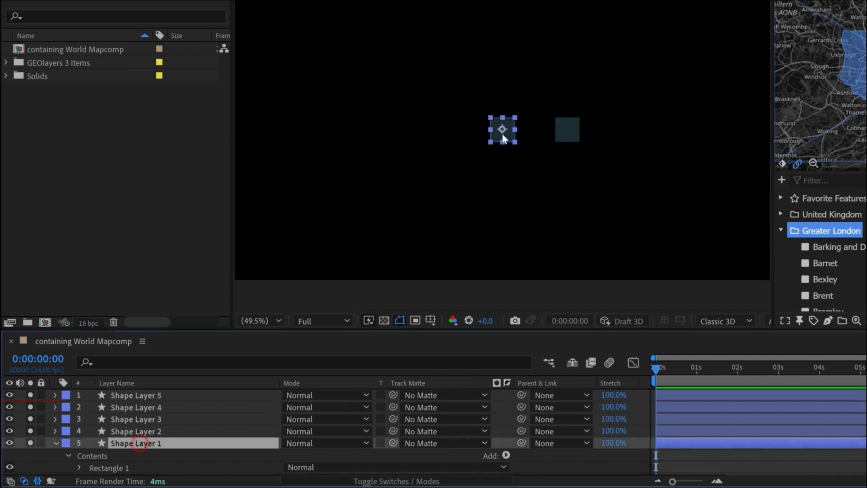
pyautogui.moveTo(504, 134); pyautogui.dragTo(422, 132)
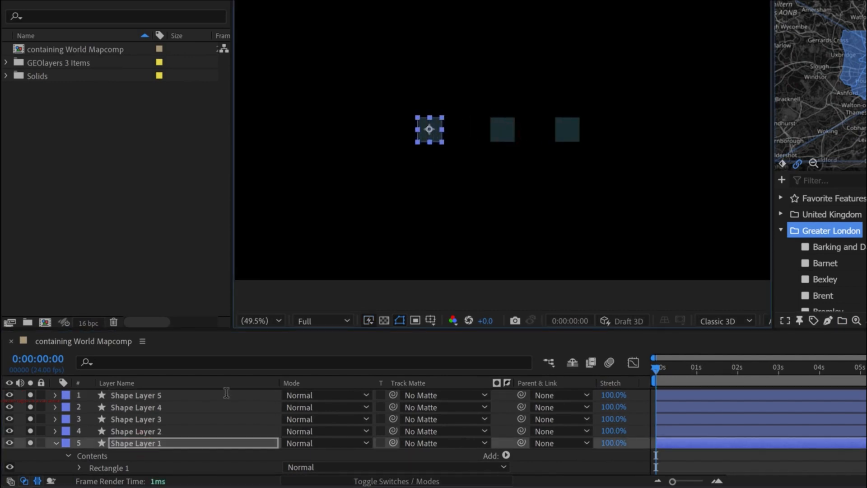
# - Distribute all five swatch layers evenly in a horizontal row
pyautogui.keyDown('shift'); pyautogui.click(134, 395); pyautogui.keyUp('shift')
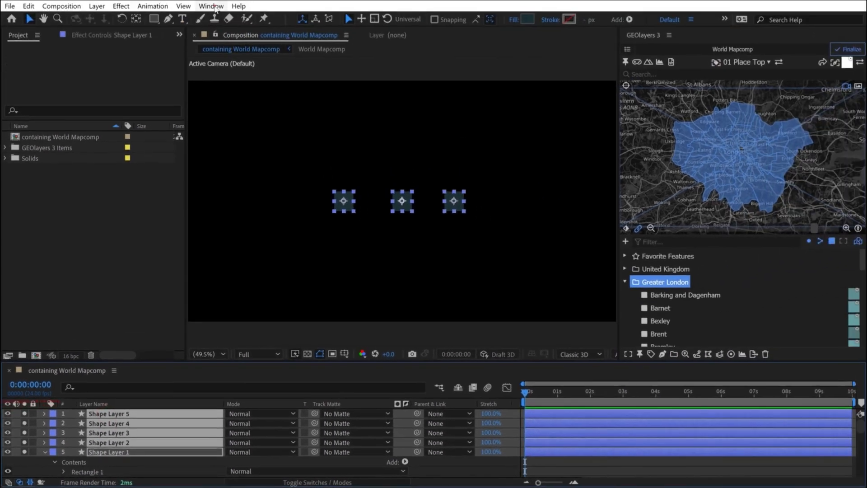
pyautogui.click(214, 8)
pyautogui.click(262, 138)
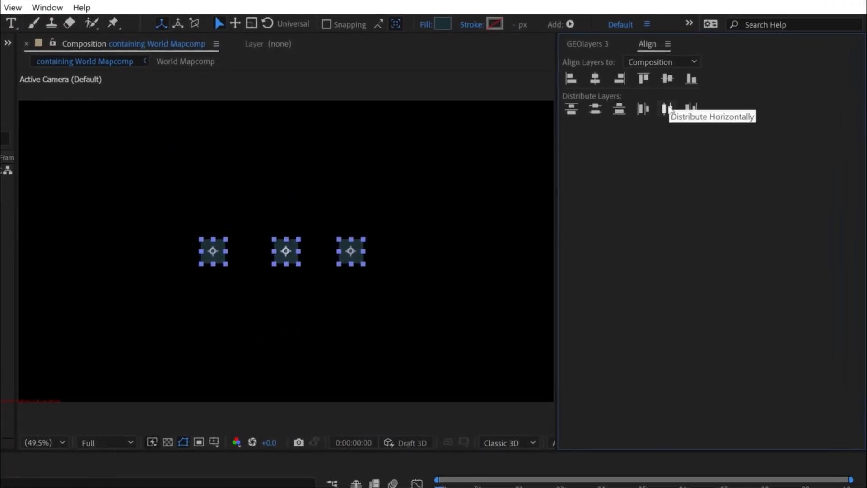
pyautogui.click(668, 109)
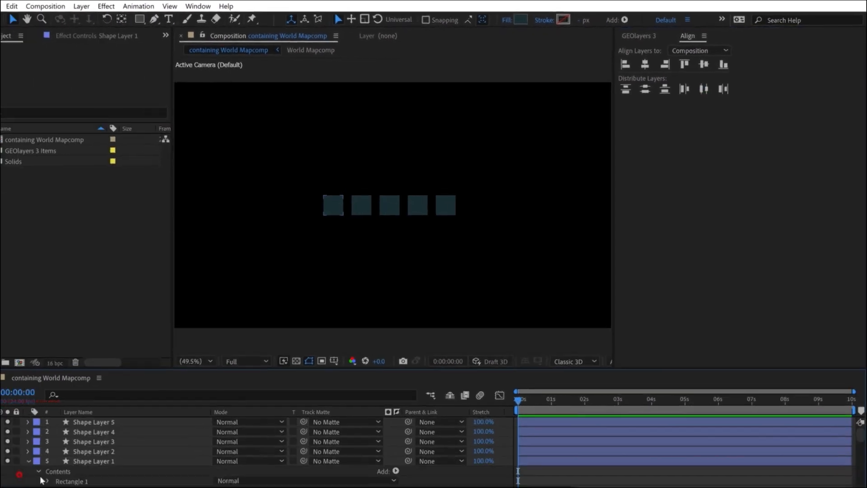
# - Parent the four outer swatches to the middle one, Shape Layer 3, and center it horizontally in the composition
pyautogui.click(105, 461)
pyautogui.keyDown('ctrl'); pyautogui.click(100, 451); pyautogui.keyUp('ctrl')
pyautogui.keyDown('ctrl'); pyautogui.click(109, 430); pyautogui.keyUp('ctrl')
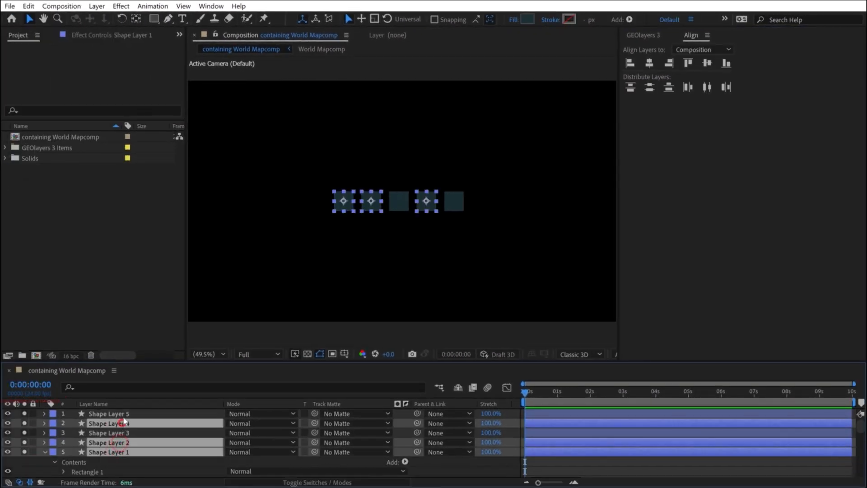
pyautogui.keyDown('ctrl'); pyautogui.click(125, 414); pyautogui.keyUp('ctrl')
pyautogui.moveTo(419, 423); pyautogui.dragTo(108, 432)
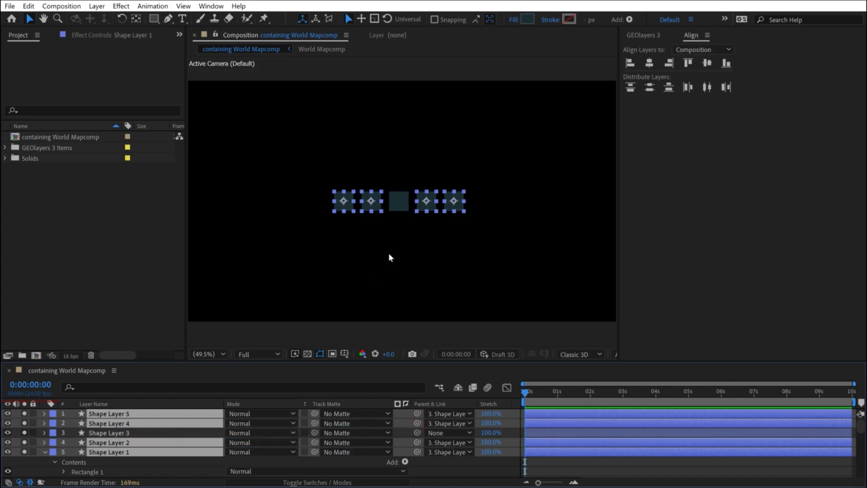
pyautogui.click(408, 198)
pyautogui.click(650, 63)
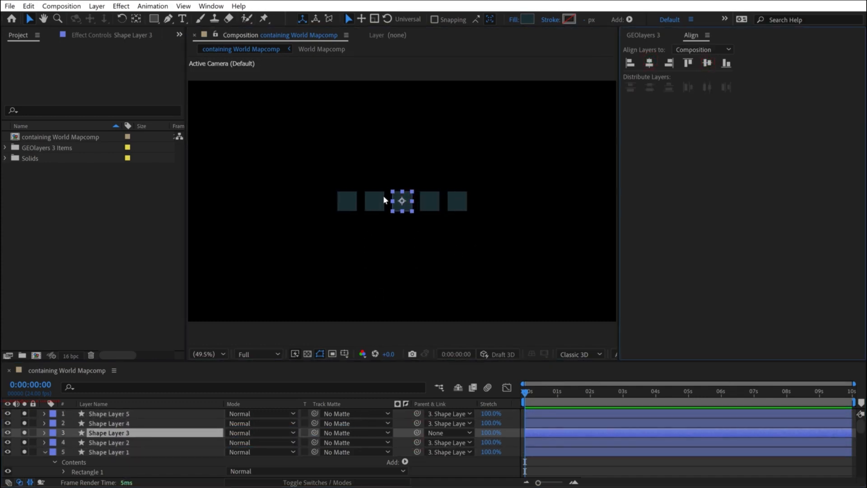
pyautogui.click(480, 199)
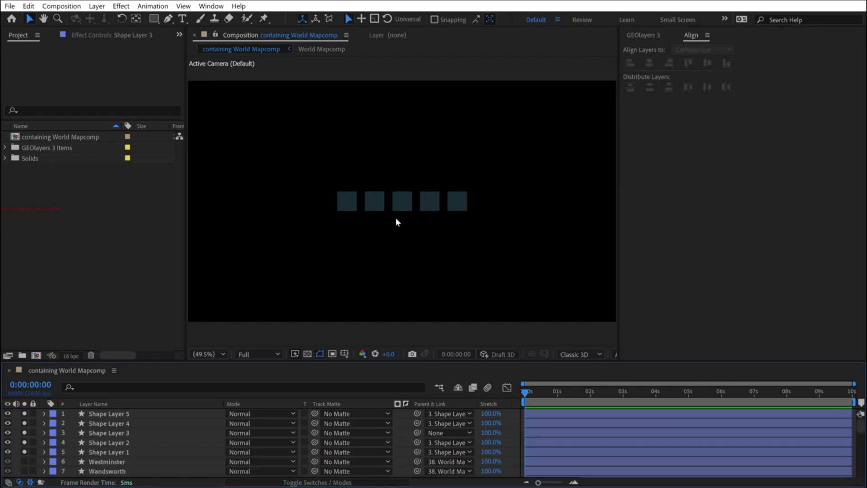
# - Show the GEOlayers style palette and fill the rightmost swatch with its lightest cyan, sampled as RGB 143, 246, 252
pyautogui.click(645, 35)
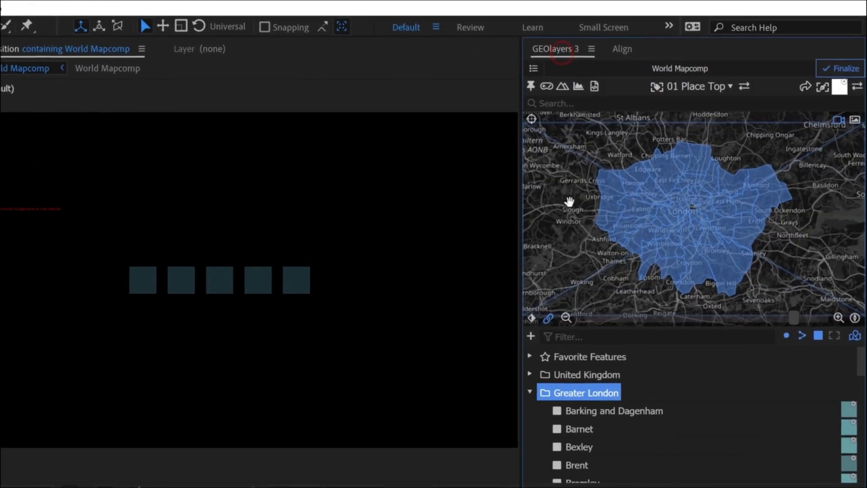
pyautogui.click(840, 86)
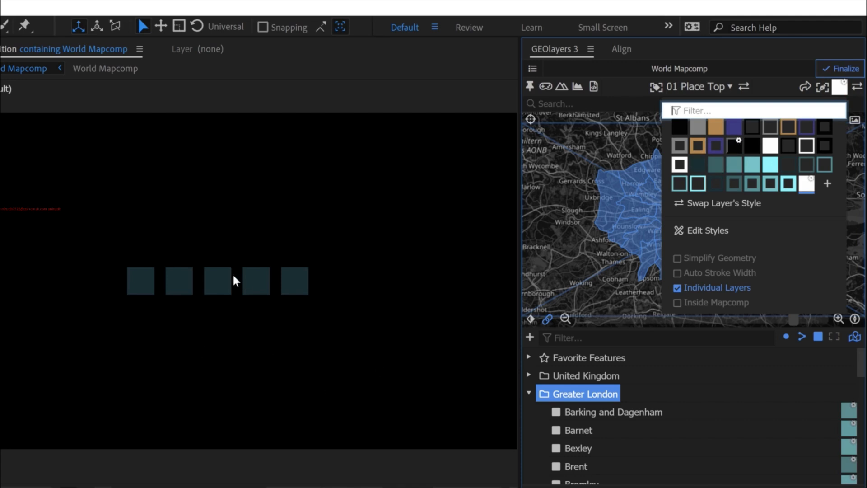
pyautogui.scroll(2, 216, 281)
pyautogui.click(374, 281)
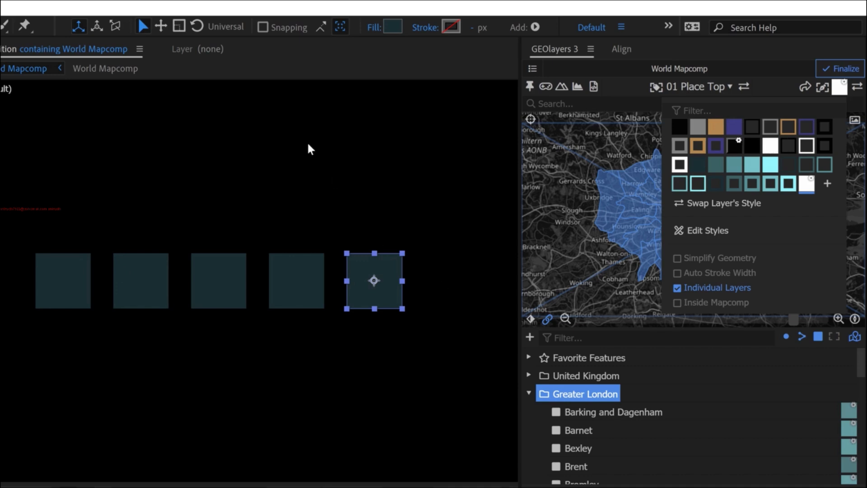
pyautogui.click(391, 27)
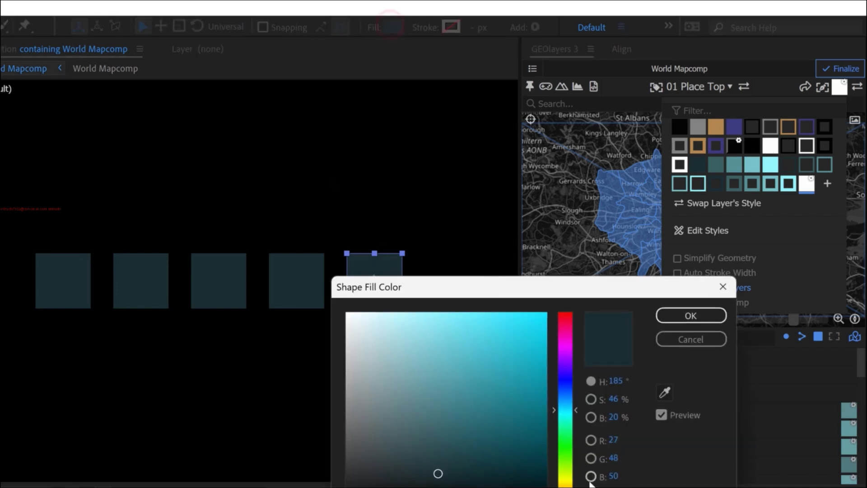
pyautogui.click(773, 165)
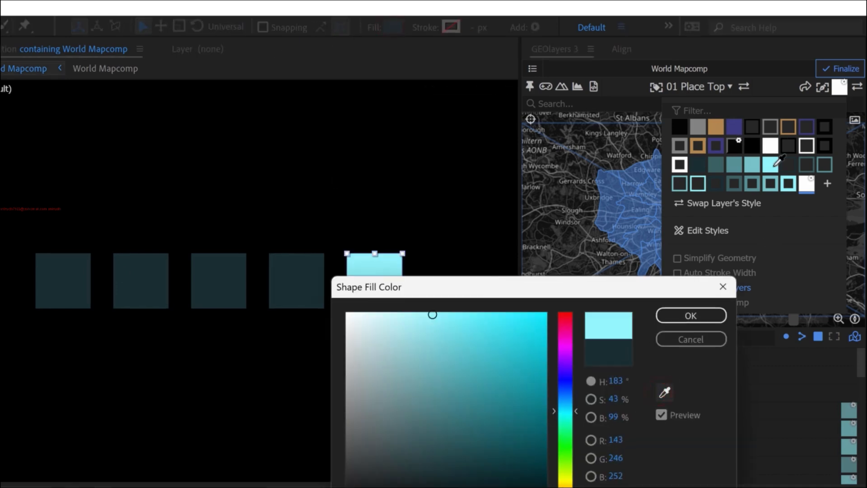
pyautogui.click(690, 315)
# - Fill the fourth and third swatches from the left with the two next darker teals sampled from the palette
pyautogui.click(315, 270)
pyautogui.click(391, 27)
pyautogui.click(664, 392)
pyautogui.click(752, 165)
pyautogui.click(691, 315)
pyautogui.click(218, 279)
pyautogui.click(388, 27)
pyautogui.click(665, 392)
pyautogui.click(734, 165)
pyautogui.click(690, 315)
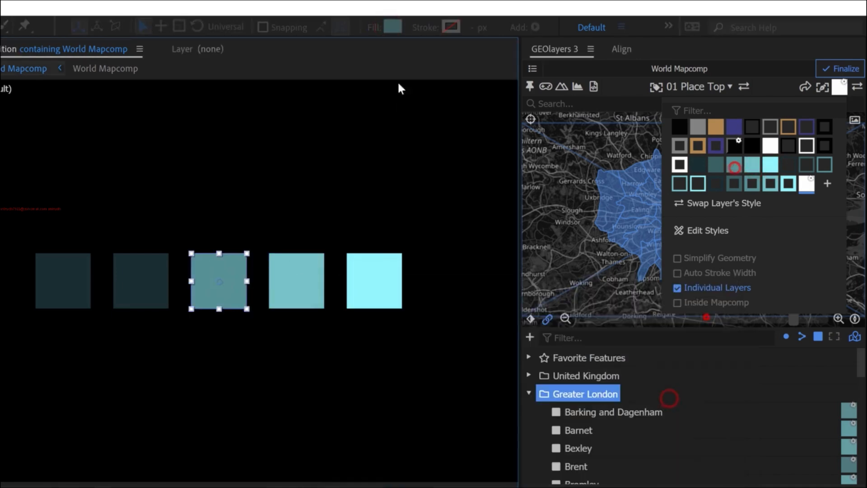
# - Fill the second swatch from the left with the second-darkest palette teal and the leftmost with the darkest
pyautogui.click(129, 282)
pyautogui.click(395, 27)
pyautogui.click(664, 392)
pyautogui.click(716, 166)
pyautogui.click(690, 315)
pyautogui.click(72, 274)
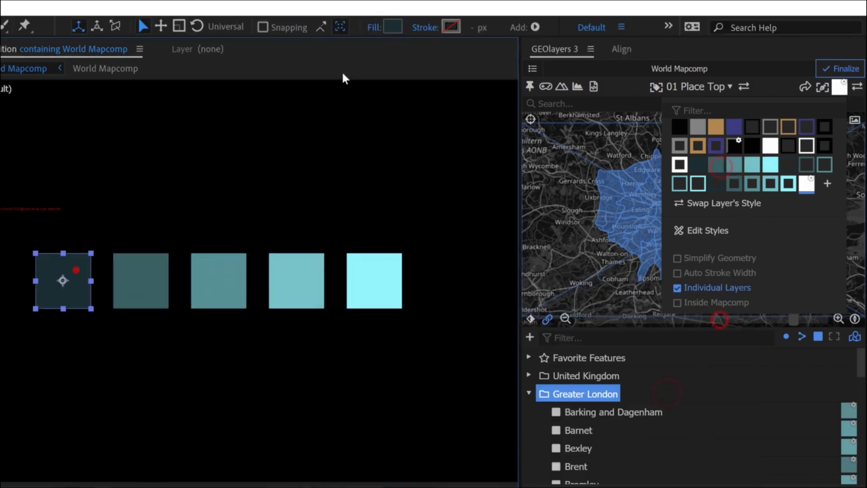
pyautogui.click(393, 27)
pyautogui.click(664, 392)
pyautogui.click(698, 164)
pyautogui.click(691, 315)
# - Pre-compose the five swatch layers into a new composition named Legend
pyautogui.keyDown('shift'); pyautogui.click(113, 452); pyautogui.keyUp('shift')
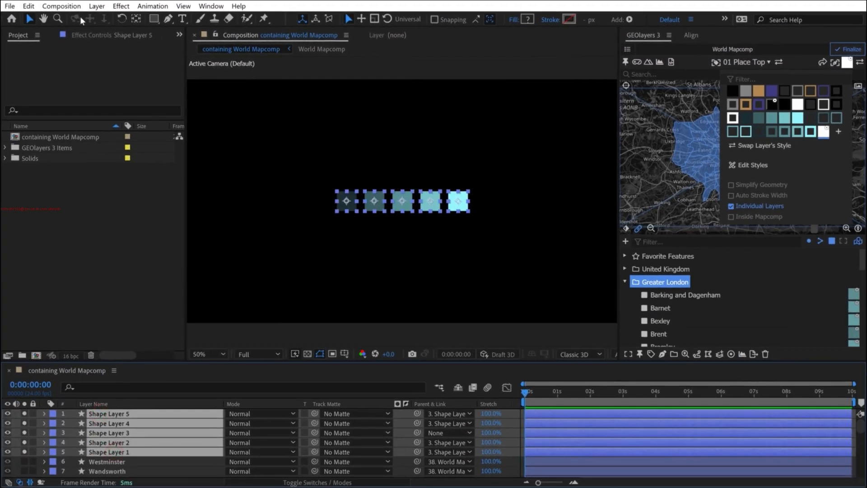
pyautogui.click(97, 6)
pyautogui.click(135, 380)
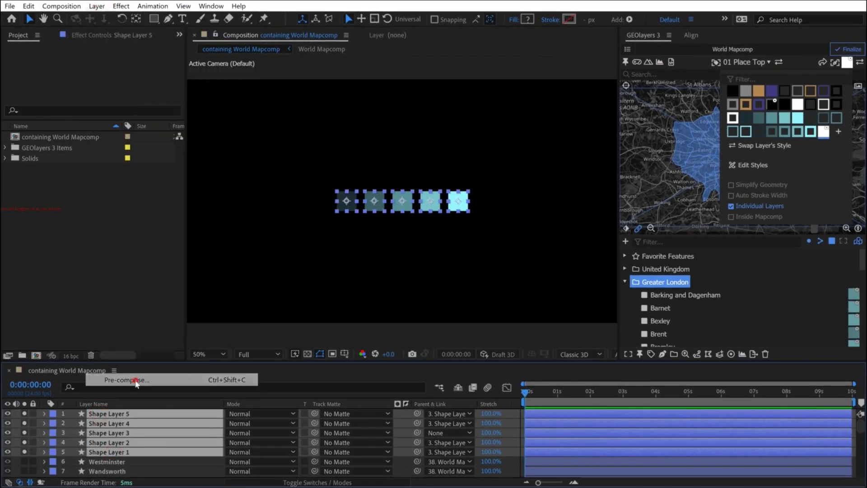
pyautogui.write('Legend')
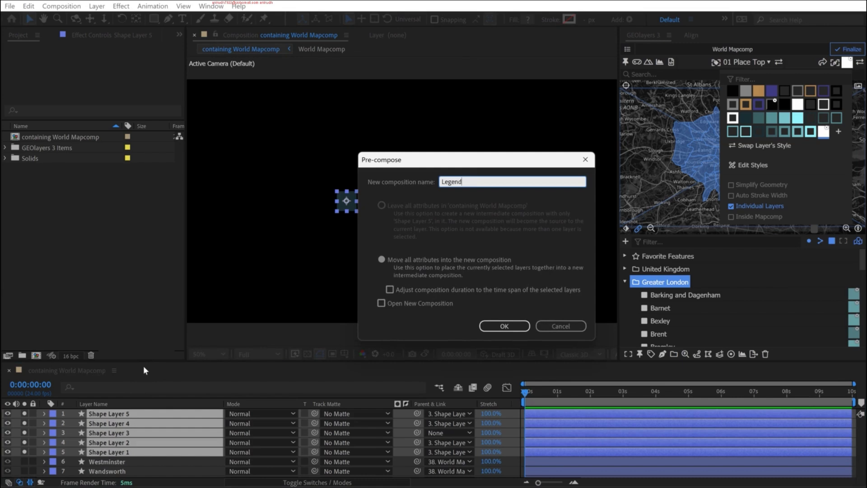
pyautogui.press('Return')
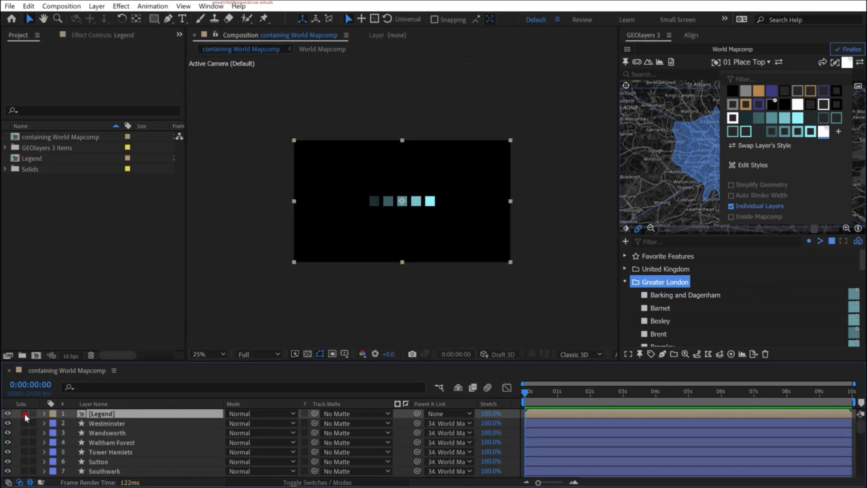
# - Scale the Legend layer down and place its swatches at the lower left of the map, just above the provider attribution
pyautogui.moveTo(418, 209); pyautogui.dragTo(345, 245)
pyautogui.moveTo(439, 176); pyautogui.dragTo(387, 203)
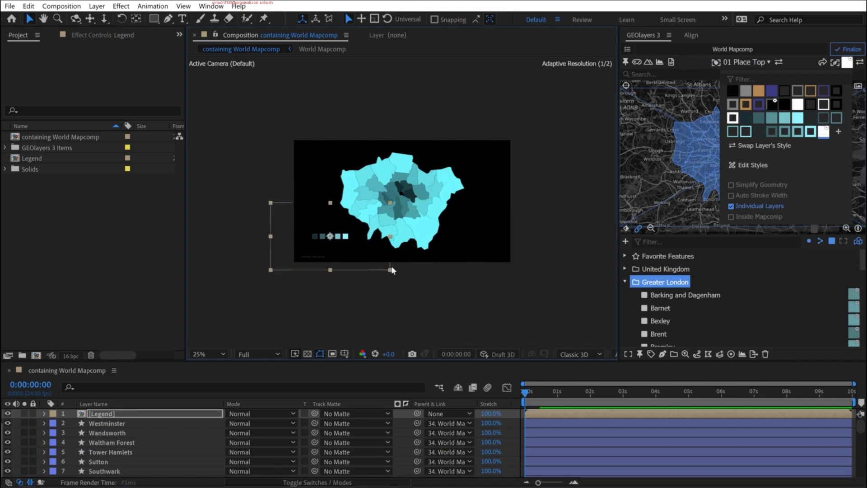
pyautogui.press('.')
pyautogui.press('h')
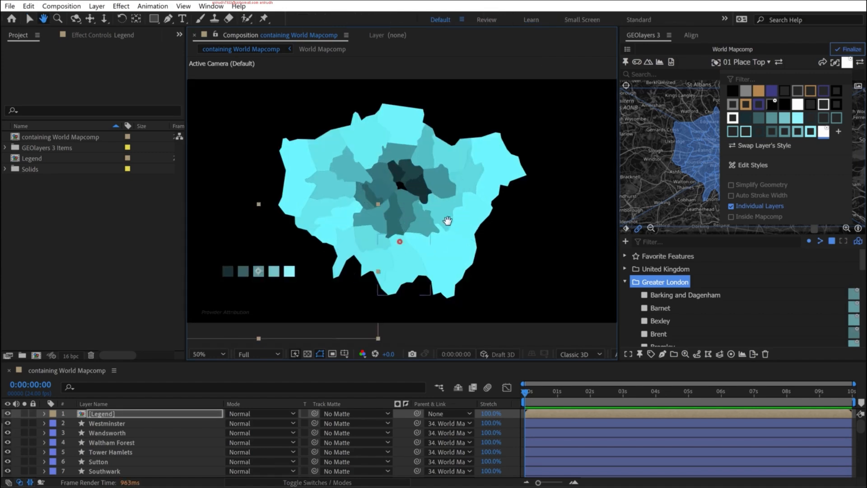
pyautogui.moveTo(424, 231); pyautogui.dragTo(502, 207)
pyautogui.press('v')
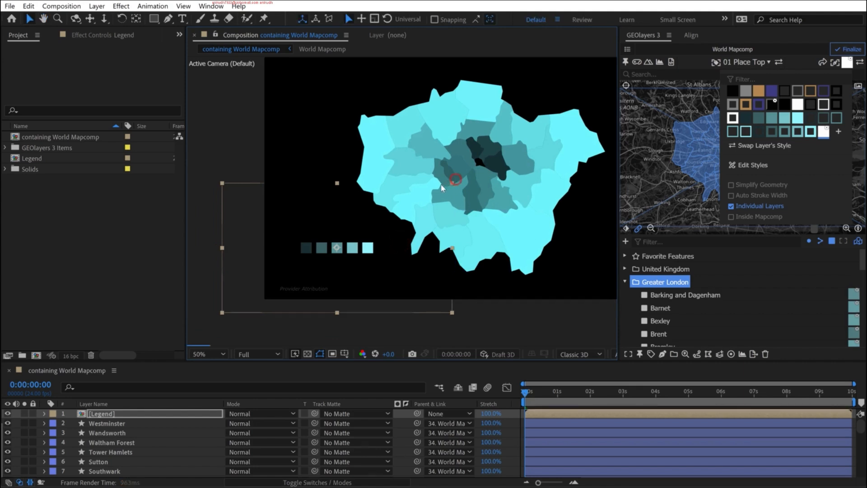
pyautogui.moveTo(441, 186); pyautogui.dragTo(437, 189)
pyautogui.click(340, 254)
pyautogui.moveTo(350, 247); pyautogui.dragTo(343, 264)
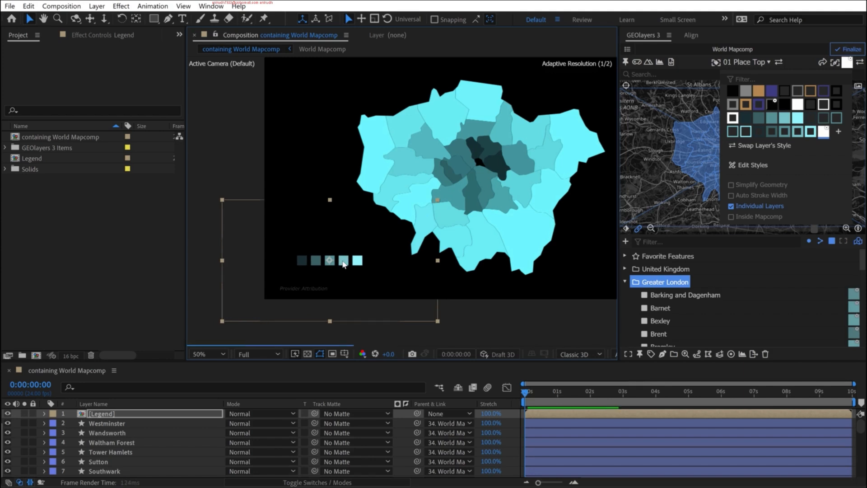
# - Rotate the Legend layer 180° so its swatches run from lightest to darkest
pyautogui.press('w')
pyautogui.moveTo(387, 238); pyautogui.dragTo(290, 284)
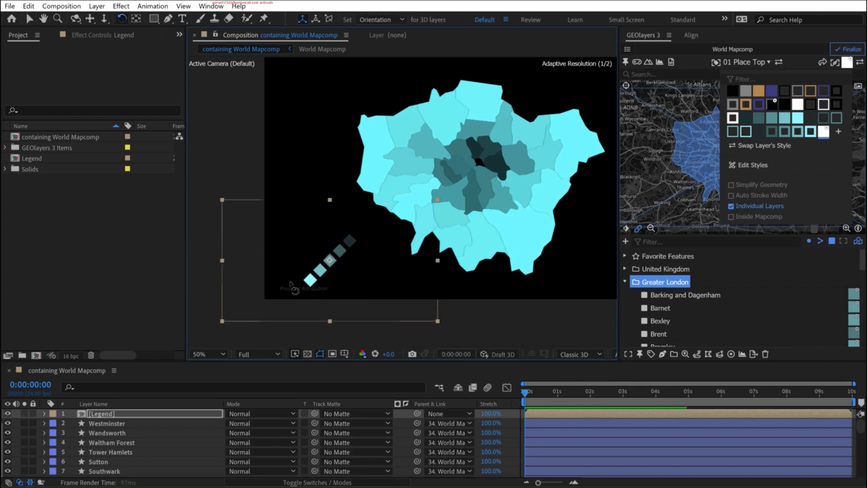
pyautogui.hotkey('ctrl', 'z')
pyautogui.press('v')
# - Add an adjustment layer above the Legend layer and name it Color Change
pyautogui.click(18, 429)
pyautogui.rightClick(14, 427)
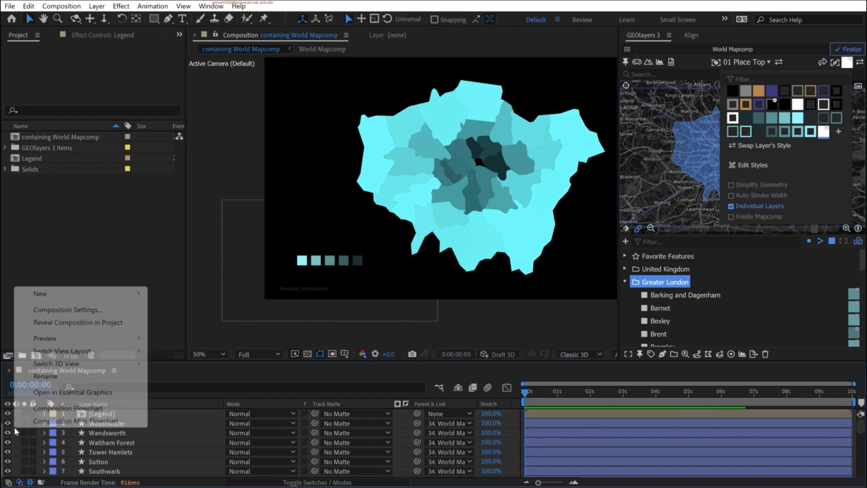
pyautogui.moveTo(52, 297)
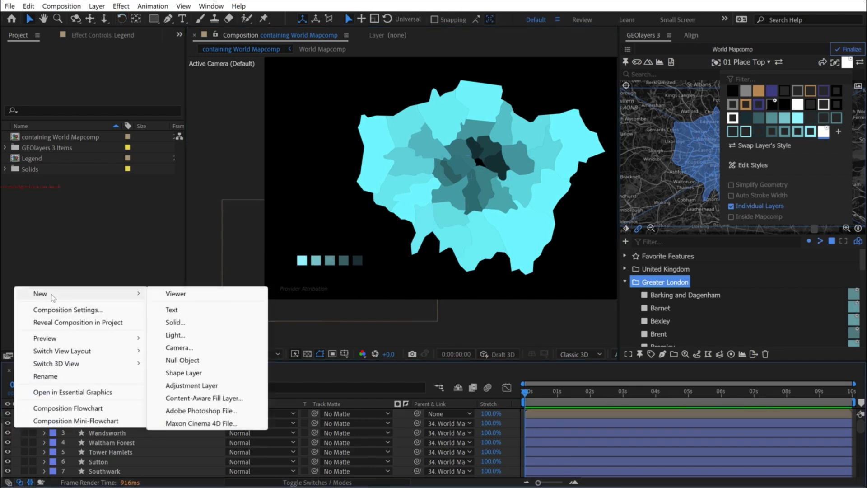
pyautogui.click(198, 385)
pyautogui.click(104, 414)
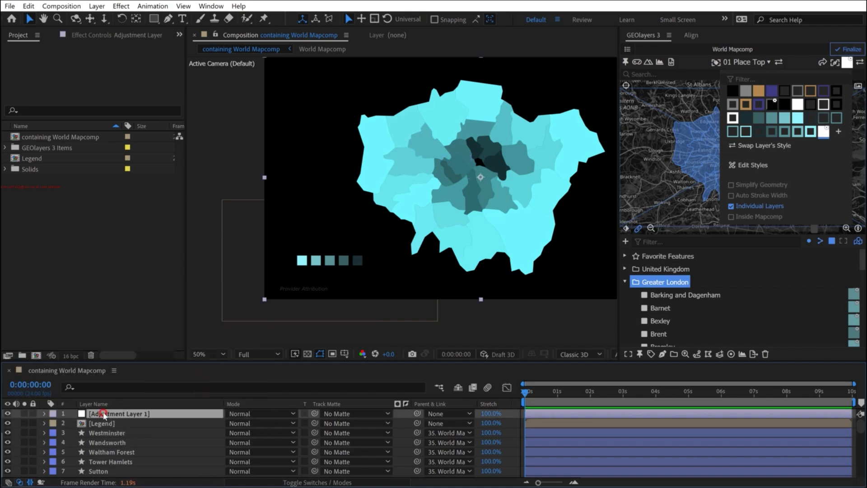
pyautogui.press('Return')
pyautogui.write('Color')
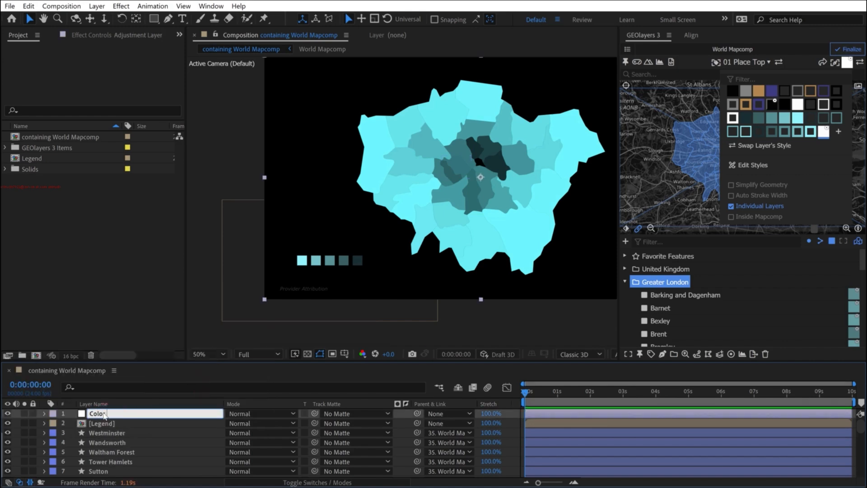
pyautogui.write(' Change')
pyautogui.press('Return')
# - Find the Hue/Saturation effect and apply it to the Color Change layer
pyautogui.click(211, 6)
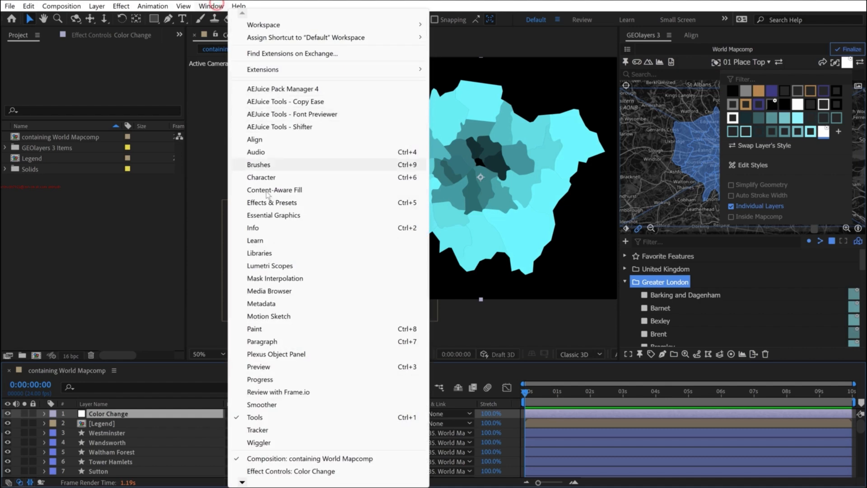
pyautogui.click(276, 204)
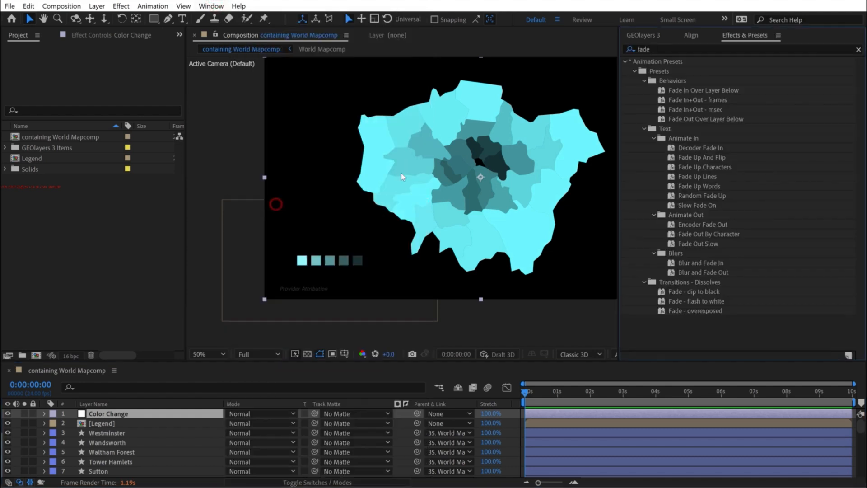
pyautogui.click(655, 48)
pyautogui.write('hue')
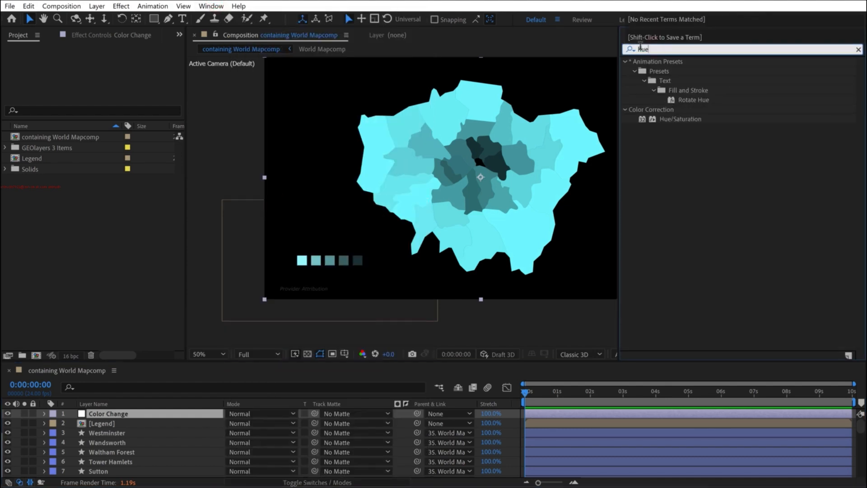
pyautogui.moveTo(677, 119); pyautogui.dragTo(107, 416)
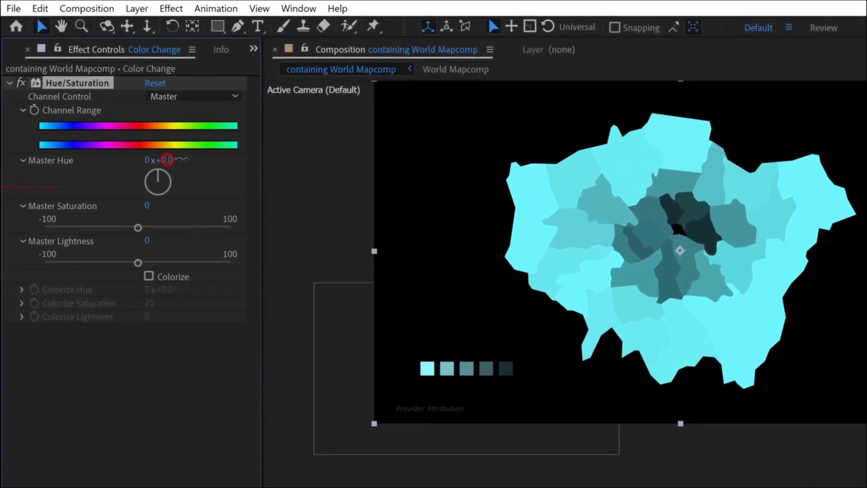
# - Set Master Hue to 81° and enable Colorize with hue -14°, saturation 24 and lightness 12
pyautogui.moveTo(167, 160); pyautogui.dragTo(216, 159)
pyautogui.moveTo(223, 160); pyautogui.dragTo(232, 160)
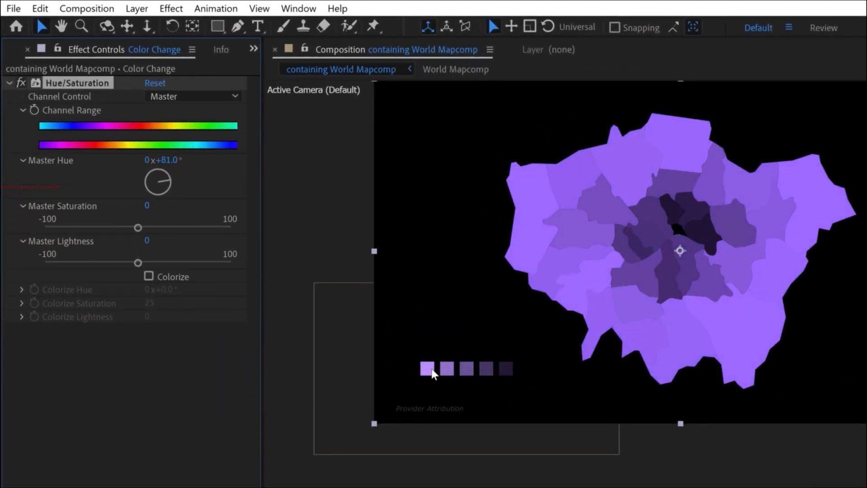
pyautogui.click(149, 275)
pyautogui.moveTo(166, 290); pyautogui.dragTo(141, 333)
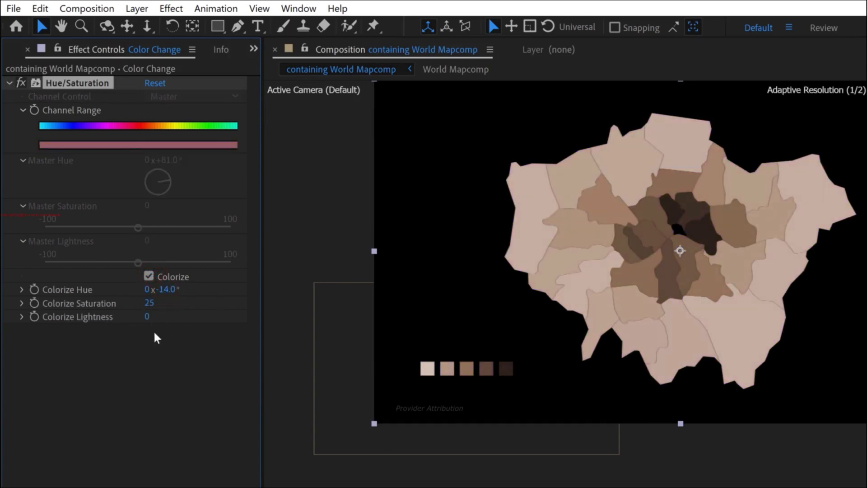
pyautogui.moveTo(149, 303)
pyautogui.mouseDown()
pyautogui.moveTo(169, 303)
pyautogui.moveTo(151, 303)
pyautogui.moveTo(151, 319)
pyautogui.mouseUp()
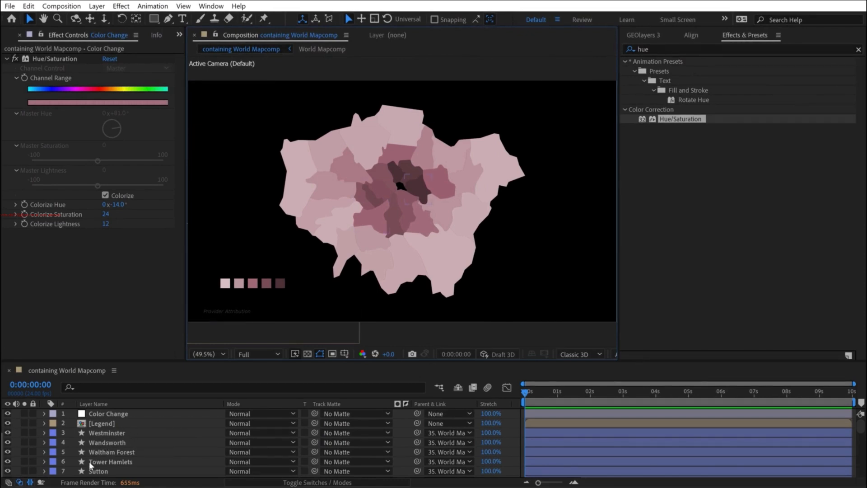
# - Recolor the Color Change layer blue with Colorize hue -131°, saturation 50 and lightness 0
pyautogui.scroll(-2, 116, 440)
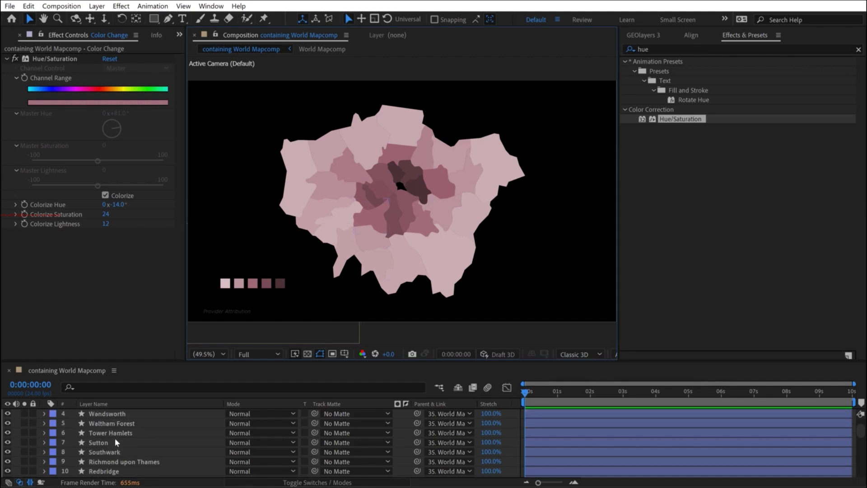
pyautogui.scroll(-4, 86, 454)
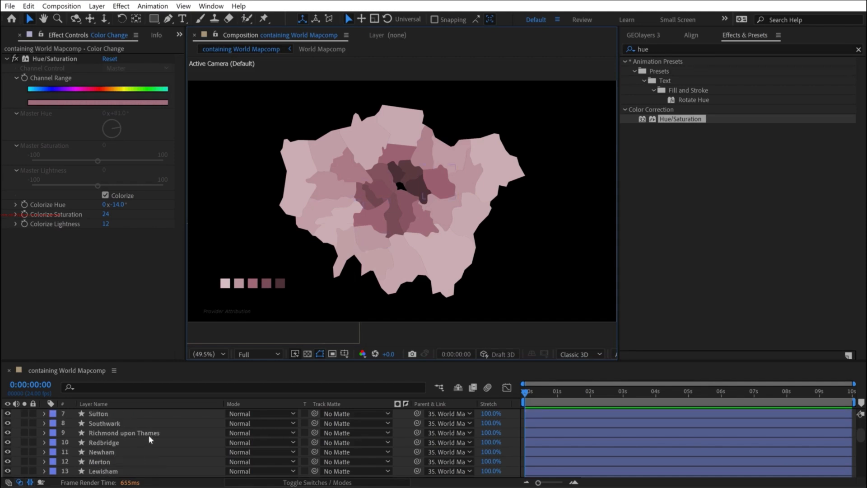
pyautogui.scroll(3, 96, 437)
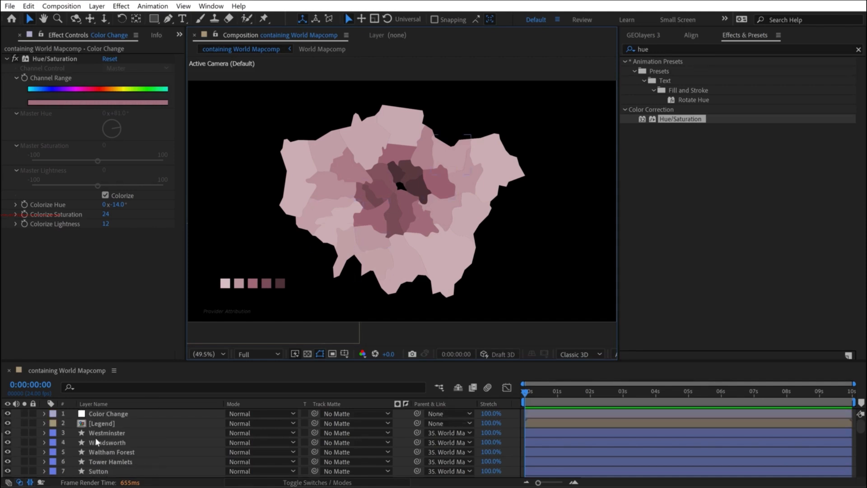
pyautogui.click(101, 414)
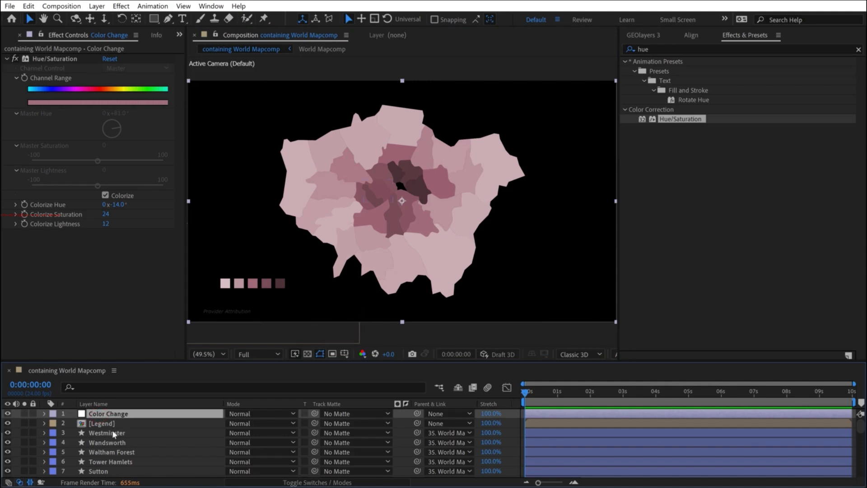
pyautogui.moveTo(106, 215); pyautogui.dragTo(127, 205)
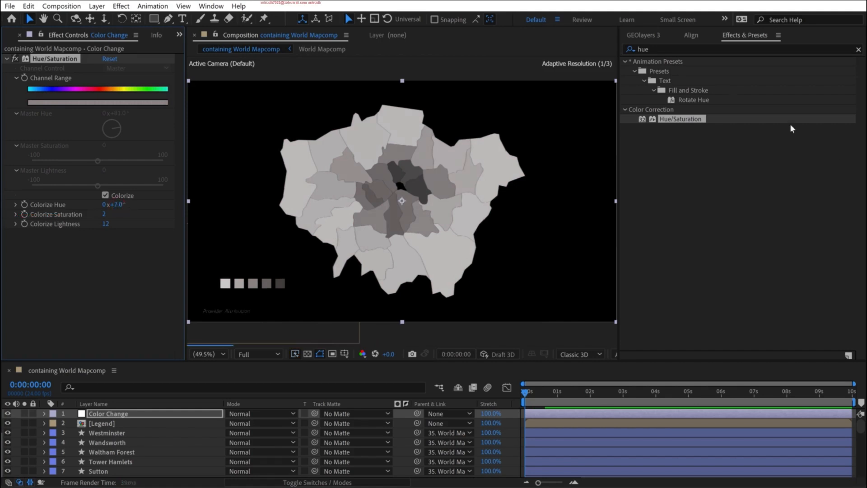
pyautogui.moveTo(122, 205); pyautogui.dragTo(116, 207)
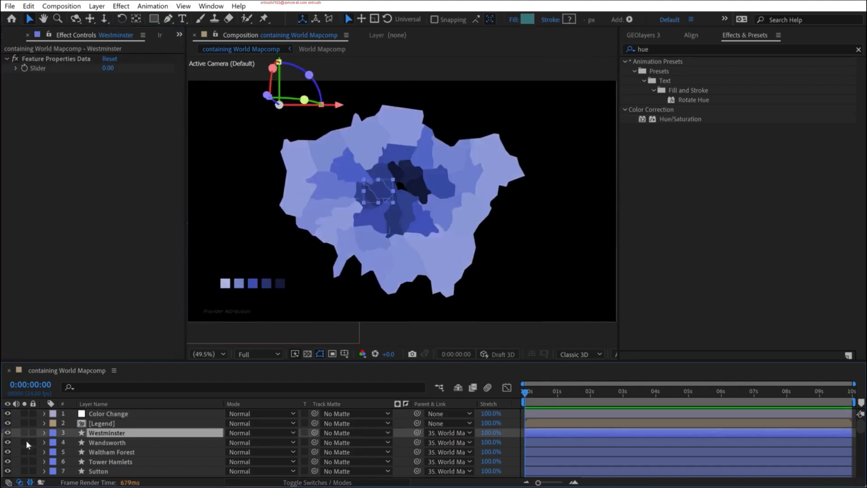
pyautogui.click(16, 440)
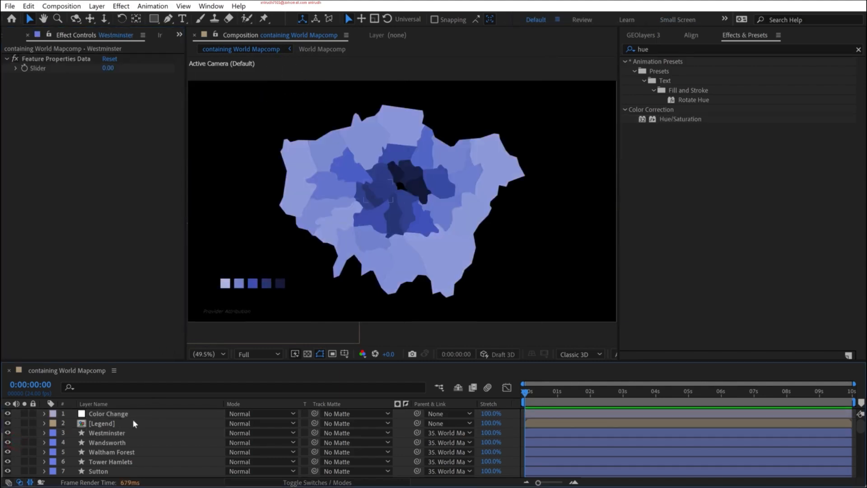
# - Create a new GEOlayers mapcomp named Boroughs with its view linked to World Mapcomp
pyautogui.click(643, 36)
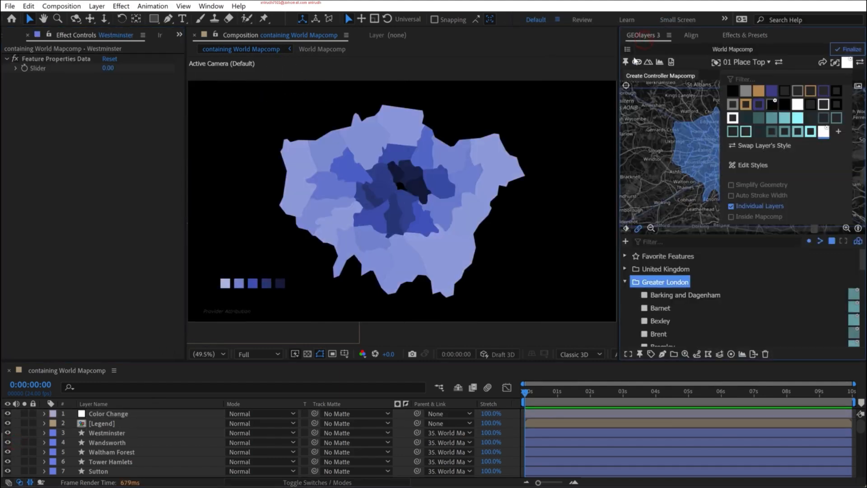
pyautogui.click(627, 49)
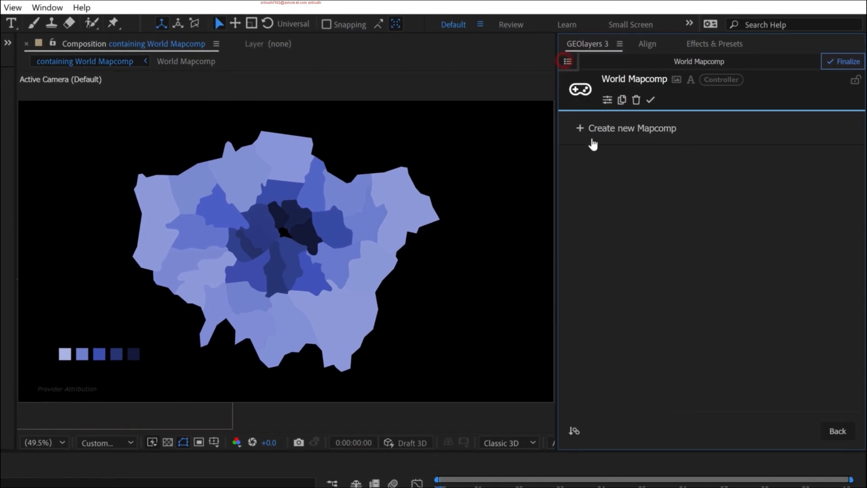
pyautogui.click(604, 128)
pyautogui.click(655, 331)
pyautogui.write('Bor')
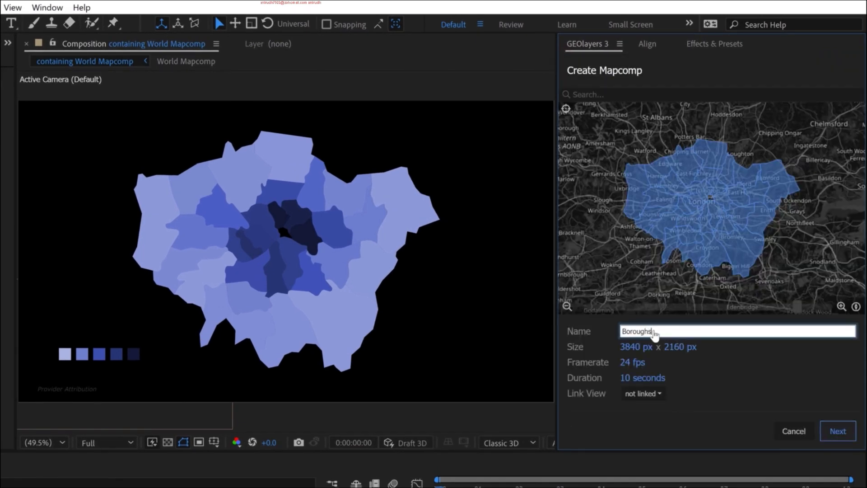
pyautogui.write('oughs')
pyautogui.click(644, 395)
pyautogui.click(657, 378)
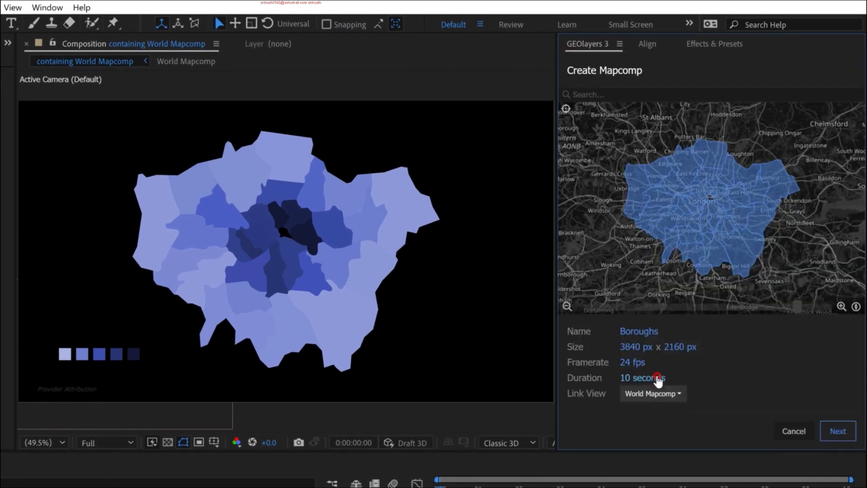
pyautogui.click(833, 431)
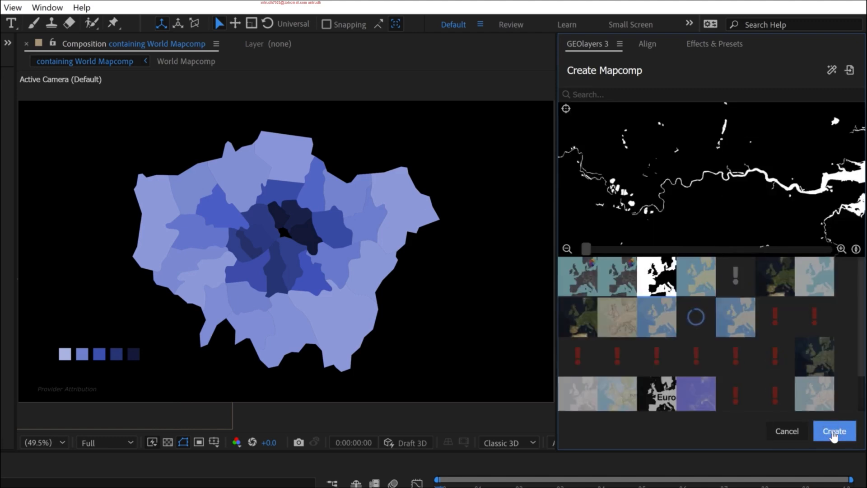
pyautogui.click(833, 431)
# - Turn off the imagery of Greater London Mapcomp to make it a controller, and make it the working mapcomp
pyautogui.click(568, 62)
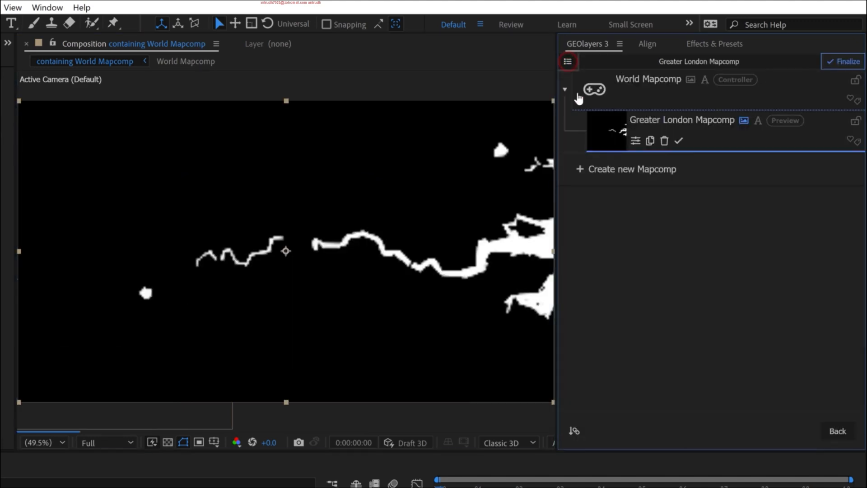
pyautogui.click(744, 122)
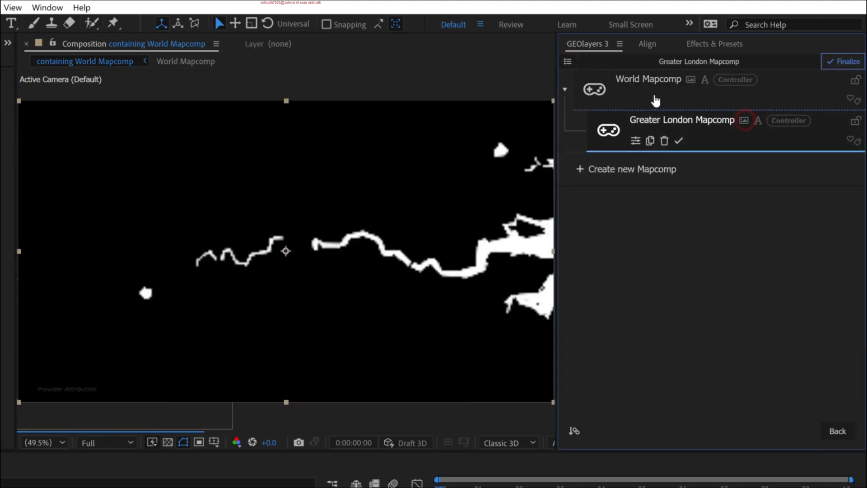
pyautogui.click(609, 132)
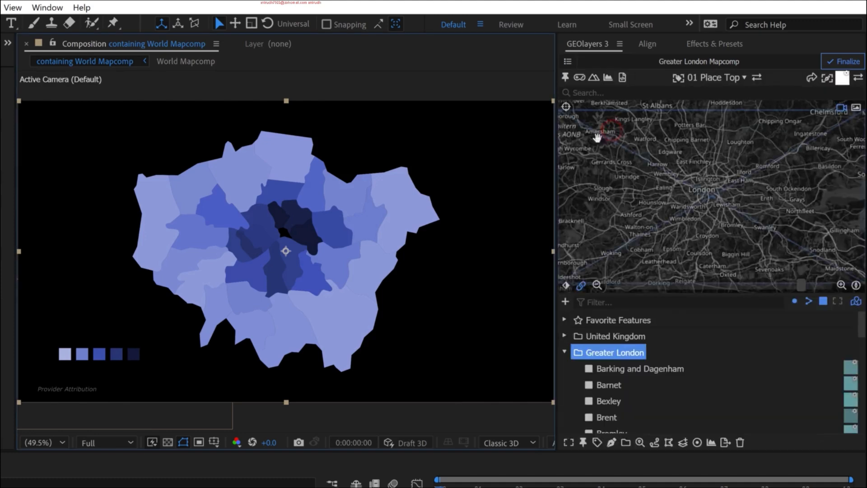
# - Enable drawing features inside the mapcomp in the draw style options
pyautogui.click(842, 80)
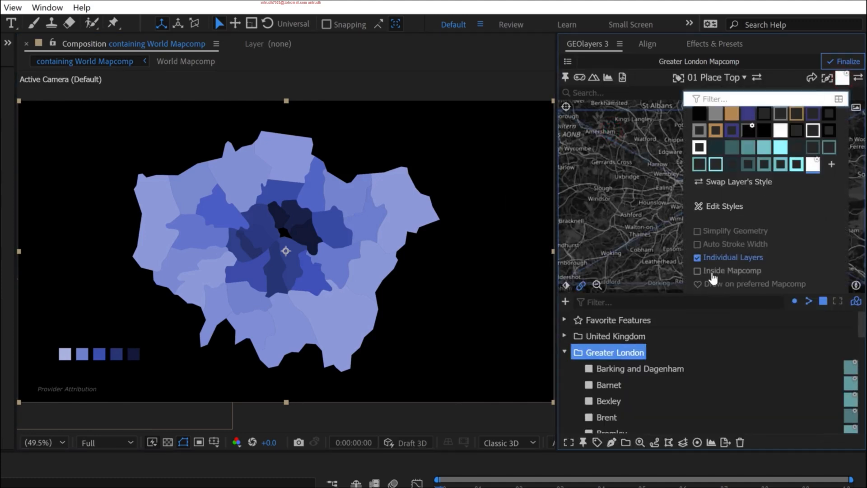
pyautogui.click(732, 271)
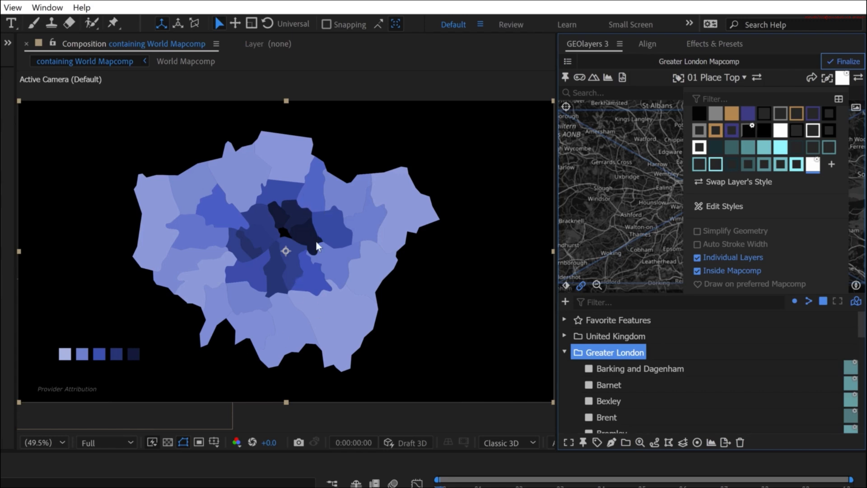
pyautogui.click(842, 77)
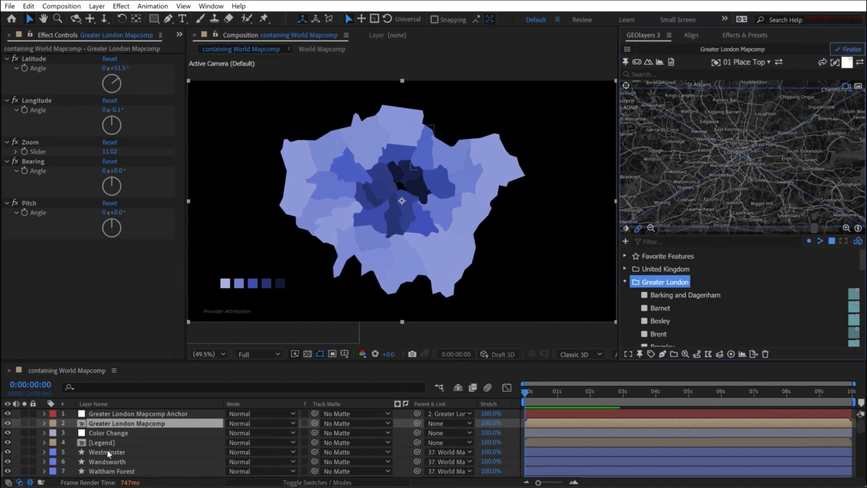
# - Delete all borough shape layers from Westminster to Barking and Dagenham and hide the Color Change layer
pyautogui.click(104, 451)
pyautogui.scroll(-10, 106, 449)
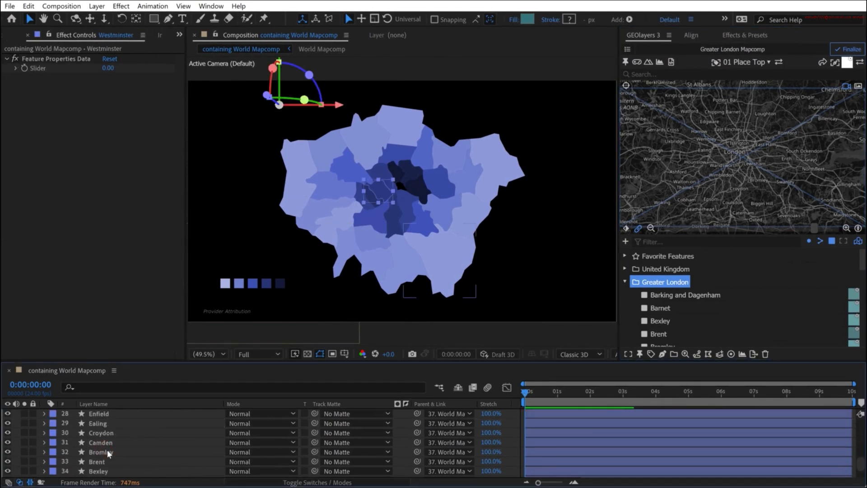
pyautogui.keyDown('shift'); pyautogui.click(102, 452); pyautogui.keyUp('shift')
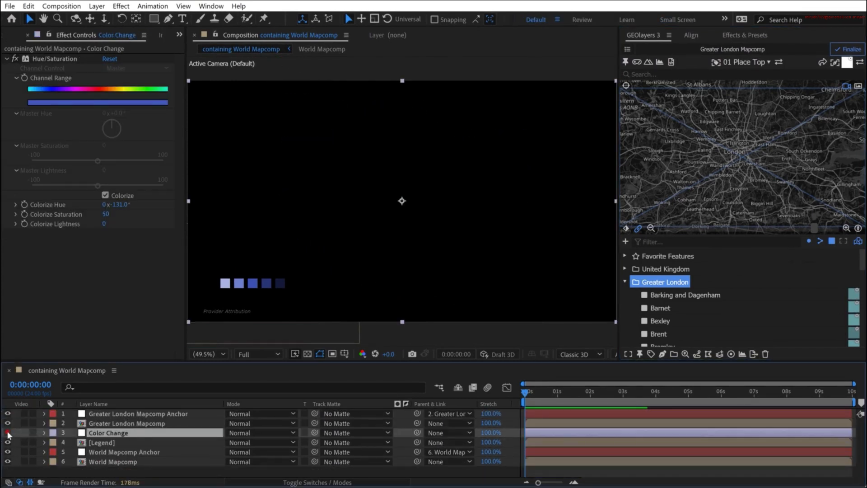
pyautogui.click(8, 433)
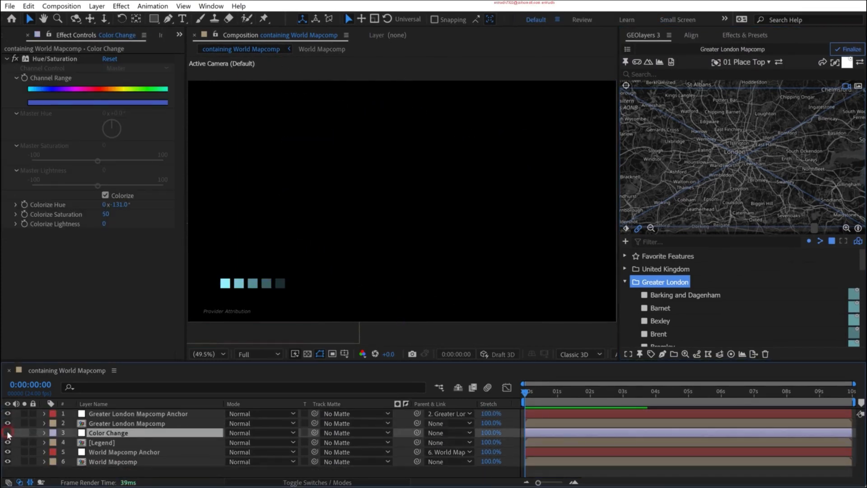
# - Redraw the Greater London boroughs inside Greater London Mapcomp and paste Color Change's Hue/Saturation effect onto that mapcomp layer
pyautogui.click(662, 353)
pyautogui.click(703, 314)
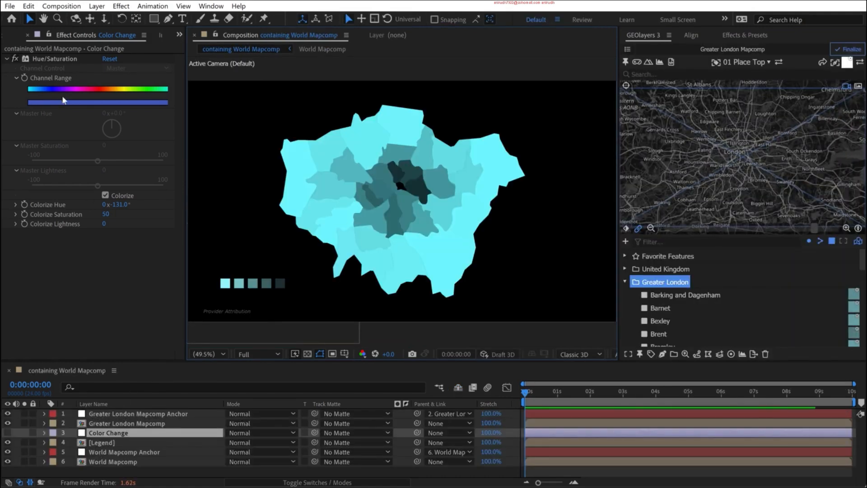
pyautogui.click(95, 423)
pyautogui.hotkey('ctrl', 'v')
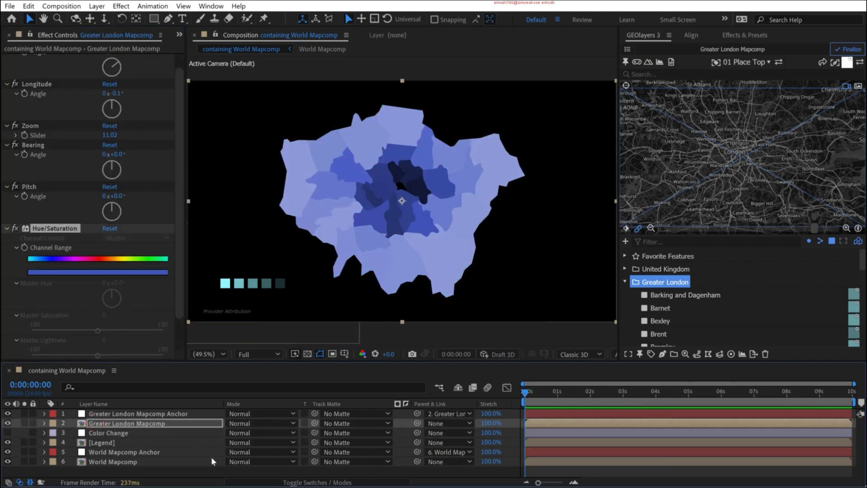
# - Paste the Hue/Saturation effect onto the Legend layer and delete the Color Change layer
pyautogui.click(110, 442)
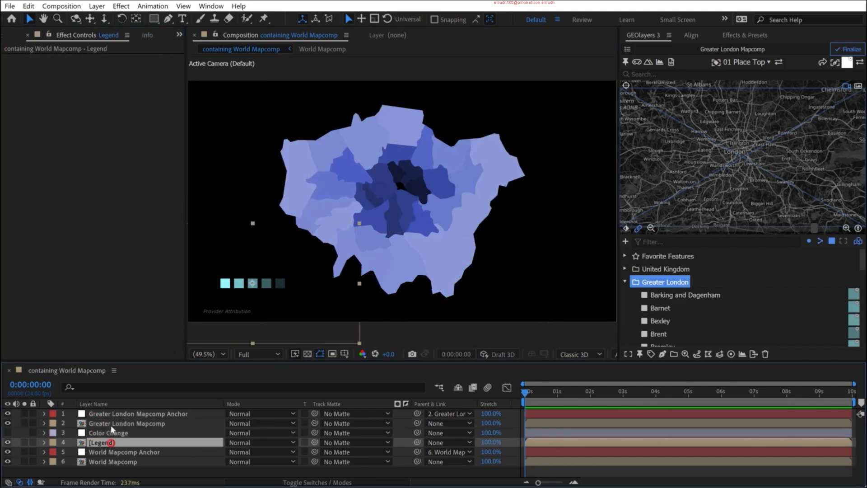
pyautogui.hotkey('ctrl', 'v')
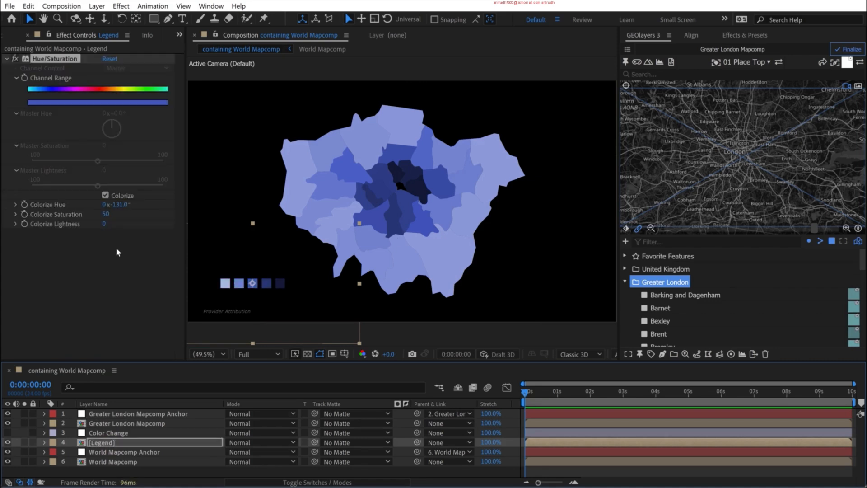
pyautogui.click(104, 432)
pyautogui.press('Delete')
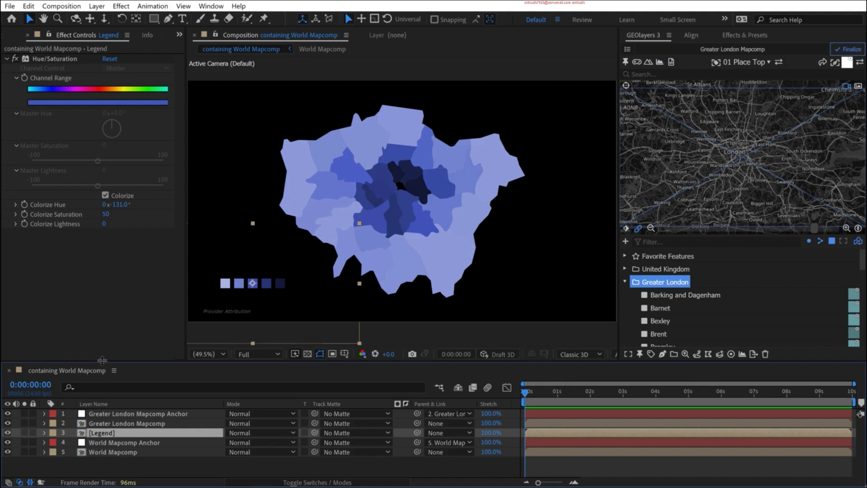
# - Bring the Legend layer to the front of the layer stack, above Greater London Mapcomp Anchor, and deselect it
pyautogui.hotkey('ctrl', 'shift', ']')
pyautogui.click(128, 465)
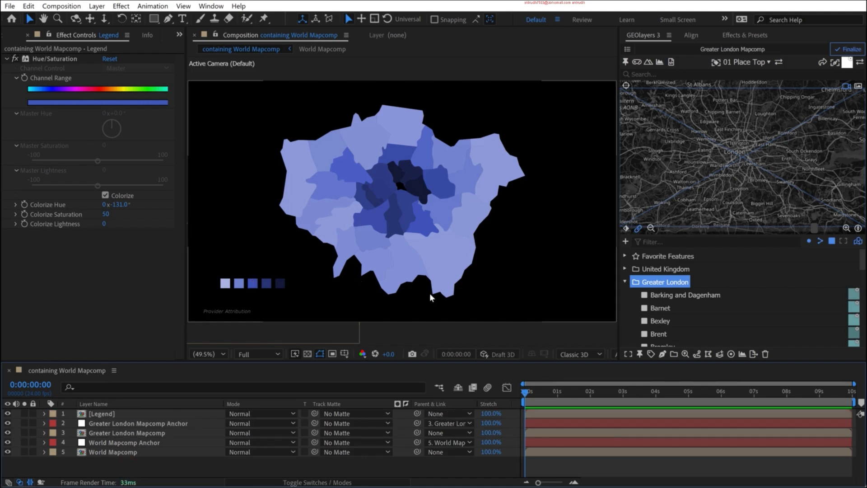
pyautogui.click(430, 294)
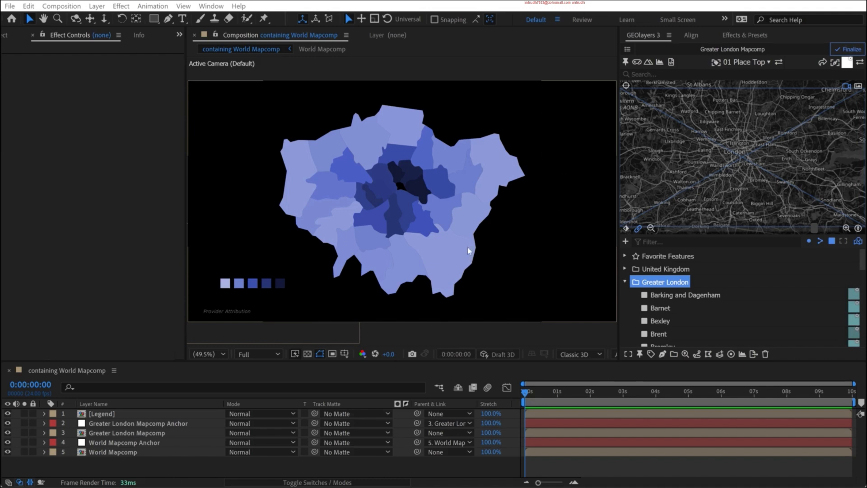
# - Create a new 356 x 200 px composition named PopRank at 24 frames per second
pyautogui.click(5, 35)
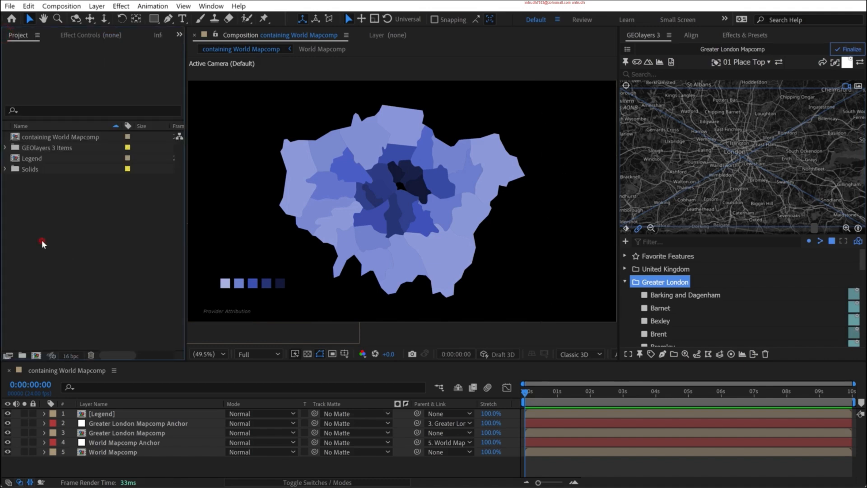
pyautogui.click(36, 356)
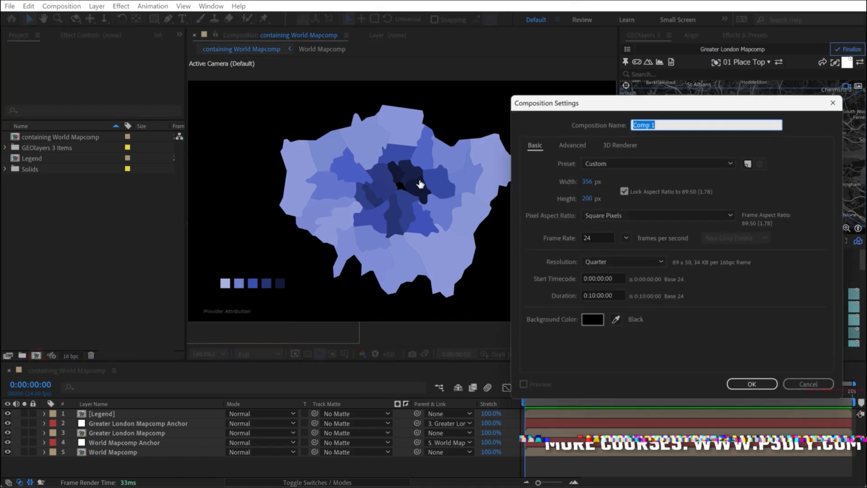
pyautogui.write('PopRank')
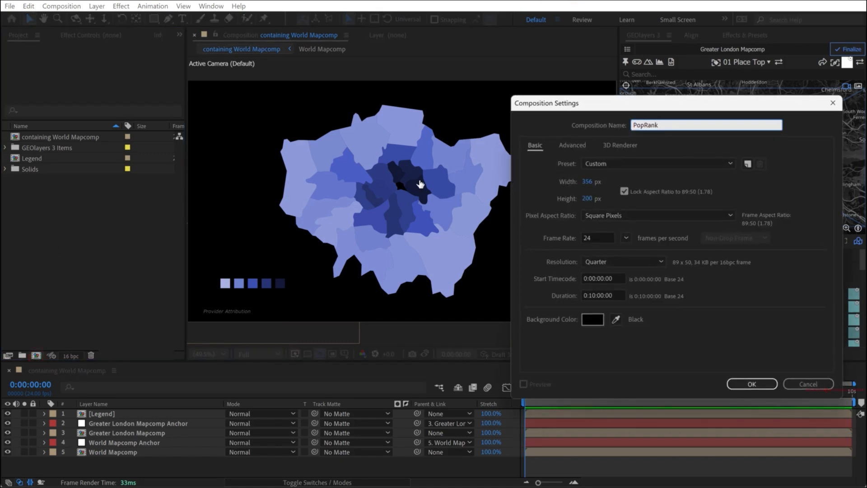
pyautogui.click(756, 386)
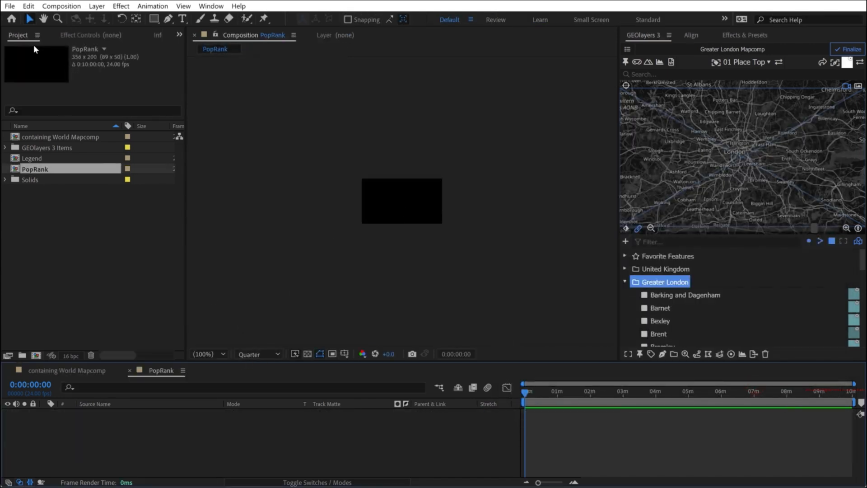
# - Add a text layer reading "feature" in PopRank, with centered paragraph alignment, and center it in the composition
pyautogui.click(182, 18)
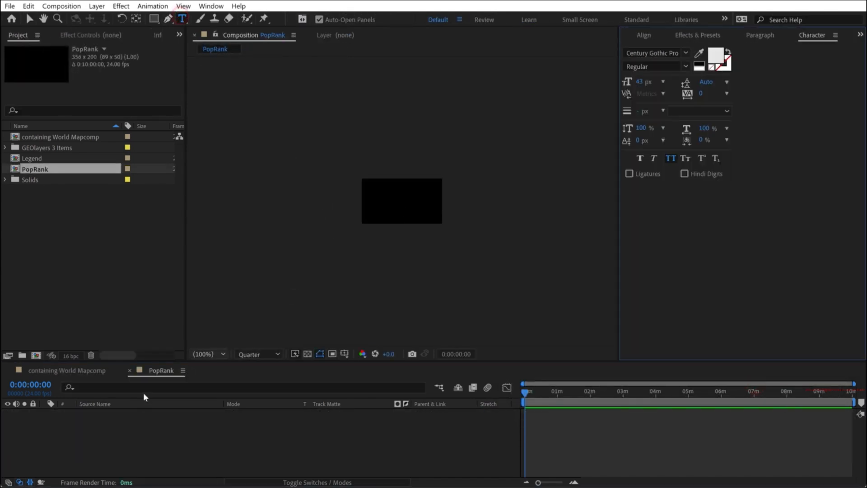
pyautogui.click(393, 204)
pyautogui.write('feature')
pyautogui.click(90, 417)
pyautogui.click(760, 35)
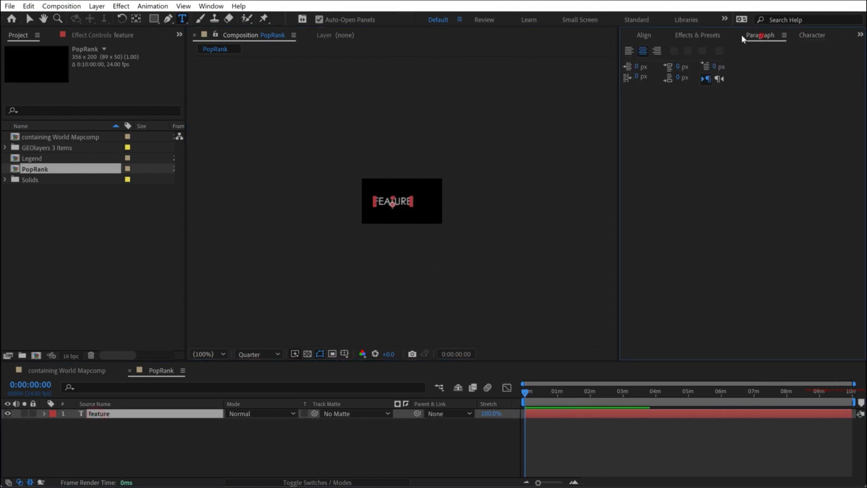
pyautogui.click(649, 32)
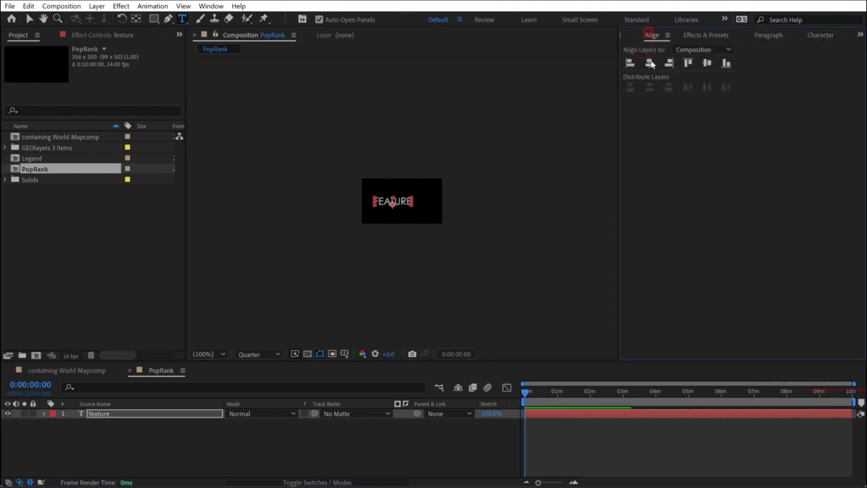
pyautogui.click(649, 63)
pyautogui.click(127, 371)
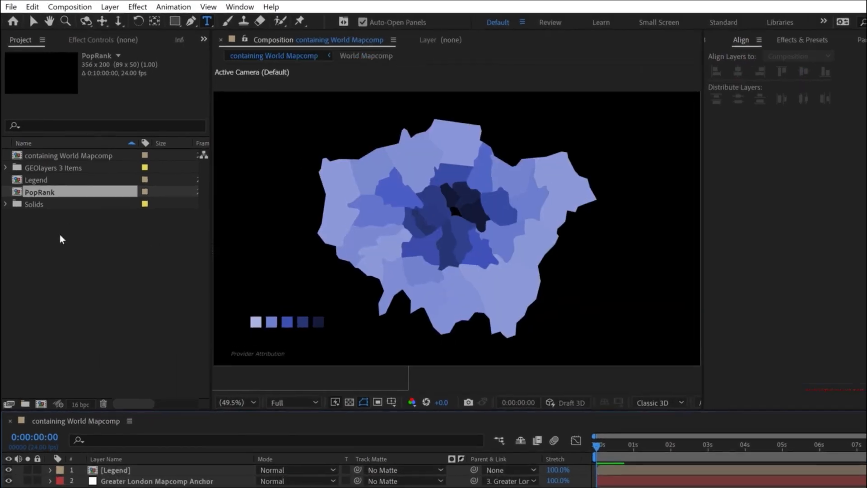
# - Move the PopRank composition into the Label Templates folder inside GEOlayers 3 Items
pyautogui.click(38, 206)
pyautogui.click(20, 167)
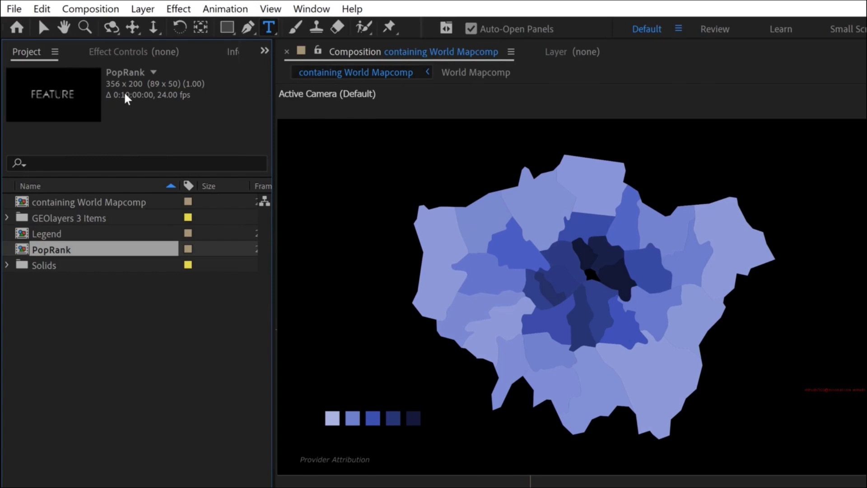
pyautogui.click(61, 283)
pyautogui.click(7, 217)
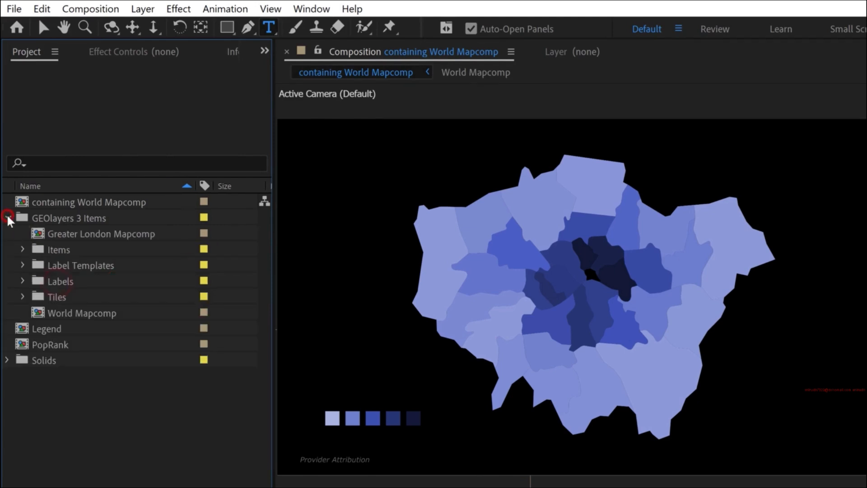
pyautogui.moveTo(52, 347); pyautogui.dragTo(80, 269)
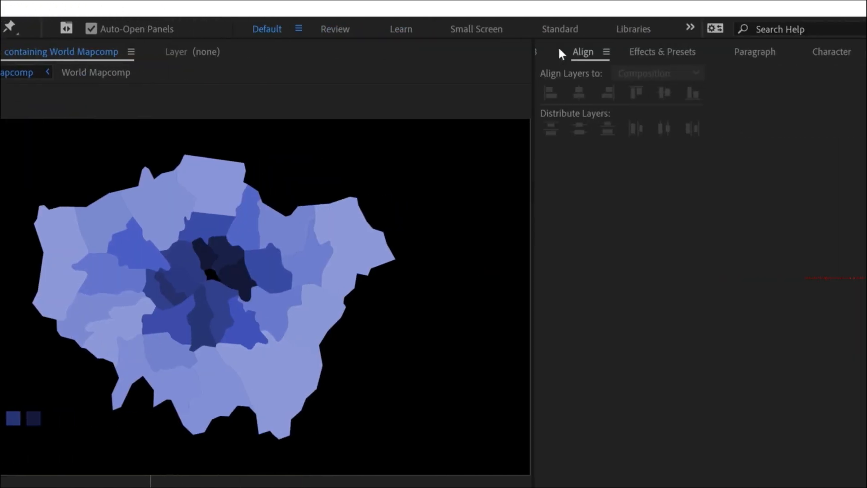
# - Choose PopRank as the active label template in GEOlayers 3
pyautogui.click(509, 51)
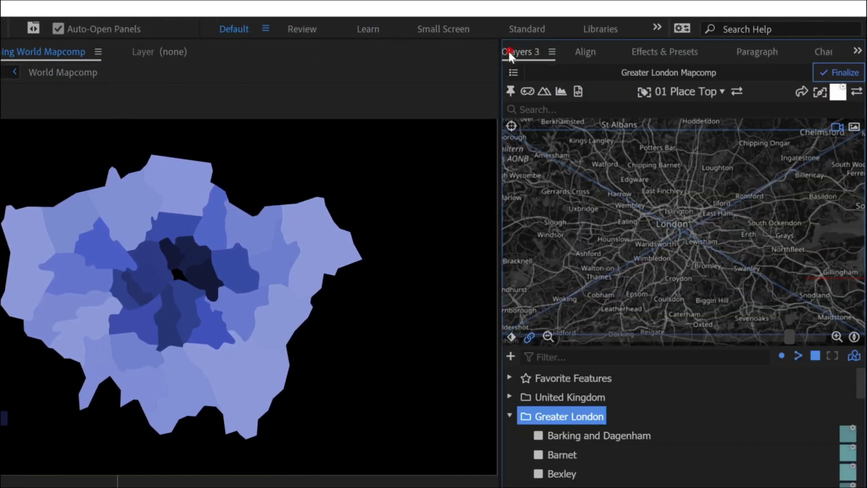
pyautogui.click(683, 91)
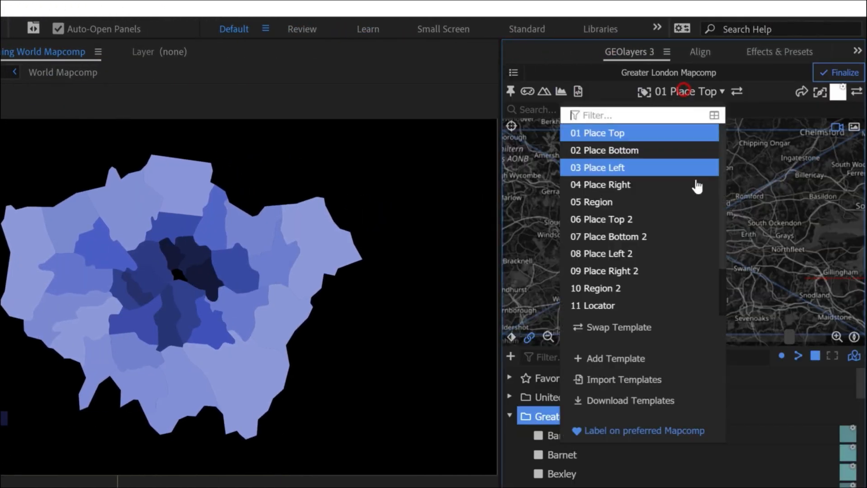
pyautogui.scroll(-3, 650, 189)
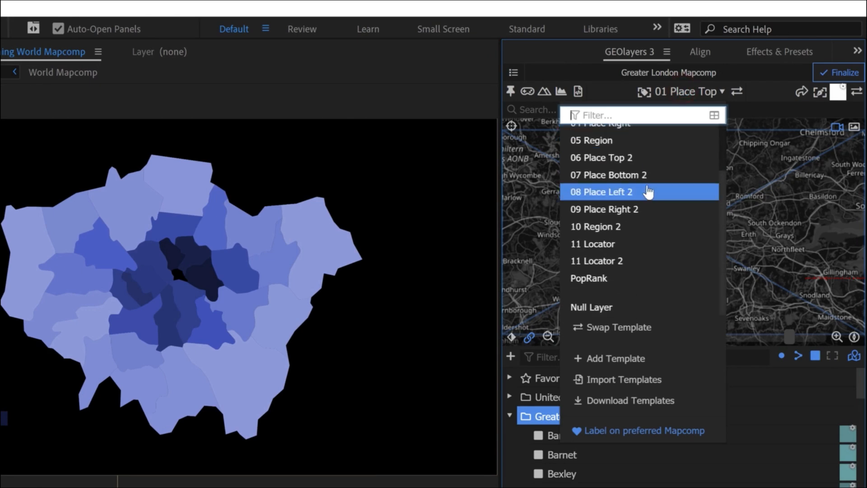
pyautogui.click(595, 278)
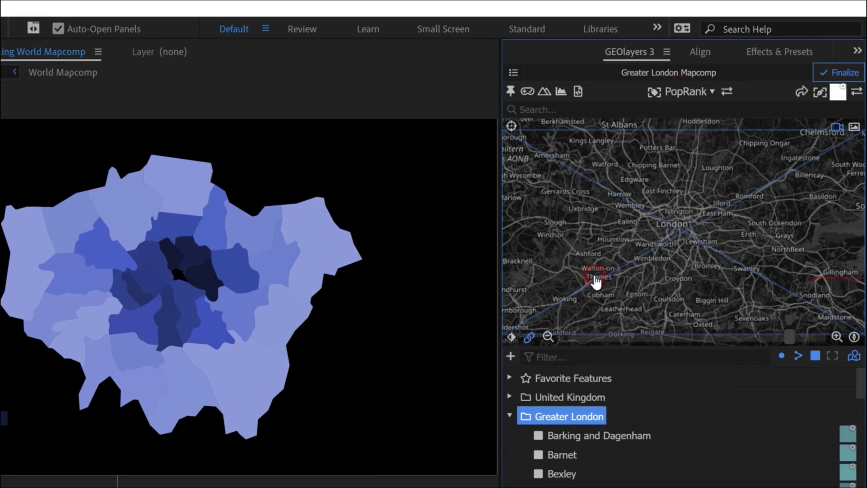
pyautogui.click(575, 440)
pyautogui.scroll(-10, 575, 442)
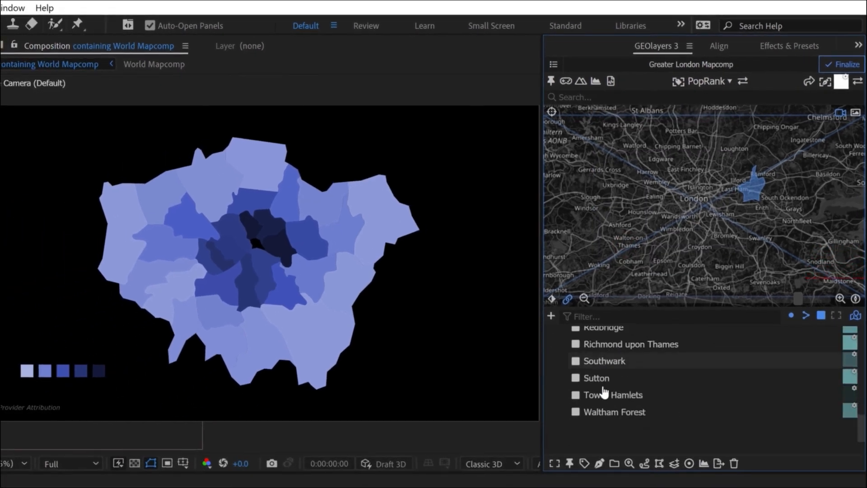
pyautogui.keyDown('shift'); pyautogui.click(611, 444); pyautogui.keyUp('shift')
pyautogui.scroll(5, 611, 445)
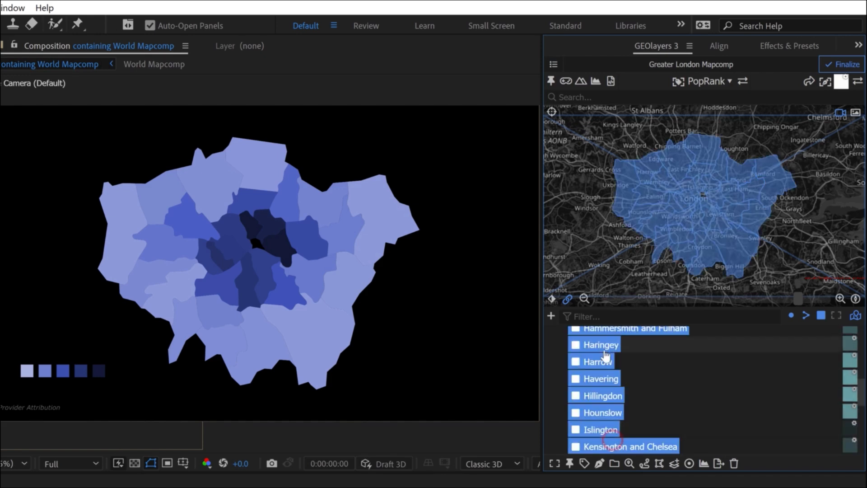
pyautogui.scroll(4, 607, 375)
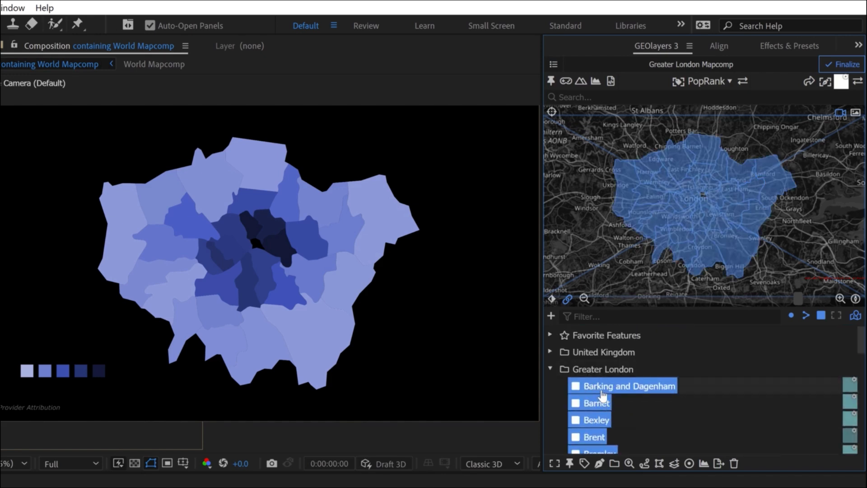
# - Edit the Greater London feature group so that its features are named by PopRank, and apply the change
pyautogui.click(583, 369)
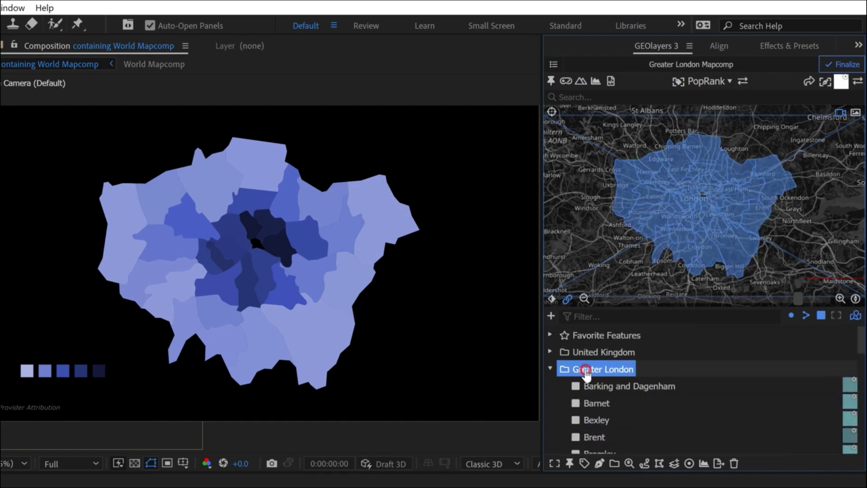
pyautogui.click(628, 464)
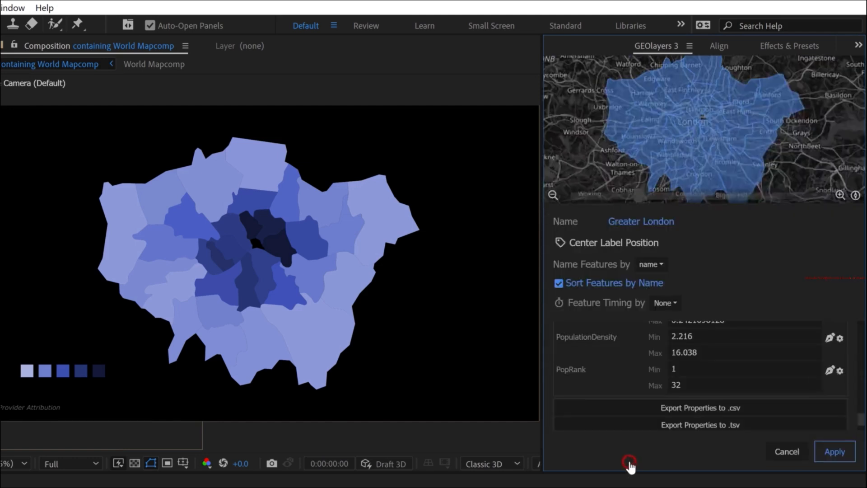
pyautogui.click(649, 268)
pyautogui.scroll(-10, 705, 343)
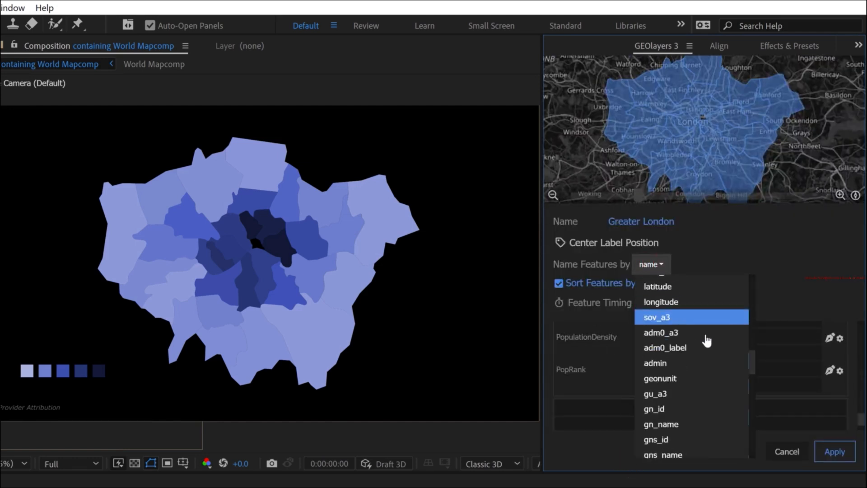
pyautogui.click(660, 445)
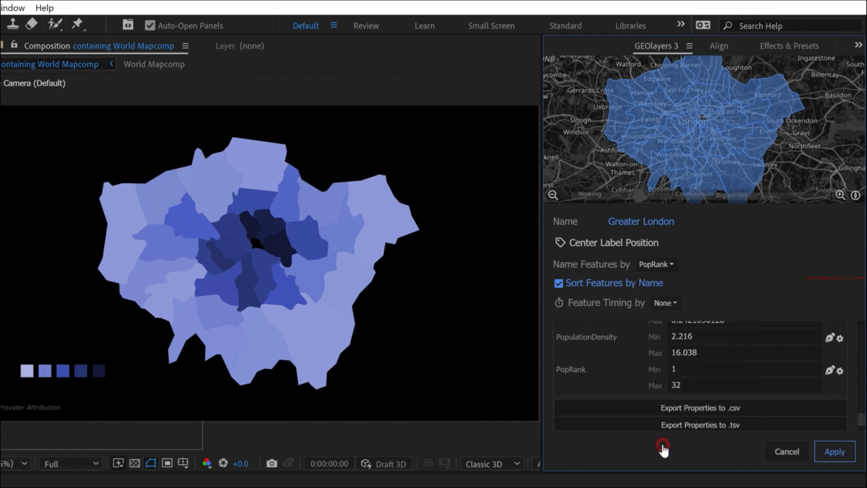
pyautogui.click(835, 451)
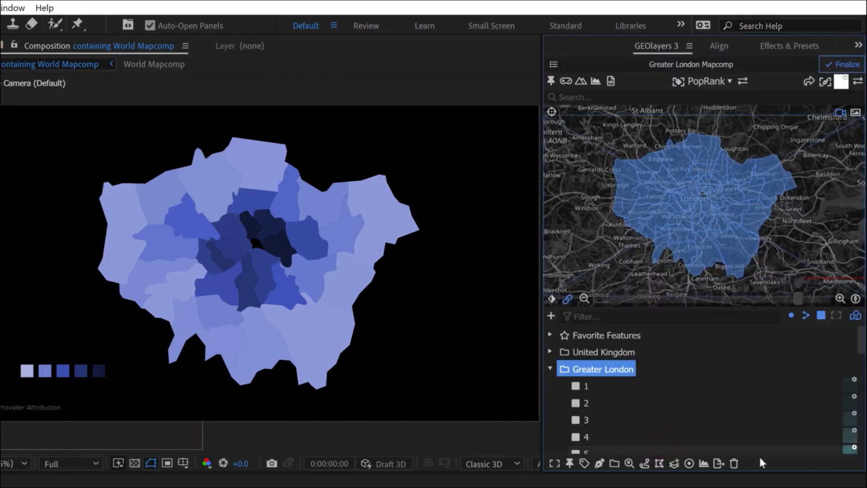
# - Select Greater London features 1 to 32, make World Mapcomp the working mapcomp, and add labels to the selected features
pyautogui.click(578, 388)
pyautogui.scroll(-8, 598, 393)
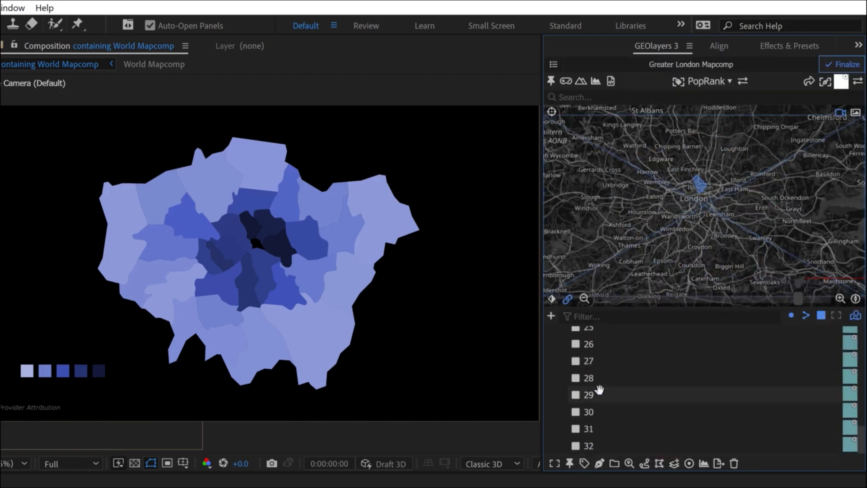
pyautogui.keyDown('shift'); pyautogui.click(586, 447); pyautogui.keyUp('shift')
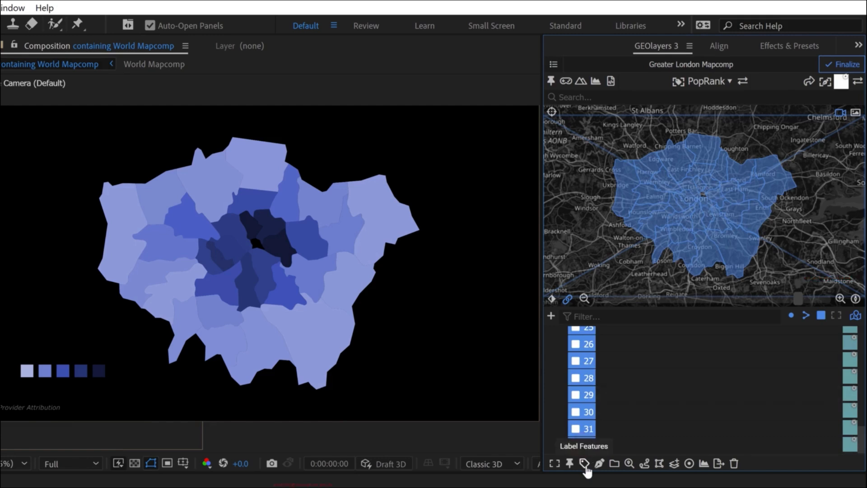
pyautogui.click(584, 463)
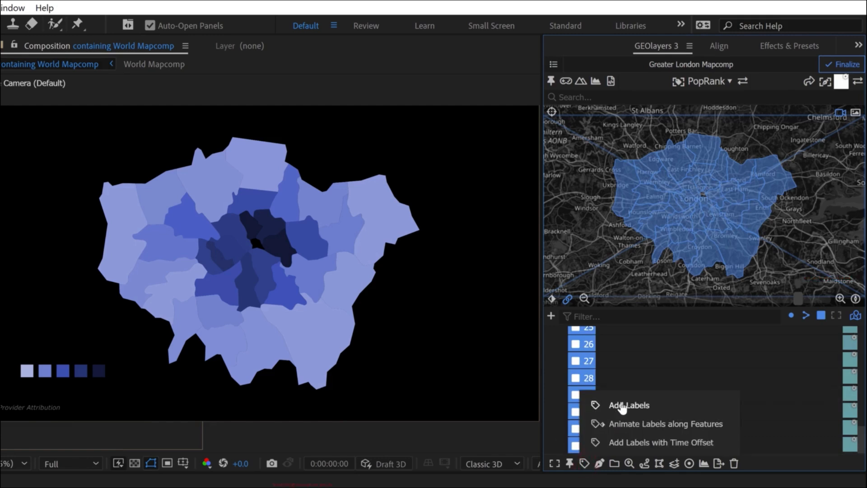
pyautogui.click(553, 65)
pyautogui.click(585, 99)
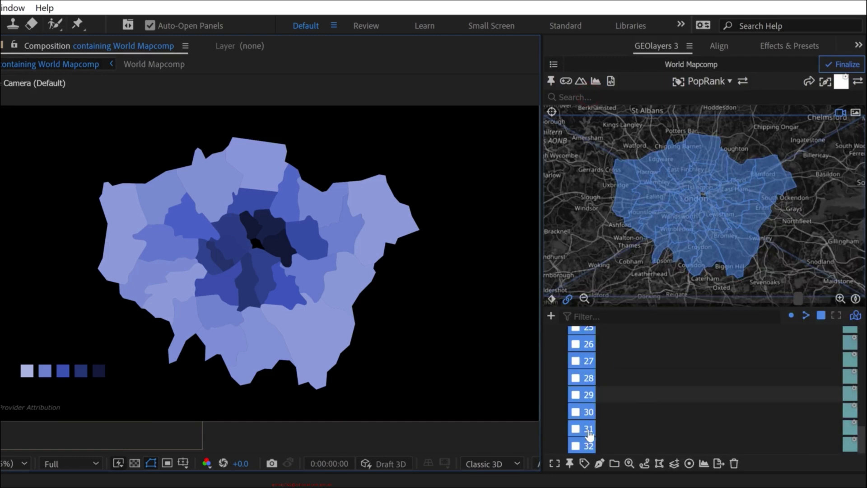
pyautogui.click(584, 463)
pyautogui.click(620, 403)
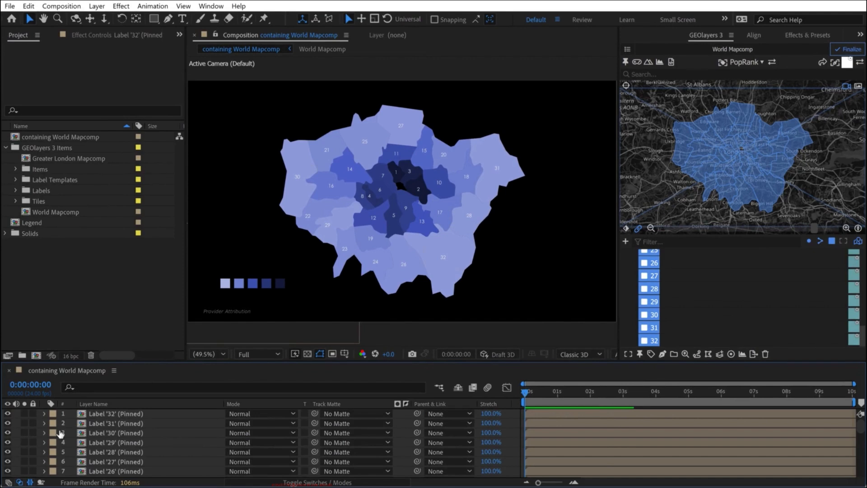
# - Set the blending mode of all label layers, from Label '32' through Label '1', to Add
pyautogui.click(88, 415)
pyautogui.scroll(-10, 128, 436)
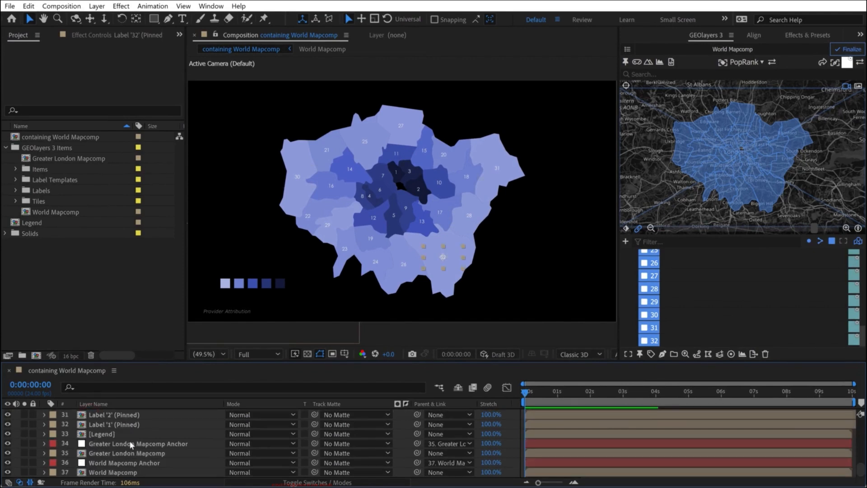
pyautogui.keyDown('shift'); pyautogui.click(127, 425); pyautogui.keyUp('shift')
pyautogui.click(259, 423)
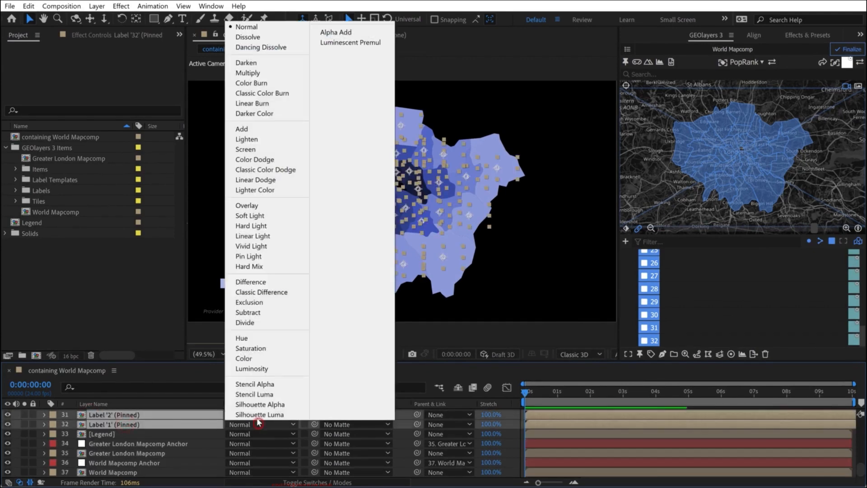
pyautogui.click(252, 129)
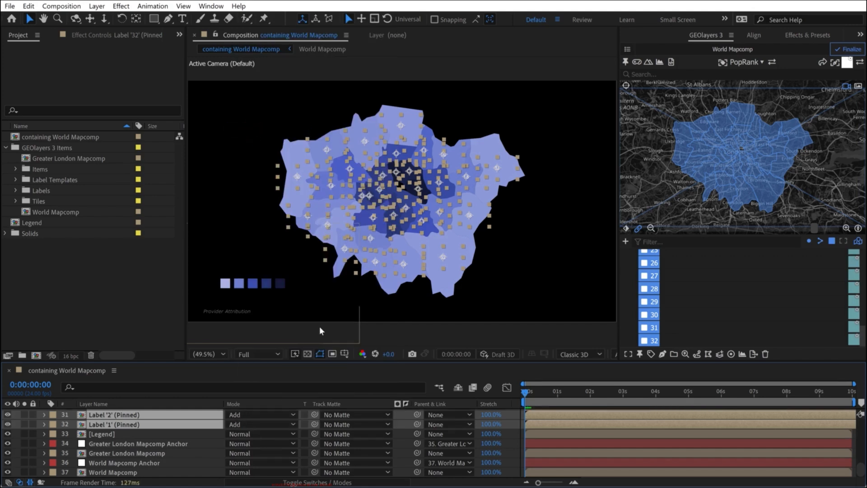
# - Set the opacity of all selected label layers to 70%
pyautogui.press('t')
pyautogui.click(232, 423)
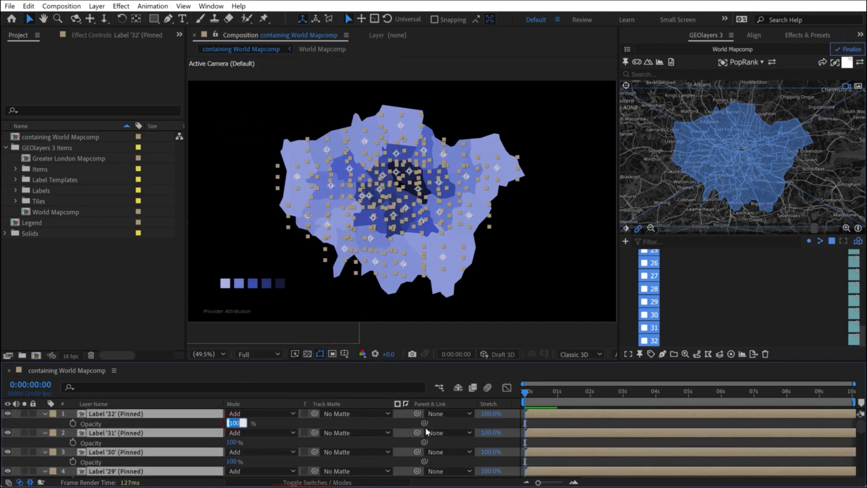
pyautogui.write('70')
pyautogui.press('Return')
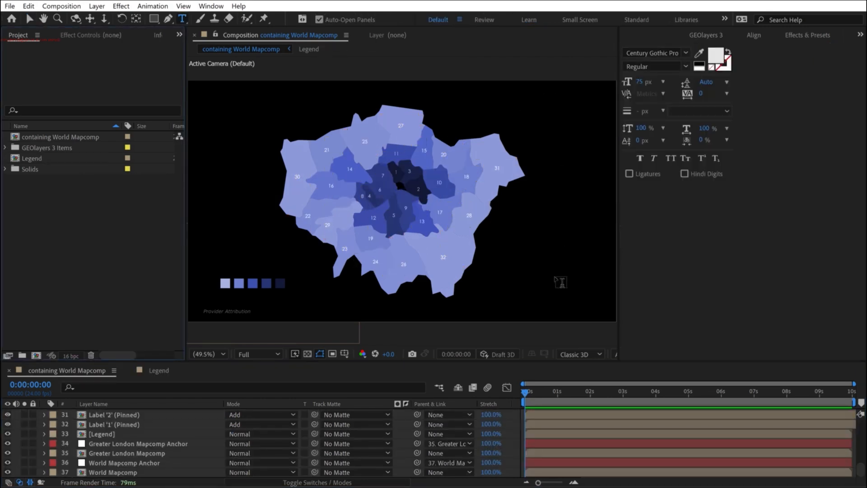
# - Switch to the Greater London Population Density spreadsheet and copy the PopRank values 1 to 32 in K2:K33
pyautogui.hotkey('alt', 'Tab')
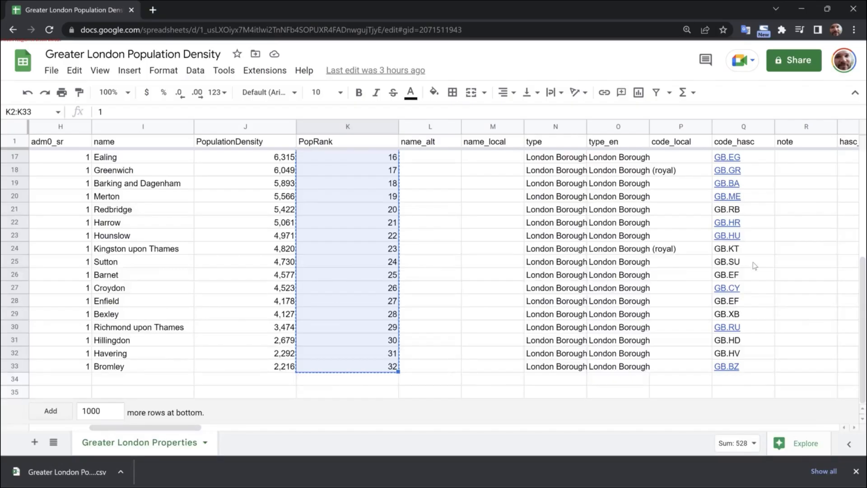
pyautogui.click(364, 195)
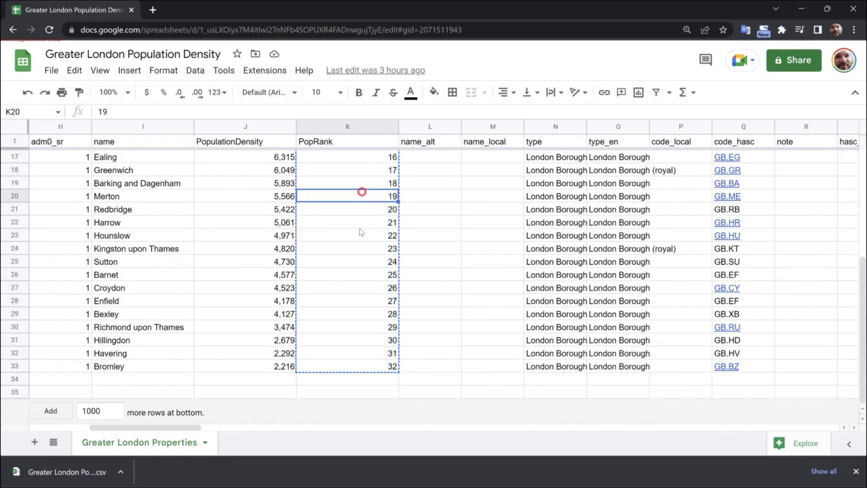
pyautogui.scroll(5, 360, 192)
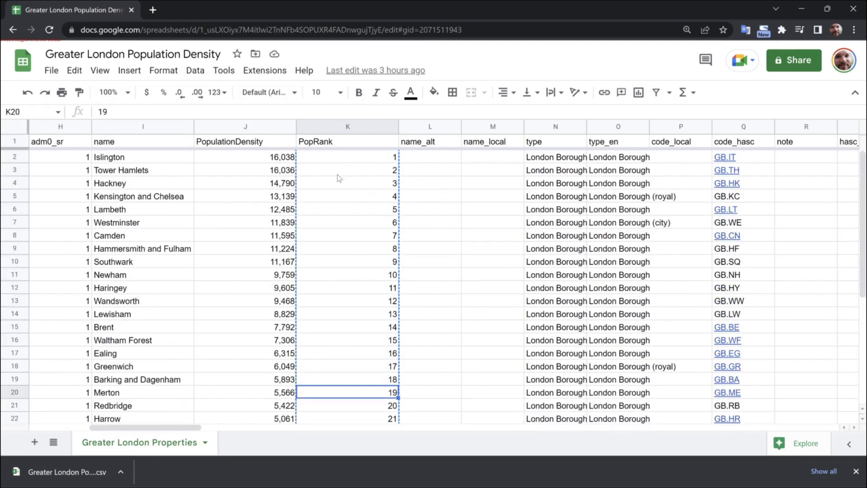
pyautogui.click(116, 158)
pyautogui.scroll(-2, 121, 180)
pyautogui.scroll(2, 128, 209)
pyautogui.click(355, 158)
pyautogui.scroll(-5, 355, 161)
pyautogui.keyDown('shift'); pyautogui.click(380, 365); pyautogui.keyUp('shift')
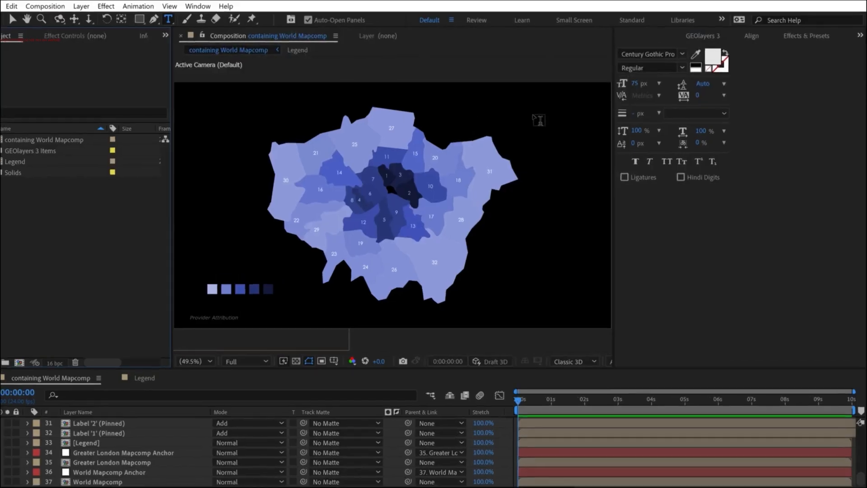
# - Back in After Effects, paste the rank numbers as a text layer beside the map's east side at 35 px font size
pyautogui.click(541, 120)
pyautogui.hotkey('ctrl', 'v')
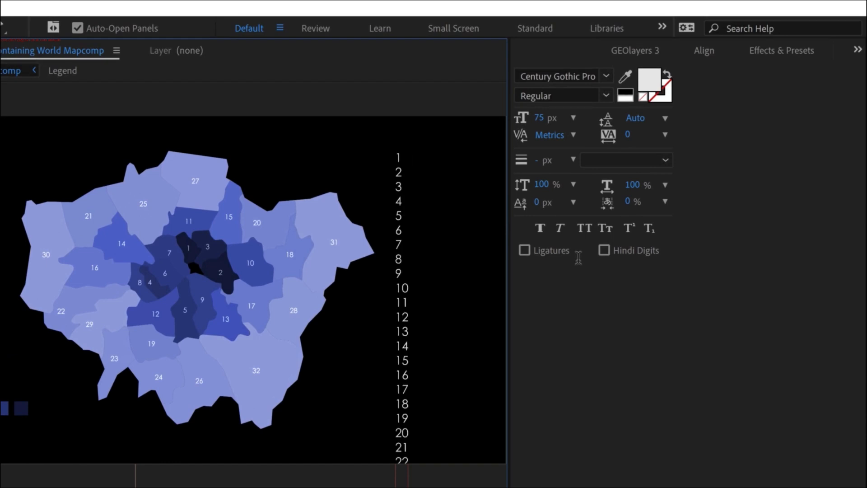
pyautogui.hotkey('ctrl', 'a')
pyautogui.moveTo(540, 119); pyautogui.dragTo(535, 118)
pyautogui.click(540, 118)
pyautogui.write('45')
pyautogui.doubleClick(548, 117)
pyautogui.write('35')
pyautogui.press('Return')
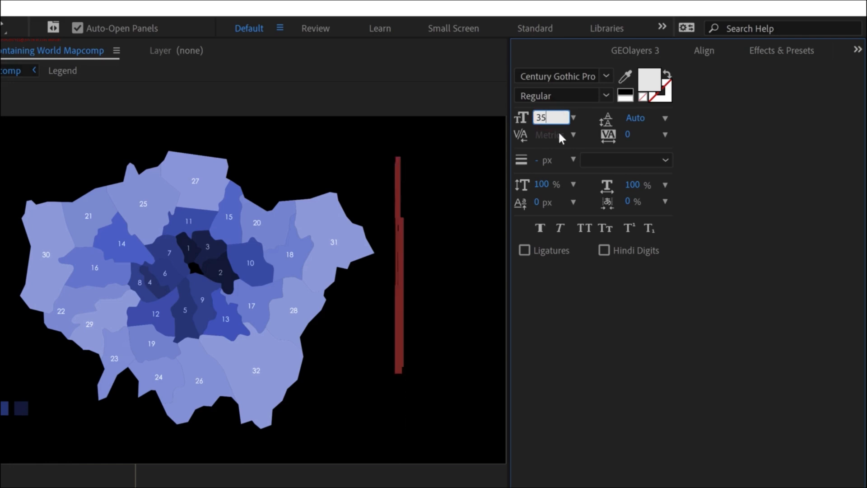
# - Right-align the rank number text and move the column slightly down beside the map
pyautogui.click(857, 50)
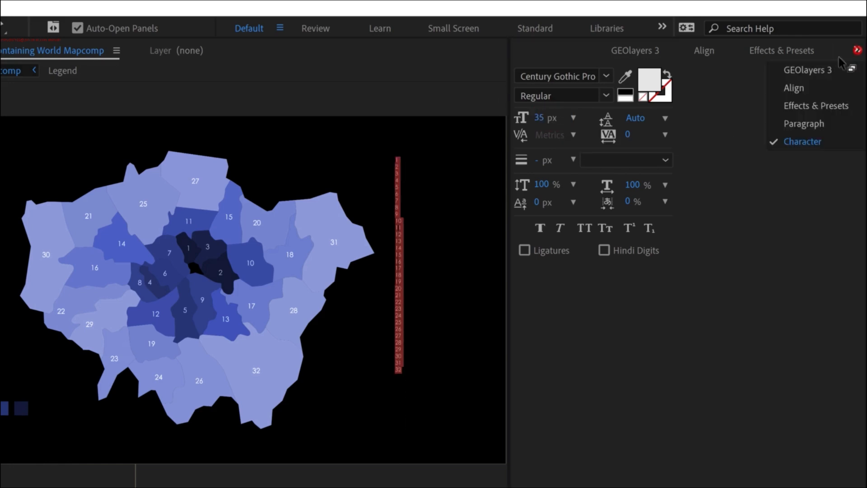
pyautogui.click(792, 122)
pyautogui.click(563, 73)
pyautogui.press('Escape')
pyautogui.moveTo(389, 253); pyautogui.dragTo(392, 272)
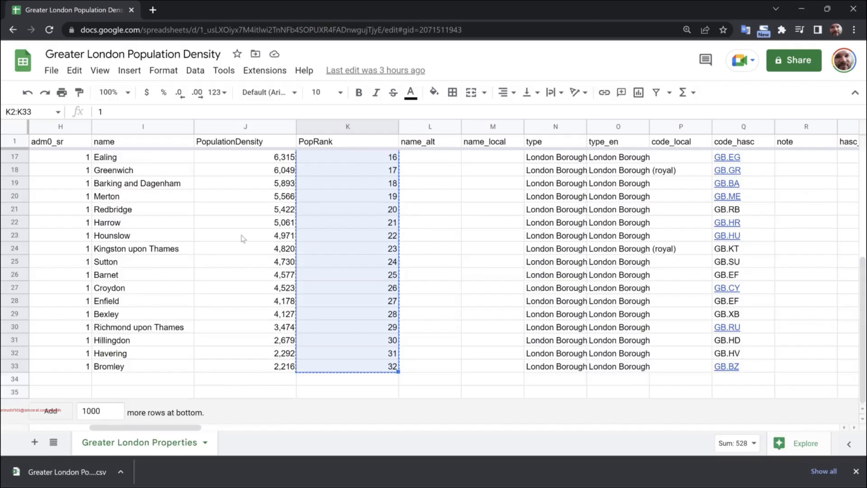
# - Switch to the spreadsheet and copy the borough names from Islington to Bromley in I2:I33
pyautogui.scroll(5, 120, 189)
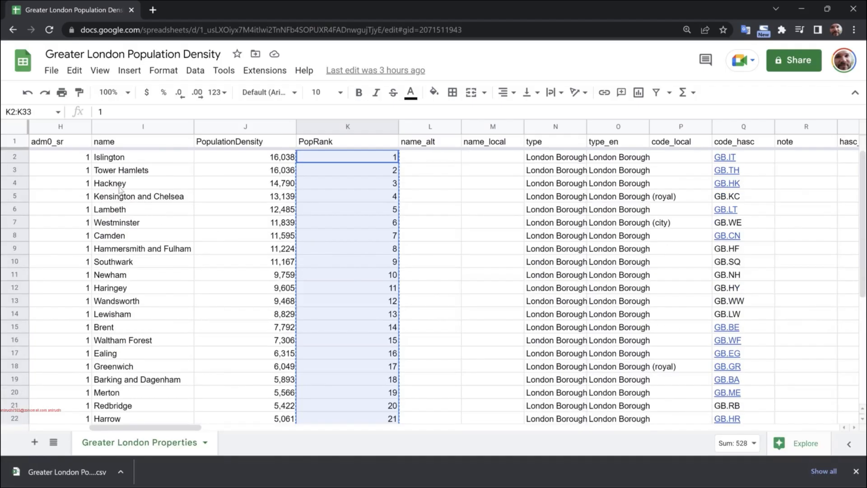
pyautogui.click(104, 161)
pyautogui.scroll(-5, 127, 271)
pyautogui.keyDown('shift'); pyautogui.click(135, 366); pyautogui.keyUp('shift')
pyautogui.hotkey('ctrl', 'c')
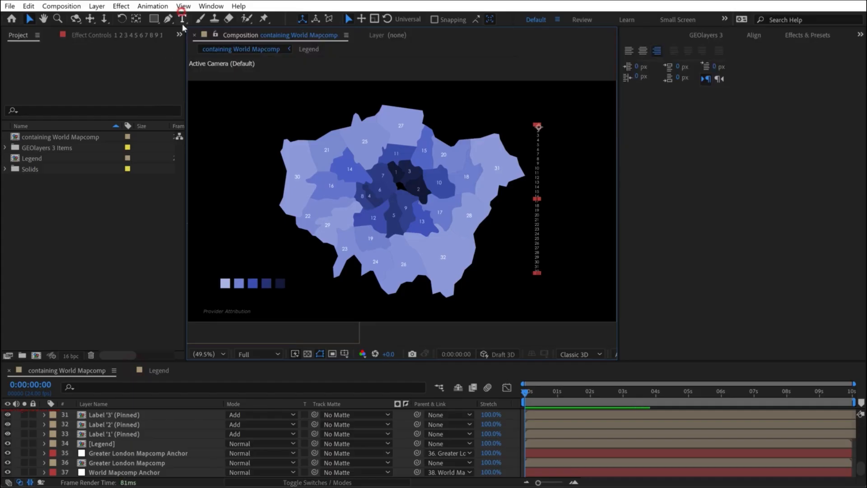
# - Back in After Effects, paste the borough names as a new text layer beside the rank numbers and left-align it
pyautogui.click(182, 18)
pyautogui.click(17, 422)
pyautogui.click(551, 125)
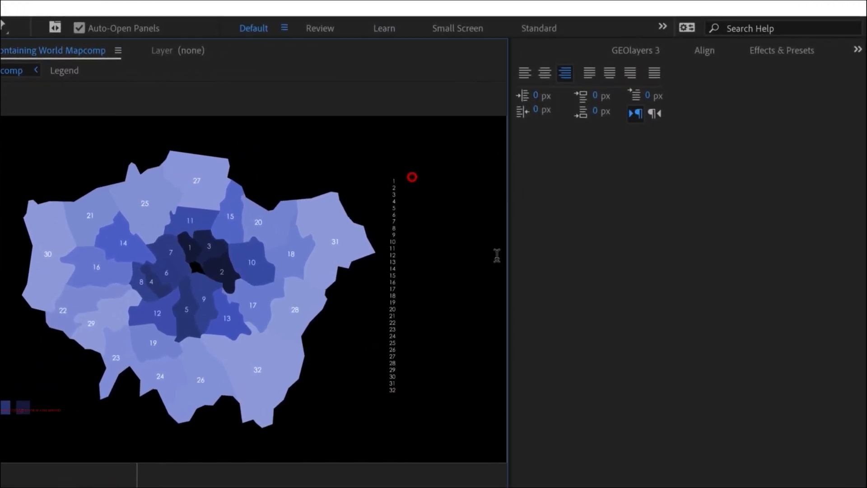
pyautogui.hotkey('ctrl', 'v')
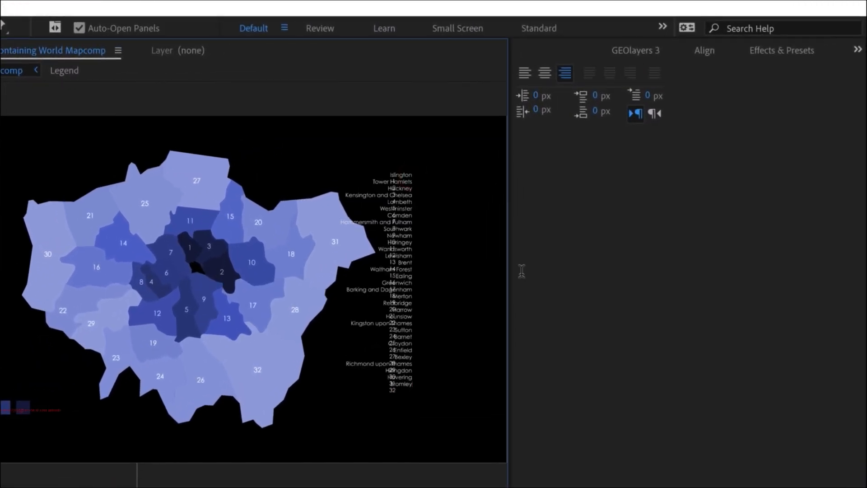
pyautogui.hotkey('ctrl', 'a')
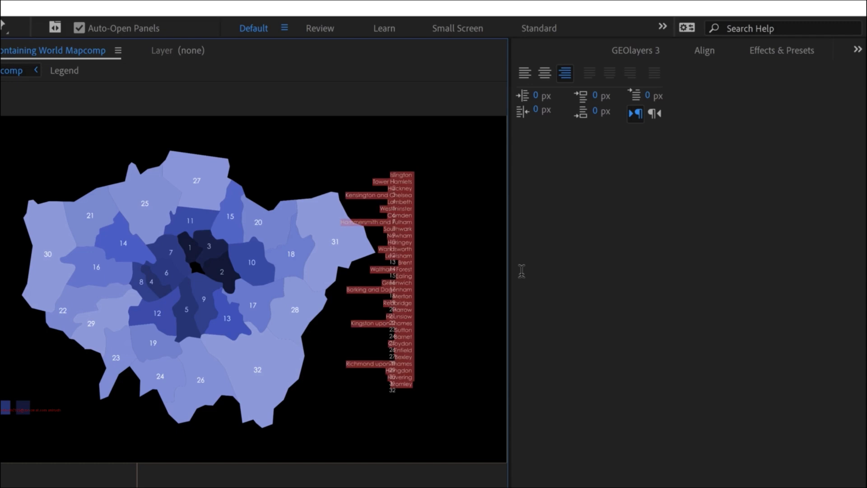
pyautogui.click(858, 50)
pyautogui.click(524, 73)
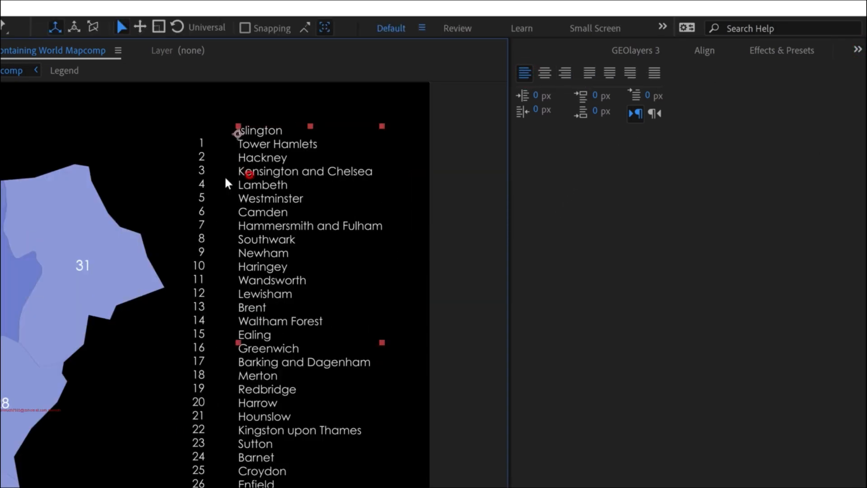
# - Select the number and name text layers together and align them vertically to the selection
pyautogui.keyDown('shift'); pyautogui.click(202, 175); pyautogui.keyUp('shift')
pyautogui.click(693, 50)
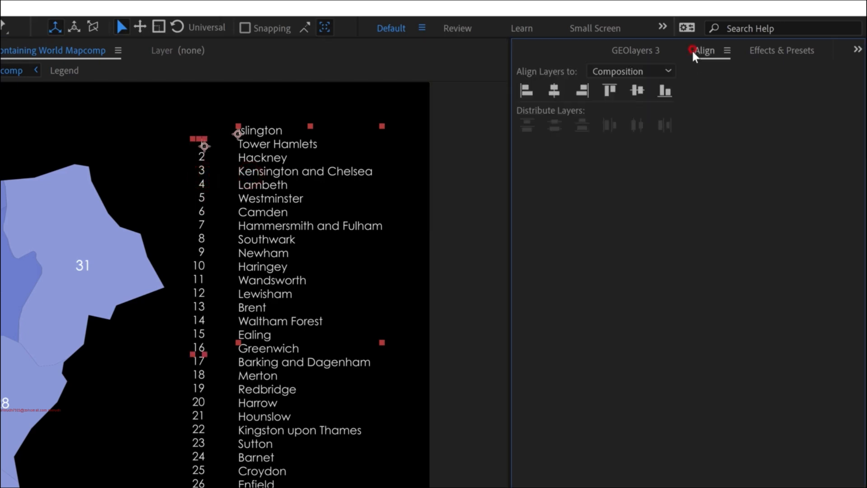
pyautogui.click(630, 71)
pyautogui.click(624, 91)
pyautogui.click(638, 91)
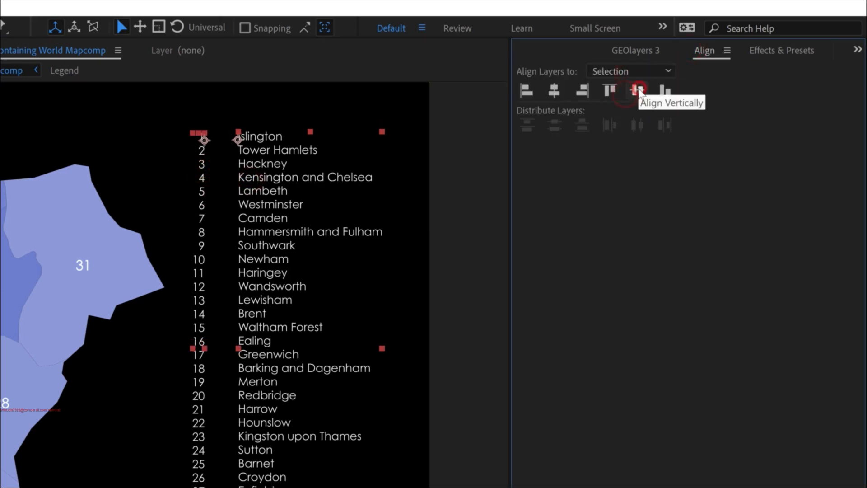
# - Move the borough names closer to the numbers, then center both text layers vertically in the composition
pyautogui.scroll(-2, 231, 333)
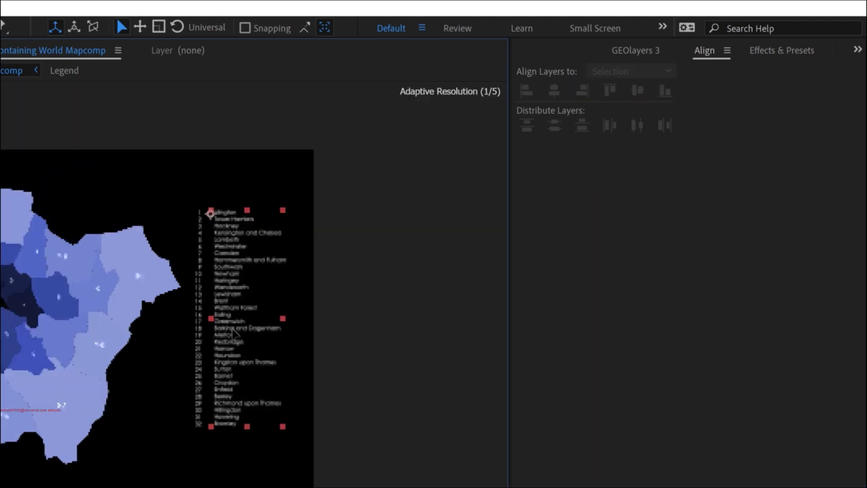
pyautogui.click(221, 316)
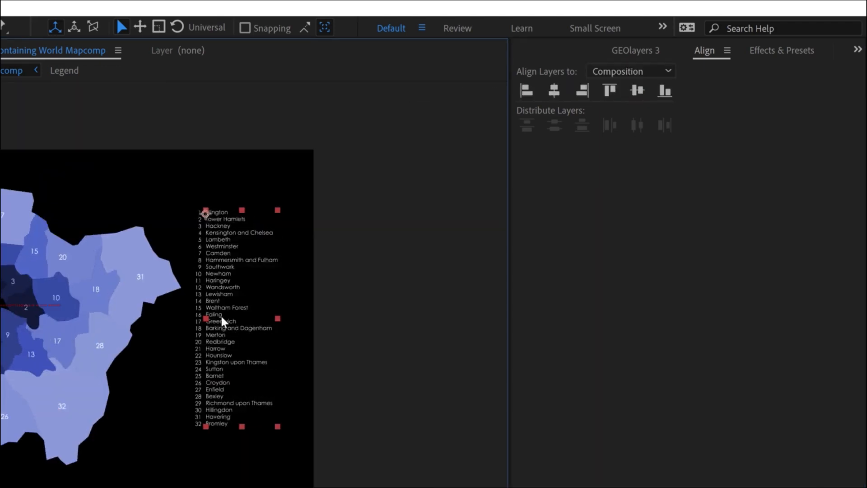
pyautogui.click(631, 70)
pyautogui.click(619, 106)
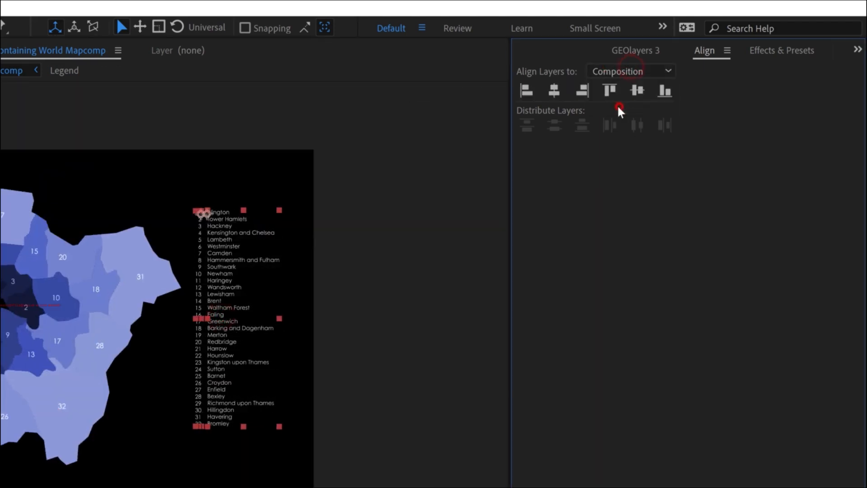
pyautogui.click(636, 91)
pyautogui.scroll(-2, 161, 301)
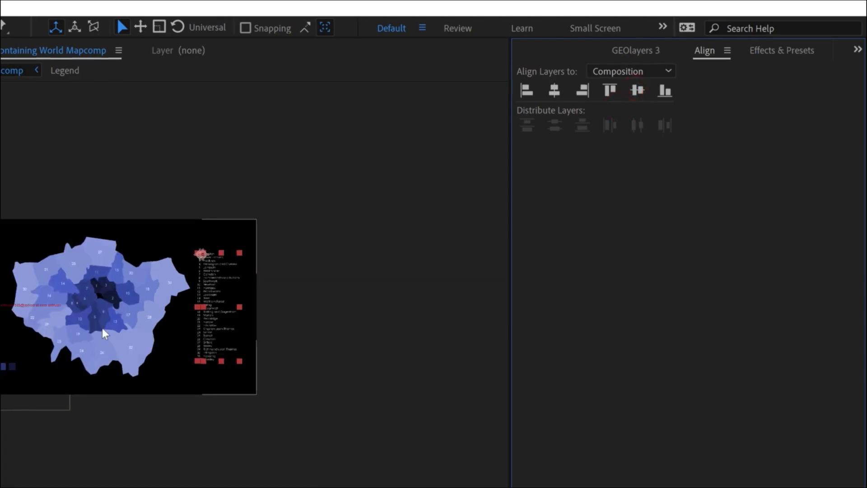
pyautogui.hotkey('shift', '/')
pyautogui.click(226, 266)
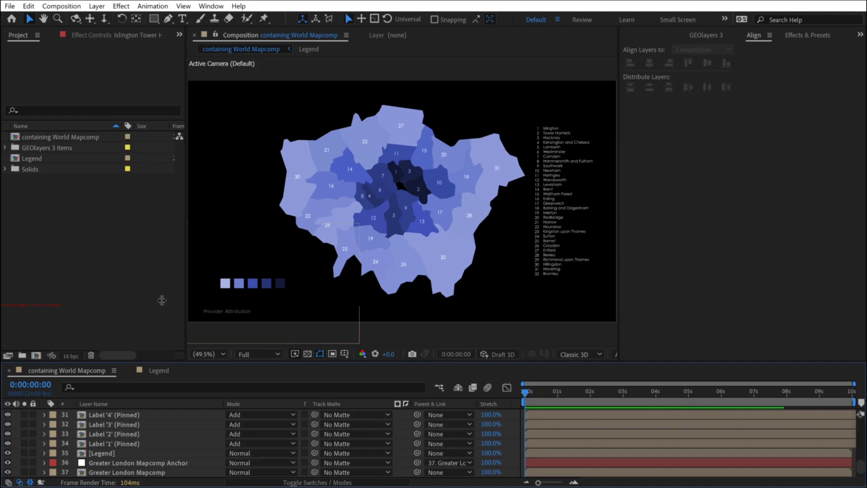
# - Reset the transform of the Legend layer in the main composition
pyautogui.click(103, 454)
pyautogui.scroll(-1, 113, 444)
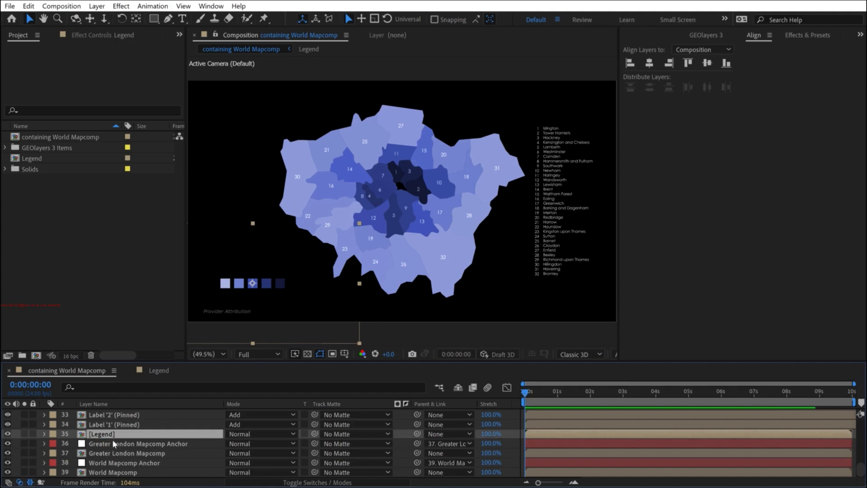
pyautogui.click(45, 434)
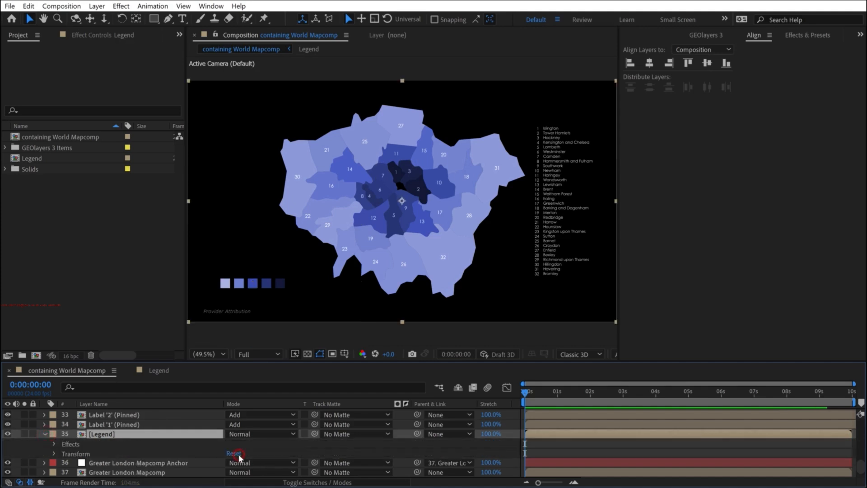
pyautogui.click(238, 454)
# - Open the Legend composition and add a null object named CONTROLLER
pyautogui.doubleClick(102, 434)
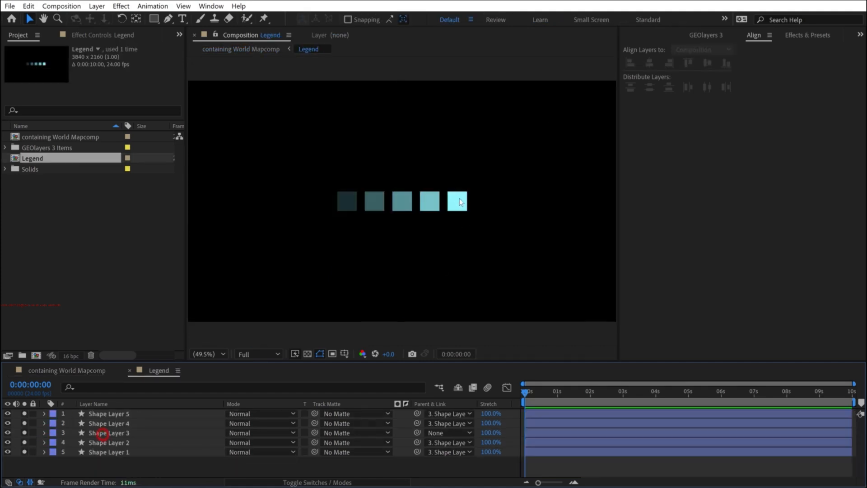
pyautogui.click(124, 455)
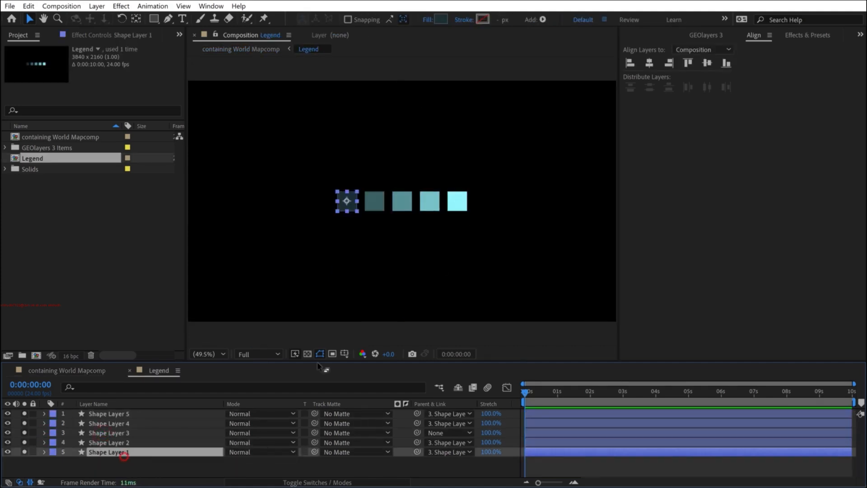
pyautogui.click(74, 470)
pyautogui.rightClick(81, 463)
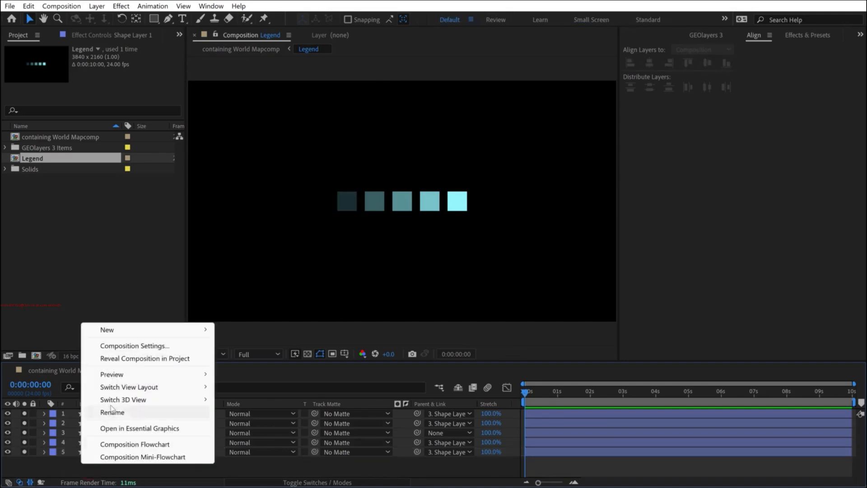
pyautogui.moveTo(119, 330)
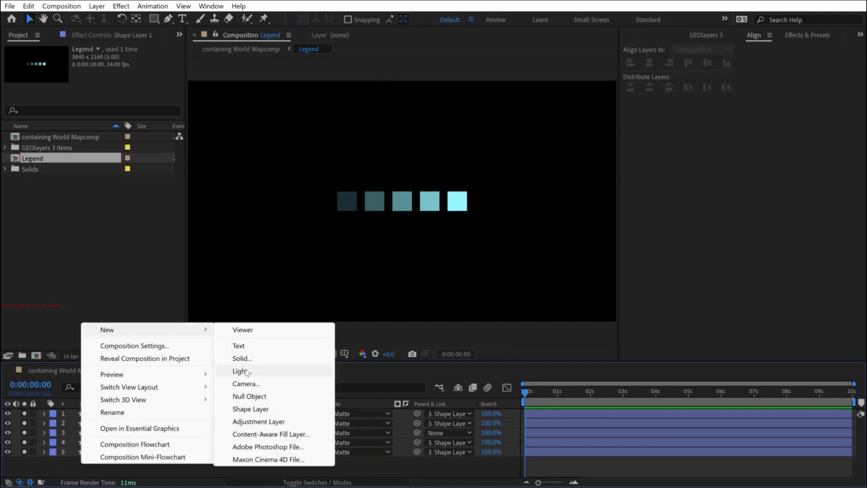
pyautogui.click(251, 397)
pyautogui.press('Return')
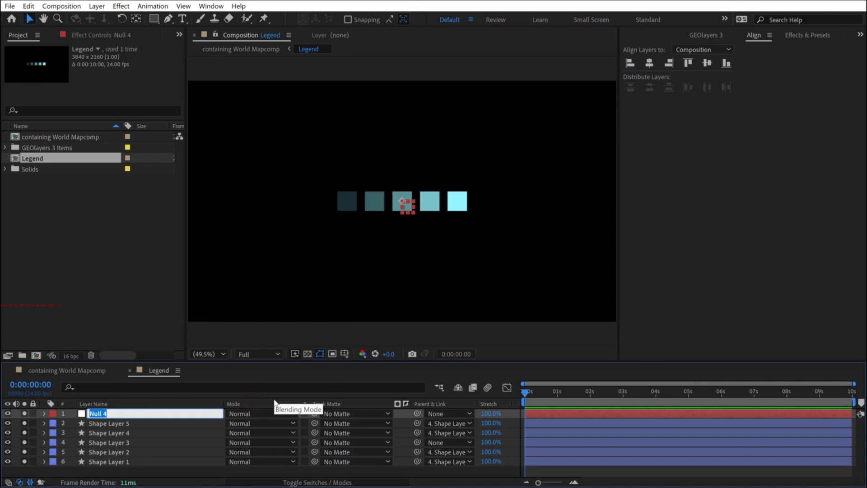
pyautogui.write('CONTROLLER')
pyautogui.press('Return')
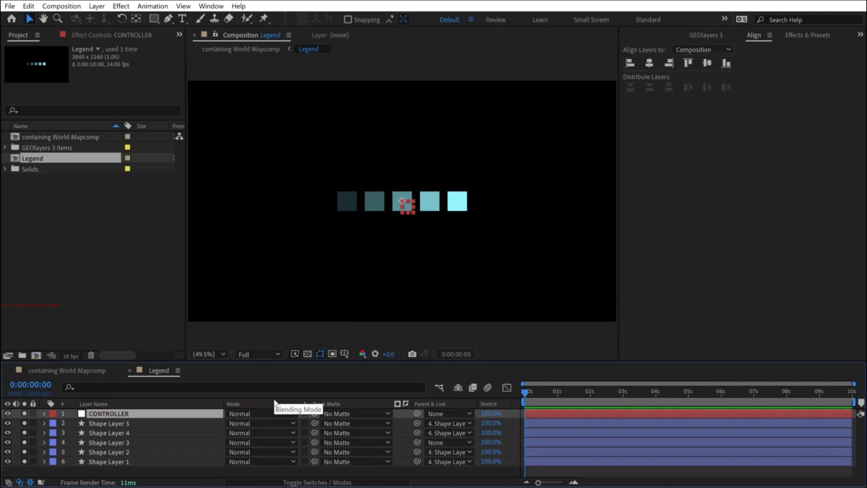
# - Enlarge the CONTROLLER null and parent the five swatch shape layers to it
pyautogui.click(116, 423)
pyautogui.keyDown('shift'); pyautogui.click(113, 461); pyautogui.keyUp('shift')
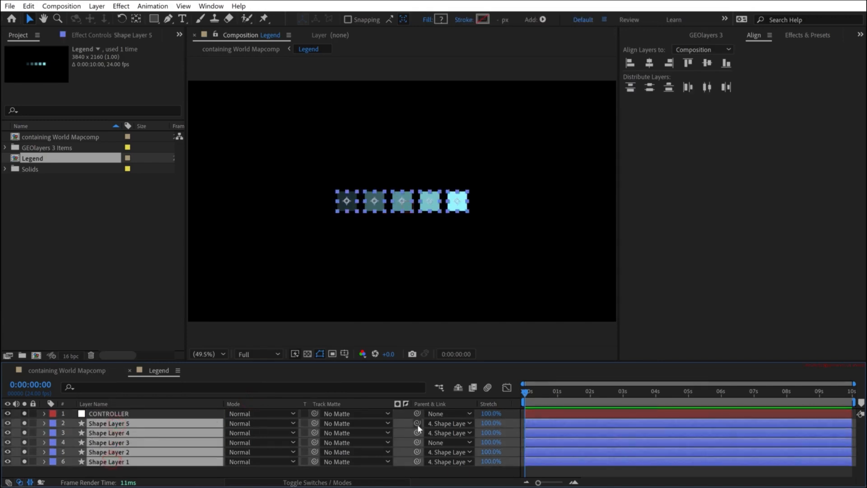
pyautogui.click(109, 414)
pyautogui.moveTo(414, 213); pyautogui.dragTo(456, 255)
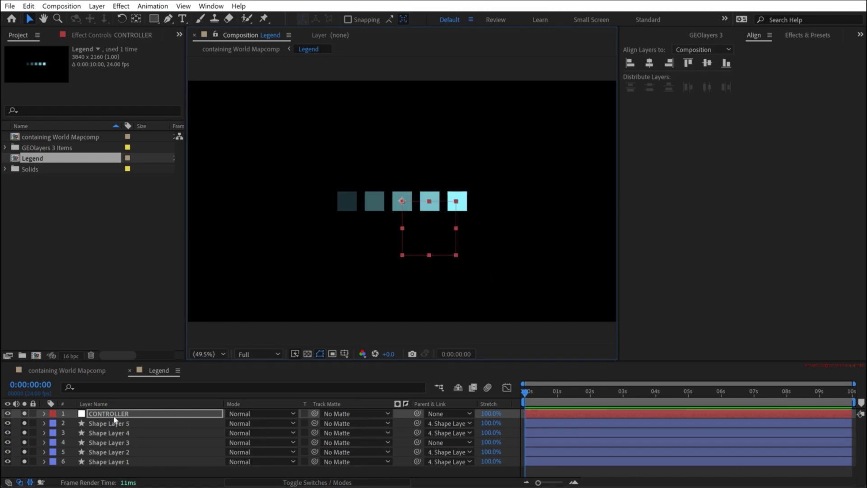
pyautogui.click(103, 424)
pyautogui.keyDown('shift'); pyautogui.click(118, 461); pyautogui.keyUp('shift')
pyautogui.moveTo(416, 423); pyautogui.dragTo(153, 413)
# - Scale down and rotate CONTROLLER so the swatches stack vertically, lightest on top, and place them at the lower left of the composition
pyautogui.moveTo(445, 227); pyautogui.dragTo(218, 269)
pyautogui.press('w')
pyautogui.press('v')
pyautogui.press('w')
pyautogui.moveTo(264, 246); pyautogui.dragTo(221, 240)
pyautogui.press('v')
pyautogui.click(73, 370)
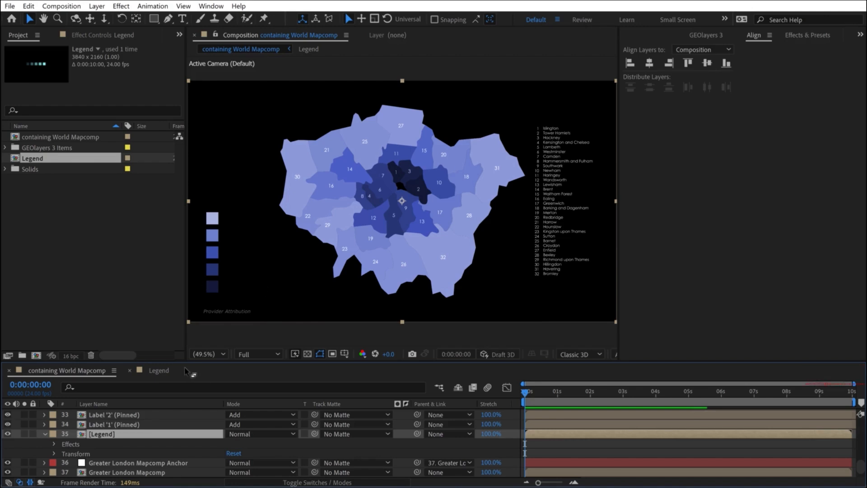
pyautogui.click(159, 372)
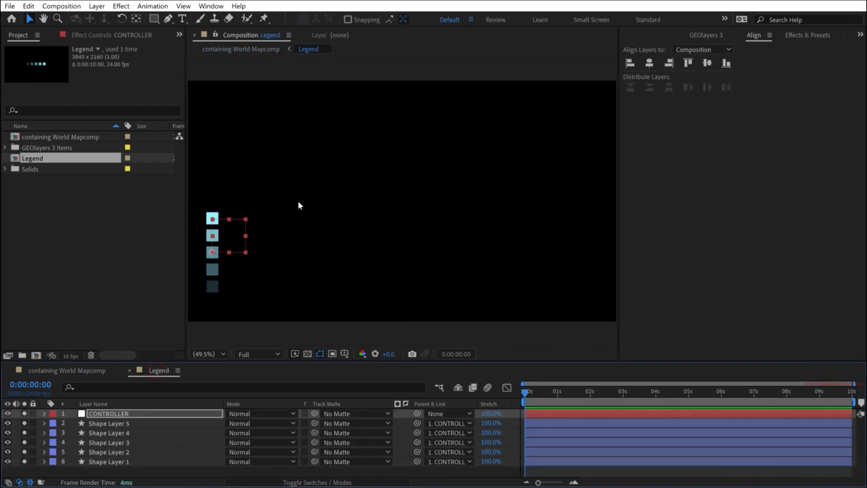
# - Check the PopulationDensity style's value range and add a "< 4,000" text label at 75 px near the lightest swatch
pyautogui.click(703, 33)
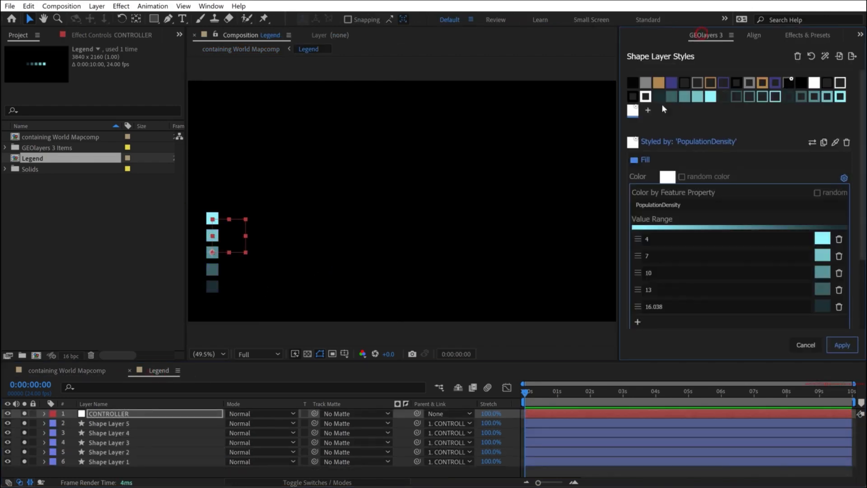
pyautogui.scroll(-2, 677, 263)
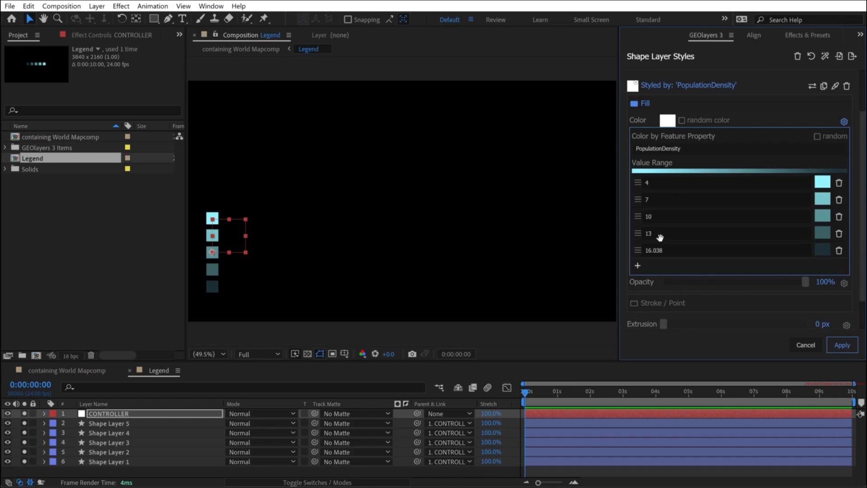
pyautogui.scroll(2, 660, 237)
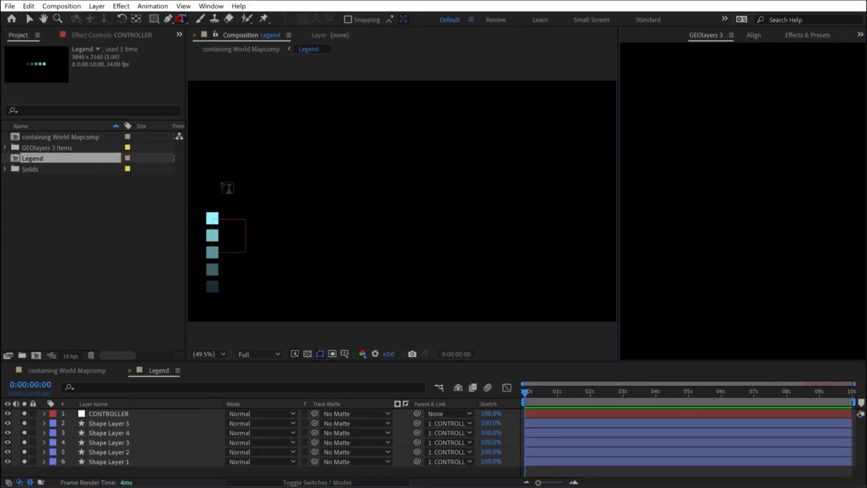
pyautogui.click(240, 215)
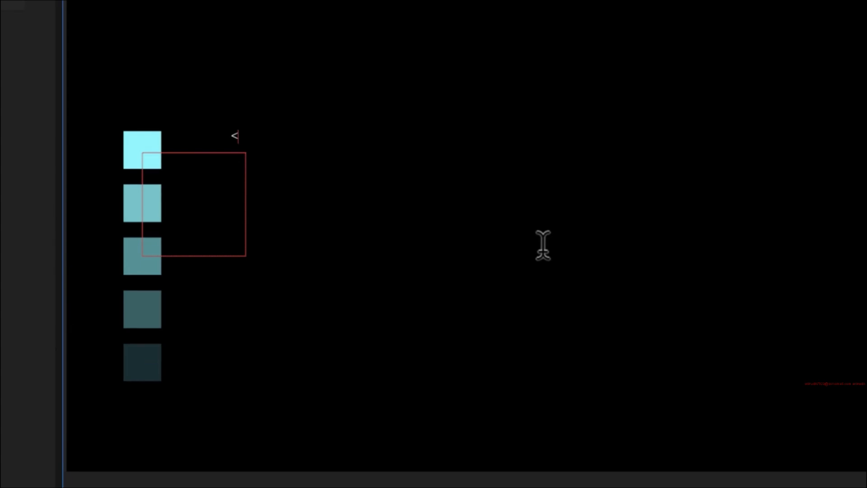
pyautogui.write('< 4,000')
pyautogui.click(641, 81)
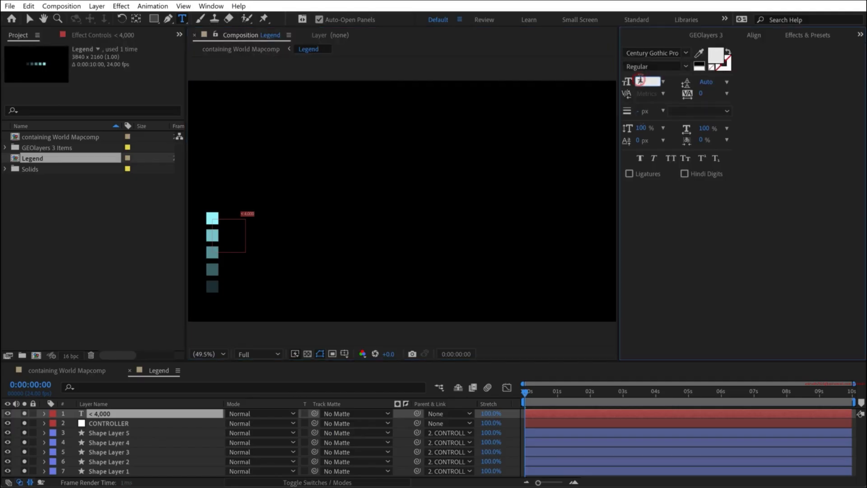
pyautogui.write('100')
pyautogui.press('Return')
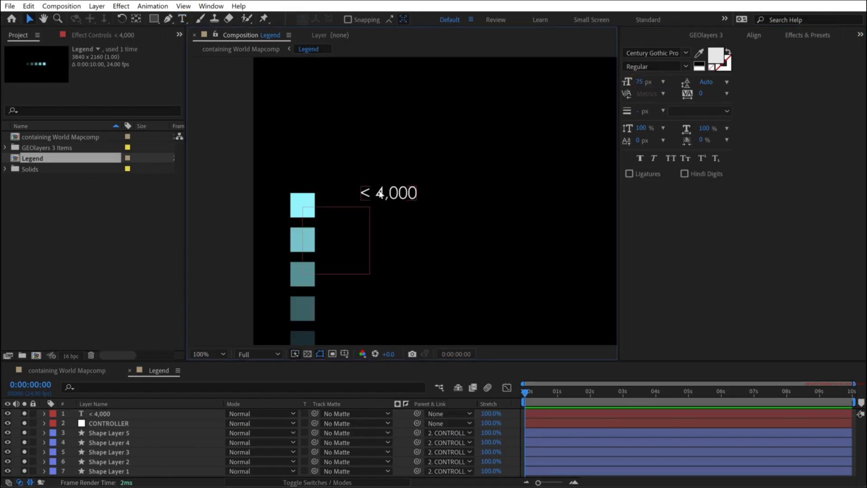
# - Place the "< 4,000" label beside the lightest swatch, vertically centered on it with a small gap
pyautogui.moveTo(372, 191); pyautogui.dragTo(324, 207)
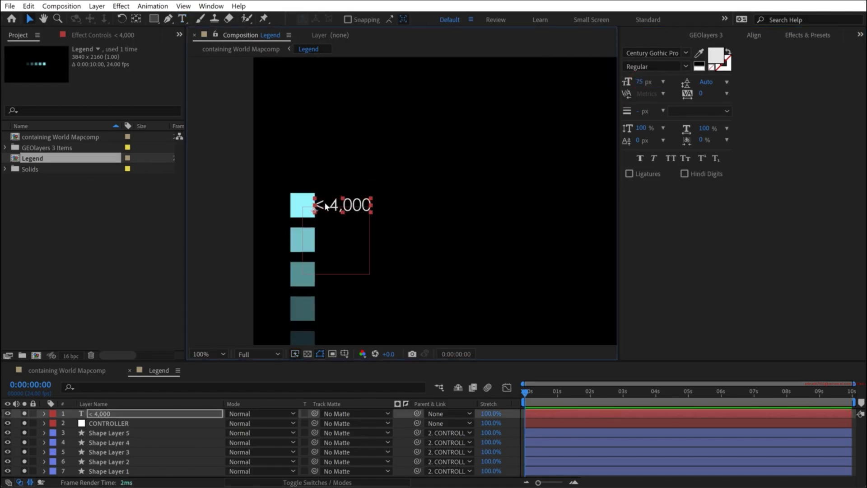
pyautogui.hotkey('shift', 'Right')
pyautogui.hotkey('shift', 'Right')
pyautogui.hotkey('shift', 'Right')
pyautogui.hotkey('shift', 'Right')
pyautogui.hotkey('shift', 'Right')
pyautogui.hotkey('shift', 'Right')
pyautogui.hotkey('shift', 'Right')
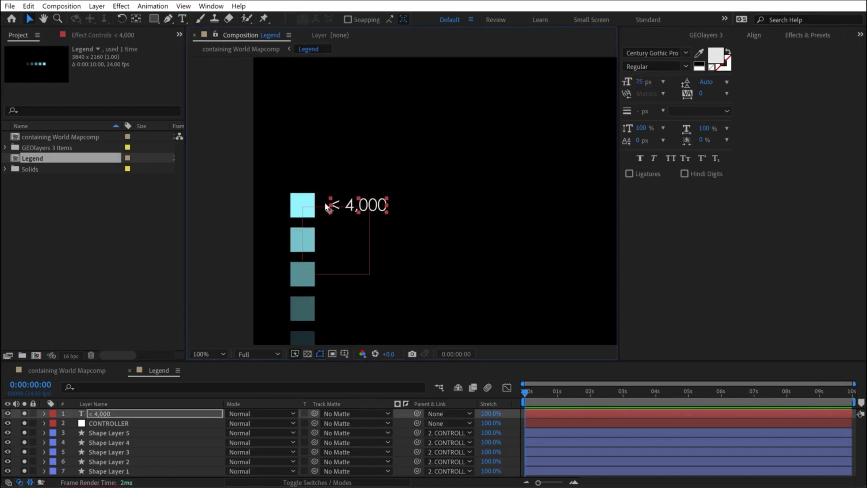
pyautogui.moveTo(373, 245); pyautogui.dragTo(326, 188)
# - Duplicate the "< 4,000" label four times and move one copy down beside the darkest swatch
pyautogui.hotkey('ctrl', 'd')
pyautogui.hotkey('ctrl', 'd')
pyautogui.hotkey('ctrl', 'd')
pyautogui.hotkey('ctrl', 'd')
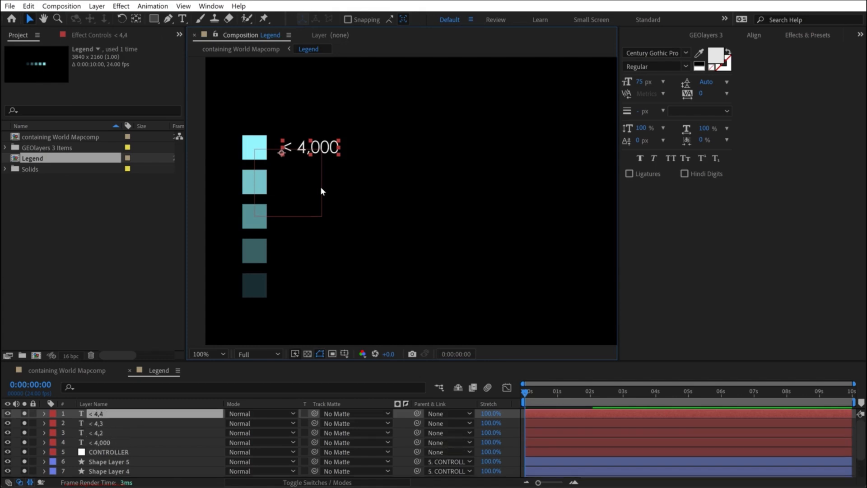
pyautogui.moveTo(324, 151); pyautogui.dragTo(308, 289)
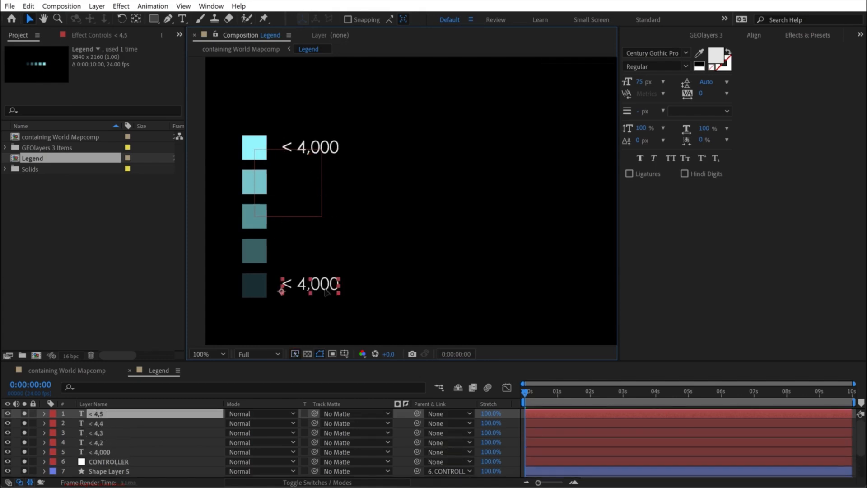
# - Align the label beside the darkest swatch with the left edge of the label beside the lightest swatch
pyautogui.keyDown('shift'); pyautogui.click(336, 149); pyautogui.keyUp('shift')
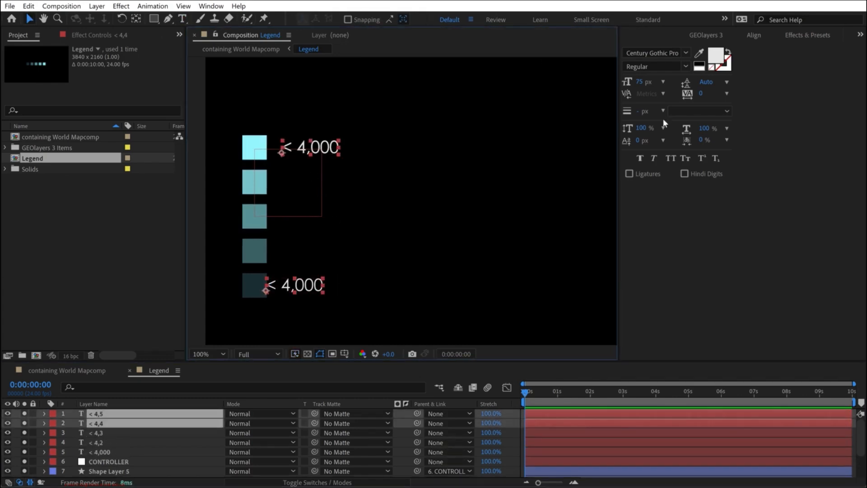
pyautogui.click(754, 35)
pyautogui.click(670, 66)
pyautogui.keyDown('shift'); pyautogui.click(99, 452); pyautogui.keyUp('shift')
pyautogui.click(702, 50)
pyautogui.click(697, 59)
pyautogui.click(100, 423)
pyautogui.keyDown('shift'); pyautogui.click(101, 443); pyautogui.keyUp('shift')
pyautogui.hotkey('shift', 'Down')
pyautogui.hotkey('shift', 'Down')
pyautogui.hotkey('shift', 'Down')
pyautogui.hotkey('shift', 'Down')
pyautogui.hotkey('shift', 'Down')
pyautogui.hotkey('shift', 'Down')
pyautogui.hotkey('shift', 'Down')
# - Distribute the five legend labels evenly in the vertical direction so each one sits beside its swatch
pyautogui.click(113, 452)
pyautogui.keyDown('shift'); pyautogui.click(112, 413); pyautogui.keyUp('shift')
pyautogui.click(707, 63)
pyautogui.hotkey('ctrl', 'z')
pyautogui.click(649, 87)
pyautogui.click(298, 306)
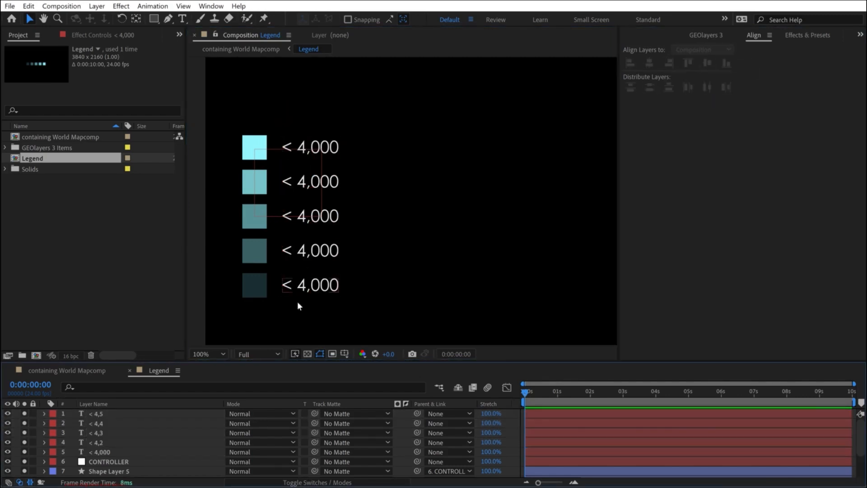
# - Change the darkest swatch's label to "< 17,000"
pyautogui.click(304, 289)
pyautogui.doubleClick(301, 286)
pyautogui.click(304, 284)
pyautogui.press('BackSpace')
pyautogui.write('17')
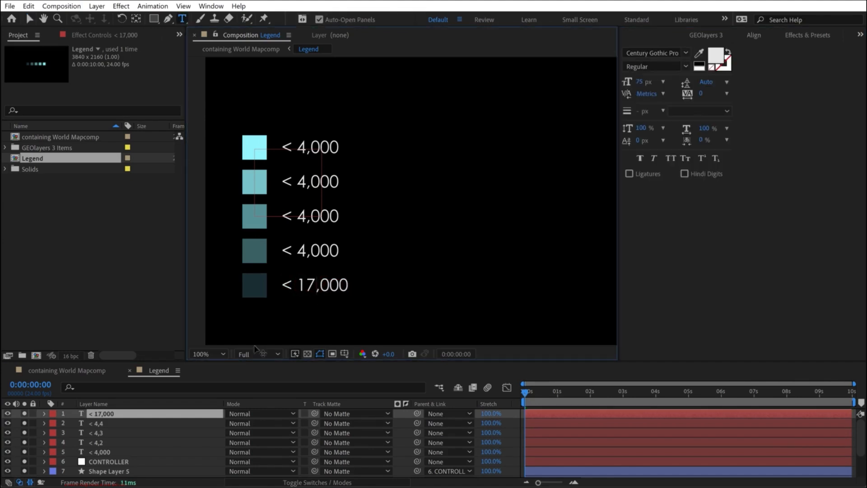
pyautogui.click(14, 427)
# - Change the labels of the fourth, third and second swatches to "< 13,000", "< 10,000" and "< 7,000"
pyautogui.click(305, 251)
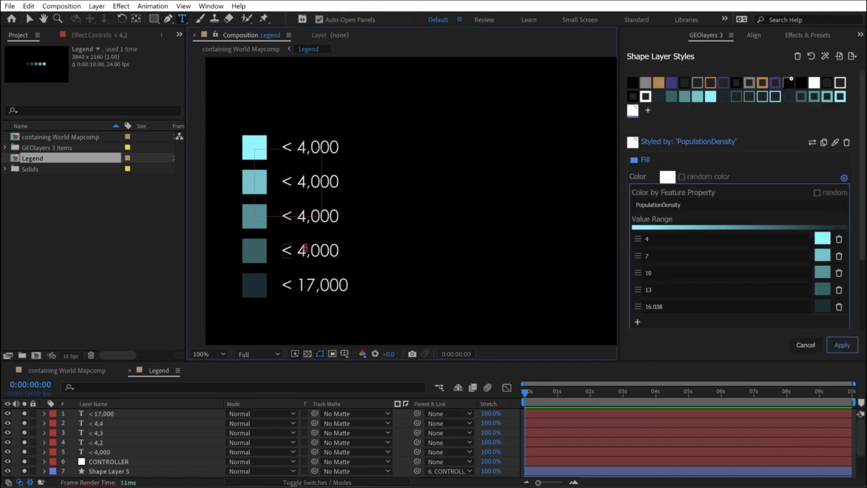
pyautogui.press('BackSpace')
pyautogui.write('13')
pyautogui.click(106, 433)
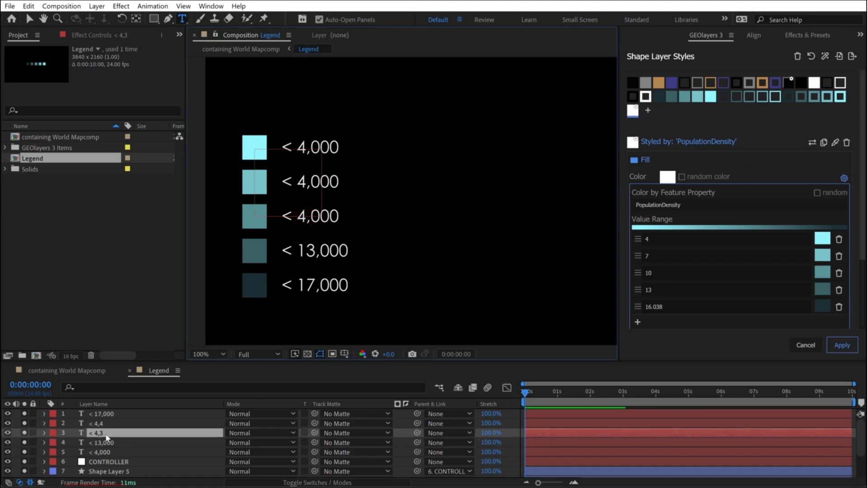
pyautogui.write('10')
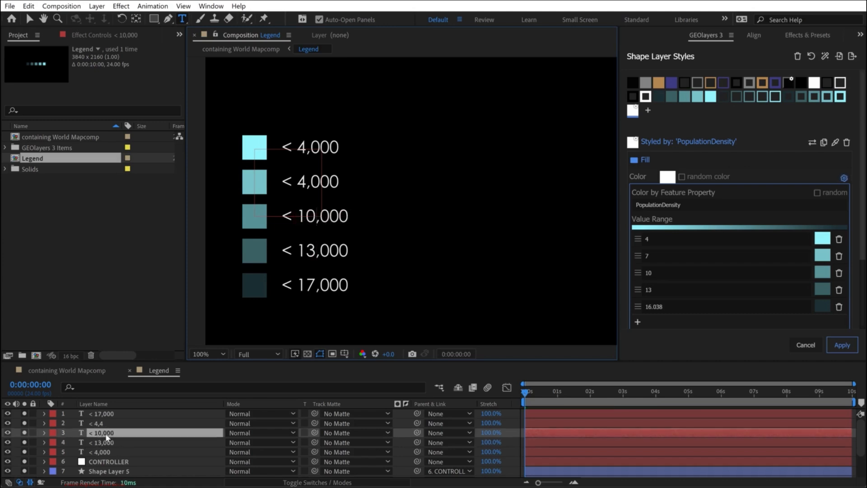
pyautogui.click(97, 423)
pyautogui.click(337, 190)
pyautogui.write('7')
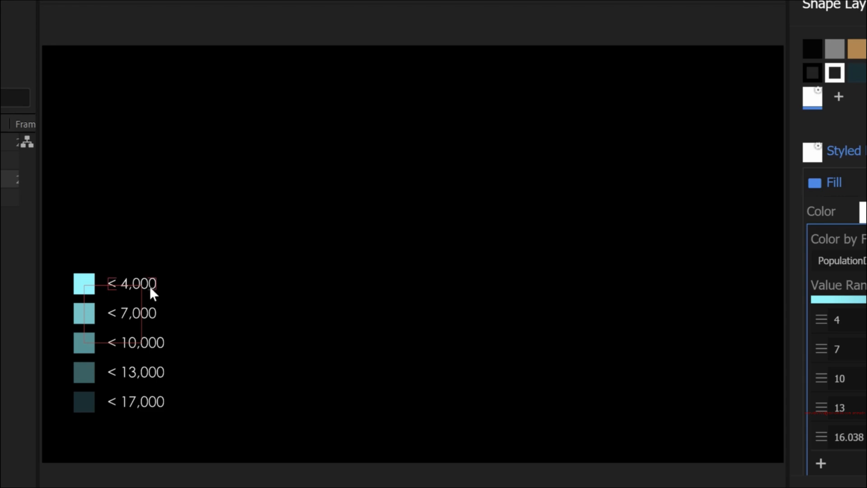
# - Parent the five legend text layers to the CONTROLLER null
pyautogui.moveTo(183, 270); pyautogui.dragTo(146, 429)
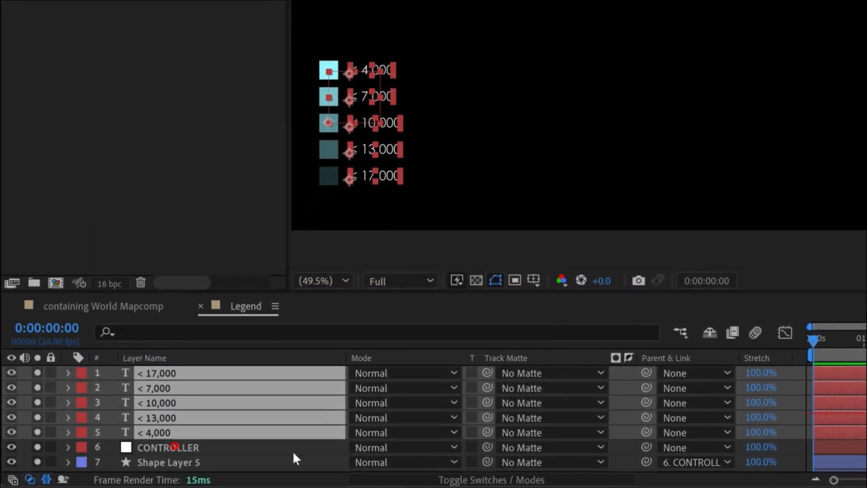
pyautogui.moveTo(646, 402); pyautogui.dragTo(189, 447)
pyautogui.scroll(1, 291, 145)
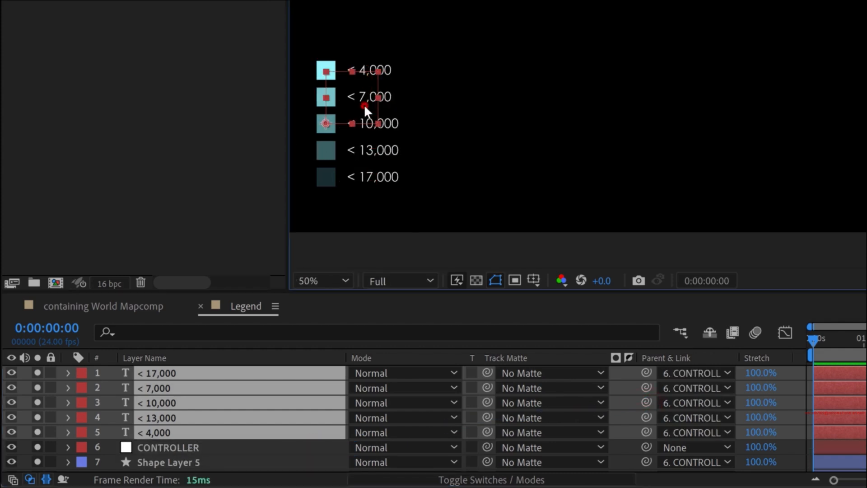
# - Scale down the legend with the CONTROLLER null and position it in the map's lower-left margin above the provider attribution
pyautogui.click(364, 106)
pyautogui.moveTo(370, 69); pyautogui.dragTo(348, 93)
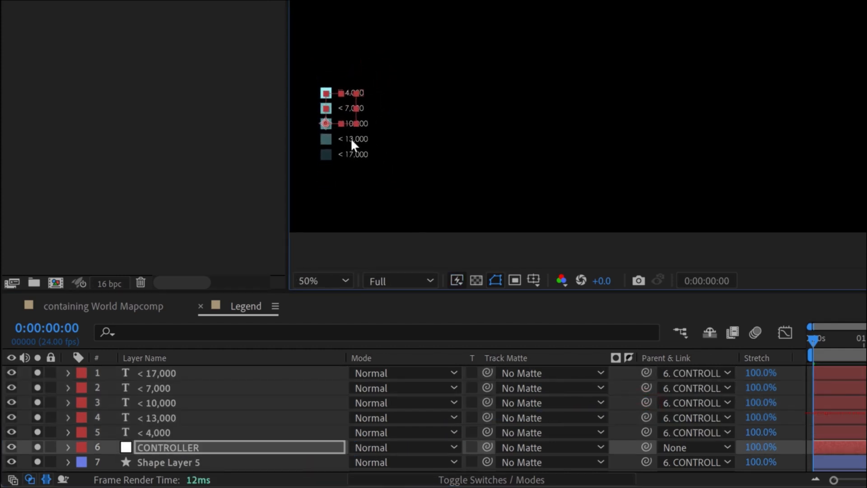
pyautogui.scroll(1, 346, 166)
pyautogui.moveTo(346, 168); pyautogui.dragTo(723, 81)
pyautogui.moveTo(465, 80); pyautogui.dragTo(466, 97)
pyautogui.click(165, 370)
pyautogui.keyDown('shift'); pyautogui.click(158, 432); pyautogui.keyUp('shift')
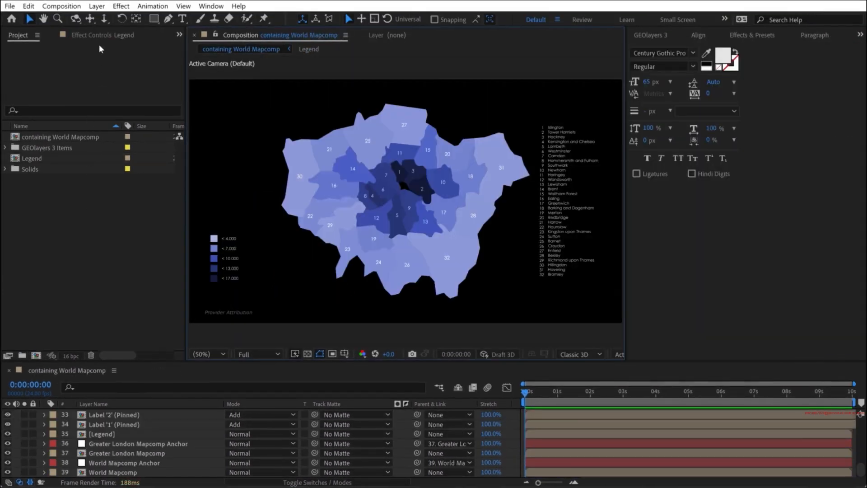
# - Add the title text "Population Density of London (people per km2)" in the upper-left corner of the map composition
pyautogui.click(183, 18)
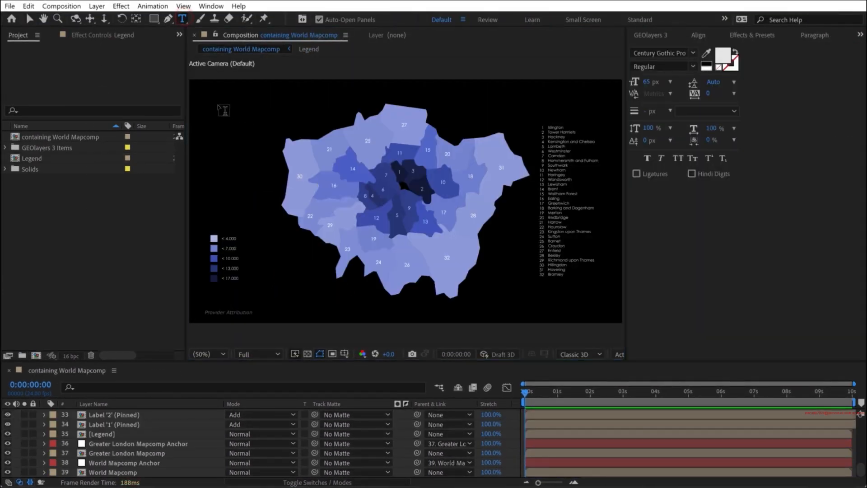
pyautogui.click(206, 96)
pyautogui.write('Population Density of London')
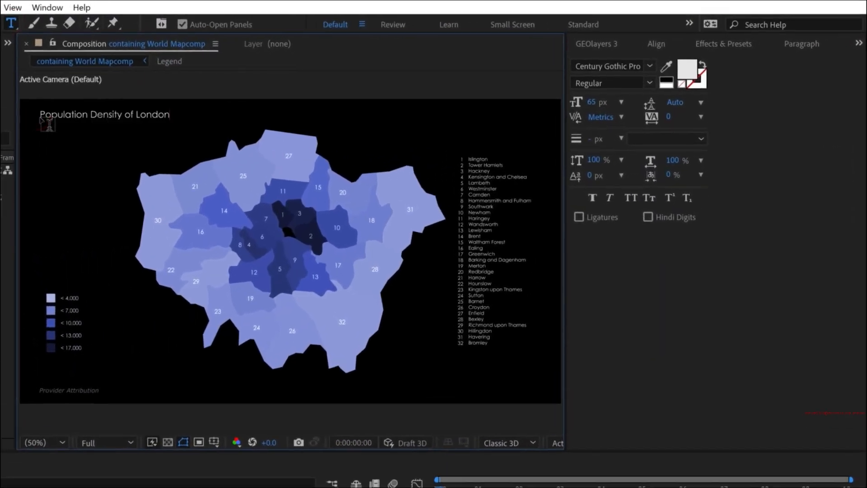
pyautogui.write(' (people per km2)')
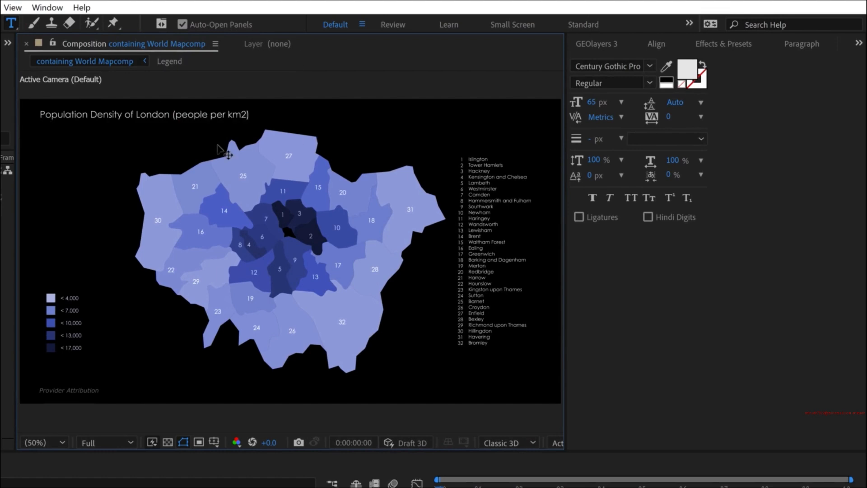
# - Break "(people per km2)" onto its own line below the title and set its font size to 35 px
pyautogui.moveTo(172, 114); pyautogui.dragTo(261, 113)
pyautogui.press('Left')
pyautogui.press('BackSpace')
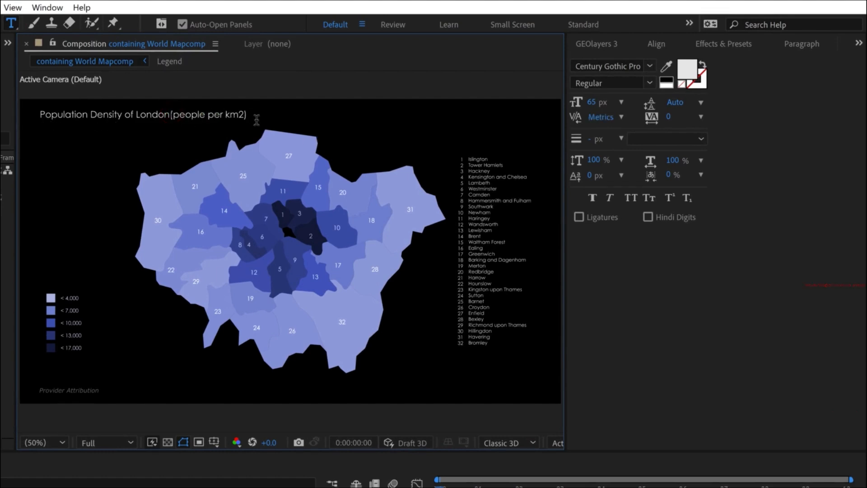
pyautogui.press('Return')
pyautogui.tripleClick(121, 128)
pyautogui.click(597, 99)
pyautogui.write('35')
pyautogui.press('Return')
# - Set the title line "Population Density of London" to the Bold font style
pyautogui.tripleClick(109, 111)
pyautogui.click(652, 84)
pyautogui.click(602, 128)
pyautogui.press('Escape')
pyautogui.press('v')
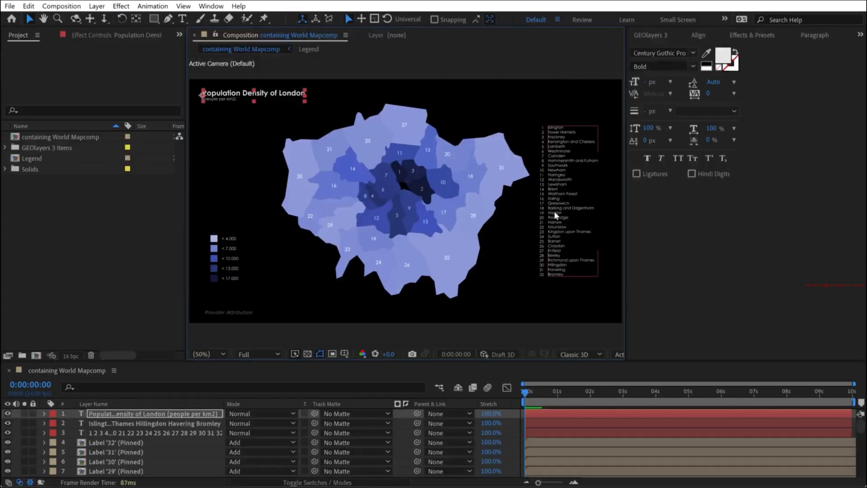
# - Move the borough number and name lists together to the left side of the map, below the title
pyautogui.click(556, 216)
pyautogui.keyDown('shift'); pyautogui.click(541, 209); pyautogui.keyUp('shift')
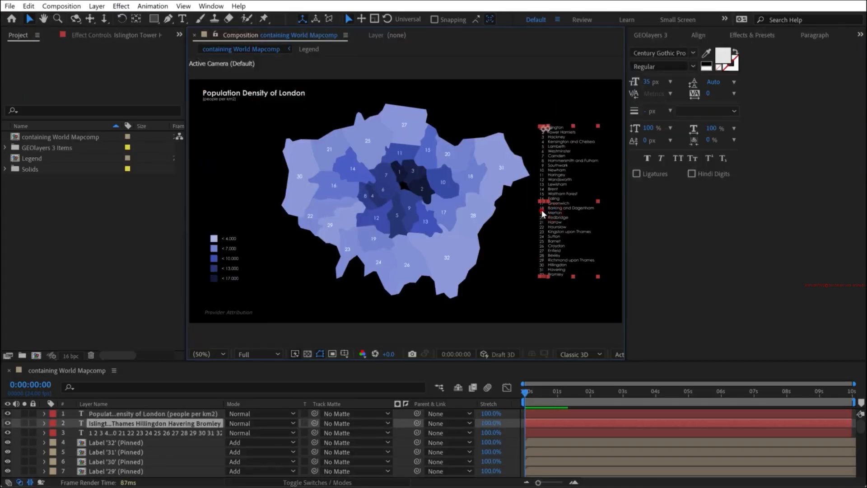
pyautogui.moveTo(556, 202); pyautogui.dragTo(206, 198)
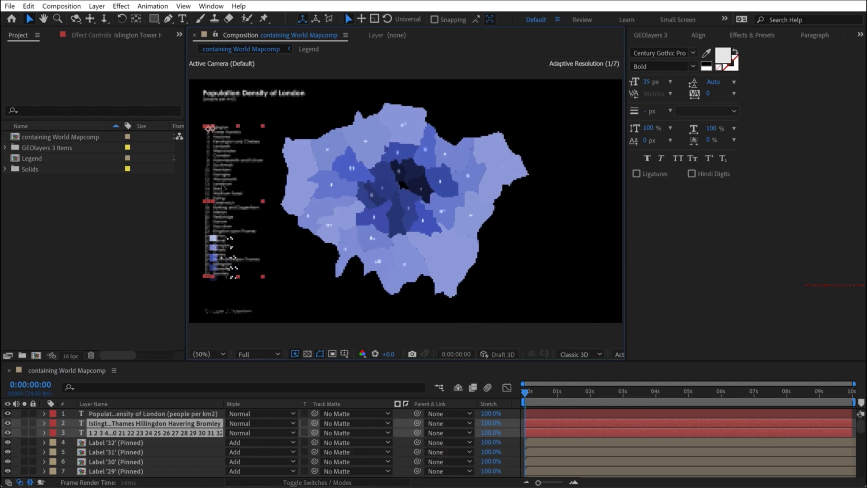
# - In the Legend composition, place the CONTROLLER null above the text layers and lock all the other layers
pyautogui.scroll(-11, 149, 437)
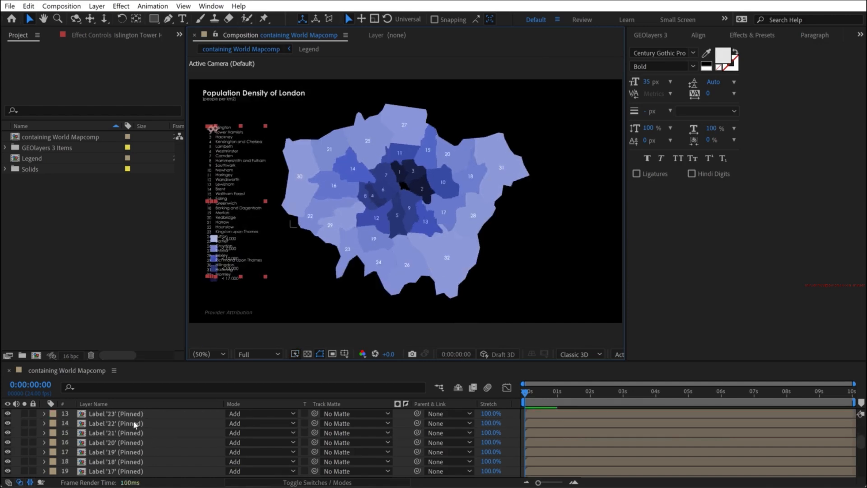
pyautogui.click(103, 433)
pyautogui.doubleClick(139, 433)
pyautogui.press('`')
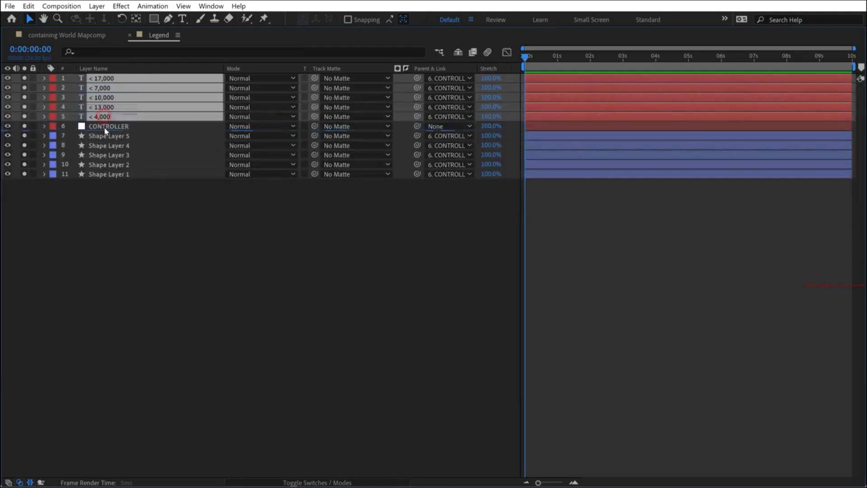
pyautogui.moveTo(32, 89); pyautogui.dragTo(33, 175)
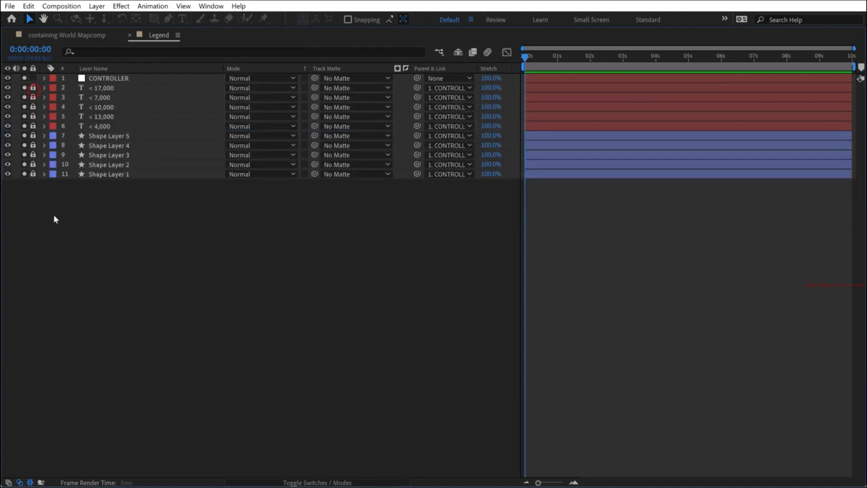
# - Move the legend's CONTROLLER null across so the legend sits at the lower right of the map, and return to the containing World Mapcomp composition
pyautogui.click(110, 79)
pyautogui.press('`')
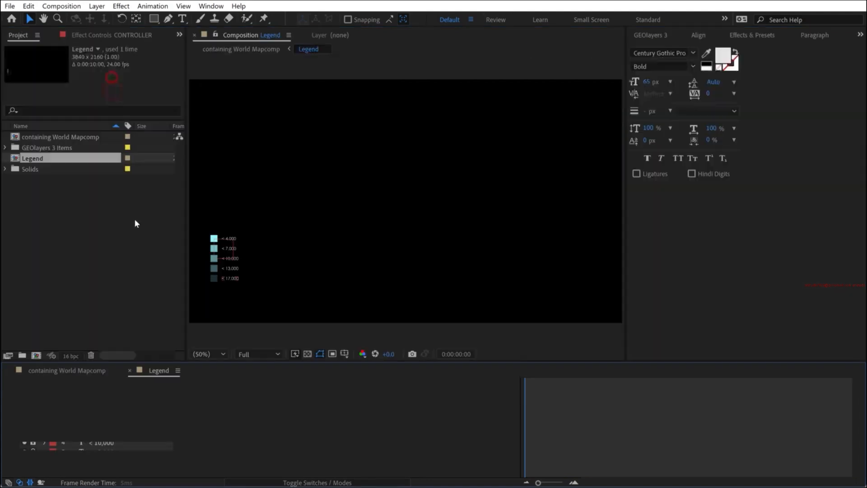
pyautogui.moveTo(223, 247); pyautogui.dragTo(576, 248)
pyautogui.click(67, 371)
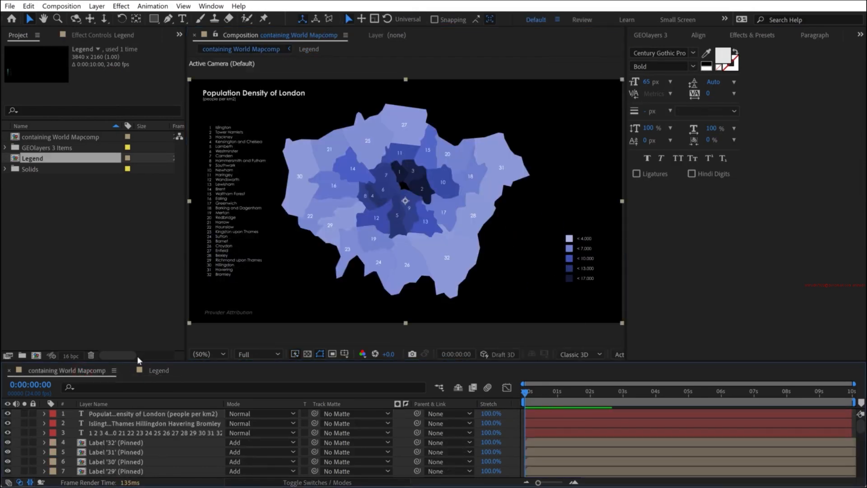
# - Close the Shape Layer Styles editor without applying changes and shift the London map slightly to the right
pyautogui.click(656, 39)
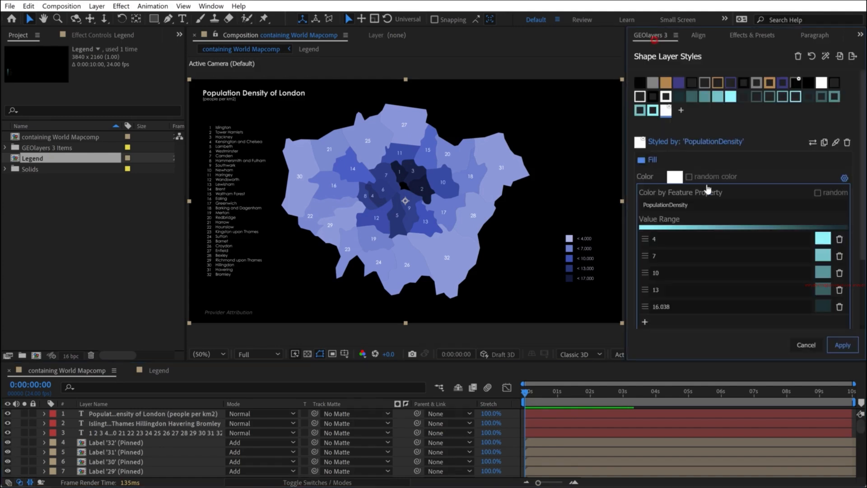
pyautogui.click(807, 346)
pyautogui.moveTo(750, 156); pyautogui.dragTo(757, 156)
# - Duplicate the title text to just above the Provider Attribution and replace its wording with "Data: Greater London Authority"
pyautogui.click(234, 93)
pyautogui.hotkey('ctrl', 'd')
pyautogui.moveTo(234, 94); pyautogui.dragTo(235, 299)
pyautogui.doubleClick(234, 299)
pyautogui.write('Data: Greater London Authority')
# - Set the "Data: Greater London Authority" text to the Regular font style at 25 px
pyautogui.hotkey('ctrl', 'a')
pyautogui.click(693, 66)
pyautogui.click(654, 77)
pyautogui.moveTo(649, 83); pyautogui.dragTo(631, 83)
pyautogui.click(178, 370)
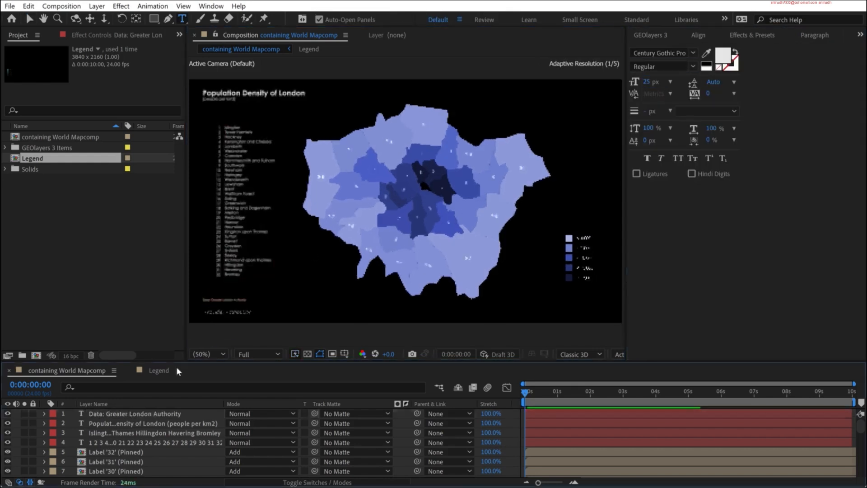
# - Enlarge the data credit text to 35 px and move it to the lower right corner of the map, below the legend
pyautogui.press('v')
pyautogui.click(221, 298)
pyautogui.hotkey('ctrl', 'shift', '.')
pyautogui.hotkey('ctrl', 'shift', '.')
pyautogui.hotkey('ctrl', 'shift', '.')
pyautogui.hotkey('ctrl', 'shift', '.')
pyautogui.hotkey('ctrl', 'shift', '.')
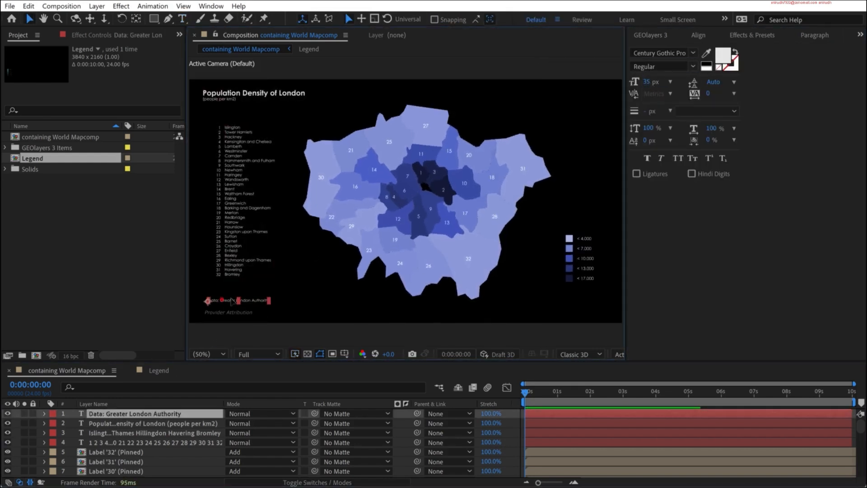
pyautogui.moveTo(512, 302); pyautogui.dragTo(559, 310)
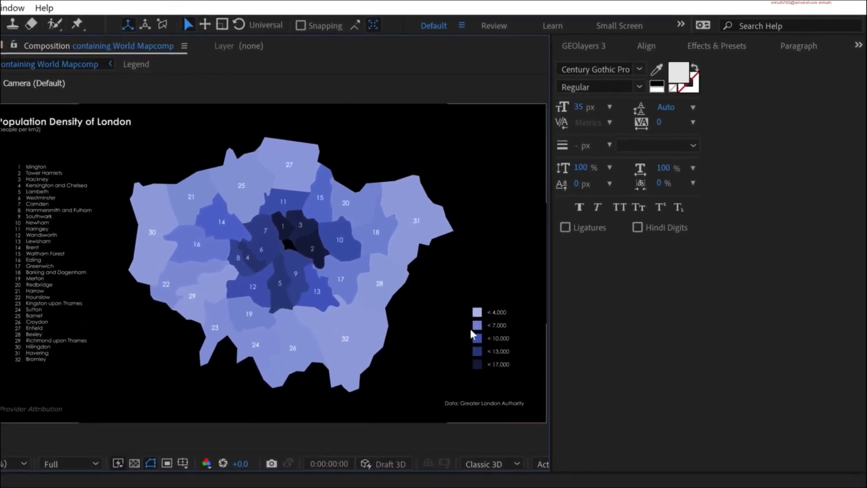
# - Choose the white outline shape layer style in GEOlayers 3, select the Greater London folder and collapse it
pyautogui.click(584, 48)
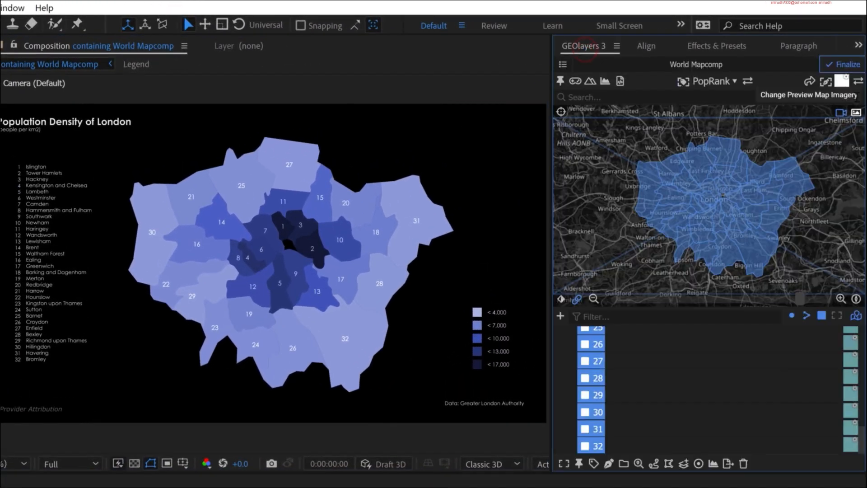
pyautogui.click(840, 83)
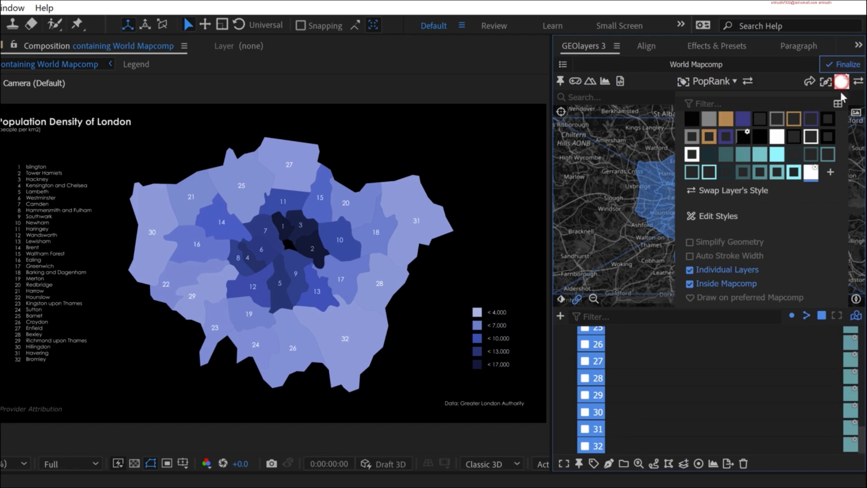
pyautogui.click(811, 138)
pyautogui.scroll(10, 612, 413)
pyautogui.click(598, 372)
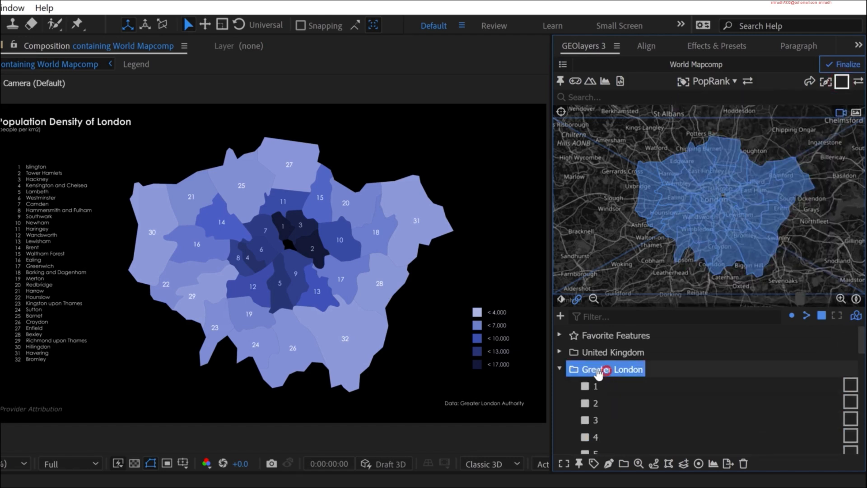
pyautogui.click(559, 369)
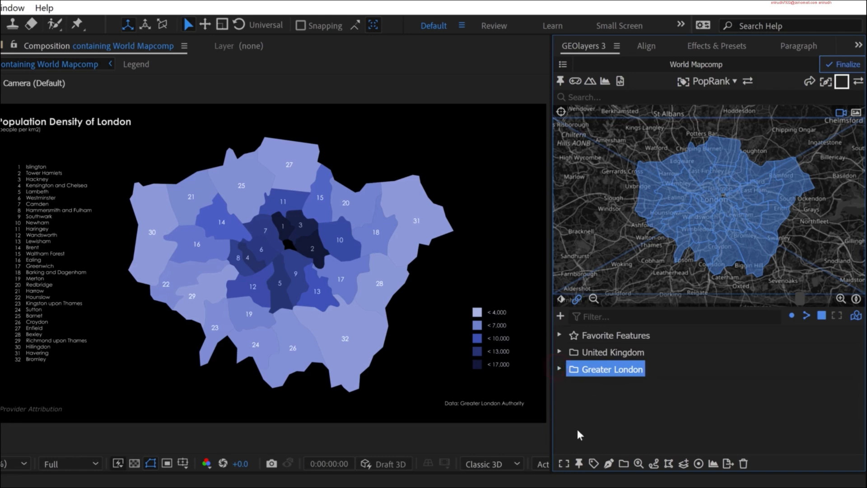
# - Turn off Individual Layers in the shape layer drawing options
pyautogui.click(841, 81)
pyautogui.click(734, 270)
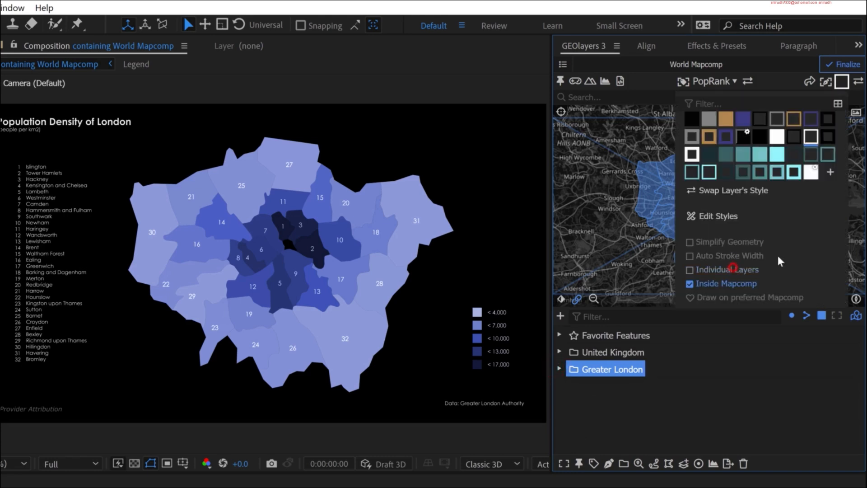
pyautogui.click(841, 82)
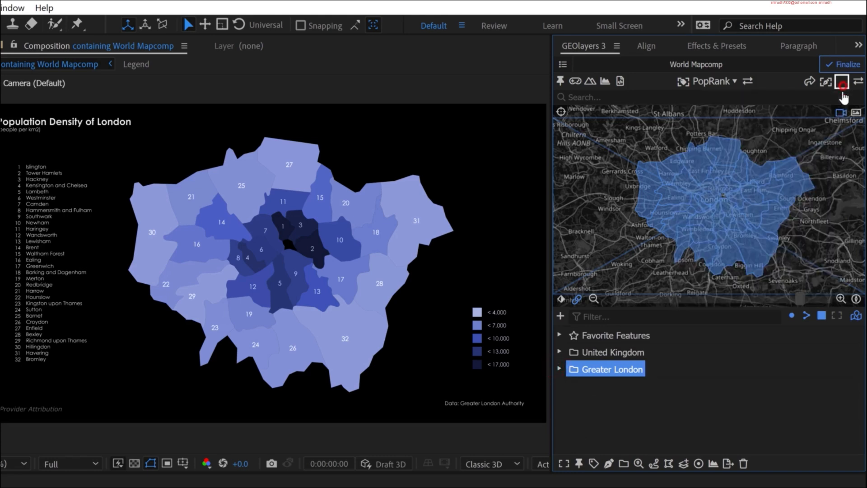
# - Make Greater London Mapcomp the target mapcomp and draw the Greater London folder's features as borough outlines
pyautogui.click(563, 66)
pyautogui.click(664, 135)
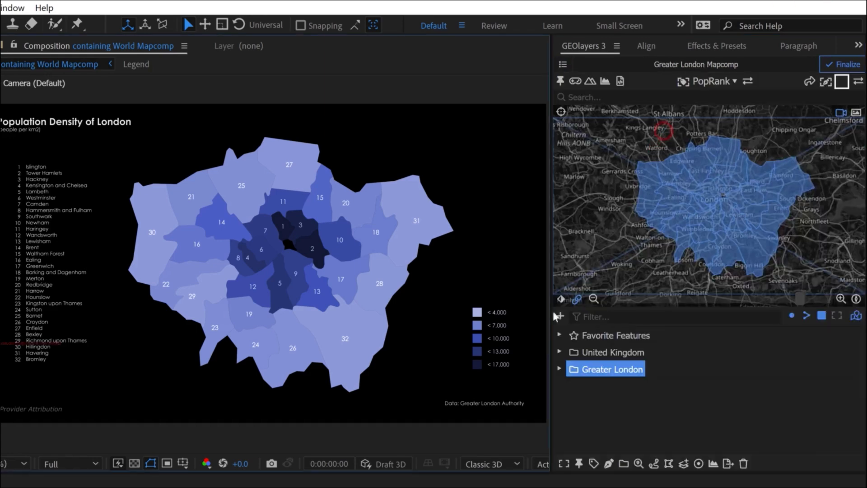
pyautogui.click(609, 464)
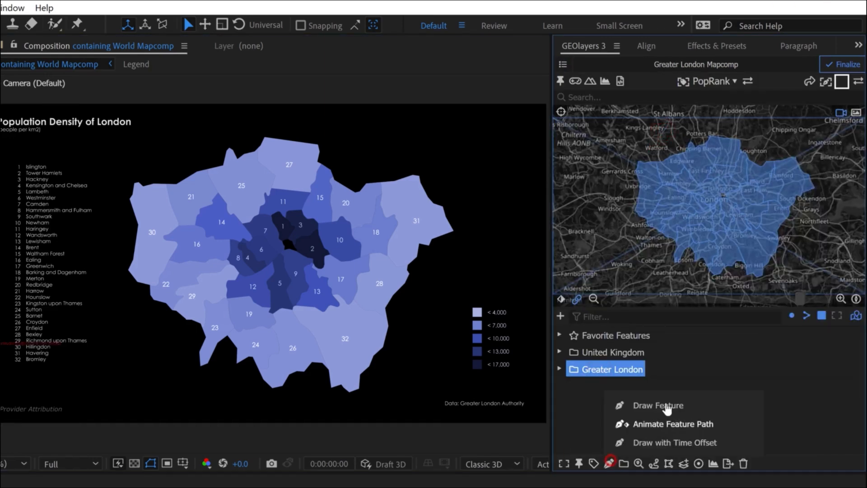
pyautogui.click(670, 399)
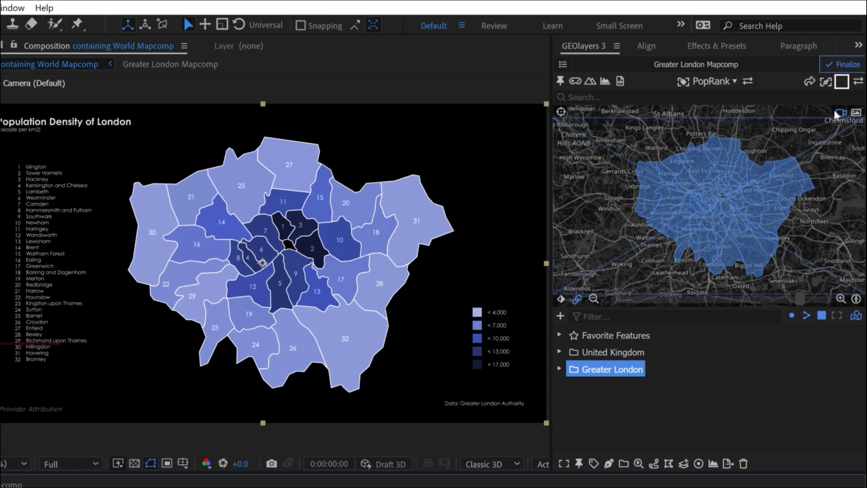
# - Set the Label color 2 Line style's stroke width to 3 px and update the borough outline layer in Greater London Mapcomp with it
pyautogui.click(843, 84)
pyautogui.click(724, 215)
pyautogui.click(814, 294)
pyautogui.write('3')
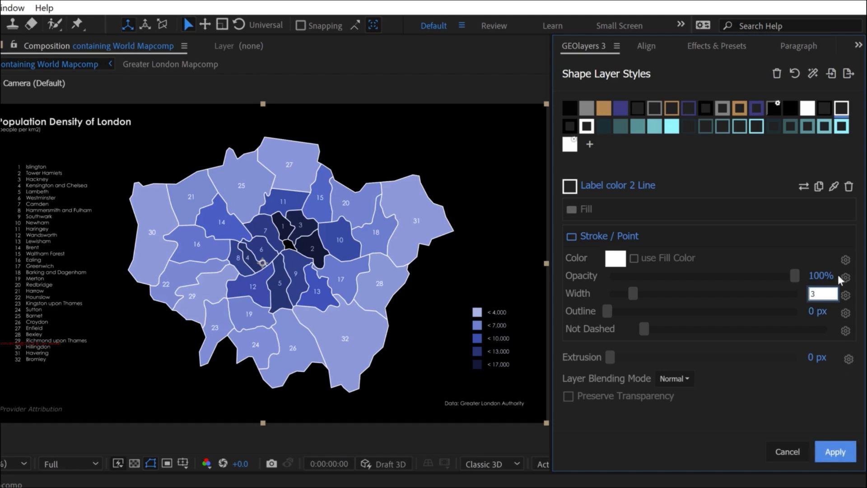
pyautogui.click(802, 188)
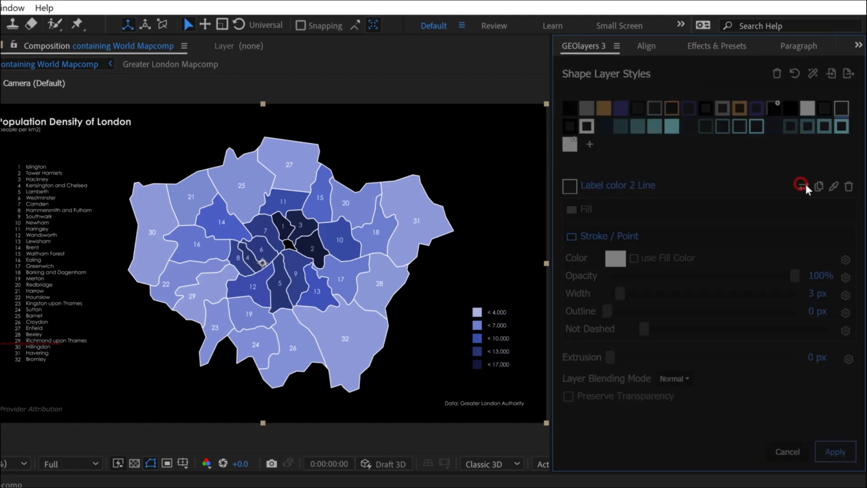
pyautogui.click(855, 161)
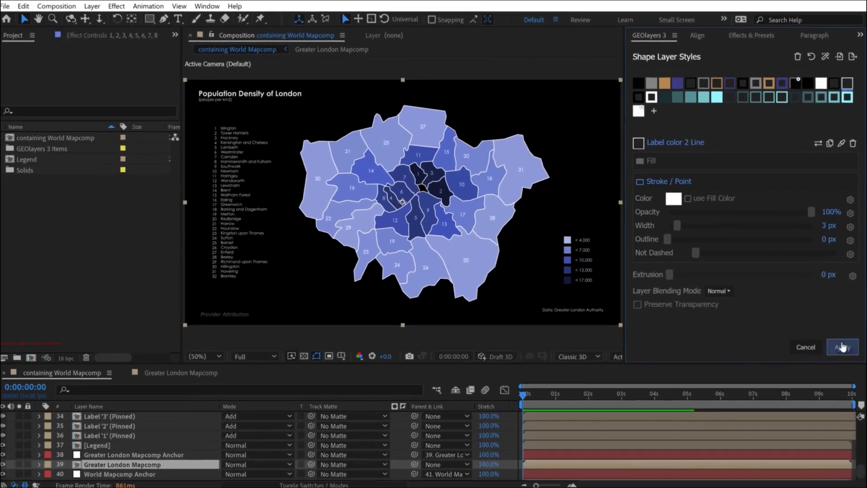
pyautogui.click(835, 451)
pyautogui.click(180, 371)
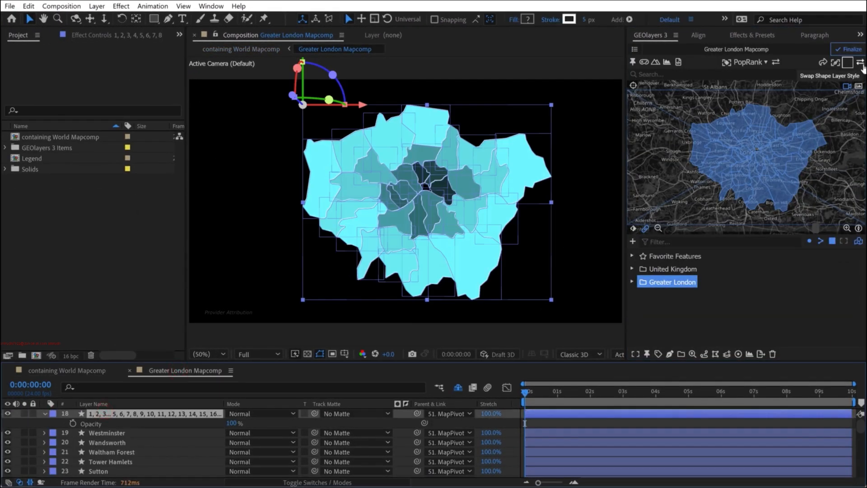
pyautogui.click(848, 48)
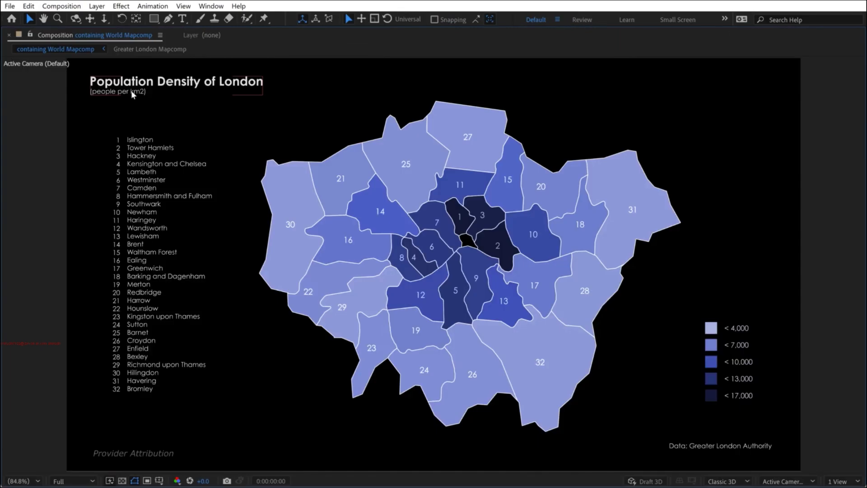
# - Copy "(people per km2)" from the title text and paste it as a separate text layer near the legend
pyautogui.doubleClick(131, 91)
pyautogui.tripleClick(211, 100)
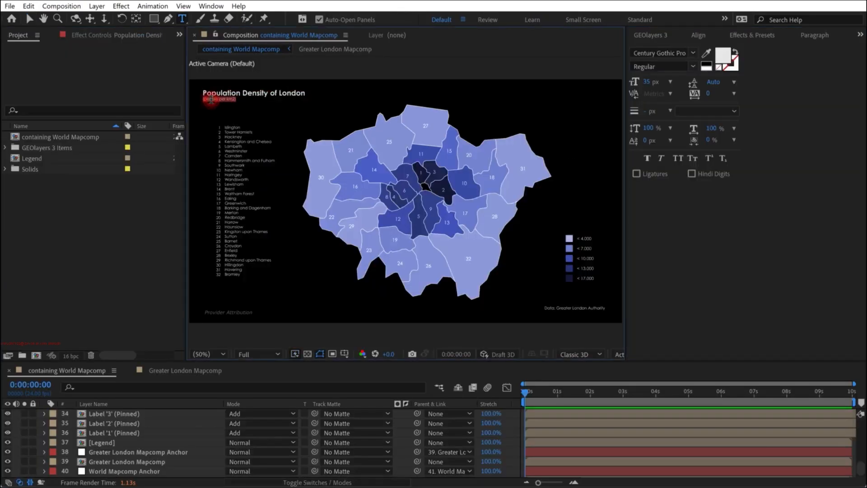
pyautogui.hotkey('ctrl', 'c')
pyautogui.click(545, 210)
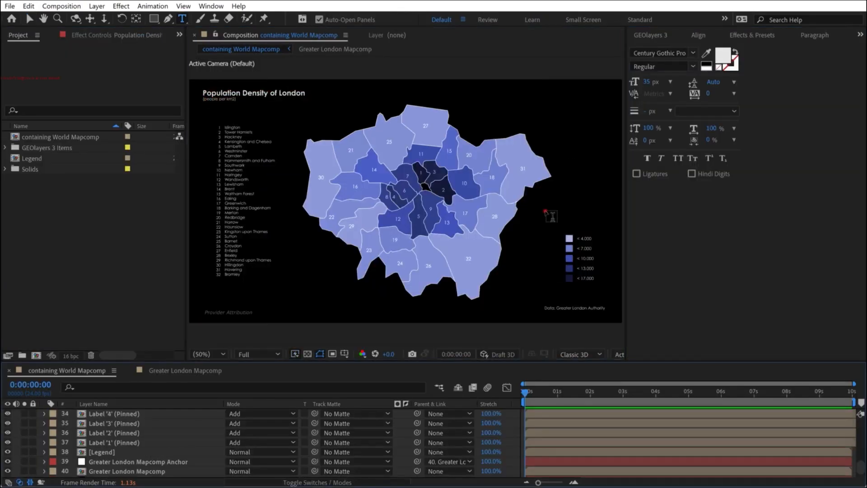
pyautogui.hotkey('ctrl', 'v')
pyautogui.press('Escape')
# - Position the new "(people per km2)" text directly above the legend, aligned with the color swatches
pyautogui.scroll(1, 487, 223)
pyautogui.moveTo(488, 223); pyautogui.dragTo(165, 192)
pyautogui.moveTo(391, 186); pyautogui.dragTo(429, 218)
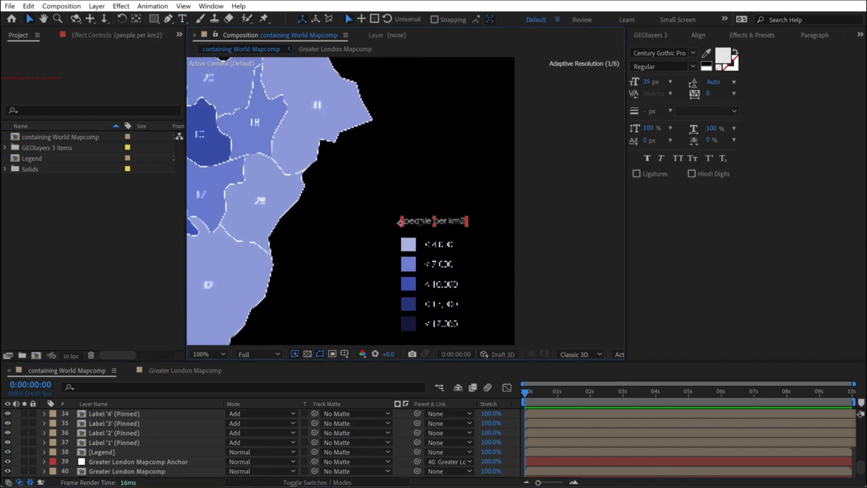
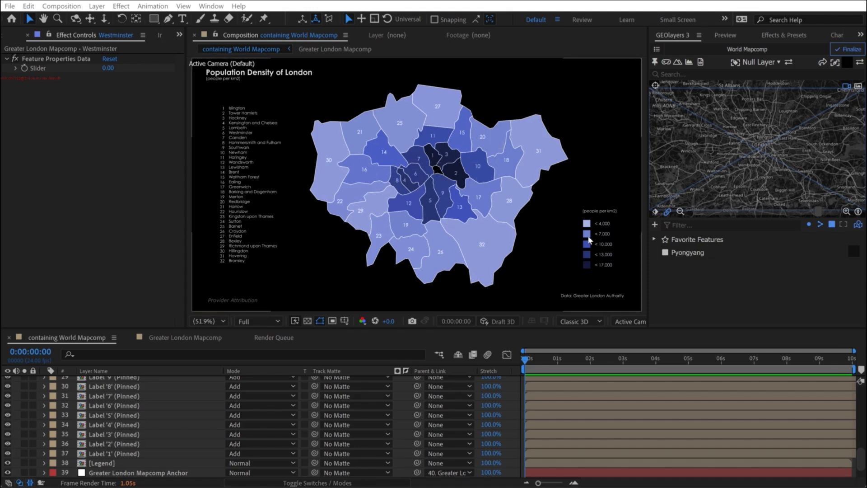
# - Hide all borough fill layers from Westminster through Barking and Dagenham in Greater London Mapcomp, leaving the outline layer shown
pyautogui.click(167, 339)
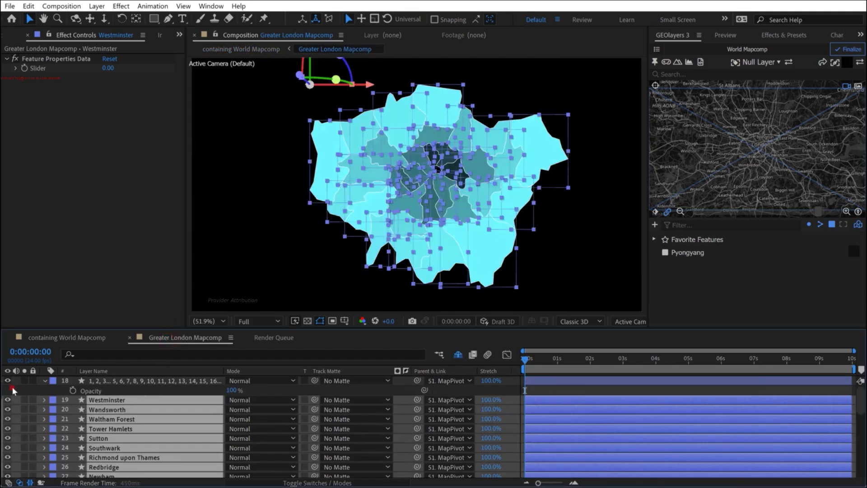
pyautogui.click(102, 400)
pyautogui.scroll(-5, 104, 401)
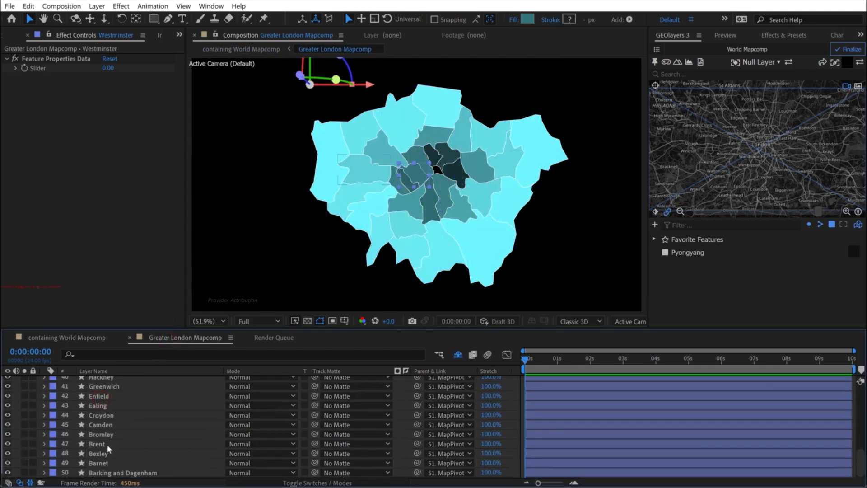
pyautogui.keyDown('shift'); pyautogui.click(112, 473); pyautogui.keyUp('shift')
pyautogui.click(8, 434)
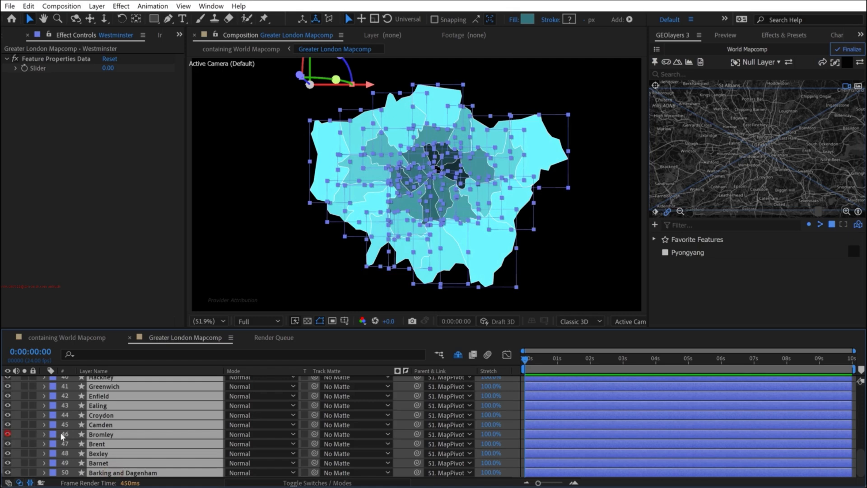
pyautogui.scroll(7, 130, 426)
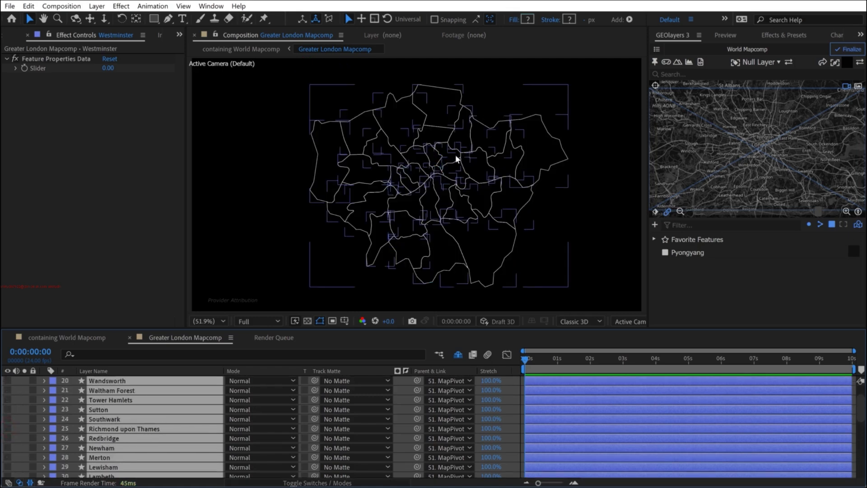
# - Apply the Fade In+Out - frames preset to the borough outline layer and preview the fade, including in the containing World Mapcomp composition
pyautogui.click(765, 36)
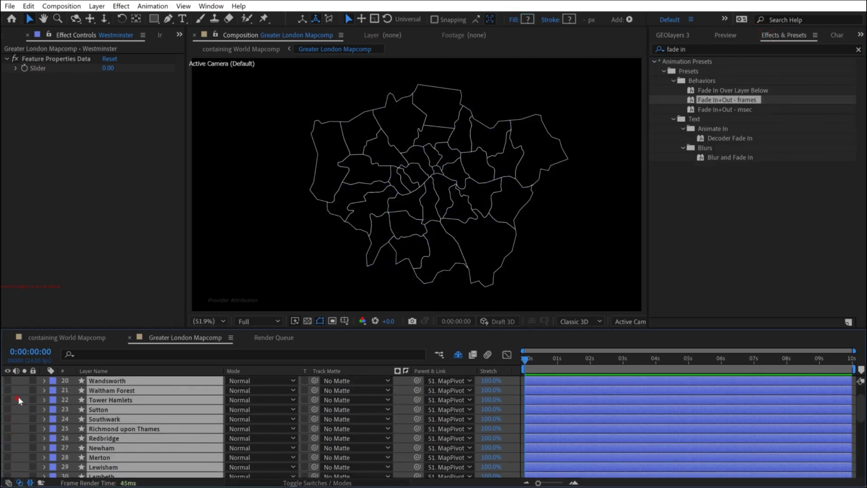
pyautogui.scroll(1, 18, 397)
pyautogui.click(107, 382)
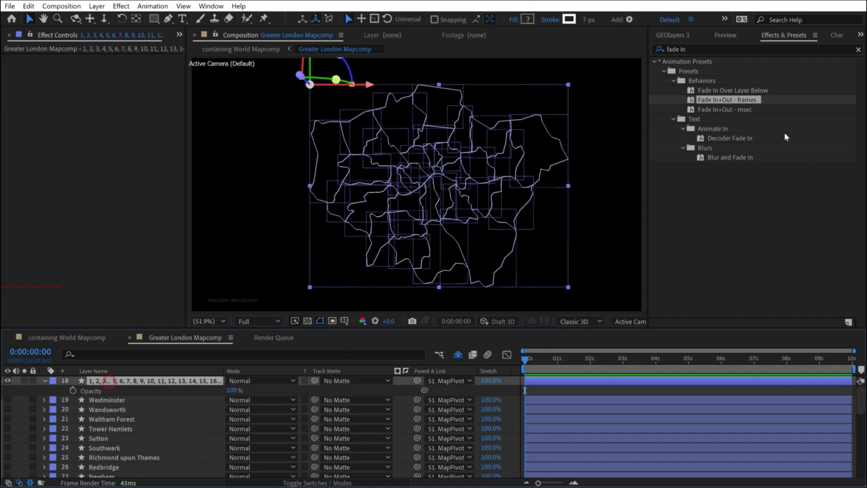
pyautogui.doubleClick(722, 100)
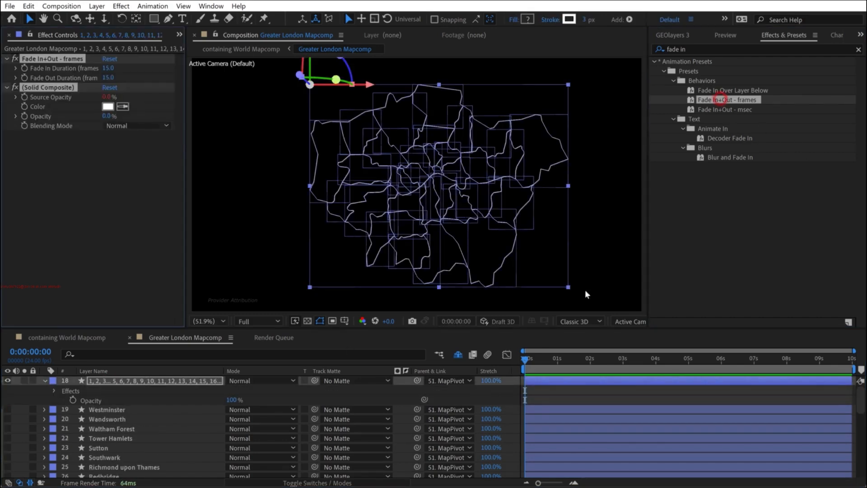
pyautogui.click(556, 391)
pyautogui.press('space')
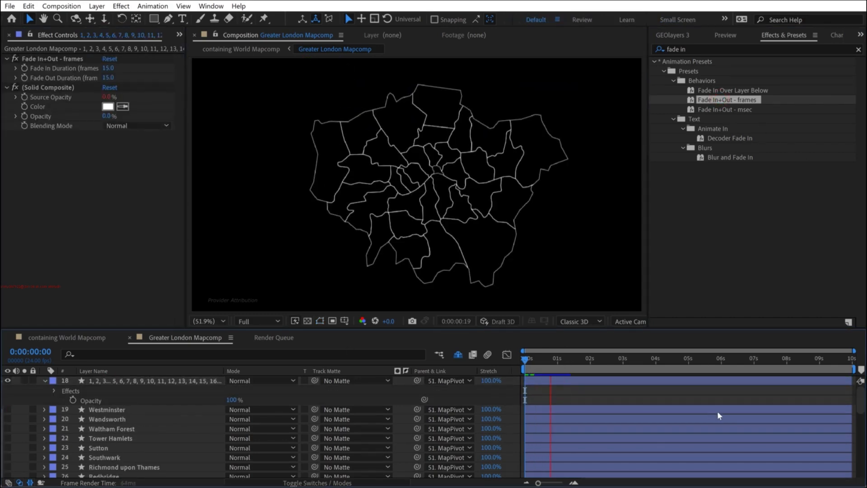
pyautogui.click(90, 337)
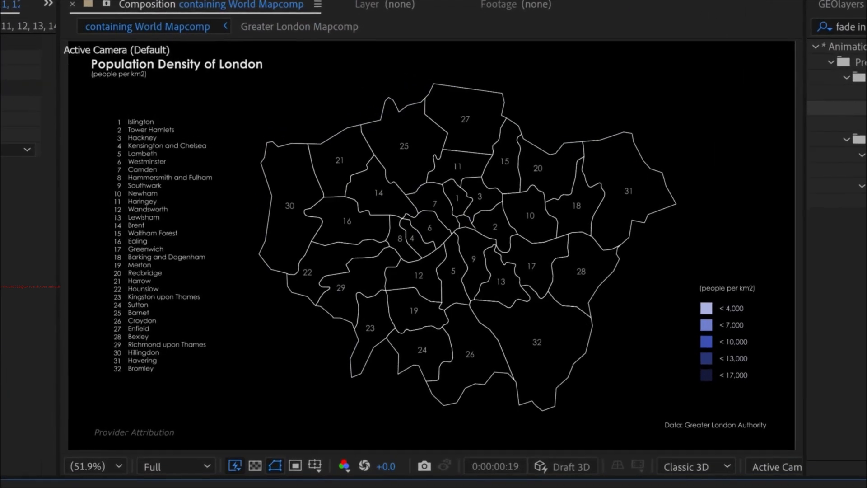
pyautogui.press('space')
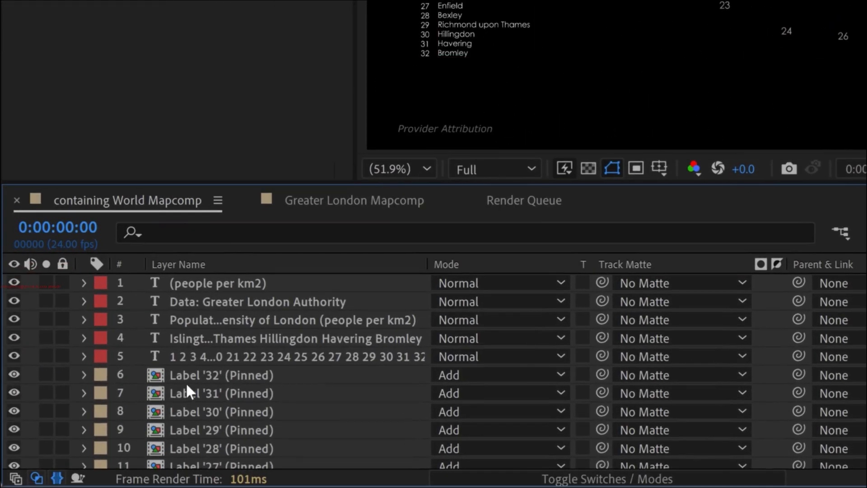
# - Stagger the pinned label layers from Label '32' to Label '1' in time with GEOlayers 3's "stagger layers up" script
pyautogui.click(267, 378)
pyautogui.scroll(-3, 211, 375)
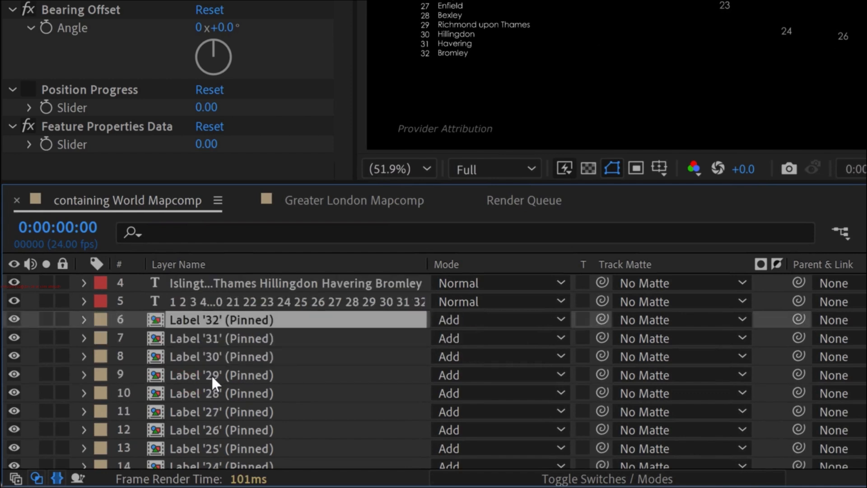
pyautogui.scroll(-6, 211, 384)
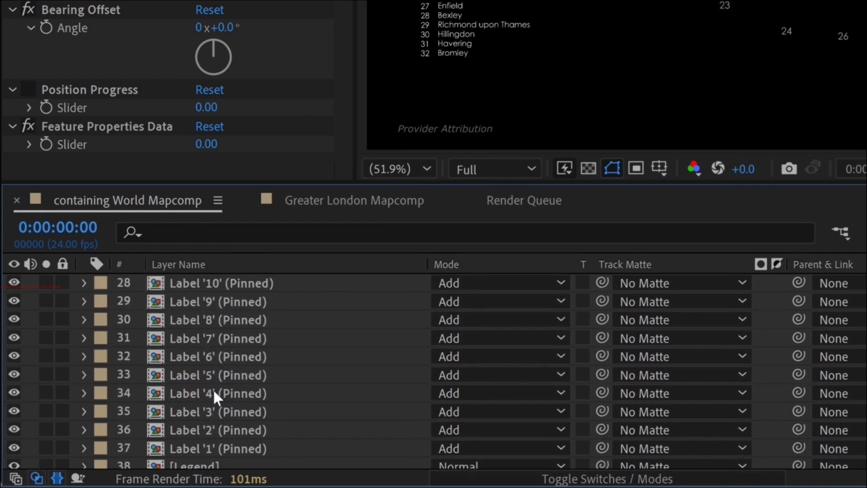
pyautogui.keyDown('shift'); pyautogui.click(226, 444); pyautogui.keyUp('shift')
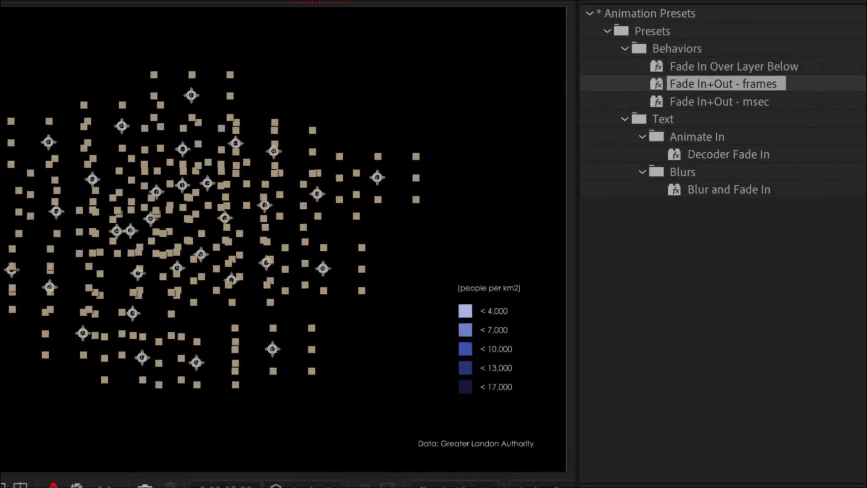
pyautogui.click(525, 22)
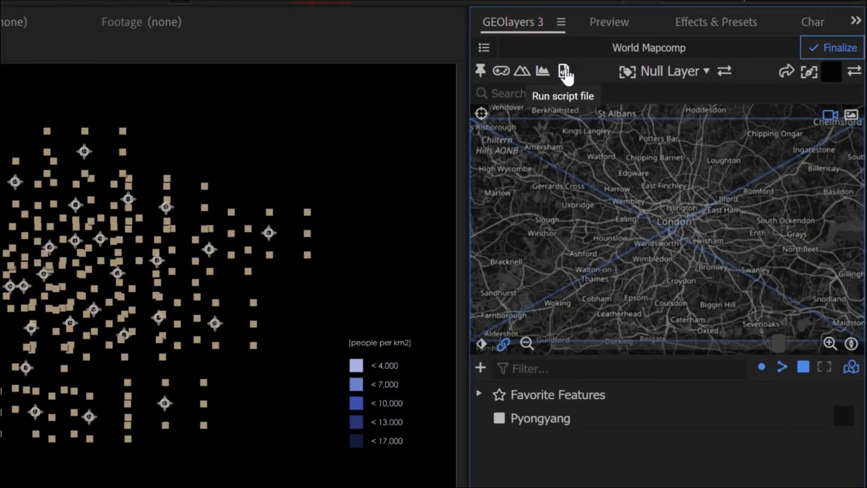
pyautogui.click(564, 71)
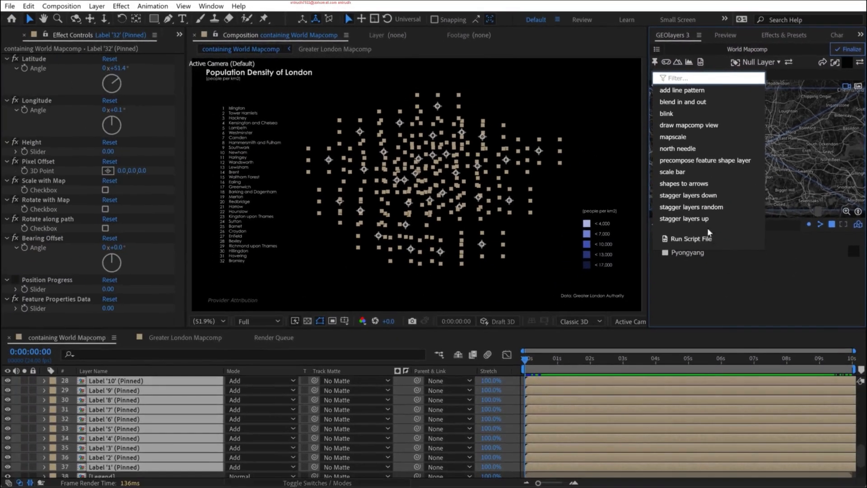
pyautogui.click(679, 220)
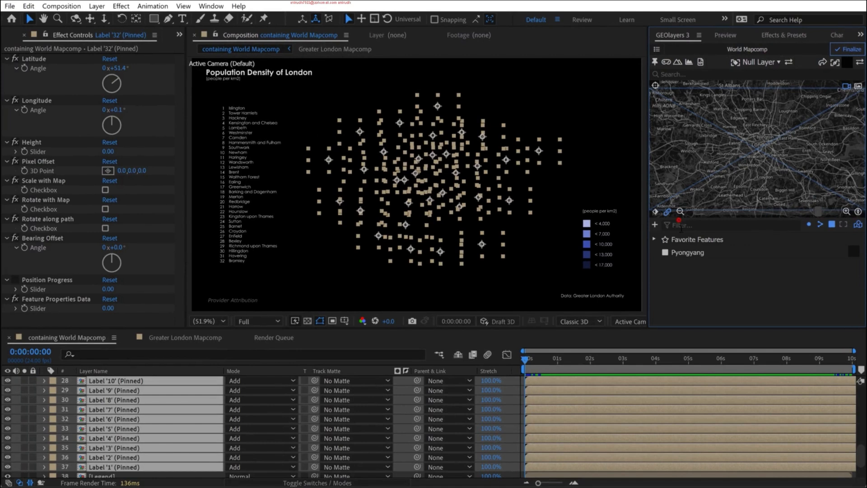
pyautogui.click(19, 405)
pyautogui.click(436, 165)
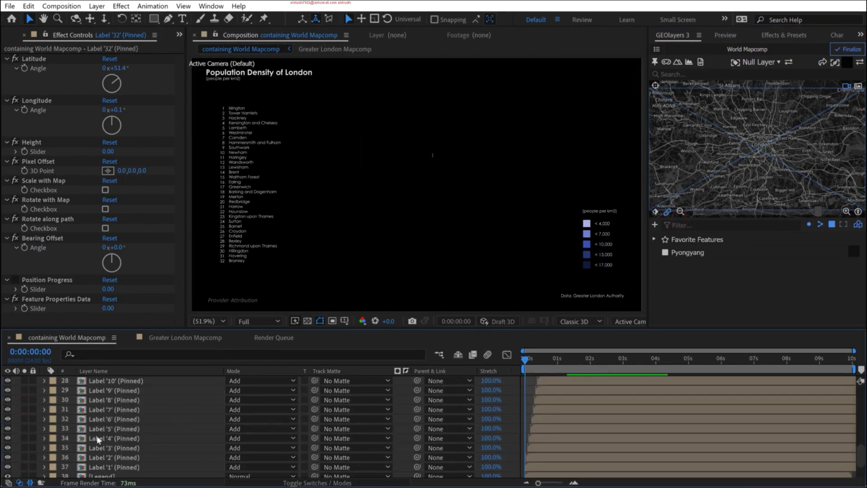
# - Apply the Fade In+Out - frames preset to all pinned label layers, Label '1' through Label '32', and preview the animation
pyautogui.click(116, 467)
pyautogui.scroll(8, 545, 423)
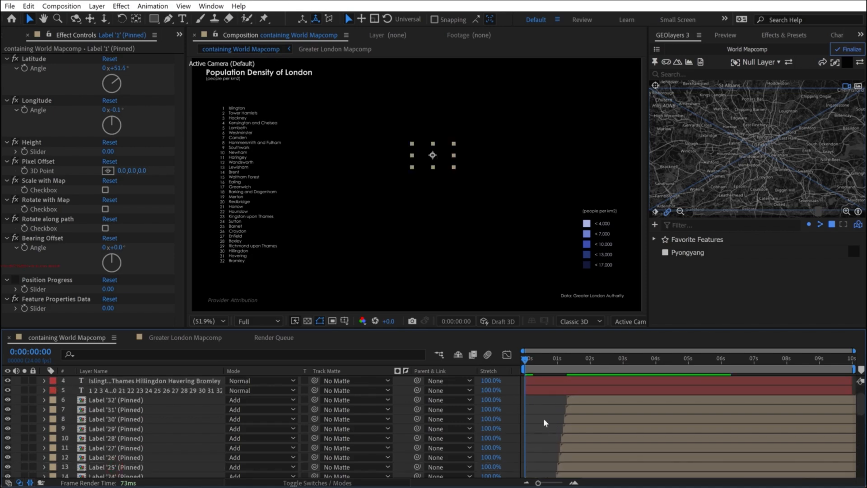
pyautogui.keyDown('shift'); pyautogui.click(600, 400); pyautogui.keyUp('shift')
pyautogui.click(773, 37)
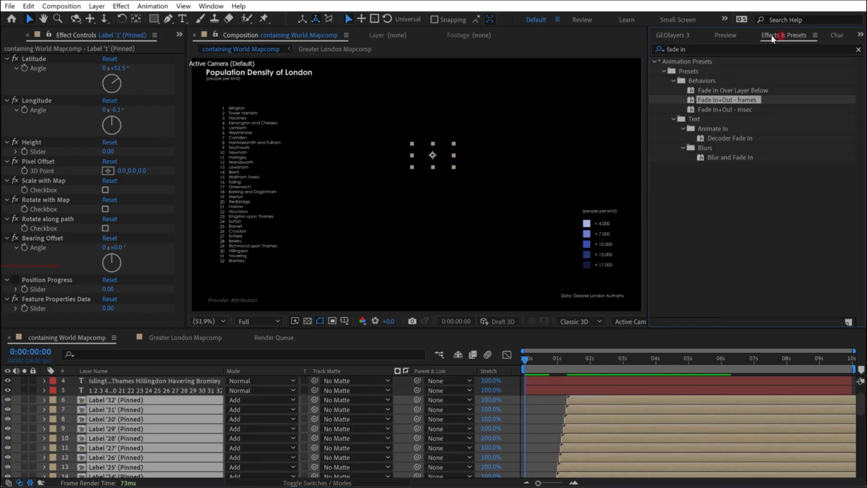
pyautogui.doubleClick(705, 100)
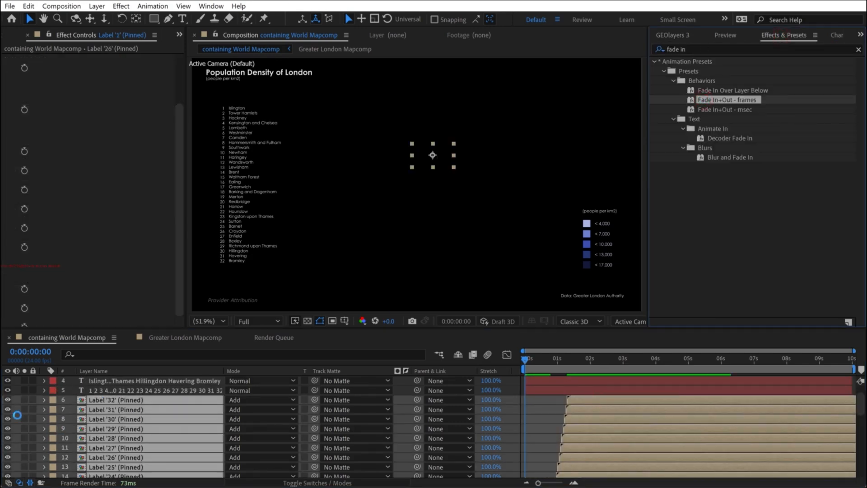
pyautogui.click(554, 408)
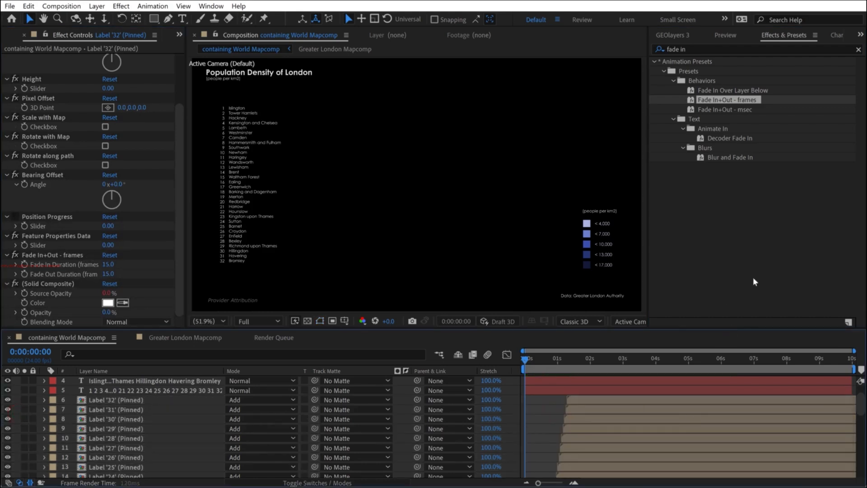
pyautogui.press('space')
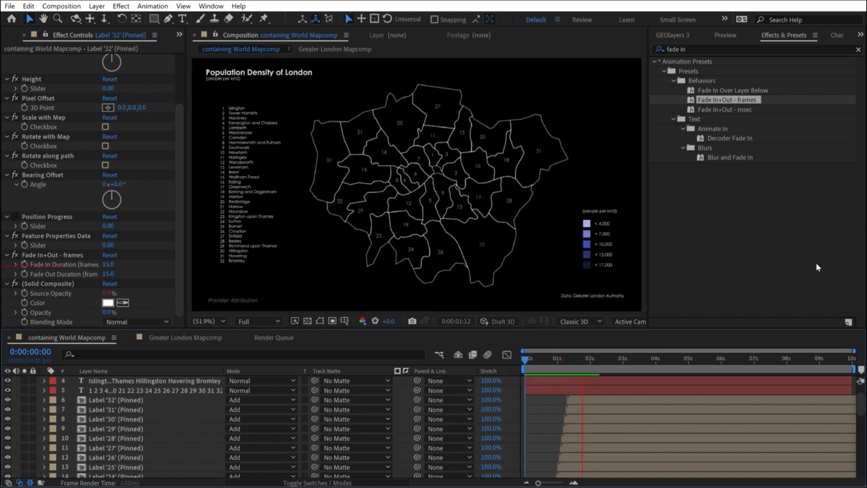
pyautogui.press('space')
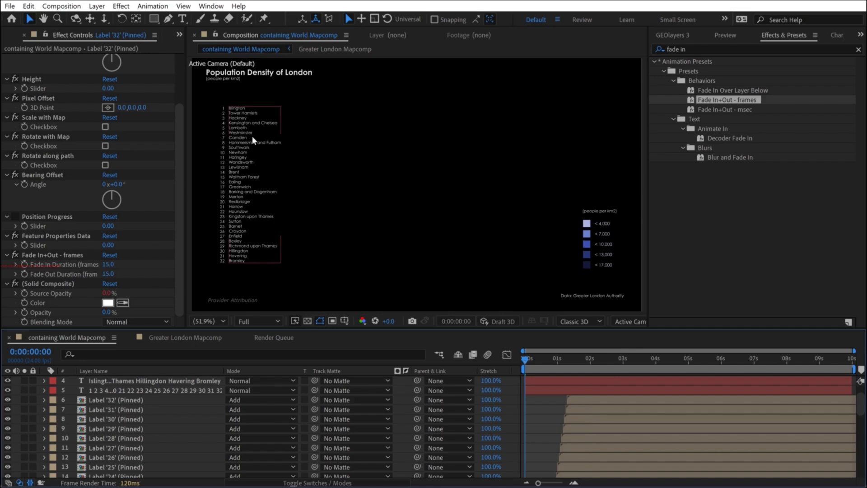
# - Apply the Slow Fade On preset from the Text Animate In presets to the borough name list layer
pyautogui.click(245, 132)
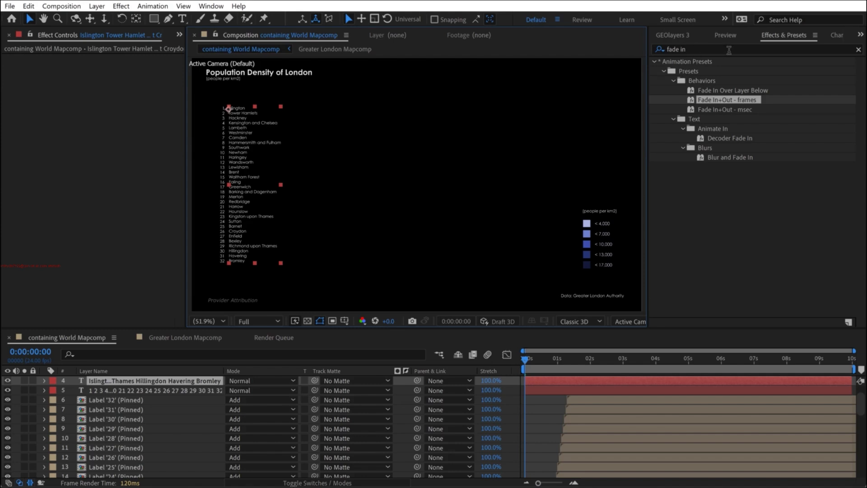
pyautogui.click(858, 49)
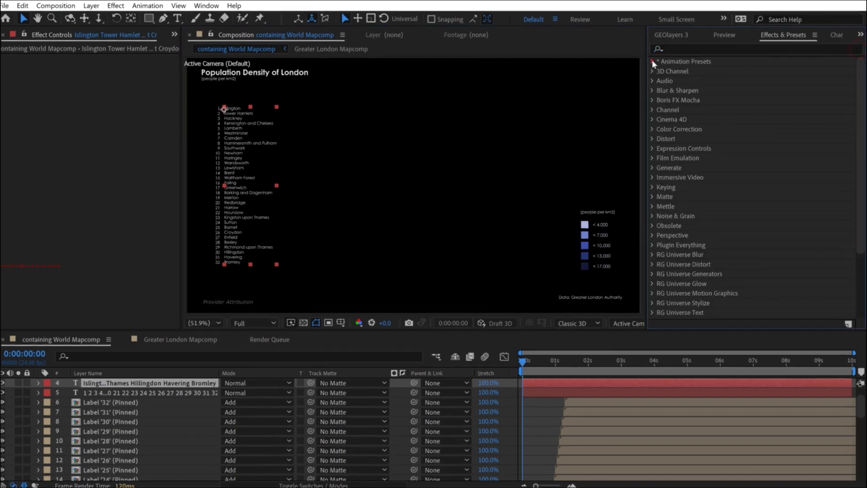
pyautogui.click(654, 61)
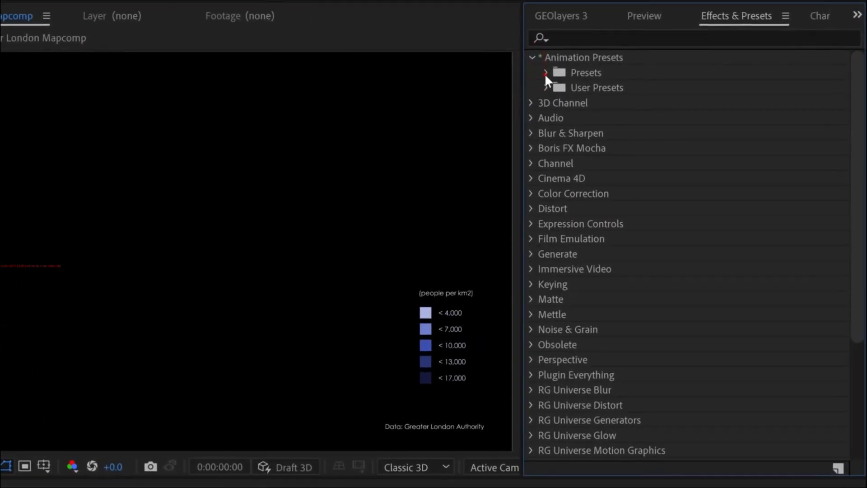
pyautogui.click(545, 73)
pyautogui.click(561, 238)
pyautogui.scroll(-1, 567, 230)
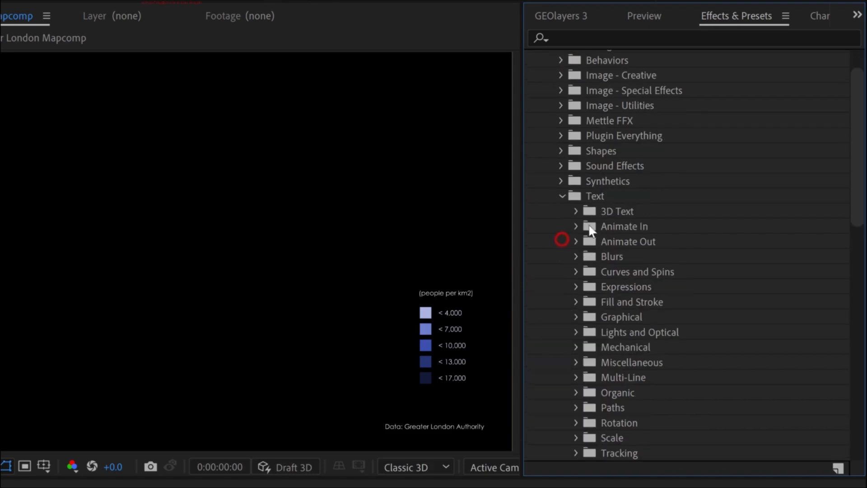
pyautogui.click(576, 225)
pyautogui.scroll(-8, 632, 207)
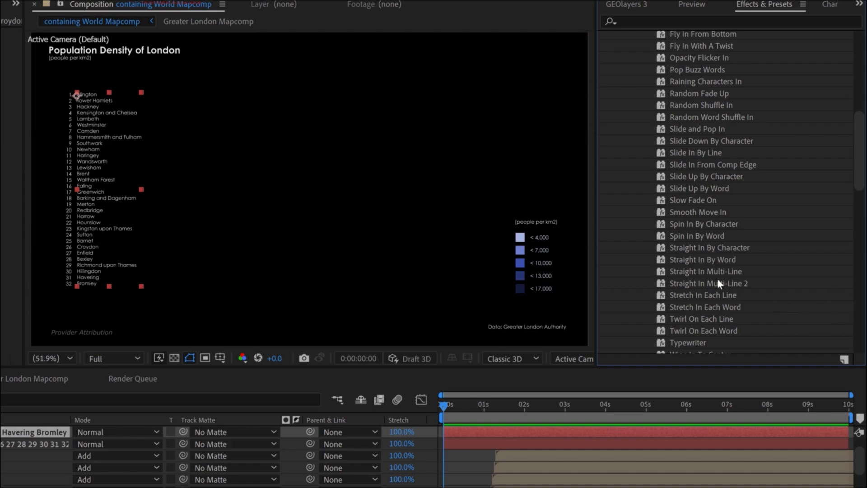
pyautogui.scroll(3, 726, 275)
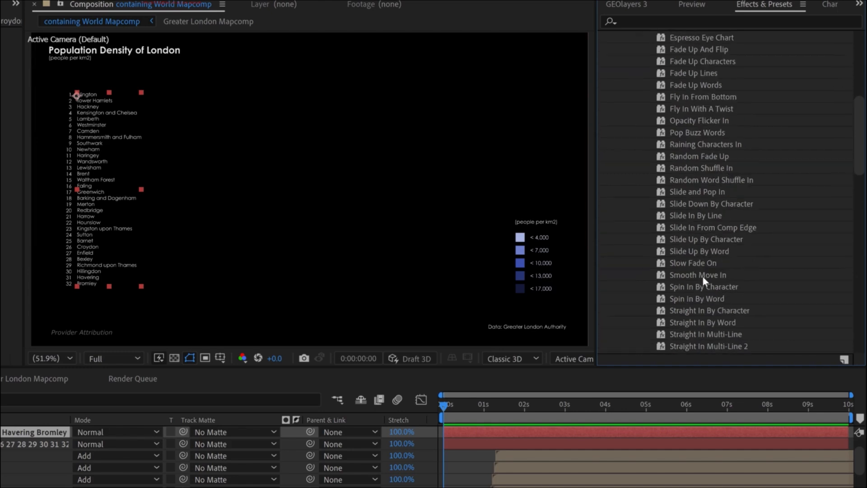
pyautogui.click(686, 263)
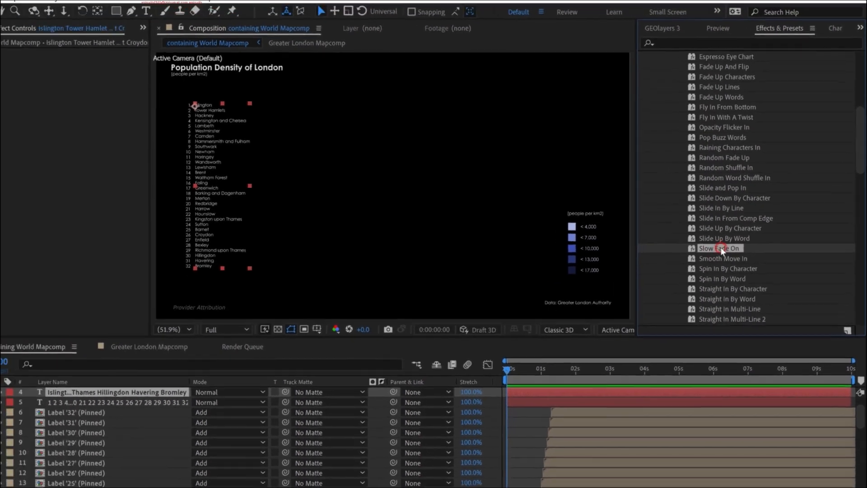
pyautogui.moveTo(691, 264); pyautogui.dragTo(128, 413)
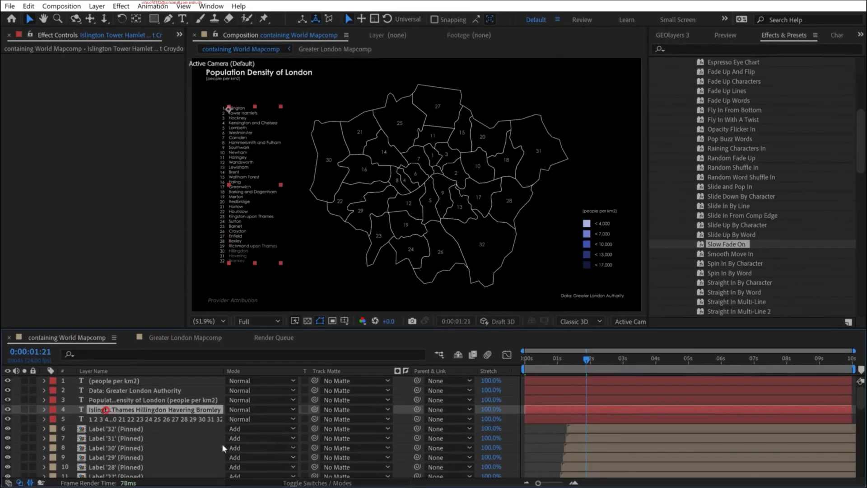
# - Reveal the borough name list's keyframes and move its ending Range Selector Offset keyframe to 0:00:01:08
pyautogui.press('u')
pyautogui.moveTo(590, 429); pyautogui.dragTo(562, 431)
pyautogui.click(522, 361)
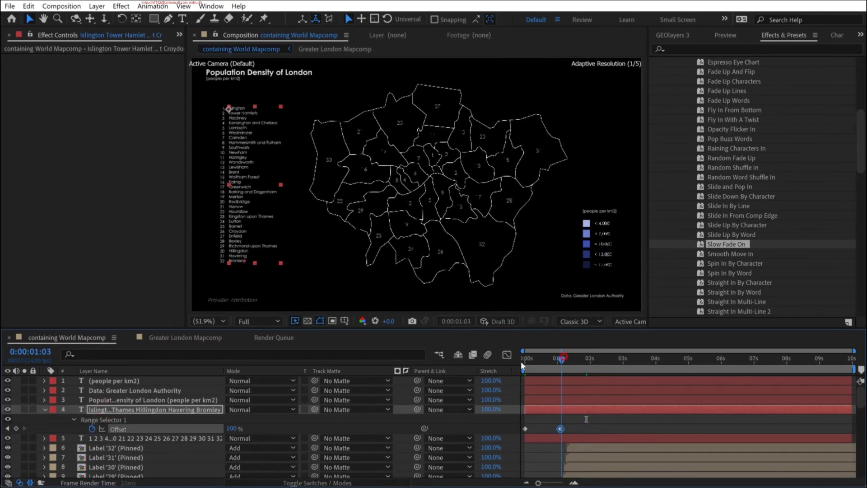
pyautogui.press('space')
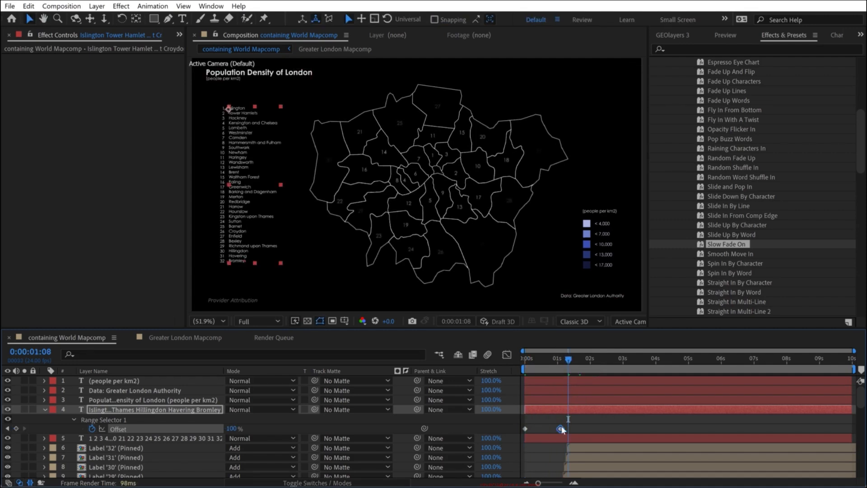
pyautogui.moveTo(563, 429); pyautogui.dragTo(569, 430)
# - Apply the Slow Fade On preset to the rank-number text layer at 0:00:00:00
pyautogui.press('Home')
pyautogui.click(135, 440)
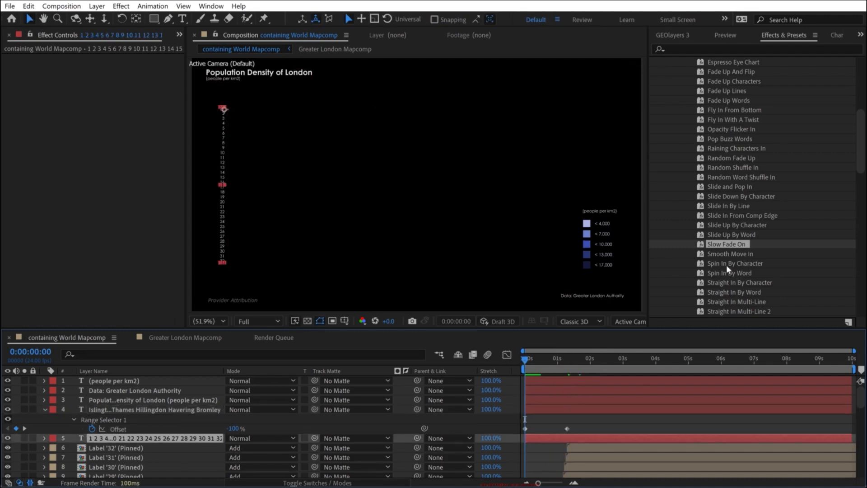
pyautogui.doubleClick(722, 246)
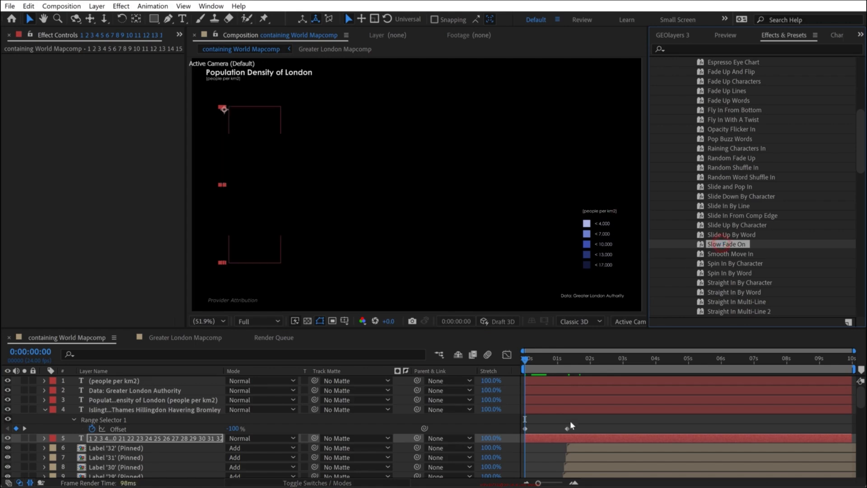
# - Reveal the rank-number text layer's keyframes and align its ending Range Selector Offset keyframe with the borough name list's ending keyframe
pyautogui.press('u')
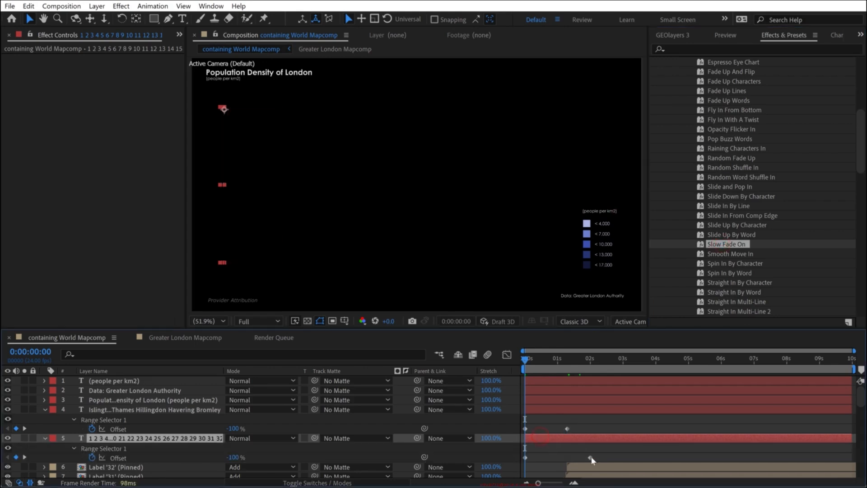
pyautogui.click(586, 457)
pyautogui.moveTo(578, 461); pyautogui.dragTo(571, 459)
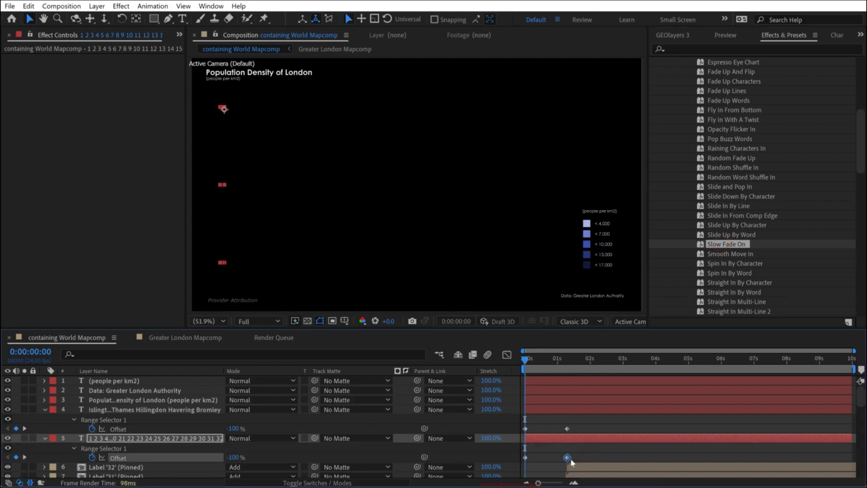
# - Preview the fade-in of the ranked list, borough outlines and labels, checking through to about three seconds
pyautogui.click(580, 420)
pyautogui.press('space')
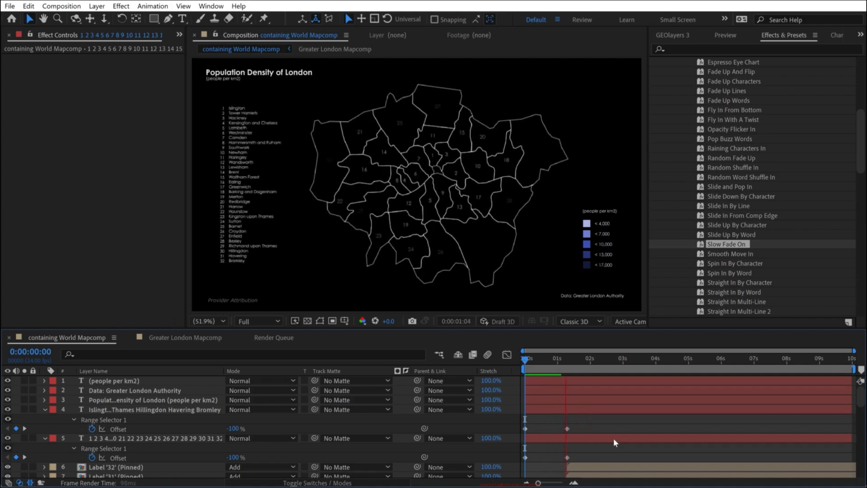
pyautogui.click(586, 358)
pyautogui.click(581, 360)
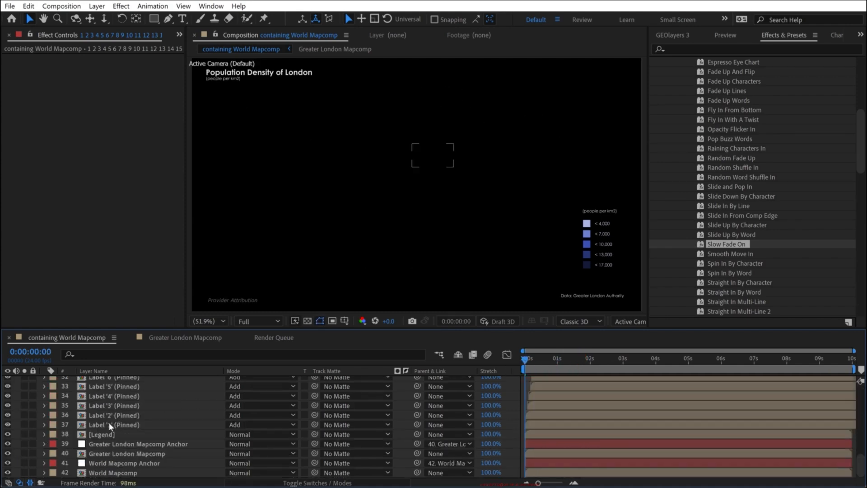
pyautogui.press('space')
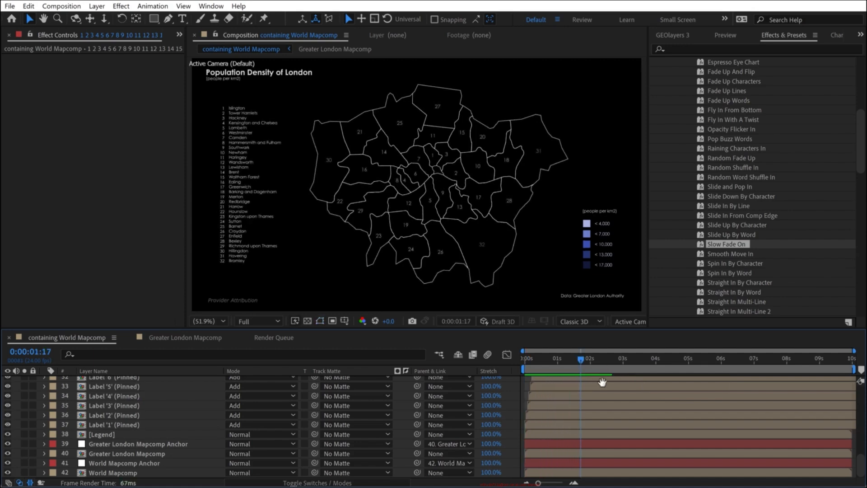
pyautogui.moveTo(624, 359); pyautogui.dragTo(649, 359)
pyautogui.click(625, 366)
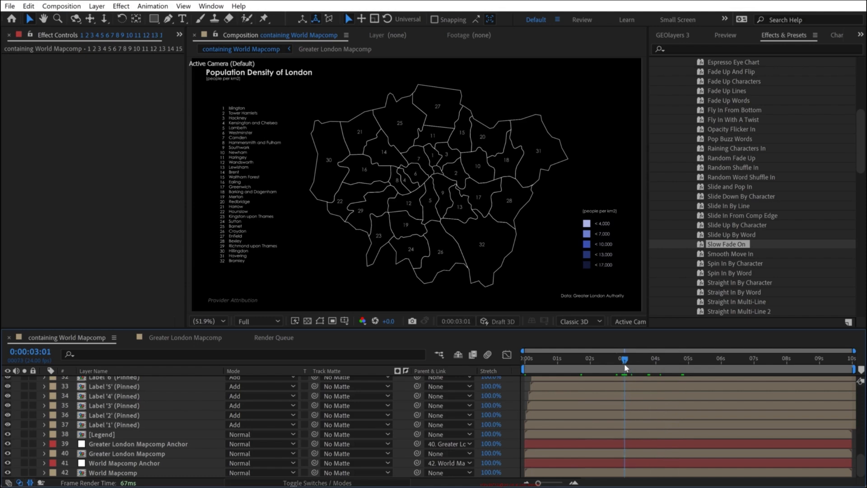
pyautogui.scroll(10, 159, 423)
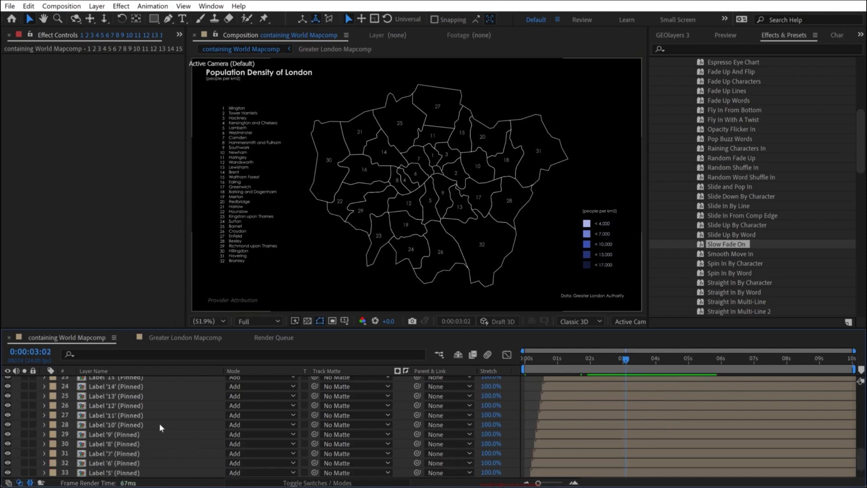
# - In the Greater London Mapcomp, make all borough shape layers from Westminster through Barking and Dagenham visible
pyautogui.click(183, 337)
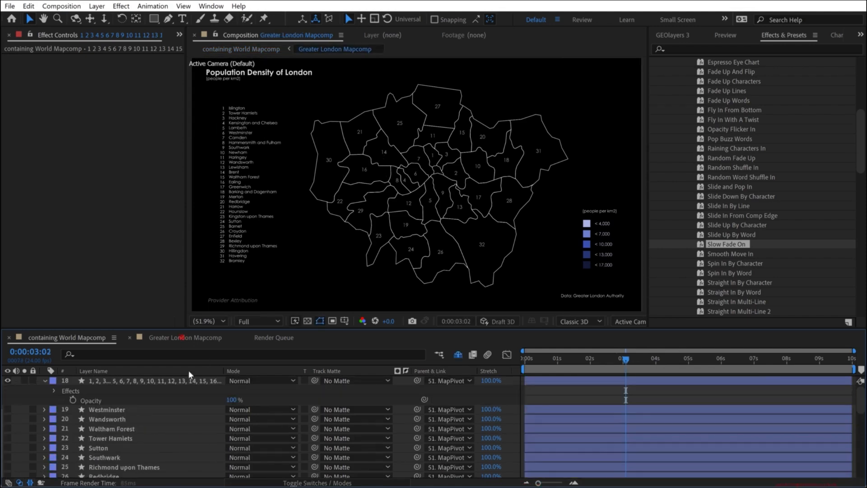
pyautogui.click(90, 411)
pyautogui.scroll(-8, 111, 418)
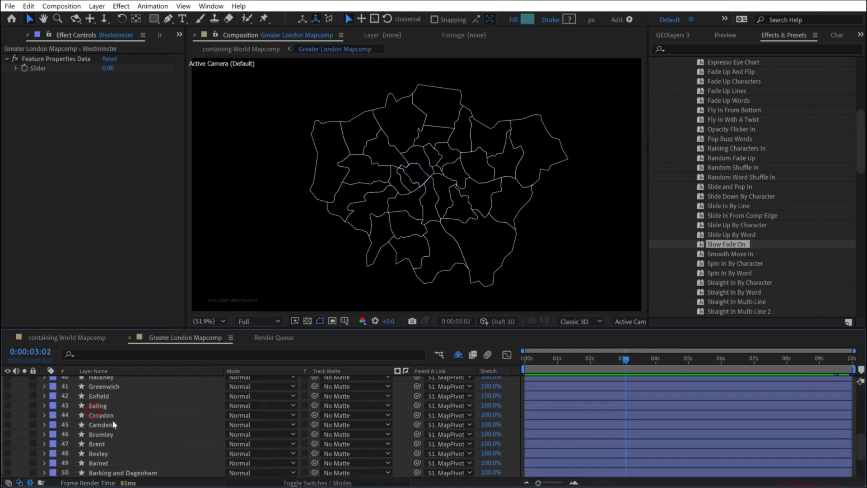
pyautogui.keyDown('shift'); pyautogui.click(116, 471); pyautogui.keyUp('shift')
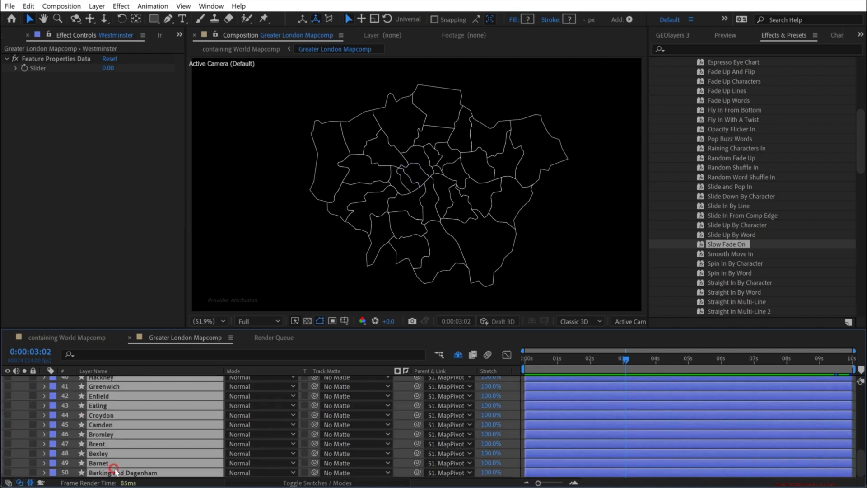
pyautogui.click(7, 444)
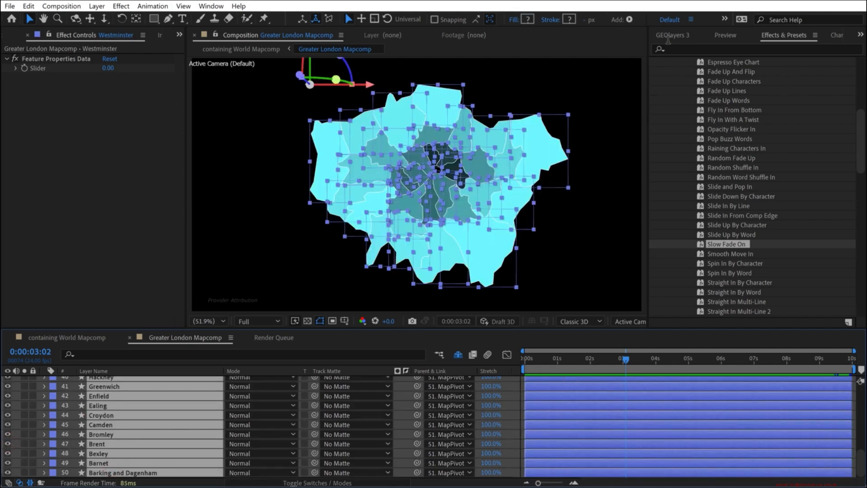
# - Run the GEOlayers 3 stagger layers random script on the selected borough layers and preview their staggered appearance
pyautogui.click(667, 36)
pyautogui.click(700, 61)
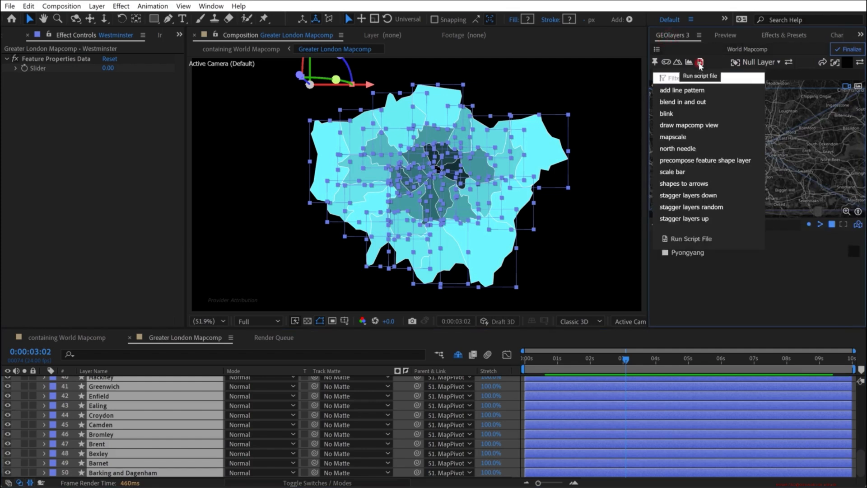
pyautogui.click(692, 206)
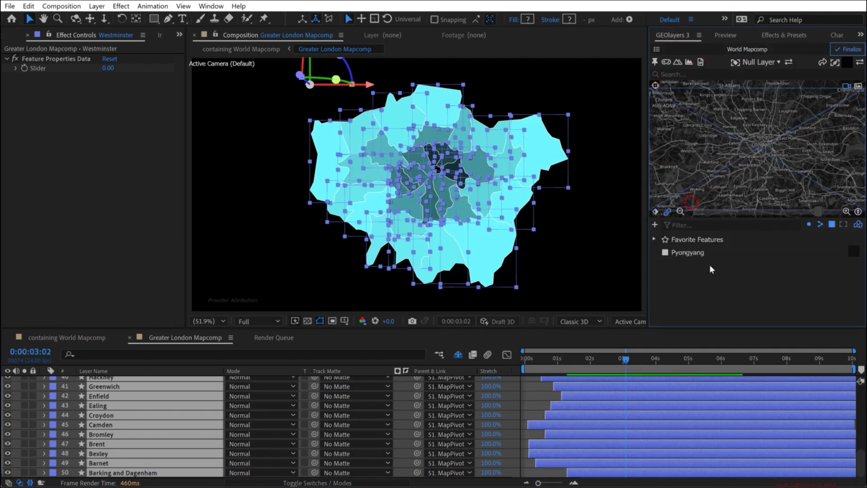
pyautogui.moveTo(561, 361)
pyautogui.mouseDown()
pyautogui.moveTo(510, 369)
pyautogui.moveTo(572, 360)
pyautogui.mouseUp()
pyautogui.press('space')
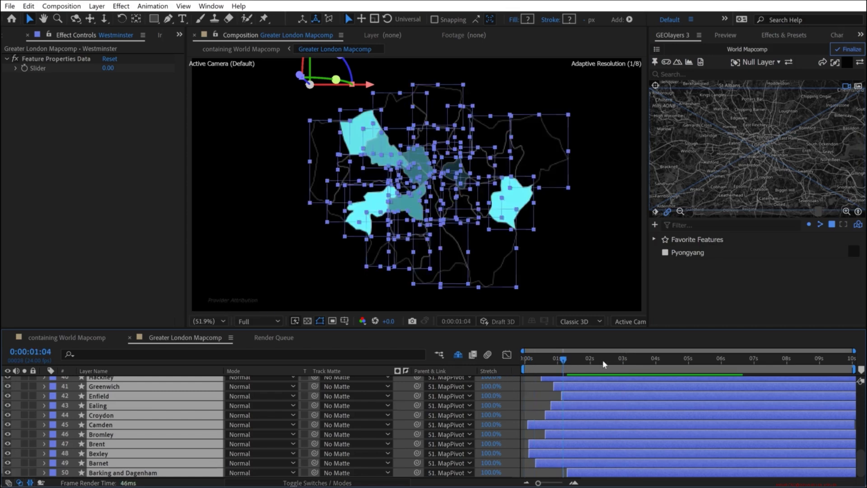
# - Shift all staggered borough layers together so they begin appearing around 0:00:03:00, checking the offsets in an enlarged timeline
pyautogui.click(612, 358)
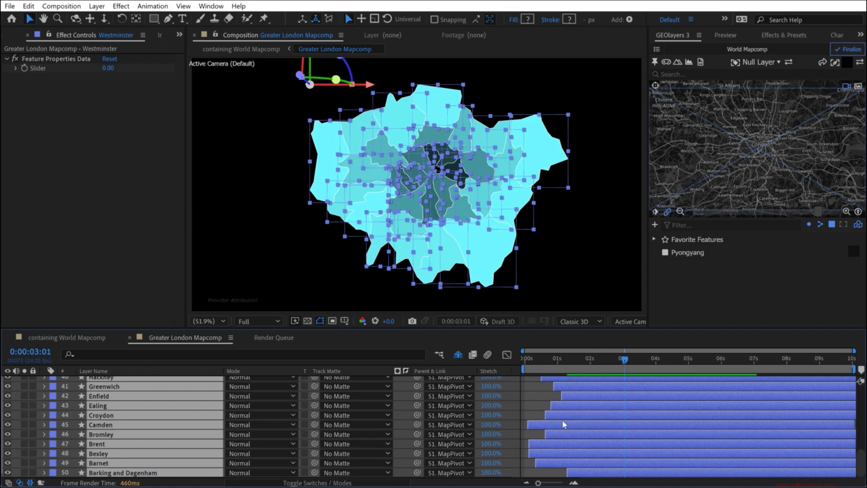
pyautogui.moveTo(557, 422); pyautogui.dragTo(638, 420)
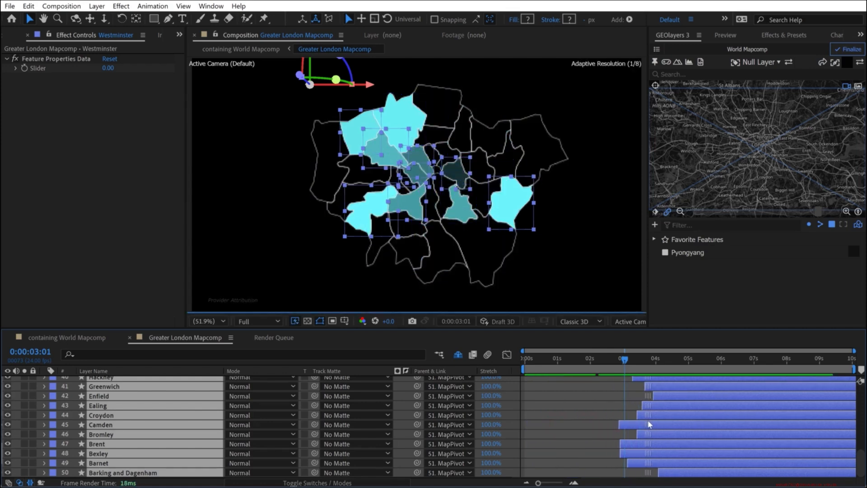
pyautogui.press('`')
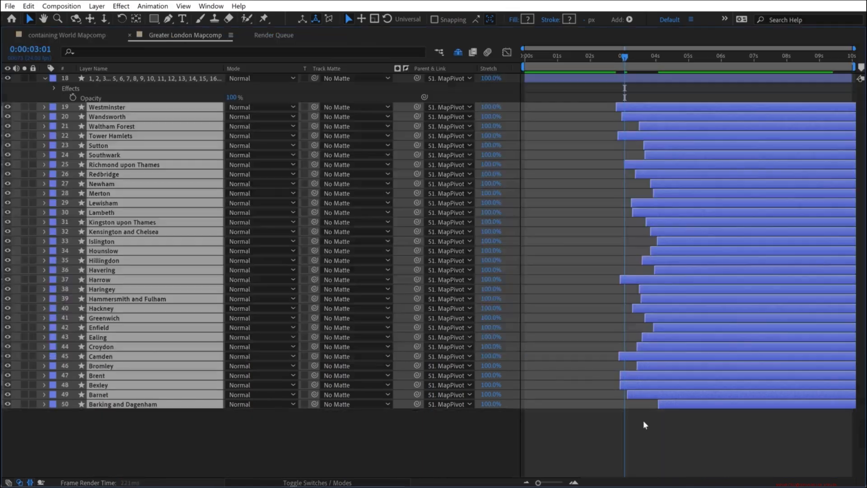
pyautogui.press('`')
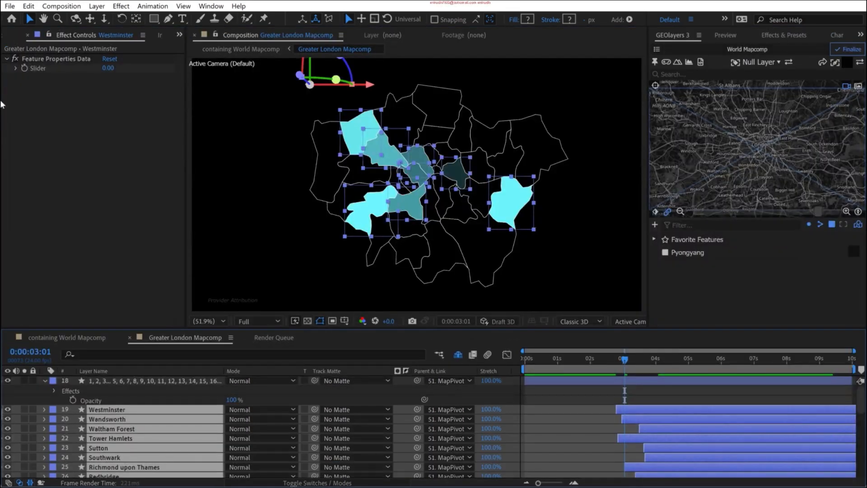
# - Apply the Fade In+Out - frames preset to all the borough shape layers and preview the animation
pyautogui.click(773, 33)
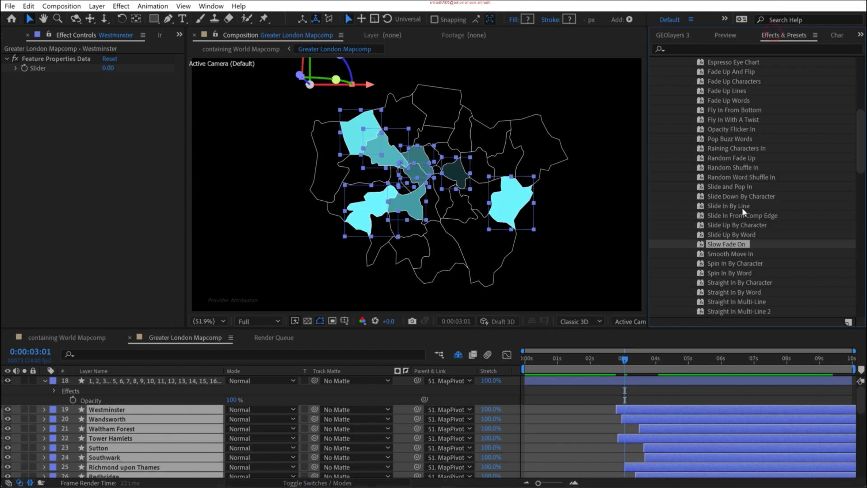
pyautogui.scroll(8, 727, 216)
pyautogui.click(703, 47)
pyautogui.write('fade in')
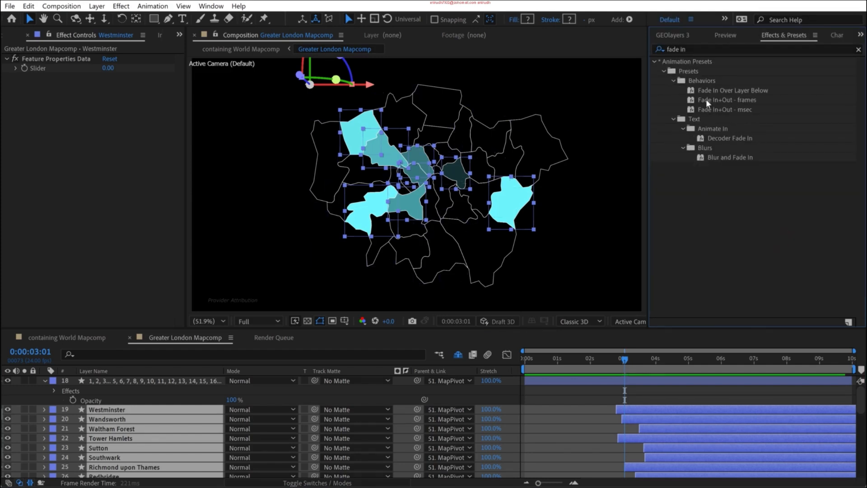
pyautogui.click(724, 99)
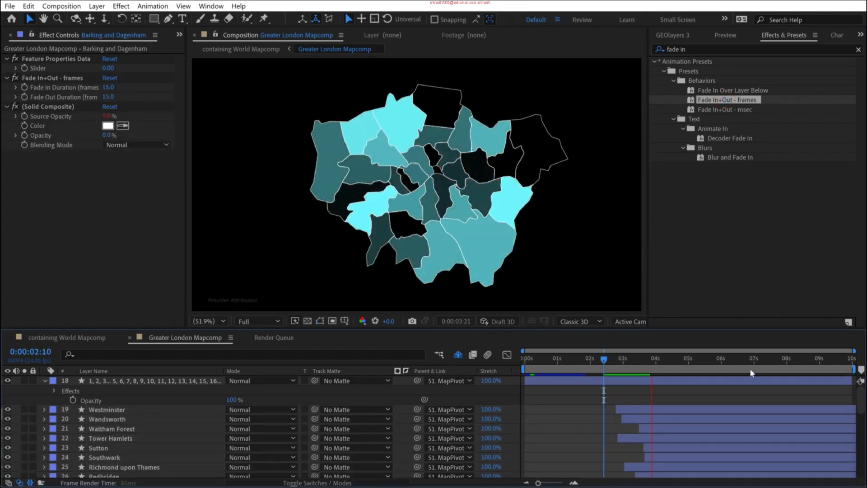
pyautogui.press('space')
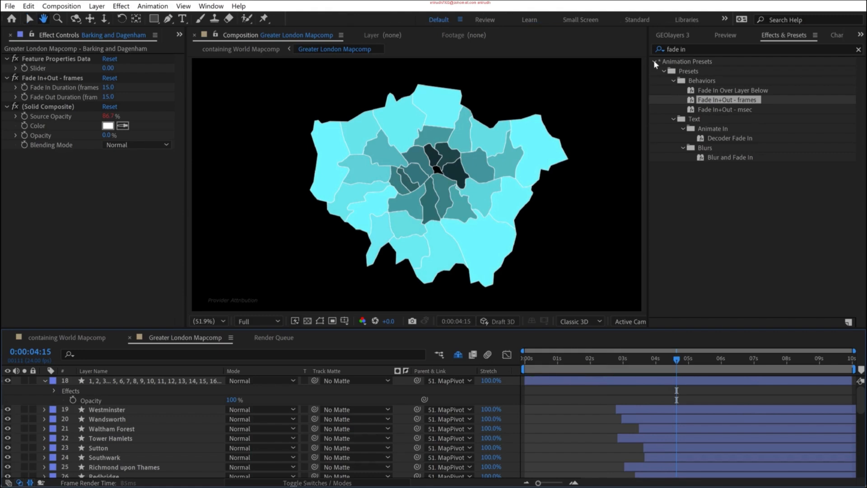
# - Open the Legend precomp from the containing World Mapcomp, unlock its layers and select Shape Layer 1 through Shape Layer 5
pyautogui.click(66, 338)
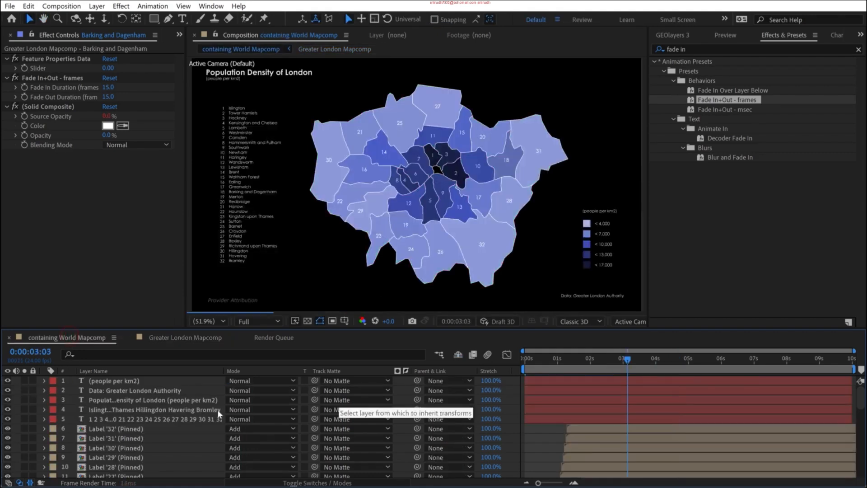
pyautogui.scroll(-10, 152, 407)
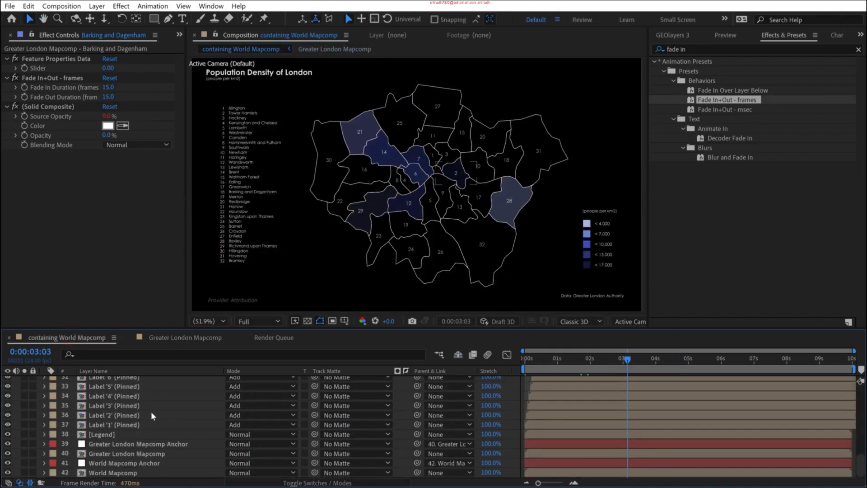
pyautogui.click(104, 434)
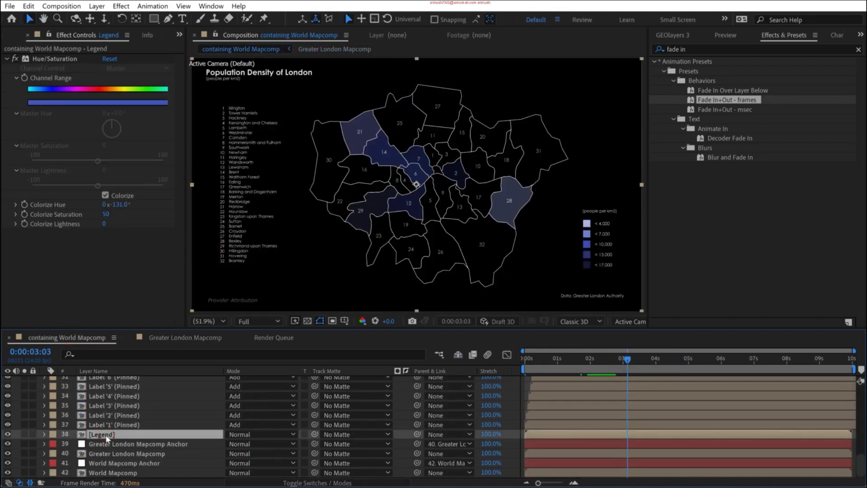
pyautogui.doubleClick(101, 434)
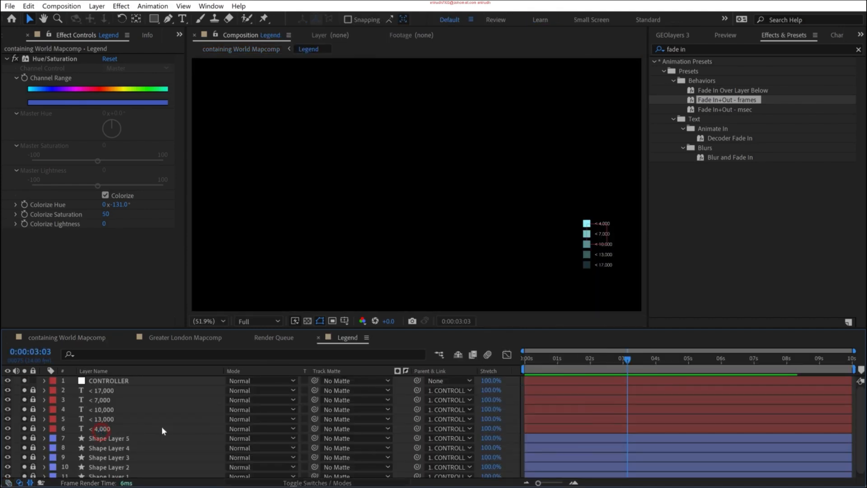
pyautogui.scroll(-1, 117, 448)
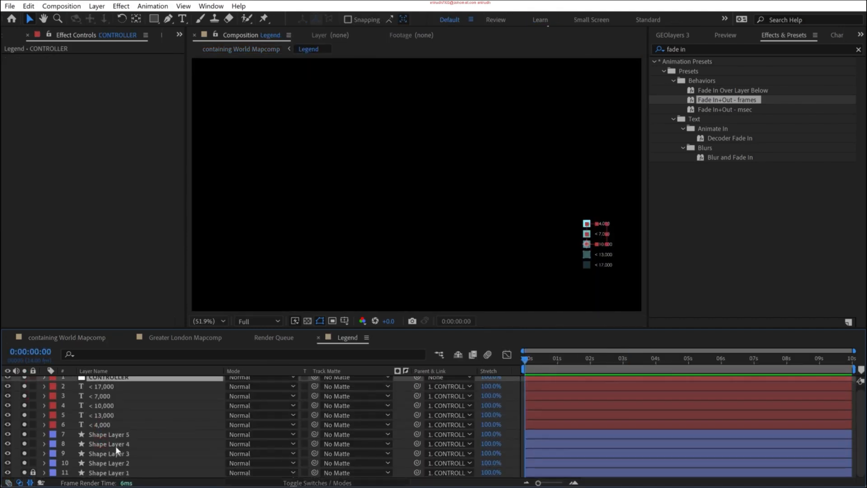
pyautogui.moveTo(36, 475); pyautogui.dragTo(91, 434)
# - Try the stagger layers down script on the five legend shape layers, check the timing and undo it
pyautogui.click(678, 36)
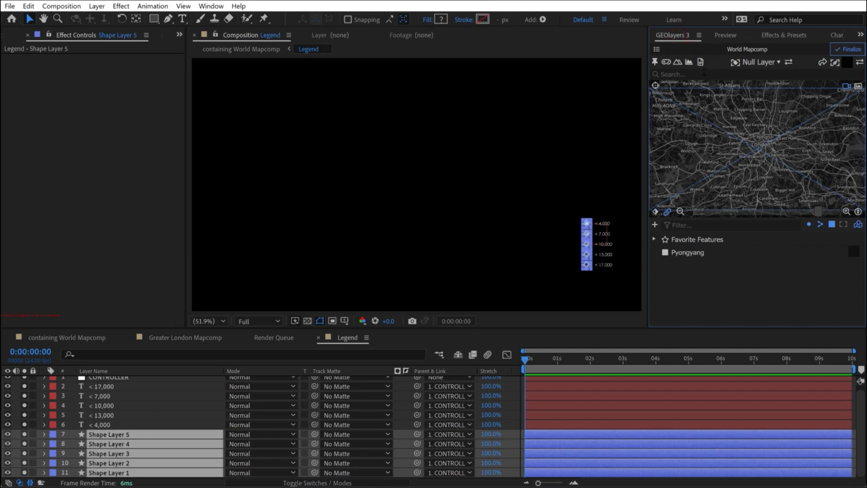
pyautogui.click(700, 62)
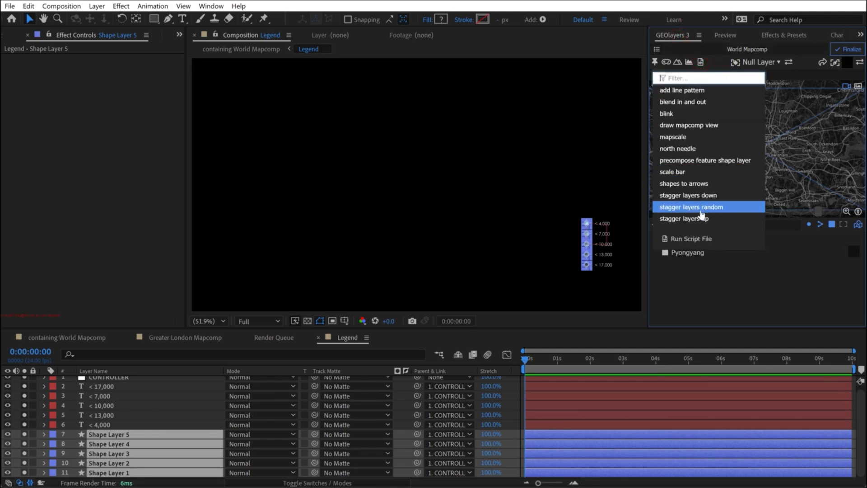
pyautogui.click(700, 195)
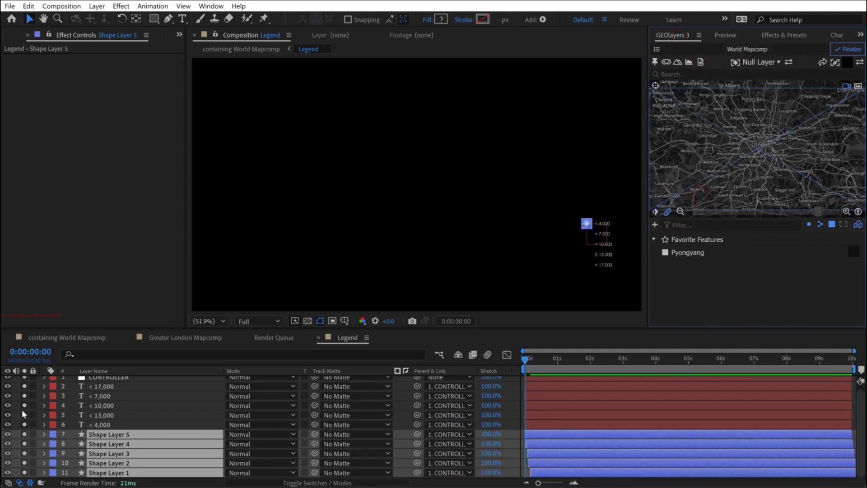
pyautogui.moveTo(525, 367)
pyautogui.mouseDown()
pyautogui.moveTo(539, 361)
pyautogui.moveTo(530, 359)
pyautogui.mouseUp()
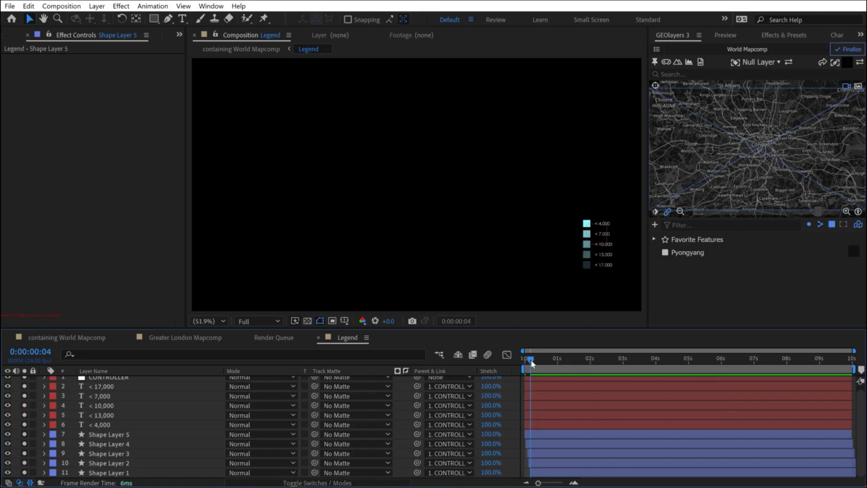
pyautogui.hotkey('ctrl', 'z')
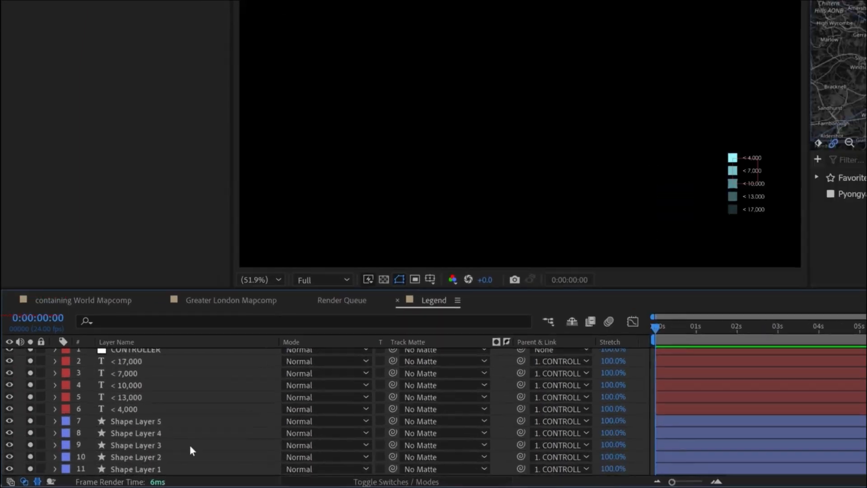
# - Rearrange the legend's shape layers into the stacking order Shape Layer 5, 2, 3, 4, 1
pyautogui.click(135, 434)
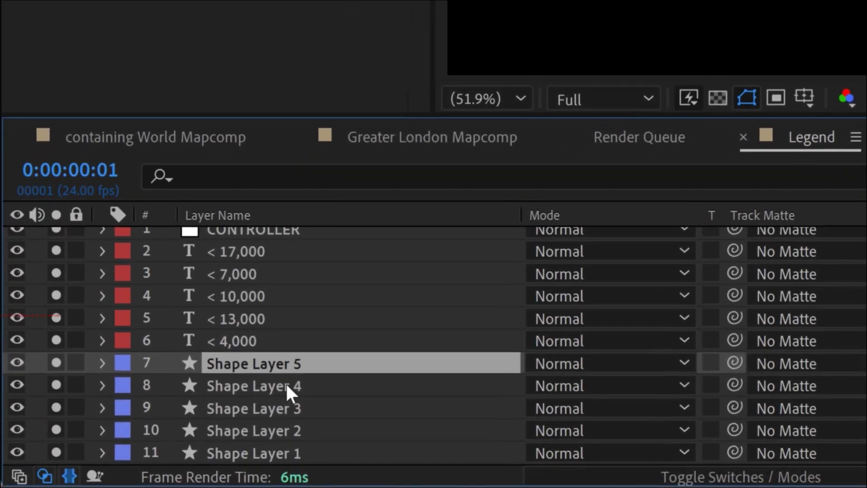
pyautogui.hotkey('ctrl', 'z')
pyautogui.click(226, 382)
pyautogui.moveTo(247, 380); pyautogui.dragTo(268, 404)
pyautogui.moveTo(266, 406); pyautogui.dragTo(267, 377)
# - Move the < 4,000 text layer above the other legend labels, directly below the CONTROLLER layer
pyautogui.click(247, 341)
pyautogui.click(245, 321)
pyautogui.click(238, 294)
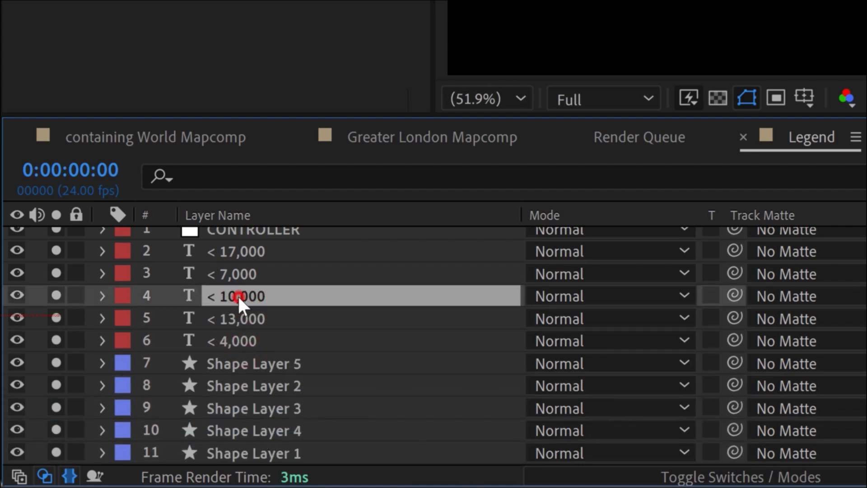
pyautogui.click(237, 338)
pyautogui.moveTo(239, 342); pyautogui.dragTo(236, 244)
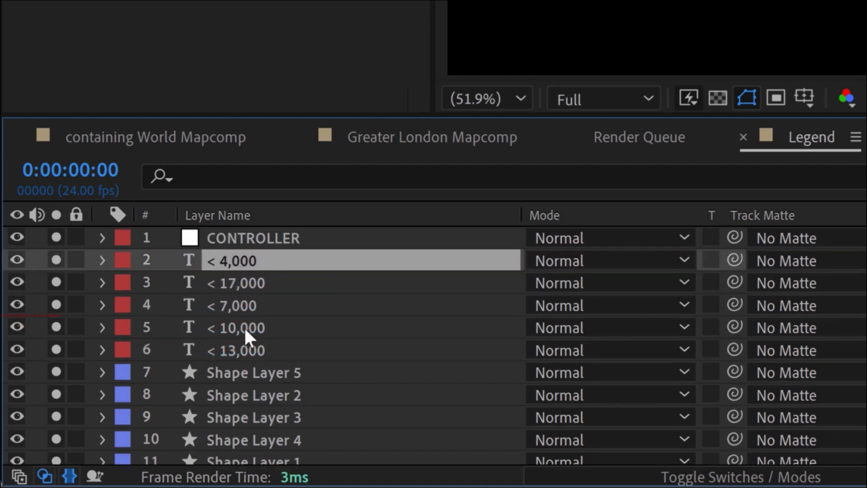
# - Reorder the legend's text layers in ascending order: < 4,000, < 7,000, < 10,000, < 13,000, < 17,000
pyautogui.moveTo(240, 283); pyautogui.dragTo(248, 355)
pyautogui.click(250, 262)
pyautogui.click(246, 288)
pyautogui.click(249, 350)
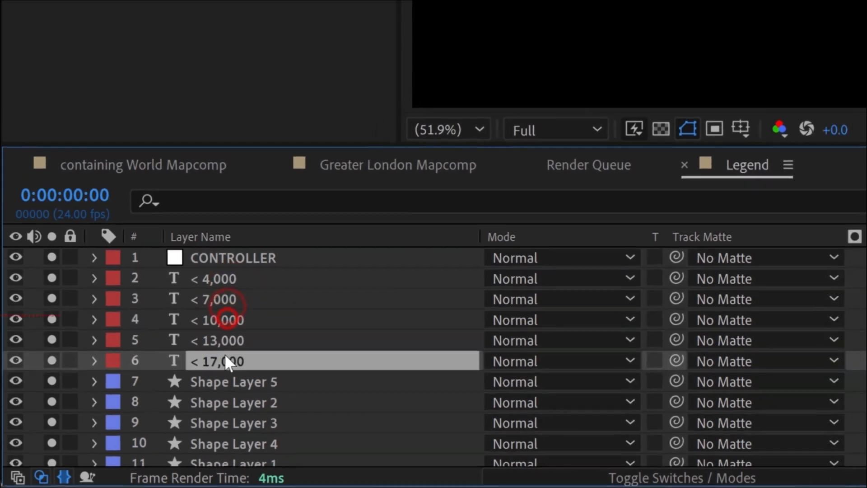
# - Run the stagger layers down script on the five legend shape layers, from Shape Layer 5 through Shape Layer 1
pyautogui.click(257, 369)
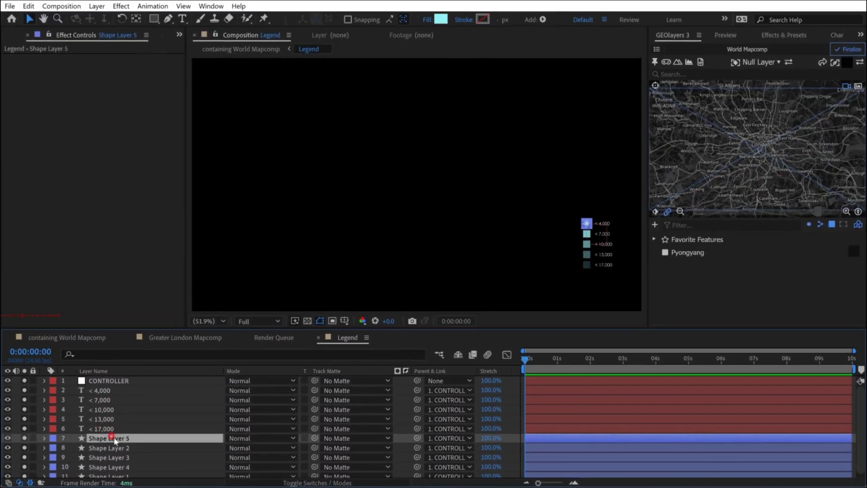
pyautogui.scroll(-1, 117, 456)
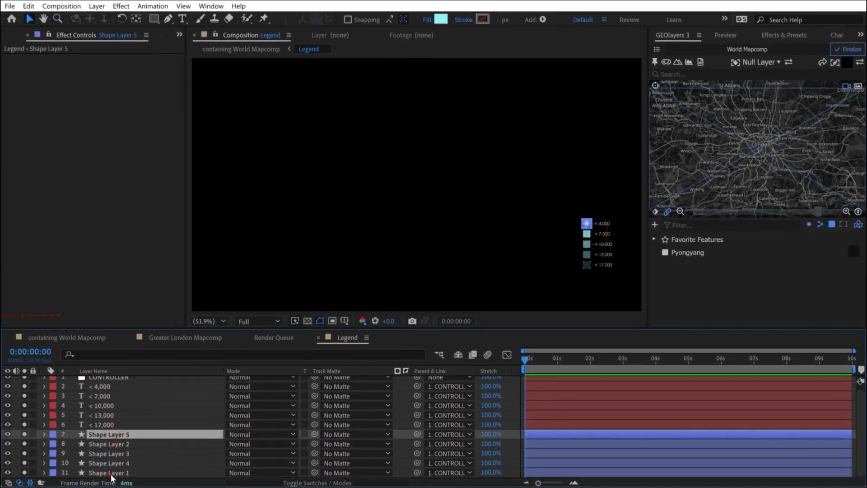
pyautogui.keyDown('shift'); pyautogui.click(111, 474); pyautogui.keyUp('shift')
pyautogui.click(700, 62)
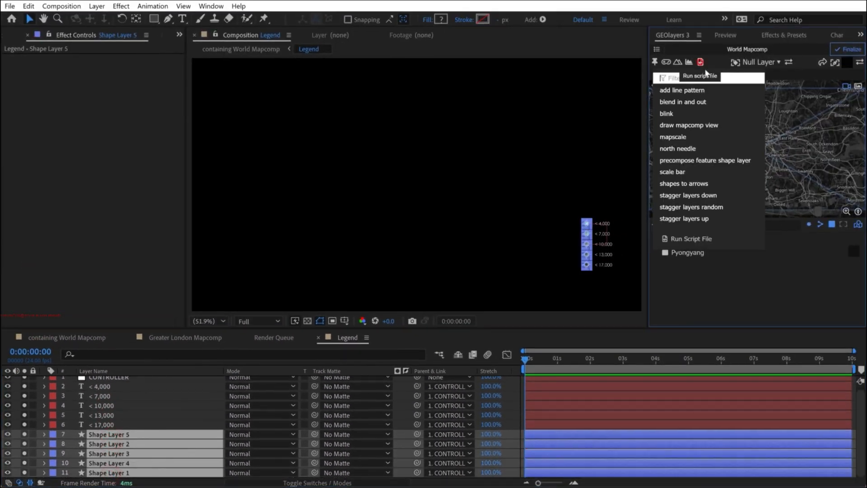
pyautogui.click(707, 196)
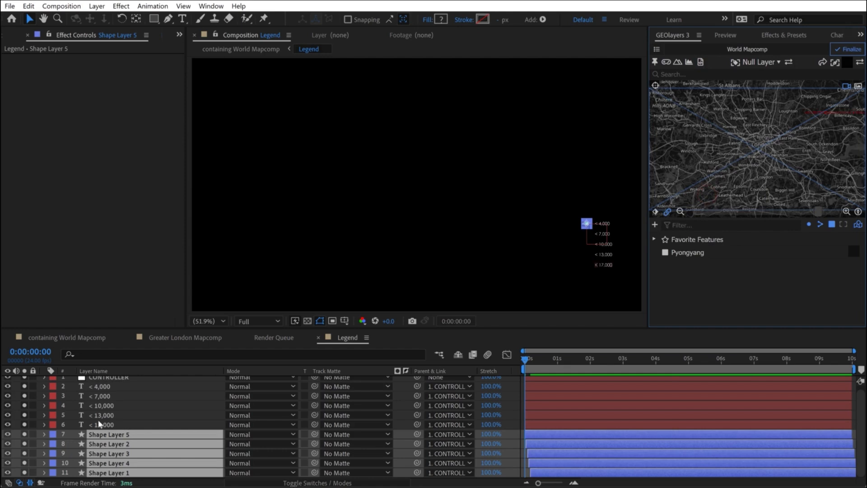
# - Run the stagger layers down script on the five legend text layers, from < 4,000 through < 17,000
pyautogui.click(99, 387)
pyautogui.keyDown('shift'); pyautogui.click(112, 424); pyautogui.keyUp('shift')
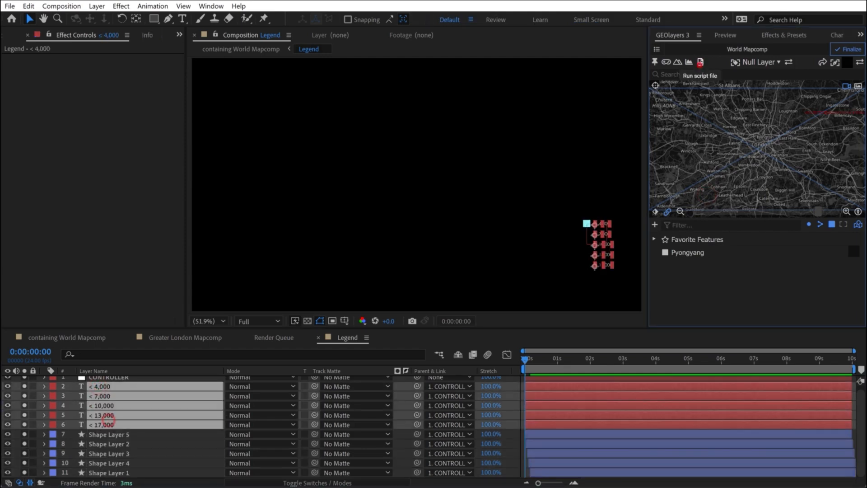
pyautogui.click(700, 62)
pyautogui.click(688, 195)
# - Apply the Fade In+Out - frames preset to all staggered legend text and shape layers and preview the animation
pyautogui.keyDown('shift'); pyautogui.click(573, 470); pyautogui.keyUp('shift')
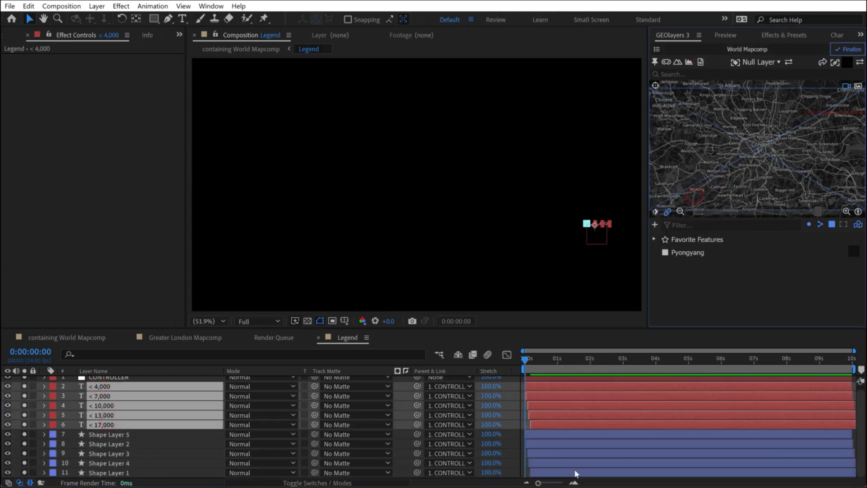
pyautogui.click(780, 36)
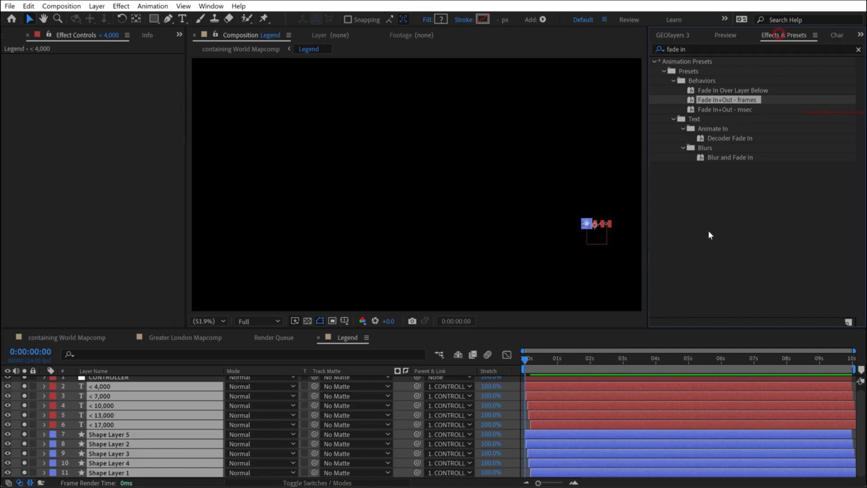
pyautogui.click(513, 368)
pyautogui.press('space')
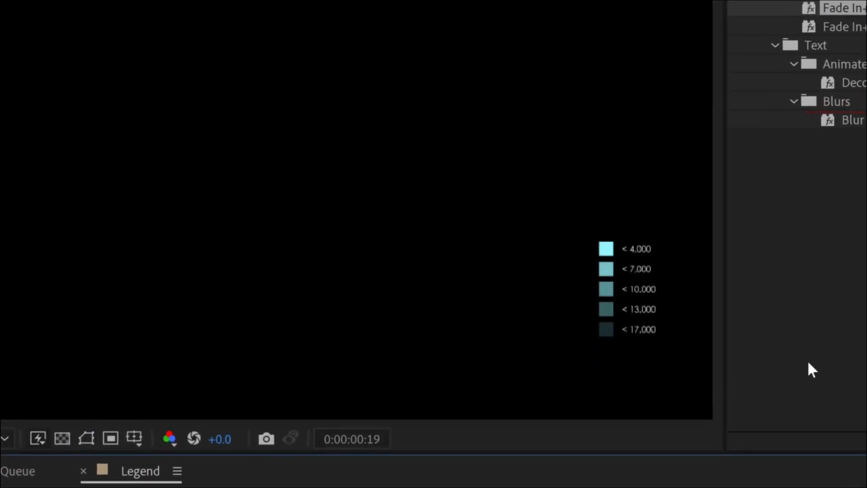
# - Find the 0:00:03:00 mark in containing World Mapcomp and shift the Legend precomp's text and shape layers to start at about that time
pyautogui.click(67, 337)
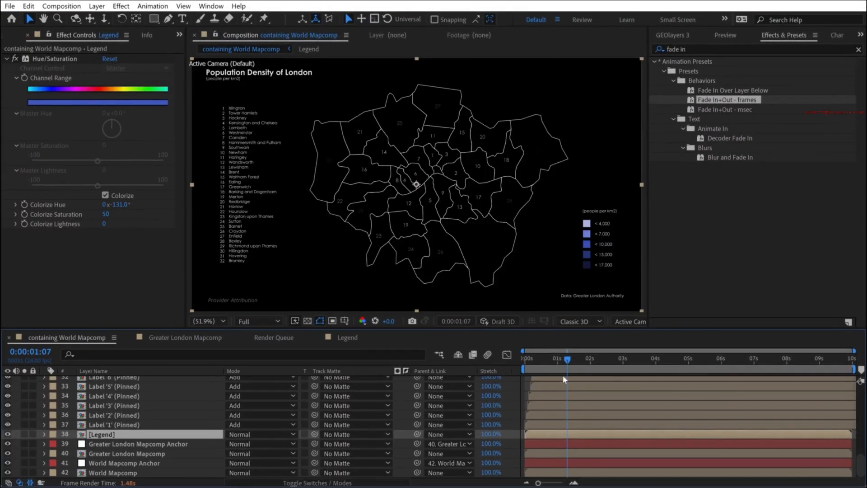
pyautogui.moveTo(567, 360)
pyautogui.mouseDown()
pyautogui.moveTo(557, 359)
pyautogui.moveTo(622, 360)
pyautogui.mouseUp()
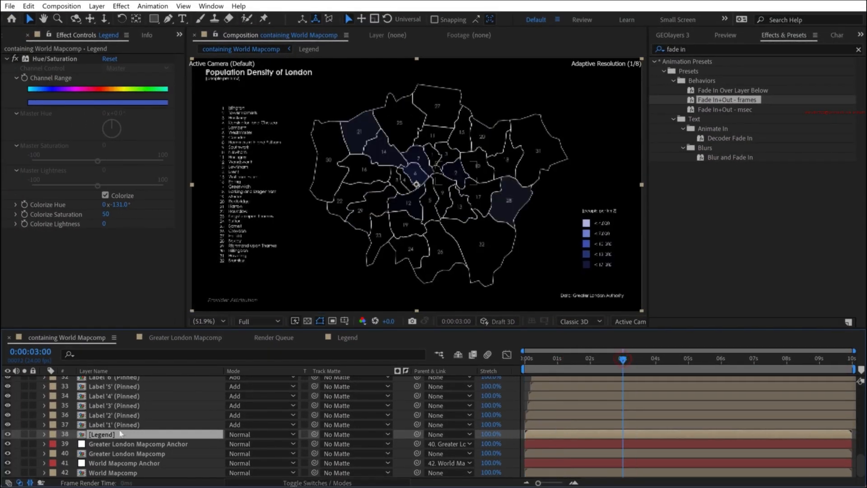
pyautogui.doubleClick(124, 434)
pyautogui.click(97, 390)
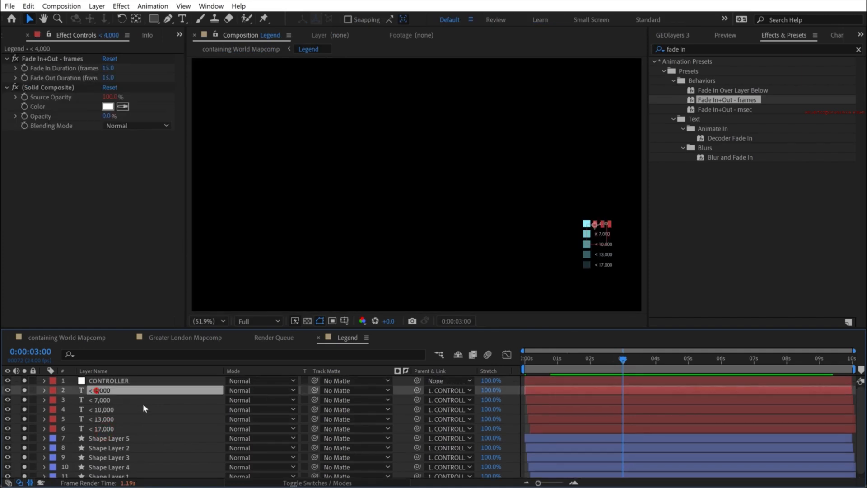
pyautogui.keyDown('shift'); pyautogui.click(113, 473); pyautogui.keyUp('shift')
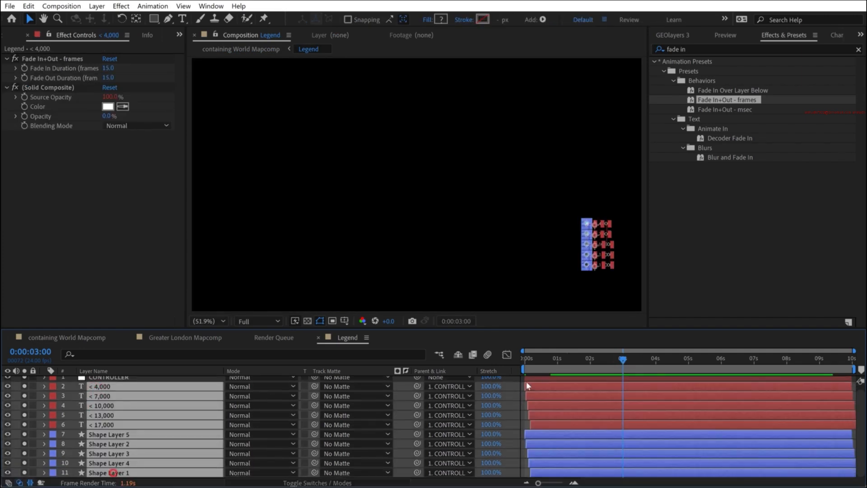
pyautogui.moveTo(571, 383); pyautogui.dragTo(628, 387)
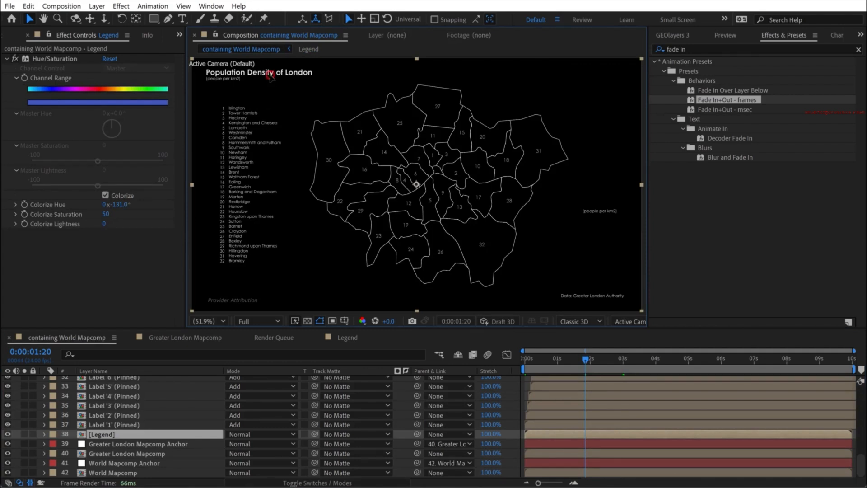
# - Extend the map title in containing World Mapcomp to read Population Density of London by Borough
pyautogui.scroll(10, 102, 423)
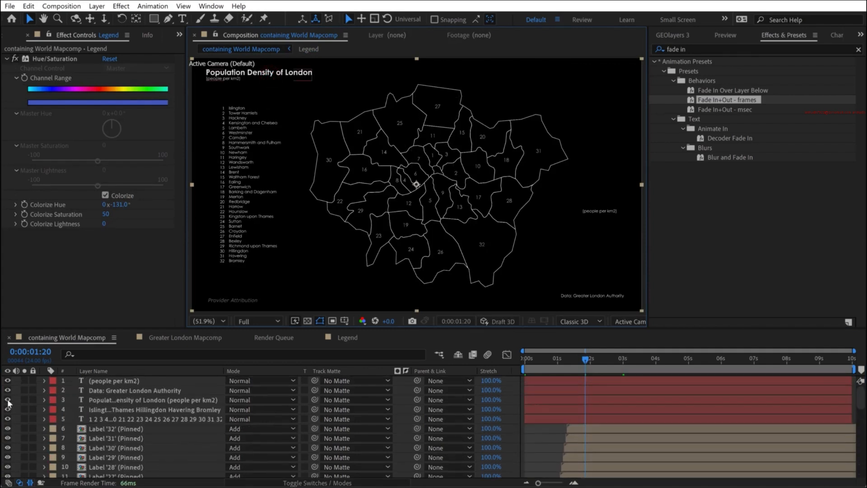
pyautogui.click(119, 389)
pyautogui.click(125, 400)
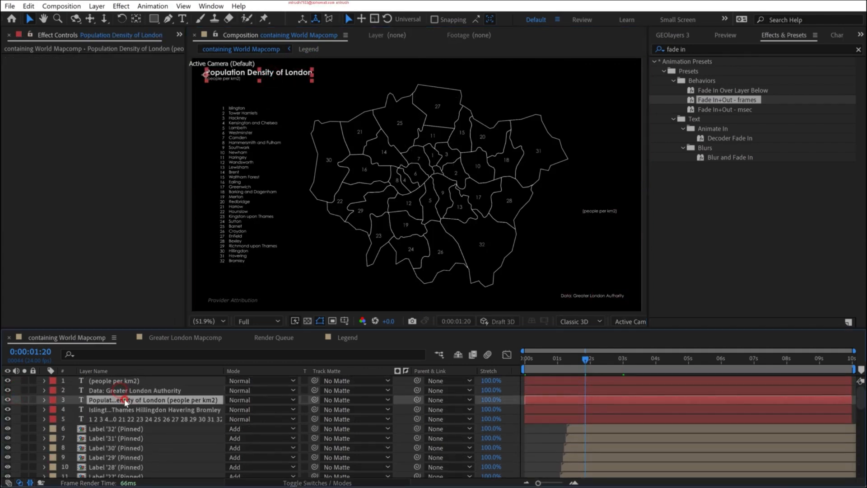
pyautogui.doubleClick(126, 400)
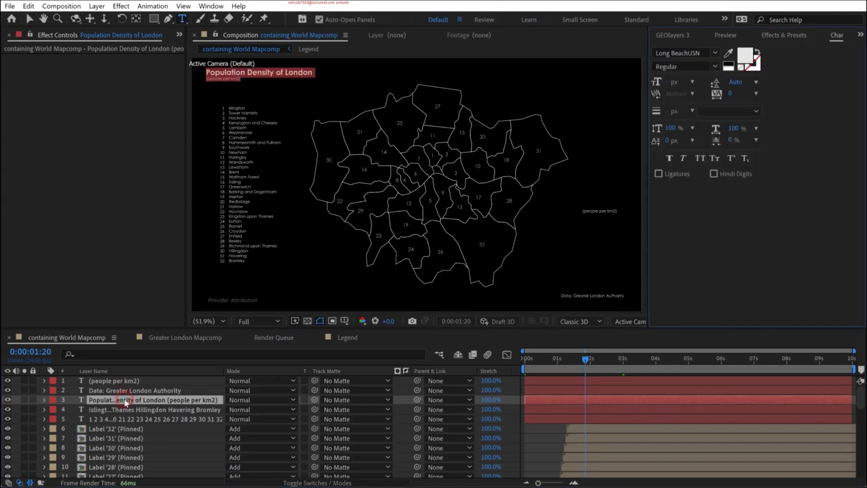
pyautogui.press('Right')
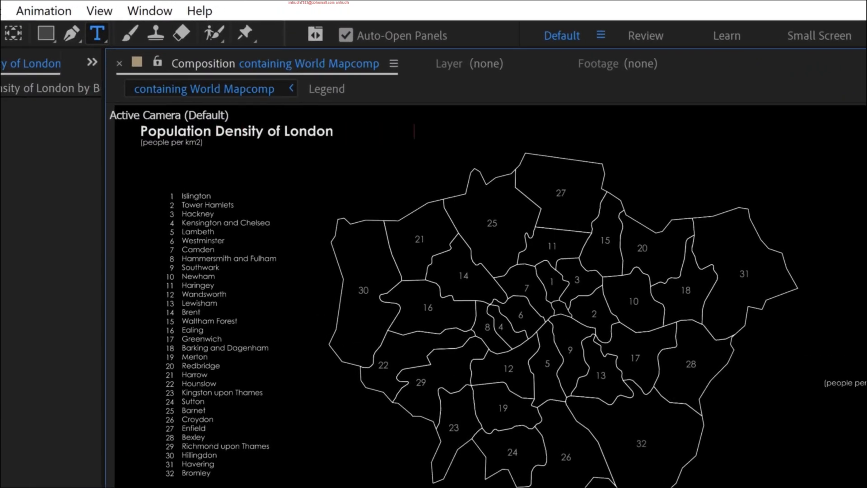
pyautogui.write('by Boroughv')
# - Clear the effects search and browse the Animate In text presets for a title animation
pyautogui.click(706, 66)
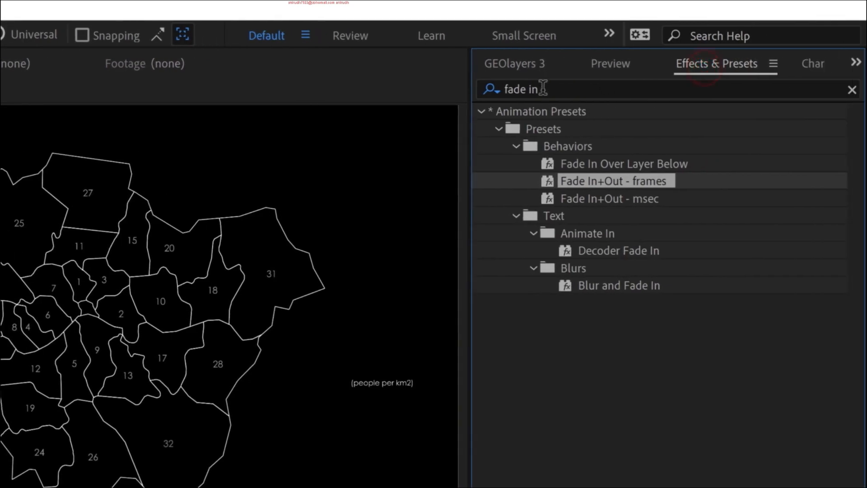
pyautogui.tripleClick(542, 88)
pyautogui.press('BackSpace')
pyautogui.click(481, 111)
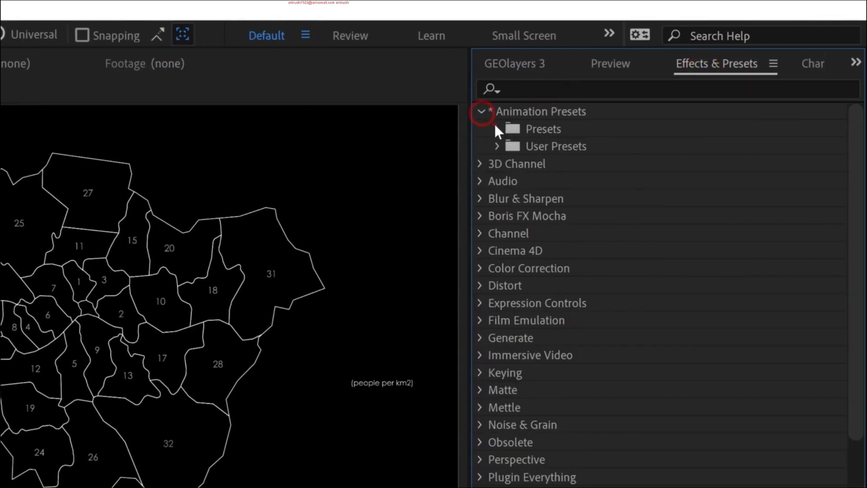
pyautogui.click(496, 128)
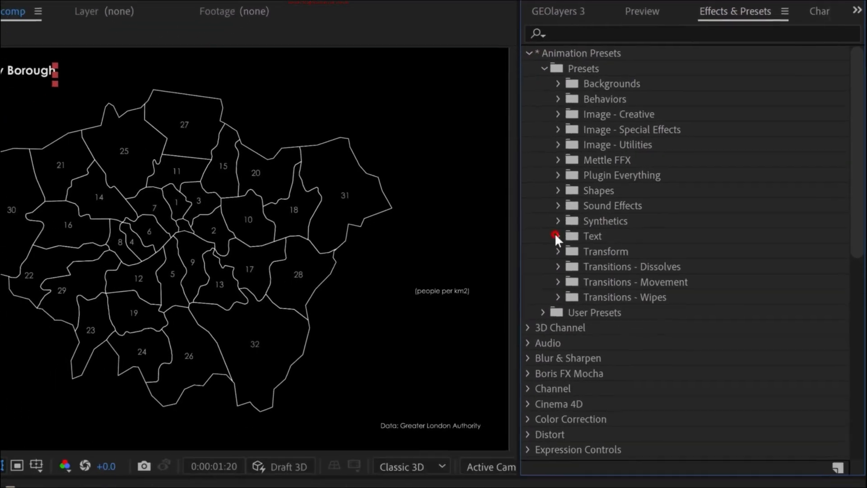
pyautogui.click(555, 235)
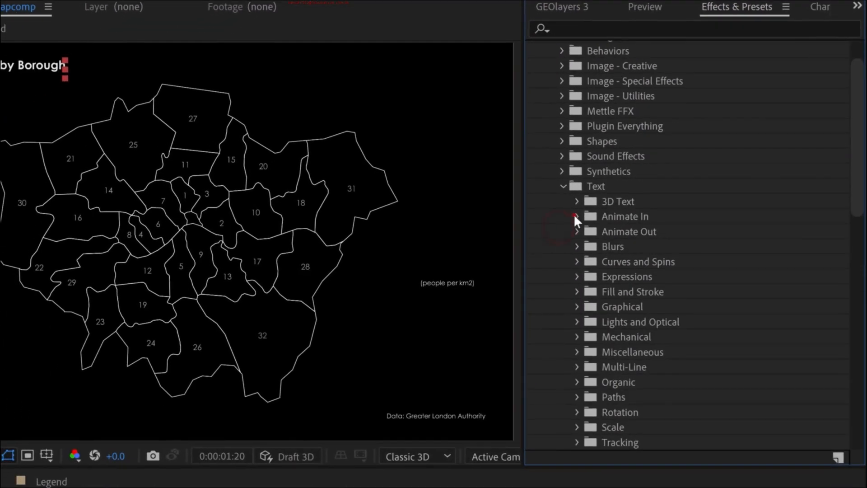
pyautogui.click(575, 218)
pyautogui.scroll(-5, 687, 238)
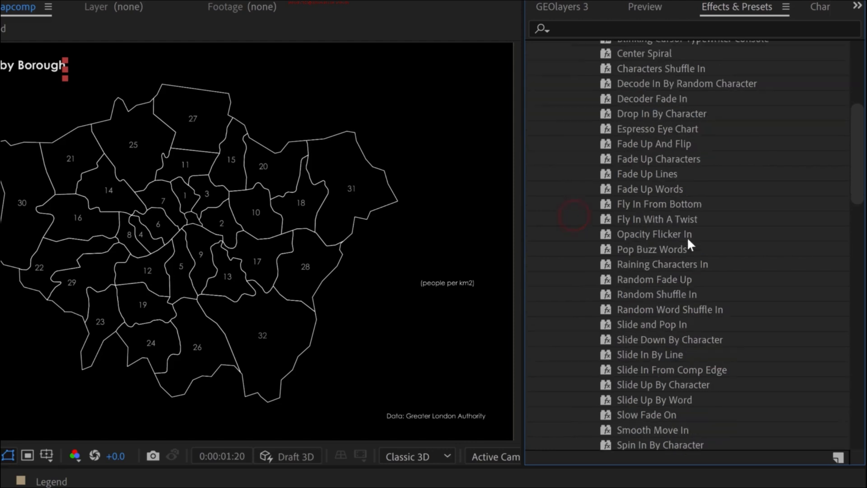
pyautogui.scroll(-4, 689, 239)
pyautogui.scroll(8, 695, 241)
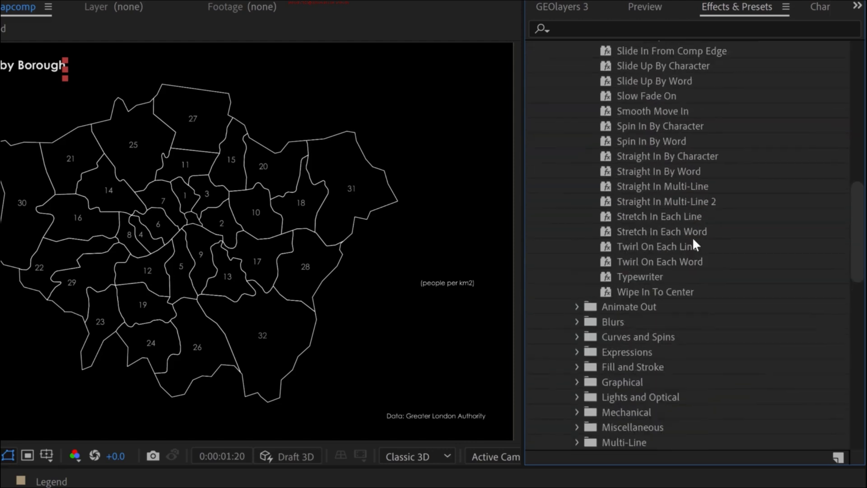
# - Try the Blinking Cursor Typewriter Console preset on the title layer, moving its two slider keyframes to the start of the timeline
pyautogui.click(623, 21)
pyautogui.write('type')
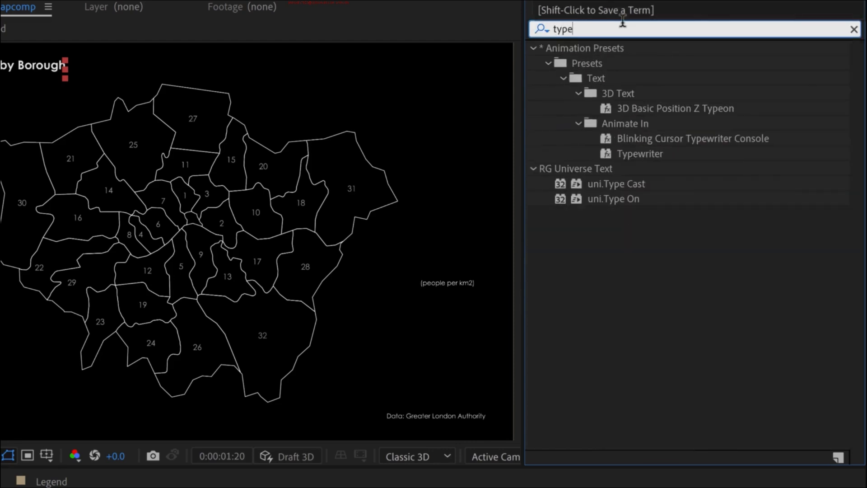
pyautogui.click(695, 138)
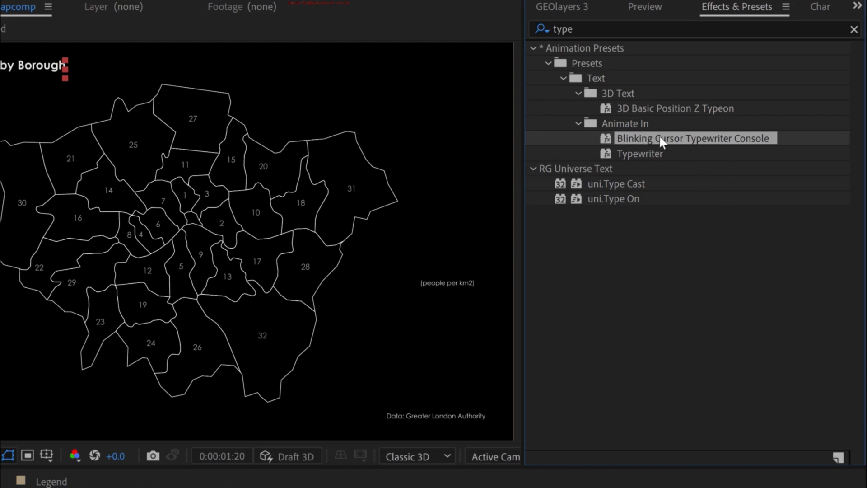
pyautogui.moveTo(630, 139); pyautogui.dragTo(140, 399)
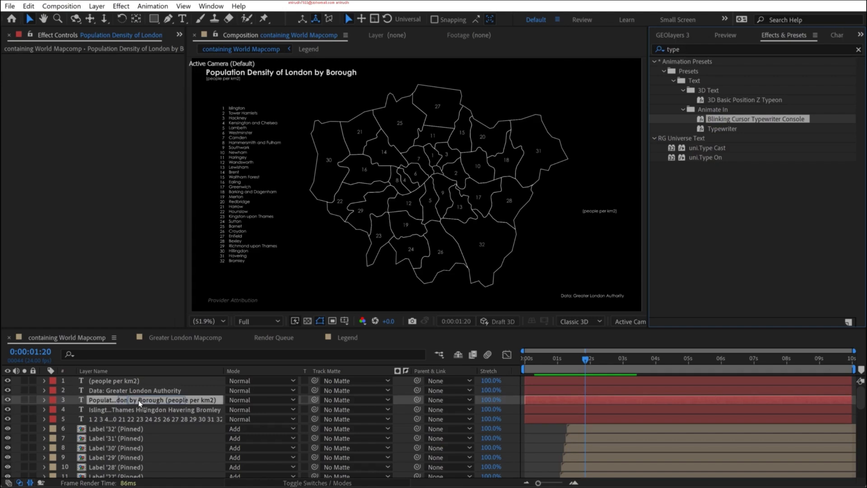
pyautogui.press('u')
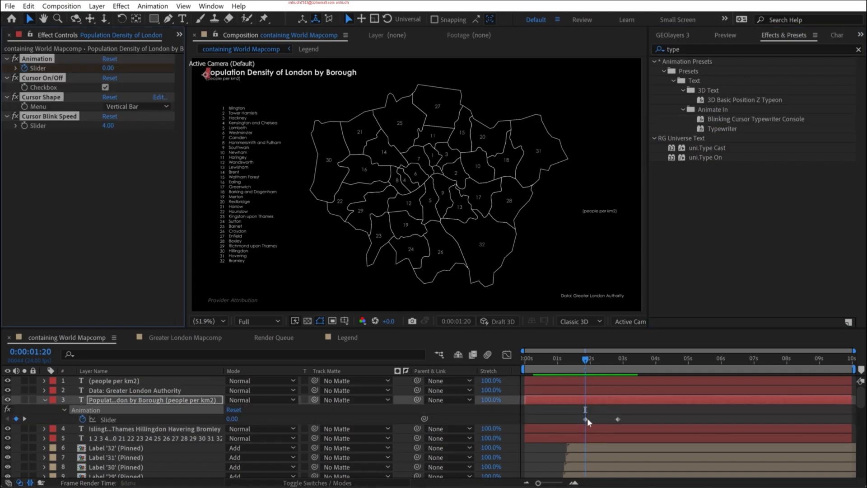
pyautogui.moveTo(629, 413); pyautogui.dragTo(527, 419)
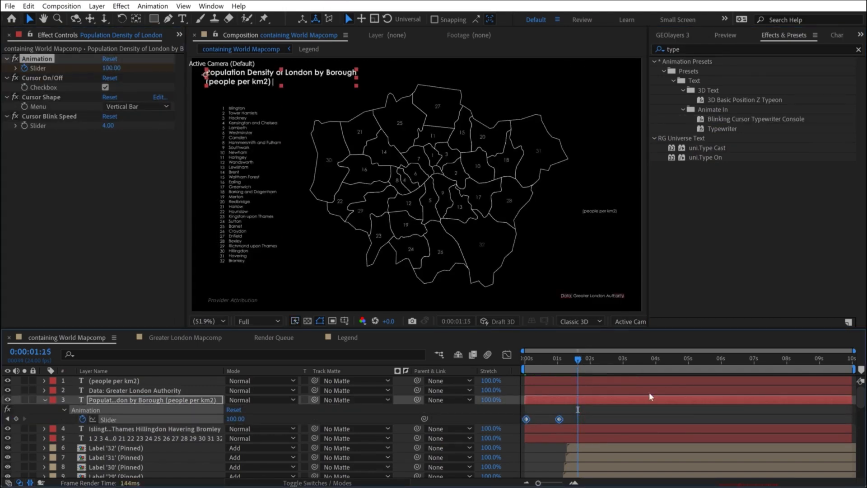
# - Inspect the title's (people per km2) line up close and undo the typewriter preset
pyautogui.press('/')
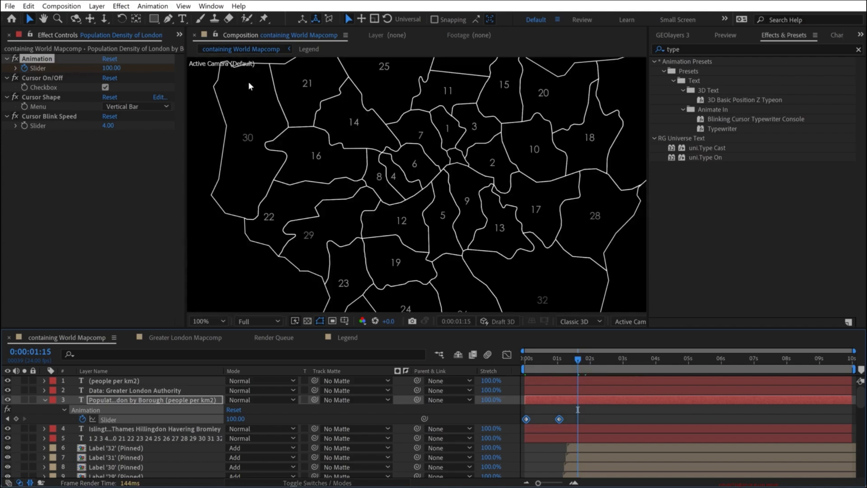
pyautogui.press('h')
pyautogui.moveTo(257, 90); pyautogui.dragTo(396, 168)
pyautogui.moveTo(298, 127); pyautogui.dragTo(385, 196)
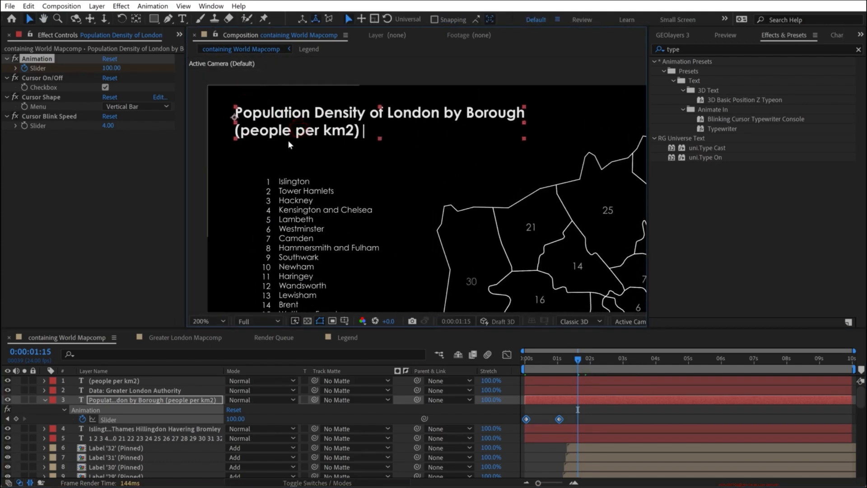
pyautogui.scroll(1, 289, 141)
pyautogui.press('space')
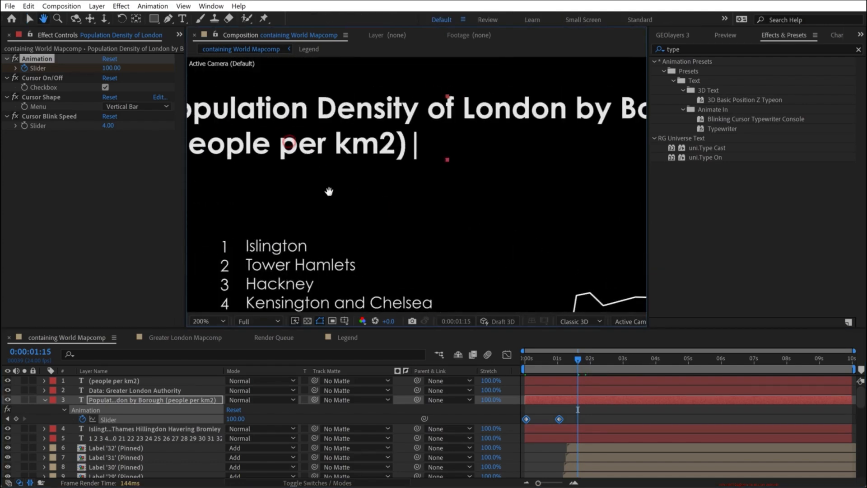
pyautogui.moveTo(330, 189); pyautogui.dragTo(340, 236)
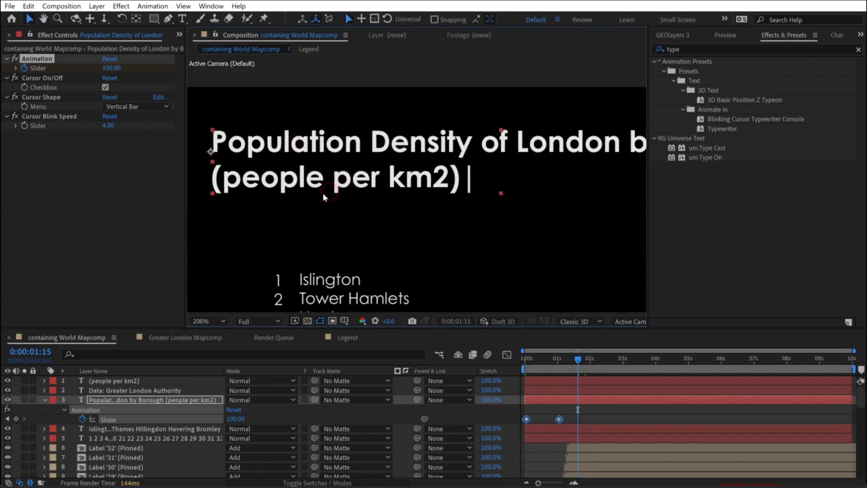
pyautogui.hotkey('ctrl', 'z')
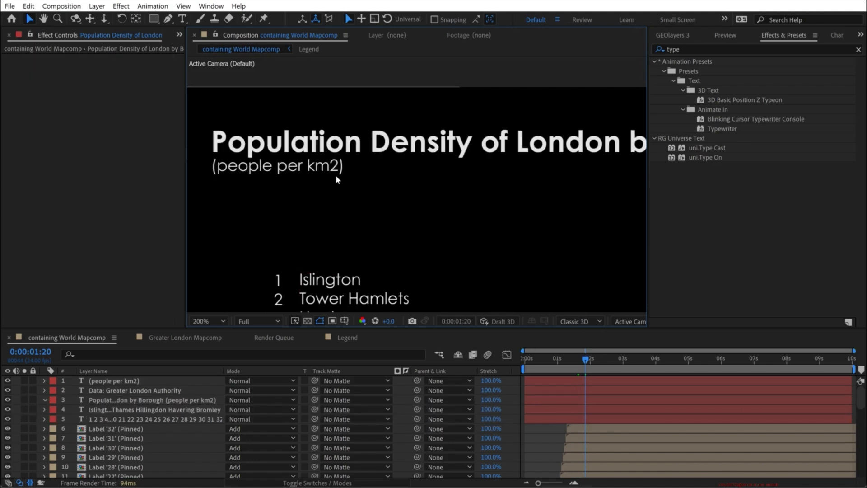
# - Duplicate the title text layer and delete the (people per km2) line from the copy
pyautogui.click(105, 400)
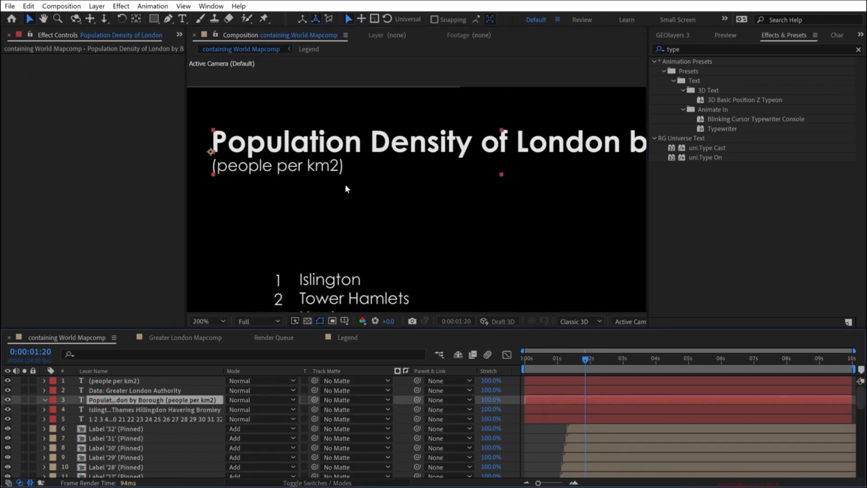
pyautogui.scroll(-1, 345, 184)
pyautogui.hotkey('ctrl', 'd')
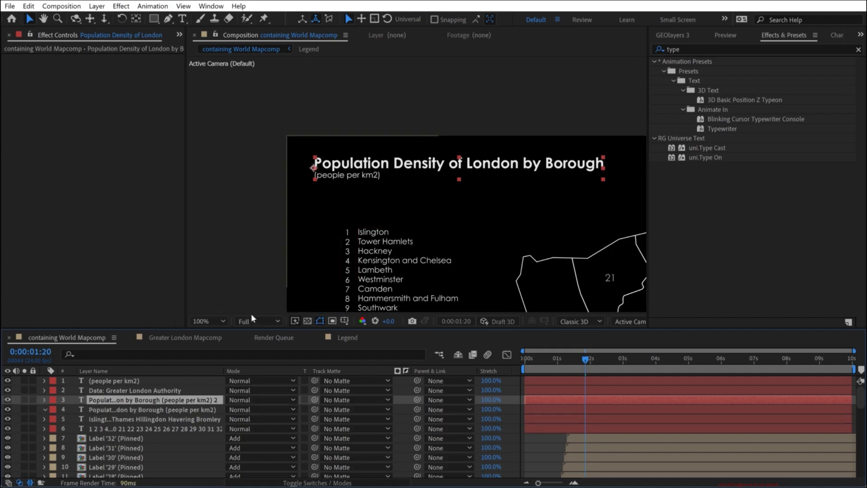
pyautogui.doubleClick(113, 403)
pyautogui.tripleClick(345, 177)
pyautogui.press('BackSpace')
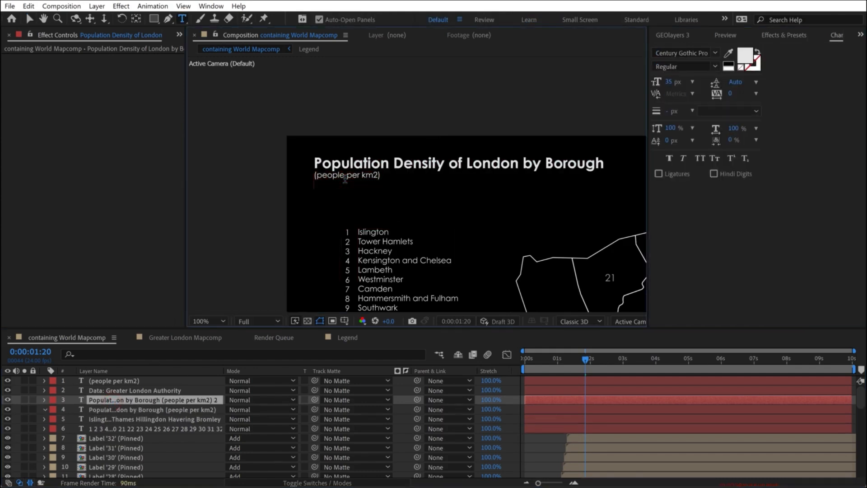
# - Delete the title line from the original text layer so that it holds only (people per km2)
pyautogui.click(140, 411)
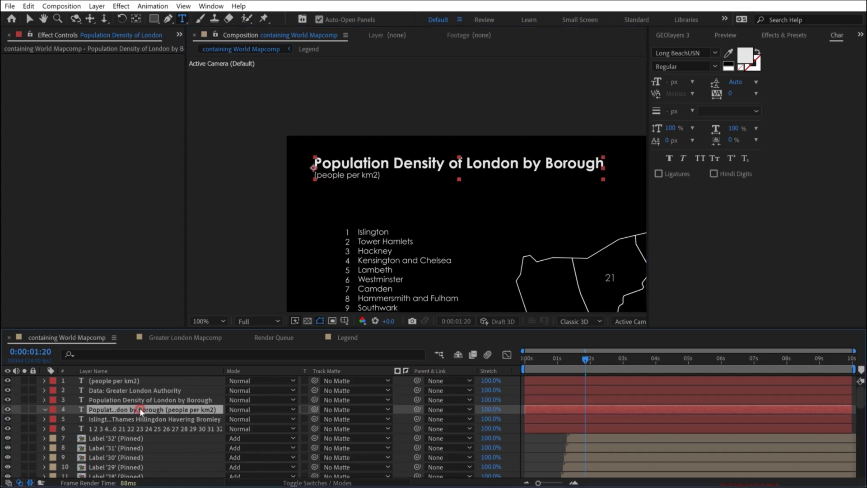
pyautogui.tripleClick(389, 160)
pyautogui.press('BackSpace')
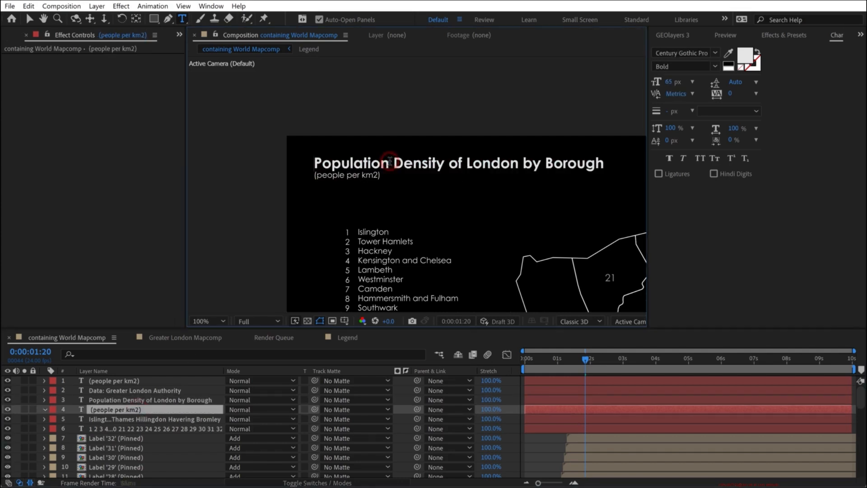
pyautogui.press('Delete')
# - Reposition the separated (people per km2) text just beneath the Population Density of London by Borough title
pyautogui.click(123, 419)
pyautogui.click(123, 409)
pyautogui.press('v')
pyautogui.moveTo(352, 165); pyautogui.dragTo(471, 192)
pyautogui.scroll(4, 366, 197)
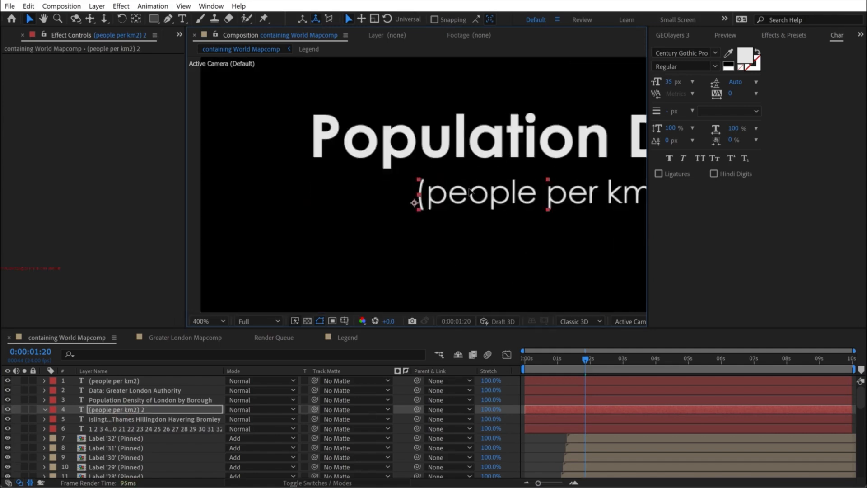
pyautogui.hotkey('shift', '/')
# - Apply the Blinking Cursor Typewriter Console preset to the title layer at 0:00:00:00 and reveal its slider keyframes
pyautogui.click(115, 400)
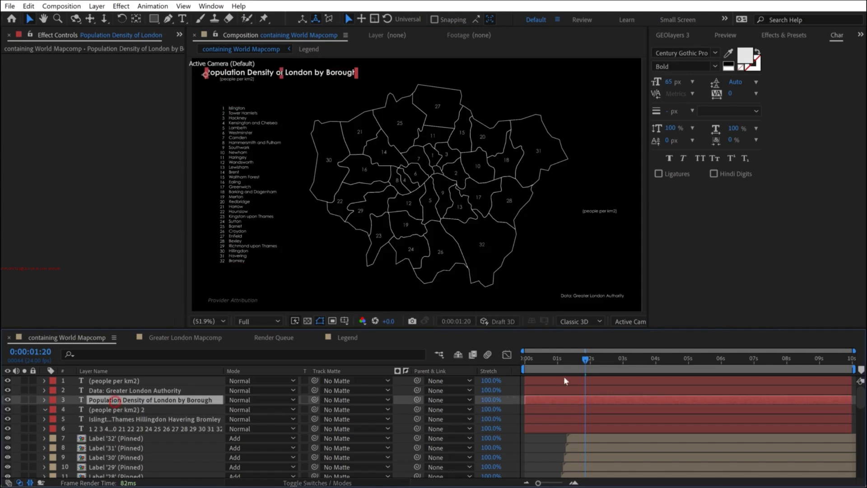
pyautogui.moveTo(533, 370); pyautogui.dragTo(464, 359)
pyautogui.click(791, 35)
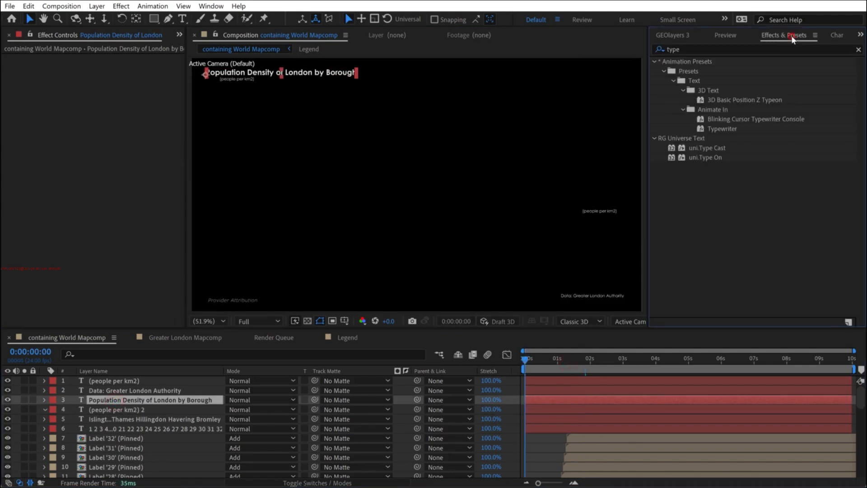
pyautogui.moveTo(756, 120); pyautogui.dragTo(124, 401)
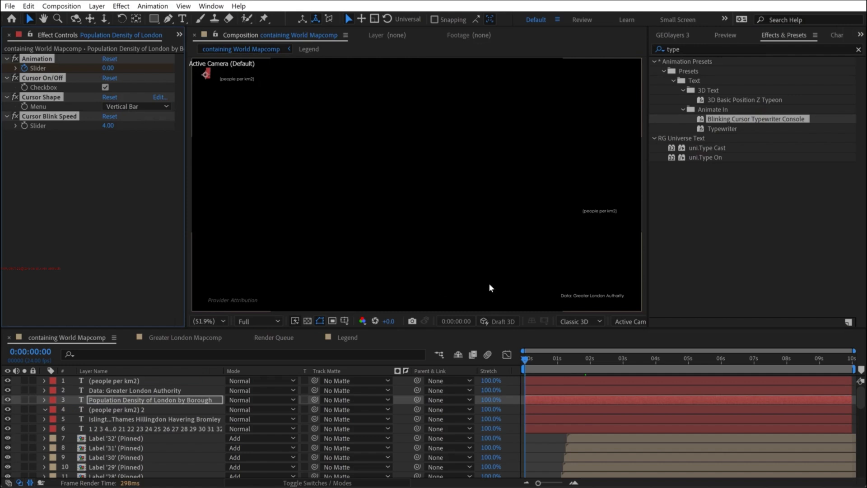
pyautogui.press('u')
pyautogui.click(568, 412)
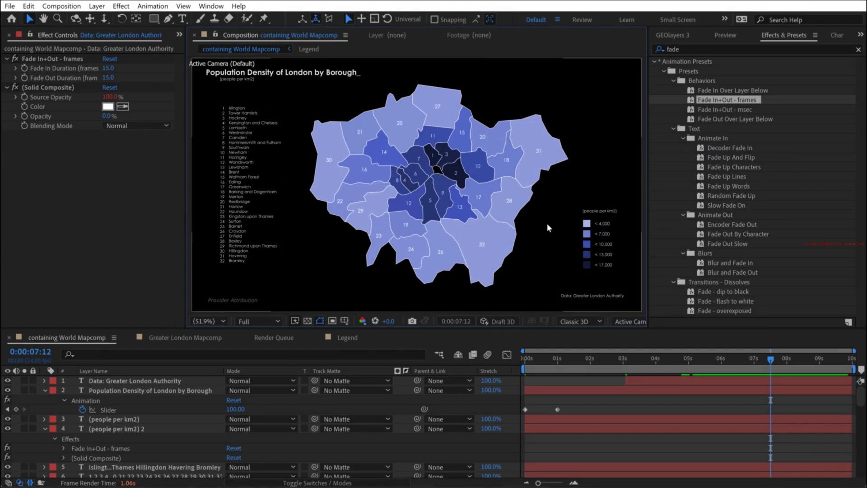
# - Scrub through and play back the timeline to review the title, map and legend animation
pyautogui.moveTo(535, 356); pyautogui.dragTo(568, 367)
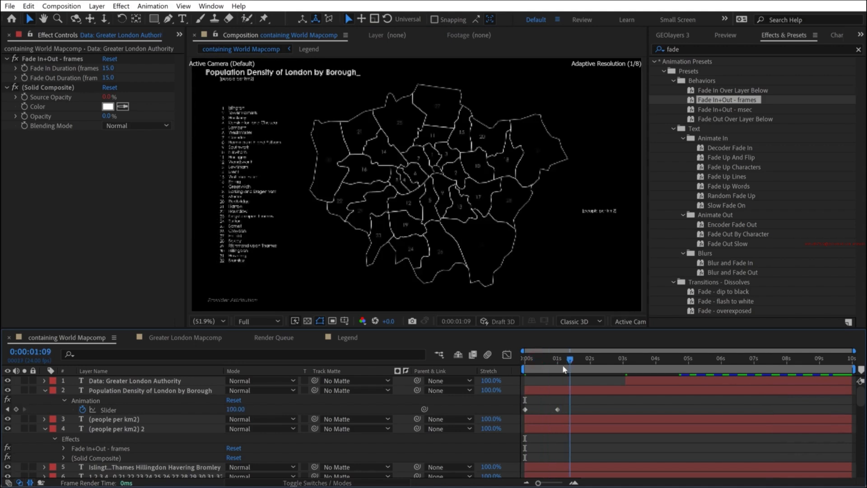
pyautogui.moveTo(583, 365)
pyautogui.mouseDown()
pyautogui.moveTo(728, 367)
pyautogui.moveTo(668, 368)
pyautogui.moveTo(680, 367)
pyautogui.mouseUp()
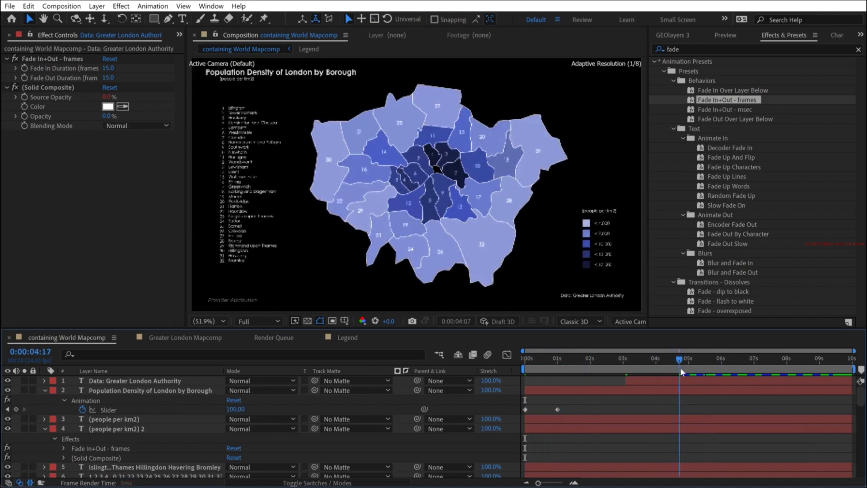
pyautogui.click(689, 357)
pyautogui.press('space')
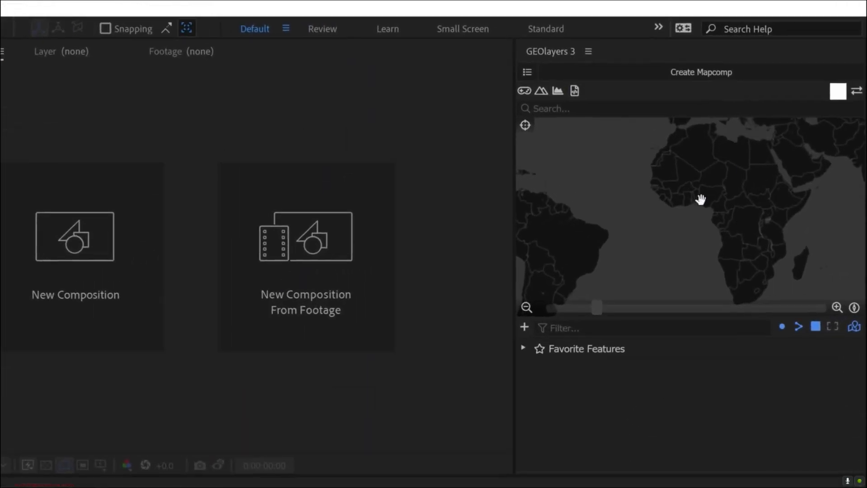
# - Create a GEOlayers mapcomp named North Korea Missile Range Mapcomp with the satellite imagery map style
pyautogui.click(689, 75)
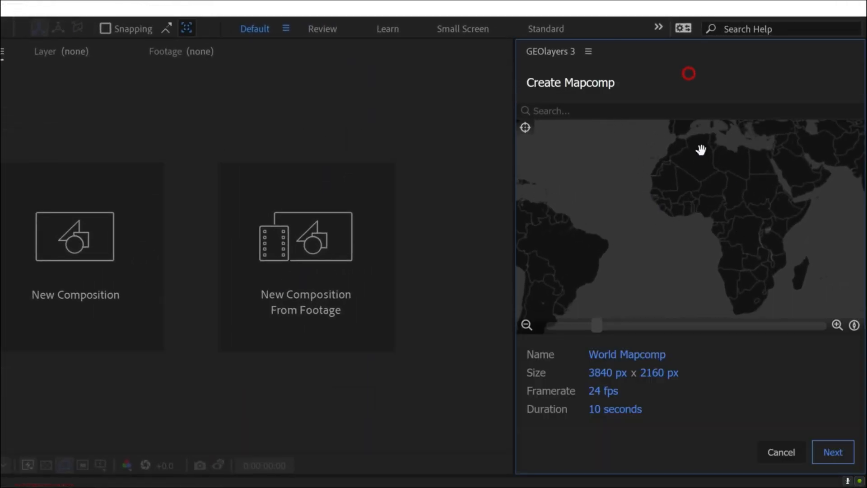
pyautogui.click(602, 353)
pyautogui.doubleClick(602, 353)
pyautogui.write('North Korea Missile')
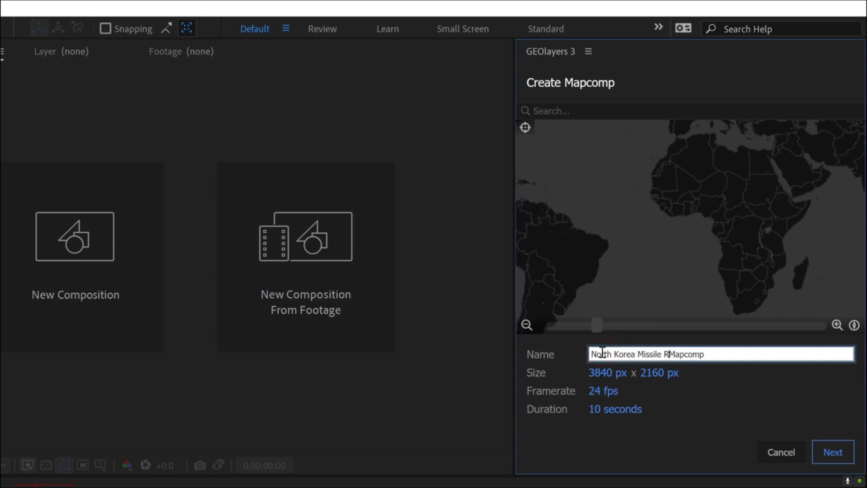
pyautogui.write(' Range')
pyautogui.click(832, 452)
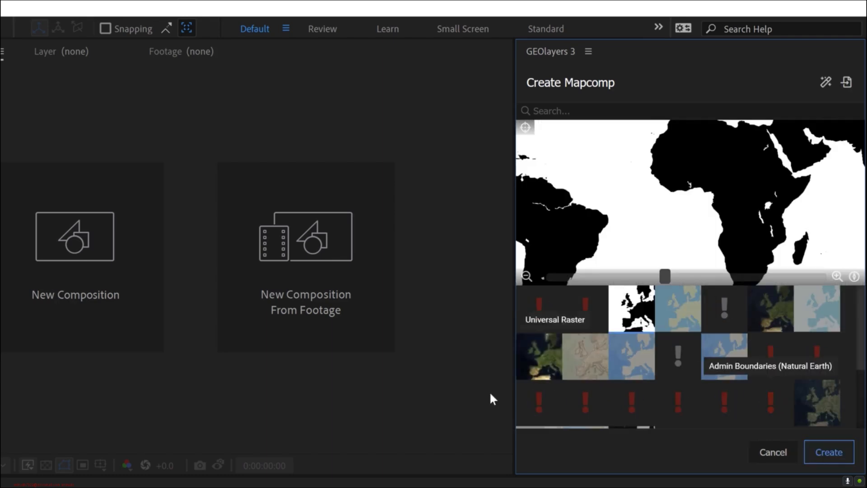
pyautogui.click(825, 408)
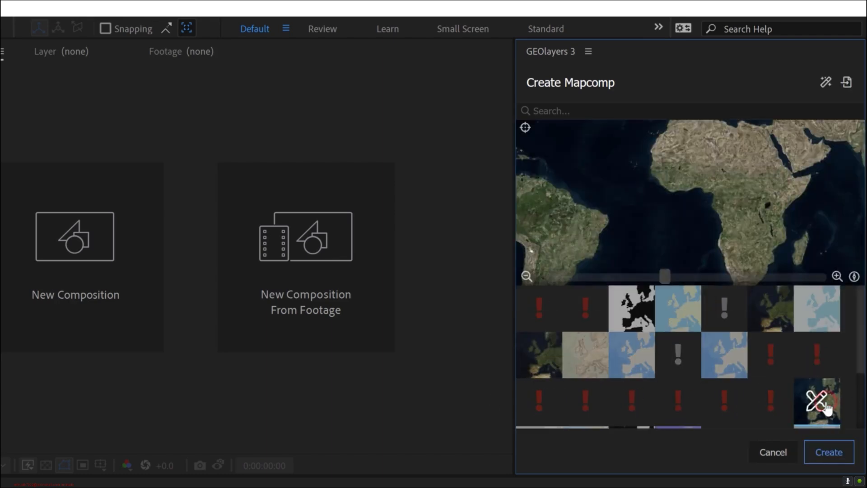
pyautogui.click(839, 453)
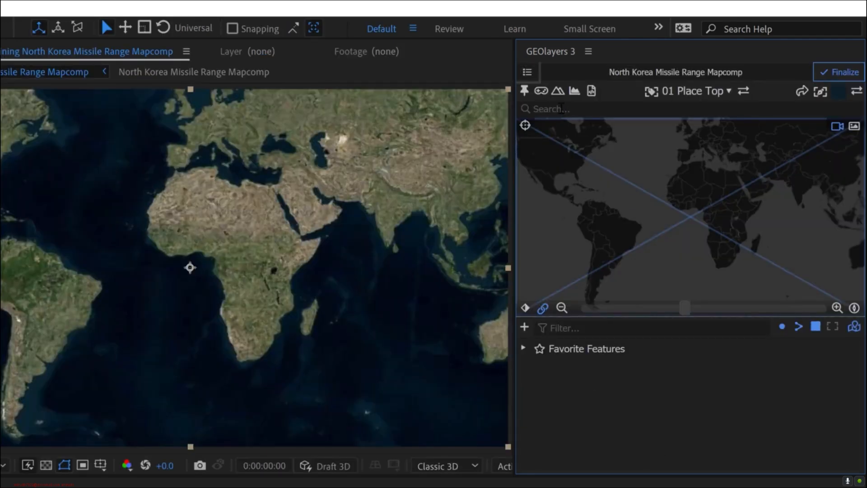
# - Search for north korea and add the North Korea sovereign country feature to the browser
pyautogui.click(561, 109)
pyautogui.write('nort')
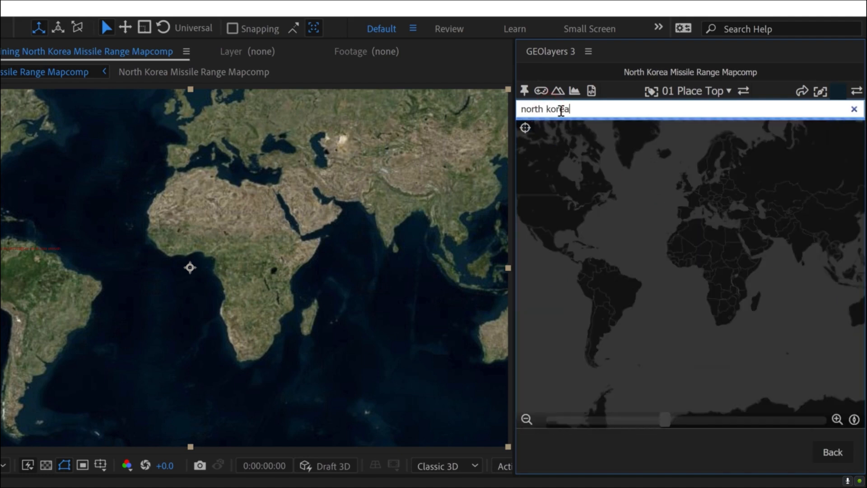
pyautogui.write('h korea')
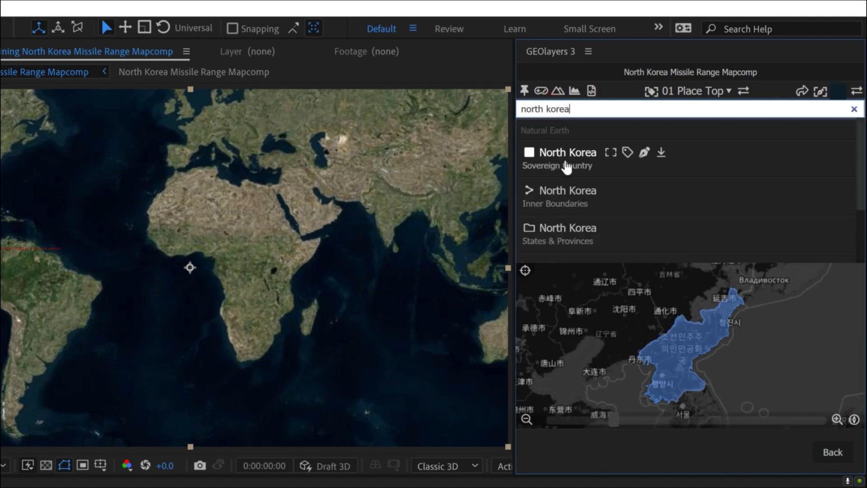
pyautogui.click(660, 152)
# - Search for pyongyang and add the Pyongyang special city feature to the browser
pyautogui.click(577, 108)
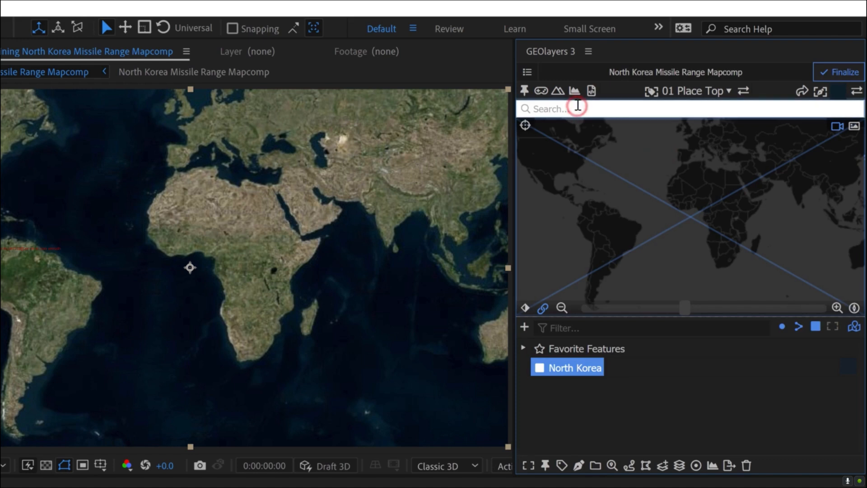
pyautogui.write('pyongyang')
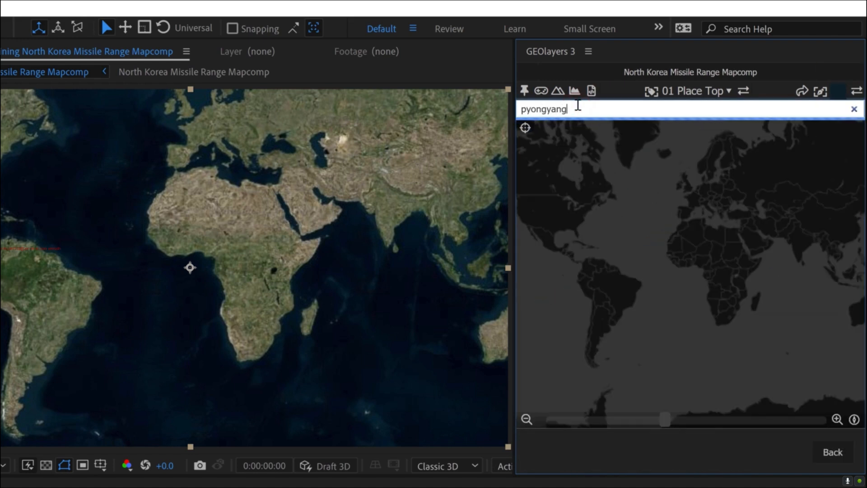
pyautogui.press('Return')
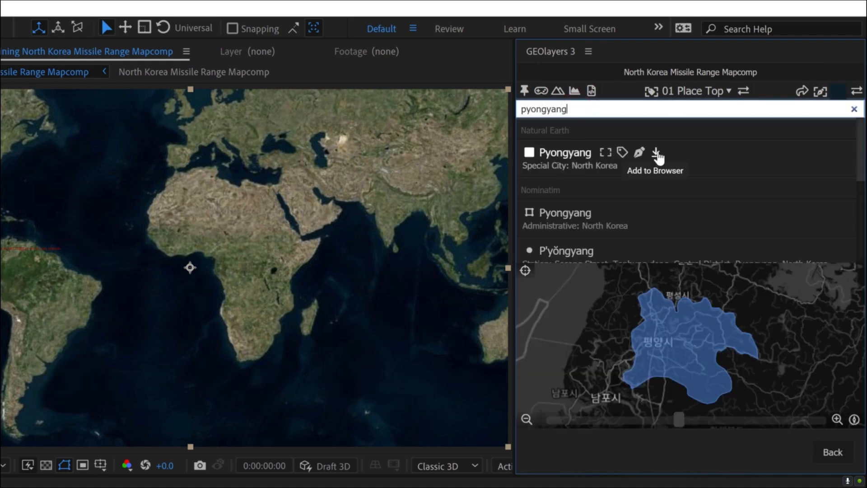
pyautogui.click(656, 153)
pyautogui.click(591, 418)
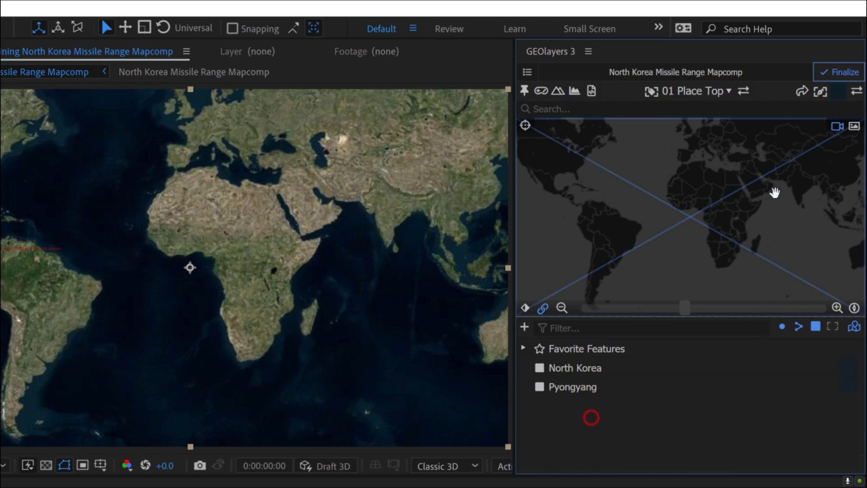
# - Center the map view on North Korea using its feature in the browser
pyautogui.click(560, 369)
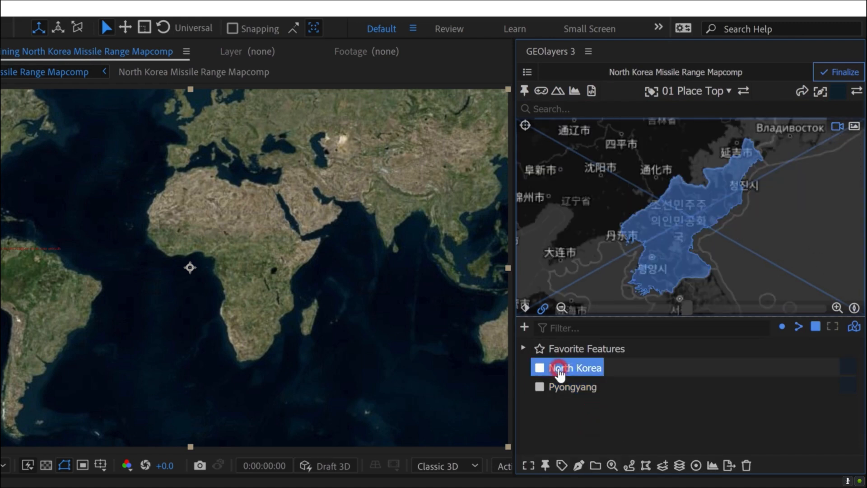
pyautogui.click(613, 417)
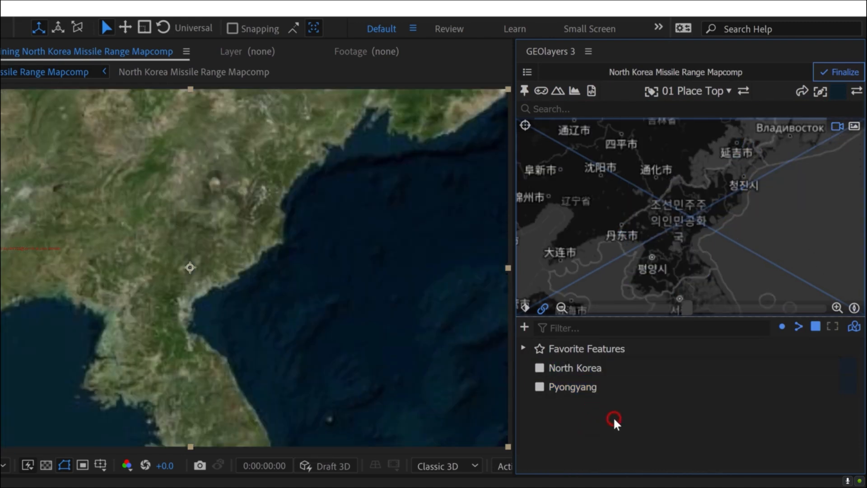
pyautogui.click(572, 367)
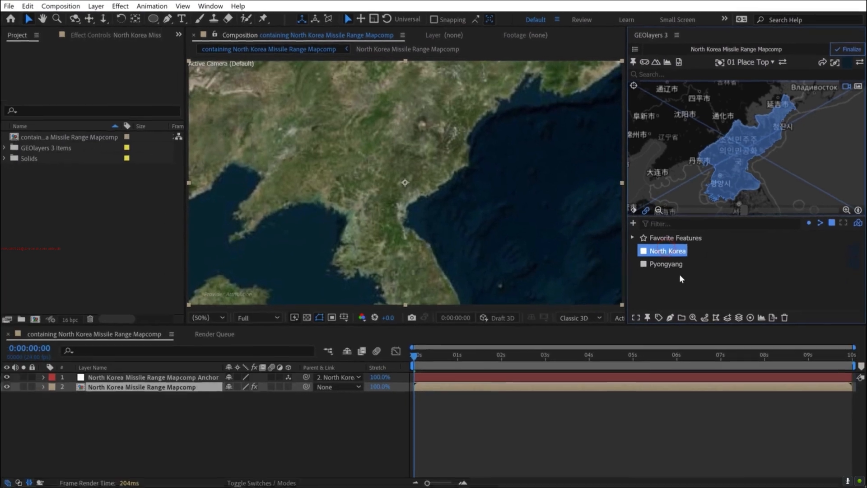
# - Import Make a Map Like RealLifeLore.jpg from the references folder and place it at the center of the map composition
pyautogui.hotkey('alt', 'Tab')
pyautogui.hotkey('alt', 'Tab')
pyautogui.hotkey('alt', 'Tab')
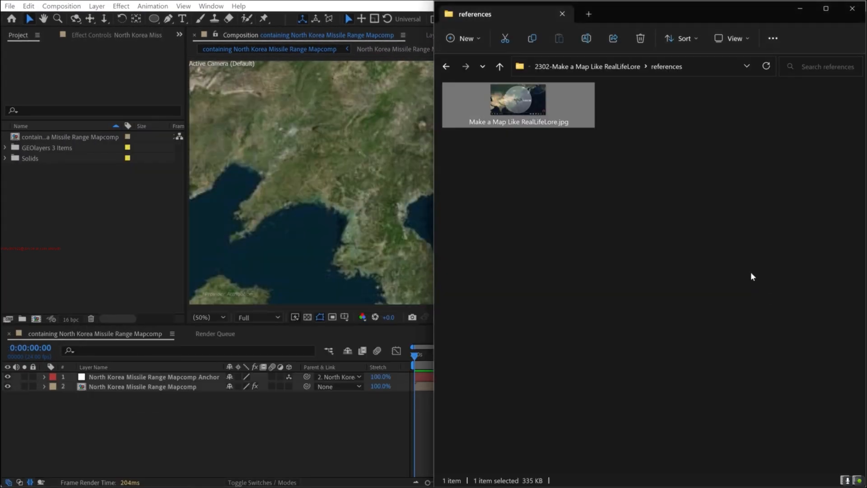
pyautogui.click(677, 264)
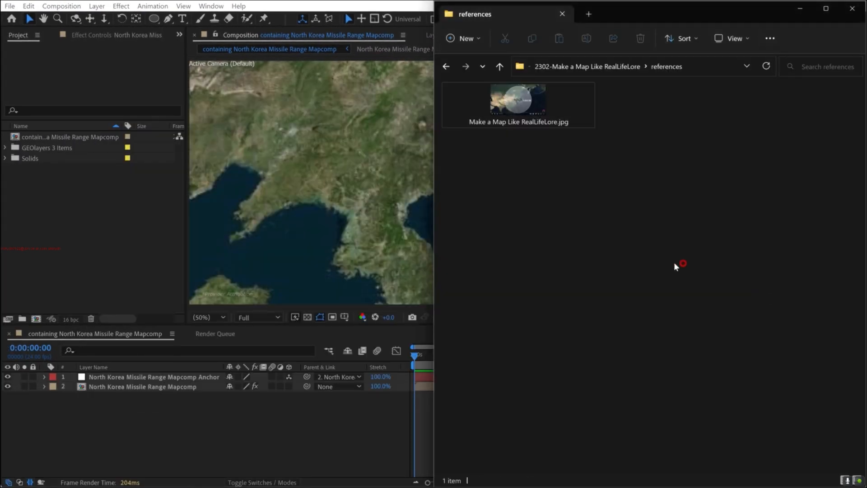
pyautogui.moveTo(518, 102); pyautogui.dragTo(74, 248)
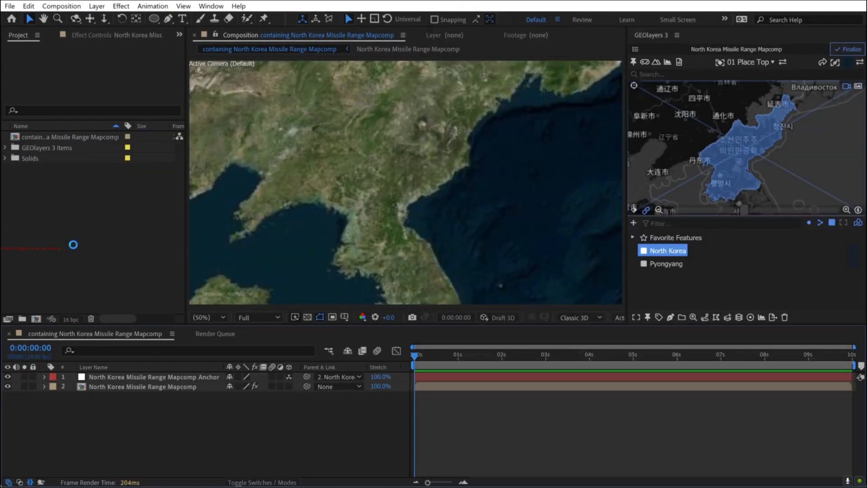
pyautogui.moveTo(28, 161); pyautogui.dragTo(405, 182)
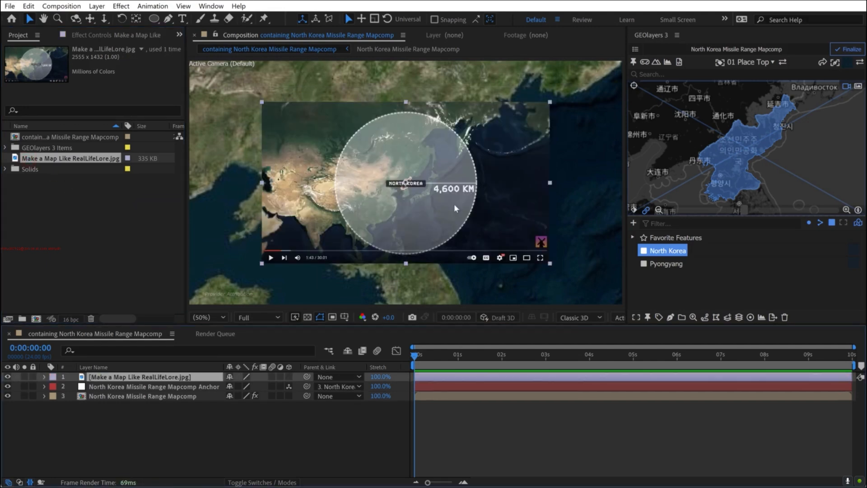
# - Fit the reference image to the composition and set its opacity to 25%
pyautogui.rightClick(455, 207)
pyautogui.moveTo(488, 193)
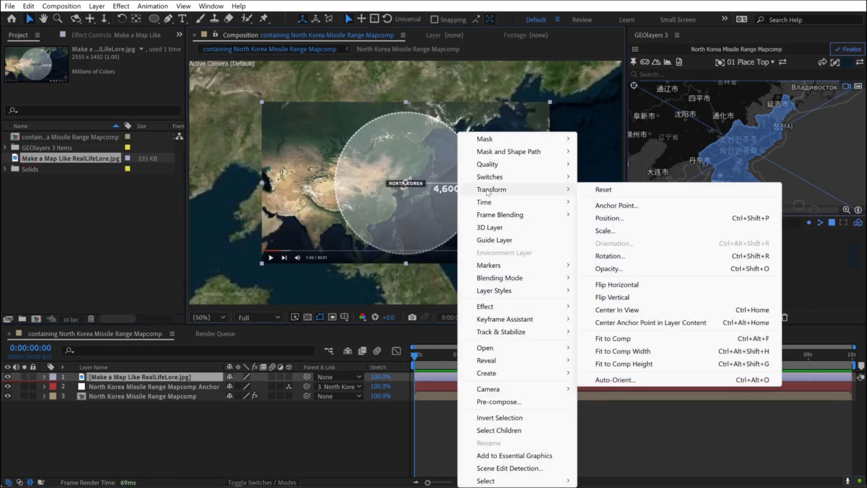
pyautogui.click(613, 338)
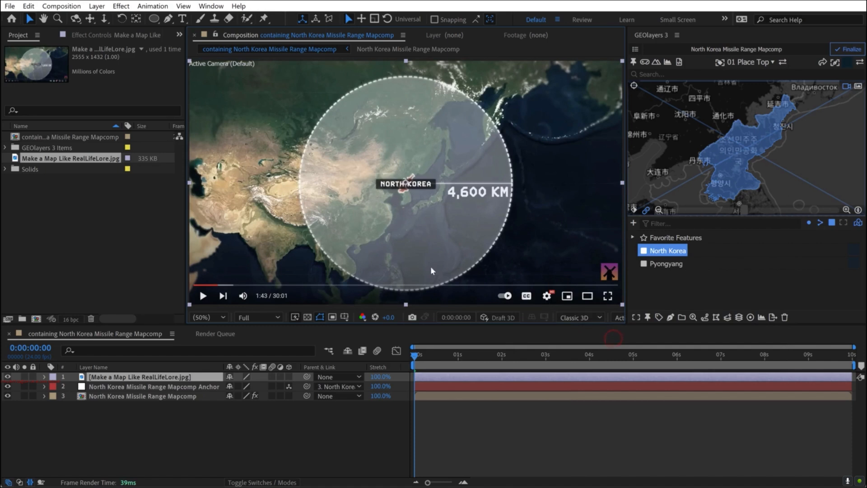
pyautogui.press('t')
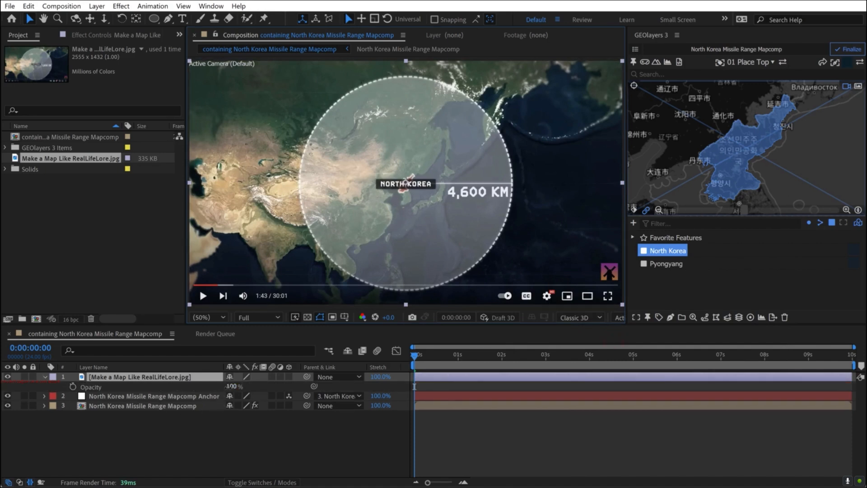
pyautogui.moveTo(231, 386); pyautogui.dragTo(188, 389)
# - Zoom the map view out to match the reference framing, comparing by showing and hiding the reference image
pyautogui.click(659, 210)
pyautogui.click(659, 210)
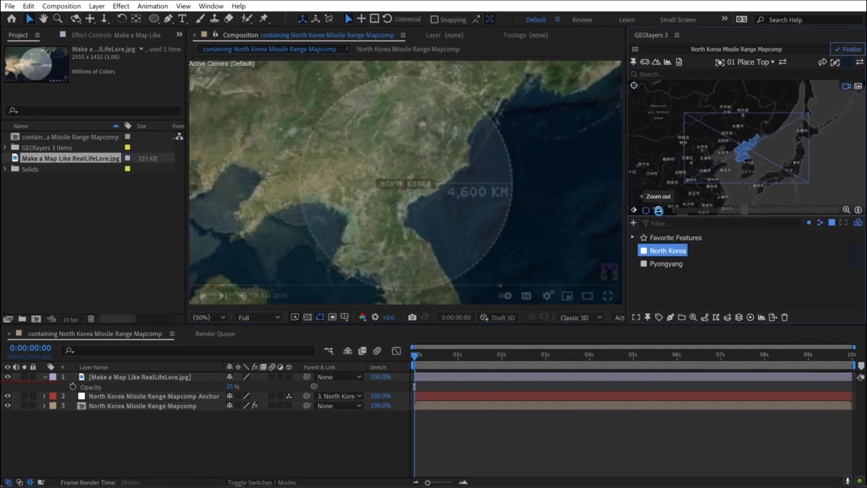
pyautogui.click(659, 211)
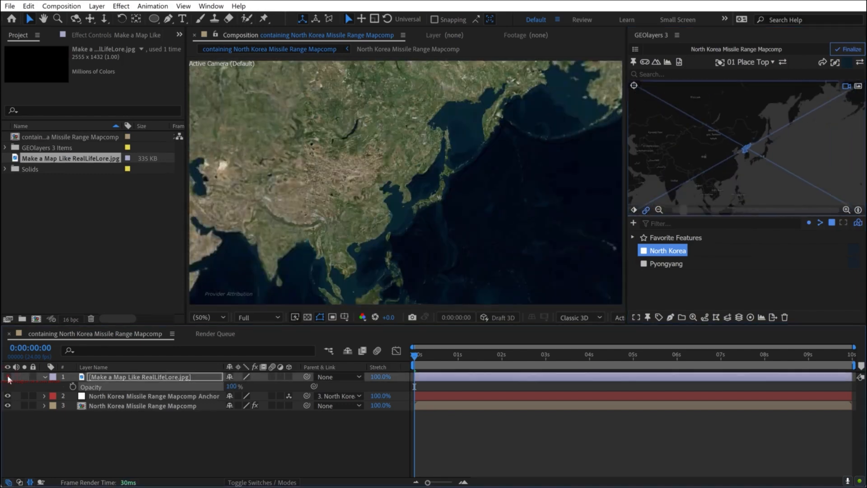
pyautogui.click(8, 377)
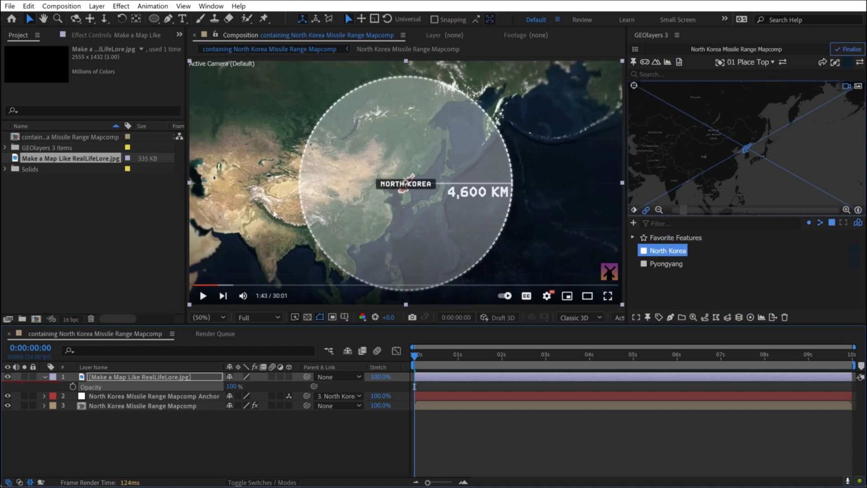
pyautogui.click(7, 377)
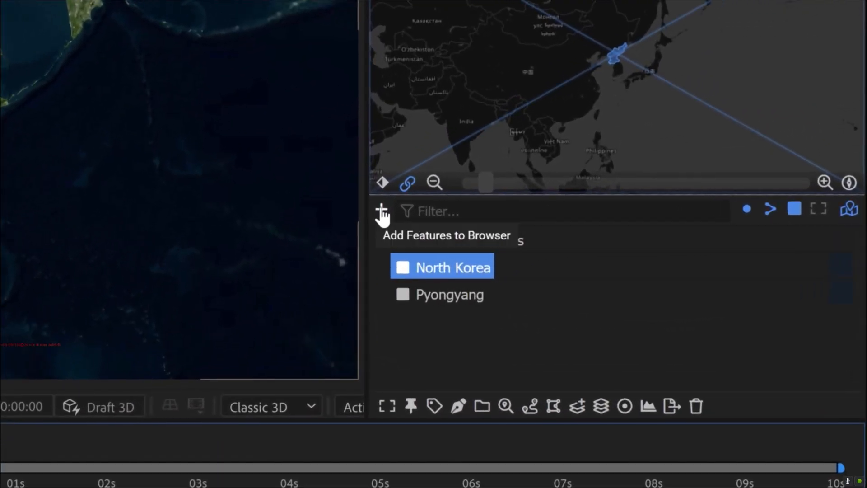
# - Add the current map framing to the browser as a mapcomp view named Draw Scale Features Here
pyautogui.click(381, 209)
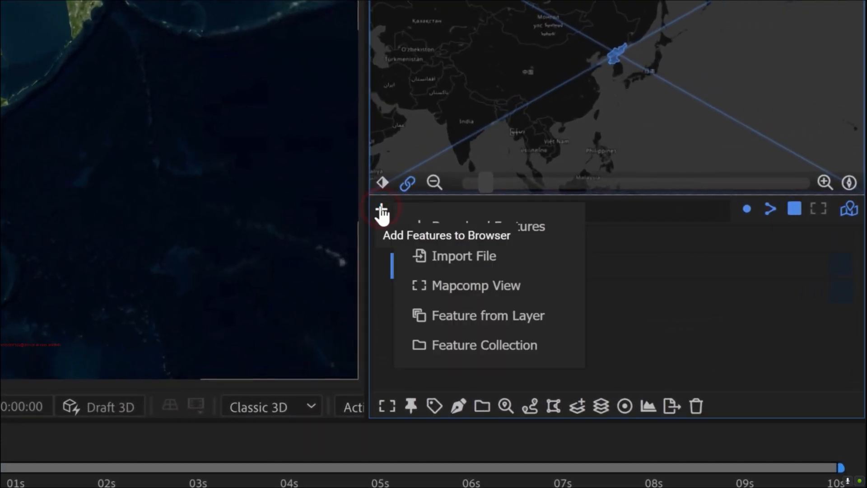
pyautogui.click(460, 286)
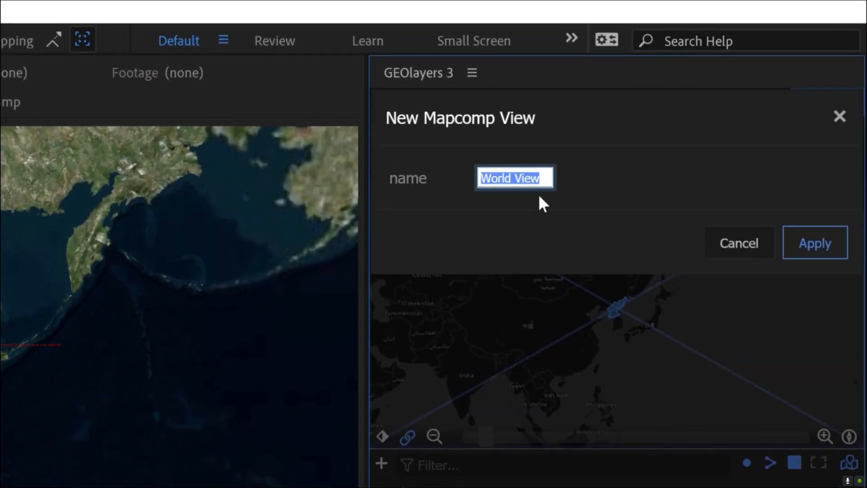
pyautogui.write('Draw S')
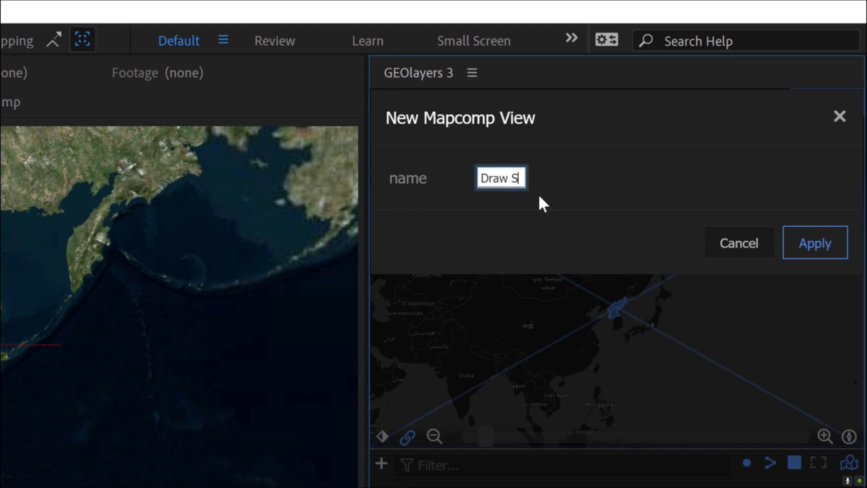
pyautogui.write('cale Features Here')
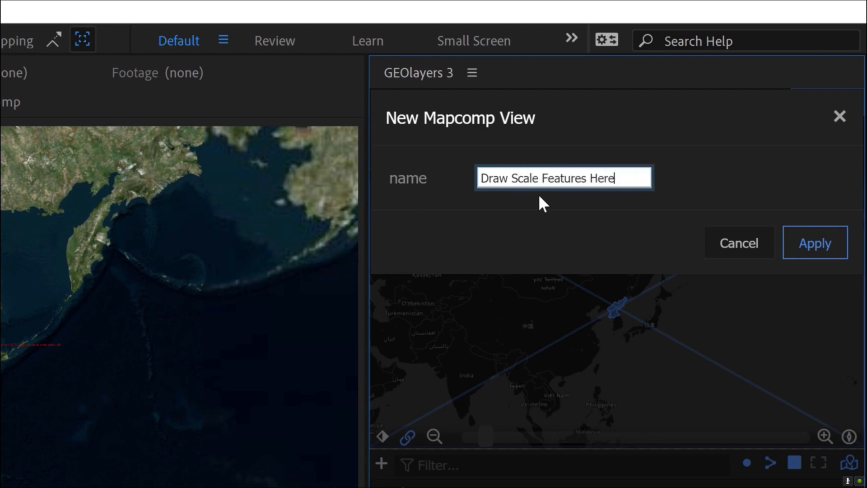
pyautogui.press('Return')
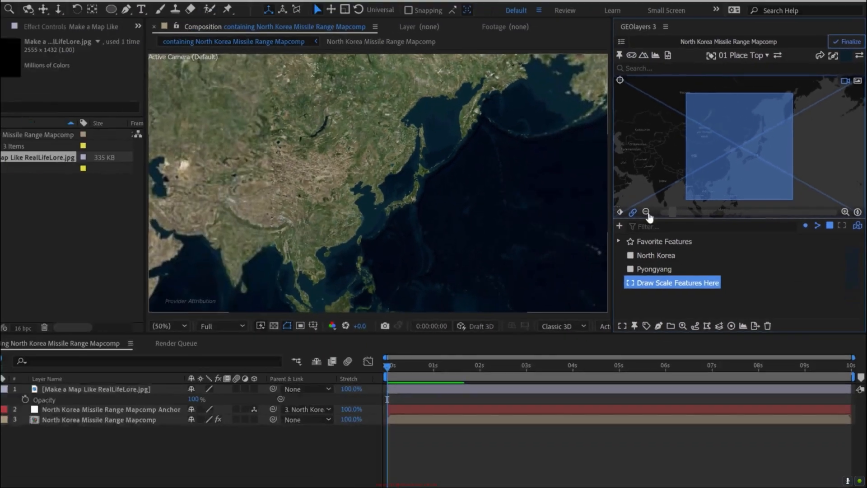
# - Test the Draw Scale Features Here view by changing the map's zoom and tilt and restoring the saved framing
pyautogui.click(434, 248)
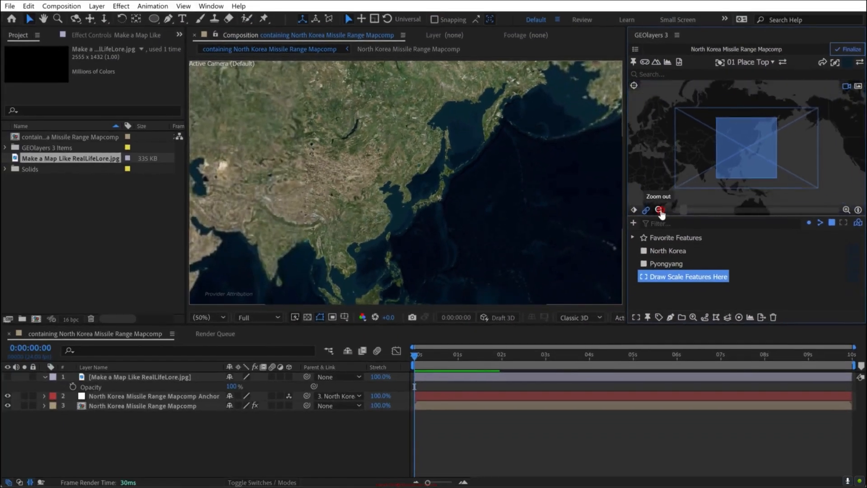
pyautogui.moveTo(720, 178); pyautogui.dragTo(740, 159)
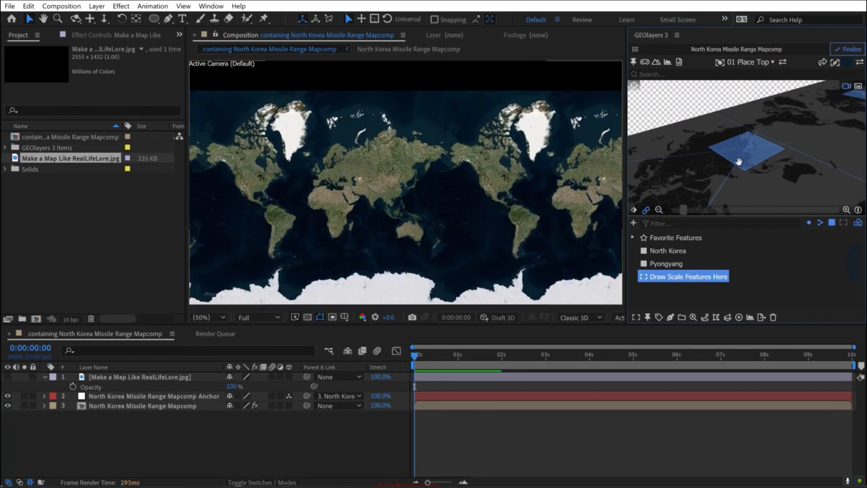
pyautogui.scroll(3, 741, 159)
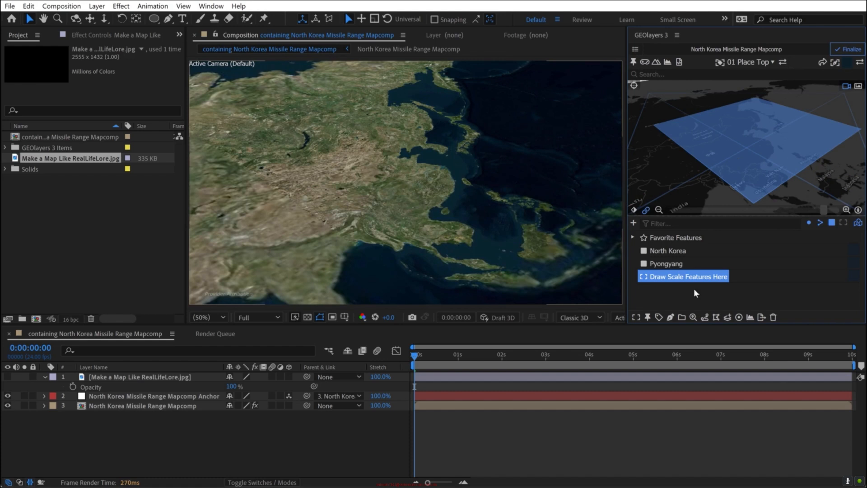
pyautogui.click(644, 276)
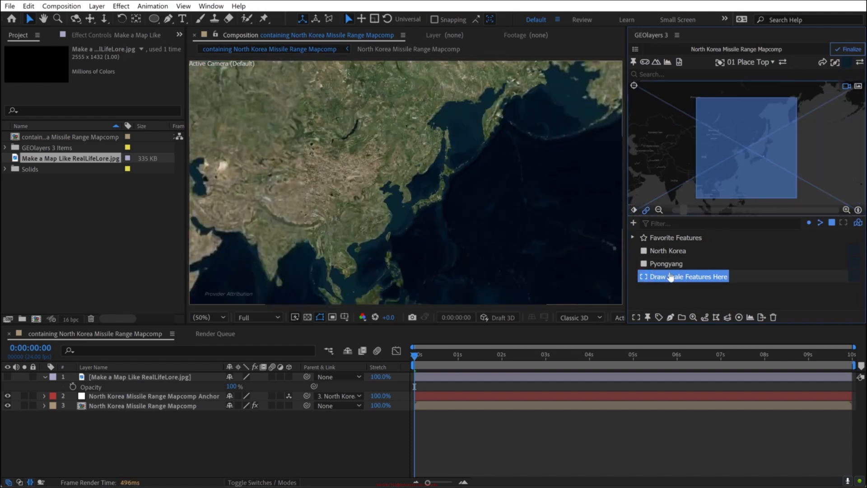
pyautogui.click(669, 295)
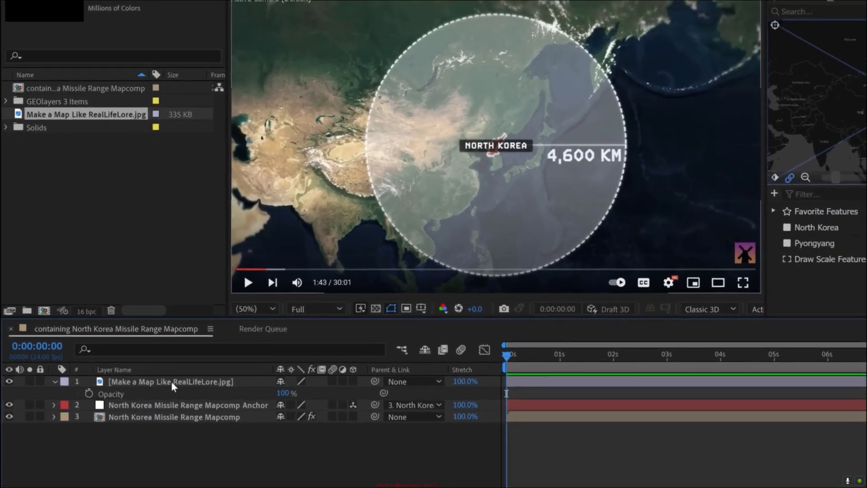
# - Rename the reference image layer to REFERENCE
pyautogui.click(147, 377)
pyautogui.press('Return')
pyautogui.write('REFERENCE')
pyautogui.press('Return')
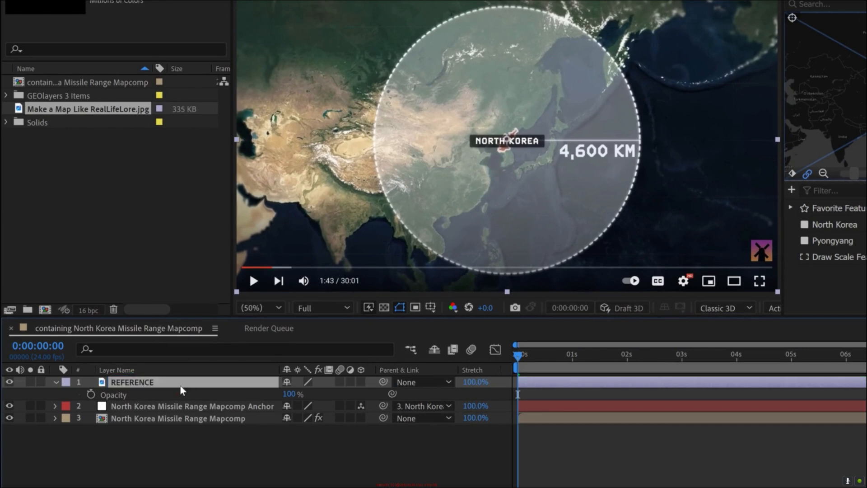
# - Make the REFERENCE layer 3D, parent it to the North Korea Missile Range Mapcomp Anchor, and hide it
pyautogui.click(361, 382)
pyautogui.moveTo(382, 382); pyautogui.dragTo(158, 469)
pyautogui.click(55, 383)
pyautogui.click(178, 446)
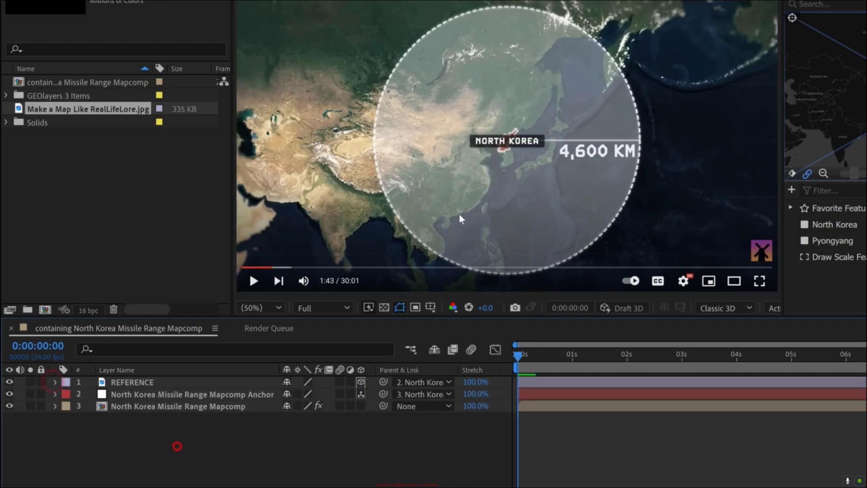
pyautogui.click(9, 382)
pyautogui.click(132, 428)
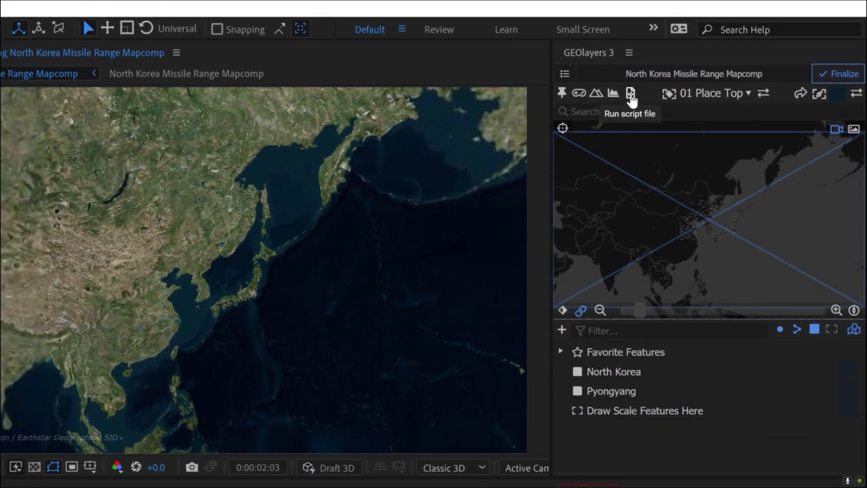
# - Run the scale bar script with Center alignment and look over the two scale bar layers
pyautogui.click(630, 95)
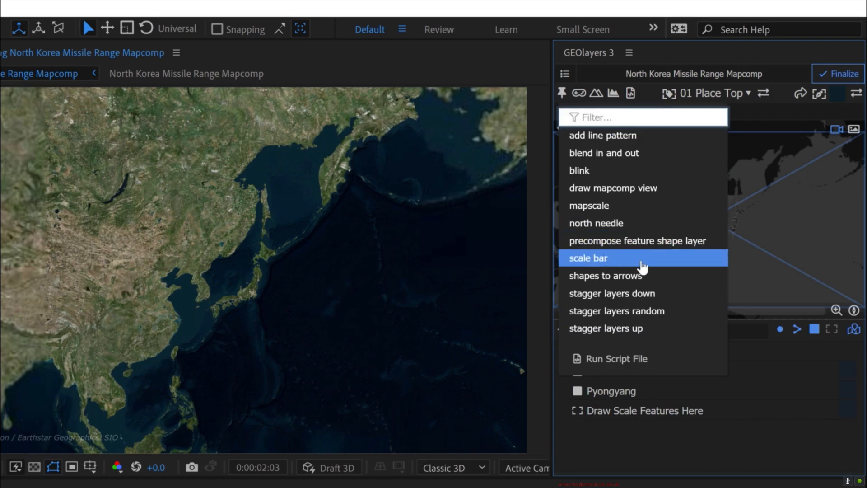
pyautogui.click(642, 260)
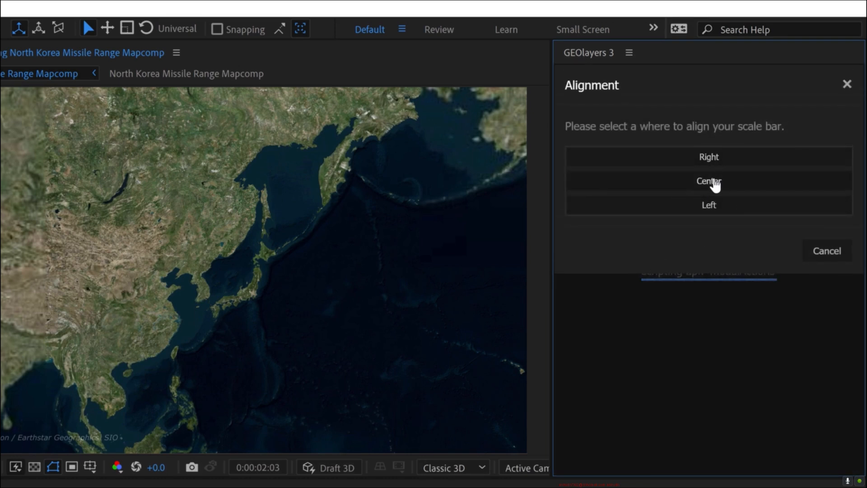
pyautogui.click(717, 180)
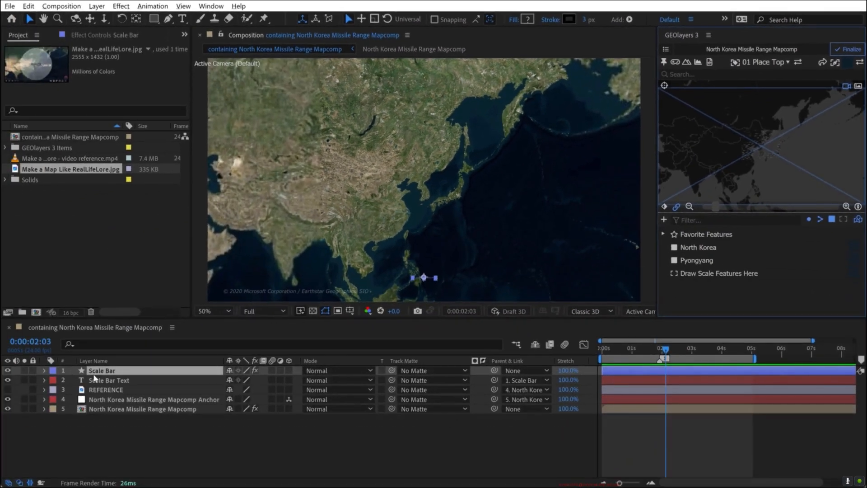
pyautogui.click(100, 380)
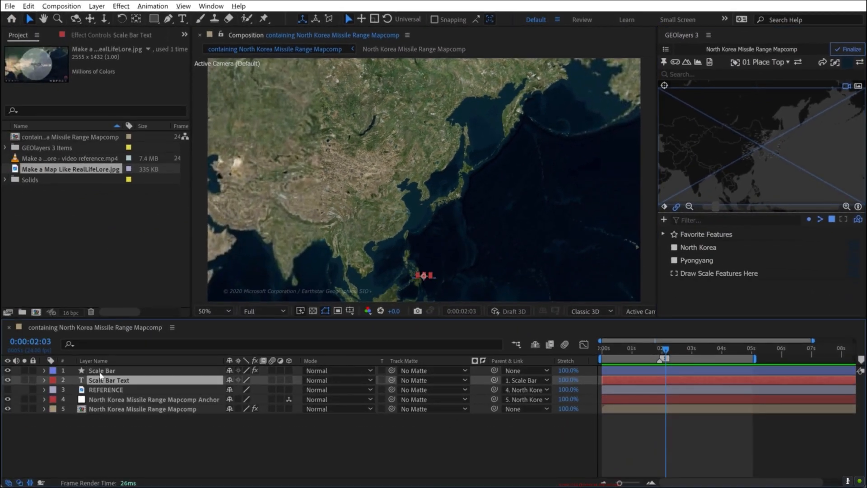
pyautogui.click(100, 372)
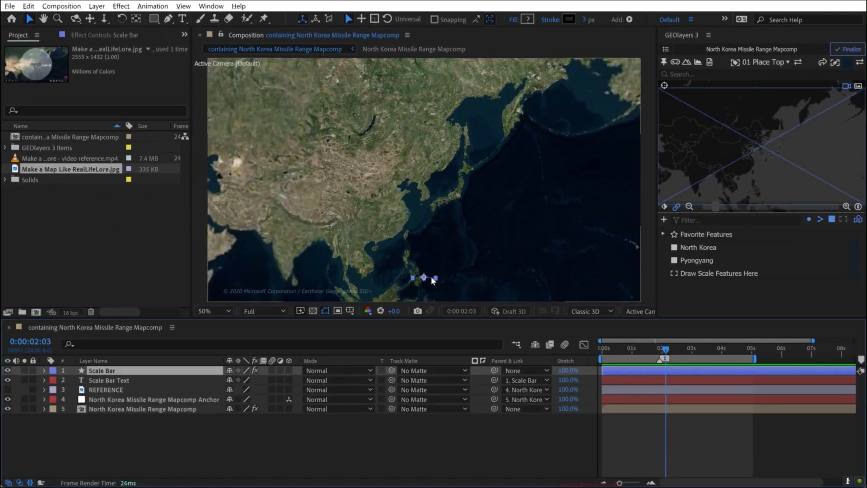
# - Set the scale bar text's fill color to white and its font size to 254 px
pyautogui.click(105, 380)
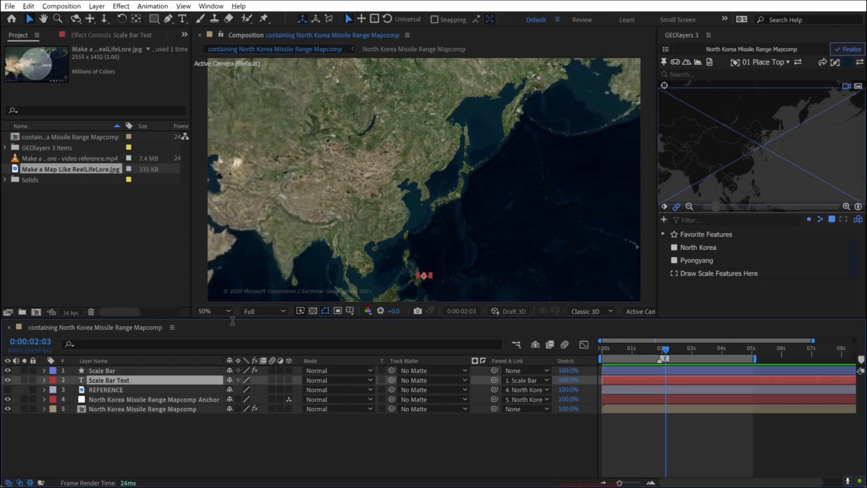
pyautogui.click(206, 6)
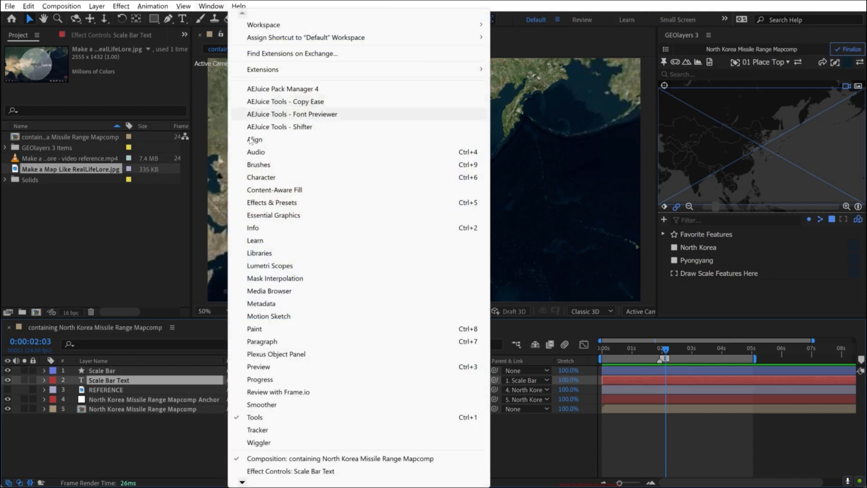
pyautogui.click(262, 191)
pyautogui.click(754, 56)
pyautogui.moveTo(381, 207); pyautogui.dragTo(294, 169)
pyautogui.click(545, 174)
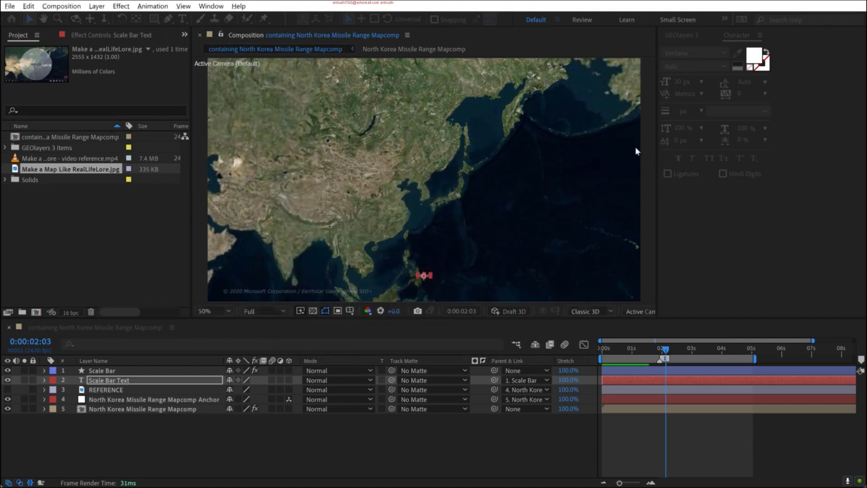
pyautogui.click(679, 82)
pyautogui.write('250')
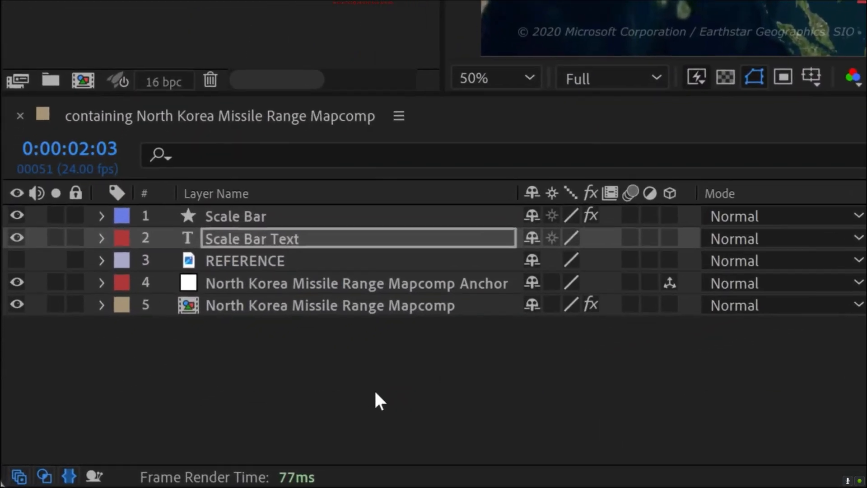
# - Rename both the scale bar shape layer and its text layer to Mapscale
pyautogui.click(188, 255)
pyautogui.press('Return')
pyautogui.write('Mapscale')
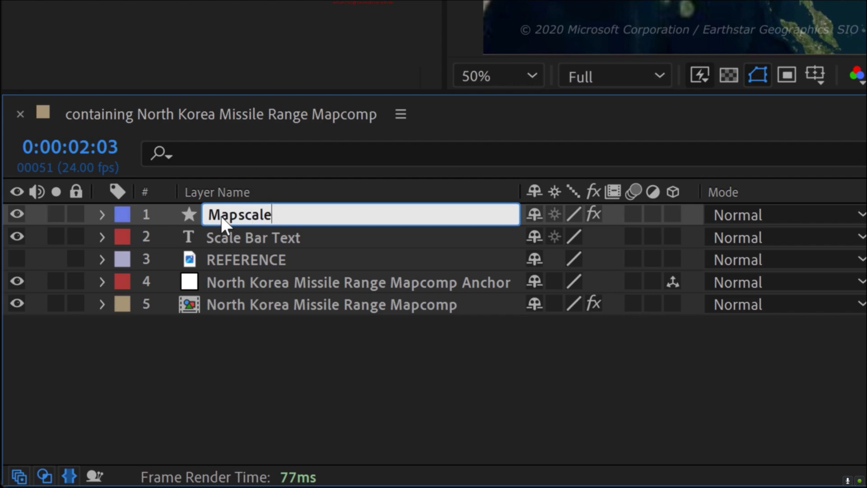
pyautogui.press('Return')
pyautogui.click(242, 240)
pyautogui.press('Return')
pyautogui.write('Mapscale')
pyautogui.press('Return')
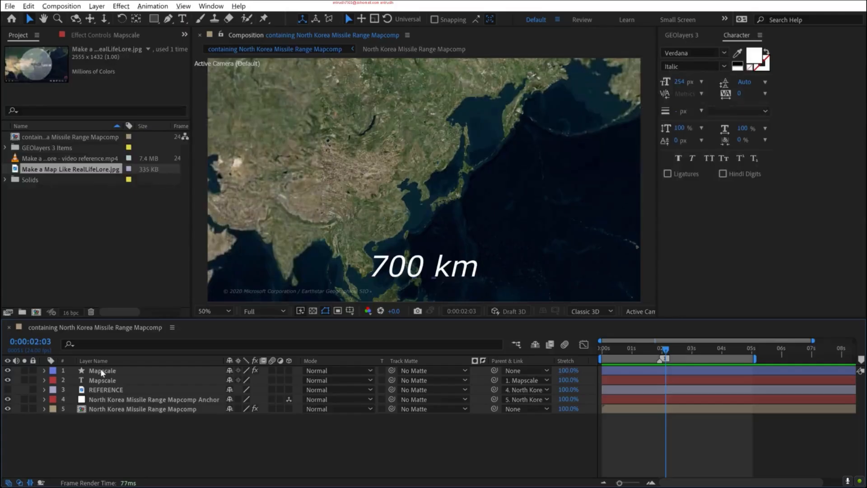
# - Change the Mapscale shape layer's stroke color to white, FFFFFF
pyautogui.click(237, 215)
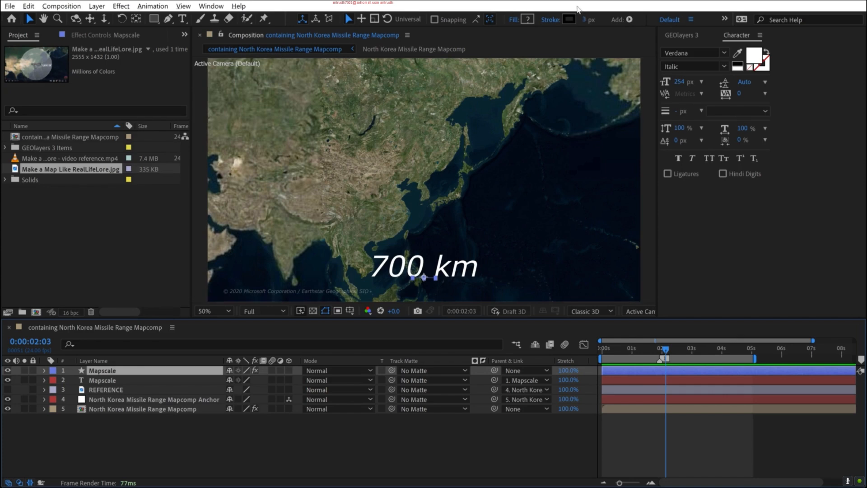
pyautogui.click(568, 21)
pyautogui.write('FFFFFF')
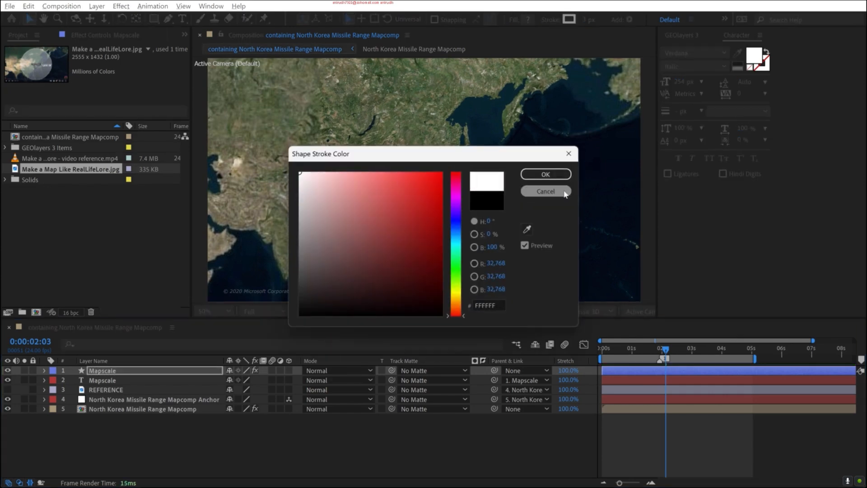
pyautogui.click(545, 175)
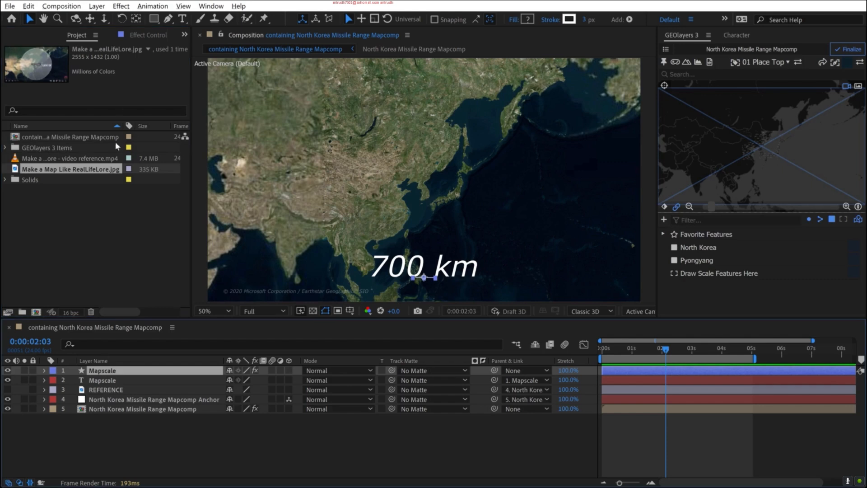
# - Turn on Fixed Size for the Mapscale bar and lengthen it to a horizontal size of 828
pyautogui.click(145, 32)
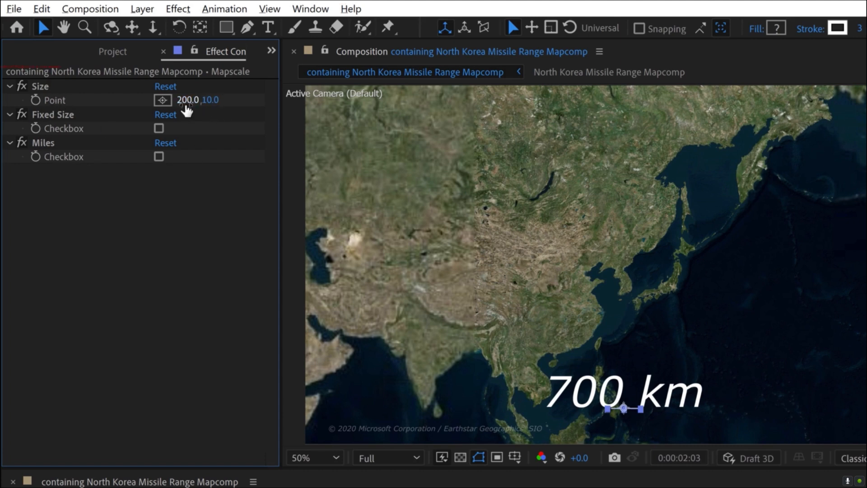
pyautogui.moveTo(185, 100); pyautogui.dragTo(220, 99)
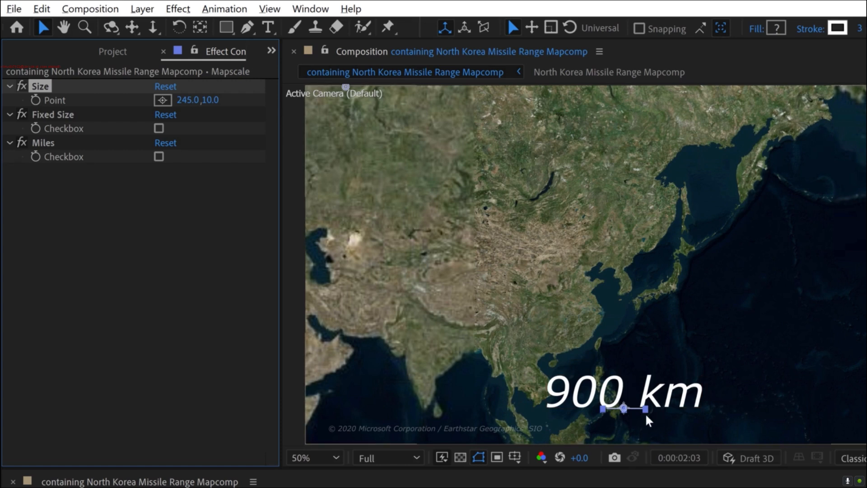
pyautogui.click(158, 128)
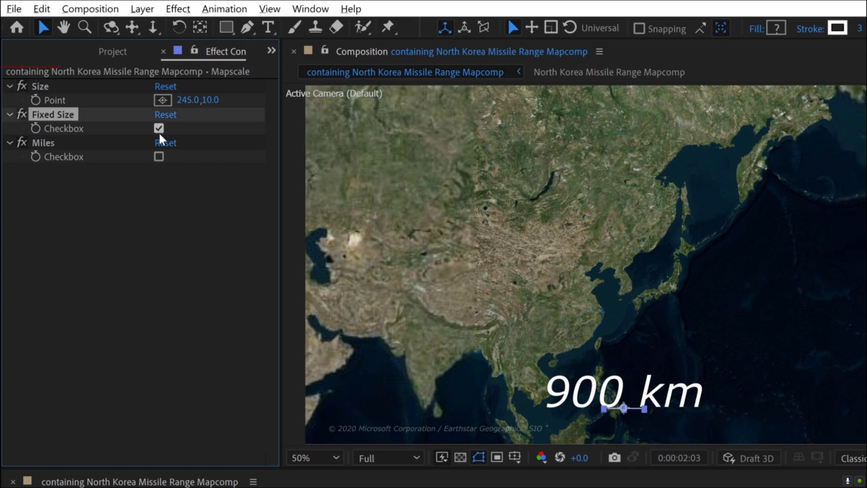
pyautogui.moveTo(189, 100); pyautogui.dragTo(279, 246)
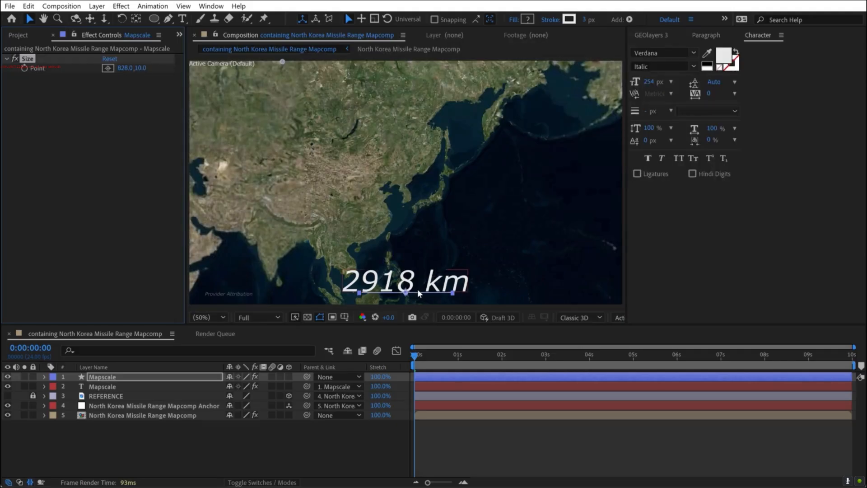
# - Show the REFERENCE layer and lengthen the Mapscale bar to a horizontal size of 1000
pyautogui.click(124, 70)
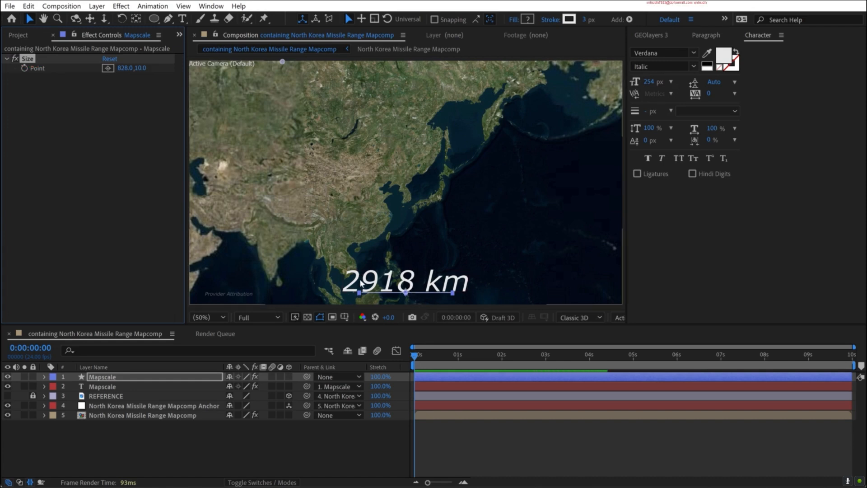
pyautogui.click(261, 453)
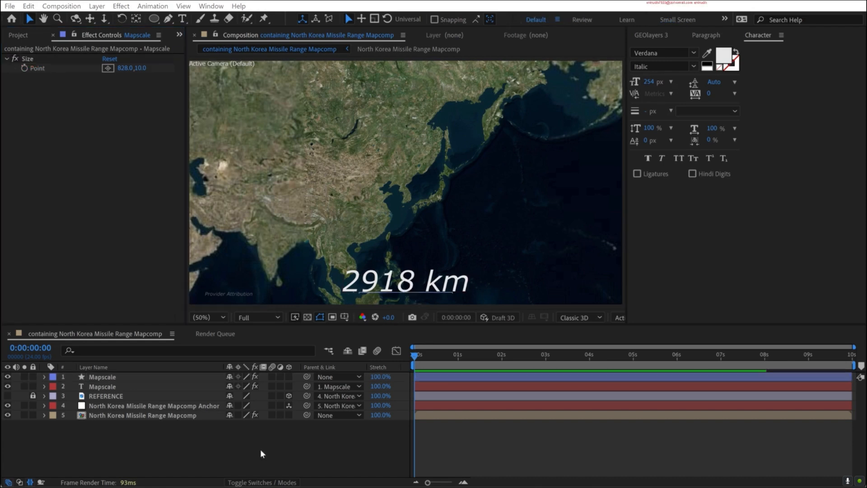
pyautogui.click(7, 396)
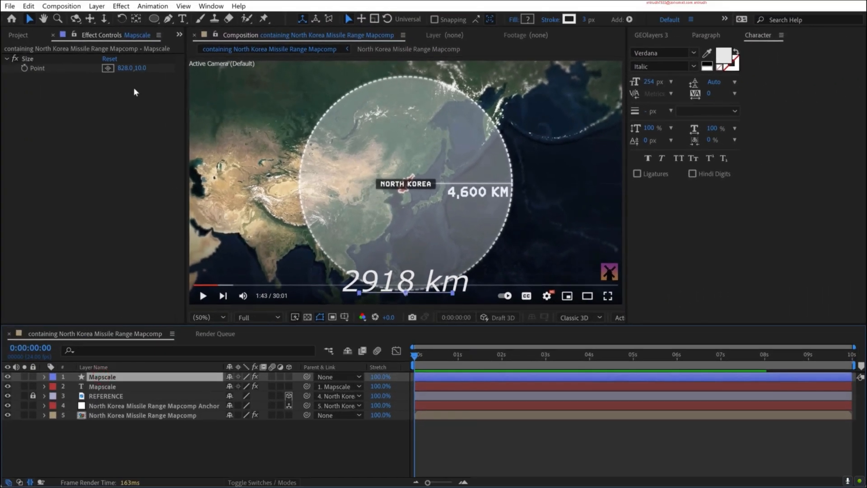
pyautogui.moveTo(124, 71); pyautogui.dragTo(198, 70)
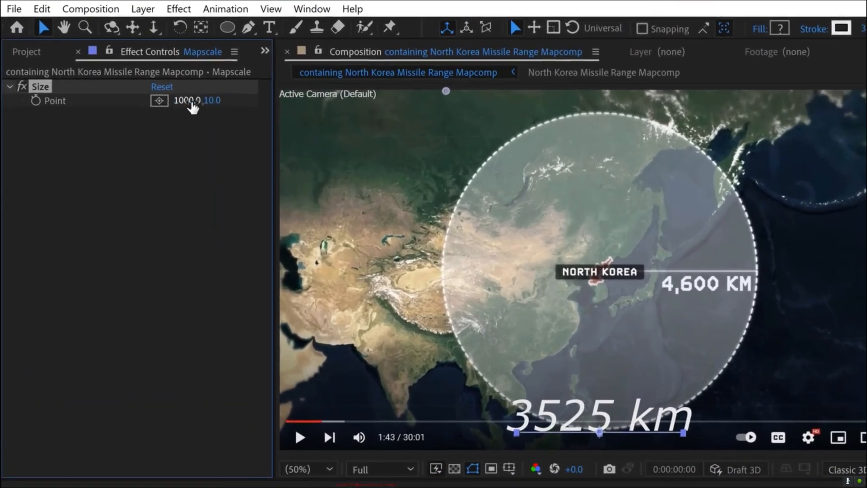
# - Lengthen the Mapscale bar to a horizontal size of 2610.2 so that its label represents 9200 km
pyautogui.moveTo(193, 105); pyautogui.dragTo(710, 118)
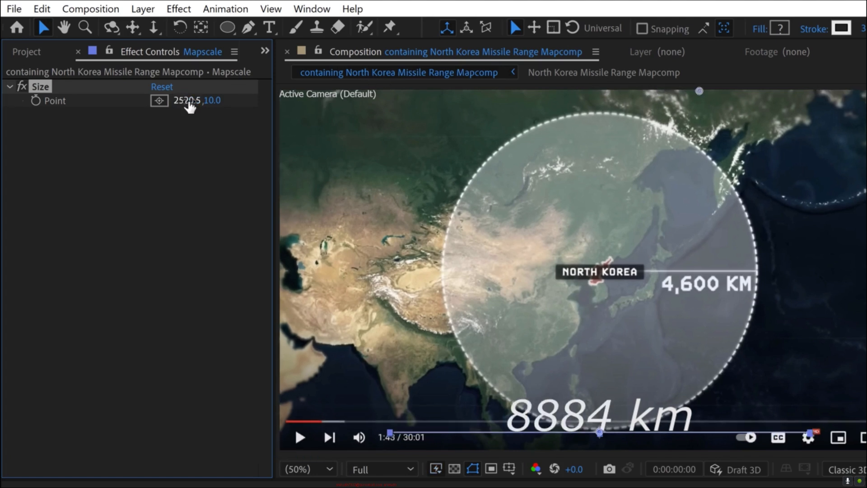
pyautogui.click(188, 100)
pyautogui.moveTo(194, 101); pyautogui.dragTo(243, 95)
pyautogui.moveTo(181, 100); pyautogui.dragTo(202, 98)
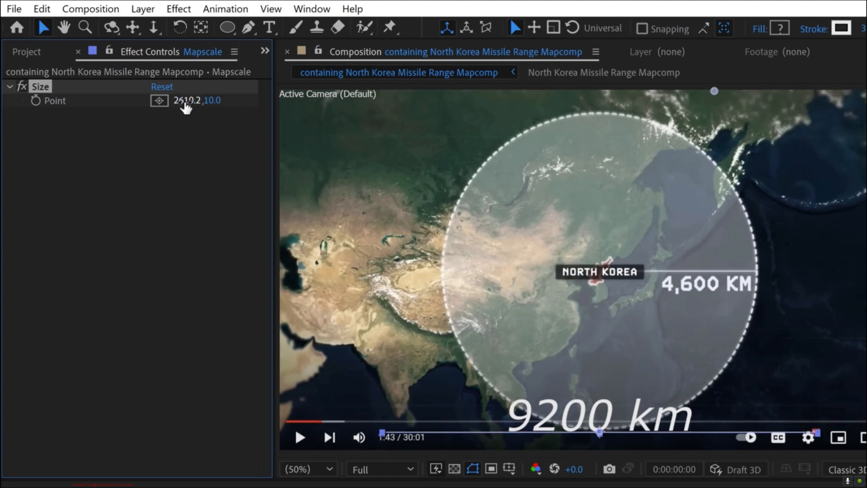
# - Copy the Mapscale bar's horizontal size value and hide the REFERENCE layer
pyautogui.click(186, 101)
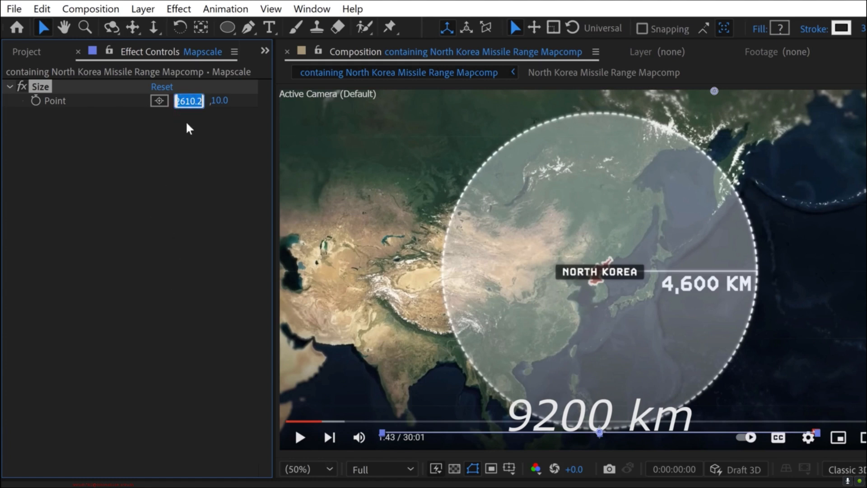
pyautogui.click(164, 286)
pyautogui.click(8, 406)
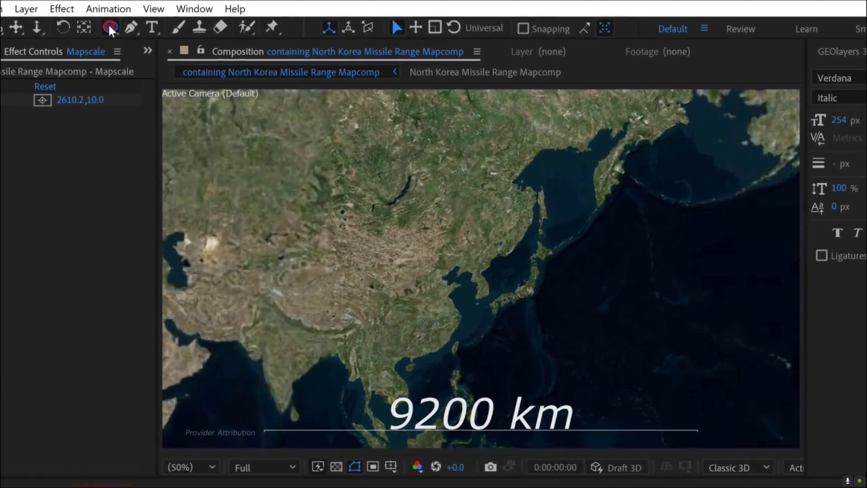
# - Set up the Ellipse tool with a Solid Color fill and a stroke of None
pyautogui.moveTo(131, 23); pyautogui.dragTo(109, 26)
pyautogui.click(386, 29)
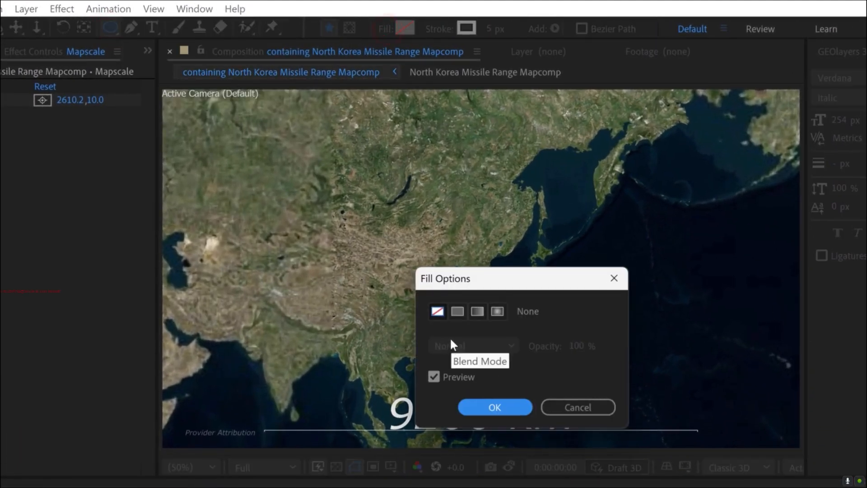
pyautogui.click(457, 311)
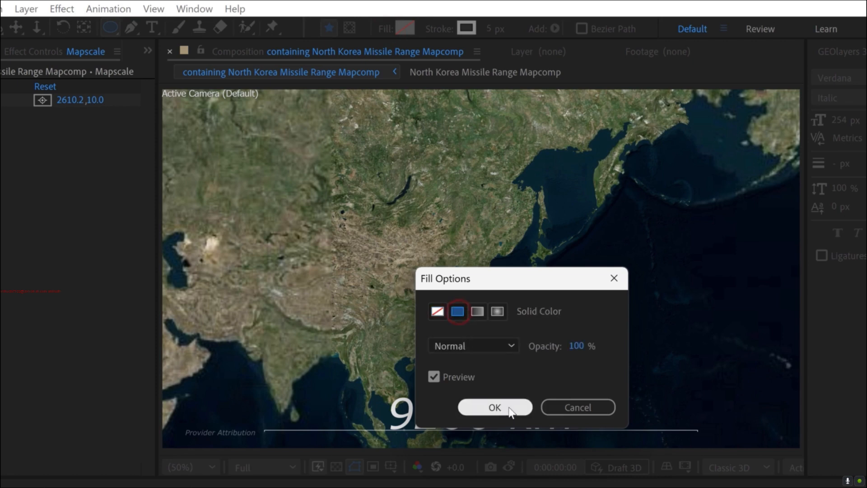
pyautogui.click(494, 407)
pyautogui.click(439, 29)
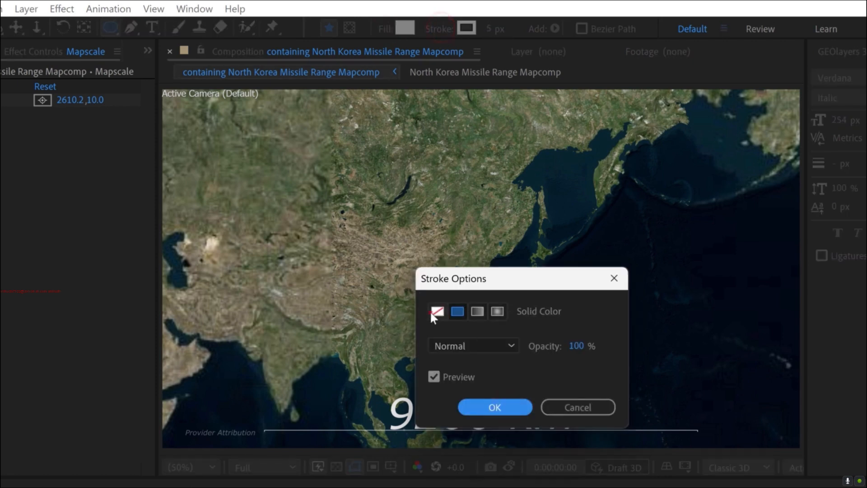
pyautogui.click(437, 311)
pyautogui.click(495, 407)
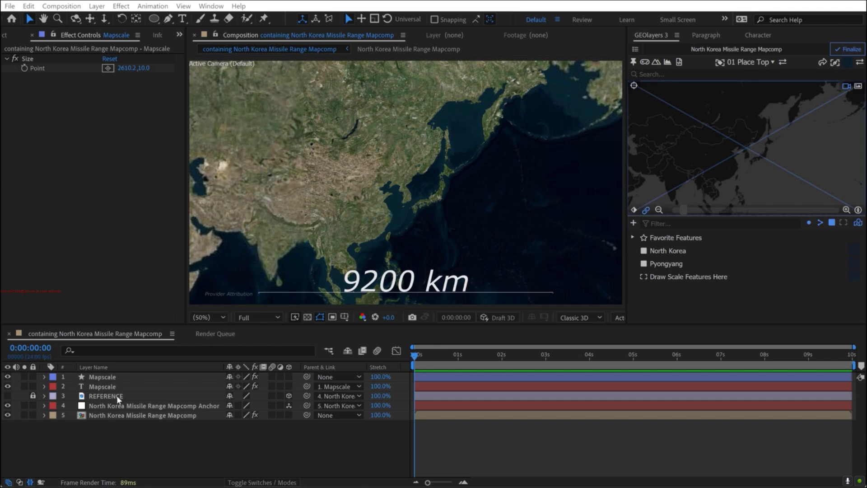
# - Create a composition-height circle, 2160 by 2160, as a new shape layer and rename the layer Missile Range
pyautogui.doubleClick(154, 20)
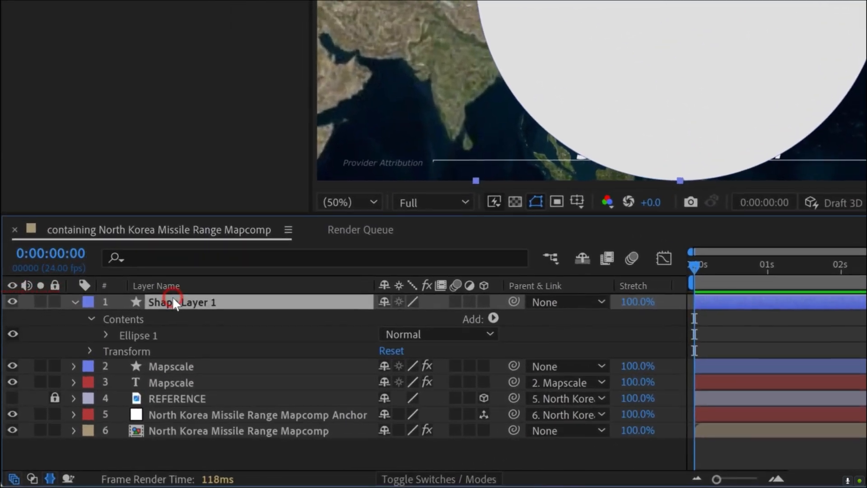
pyautogui.write('Missile Range')
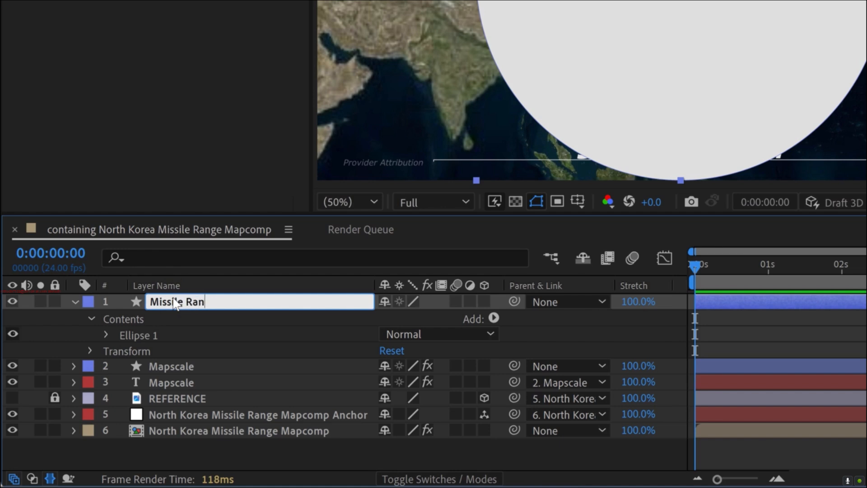
pyautogui.press('Return')
# - Set the Missile Range layer's Ellipse Path size to 2610.2 by 2610.2
pyautogui.click(105, 335)
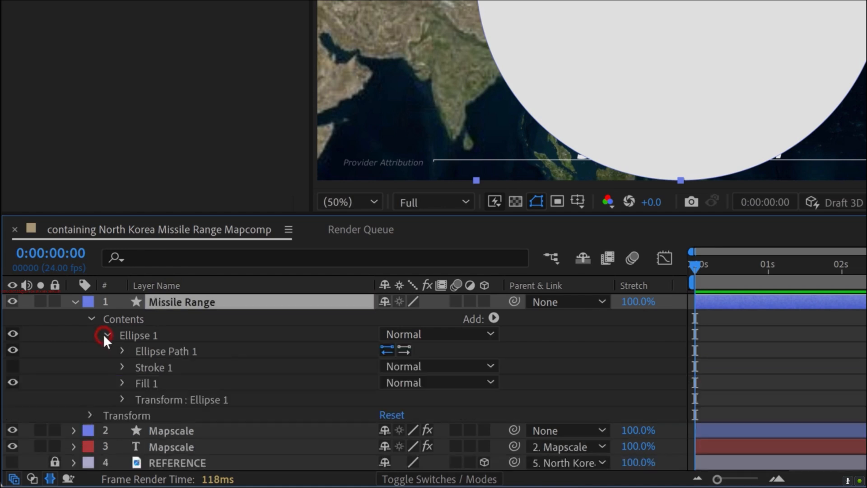
pyautogui.click(121, 350)
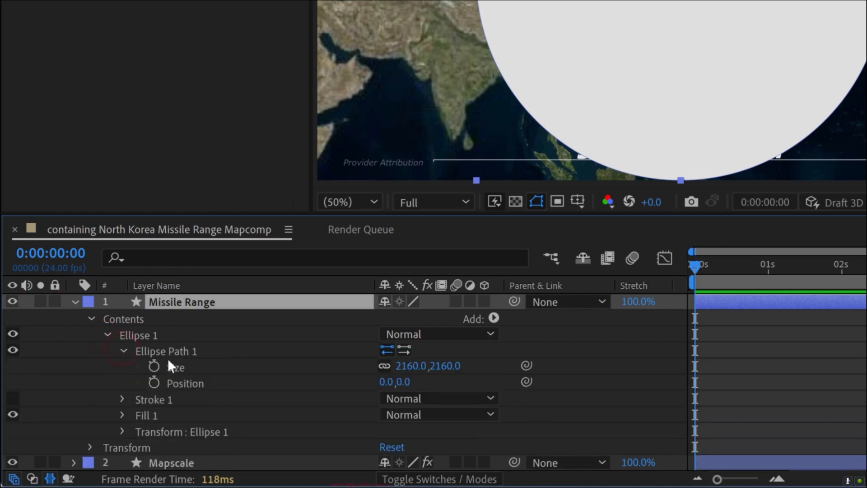
pyautogui.click(175, 367)
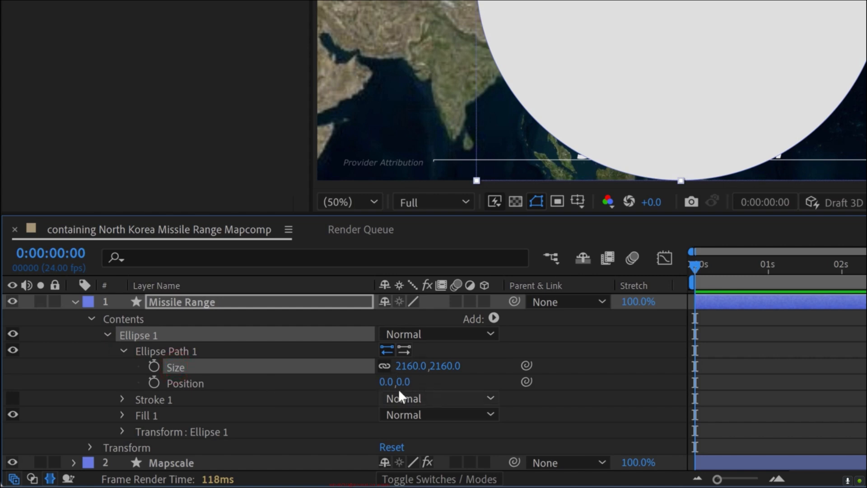
pyautogui.click(406, 366)
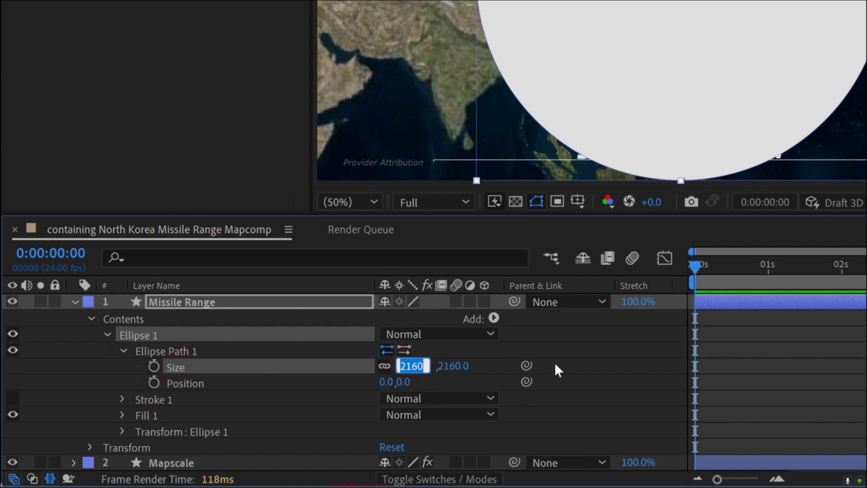
pyautogui.write('2610.2')
pyautogui.click(732, 353)
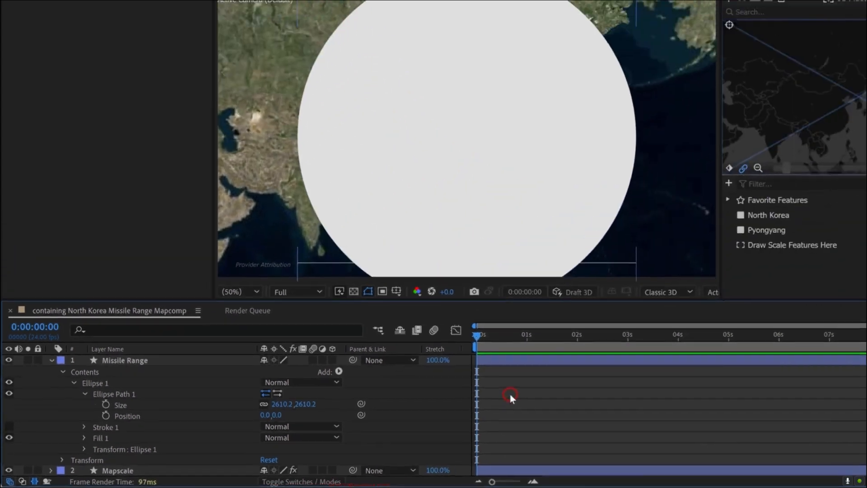
pyautogui.press(',')
pyautogui.press(',')
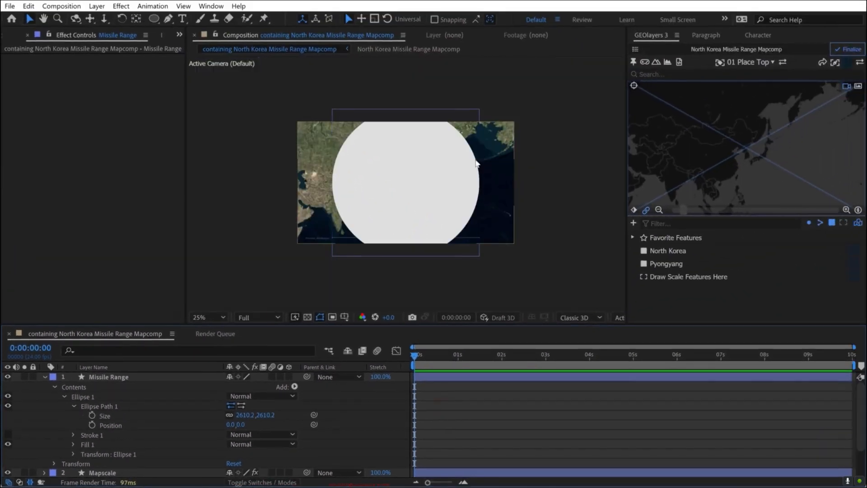
# - Lower the Missile Range layer's opacity to 47% and inspect the circle's center over North Korea
pyautogui.click(122, 378)
pyautogui.press('t')
pyautogui.moveTo(231, 388); pyautogui.dragTo(206, 390)
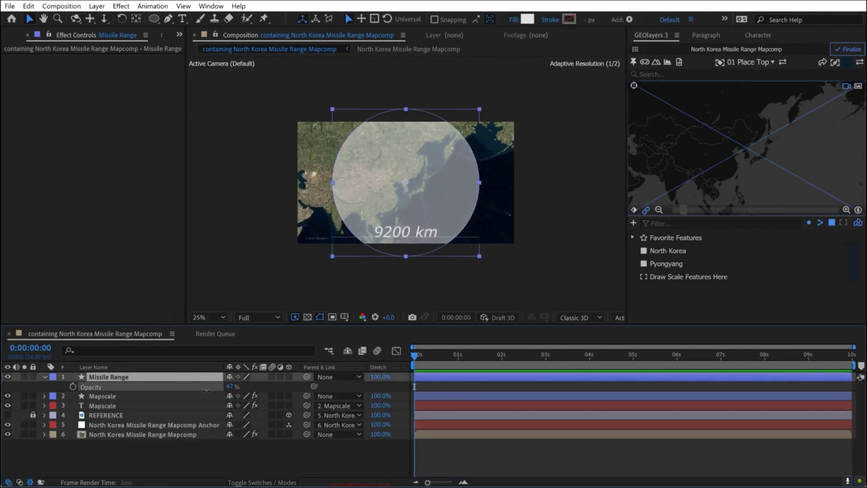
pyautogui.scroll(6, 406, 183)
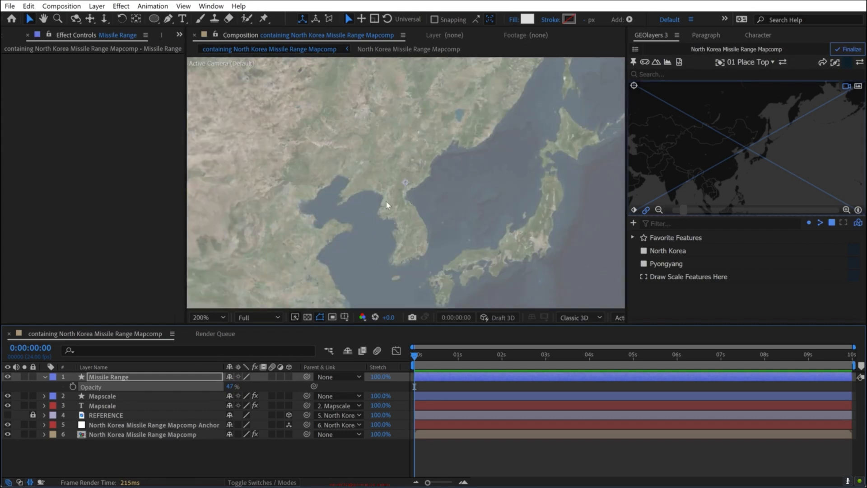
pyautogui.scroll(-2, 411, 194)
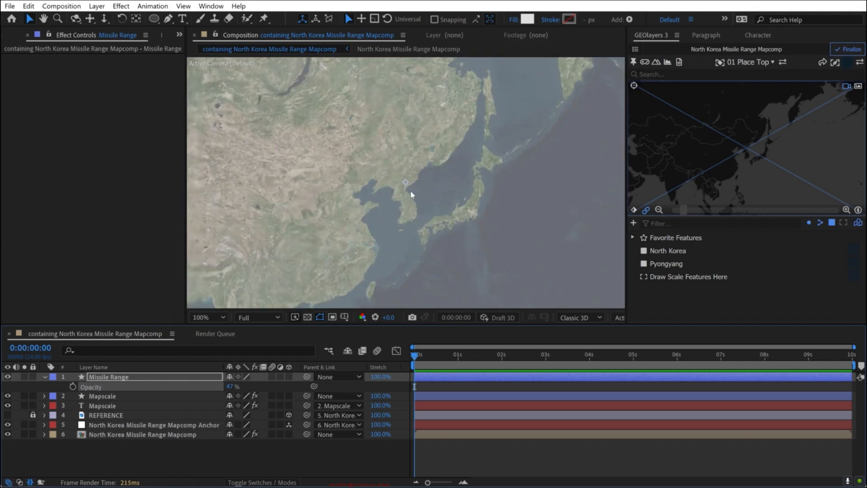
pyautogui.scroll(-2, 411, 194)
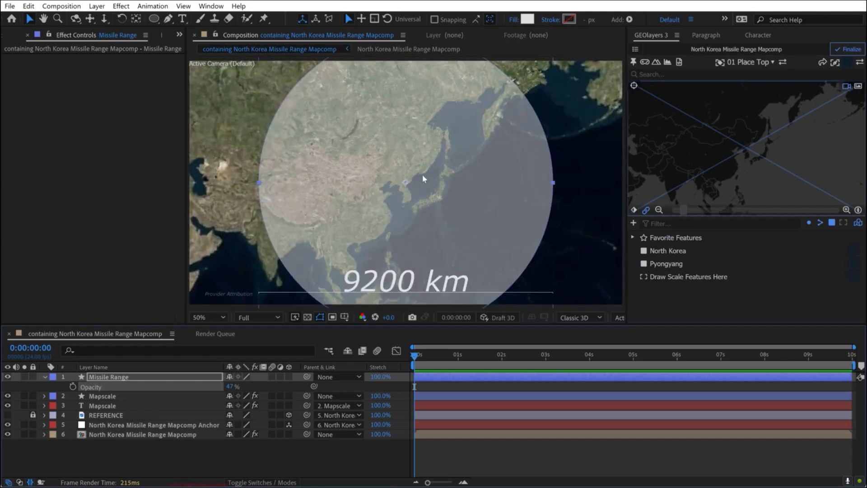
# - Pin the Missile Range layer to the Pyongyang feature
pyautogui.click(109, 377)
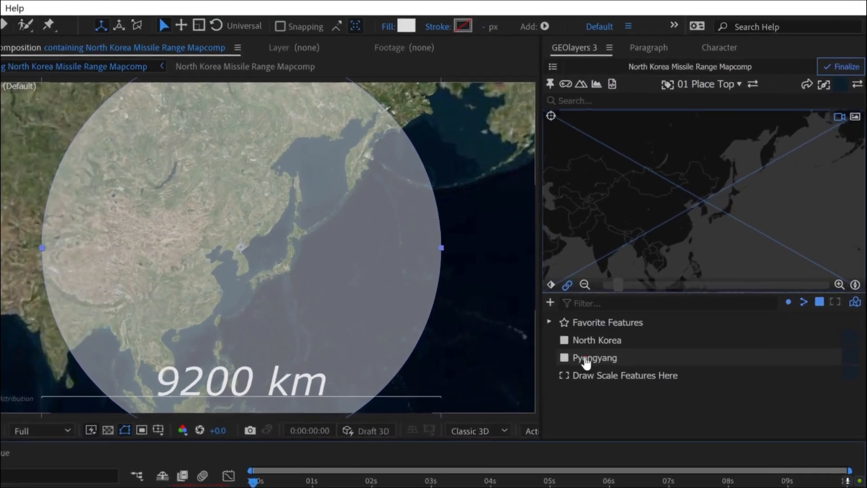
pyautogui.click(659, 264)
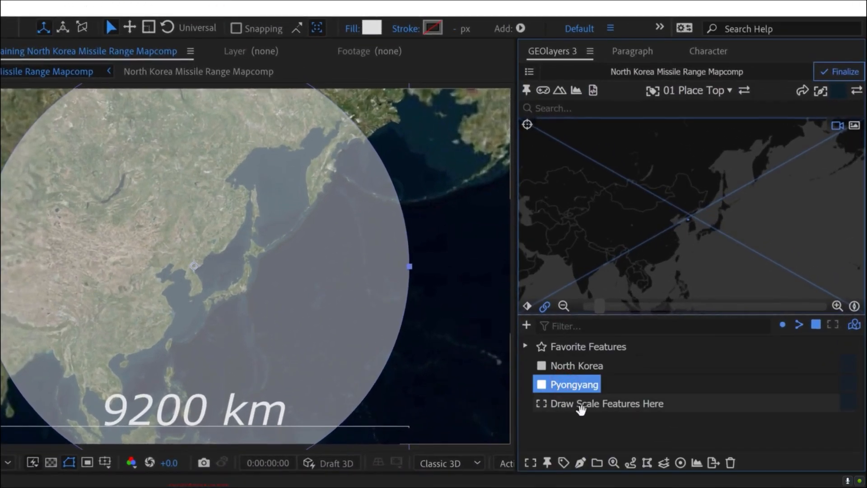
pyautogui.click(547, 463)
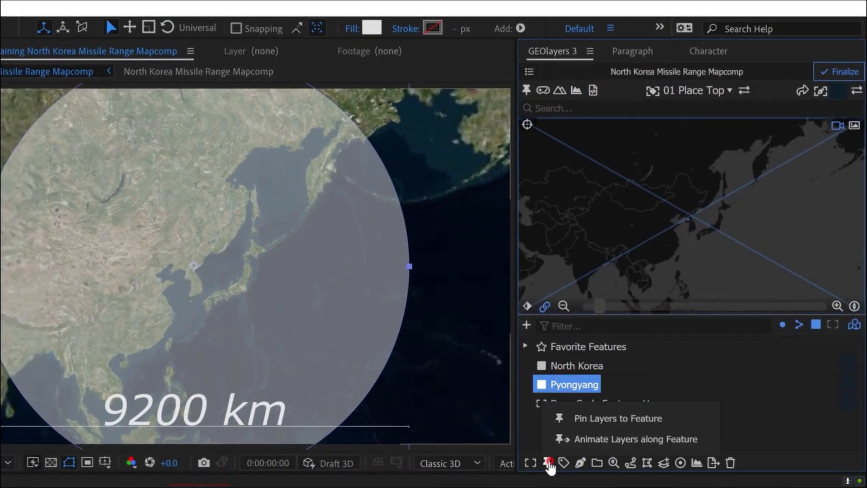
pyautogui.click(612, 419)
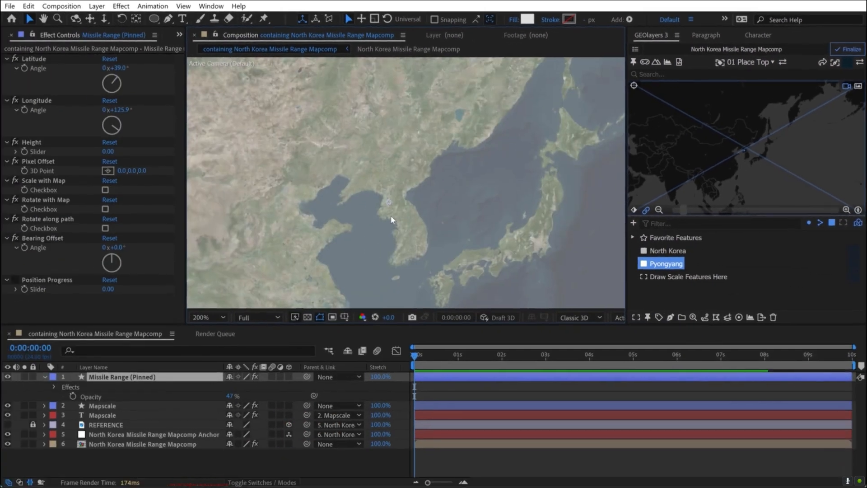
pyautogui.scroll(-4, 360, 229)
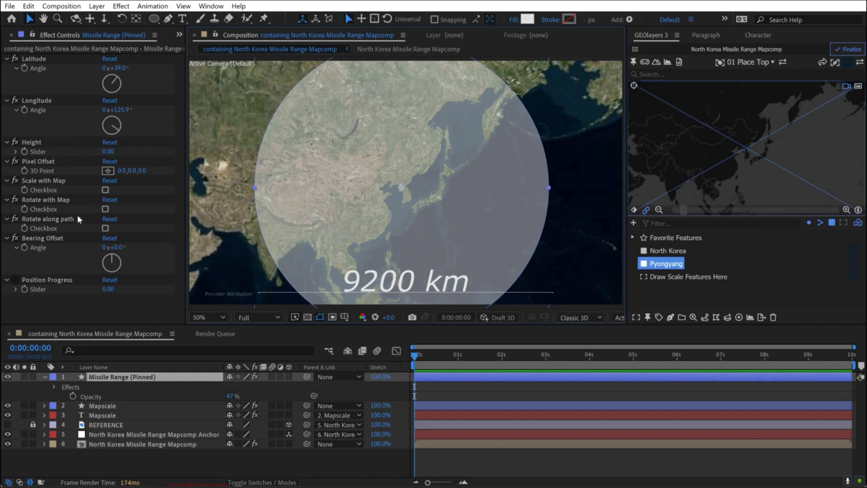
# - Make the pinned Missile Range layer 3D and enable both Scale with Map and Rotate with Map
pyautogui.click(105, 190)
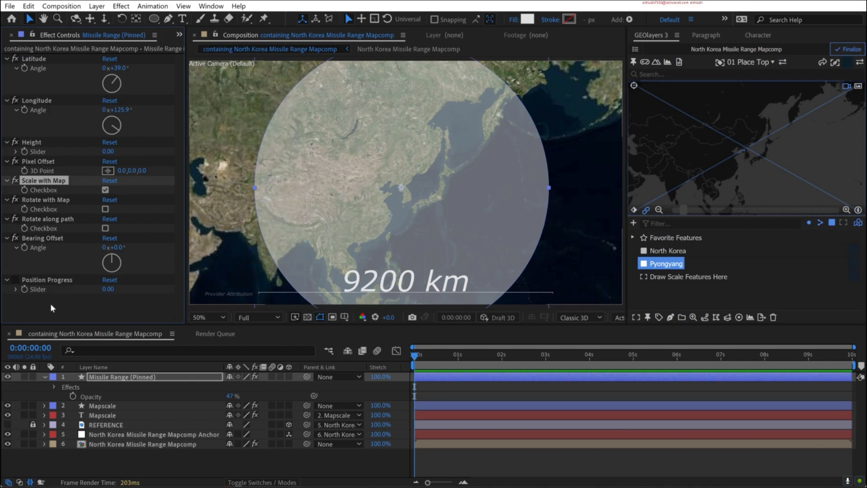
pyautogui.click(288, 376)
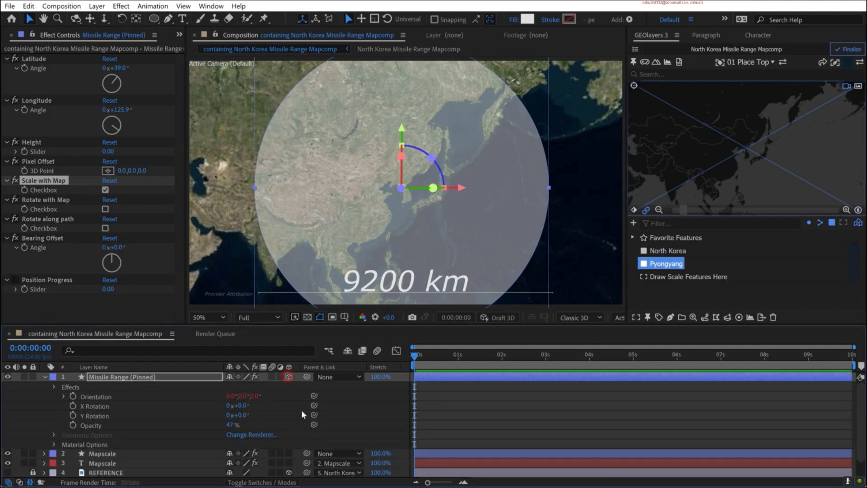
pyautogui.click(107, 208)
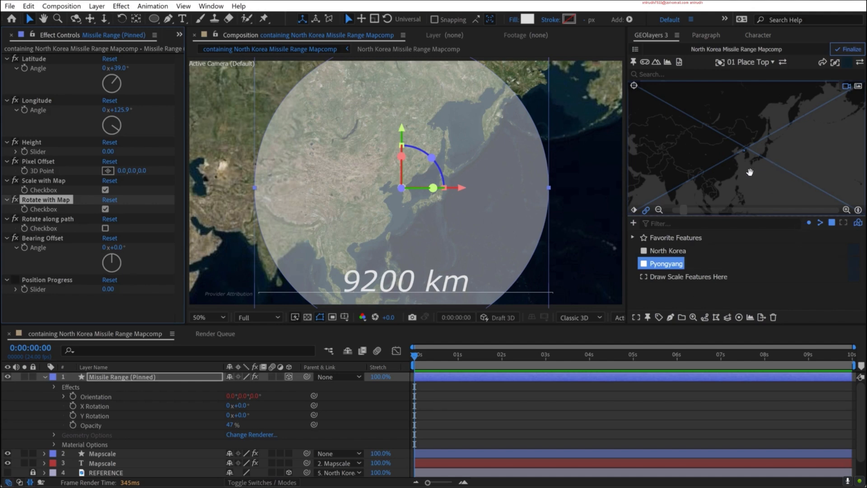
# - Tilt, rotate and zoom out the map to test the pinned circle, toggling Scale with Map off and on
pyautogui.moveTo(749, 172); pyautogui.dragTo(768, 178)
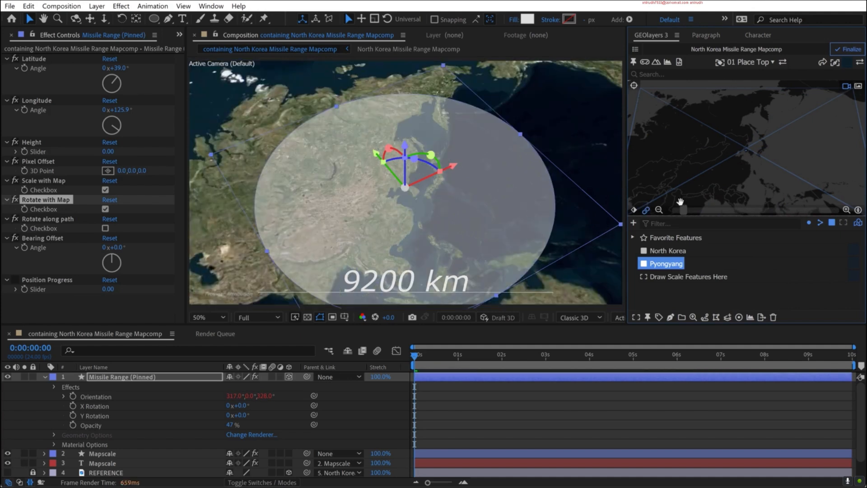
pyautogui.moveTo(746, 150); pyautogui.dragTo(745, 165)
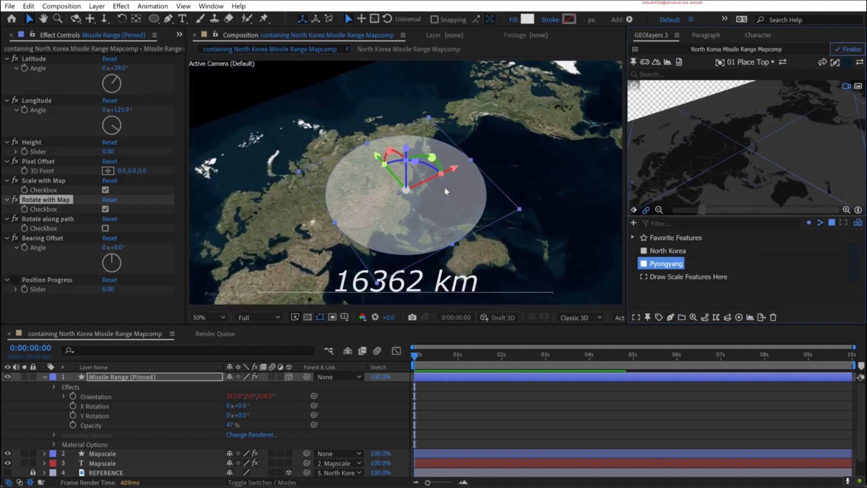
pyautogui.click(105, 189)
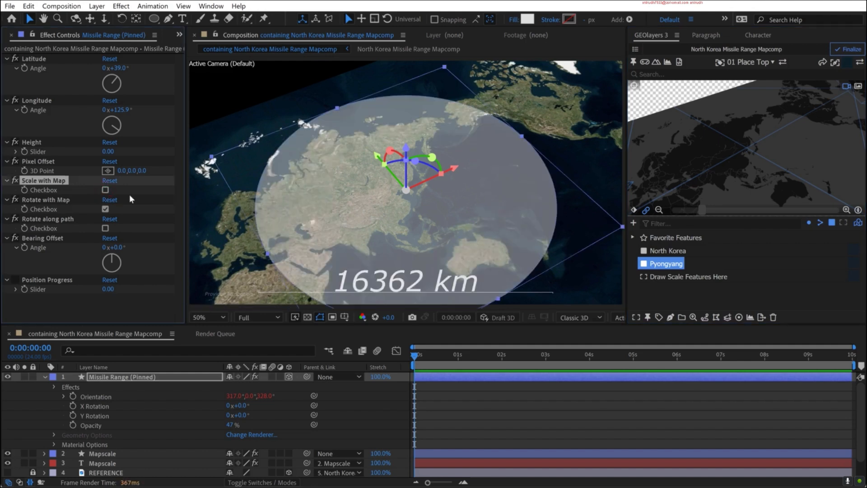
pyautogui.click(106, 190)
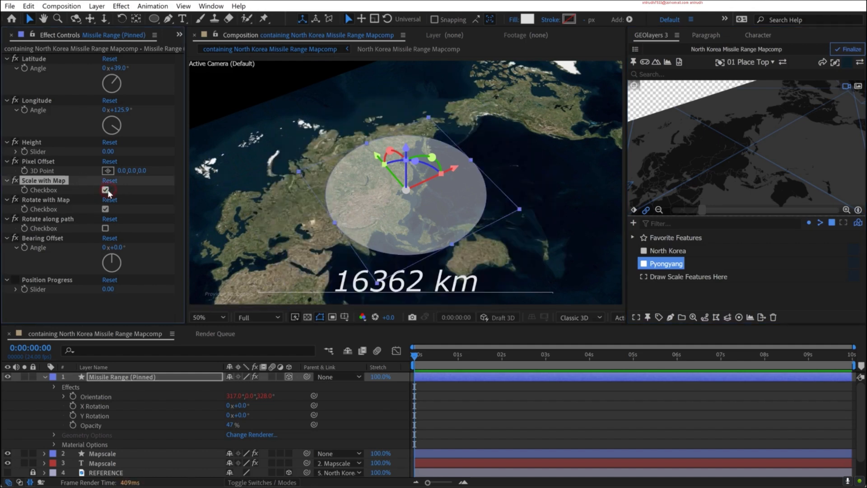
pyautogui.click(609, 430)
# - With the Draw Scale Features Here feature selected, hide both Mapscale layers and show the REFERENCE layer
pyautogui.click(662, 278)
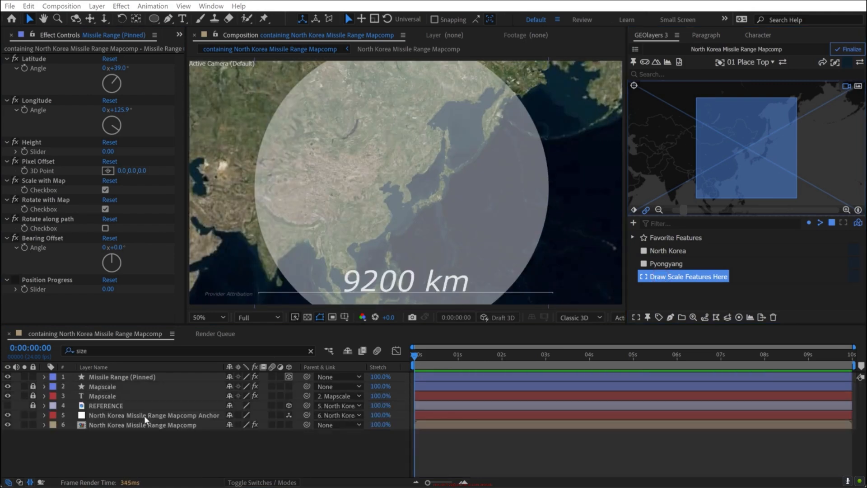
pyautogui.click(7, 395)
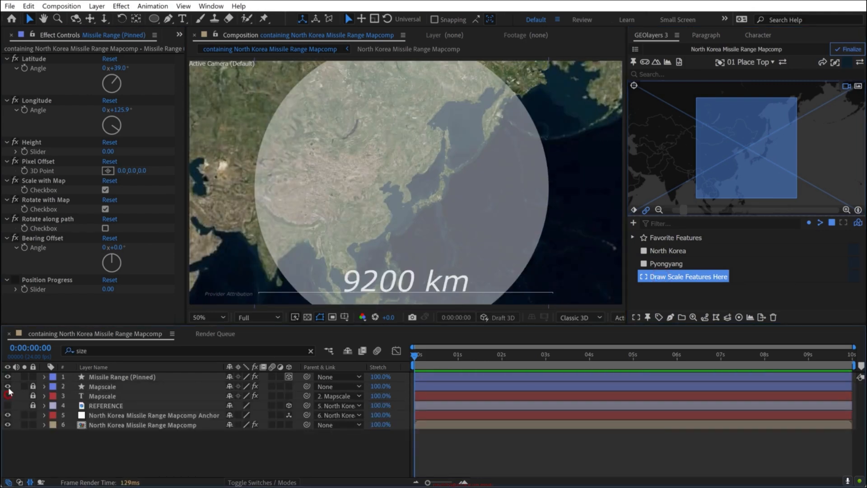
pyautogui.click(8, 386)
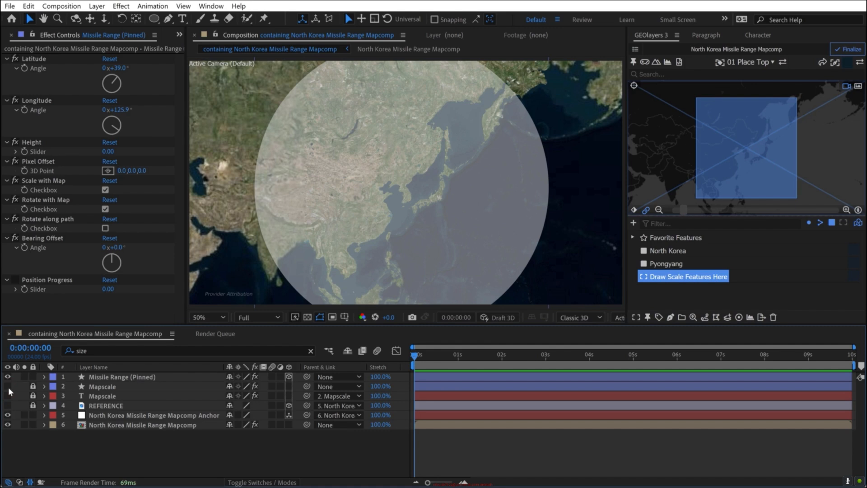
pyautogui.click(7, 405)
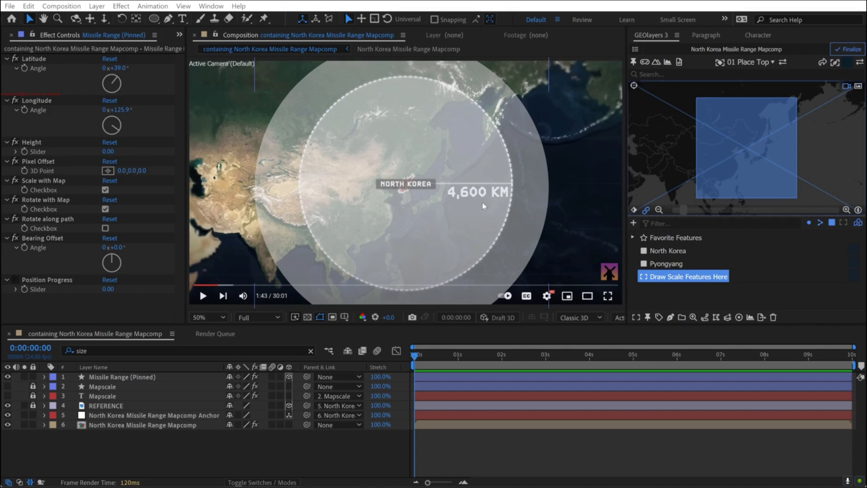
# - Hide the REFERENCE layer and the North Korea Missile Range Mapcomp layer so only the range circle shows
pyautogui.click(7, 405)
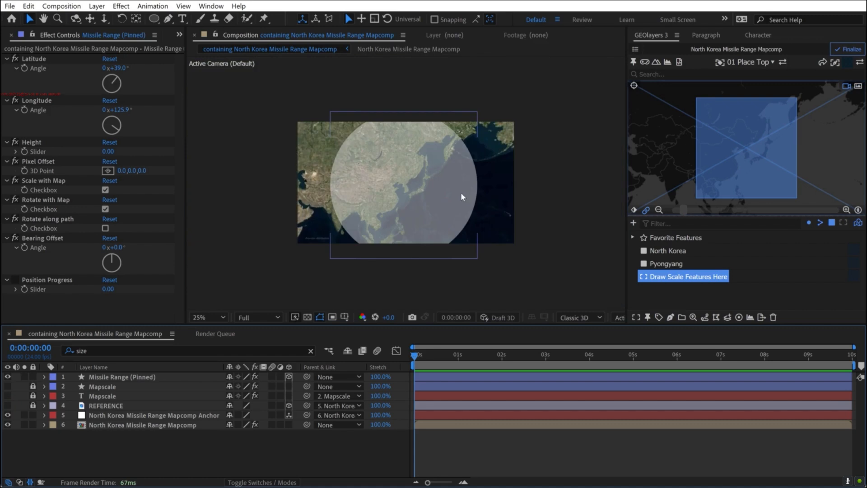
pyautogui.press('.')
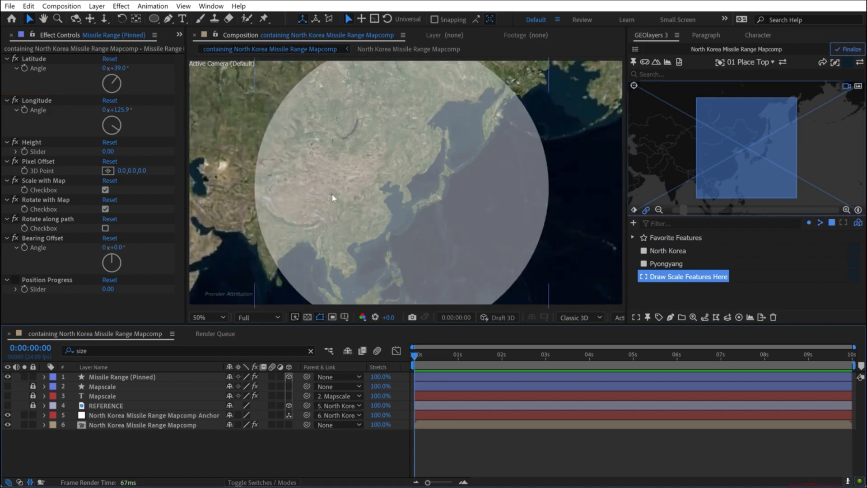
pyautogui.press('h')
pyautogui.moveTo(316, 194); pyautogui.dragTo(362, 199)
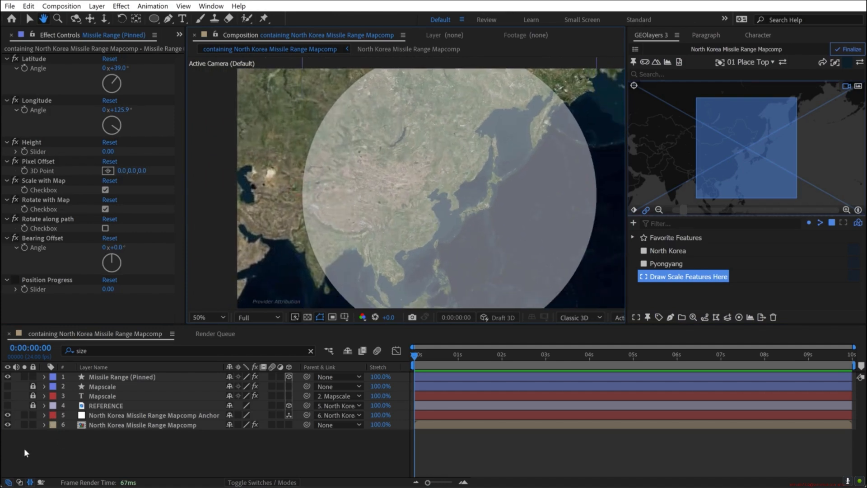
pyautogui.press('v')
pyautogui.click(7, 425)
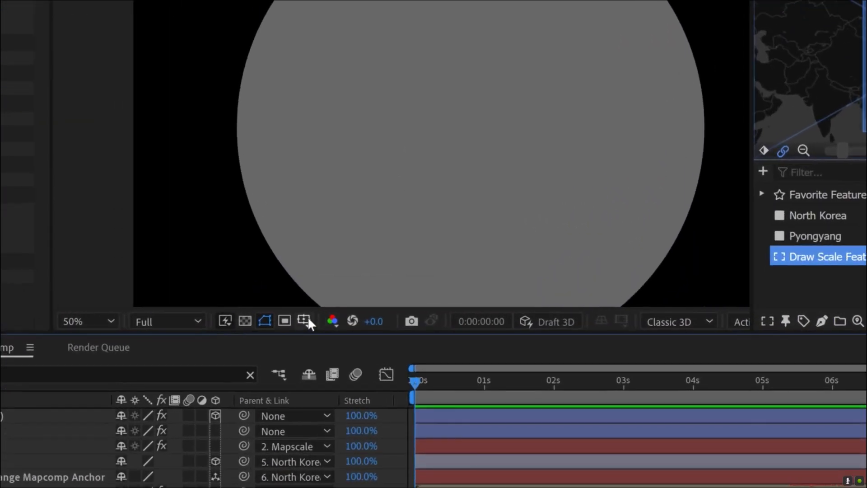
# - Turn on rulers and guides in the composition viewer
pyautogui.click(307, 318)
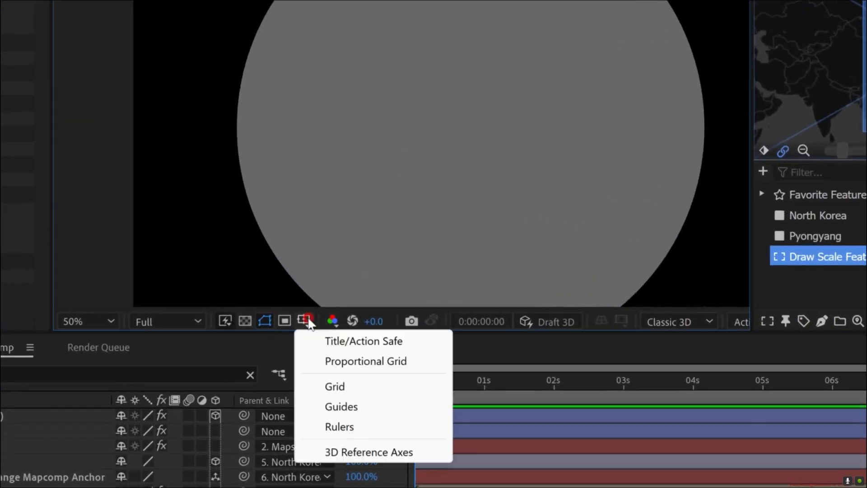
pyautogui.click(347, 433)
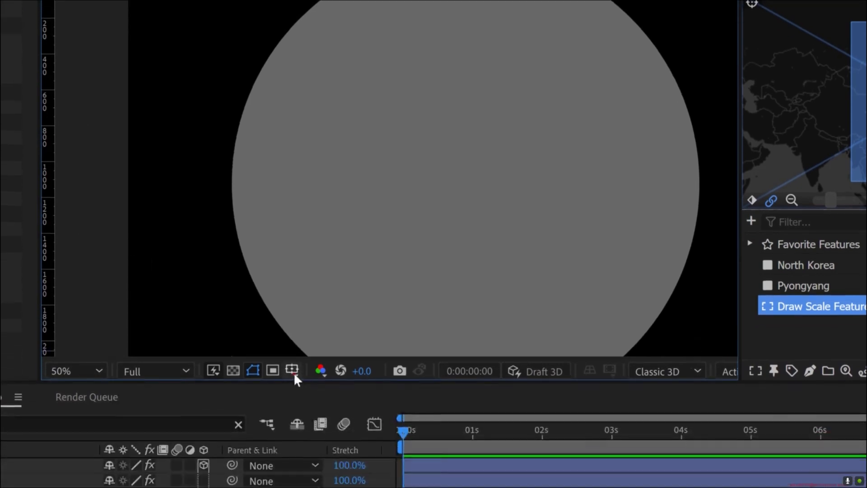
pyautogui.click(292, 442)
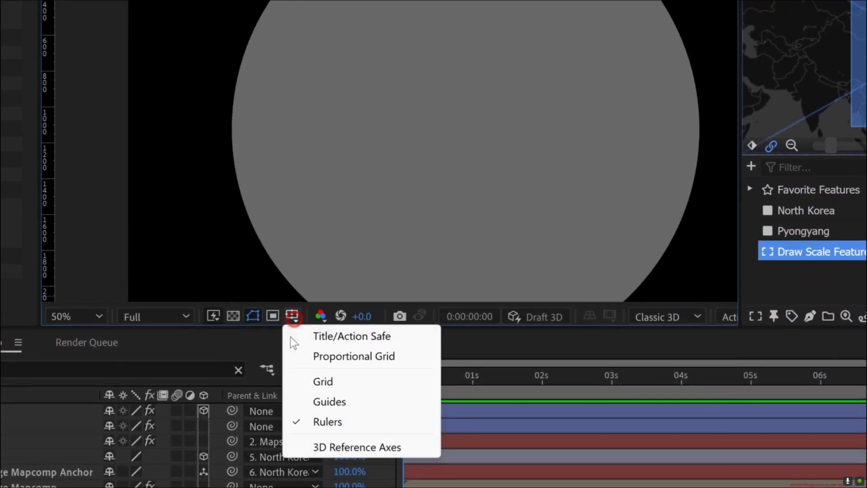
pyautogui.click(326, 402)
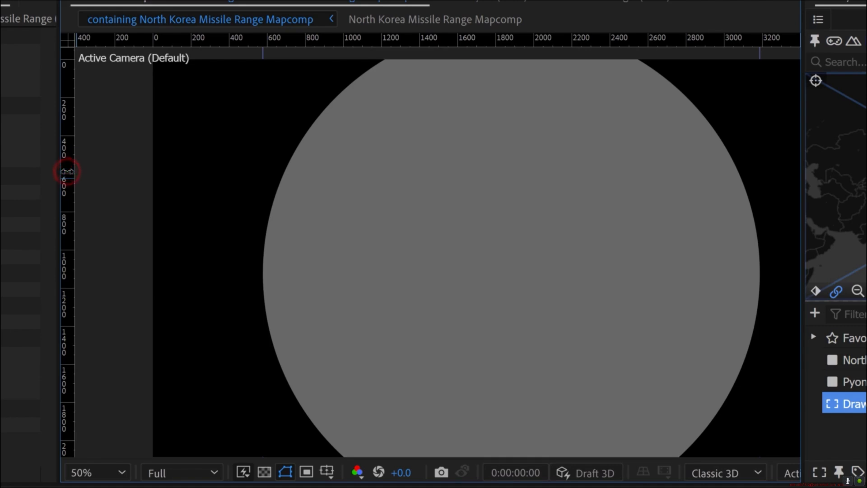
# - Add a vertical guide and set its position to 2610.2/2, giving 1305.1
pyautogui.moveTo(72, 169); pyautogui.dragTo(235, 185)
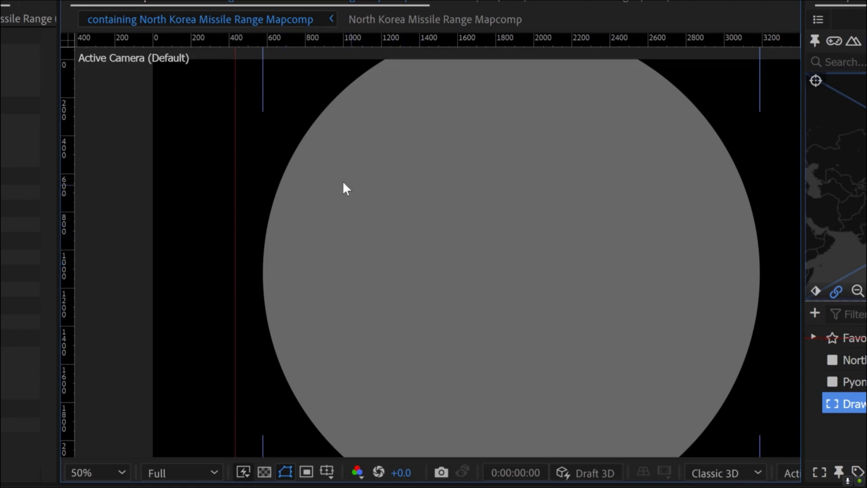
pyautogui.rightClick(234, 149)
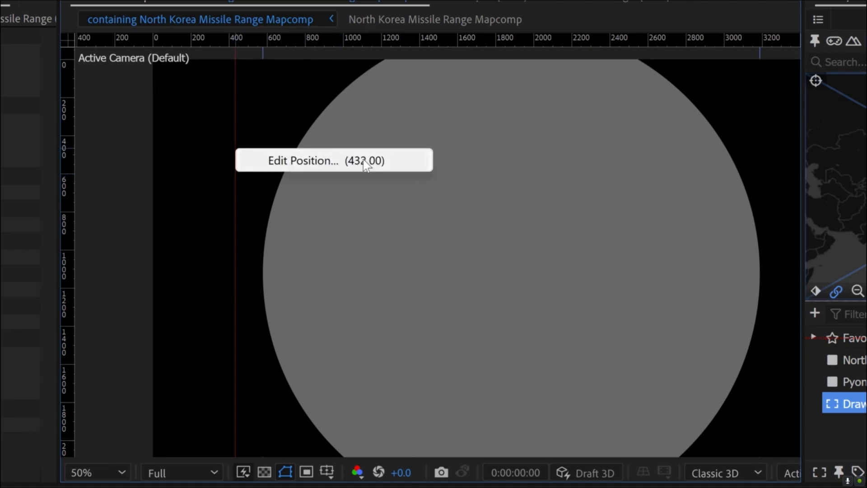
pyautogui.click(281, 163)
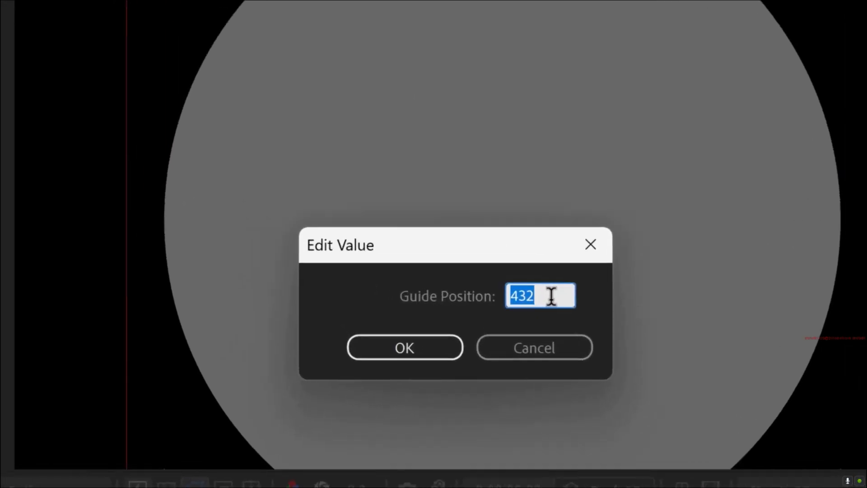
pyautogui.write('2610.2')
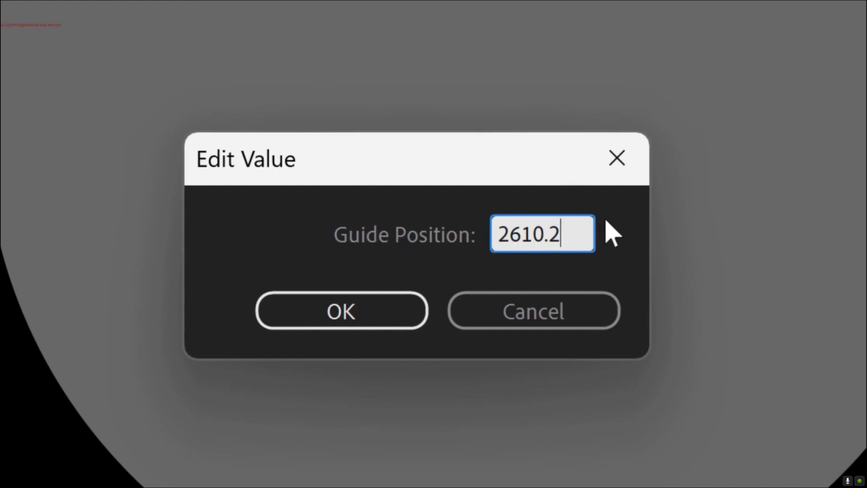
pyautogui.write('/2')
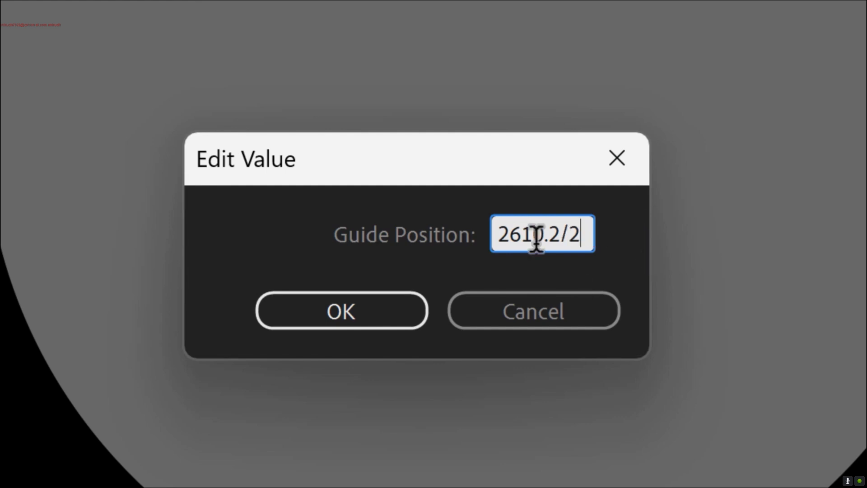
pyautogui.click(394, 329)
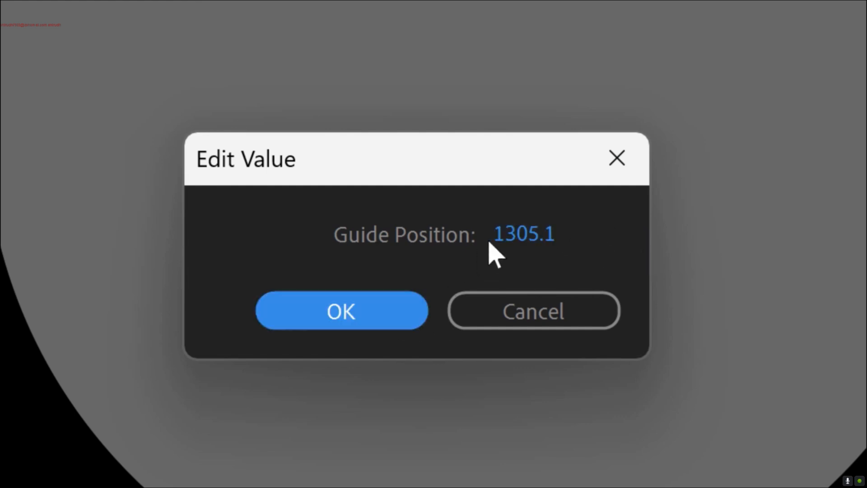
pyautogui.click(370, 314)
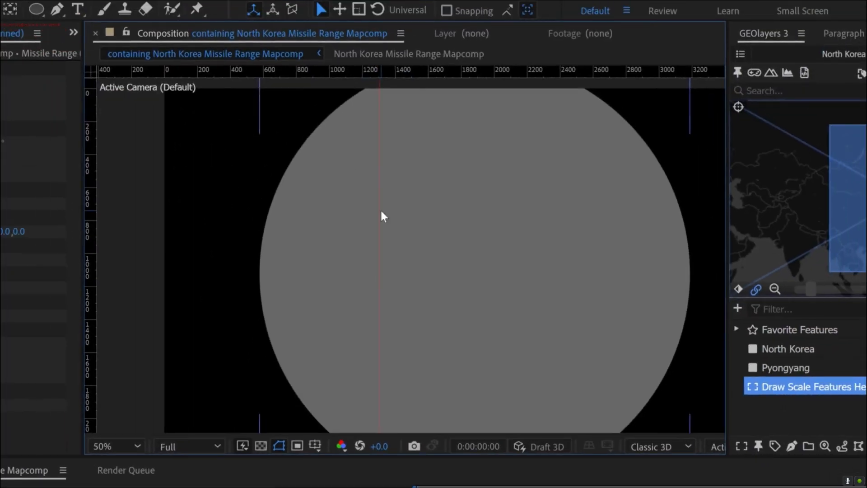
# - Add a second vertical guide and set its position to 0
pyautogui.moveTo(90, 163); pyautogui.dragTo(192, 166)
pyautogui.rightClick(192, 167)
pyautogui.click(240, 180)
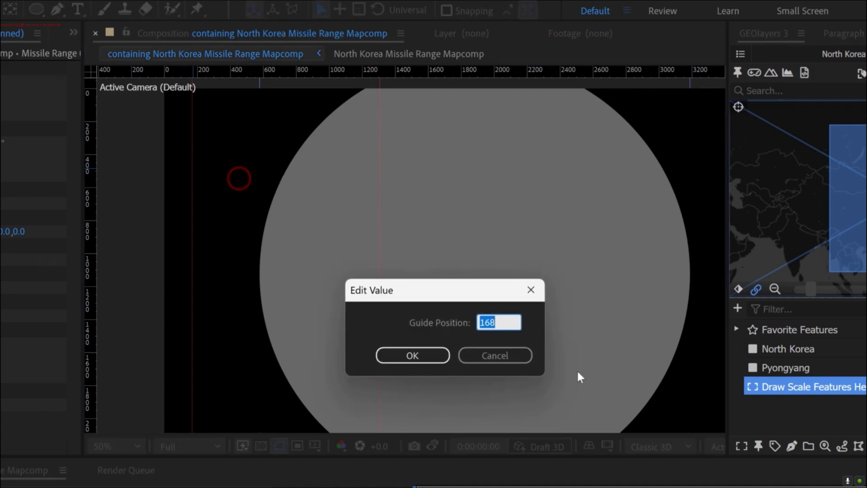
pyautogui.write('0')
pyautogui.click(412, 355)
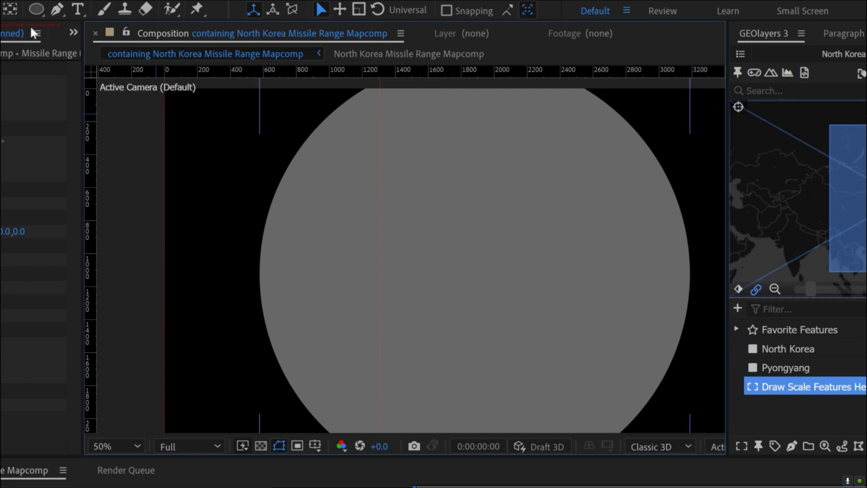
# - Set the Pen tool's fill to None and its stroke to Solid Color
pyautogui.click(57, 9)
pyautogui.click(312, 10)
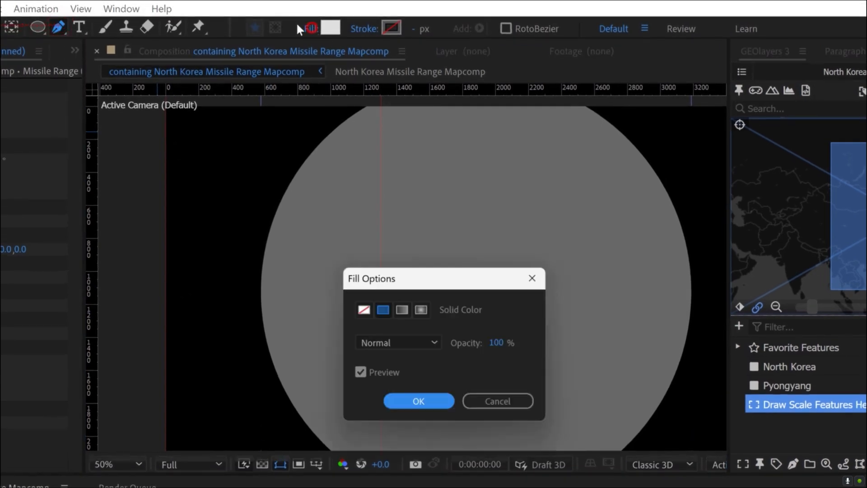
pyautogui.click(364, 310)
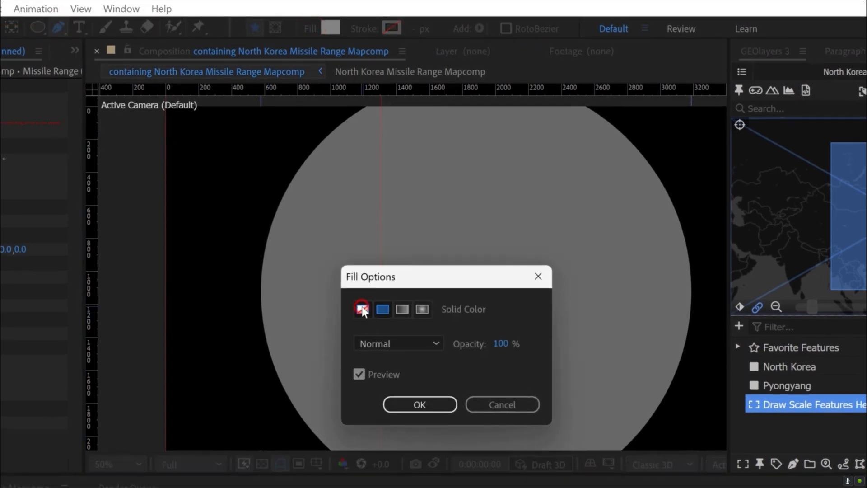
pyautogui.click(419, 405)
pyautogui.click(369, 28)
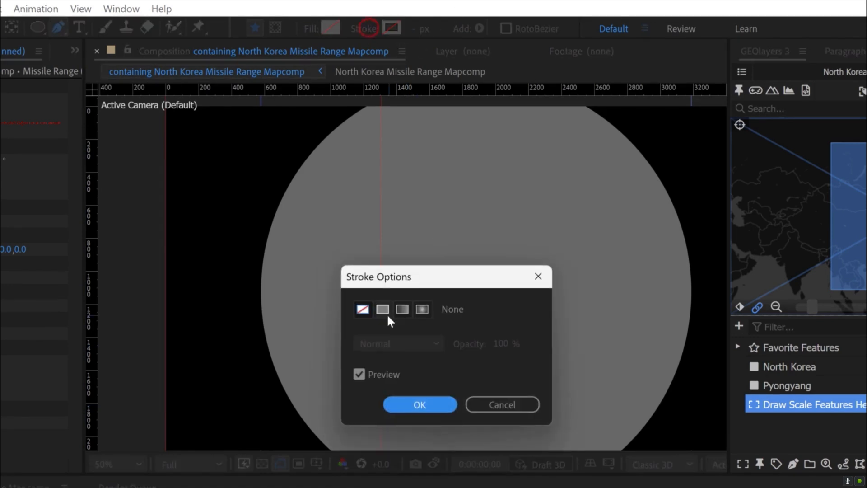
pyautogui.click(382, 309)
pyautogui.click(417, 399)
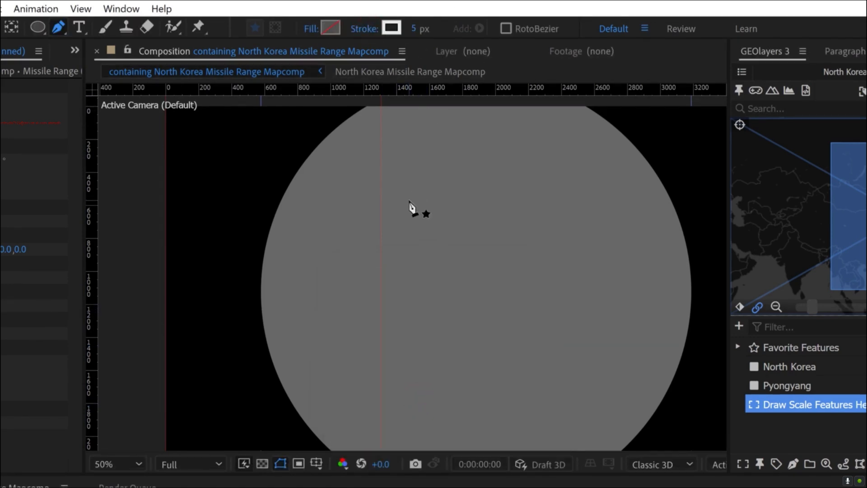
# - Draw a straight horizontal line in the upper part of the frame and snap its ends to the guides at 0 and 1305.1
pyautogui.click(196, 195)
pyautogui.click(322, 195)
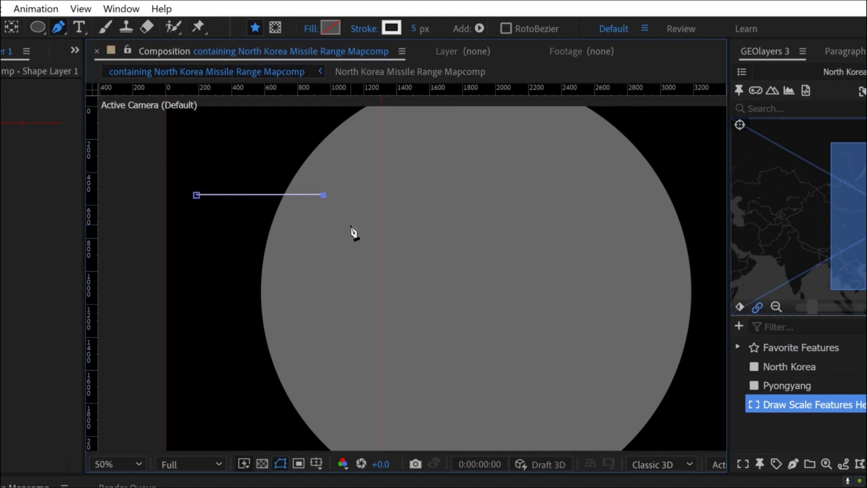
pyautogui.press('v')
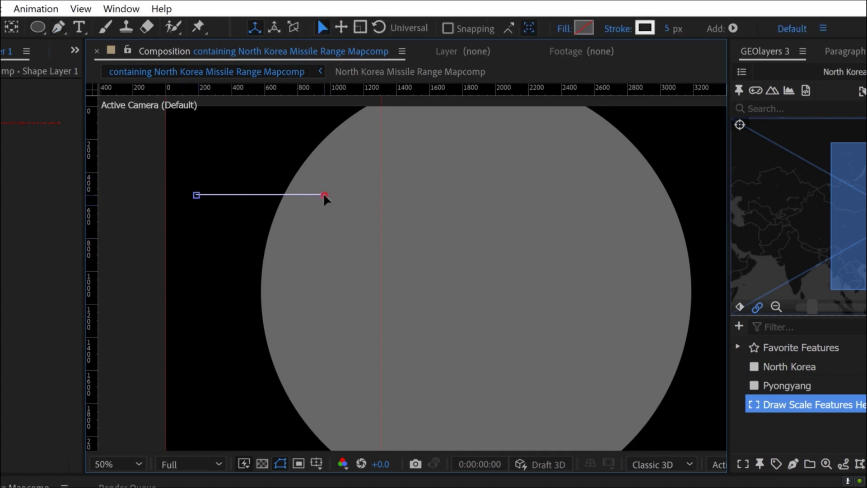
pyautogui.click(324, 195)
pyautogui.moveTo(359, 197); pyautogui.dragTo(381, 194)
pyautogui.click(82, 9)
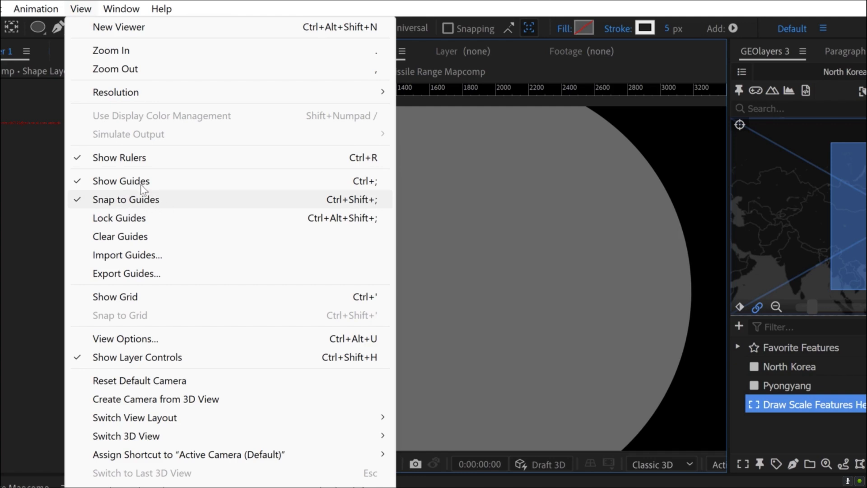
pyautogui.click(81, 9)
pyautogui.moveTo(194, 193); pyautogui.dragTo(166, 195)
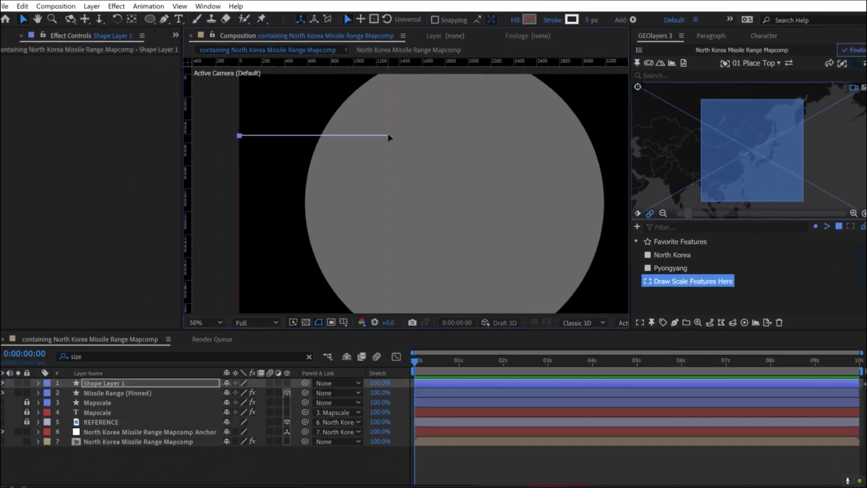
# - Rename the new line's shape layer as Missile Range RADIUS
pyautogui.click(109, 376)
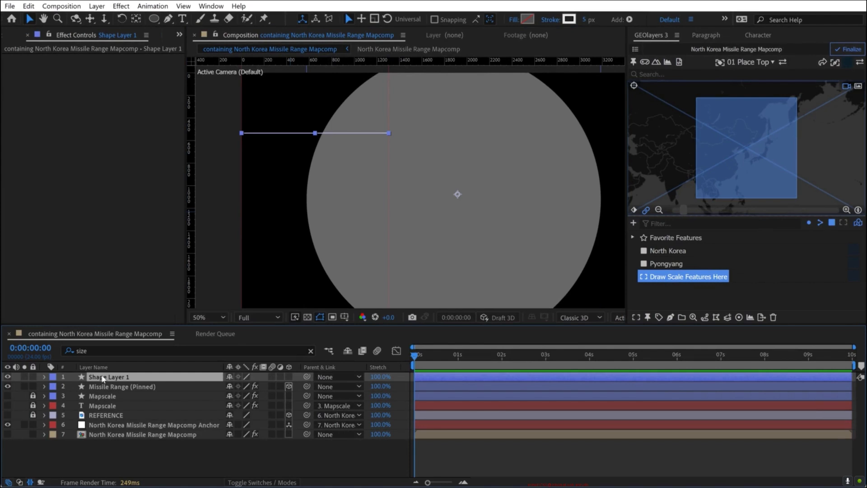
pyautogui.press('Return')
pyautogui.write('Miss')
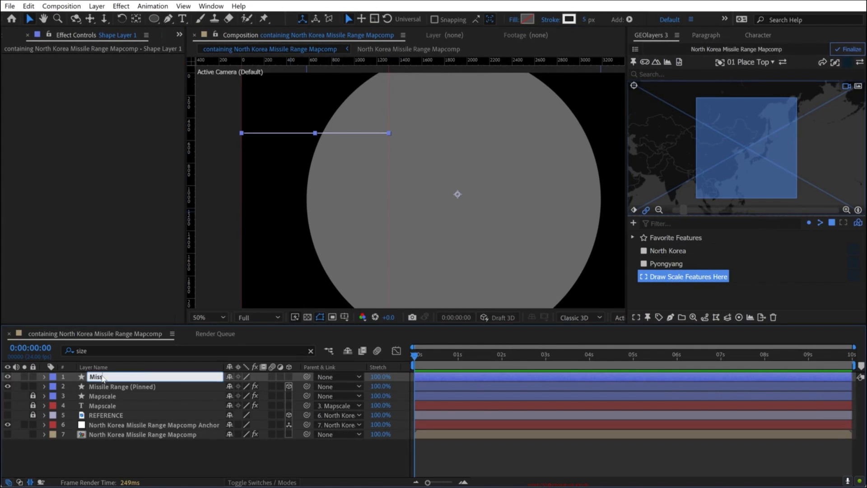
pyautogui.write('ile Range RADIUS')
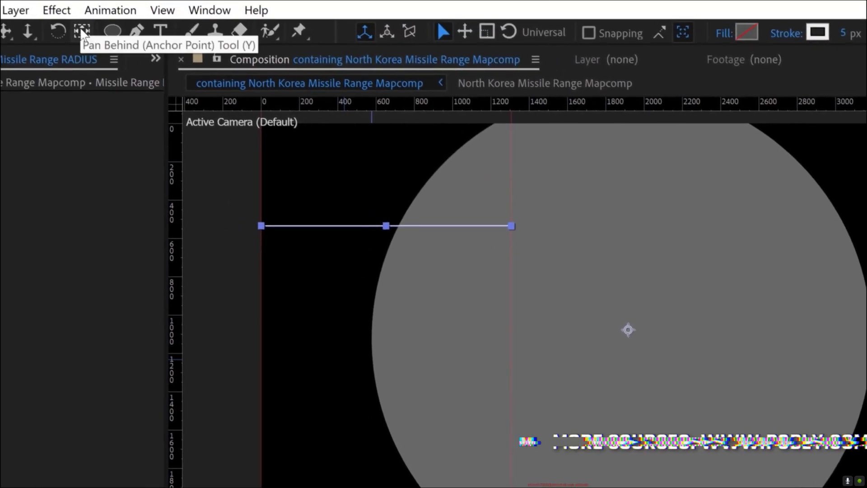
# - Move the Missile Range RADIUS layer's anchor point to the line's left end at the 0 guide
pyautogui.click(83, 32)
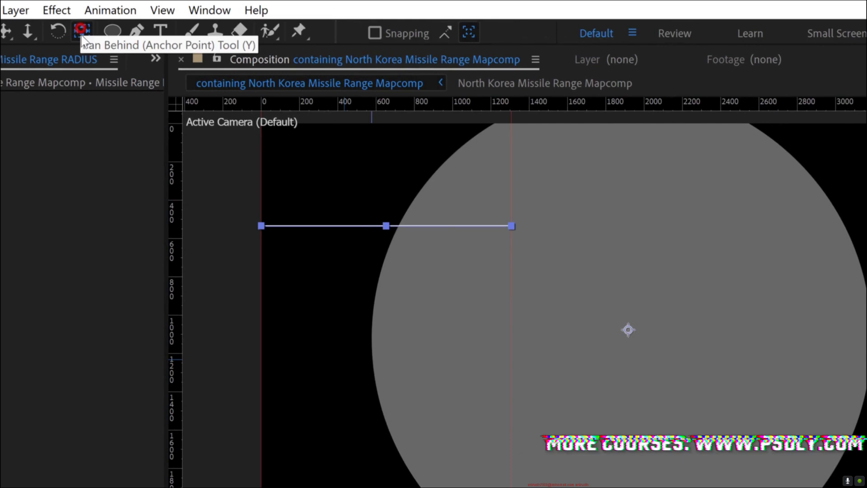
pyautogui.moveTo(628, 337); pyautogui.dragTo(380, 227)
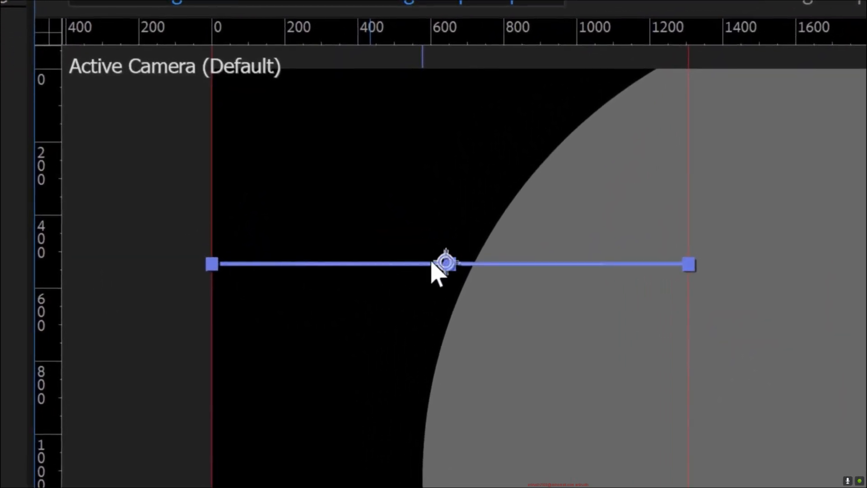
pyautogui.moveTo(432, 262); pyautogui.dragTo(209, 264)
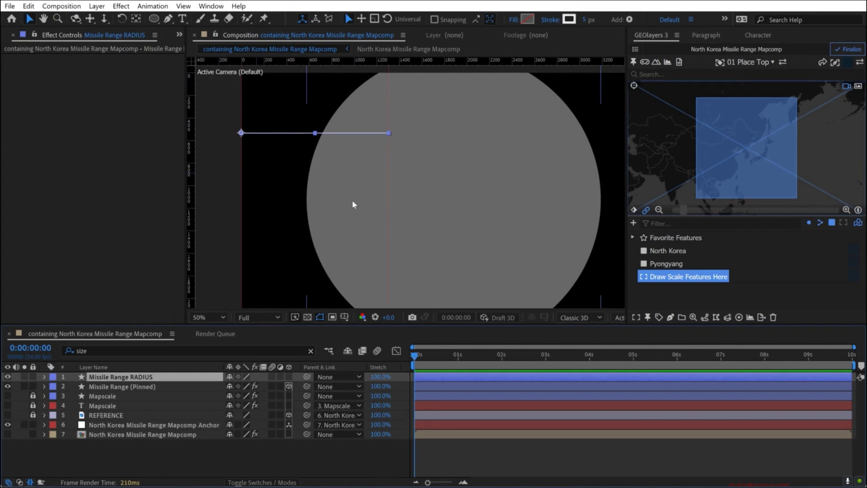
# - Pin the Missile Range RADIUS layer to the Pyongyang feature
pyautogui.click(666, 264)
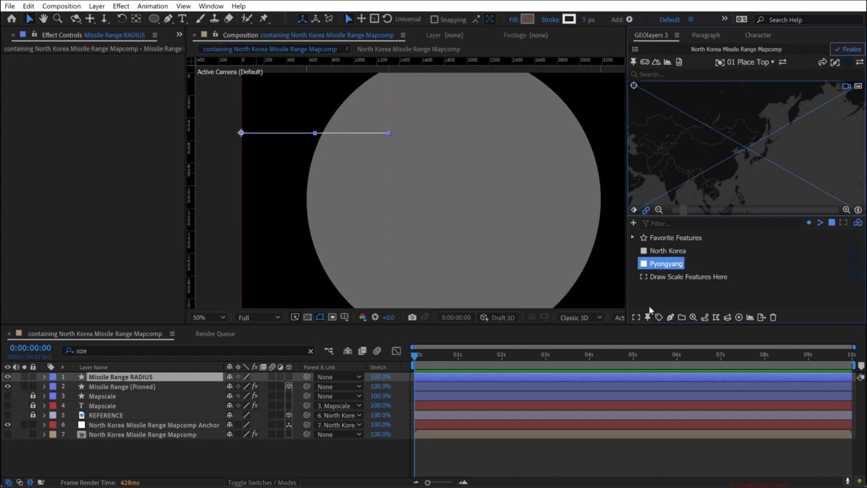
pyautogui.click(647, 317)
pyautogui.click(697, 287)
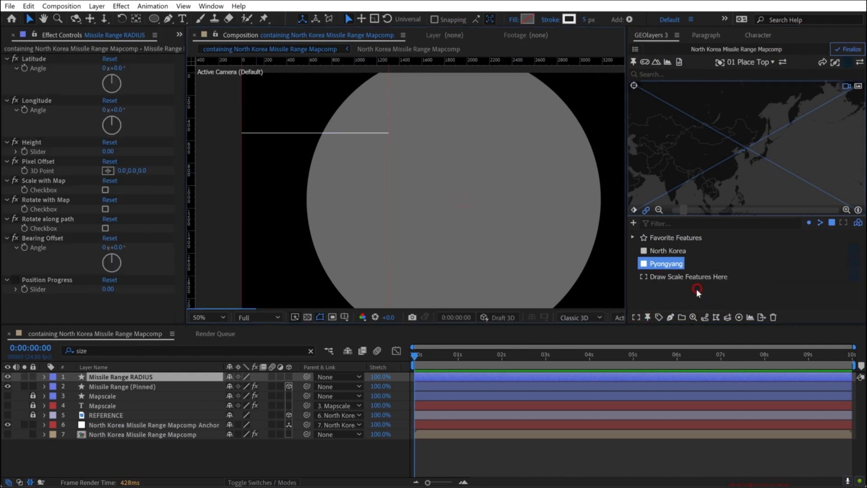
pyautogui.click(366, 453)
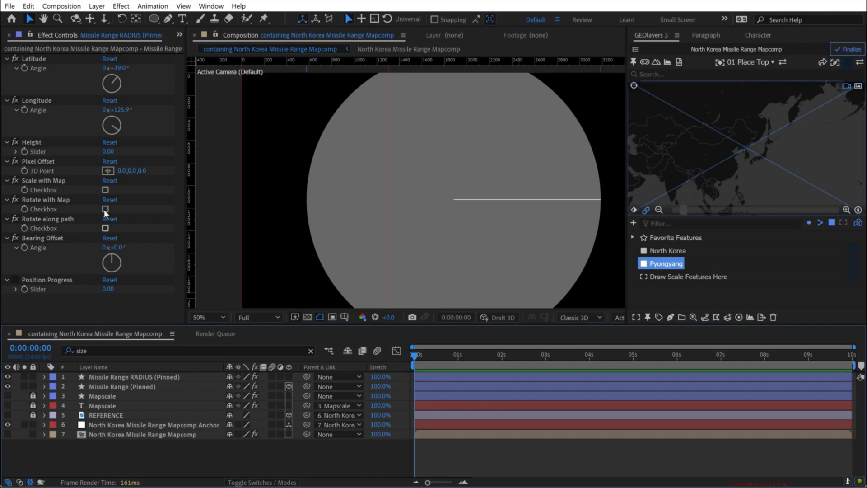
# - Make the pinned Missile Range RADIUS layer 3D and enable both Scale with Map and Rotate with Map
pyautogui.click(289, 376)
pyautogui.click(105, 190)
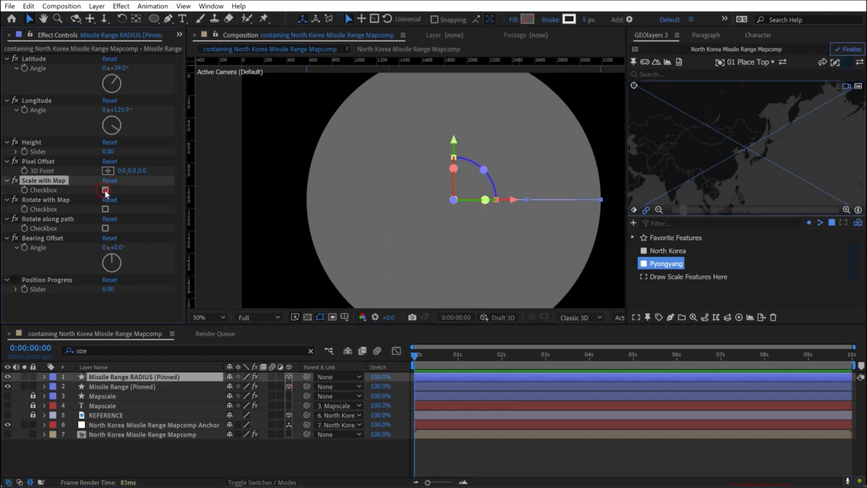
pyautogui.click(105, 209)
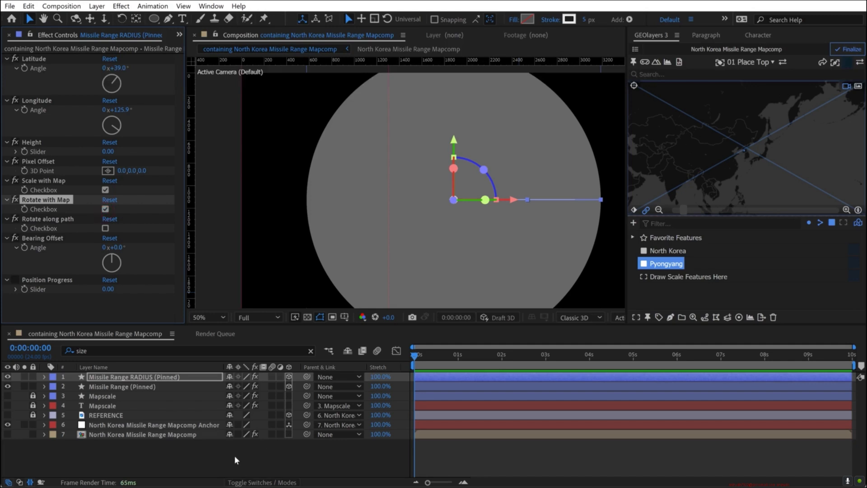
pyautogui.click(234, 455)
# - Show the Mapcomp layer again, zoom the map out, and show the REFERENCE layer to compare its 4,600 KM radius line with the pinned one
pyautogui.click(8, 434)
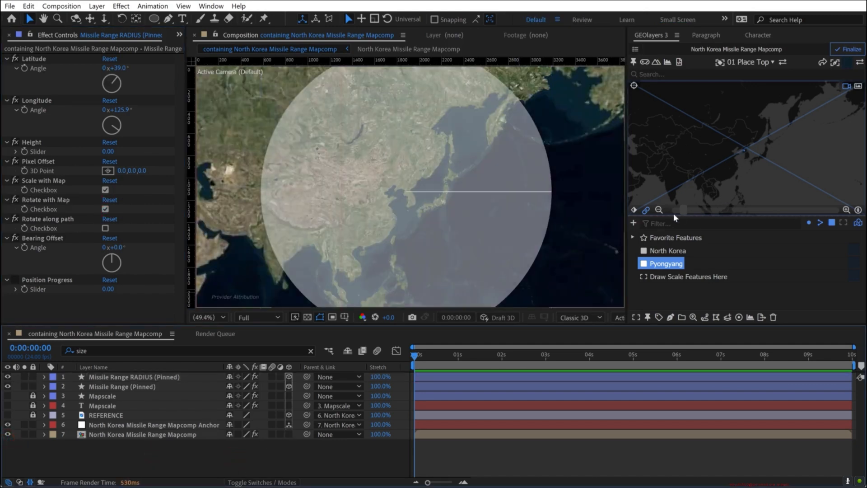
pyautogui.click(659, 210)
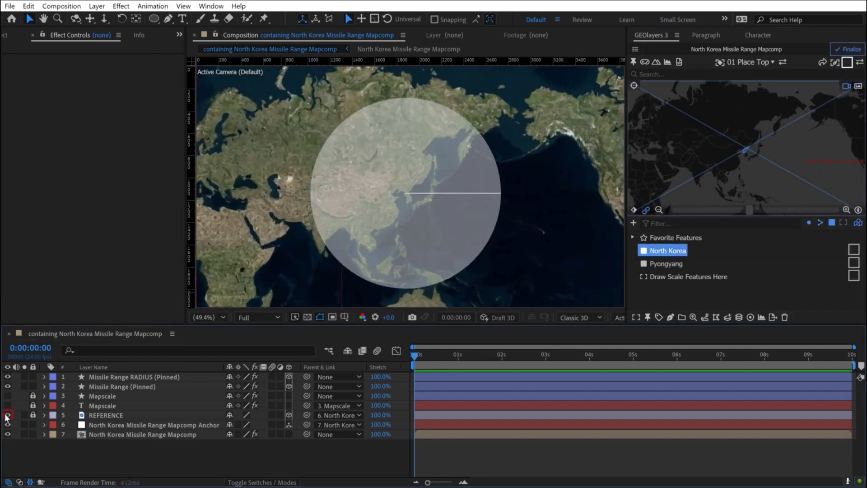
pyautogui.click(8, 415)
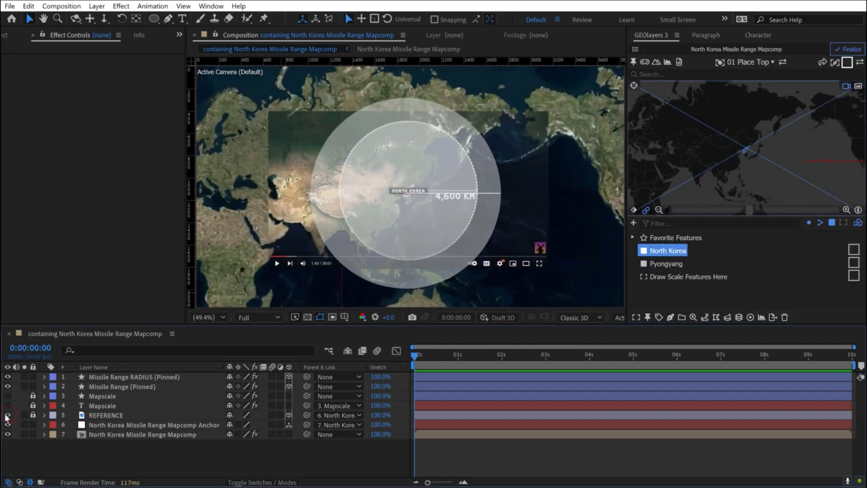
pyautogui.press('/')
pyautogui.press('h')
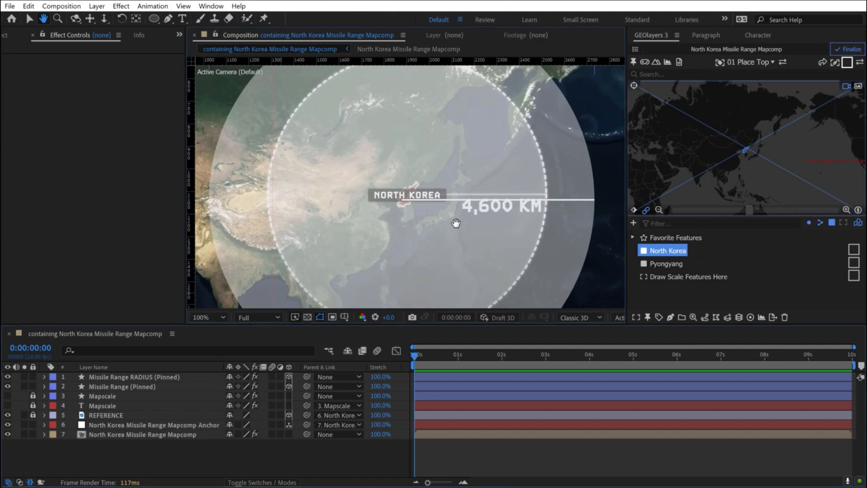
pyautogui.moveTo(456, 224); pyautogui.dragTo(397, 229)
pyautogui.press('v')
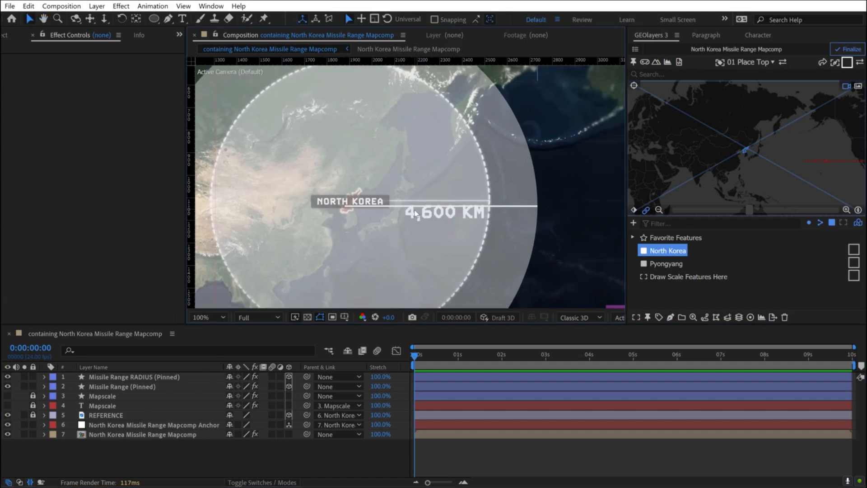
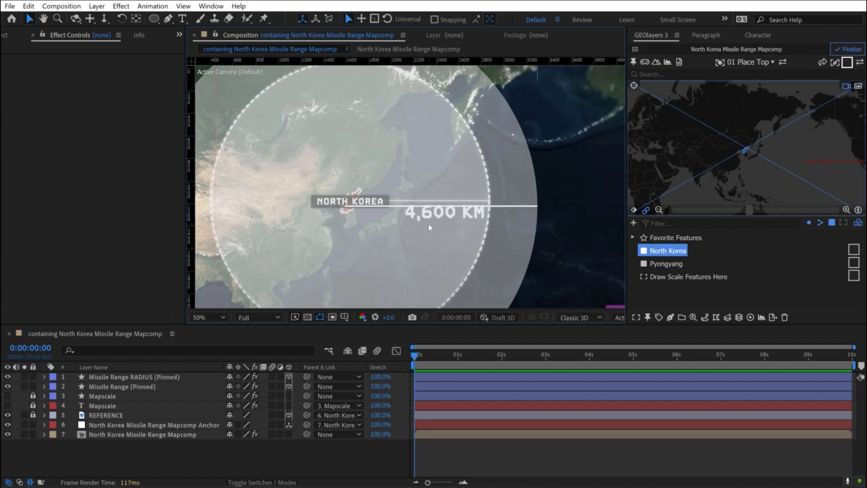
# - Hide the REFERENCE layer in the composition
pyautogui.scroll(-4, 436, 228)
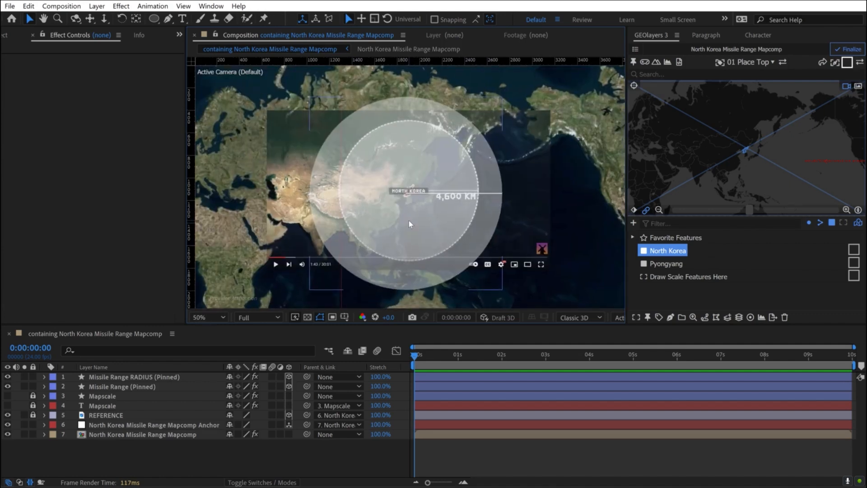
pyautogui.scroll(4, 411, 226)
pyautogui.click(153, 452)
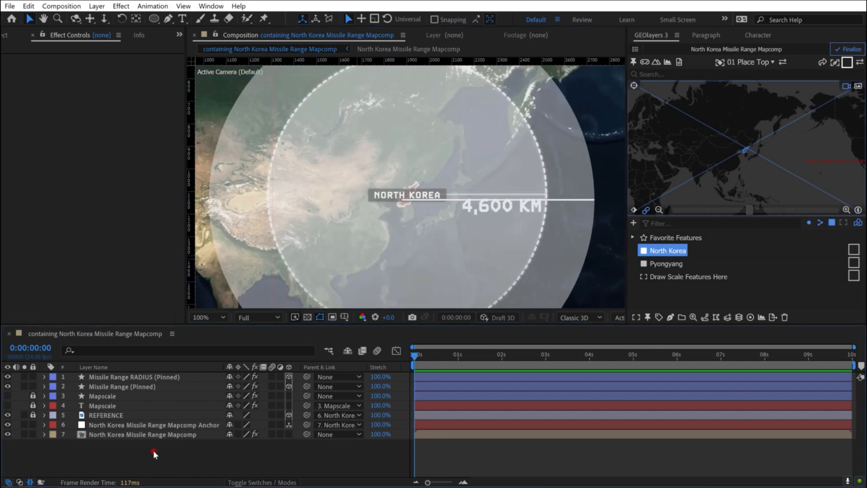
pyautogui.click(7, 415)
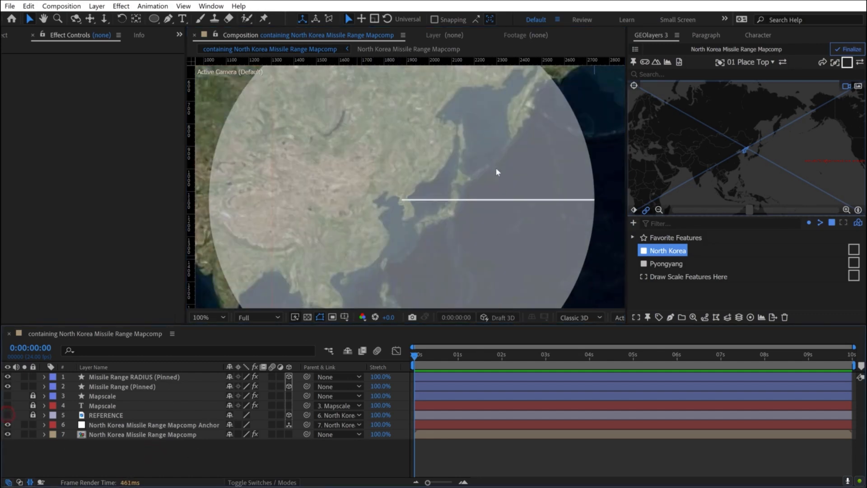
pyautogui.scroll(-4, 475, 150)
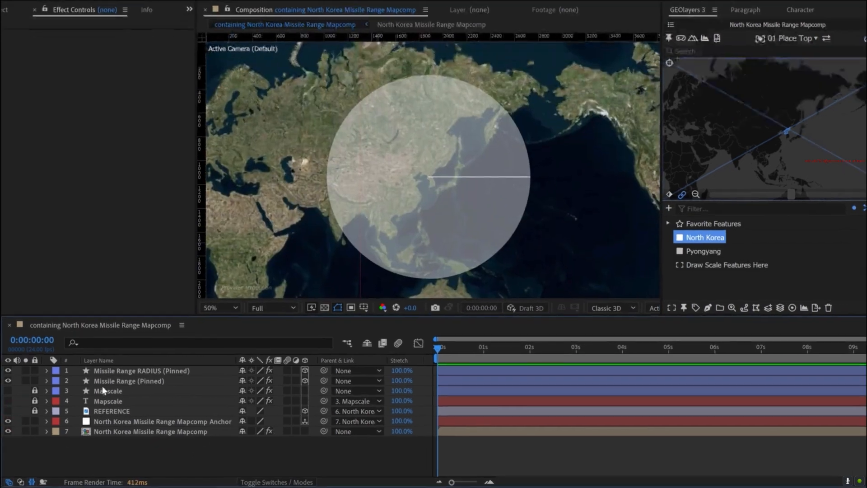
# - Duplicate the Missile Range (Pinned) layer and name the copy Missile Range (Pinned) BORDER
pyautogui.click(106, 386)
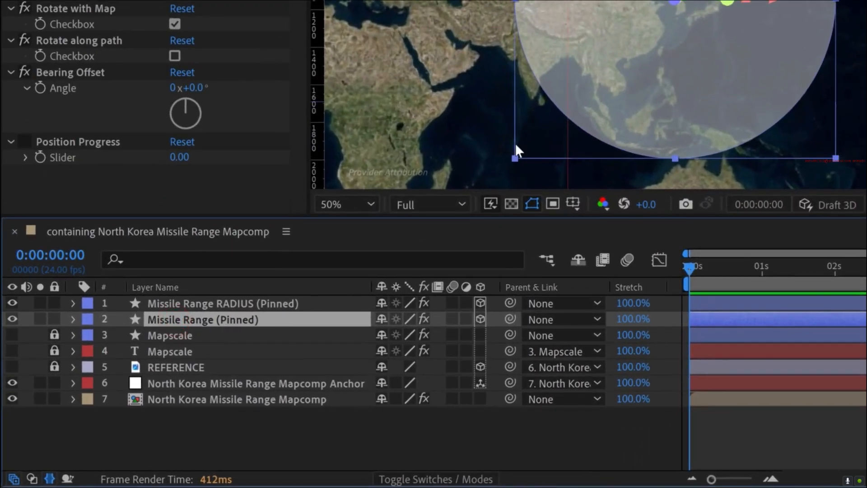
pyautogui.hotkey('ctrl', 'd')
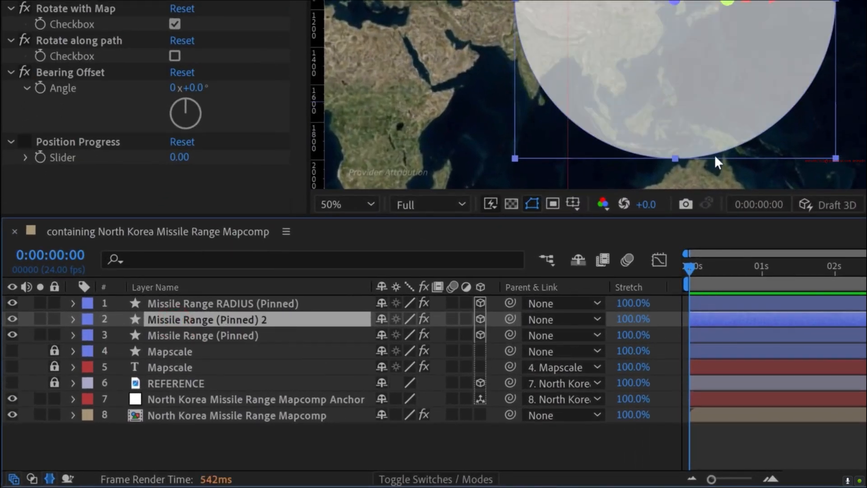
pyautogui.press('Return')
pyautogui.press('End')
pyautogui.press('BackSpace')
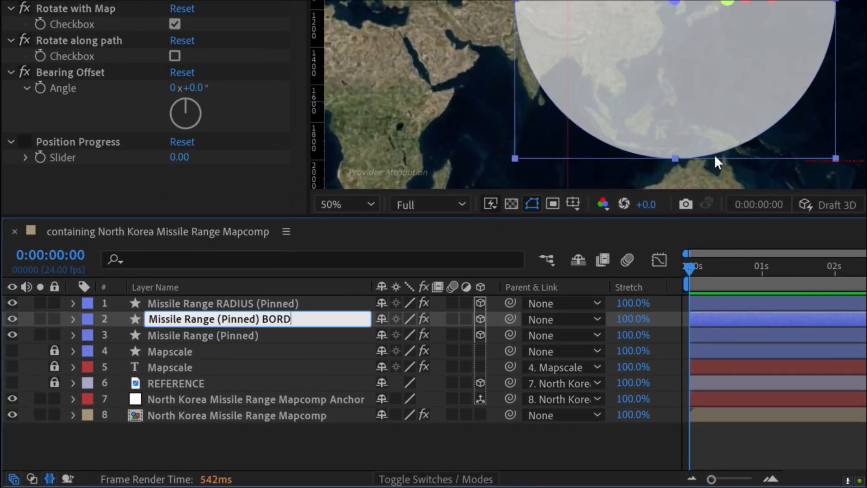
pyautogui.press('Return')
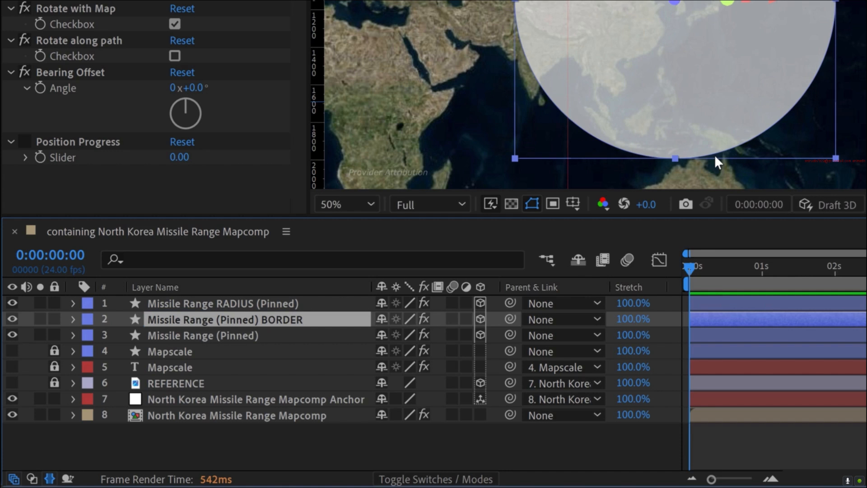
# - Turn off Fill 1 and turn on Stroke 1 for Ellipse 1 in the BORDER layer
pyautogui.click(70, 319)
pyautogui.click(89, 336)
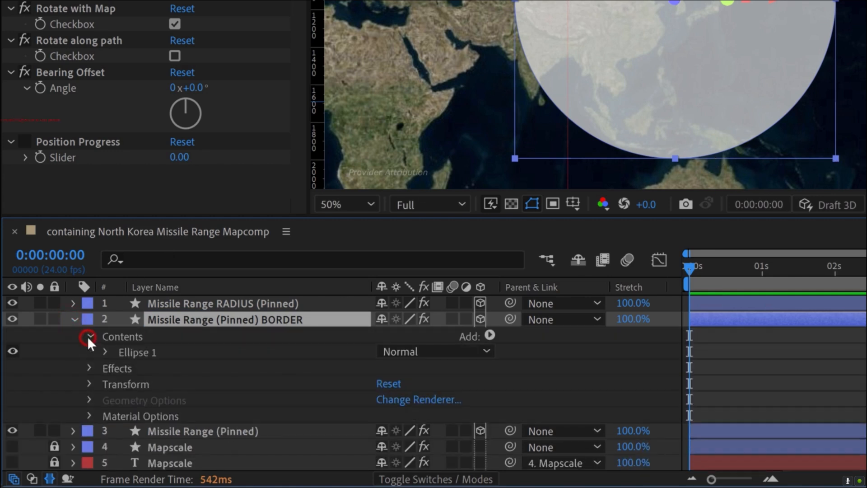
pyautogui.click(104, 351)
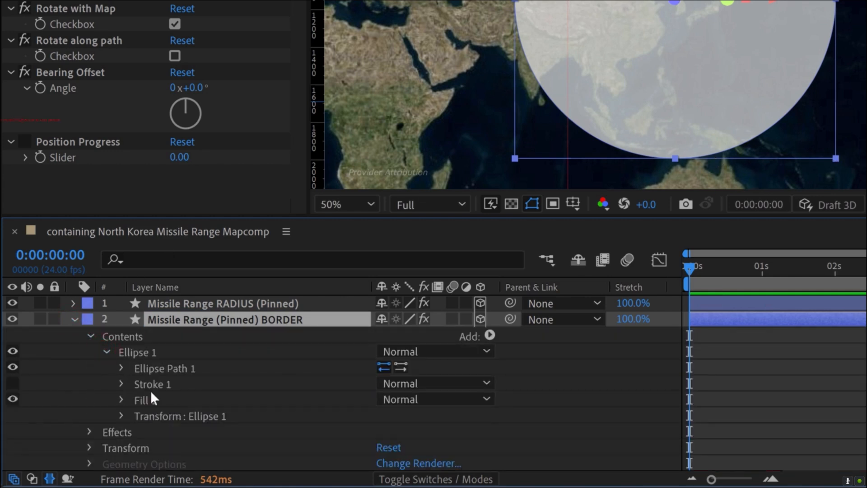
pyautogui.click(11, 397)
pyautogui.click(15, 382)
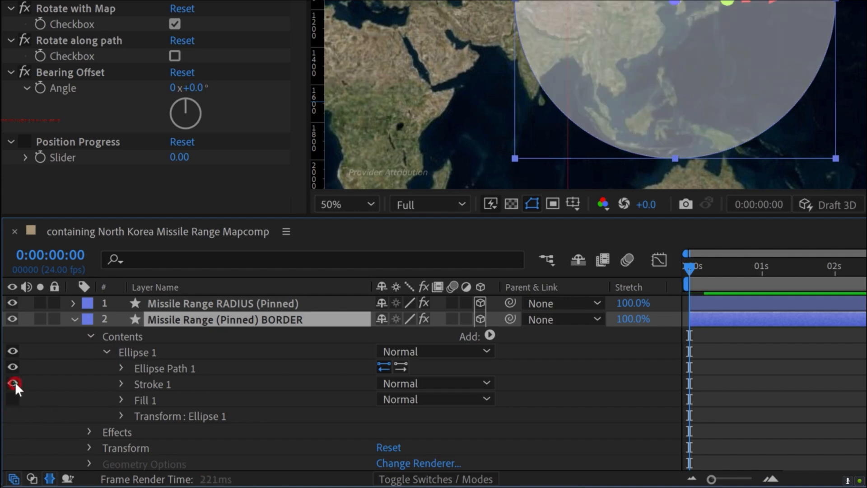
# - Set the BORDER layer's stroke width to 10 and its line cap to Round Cap
pyautogui.click(121, 383)
pyautogui.scroll(-2, 135, 380)
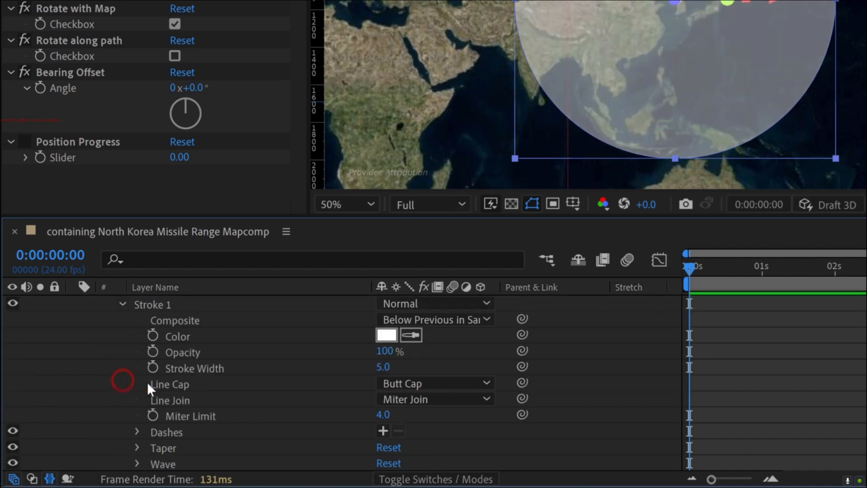
pyautogui.scroll(-1, 266, 378)
pyautogui.scroll(2, 278, 378)
pyautogui.click(381, 367)
pyautogui.write('10')
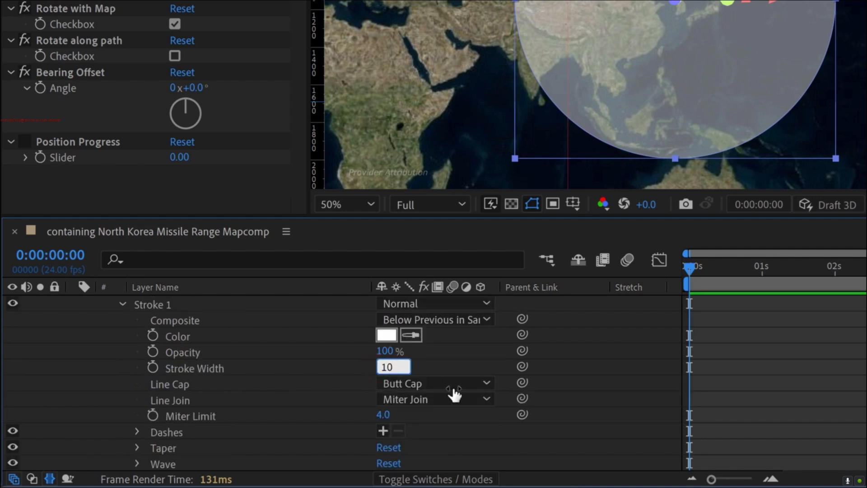
pyautogui.press('Return')
pyautogui.click(429, 384)
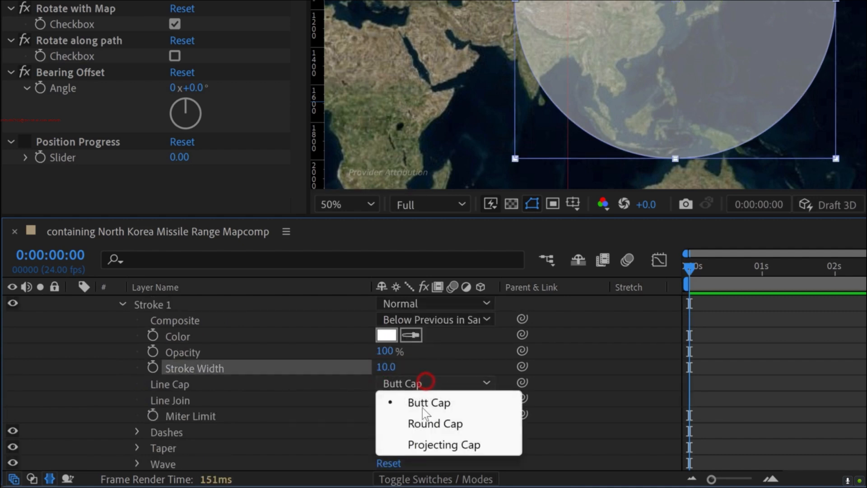
pyautogui.click(424, 421)
# - Add a dash and a gap to the BORDER stroke, with the dash at 50 and the gap at 25
pyautogui.scroll(-2, 91, 399)
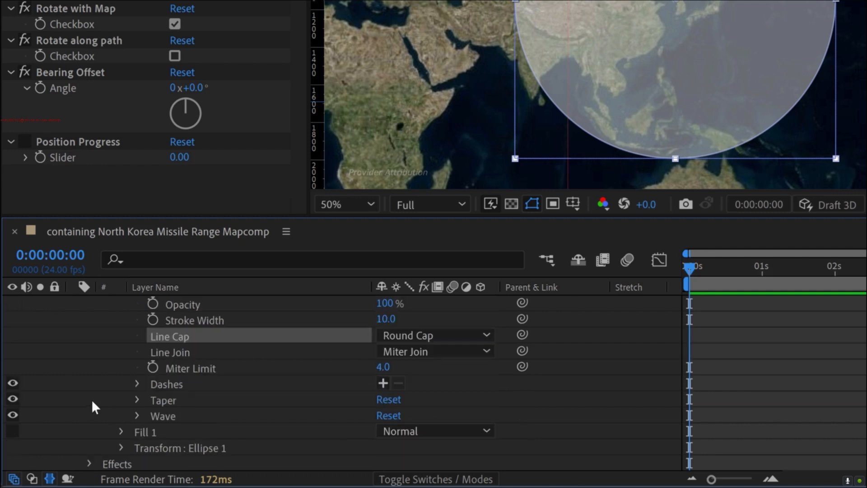
pyautogui.click(381, 384)
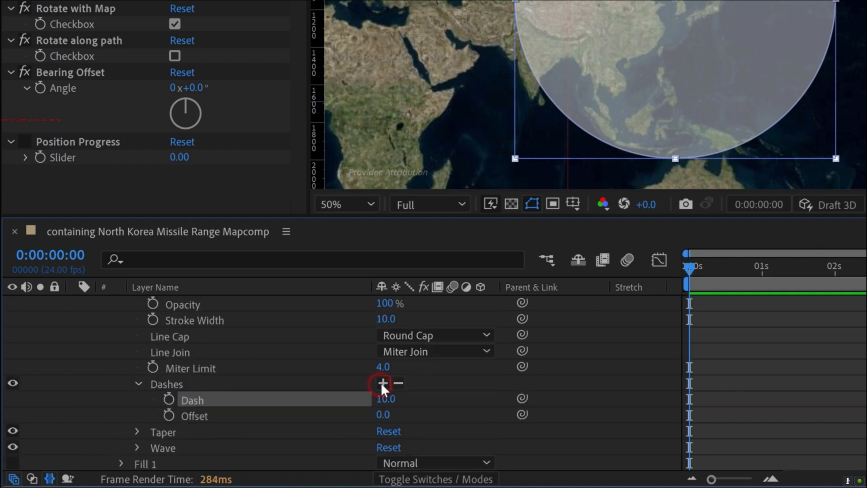
pyautogui.click(381, 383)
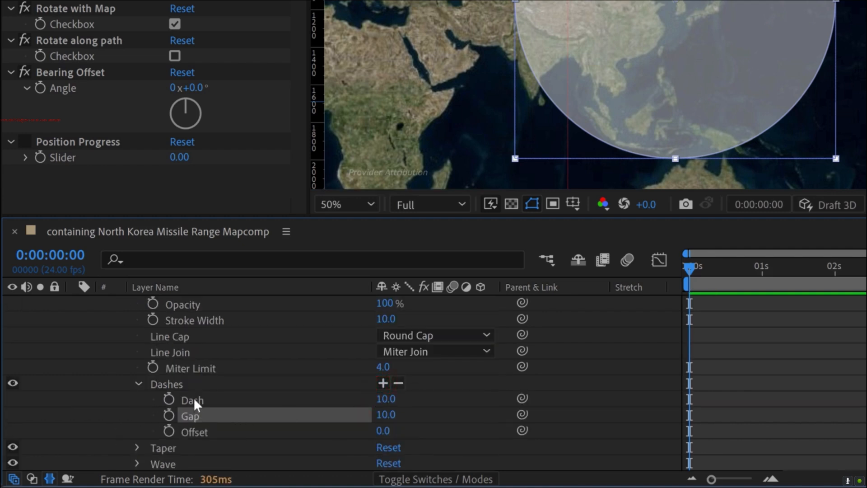
pyautogui.click(390, 400)
pyautogui.write('50')
pyautogui.press('Tab')
pyautogui.write('25')
pyautogui.press('Return')
pyautogui.click(785, 392)
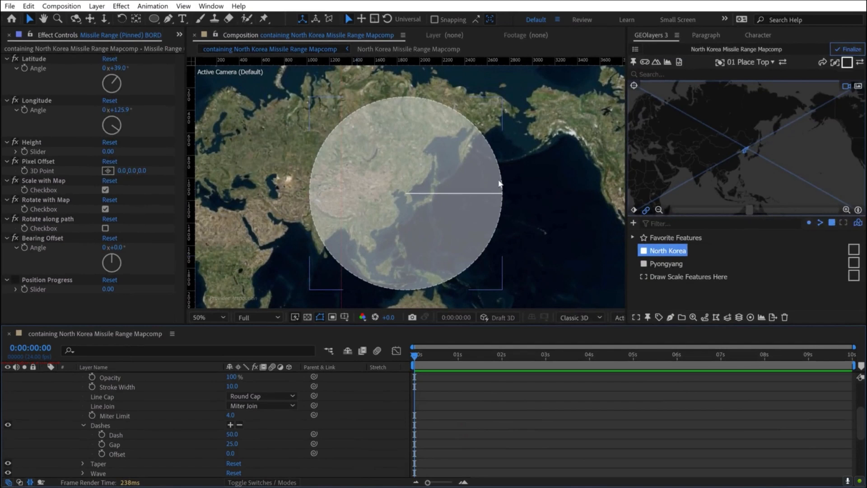
# - Set the opacity of the Missile Range (Pinned) BORDER layer to 80%
pyautogui.scroll(5, 143, 420)
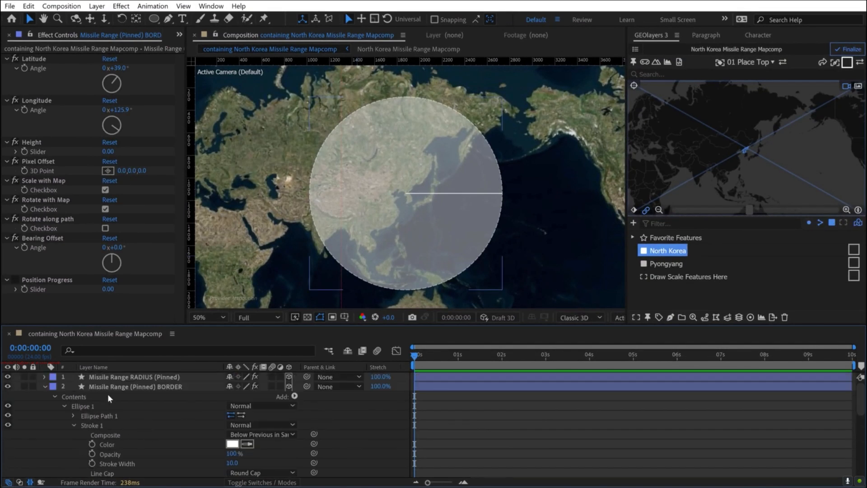
pyautogui.click(108, 388)
pyautogui.press('t')
pyautogui.click(230, 396)
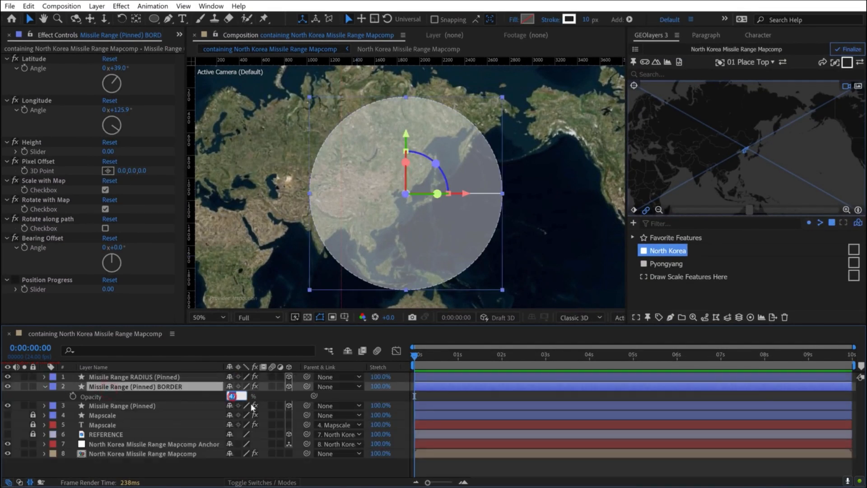
pyautogui.press('Return')
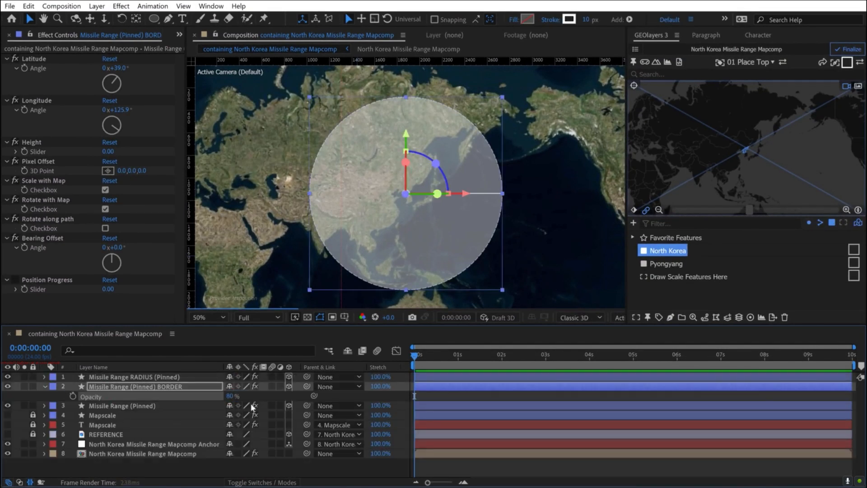
pyautogui.click(172, 474)
# - Create a new GEOlayers shape layer style named Country
pyautogui.click(847, 62)
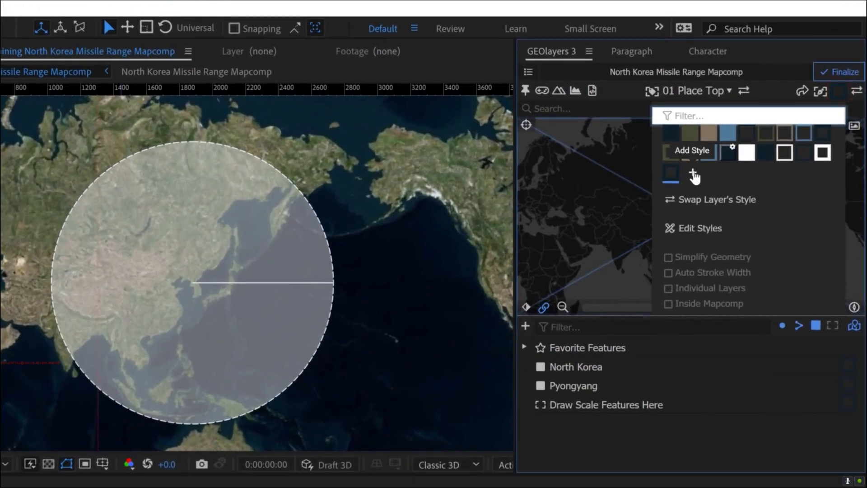
pyautogui.click(693, 175)
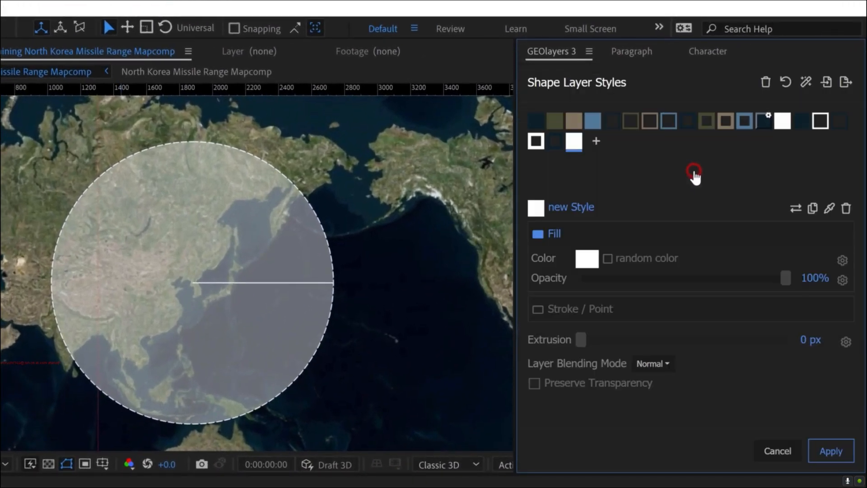
pyautogui.click(580, 207)
pyautogui.write('Country')
pyautogui.press('Return')
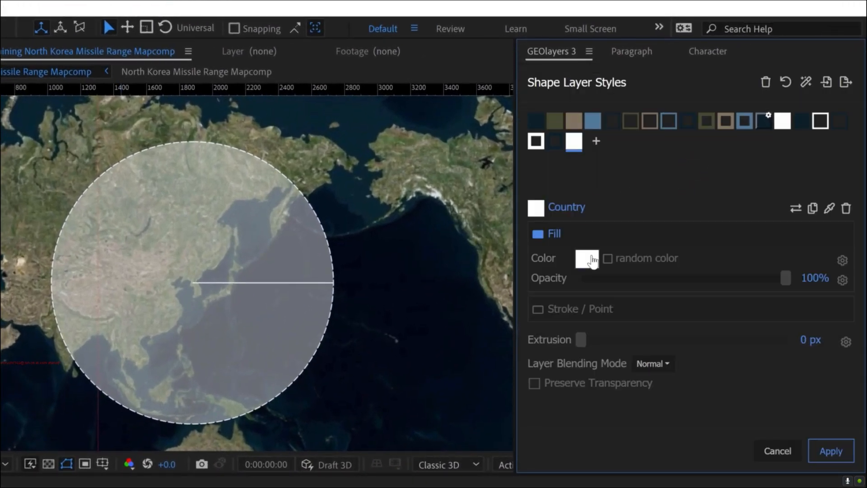
# - Set the Country style's fill color to red and apply the style changes
pyautogui.click(587, 259)
pyautogui.moveTo(610, 185); pyautogui.dragTo(620, 177)
pyautogui.click(826, 366)
pyautogui.click(830, 451)
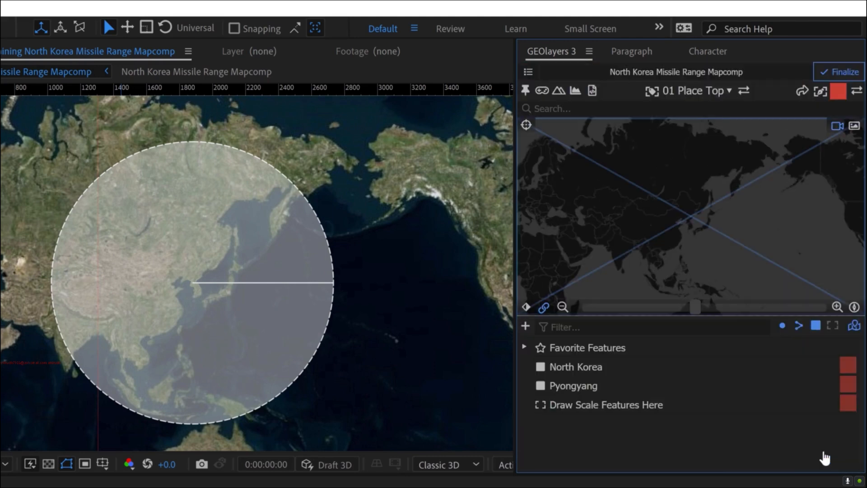
# - Draw the North Korea feature as a shape layer with the red Country style
pyautogui.click(581, 368)
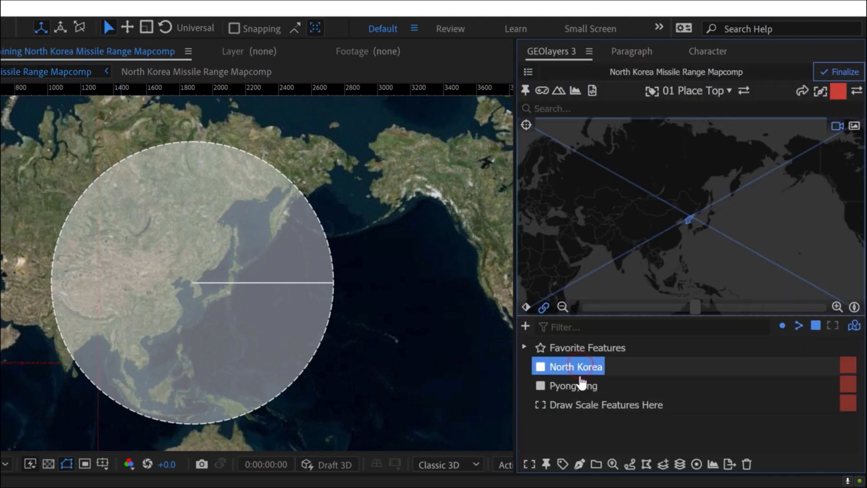
pyautogui.click(580, 463)
pyautogui.click(616, 420)
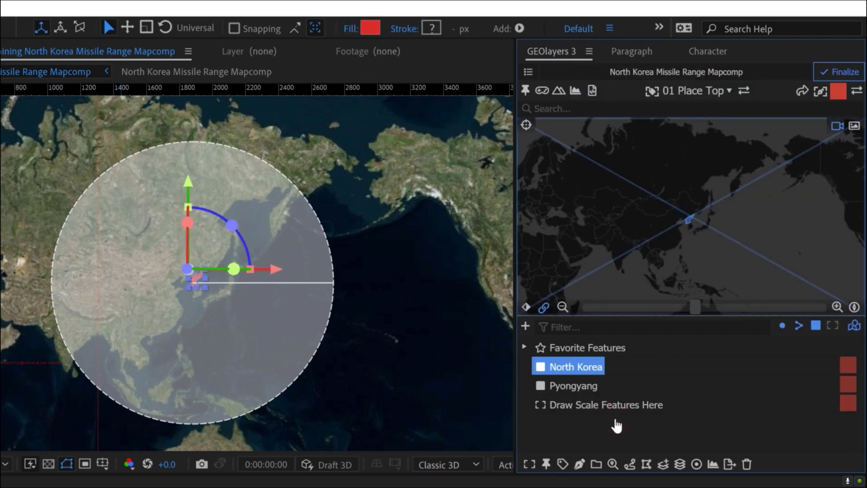
# - Switch to the white outline label style and draw the North Korea feature again
pyautogui.click(839, 93)
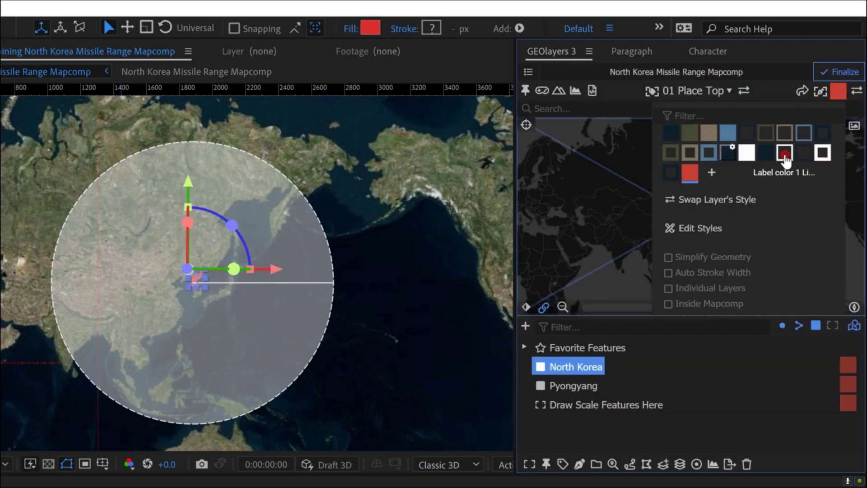
pyautogui.click(785, 156)
pyautogui.click(579, 463)
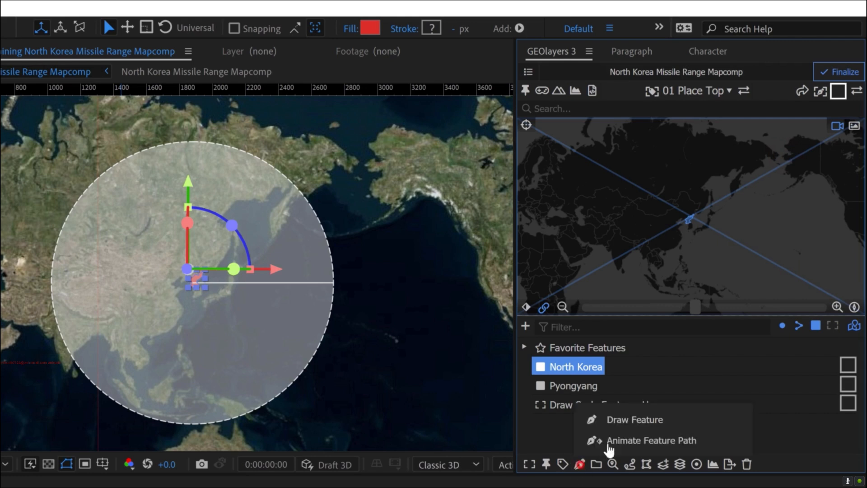
pyautogui.click(618, 422)
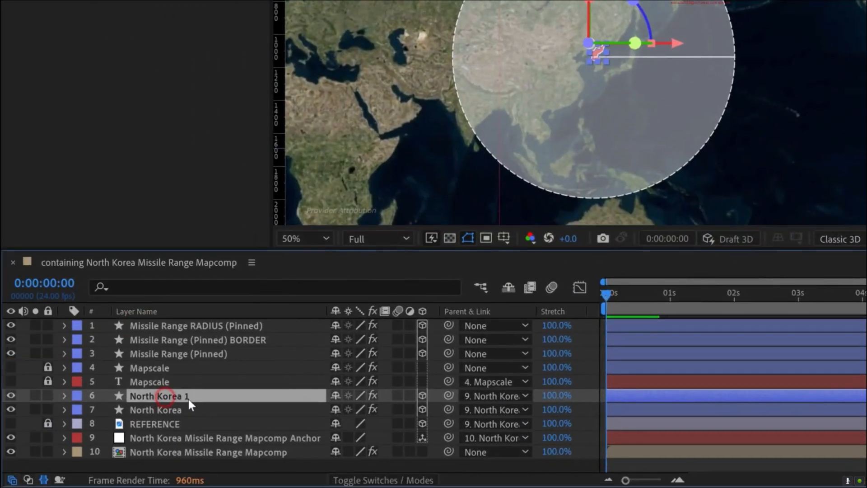
# - Rename the outline layer North Korea BORDER and the red layer North Korea FILL
pyautogui.press('Return')
pyautogui.click(188, 400)
pyautogui.write('BORDER')
pyautogui.press('Return')
pyautogui.click(162, 411)
pyautogui.press('Return')
pyautogui.write('FILL')
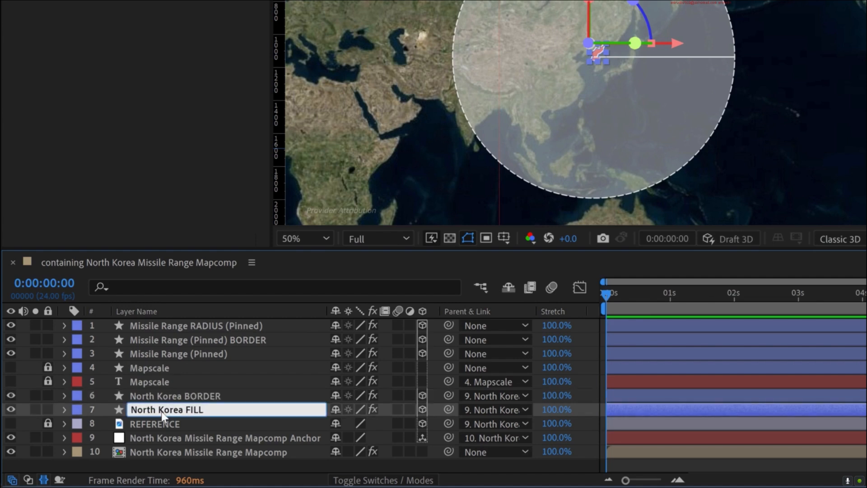
pyautogui.press('Return')
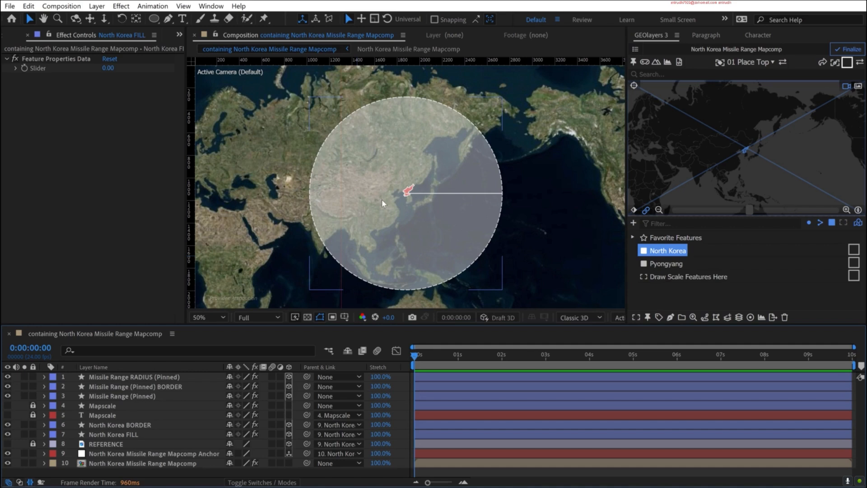
# - Add the text label 4,600 over the radius line of the missile range circle
pyautogui.hotkey('ctrl', 't')
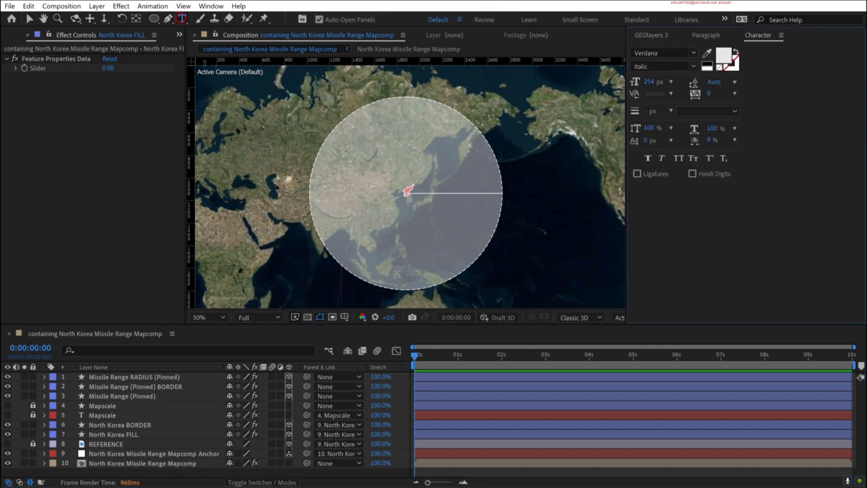
pyautogui.click(449, 205)
pyautogui.write('4,600')
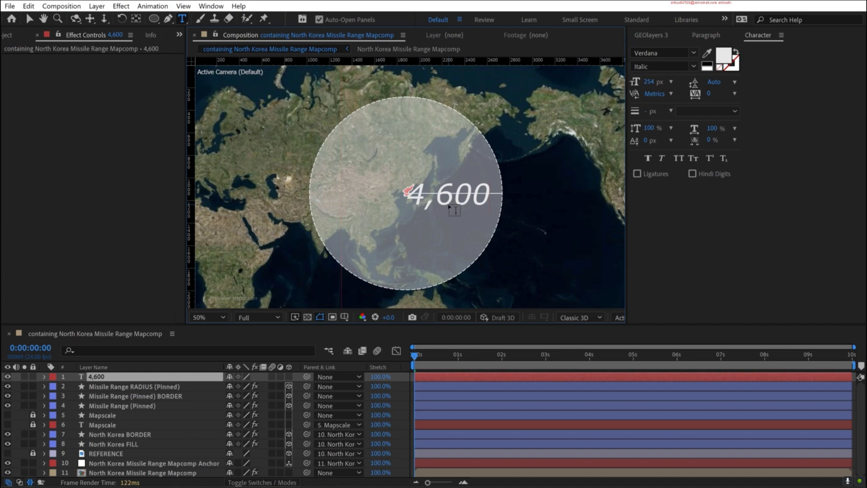
# - Set the 4,600 text to 100 px in the Regular font style and place it beneath the radius line
pyautogui.click(649, 81)
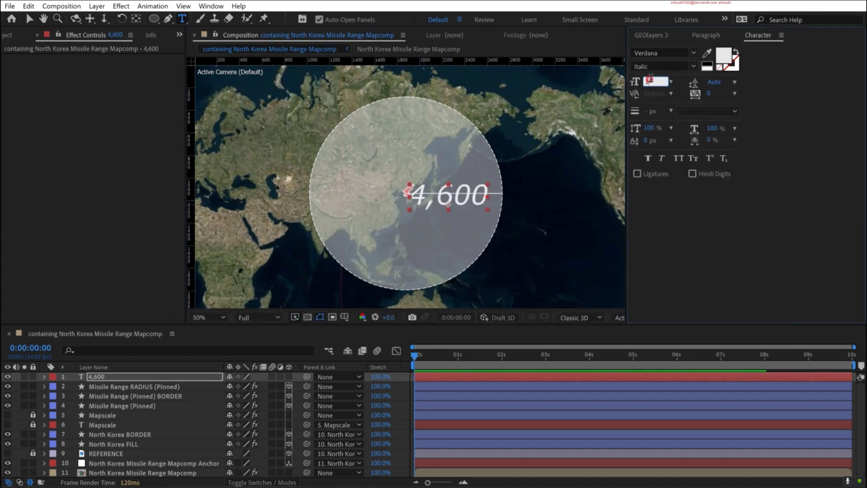
pyautogui.write('100')
pyautogui.click(693, 66)
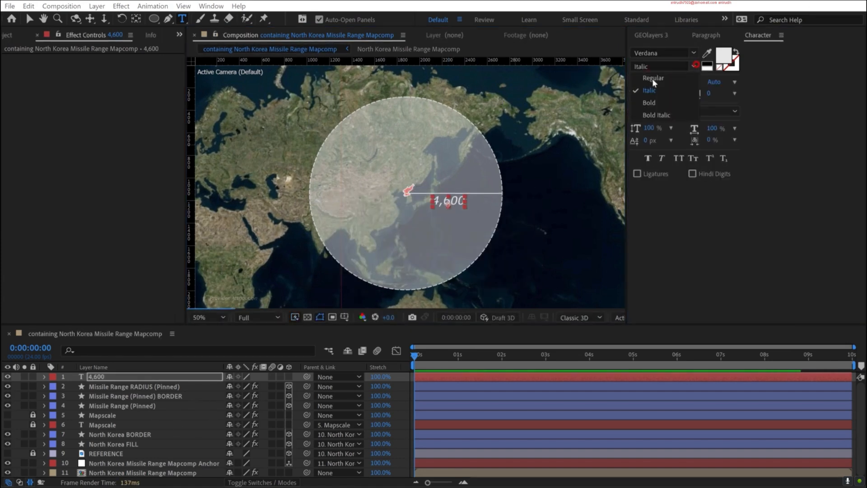
pyautogui.click(652, 81)
pyautogui.press('v')
pyautogui.moveTo(453, 202); pyautogui.dragTo(465, 205)
# - Duplicate the 4,600 label, change the copy's text to KM and place it directly after the number
pyautogui.hotkey('ctrl', 'd')
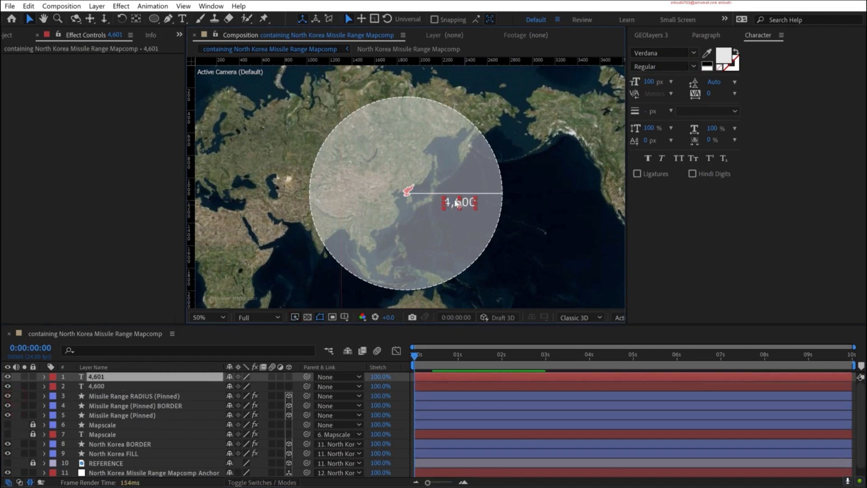
pyautogui.moveTo(482, 204); pyautogui.dragTo(495, 199)
pyautogui.hotkey('ctrl', 't')
pyautogui.write('KM')
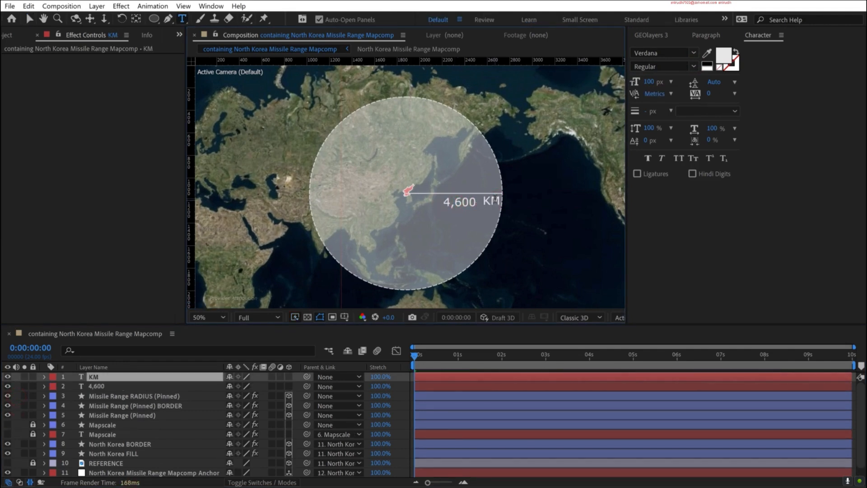
pyautogui.press('Escape')
pyautogui.press('.')
pyautogui.press('h')
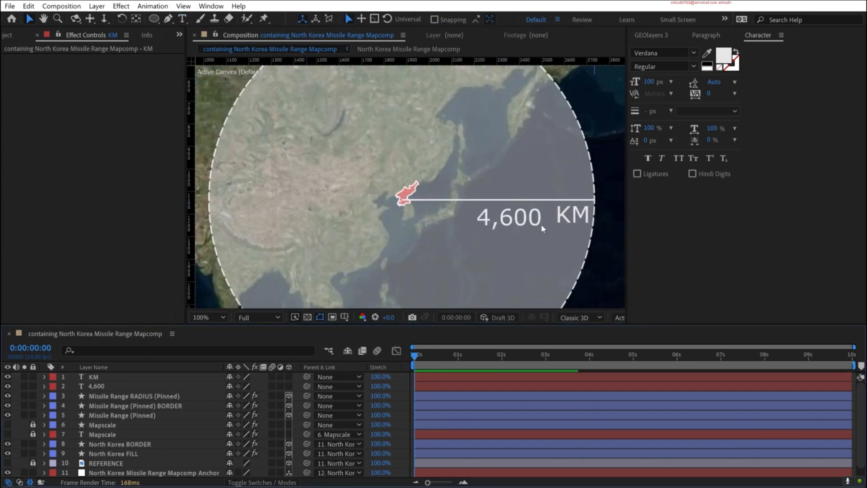
pyautogui.moveTo(515, 220); pyautogui.dragTo(478, 197)
pyautogui.press('v')
pyautogui.click(483, 198)
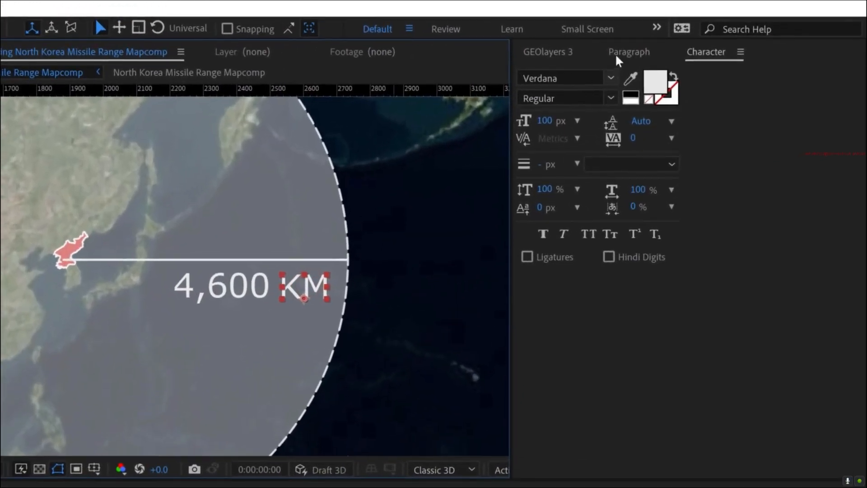
# - Left-align the KM text and right-align the 4,600 text, fitting both together beneath the radius line
pyautogui.click(704, 35)
pyautogui.click(525, 74)
pyautogui.moveTo(298, 296); pyautogui.dragTo(281, 295)
pyautogui.click(276, 293)
pyautogui.click(567, 74)
pyautogui.moveTo(235, 294); pyautogui.dragTo(277, 284)
pyautogui.scroll(-1, 277, 289)
# - Add a new mapcomp view named Draw Other Elements Here to the GEOlayers feature browser
pyautogui.click(537, 53)
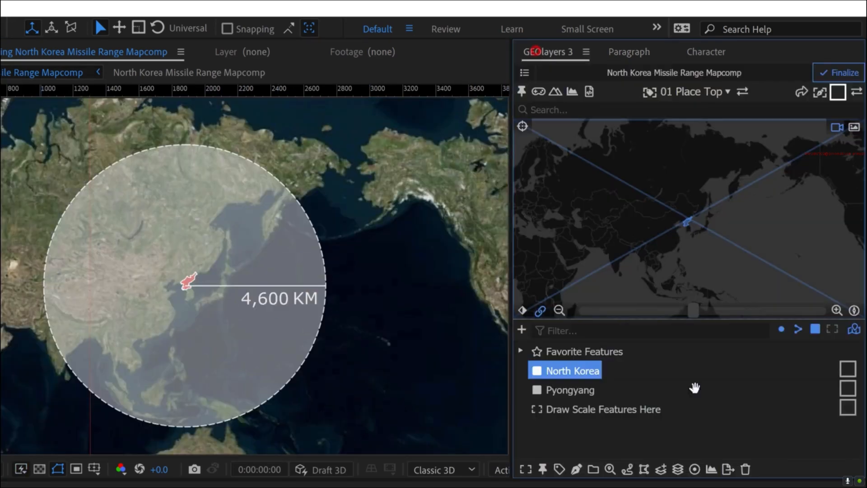
pyautogui.click(522, 329)
pyautogui.click(569, 383)
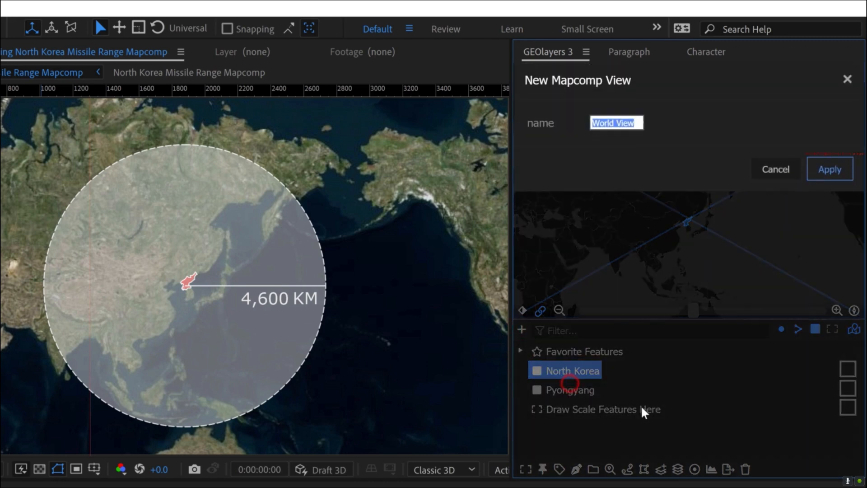
pyautogui.write('D')
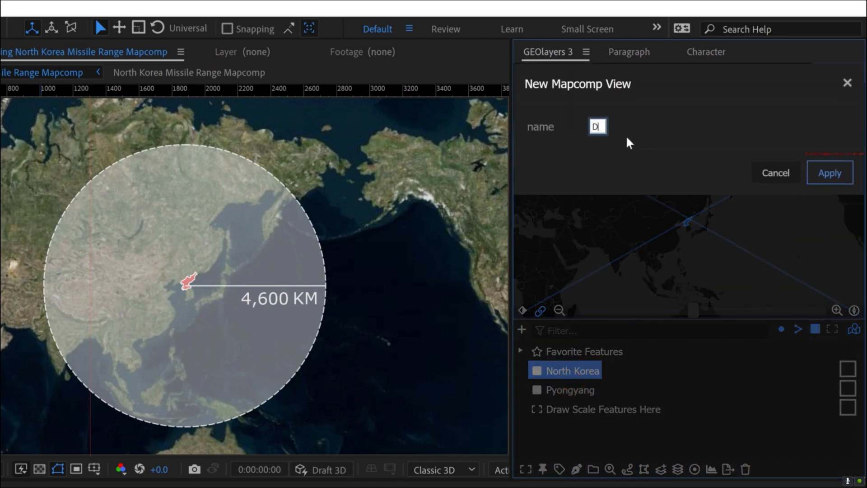
pyautogui.write('raw Other Elements Here')
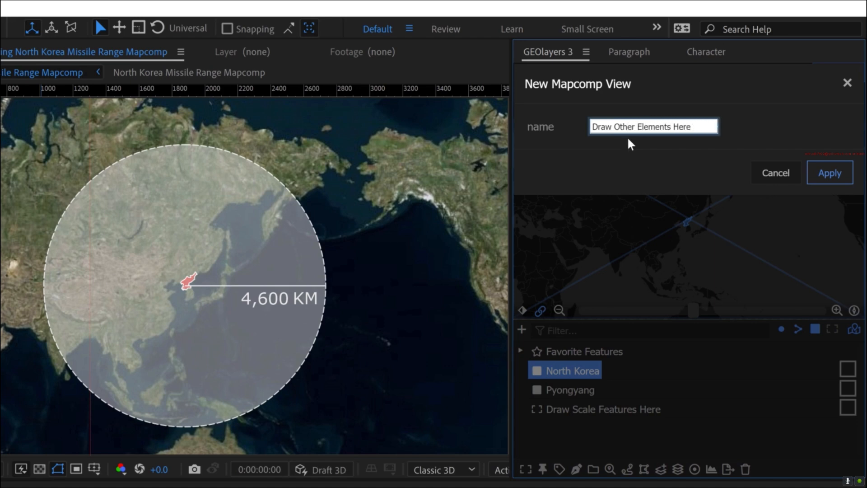
pyautogui.click(630, 142)
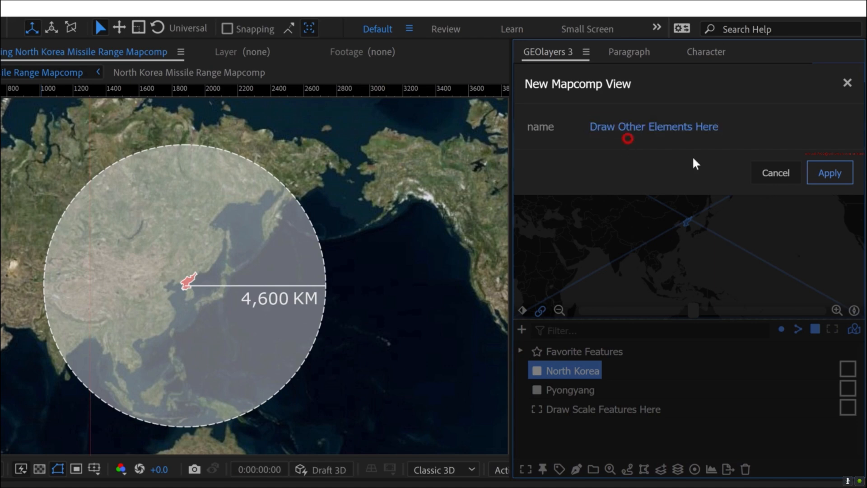
pyautogui.click(827, 173)
# - Compare the map extents of the Draw Scale Features Here and Draw Other Elements Here views
pyautogui.click(611, 411)
pyautogui.click(575, 426)
pyautogui.click(571, 409)
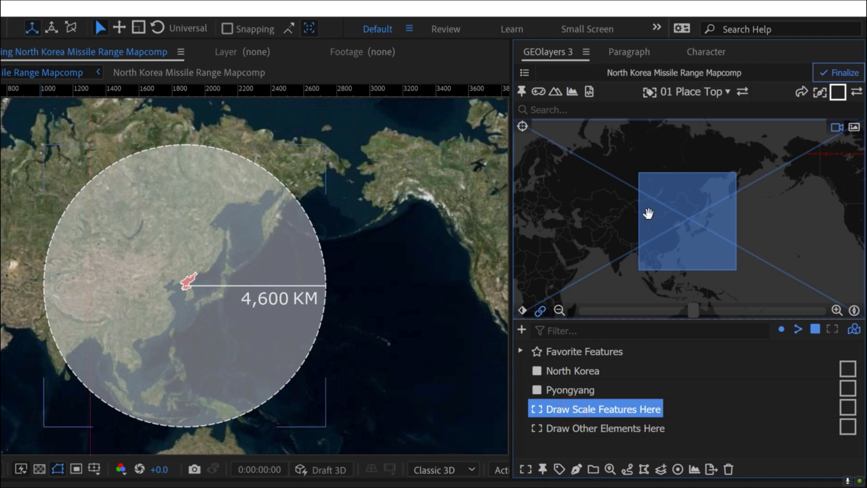
pyautogui.click(598, 426)
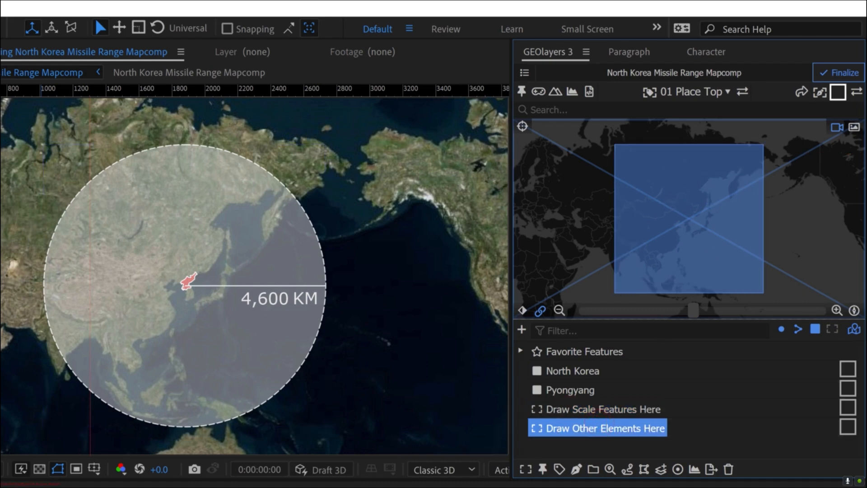
pyautogui.click(550, 447)
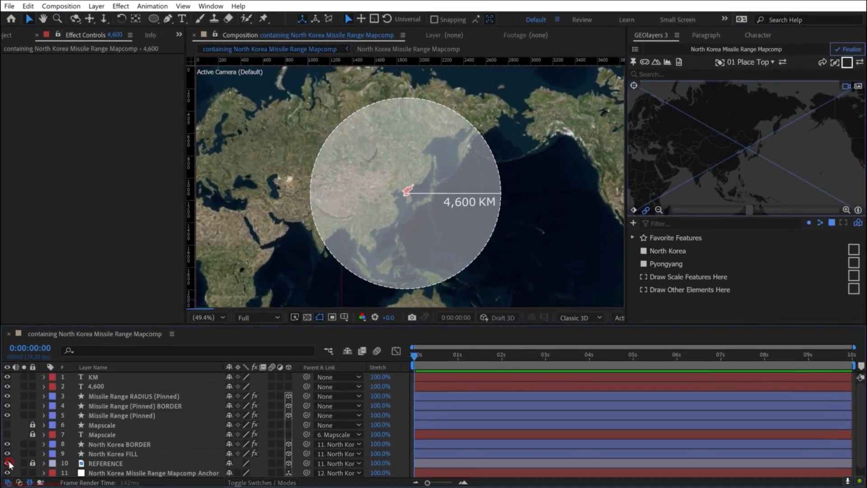
# - Briefly show the REFERENCE layer to compare it with the recreated map, leaving it hidden
pyautogui.click(8, 463)
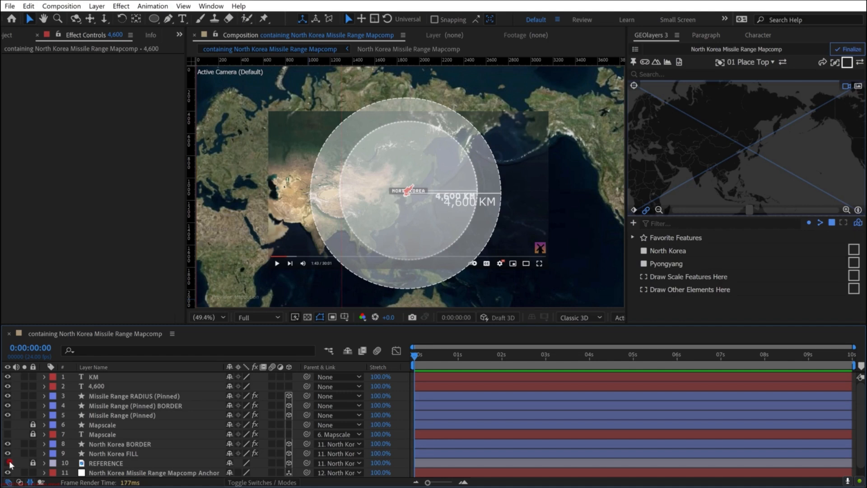
pyautogui.click(9, 463)
# - Duplicate the 4,600 text layer, center-align the copy and place it above the North Korea shape
pyautogui.scroll(2, 435, 209)
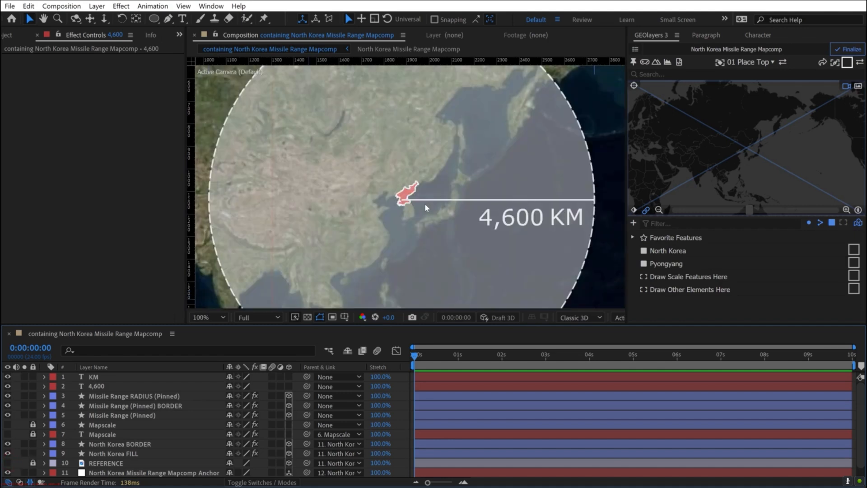
pyautogui.click(93, 383)
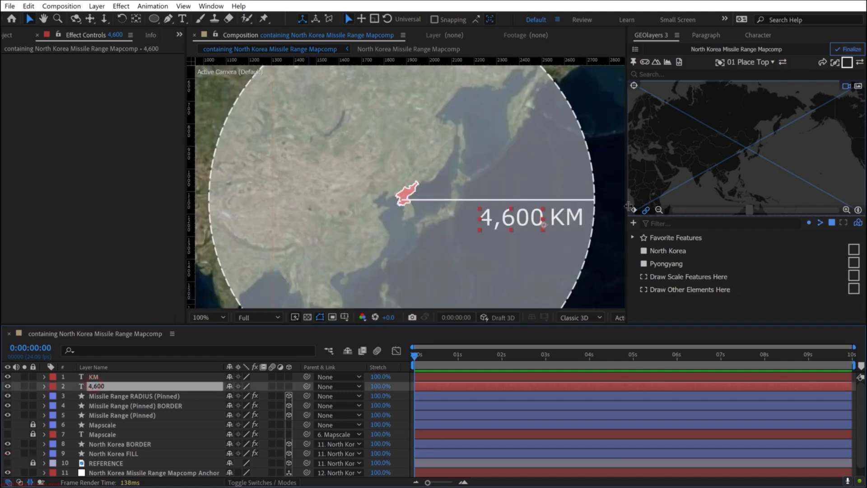
pyautogui.hotkey('ctrl', 'd')
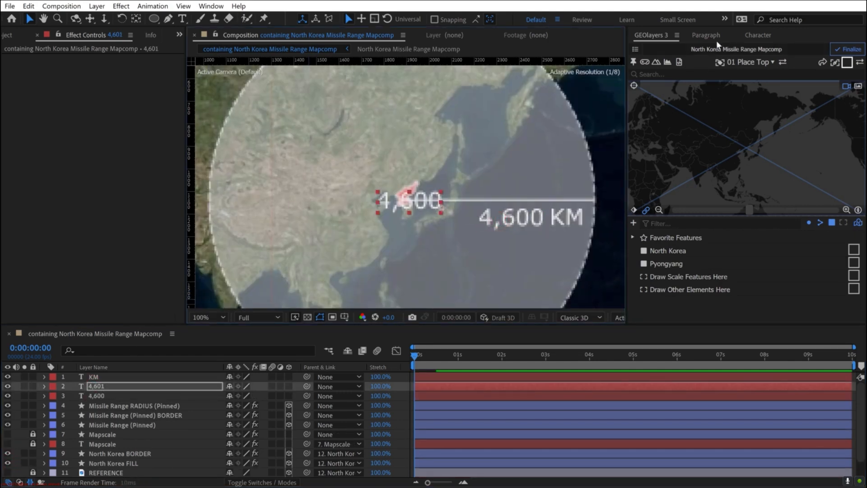
pyautogui.click(697, 37)
pyautogui.click(650, 51)
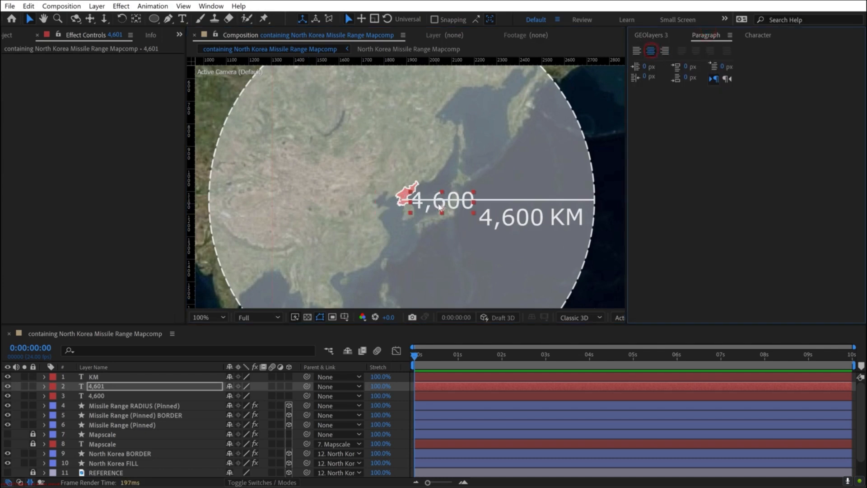
pyautogui.moveTo(435, 198); pyautogui.dragTo(417, 133)
# - Change the duplicated label's text to North Korea
pyautogui.doubleClick(407, 199)
pyautogui.write('North Korea')
pyautogui.press('Escape')
# - Set up the Rectangle tool with a solid fill in the near-black color 0E0E0E
pyautogui.scroll(-1, 416, 137)
pyautogui.moveTo(155, 19); pyautogui.dragTo(192, 26)
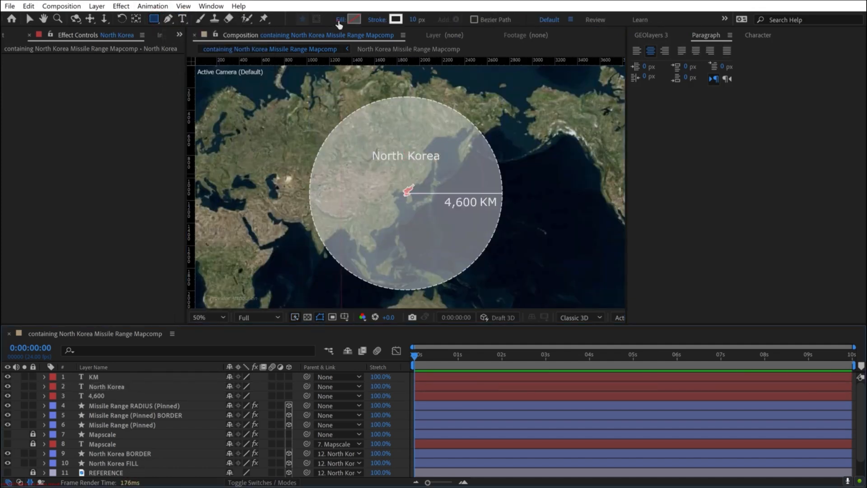
pyautogui.click(338, 20)
pyautogui.click(392, 211)
pyautogui.click(414, 277)
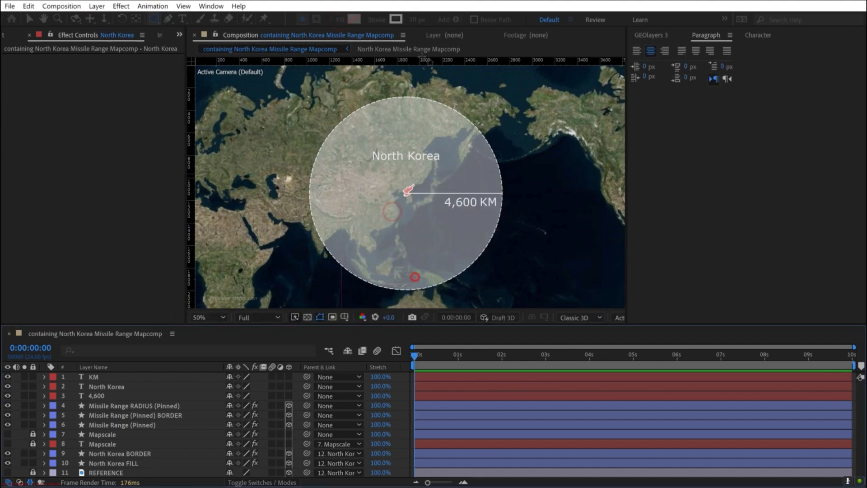
pyautogui.click(353, 19)
pyautogui.moveTo(581, 308); pyautogui.dragTo(543, 417)
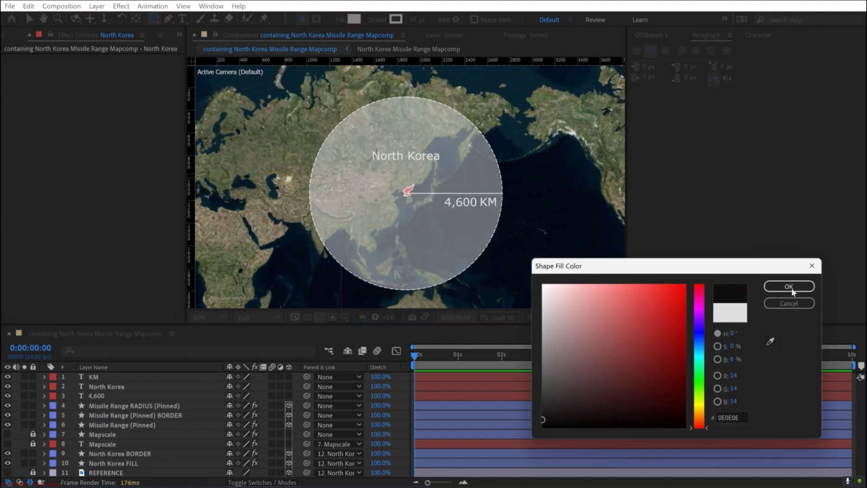
pyautogui.click(789, 287)
# - Set the rectangle's stroke to None
pyautogui.click(376, 19)
pyautogui.click(376, 211)
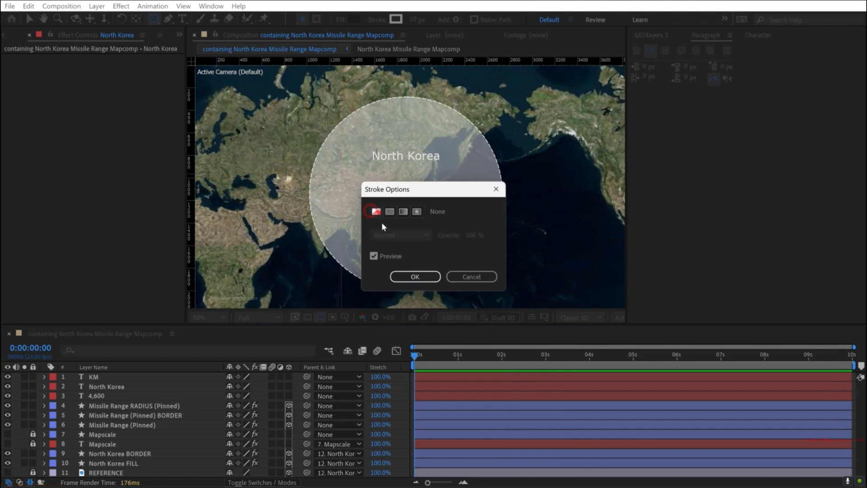
pyautogui.press('Return')
# - Draw a black rectangle covering the North Korea label with a small margin around the text
pyautogui.scroll(1, 394, 156)
pyautogui.moveTo(396, 153); pyautogui.dragTo(396, 173)
pyautogui.scroll(1, 395, 173)
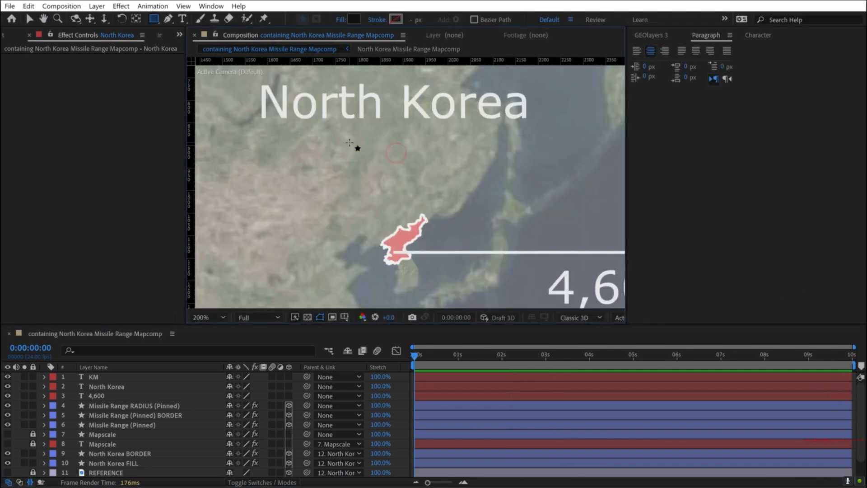
pyautogui.moveTo(350, 143); pyautogui.dragTo(356, 194)
pyautogui.moveTo(256, 121)
pyautogui.mouseDown()
pyautogui.moveTo(329, 169)
pyautogui.moveTo(543, 177)
pyautogui.mouseUp()
# - Center the anchor point of the black rectangle's shape layer in its content
pyautogui.press('v')
pyautogui.rightClick(118, 377)
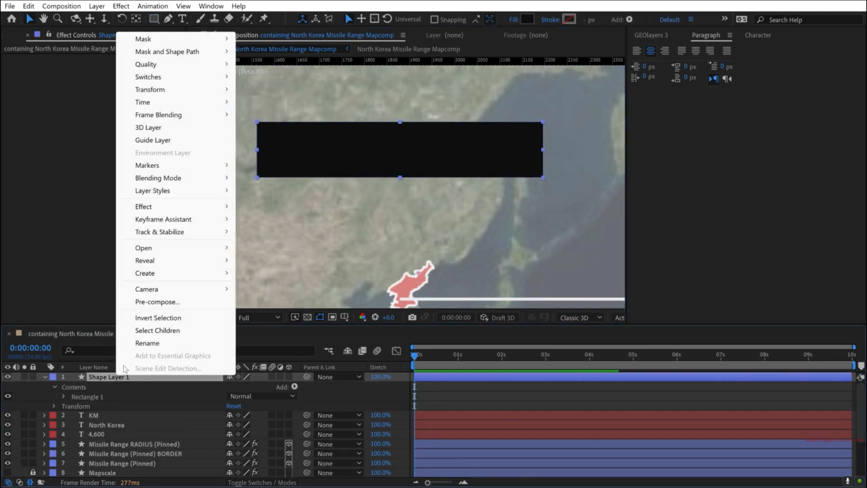
pyautogui.moveTo(158, 97)
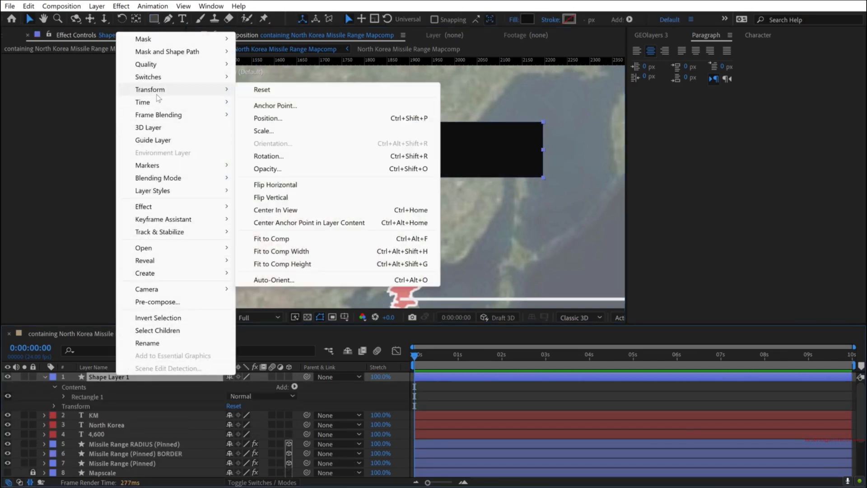
pyautogui.click(323, 224)
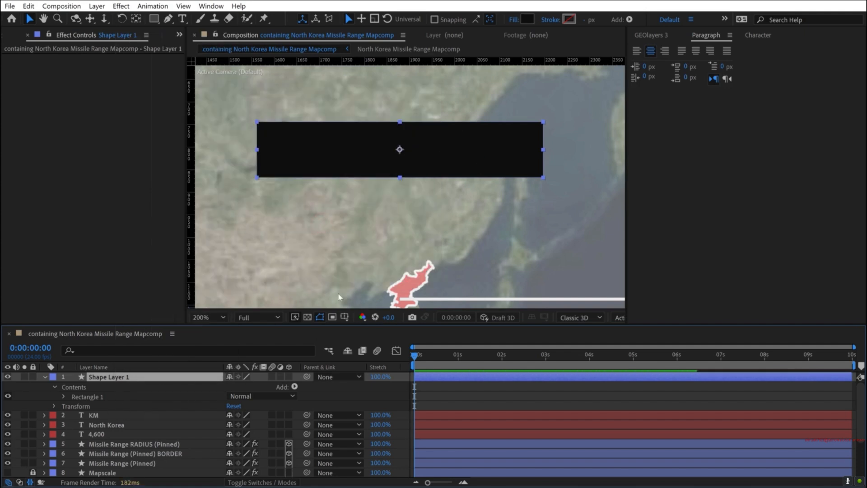
# - Move the North Korea text layer above the rectangle layer and center the text on the black background
pyautogui.moveTo(98, 425); pyautogui.dragTo(114, 377)
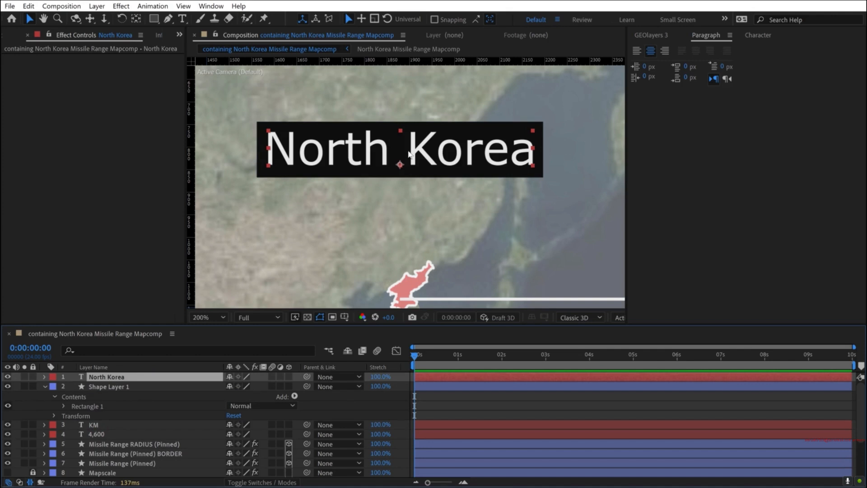
pyautogui.hotkey('ctrl', 'alt', 'Home')
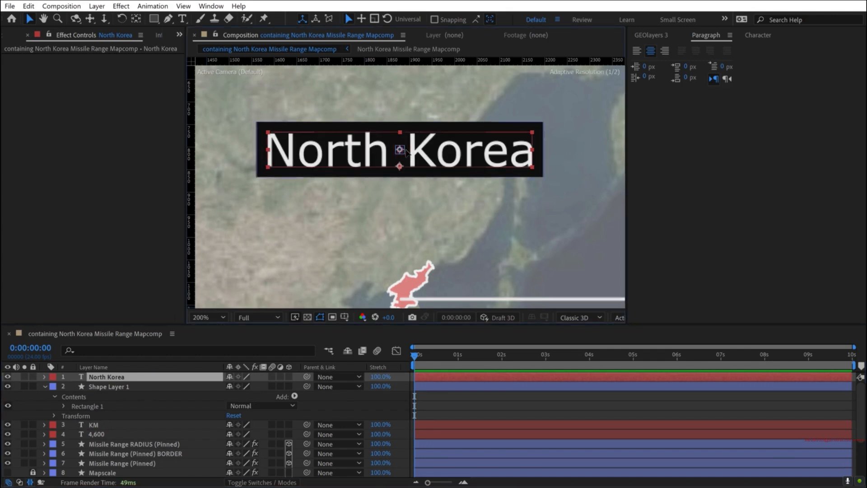
pyautogui.moveTo(405, 150); pyautogui.dragTo(406, 150)
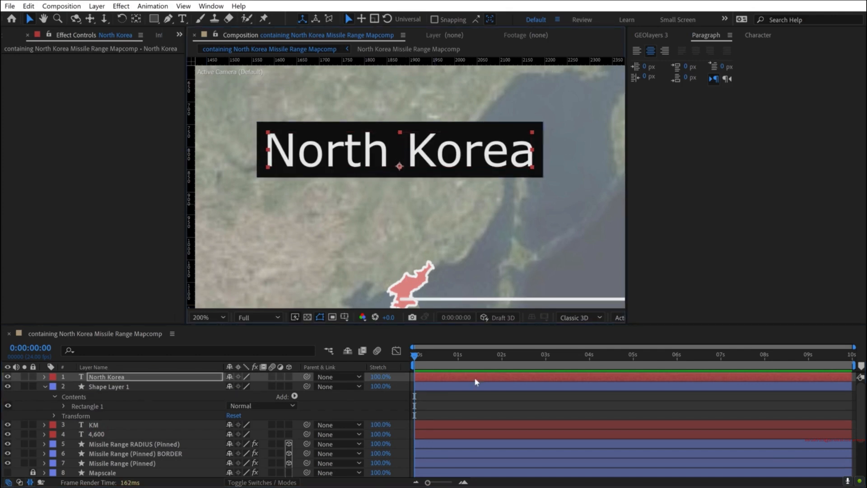
# - Rename the rectangle layer Text BG and parent it to the North Korea text layer
pyautogui.click(45, 386)
pyautogui.click(97, 385)
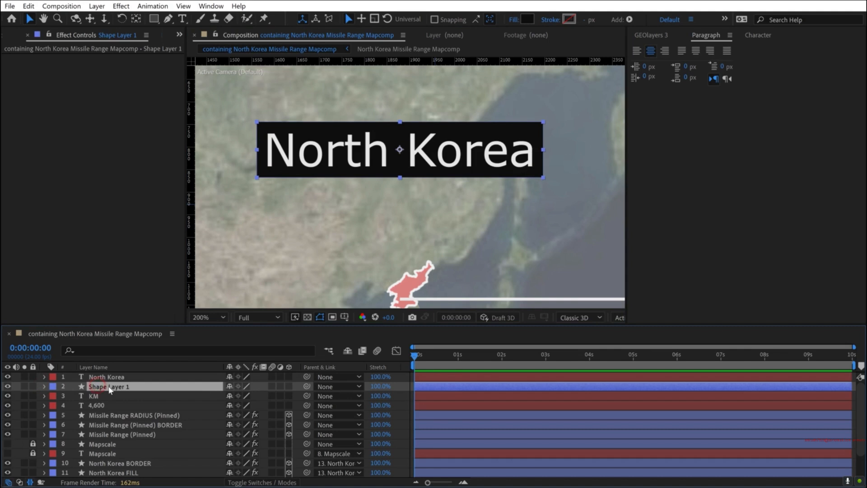
pyautogui.press('Return')
pyautogui.write('Text BG')
pyautogui.press('Return')
pyautogui.moveTo(302, 386); pyautogui.dragTo(109, 376)
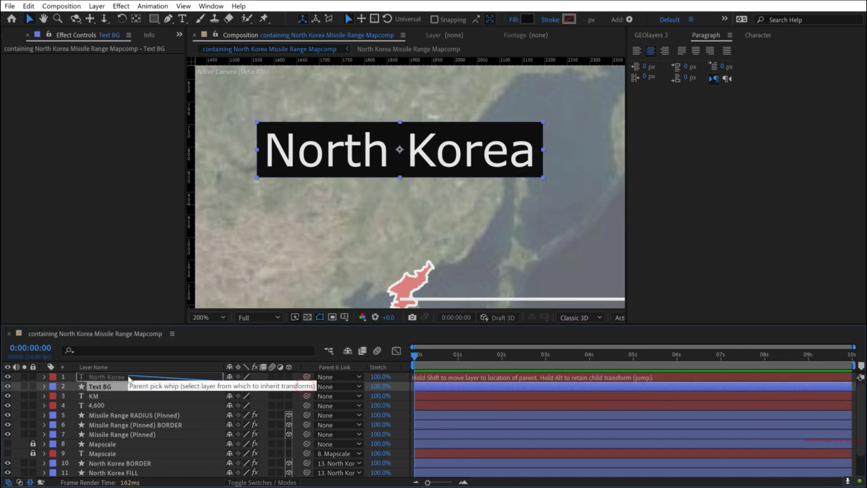
pyautogui.click(272, 203)
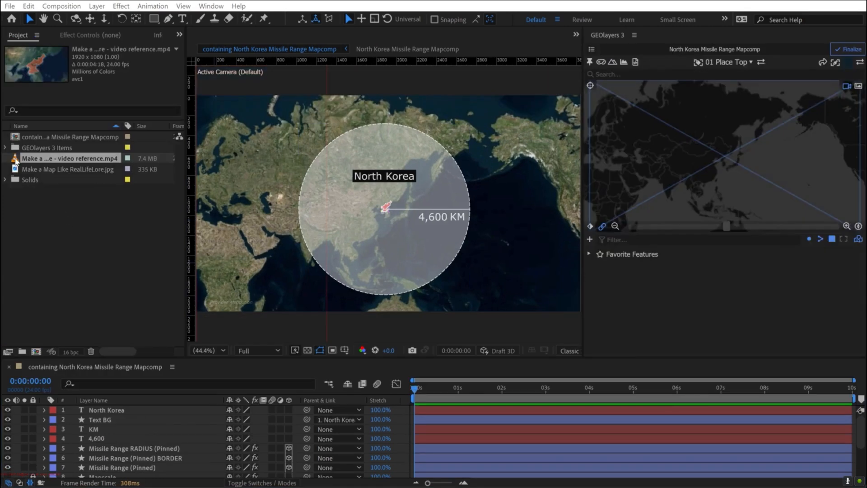
# - Scrub through and play the reference video to study how the zoom-out, range circle, radius line and kilometre counter animate
pyautogui.doubleClick(15, 159)
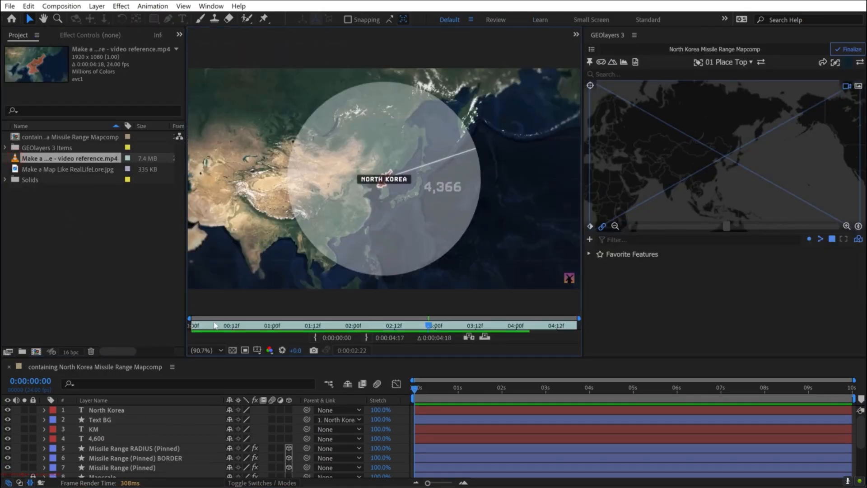
pyautogui.click(215, 325)
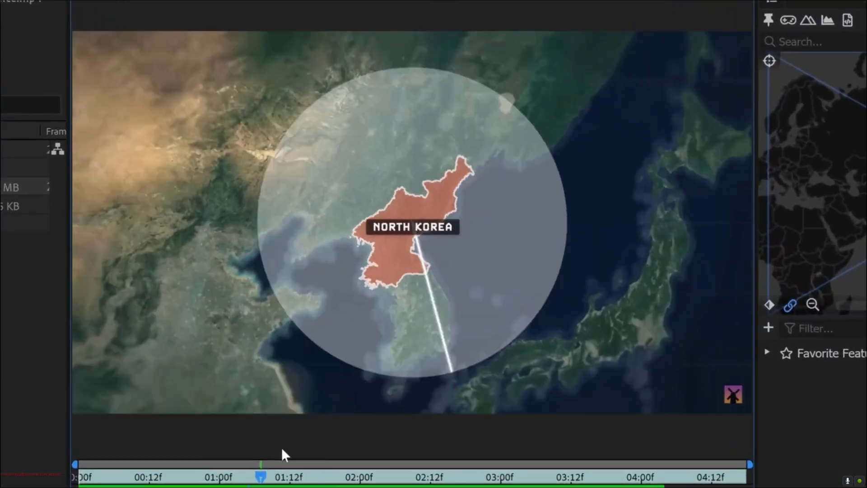
pyautogui.moveTo(282, 450); pyautogui.dragTo(579, 458)
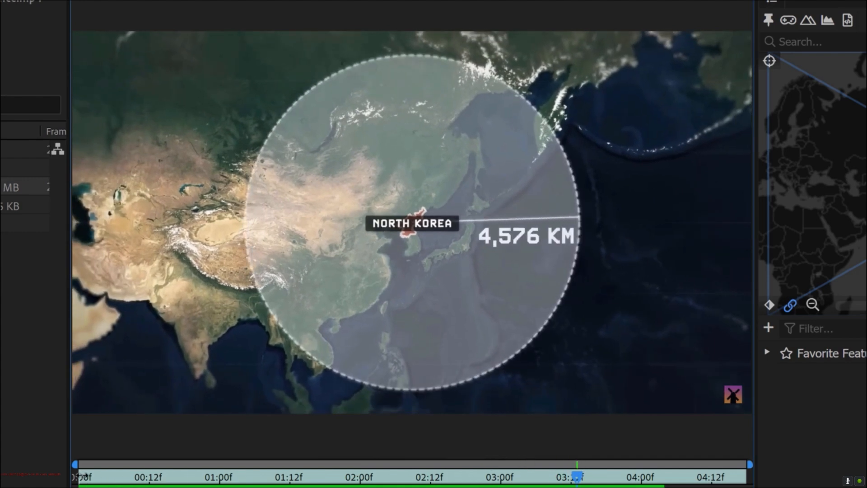
pyautogui.moveTo(93, 478); pyautogui.dragTo(445, 454)
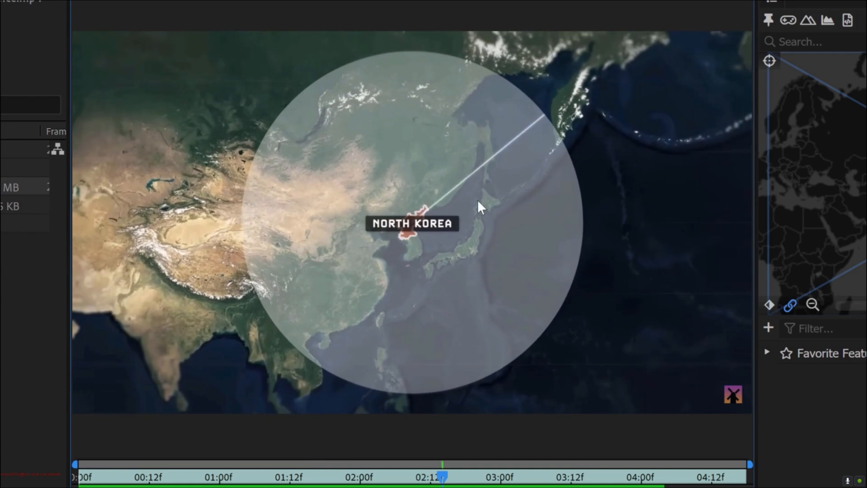
pyautogui.moveTo(446, 481); pyautogui.dragTo(619, 459)
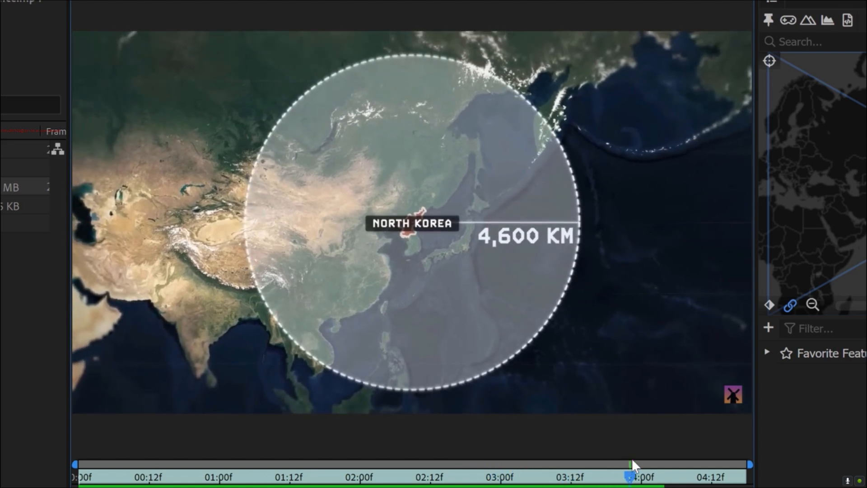
pyautogui.moveTo(630, 472); pyautogui.dragTo(566, 480)
pyautogui.press('space')
pyautogui.moveTo(632, 474)
pyautogui.mouseDown()
pyautogui.moveTo(88, 478)
pyautogui.moveTo(465, 465)
pyautogui.moveTo(629, 473)
pyautogui.moveTo(632, 482)
pyautogui.mouseUp()
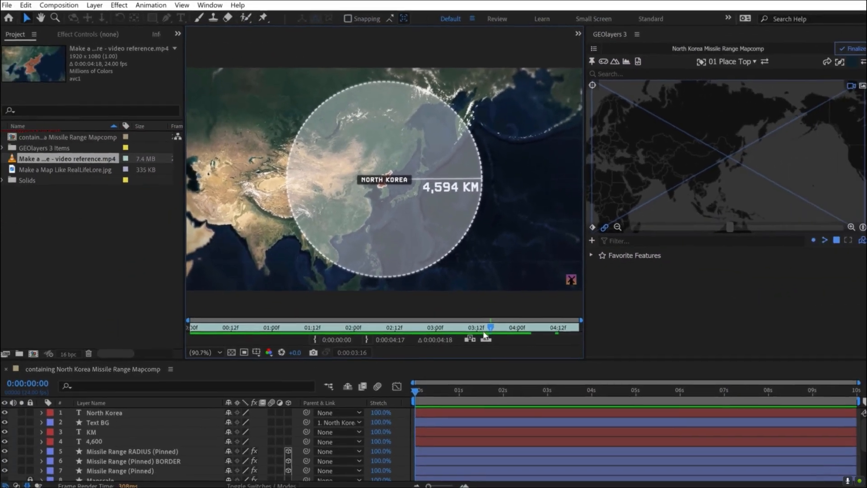
# - Keyframe the wide map view at 0:00:03:13, and at the first frame search for North Korea and zoom the map to it
pyautogui.moveTo(541, 389); pyautogui.dragTo(570, 389)
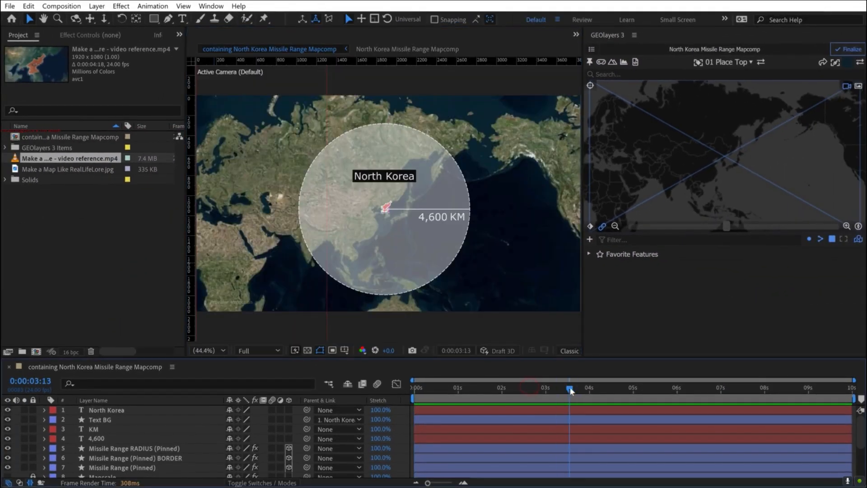
pyautogui.click(590, 226)
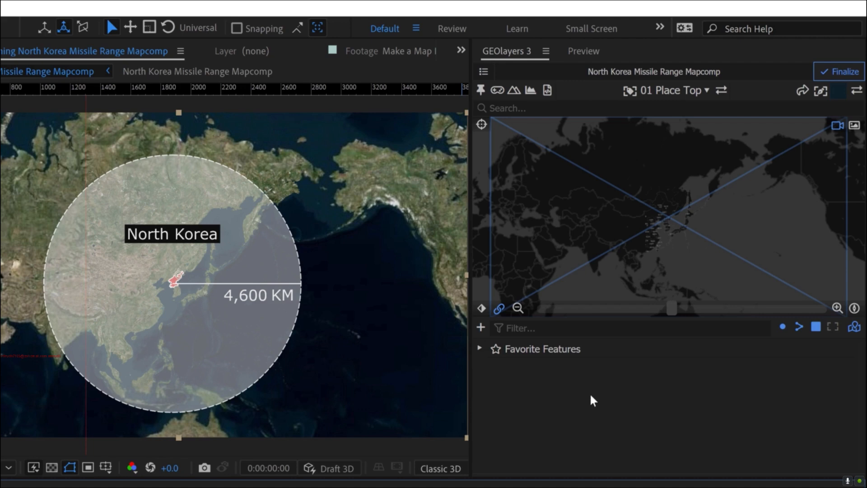
pyautogui.click(584, 108)
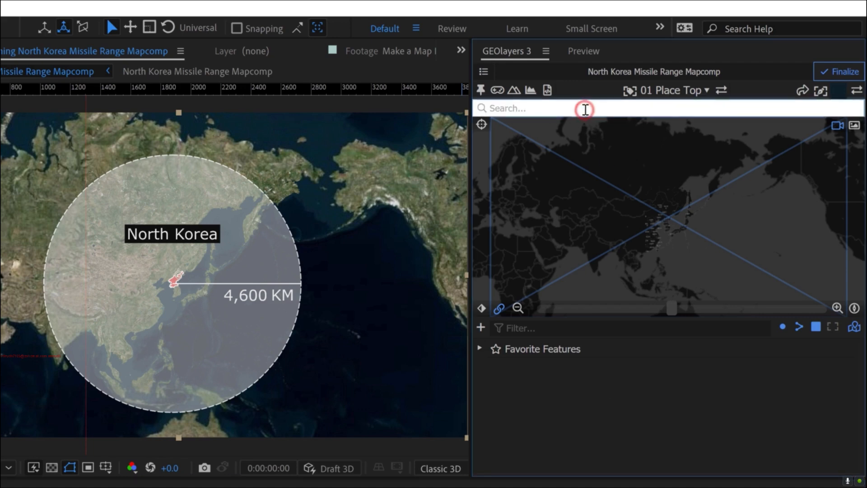
pyautogui.write('north korea')
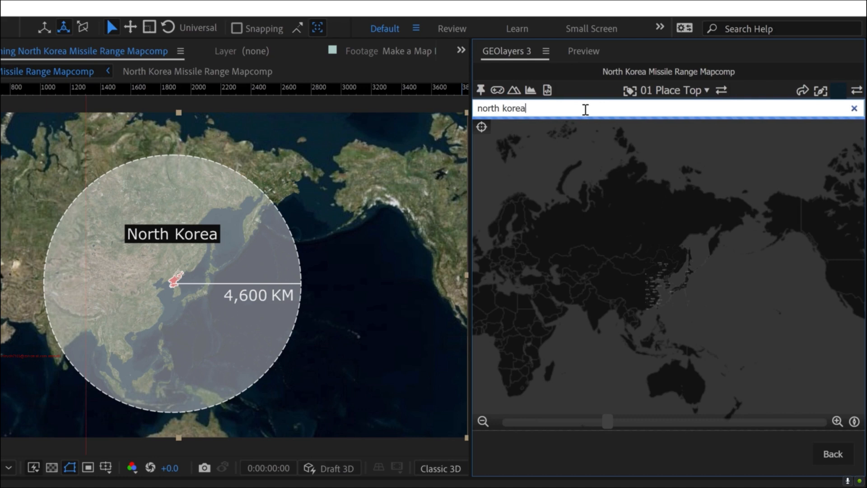
pyautogui.click(617, 150)
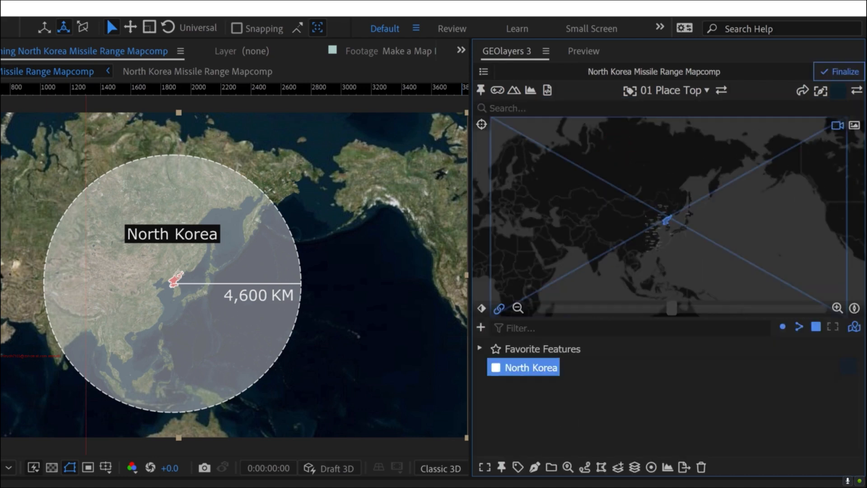
pyautogui.doubleClick(520, 368)
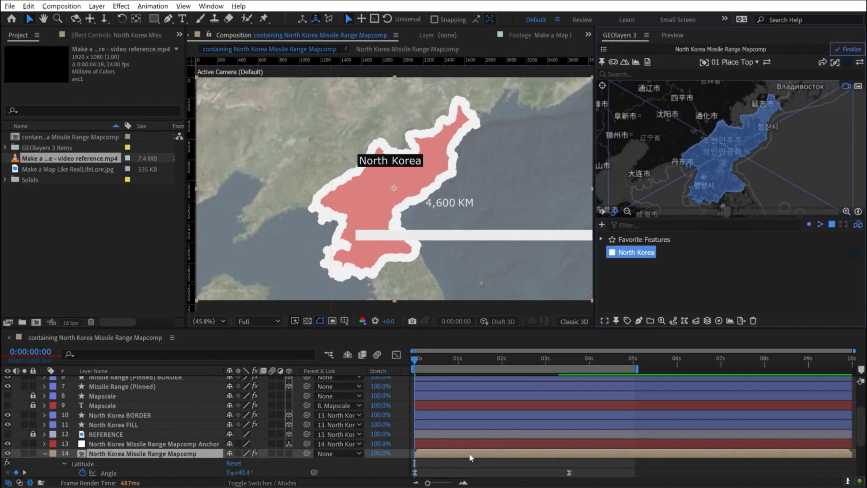
# - Solo the North Korea Missile Range Mapcomp layer and preview its zoom-out animation
pyautogui.scroll(-4, 470, 456)
pyautogui.click(627, 431)
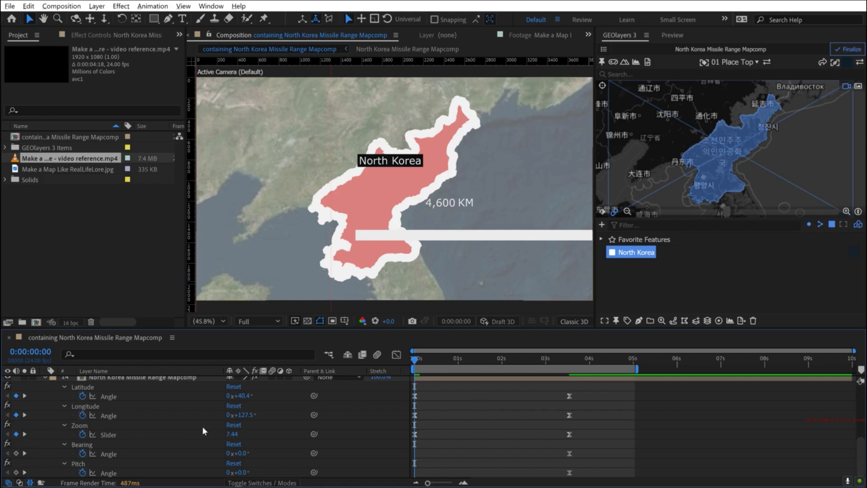
pyautogui.scroll(2, 51, 418)
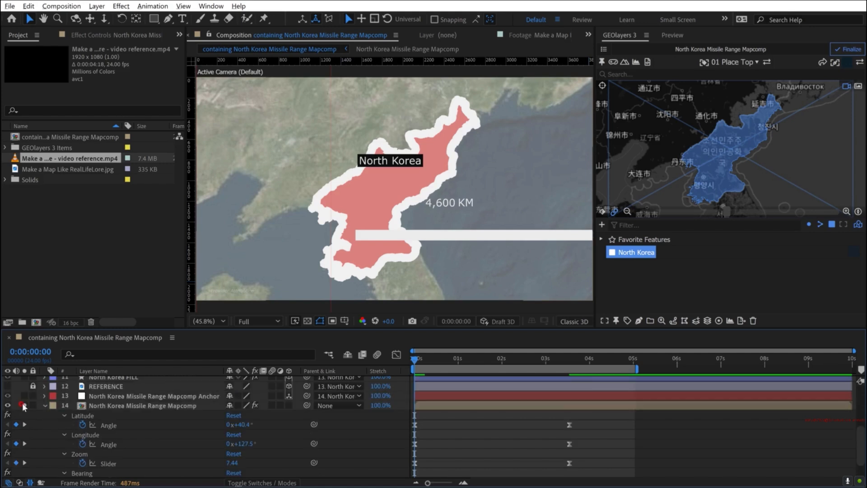
pyautogui.click(22, 405)
pyautogui.press('space')
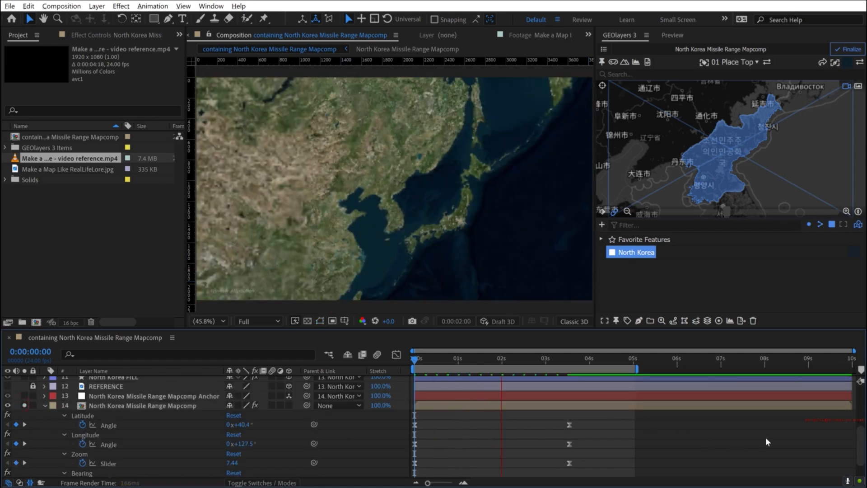
pyautogui.press('space')
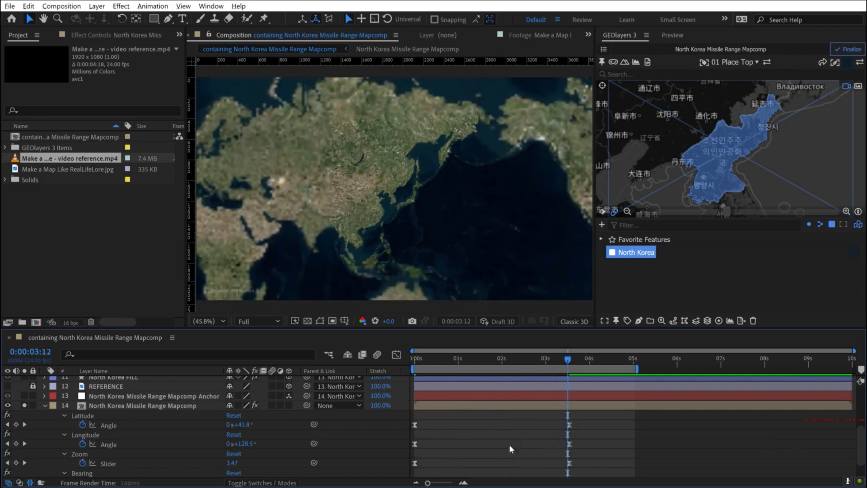
# - Ease the mapcomp's Latitude, Longitude and Zoom keyframes in the speed graph, with about 66% incoming influence at the end and a longer starting handle
pyautogui.moveTo(621, 420); pyautogui.dragTo(408, 468)
pyautogui.scroll(-1, 454, 451)
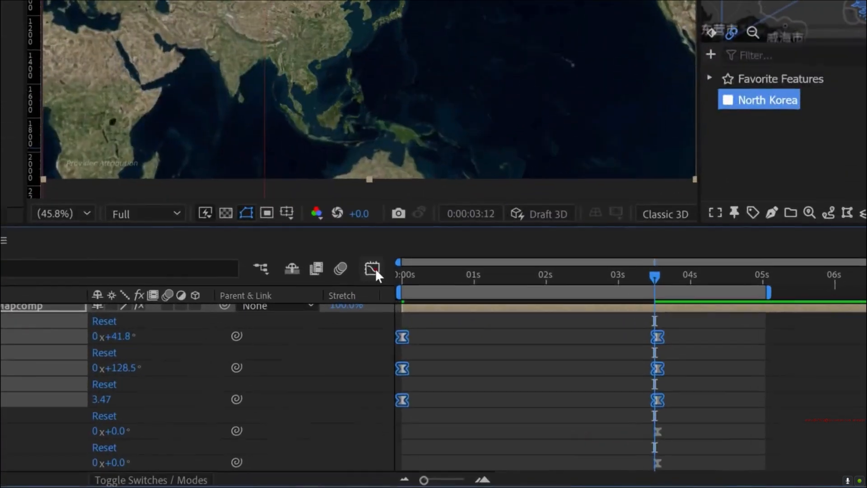
pyautogui.click(397, 355)
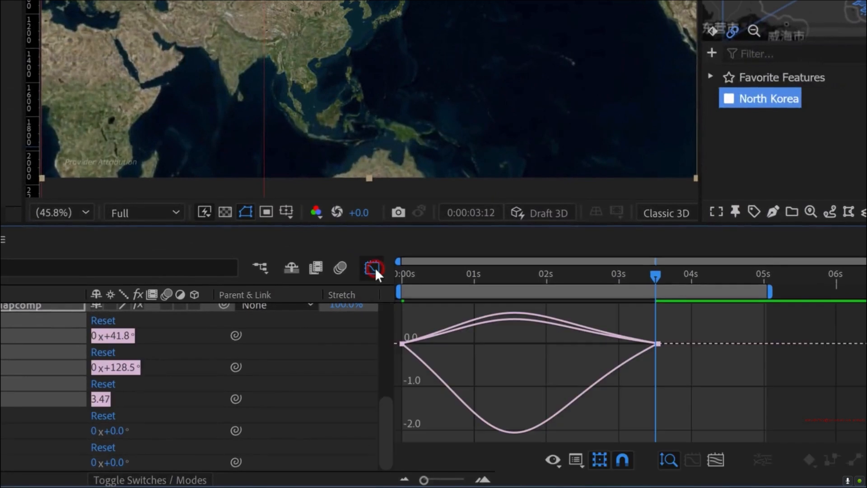
pyautogui.click(575, 460)
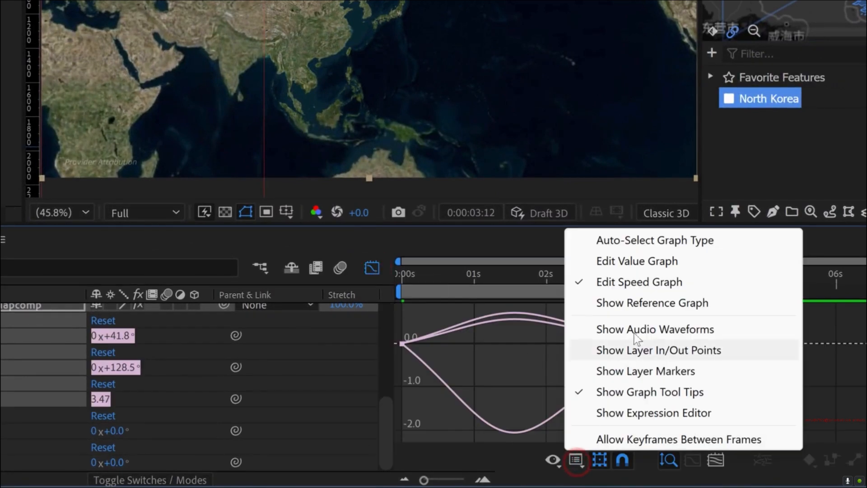
pyautogui.click(838, 383)
pyautogui.moveTo(628, 356); pyautogui.dragTo(573, 343)
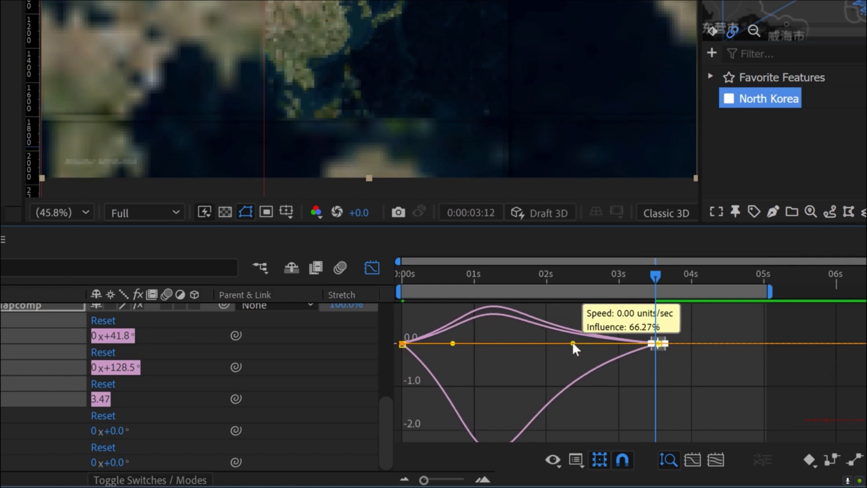
pyautogui.moveTo(470, 338)
pyautogui.mouseDown()
pyautogui.moveTo(410, 347)
pyautogui.moveTo(467, 342)
pyautogui.mouseUp()
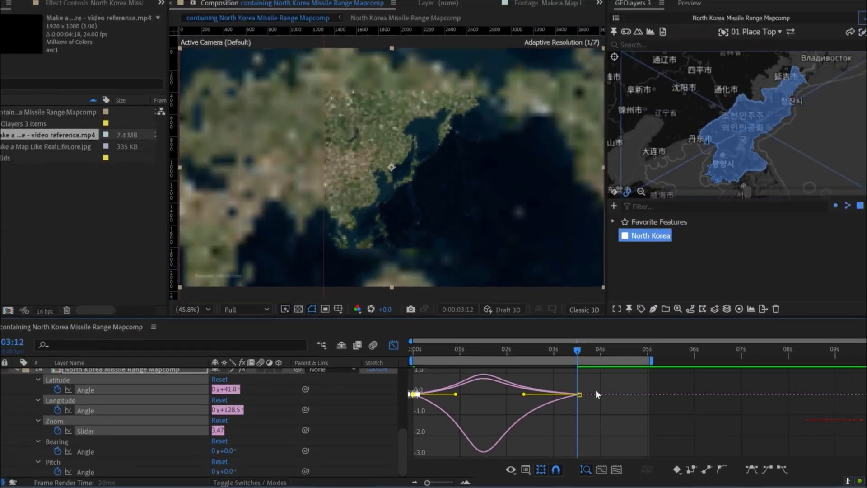
# - Preview the eased map zoom-out from the first frame and leave the graph editor
pyautogui.press('Home')
pyautogui.press('space')
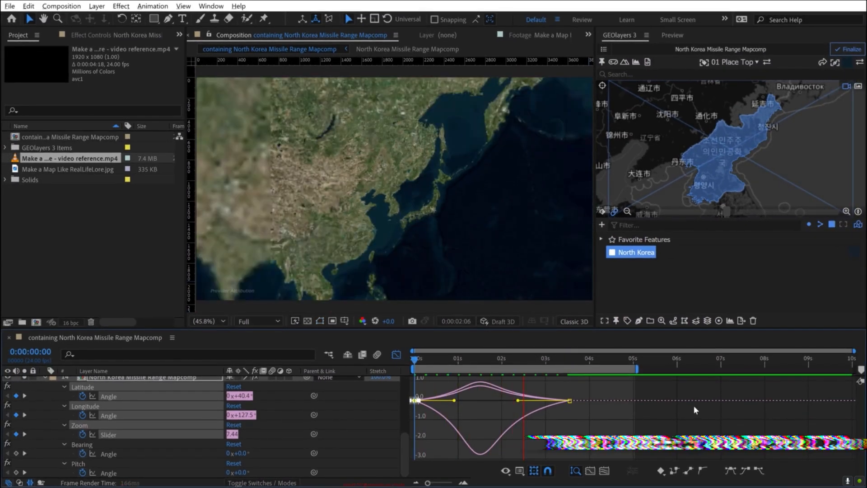
pyautogui.press('space')
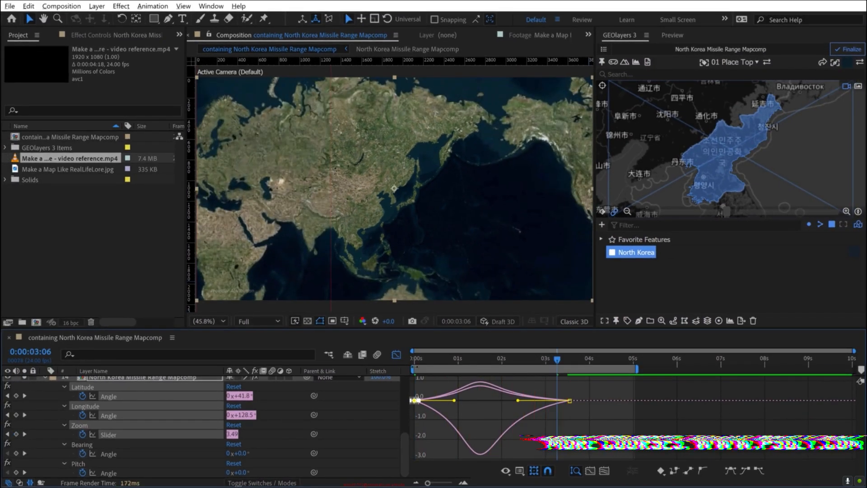
pyautogui.click(397, 355)
pyautogui.click(645, 426)
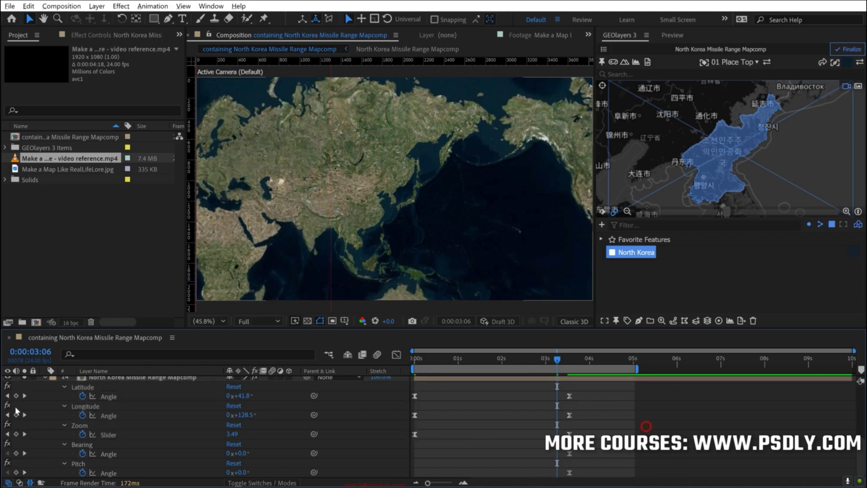
# - Collapse the mapcomp layer, solo Missile Range (Pinned) alongside it, and reveal the circle's Scale property at the first frame
pyautogui.scroll(2, 15, 405)
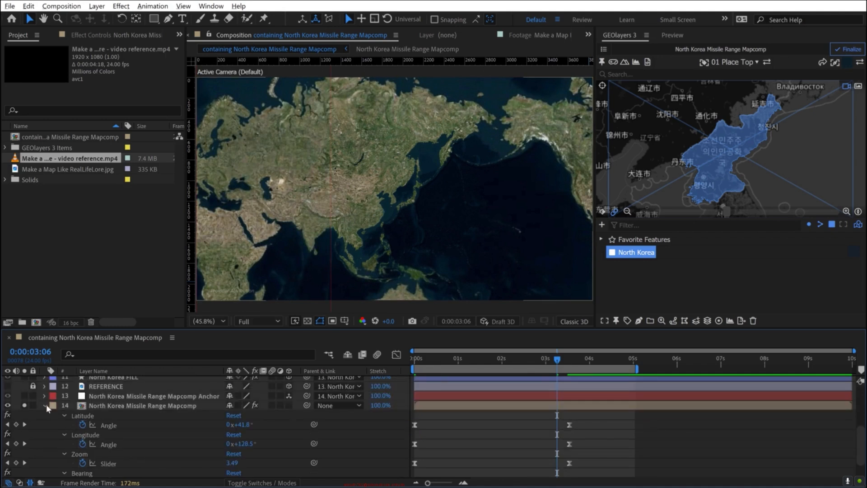
pyautogui.click(44, 405)
pyautogui.scroll(5, 117, 405)
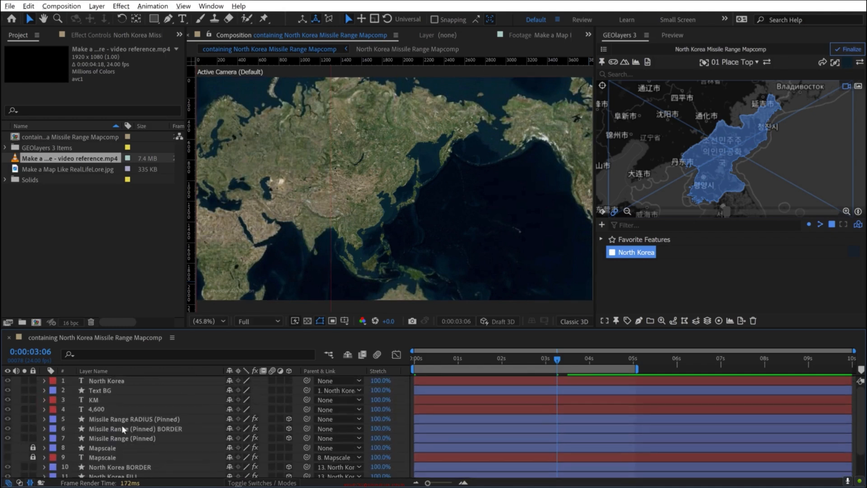
pyautogui.click(131, 437)
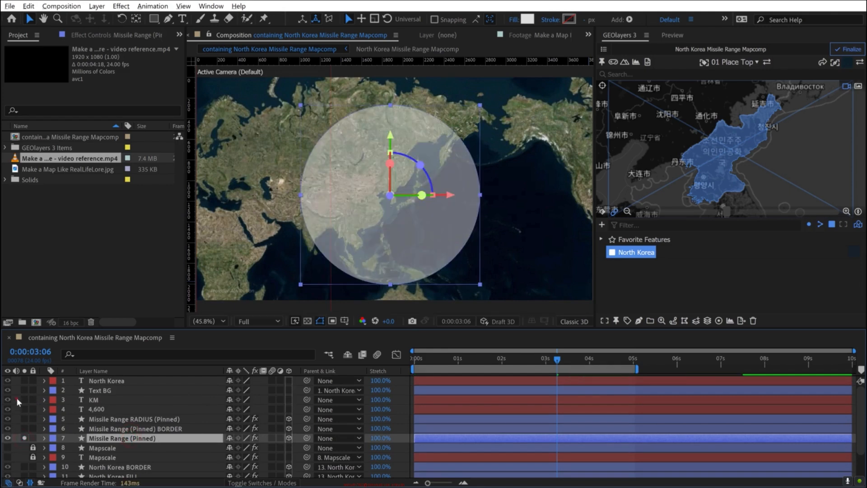
pyautogui.press('F2')
pyautogui.moveTo(551, 360); pyautogui.dragTo(374, 364)
pyautogui.click(123, 438)
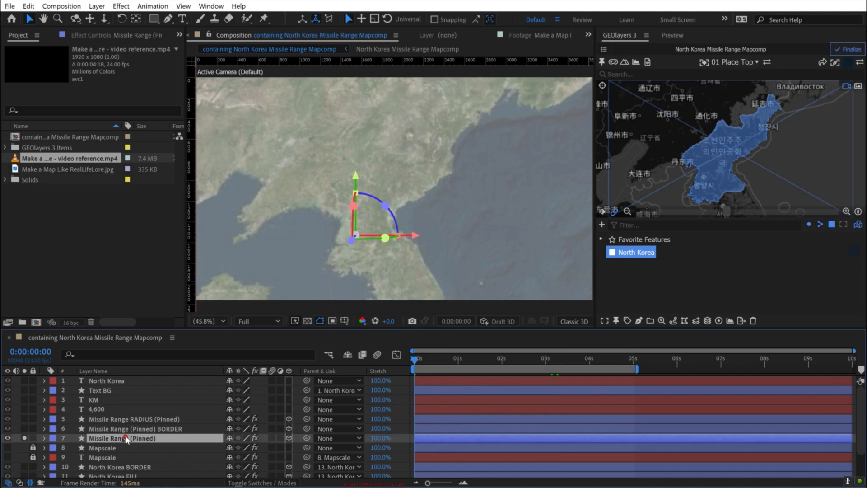
pyautogui.press('s')
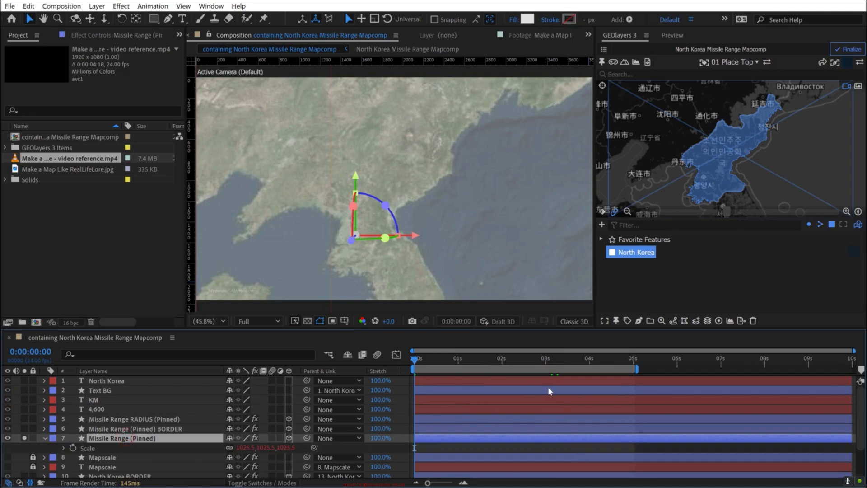
# - Add a Scale keyframe to Missile Range (Pinned) at 0:00:03:13, aligned with the mapcomp's final view keyframes
pyautogui.scroll(-3, 298, 440)
pyautogui.click(155, 472)
pyautogui.press('u')
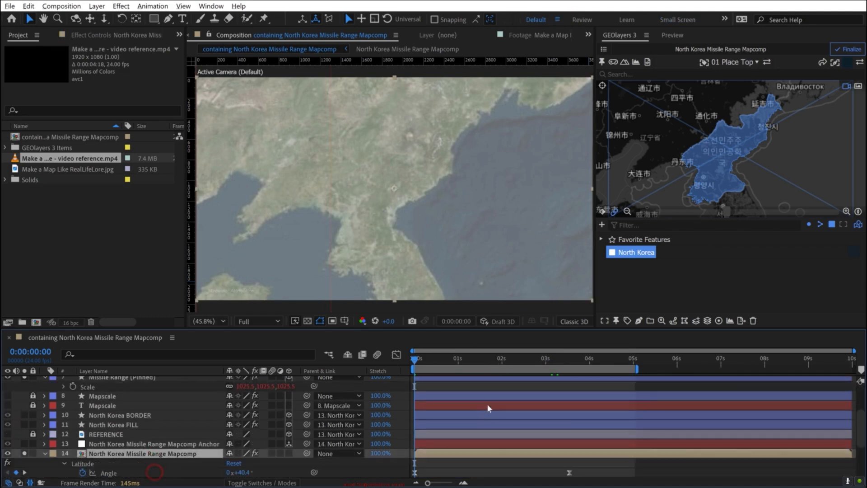
pyautogui.click(557, 360)
pyautogui.moveTo(565, 358); pyautogui.dragTo(568, 358)
pyautogui.scroll(5, 598, 414)
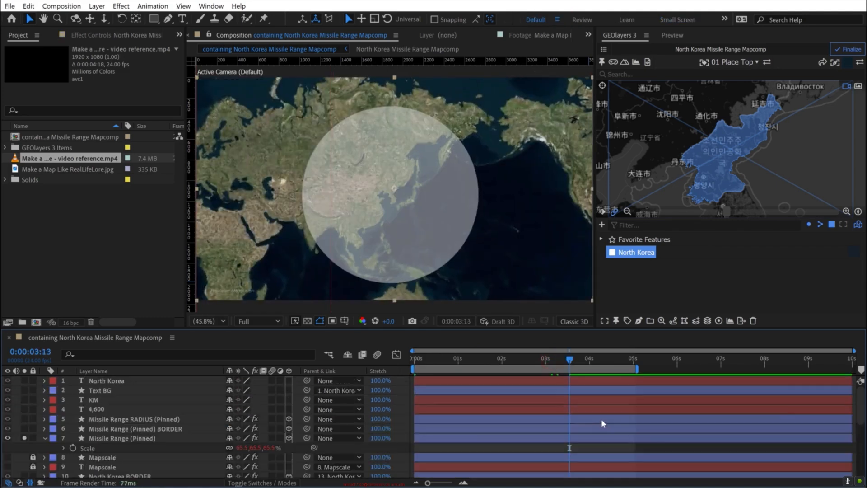
pyautogui.scroll(-1, 601, 419)
pyautogui.click(72, 420)
# - Set the Scale of Missile Range (Pinned) to 0% at 0:00:00:00
pyautogui.moveTo(553, 358); pyautogui.dragTo(351, 378)
pyautogui.click(246, 419)
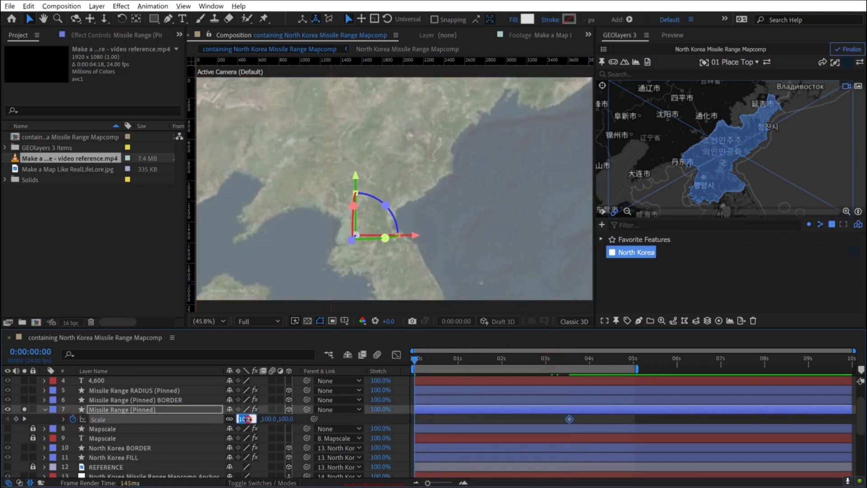
pyautogui.write('0')
pyautogui.press('Return')
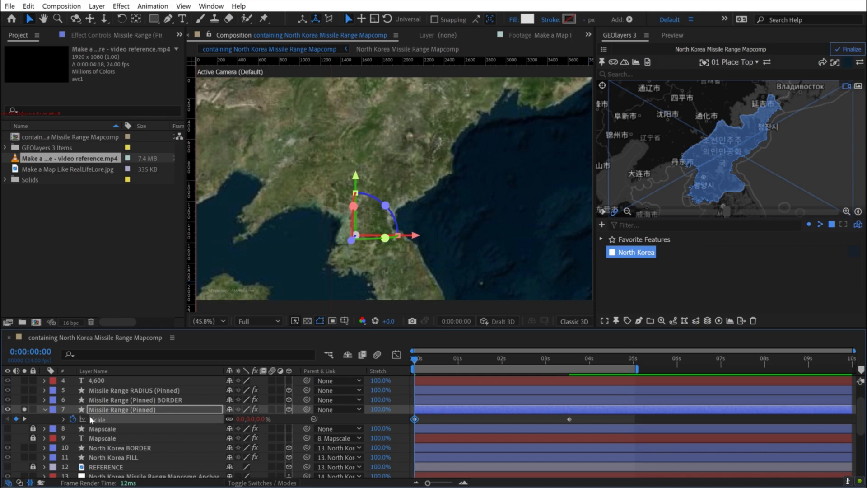
# - Preview the range circle growing while the map zooms out
pyautogui.click(602, 415)
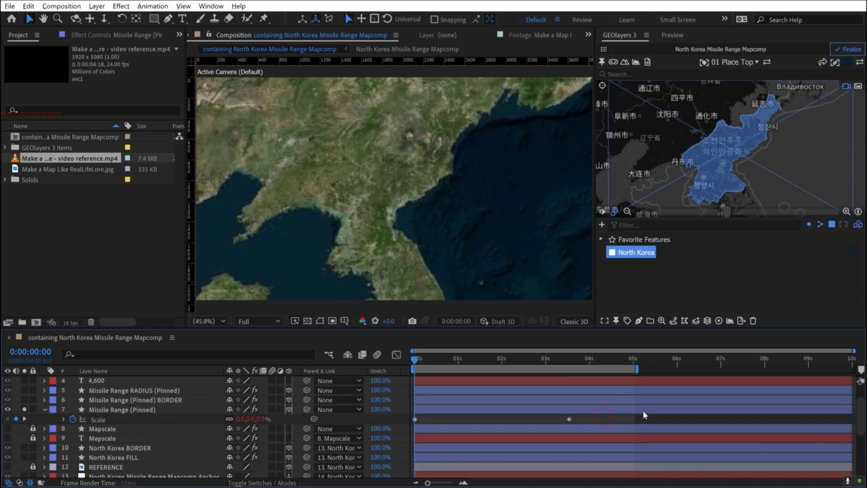
pyautogui.press('space')
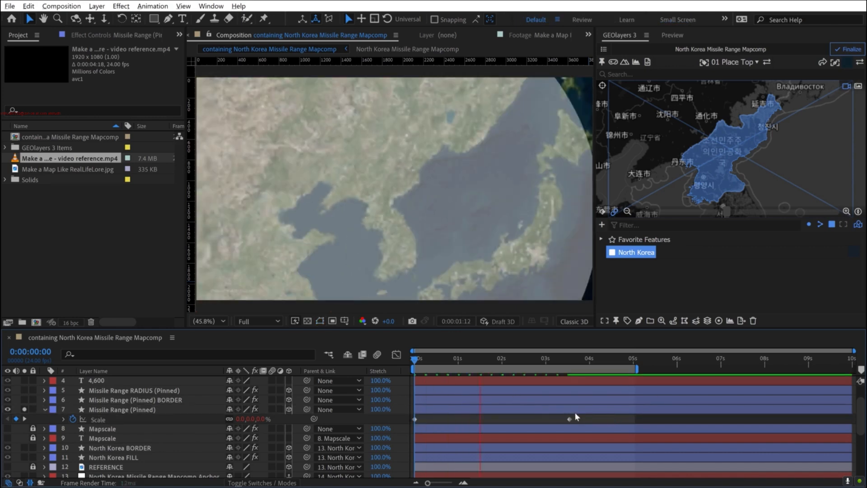
pyautogui.press('space')
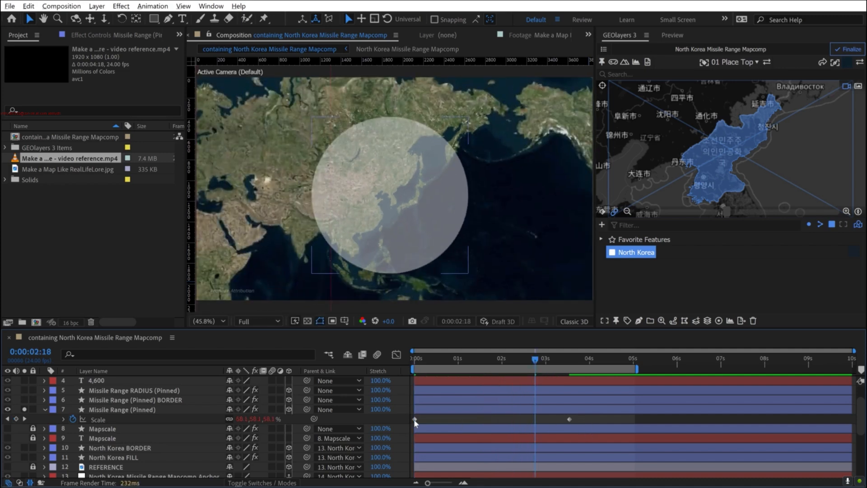
# - Apply Easy Ease Out to the first Scale keyframe of Missile Range (Pinned) and Easy Ease In to its last Scale keyframe
pyautogui.rightClick(414, 419)
pyautogui.moveTo(470, 412)
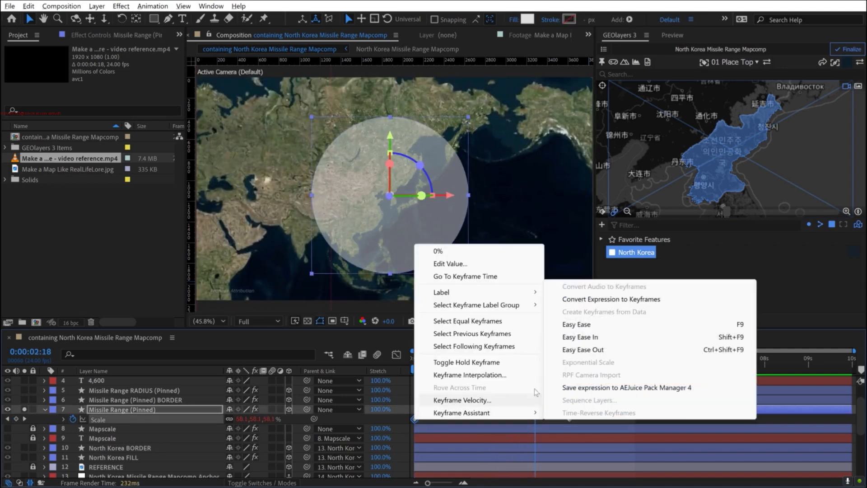
pyautogui.click(571, 351)
pyautogui.rightClick(569, 419)
pyautogui.moveTo(592, 411)
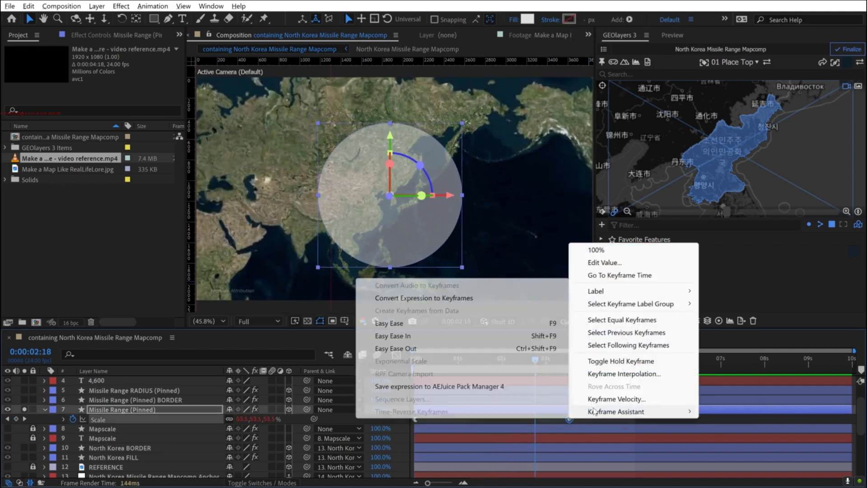
pyautogui.click(435, 336)
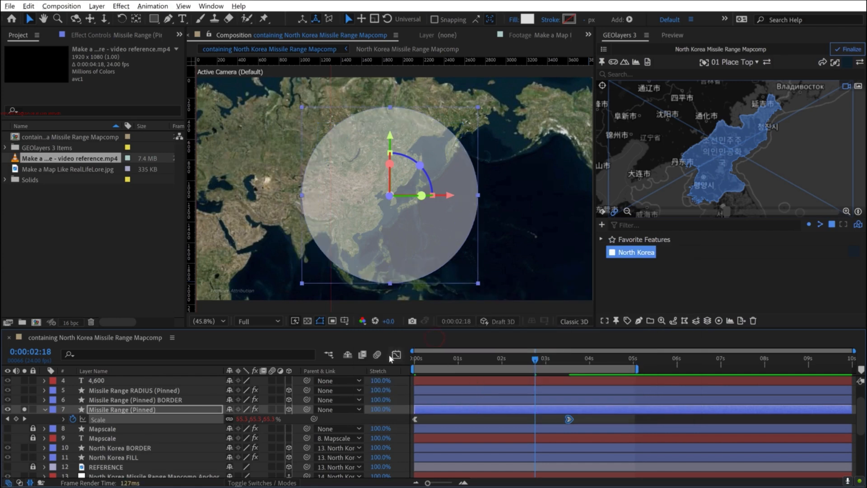
# - Lengthen both ease handles on the speed graph of Missile Range (Pinned)'s Scale and preview the circle's growth
pyautogui.click(392, 356)
pyautogui.moveTo(543, 454); pyautogui.dragTo(526, 454)
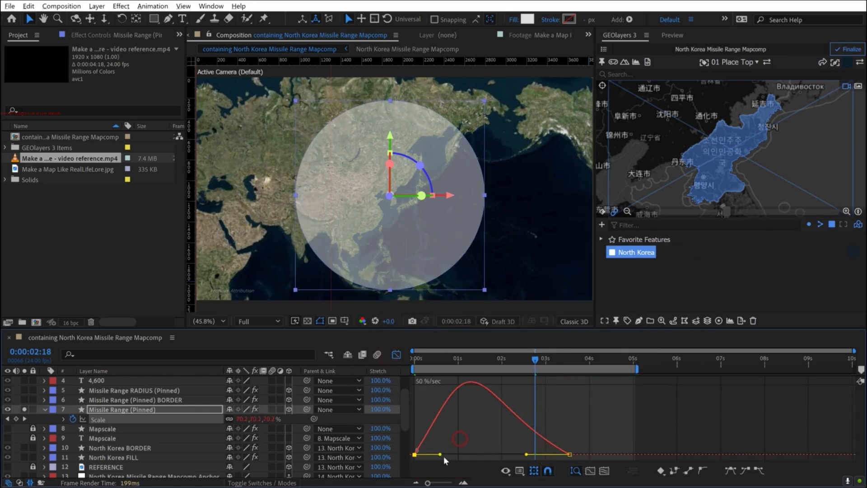
pyautogui.moveTo(445, 454); pyautogui.dragTo(449, 457)
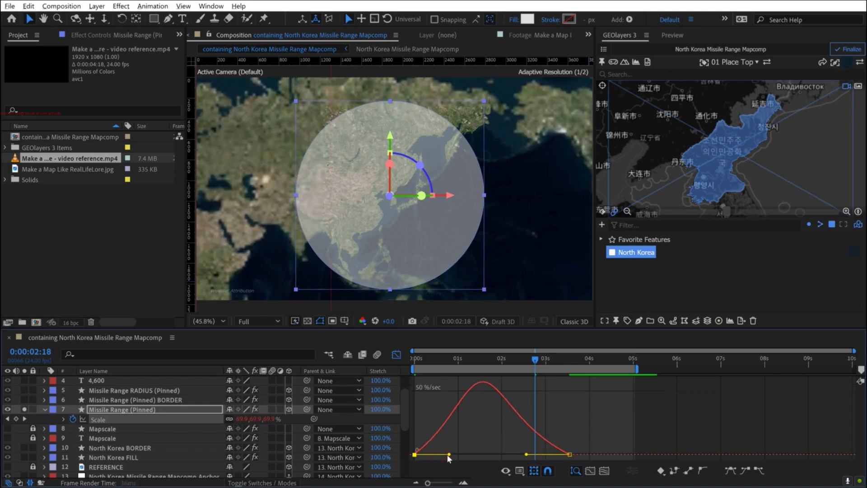
pyautogui.press('space')
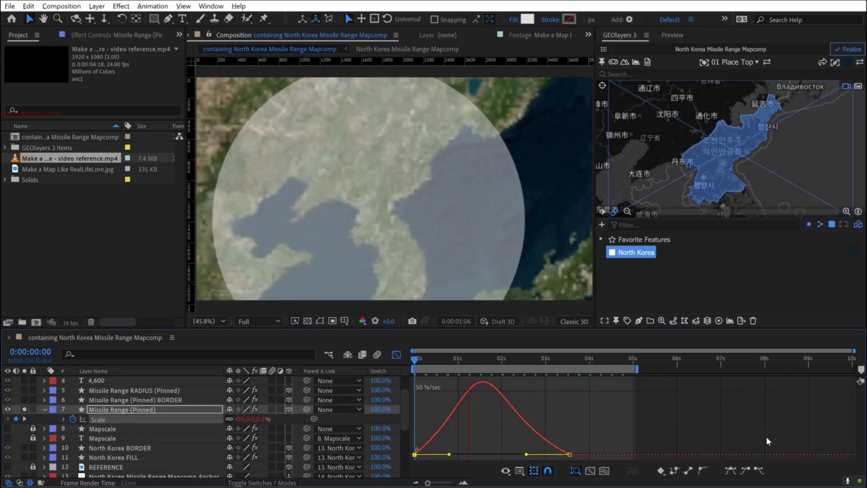
pyautogui.press('space')
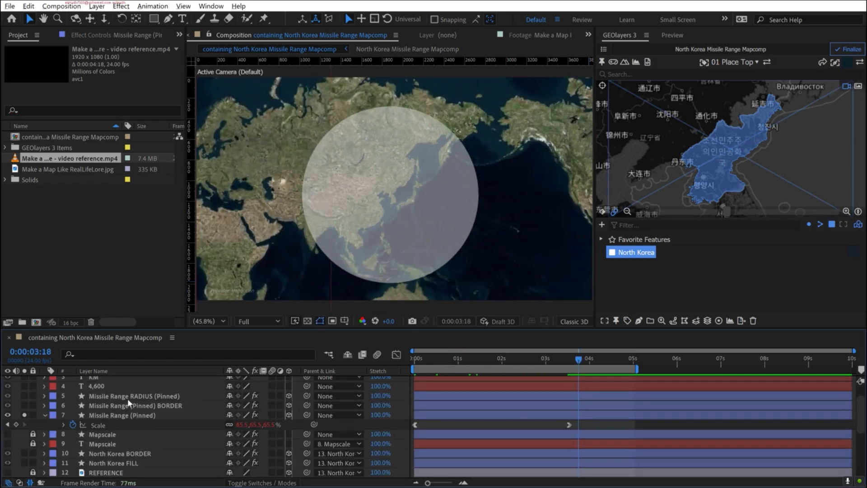
# - Solo Missile Range RADIUS (Pinned) alongside the circle and scrub through the zoom-out to examine the radius line's thickness
pyautogui.click(112, 406)
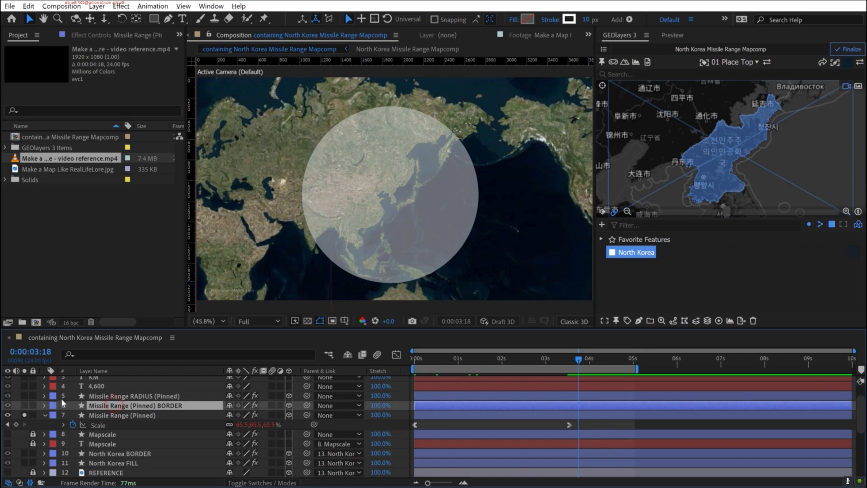
pyautogui.click(23, 396)
pyautogui.moveTo(558, 358); pyautogui.dragTo(536, 364)
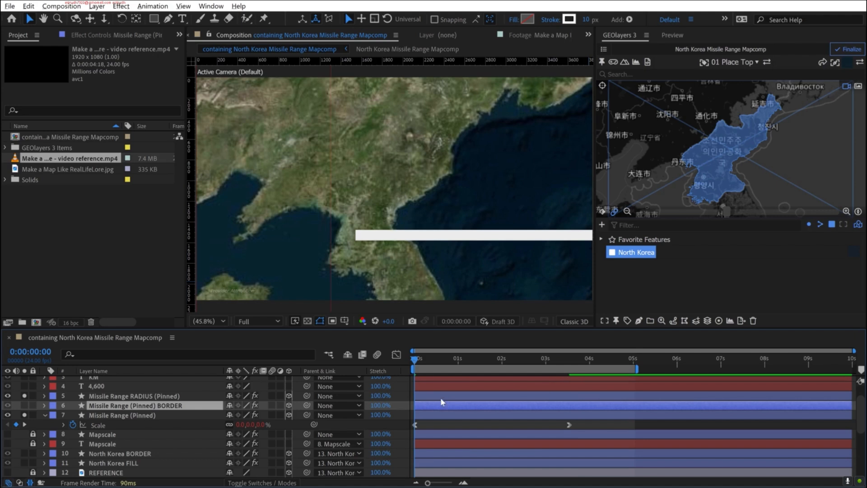
pyautogui.moveTo(427, 358); pyautogui.dragTo(397, 368)
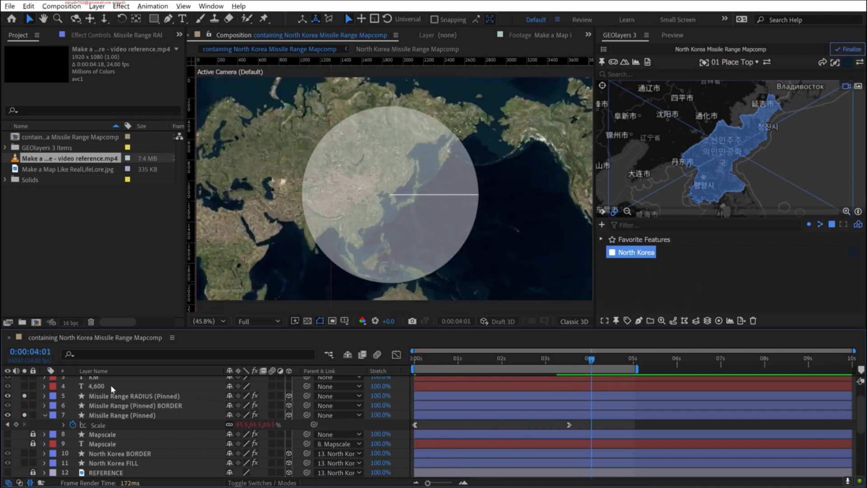
# - Create a GEOlayers feature from the Missile Range RADIUS (Pinned) layer
pyautogui.click(108, 397)
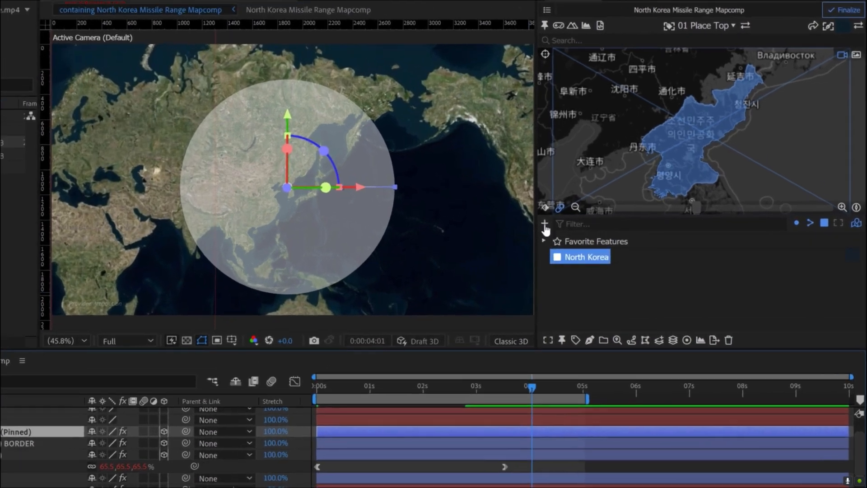
pyautogui.click(601, 224)
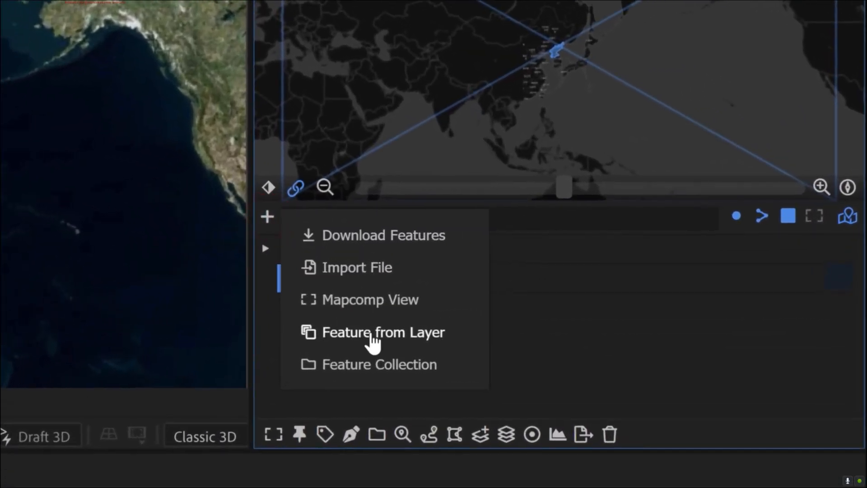
pyautogui.click(372, 337)
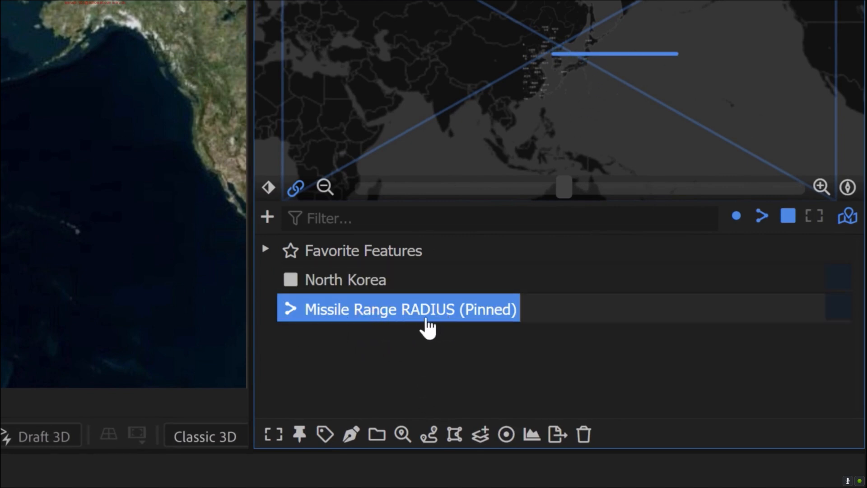
# - Examine the distance properties of the Missile Range RADIUS (Pinned) feature and close its details without applying changes
pyautogui.click(403, 434)
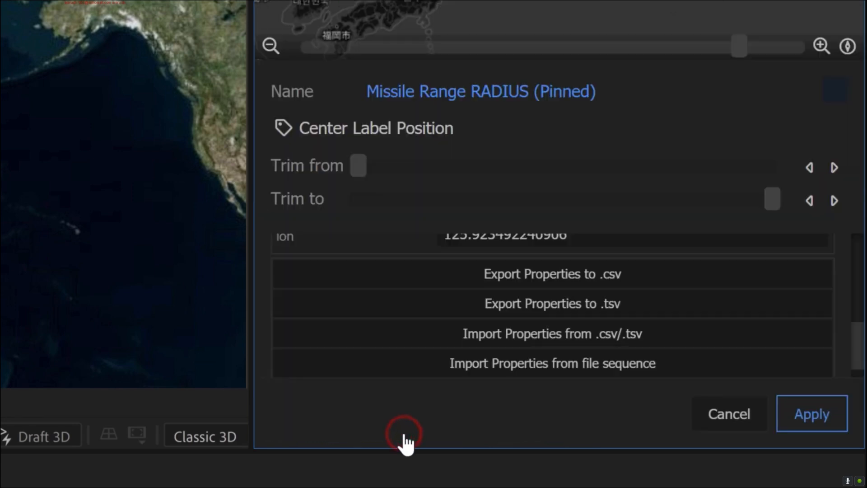
pyautogui.scroll(3, 365, 332)
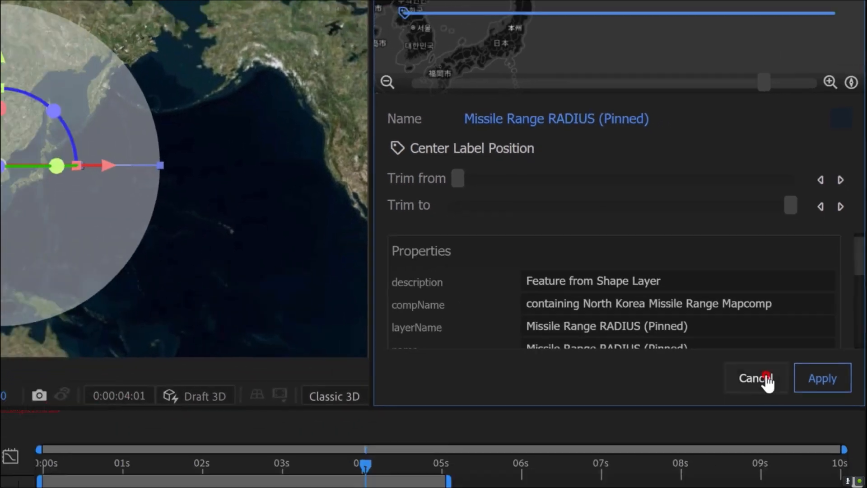
pyautogui.click(729, 413)
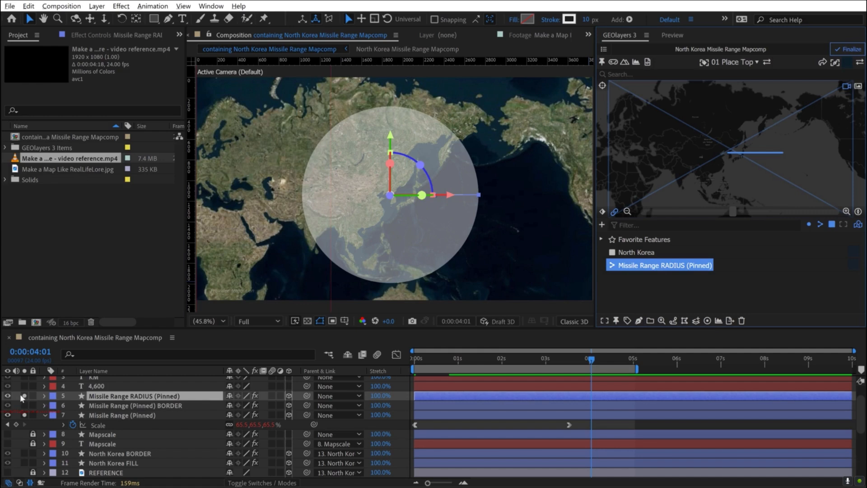
# - Choose the Label color 1 line style for drawing features and review its Auto Stroke Width option
pyautogui.click(25, 396)
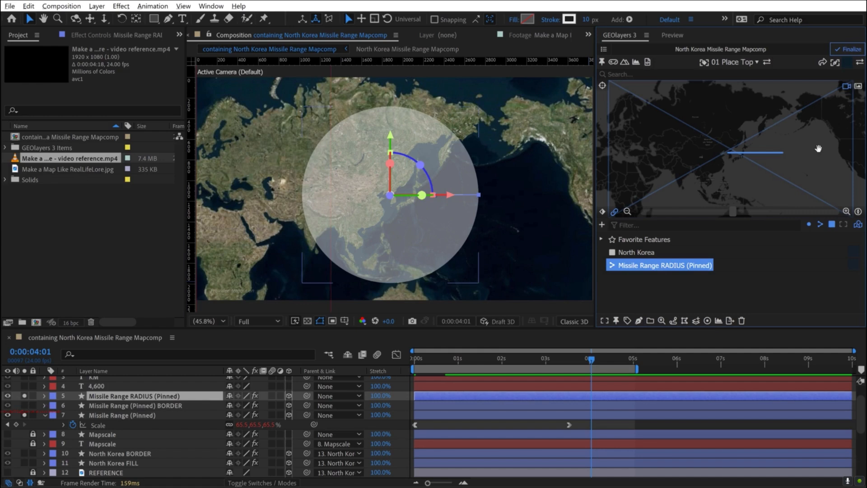
pyautogui.click(848, 65)
pyautogui.click(810, 105)
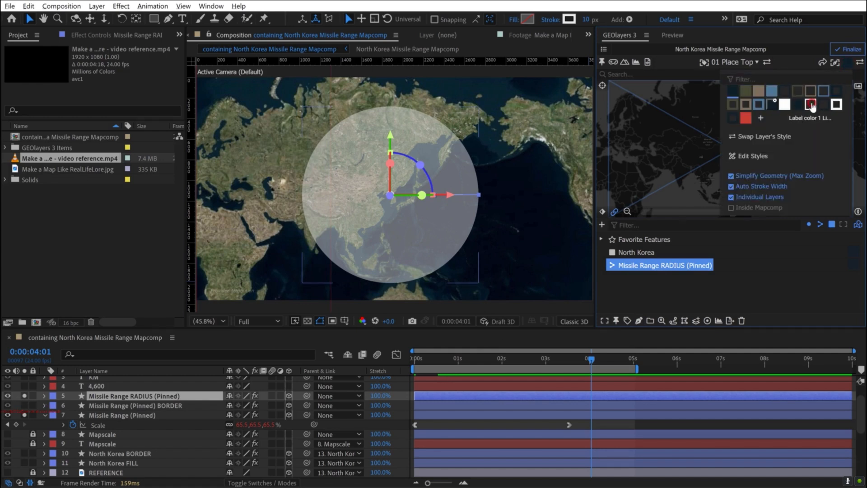
pyautogui.click(810, 104)
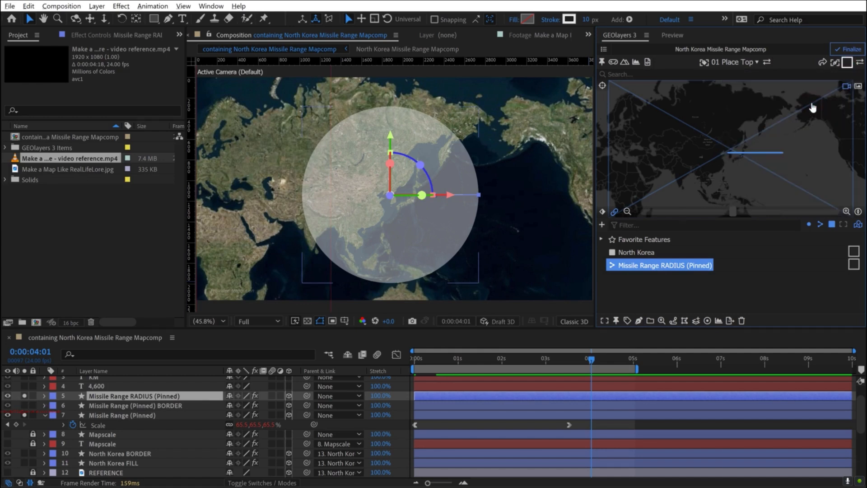
pyautogui.click(847, 65)
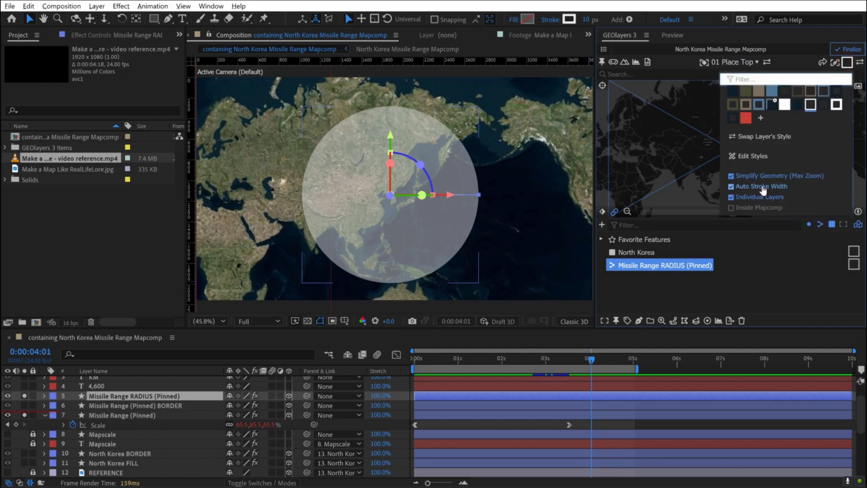
# - Draw the Missile Range RADIUS (Pinned) feature as a new layer and keep it soloed in place of the original radius layer
pyautogui.rightClick(643, 283)
pyautogui.click(681, 287)
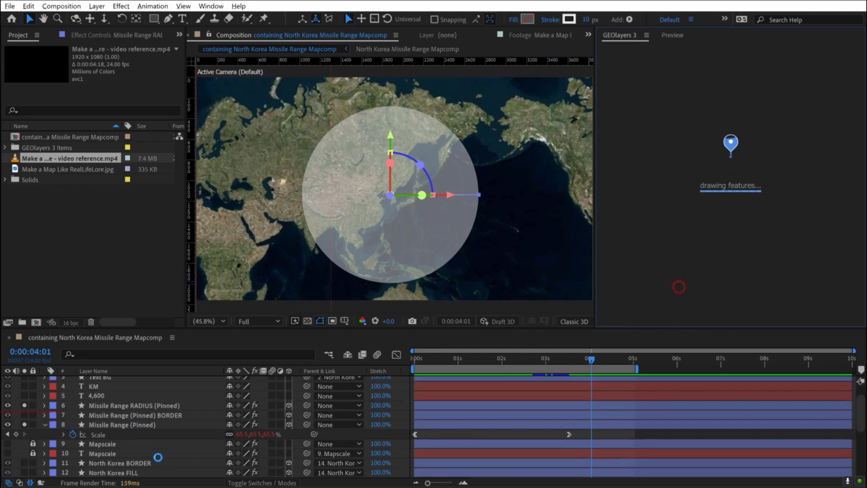
pyautogui.click(24, 396)
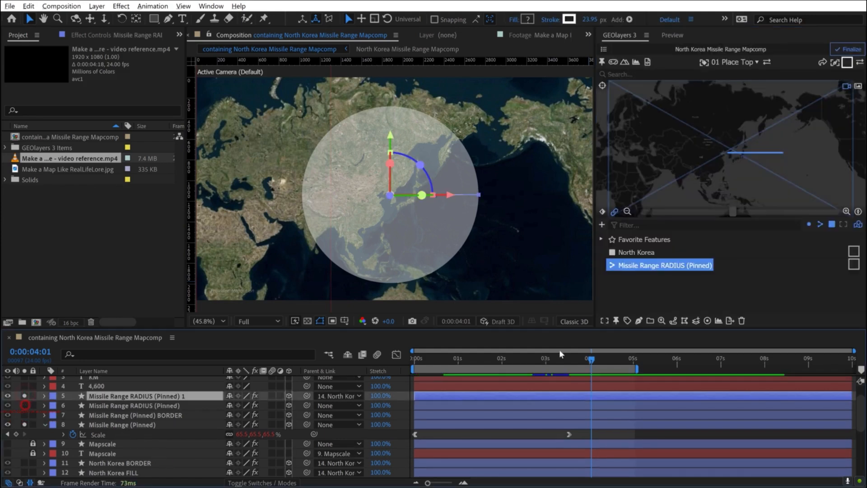
# - Preview the redrawn radius line with the growing circle from 0:00:00:00
pyautogui.click(623, 433)
pyautogui.moveTo(582, 356); pyautogui.dragTo(378, 366)
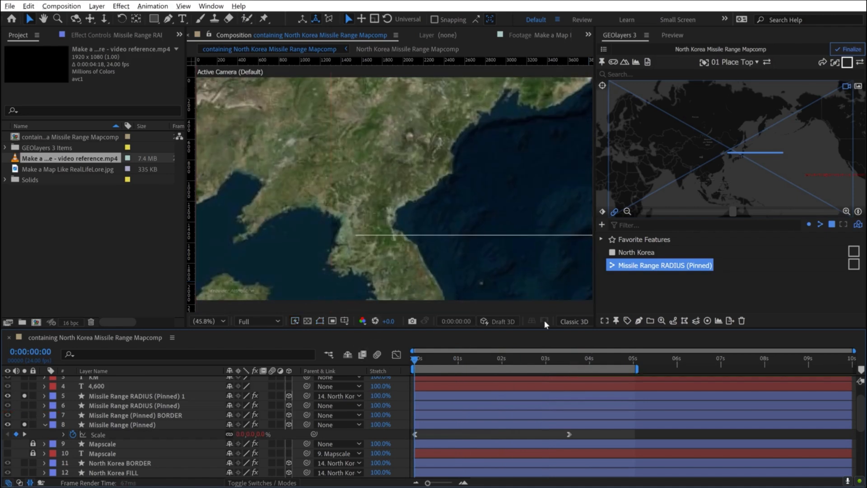
pyautogui.press('space')
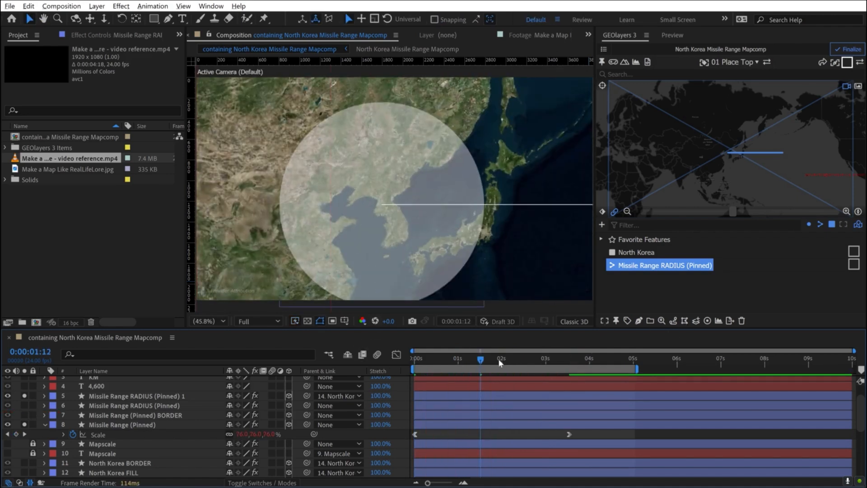
pyautogui.press('space')
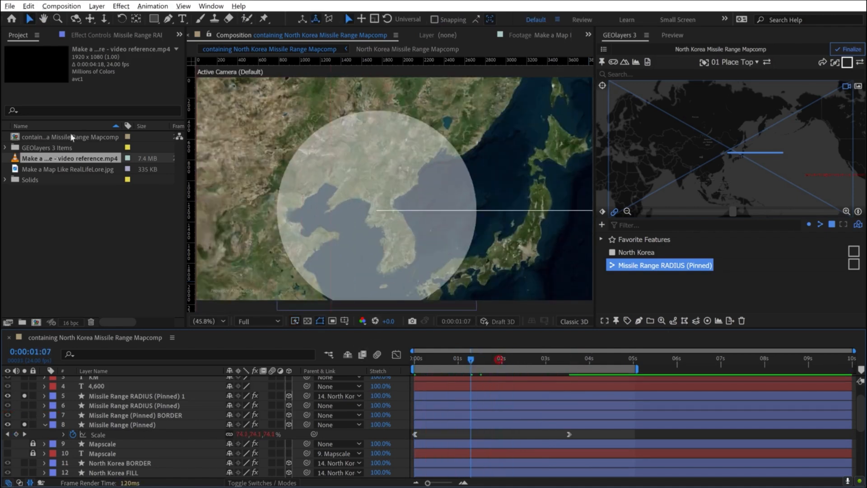
# - Play the video reference and examine how its radius line extends with the circle around 0:00:00:22
pyautogui.doubleClick(49, 158)
pyautogui.press('space')
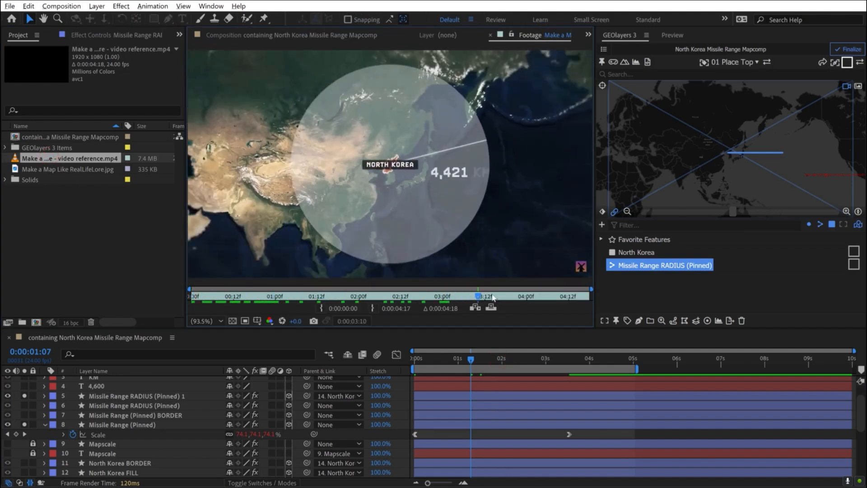
pyautogui.click(270, 295)
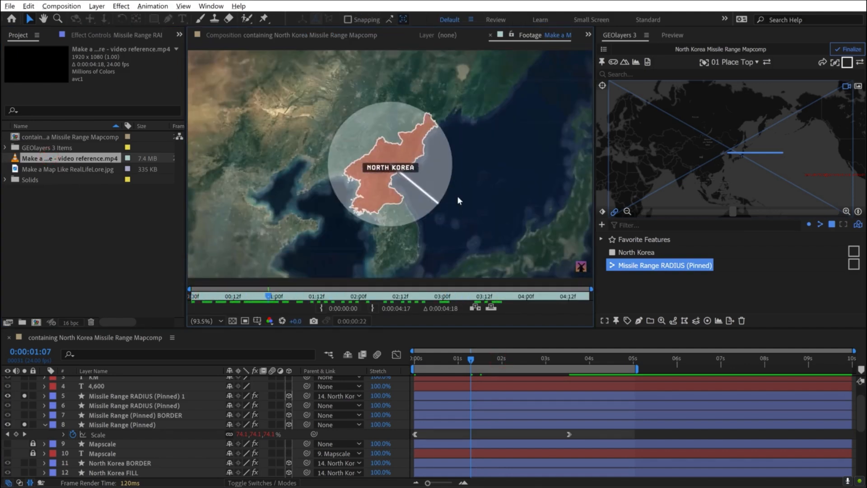
# - At 0:00:00:23, set Missile Range (Pinned) as the track matte of Missile Range RADIUS (Pinned) 1
pyautogui.click(471, 362)
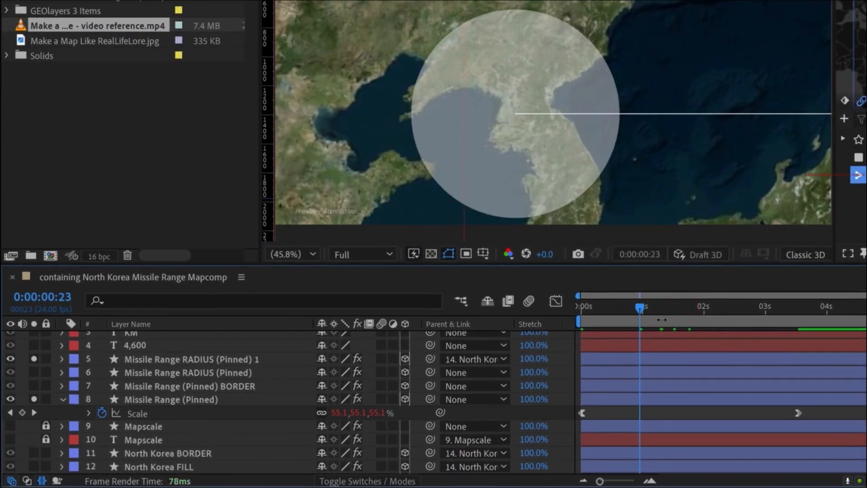
pyautogui.click(223, 359)
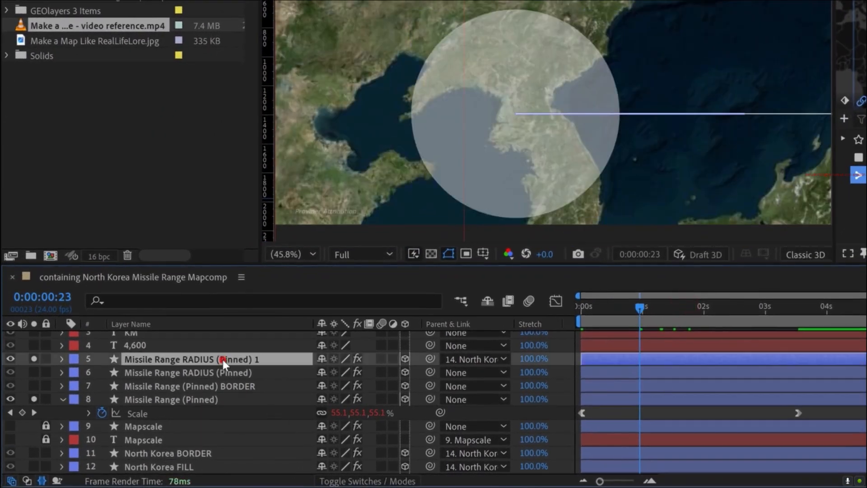
pyautogui.scroll(2, 208, 359)
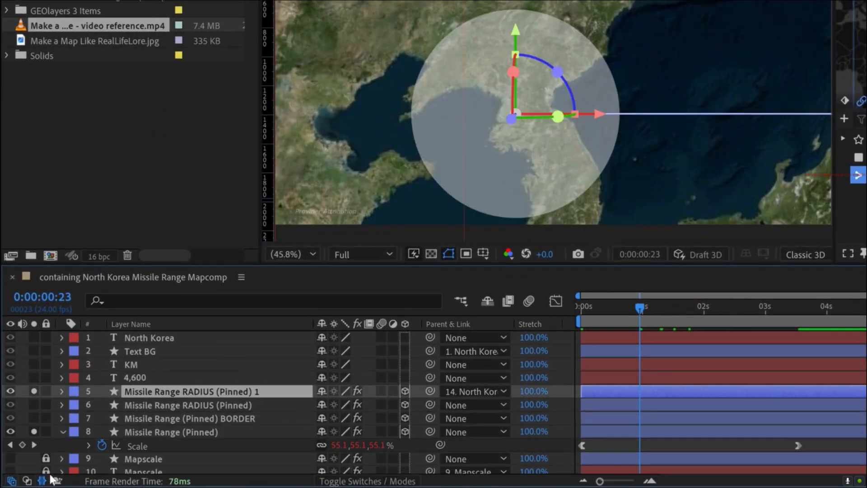
pyautogui.click(27, 480)
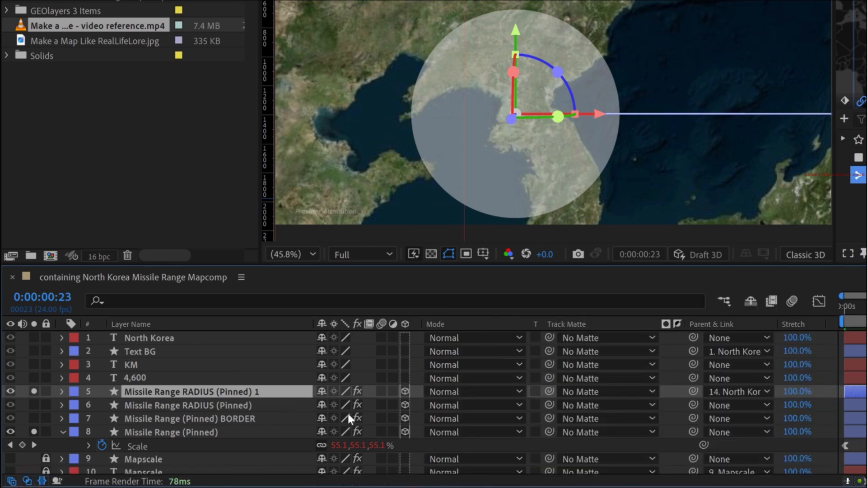
pyautogui.moveTo(550, 390); pyautogui.dragTo(164, 428)
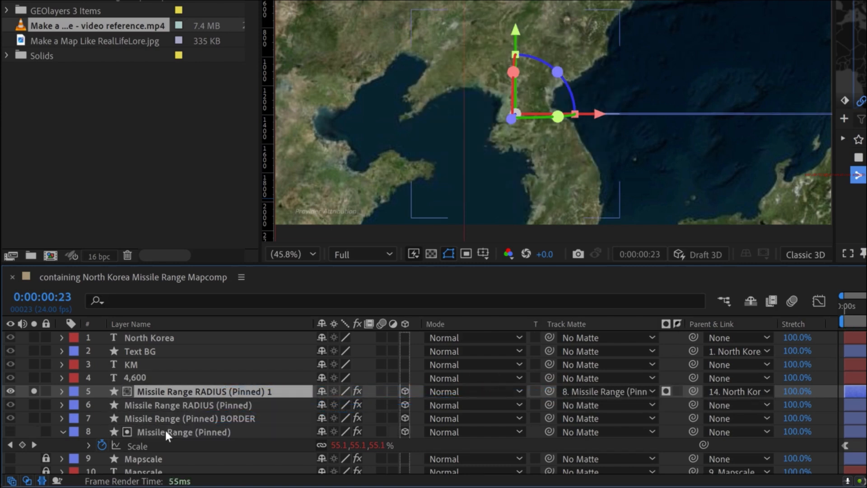
# - Solo the Missile Range (Pinned) matte layer again and scrub to 0:00:01:00 to check the radius line inside the circle
pyautogui.click(34, 430)
pyautogui.click(26, 351)
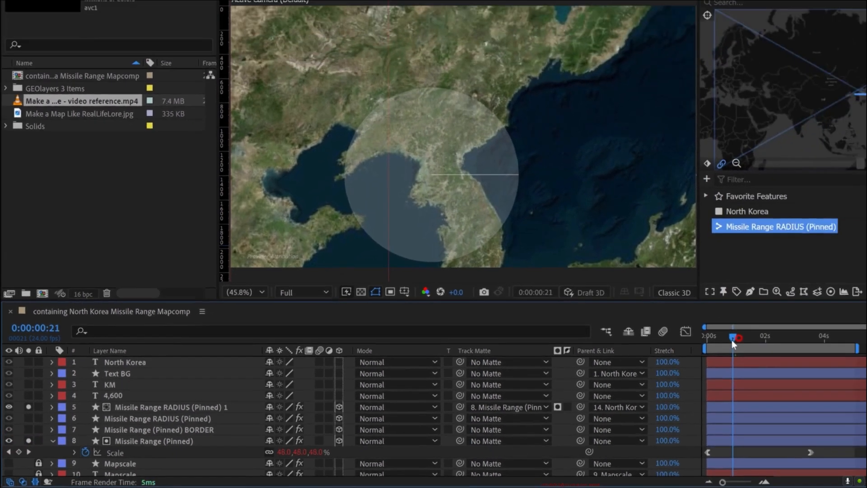
pyautogui.moveTo(732, 340); pyautogui.dragTo(628, 363)
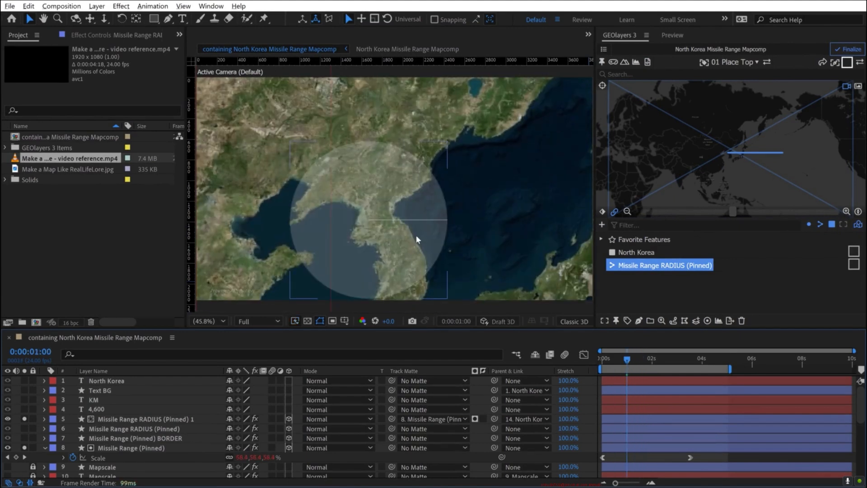
# - At 0:00:03:13, keyframe the Z Rotation of Missile Range RADIUS (Pinned) 1 at 1x+0.0°
pyautogui.click(126, 419)
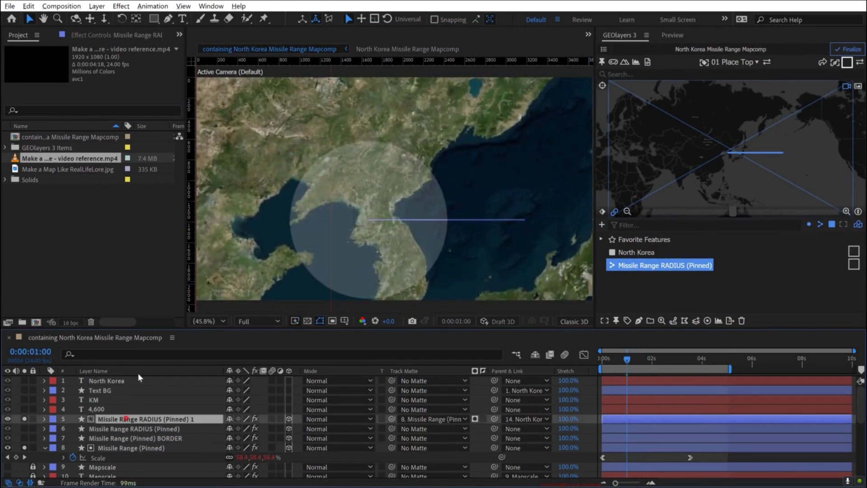
pyautogui.click(86, 35)
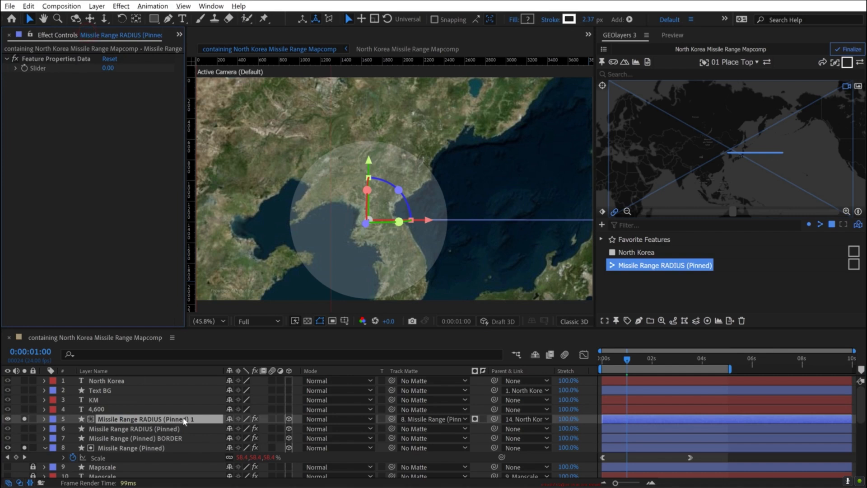
pyautogui.press('r')
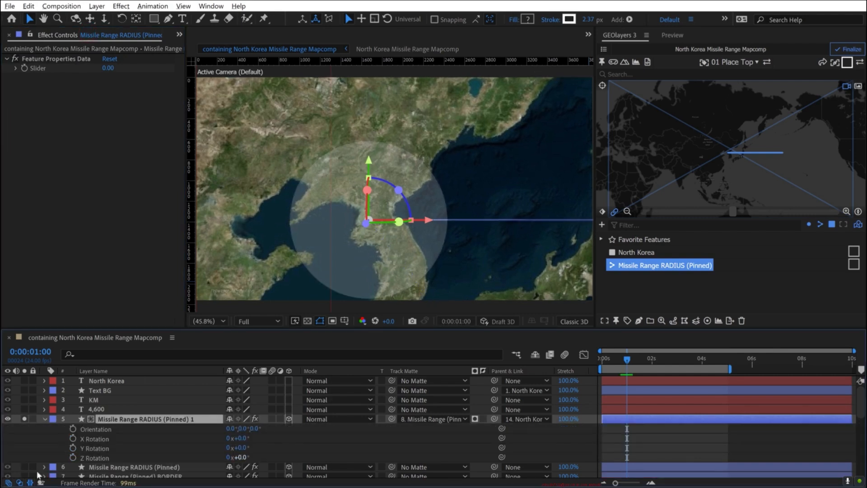
pyautogui.moveTo(631, 362); pyautogui.dragTo(679, 362)
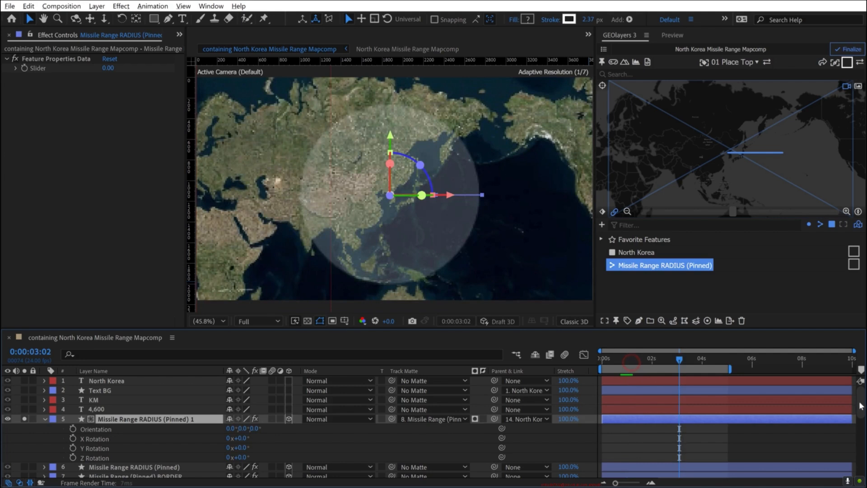
pyautogui.scroll(-5, 862, 432)
pyautogui.scroll(2, 862, 432)
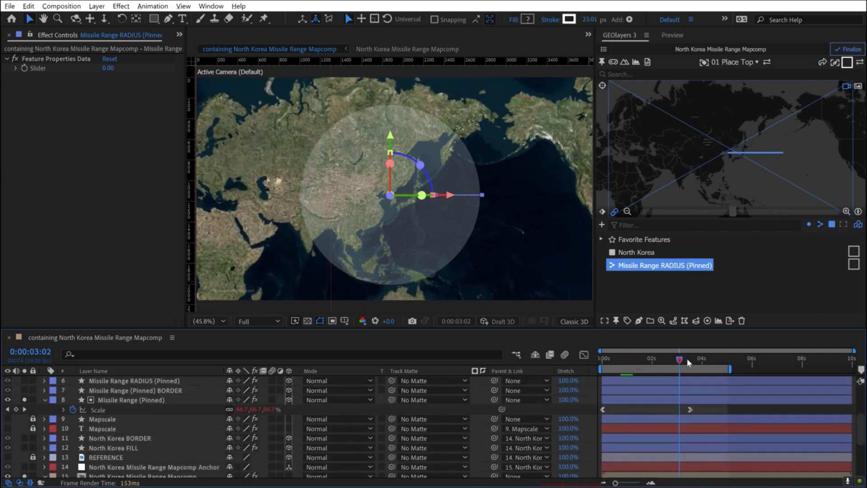
pyautogui.click(689, 359)
pyautogui.scroll(3, 694, 411)
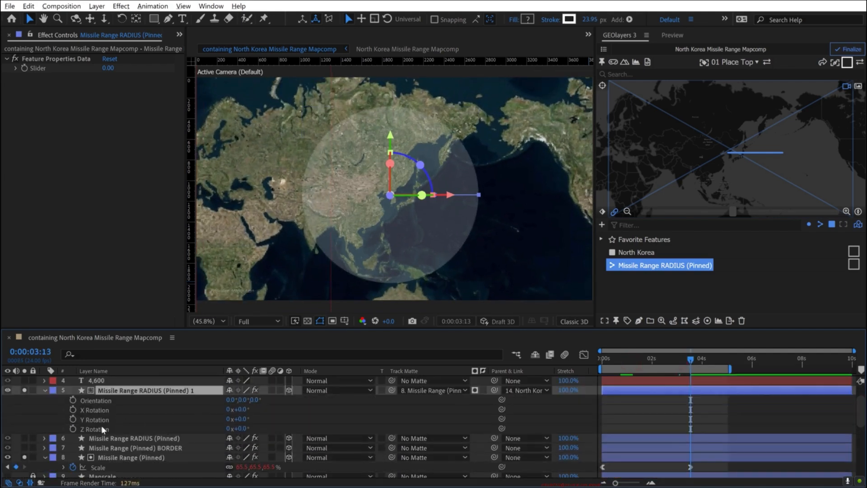
pyautogui.click(74, 429)
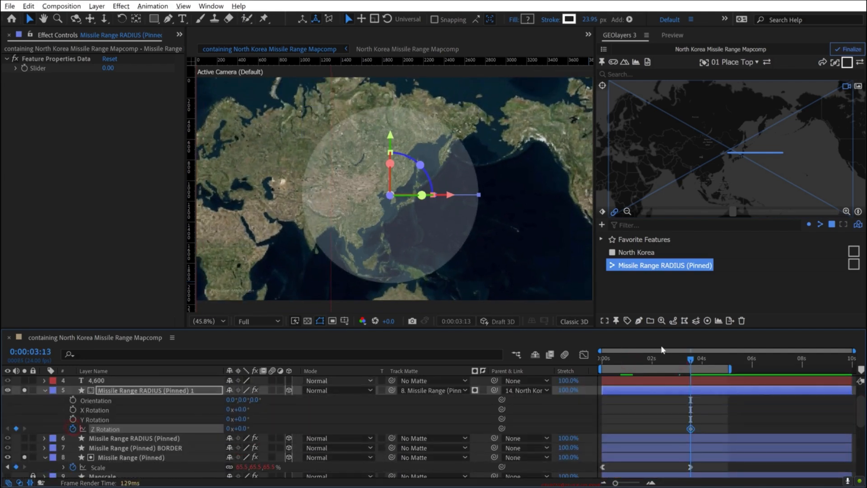
pyautogui.click(226, 427)
pyautogui.write('1')
pyautogui.press('Return')
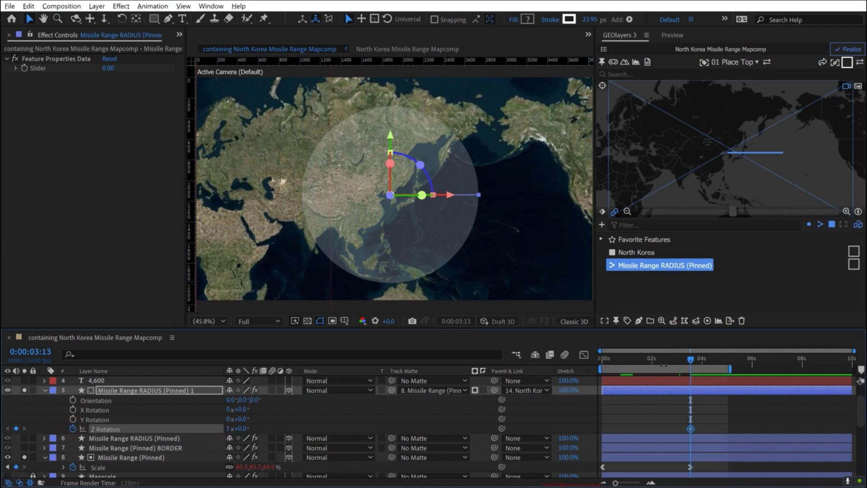
# - At 0:00:00:00, keyframe the radius line's Z Rotation at 0x+0.0° and preview the full turn
pyautogui.press('Home')
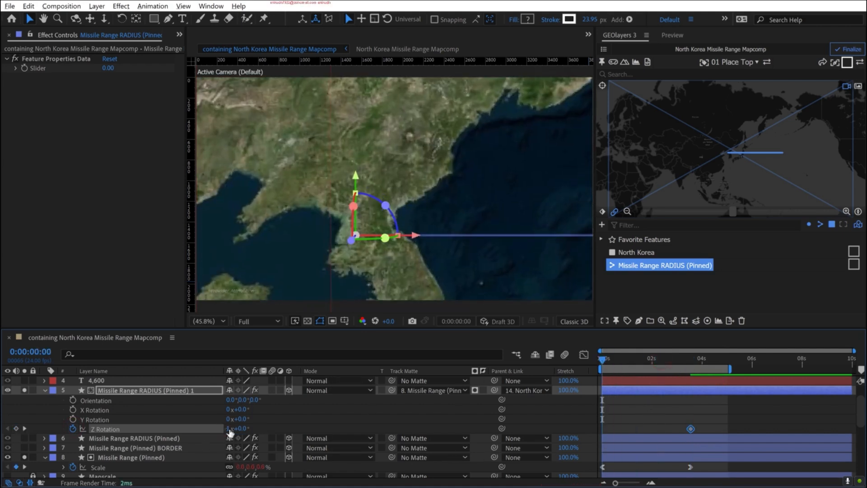
pyautogui.press('Return')
pyautogui.click(721, 404)
pyautogui.press('space')
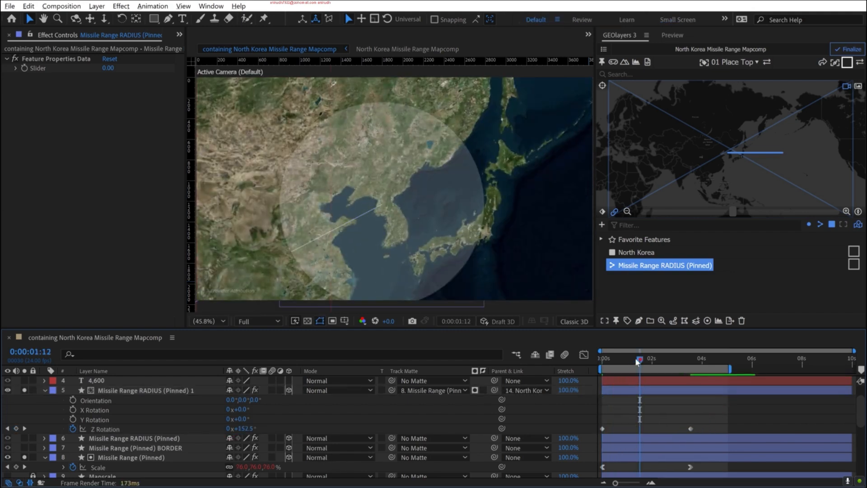
pyautogui.click(638, 358)
# - Apply Easy Ease Out to the first Z Rotation keyframe and Easy Ease In to the last one
pyautogui.rightClick(601, 428)
pyautogui.moveTo(648, 421)
pyautogui.click(428, 358)
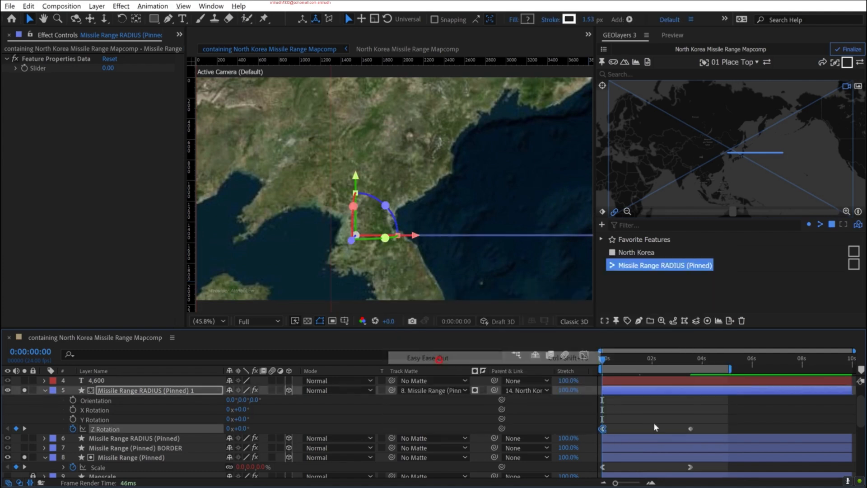
pyautogui.rightClick(691, 427)
pyautogui.moveTo(741, 419)
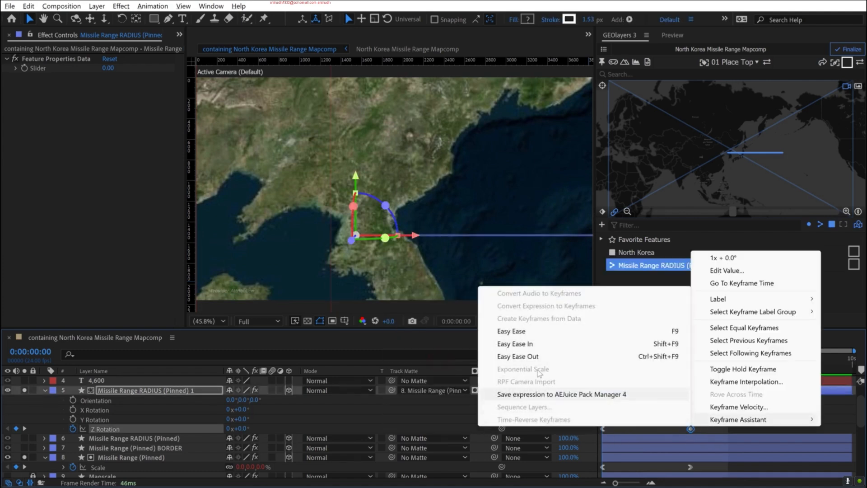
pyautogui.click(538, 345)
# - Reshape the speed graph of both Z Rotation keyframes into a sharper mid-animation peak and preview the sweep
pyautogui.moveTo(602, 428); pyautogui.dragTo(611, 428)
pyautogui.moveTo(710, 420); pyautogui.dragTo(599, 433)
pyautogui.click(584, 354)
pyautogui.moveTo(708, 439); pyautogui.dragTo(660, 455)
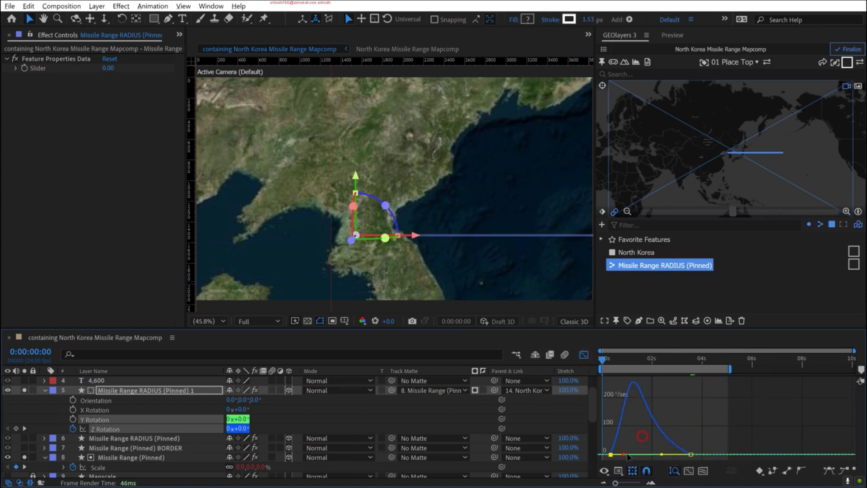
pyautogui.press('space')
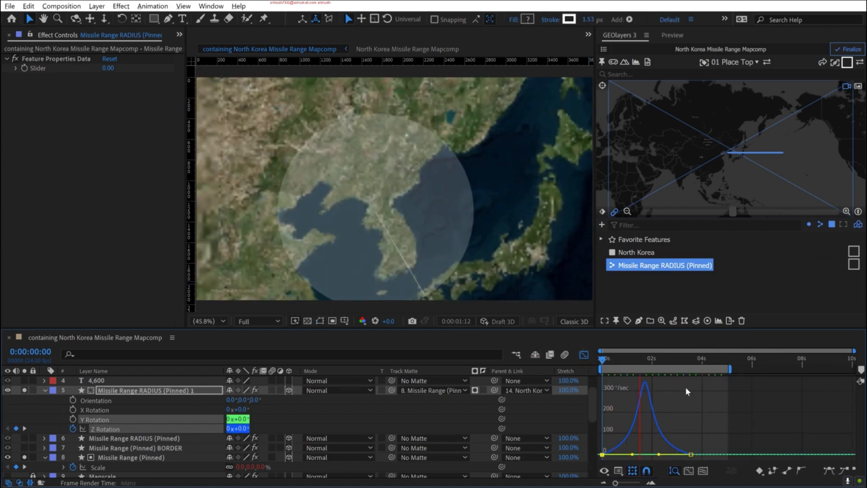
pyautogui.press('space')
# - Show the Scale speed graph of Missile Range (Pinned) and add a composition marker at its peak, 0:00:01:22
pyautogui.scroll(-3, 163, 439)
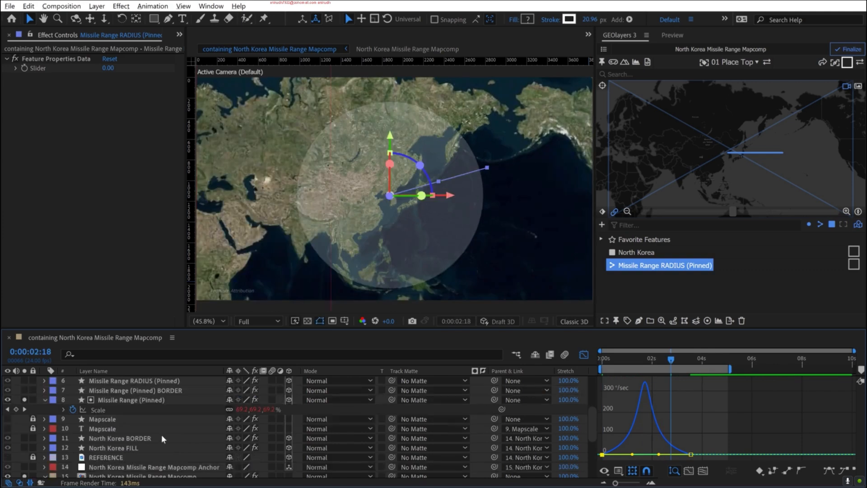
pyautogui.click(97, 410)
pyautogui.moveTo(671, 359); pyautogui.dragTo(653, 365)
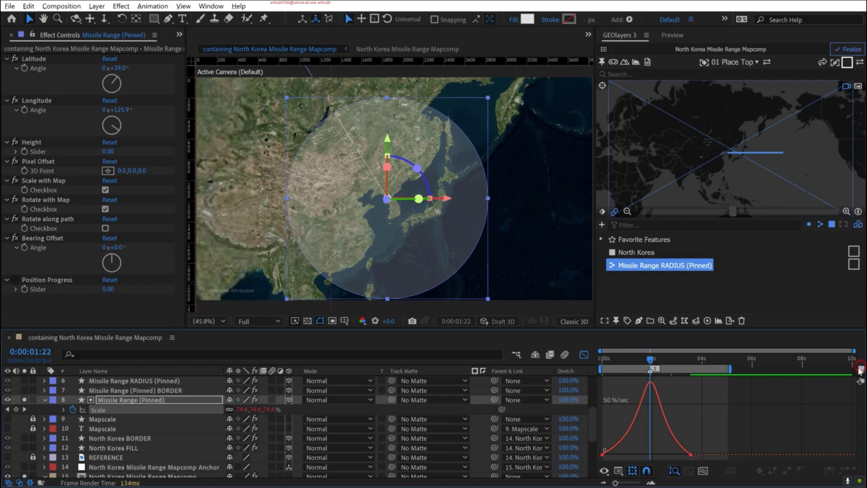
# - Raise the first Z Rotation keyframe's ease influence to about 75% to align the speed peak with the marker
pyautogui.scroll(3, 164, 419)
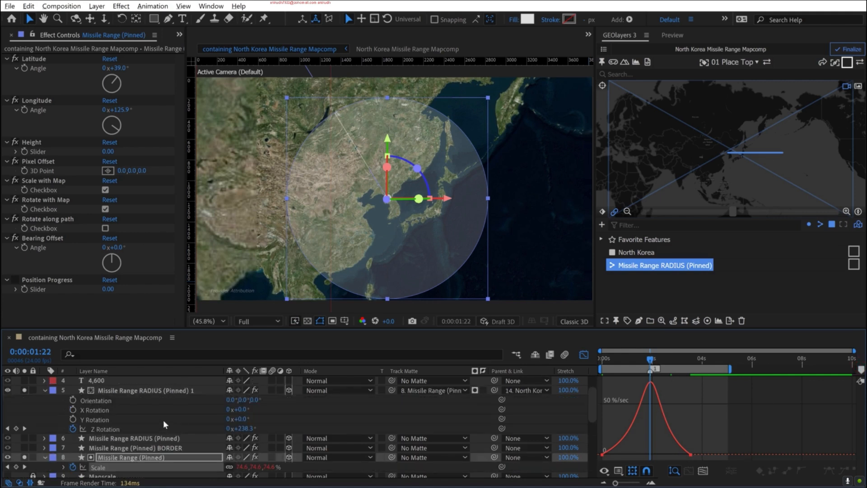
pyautogui.click(134, 389)
pyautogui.click(104, 429)
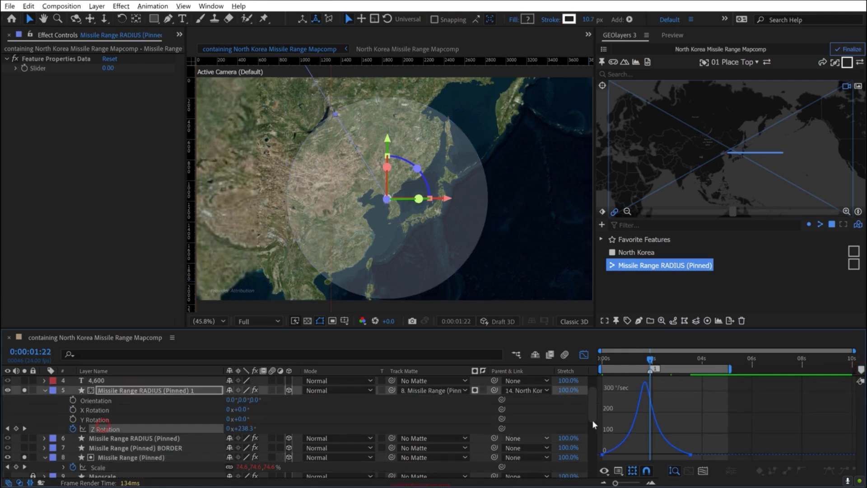
pyautogui.click(603, 455)
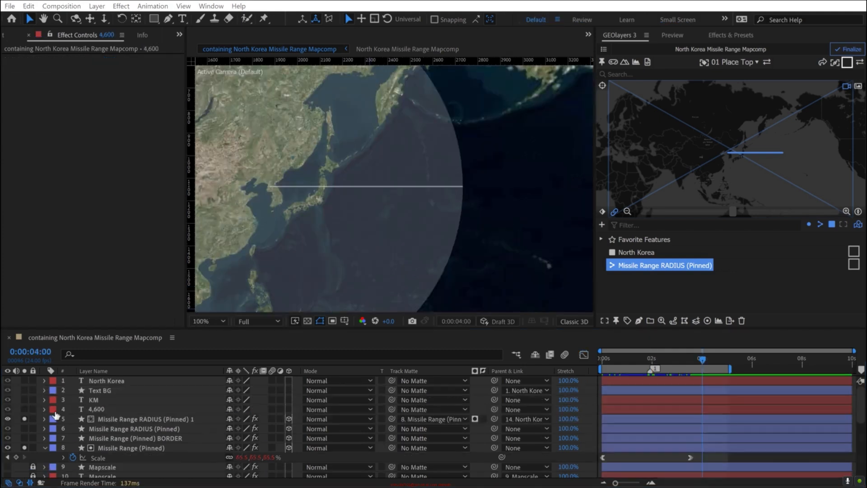
# - Solo the 4,600 and KM text layers and frame the distance label beside the radius line at 0:00:04:00
pyautogui.click(24, 409)
pyautogui.click(24, 400)
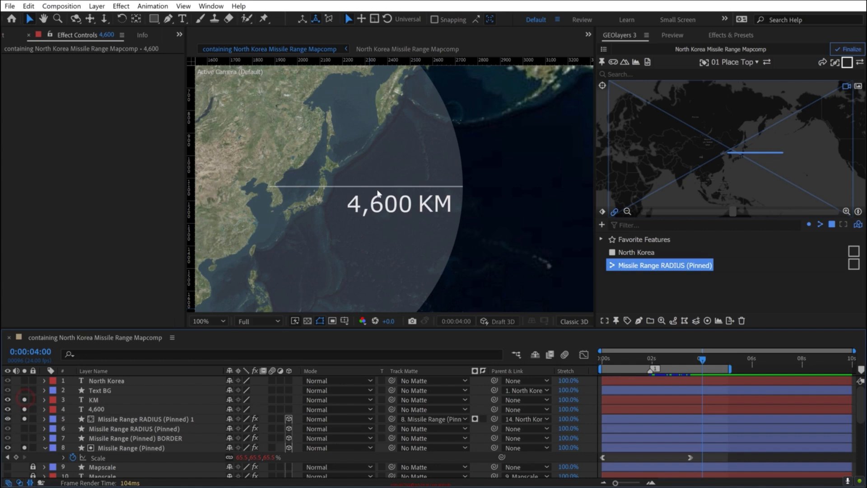
pyautogui.press('space')
pyautogui.moveTo(253, 194); pyautogui.dragTo(332, 193)
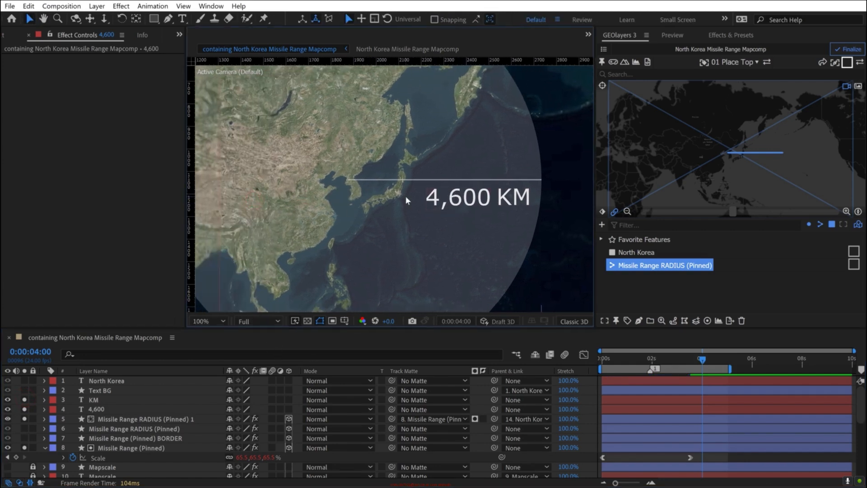
pyautogui.scroll(-1, 405, 197)
pyautogui.scroll(1, 406, 197)
pyautogui.press('space')
pyautogui.moveTo(463, 197); pyautogui.dragTo(438, 207)
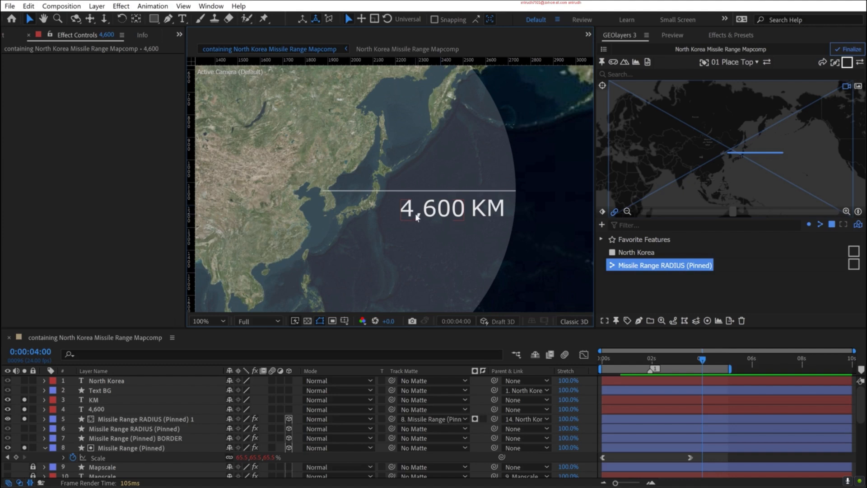
# - Reveal the Source Text property of the 4,600 layer and apply a Slider Control effect to the layer
pyautogui.click(95, 408)
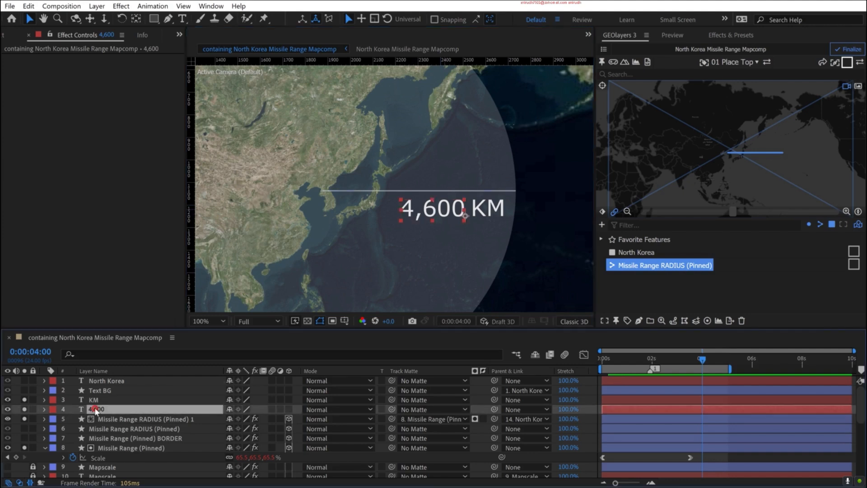
pyautogui.click(44, 409)
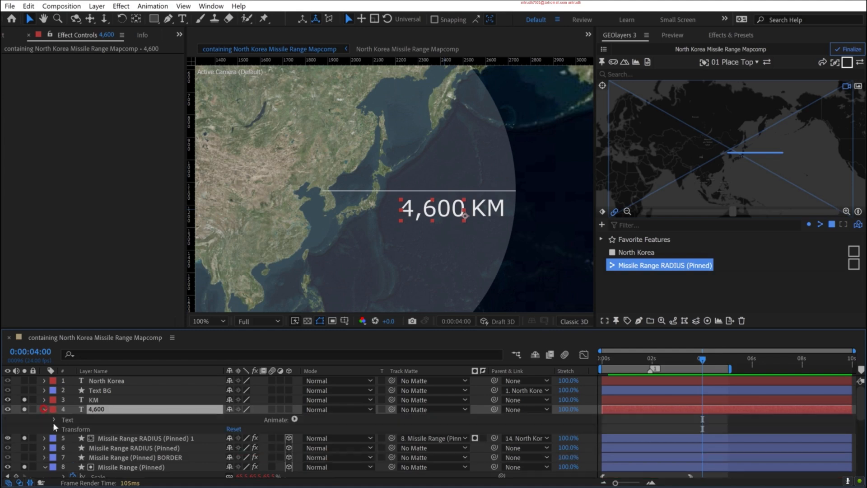
pyautogui.click(54, 420)
pyautogui.click(85, 428)
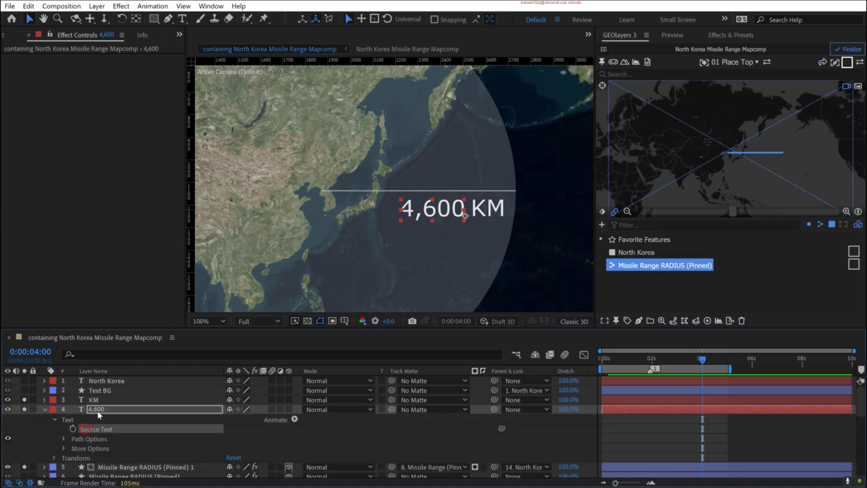
pyautogui.click(98, 409)
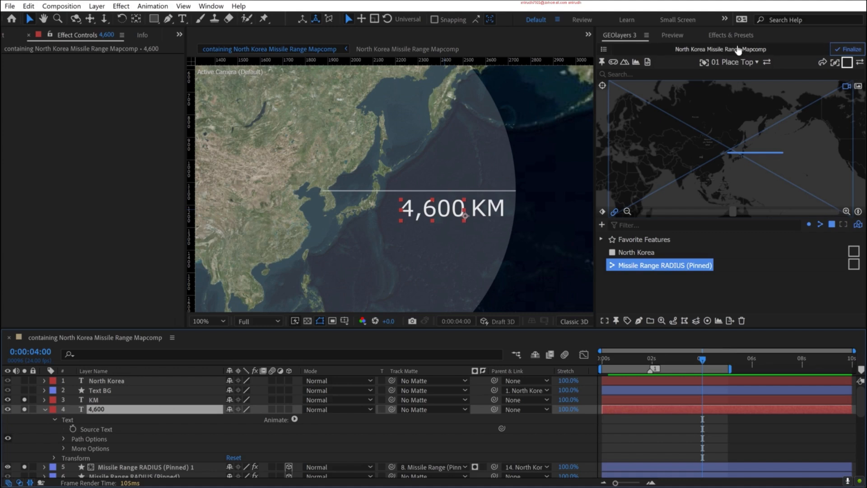
pyautogui.click(731, 33)
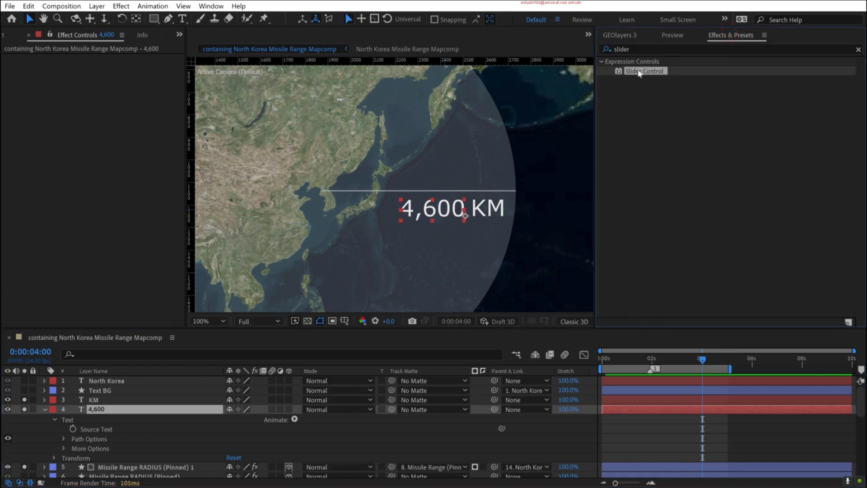
pyautogui.moveTo(649, 73); pyautogui.dragTo(101, 408)
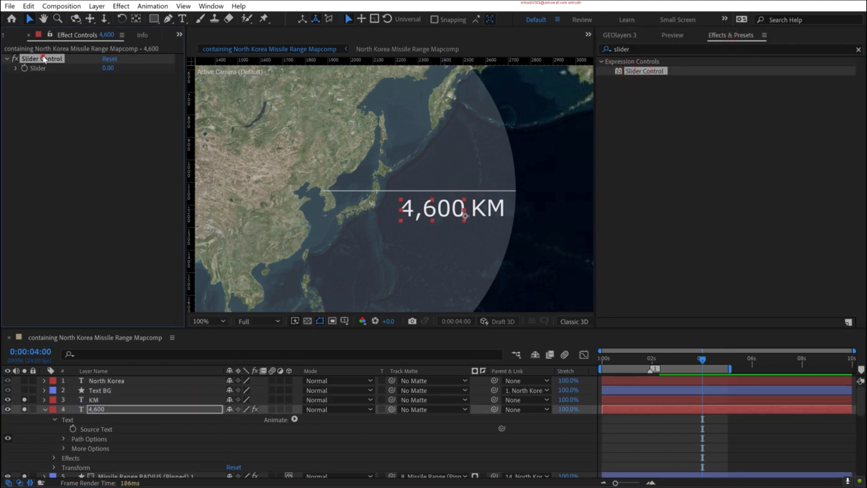
# - Rename the 4,600 layer's Slider Control effect as Counter Animation
pyautogui.press('Return')
pyautogui.write('Count')
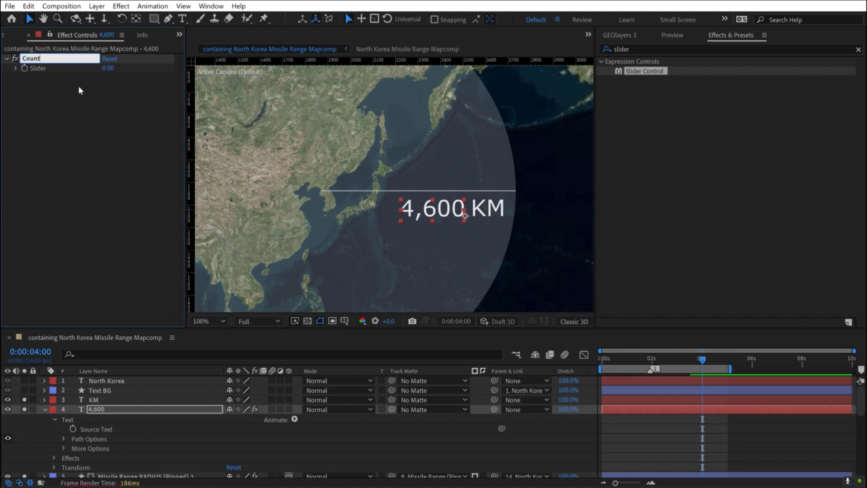
pyautogui.write('er Animation')
pyautogui.press('Return')
# - Link the 4,600 layer's Source Text to the Counter Animation slider and test it with a value of 803
pyautogui.click(89, 428)
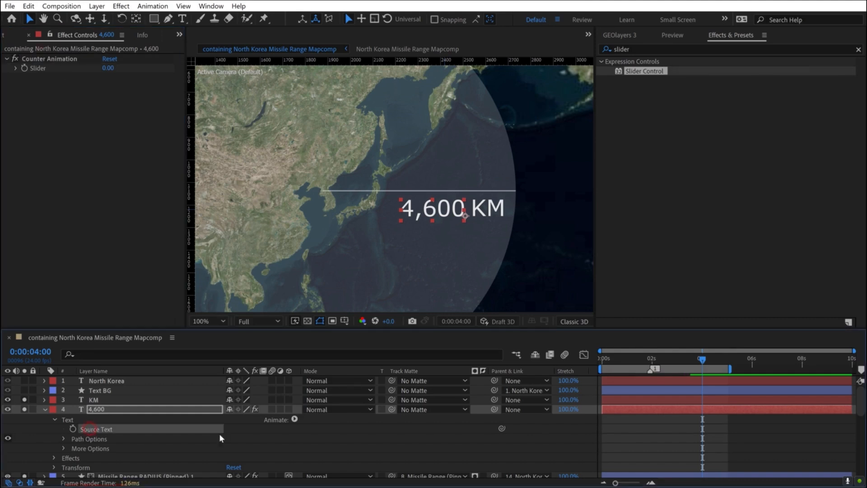
pyautogui.moveTo(502, 428); pyautogui.dragTo(37, 67)
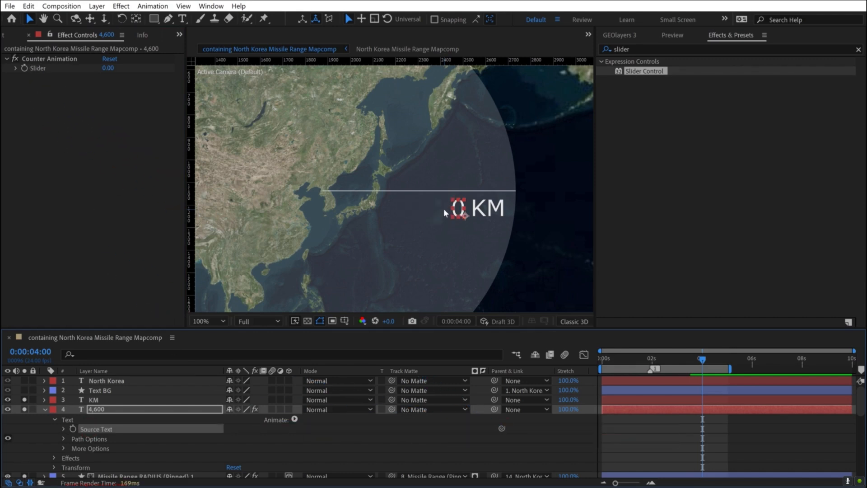
pyautogui.moveTo(108, 68); pyautogui.dragTo(383, 68)
# - Start keyframing the Counter Animation slider at 0:00:02:17 with a value of 4300
pyautogui.moveTo(695, 361); pyautogui.dragTo(670, 360)
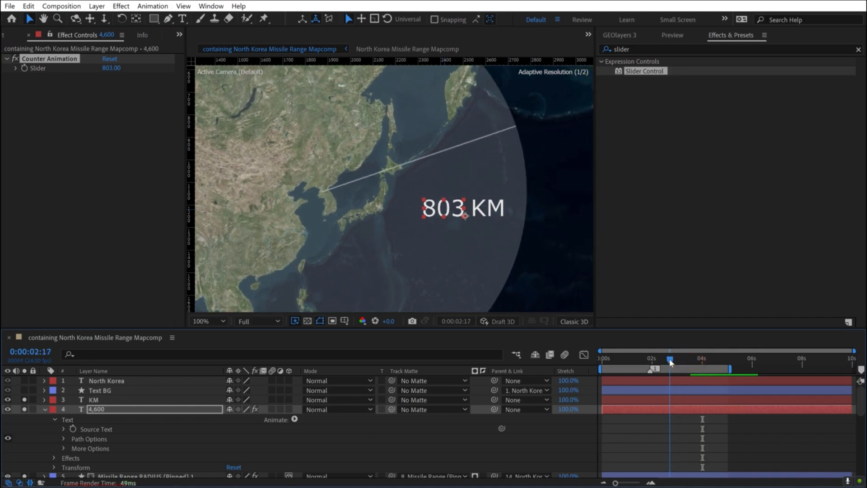
pyautogui.click(111, 68)
pyautogui.write('4600')
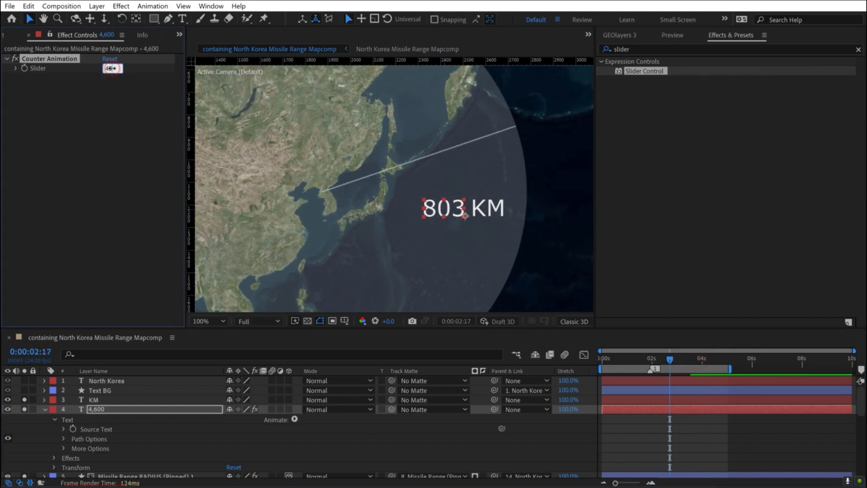
pyautogui.press('Return')
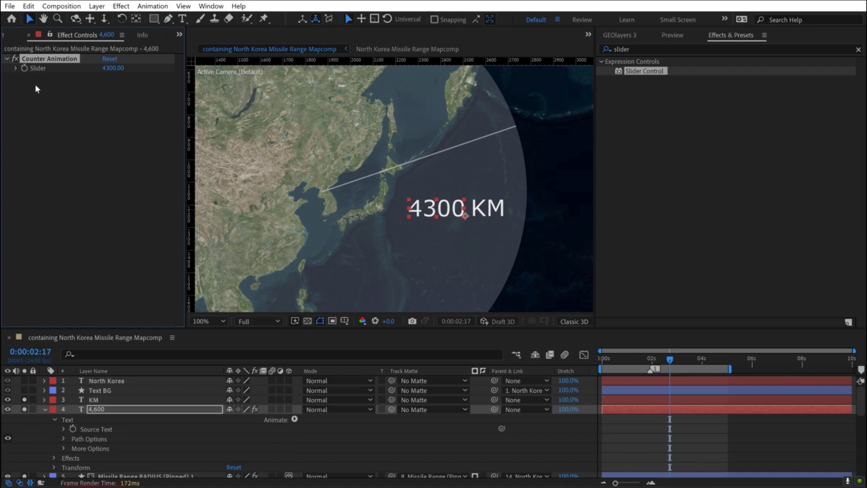
# - Add a Counter Animation slider keyframe of 4600 at 0:00:03:13, where the range circle's scale animation ends
pyautogui.moveTo(675, 362); pyautogui.dragTo(693, 357)
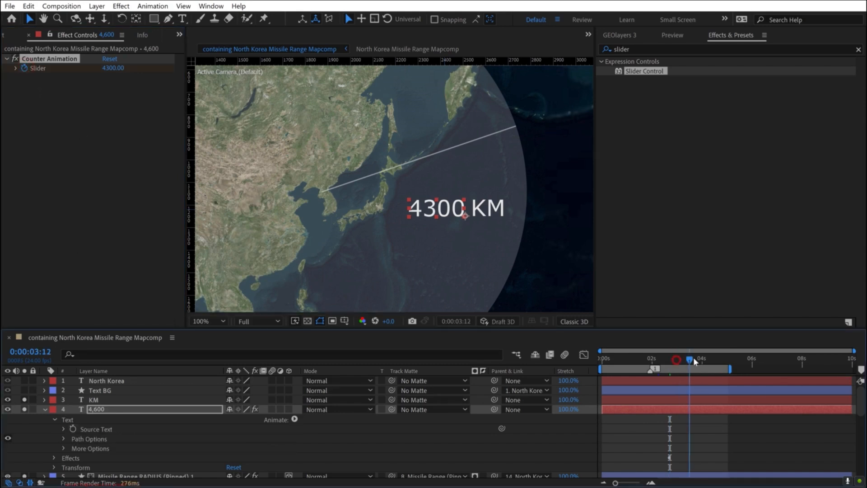
pyautogui.scroll(-4, 769, 384)
pyautogui.click(691, 359)
pyautogui.scroll(2, 676, 398)
pyautogui.click(113, 68)
pyautogui.write('4600')
pyautogui.press('Return')
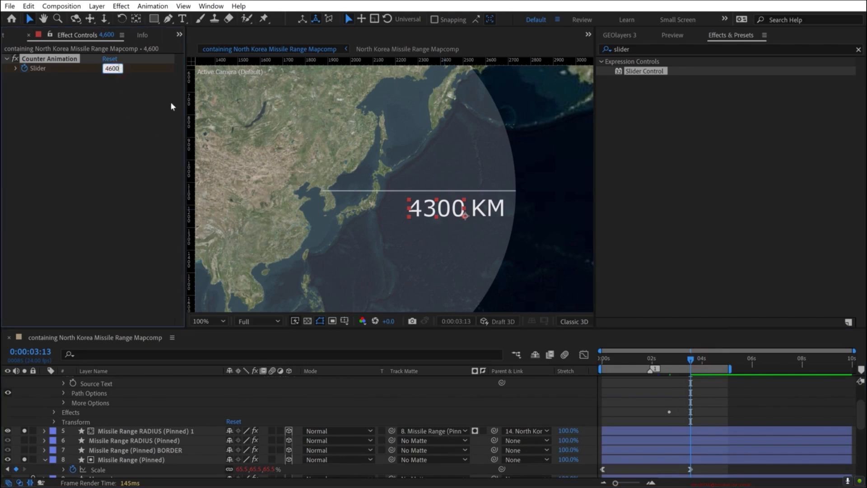
# - Reveal the 4,600 layer's keyframes and expression, and scrub to about 0:00:03:10 to check the counting number
pyautogui.scroll(2, 651, 418)
pyautogui.press('u')
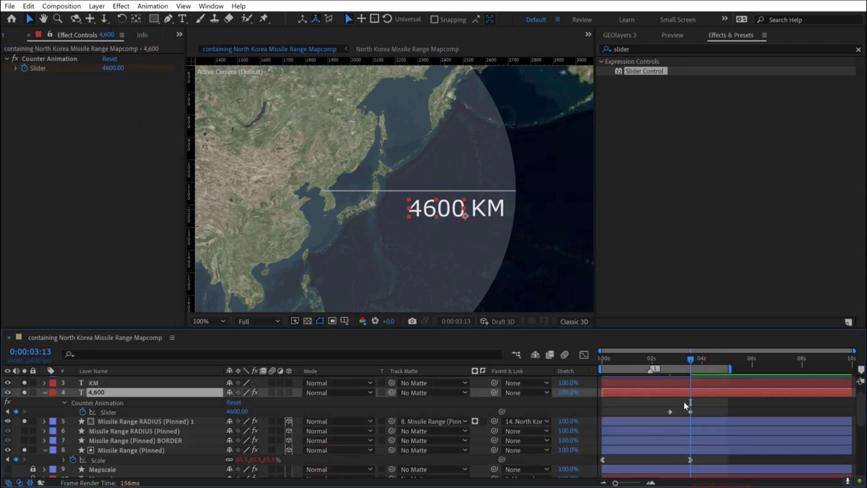
pyautogui.press('e')
pyautogui.press('e')
pyautogui.moveTo(682, 360)
pyautogui.mouseDown()
pyautogui.moveTo(671, 354)
pyautogui.moveTo(688, 357)
pyautogui.mouseUp()
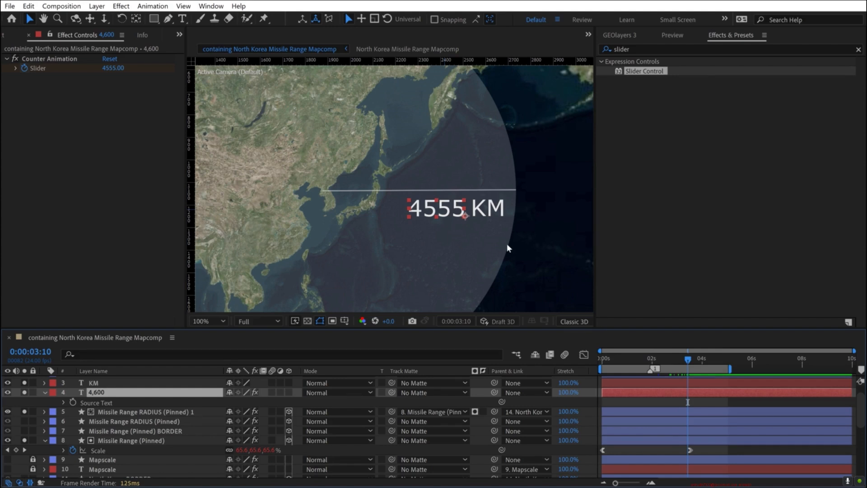
# - Prepend "4,"+ to the 4,600 layer's Source Text expression and scrub the timeline to check the counter
pyautogui.click(63, 403)
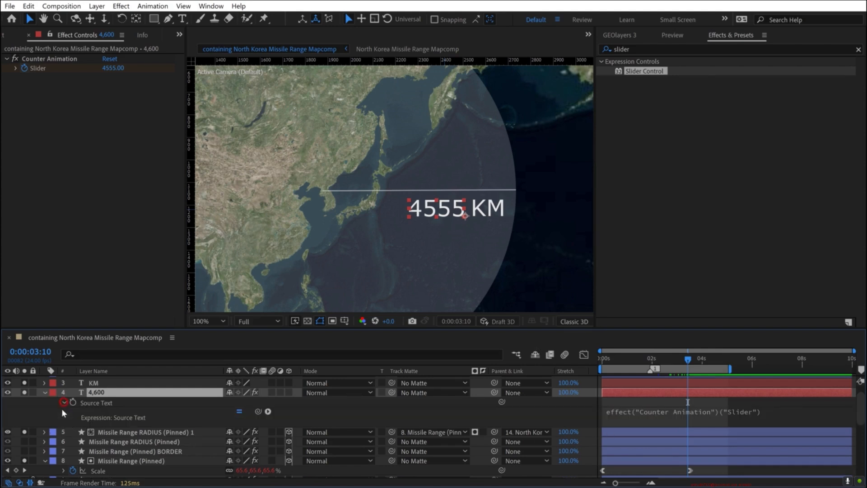
pyautogui.click(45, 392)
pyautogui.click(44, 392)
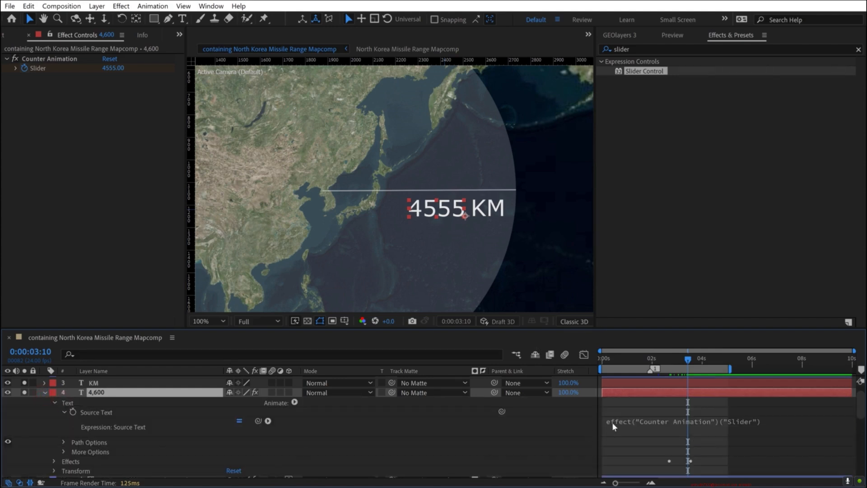
pyautogui.click(642, 427)
pyautogui.press('Left')
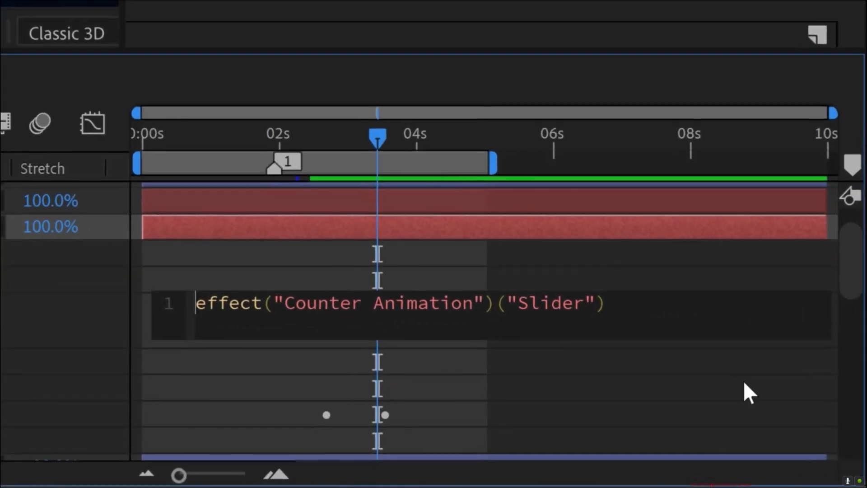
pyautogui.write('""+')
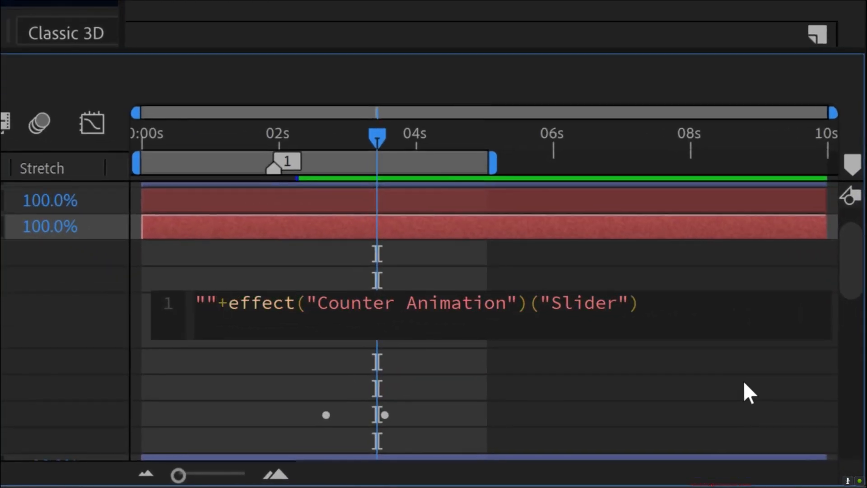
pyautogui.press('Left')
pyautogui.press('Left')
pyautogui.write('4,')
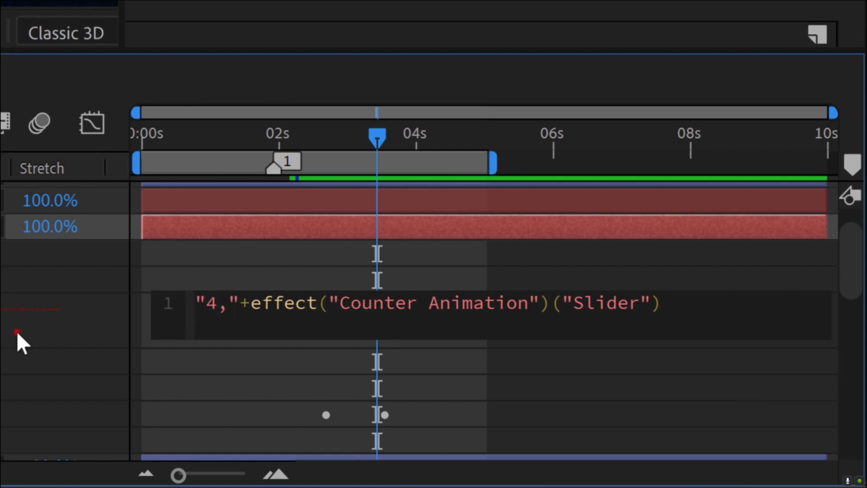
pyautogui.click(17, 334)
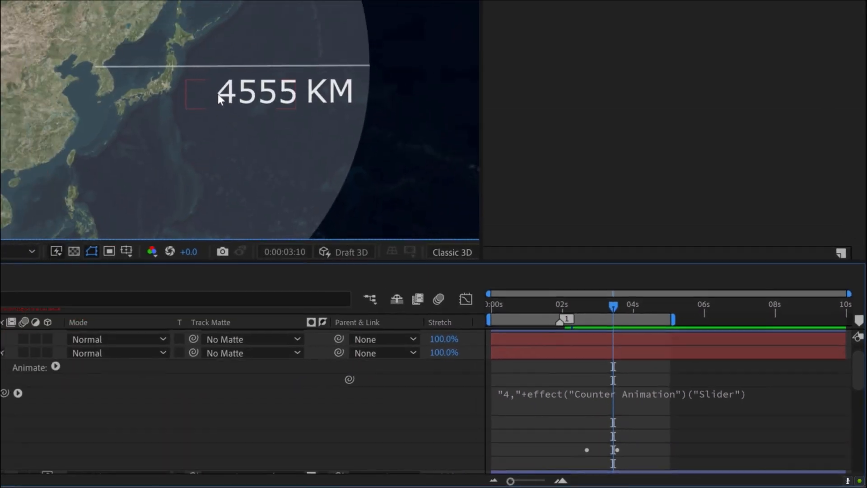
pyautogui.moveTo(602, 304)
pyautogui.mouseDown()
pyautogui.moveTo(571, 307)
pyautogui.moveTo(606, 302)
pyautogui.mouseUp()
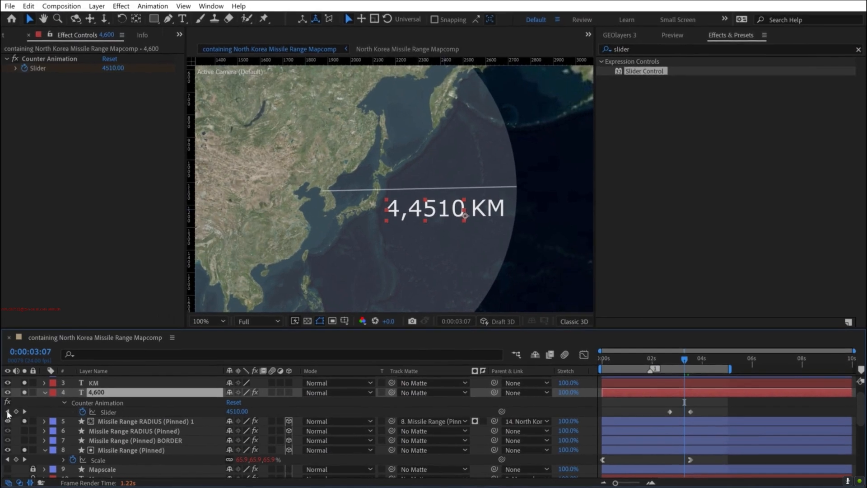
# - Change the Counter Animation slider keyframes to 300 at 0:00:02:17 and 600 at 0:00:03:13, and check the counter
pyautogui.click(8, 412)
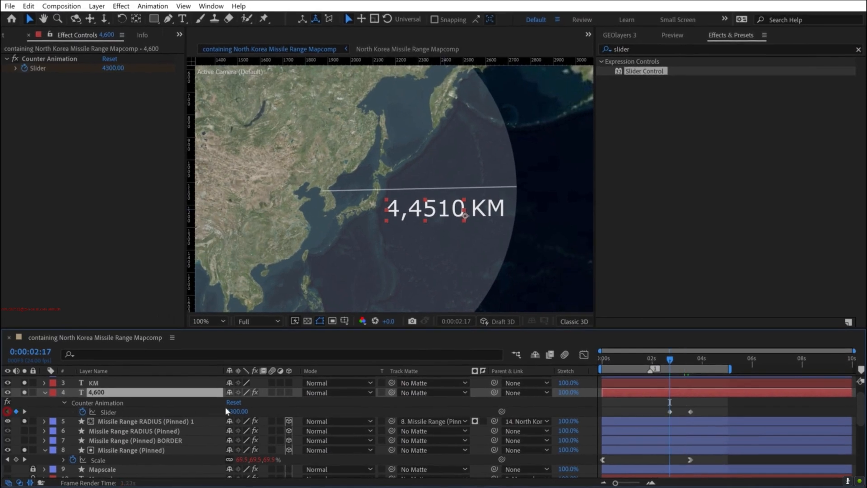
pyautogui.click(110, 69)
pyautogui.write('300')
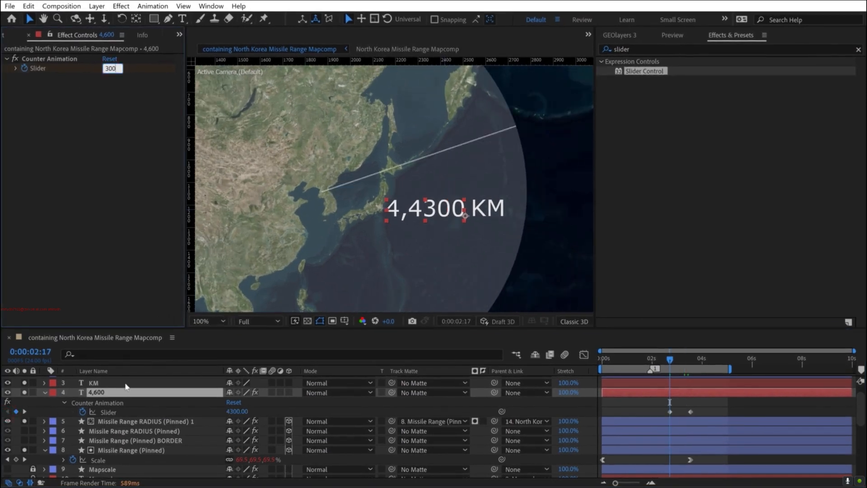
pyautogui.press('Return')
pyautogui.click(24, 412)
pyautogui.click(117, 69)
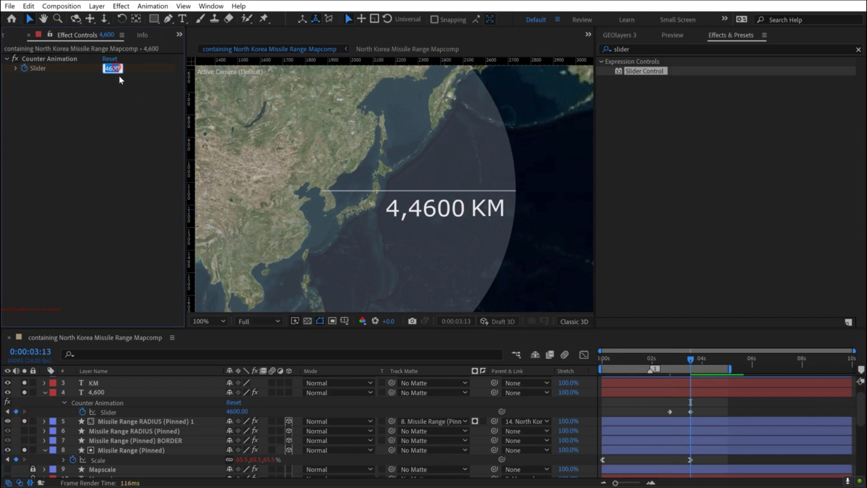
pyautogui.write('600')
pyautogui.press('Return')
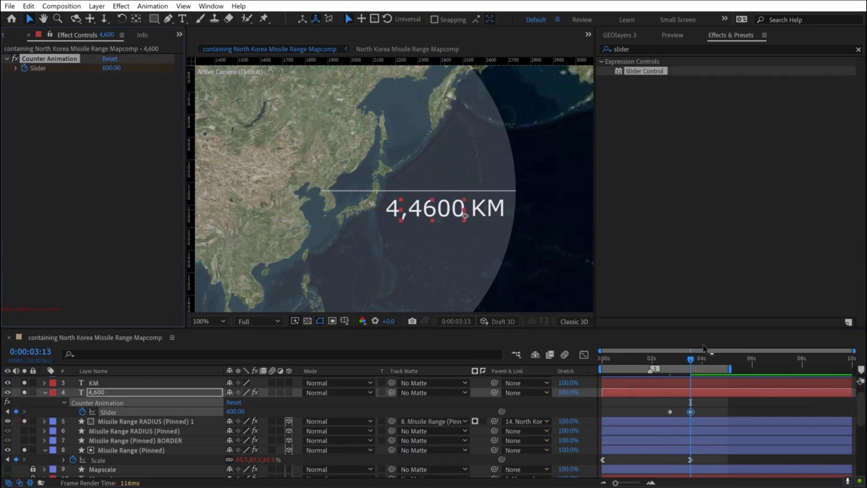
pyautogui.click(708, 406)
pyautogui.moveTo(686, 357); pyautogui.dragTo(663, 357)
# - Append +"km" to the end of the 4,600 layer's Source Text expression
pyautogui.click(102, 392)
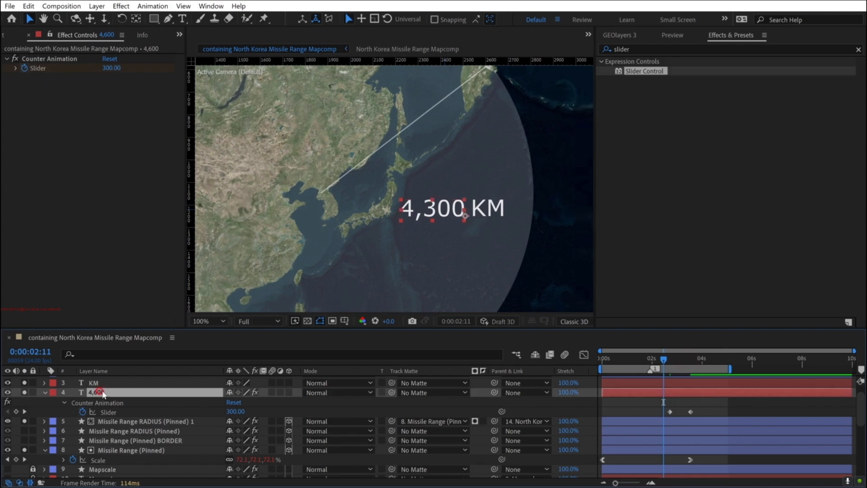
pyautogui.press('e')
pyautogui.press('e')
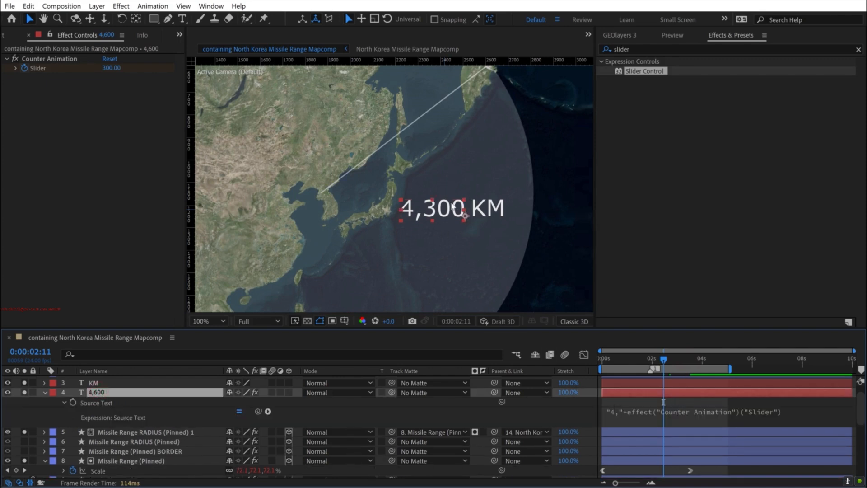
pyautogui.click(802, 409)
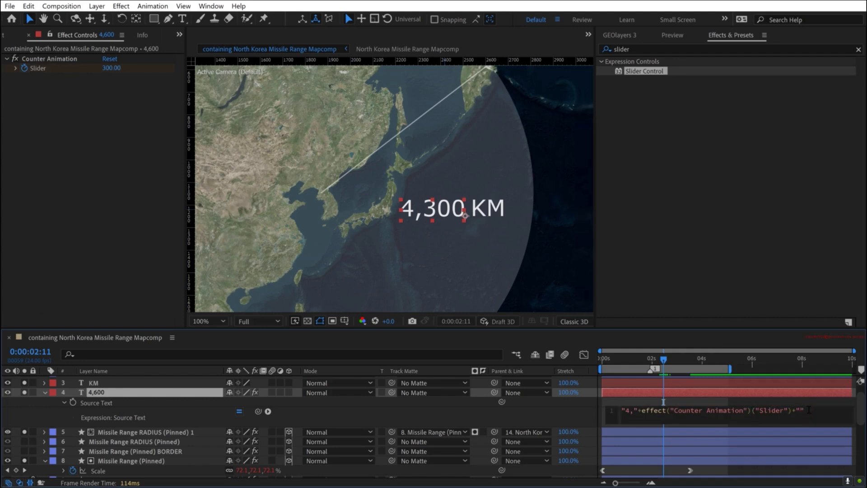
pyautogui.write('km')
pyautogui.click(554, 411)
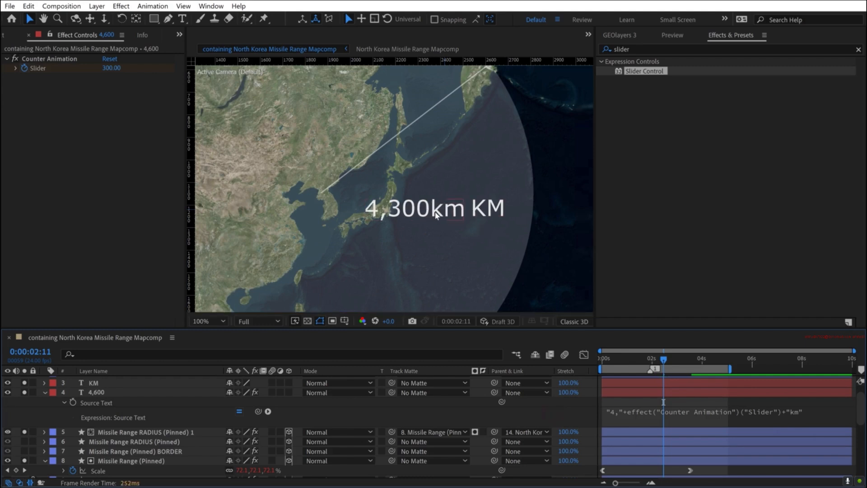
# - Delete the separate KM text layer and move the counter text into the freed space near the circle's edge
pyautogui.click(710, 363)
pyautogui.click(691, 360)
pyautogui.click(682, 360)
pyautogui.click(93, 383)
pyautogui.press('Return')
pyautogui.press('Escape')
pyautogui.press('Delete')
pyautogui.moveTo(463, 213); pyautogui.dragTo(506, 214)
# - Change the unit suffix in the counter's Source Text expression to " KM", capitalised with a leading space
pyautogui.moveTo(685, 362); pyautogui.dragTo(703, 360)
pyautogui.click(802, 401)
pyautogui.doubleClick(802, 401)
pyautogui.write('KM')
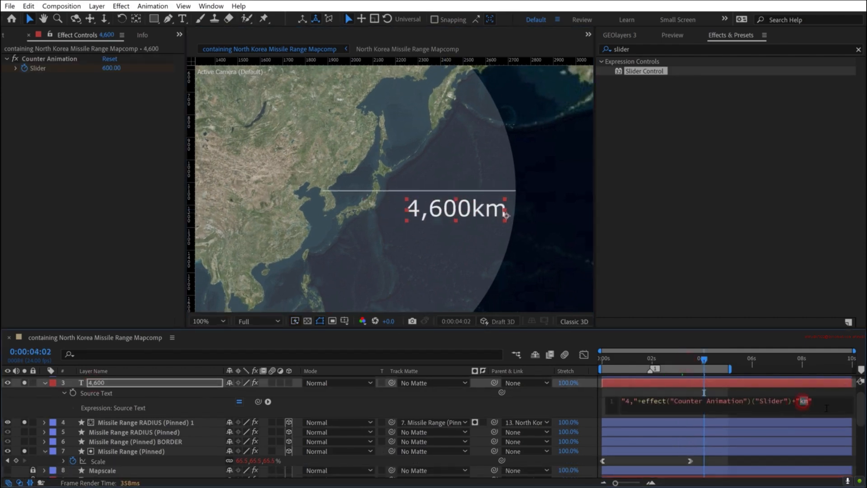
pyautogui.click(546, 399)
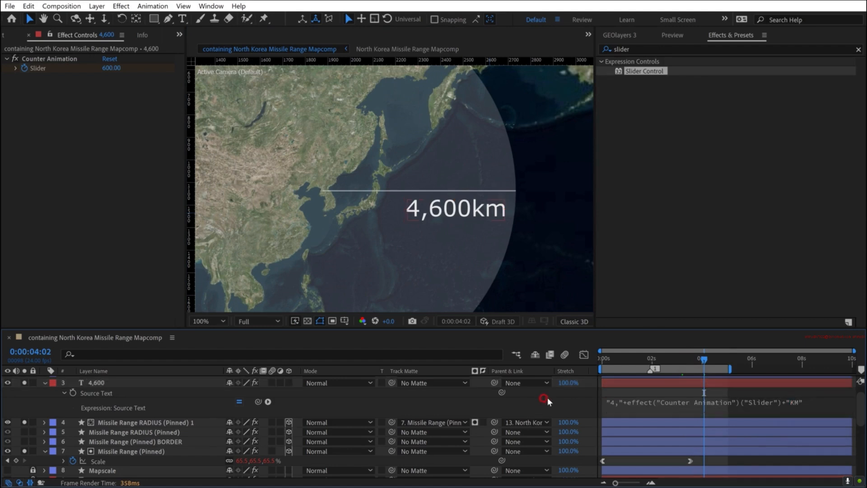
pyautogui.click(797, 402)
pyautogui.click(800, 401)
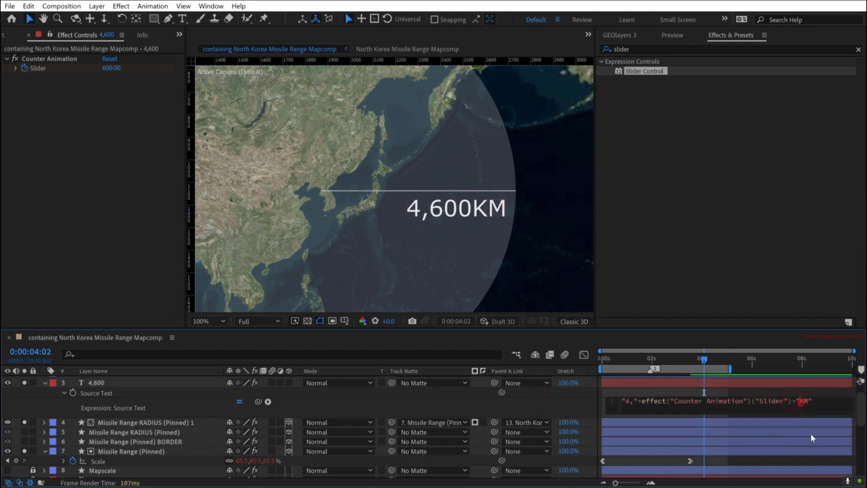
pyautogui.click(559, 395)
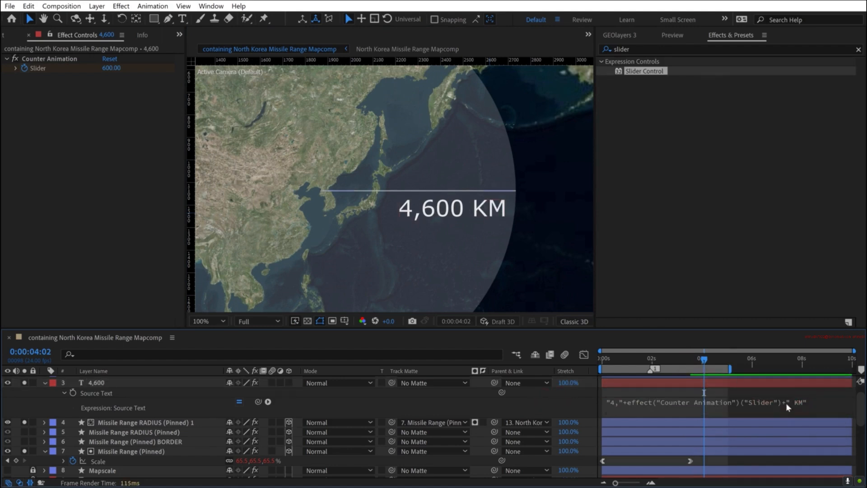
# - Fade in the 4,600 layer with Opacity keyframes of 0% at 0:00:02:17 and 100% at 0:00:03:13
pyautogui.click(96, 383)
pyautogui.press('t')
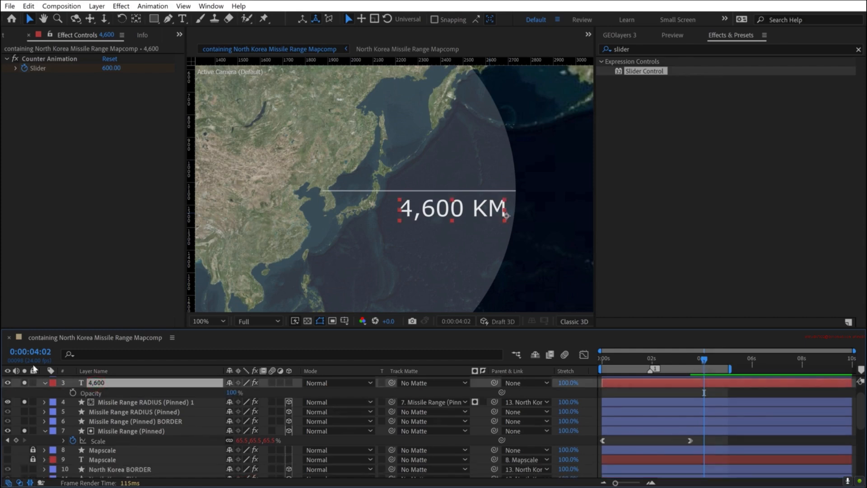
pyautogui.click(72, 393)
pyautogui.press('u')
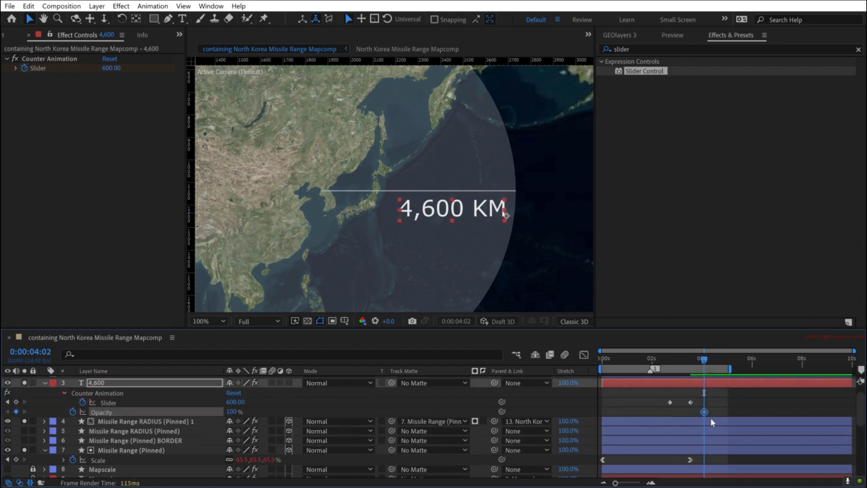
pyautogui.moveTo(703, 410); pyautogui.dragTo(691, 410)
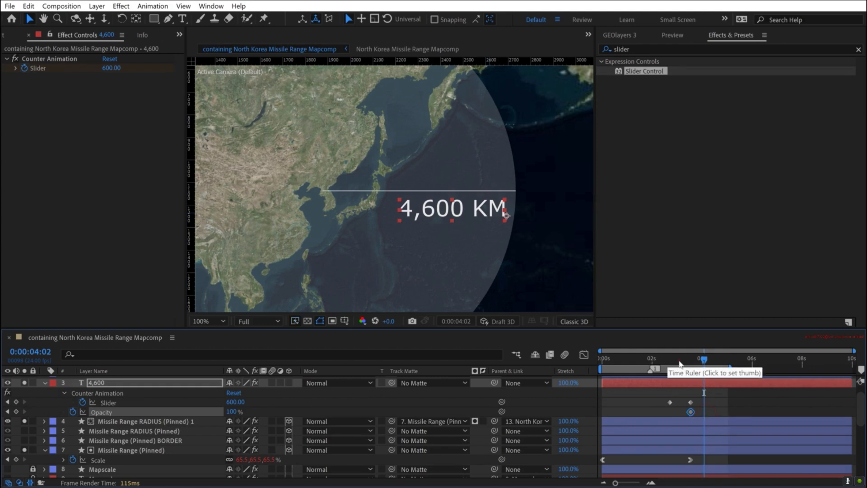
pyautogui.moveTo(680, 364); pyautogui.dragTo(671, 362)
pyautogui.click(234, 411)
pyautogui.write('0')
pyautogui.press('Return')
# - Move the first Slider keyframe to 0:00:02:08, ease the last Slider keyframe, and preview the counter animation
pyautogui.moveTo(670, 403); pyautogui.dragTo(661, 401)
pyautogui.rightClick(689, 401)
pyautogui.moveTo(740, 394)
pyautogui.click(566, 323)
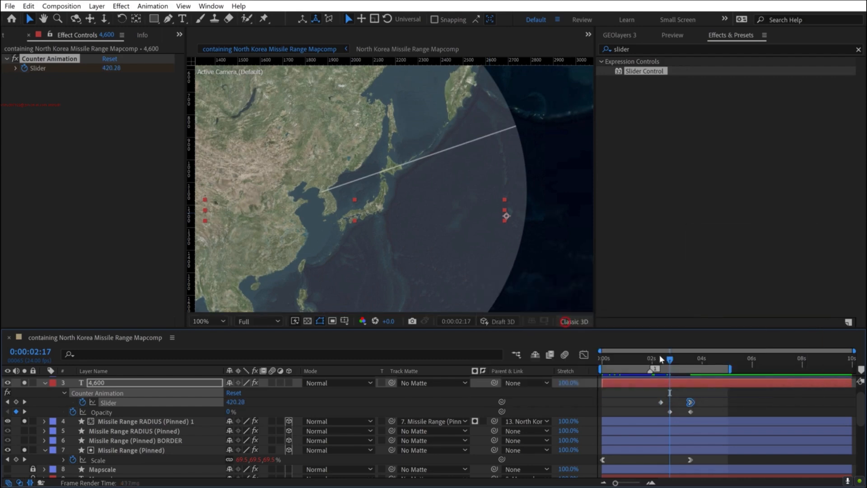
pyautogui.click(662, 358)
pyautogui.click(720, 402)
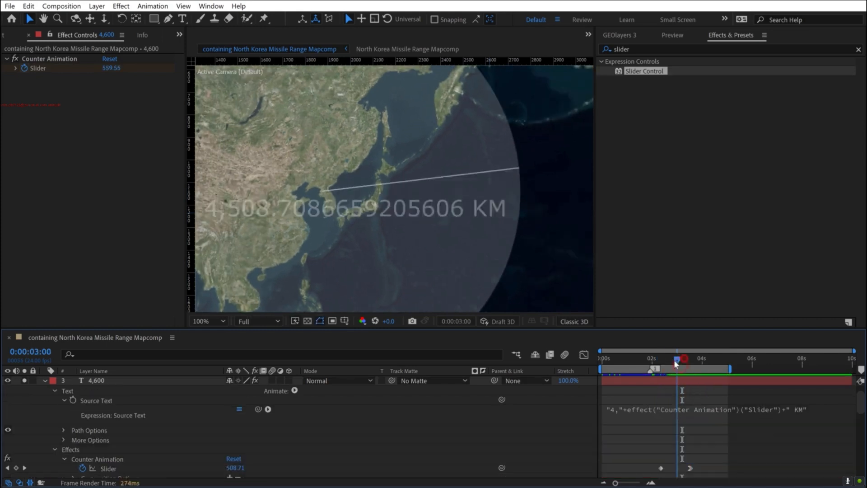
# - Add a Math.round(value) expression to the Counter Animation Slider on the 4,600 layer
pyautogui.moveTo(676, 360)
pyautogui.mouseDown()
pyautogui.moveTo(691, 359)
pyautogui.moveTo(683, 359)
pyautogui.mouseUp()
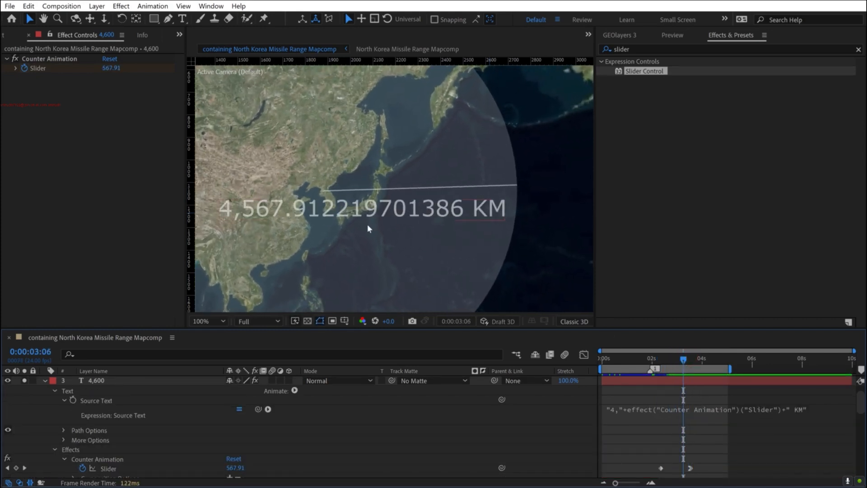
pyautogui.scroll(-3, 113, 437)
pyautogui.click(111, 430)
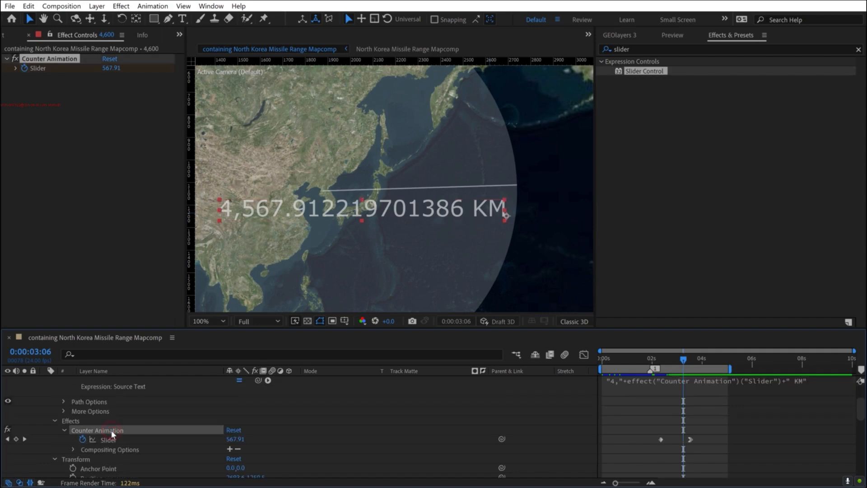
pyautogui.keyDown('alt'); pyautogui.click(82, 438); pyautogui.keyUp('alt')
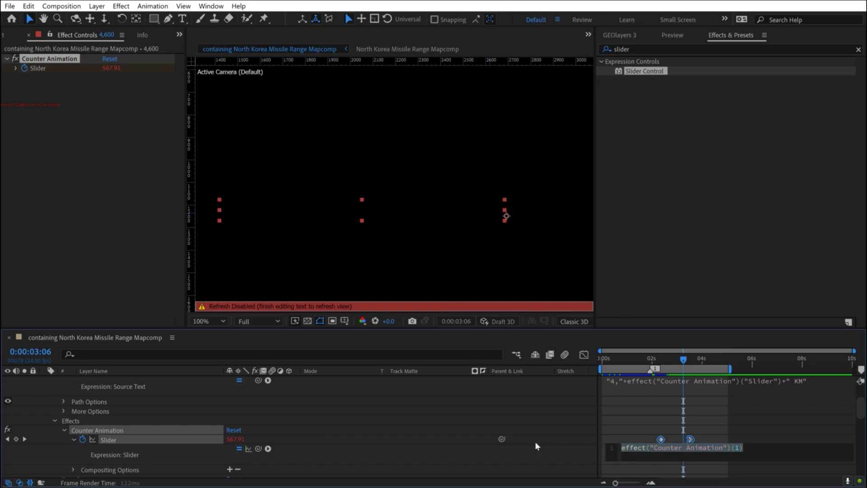
pyautogui.click(268, 449)
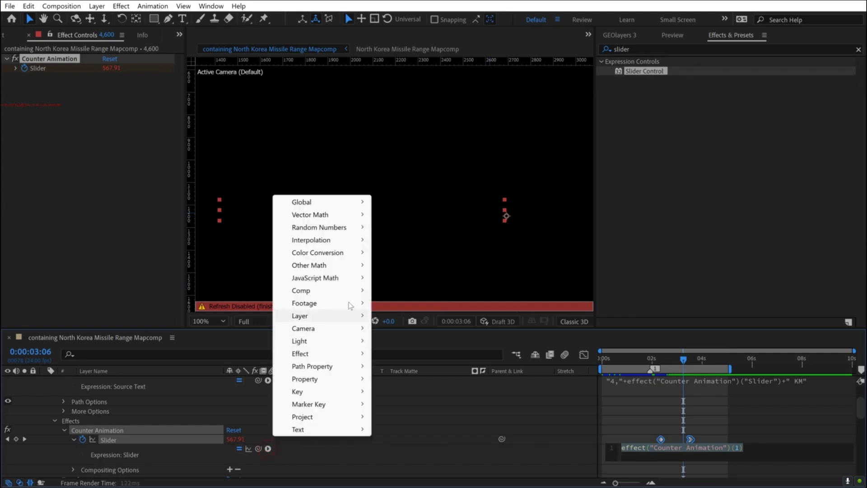
pyautogui.moveTo(343, 280)
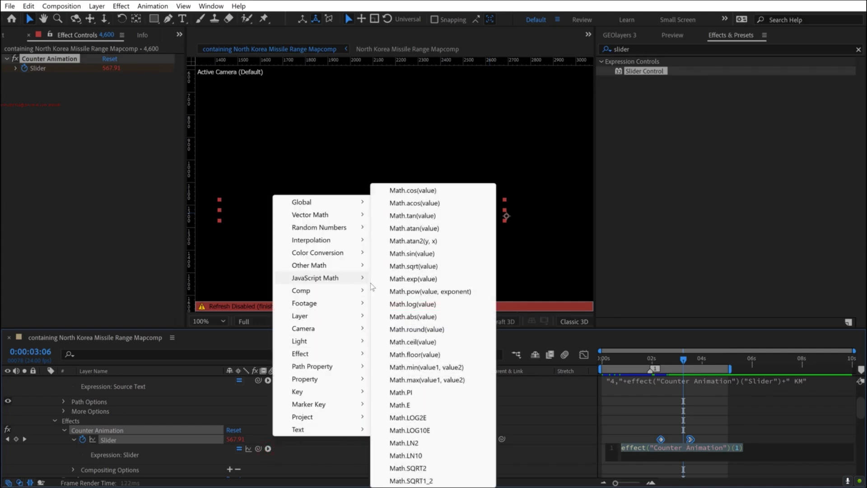
pyautogui.click(416, 330)
pyautogui.click(638, 403)
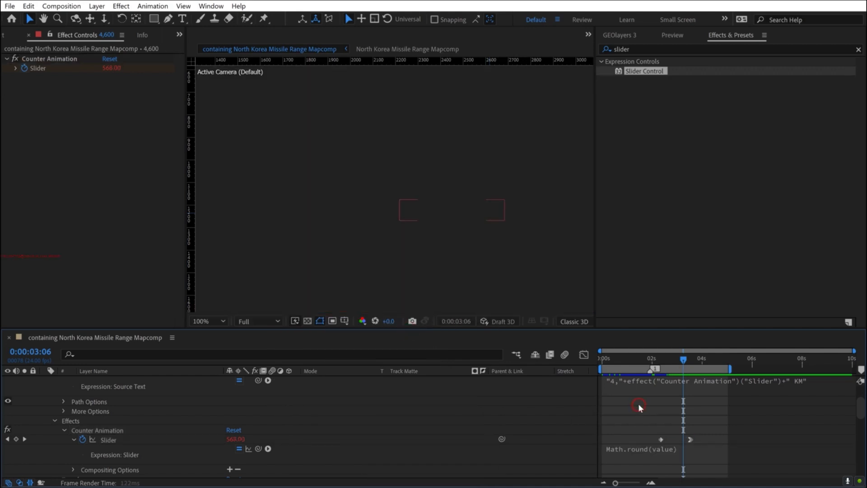
# - Parent the 4,600 layer to the North Korea Missile Range Mapcomp Anchor and make it a 3D layer
pyautogui.moveTo(684, 360)
pyautogui.mouseDown()
pyautogui.moveTo(662, 359)
pyautogui.moveTo(700, 357)
pyautogui.moveTo(690, 359)
pyautogui.mouseUp()
pyautogui.click(445, 209)
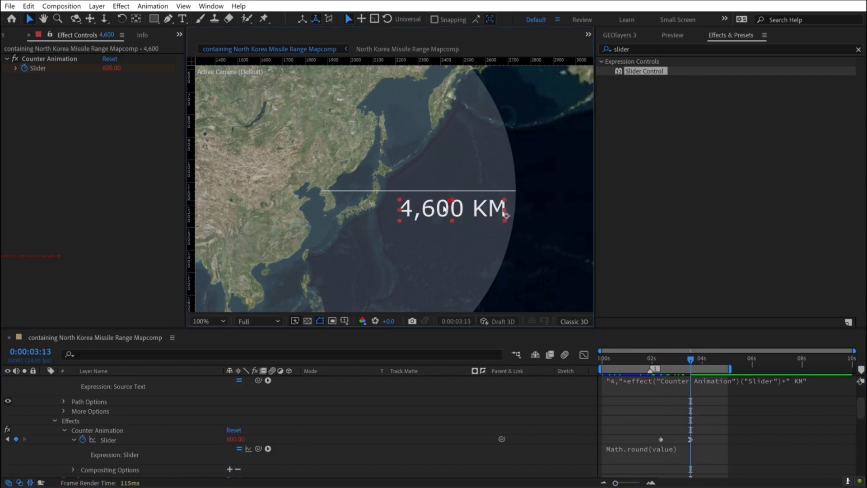
pyautogui.scroll(3, 90, 400)
pyautogui.click(44, 399)
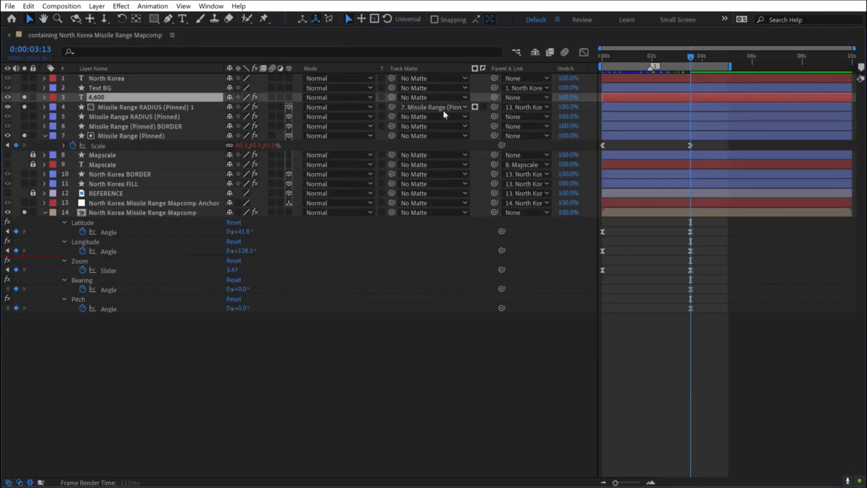
pyautogui.moveTo(494, 96); pyautogui.dragTo(135, 201)
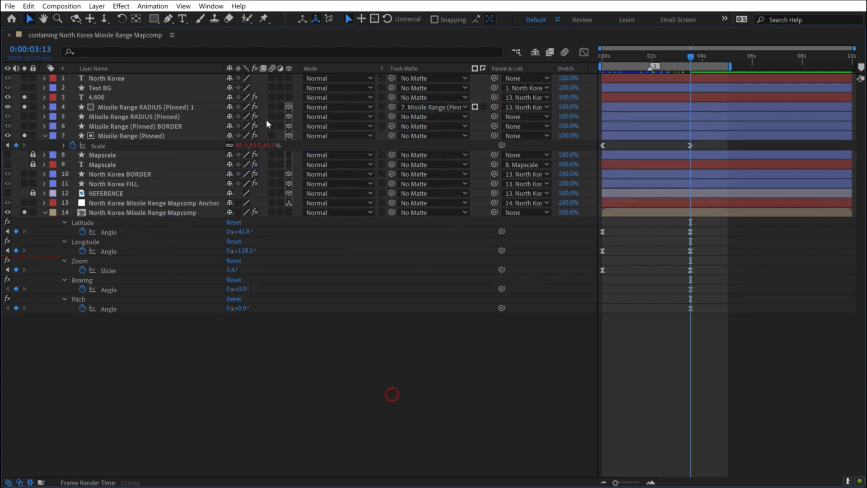
pyautogui.click(329, 400)
pyautogui.press('`')
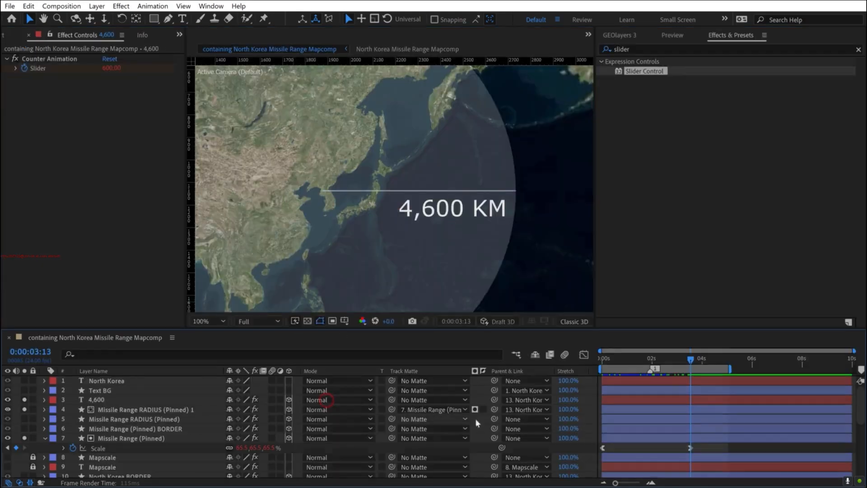
pyautogui.moveTo(693, 358); pyautogui.dragTo(653, 359)
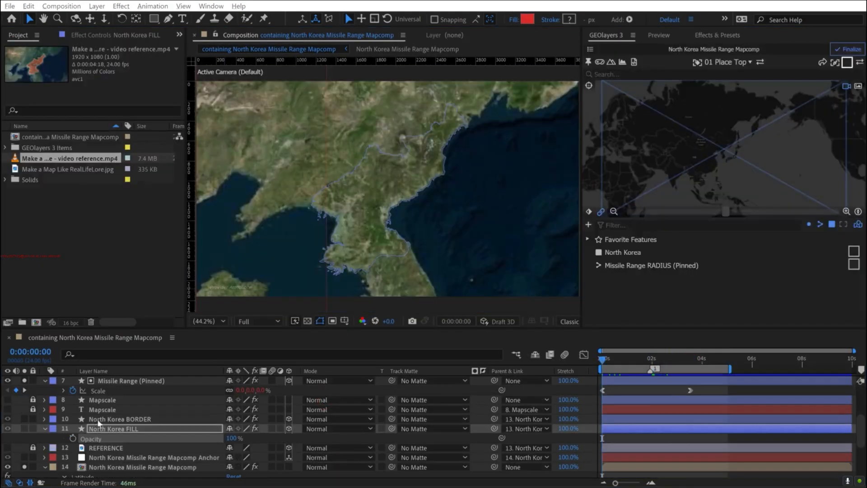
# - Solo the North Korea BORDER and North Korea FILL layers
pyautogui.click(97, 419)
pyautogui.keyDown('ctrl'); pyautogui.click(103, 427); pyautogui.keyUp('ctrl')
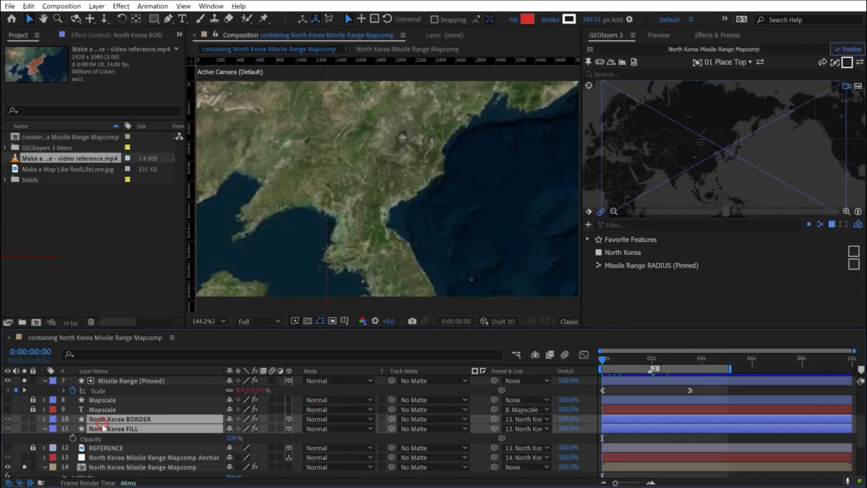
pyautogui.click(24, 420)
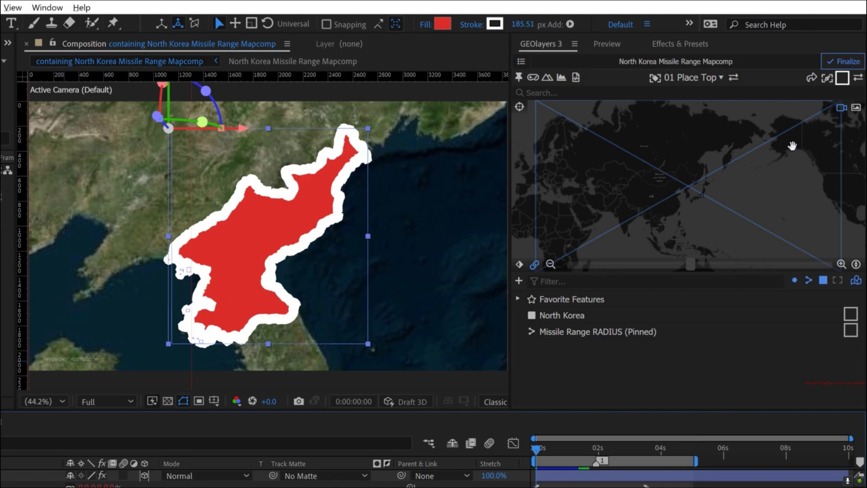
# - Enable Auto Stroke Width in the GEOlayers style options and reapply the white outline style to the North Korea BORDER layer
pyautogui.click(842, 81)
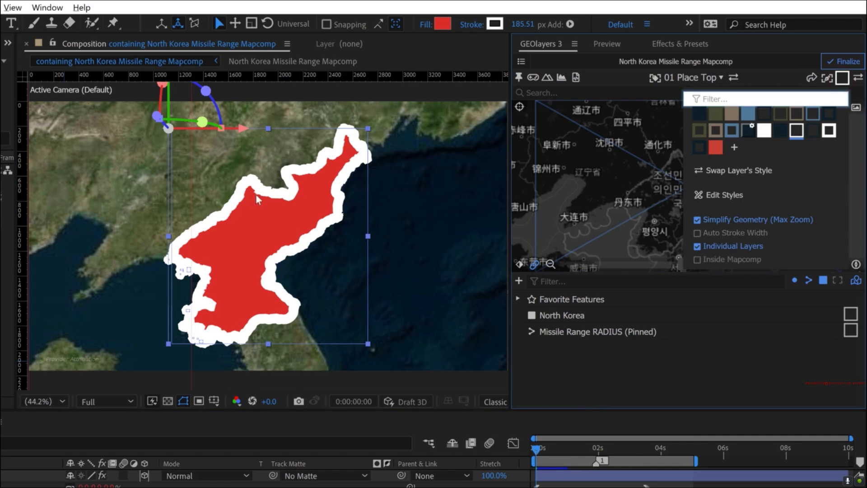
pyautogui.click(728, 233)
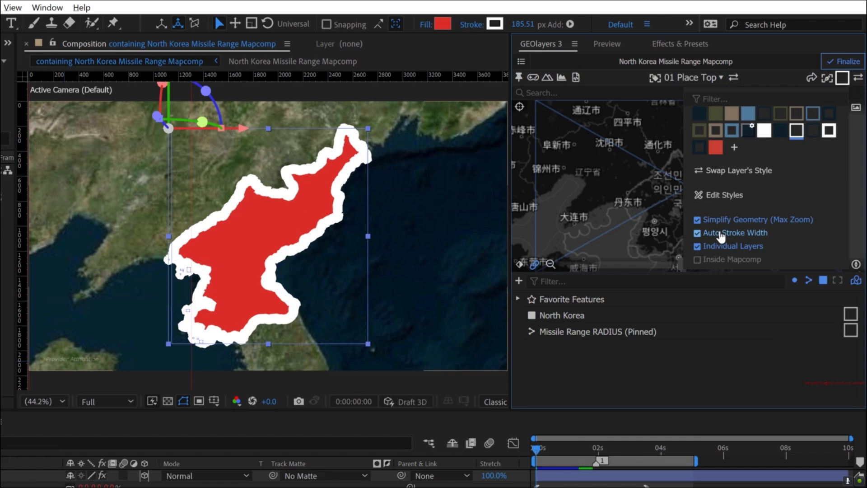
pyautogui.click(797, 130)
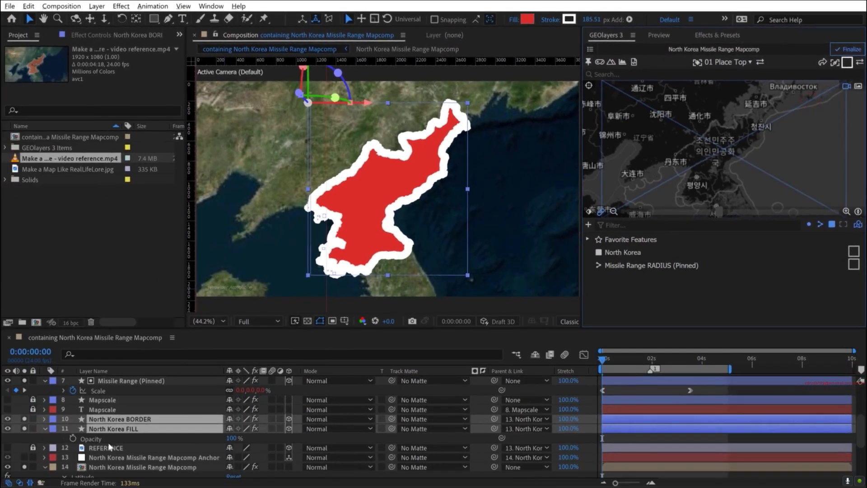
pyautogui.click(106, 457)
pyautogui.click(124, 419)
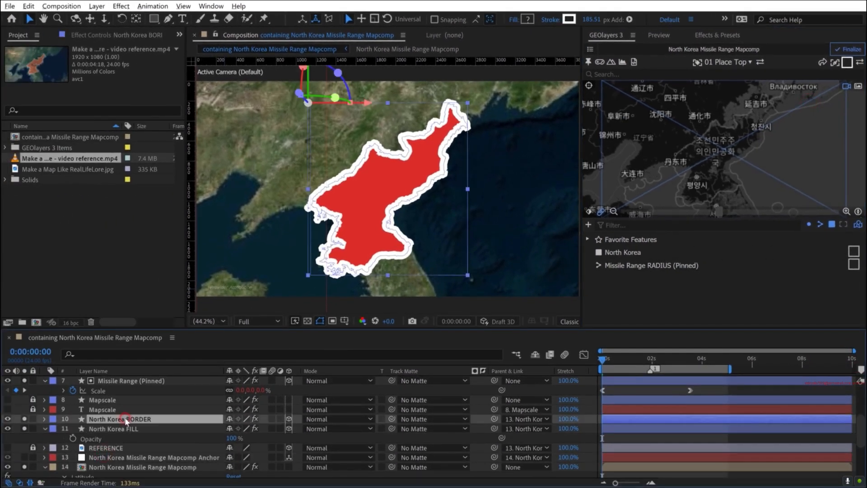
pyautogui.click(848, 49)
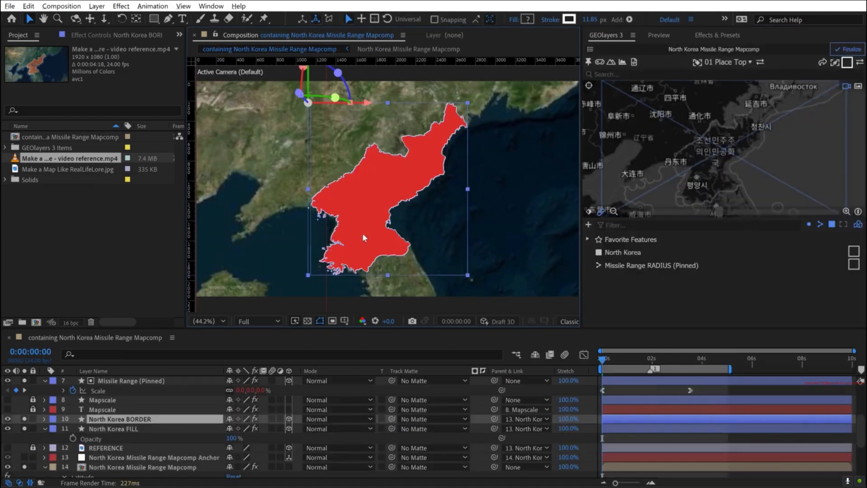
pyautogui.moveTo(638, 360); pyautogui.dragTo(698, 358)
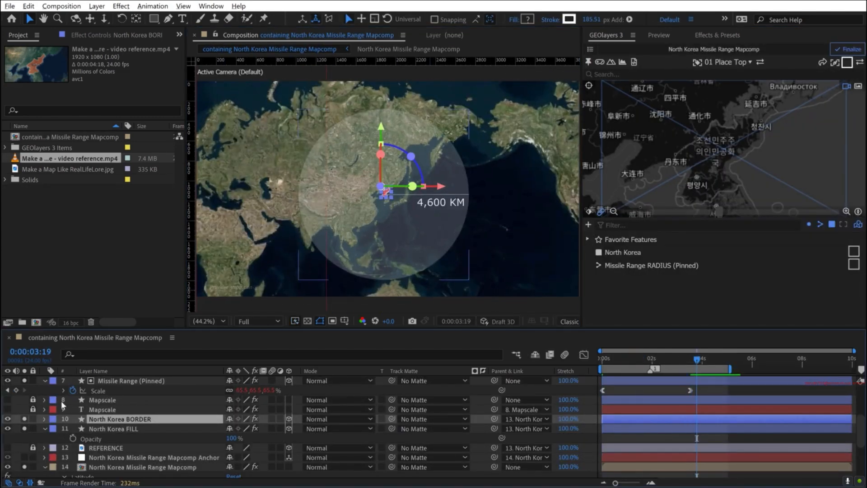
pyautogui.click(39, 387)
pyautogui.scroll(1, 389, 195)
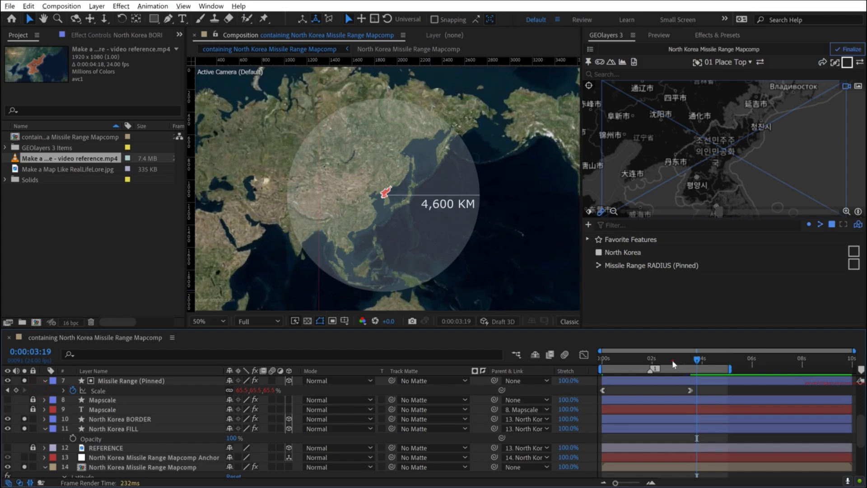
# - Set the North Korea FILL layer's blending mode to Lighten and its opacity to 50%
pyautogui.moveTo(672, 361); pyautogui.dragTo(599, 355)
pyautogui.click(121, 429)
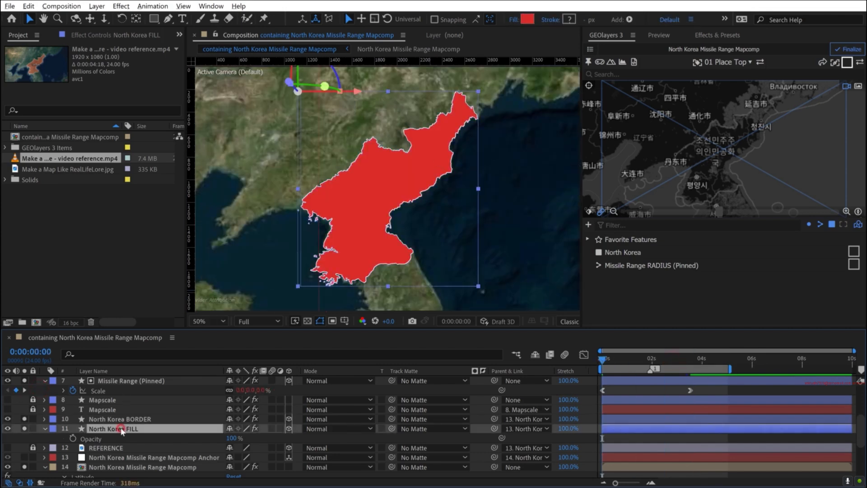
pyautogui.click(313, 429)
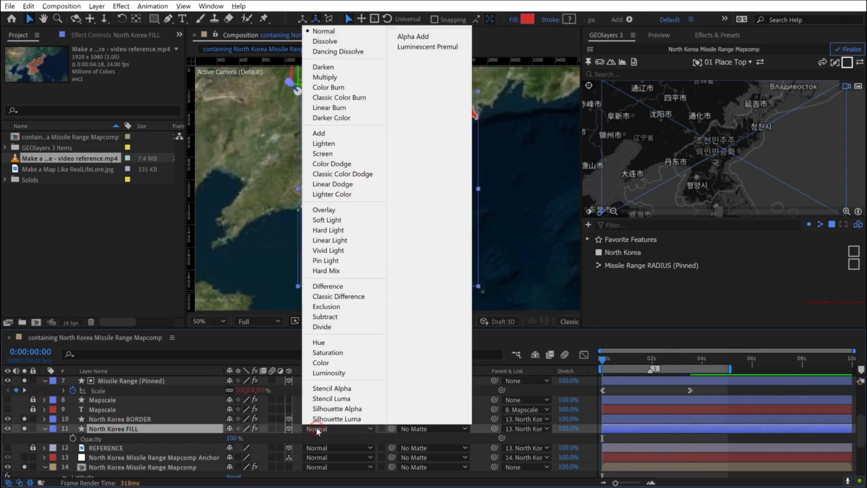
pyautogui.click(315, 134)
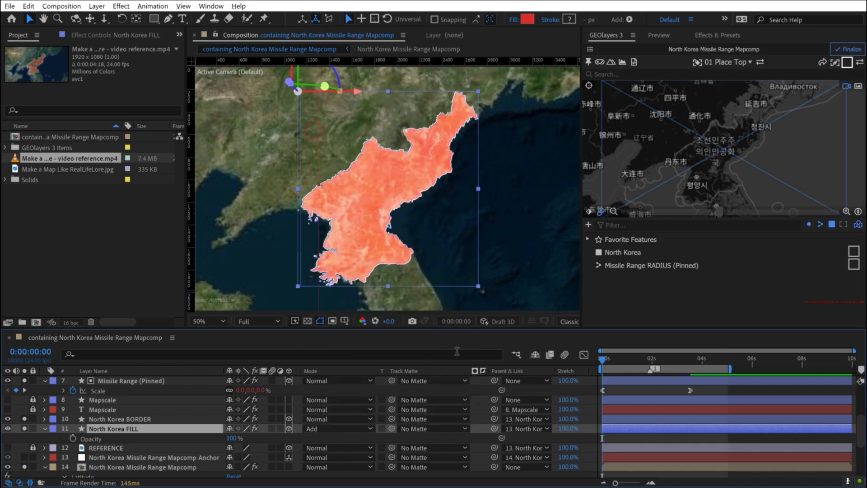
pyautogui.click(321, 432)
pyautogui.click(334, 143)
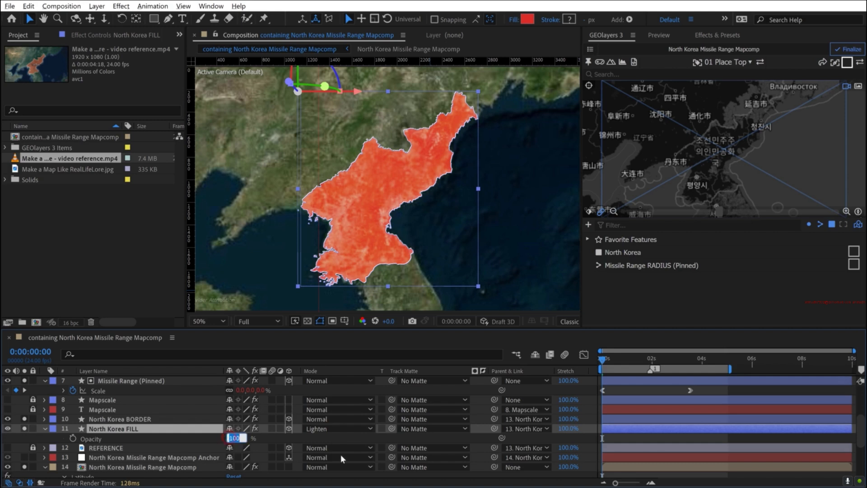
pyautogui.write('50')
pyautogui.press('Return')
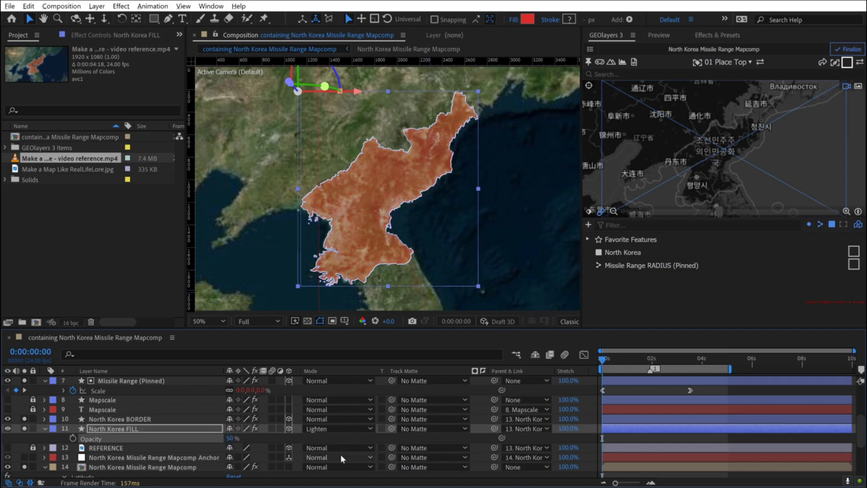
pyautogui.click(45, 428)
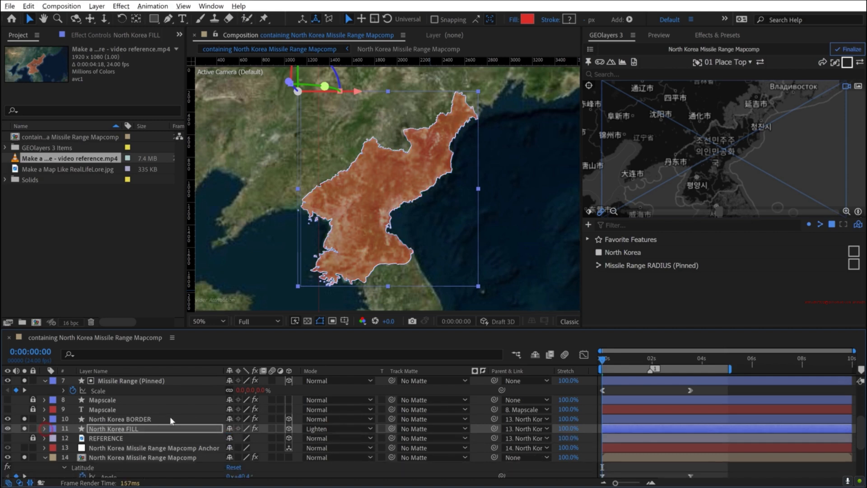
# - Finalize the North Korea Missile Range Mapcomp and solo the North Korea text and Text BG layers
pyautogui.scroll(3, 176, 421)
pyautogui.click(848, 49)
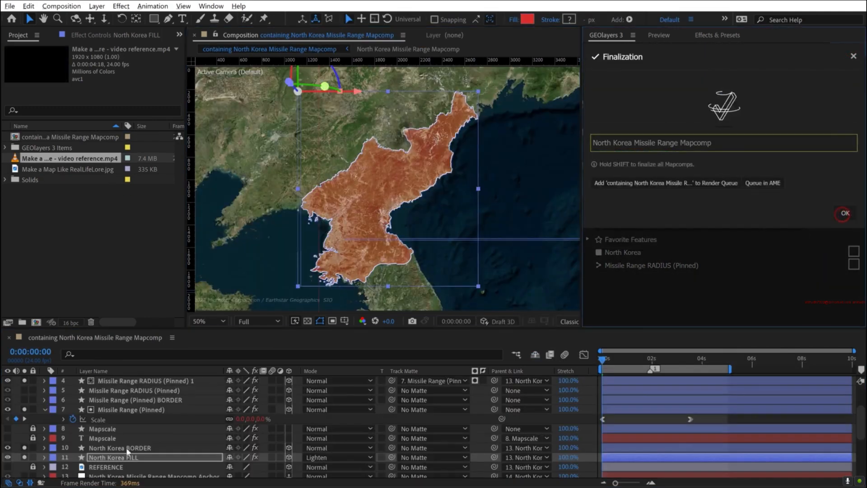
pyautogui.scroll(3, 127, 449)
pyautogui.click(25, 391)
pyautogui.click(25, 380)
pyautogui.click(49, 417)
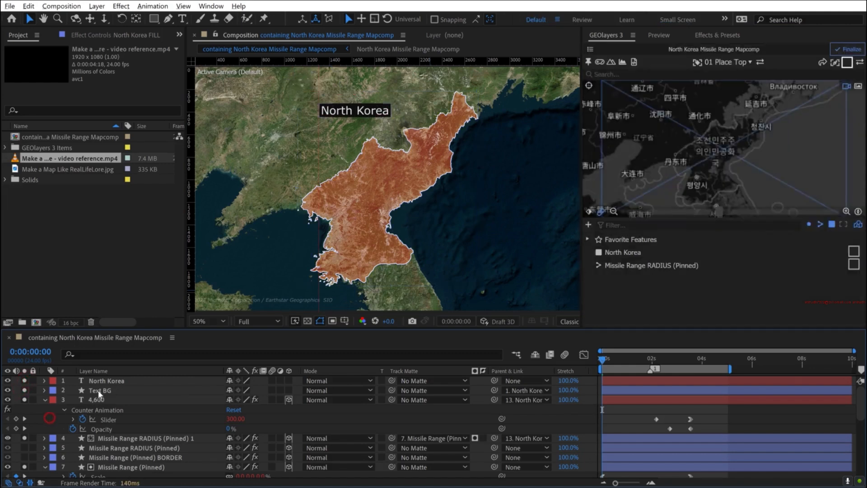
# - Remove the Text BG layer's parent by setting it to None
pyautogui.click(98, 390)
pyautogui.click(520, 388)
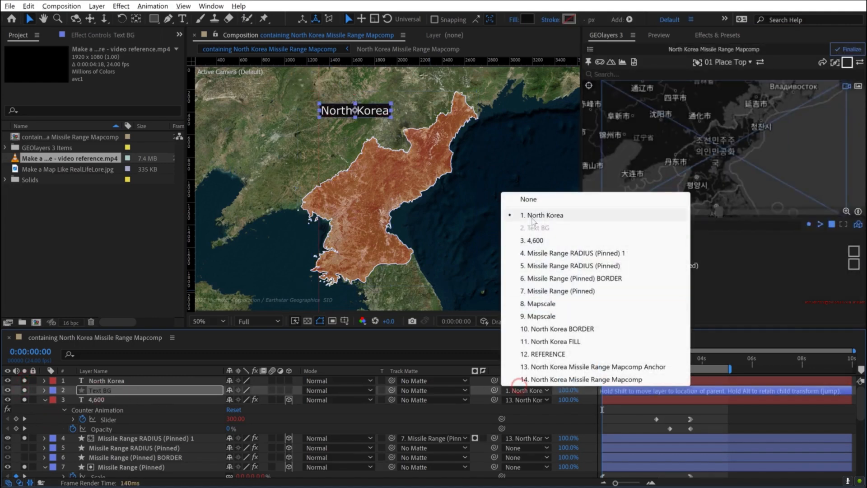
pyautogui.click(527, 199)
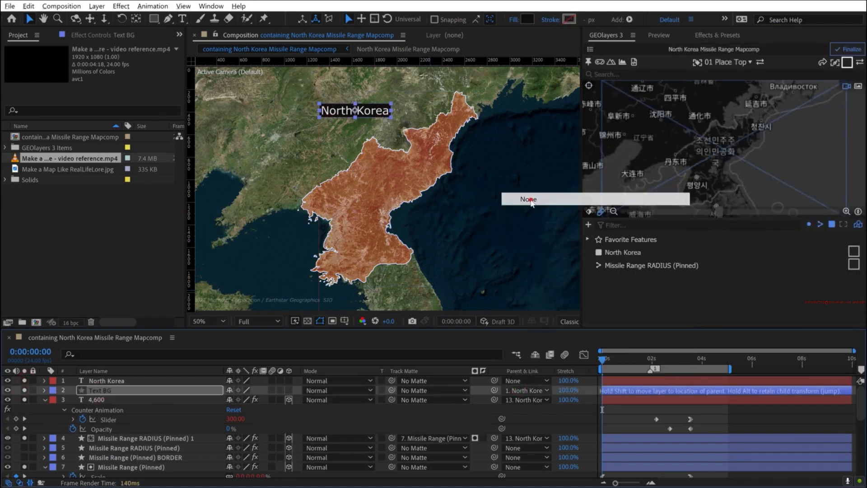
# - Move the North Korea text and Text BG together onto the middle of the country and pin both layers to the map
pyautogui.keyDown('ctrl'); pyautogui.click(105, 381); pyautogui.keyUp('ctrl')
pyautogui.moveTo(365, 107); pyautogui.dragTo(391, 200)
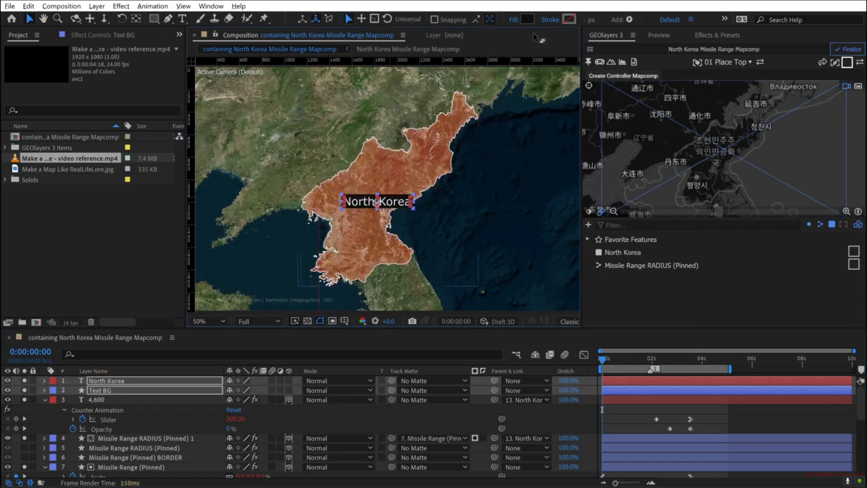
pyautogui.click(587, 64)
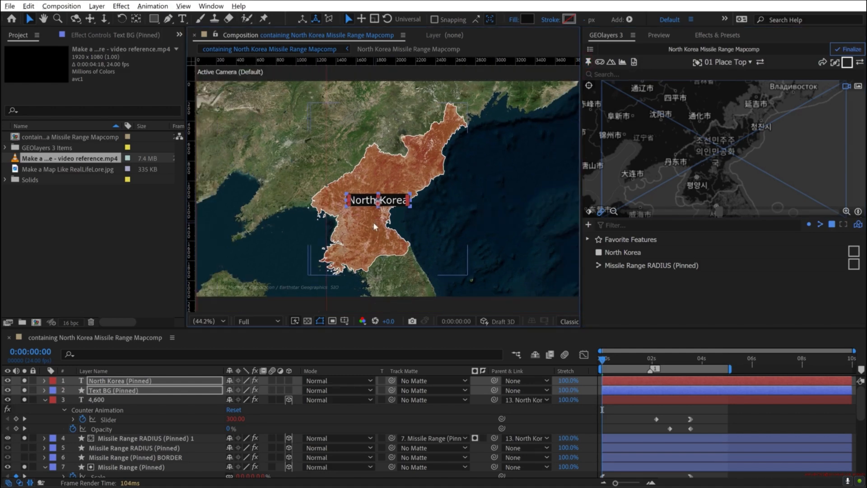
pyautogui.moveTo(617, 360); pyautogui.dragTo(670, 360)
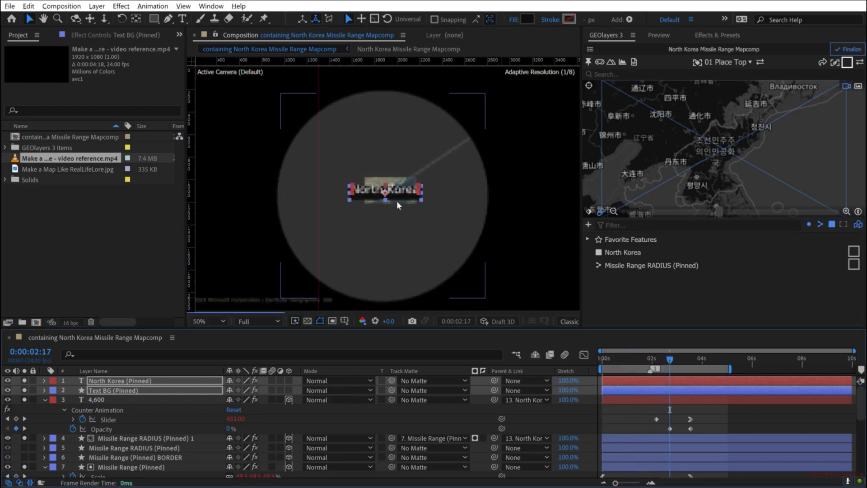
pyautogui.scroll(3, 396, 201)
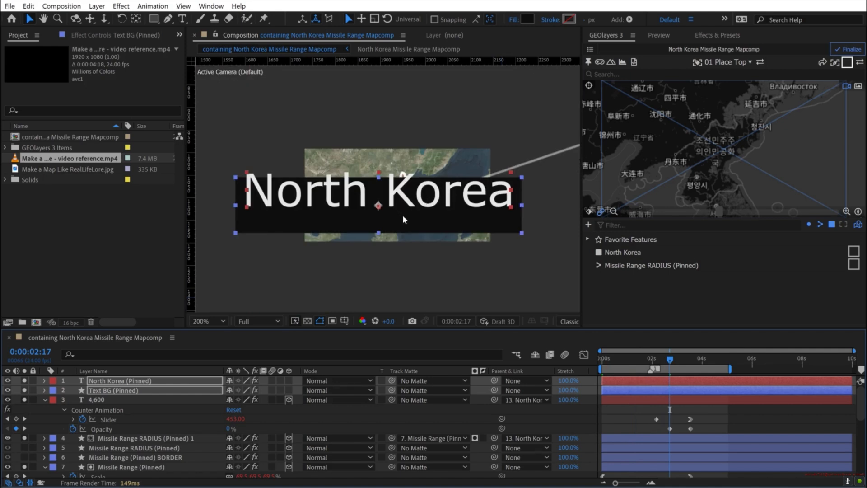
pyautogui.click(403, 217)
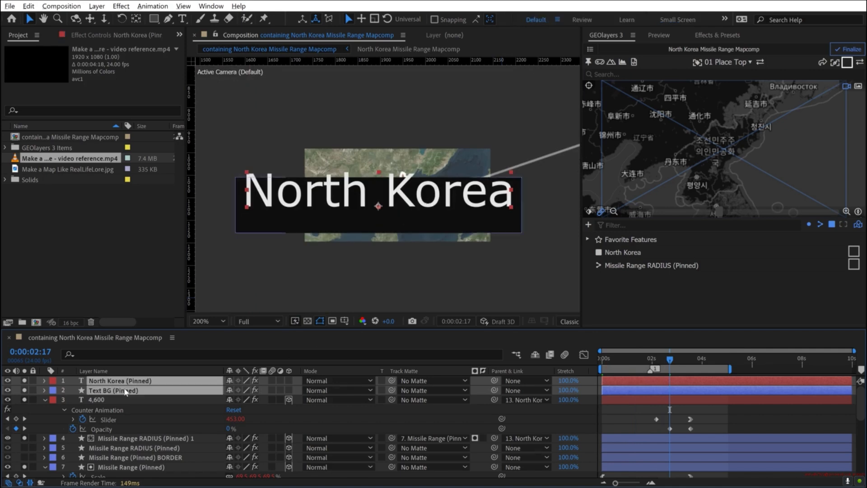
# - Unpin the North Korea text and Text BG layers and return to the first frame of the composition
pyautogui.click(588, 62)
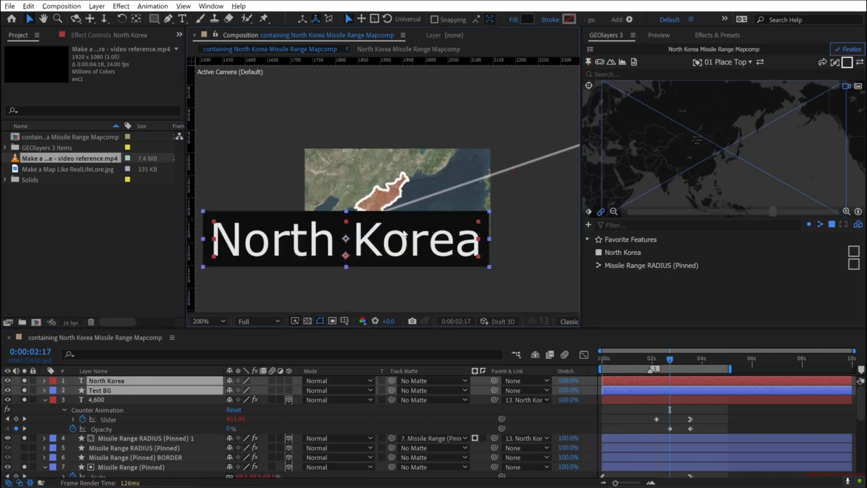
pyautogui.moveTo(660, 359); pyautogui.dragTo(603, 359)
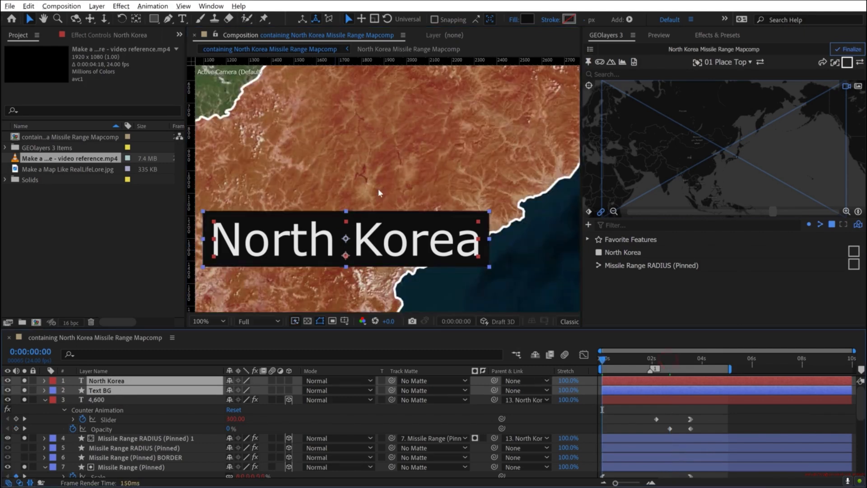
pyautogui.scroll(-4, 378, 182)
pyautogui.click(405, 219)
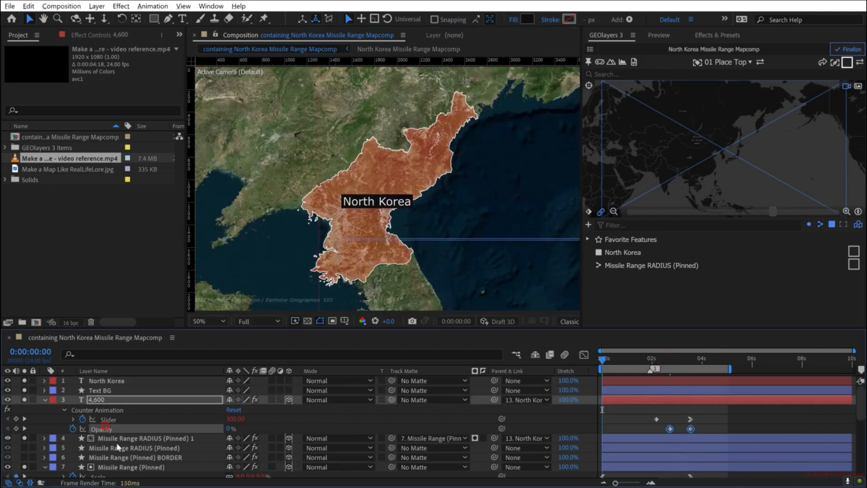
# - Center the North Korea text layer's anchor point in its layer content
pyautogui.click(109, 381)
pyautogui.scroll(2, 385, 219)
pyautogui.press('space')
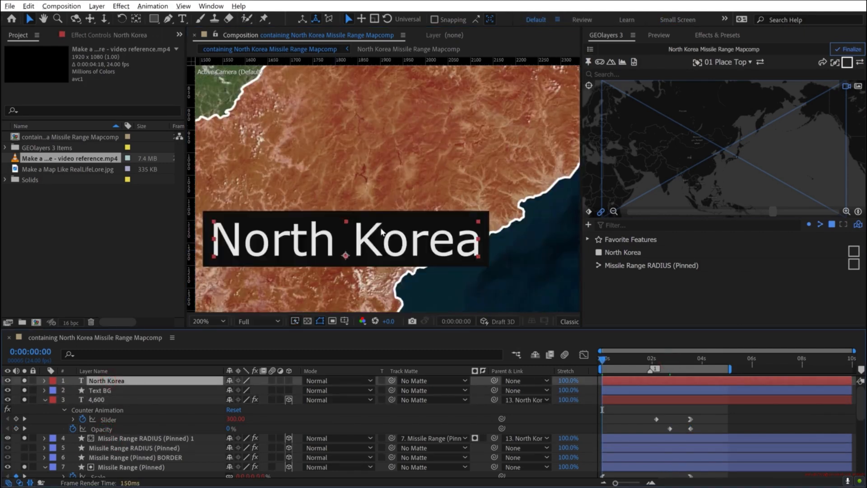
pyautogui.moveTo(378, 240); pyautogui.dragTo(392, 222)
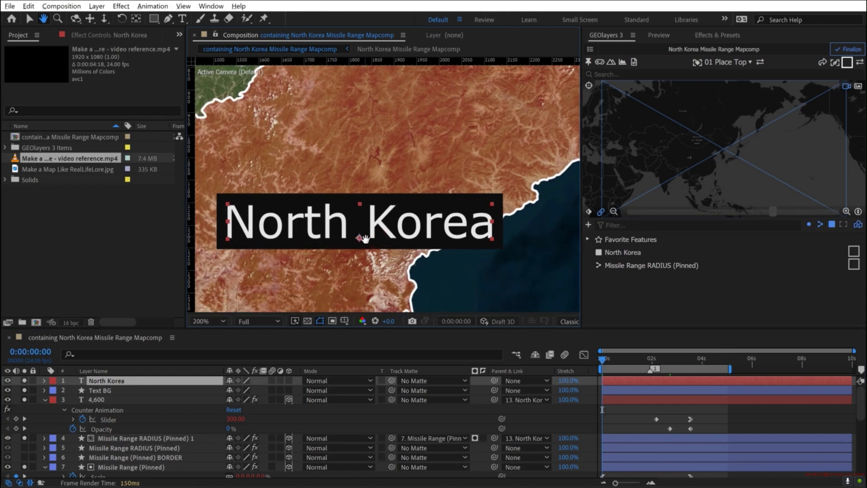
pyautogui.rightClick(387, 220)
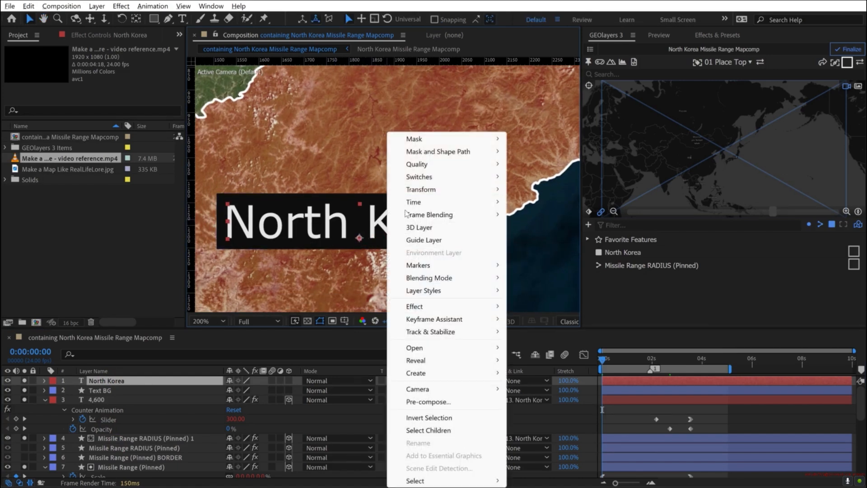
pyautogui.moveTo(424, 189)
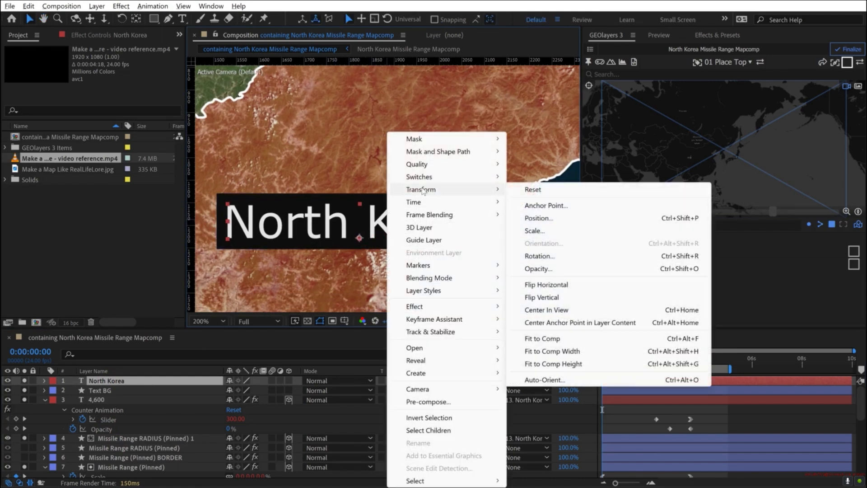
pyautogui.click(584, 323)
# - Pin the North Korea text and Text BG layers to the map at the first frame
pyautogui.keyDown('shift'); pyautogui.click(101, 390); pyautogui.keyUp('shift')
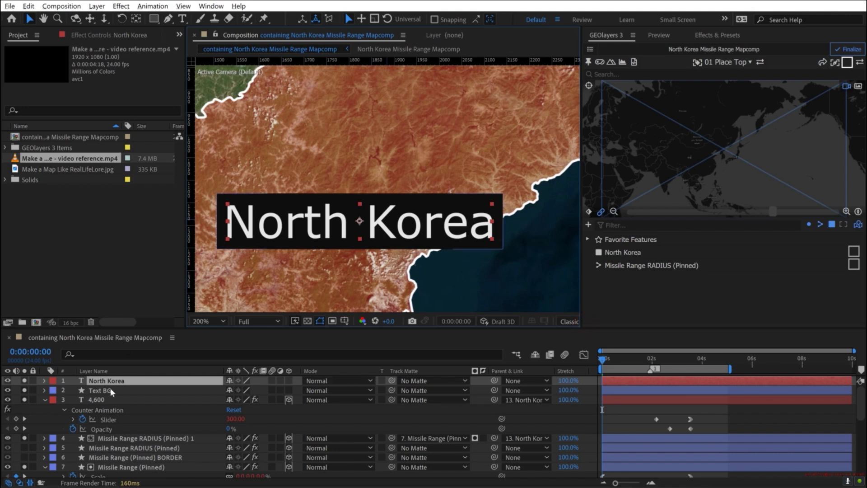
pyautogui.click(589, 63)
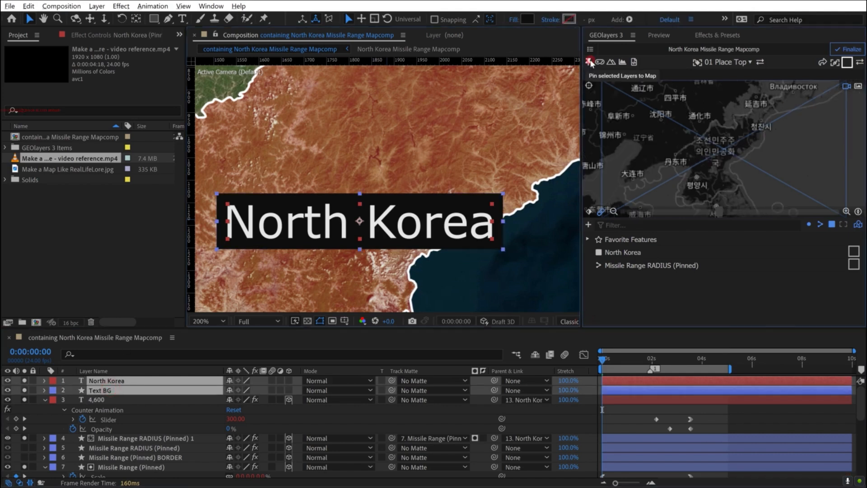
pyautogui.press(',')
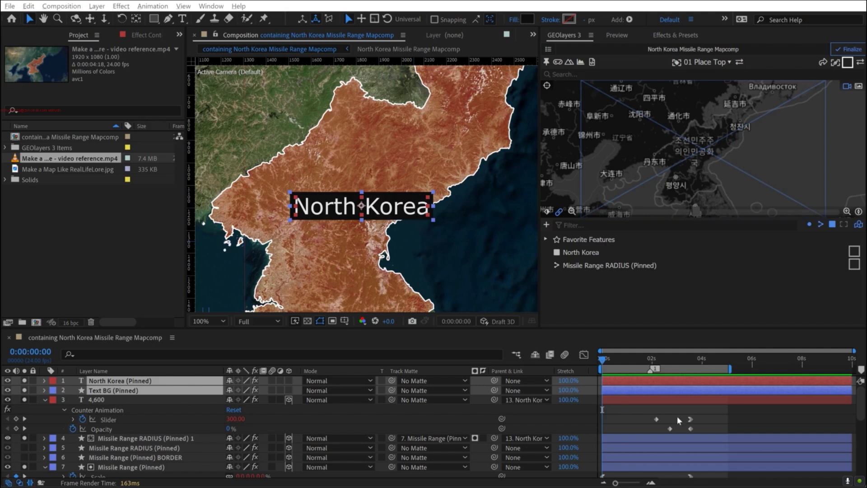
pyautogui.click(769, 426)
pyautogui.hotkey('shift', '/')
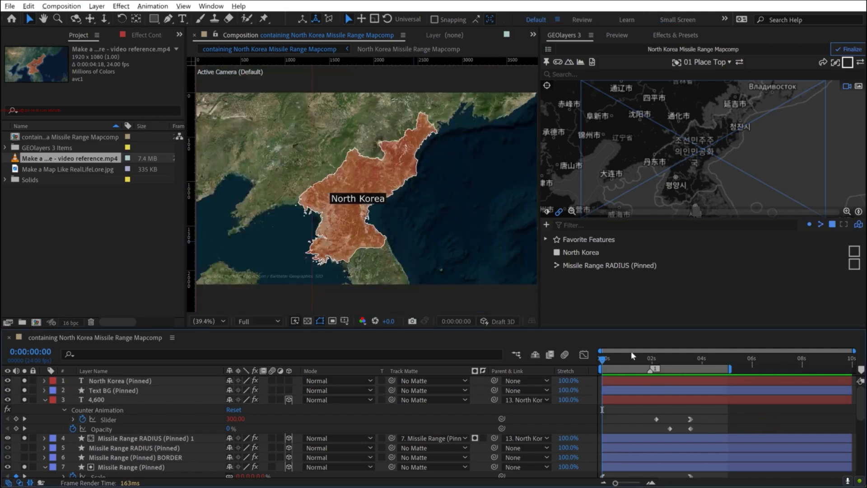
# - Finalize the North Korea Missile Range Mapcomp with the playhead at about four seconds
pyautogui.moveTo(632, 361); pyautogui.dragTo(704, 362)
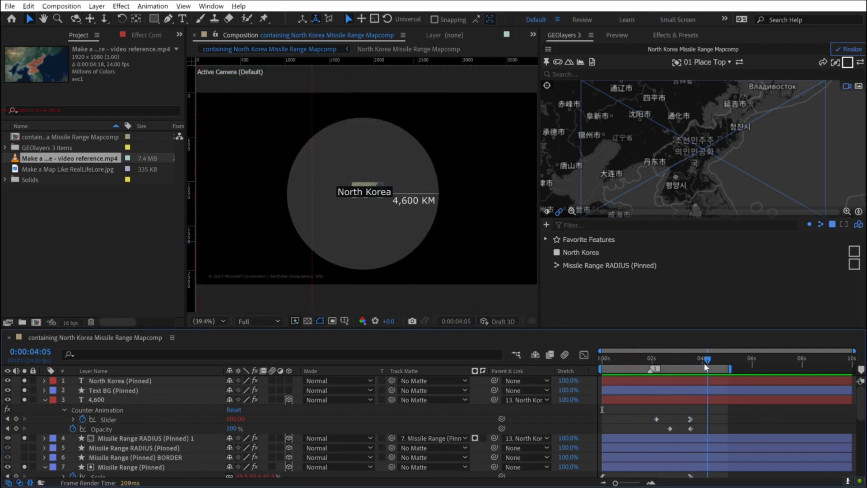
pyautogui.click(850, 48)
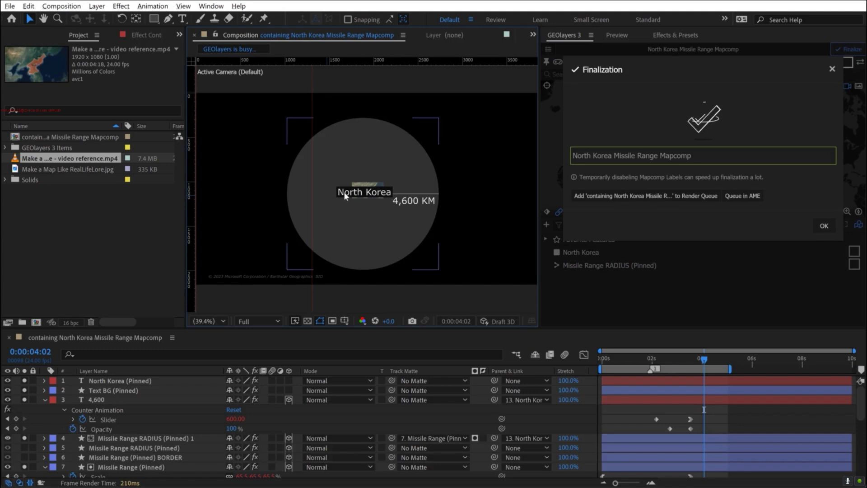
pyautogui.click(824, 226)
# - Scale the pinned North Korea text and Text BG layers to 50% and keyframe both scales at 0:00:03:13
pyautogui.keyDown('shift'); pyautogui.click(131, 391); pyautogui.keyUp('shift')
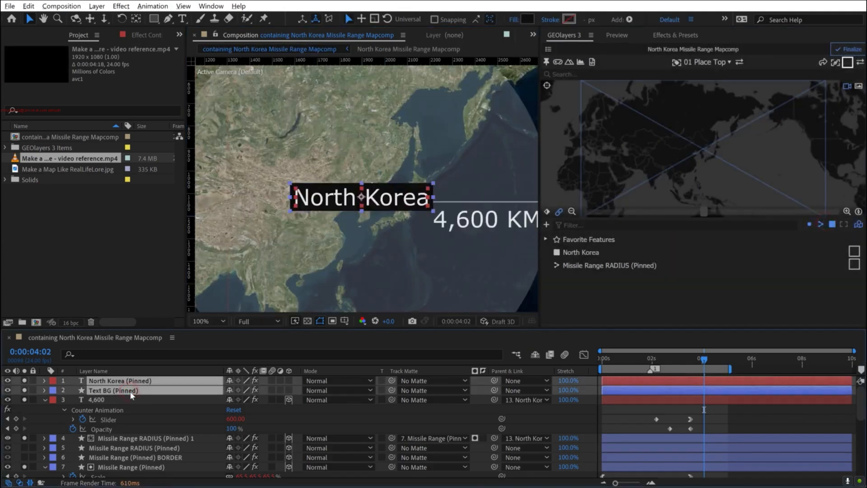
pyautogui.press('s')
pyautogui.moveTo(244, 390); pyautogui.dragTo(221, 397)
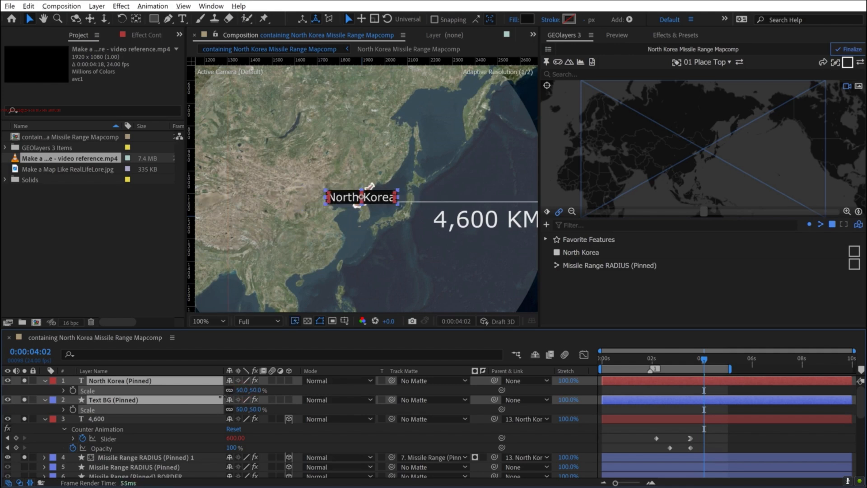
pyautogui.click(784, 438)
pyautogui.hotkey('shift', '/')
pyautogui.moveTo(702, 359)
pyautogui.mouseDown()
pyautogui.moveTo(586, 360)
pyautogui.moveTo(689, 358)
pyautogui.mouseUp()
pyautogui.click(72, 391)
pyautogui.click(73, 410)
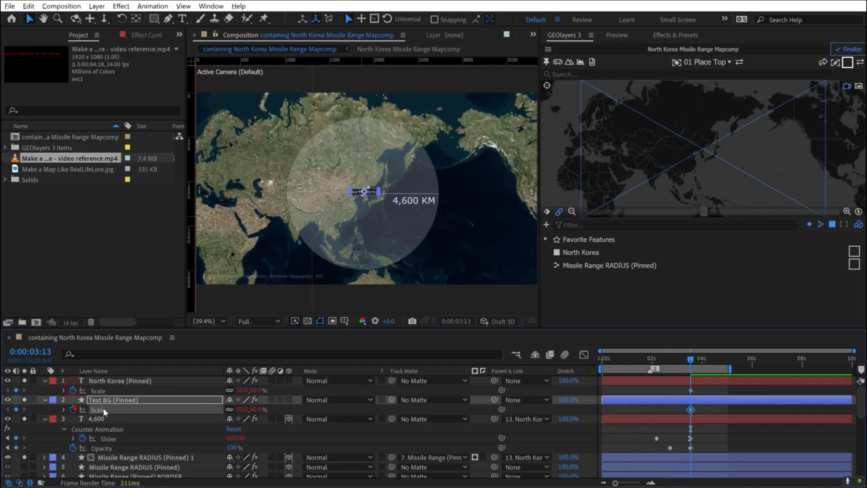
# - Set the North Korea label's scale to 75% at the first frame and preview the animation
pyautogui.click(678, 358)
pyautogui.moveTo(654, 361); pyautogui.dragTo(578, 362)
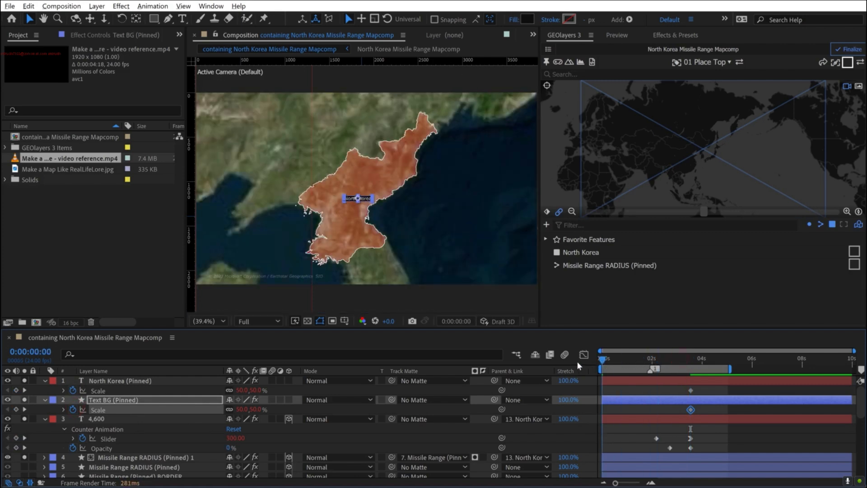
pyautogui.click(243, 389)
pyautogui.write('75')
pyautogui.press('Return')
pyautogui.click(456, 286)
pyautogui.press('space')
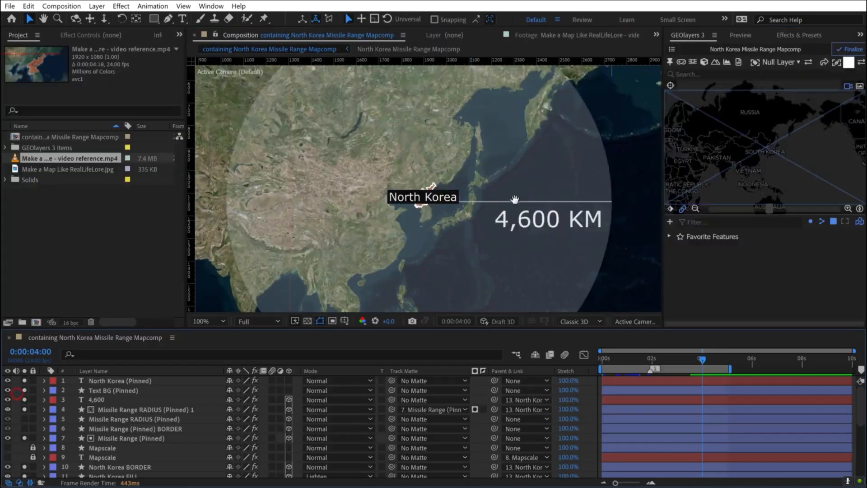
# - Change the North Korea label text's font to Long BeachUSN
pyautogui.moveTo(506, 196); pyautogui.dragTo(473, 180)
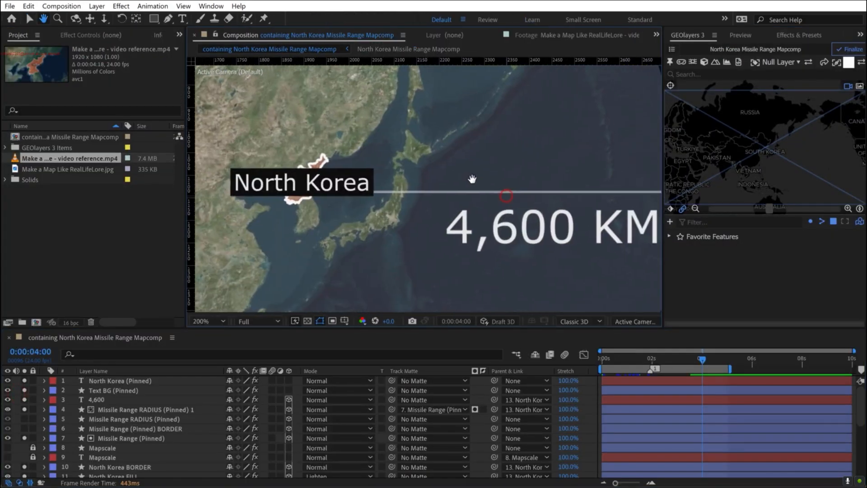
pyautogui.click(860, 35)
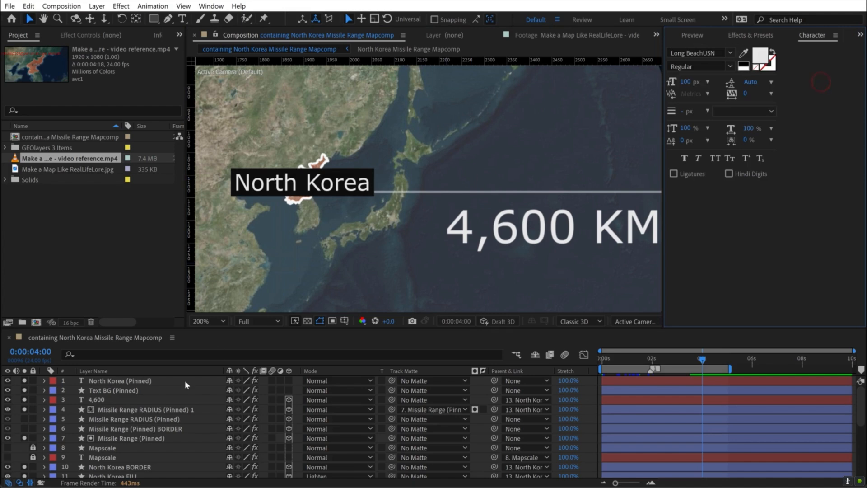
pyautogui.click(114, 381)
pyautogui.click(679, 52)
pyautogui.write('long')
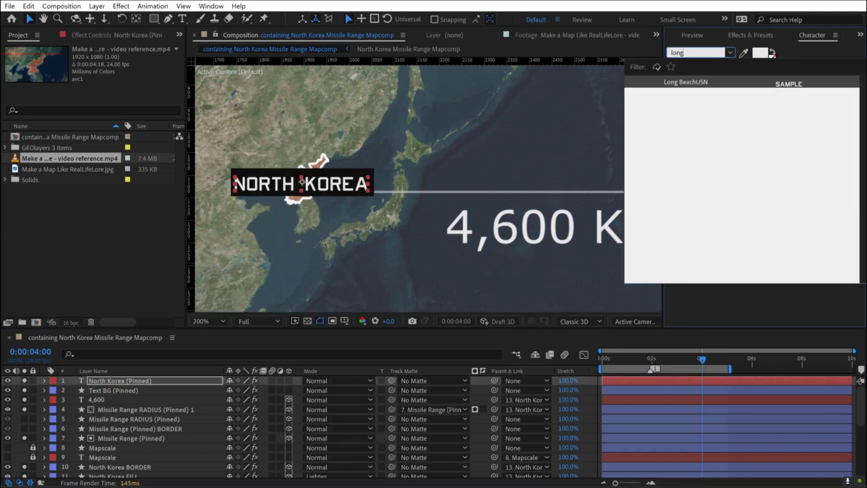
pyautogui.click(684, 83)
# - Recenter the restyled North Korea text's anchor point in its layer content so the text realigns with its background
pyautogui.press('h')
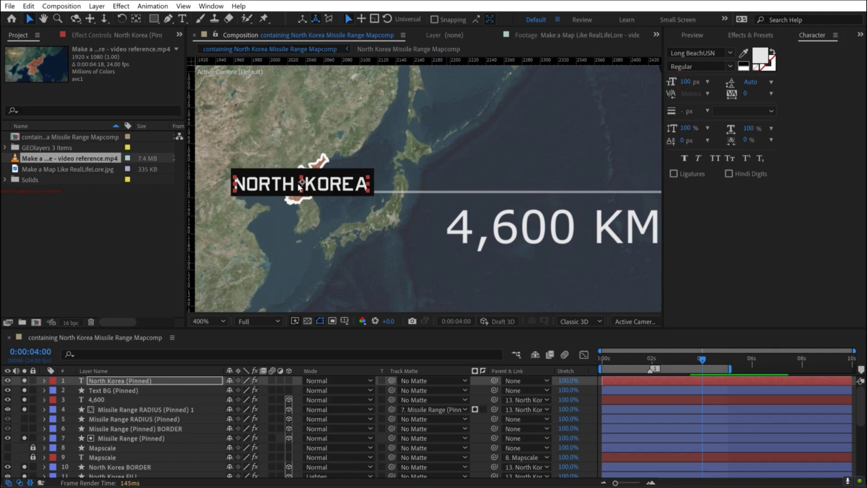
pyautogui.press('.')
pyautogui.moveTo(284, 186); pyautogui.dragTo(453, 184)
pyautogui.press('v')
pyautogui.rightClick(368, 184)
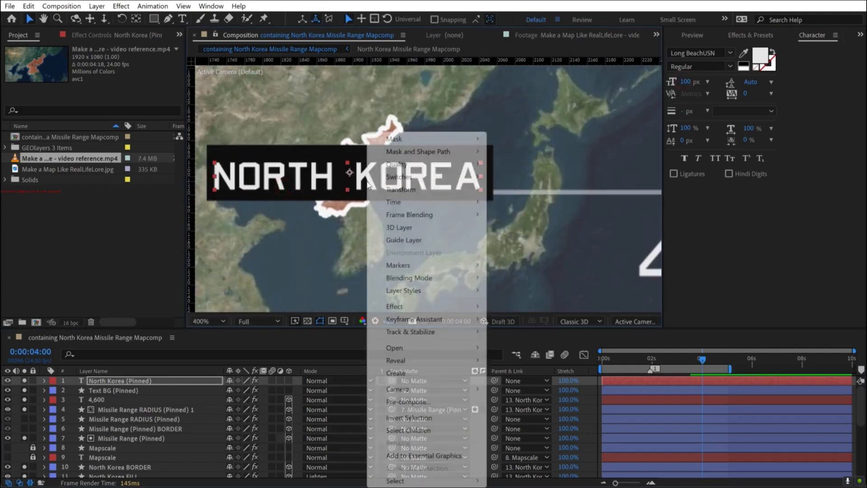
pyautogui.moveTo(402, 190)
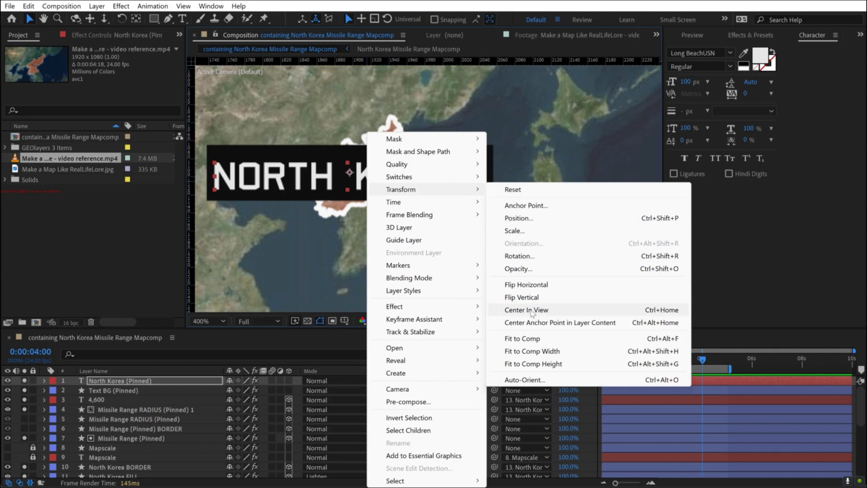
pyautogui.click(542, 322)
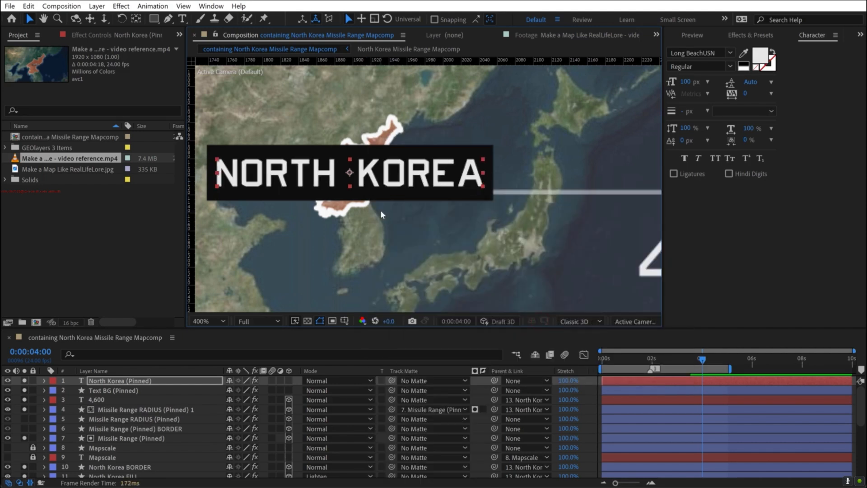
# - Change the 4,600 KM distance counter's font to Long BeachUSN
pyautogui.press(',')
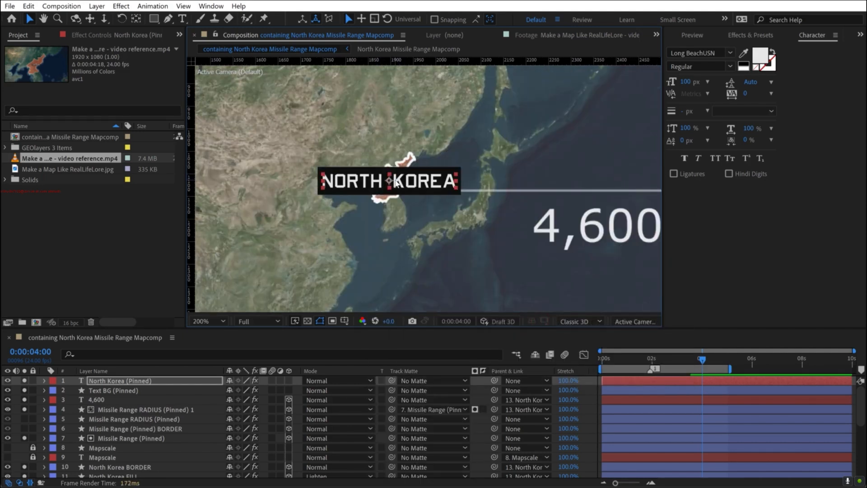
pyautogui.press('h')
pyautogui.moveTo(414, 210); pyautogui.dragTo(391, 207)
pyautogui.press('v')
pyautogui.click(475, 222)
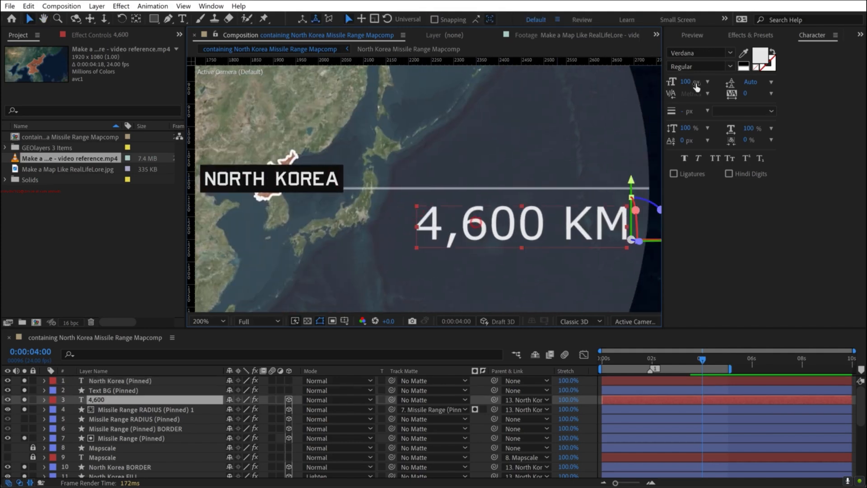
pyautogui.click(693, 53)
pyautogui.write('long')
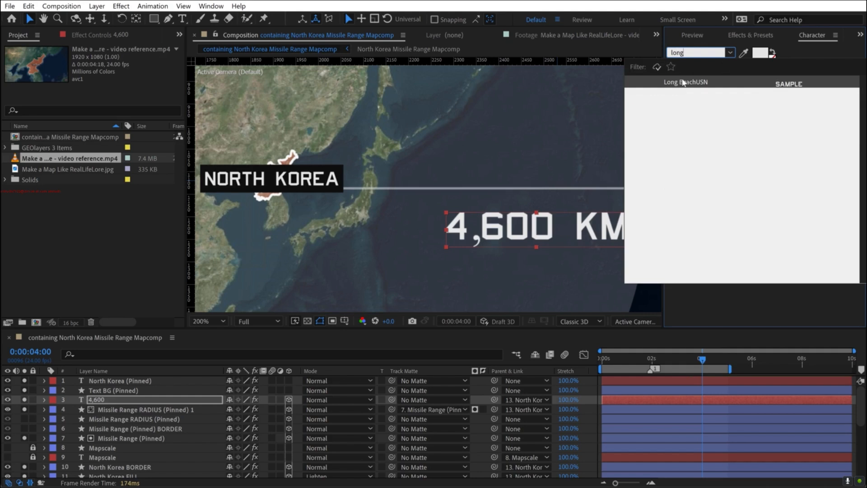
pyautogui.click(684, 83)
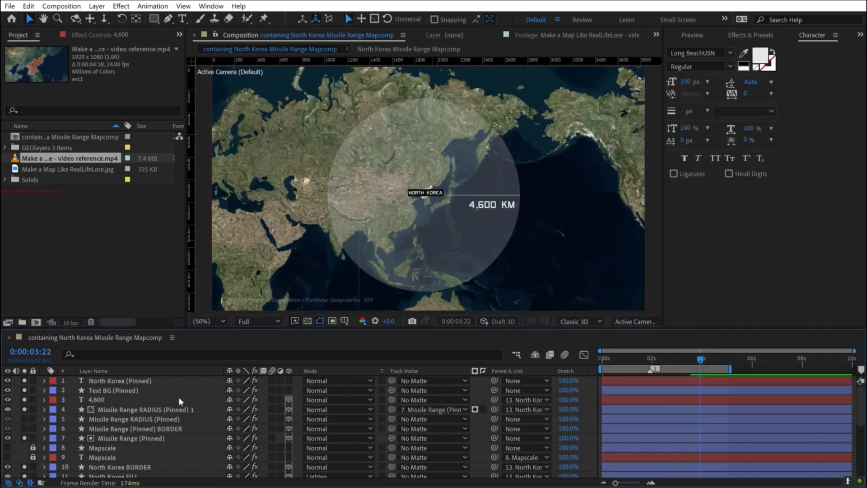
# - Solo the Missile Range (Pinned) BORDER layer and keyframe its opacity from 0% to 80%
pyautogui.click(113, 429)
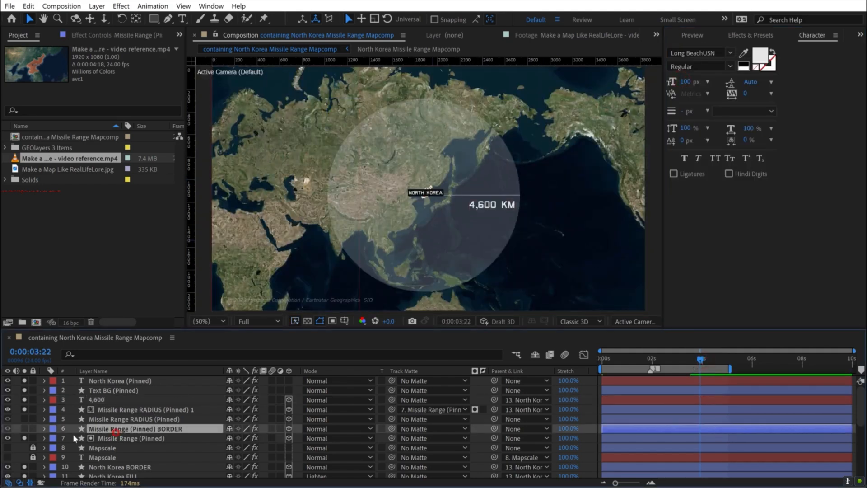
pyautogui.click(24, 429)
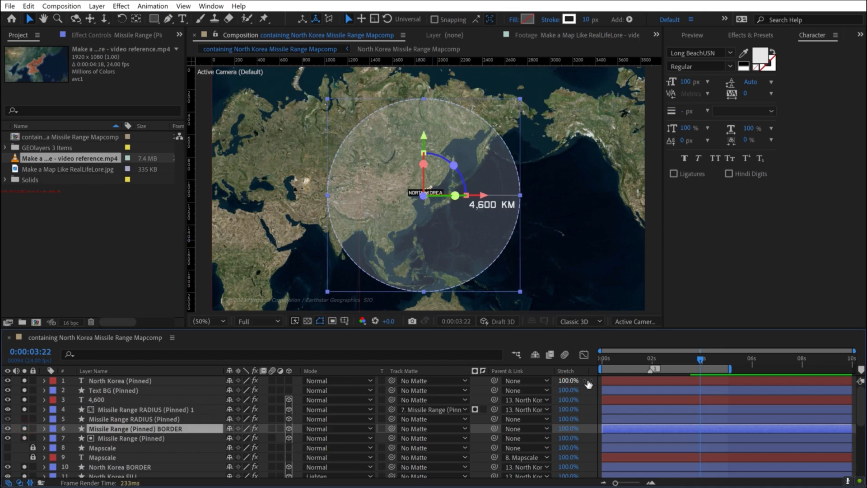
pyautogui.hotkey('alt', 'shift', 't')
pyautogui.scroll(2, 725, 435)
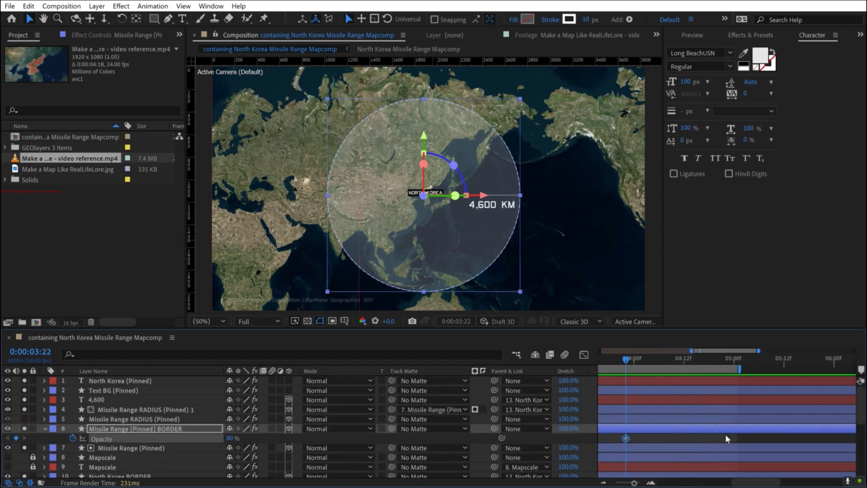
pyautogui.moveTo(626, 437); pyautogui.dragTo(642, 437)
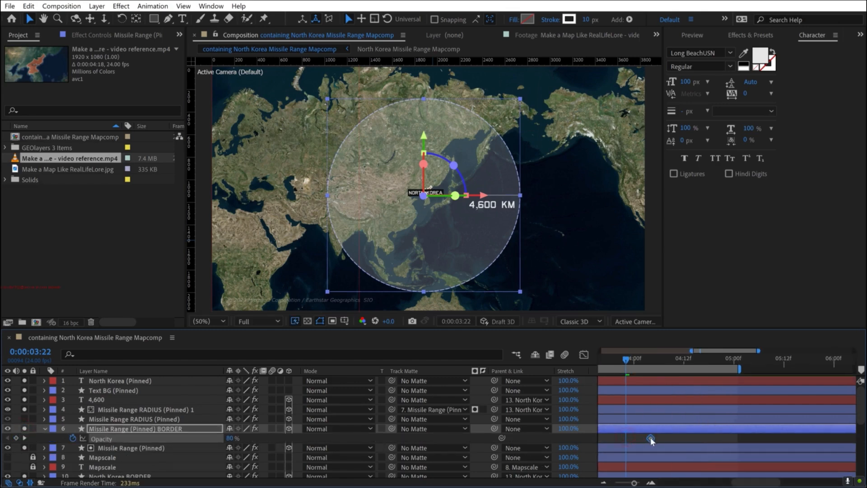
pyautogui.click(232, 439)
pyautogui.press('Return')
# - Shift the border's two opacity keyframes to between about 3 and 3.6 seconds, and apply Easy Ease In to the second one
pyautogui.scroll(-1, 626, 357)
pyautogui.moveTo(564, 363); pyautogui.dragTo(633, 360)
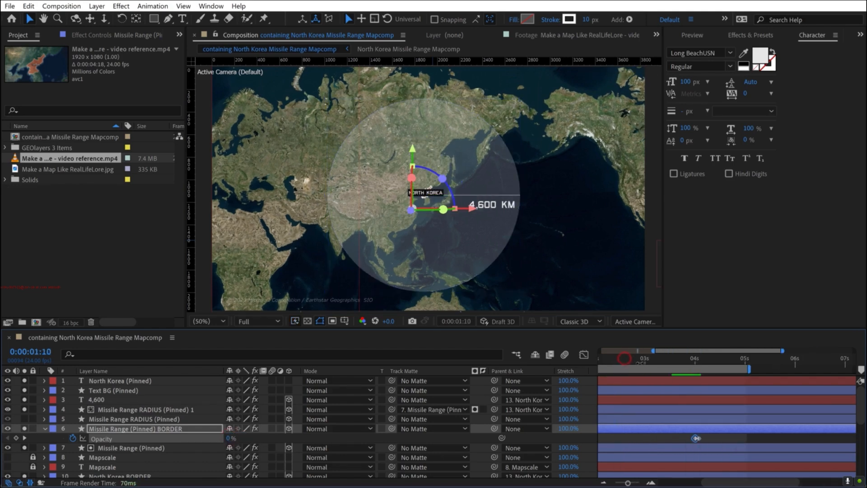
pyautogui.rightClick(704, 437)
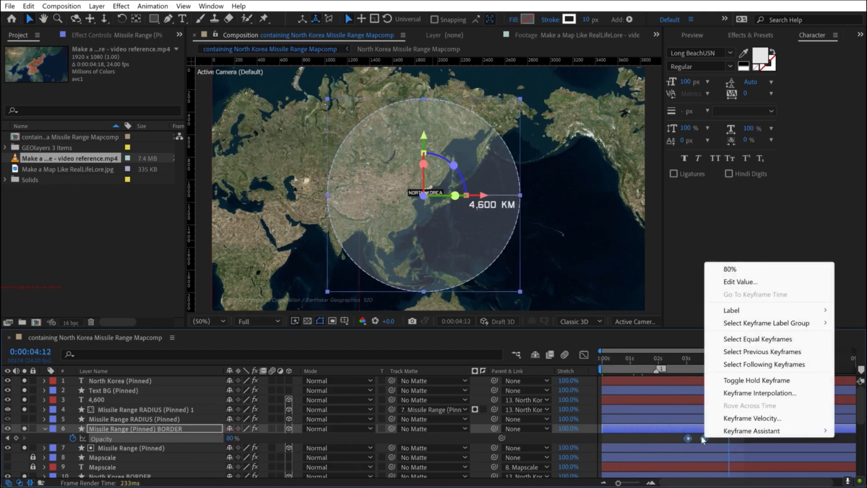
pyautogui.click(696, 437)
pyautogui.rightClick(703, 437)
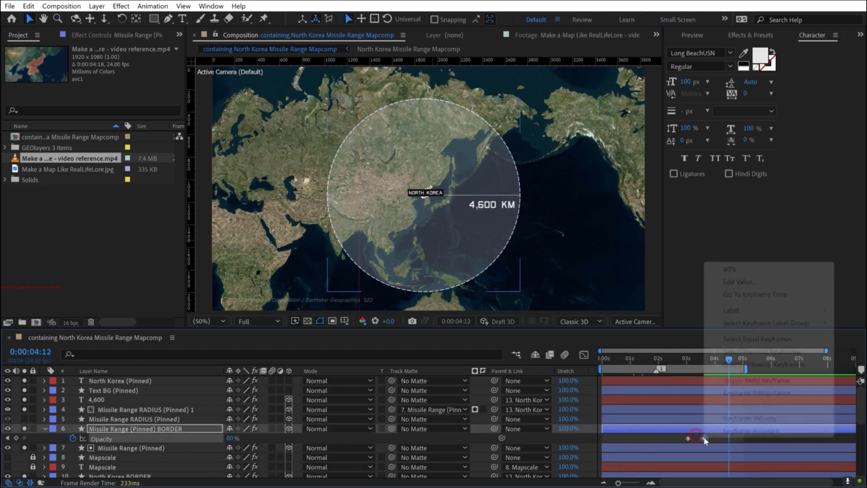
pyautogui.moveTo(767, 430)
pyautogui.click(584, 368)
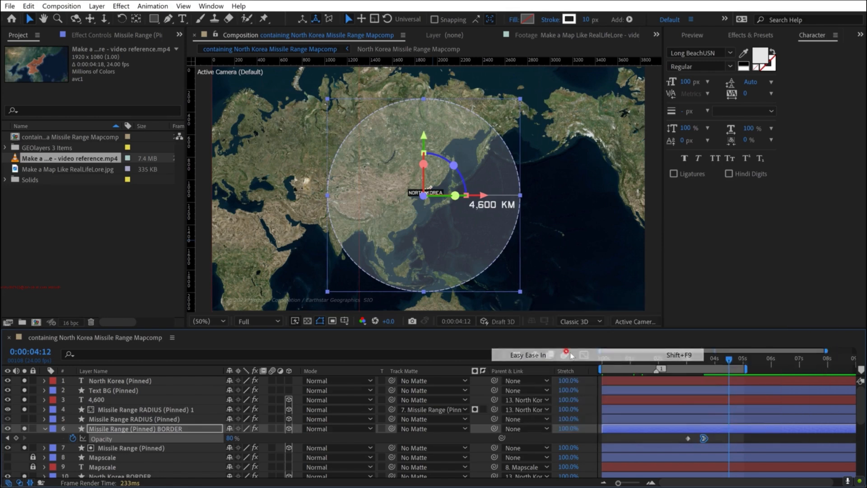
# - Play back the missile range border's fade-in from about 0:00:02:22 to check its timing
pyautogui.scroll(-4, 720, 394)
pyautogui.moveTo(719, 359); pyautogui.dragTo(703, 361)
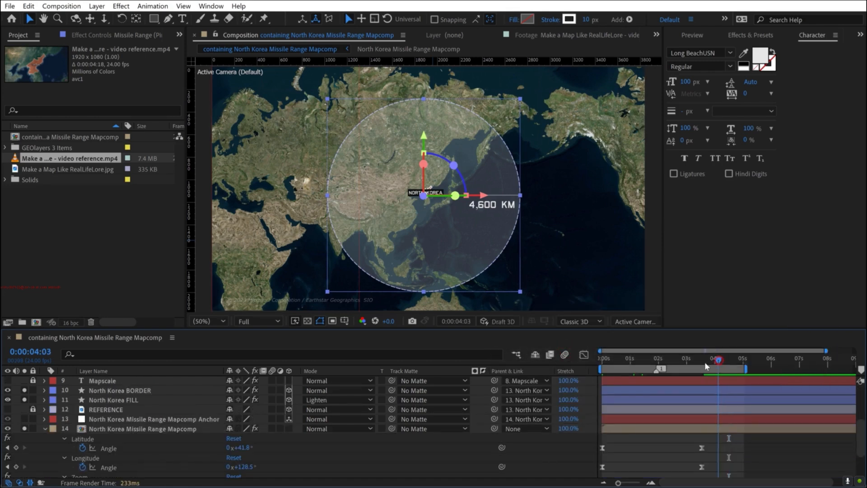
pyautogui.scroll(5, 717, 395)
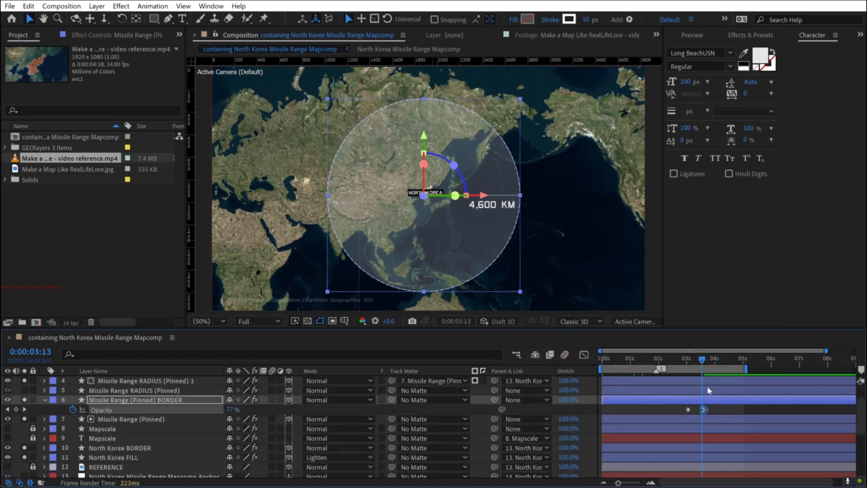
pyautogui.click(684, 359)
pyautogui.press('space')
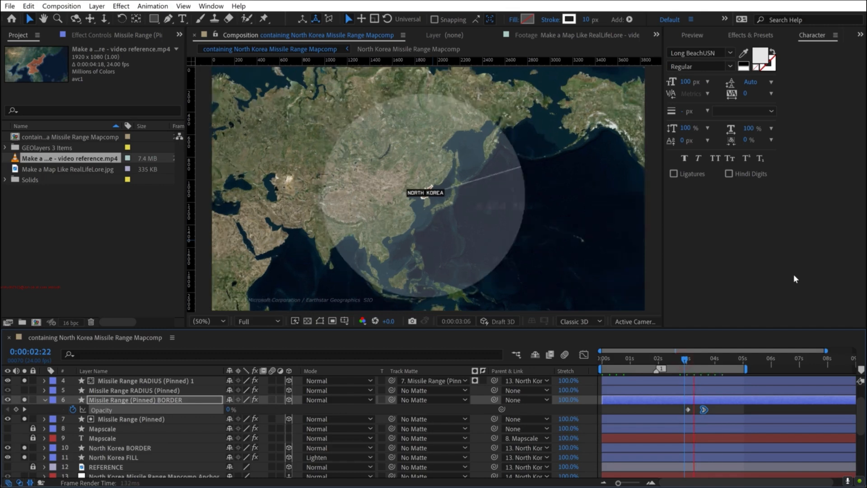
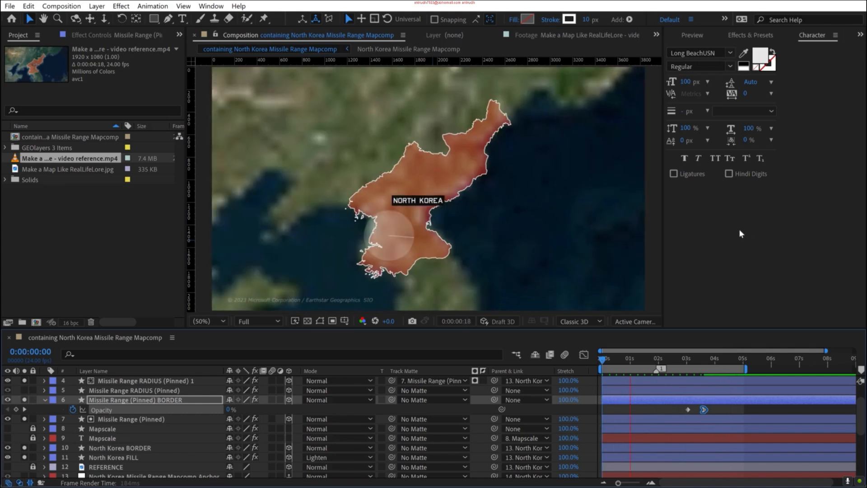
# - Search GEOlayers for Pyongyang and add the Natural Earth special city result as a feature
pyautogui.press('space')
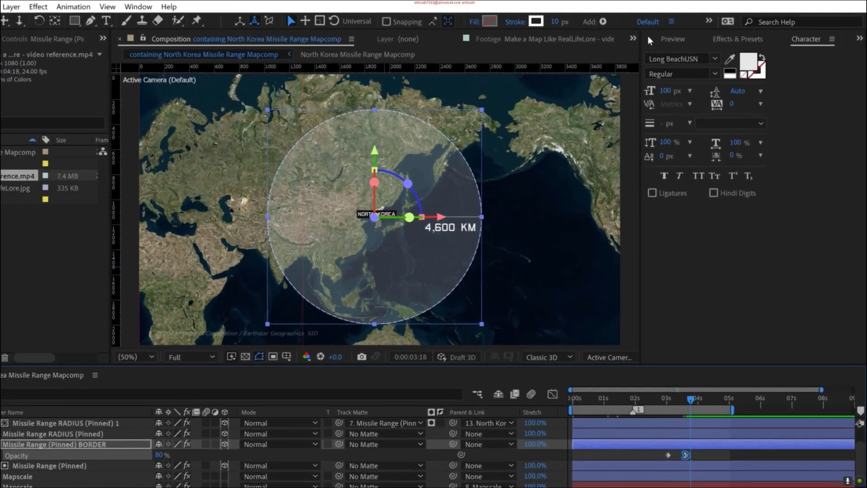
pyautogui.click(649, 38)
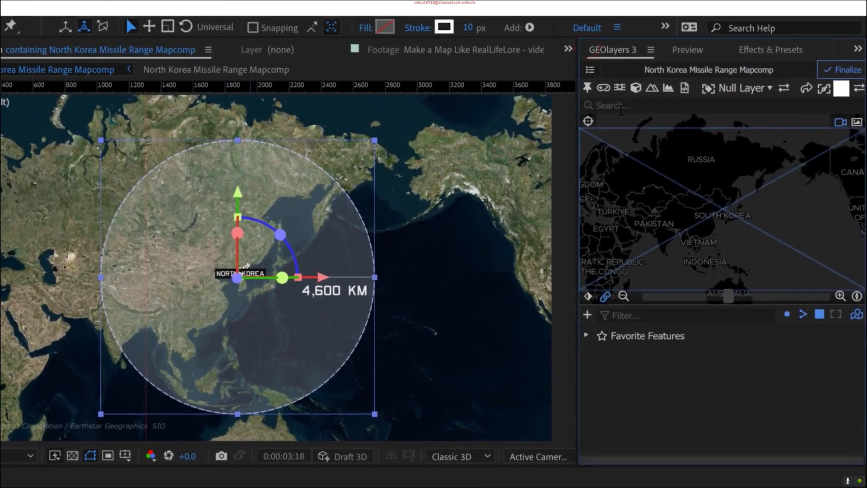
pyautogui.click(671, 84)
pyautogui.write('pyongyang')
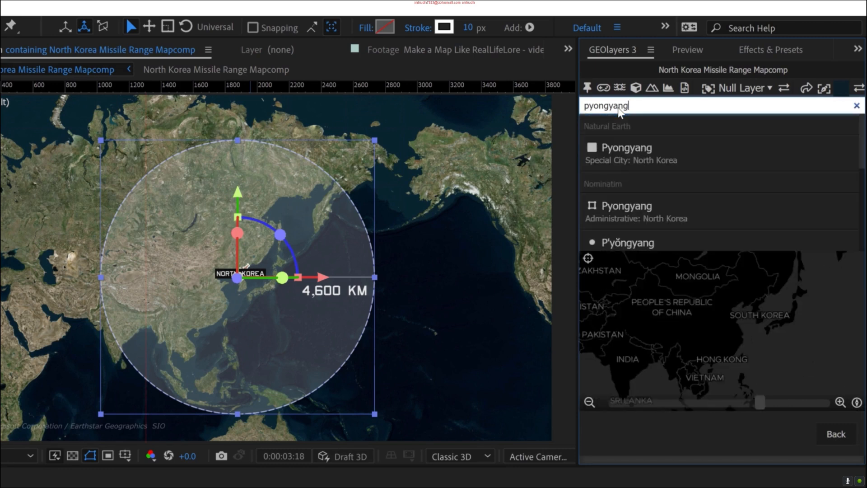
pyautogui.click(714, 148)
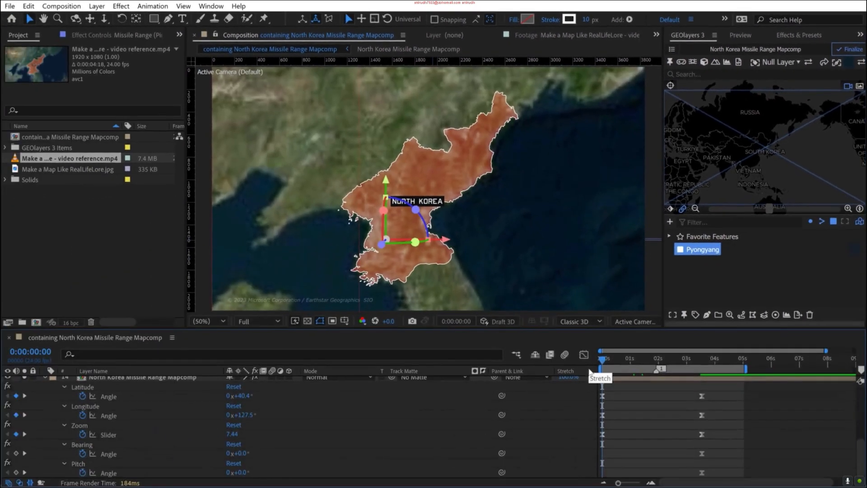
# - Centre the map's opening view at 0:00:00:00 on Pyongyang and zoom the map back out
pyautogui.doubleClick(696, 254)
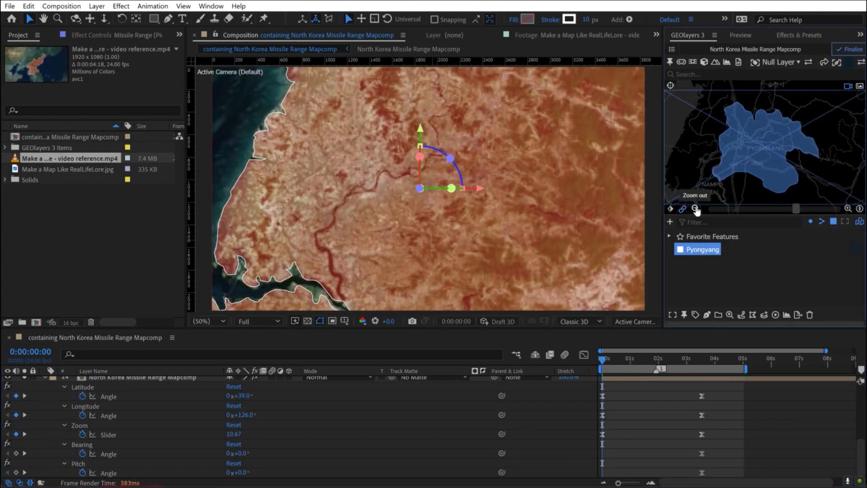
pyautogui.click(695, 210)
pyautogui.click(696, 209)
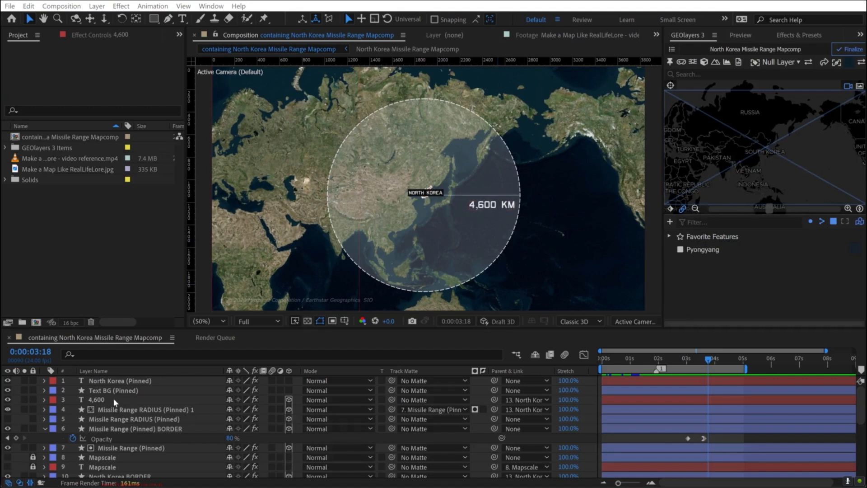
# - Set the 4,600 KM counter's font size to 125 px and nudge the text slightly closer to the radius line
pyautogui.click(93, 397)
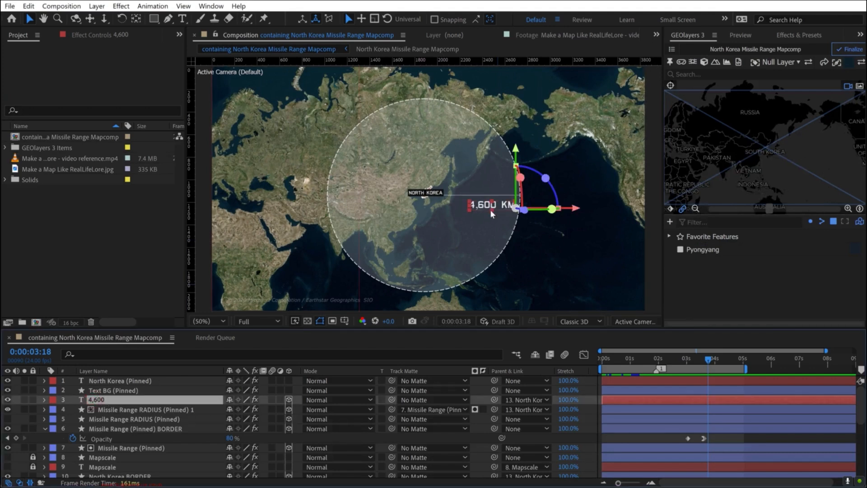
pyautogui.press('.')
pyautogui.click(860, 35)
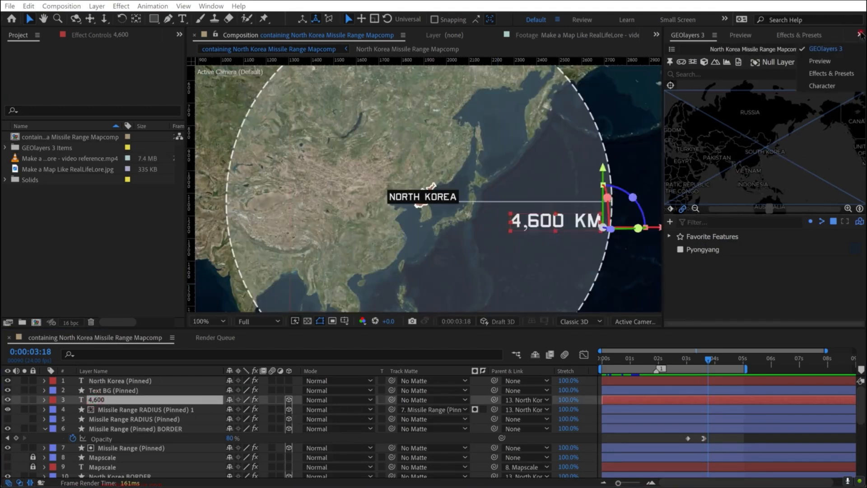
pyautogui.click(820, 86)
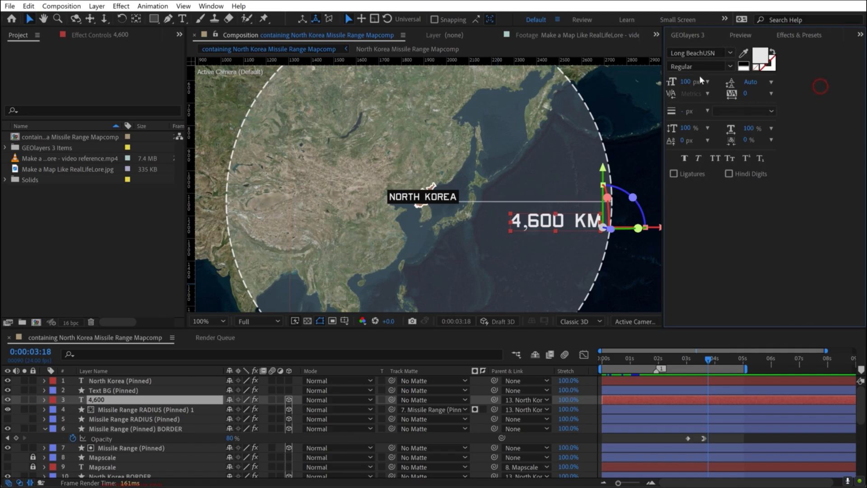
pyautogui.click(686, 82)
pyautogui.write('125')
pyautogui.press('Return')
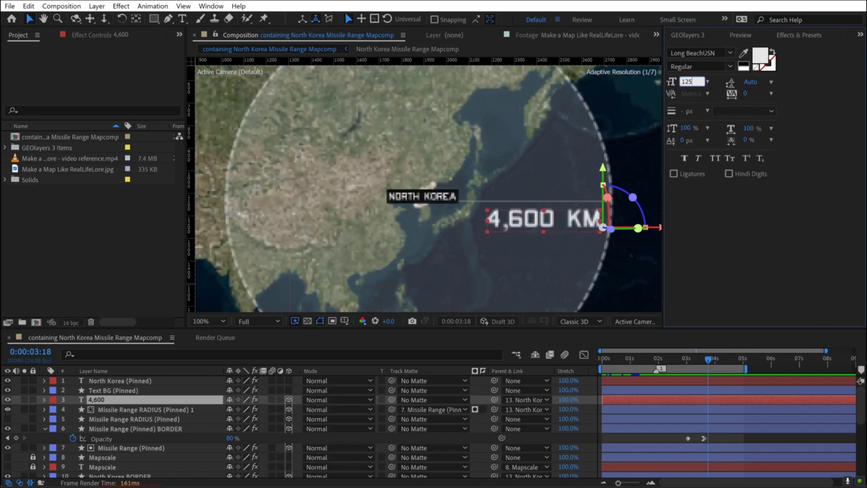
pyautogui.click(16, 391)
pyautogui.moveTo(584, 216); pyautogui.dragTo(582, 216)
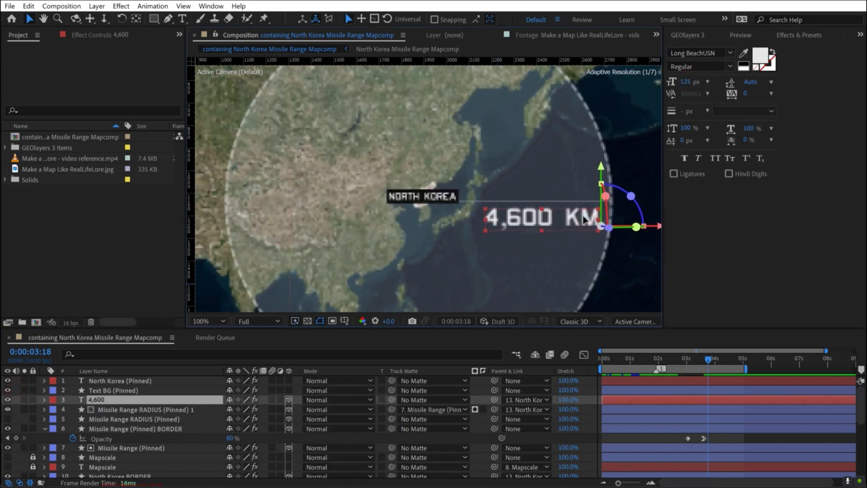
pyautogui.scroll(-2, 451, 407)
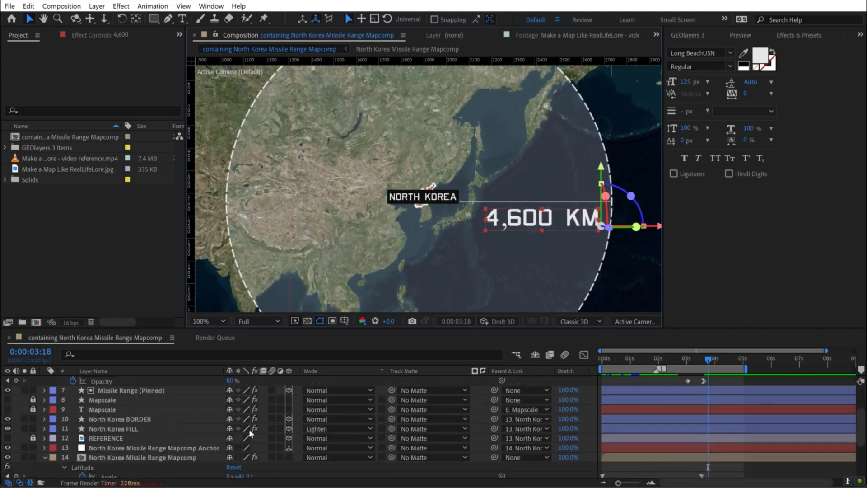
pyautogui.scroll(2, 120, 430)
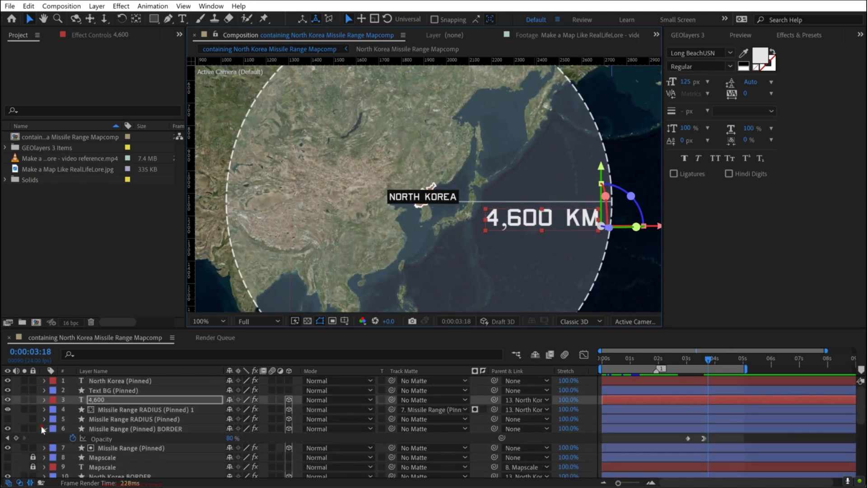
# - Copy the Missile Range (Pinned) layer's scale keyframes onto the Missile Range (Pinned) BORDER layer at 0:00:00:00 and preview the result
pyautogui.press('Return')
pyautogui.click(136, 431)
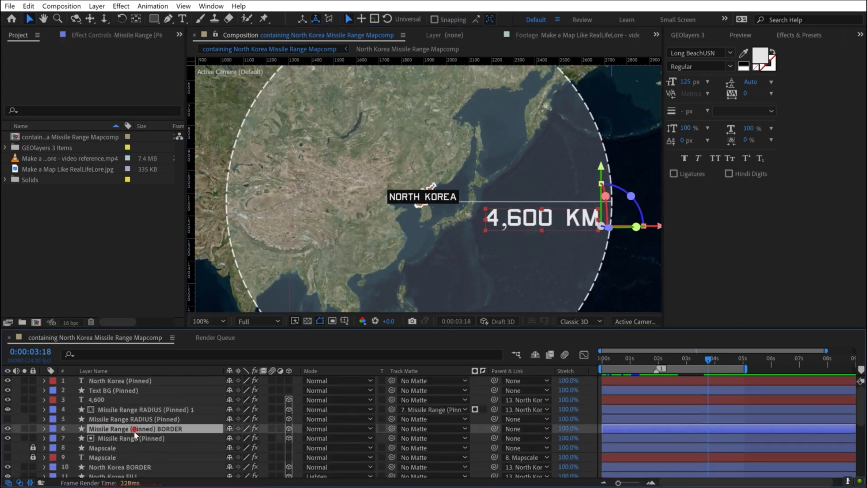
pyautogui.keyDown('shift'); pyautogui.click(126, 438); pyautogui.keyUp('shift')
pyautogui.press('s')
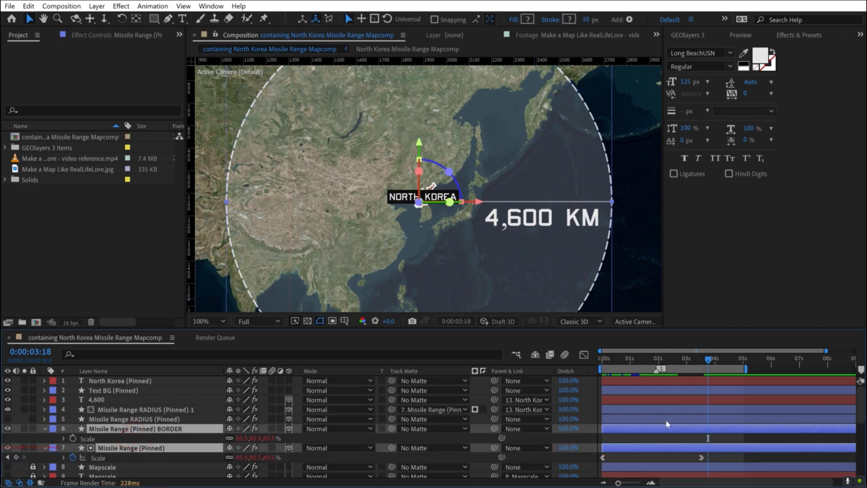
pyautogui.click(96, 458)
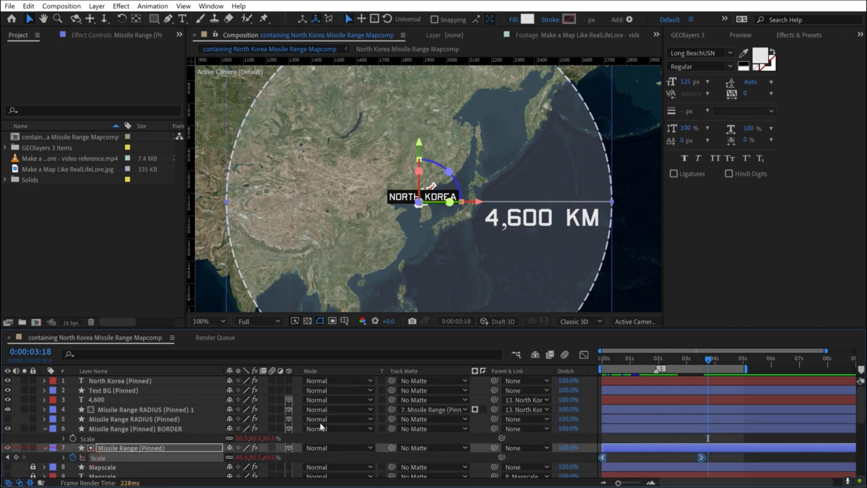
pyautogui.moveTo(667, 359); pyautogui.dragTo(549, 365)
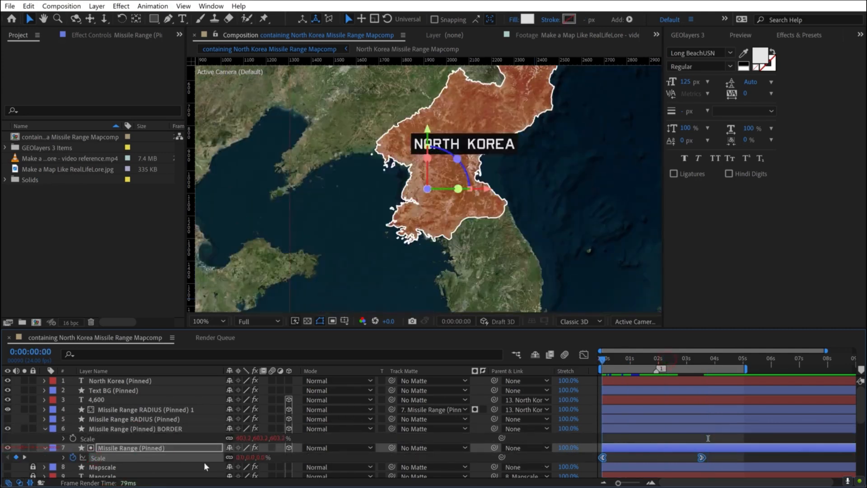
pyautogui.click(95, 428)
pyautogui.hotkey('ctrl', 'v')
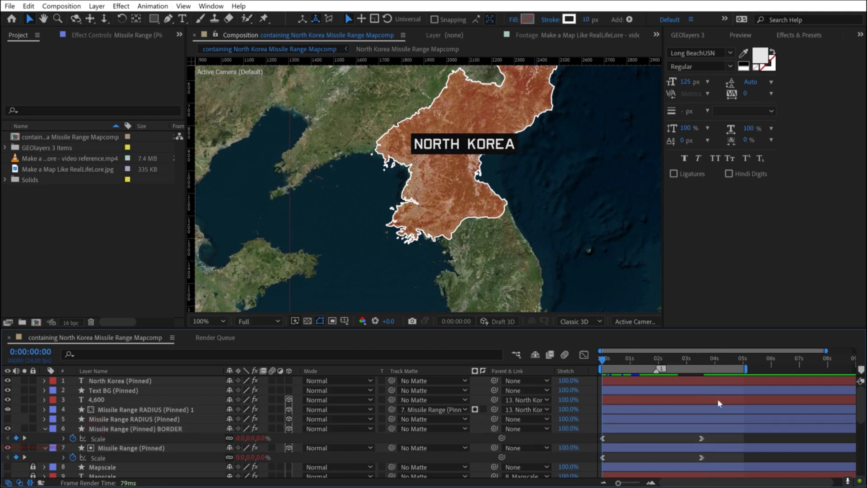
pyautogui.press('space')
pyautogui.click(685, 358)
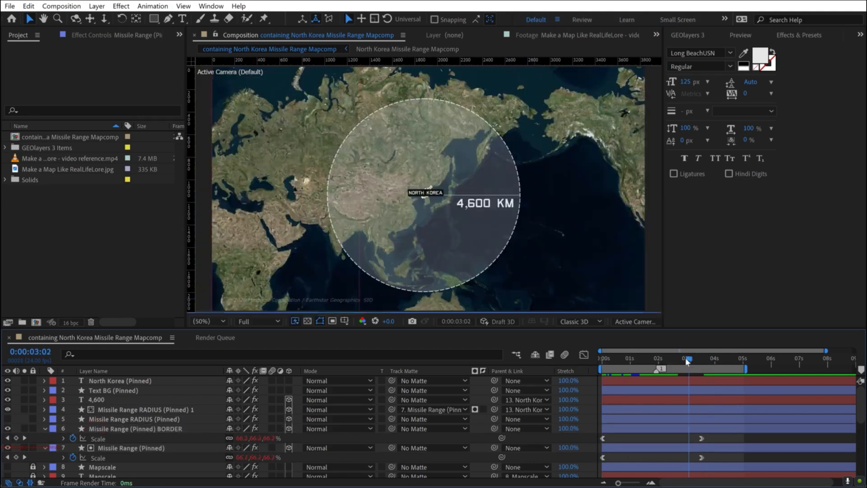
# - Create an adjustment layer above all other layers and apply the Noisy Vignette preset to it
pyautogui.rightClick(16, 400)
pyautogui.moveTo(67, 264)
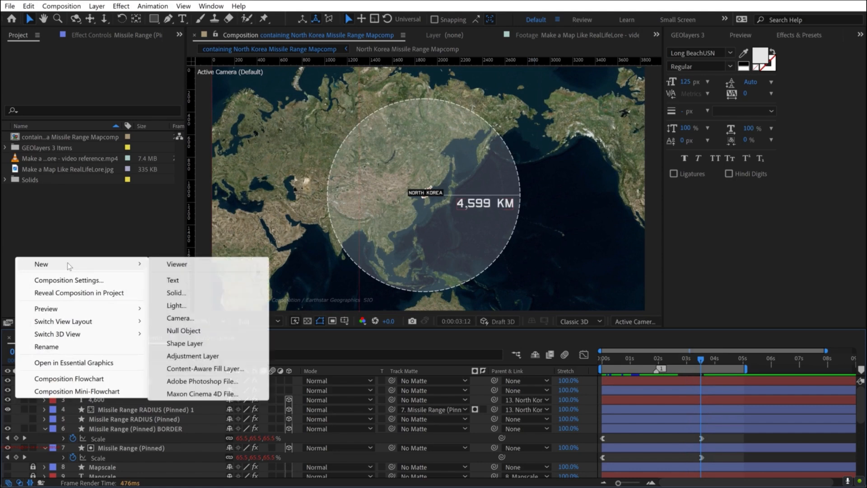
pyautogui.click(199, 352)
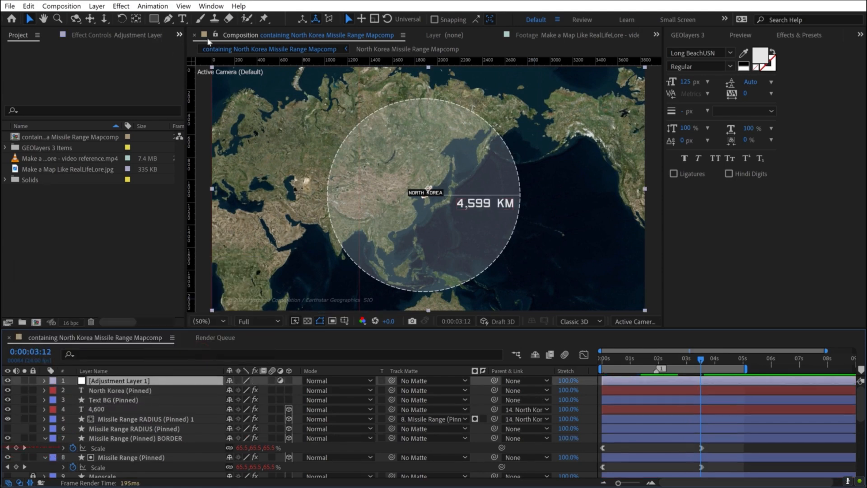
pyautogui.click(784, 36)
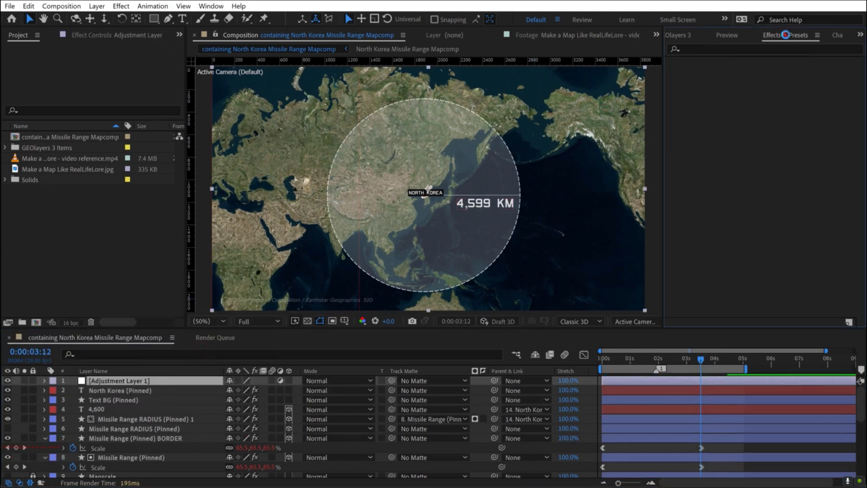
pyautogui.click(712, 48)
pyautogui.write('noisy')
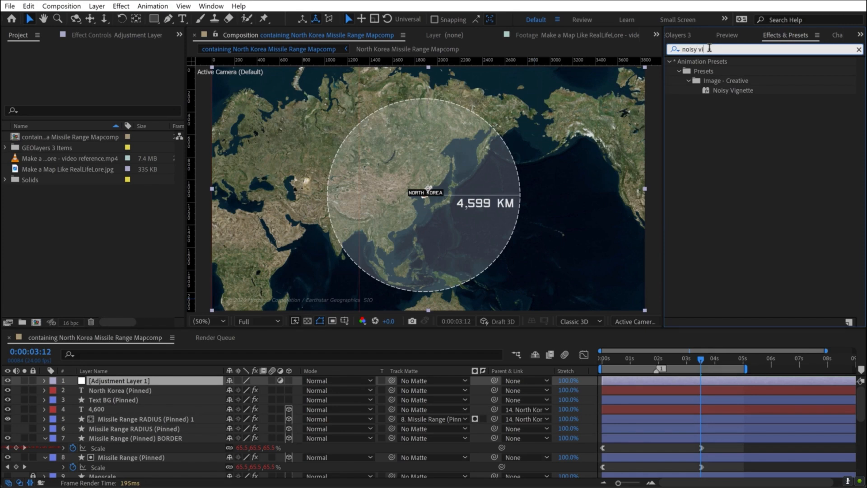
pyautogui.write(' vi')
pyautogui.moveTo(732, 91); pyautogui.dragTo(112, 381)
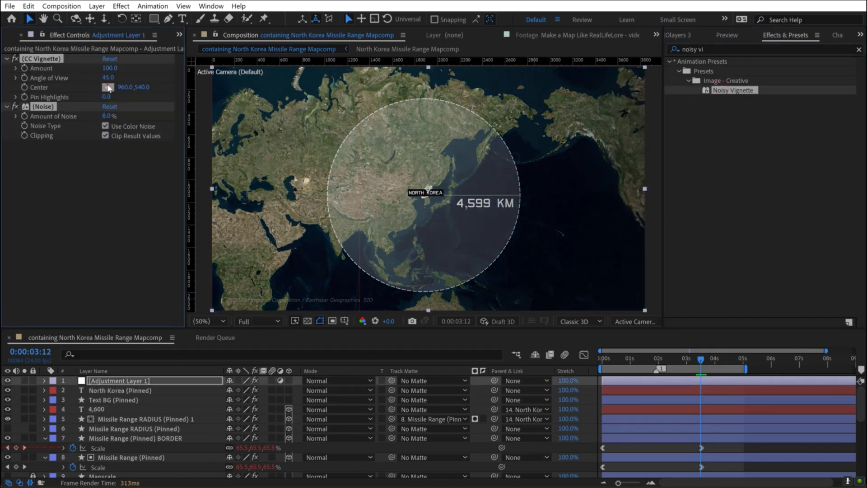
# - Centre the CC Vignette on North Korea at about 1896, 1078 and increase its angle of view
pyautogui.moveTo(428, 188); pyautogui.dragTo(426, 190)
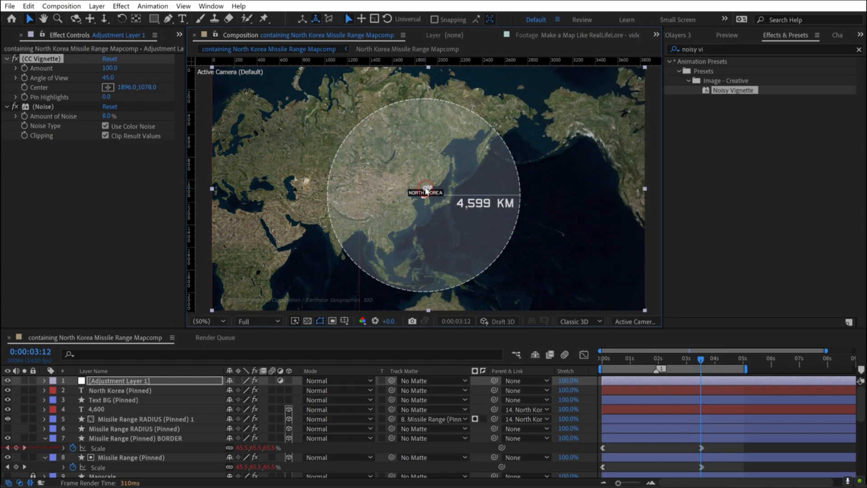
pyautogui.moveTo(116, 78); pyautogui.dragTo(147, 76)
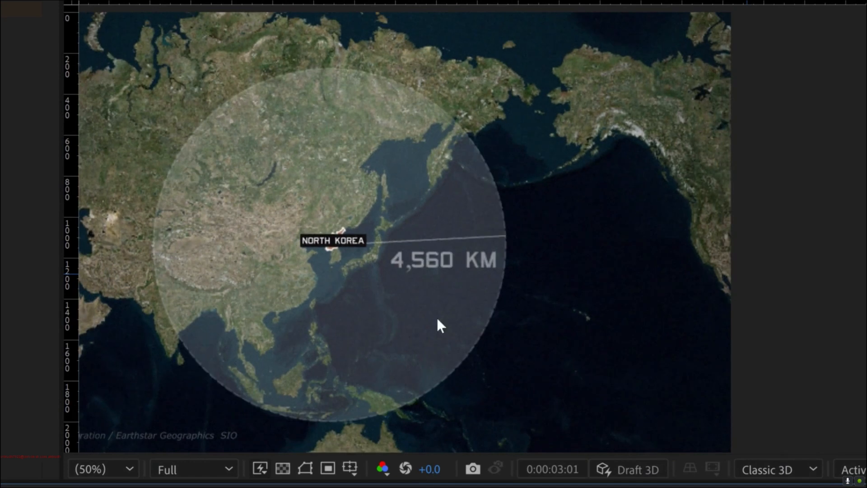
pyautogui.press('space')
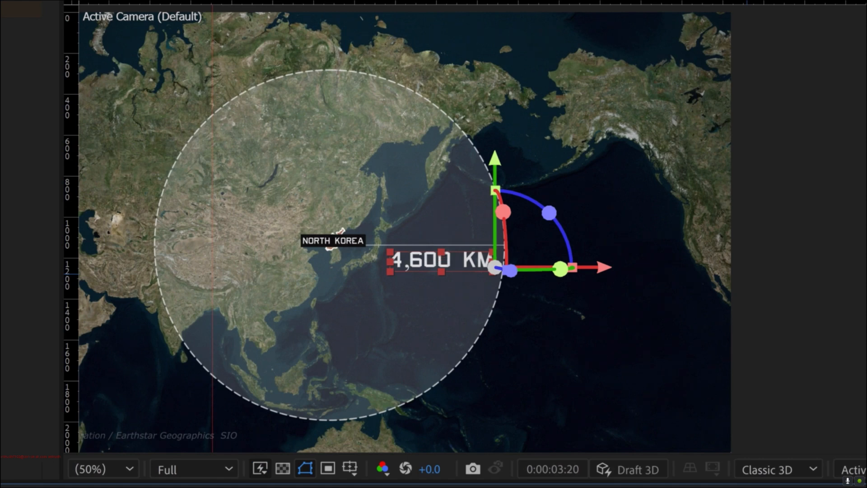
# - Play back the distance counter, including with the 4,600 layer soloed, to examine how the text moves while counting
pyautogui.press('j')
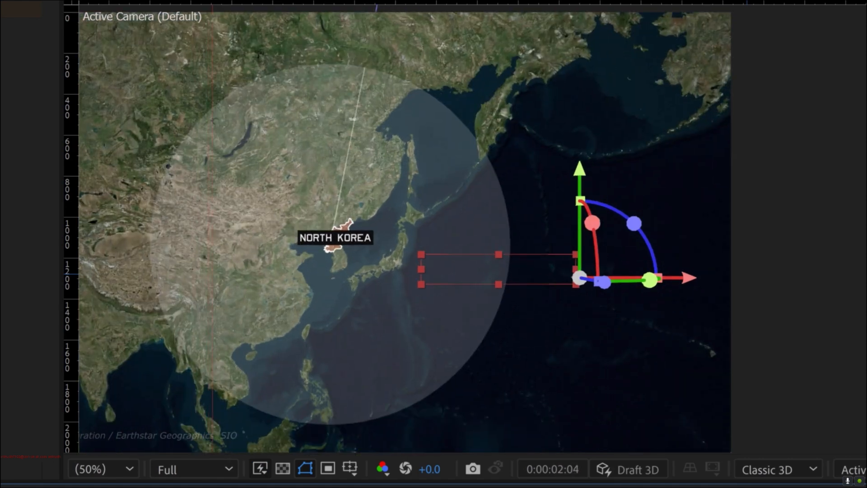
pyautogui.press('space')
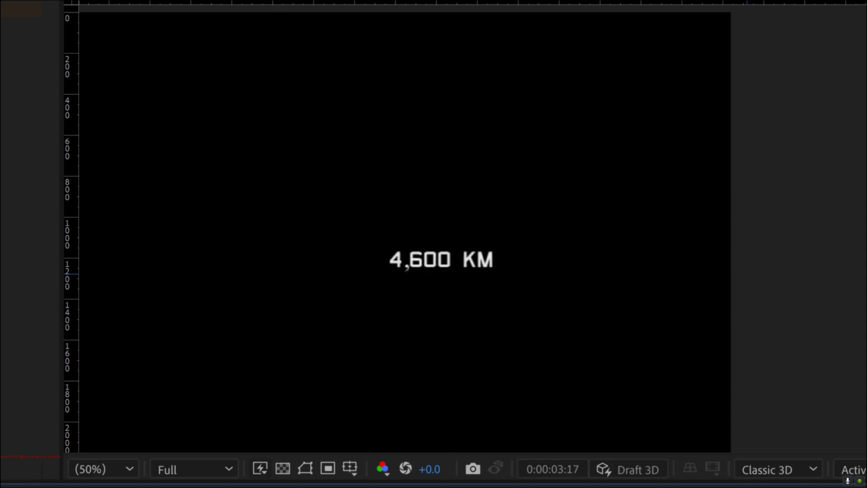
pyautogui.press('space')
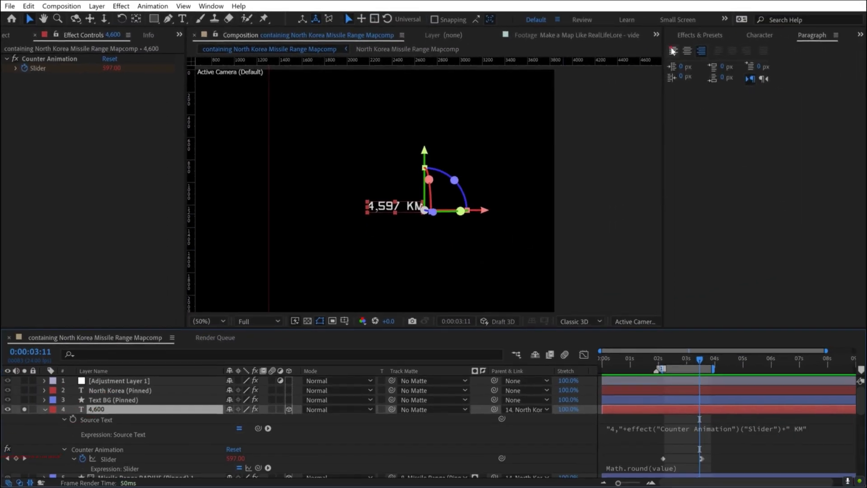
# - Left-align the counter text and play it back from about 0:00:02:04
pyautogui.click(672, 50)
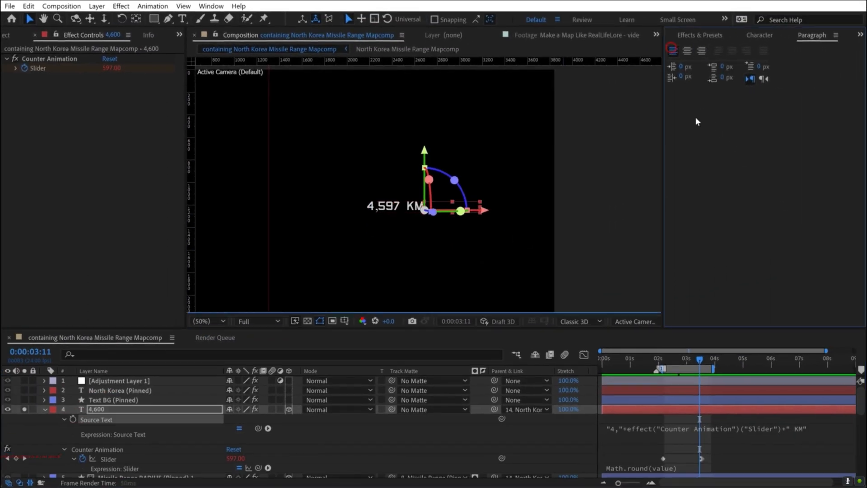
pyautogui.click(546, 428)
pyautogui.click(662, 360)
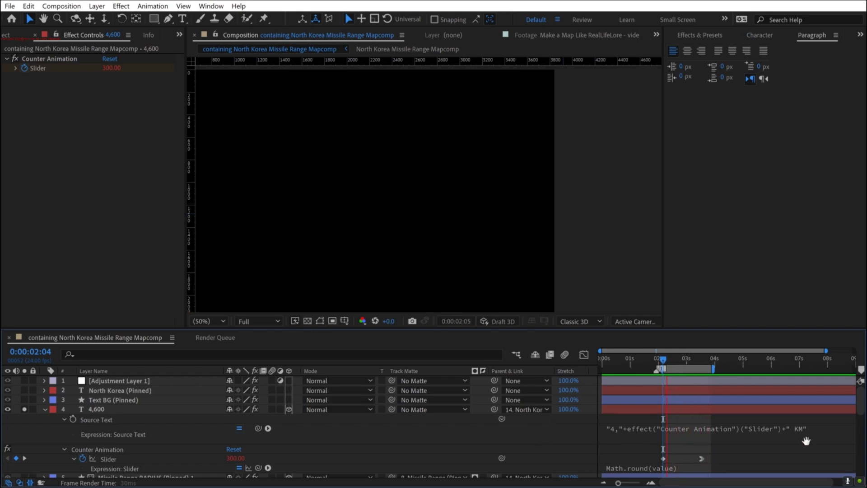
# - Remove the " KM" suffix from the counter's source text expression, leaving "4,"+effect("Counter Animation")("Slider")
pyautogui.click(779, 426)
pyautogui.click(827, 426)
pyautogui.press('BackSpace')
pyautogui.press('BackSpace')
pyautogui.press('BackSpace')
pyautogui.press('BackSpace')
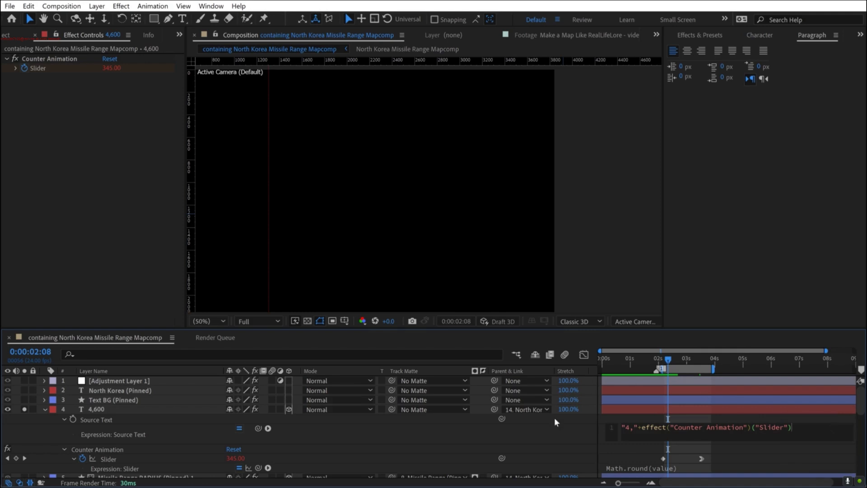
pyautogui.click(548, 424)
# - Create a separate text layer reading "KM" near the finished 4,600 counter at 0:00:03:20
pyautogui.moveTo(685, 360); pyautogui.dragTo(708, 359)
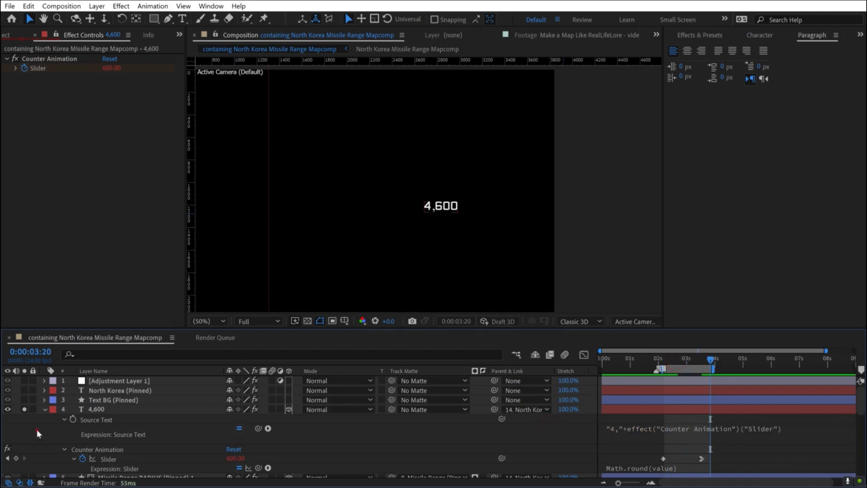
pyautogui.hotkey('ctrl', 't')
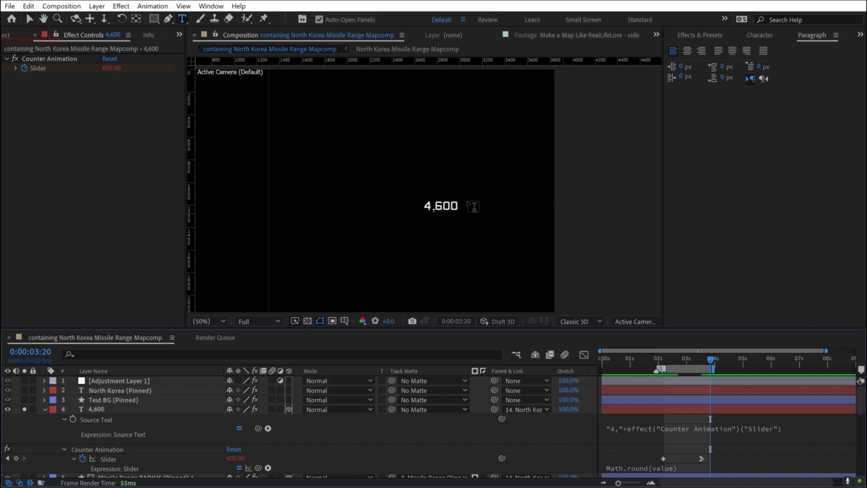
pyautogui.click(467, 199)
pyautogui.write('KM')
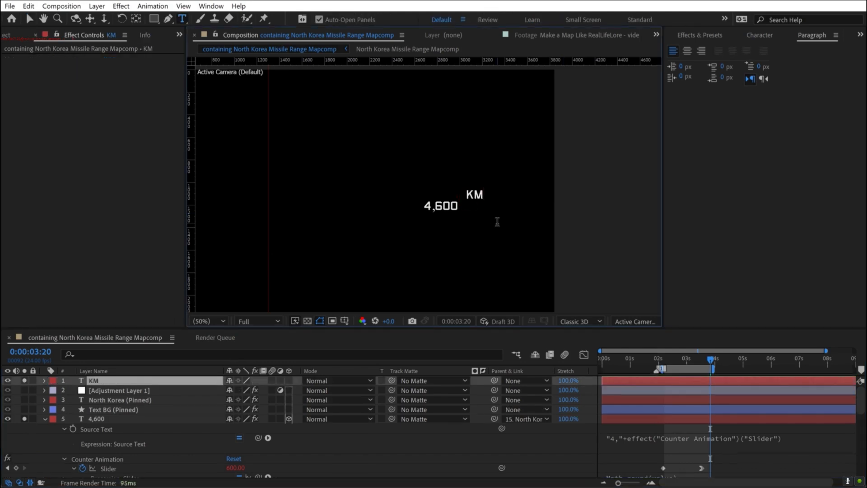
pyautogui.press('Escape')
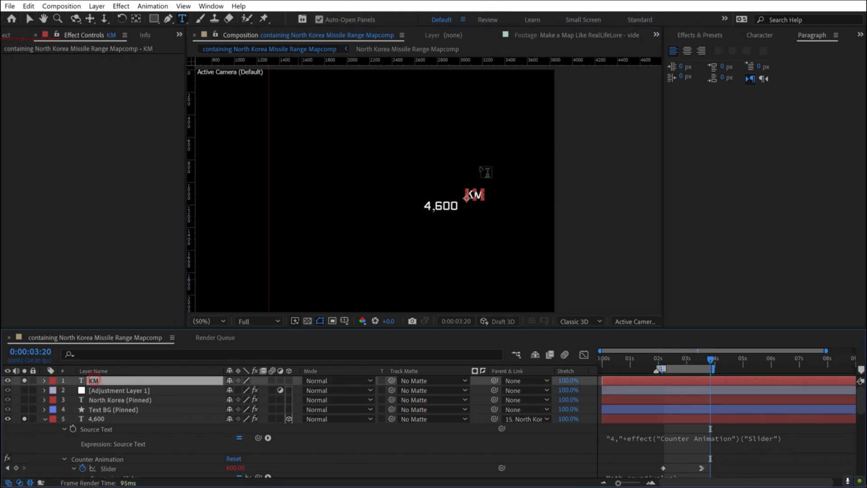
# - Move the KM text beside the number and place its layer directly above the 4,600 layer
pyautogui.press('v')
pyautogui.press('.')
pyautogui.press('.')
pyautogui.moveTo(508, 207); pyautogui.dragTo(492, 230)
pyautogui.moveTo(95, 391); pyautogui.dragTo(99, 413)
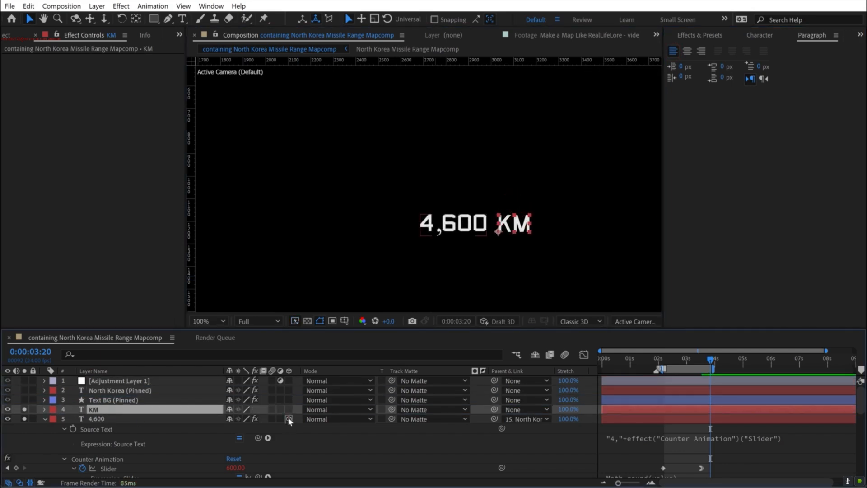
# - Make the 4,600 layer 2D and fine-tune the KM text's horizontal spacing after the number
pyautogui.click(288, 417)
pyautogui.moveTo(505, 224); pyautogui.dragTo(494, 223)
pyautogui.hotkey('shift', 'Right')
pyautogui.hotkey('shift', 'Right')
pyautogui.hotkey('shift', 'Right')
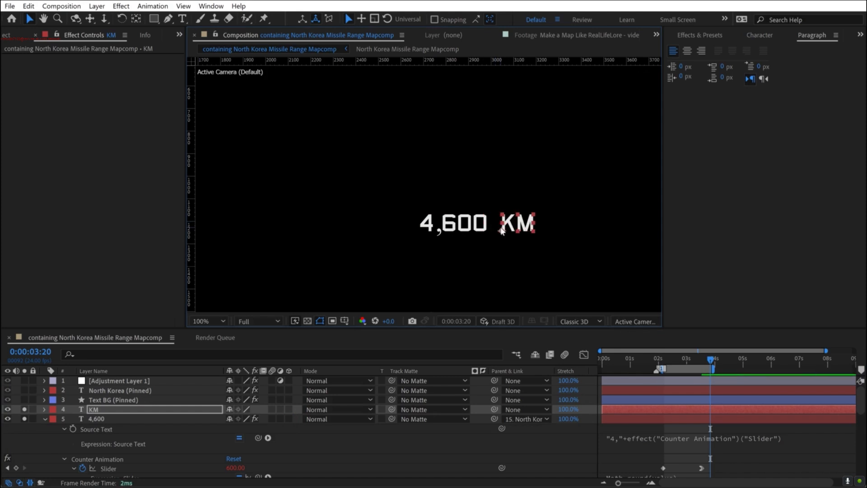
pyautogui.press('Left')
pyautogui.press('Left')
pyautogui.press('Left')
pyautogui.press('Left')
pyautogui.press('Left')
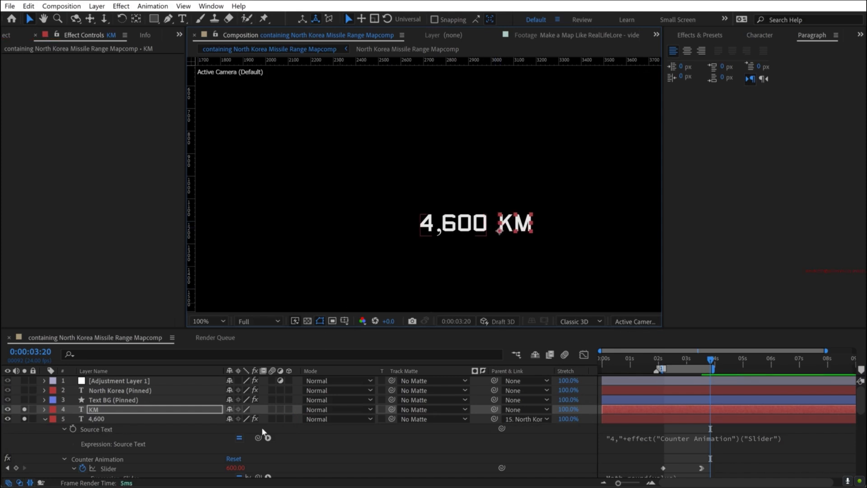
# - Make the KM and 4,600 layers 3D and parent KM to the same North Korea layer as 4,600
pyautogui.moveTo(288, 419); pyautogui.dragTo(288, 411)
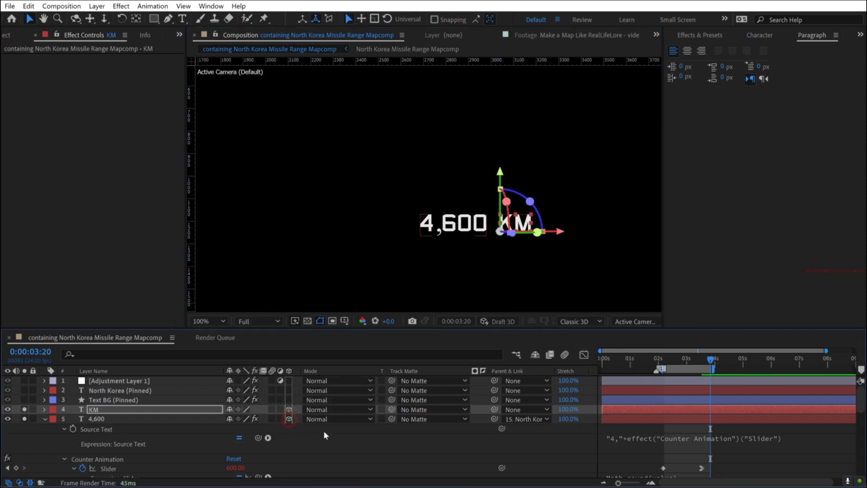
pyautogui.click(448, 437)
pyautogui.click(44, 418)
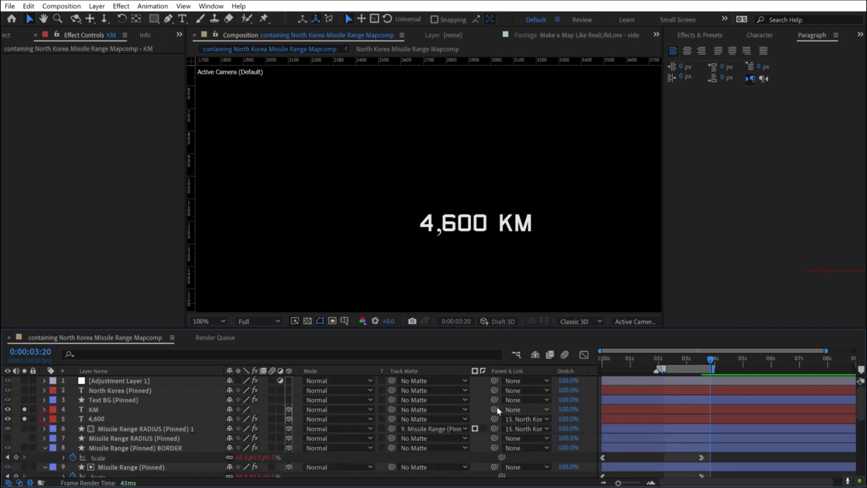
pyautogui.moveTo(495, 410); pyautogui.dragTo(152, 401)
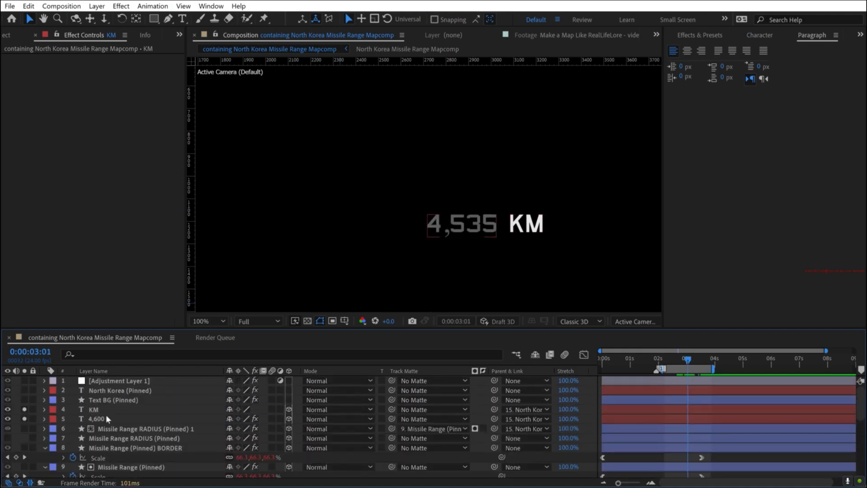
# - Copy the 4,600 layer's opacity keyframes onto the KM layer at 0:00:02:17 and play back the combined counter
pyautogui.click(107, 417)
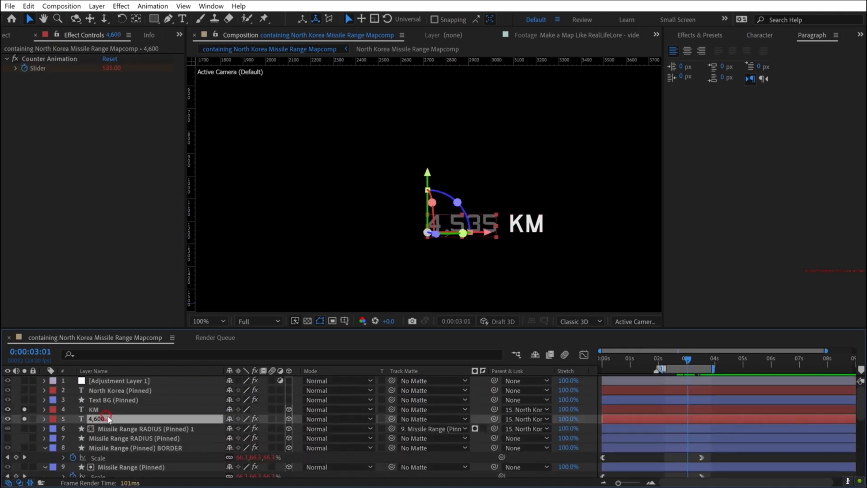
pyautogui.press('t')
pyautogui.click(96, 428)
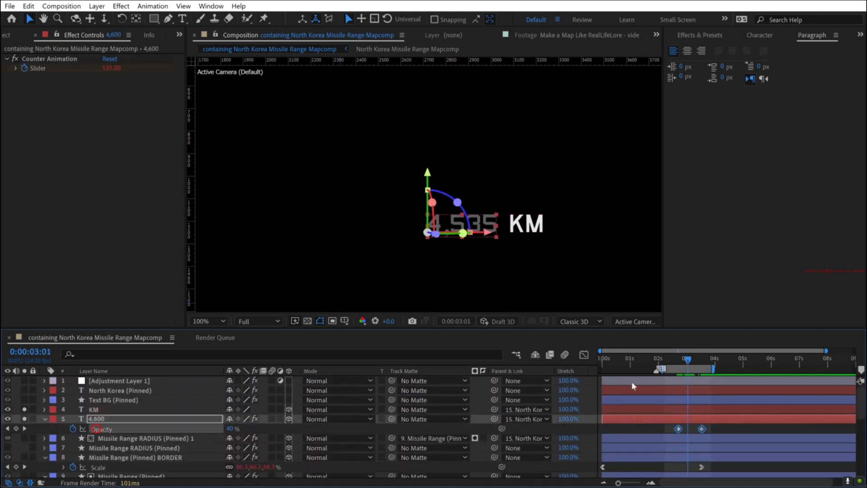
pyautogui.click(672, 408)
pyautogui.press('t')
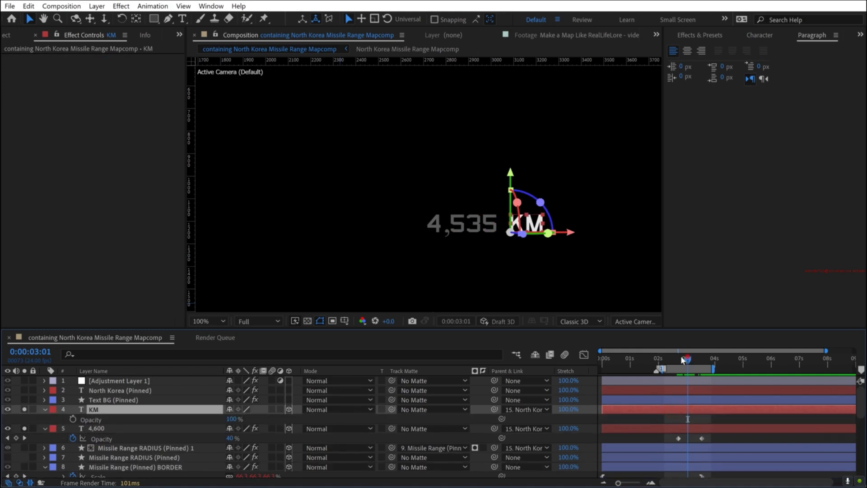
pyautogui.moveTo(685, 358); pyautogui.dragTo(678, 358)
pyautogui.click(102, 419)
pyautogui.hotkey('ctrl', 'v')
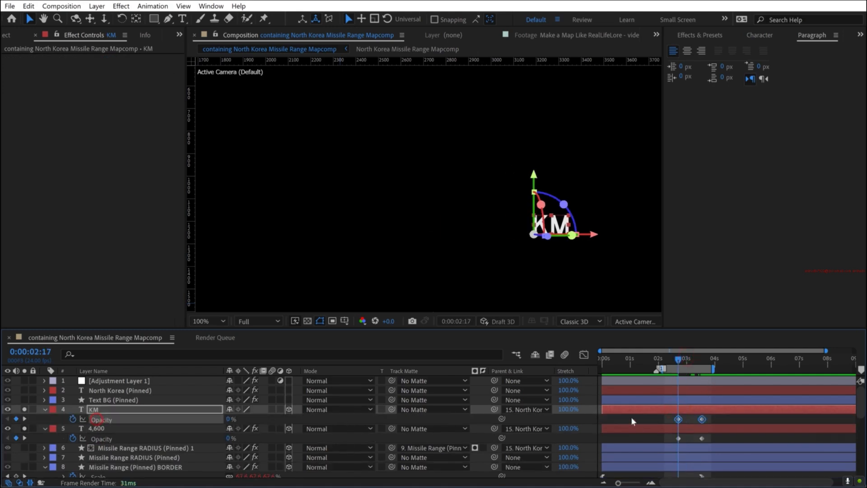
pyautogui.press('space')
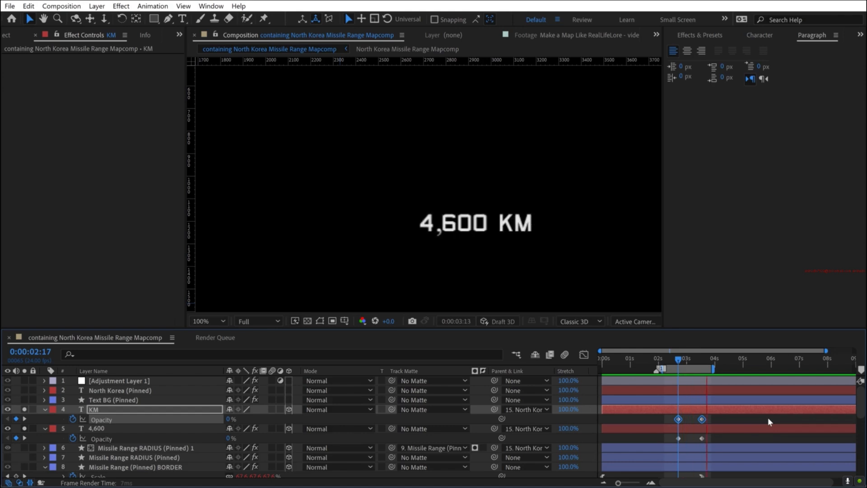
pyautogui.press('space')
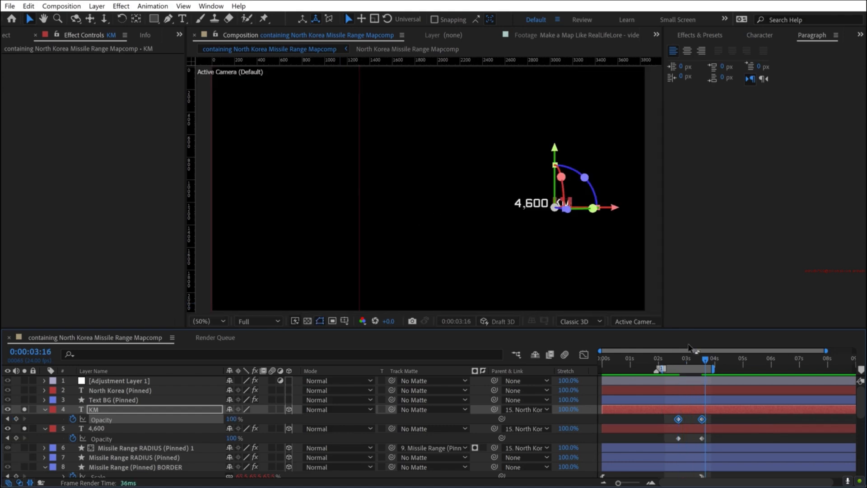
# - Unsolo the KM and 4,600 layers and preview the counter over the full map around 0:00:03:13
pyautogui.click(46, 409)
pyautogui.click(25, 417)
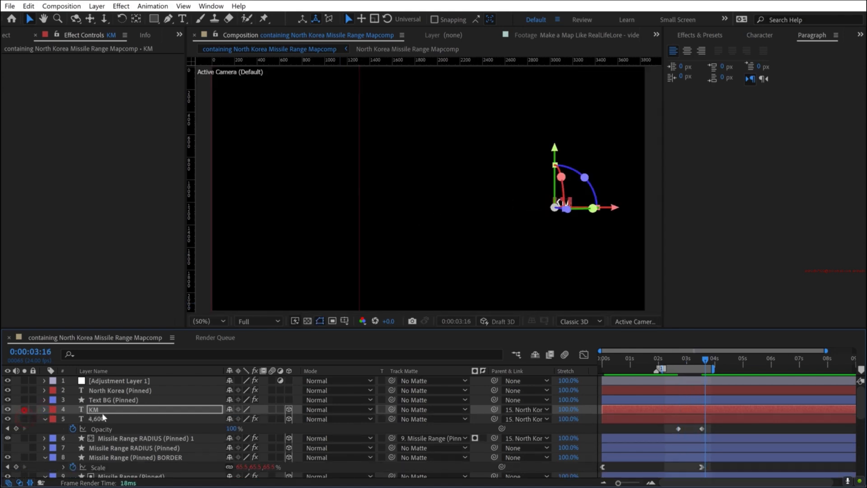
pyautogui.moveTo(694, 360)
pyautogui.mouseDown()
pyautogui.moveTo(673, 359)
pyautogui.moveTo(701, 358)
pyautogui.mouseUp()
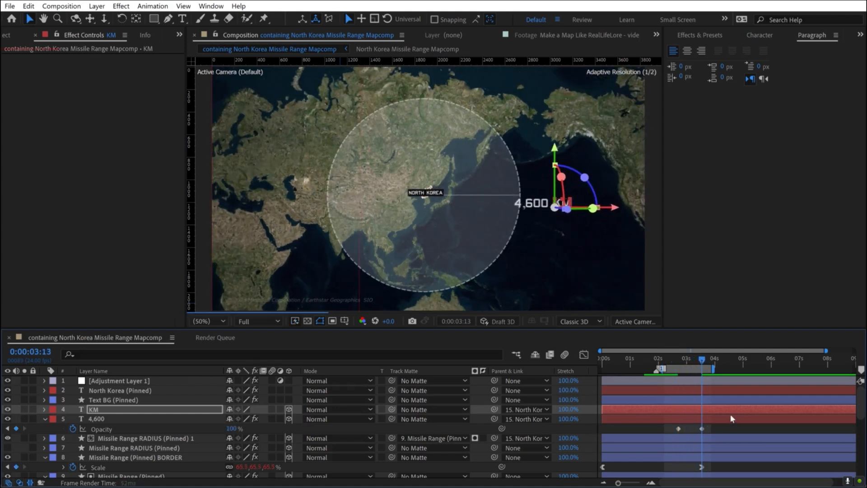
pyautogui.keyDown('shift'); pyautogui.click(729, 417); pyautogui.keyUp('shift')
pyautogui.moveTo(612, 210); pyautogui.dragTo(559, 209)
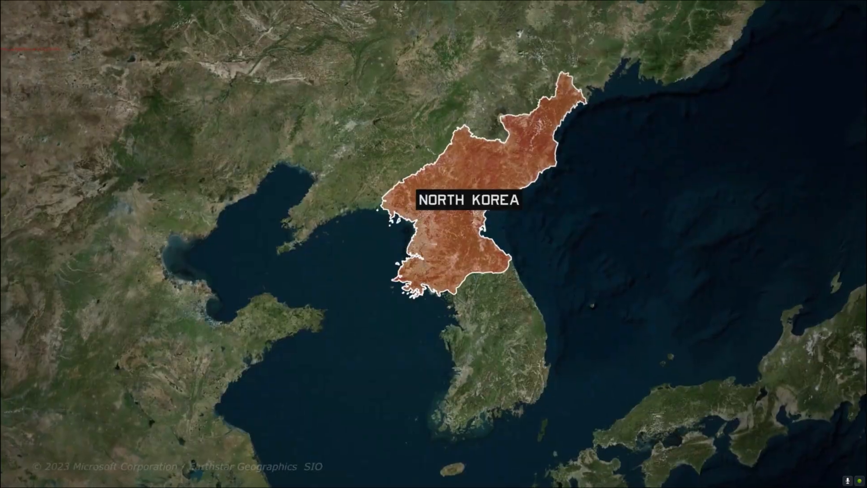